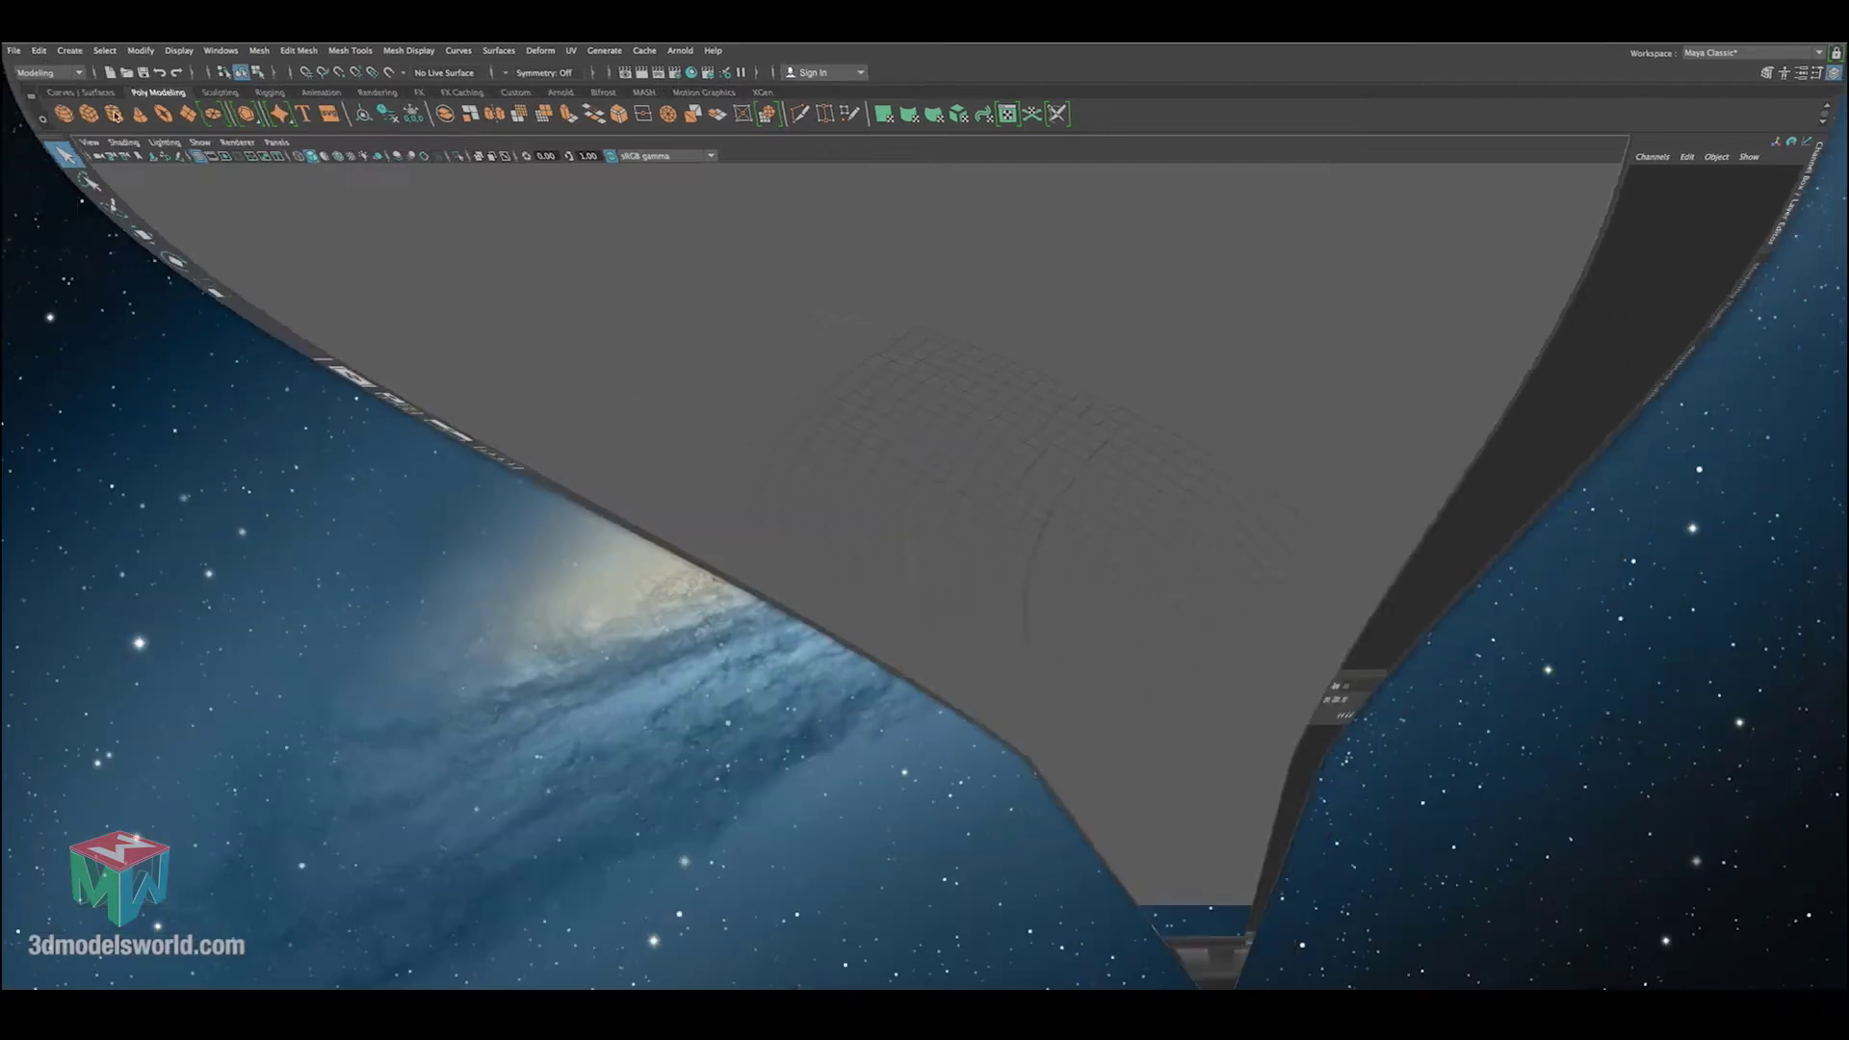
Open the Forest folder on the desktop, show its items as a list and expand the 3DForest project folder.
click(1660, 170)
double_click(1660, 170)
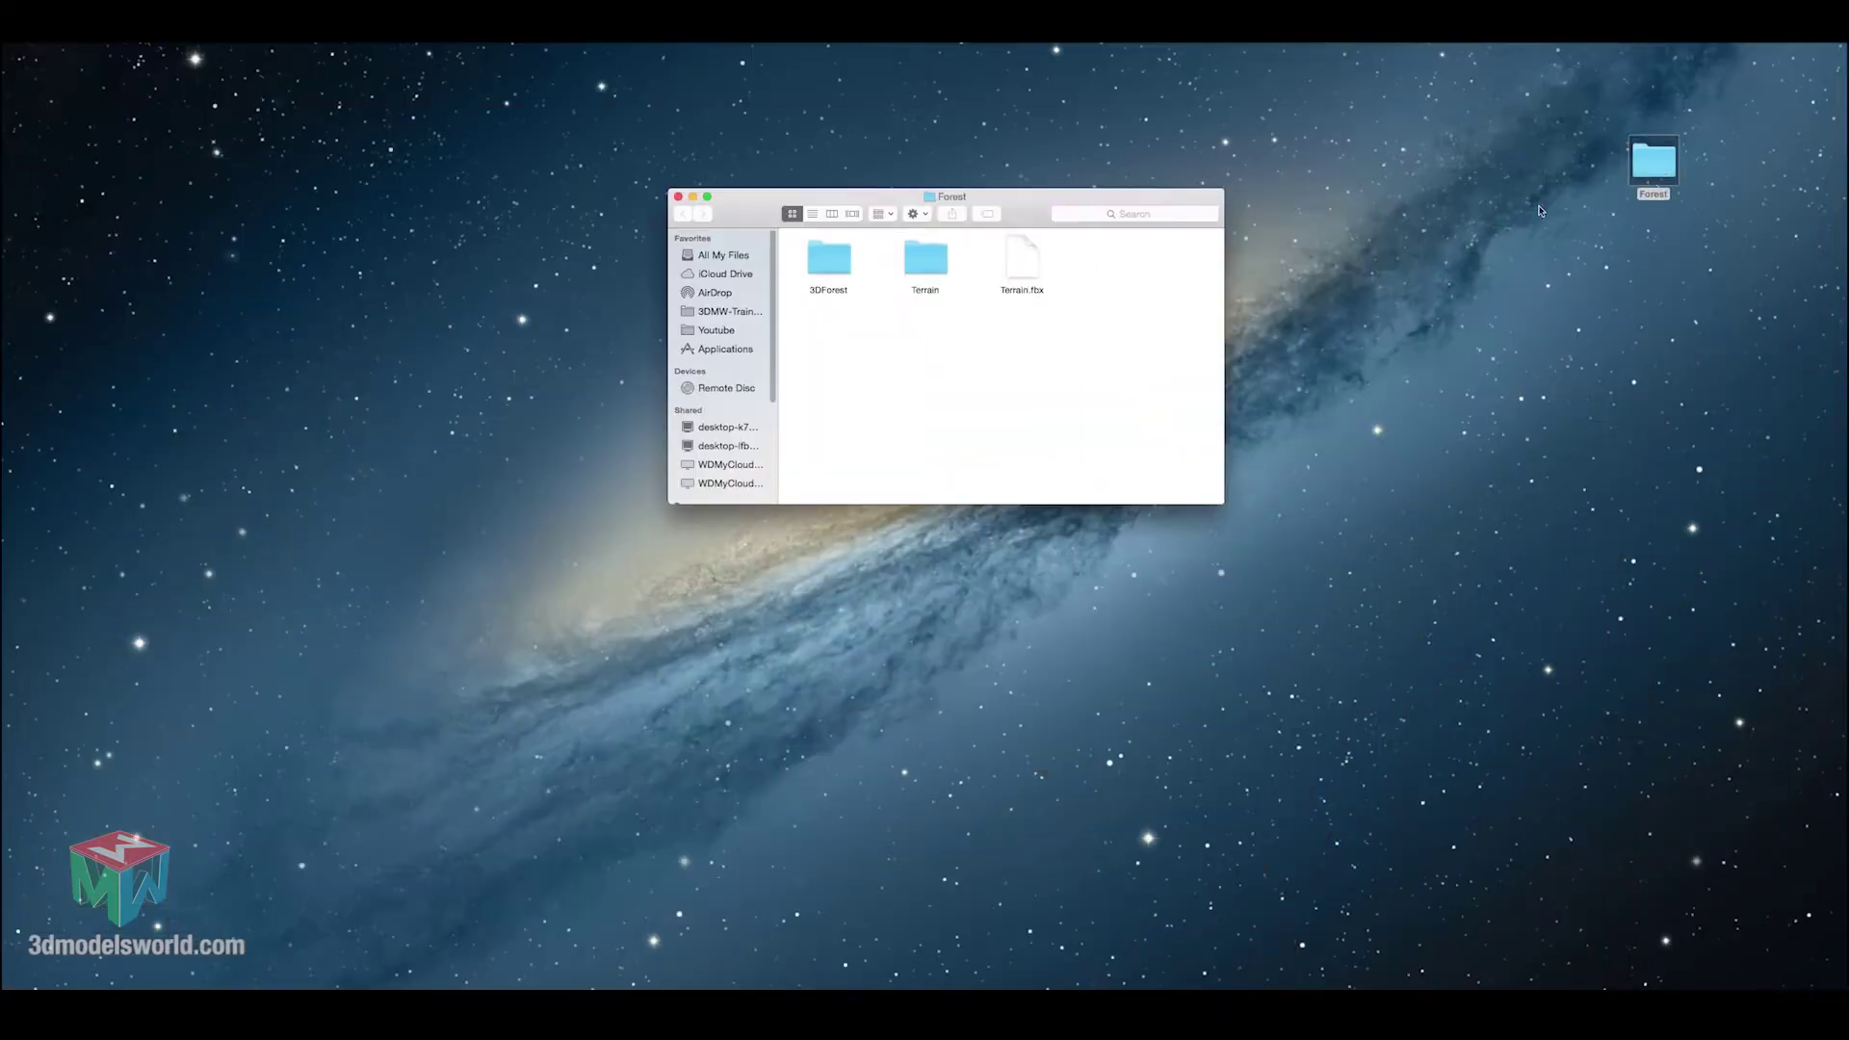
drag(910, 334, 1050, 274)
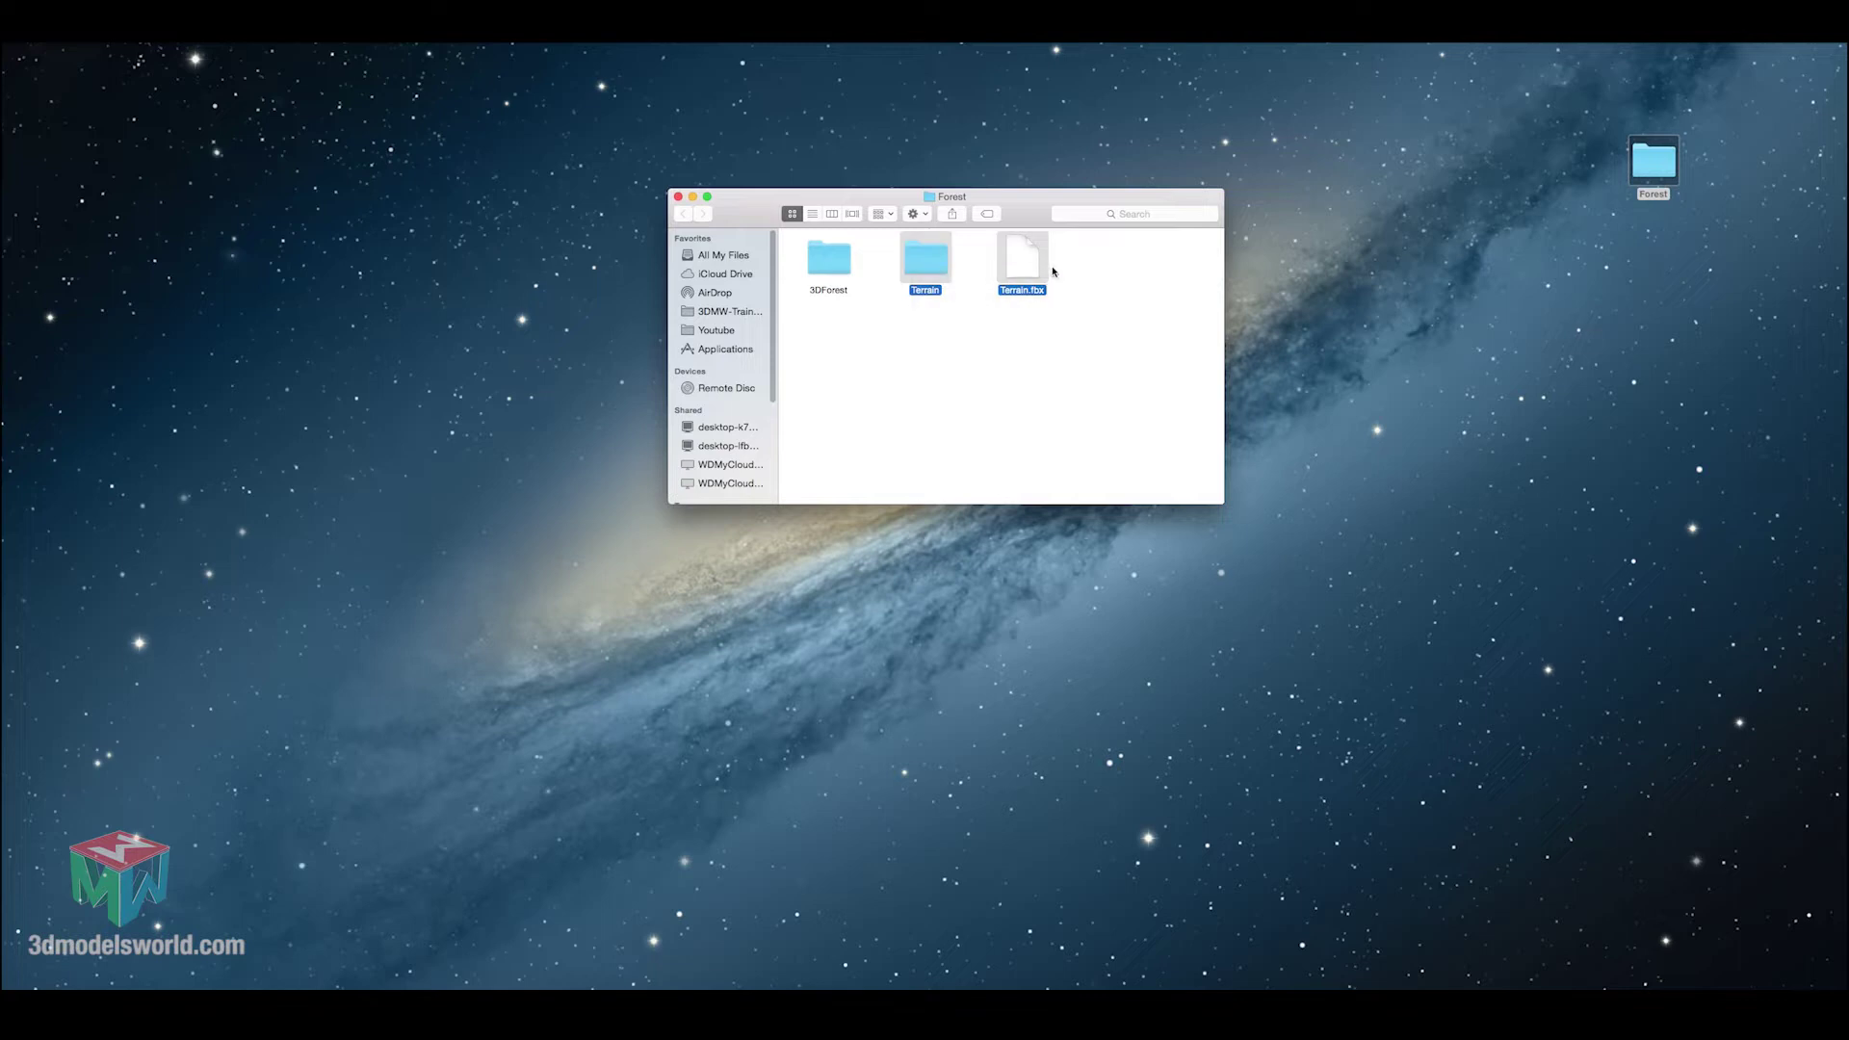
click(831, 270)
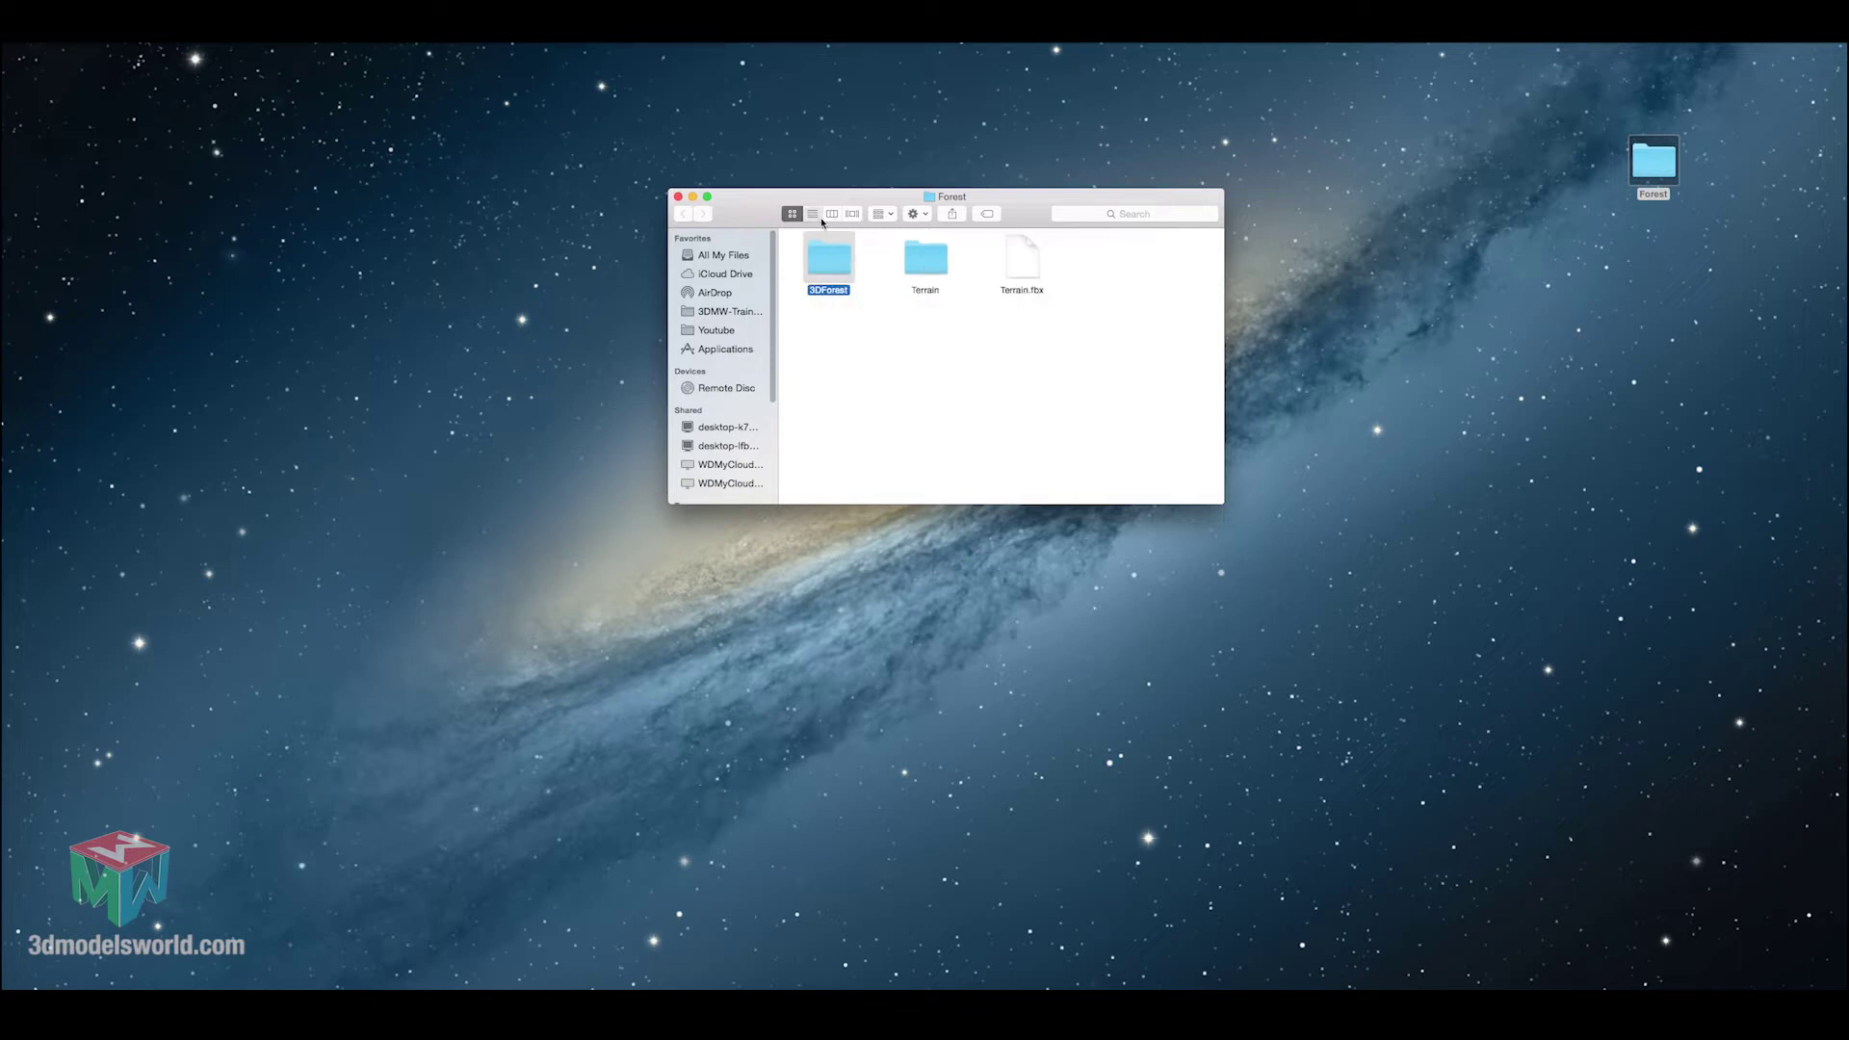
key(super+2)
click(787, 254)
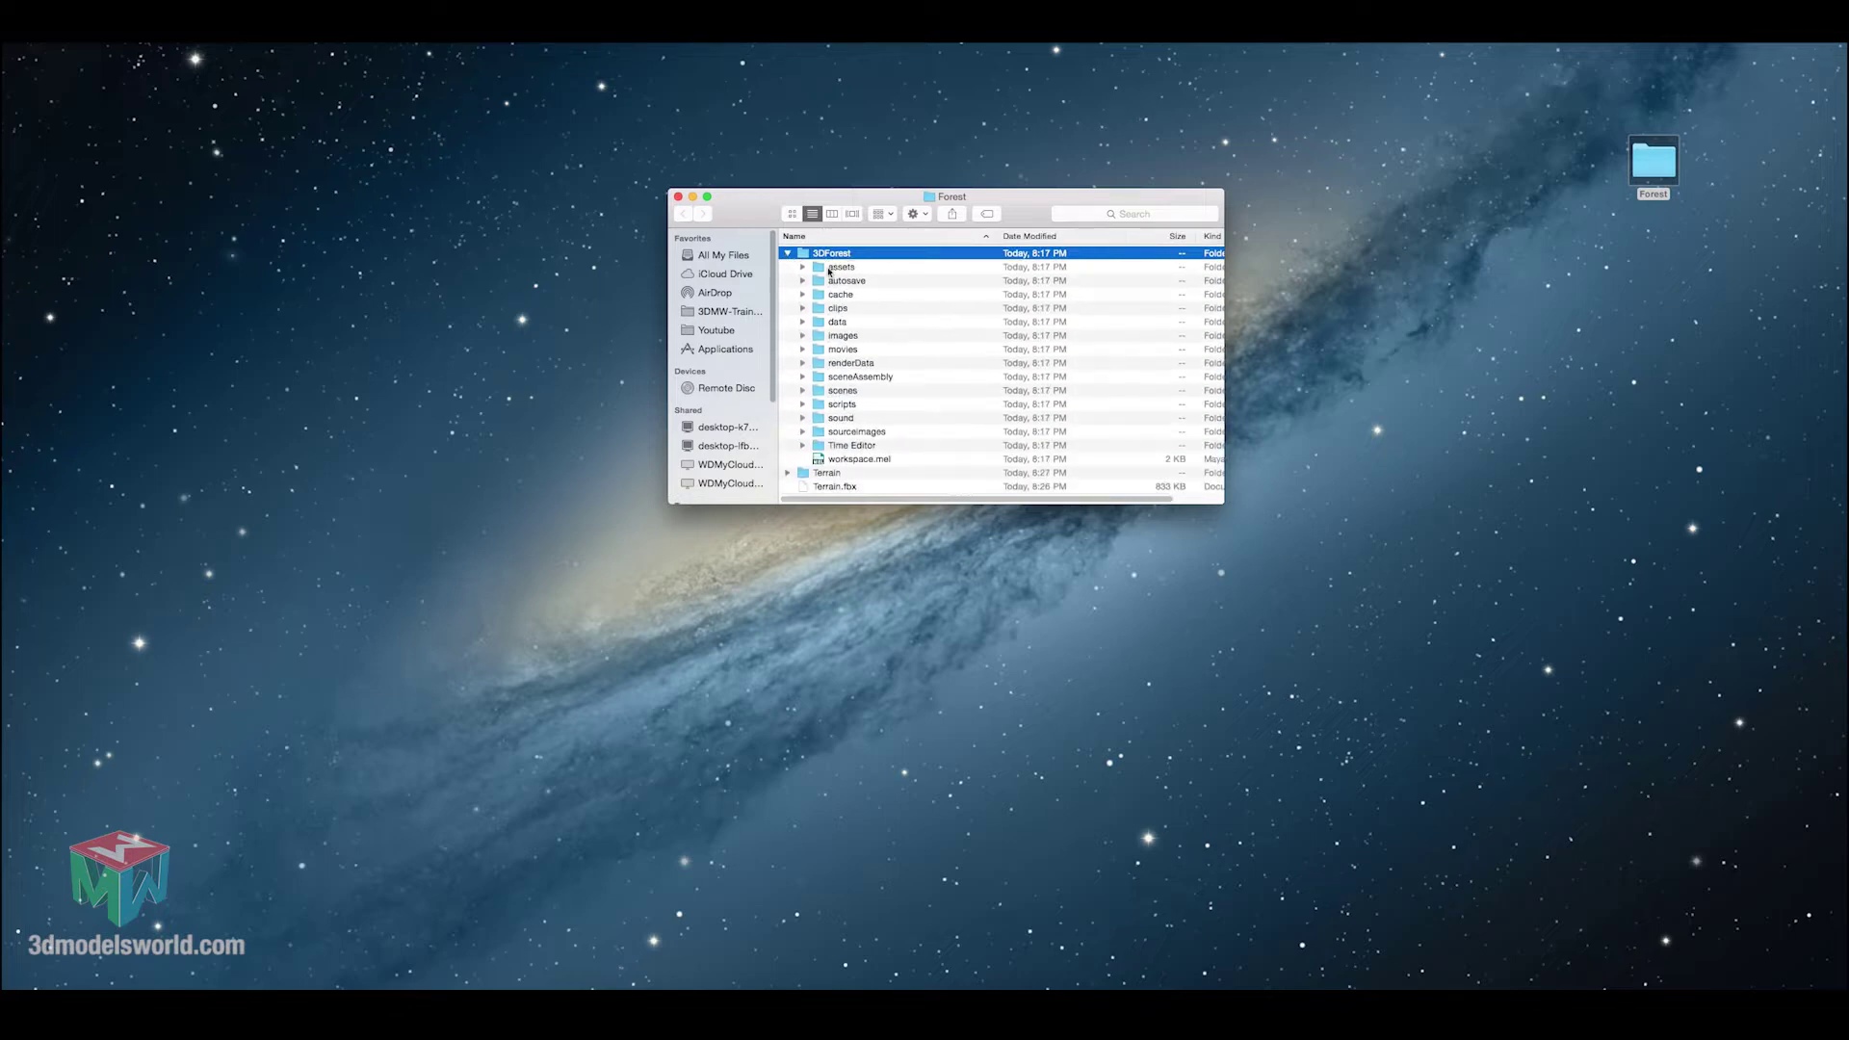
Move the Terrain folder and Terrain.fbx into the 3DForest project's assets folder and check that folder's contents.
click(831, 472)
shift+click(831, 487)
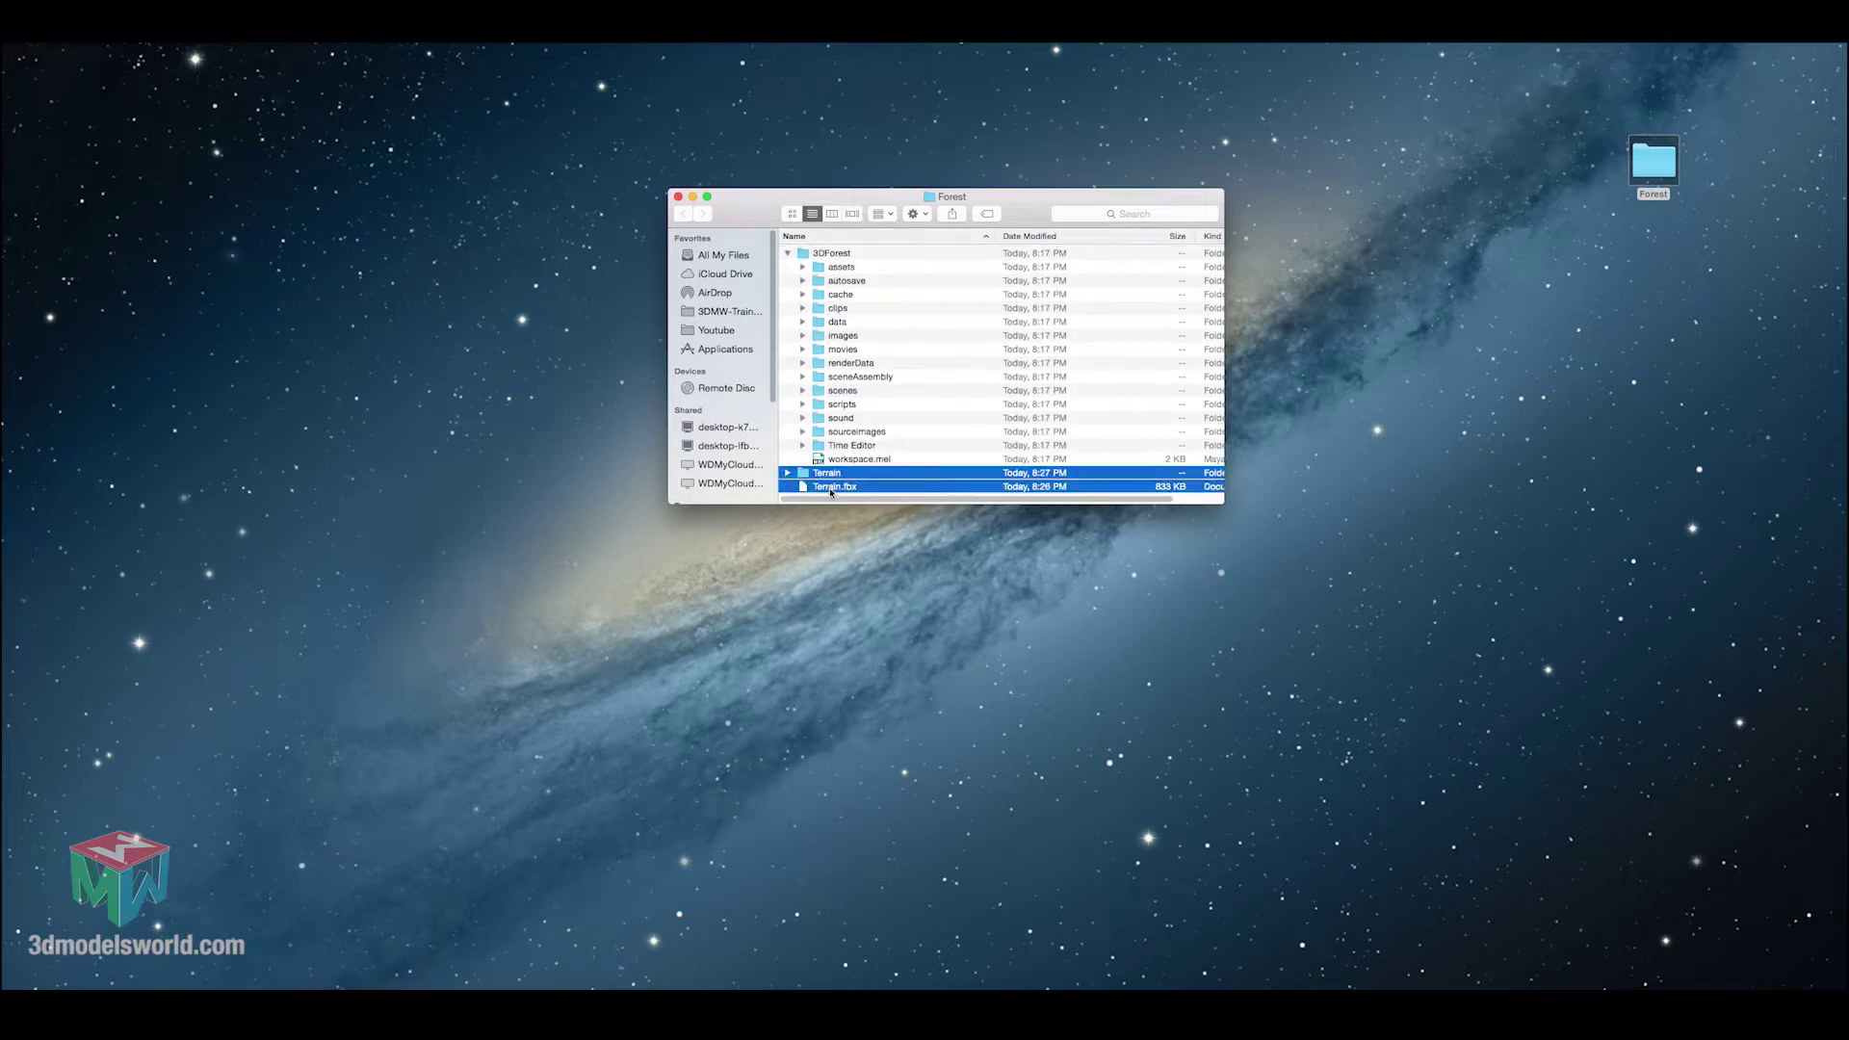
drag(828, 476, 820, 287)
click(837, 270)
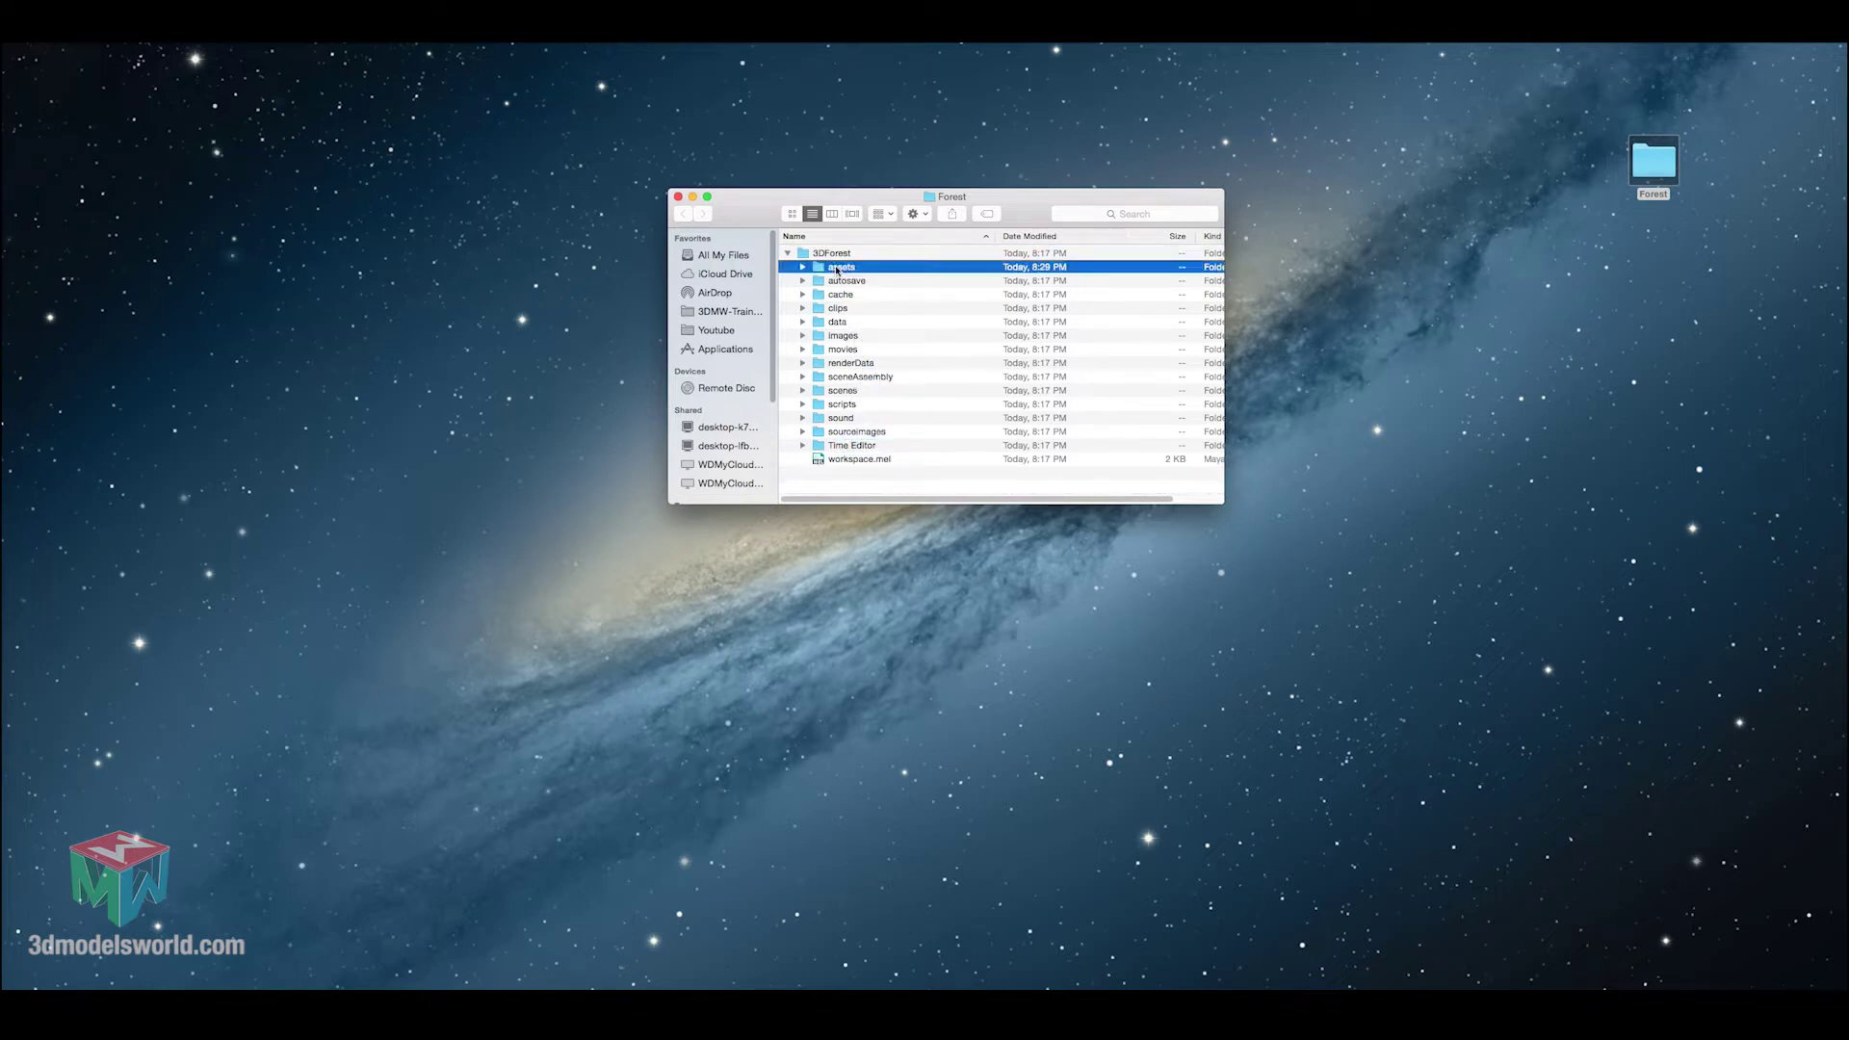
click(802, 268)
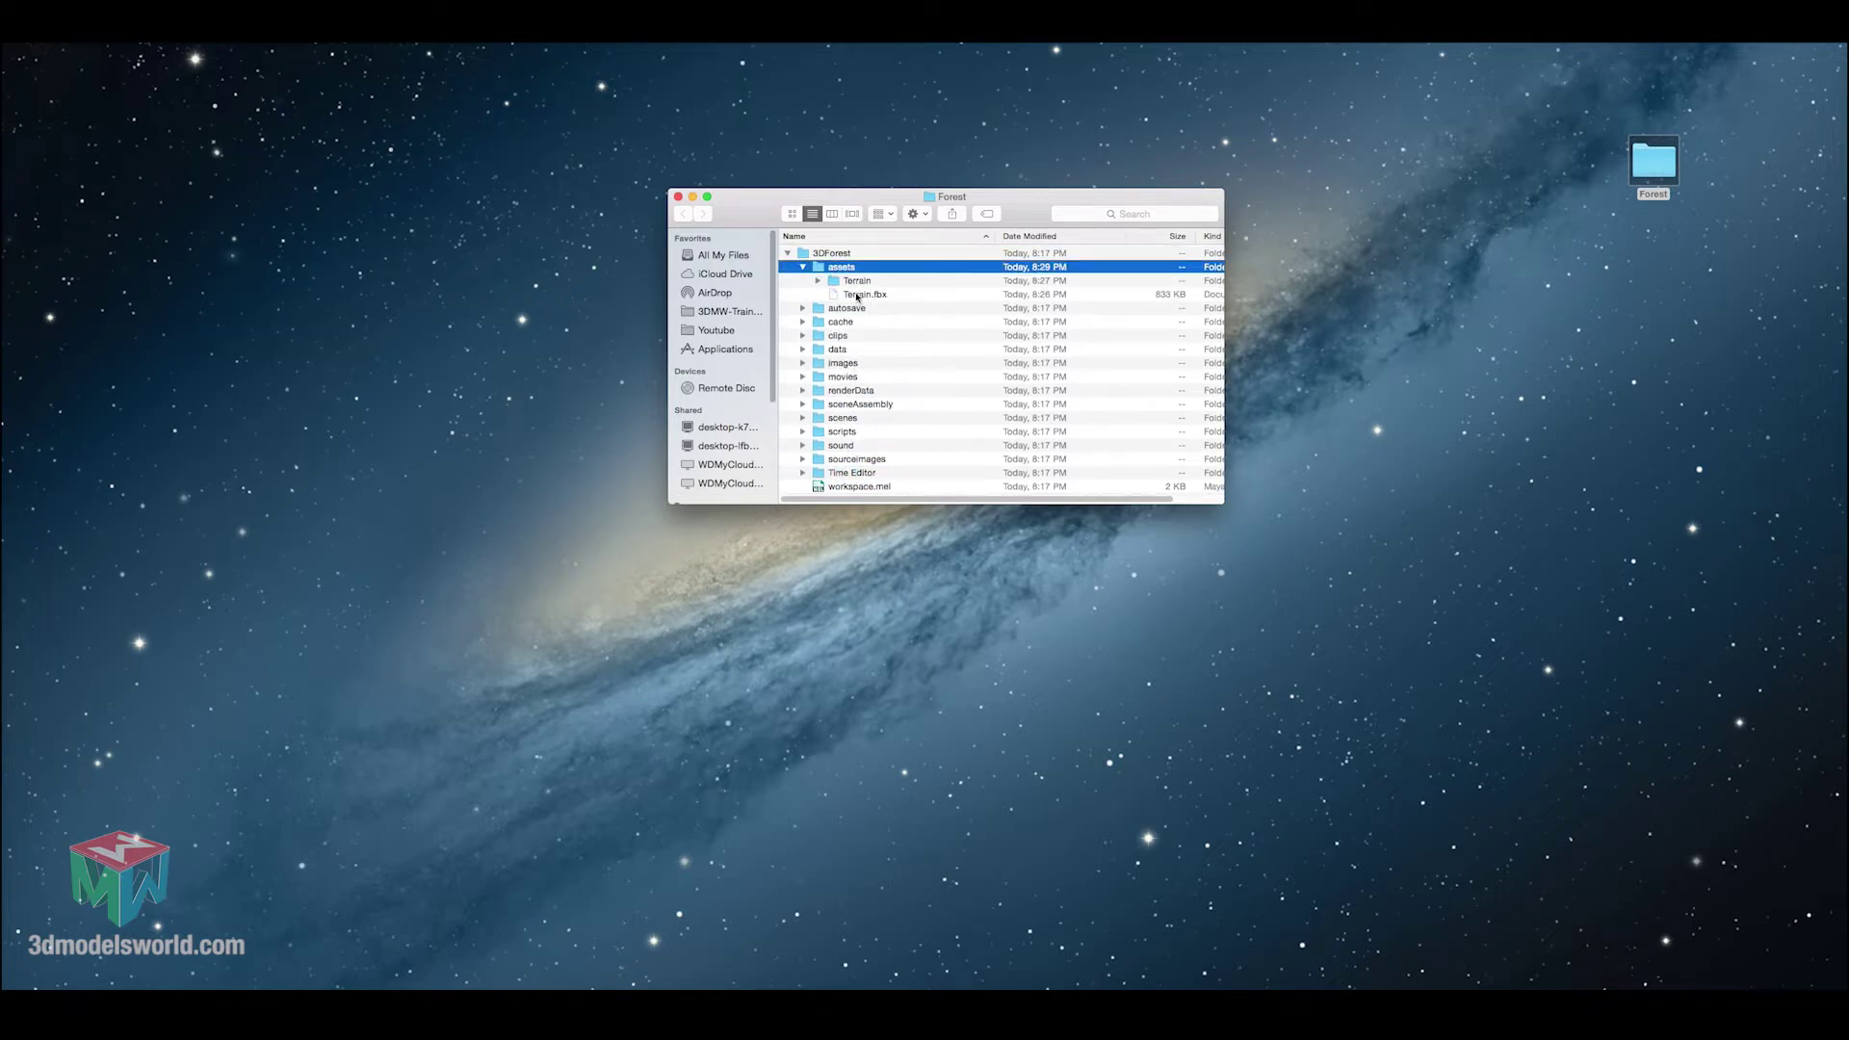
click(802, 267)
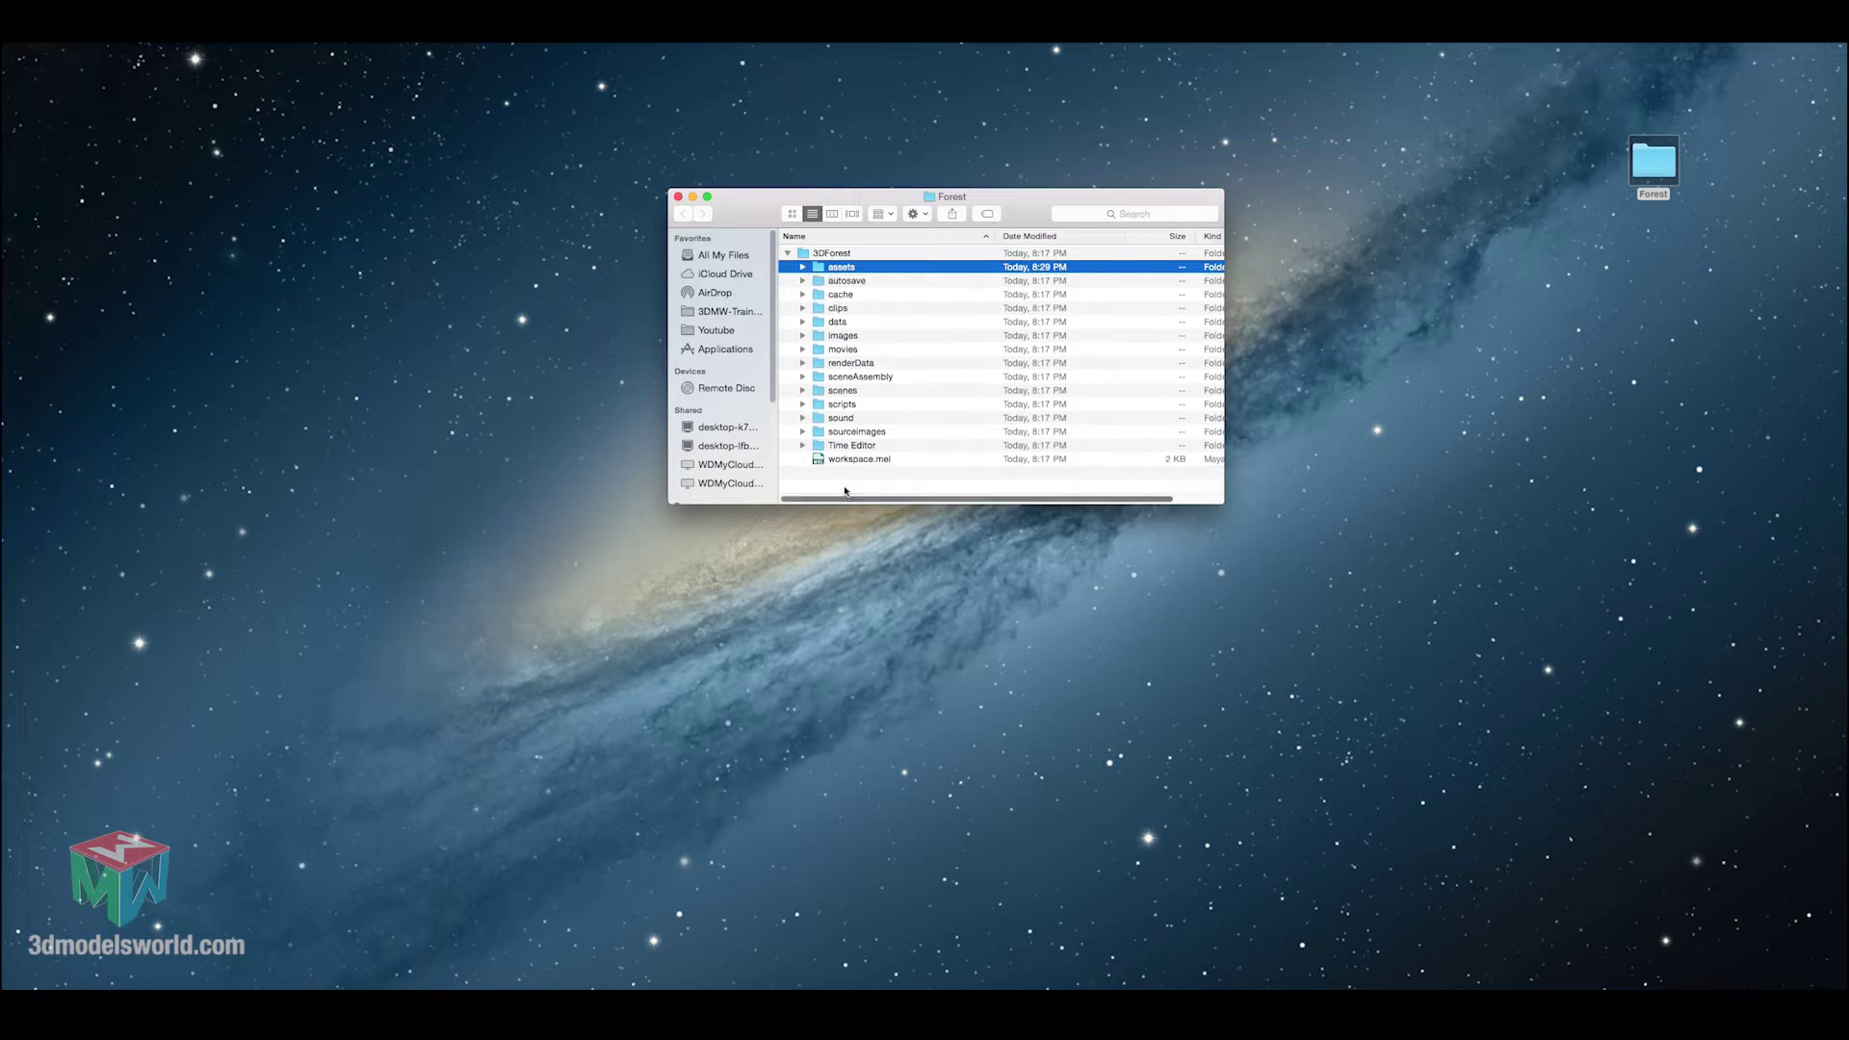
click(847, 482)
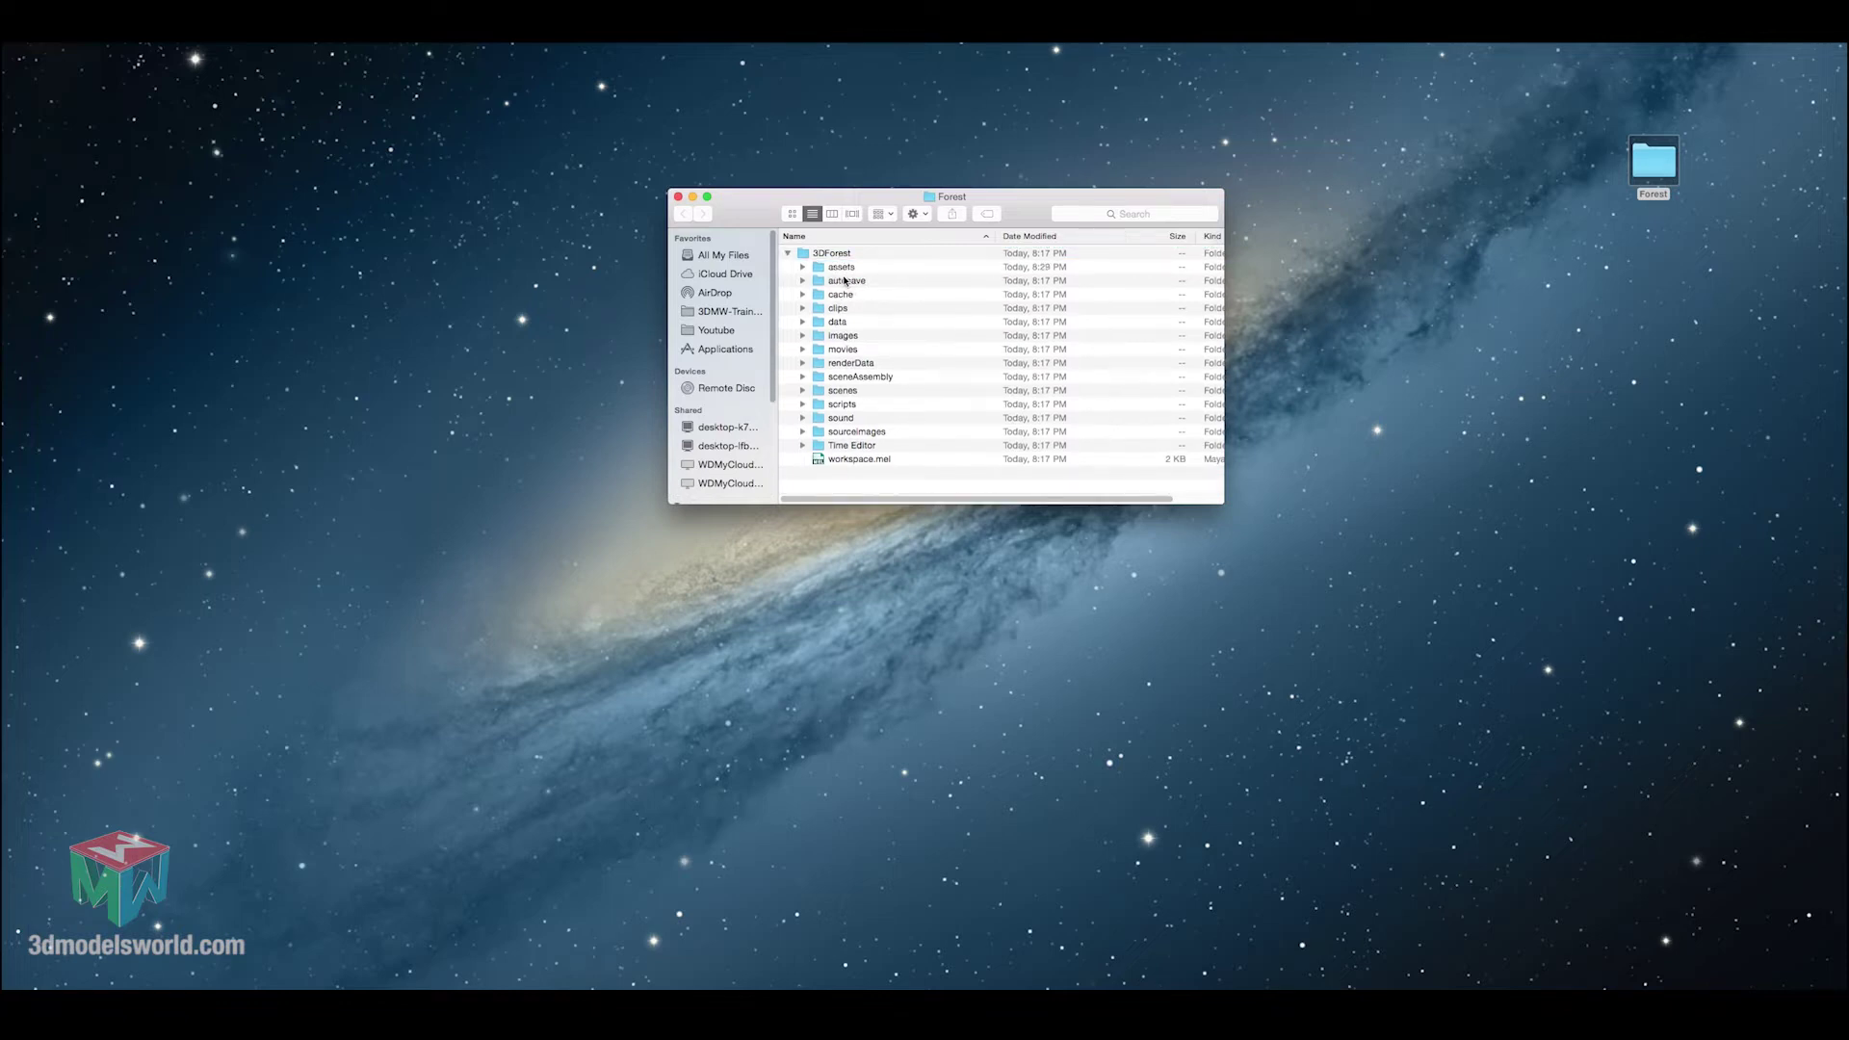
Switch to Maya and import Terrain.fbx from the current project's assets folder.
click(1220, 1002)
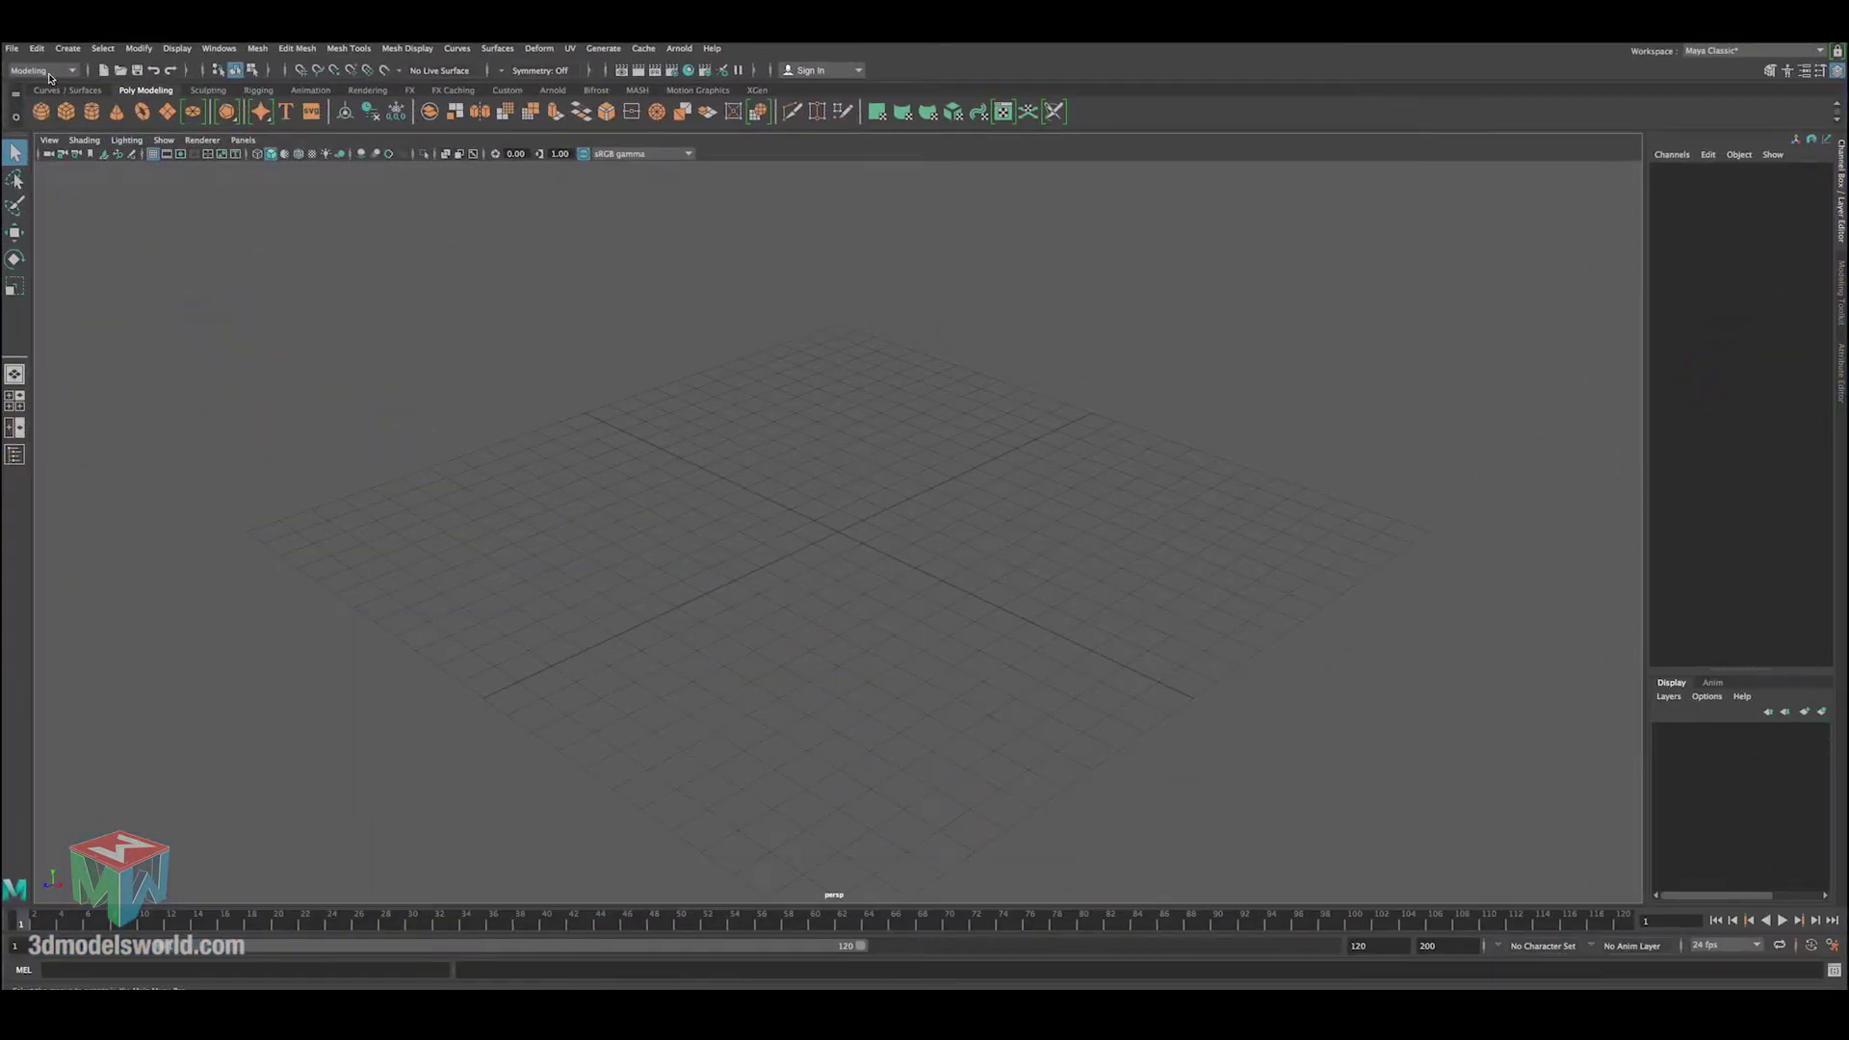
click(11, 48)
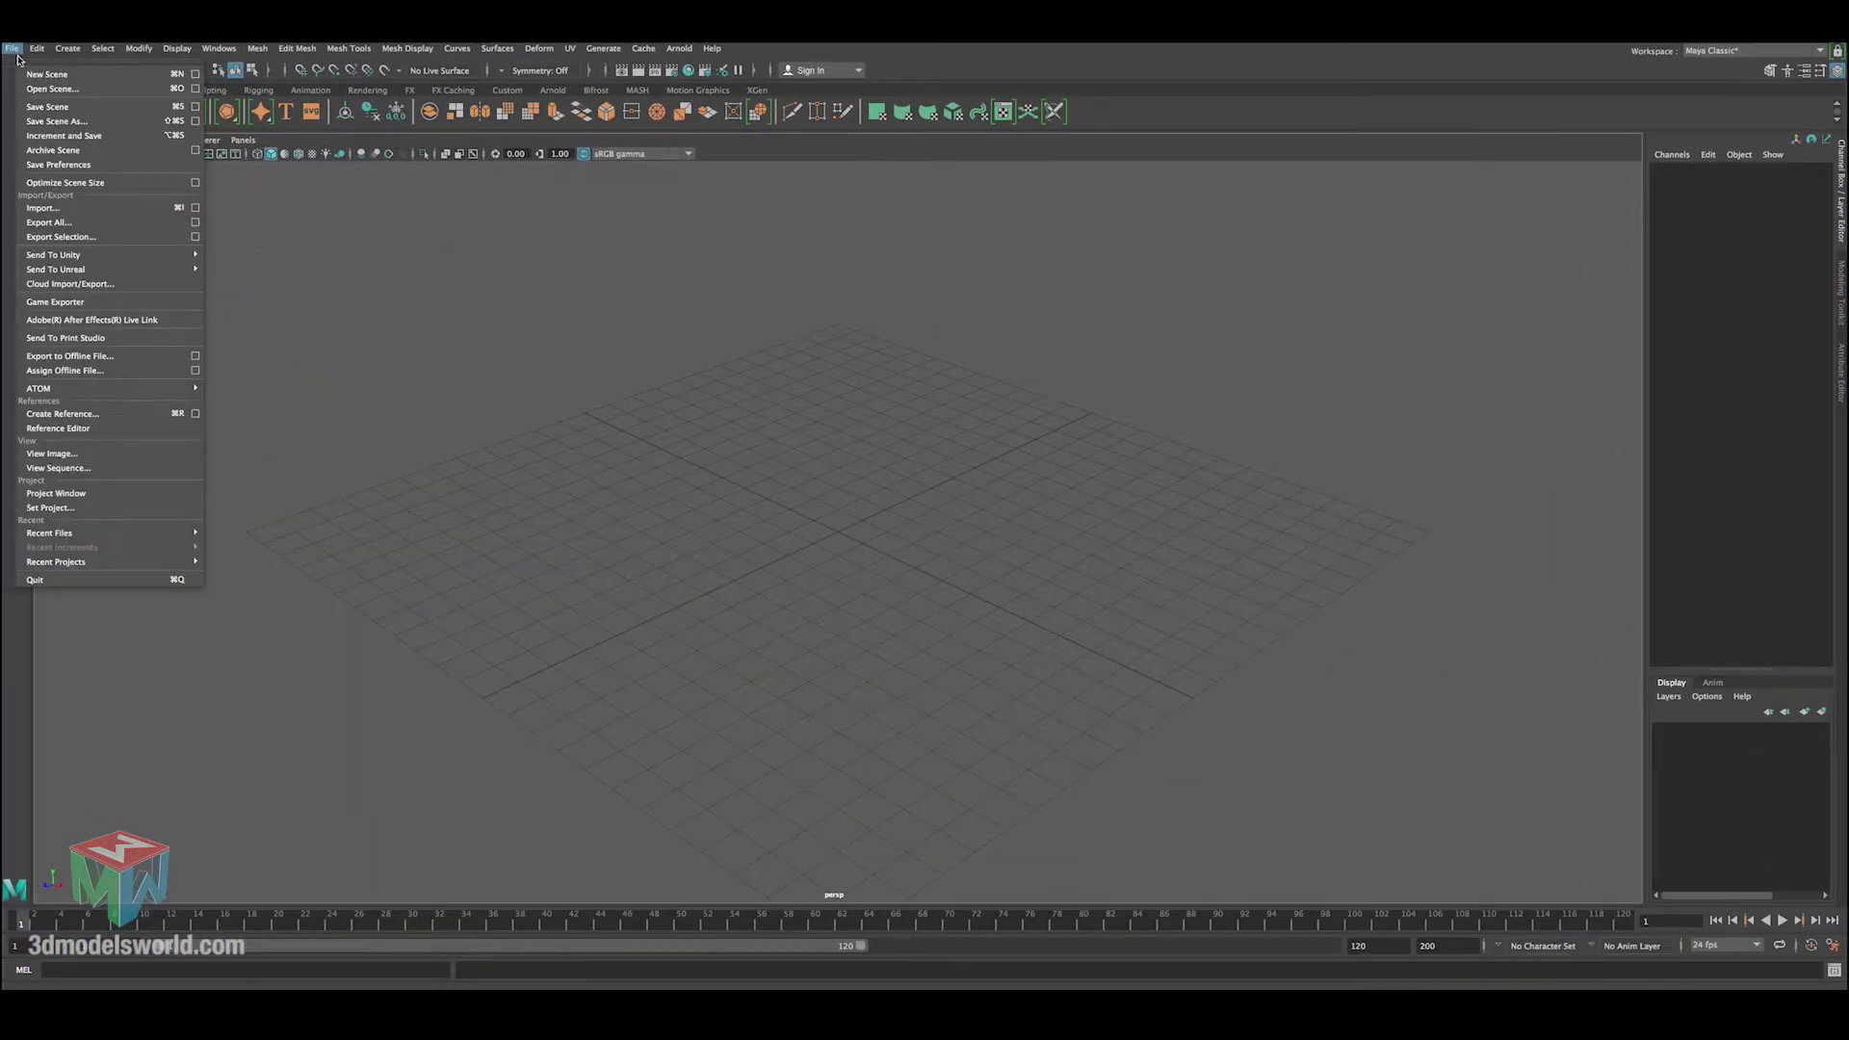
click(43, 208)
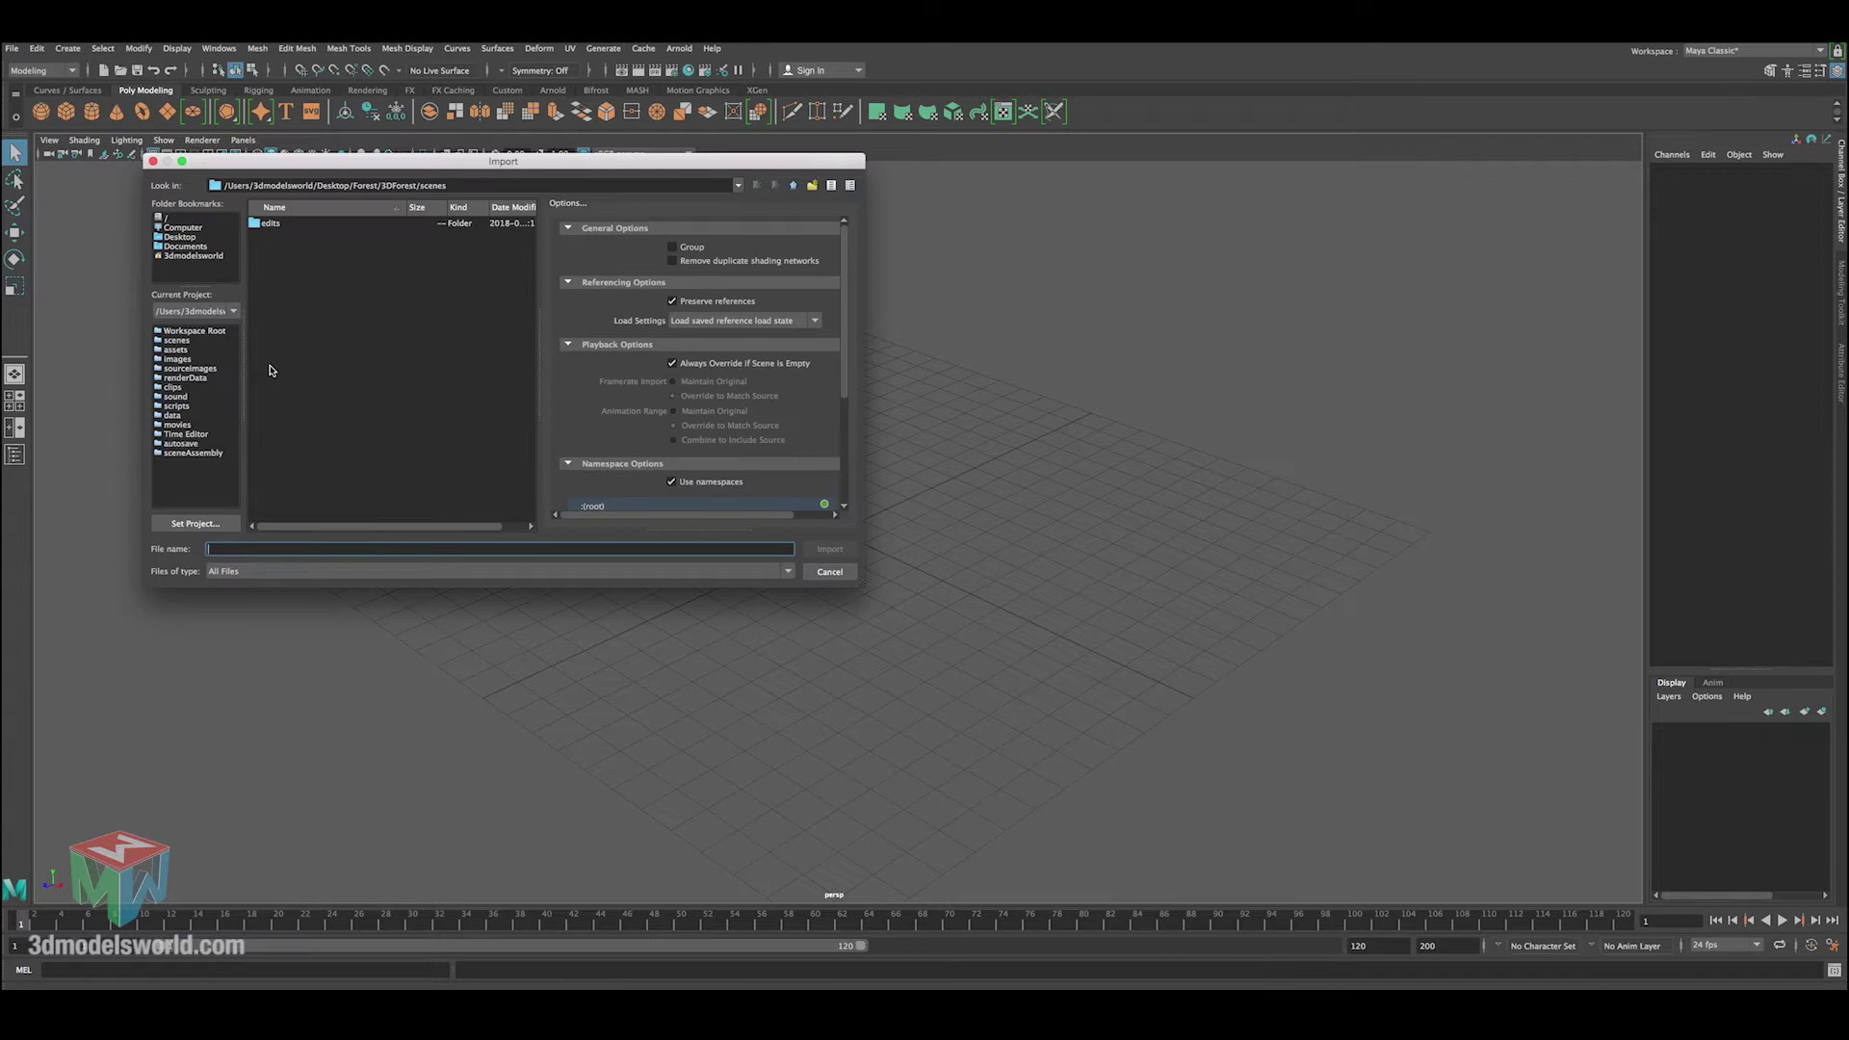
click(192, 330)
click(178, 341)
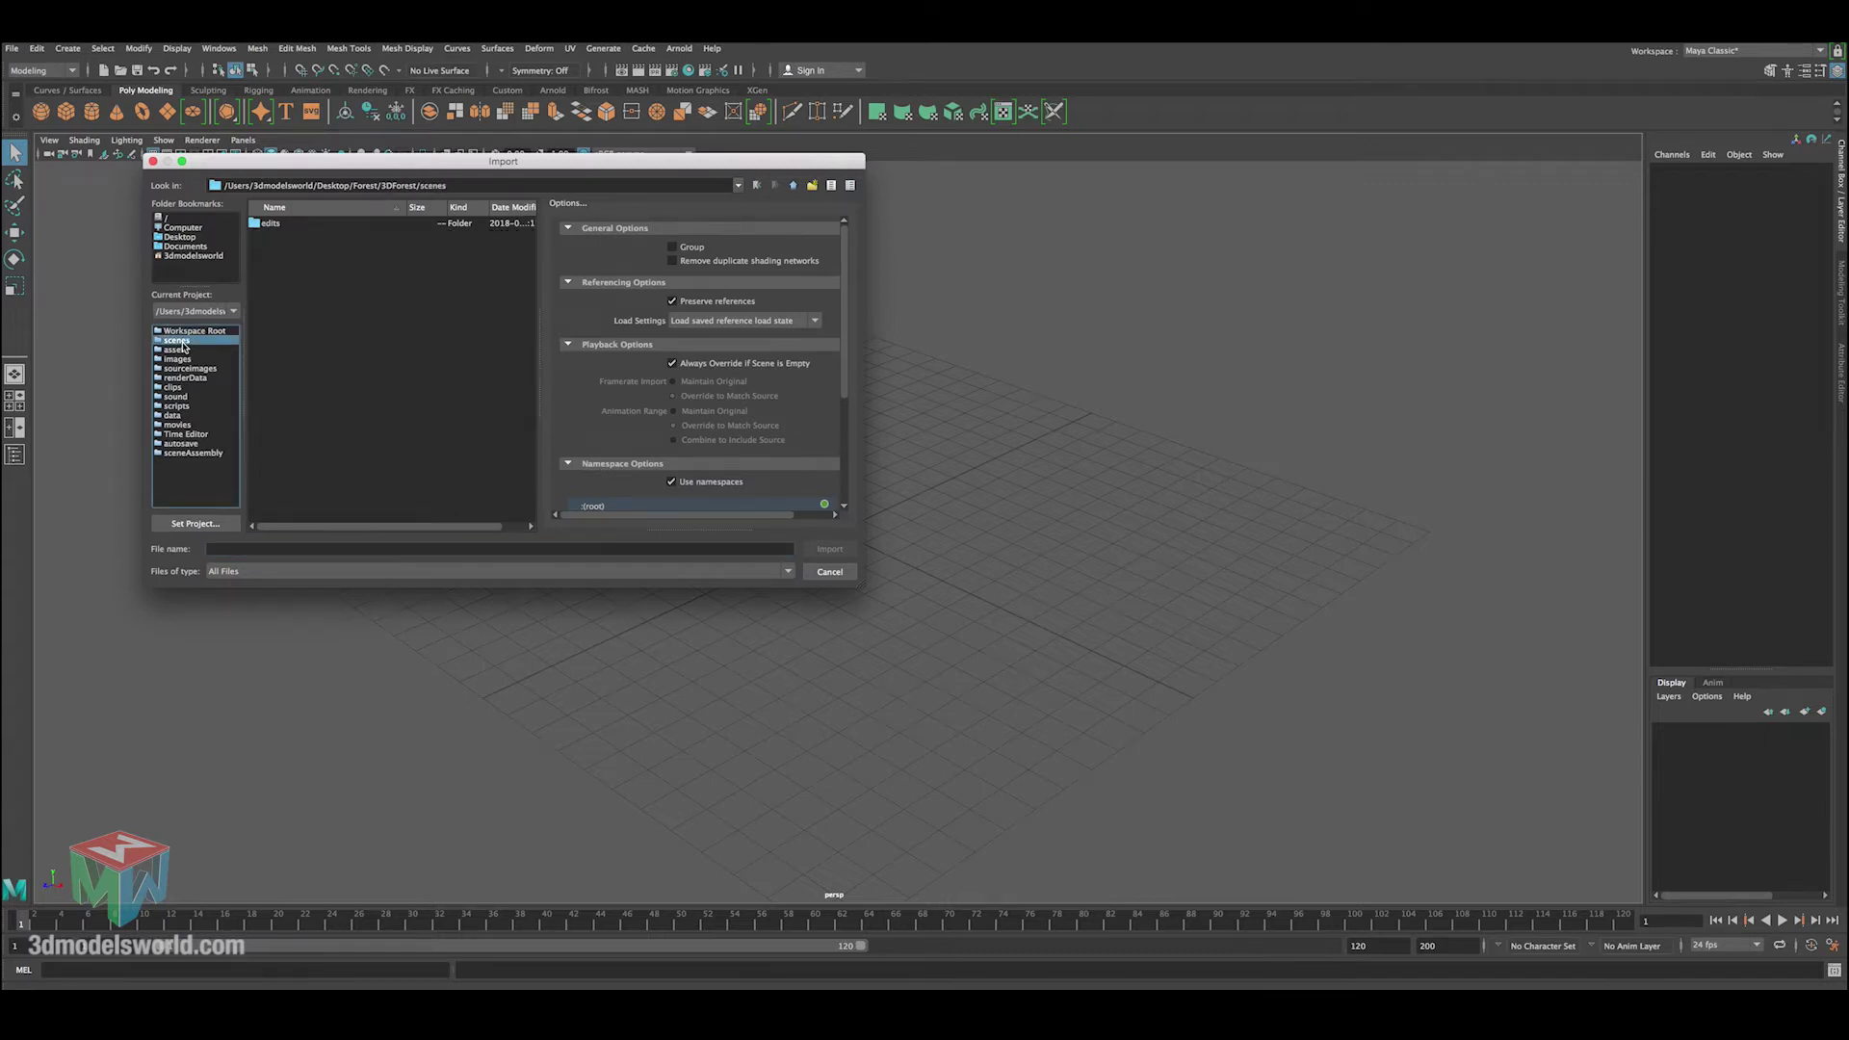
click(177, 349)
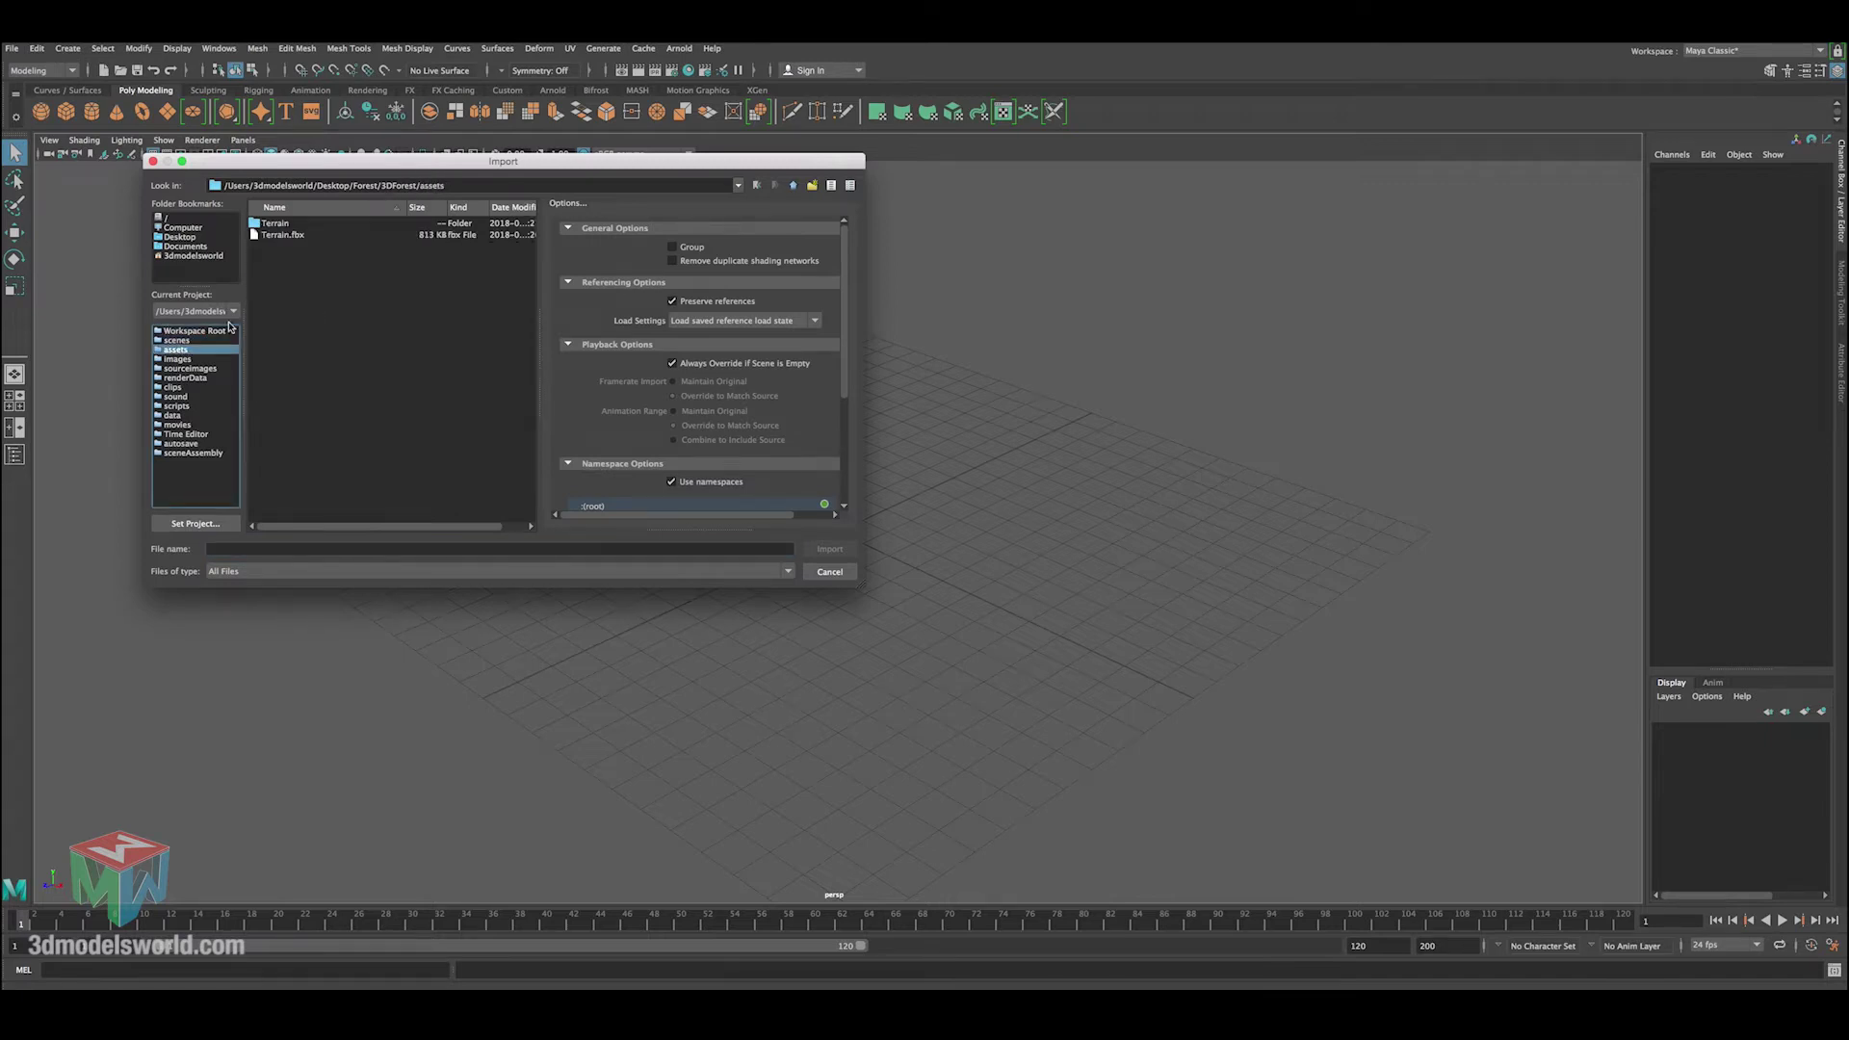
click(282, 236)
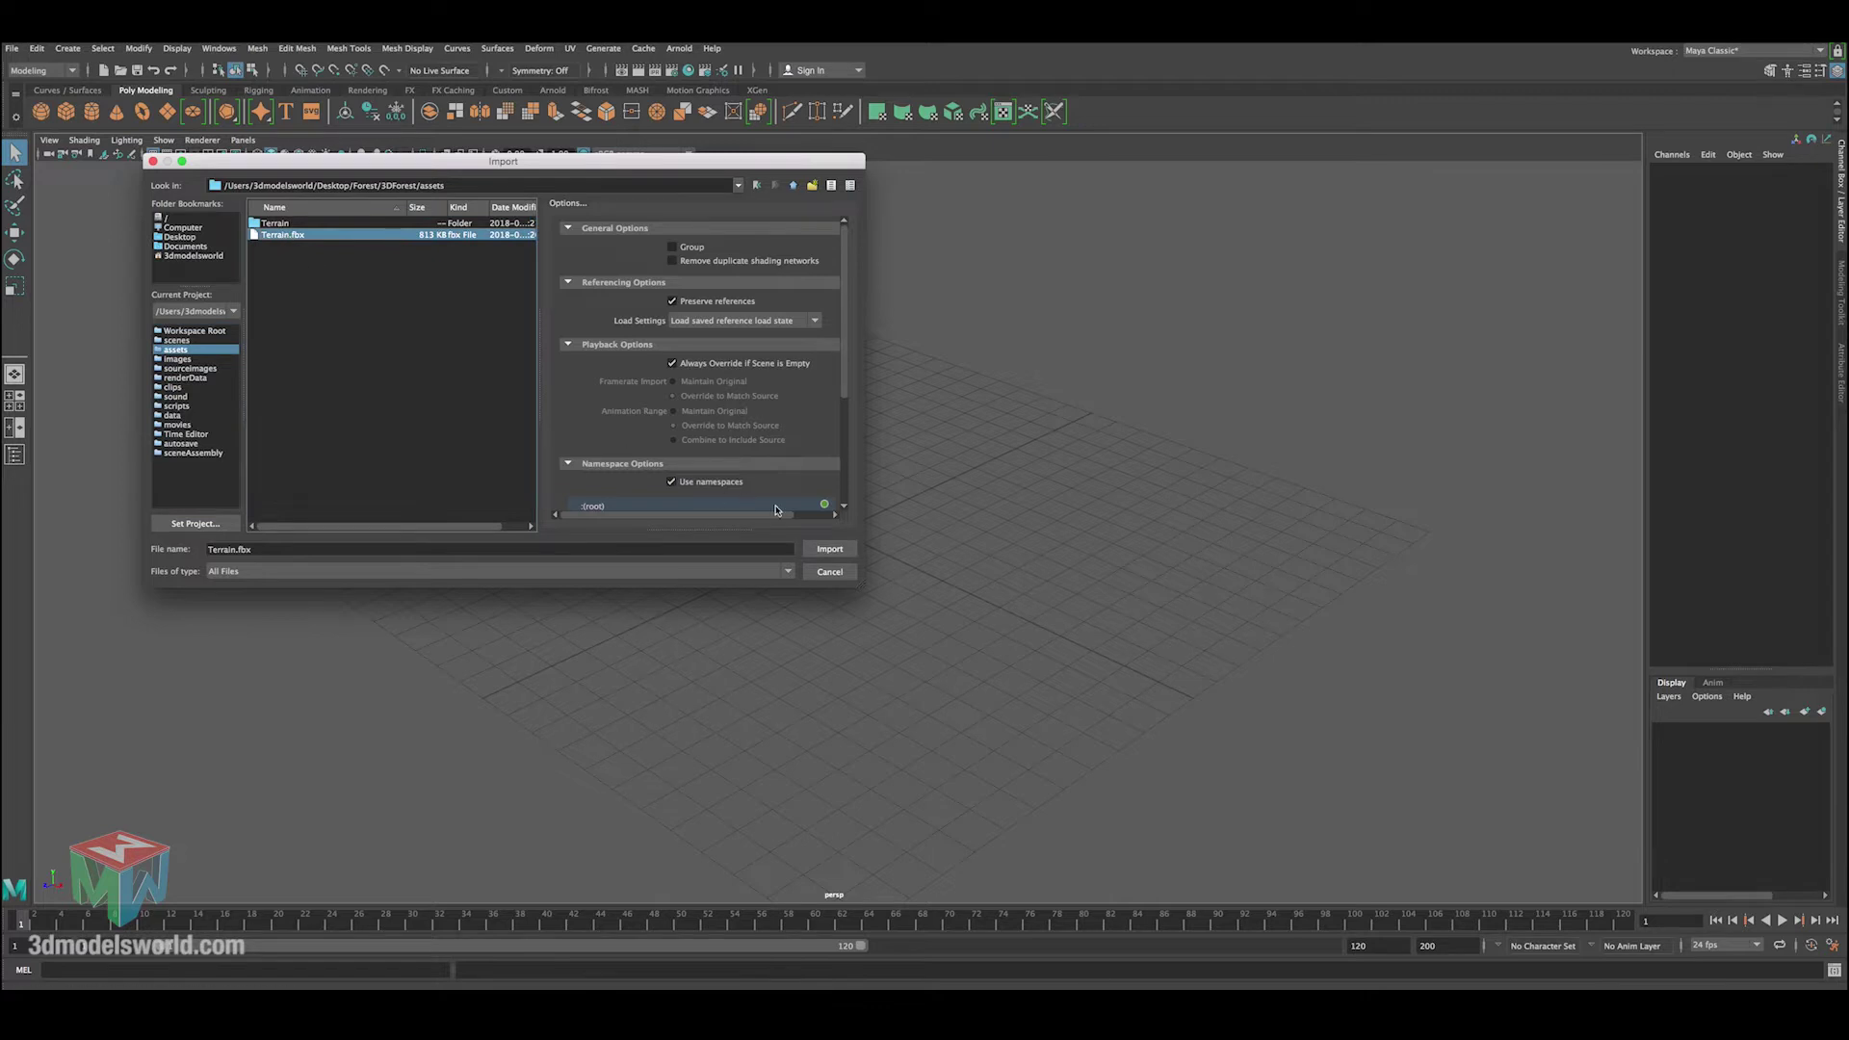
click(826, 549)
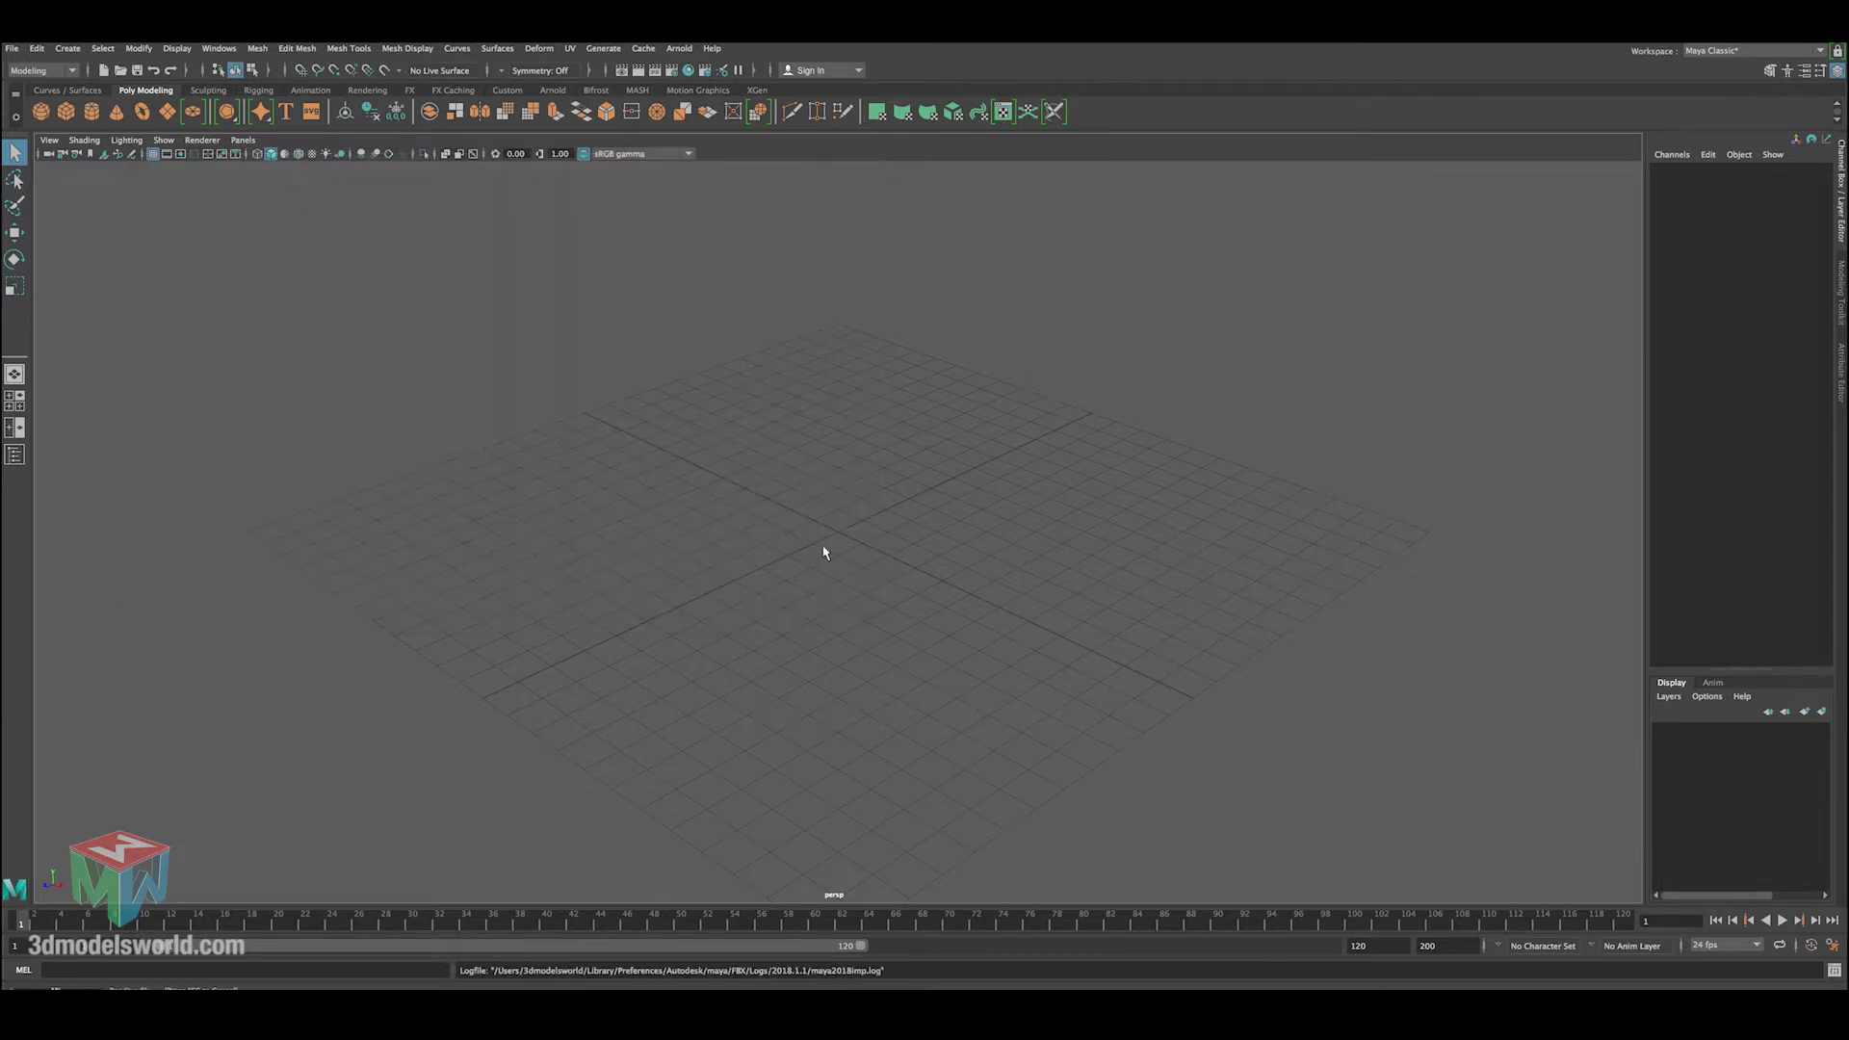
Examine the full extent and wireframe of the imported terrain mesh from several angles.
scroll(769, 546, down, 6)
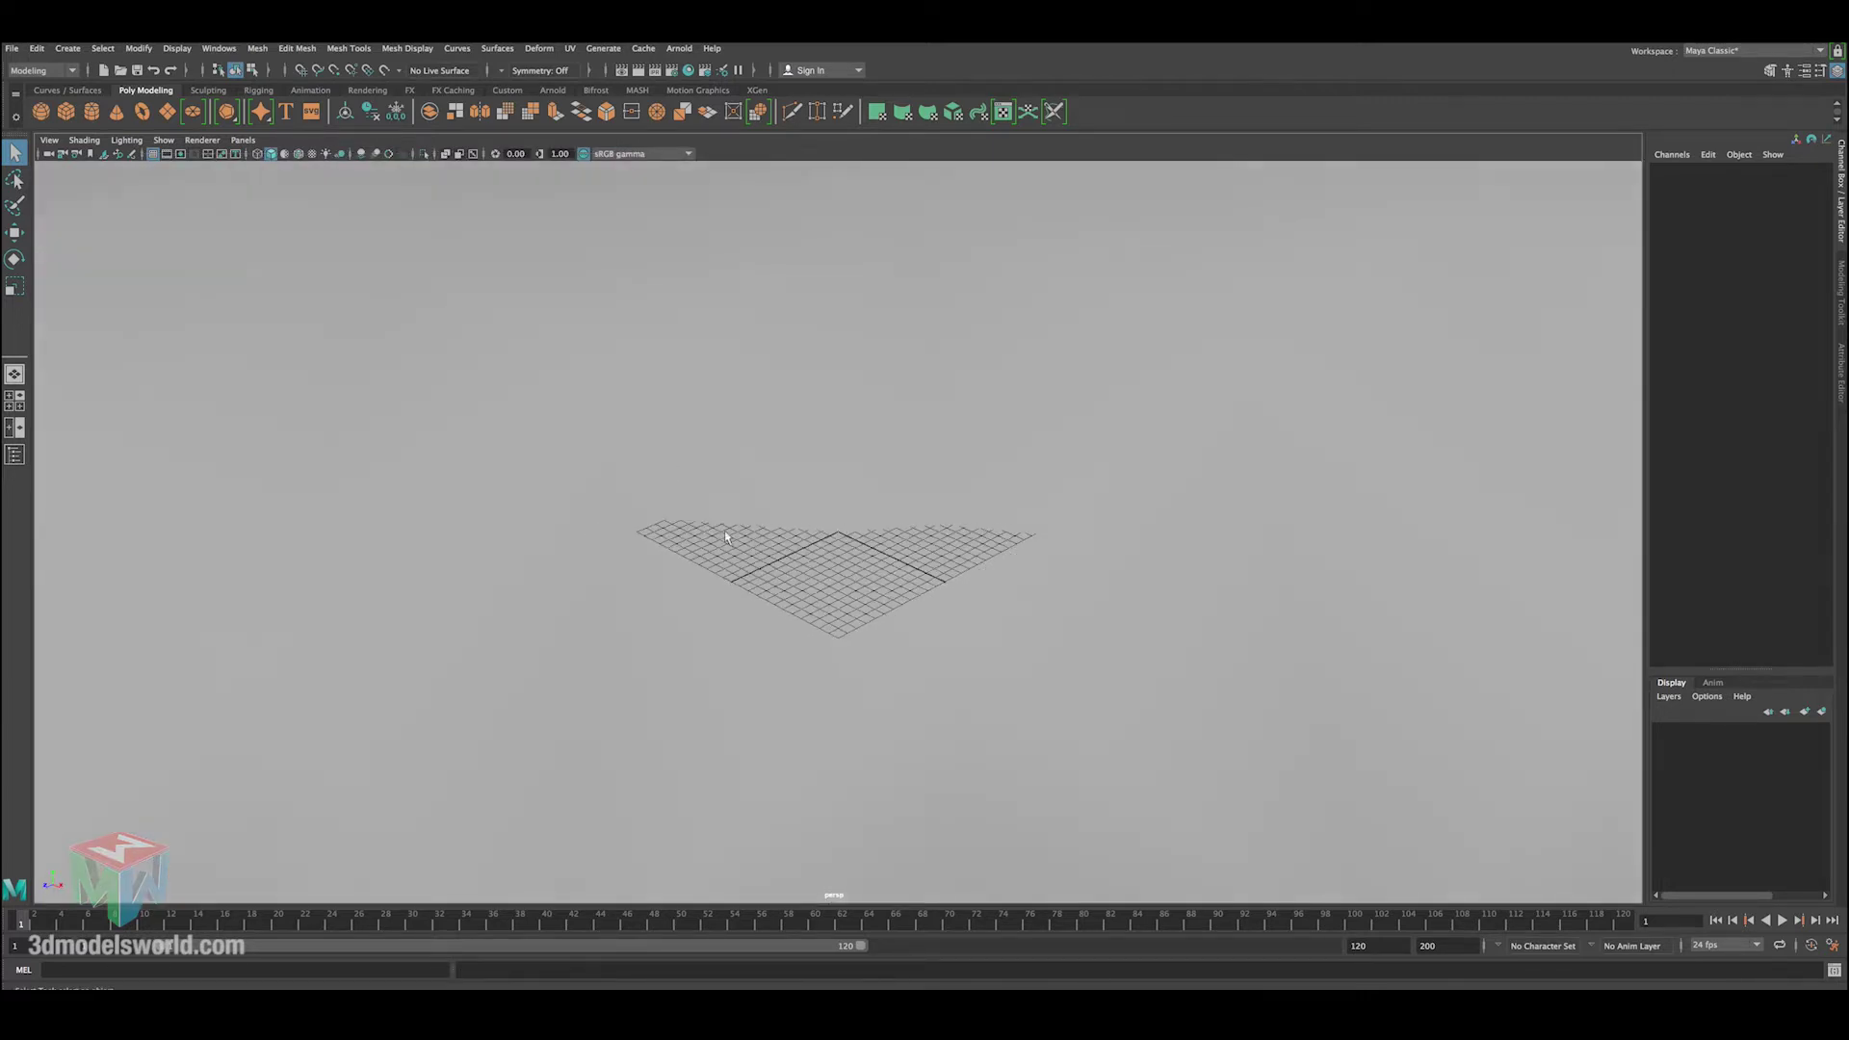
scroll(693, 514, down, 8)
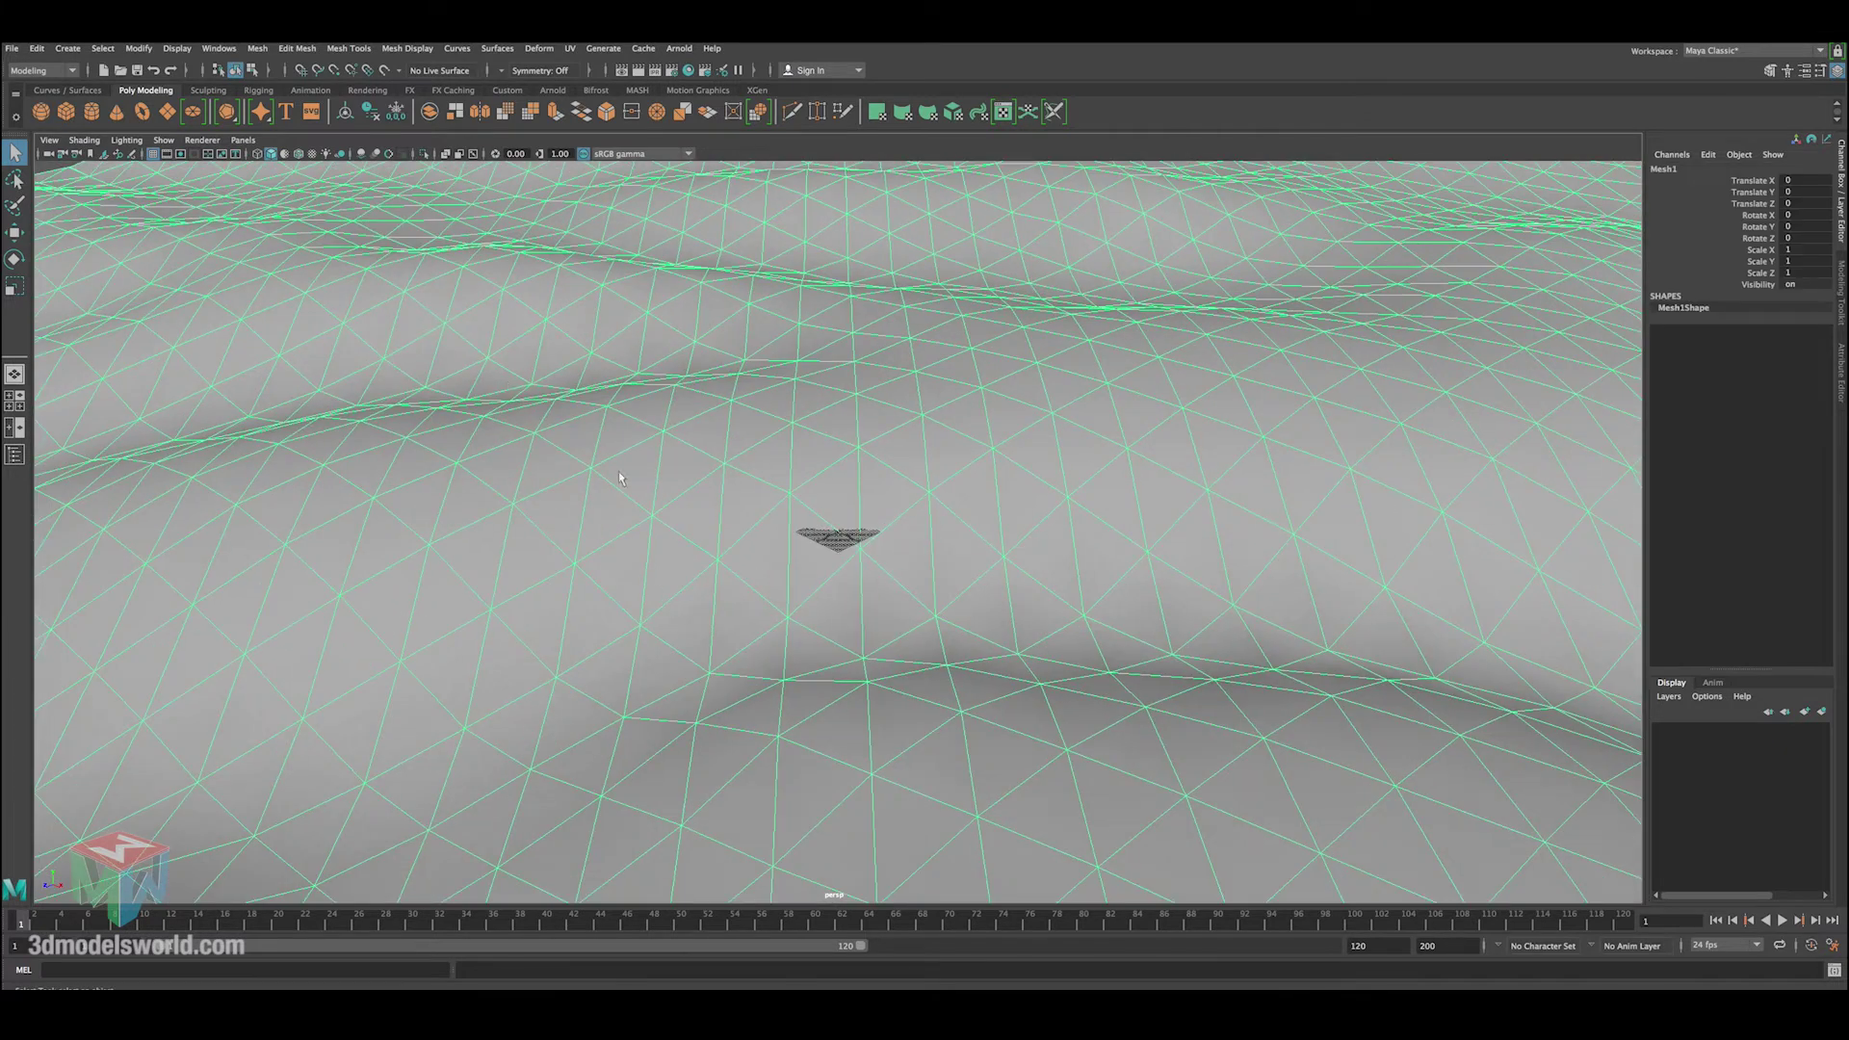
scroll(636, 481, down, 6)
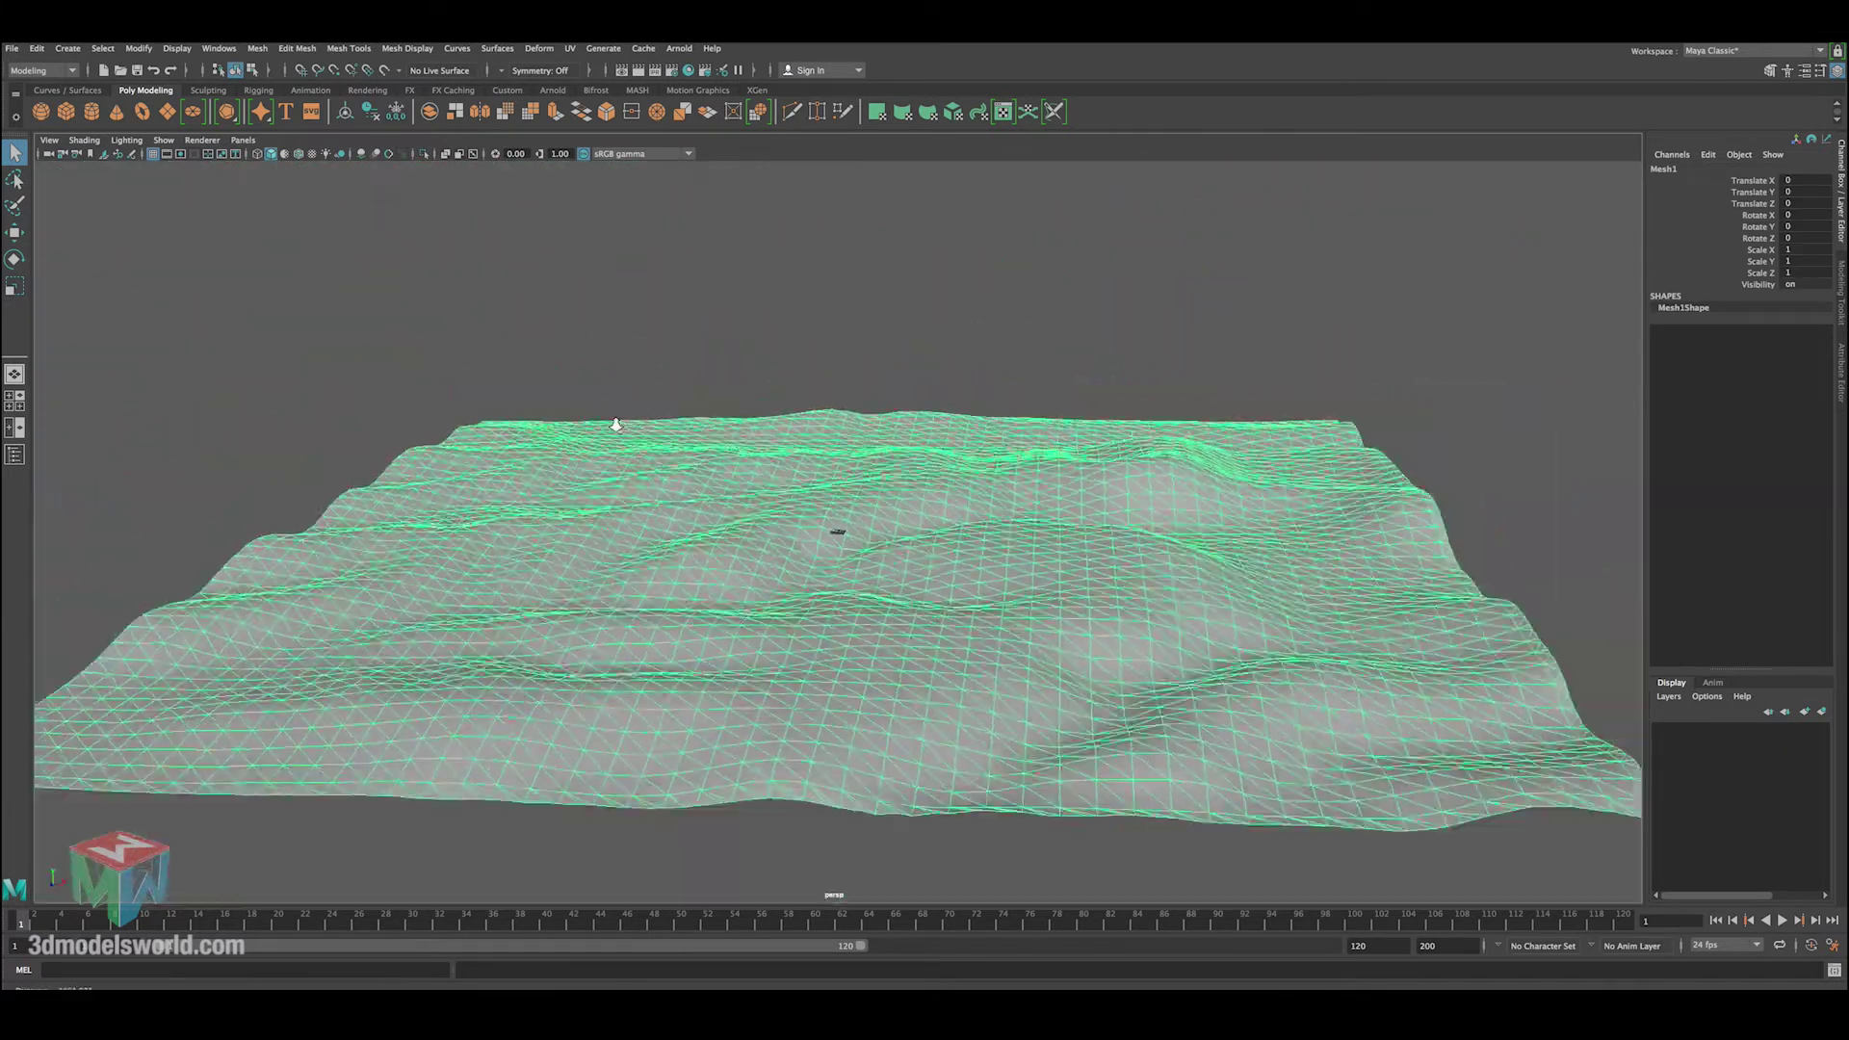
alt+drag(636, 481, 761, 545)
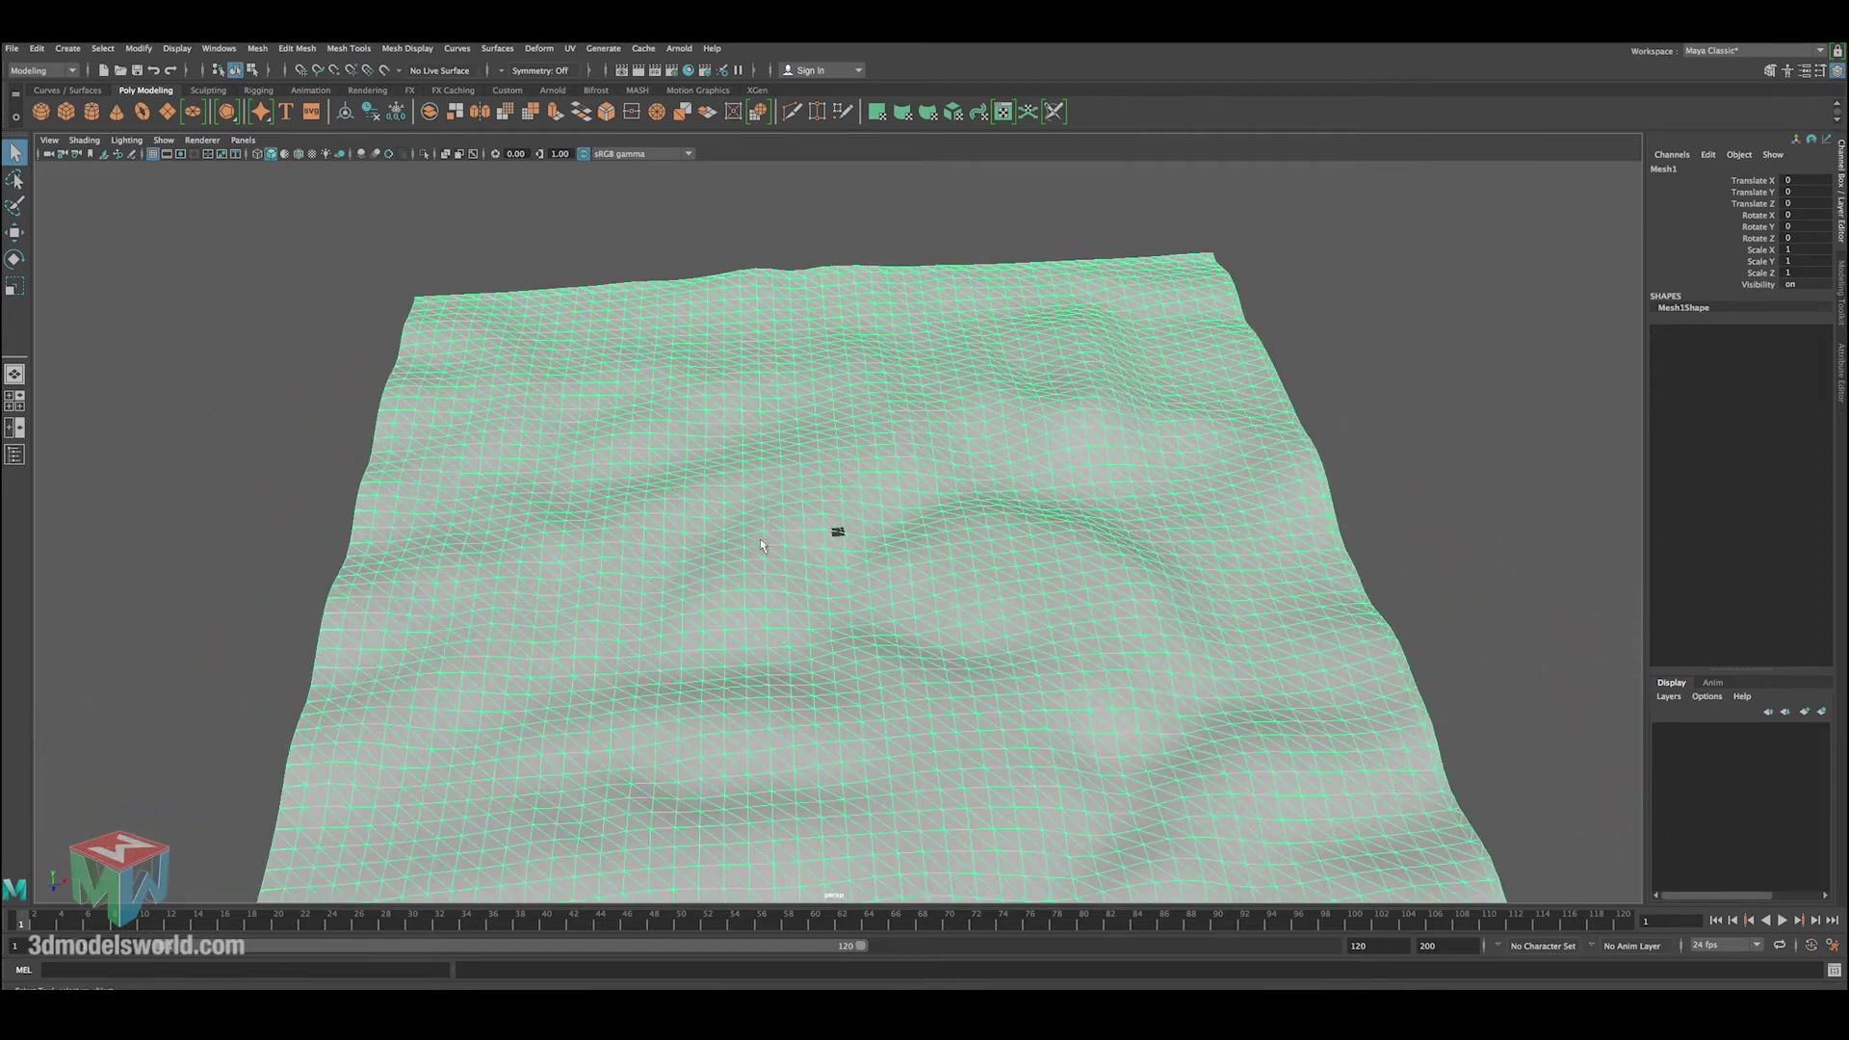
click(680, 260)
alt+drag(622, 482, 660, 466)
click(673, 529)
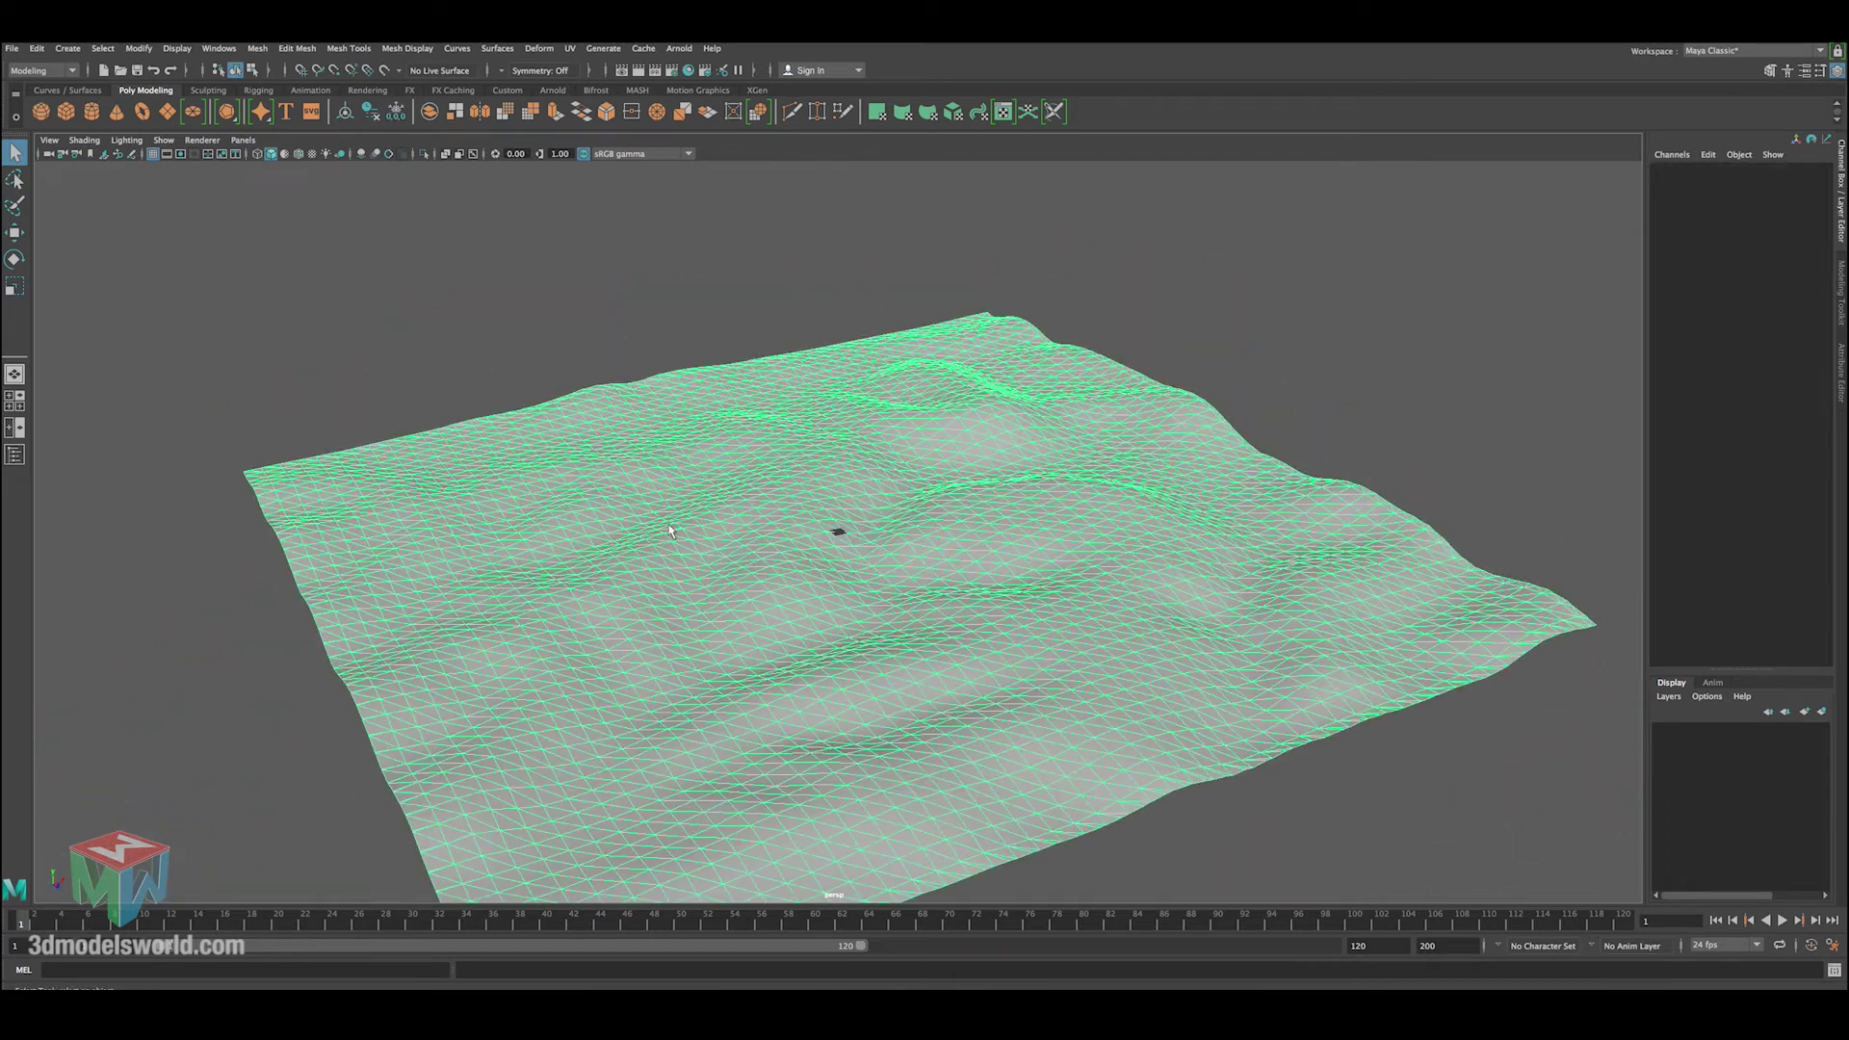
Switch to Finder, view Location_Snapshot.jpg from the Terrain folder inside assets, and return to the Maya scene.
click(605, 1007)
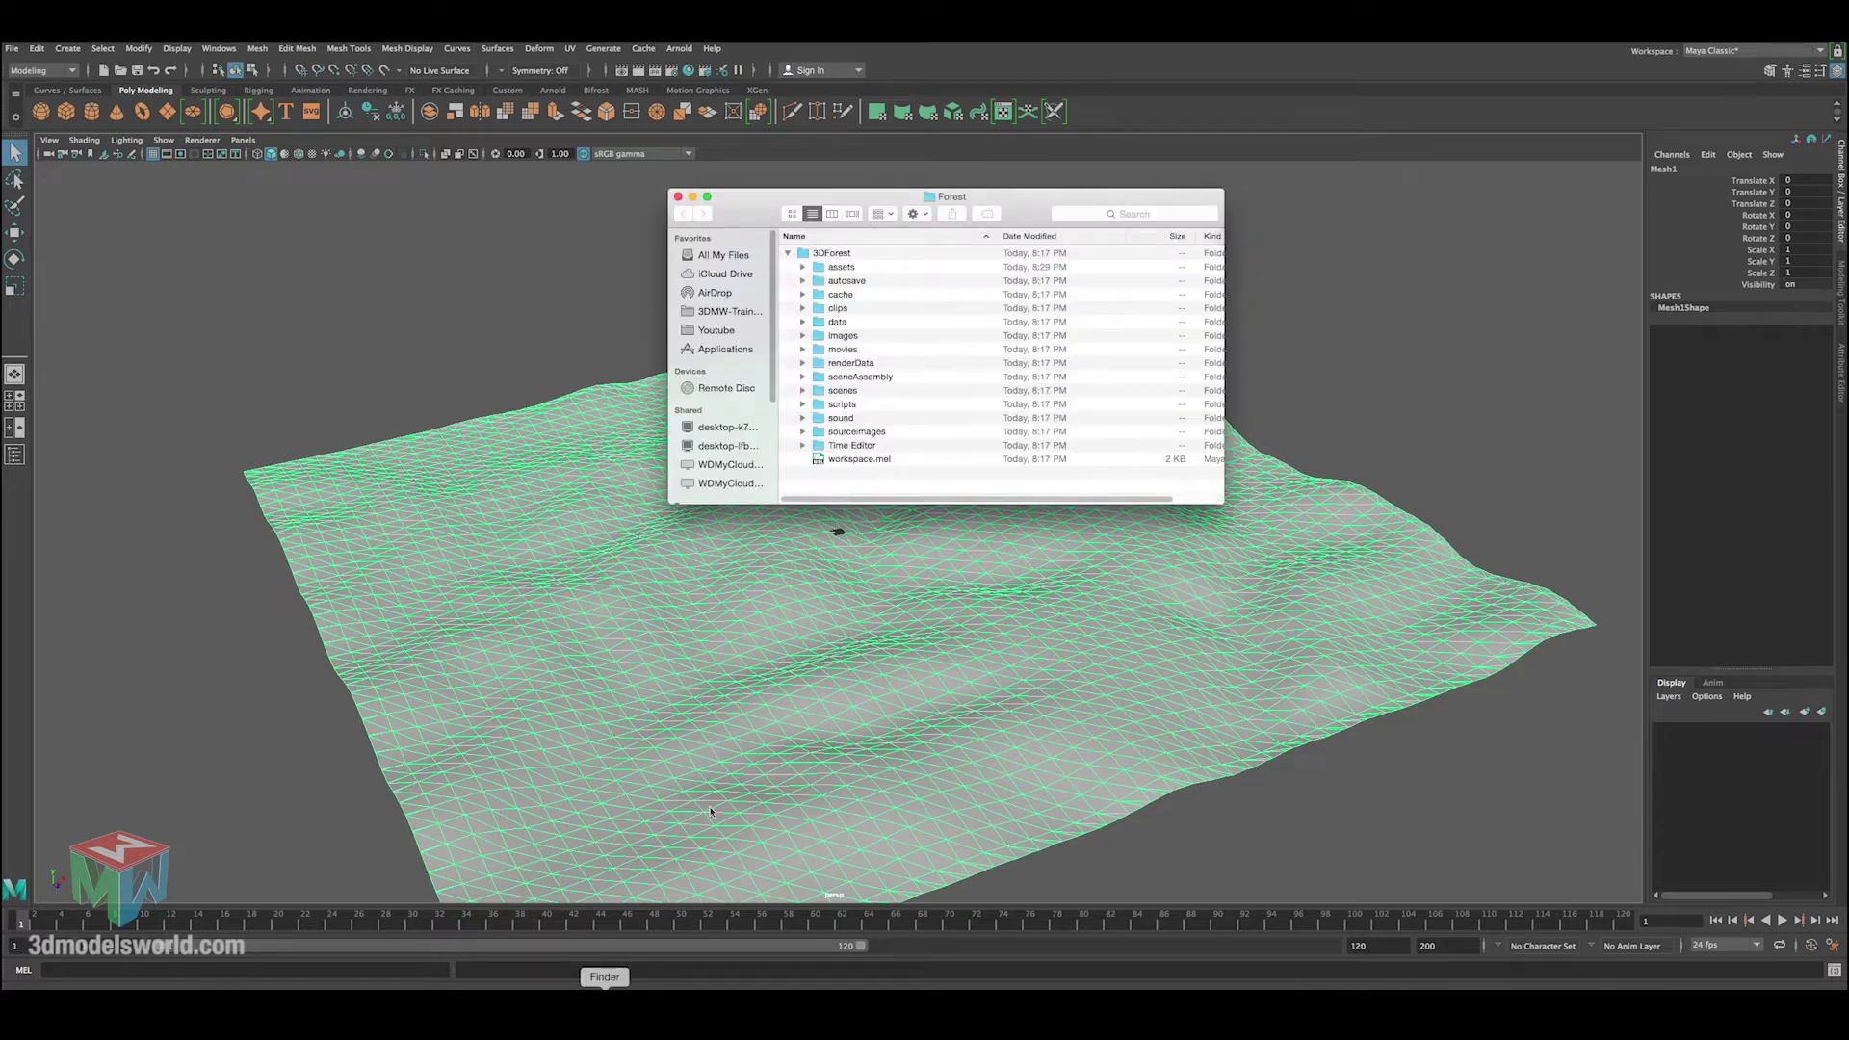
double_click(841, 268)
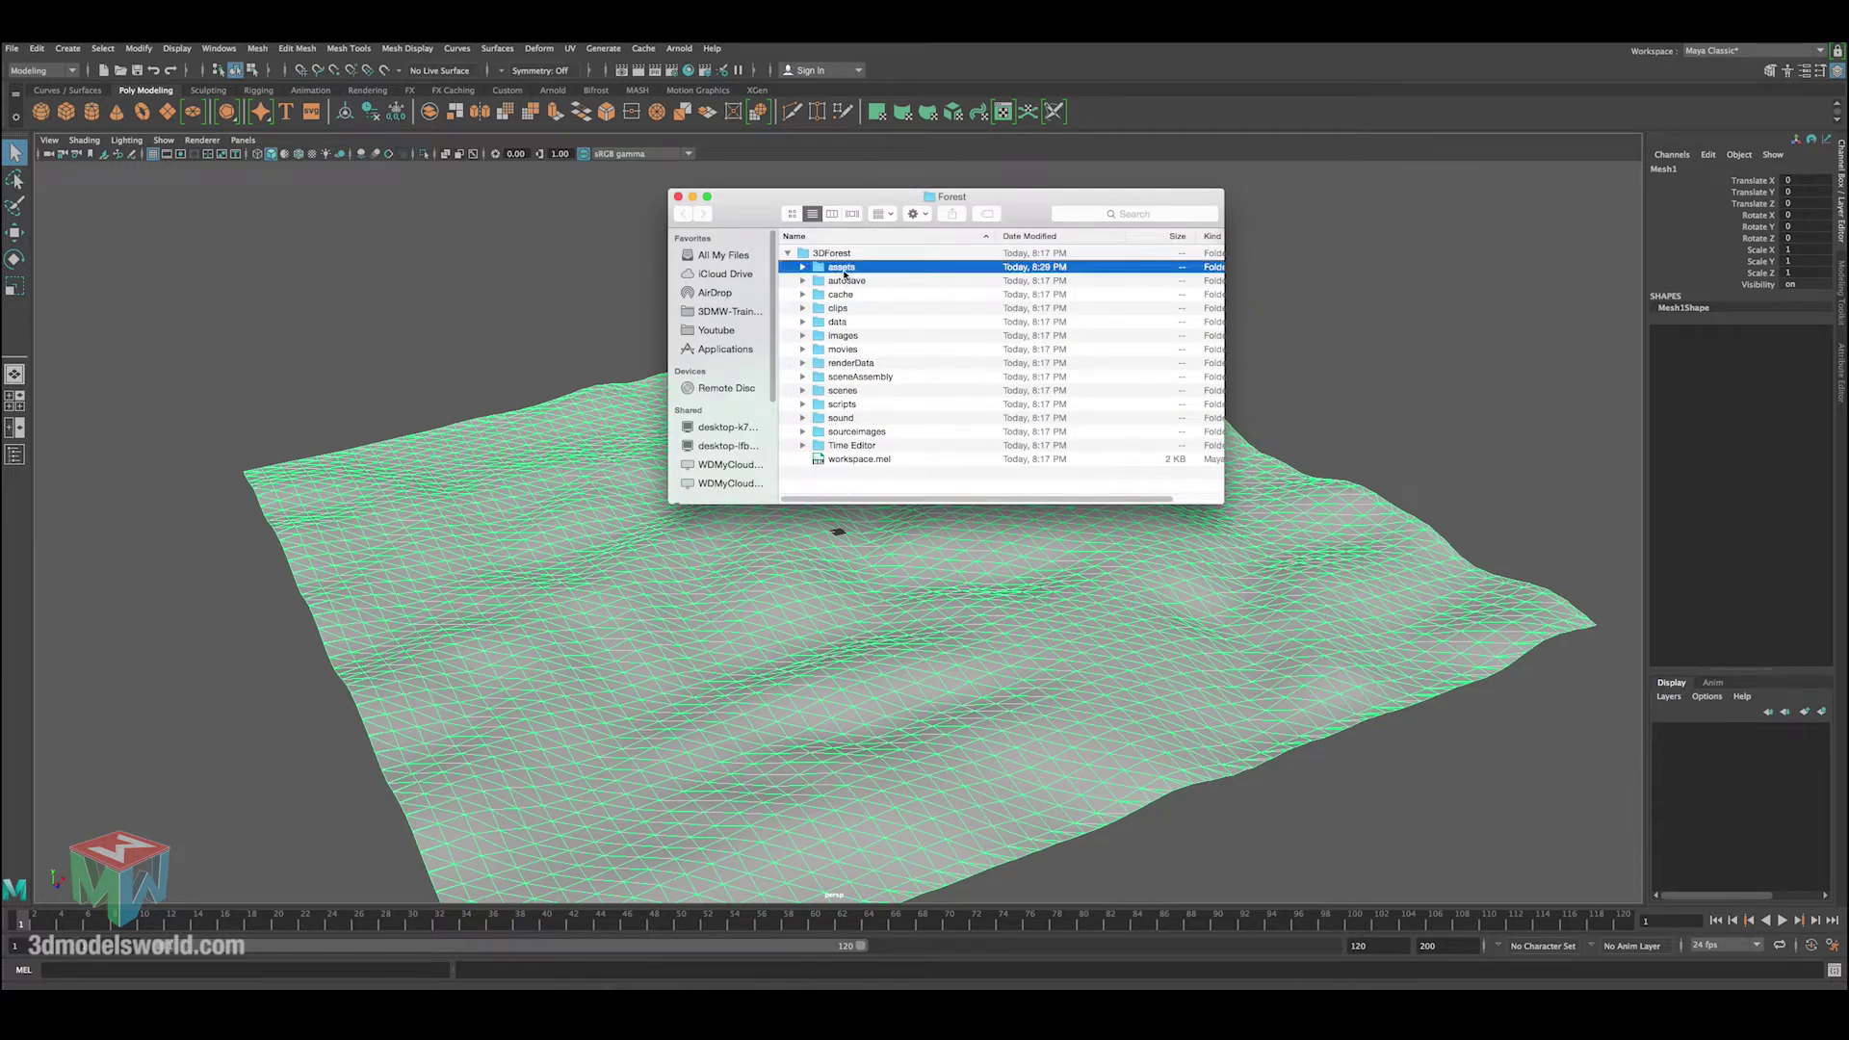
click(788, 253)
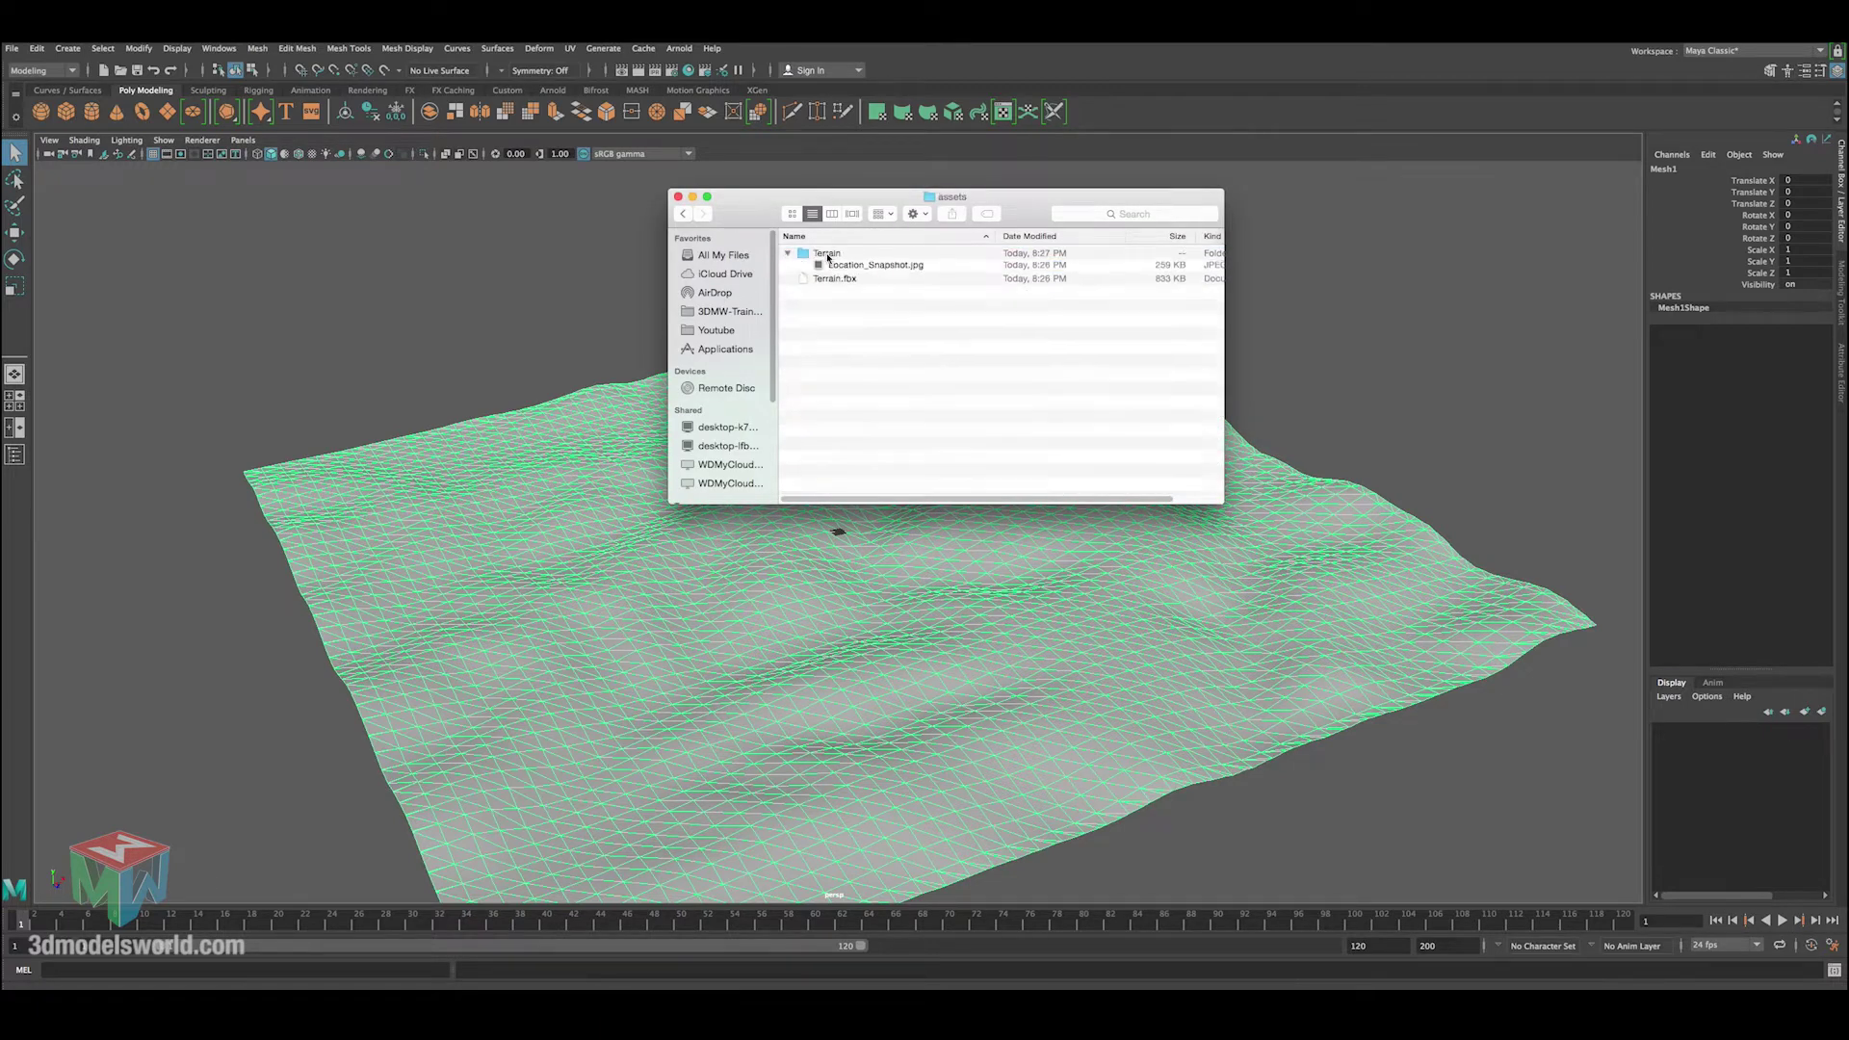
click(840, 268)
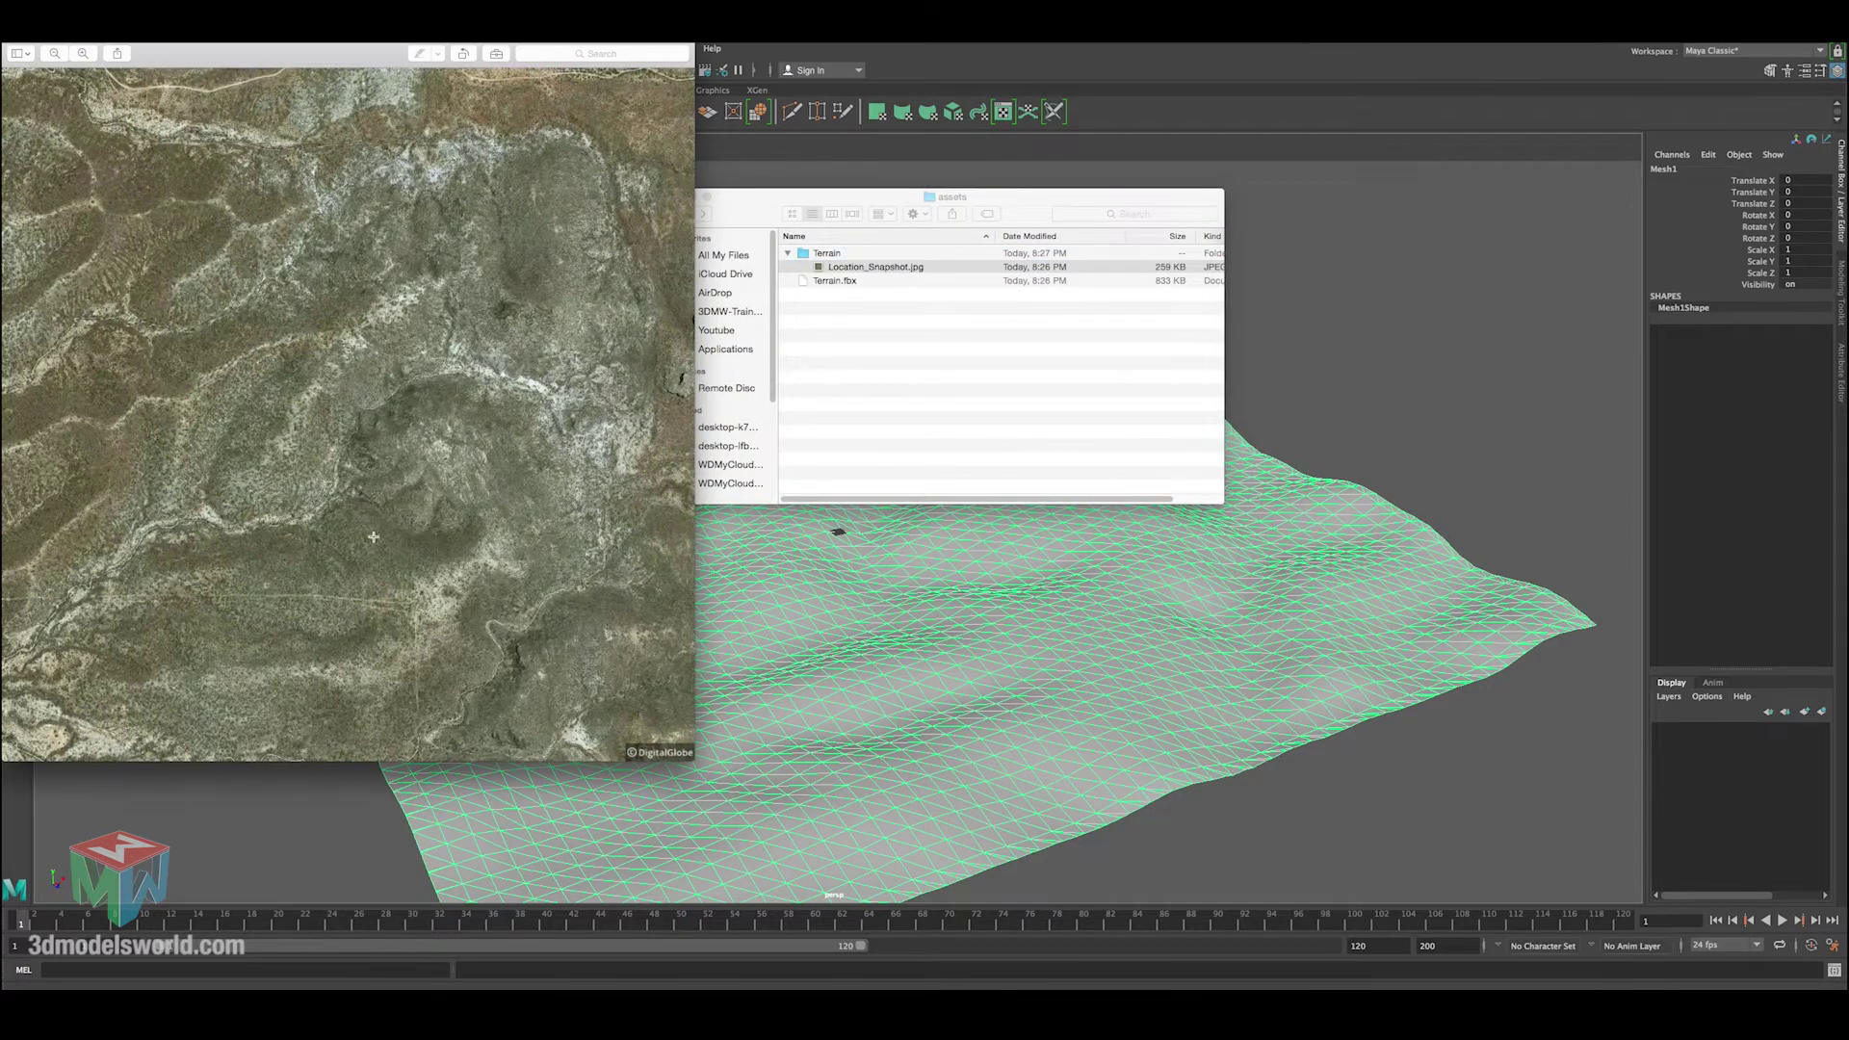
drag(317, 53, 523, 133)
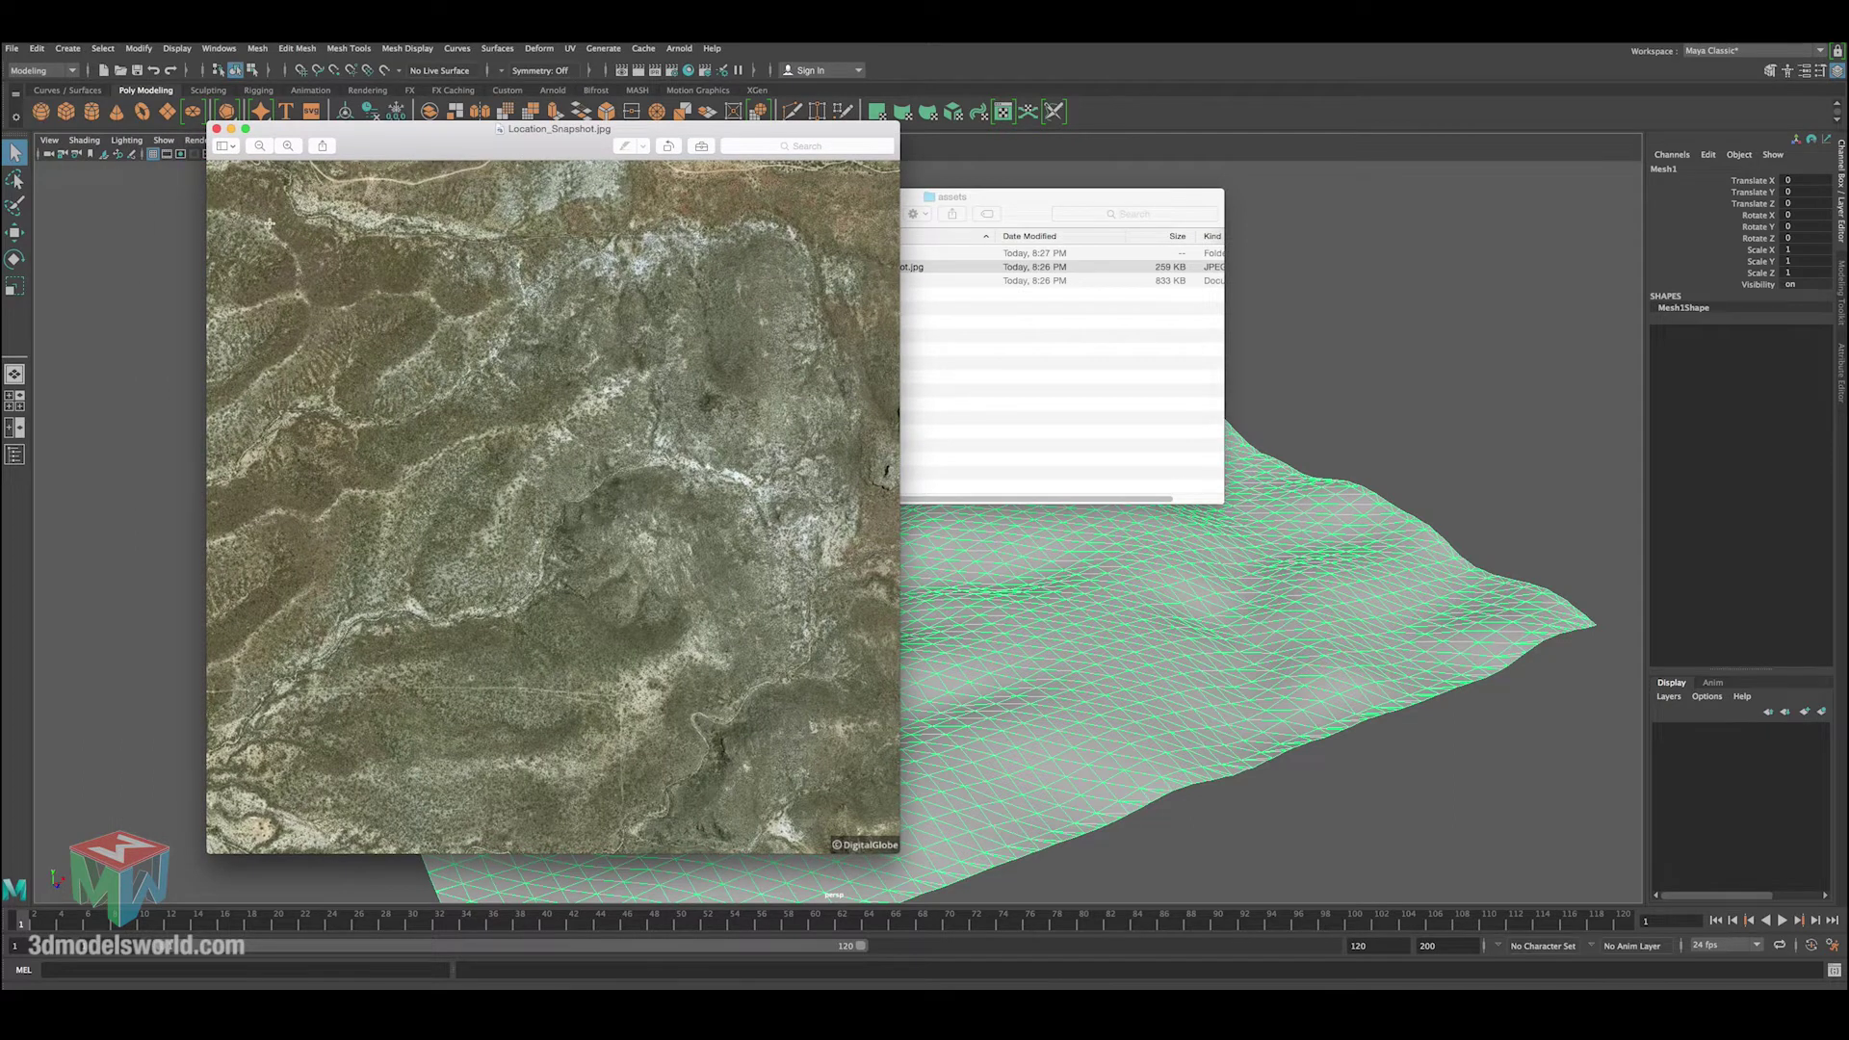
click(216, 129)
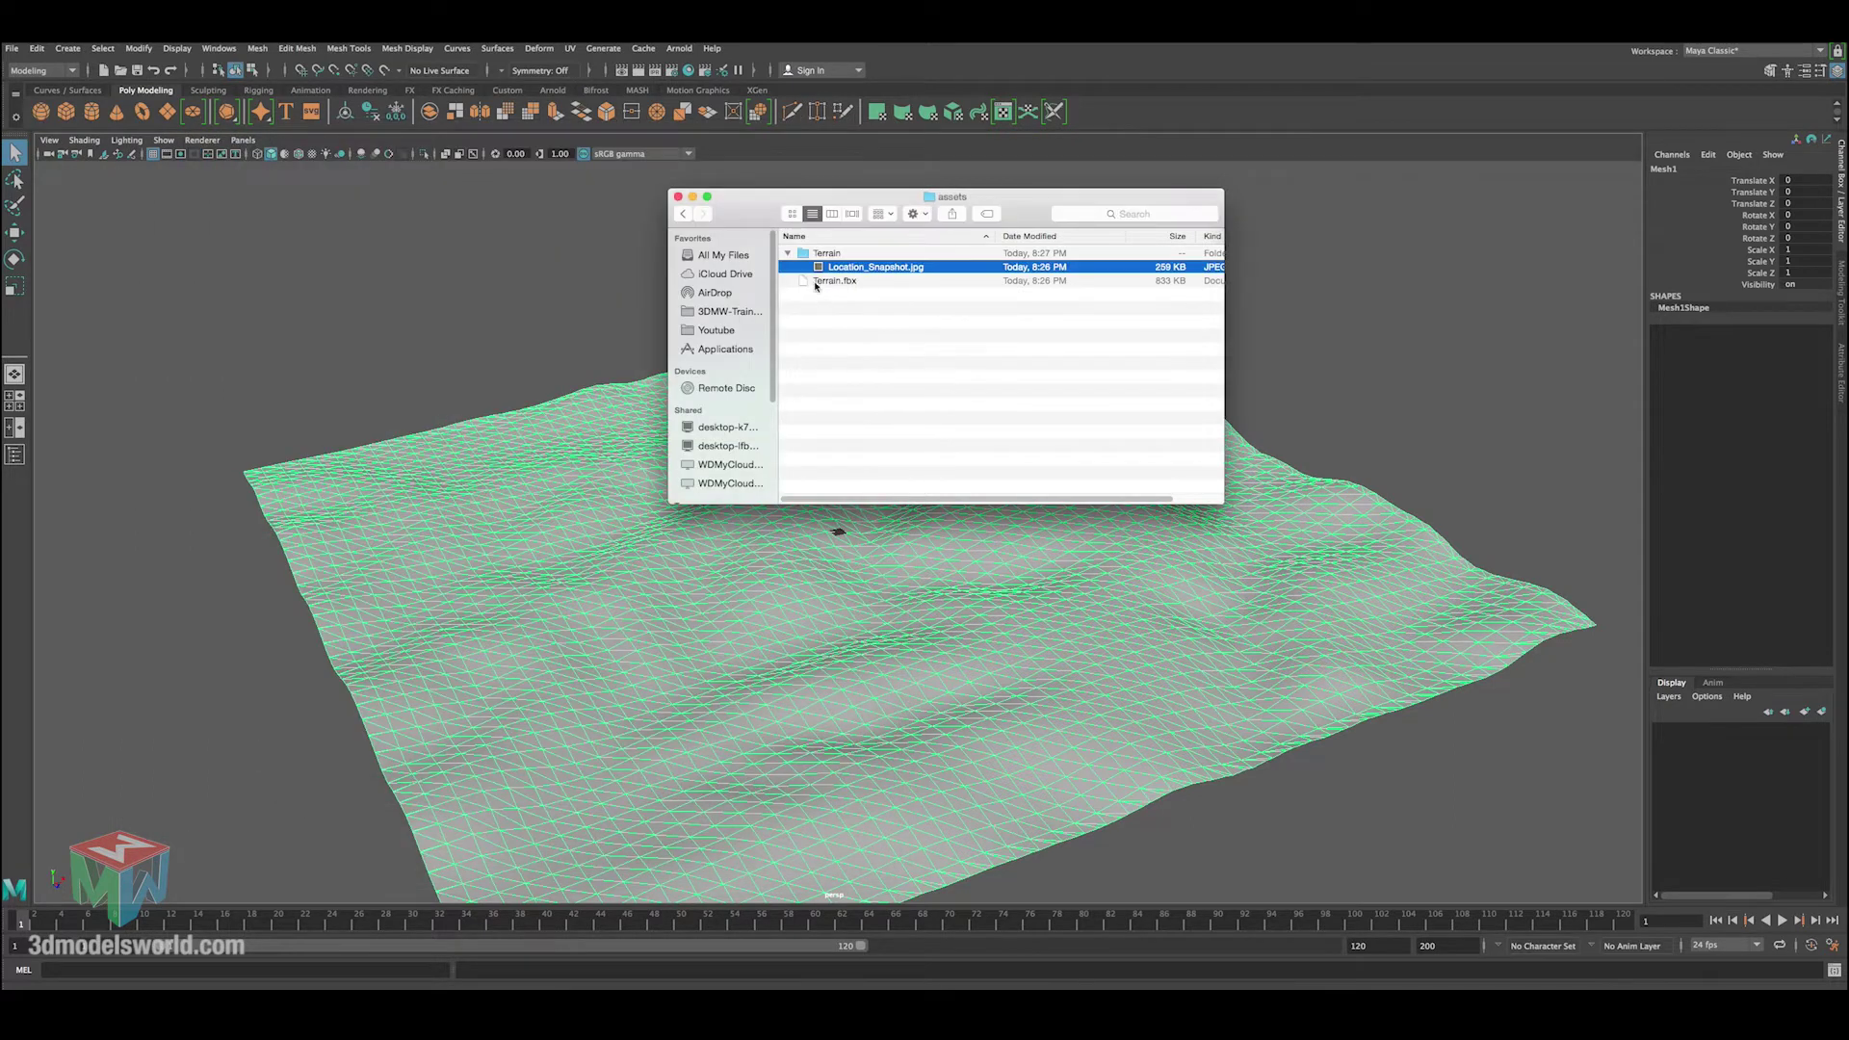
click(828, 324)
click(692, 196)
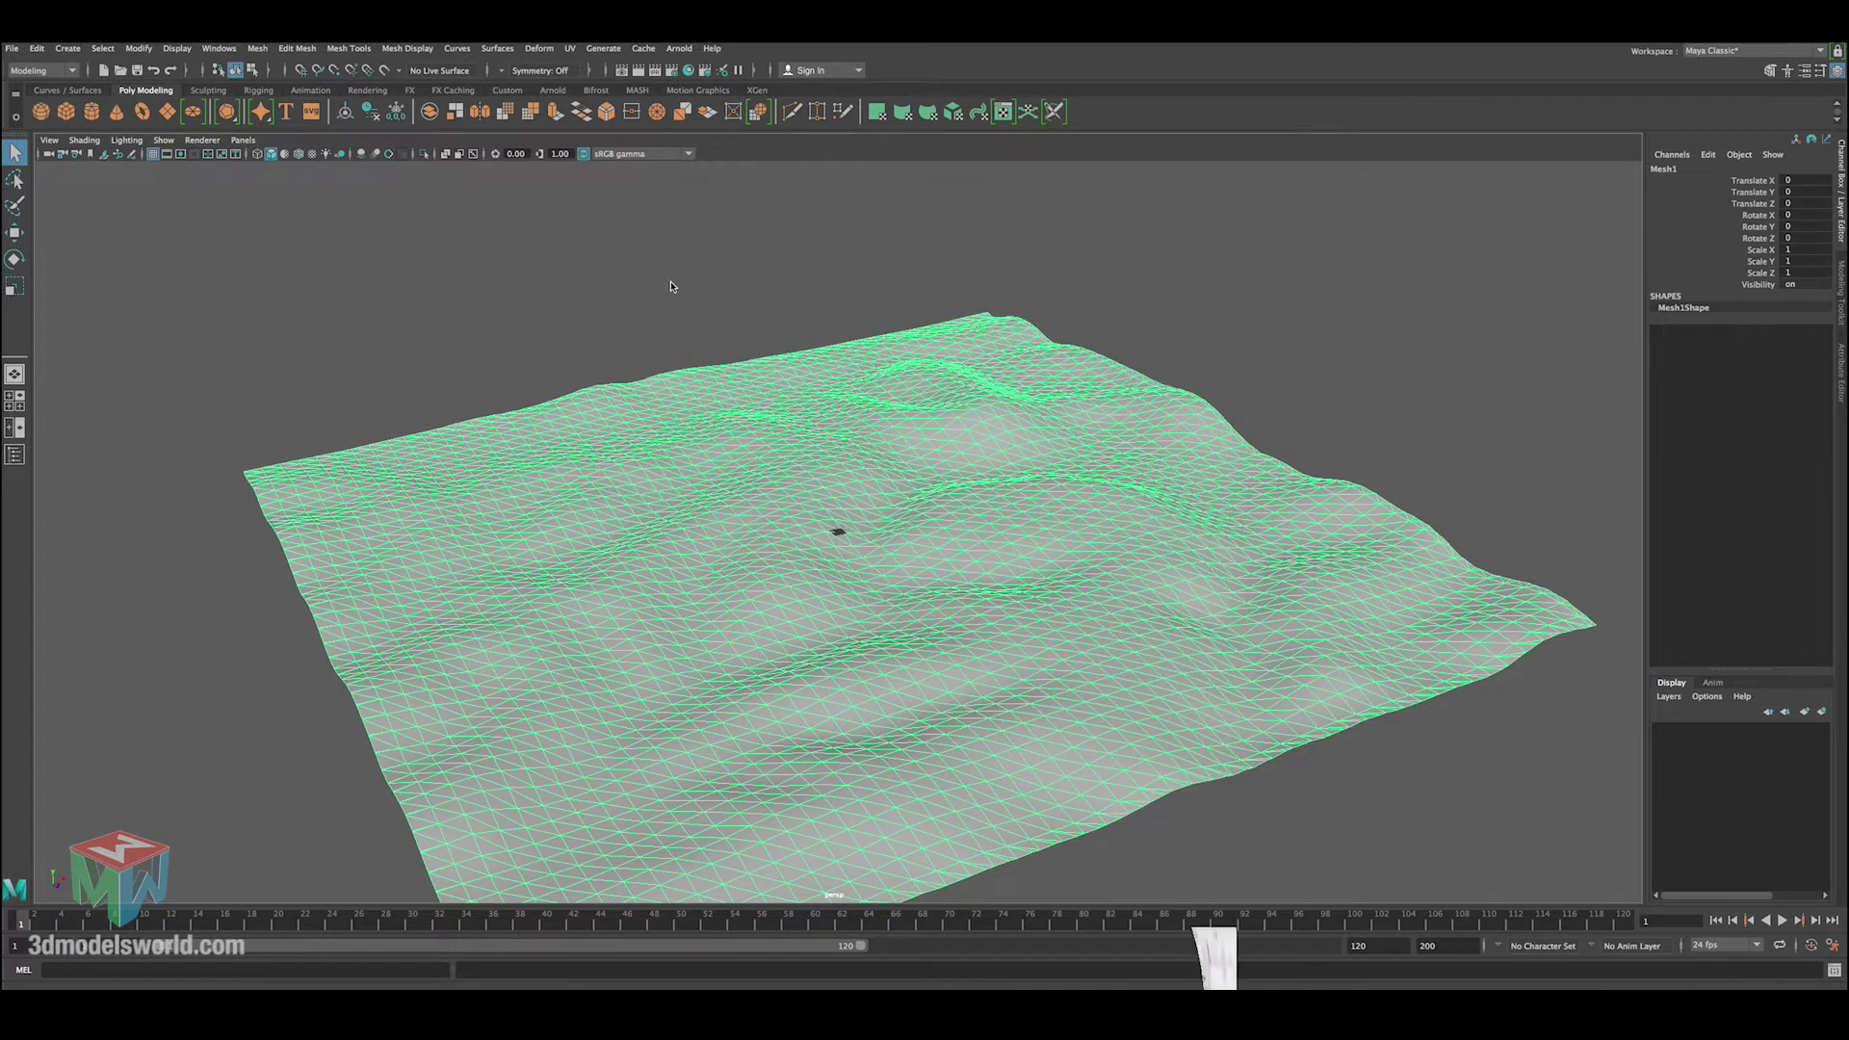
Show the terrain with its texture maps in the perspective view and deselect the mesh.
click(634, 322)
alt+drag(591, 517, 782, 592)
click(766, 575)
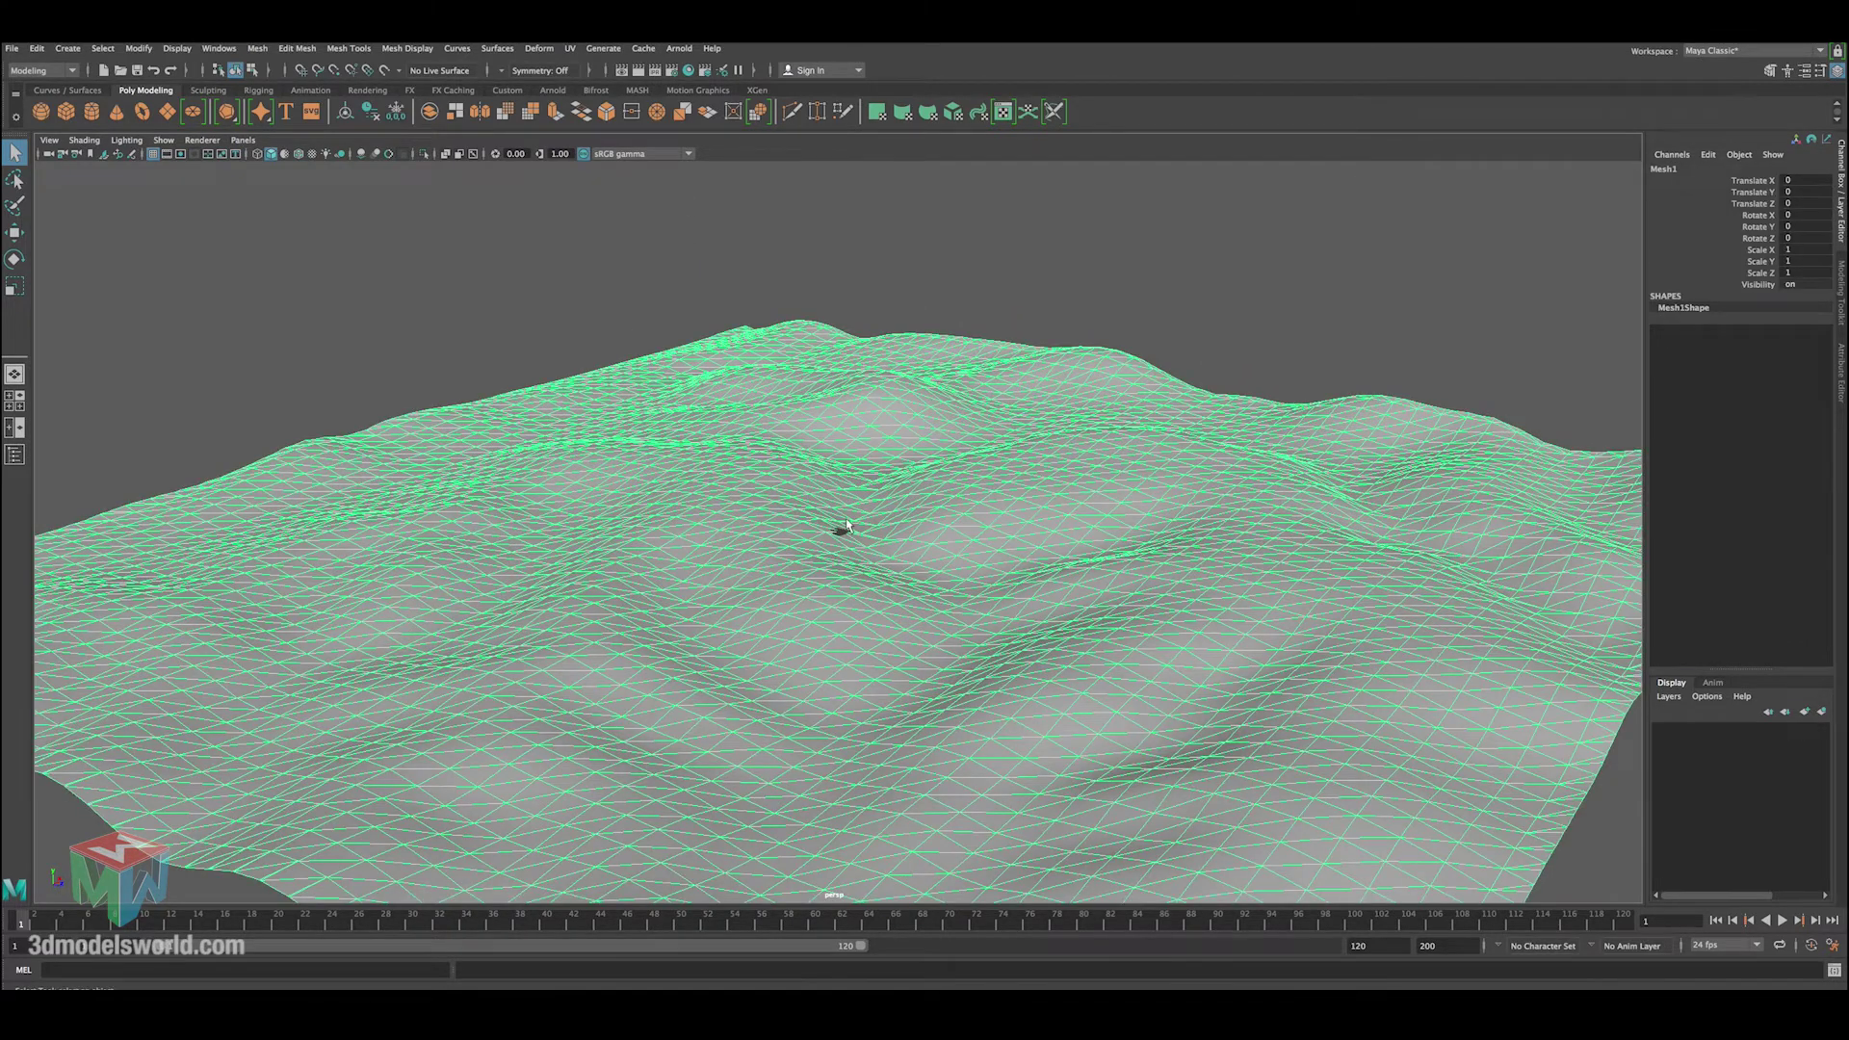
key(6)
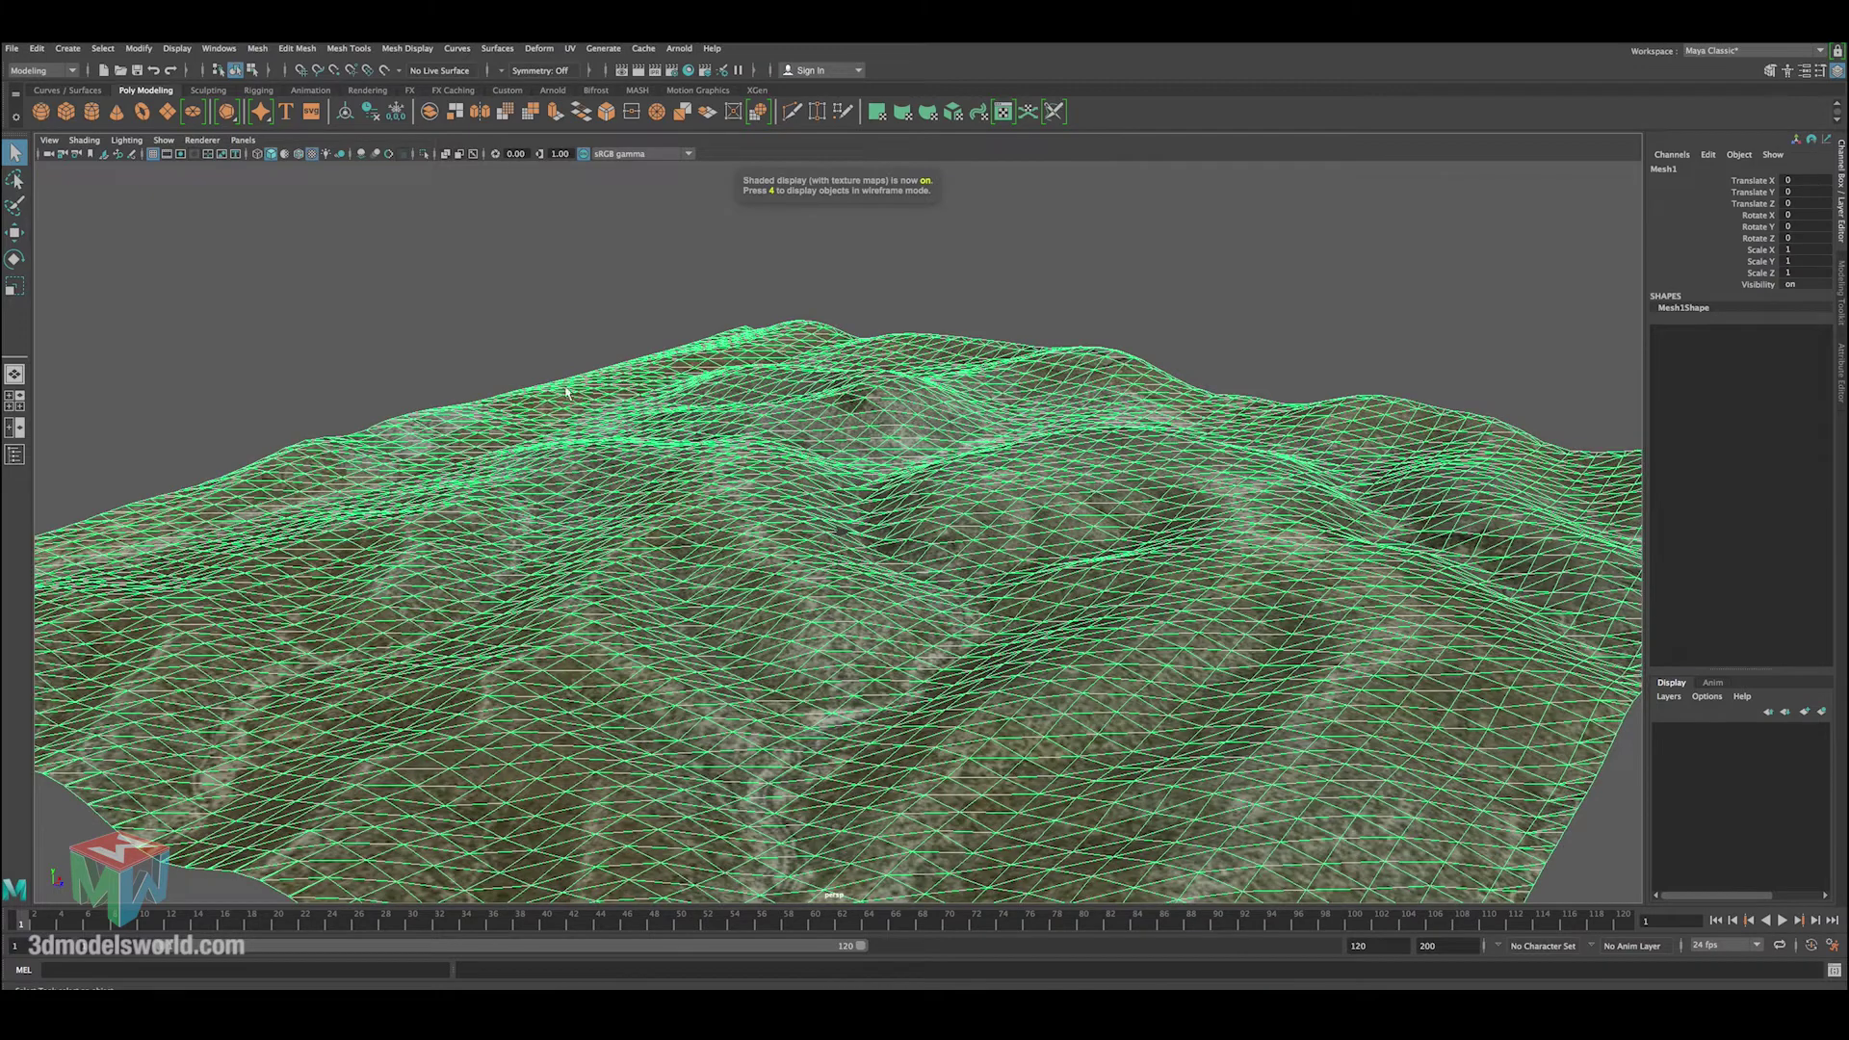
click(484, 364)
Examine the satellite texture on the terrain from several angles, finishing with the mesh selected.
alt+drag(486, 458, 643, 512)
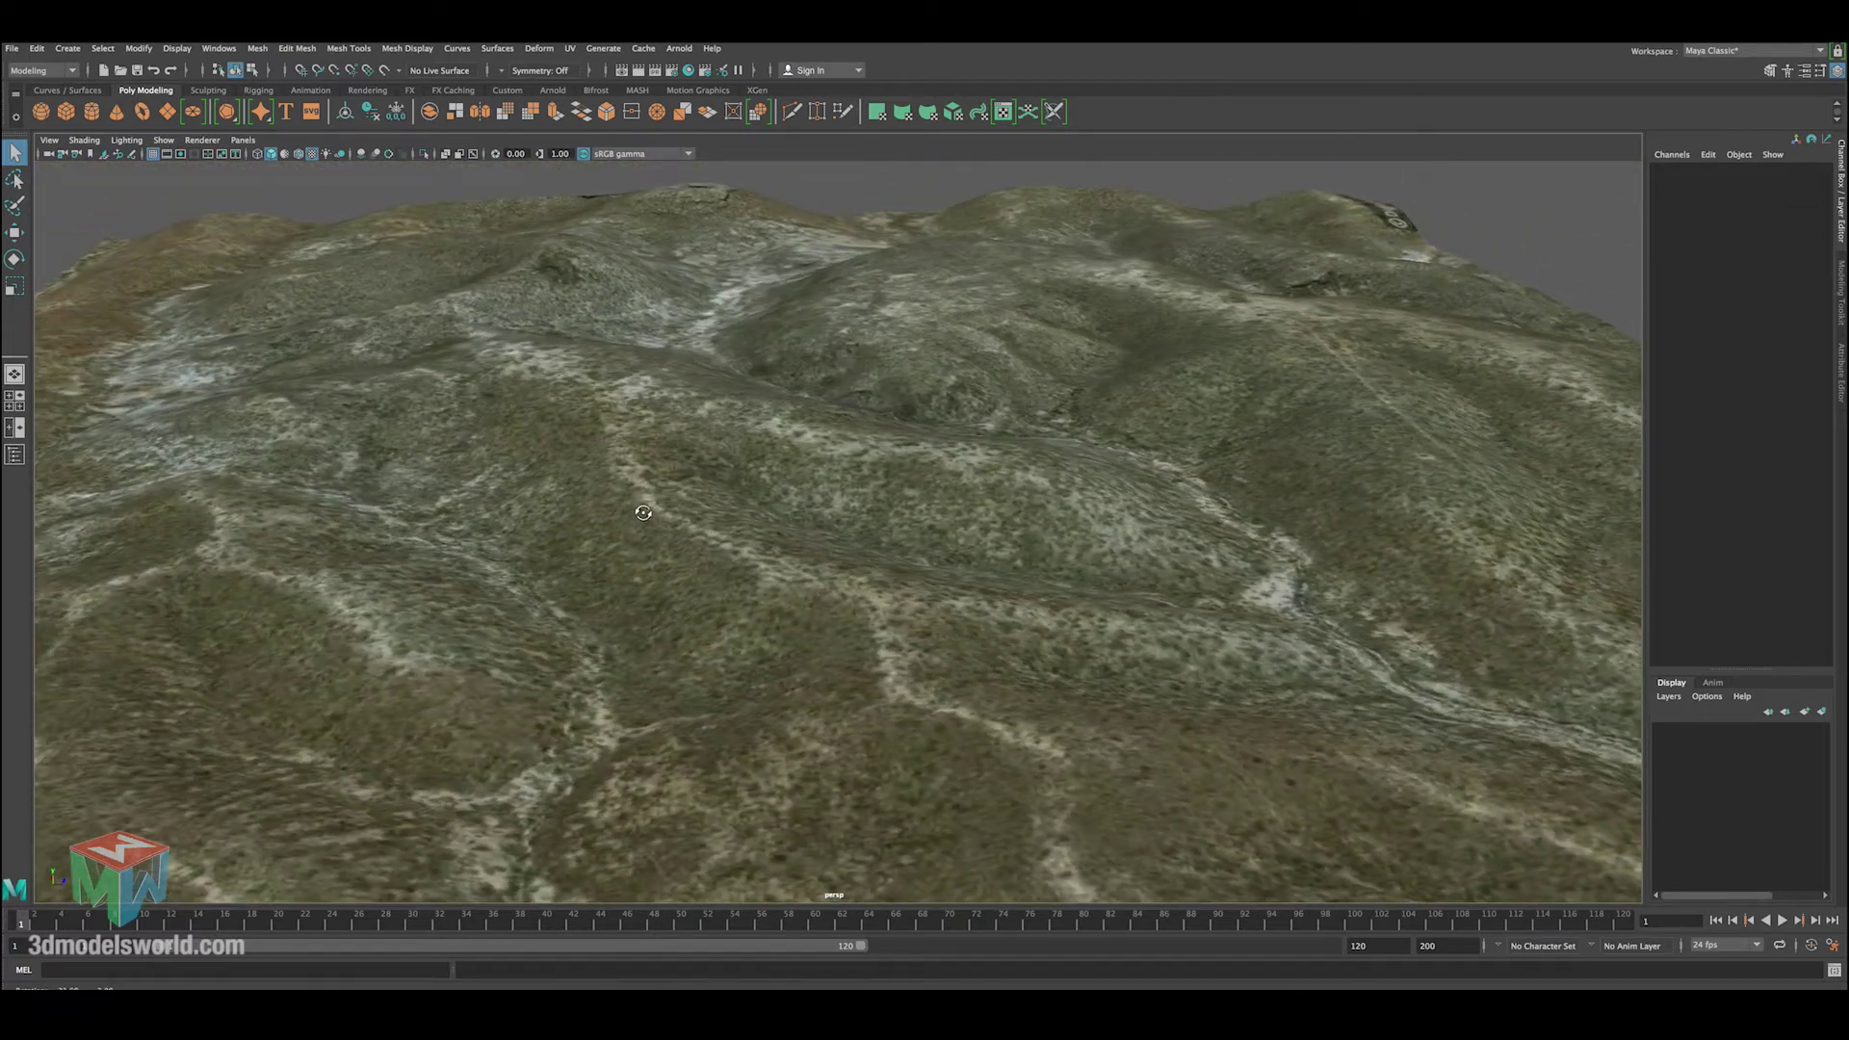
scroll(659, 522, down, 3)
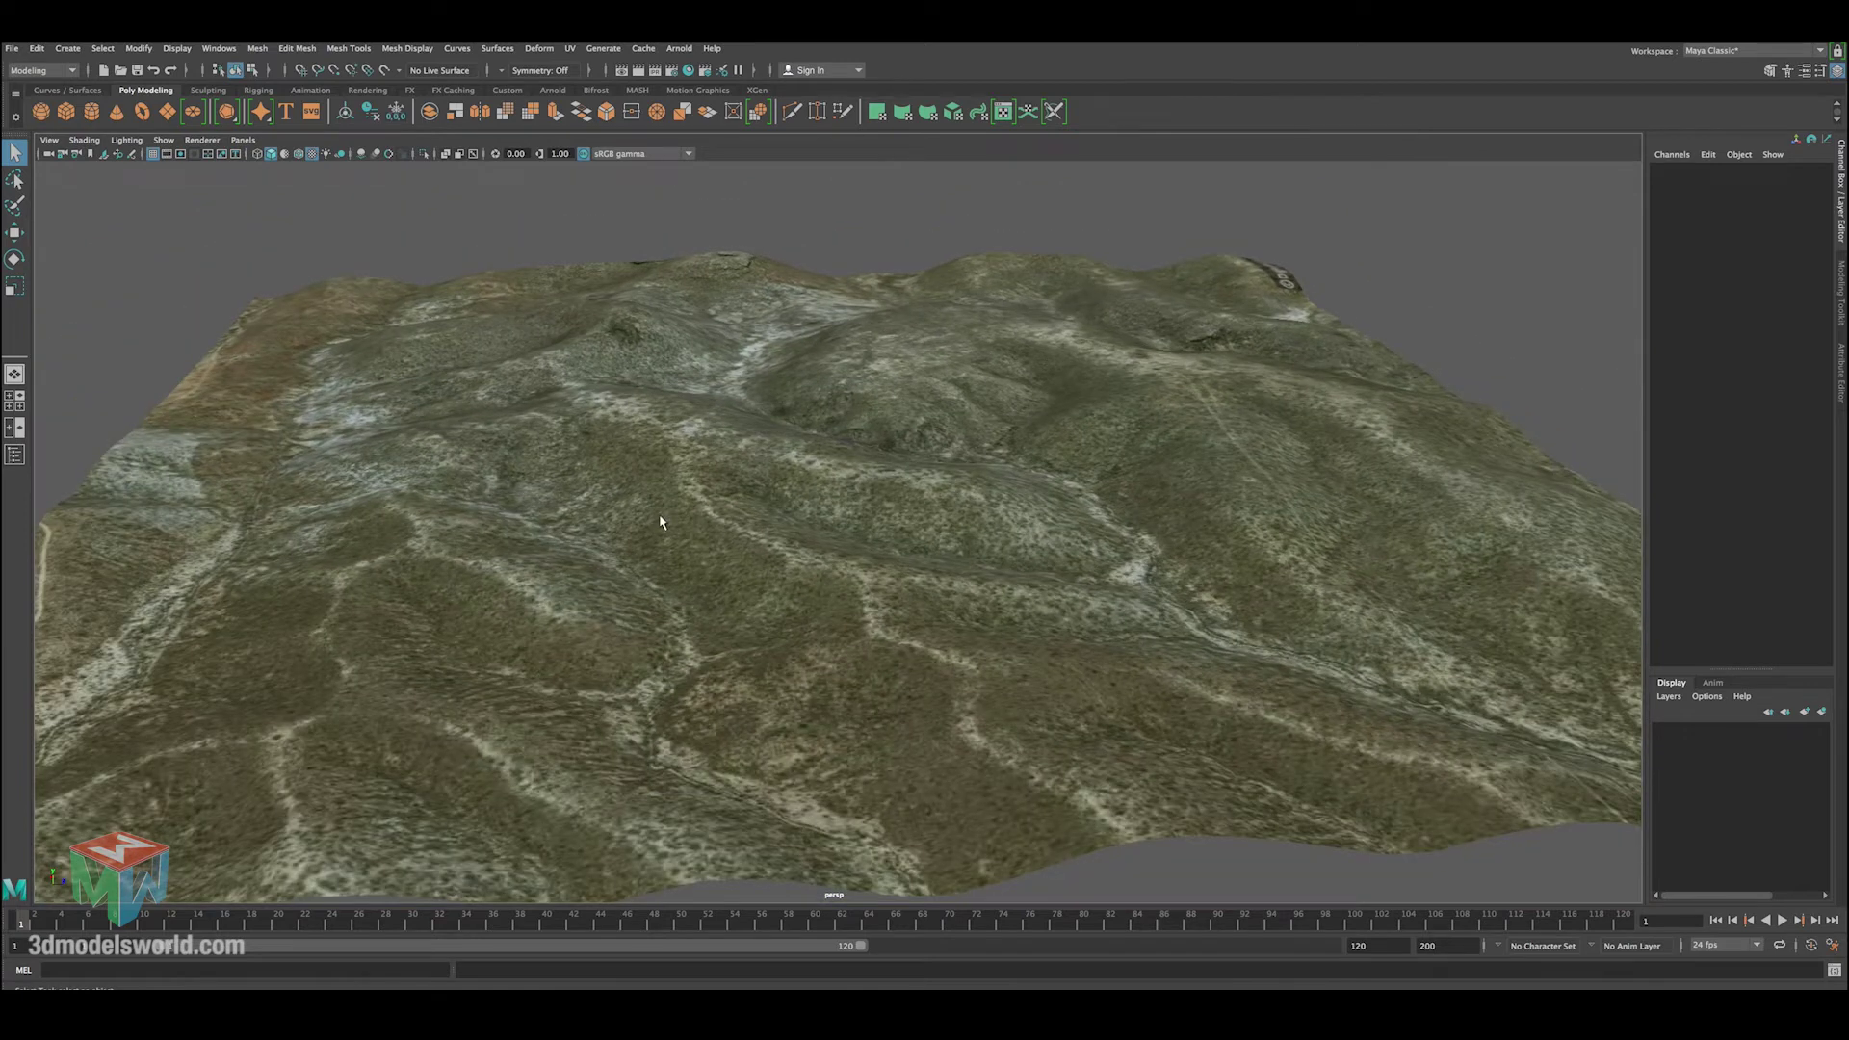
alt+drag(742, 493, 646, 507)
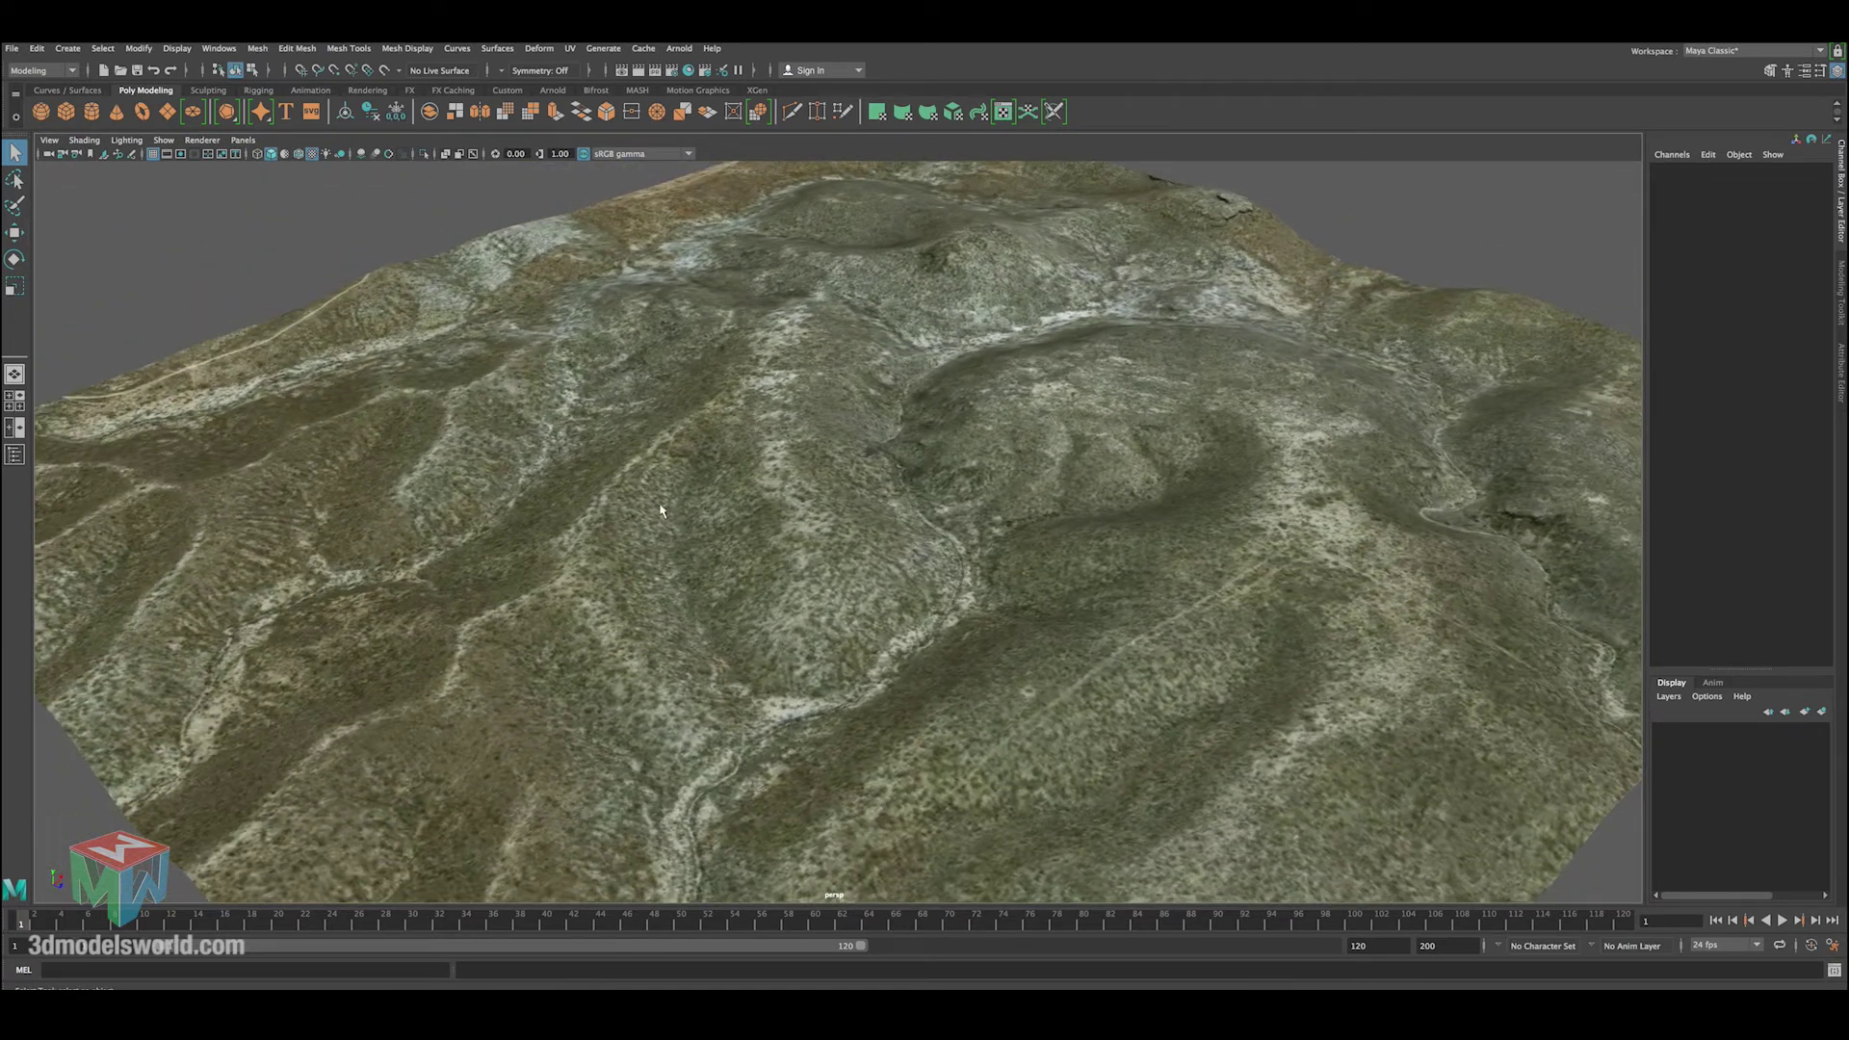
alt+drag(852, 485, 902, 403)
alt+drag(764, 478, 702, 462)
click(723, 397)
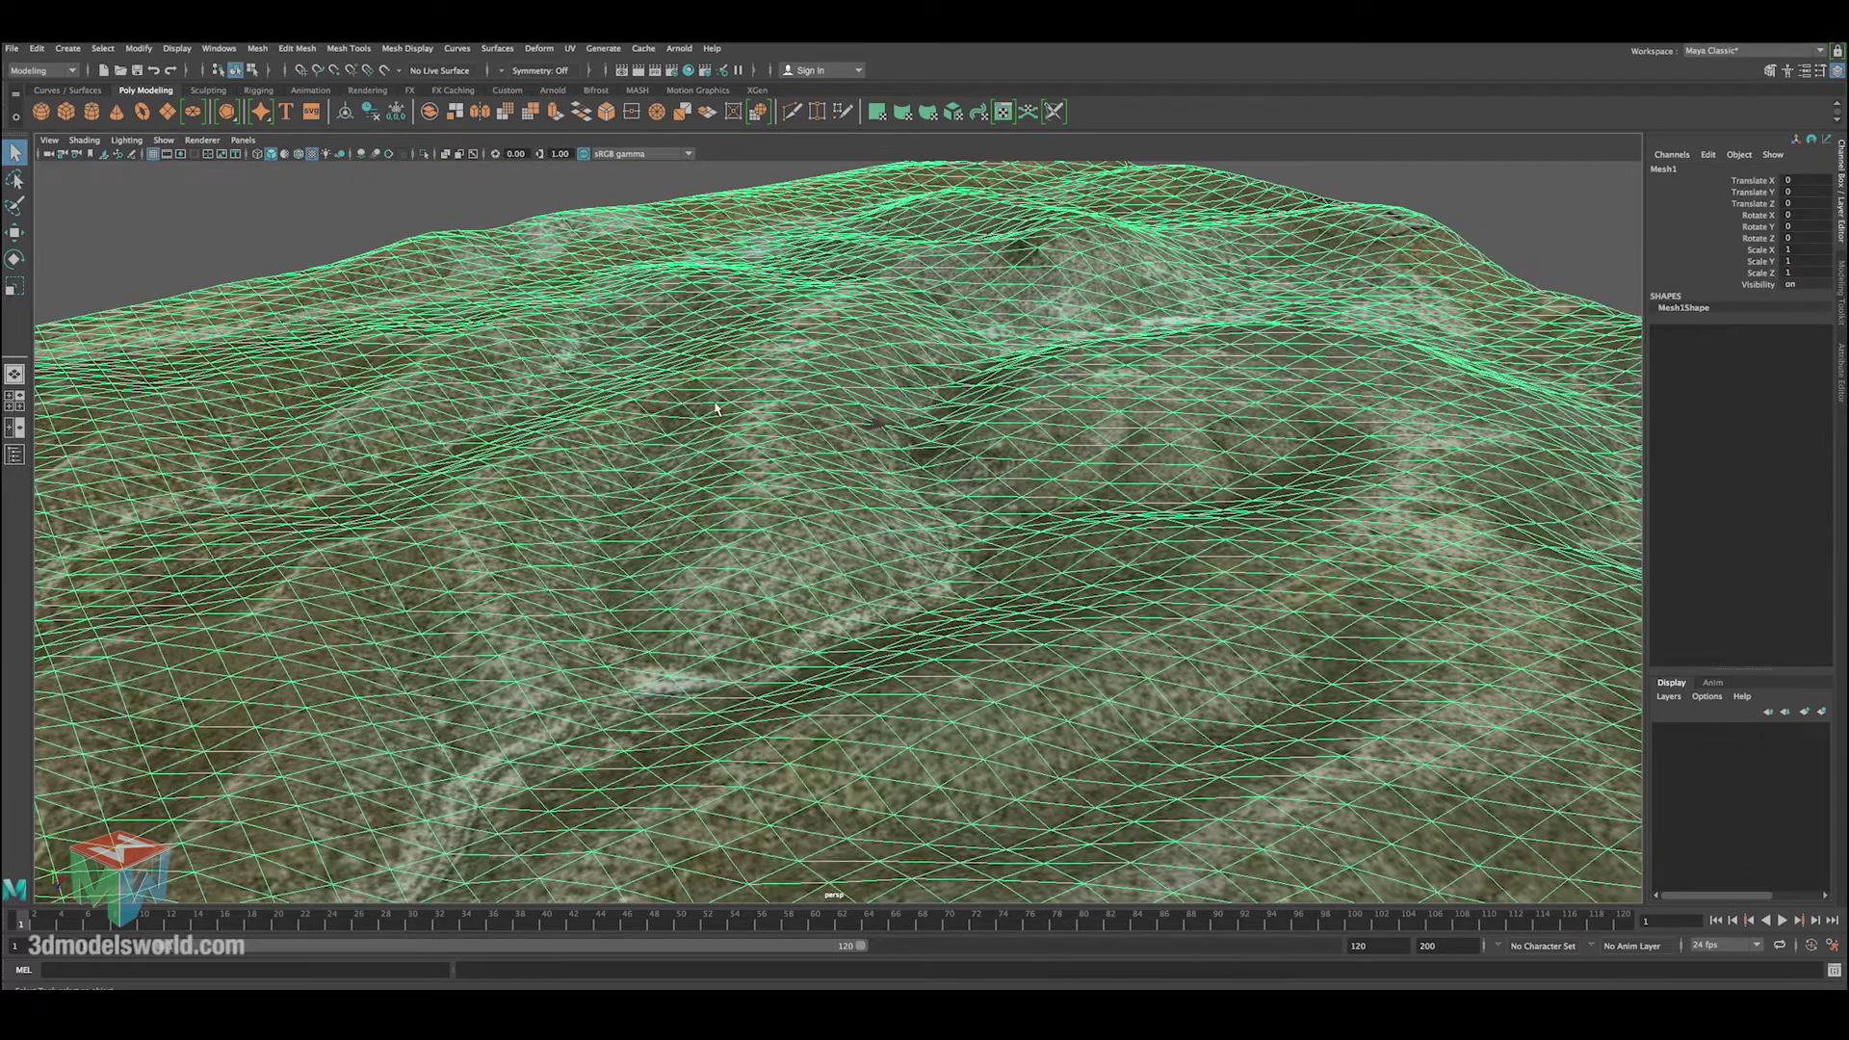
scroll(720, 424, down, 3)
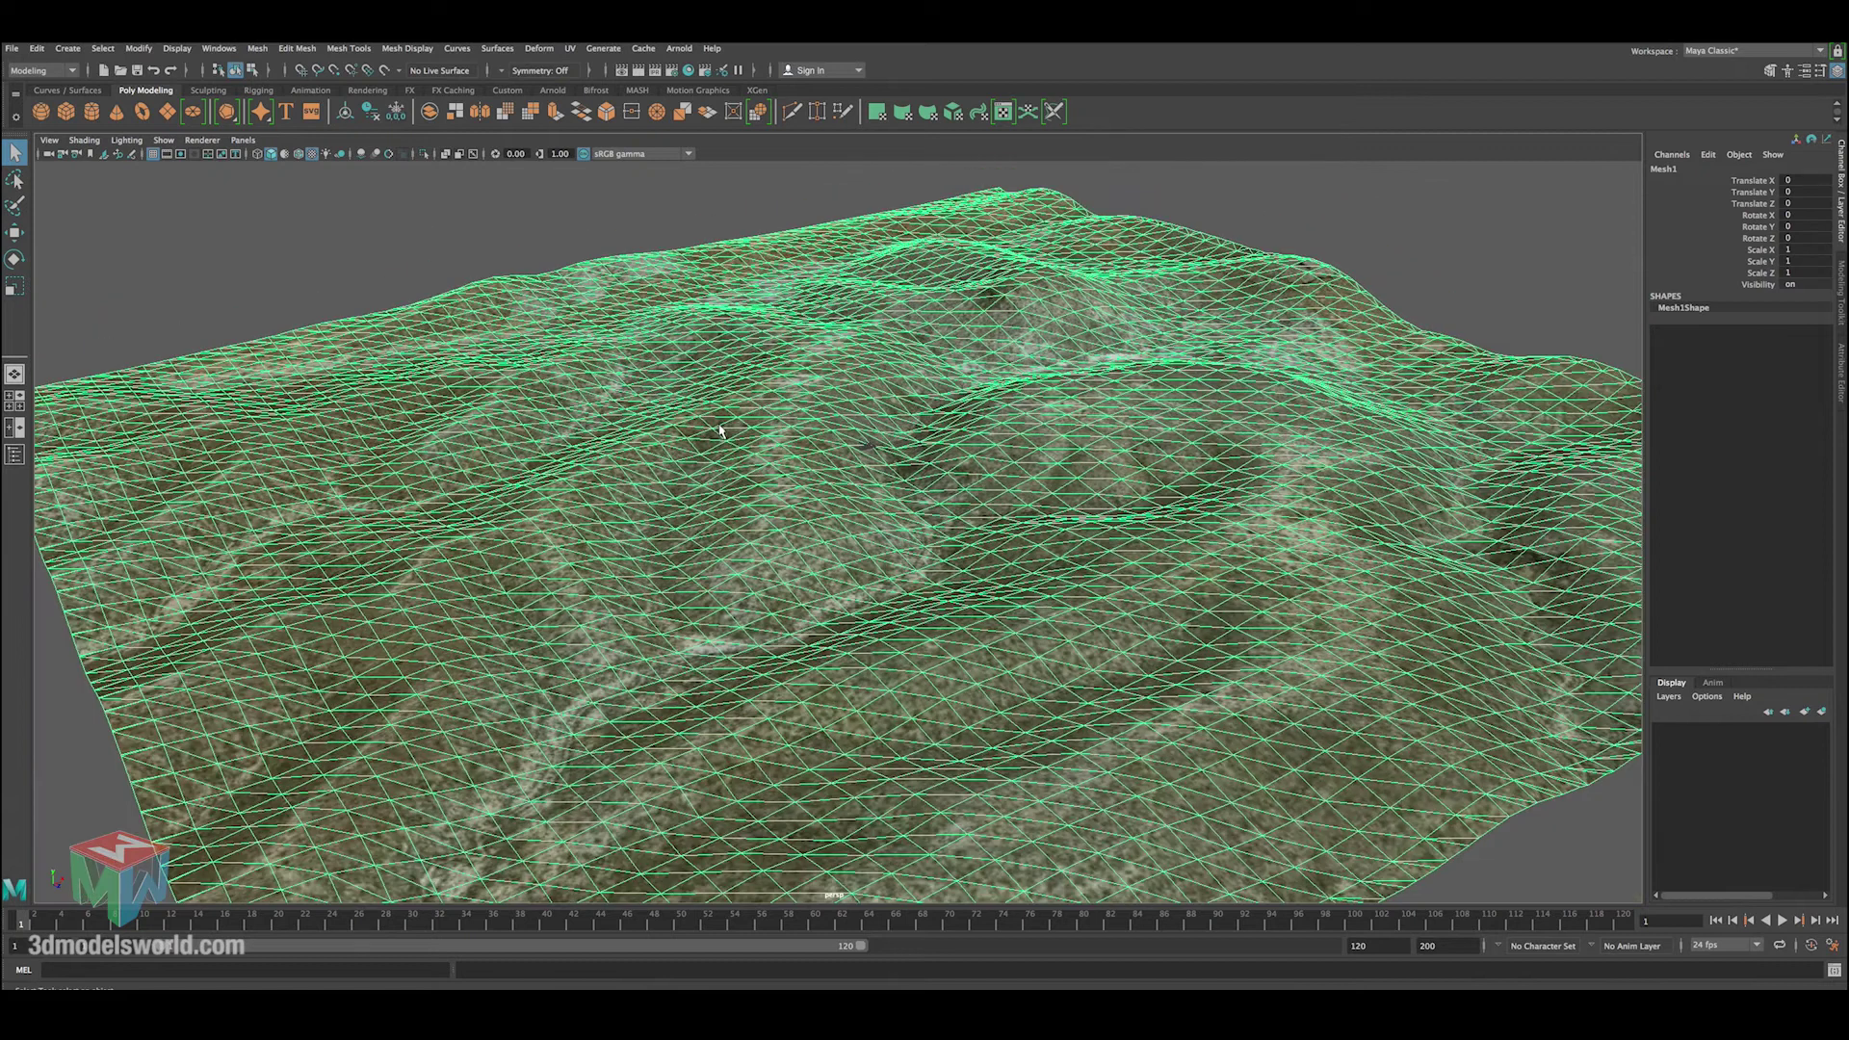
Deselect the terrain mesh and bring up the Save Scene As dialog.
scroll(720, 431, down, 3)
click(578, 286)
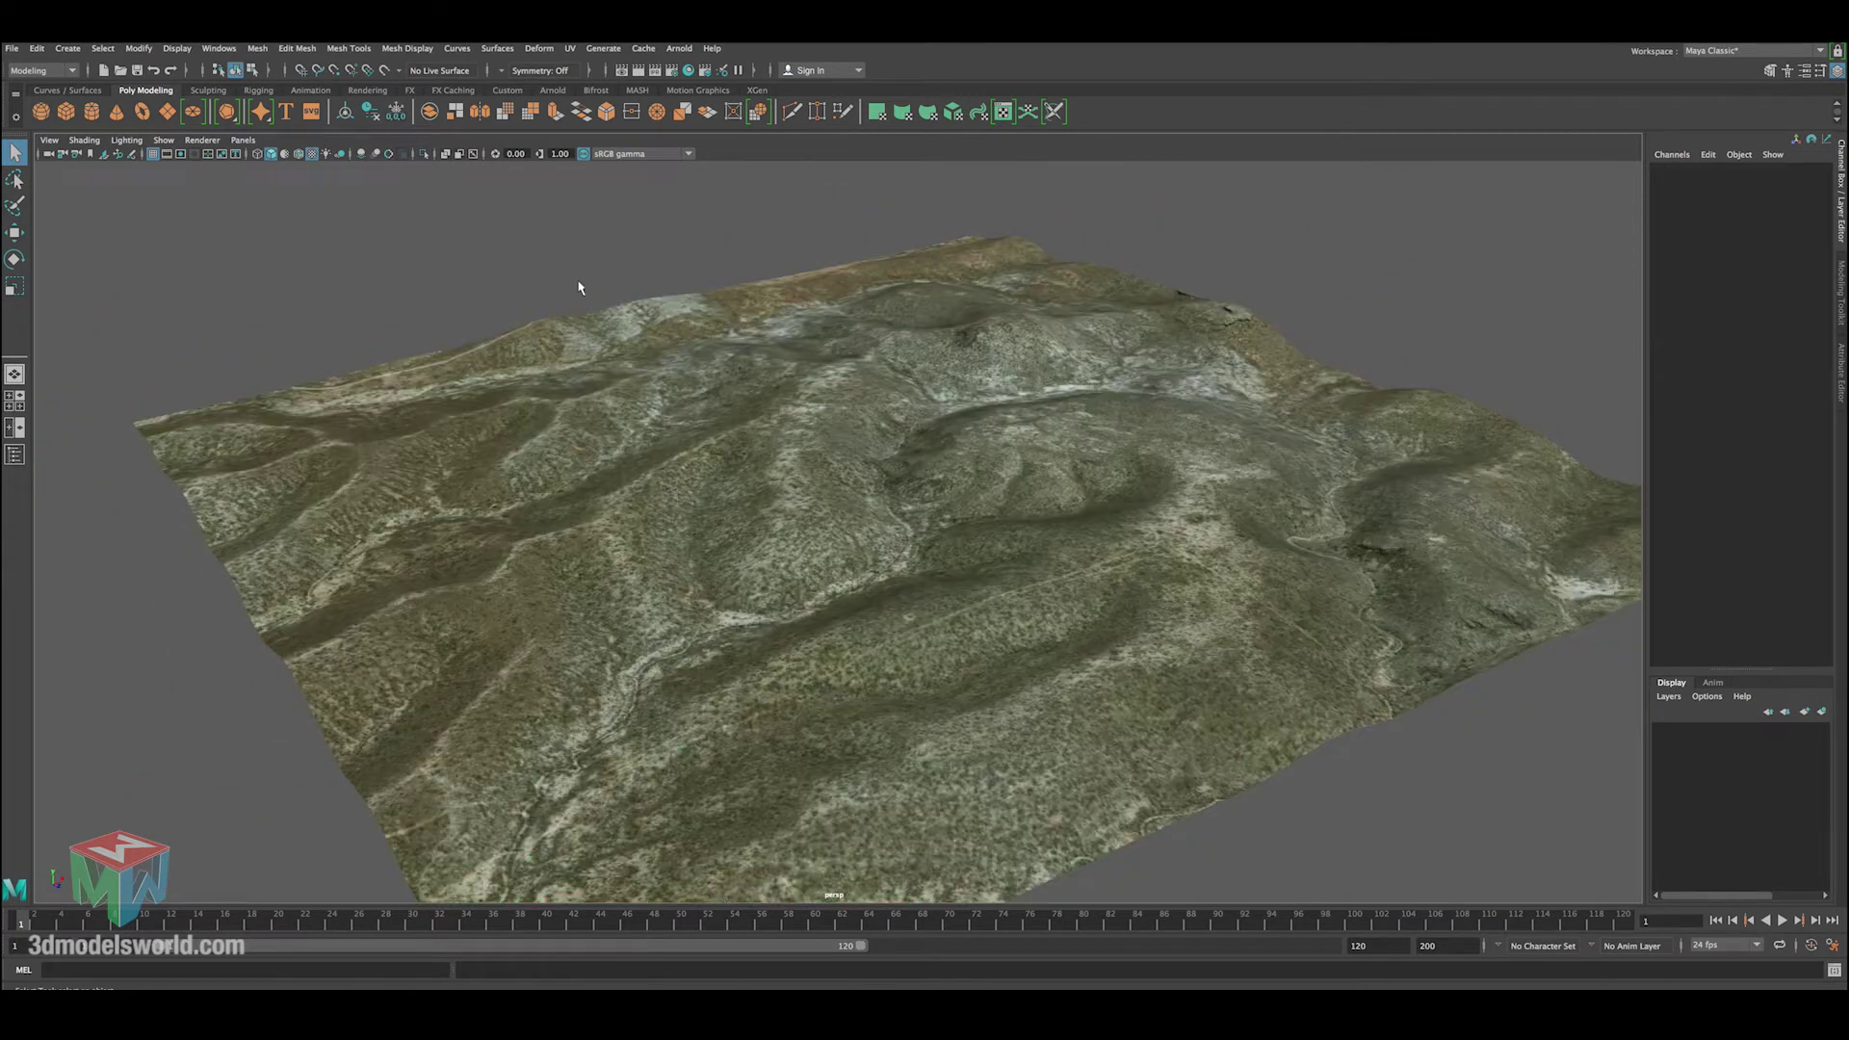
alt+drag(698, 503, 665, 414)
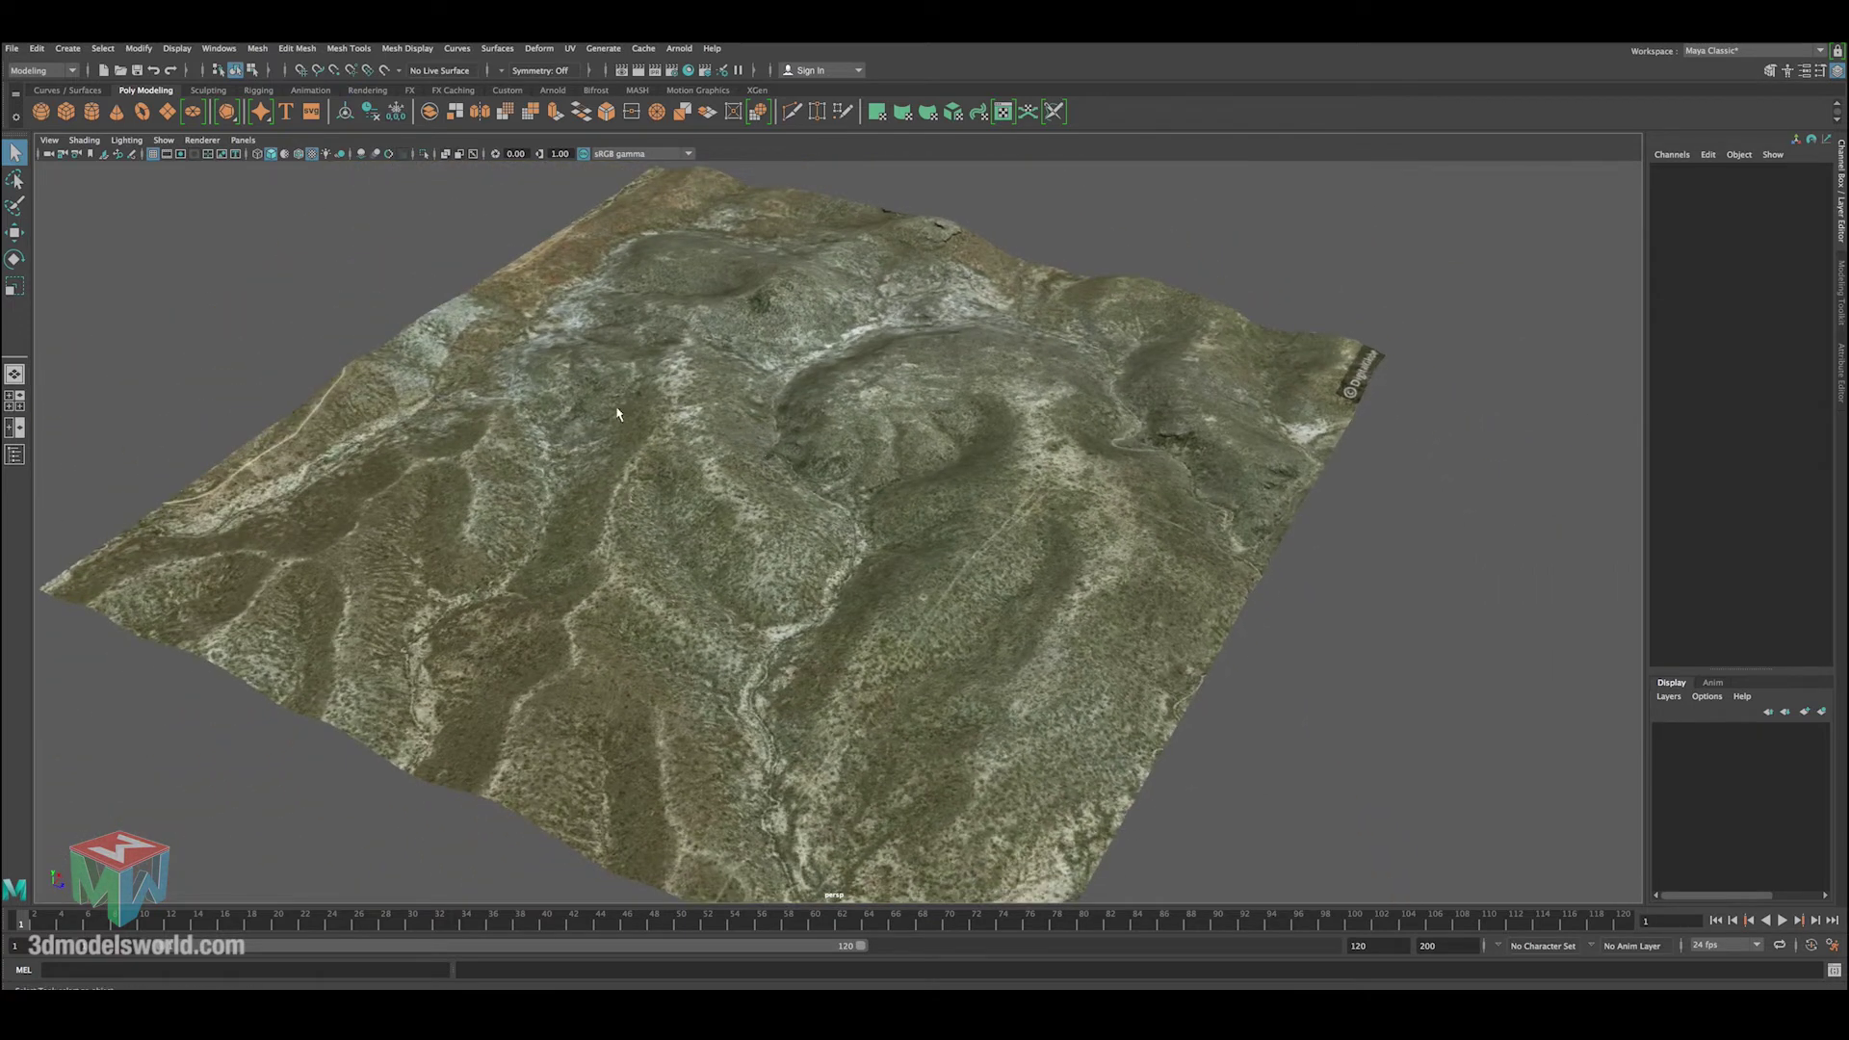
click(11, 48)
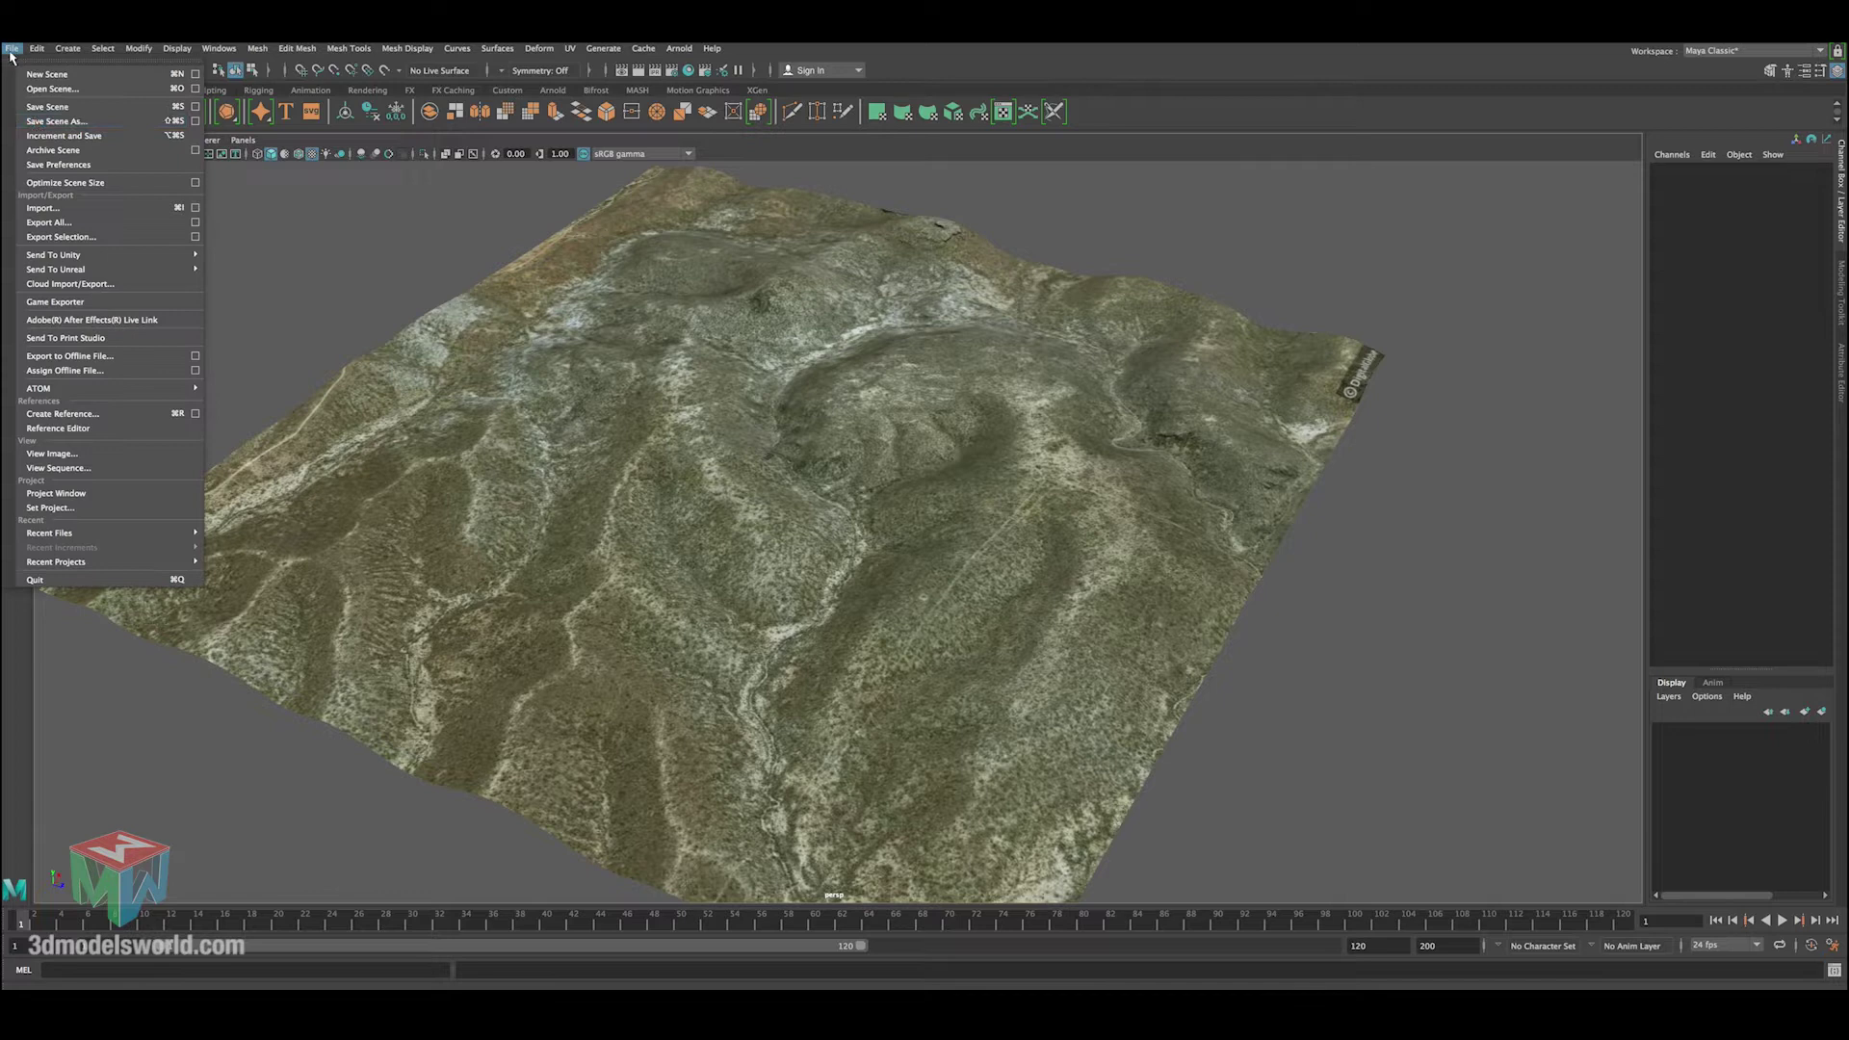
click(39, 123)
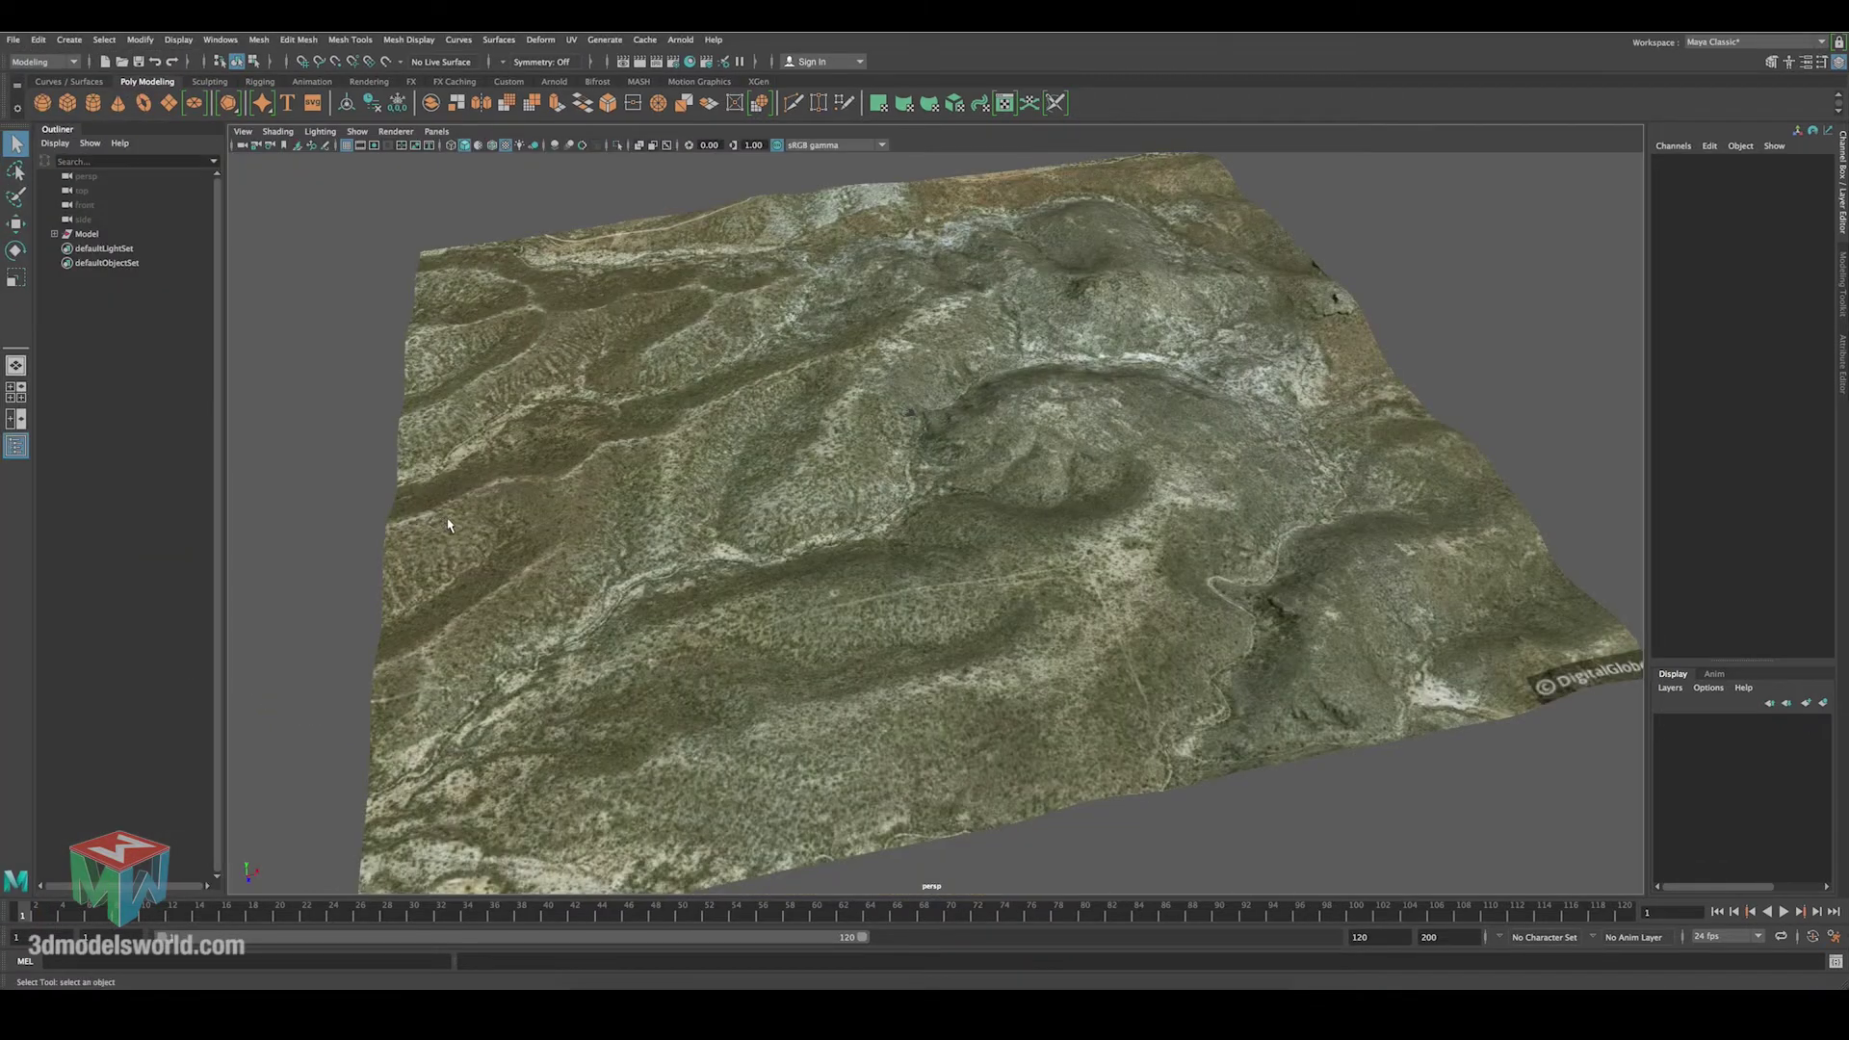
Examine the textured terrain's wireframe, surface detail and full extent from near and far.
alt+drag(616, 501, 592, 525)
click(592, 525)
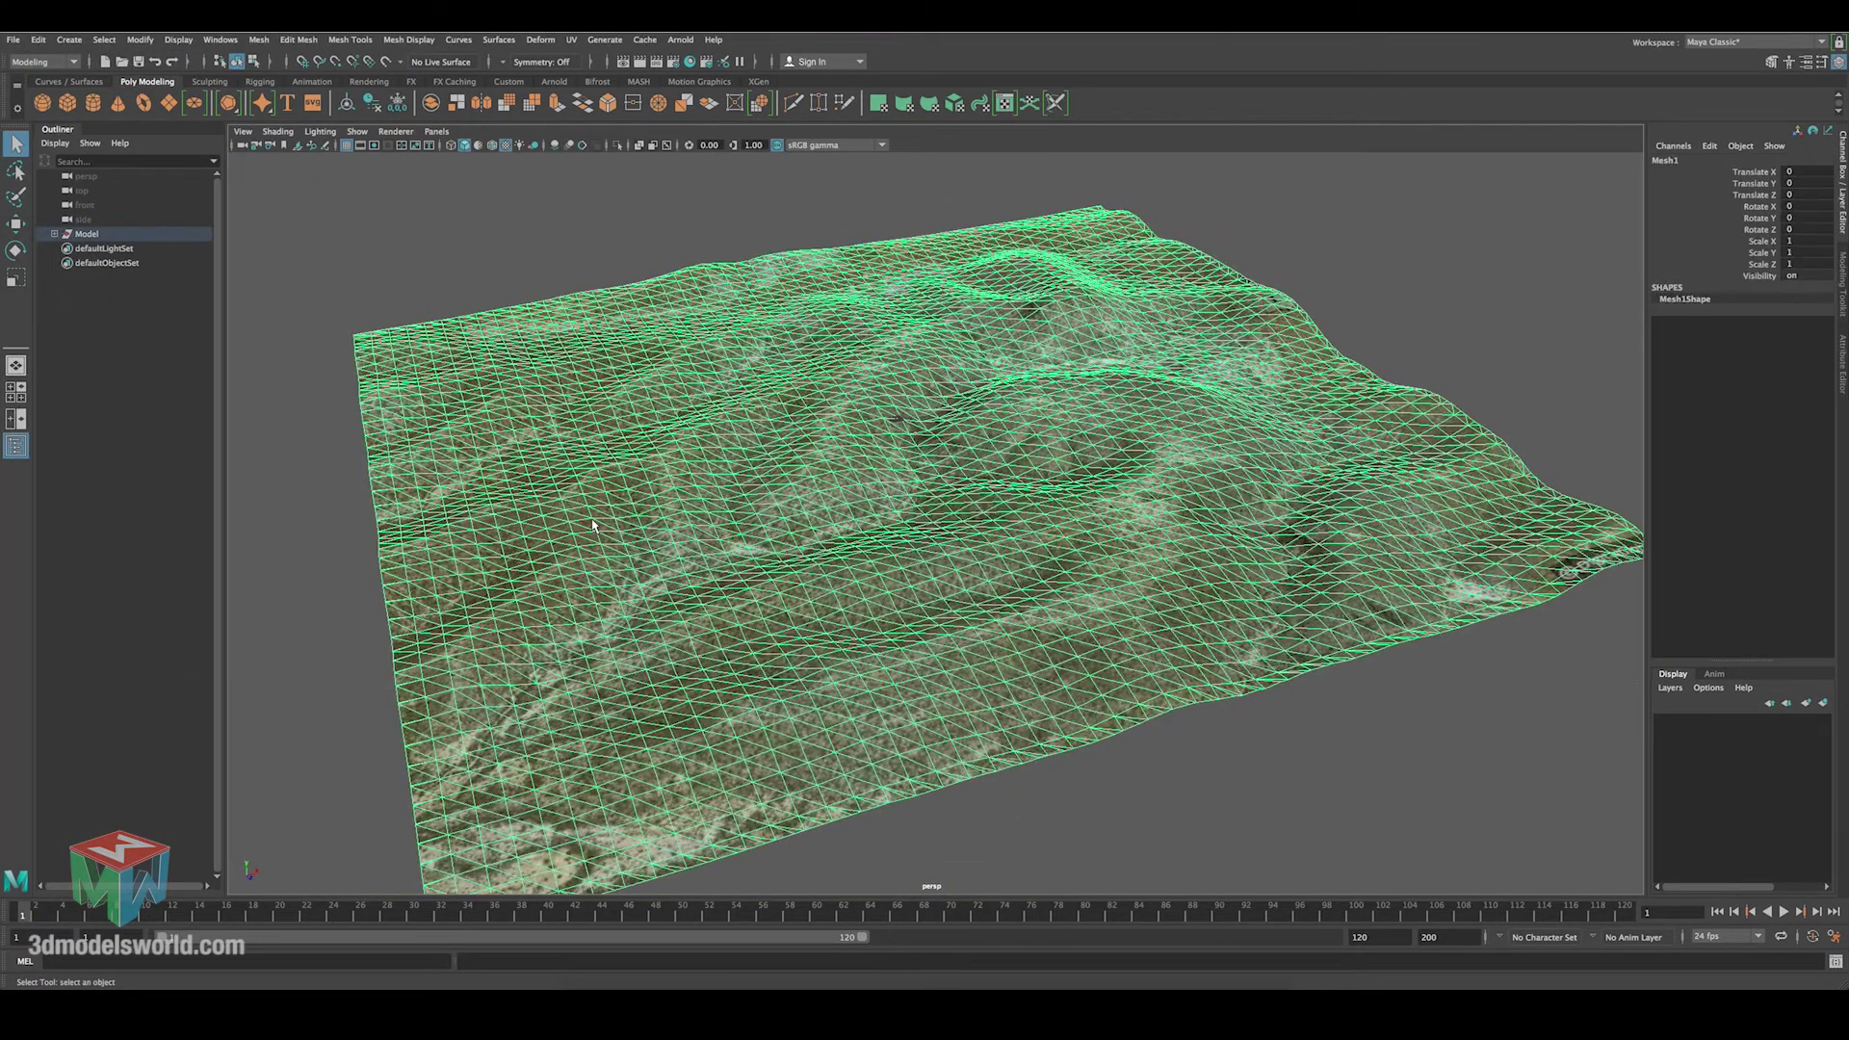
click(356, 508)
alt+right_drag(724, 539, 935, 632)
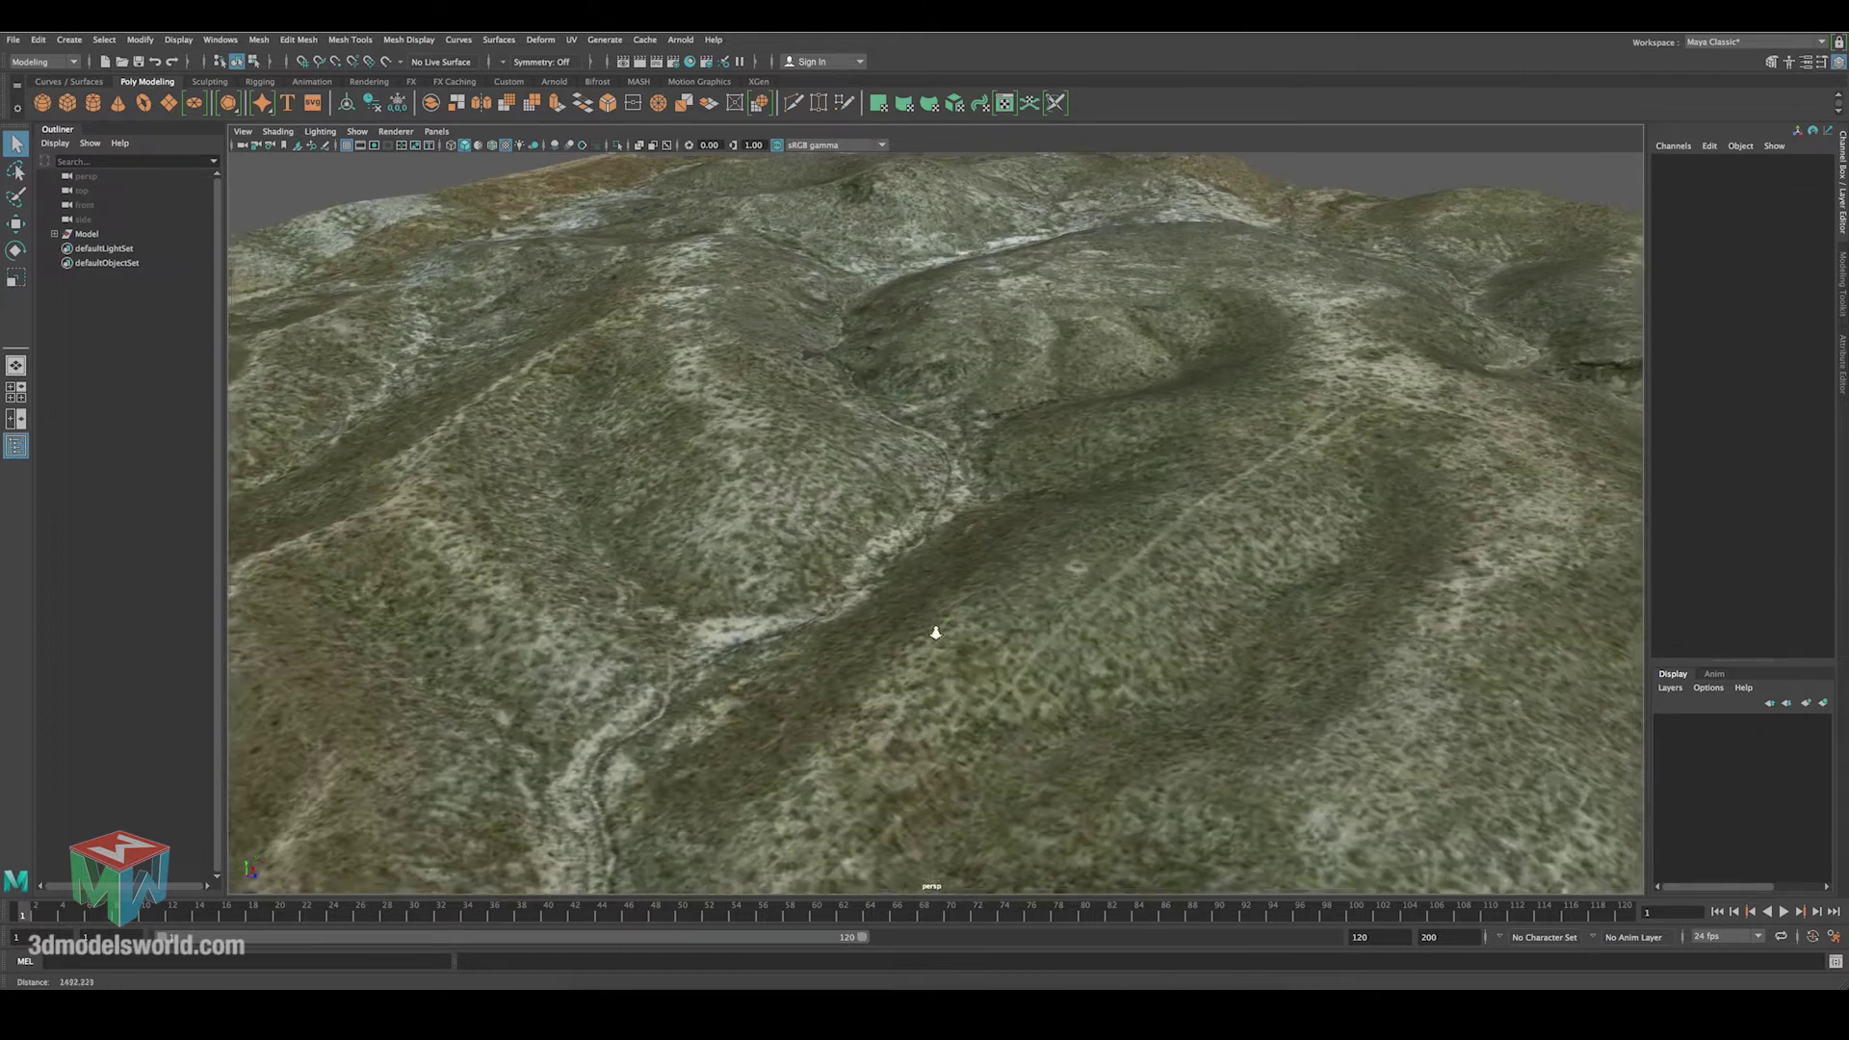
scroll(885, 577, down, 4)
scroll(829, 523, down, 2)
scroll(698, 453, down, 3)
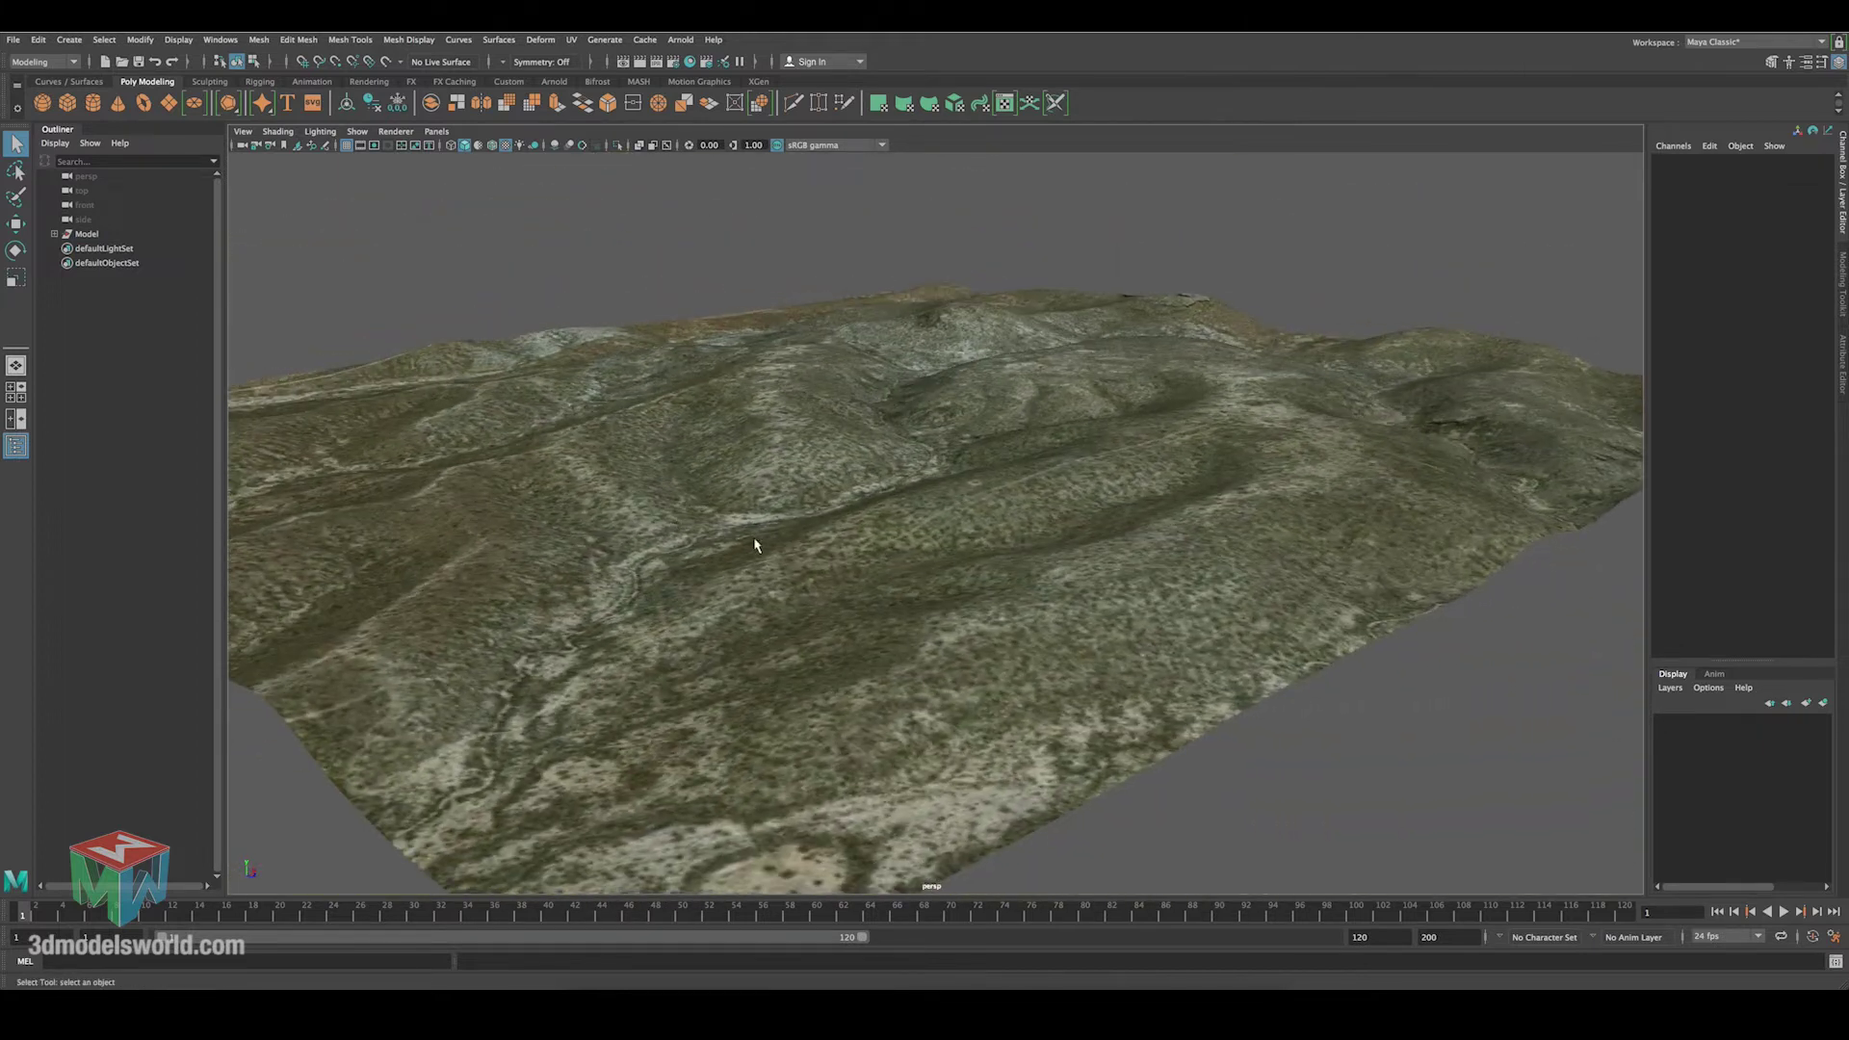
alt+right_drag(770, 477, 617, 404)
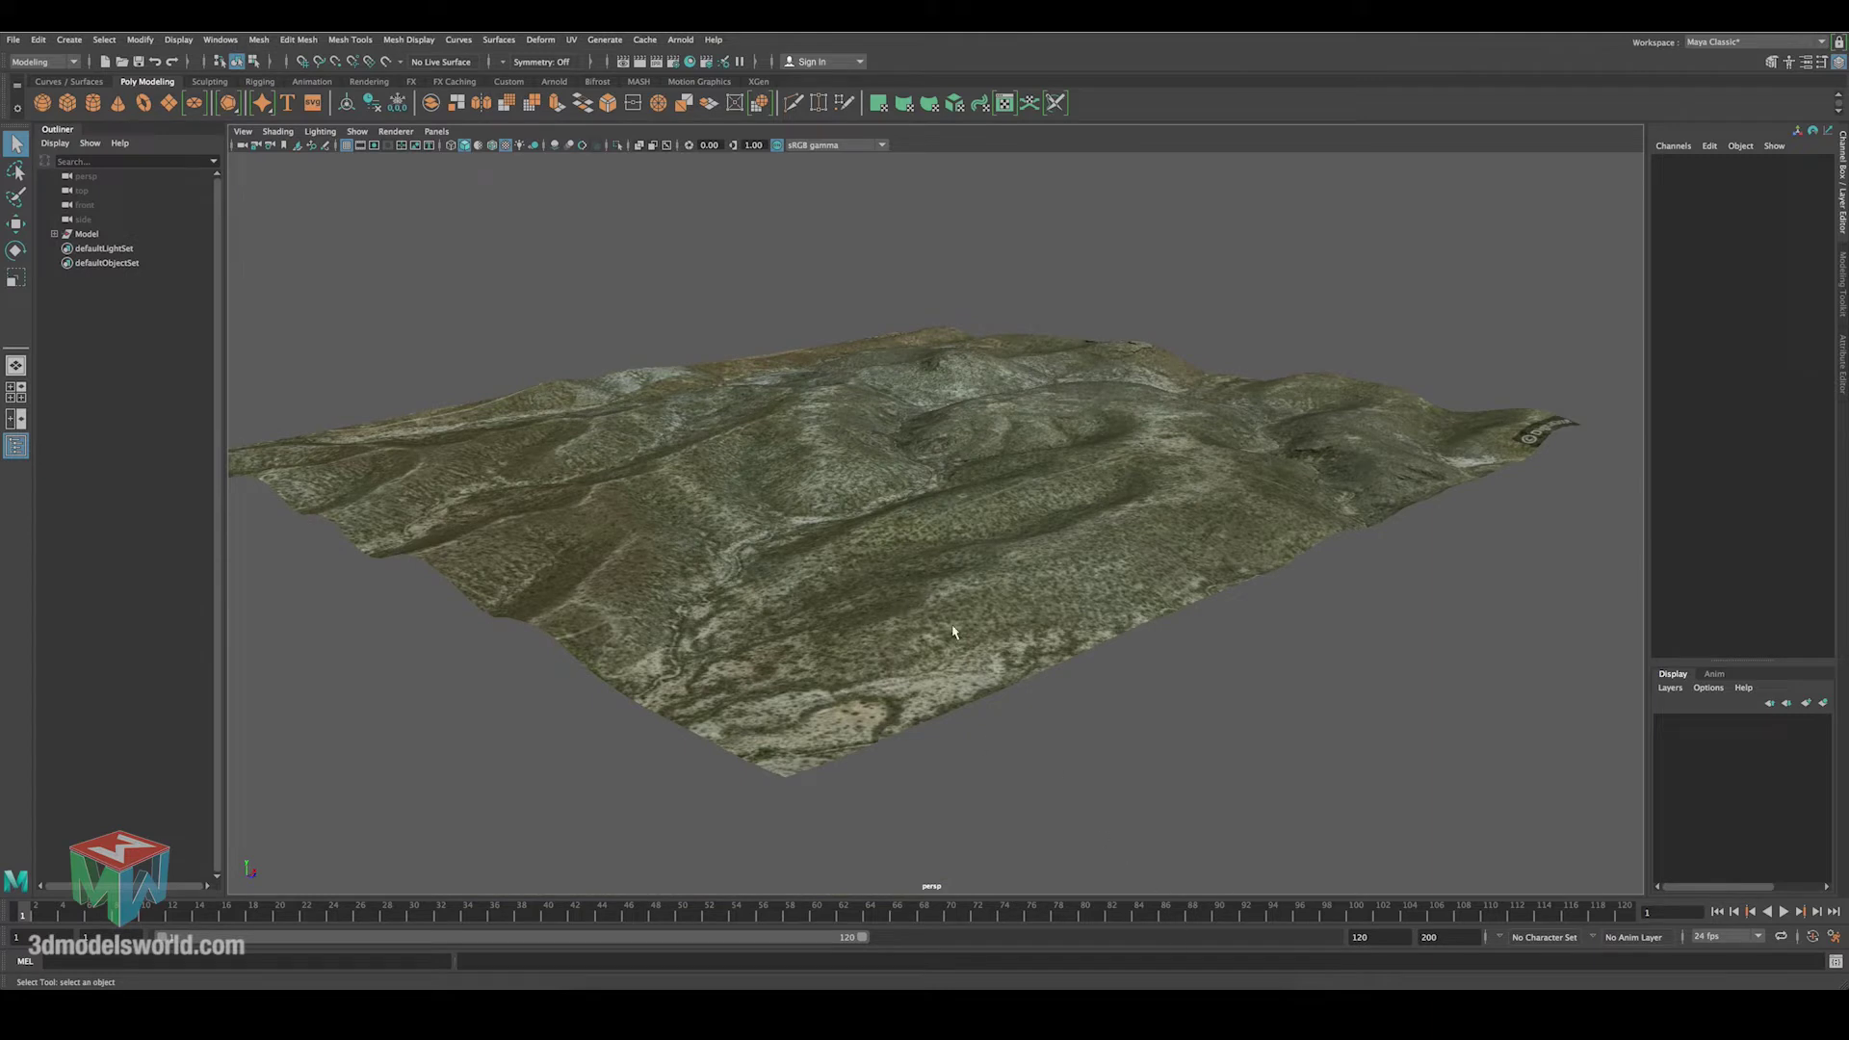
Switch to Finder, open the ground-textures folder in sourceimages, and view DirtGround-BUMP.jpg and DirtGround.jpg.
click(1221, 973)
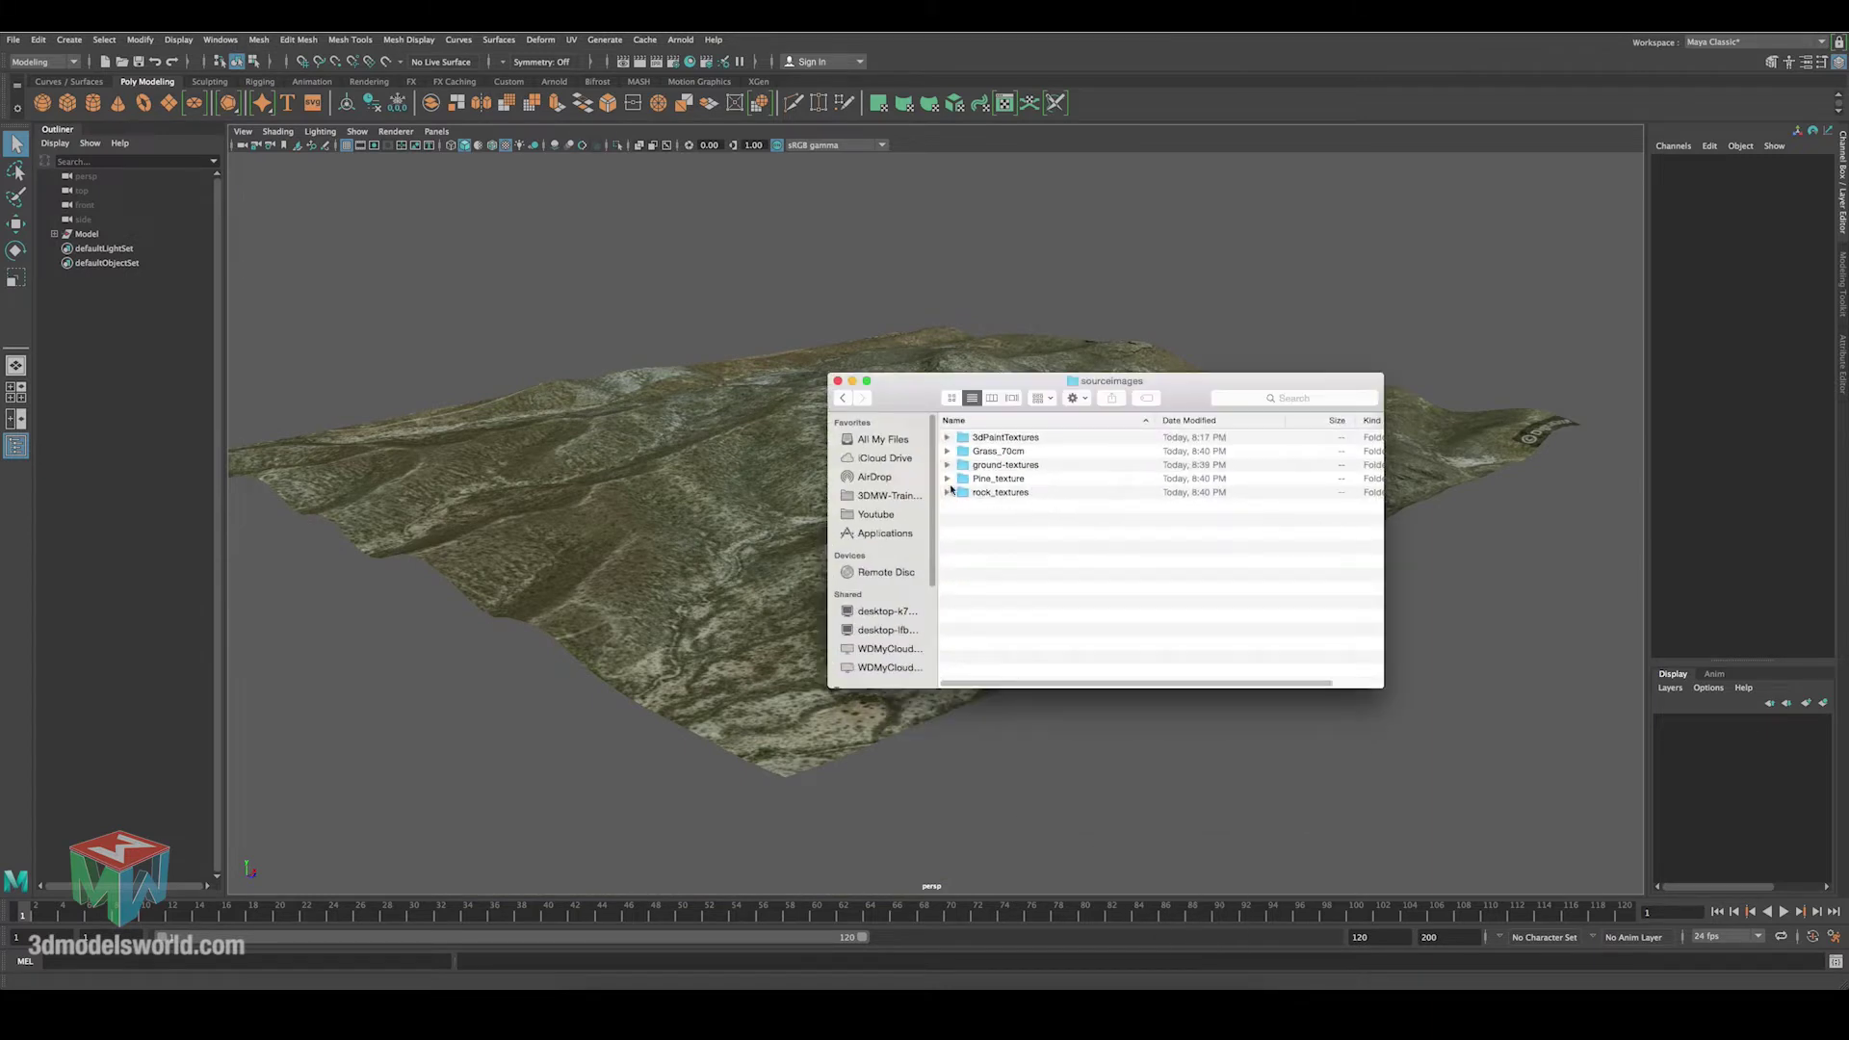
double_click(997, 466)
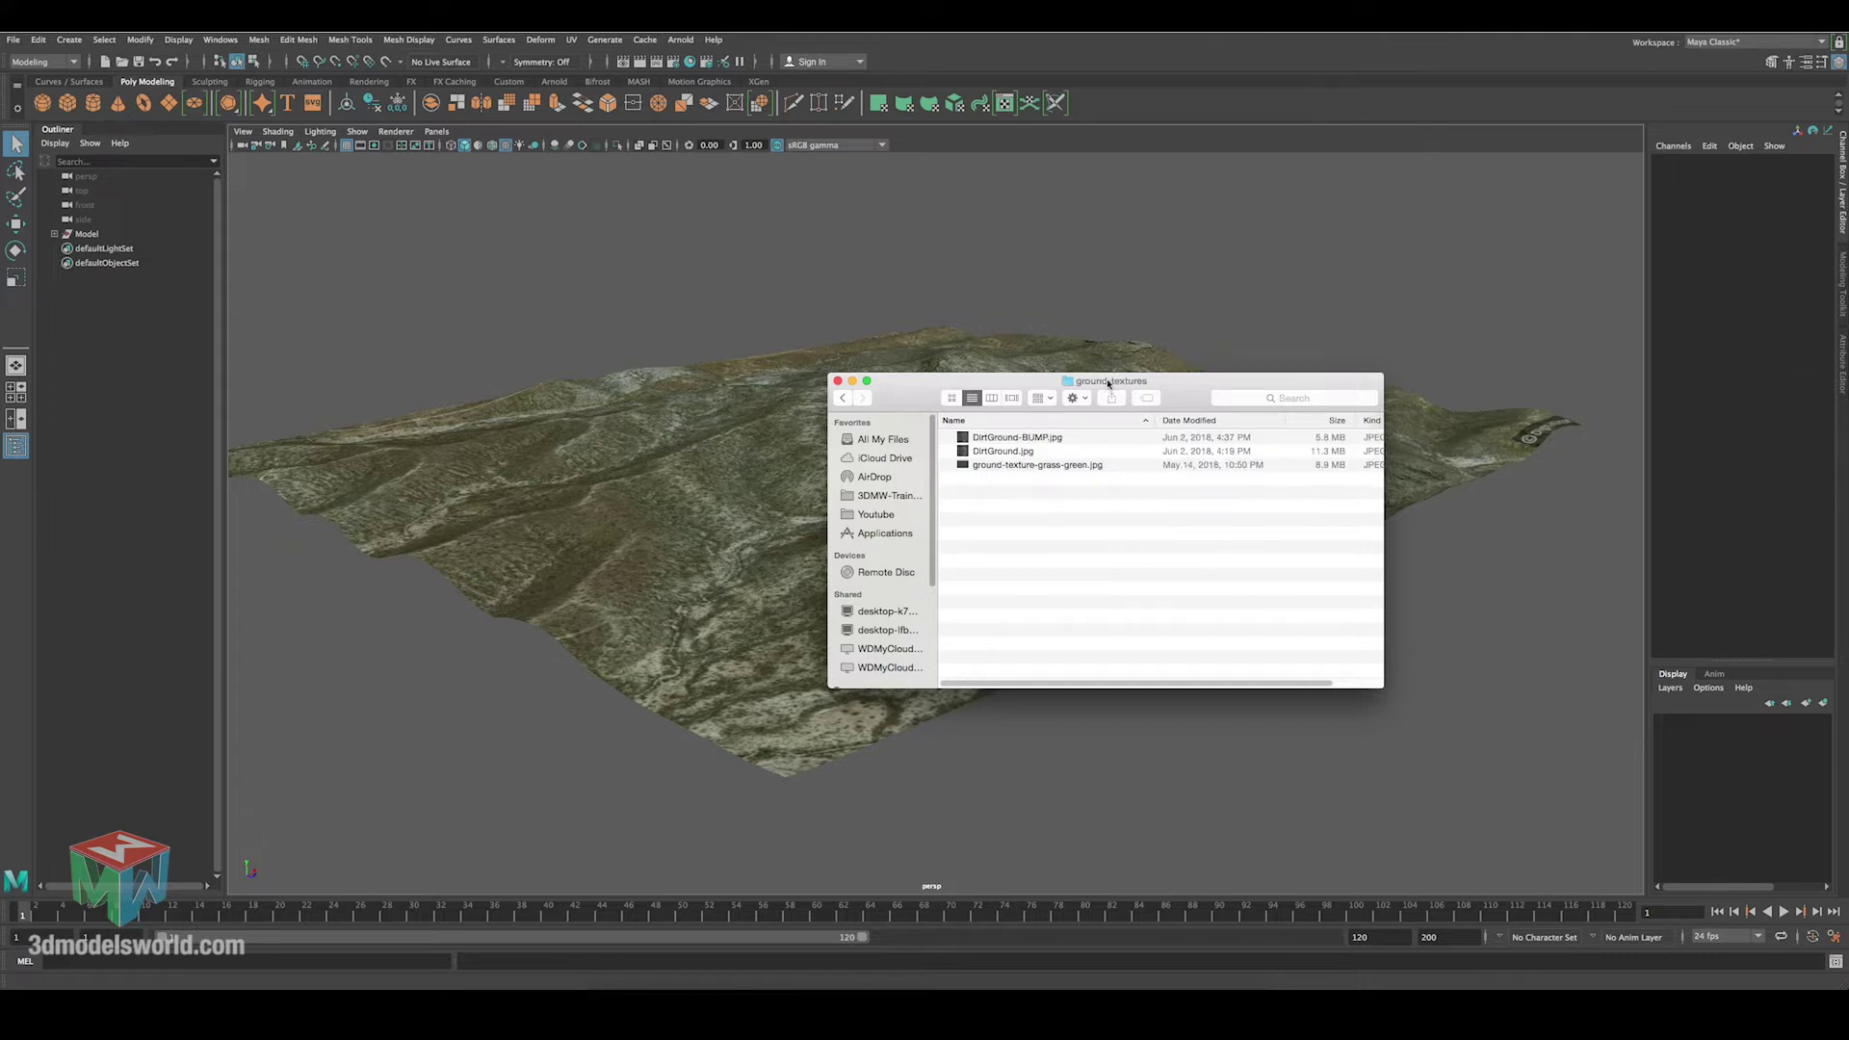
mouse_move(1005, 482)
mouse_down()
mouse_move(987, 439)
mouse_move(1003, 476)
mouse_up()
double_click(1001, 440)
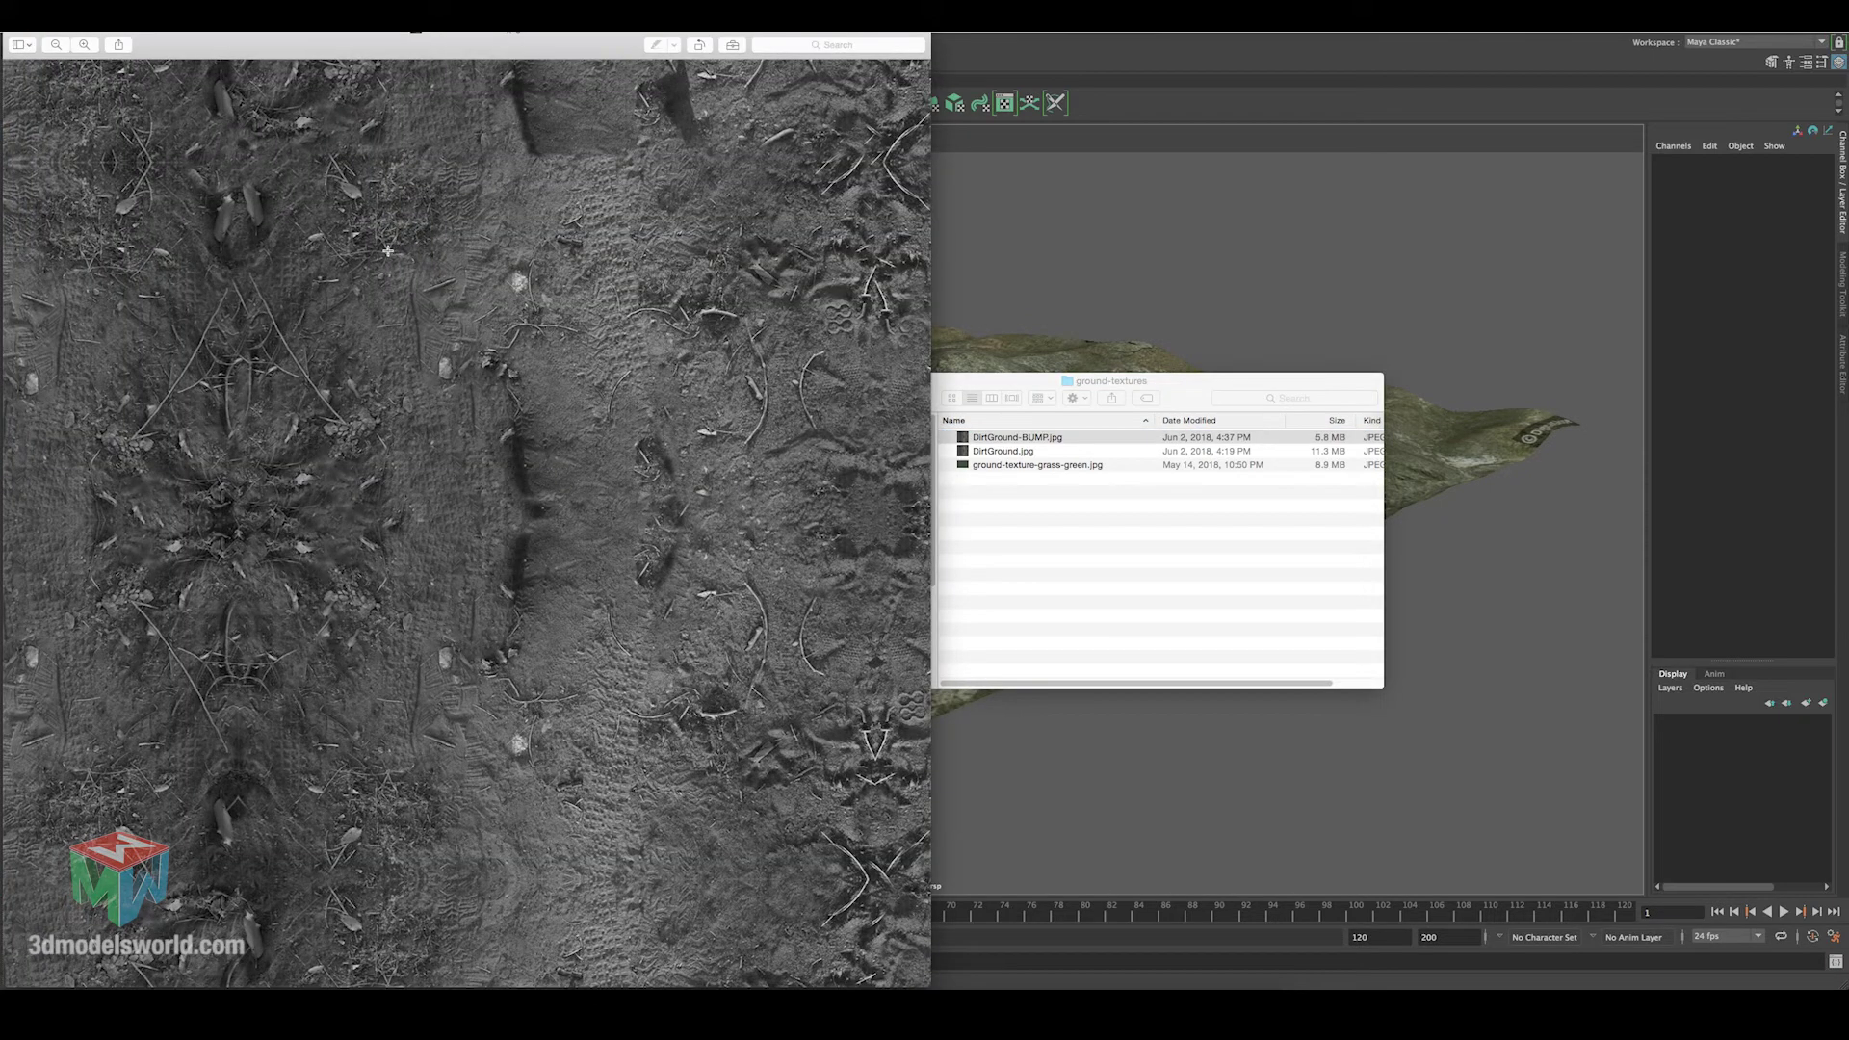
click(26, 34)
double_click(1001, 450)
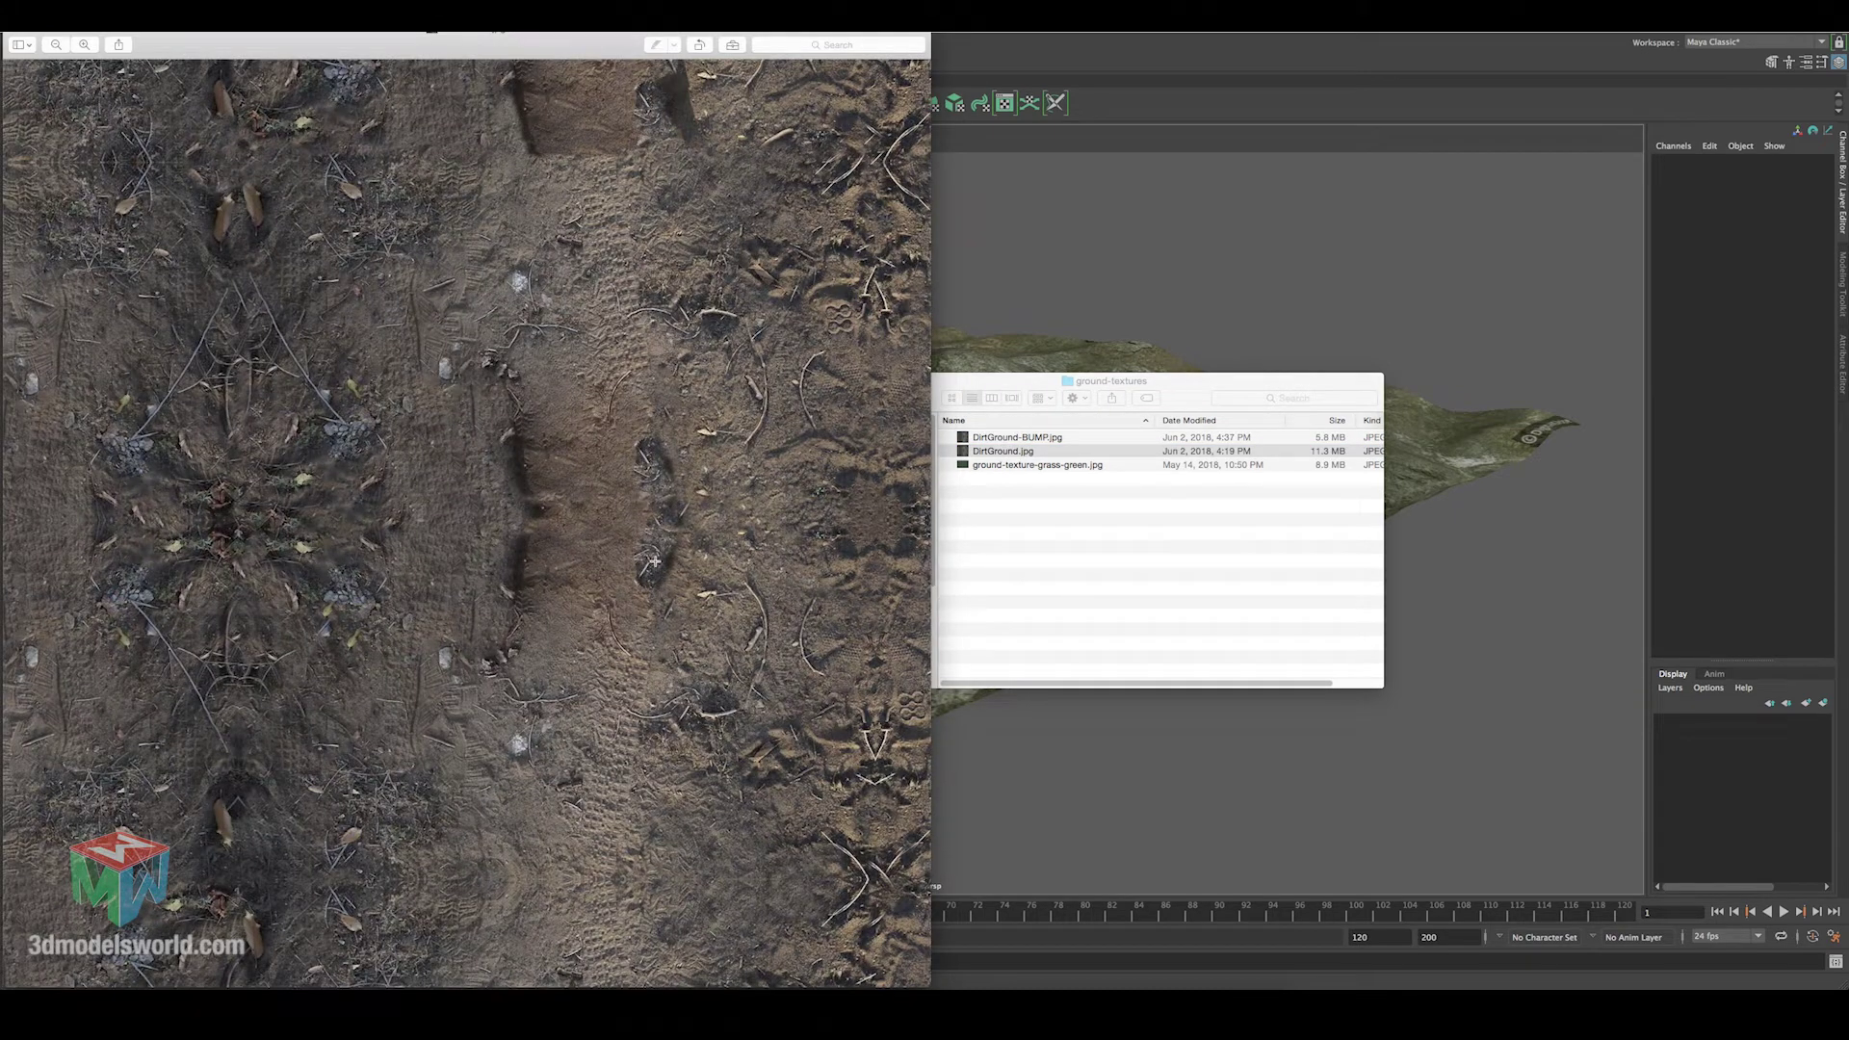
click(14, 32)
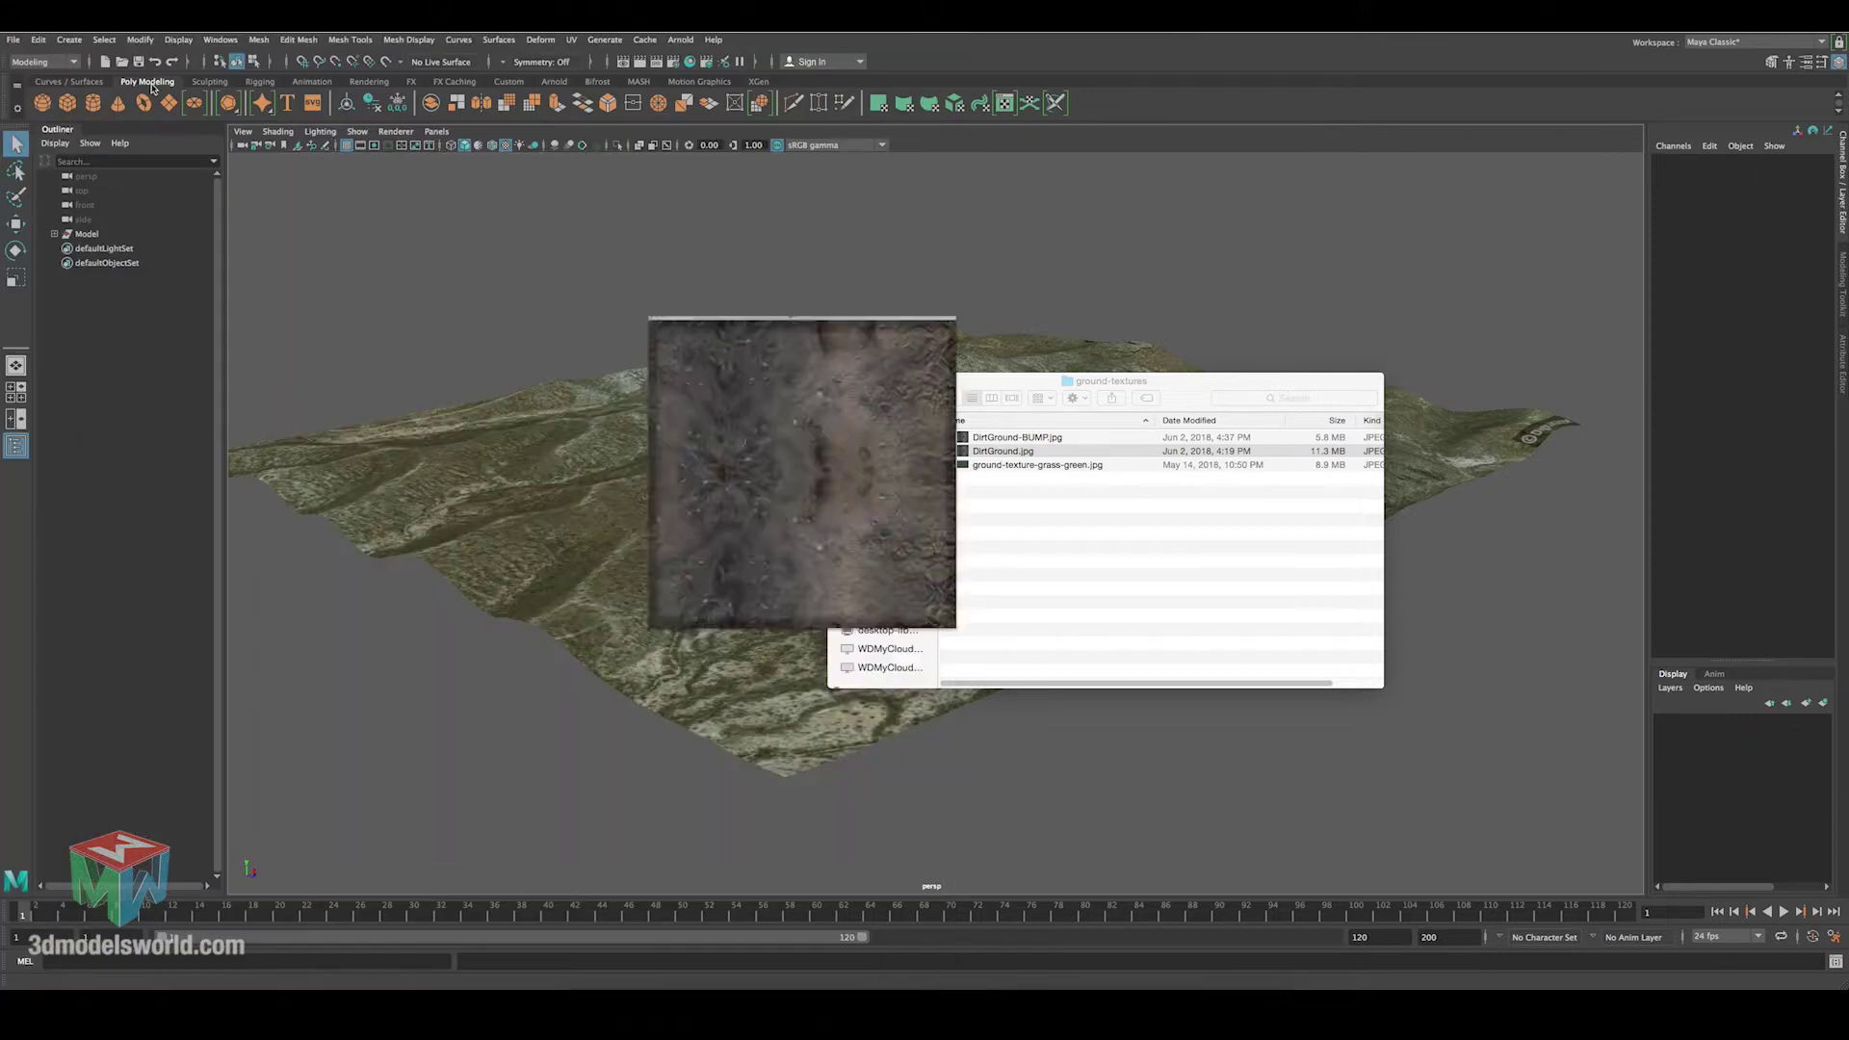
Compare ground-texture-grass-green.jpg with DirtGround.jpg, close the previews and minimize the Finder window.
double_click(1037, 464)
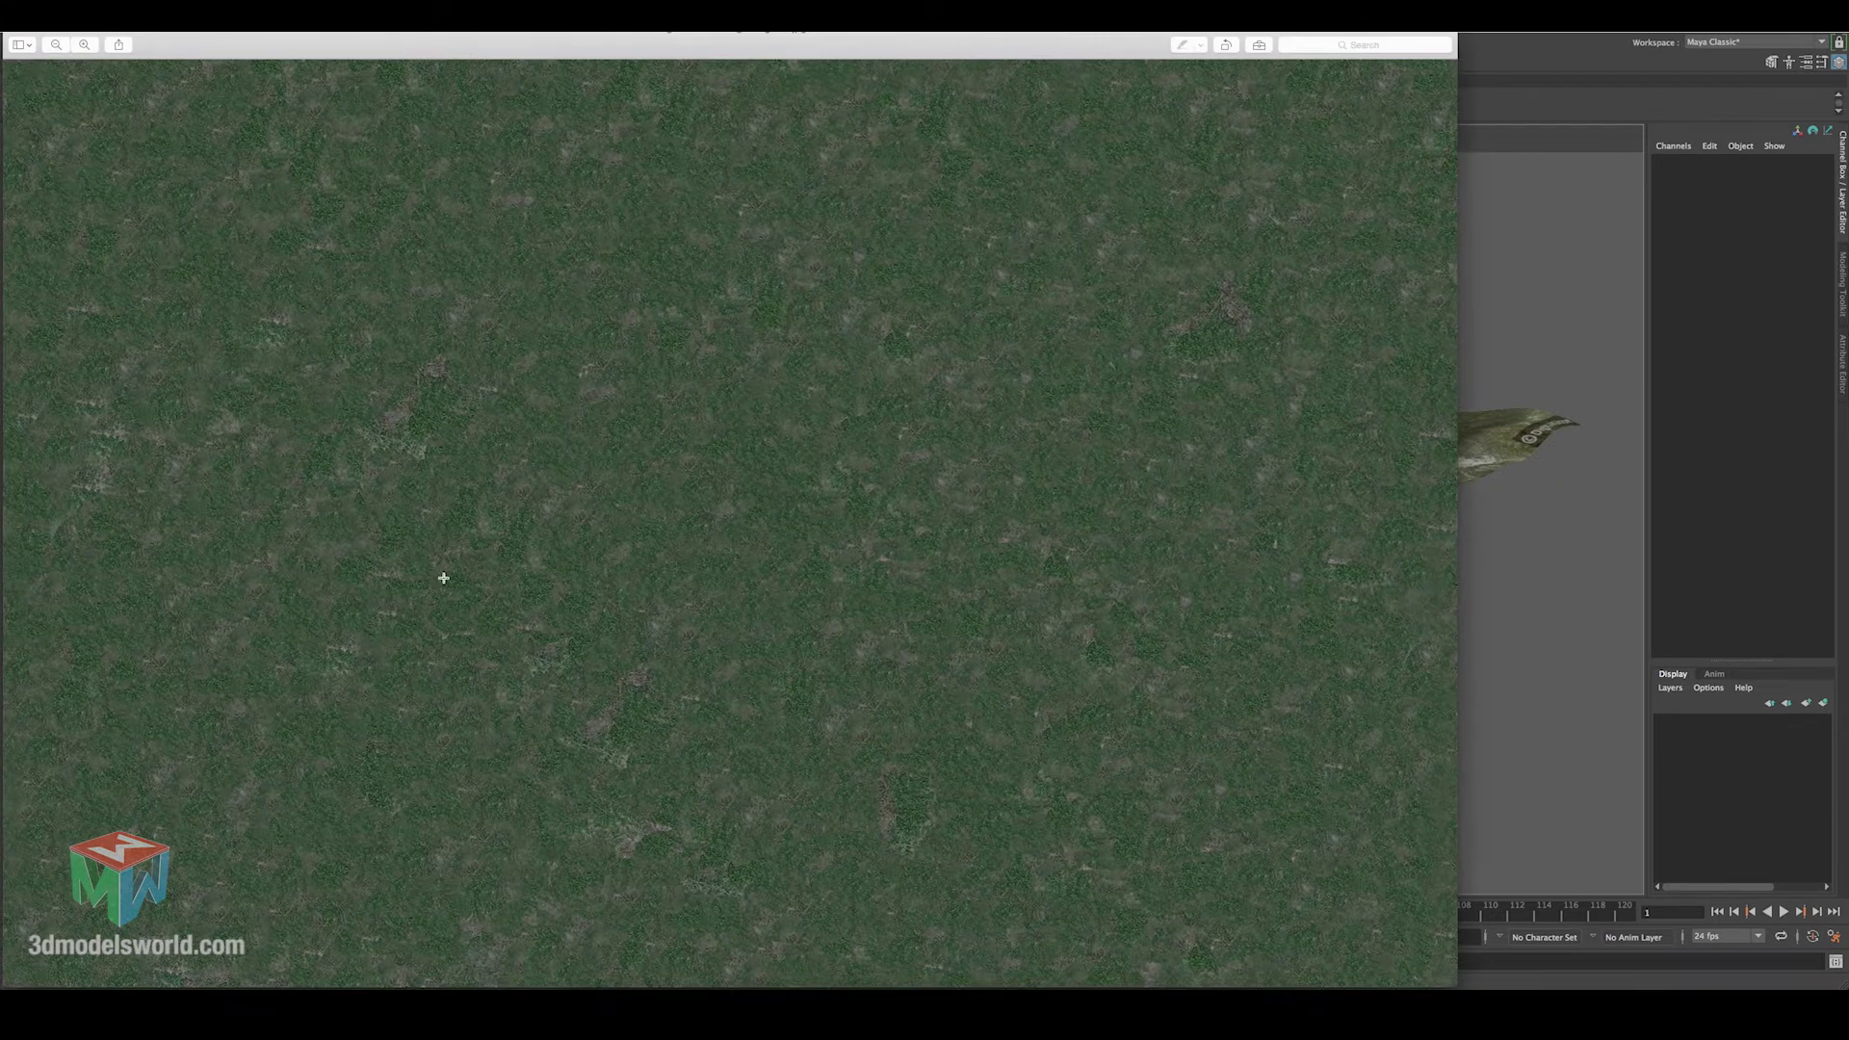
click(15, 32)
double_click(1008, 453)
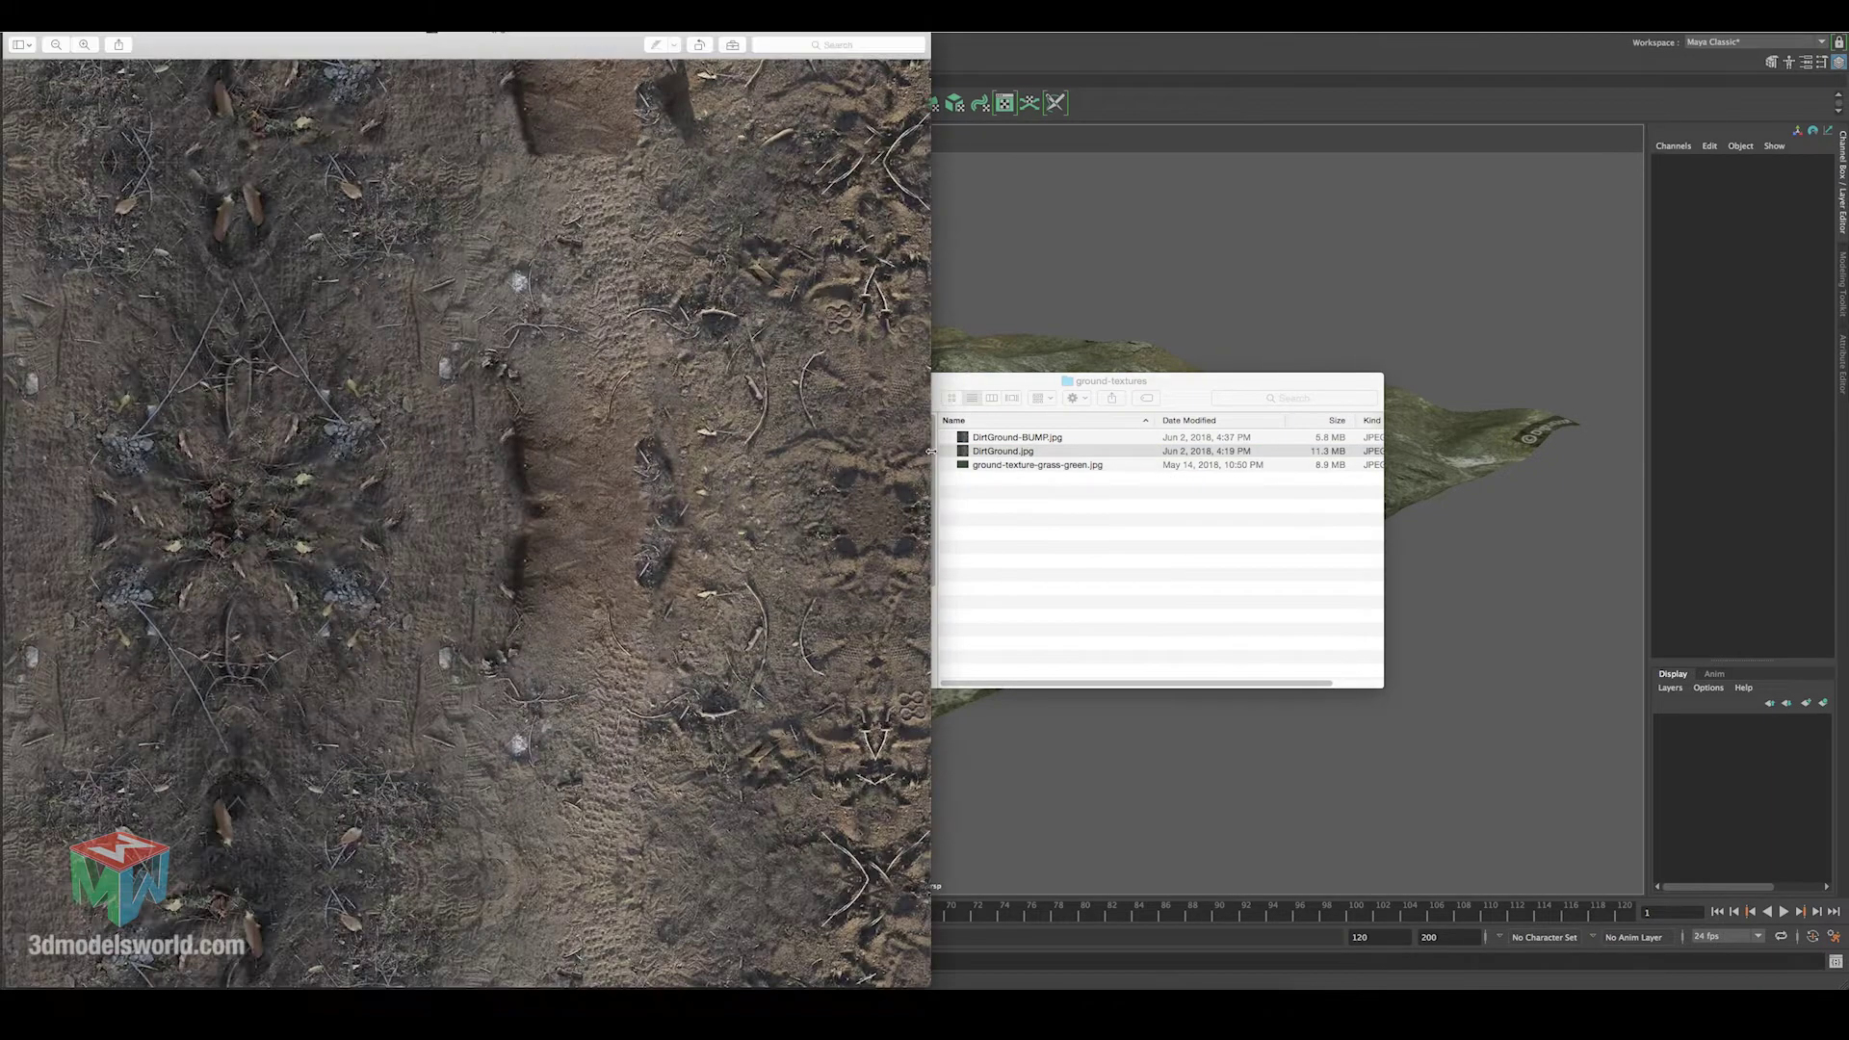
click(14, 35)
double_click(1031, 466)
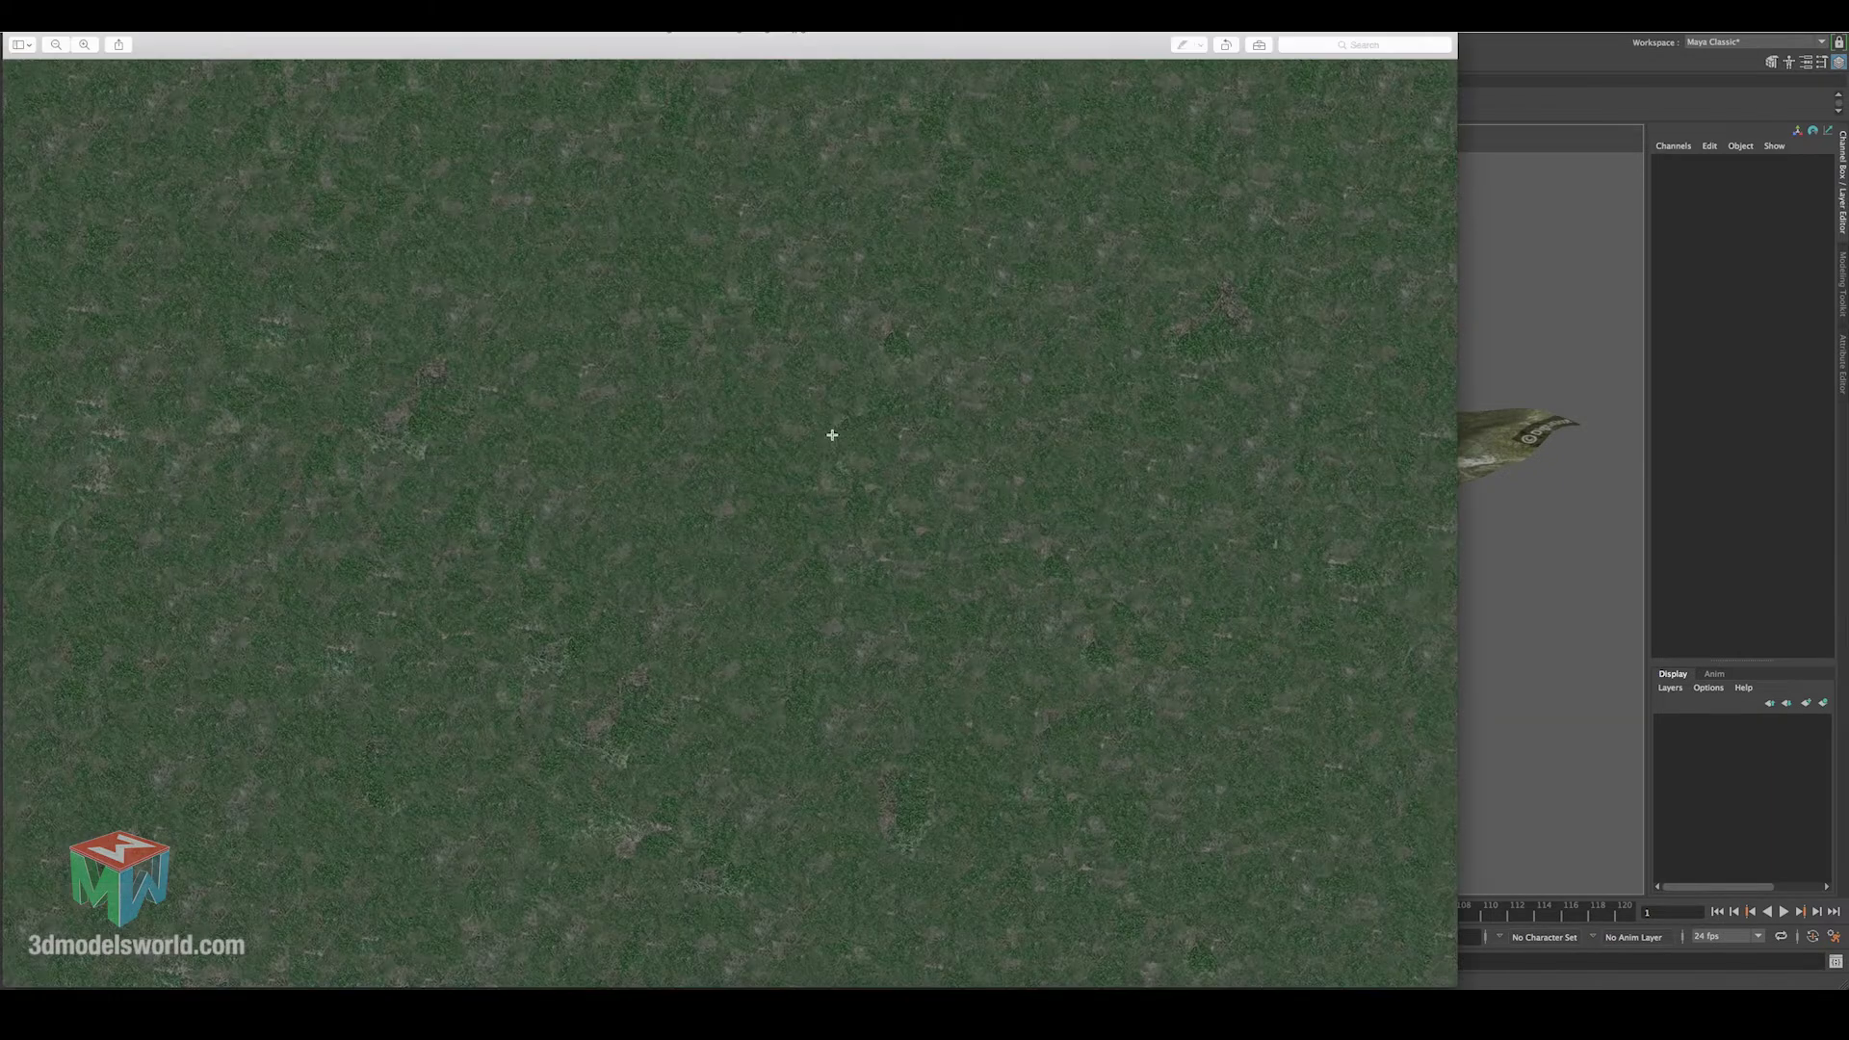
key(super+w)
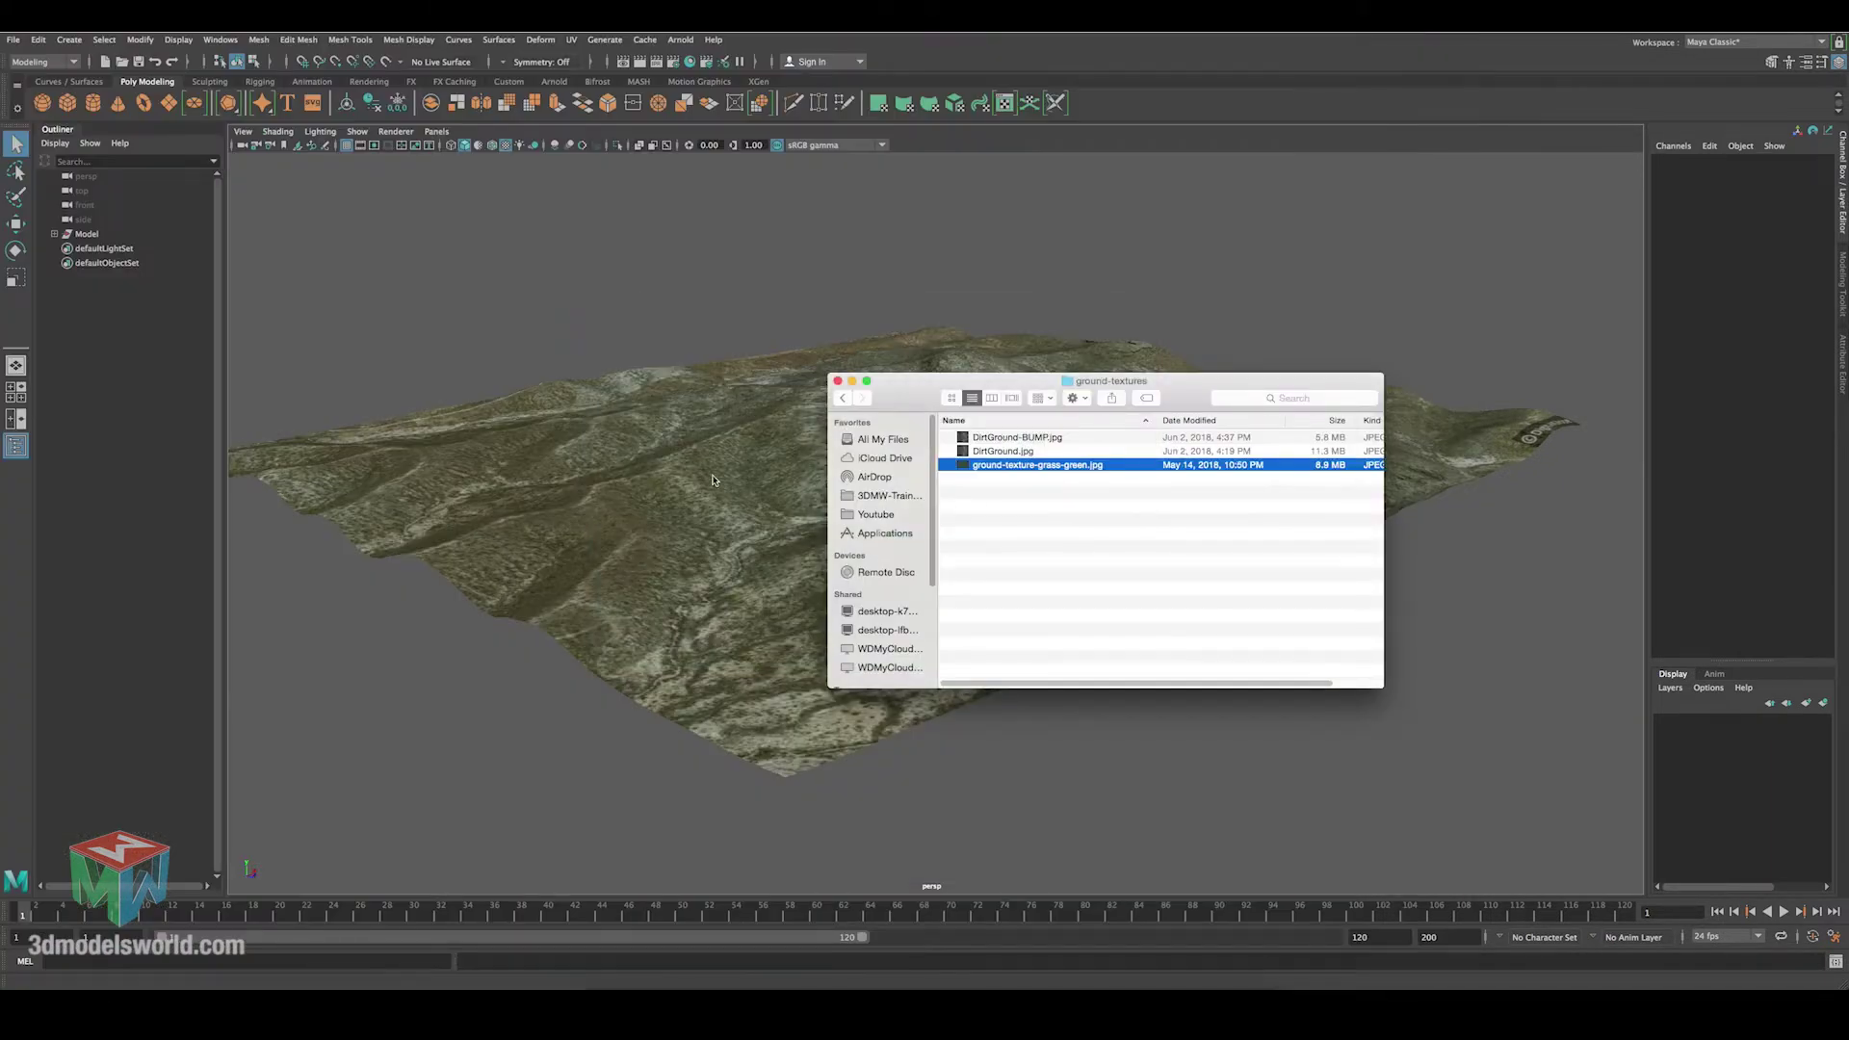
click(1005, 495)
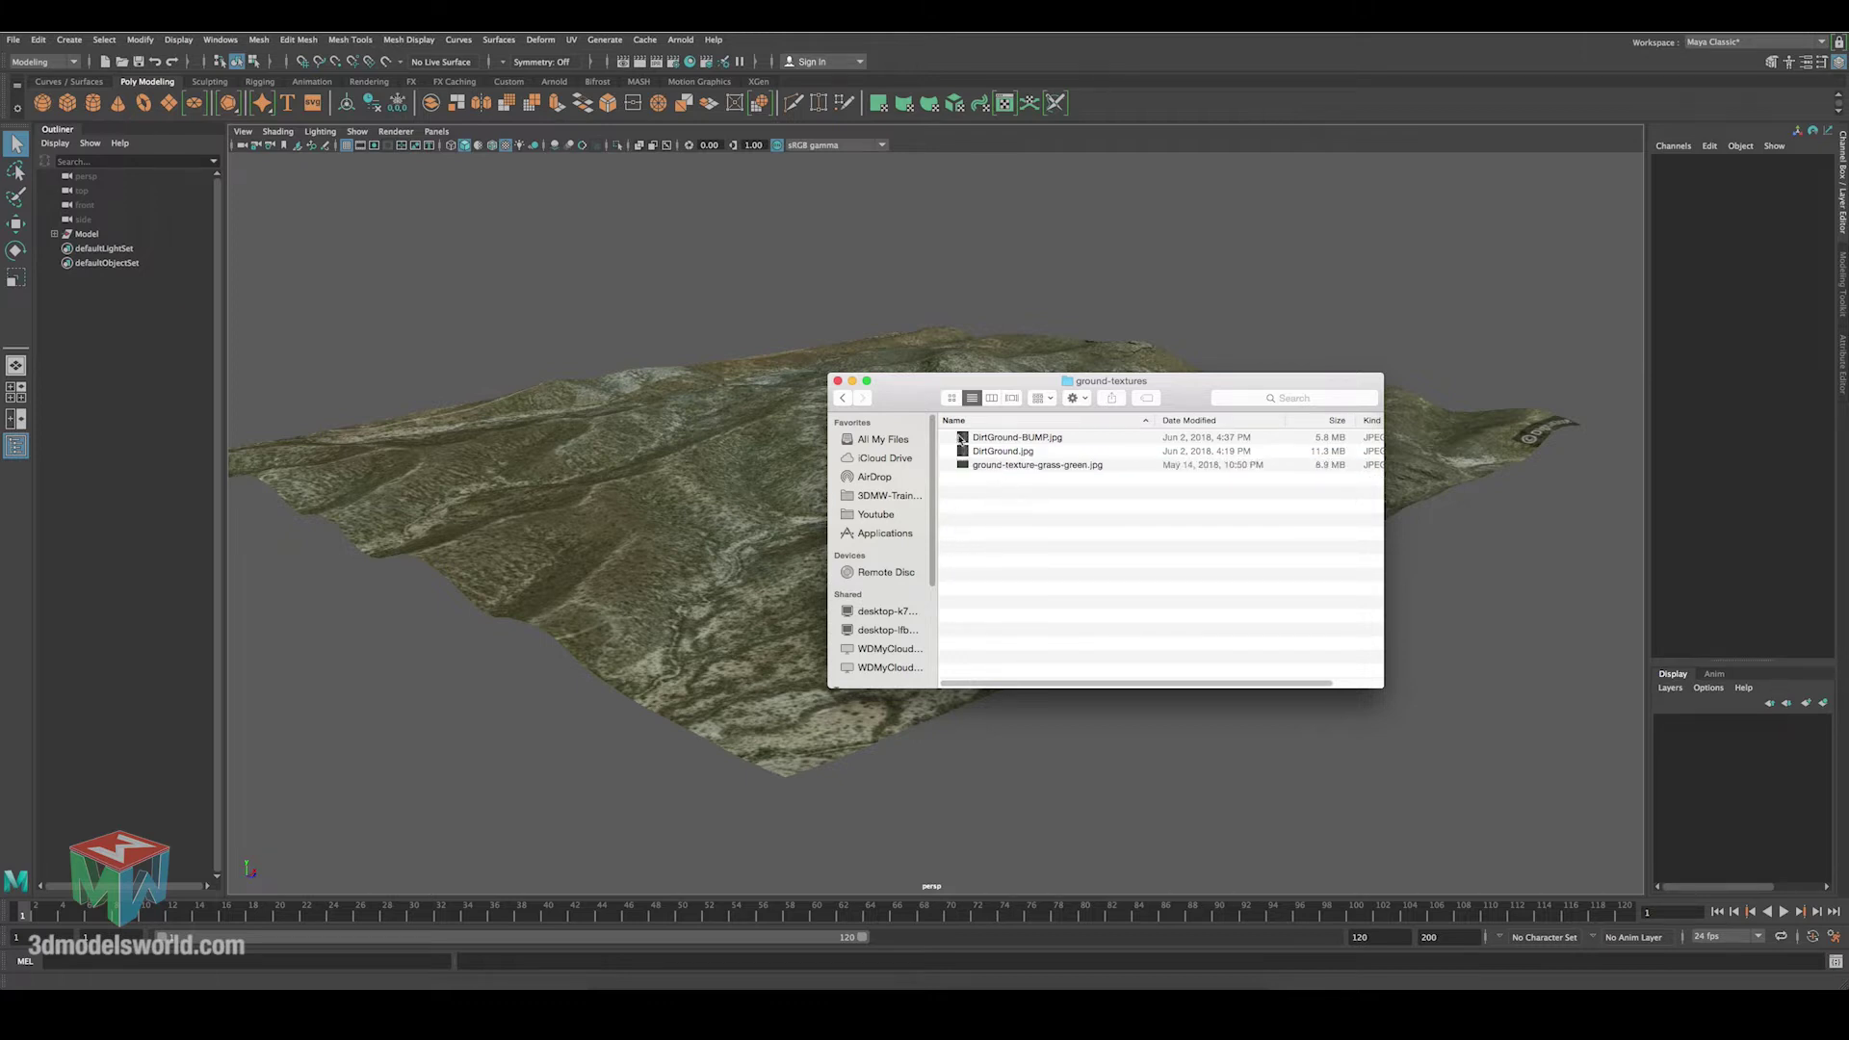
click(853, 383)
Select the terrain mesh in Maya and open the Hypershade.
click(539, 464)
alt+drag(525, 472, 783, 443)
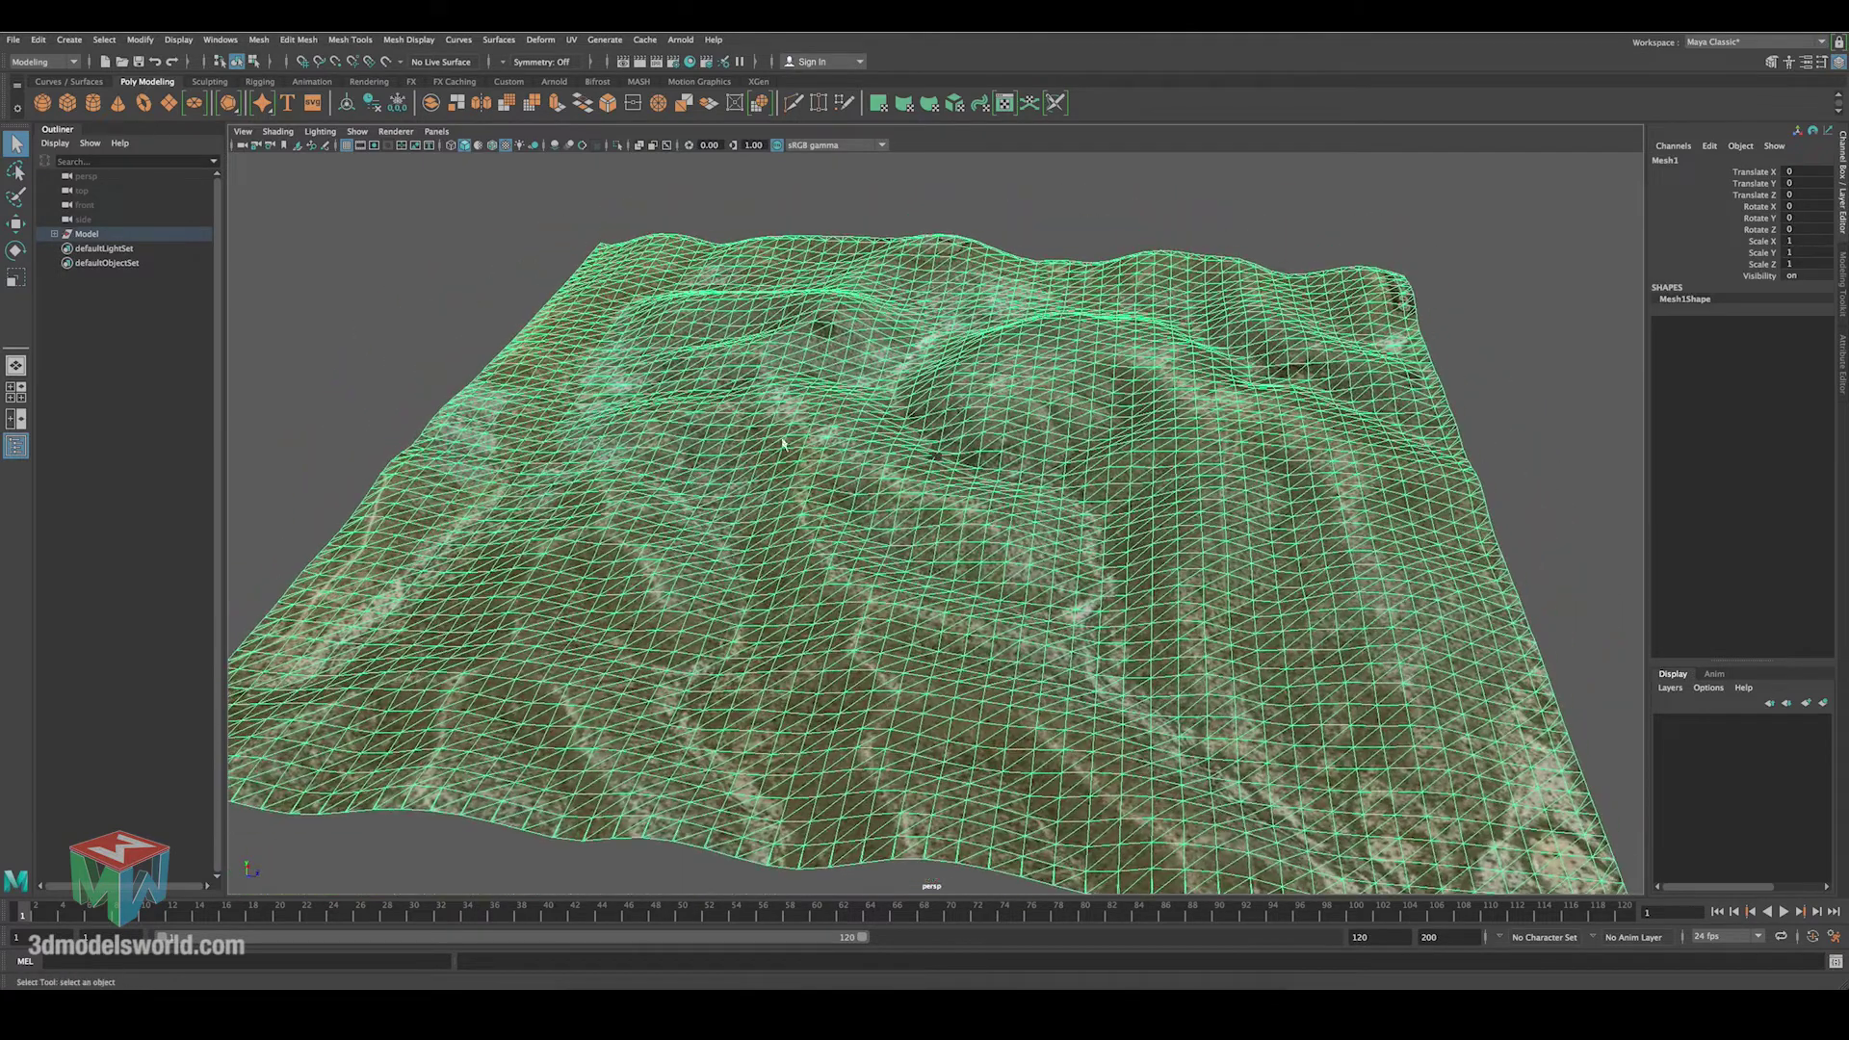
click(692, 64)
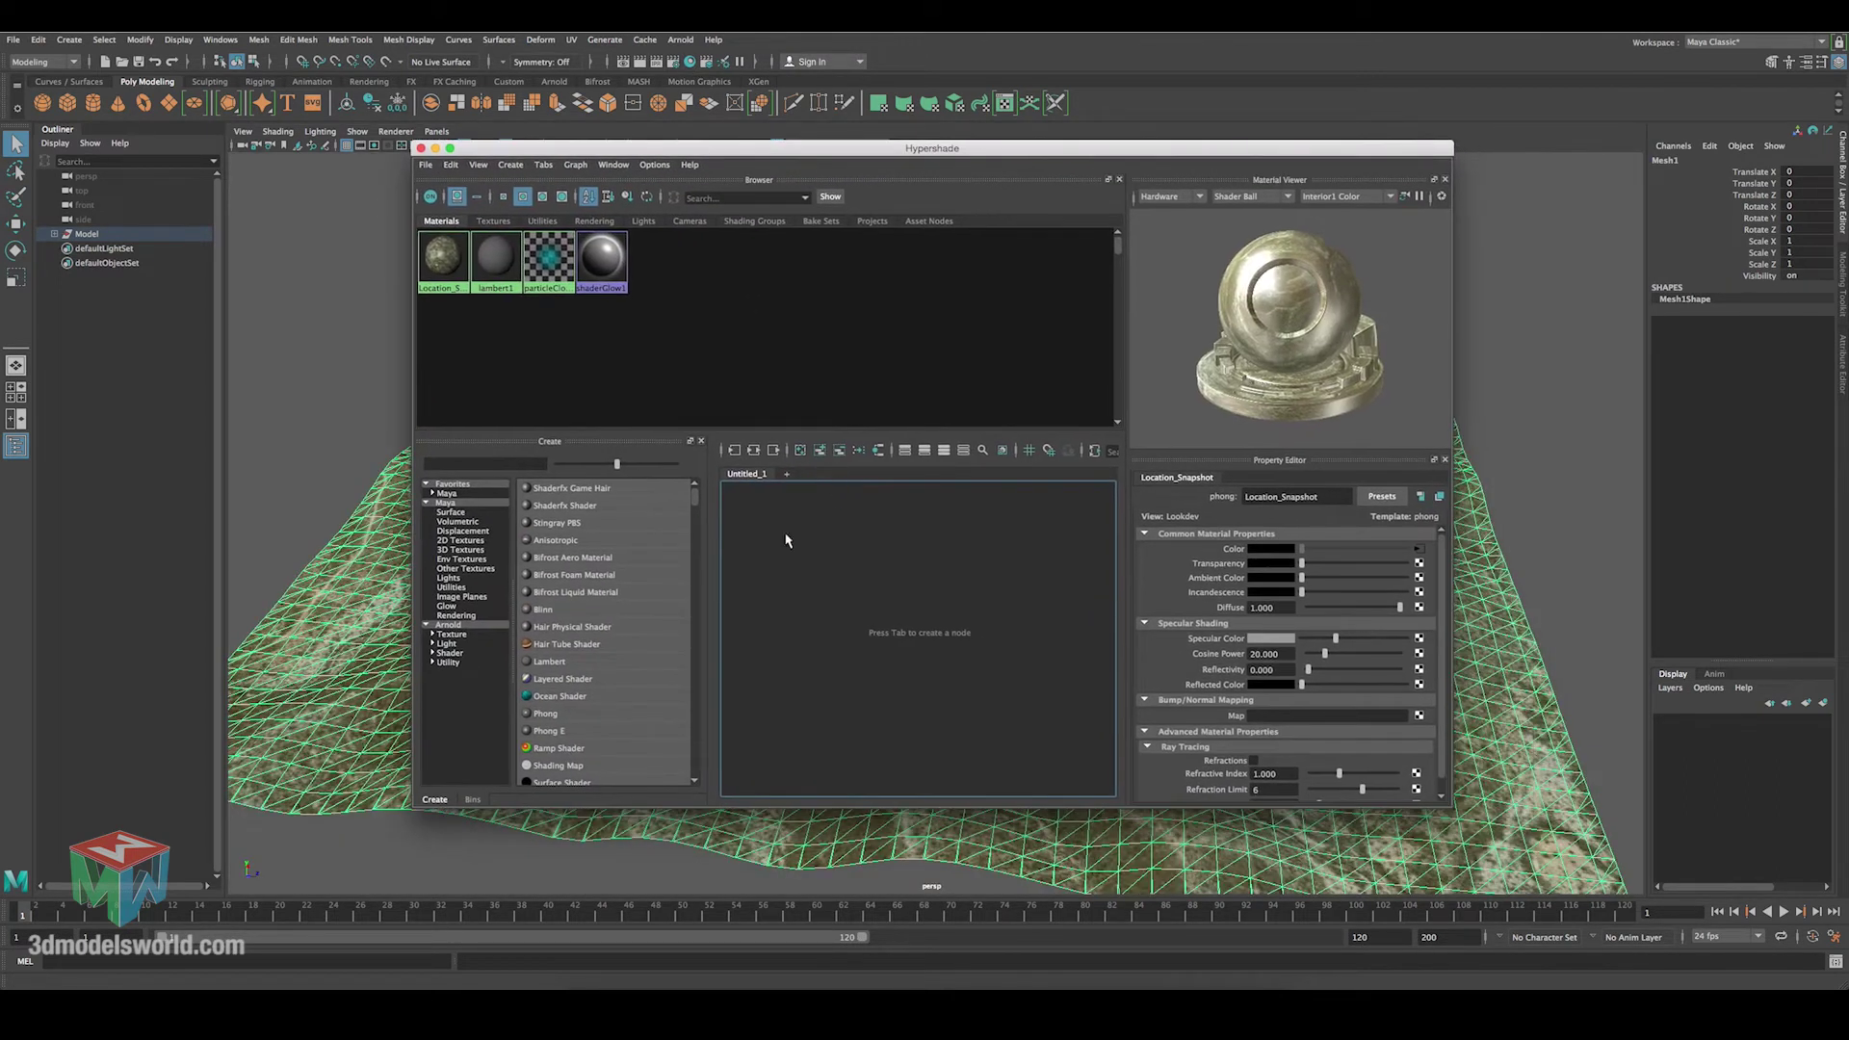
Create an Arnold aiStandardSurface material in the Hypershade.
click(449, 625)
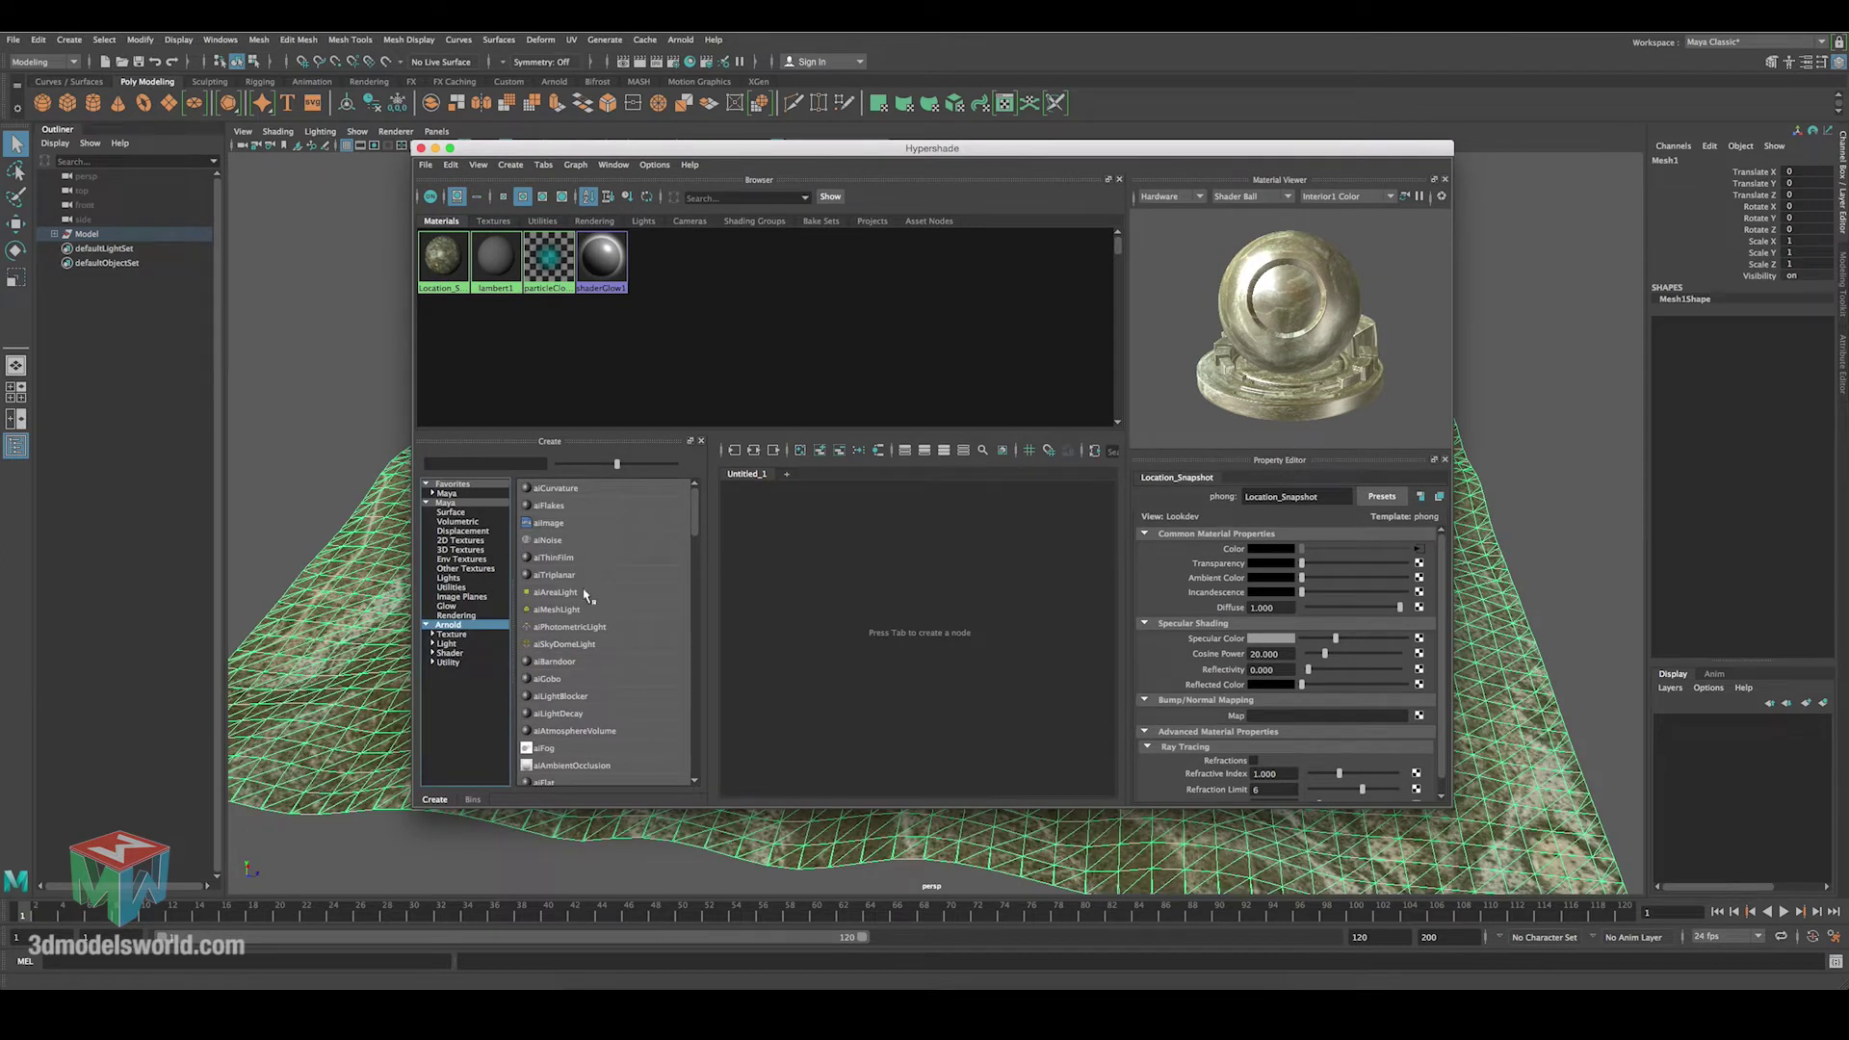
scroll(586, 718, down, 1)
scroll(585, 718, down, 1)
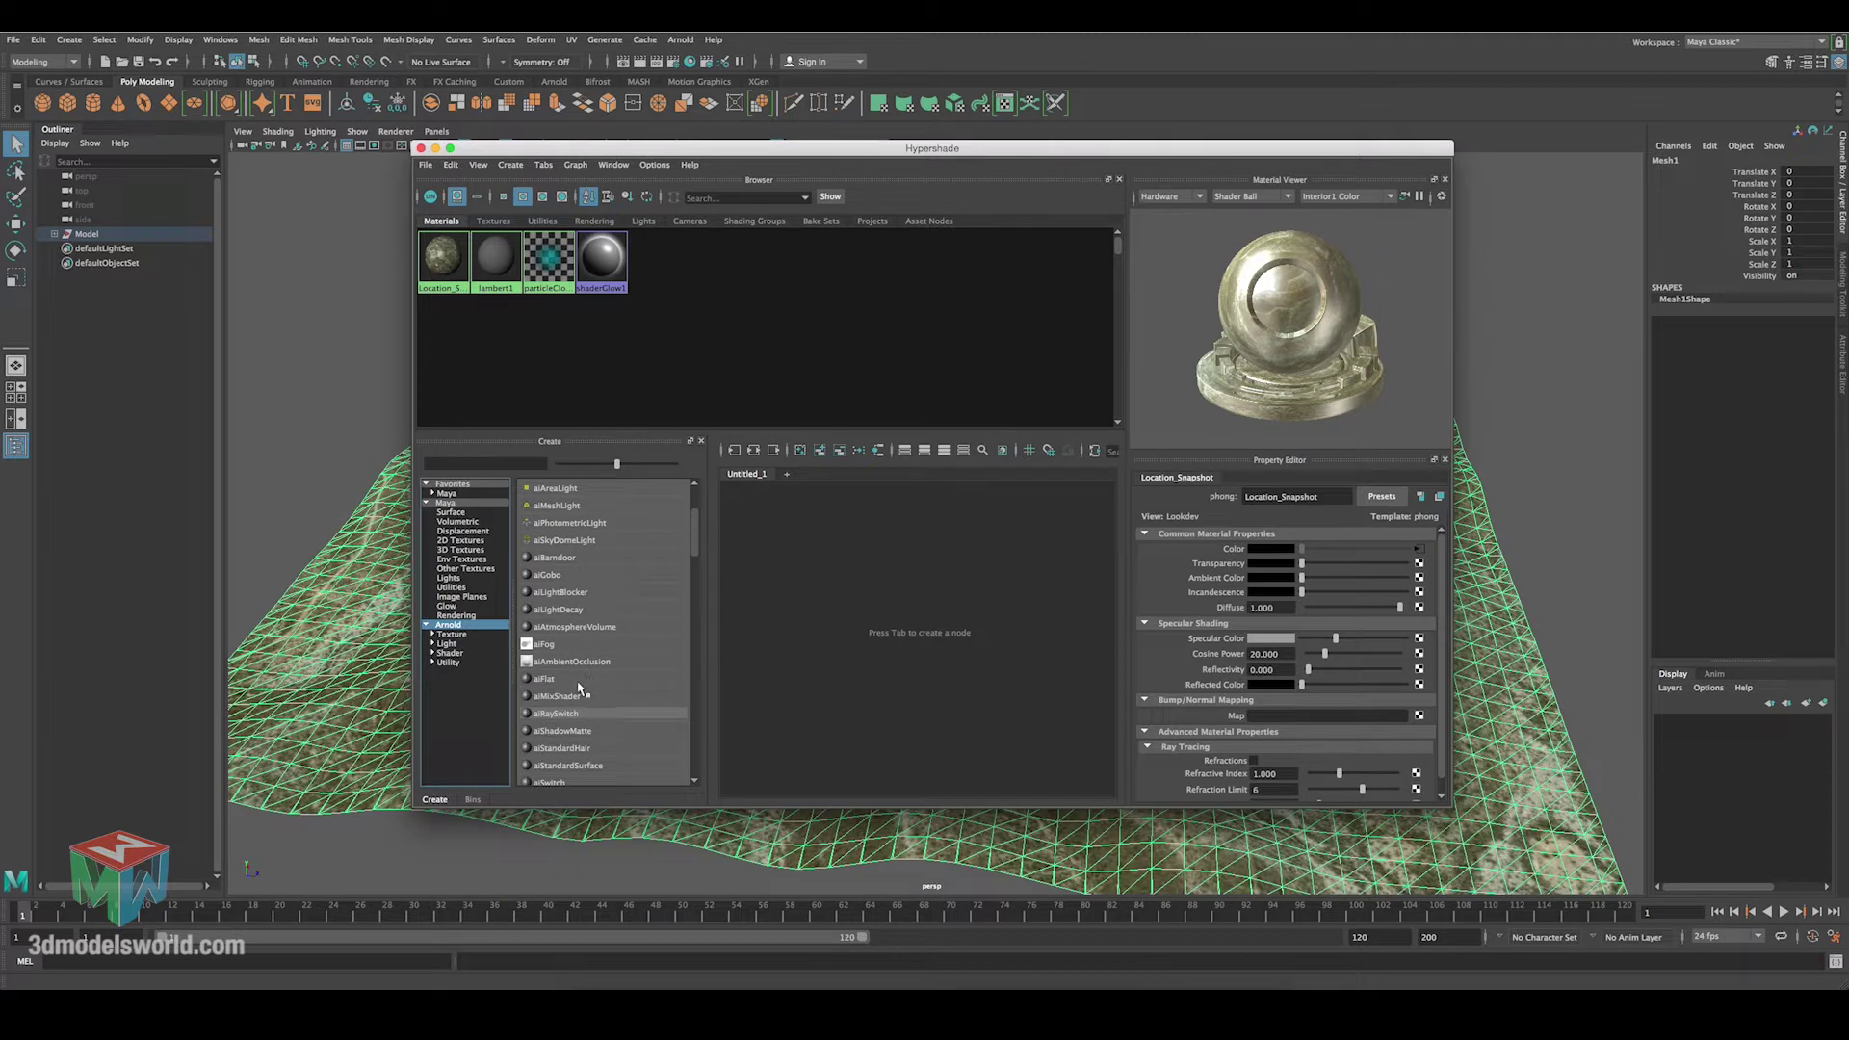
scroll(583, 693, down, 1)
click(617, 714)
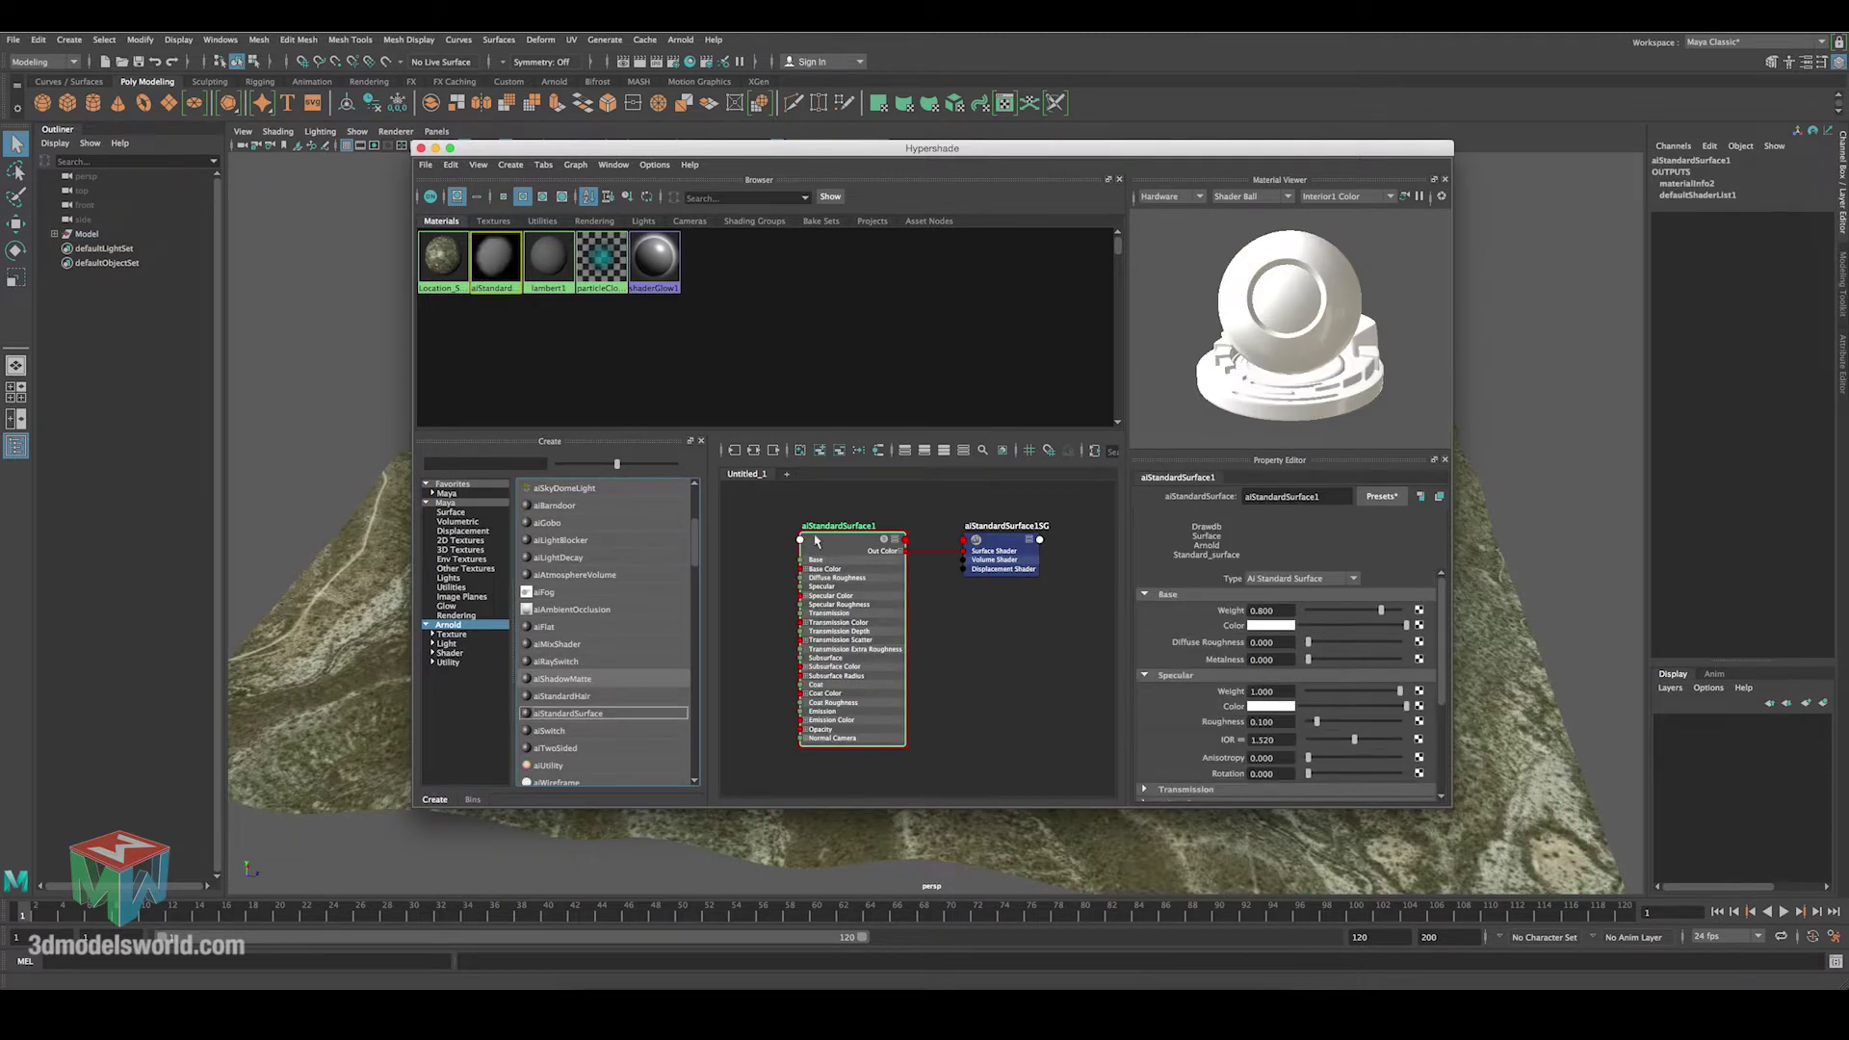
Enlarge the Hypershade window and frame the aiStandardSurface1 material and its shading group in the graph.
drag(789, 514, 1010, 641)
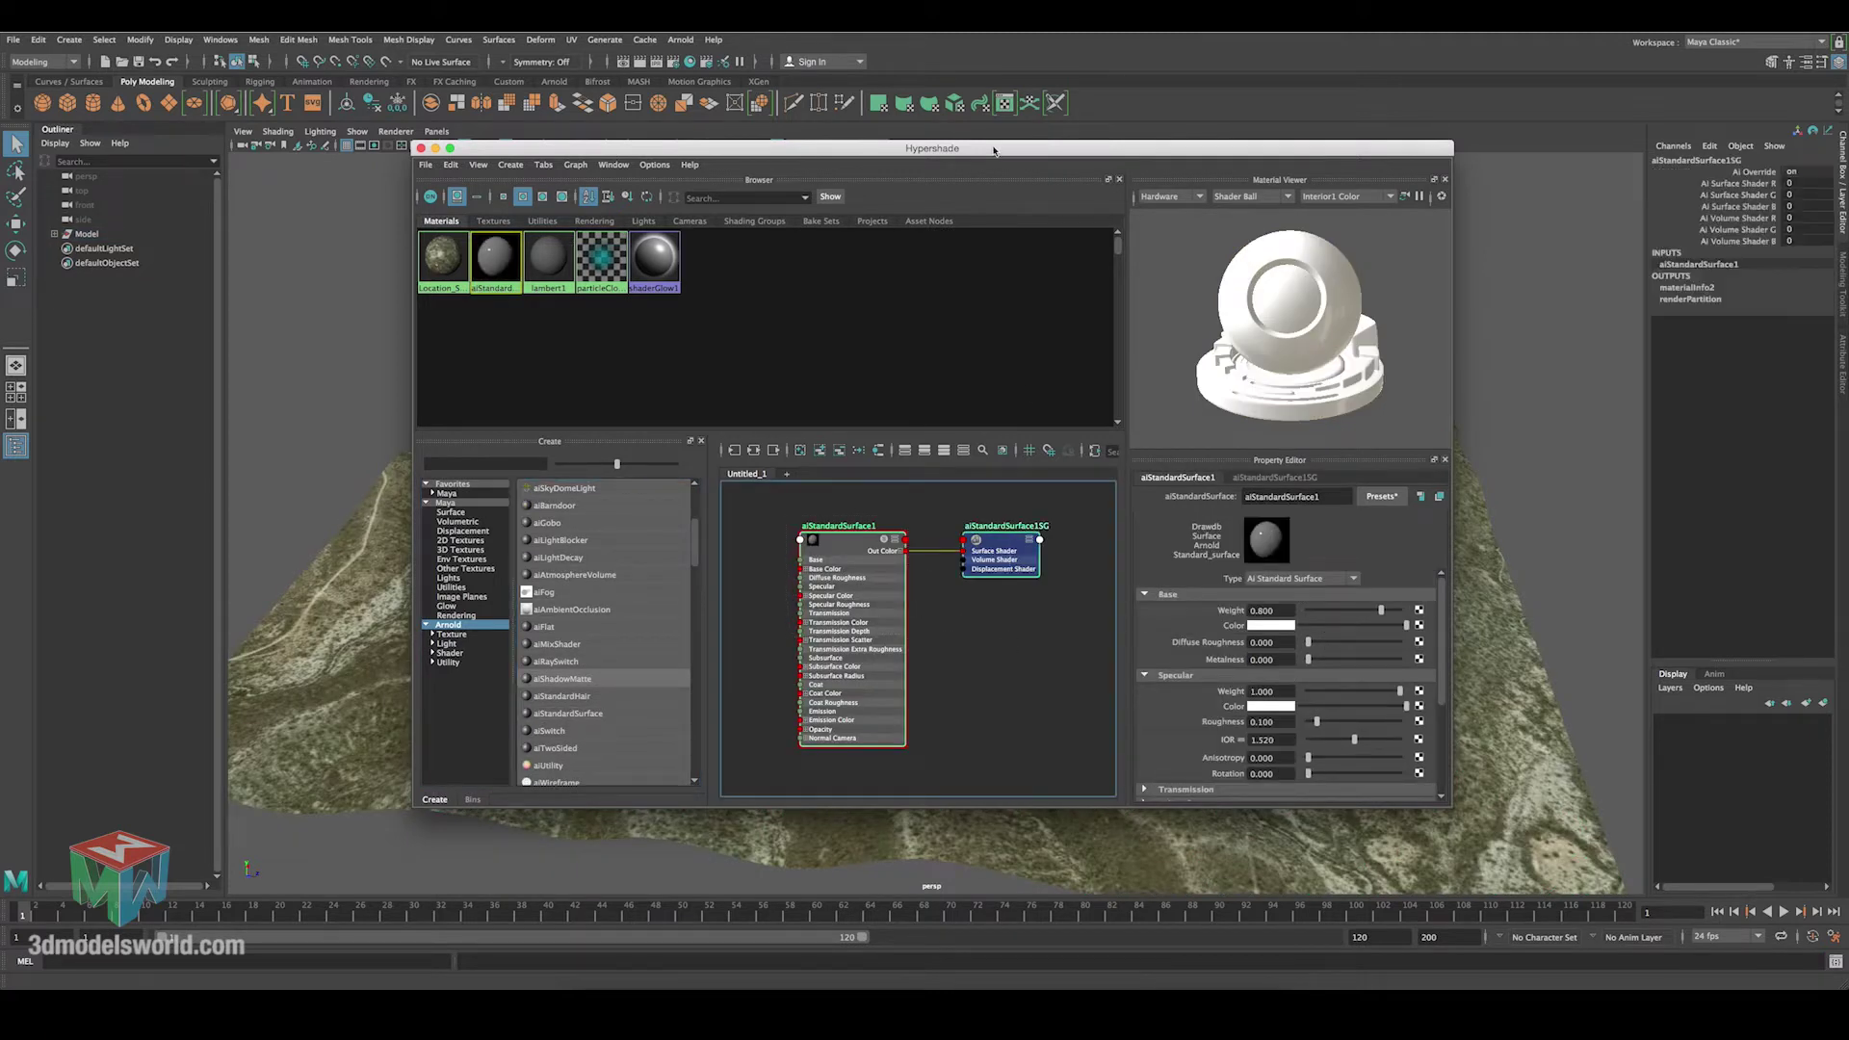
drag(994, 150, 790, 50)
drag(1250, 705, 1595, 846)
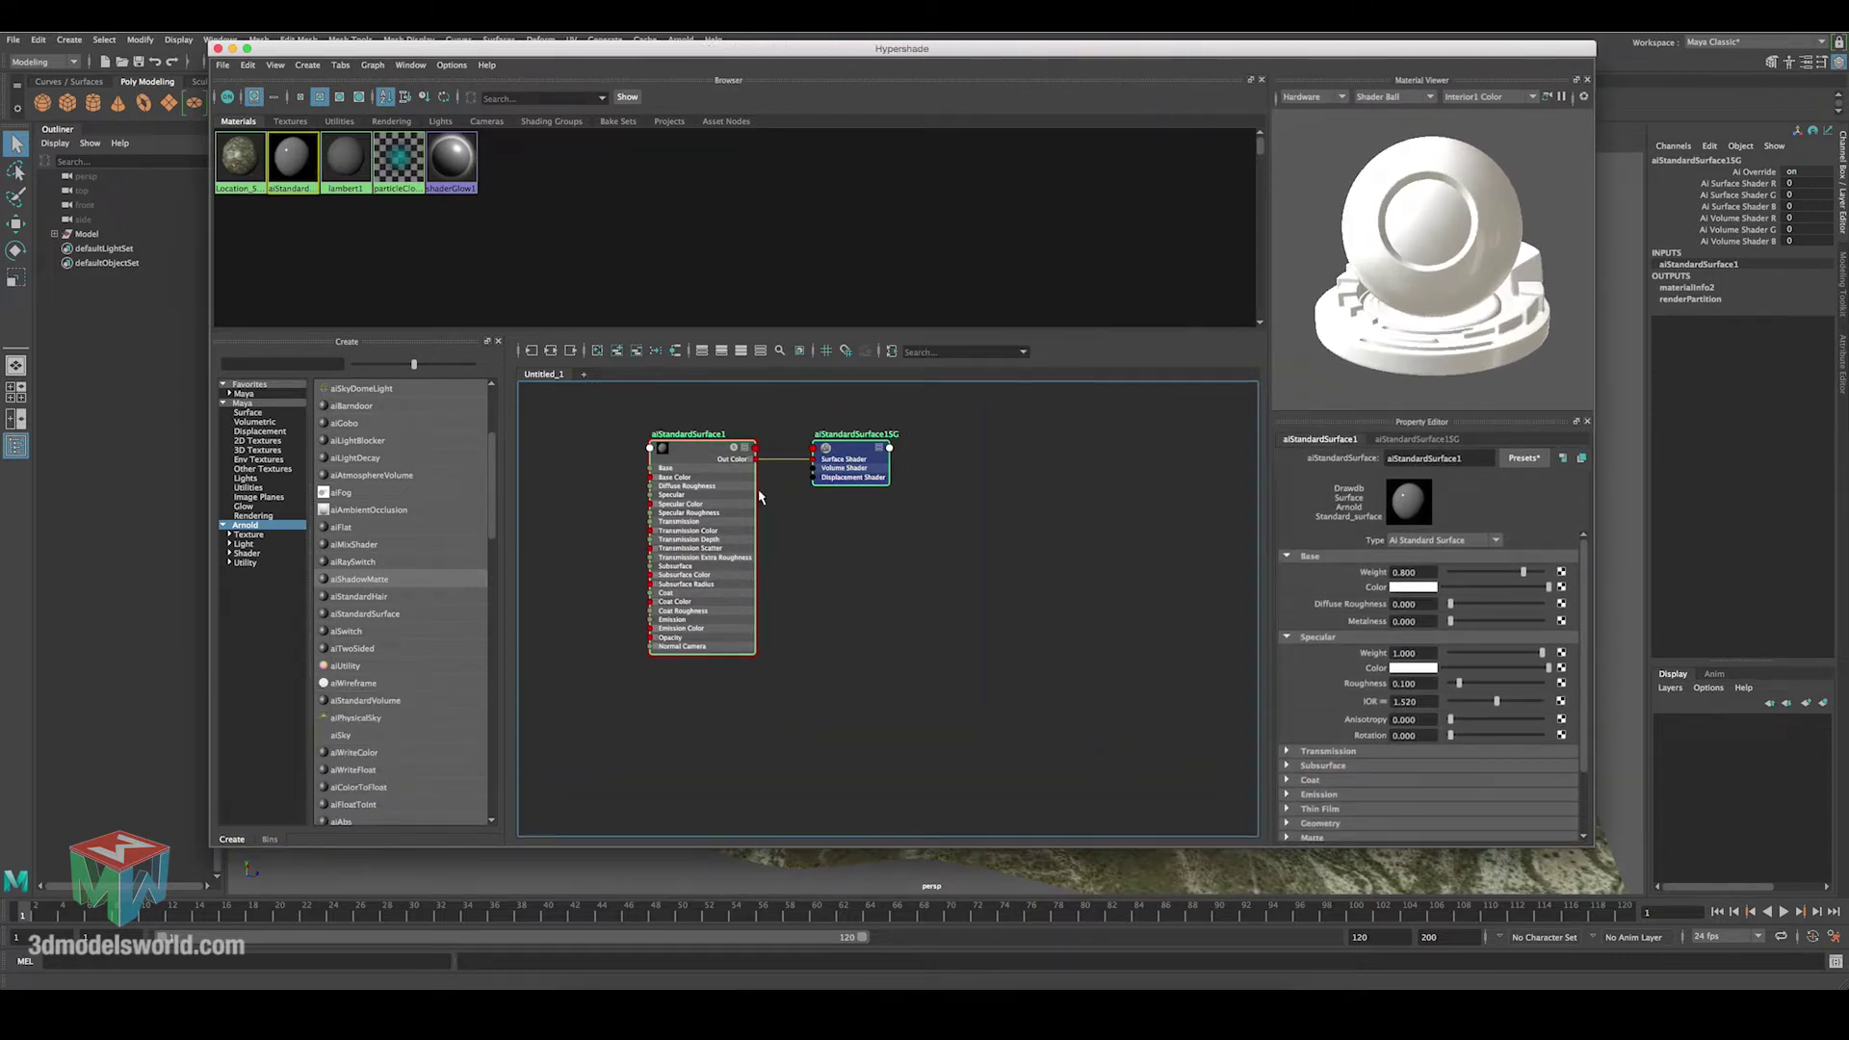
key(f)
click(688, 435)
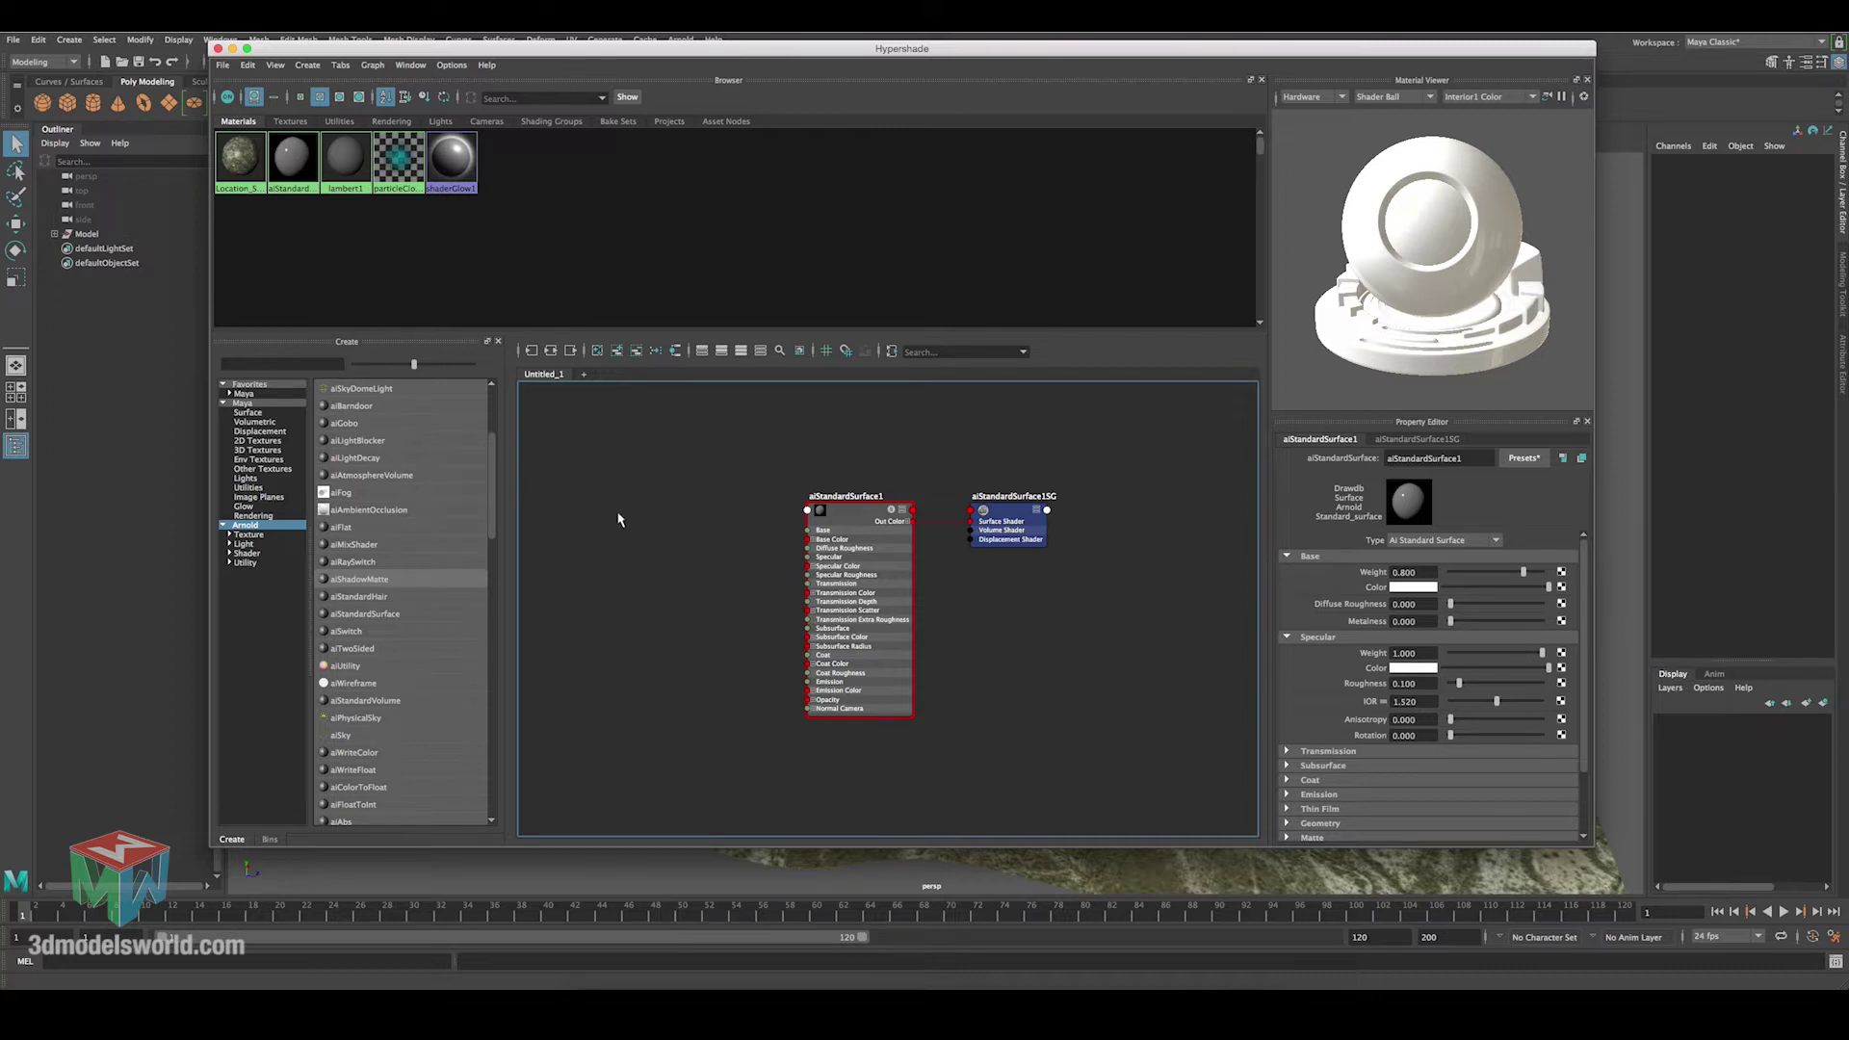
Create a Layered Texture node from the Maya node types.
click(242, 402)
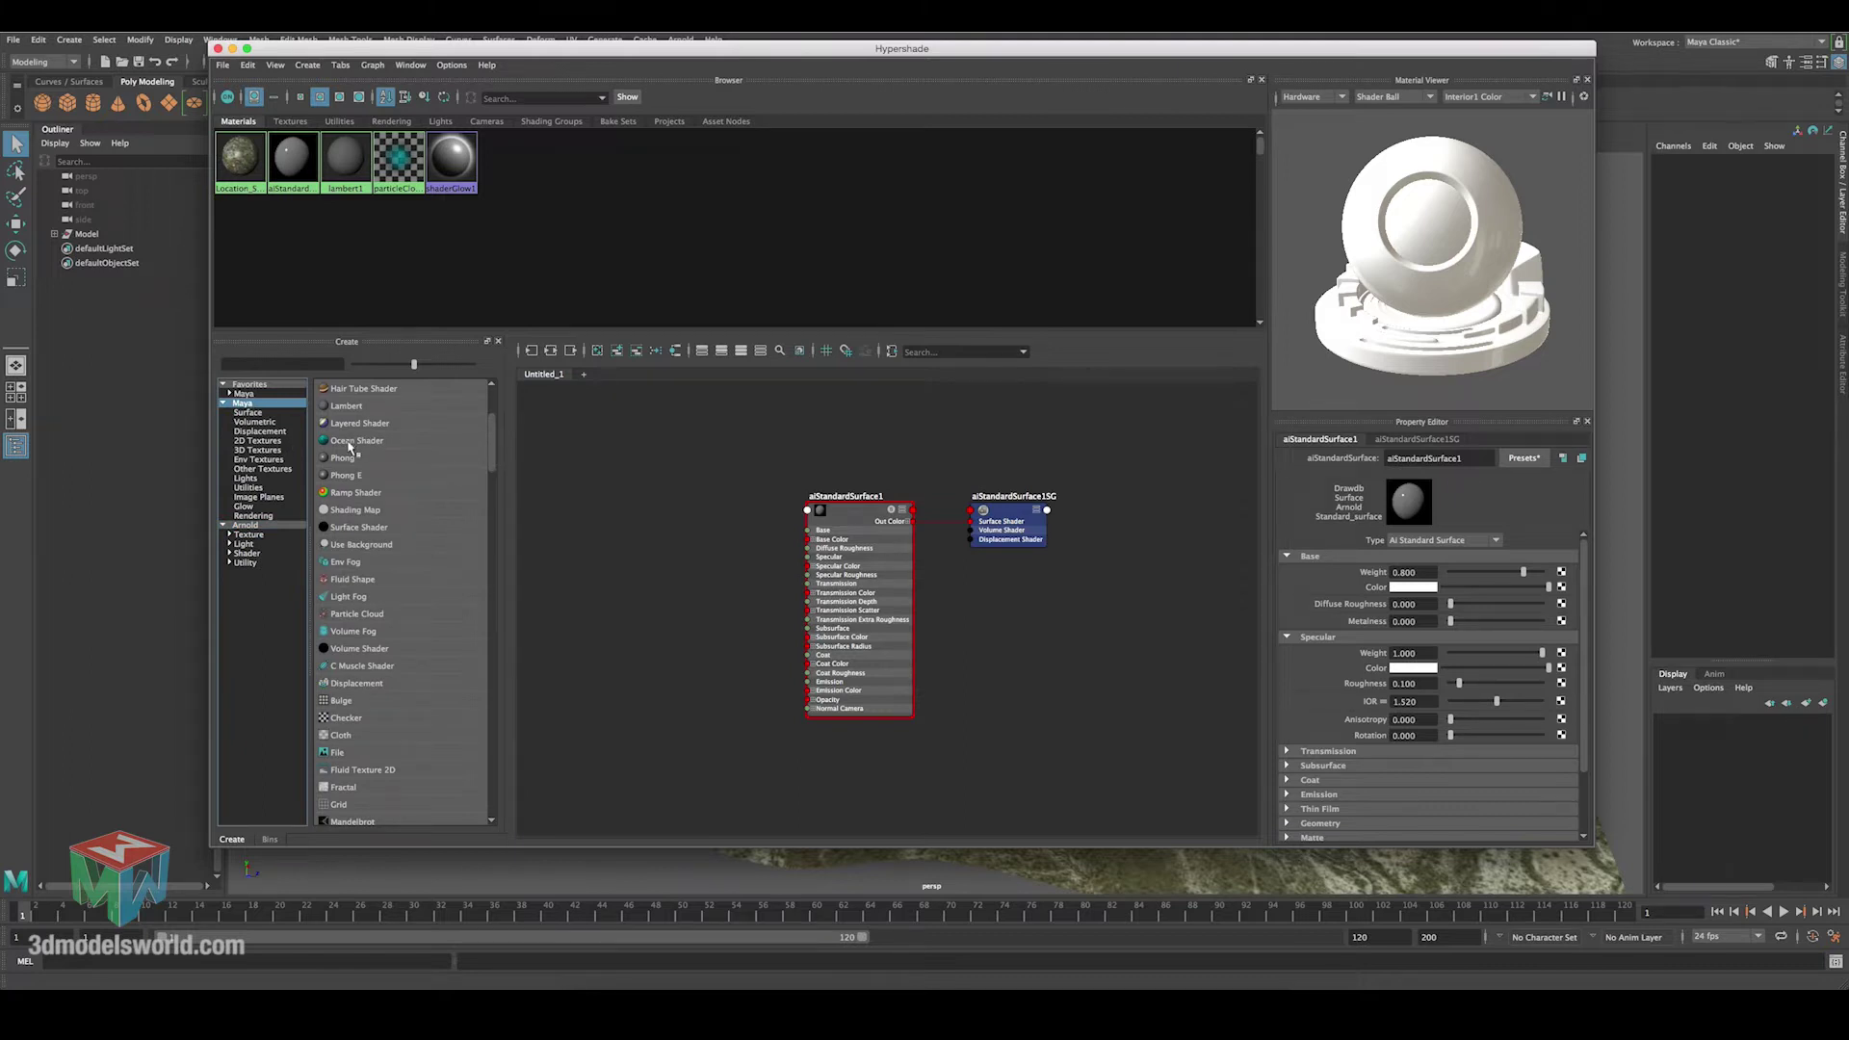
scroll(492, 472, down, 2)
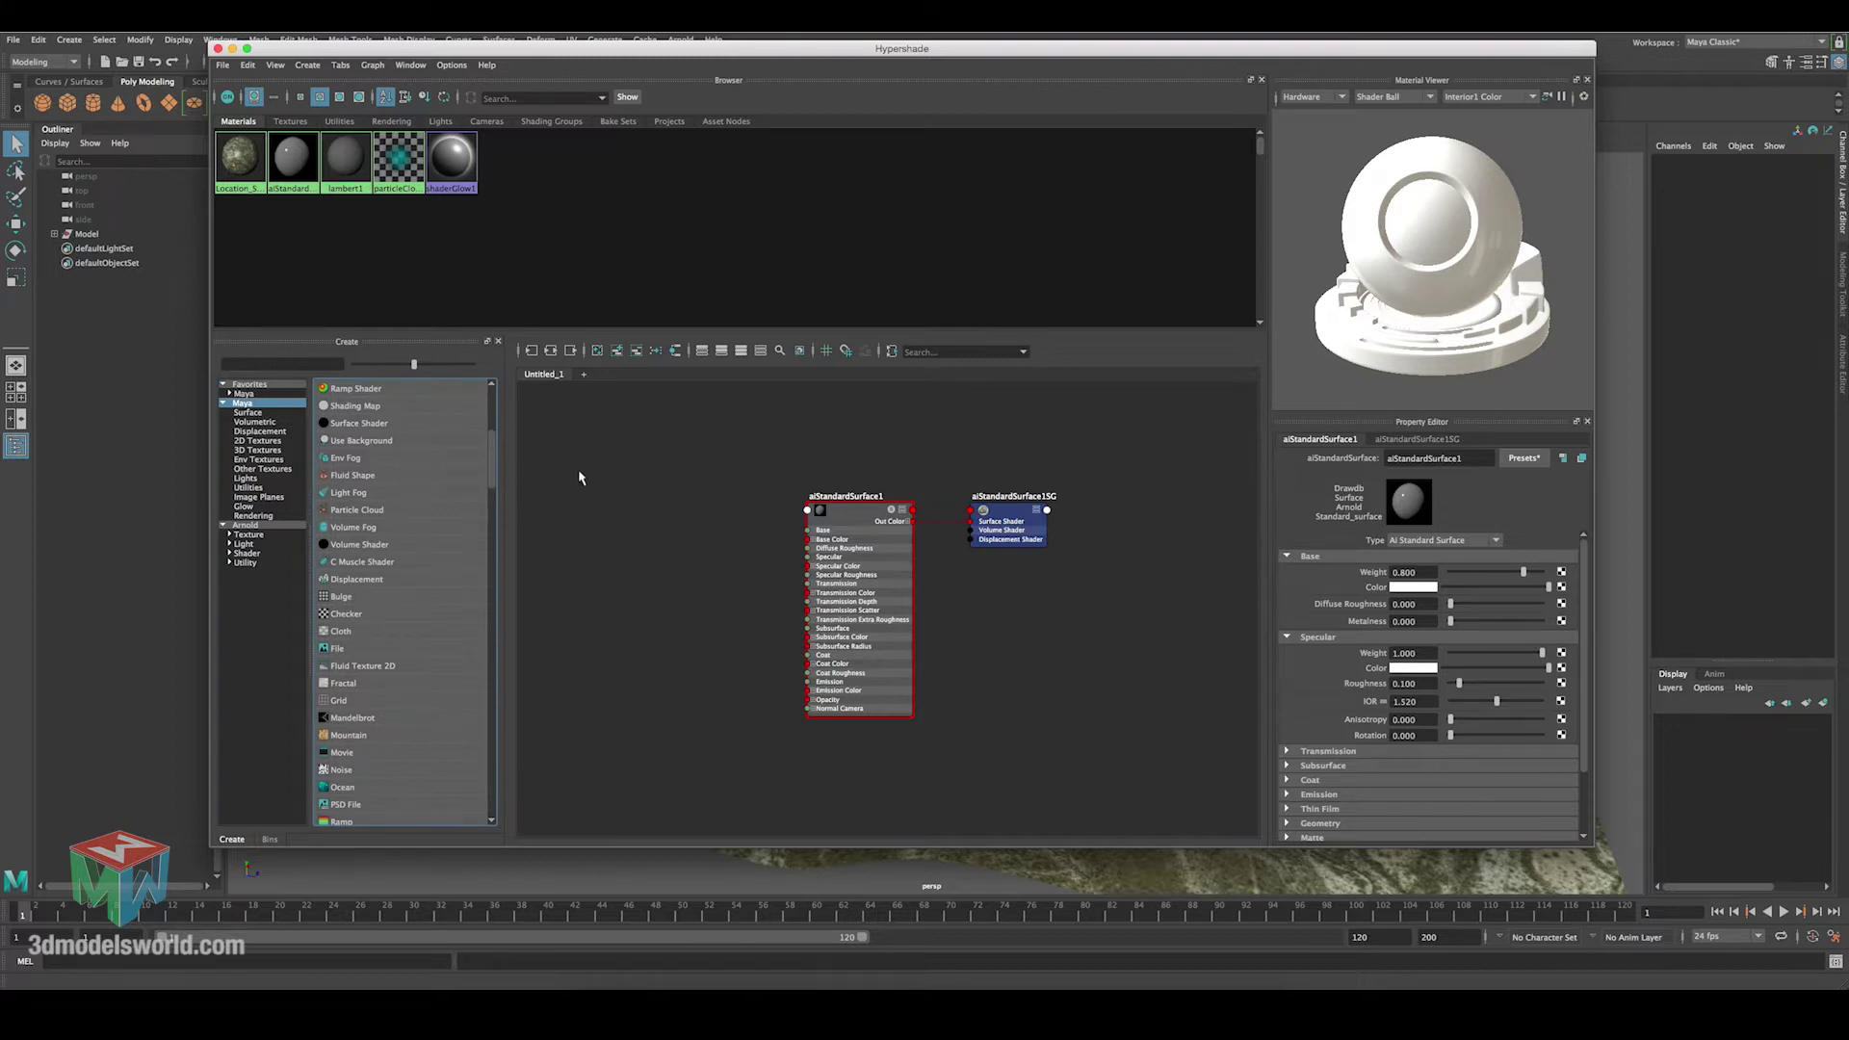
drag(492, 470, 494, 483)
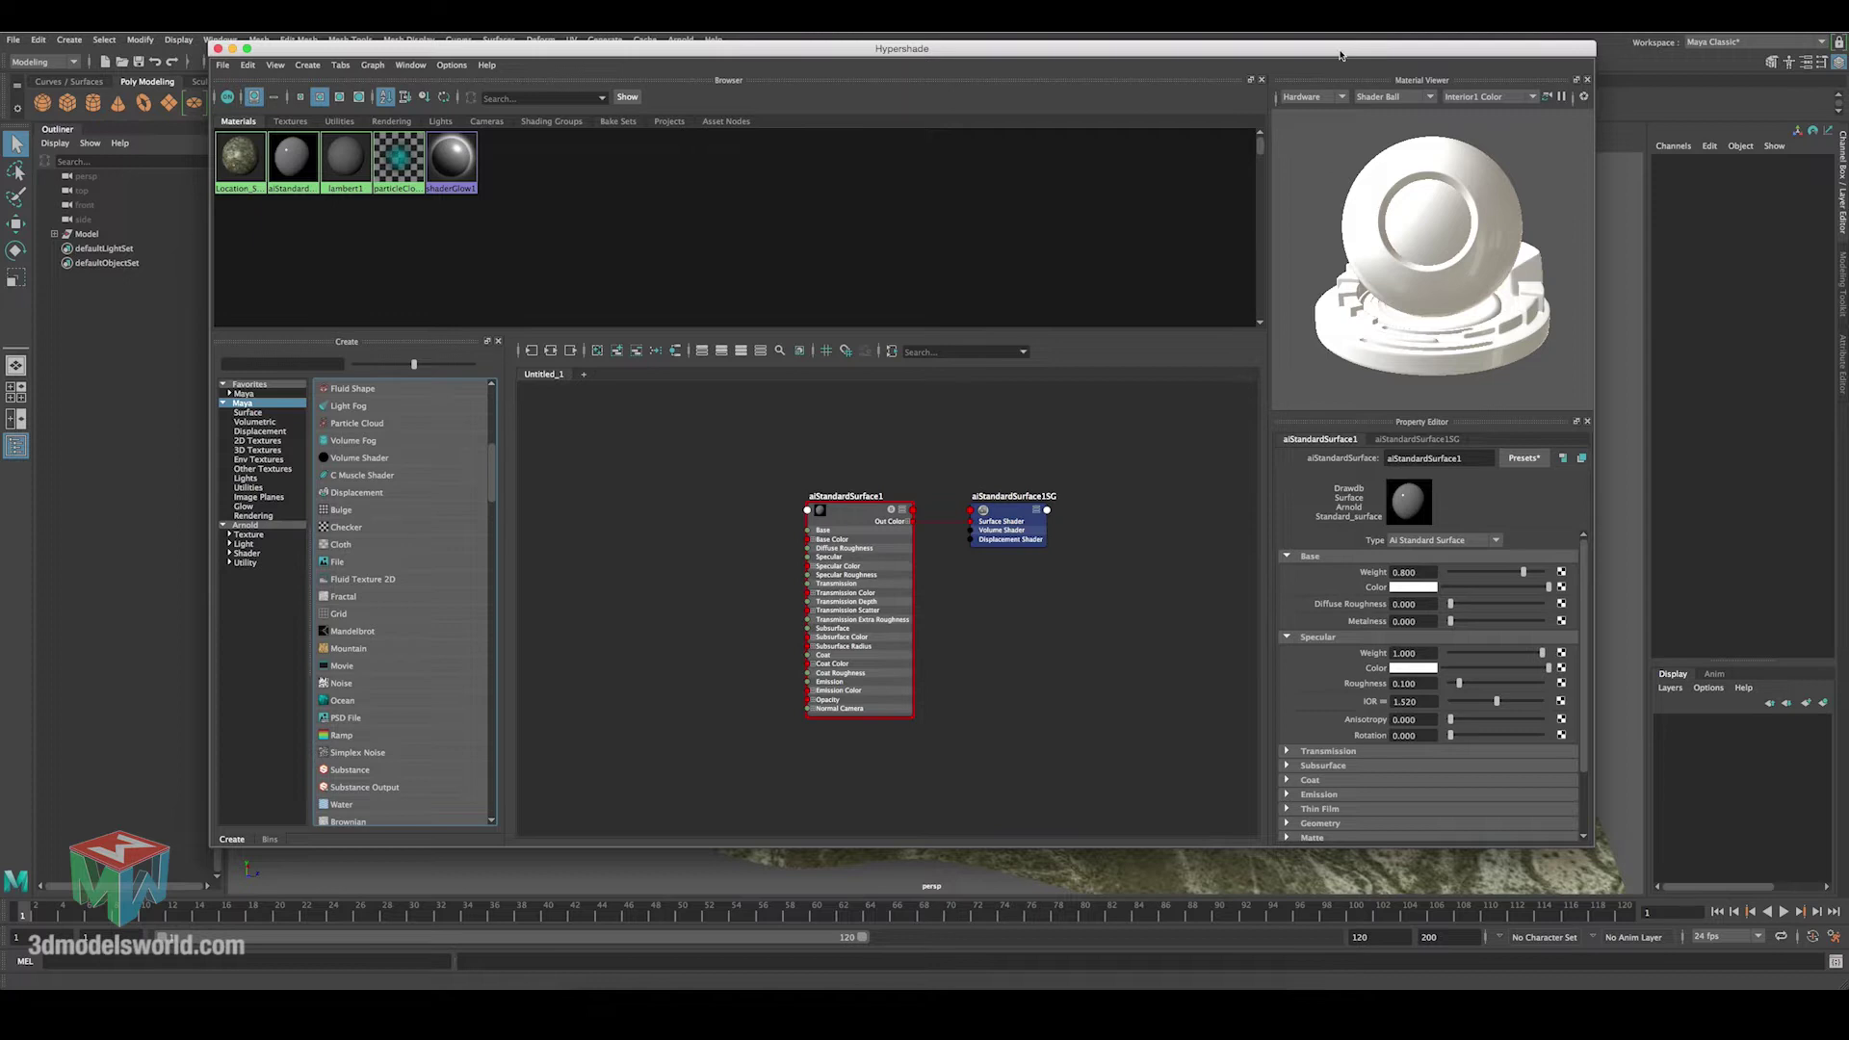
drag(1339, 55, 644, 59)
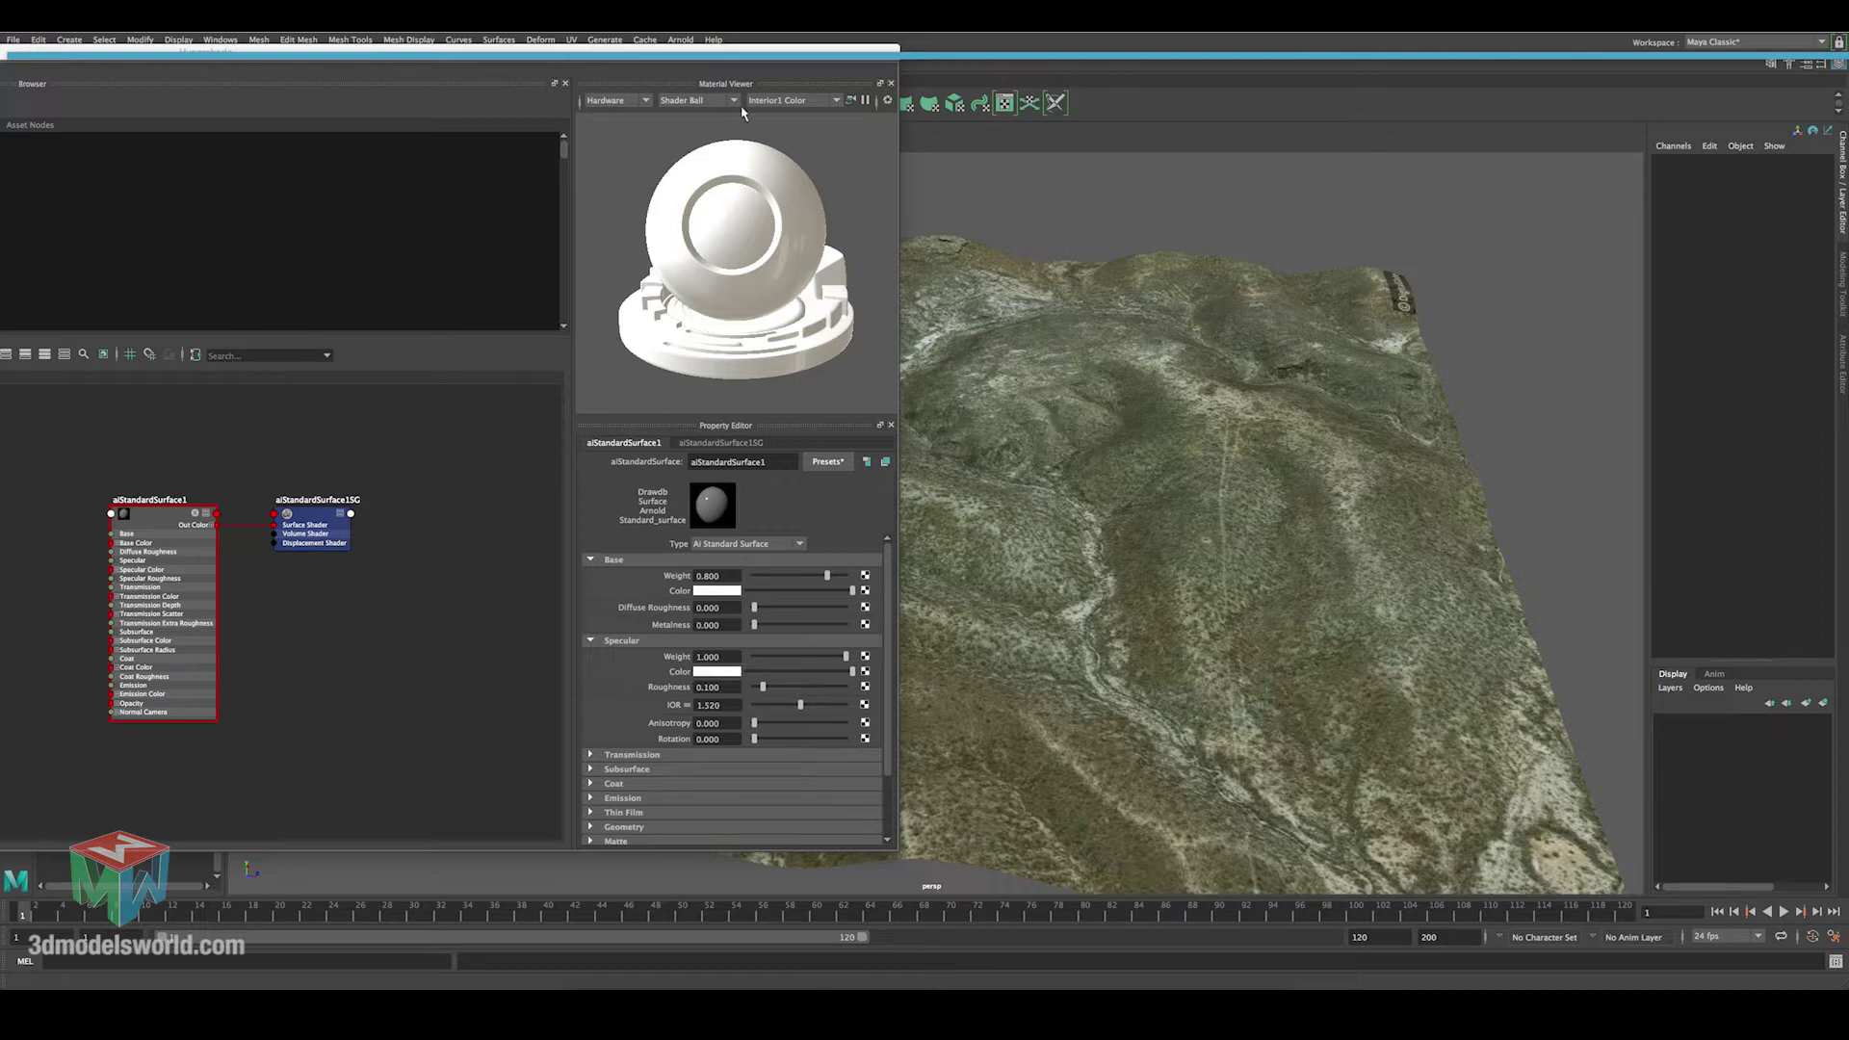
drag(700, 55, 1060, 134)
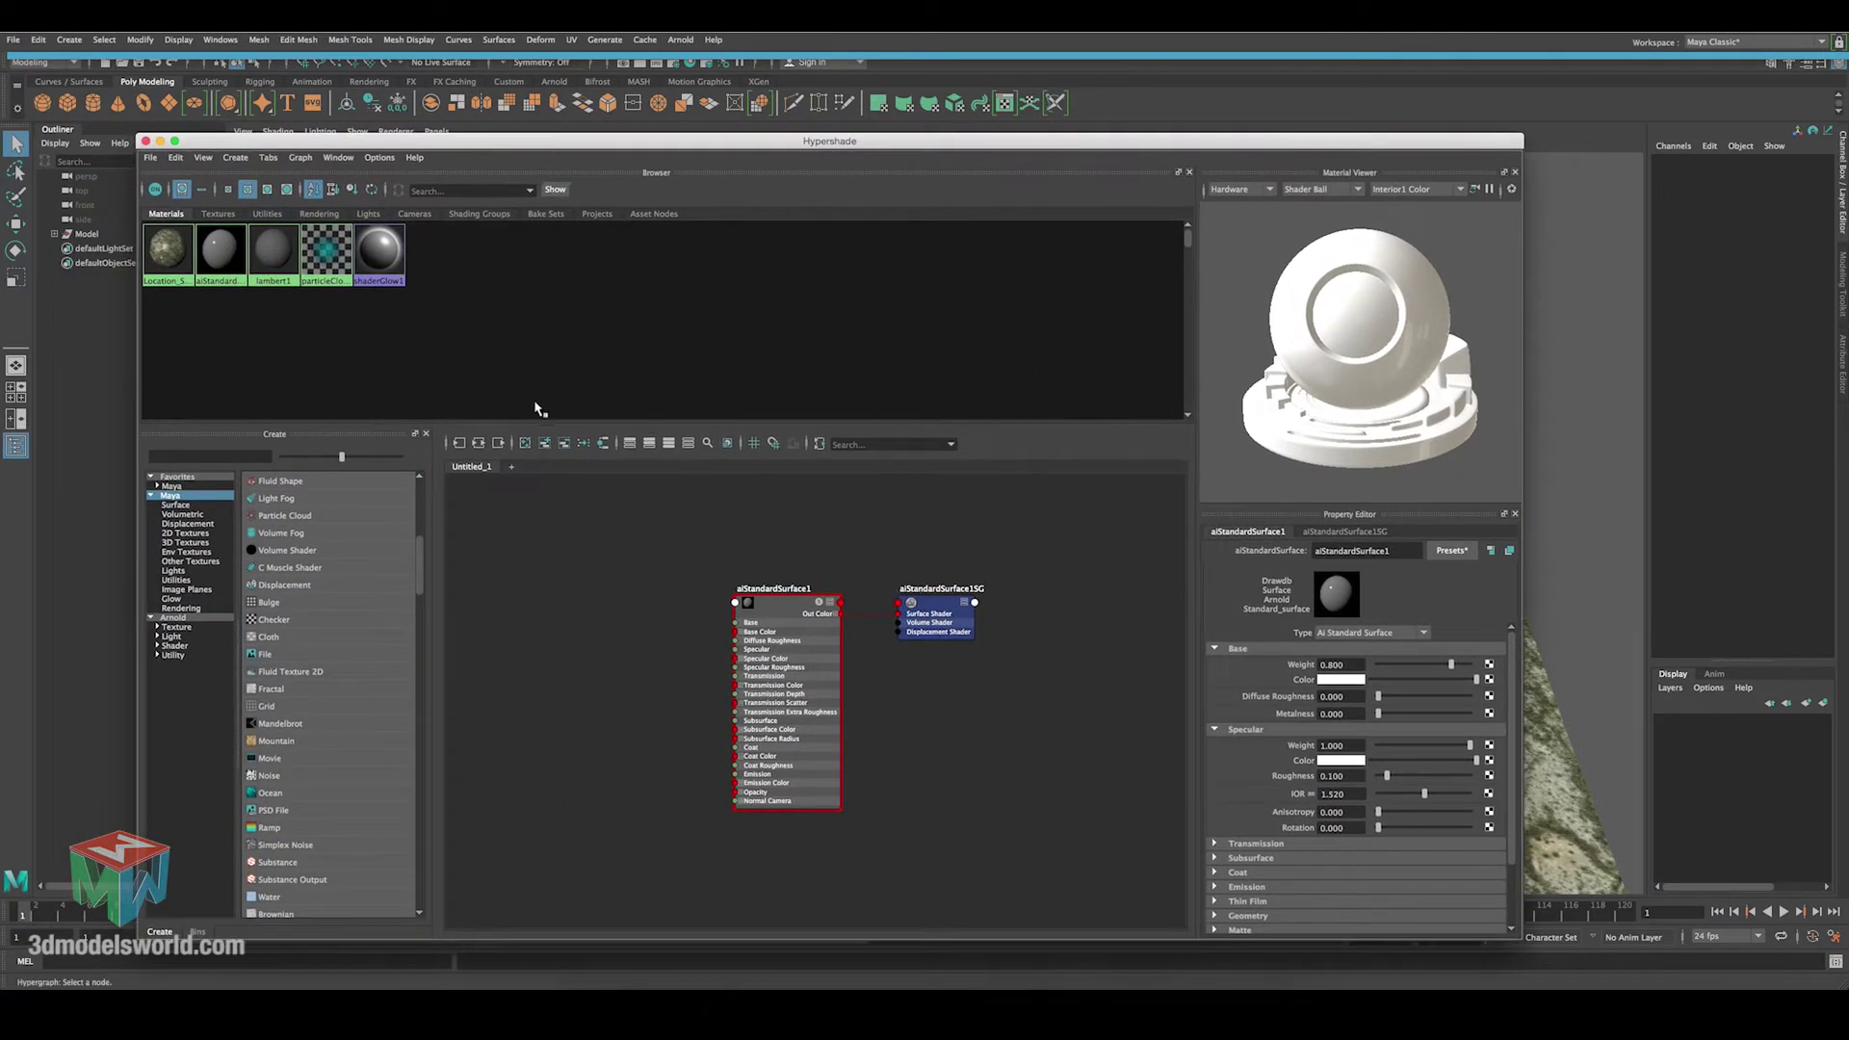
drag(421, 576, 427, 639)
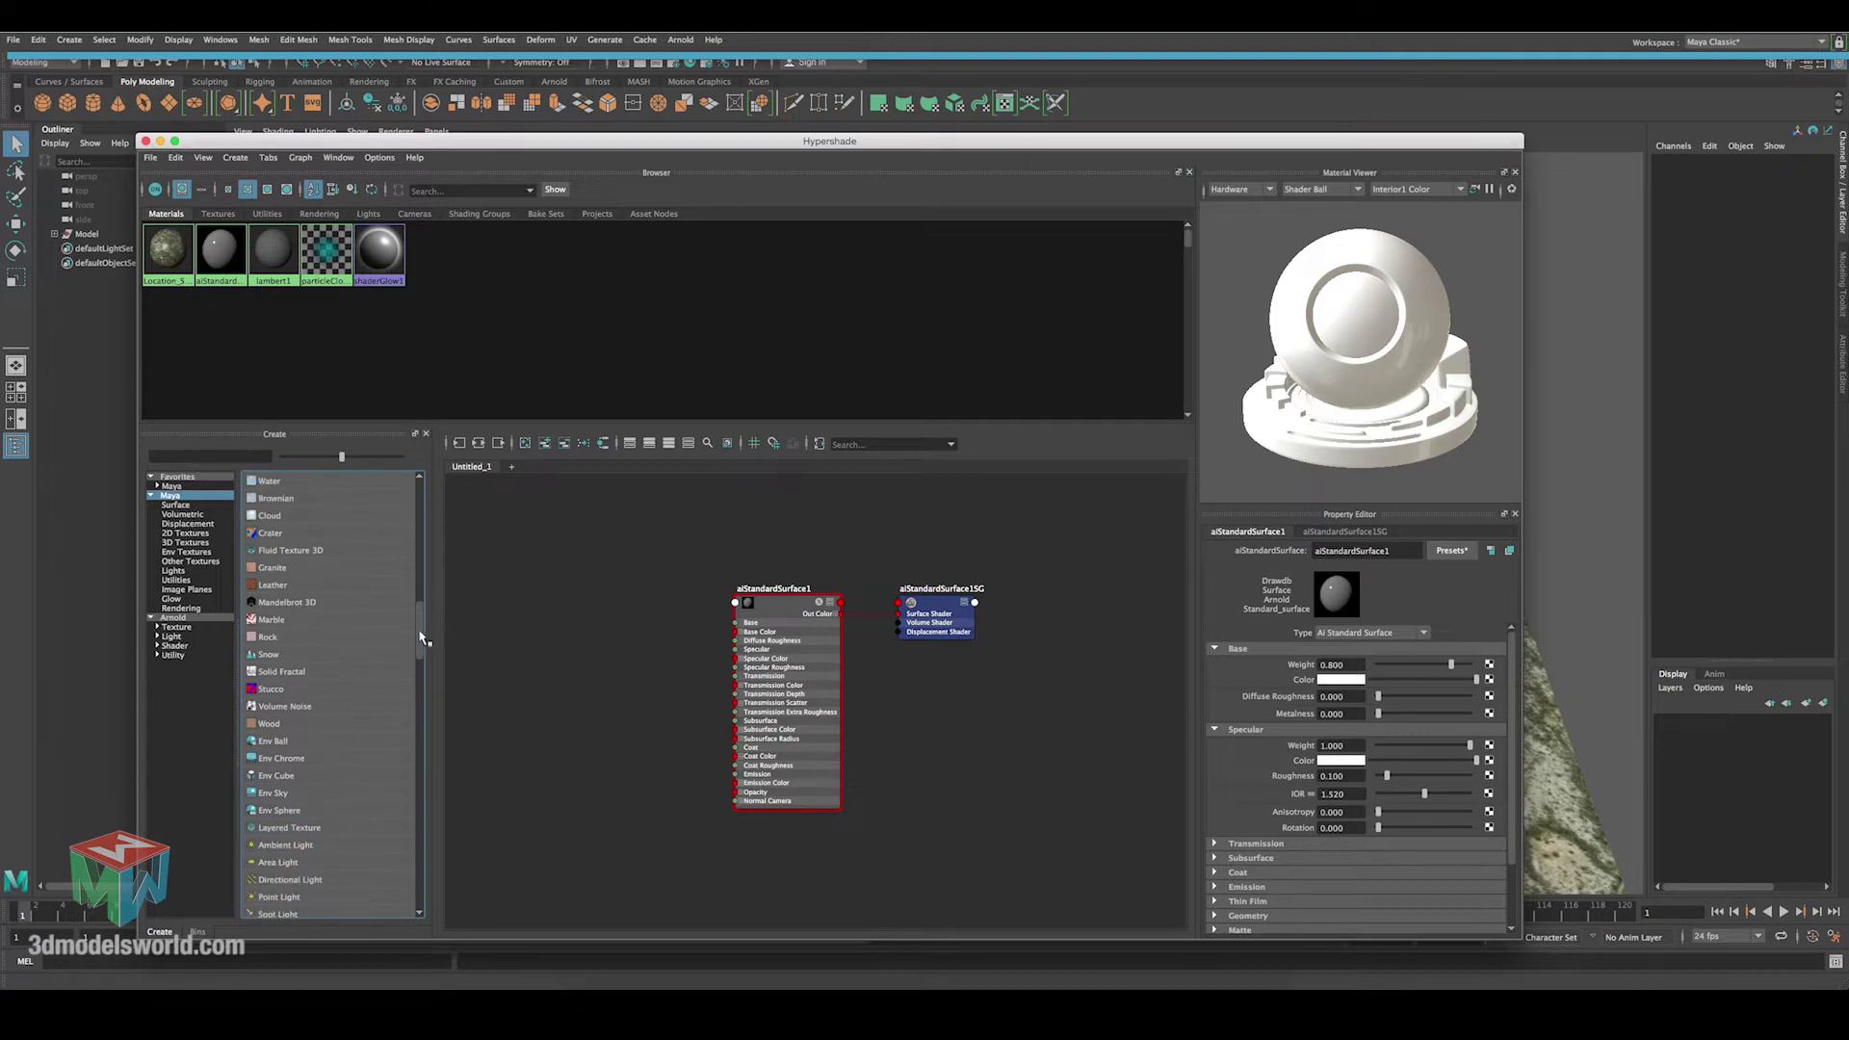
click(299, 828)
Place the layeredTexture1 node to the left of the aiStandardSurface1 material in the graph.
drag(579, 699, 605, 634)
click(622, 576)
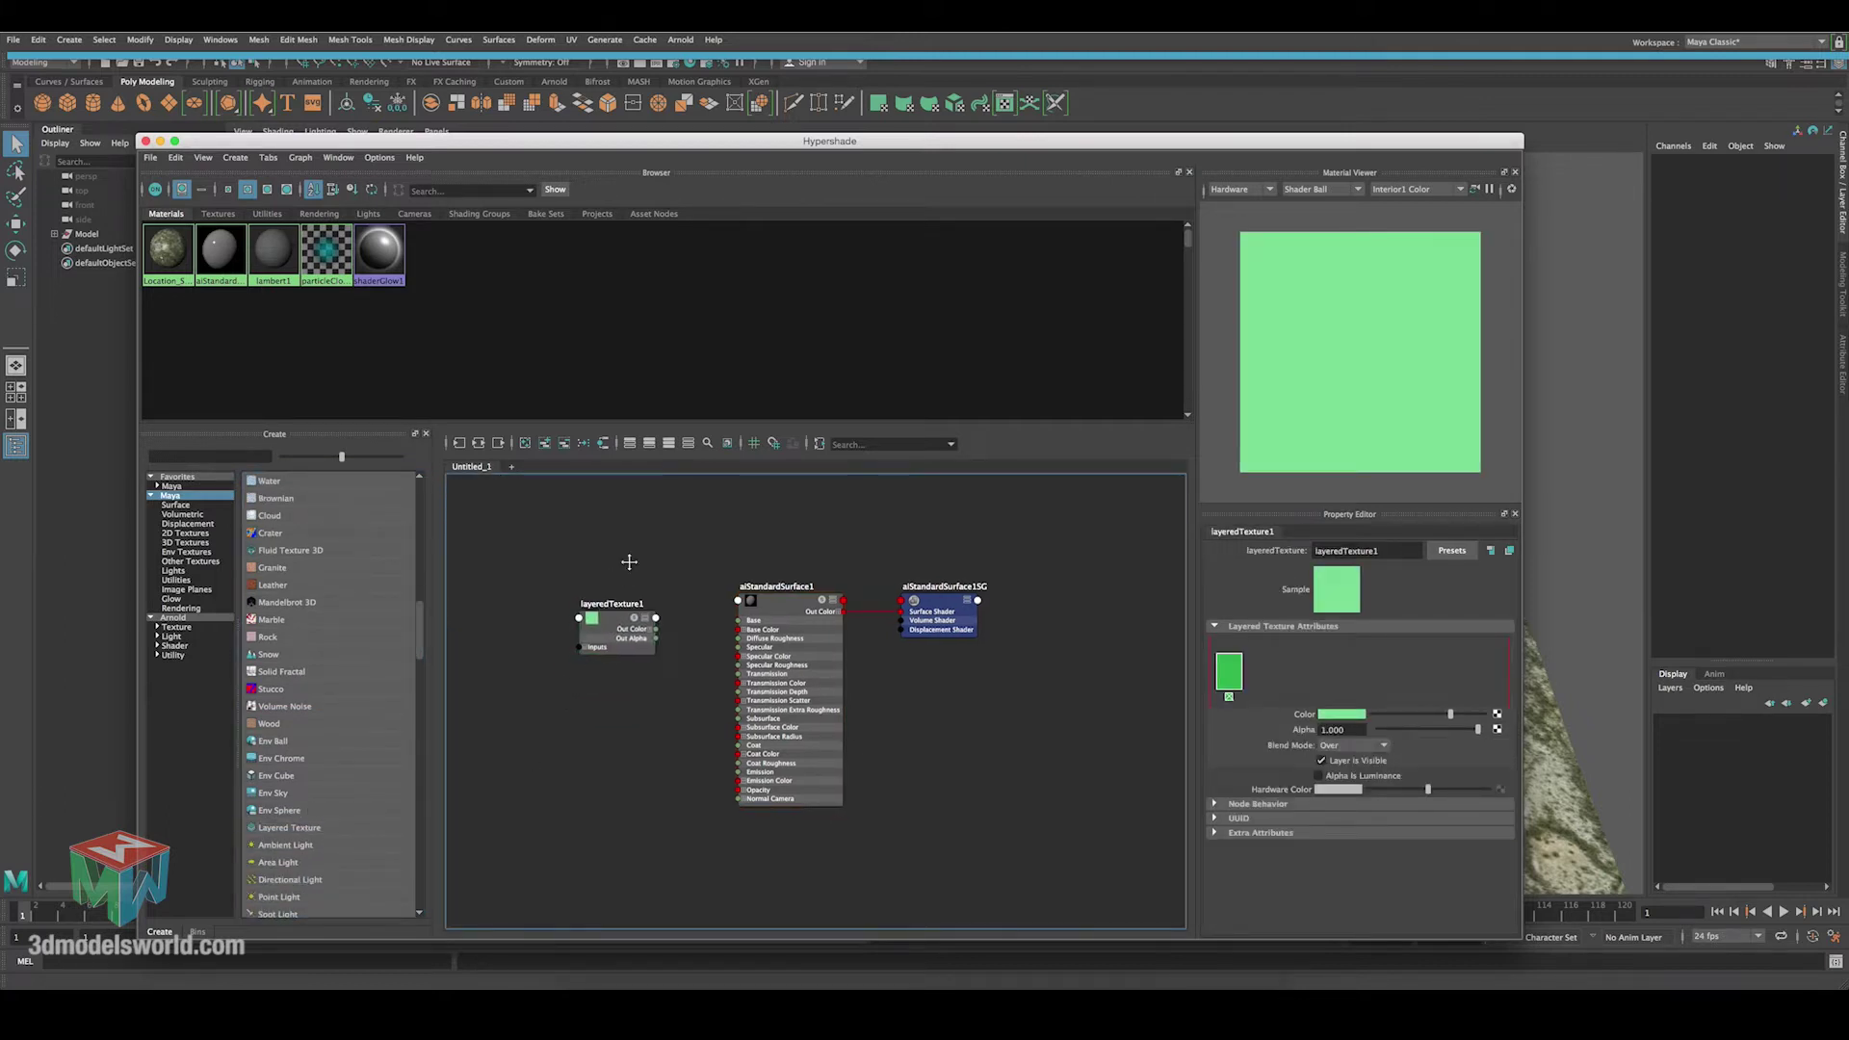
alt+right_drag(627, 561, 718, 648)
drag(674, 636, 671, 649)
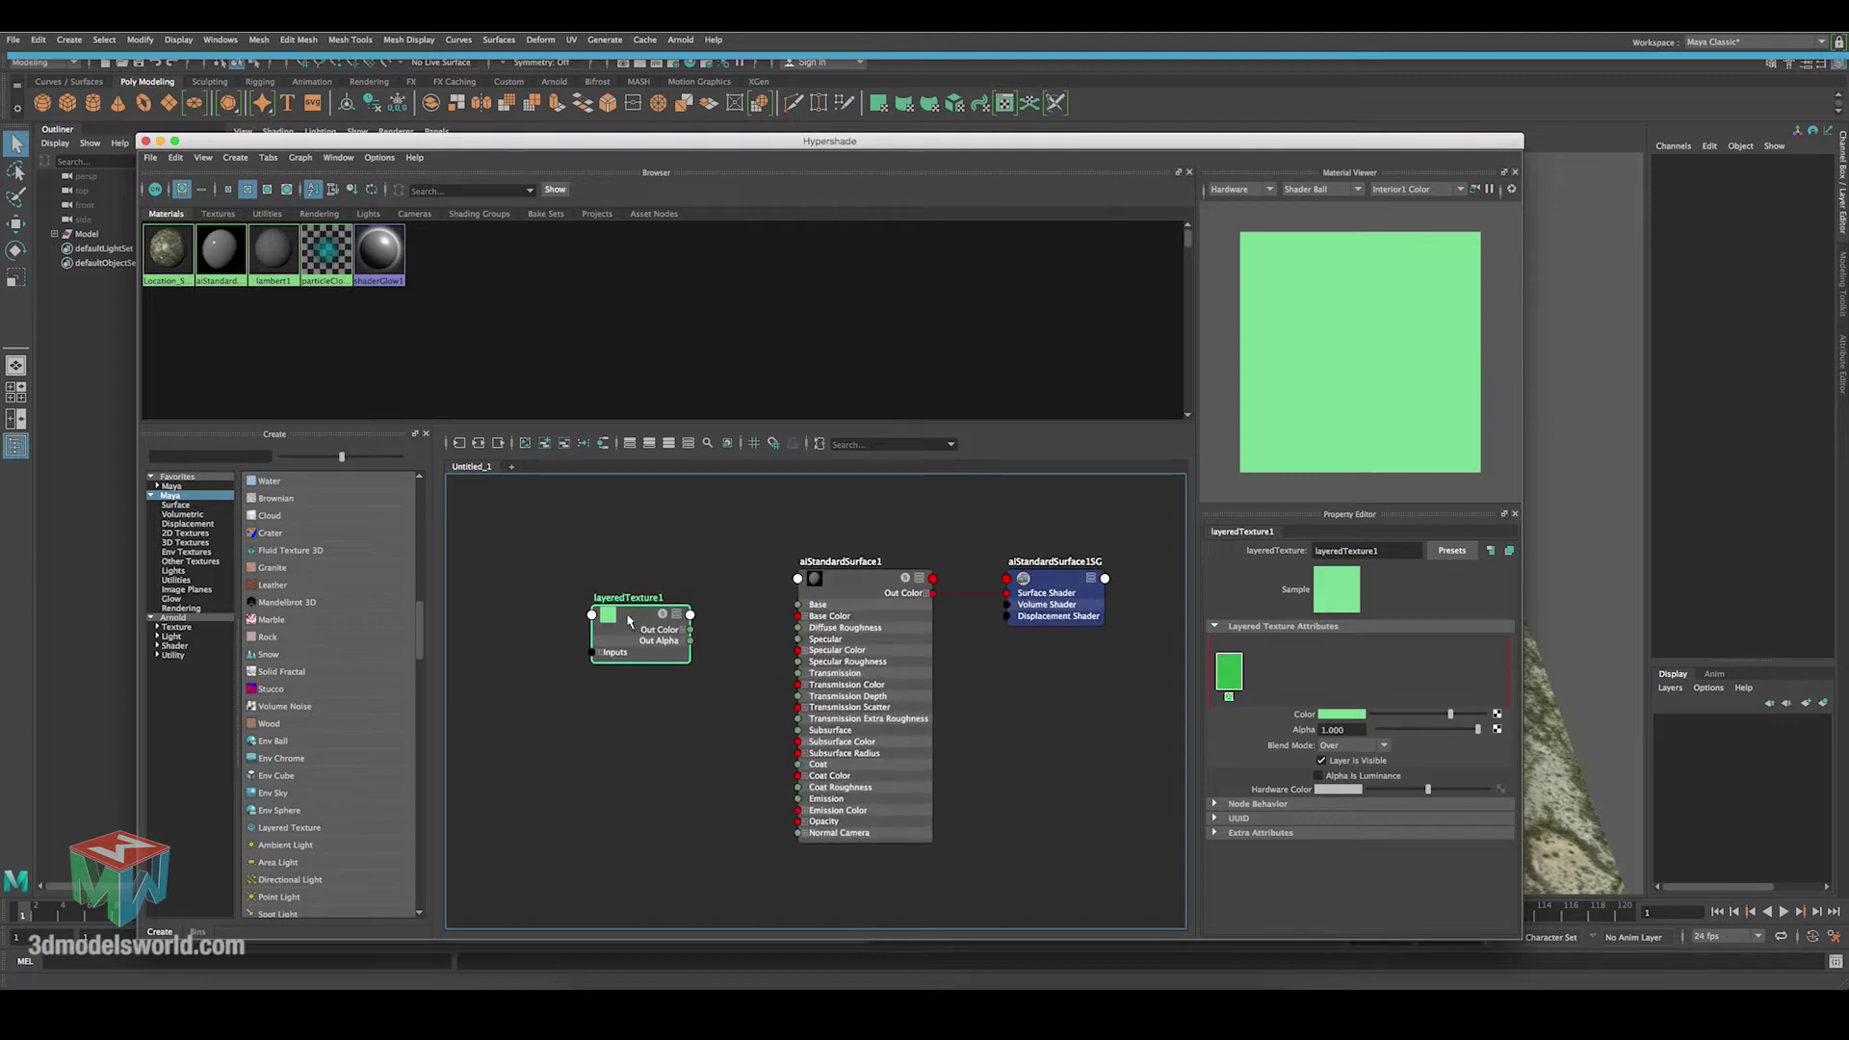
Map a File texture to the first layer's color in layeredTexture1 and load ground-texture-grass-green.jpg into it.
click(1233, 671)
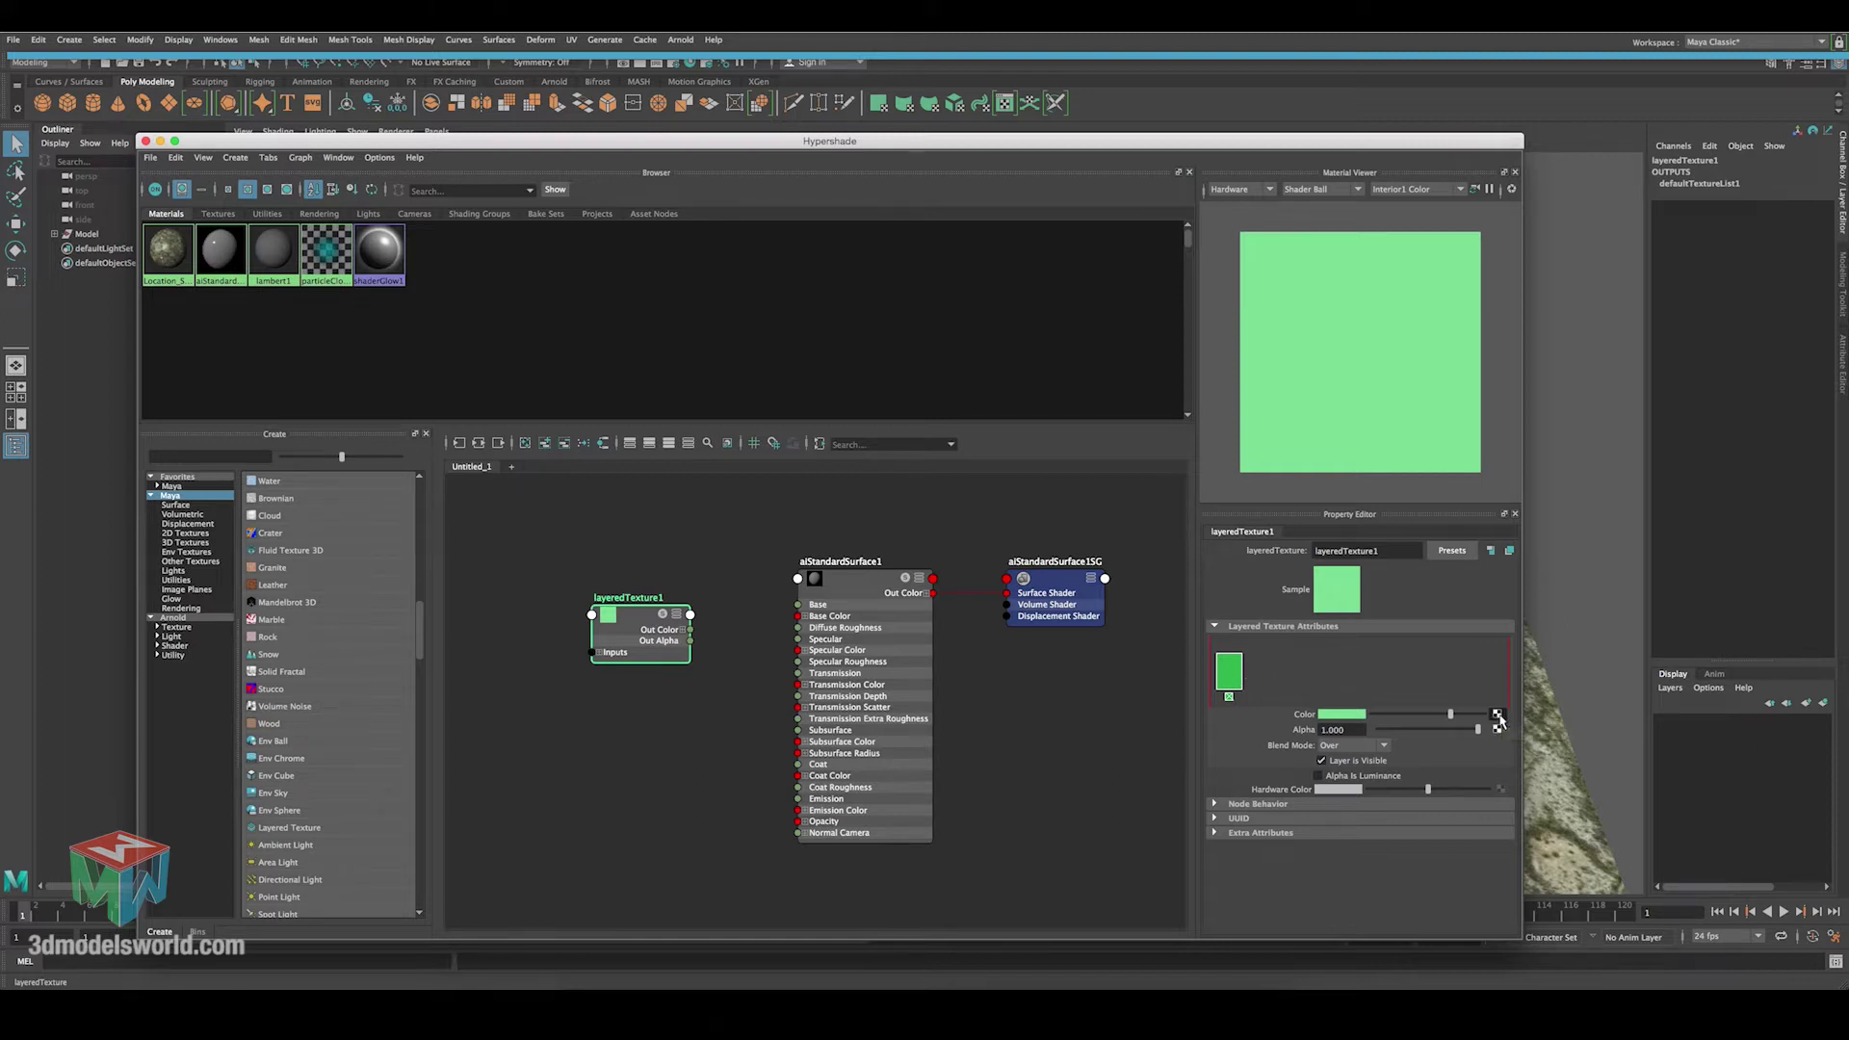
click(1497, 714)
click(766, 463)
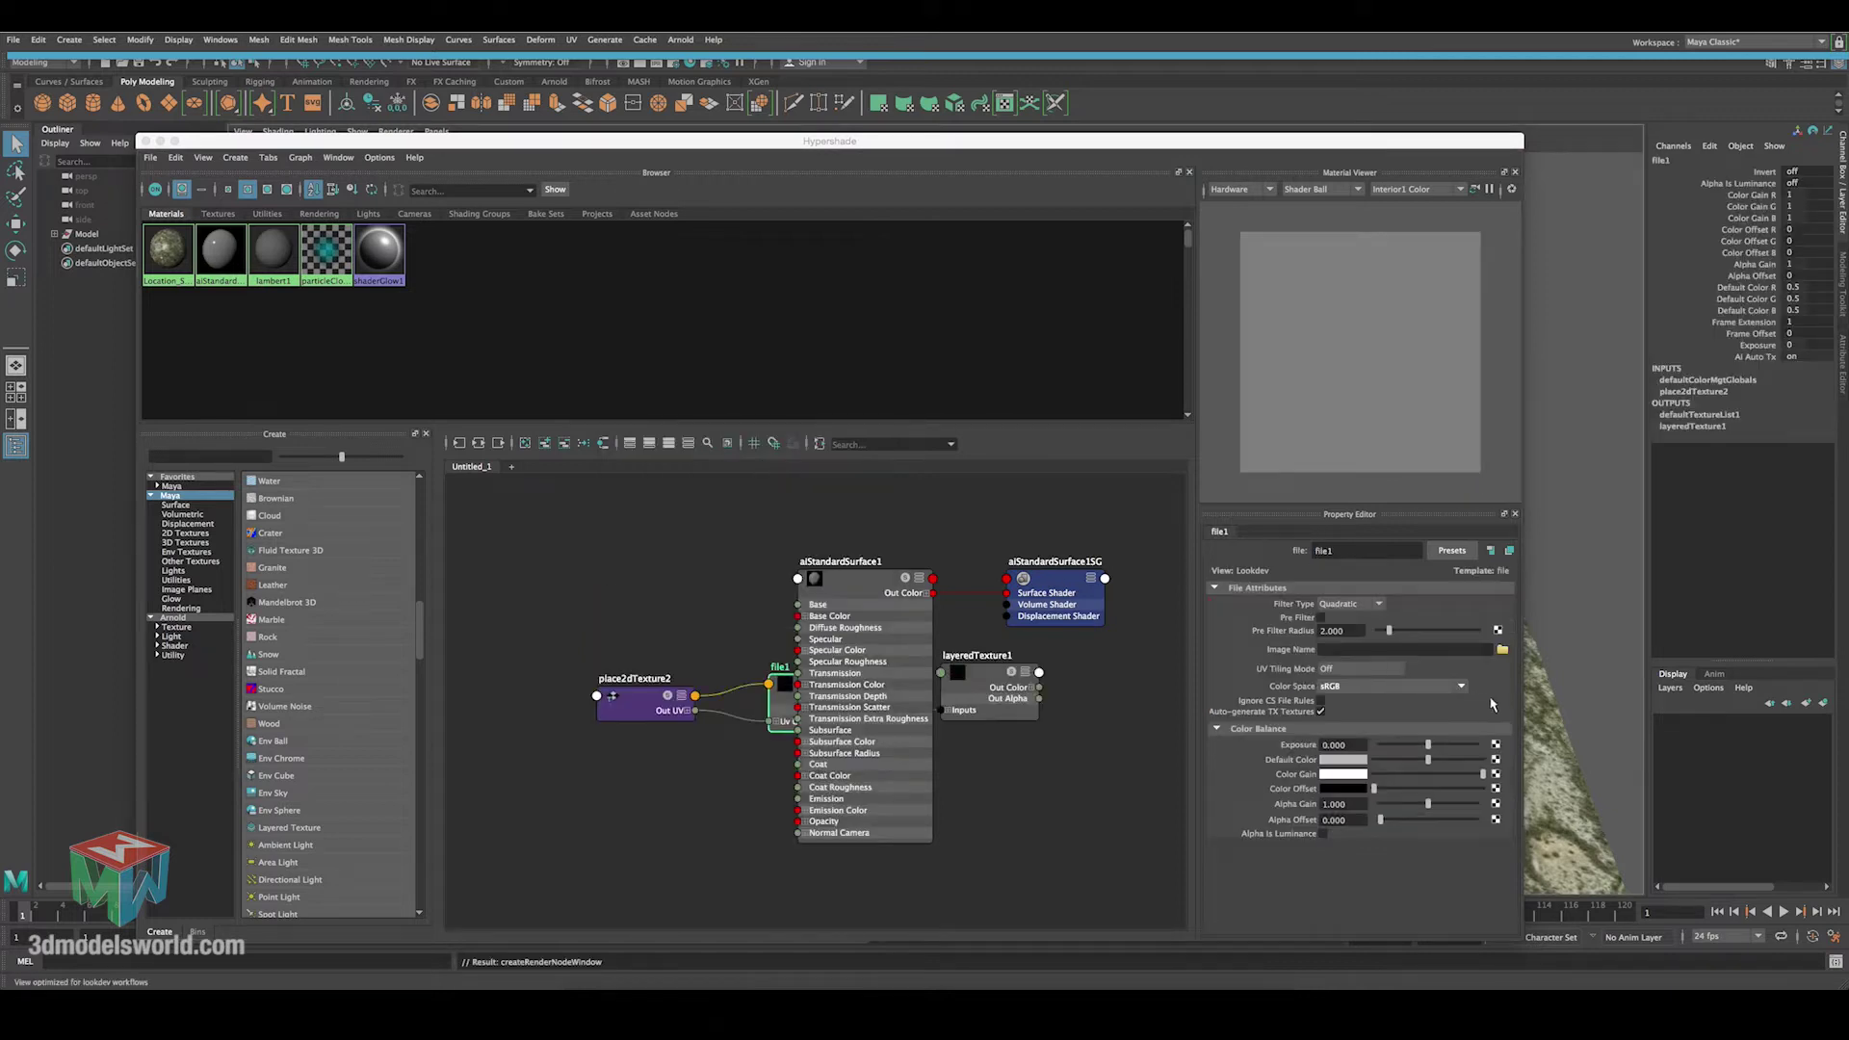
click(1502, 650)
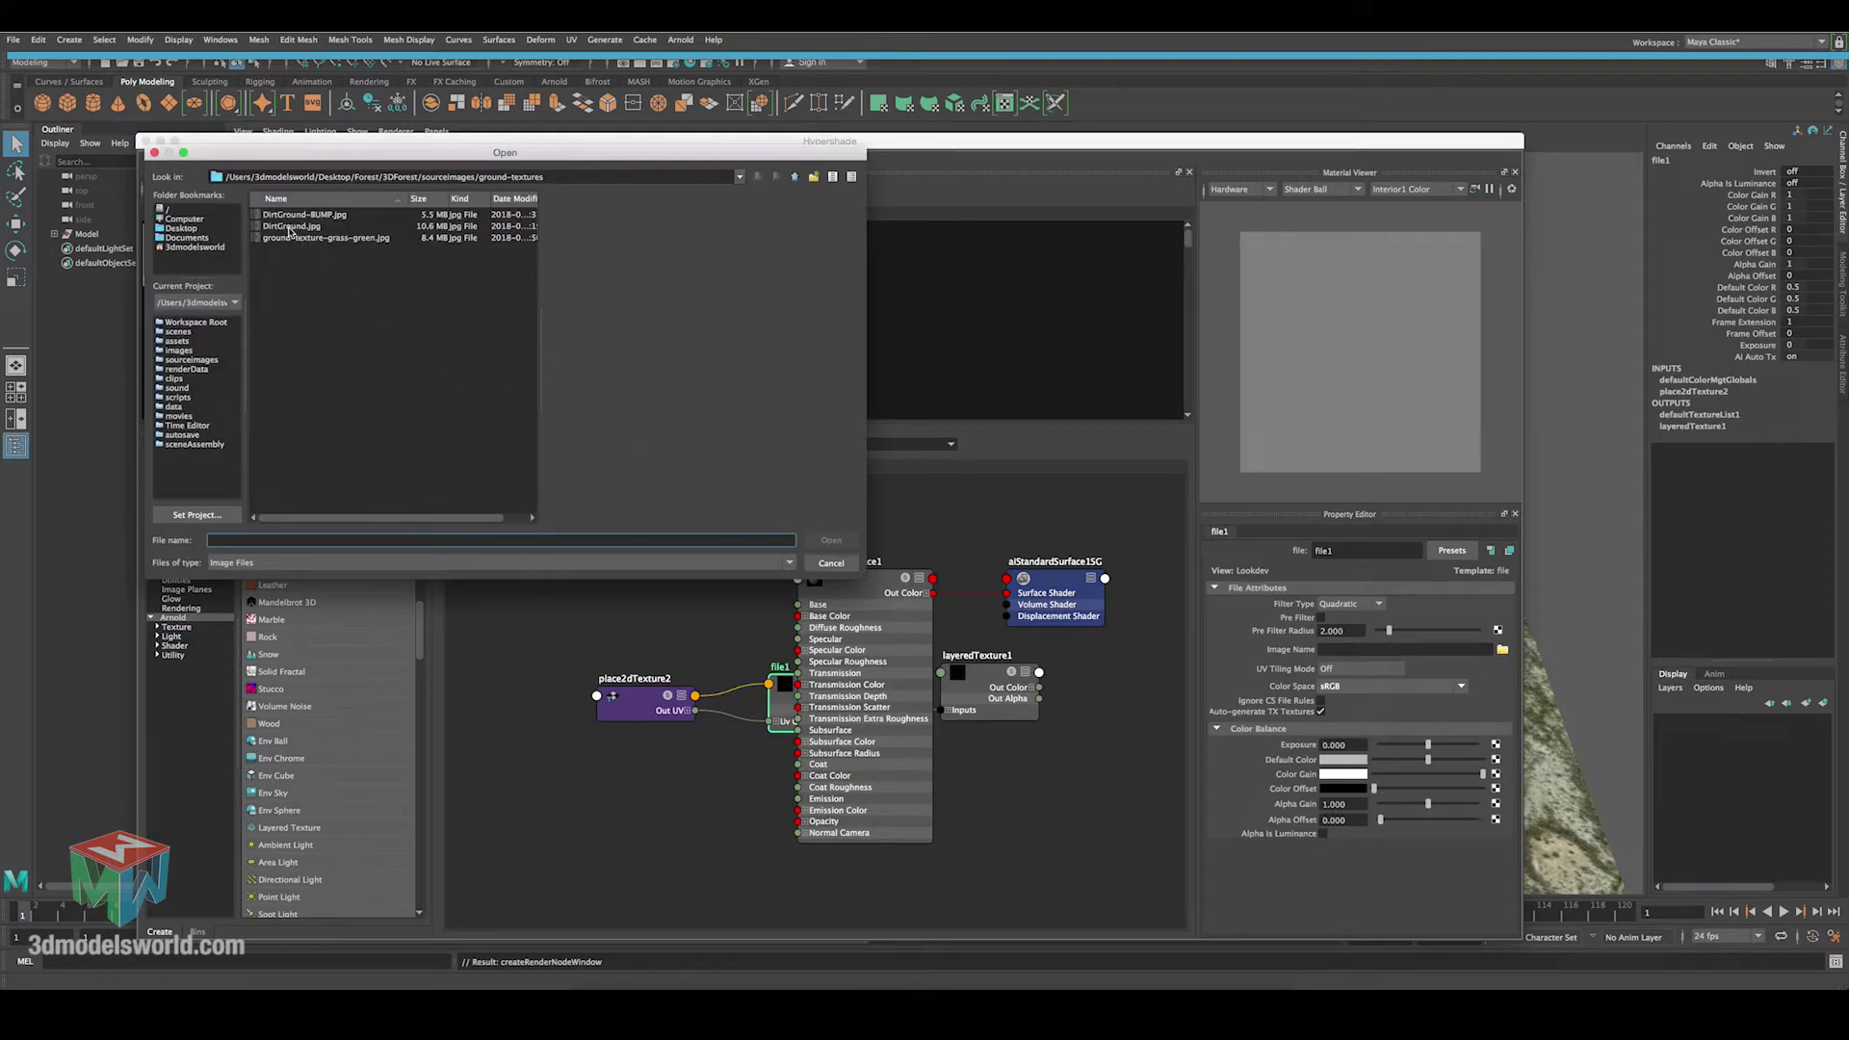
click(298, 238)
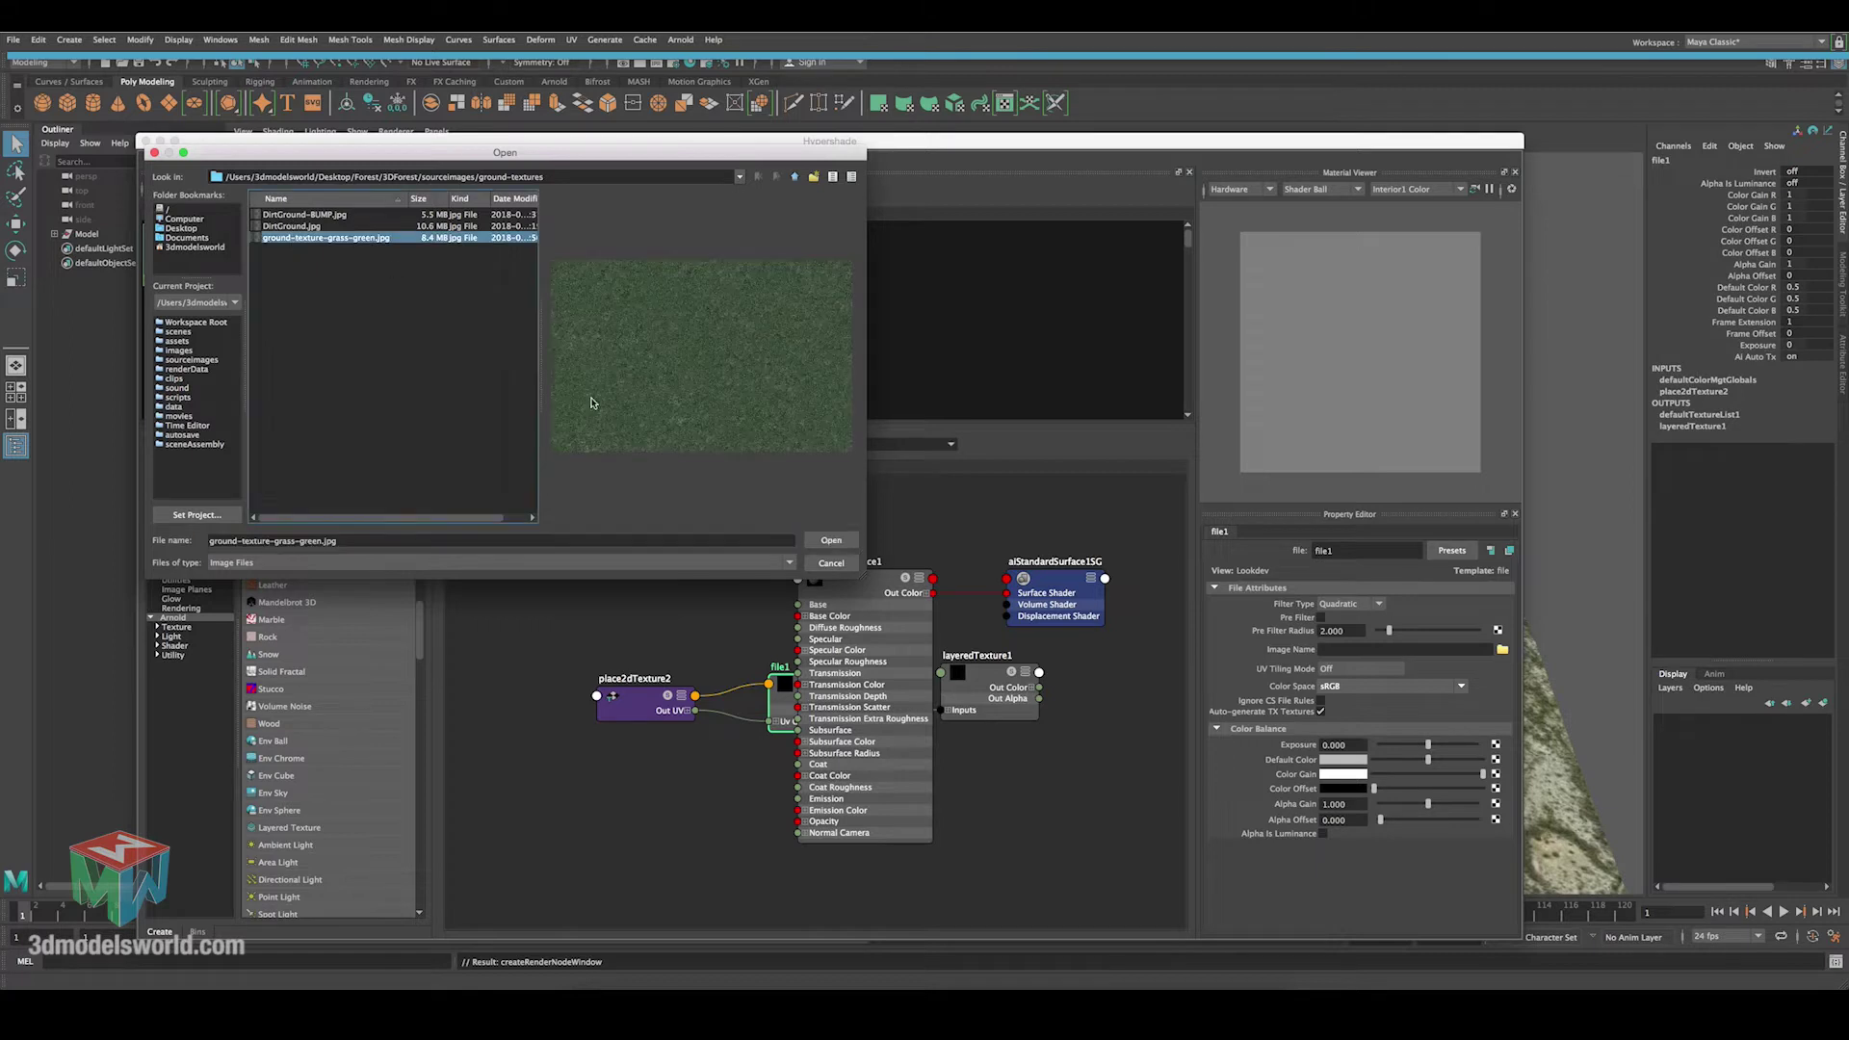
click(830, 540)
Spread out the graph so the file nodes, layeredTexture1 and the aiStandardSurface1 material with its shading group no longer overlap.
click(1081, 804)
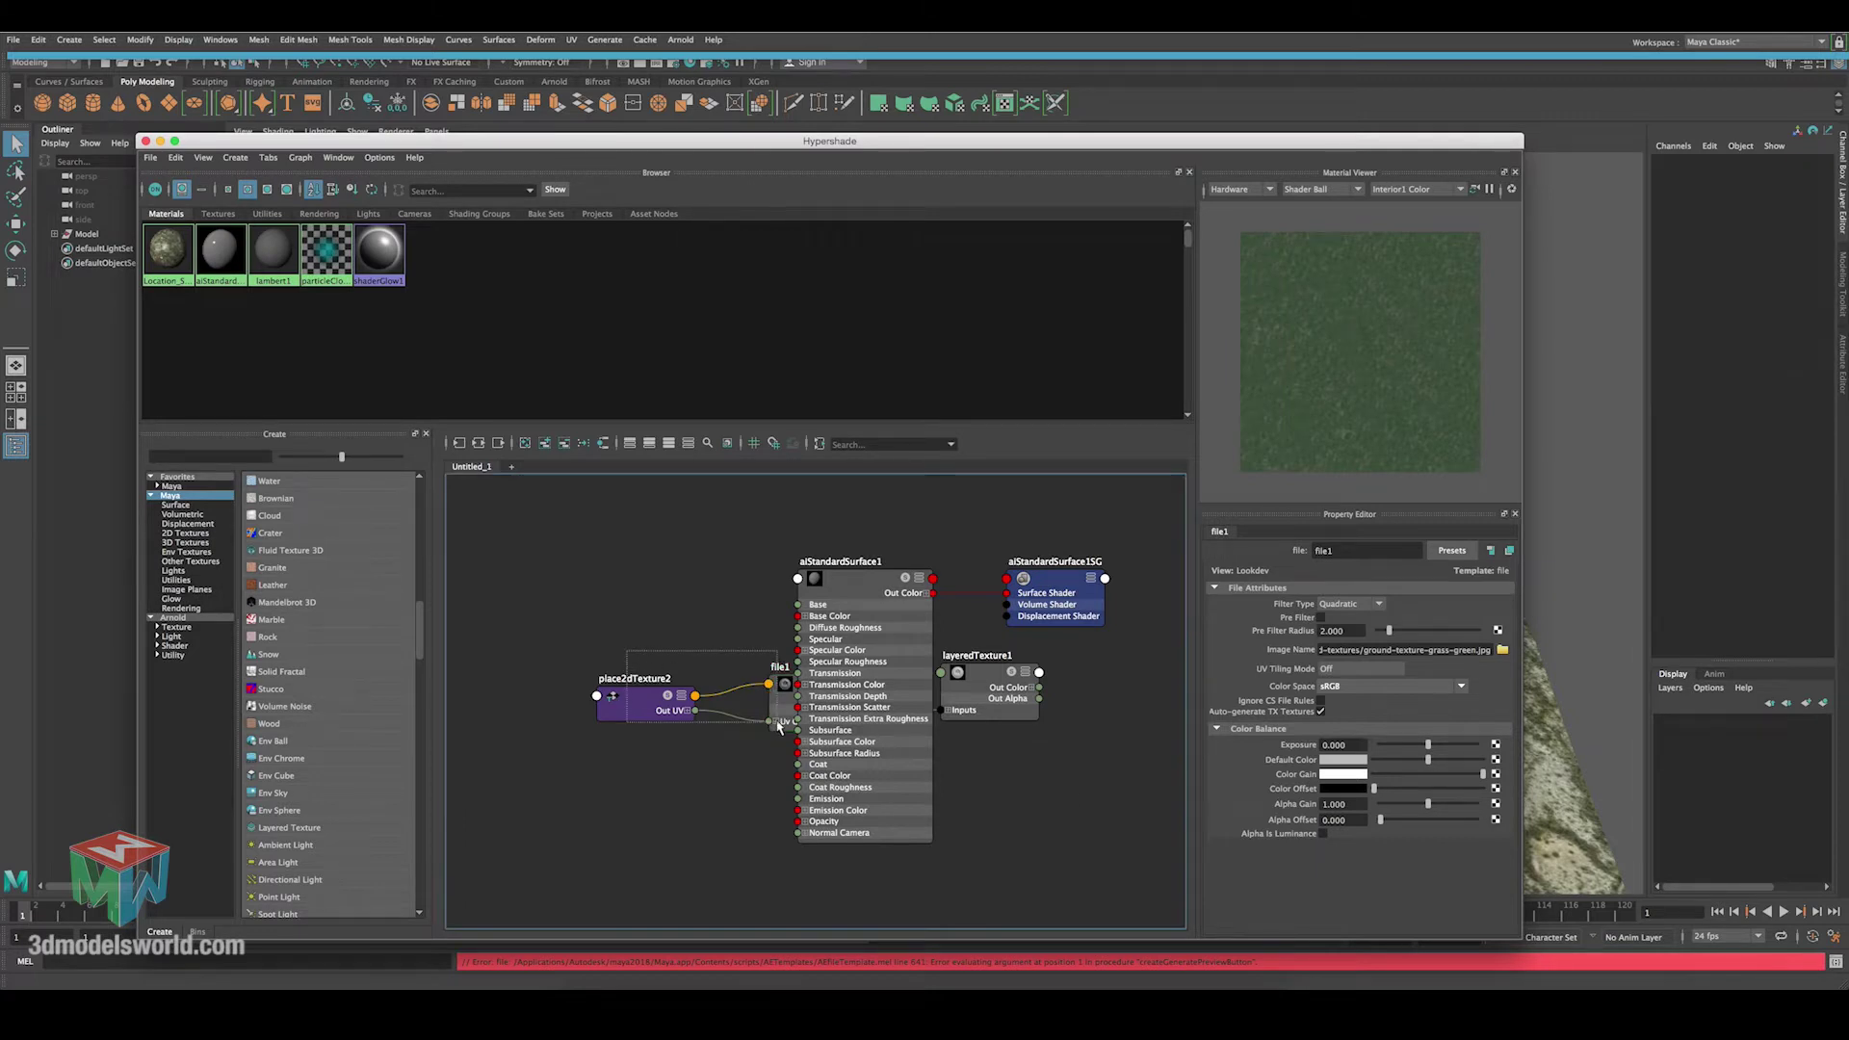
drag(783, 701, 607, 589)
drag(949, 667, 712, 648)
drag(664, 577, 616, 548)
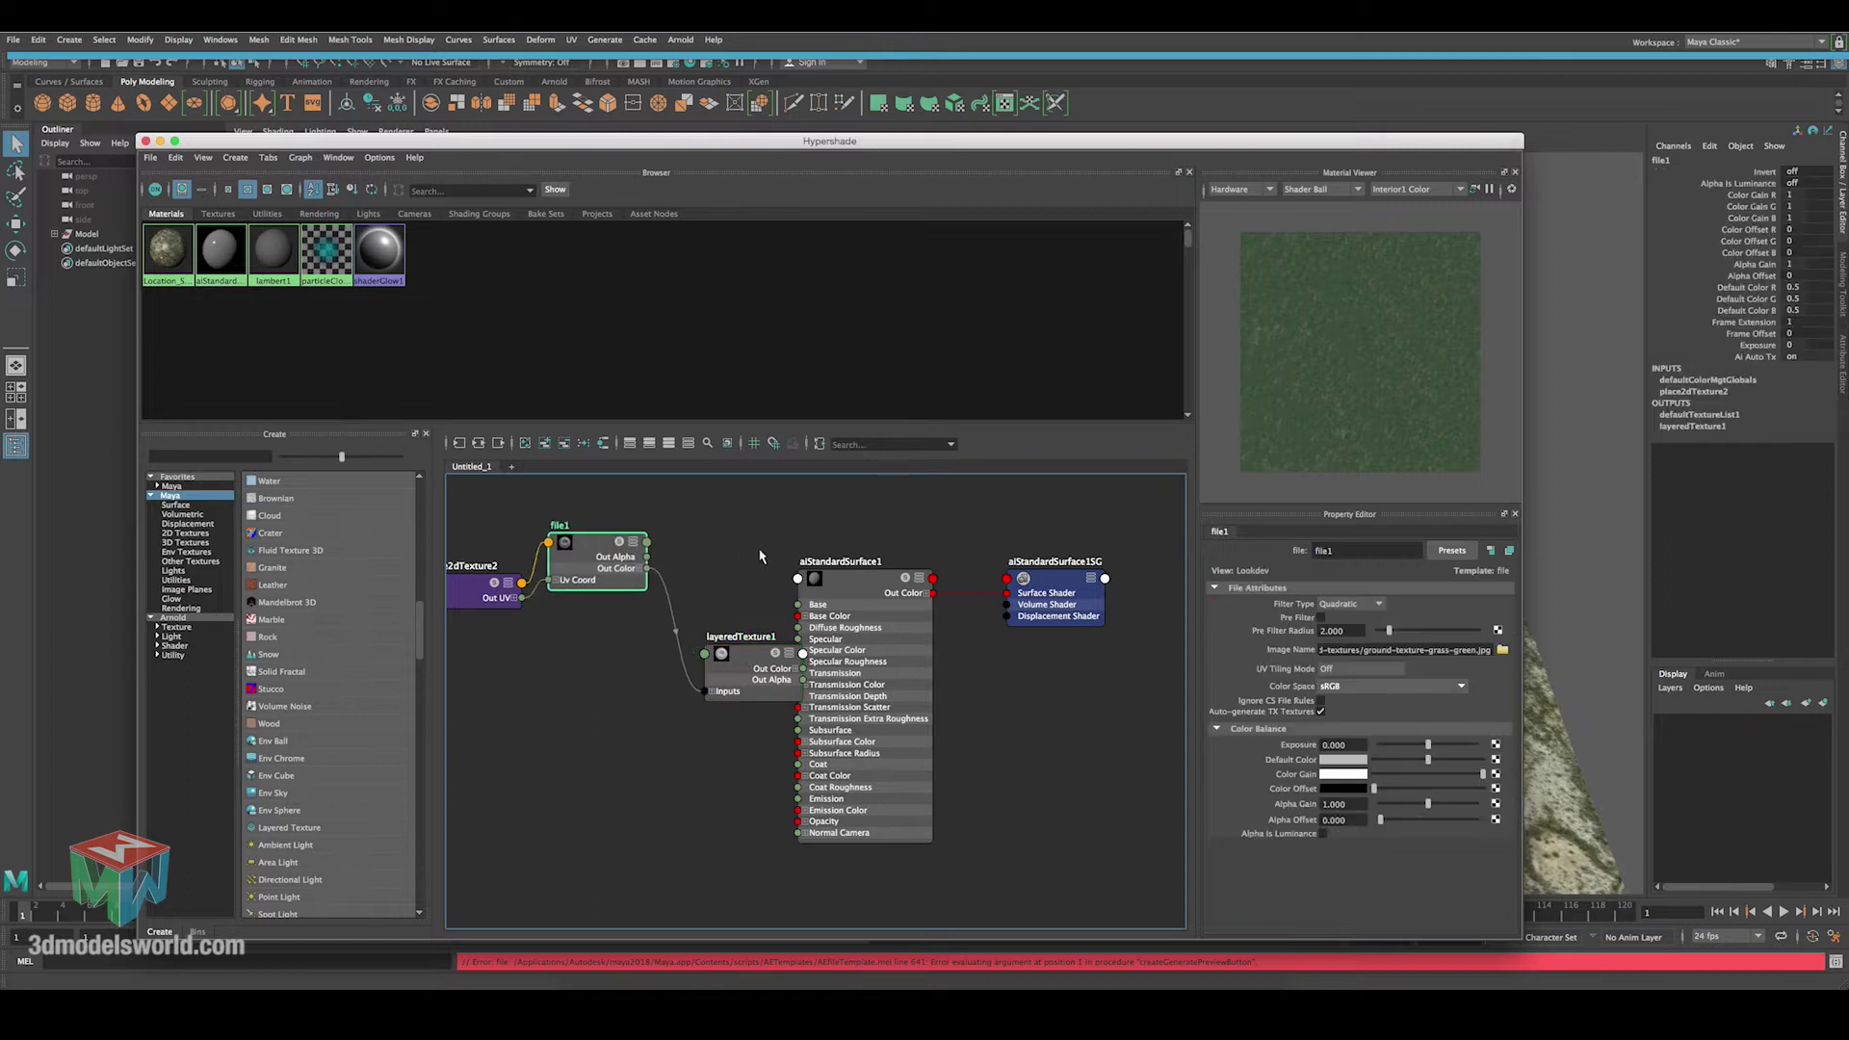
click(976, 600)
drag(887, 587, 930, 588)
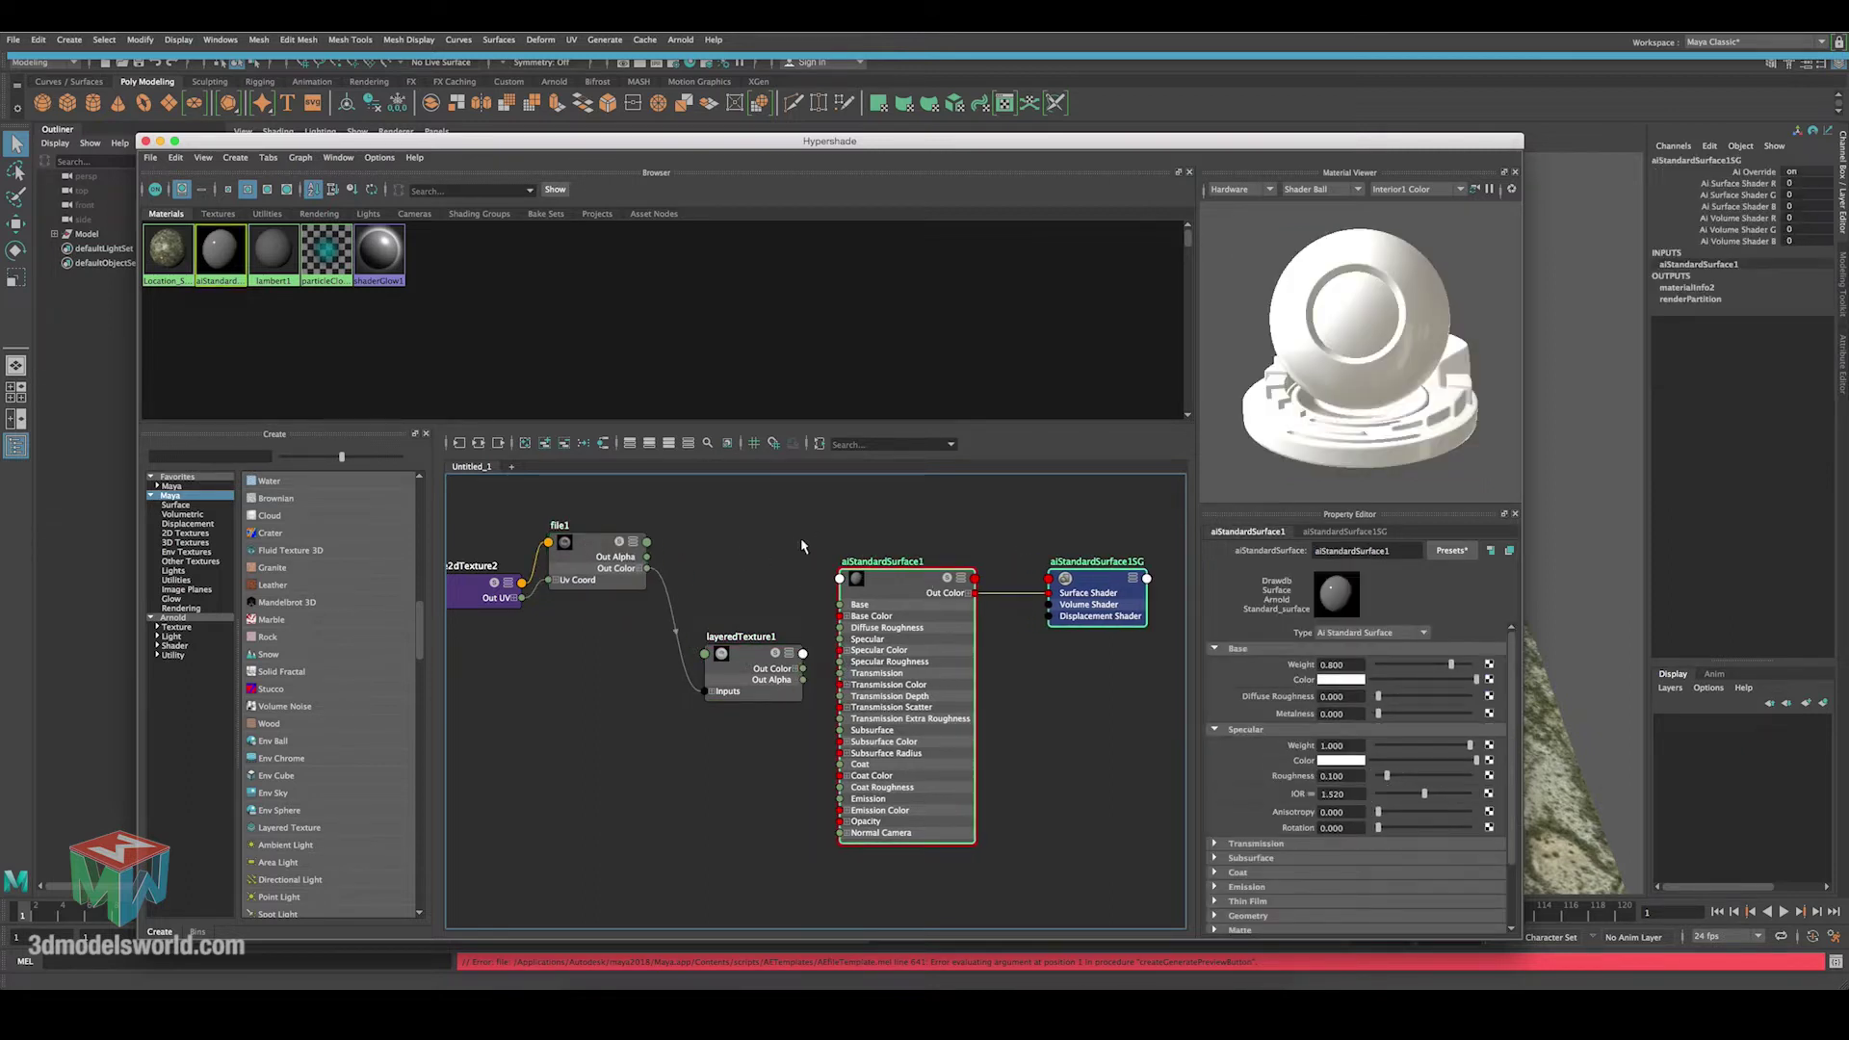
click(803, 542)
Rename the grass file texture node to Grass.
click(585, 544)
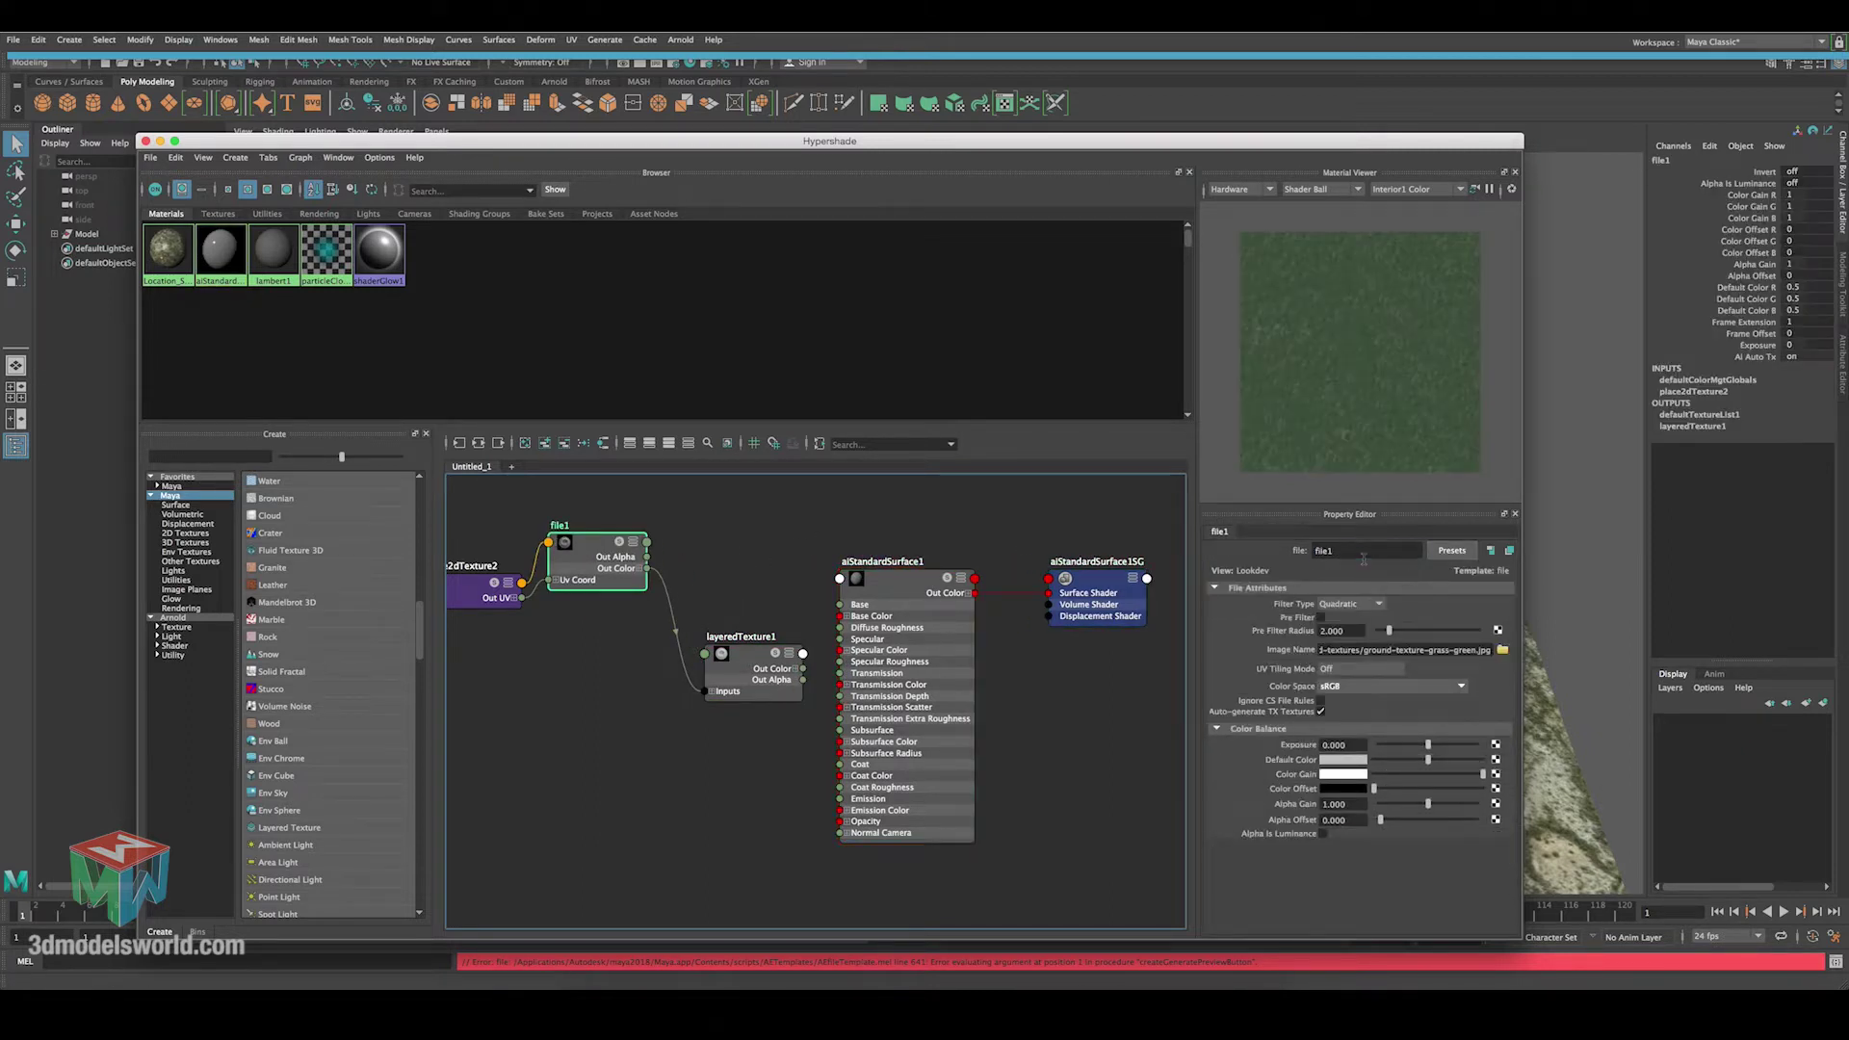
click(1361, 554)
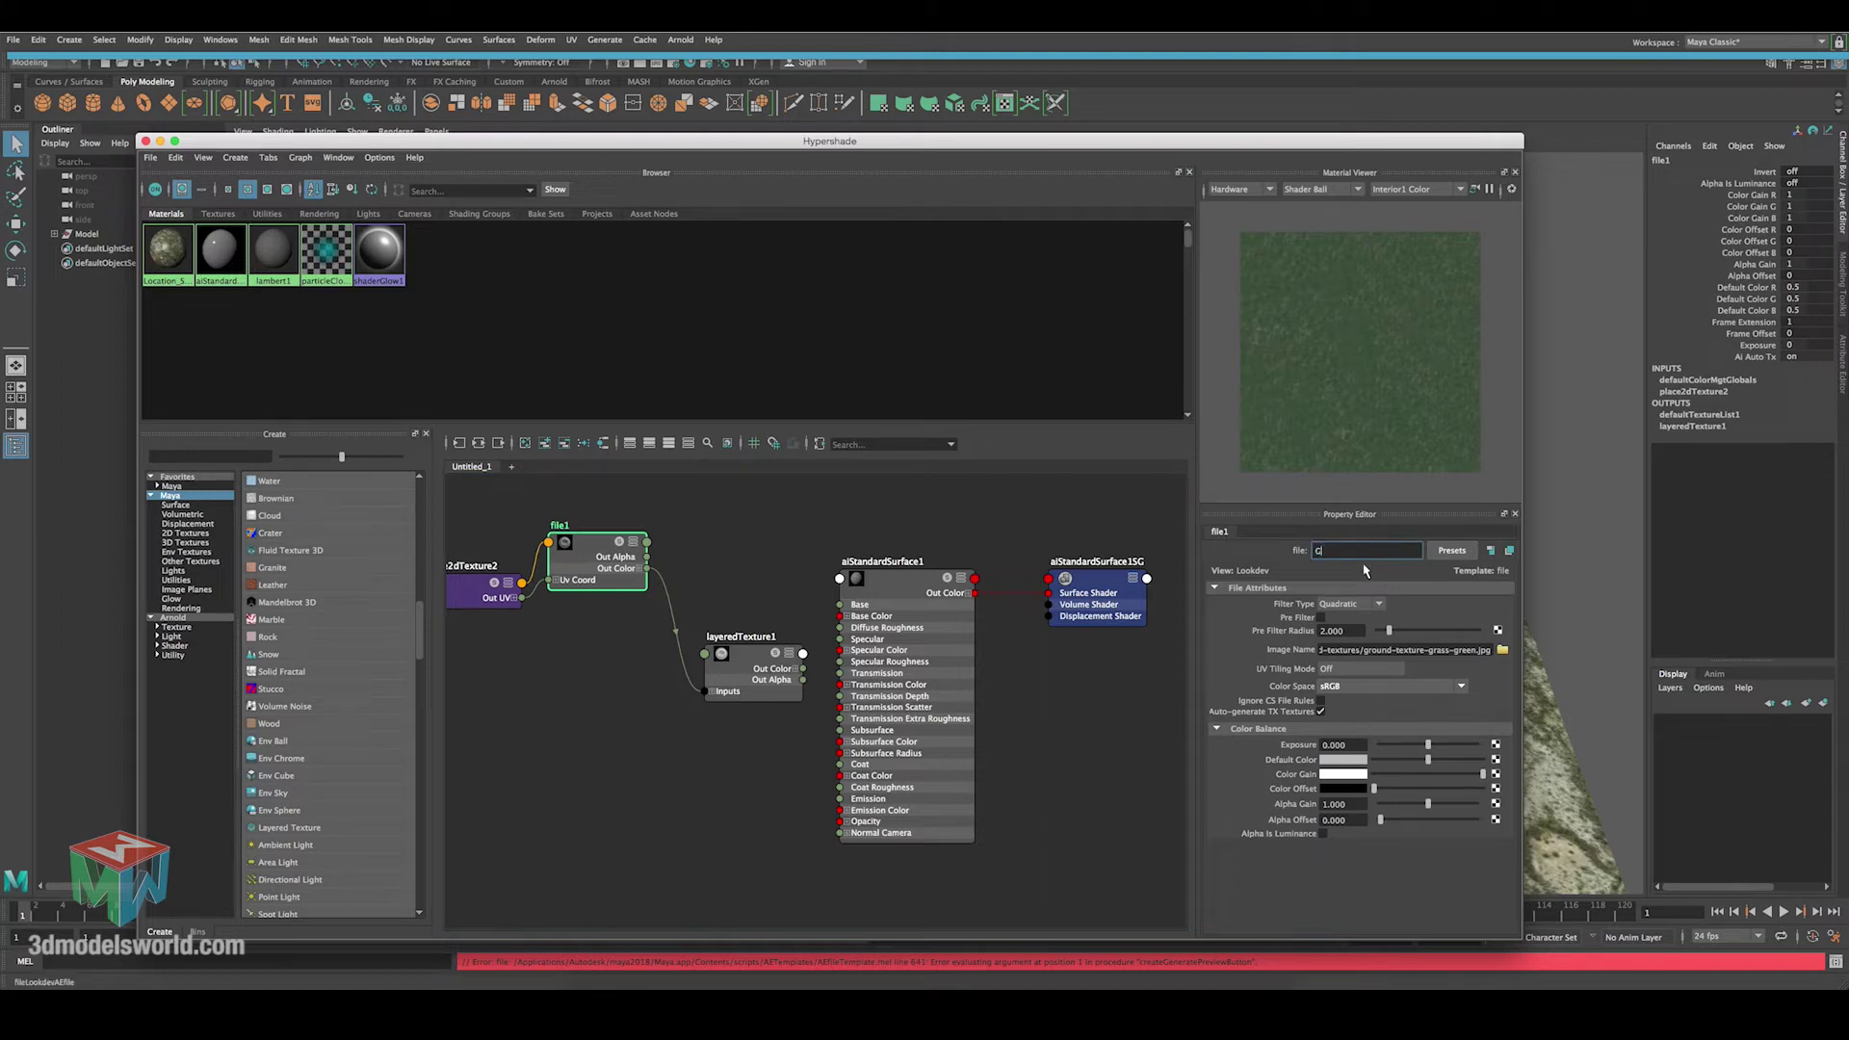
key(Return)
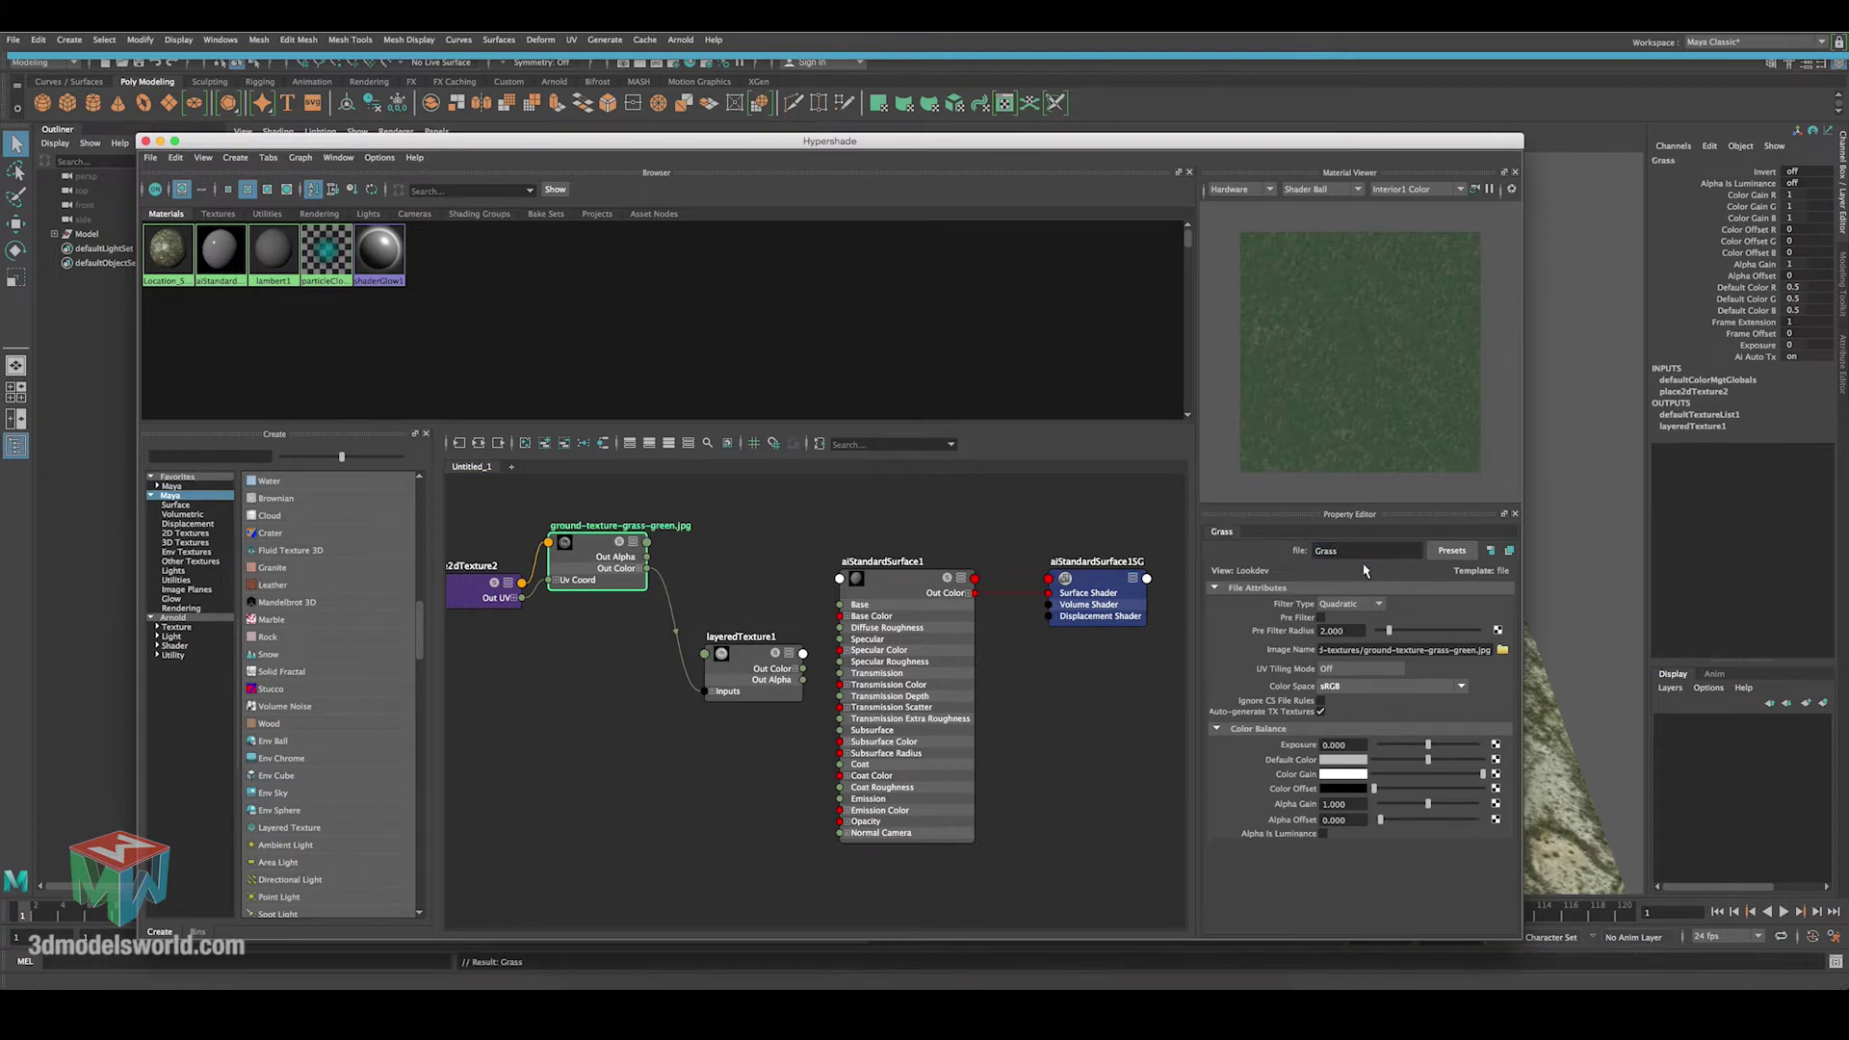
click(539, 713)
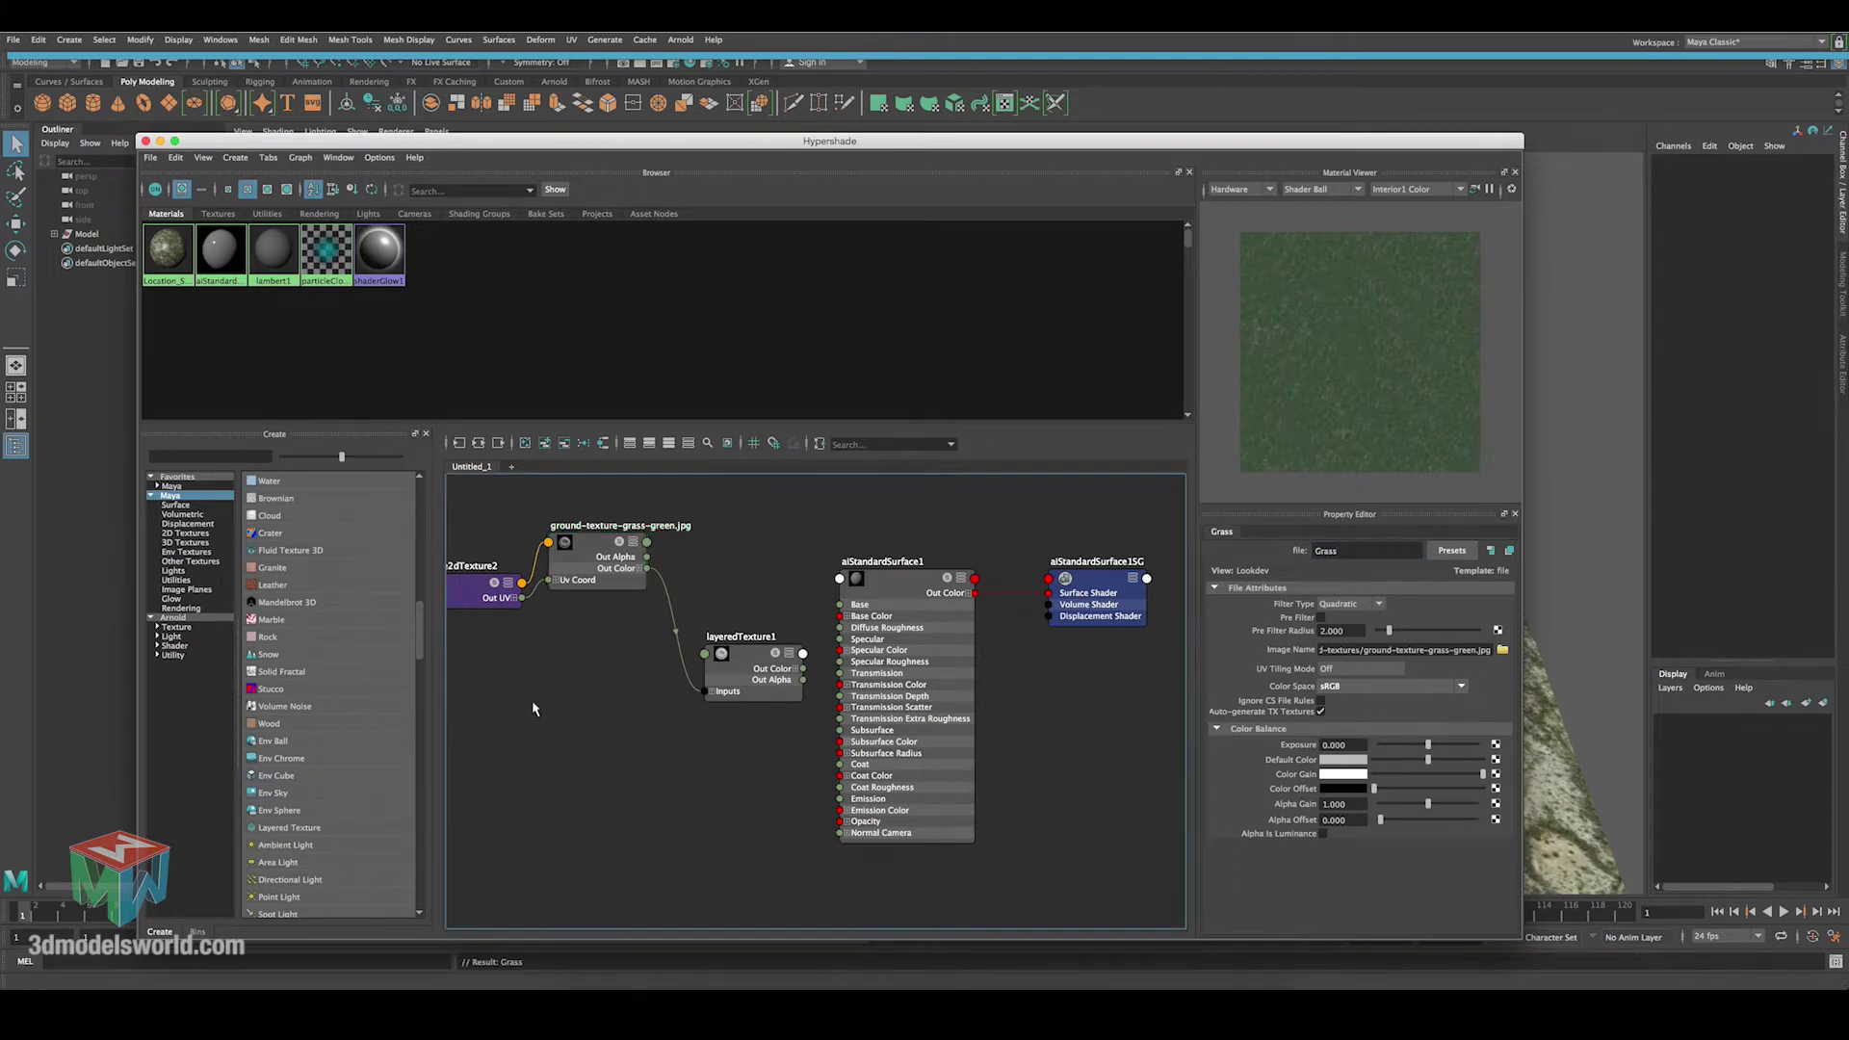
Add a second layer to layeredTexture1 and map its color to a new File texture.
click(741, 665)
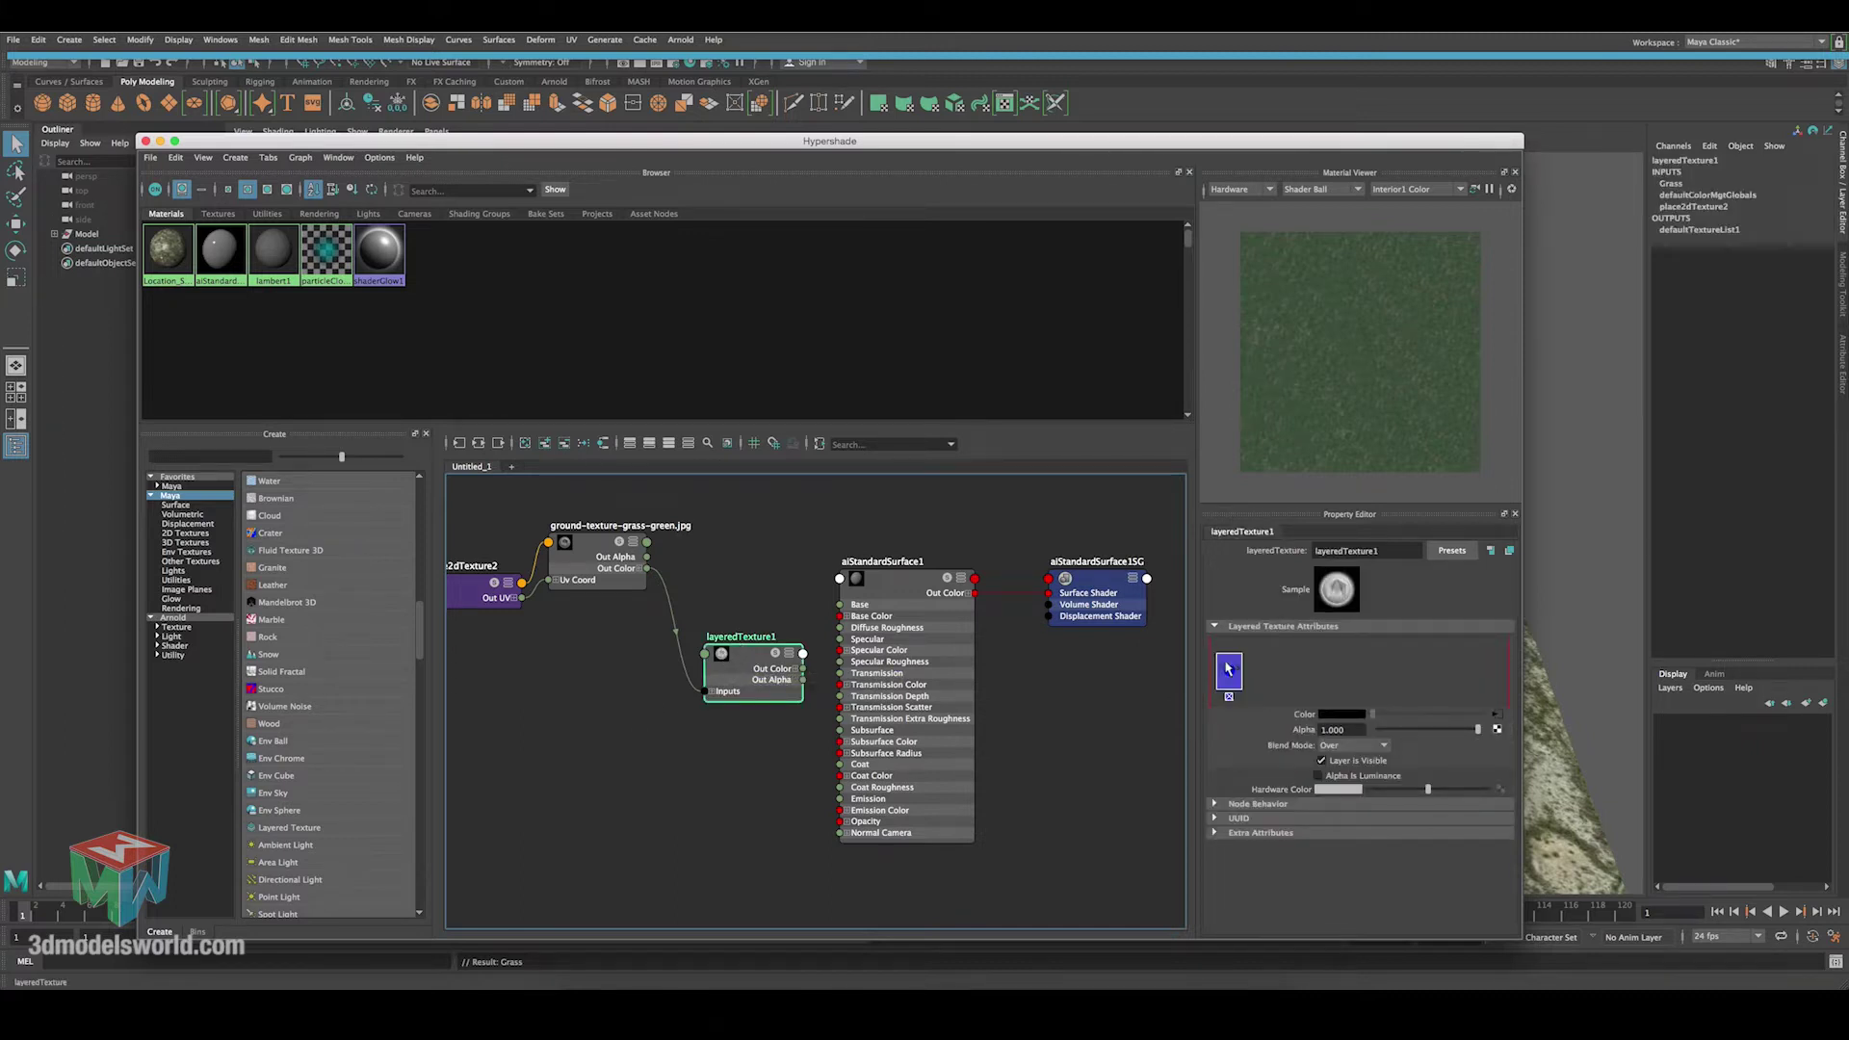
click(1257, 676)
click(1261, 673)
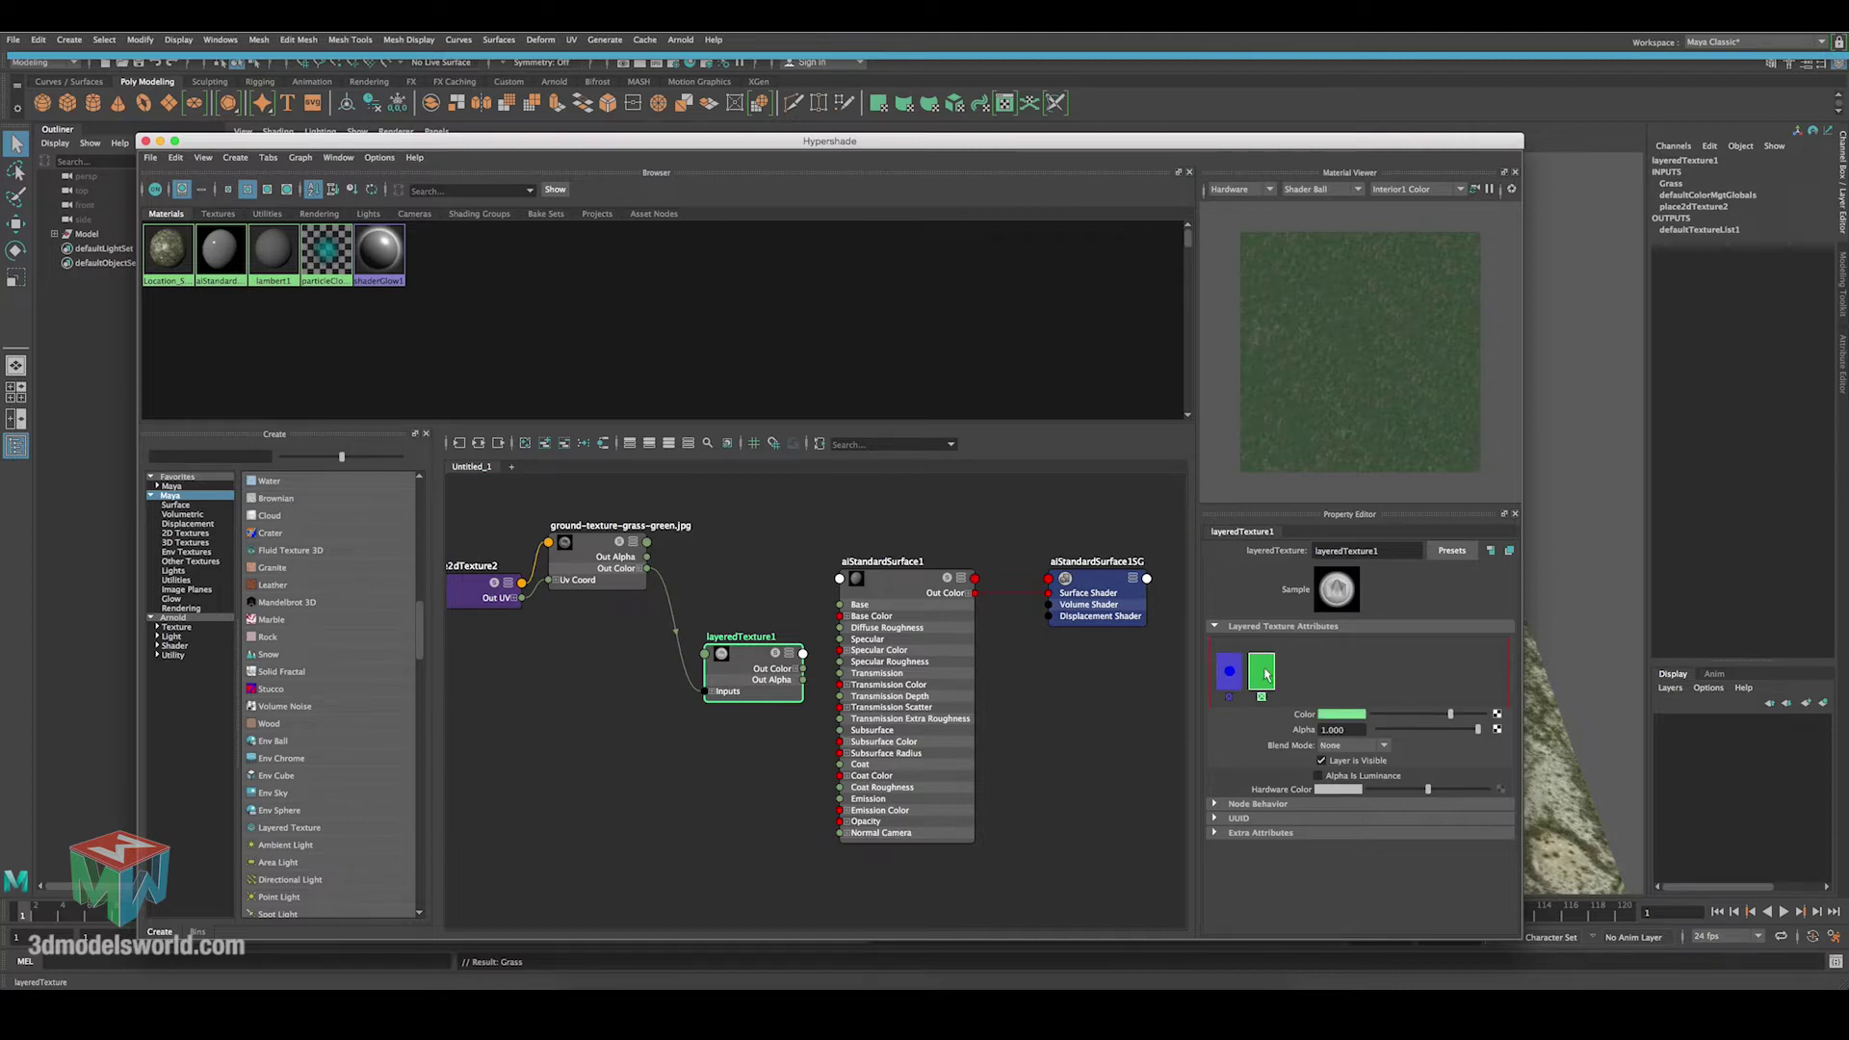
click(1496, 713)
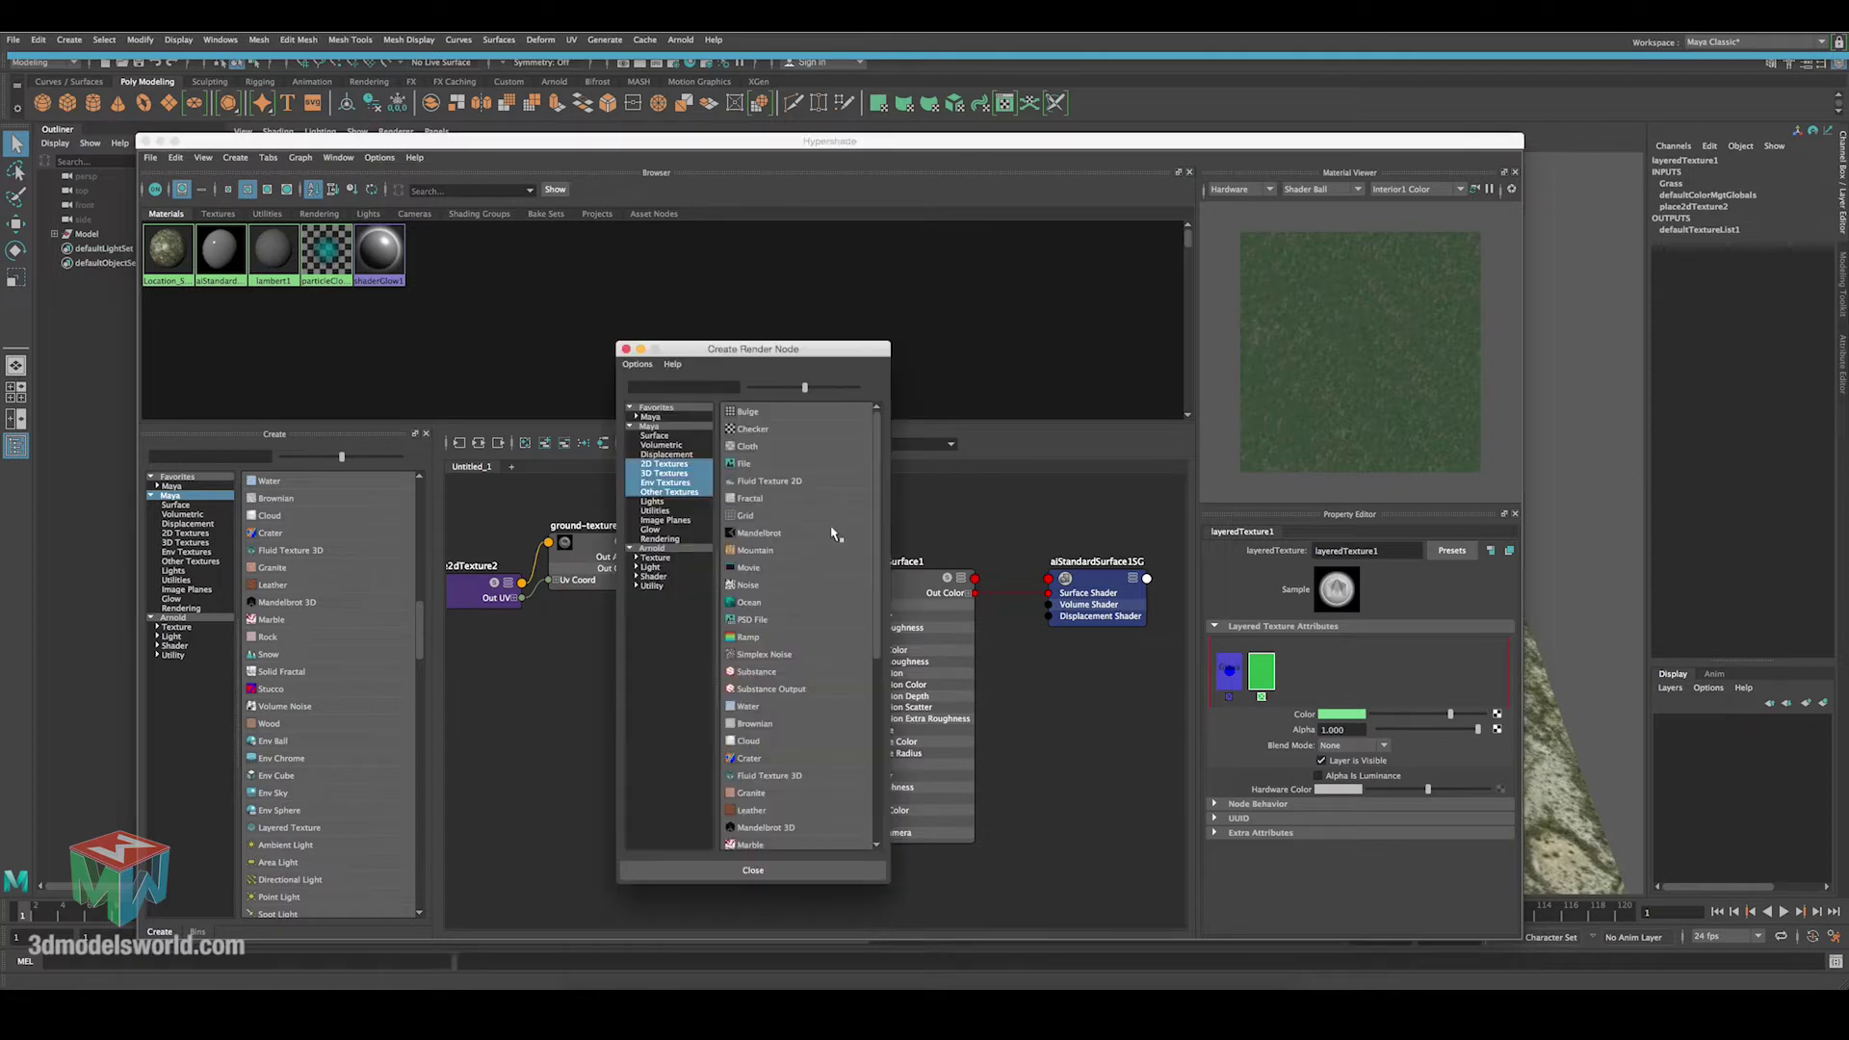
click(744, 463)
Load DirtGround.jpg into the new file node and rename the node to Dirt.
click(1501, 652)
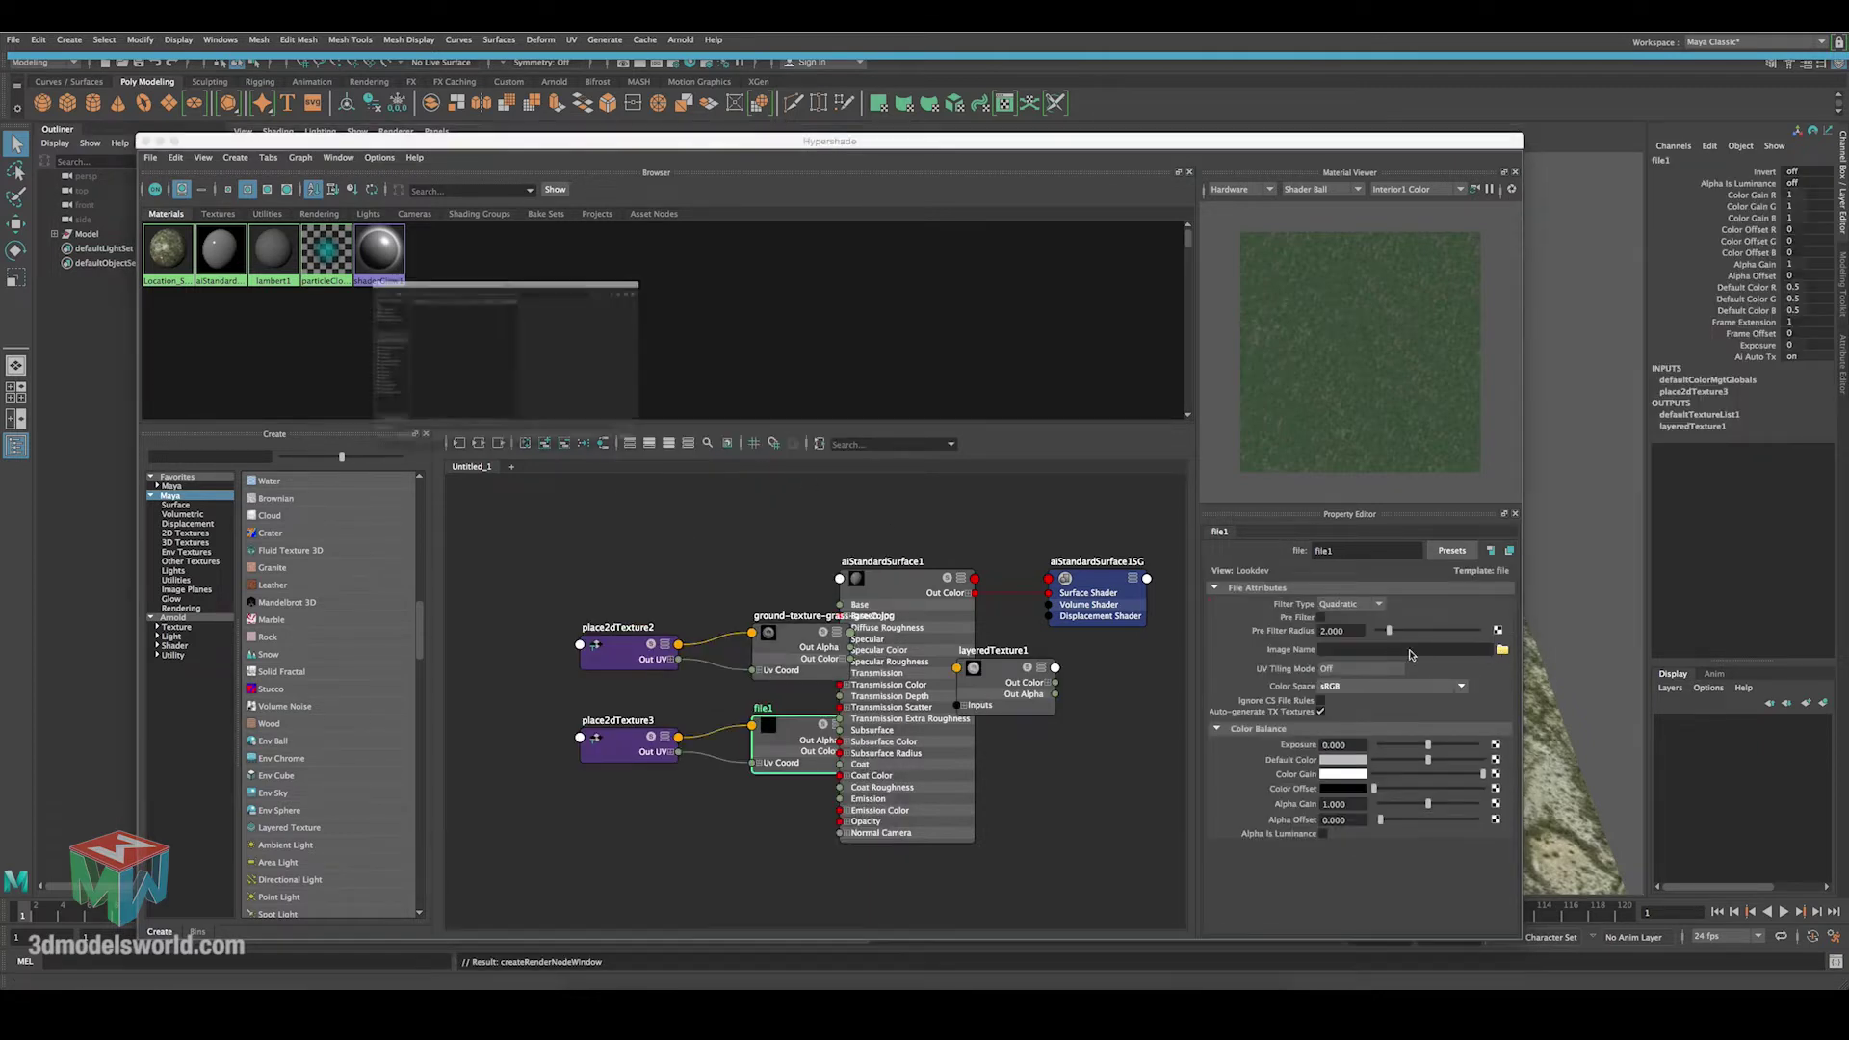
click(292, 226)
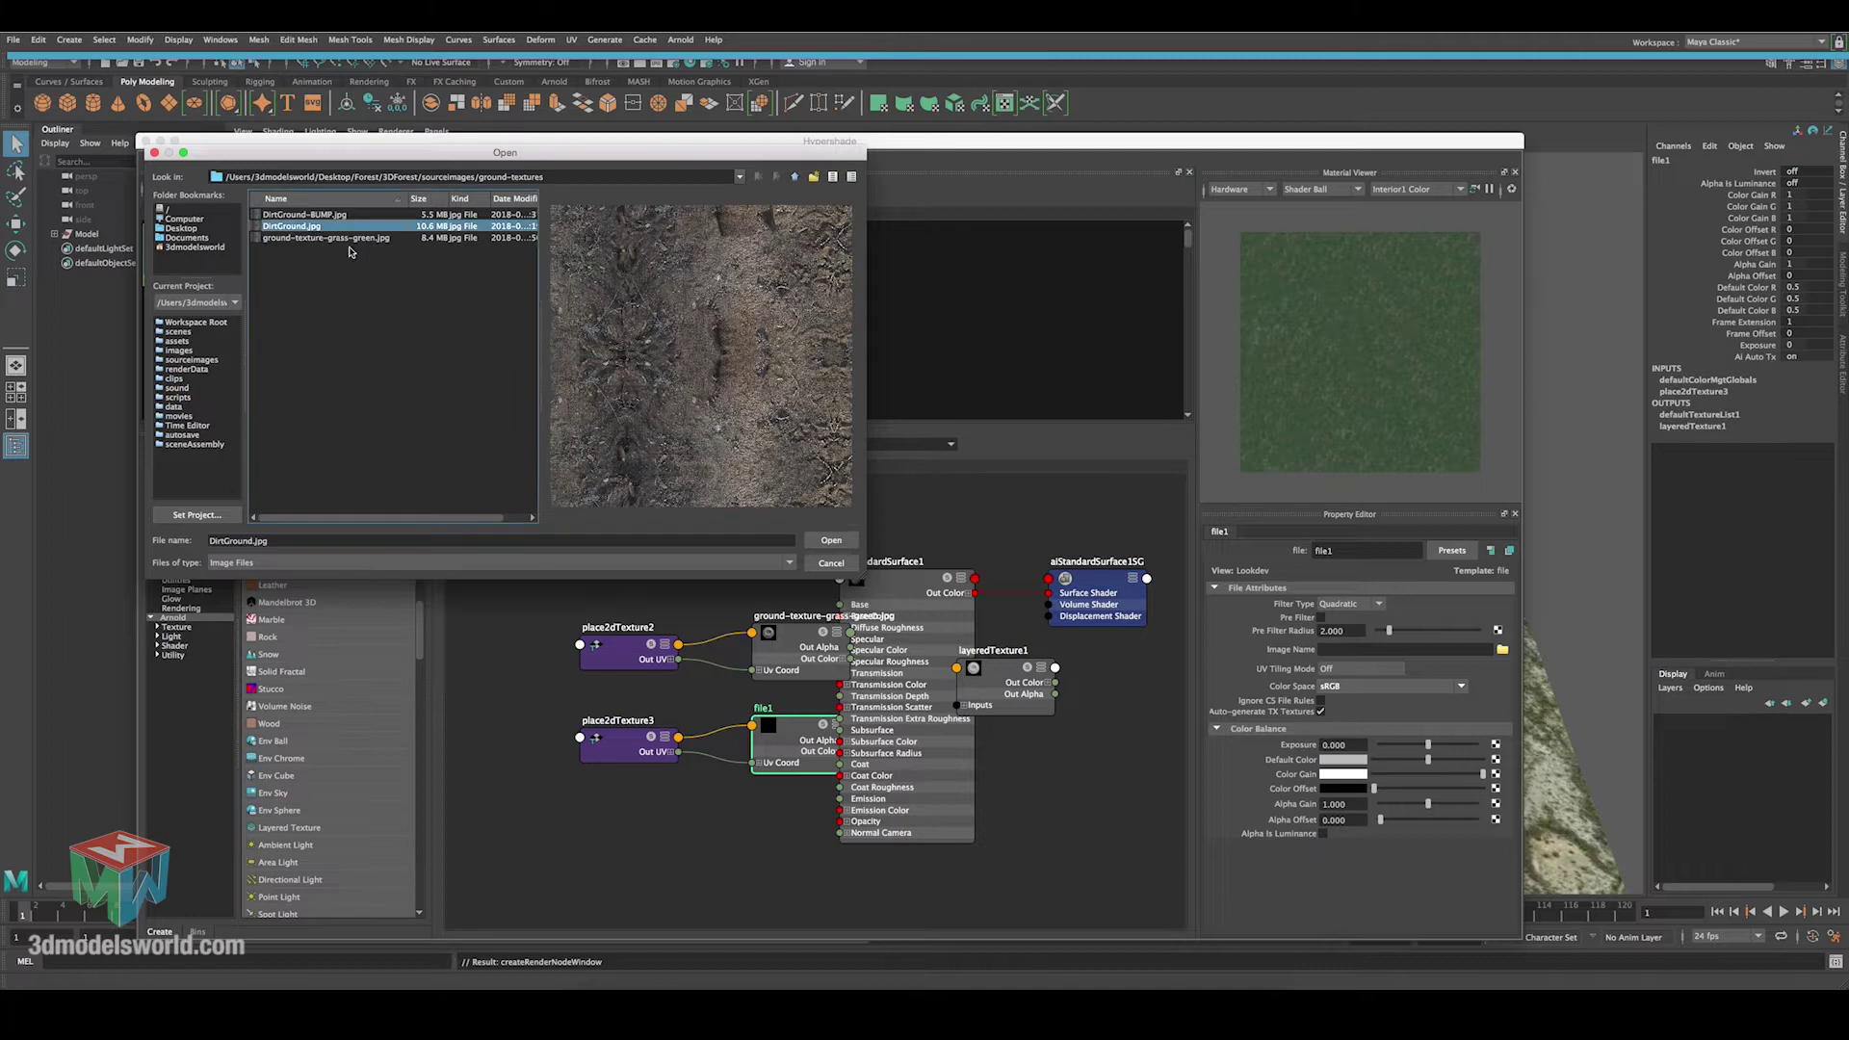
click(830, 540)
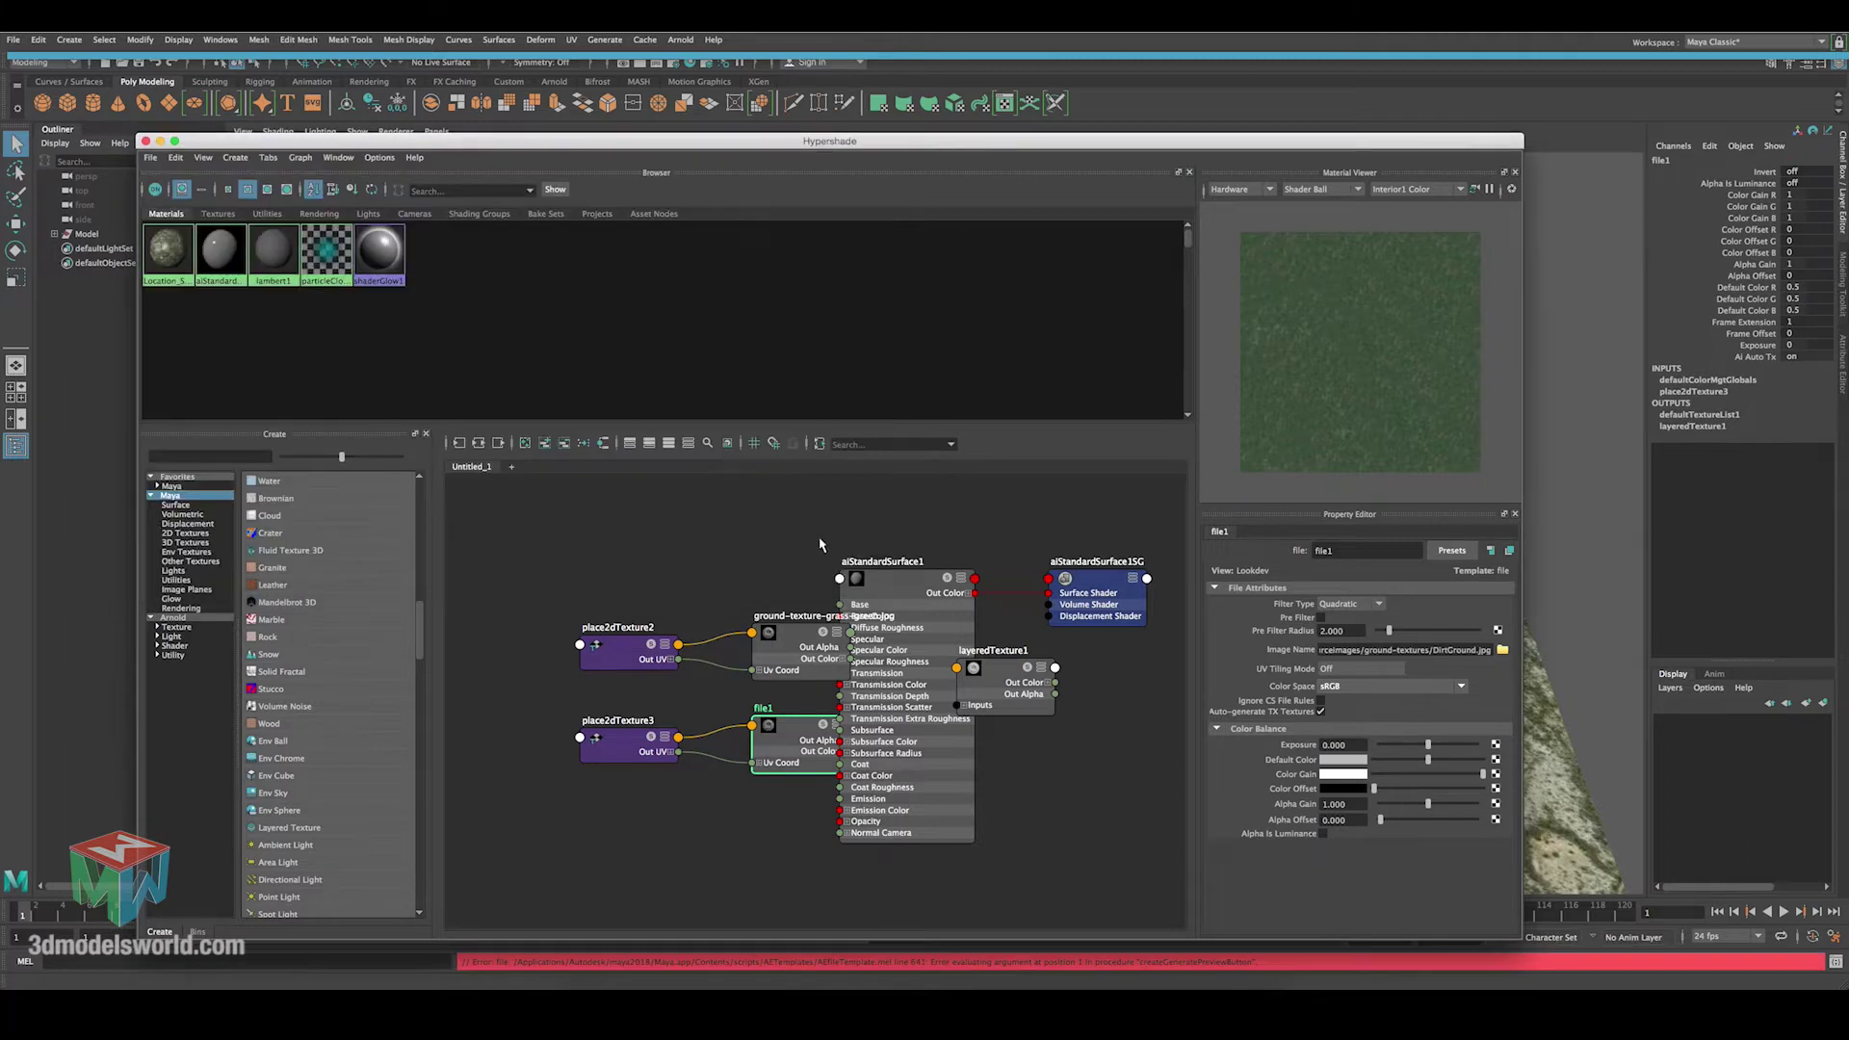
double_click(1344, 551)
text(Dirt)
key(Return)
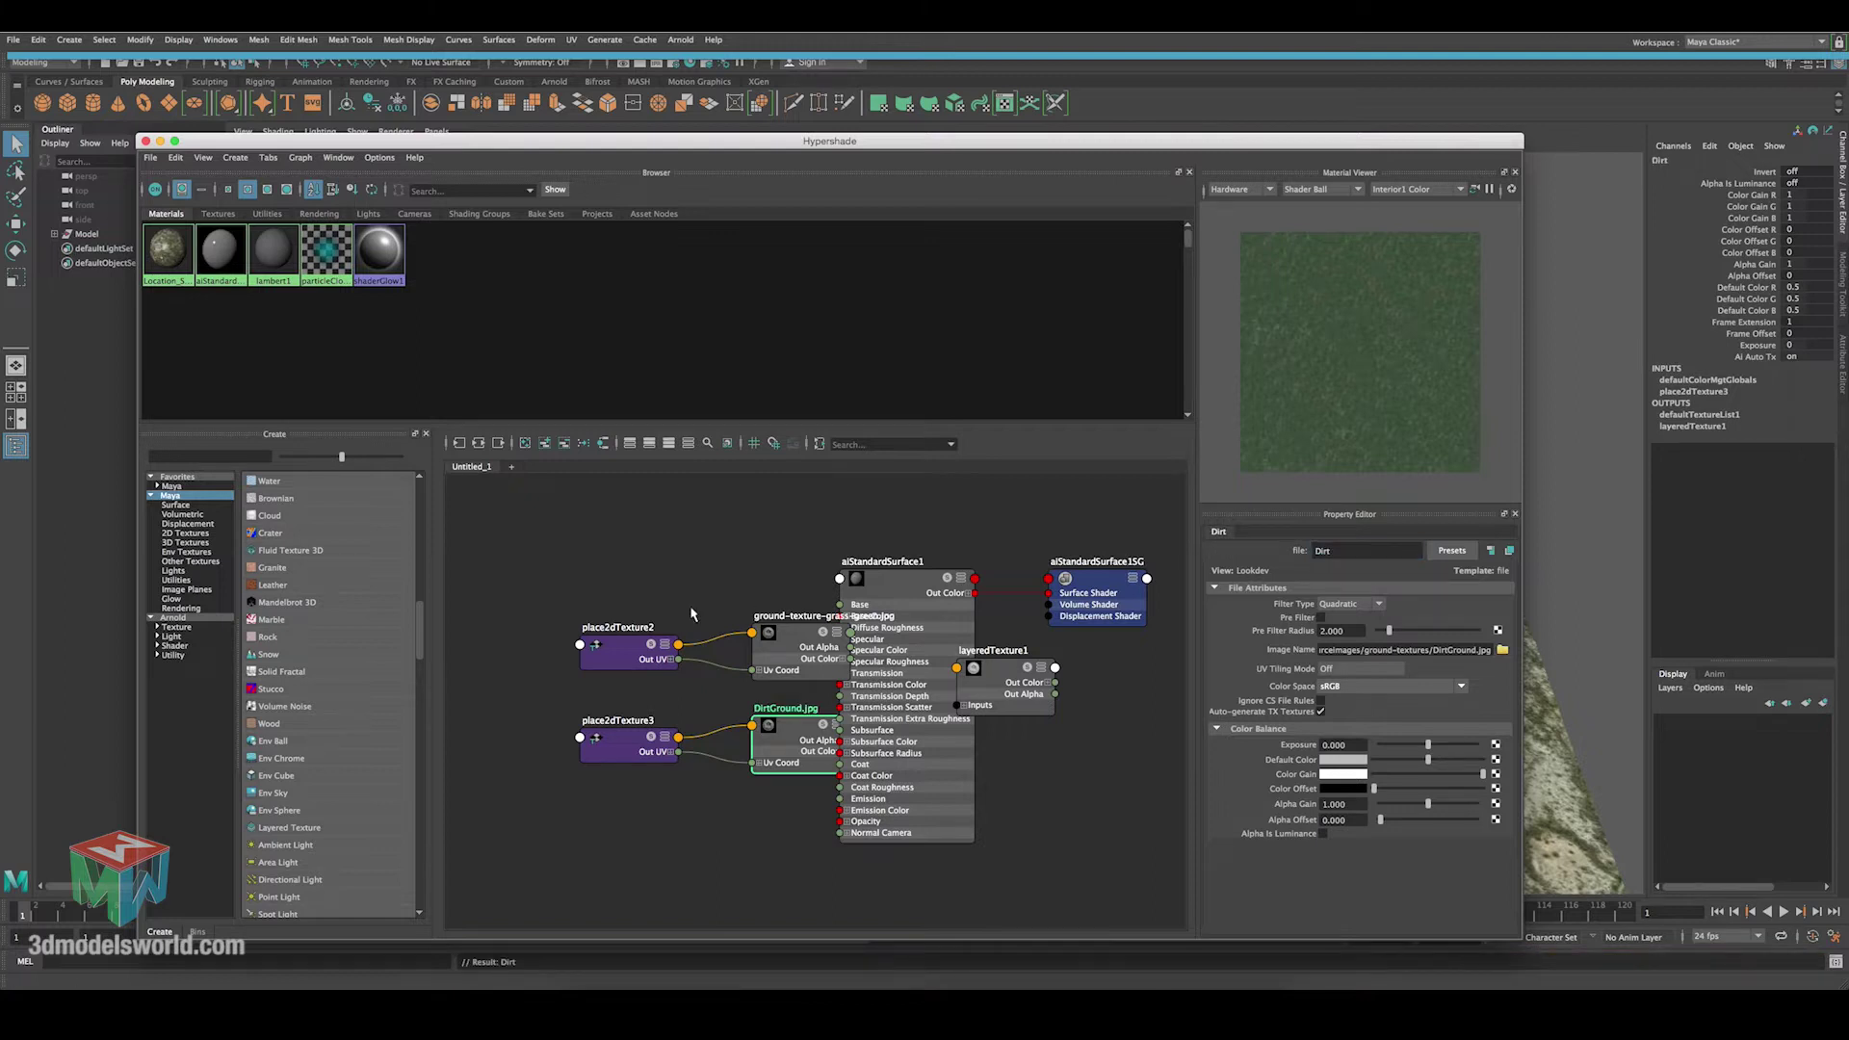
Arrange the grass and dirt texture nodes, layeredTexture1 and the material in order from inputs to output without overlaps.
drag(582, 585, 626, 665)
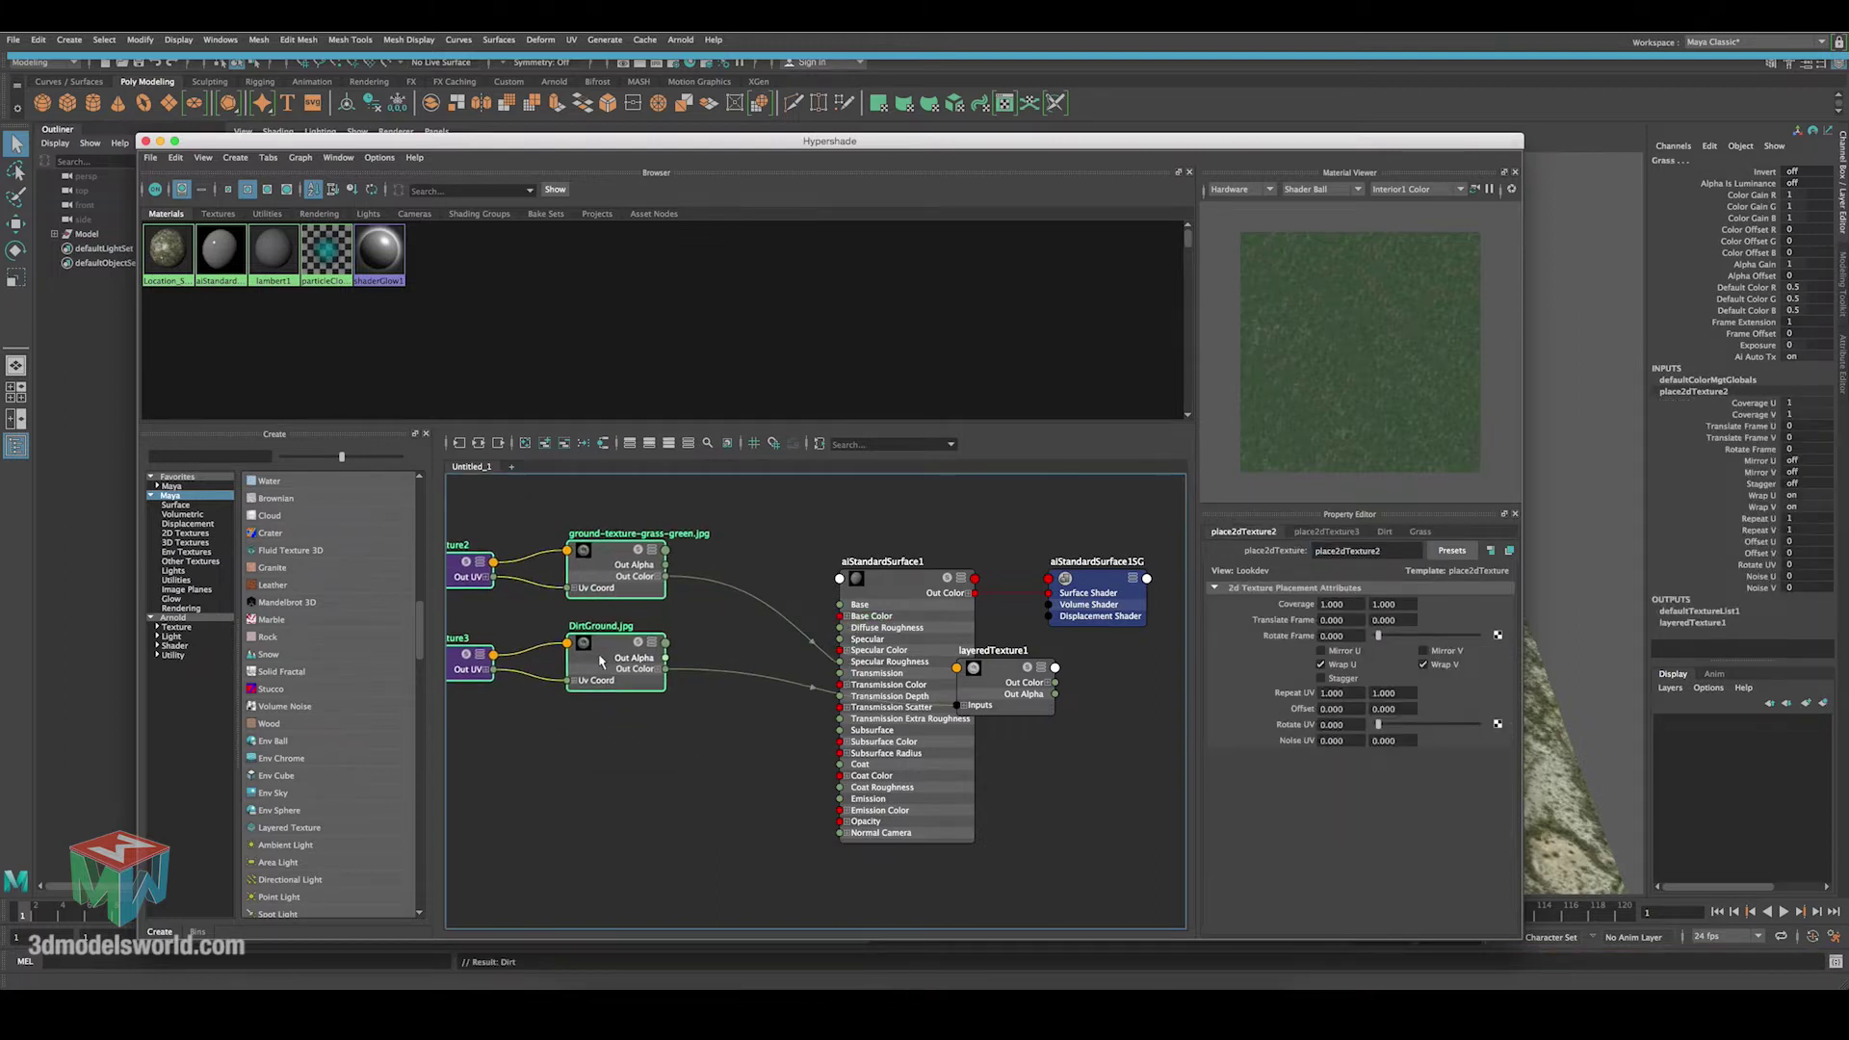
drag(965, 662, 734, 627)
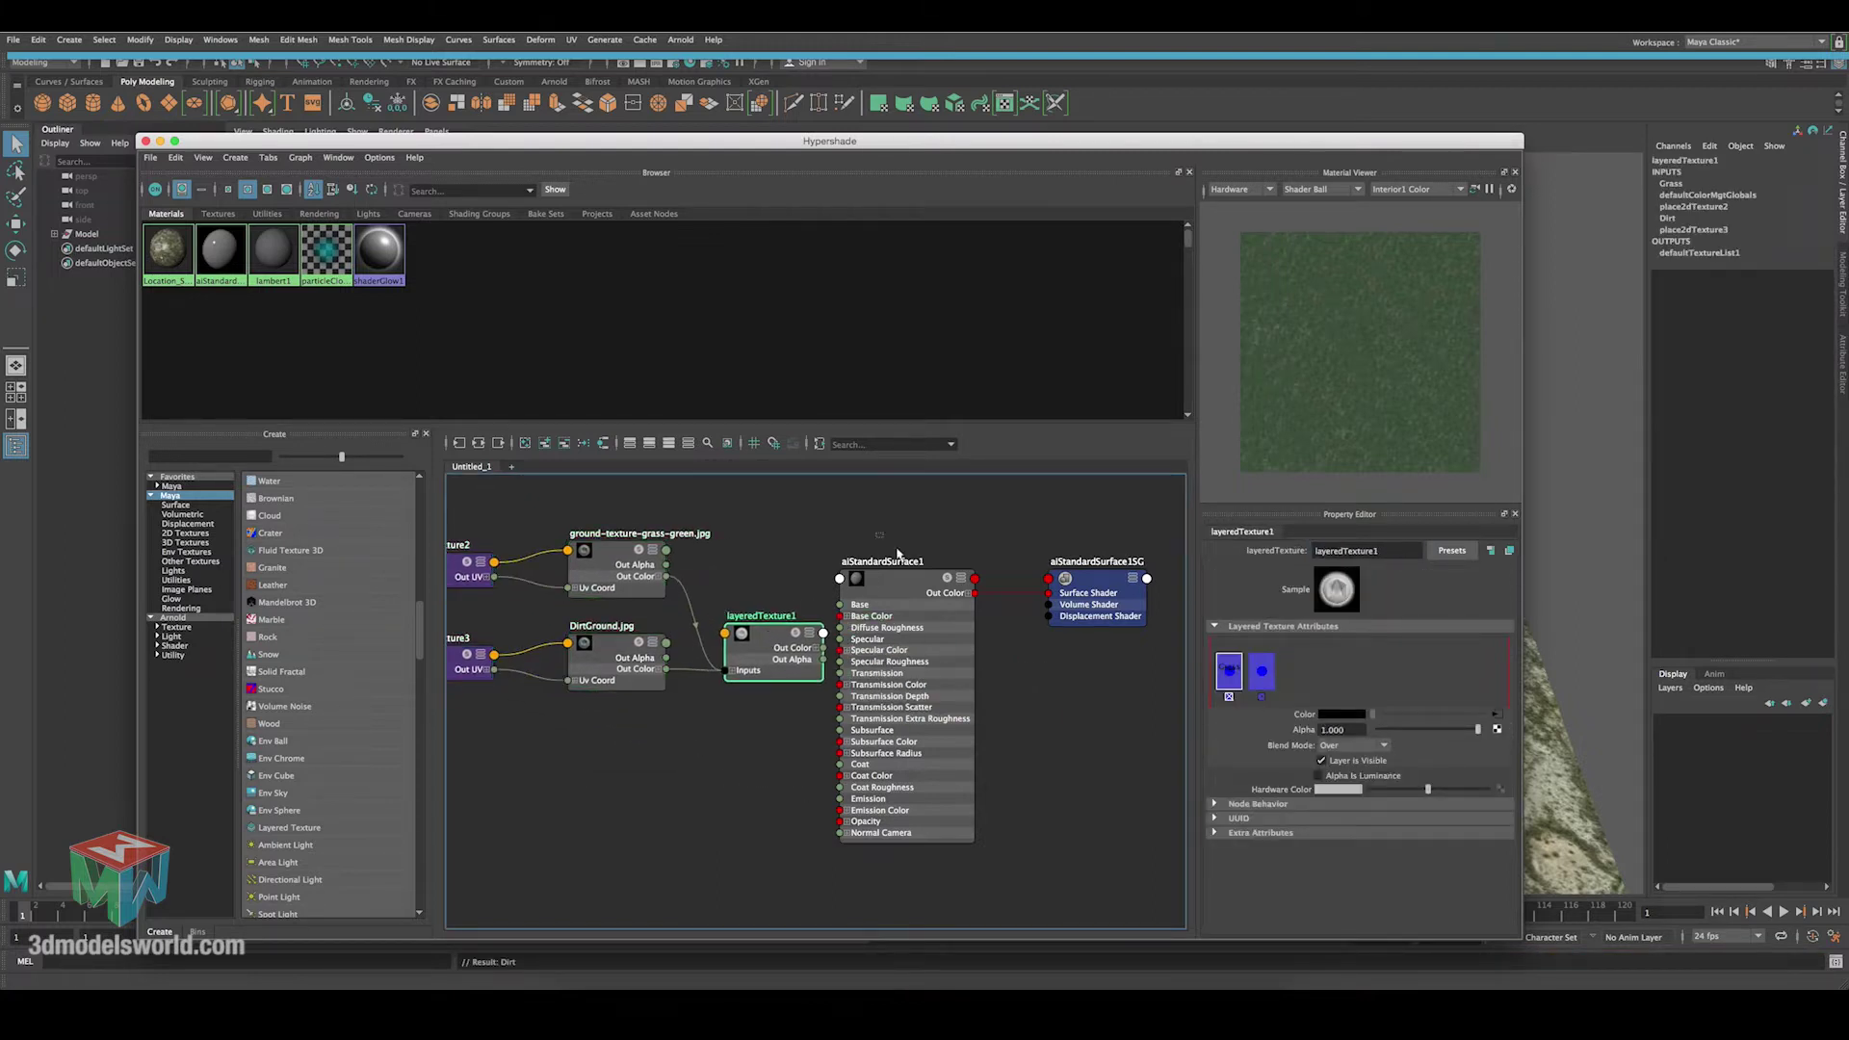
drag(1102, 554, 1017, 628)
drag(761, 616, 781, 614)
click(608, 566)
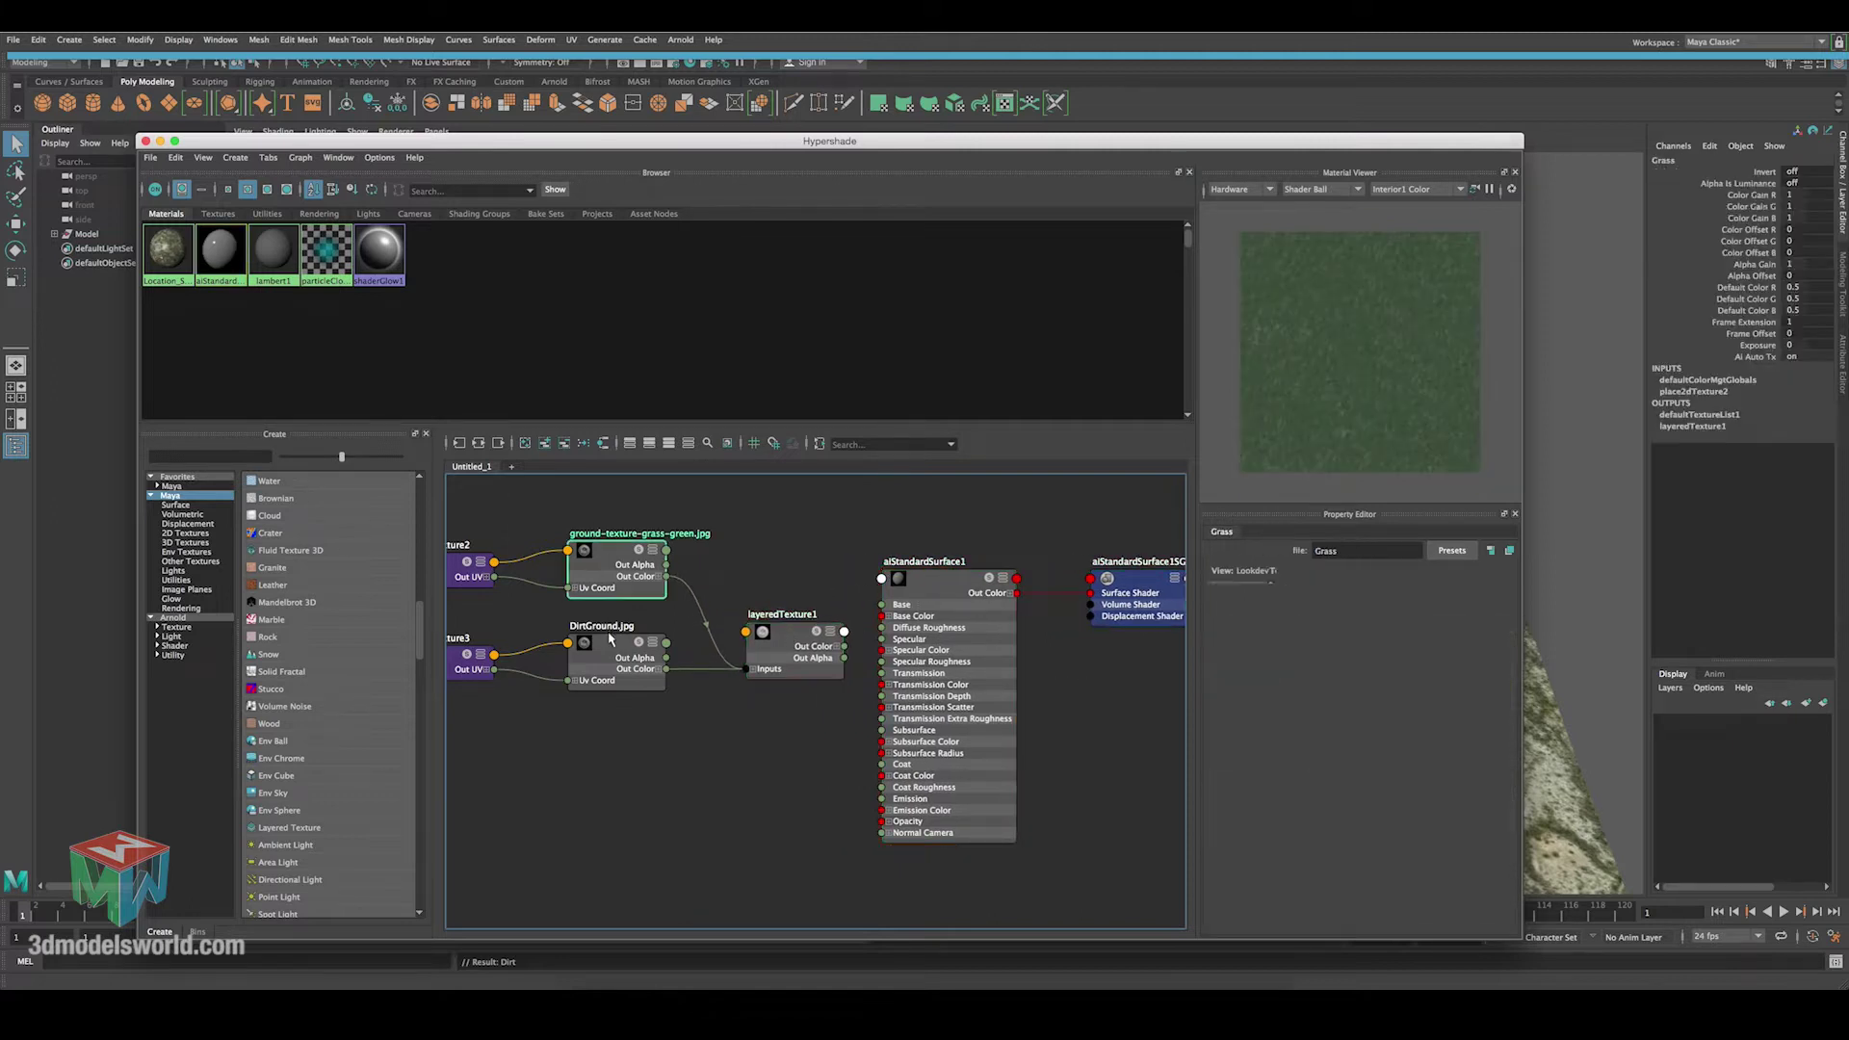
click(613, 645)
click(613, 568)
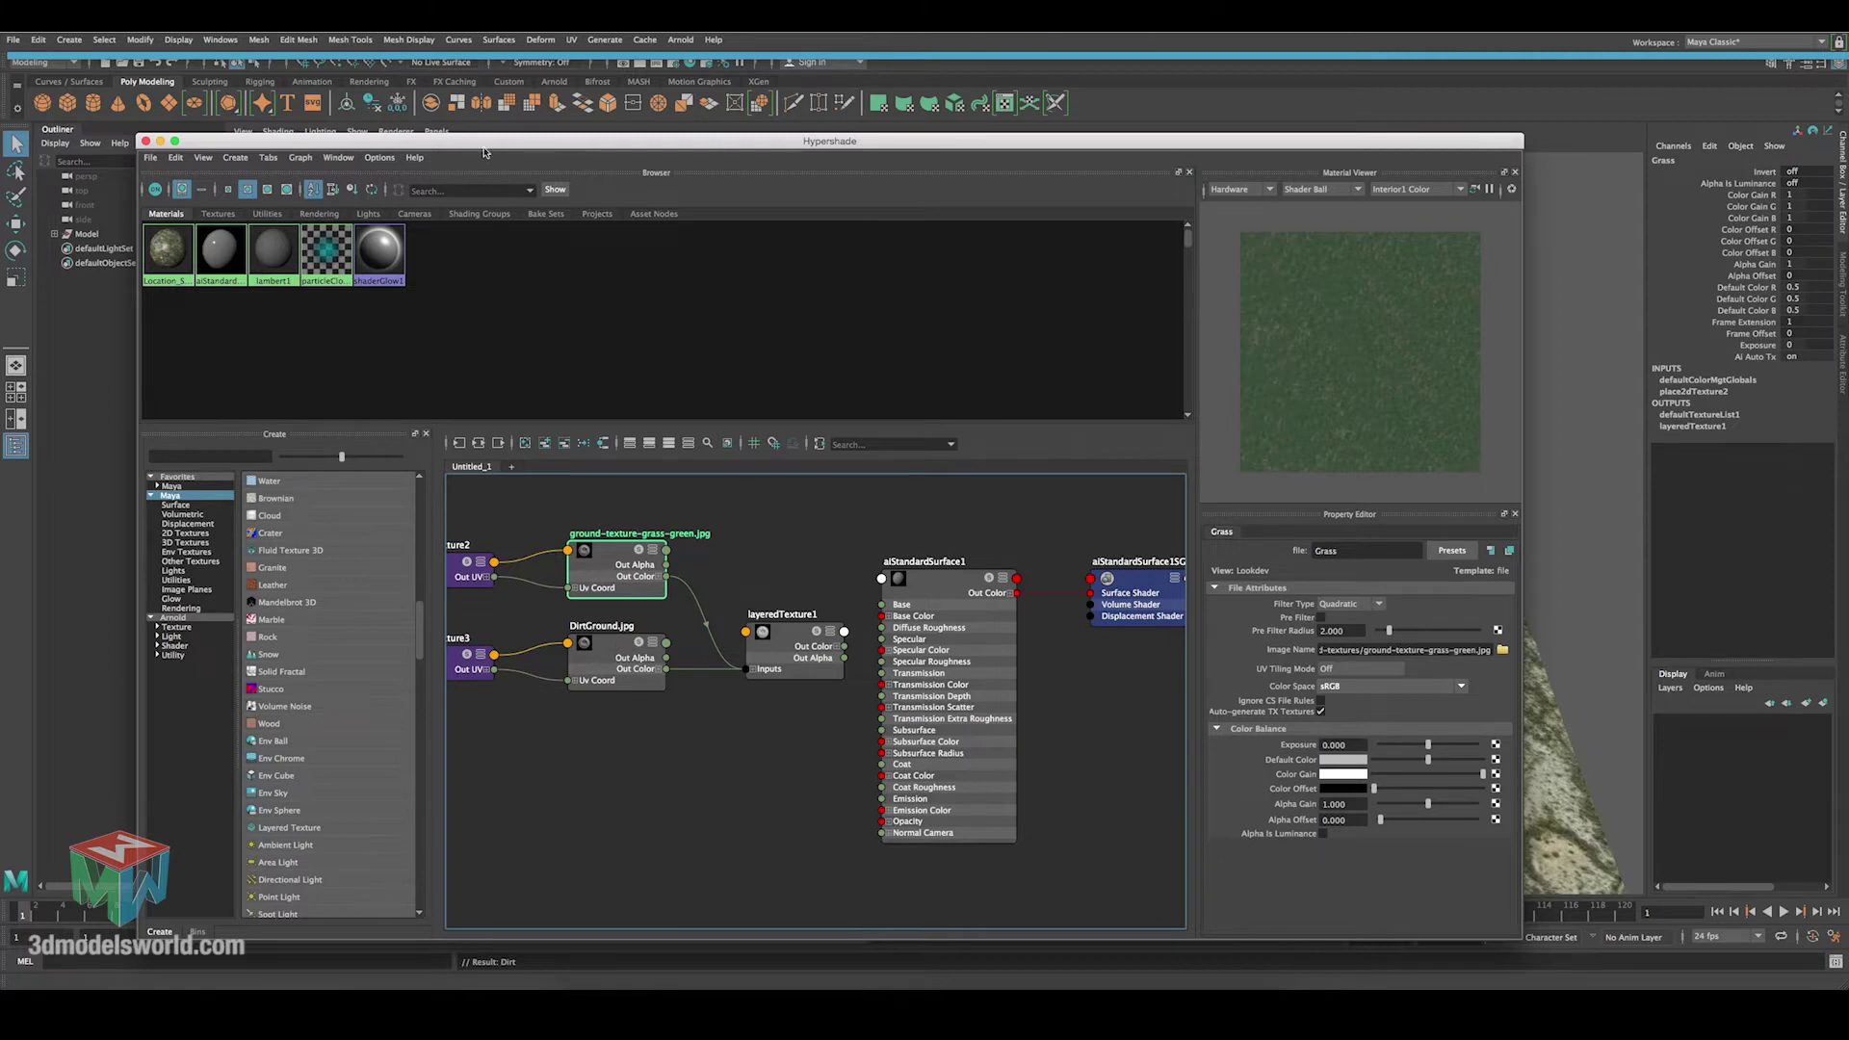
Move the Hypershade aside, select the terrain mesh and assign the aiStandardSurface1 material to it.
drag(485, 145, 880, 162)
click(432, 517)
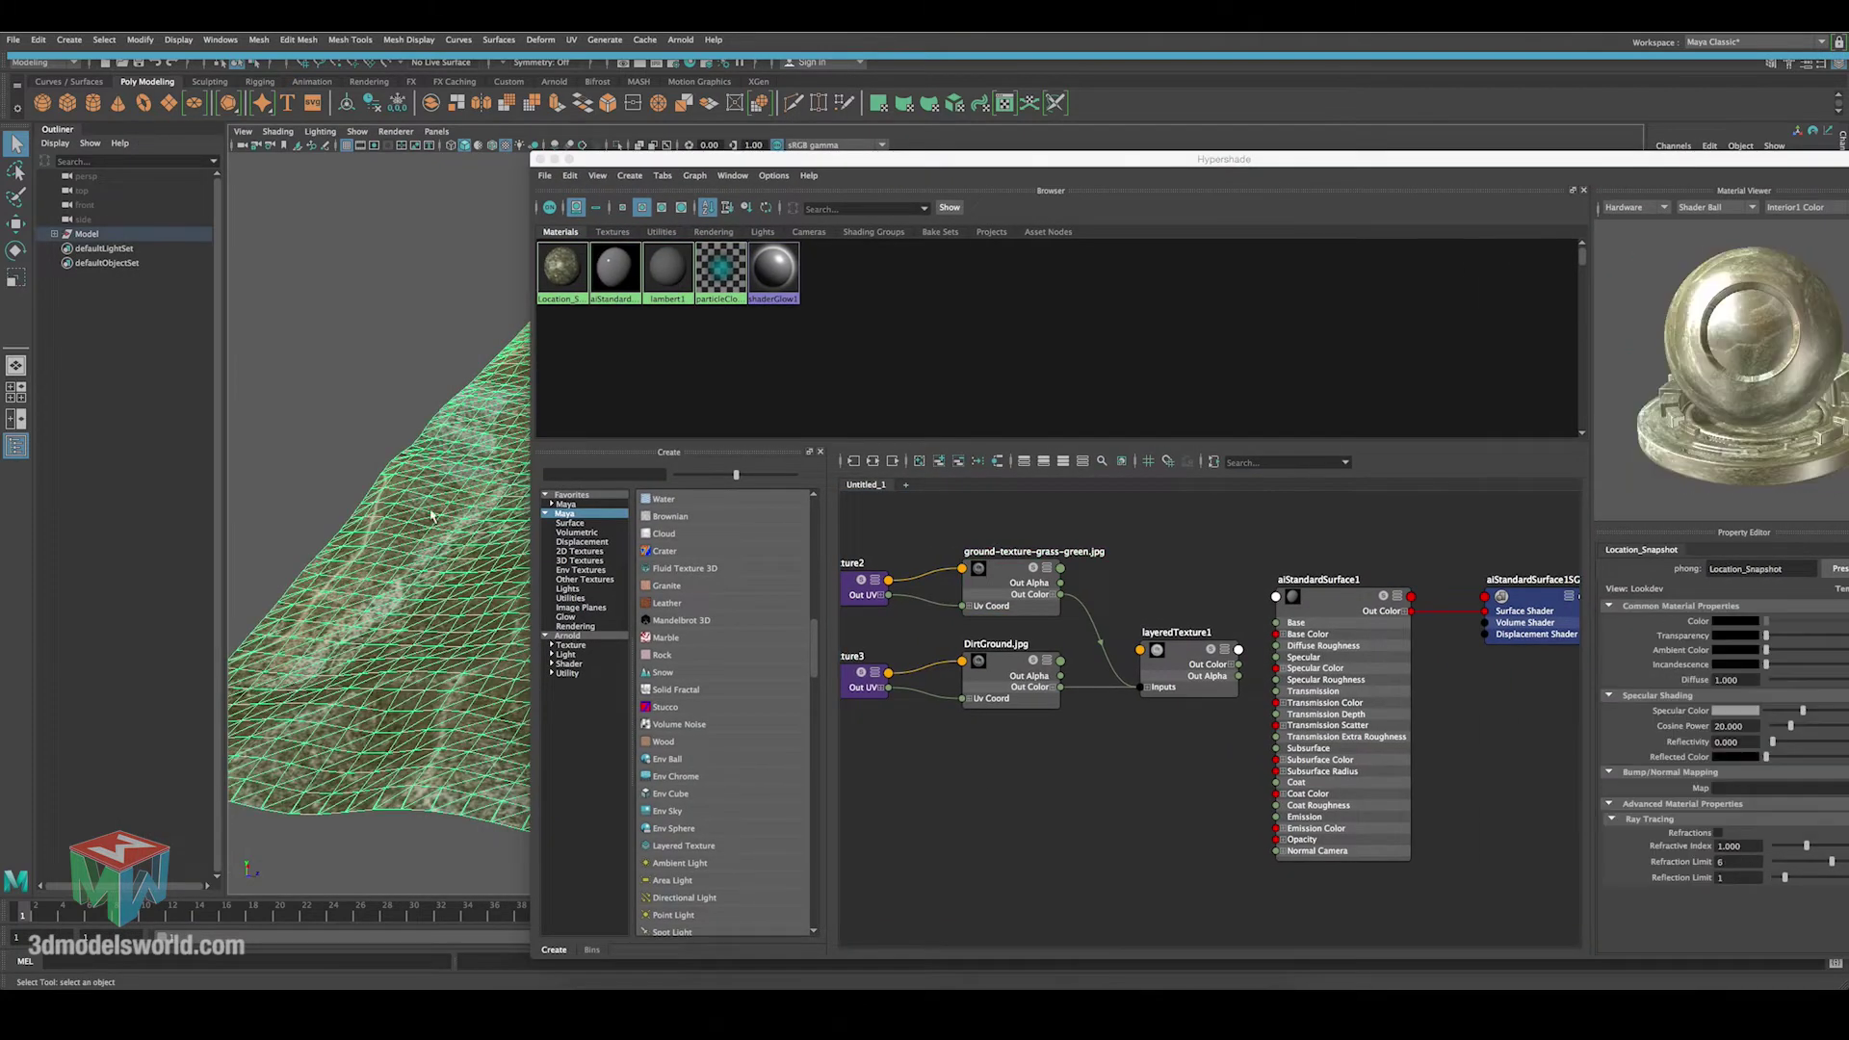
right_click(1326, 600)
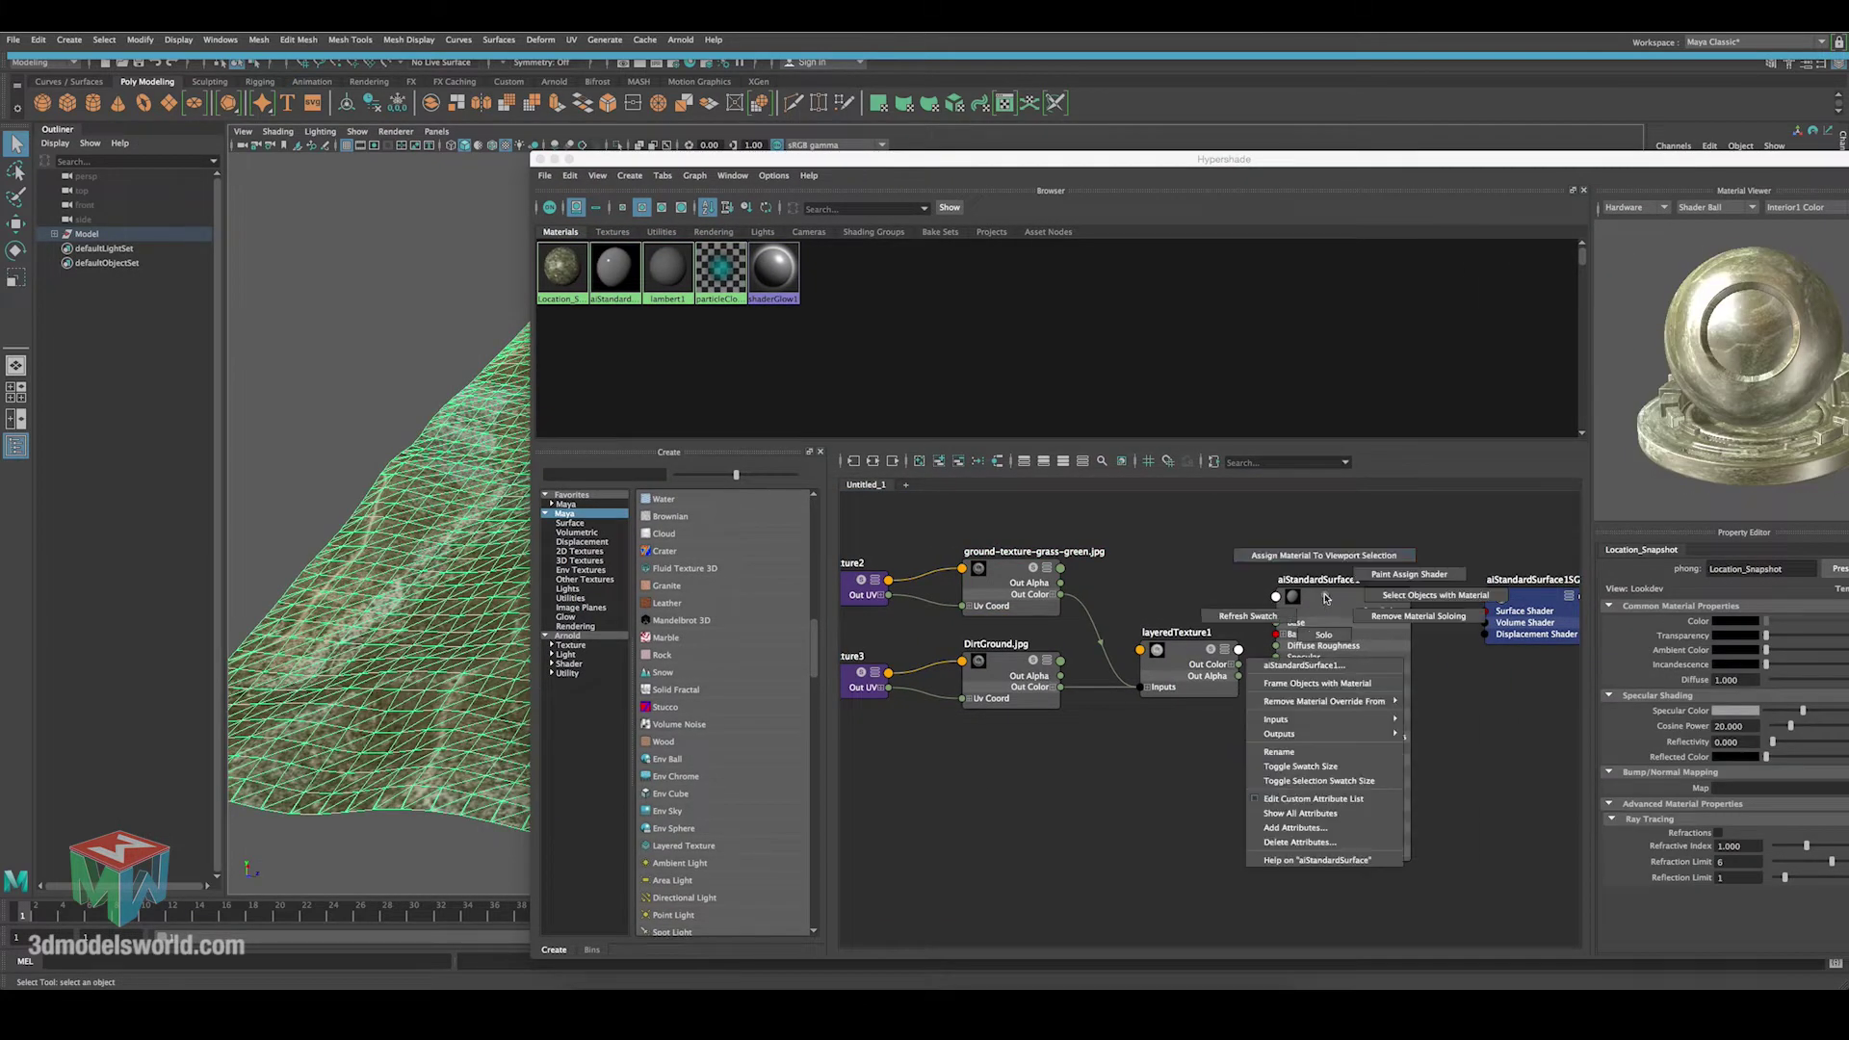
click(1317, 558)
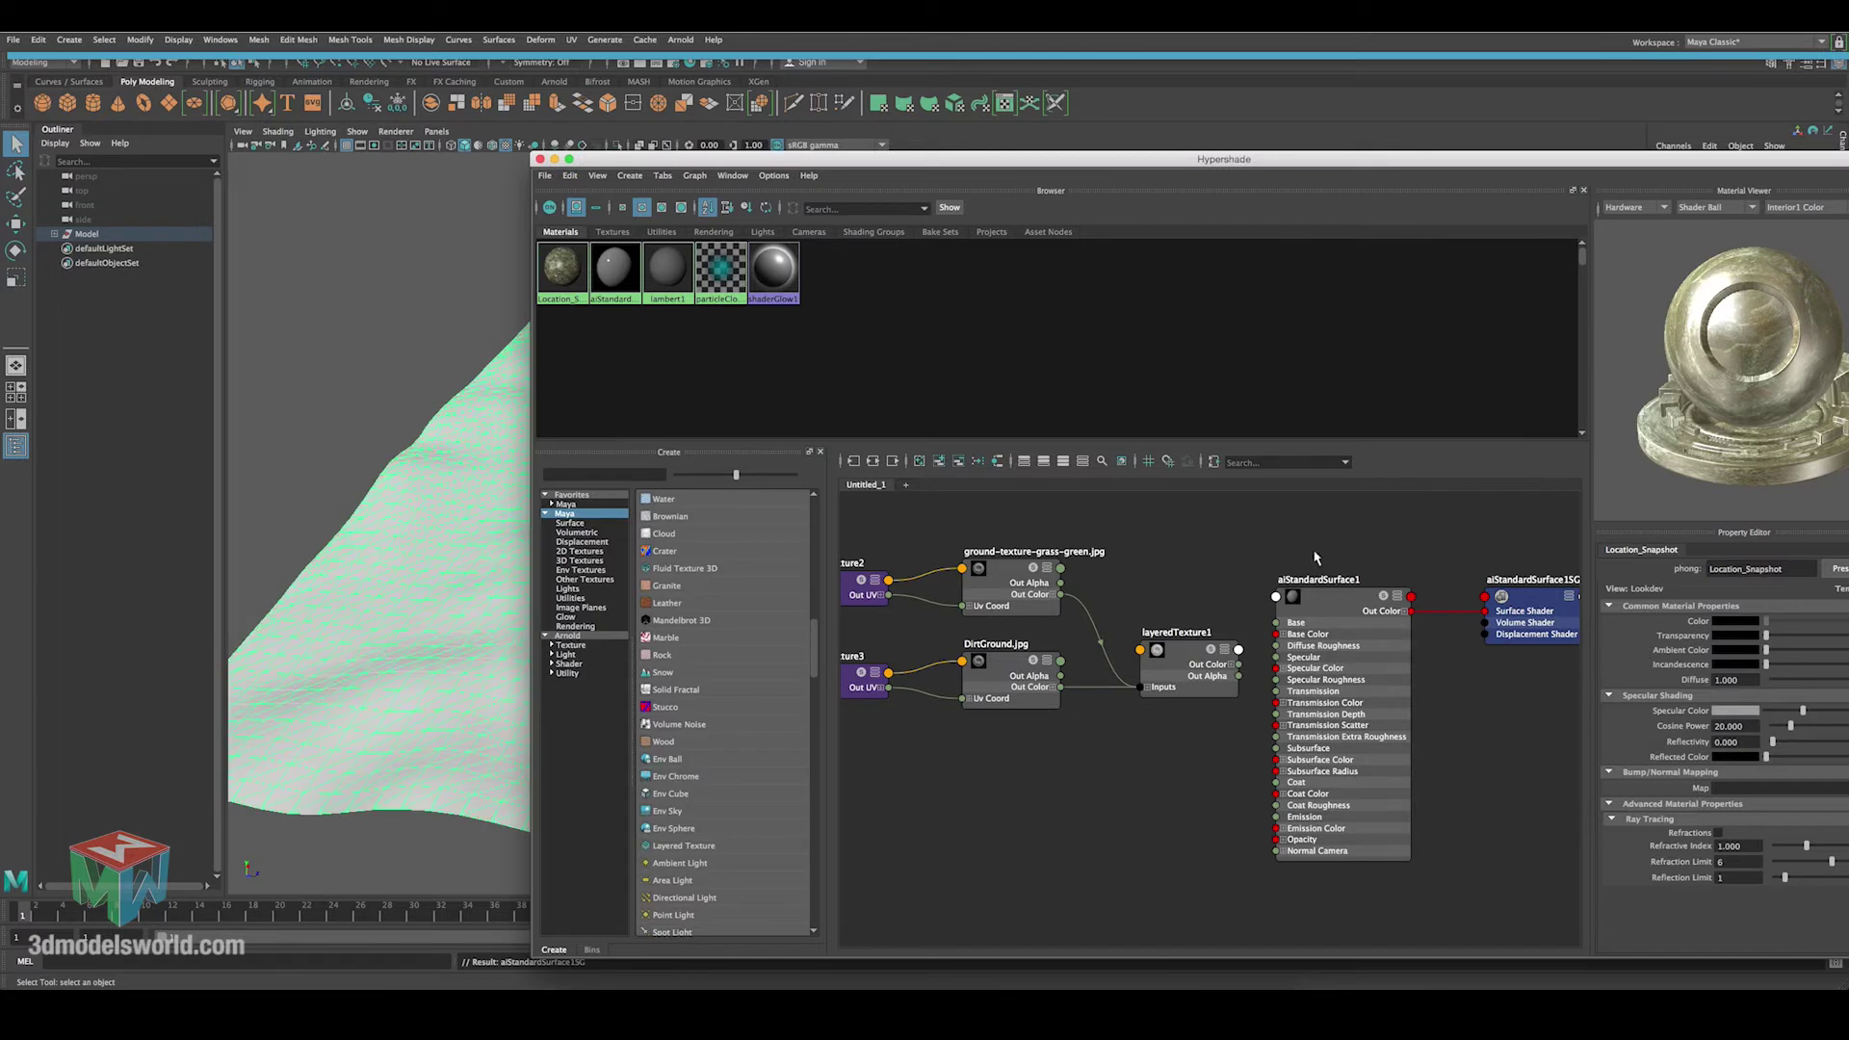
Connect layeredTexture1's Out Color to aiStandardSurface1's Base Color and turn on textured display in the viewport.
click(1248, 569)
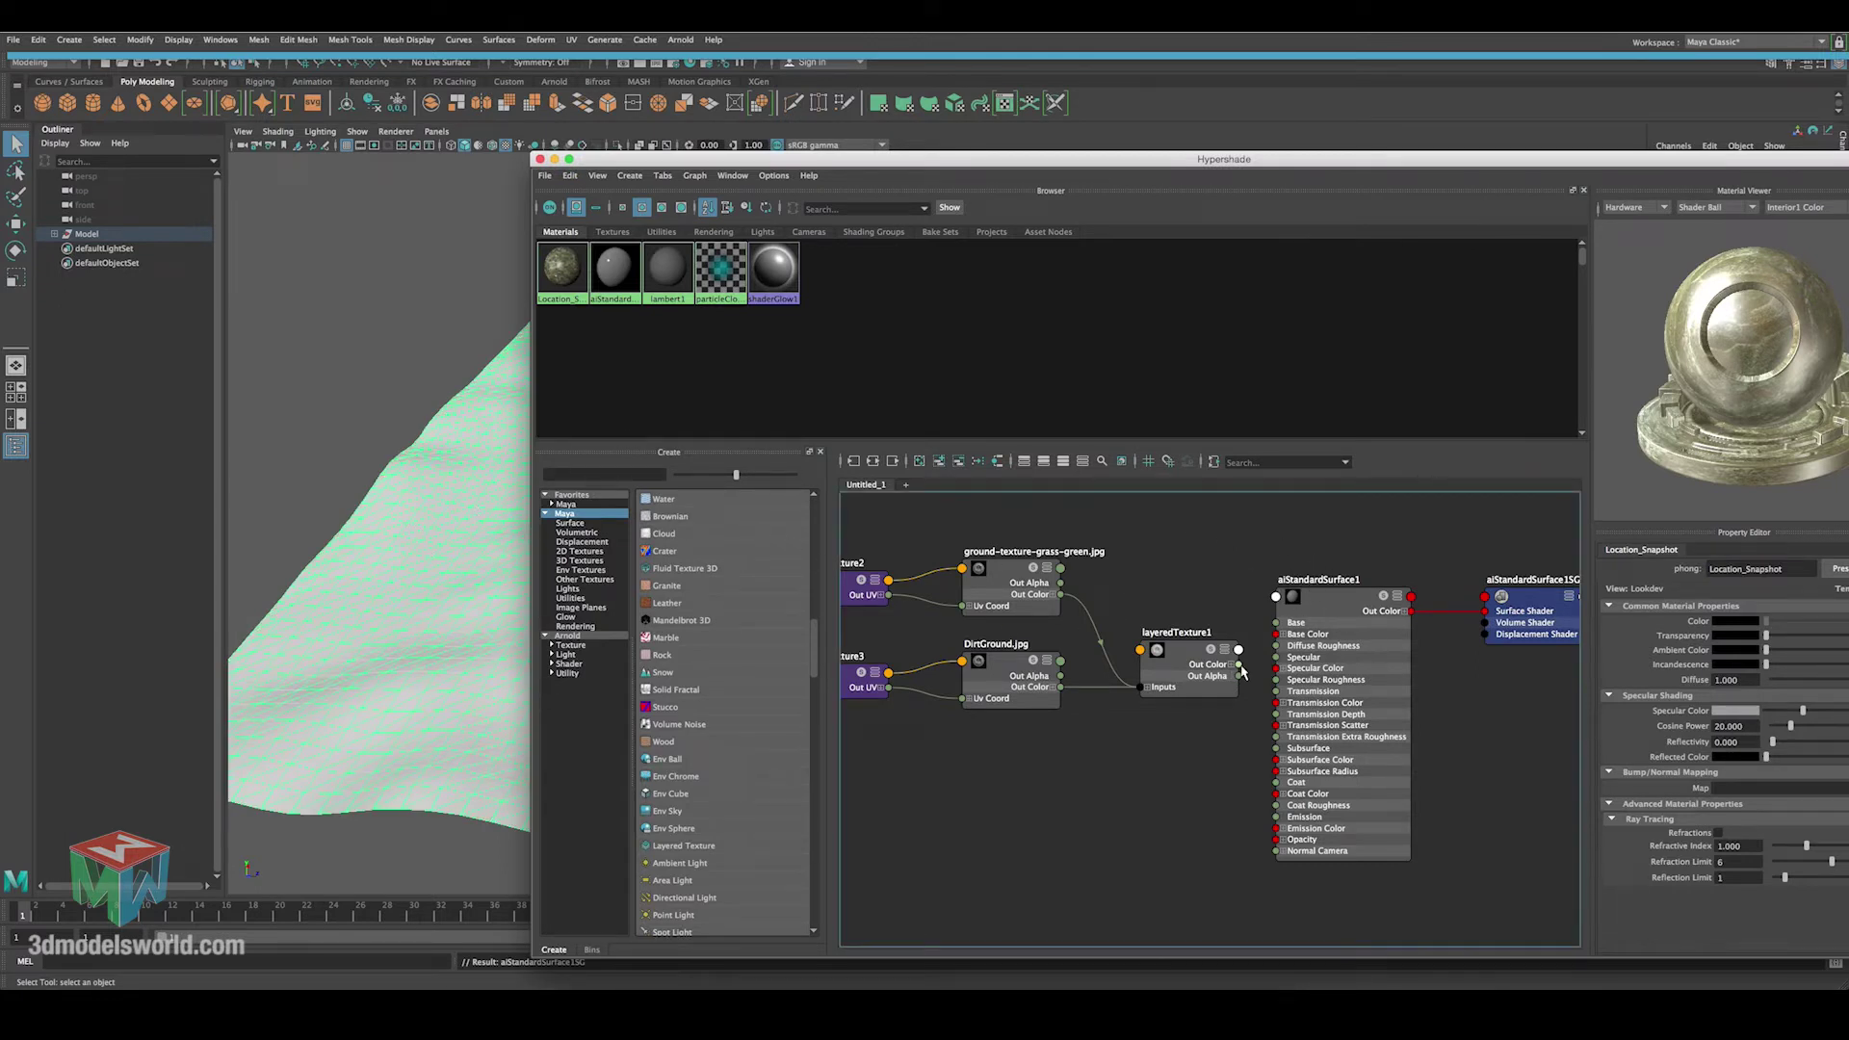
drag(1251, 667, 1277, 636)
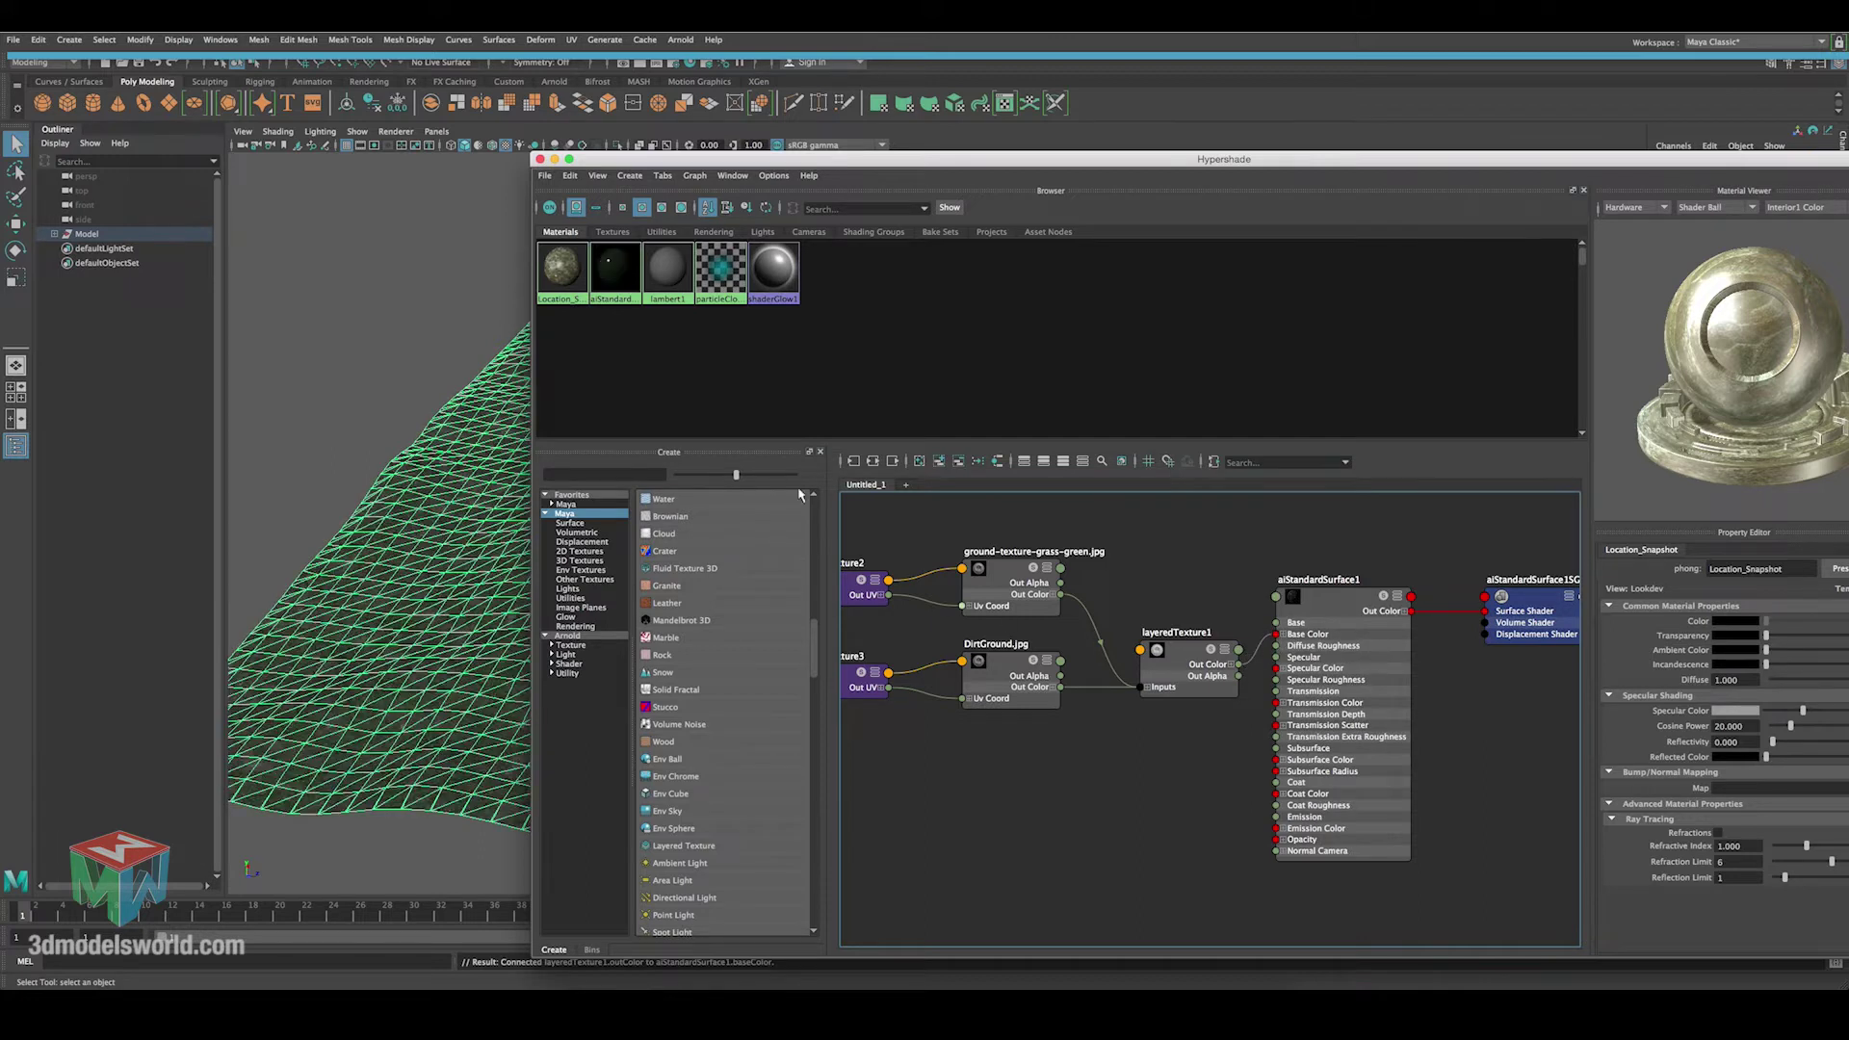
click(439, 289)
key(6)
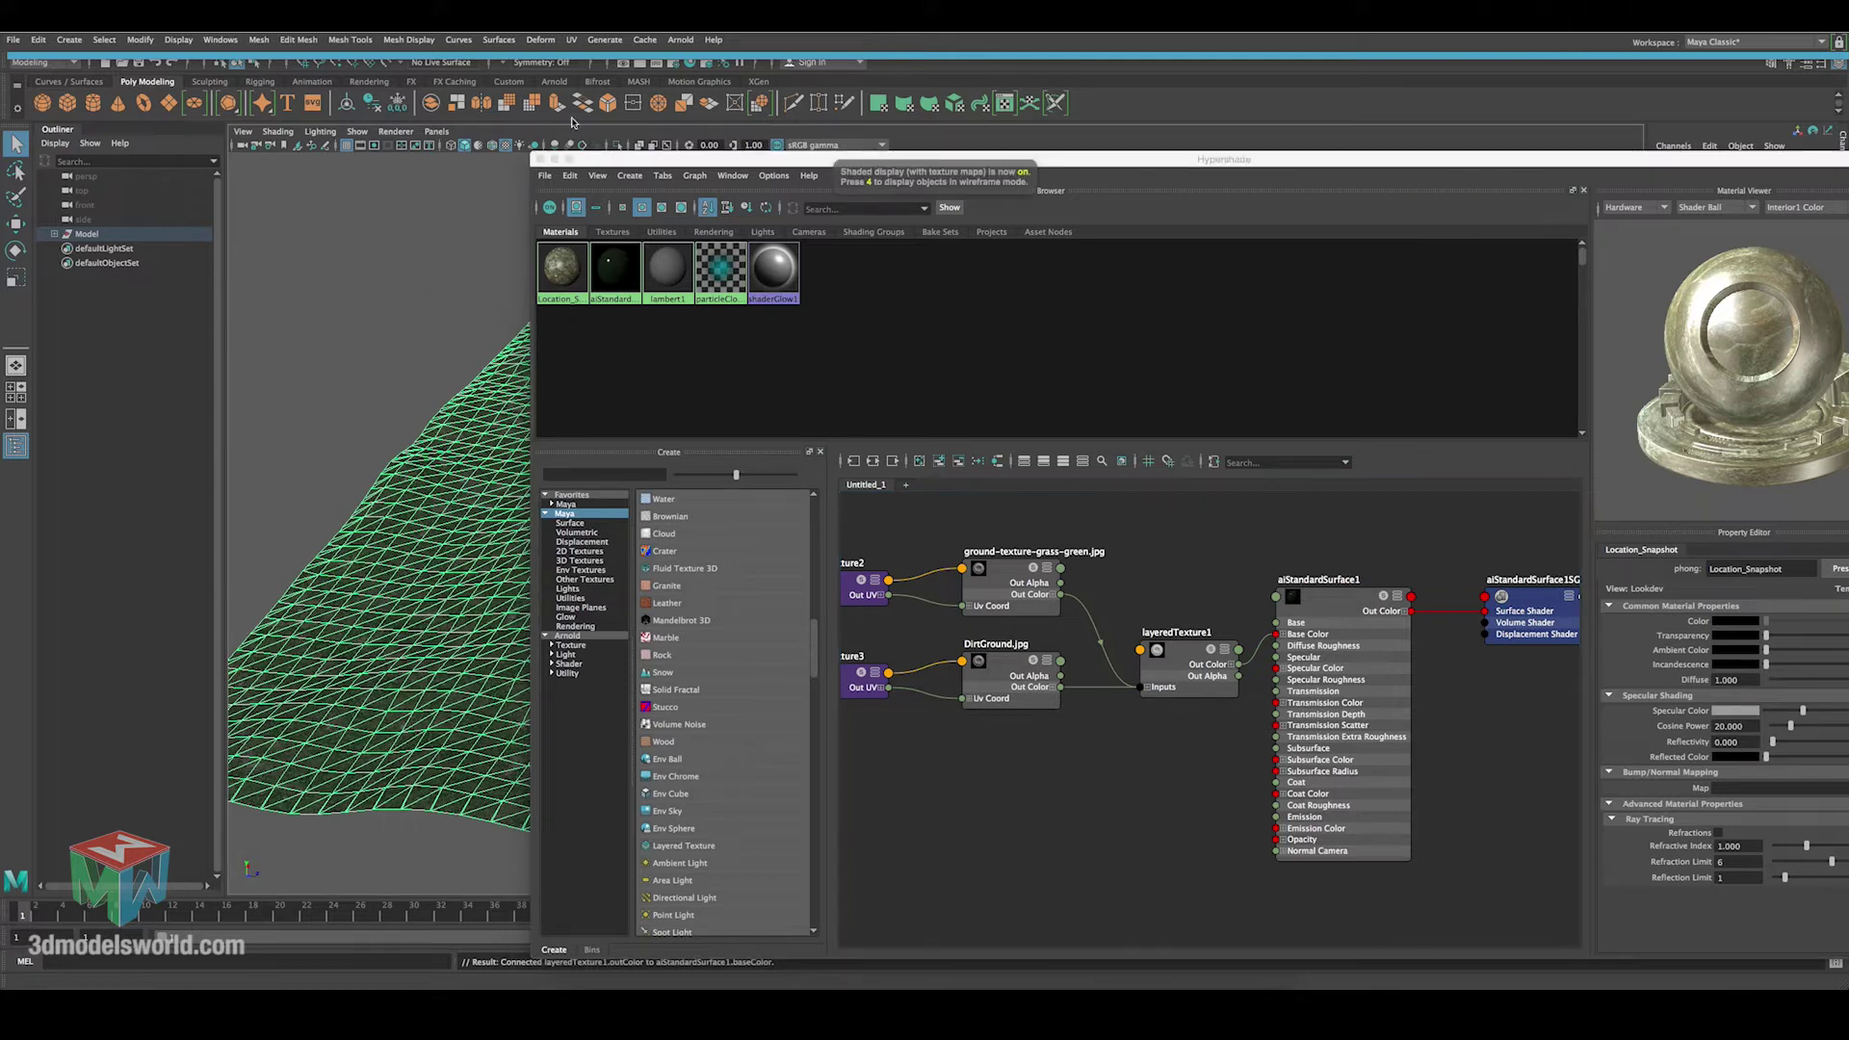
Uncover the terrain in the viewport and examine the texture on its surface from several distances and angles.
drag(617, 159, 1001, 207)
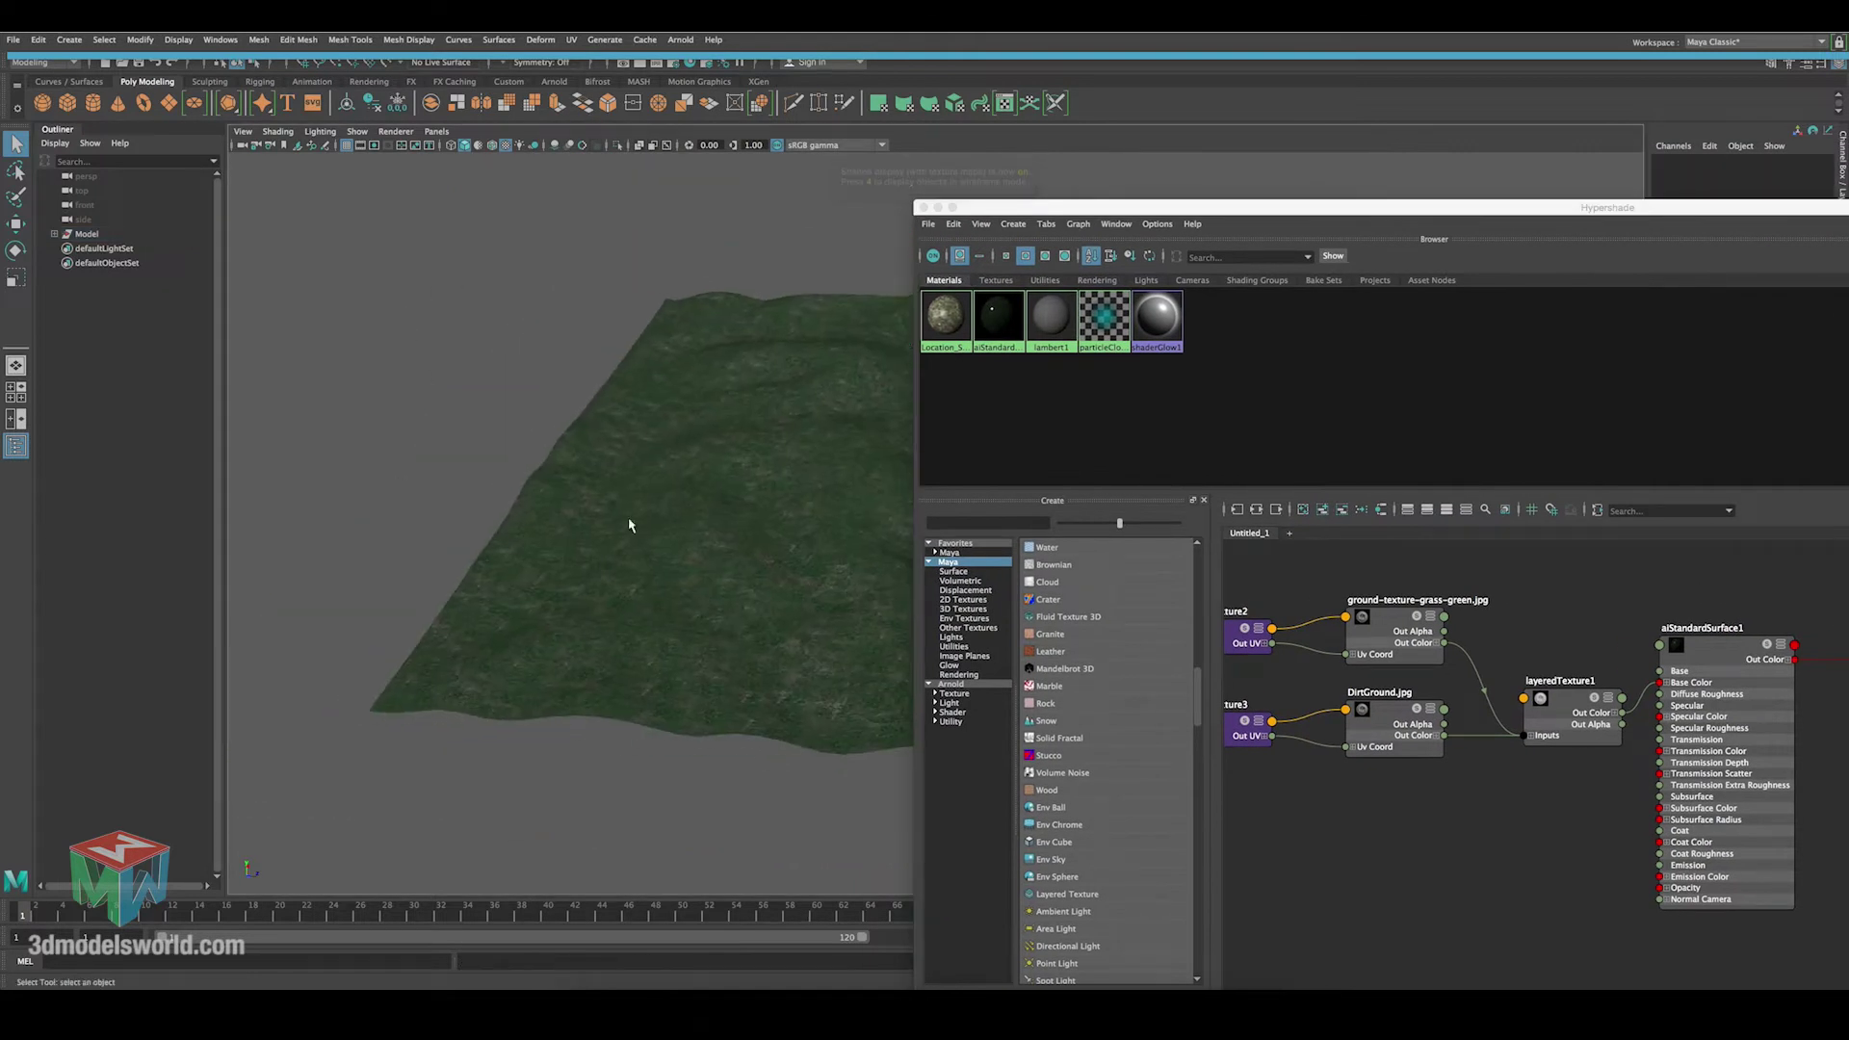
alt+drag(590, 539, 735, 673)
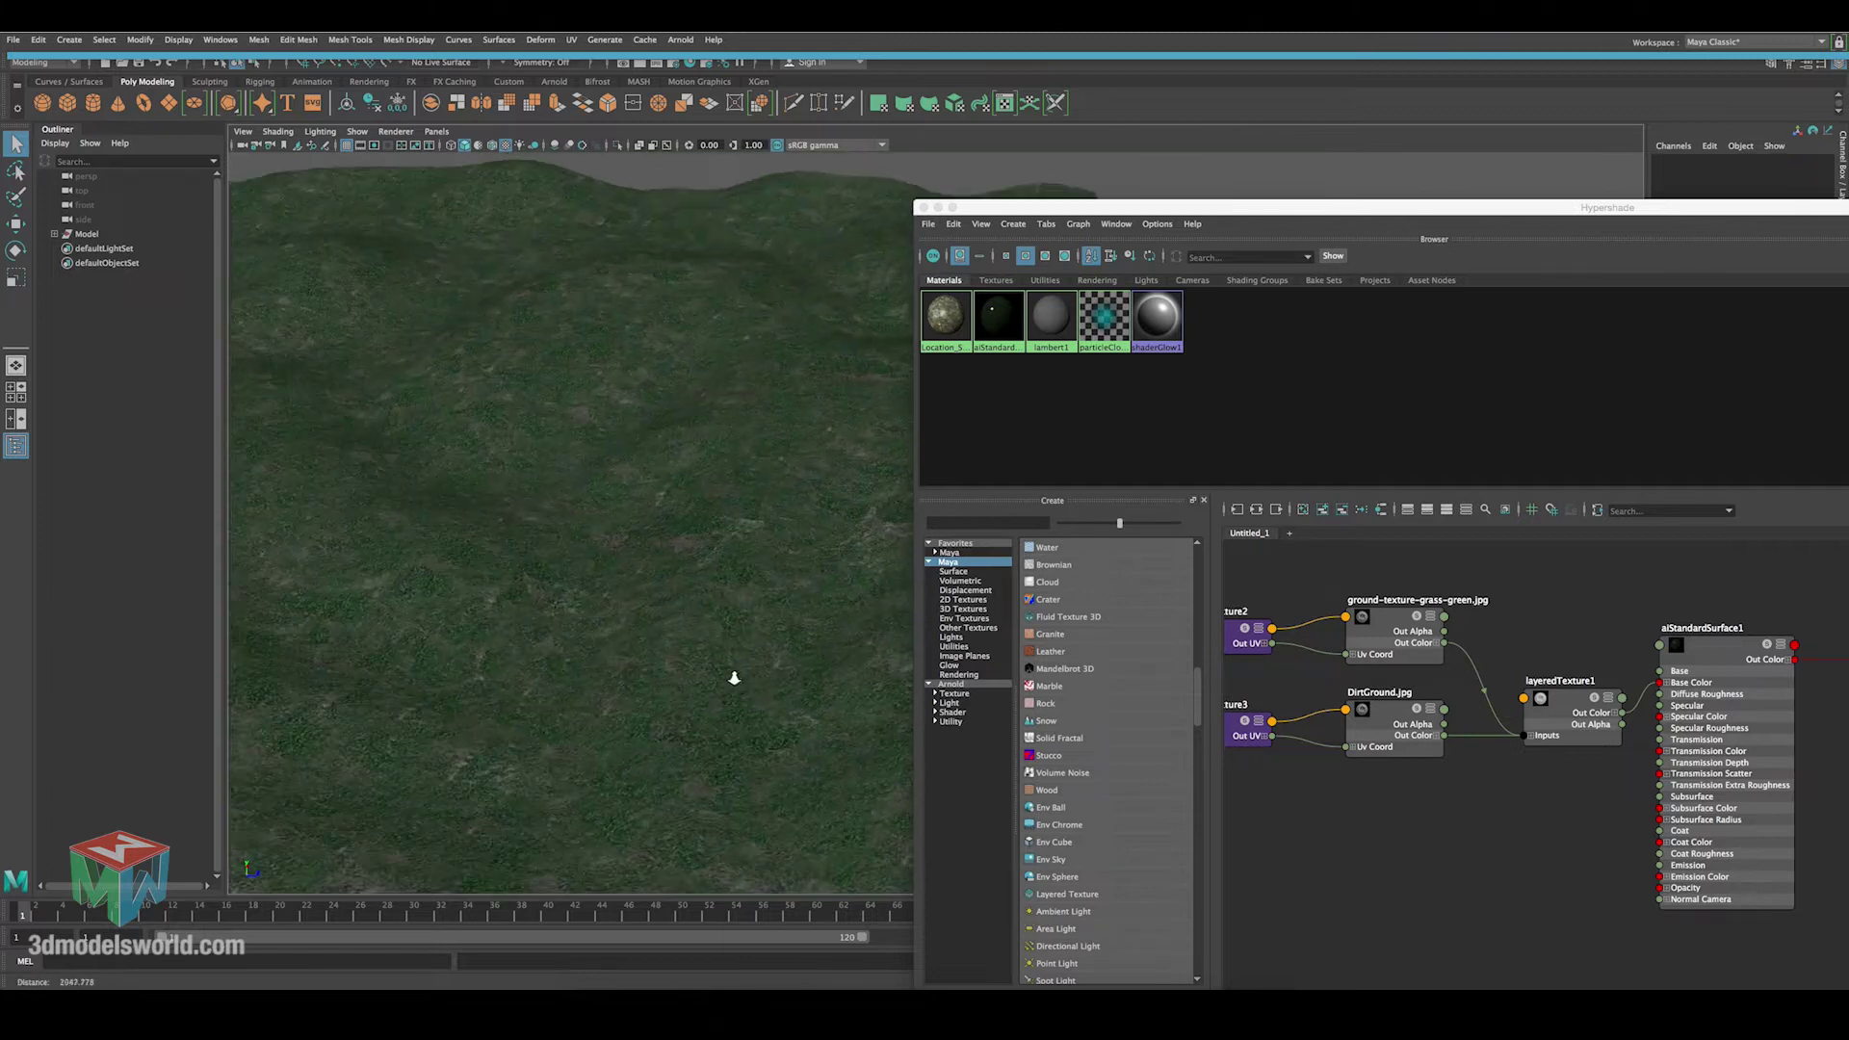
alt+middle_drag(734, 673, 718, 535)
alt+right_drag(719, 535, 607, 540)
mouse_move(606, 540)
alt+mouse_down()
mouse_move(722, 458)
mouse_move(501, 446)
mouse_move(474, 462)
mouse_move(578, 551)
alt+mouse_up()
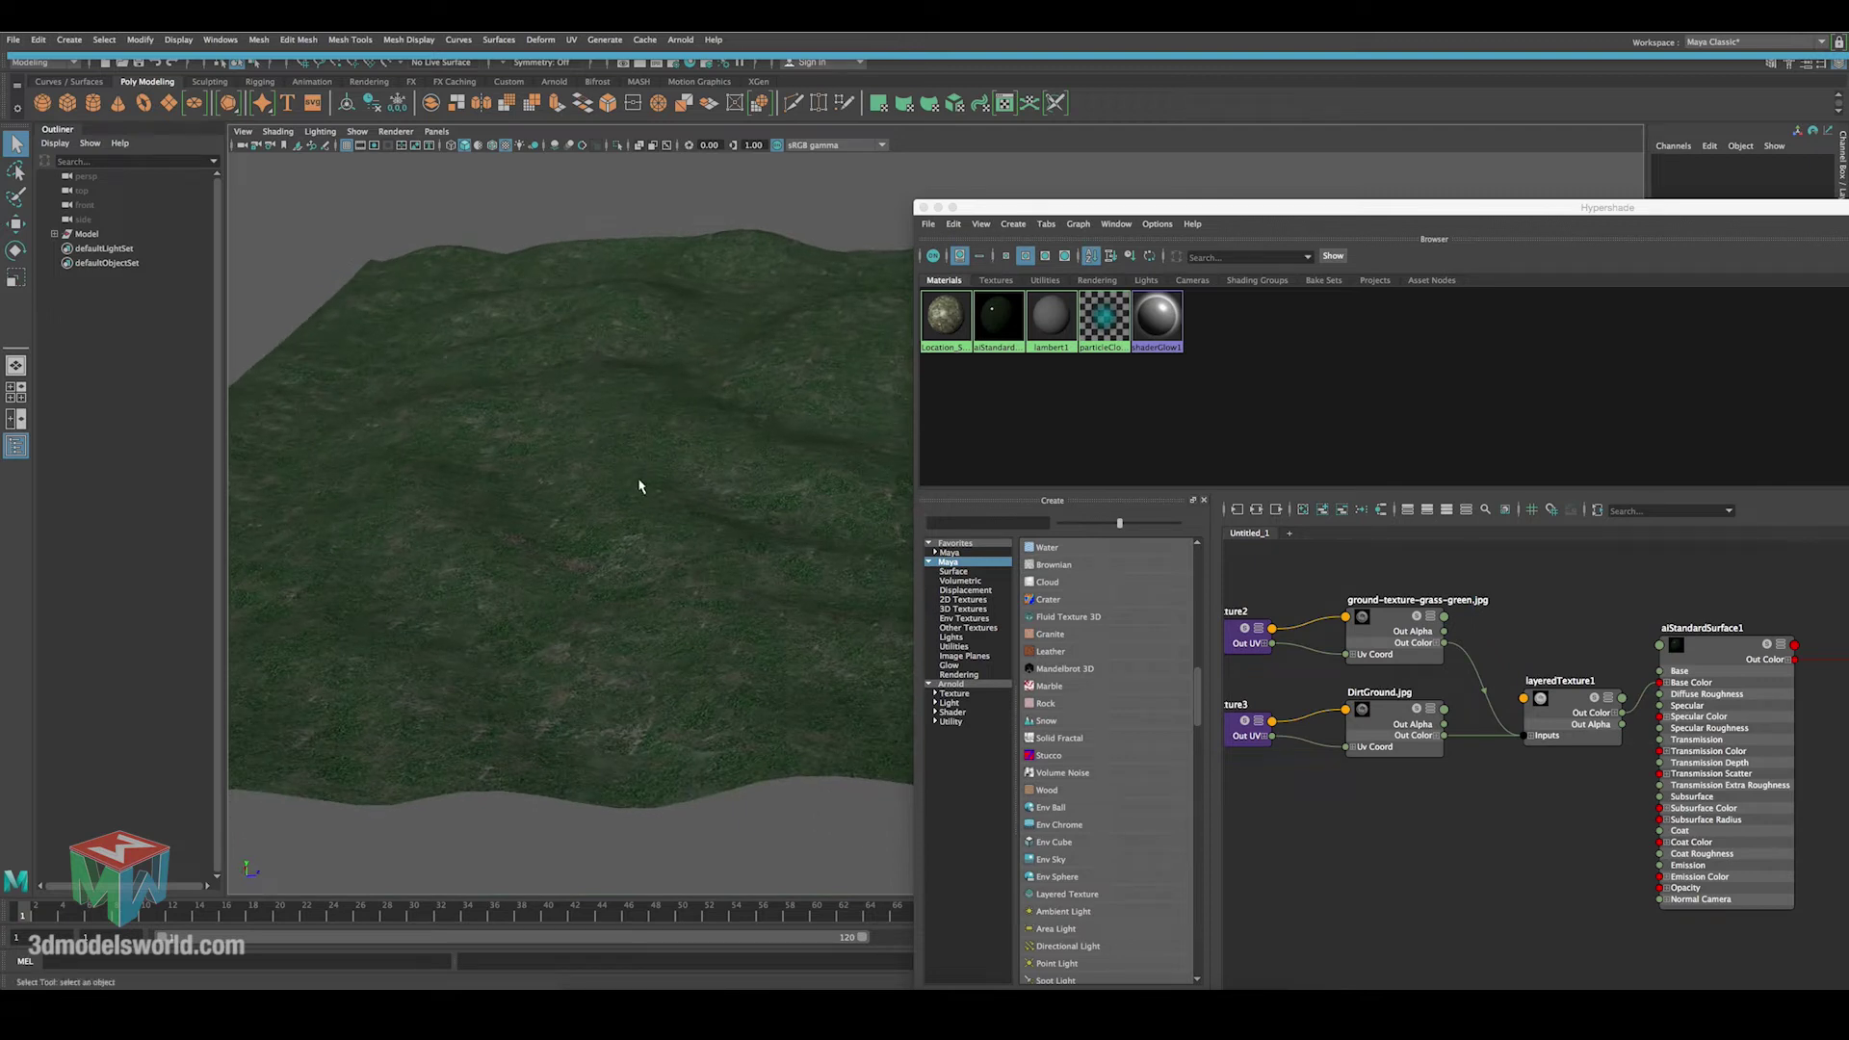
alt+drag(735, 381, 624, 409)
alt+drag(655, 483, 671, 454)
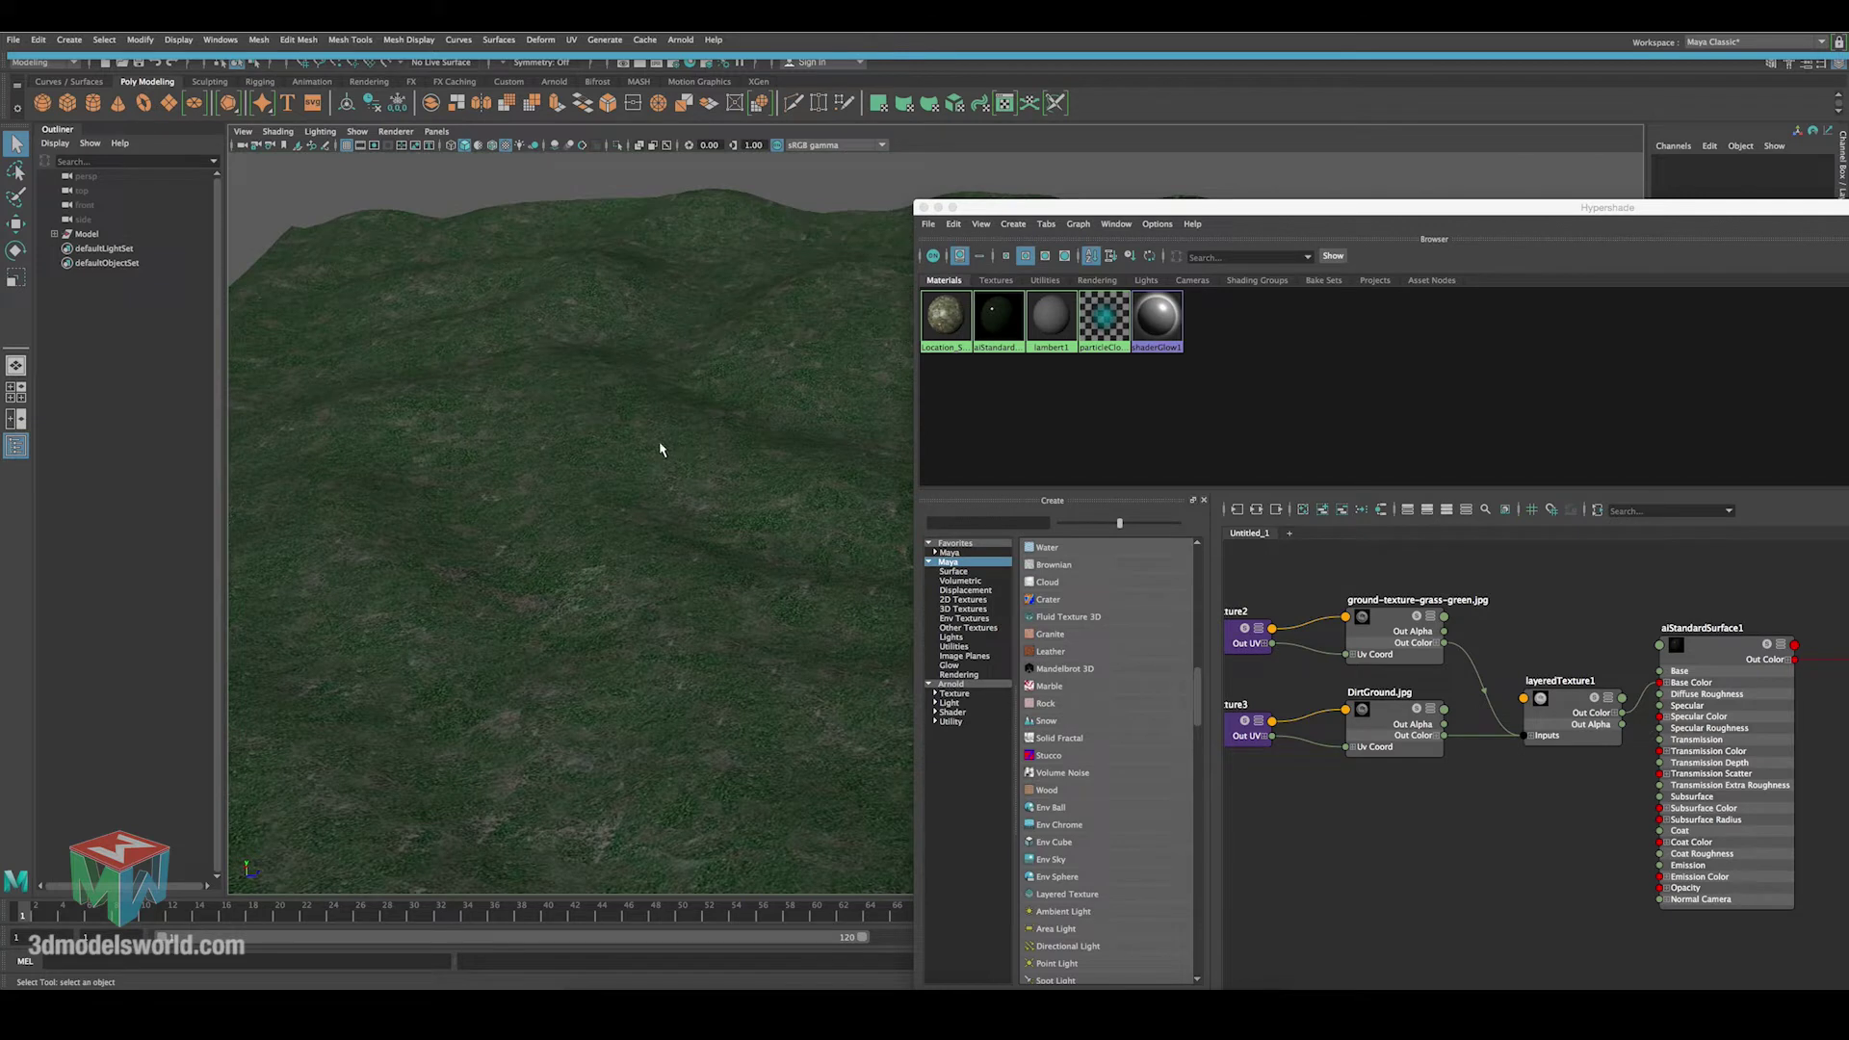
Open layeredTexture1's attributes and shrink the Hypershade so the terrain is visible beside it.
drag(1049, 213, 512, 181)
click(1020, 672)
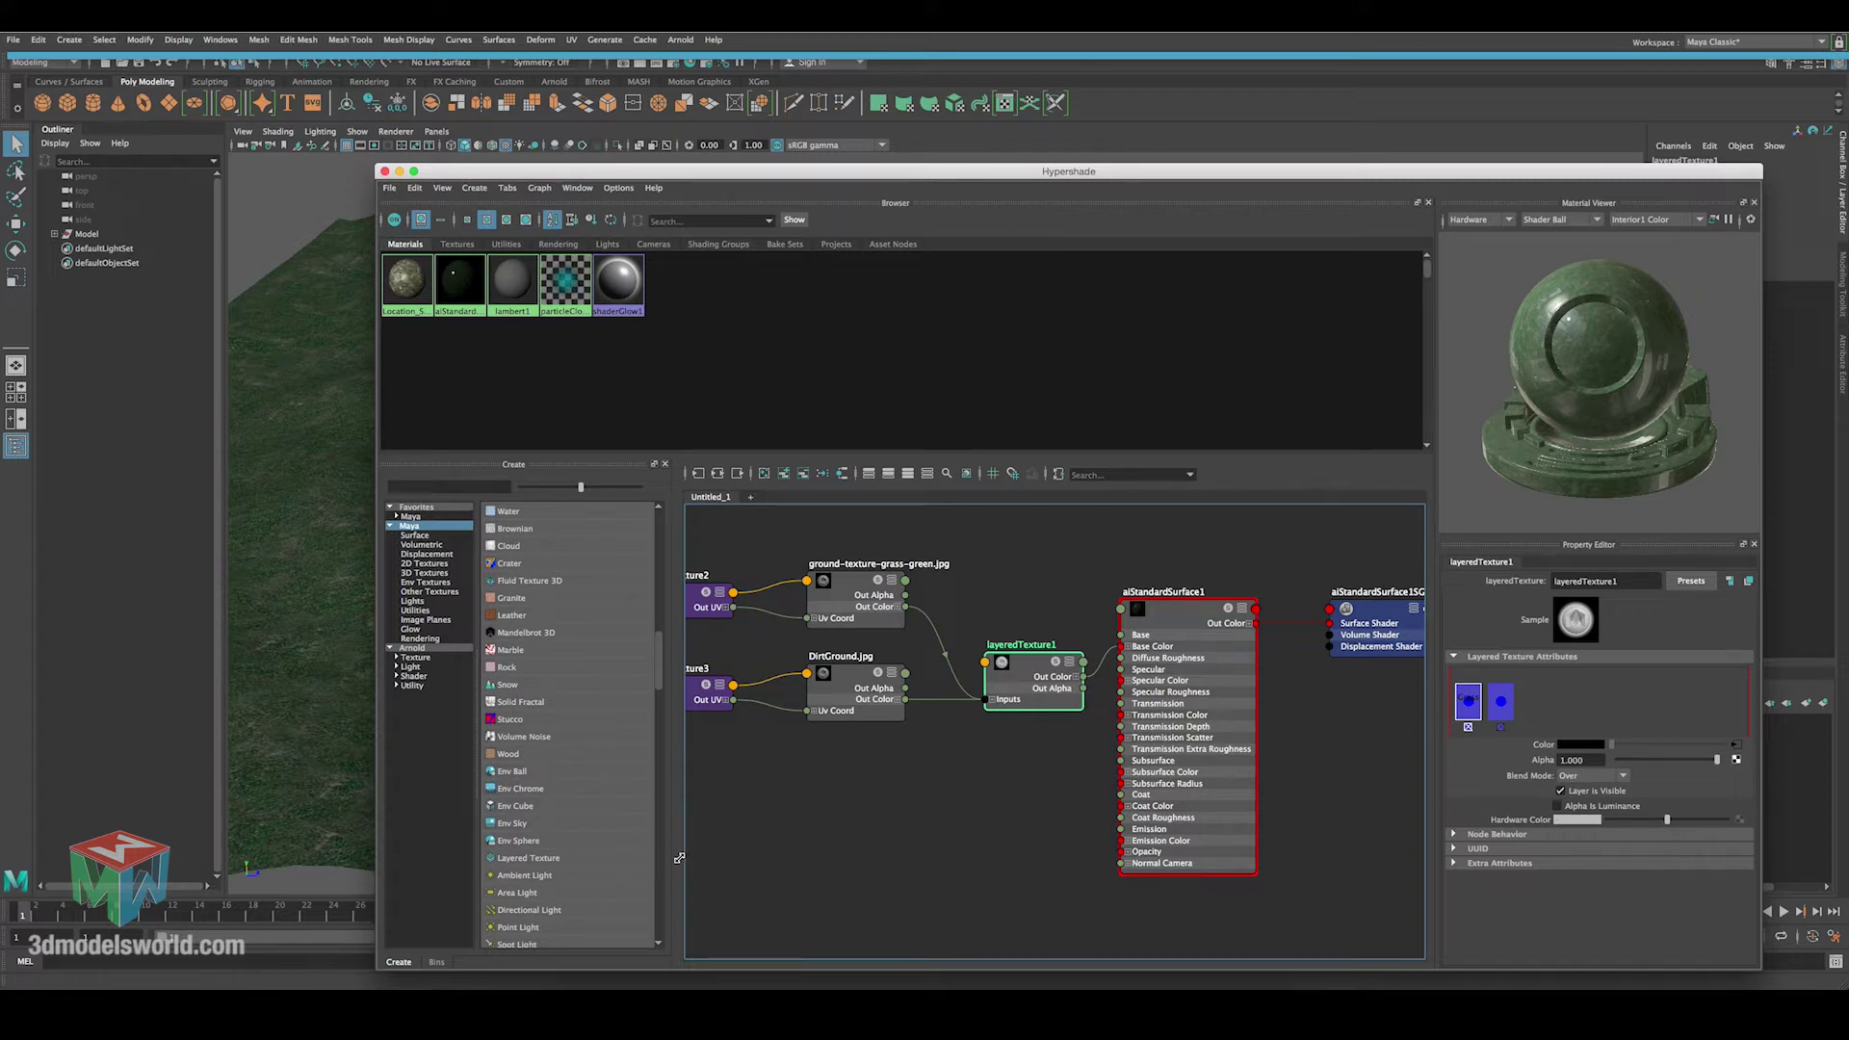
drag(378, 968, 849, 825)
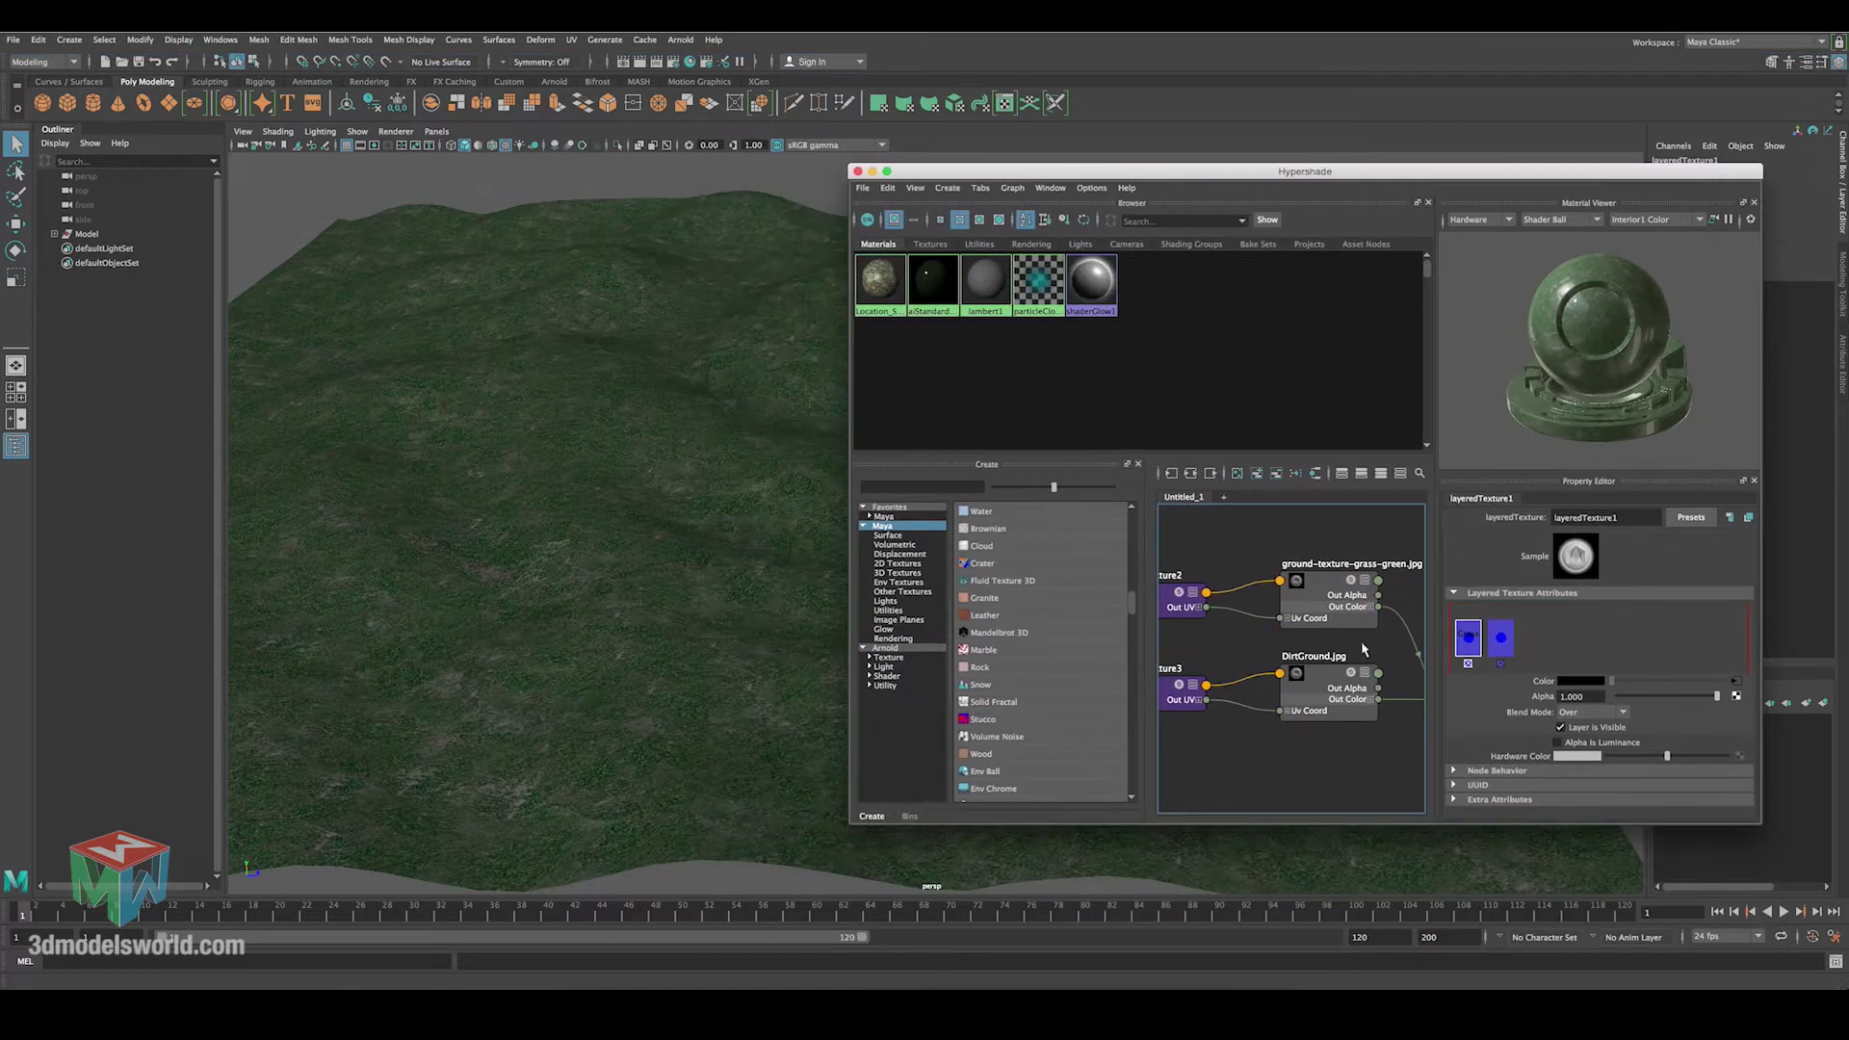
Try the Add, Subtract, Multiply and Lighten blend modes on layeredTexture1's first layer and return it to Over.
click(1594, 713)
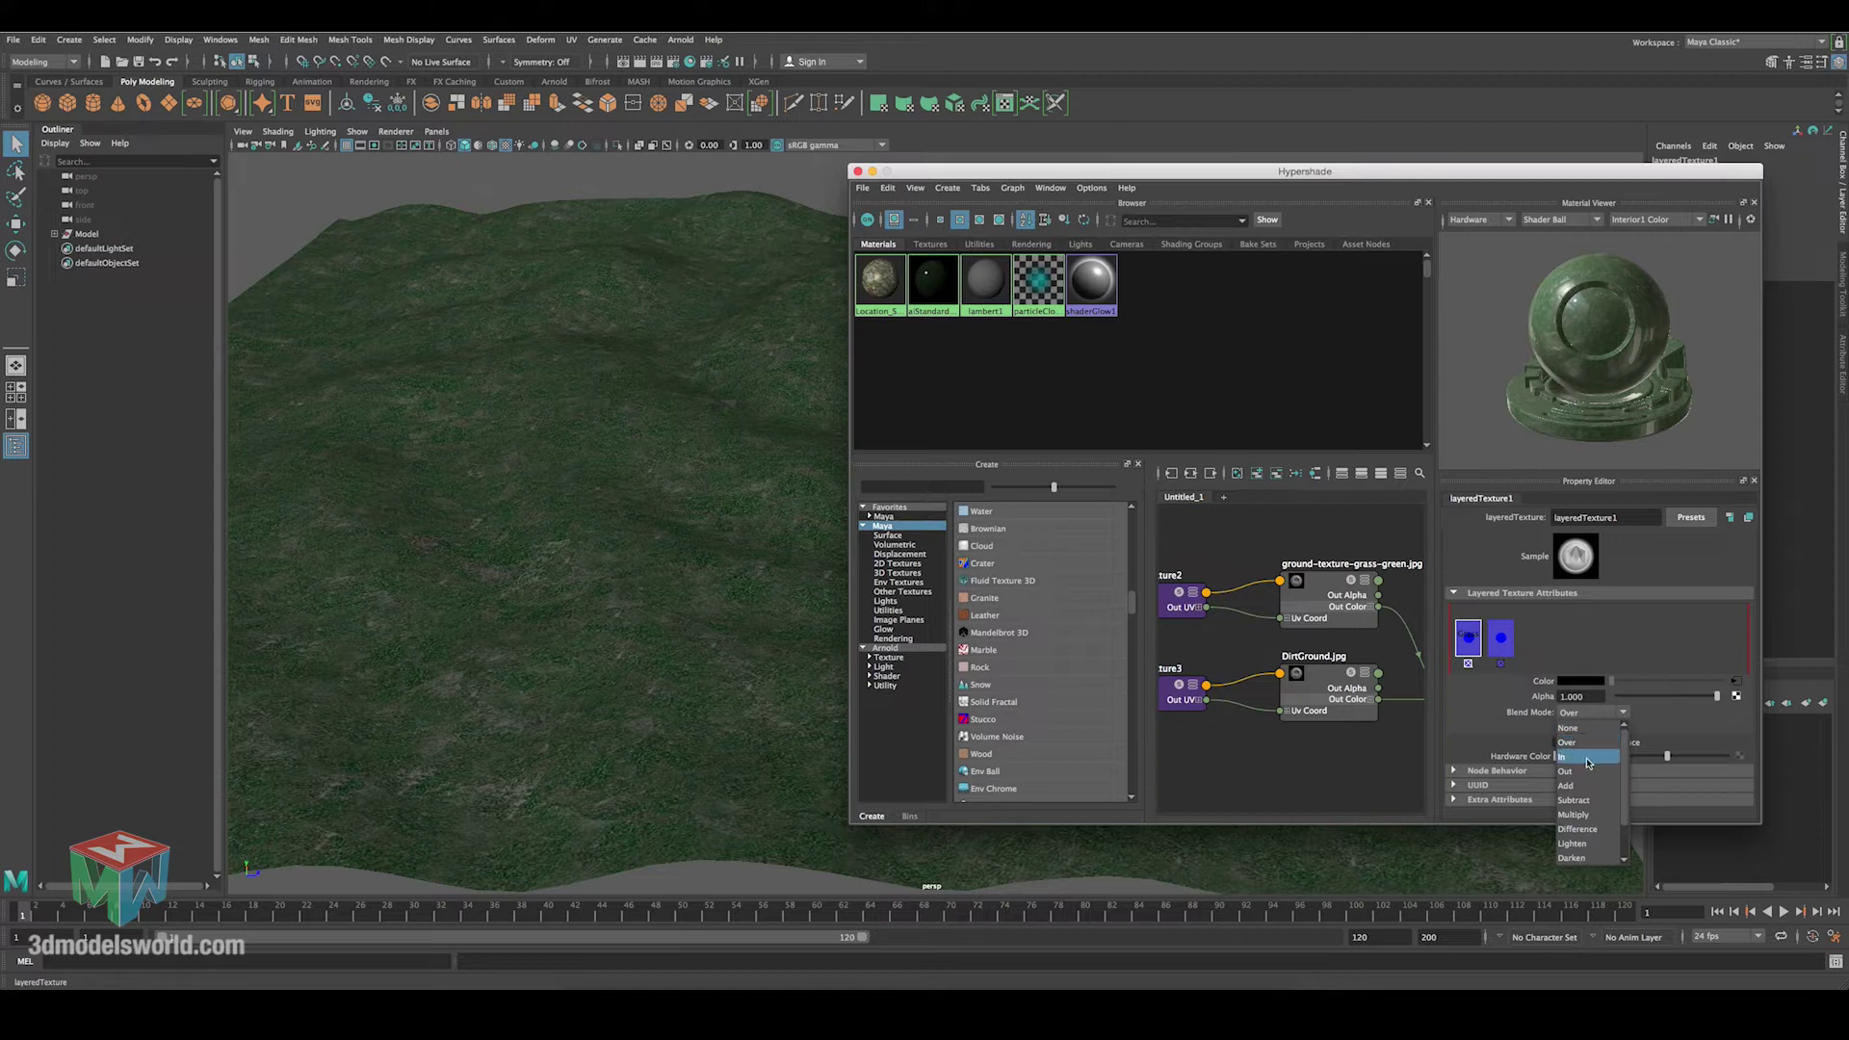
click(1586, 787)
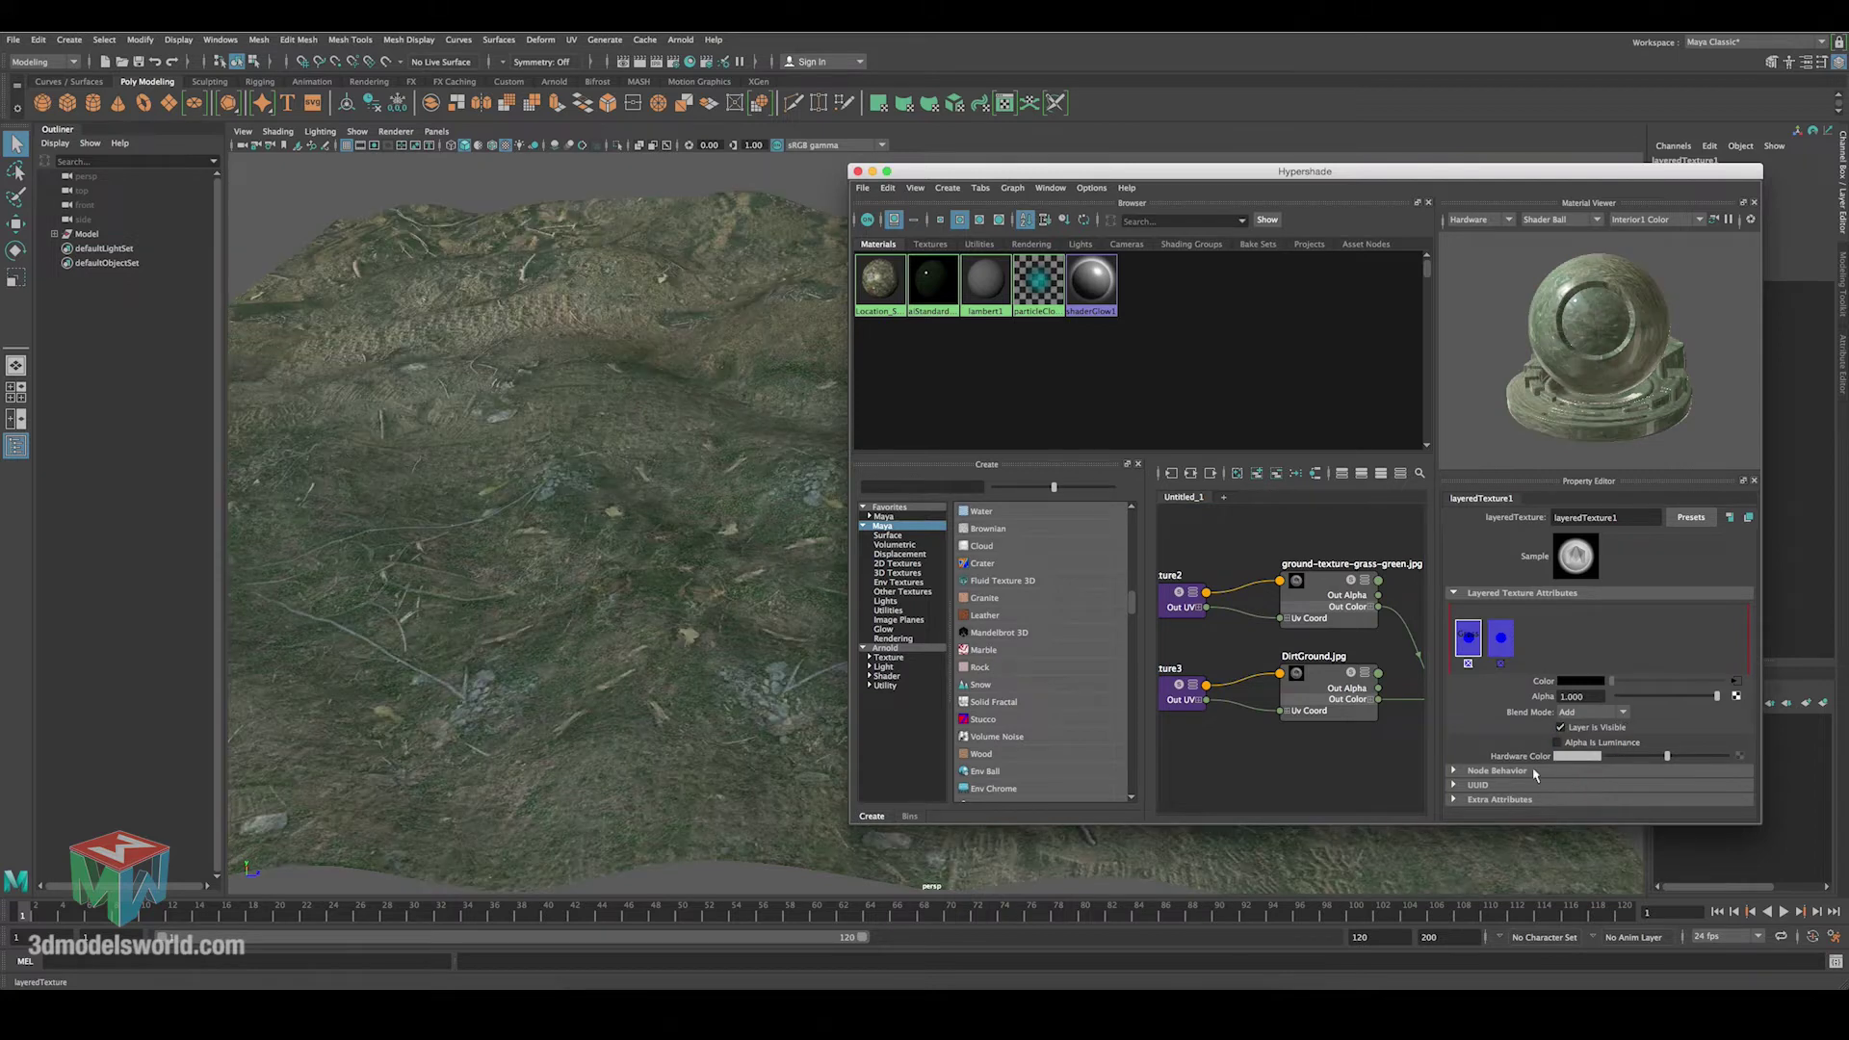
alt+drag(626, 456, 689, 346)
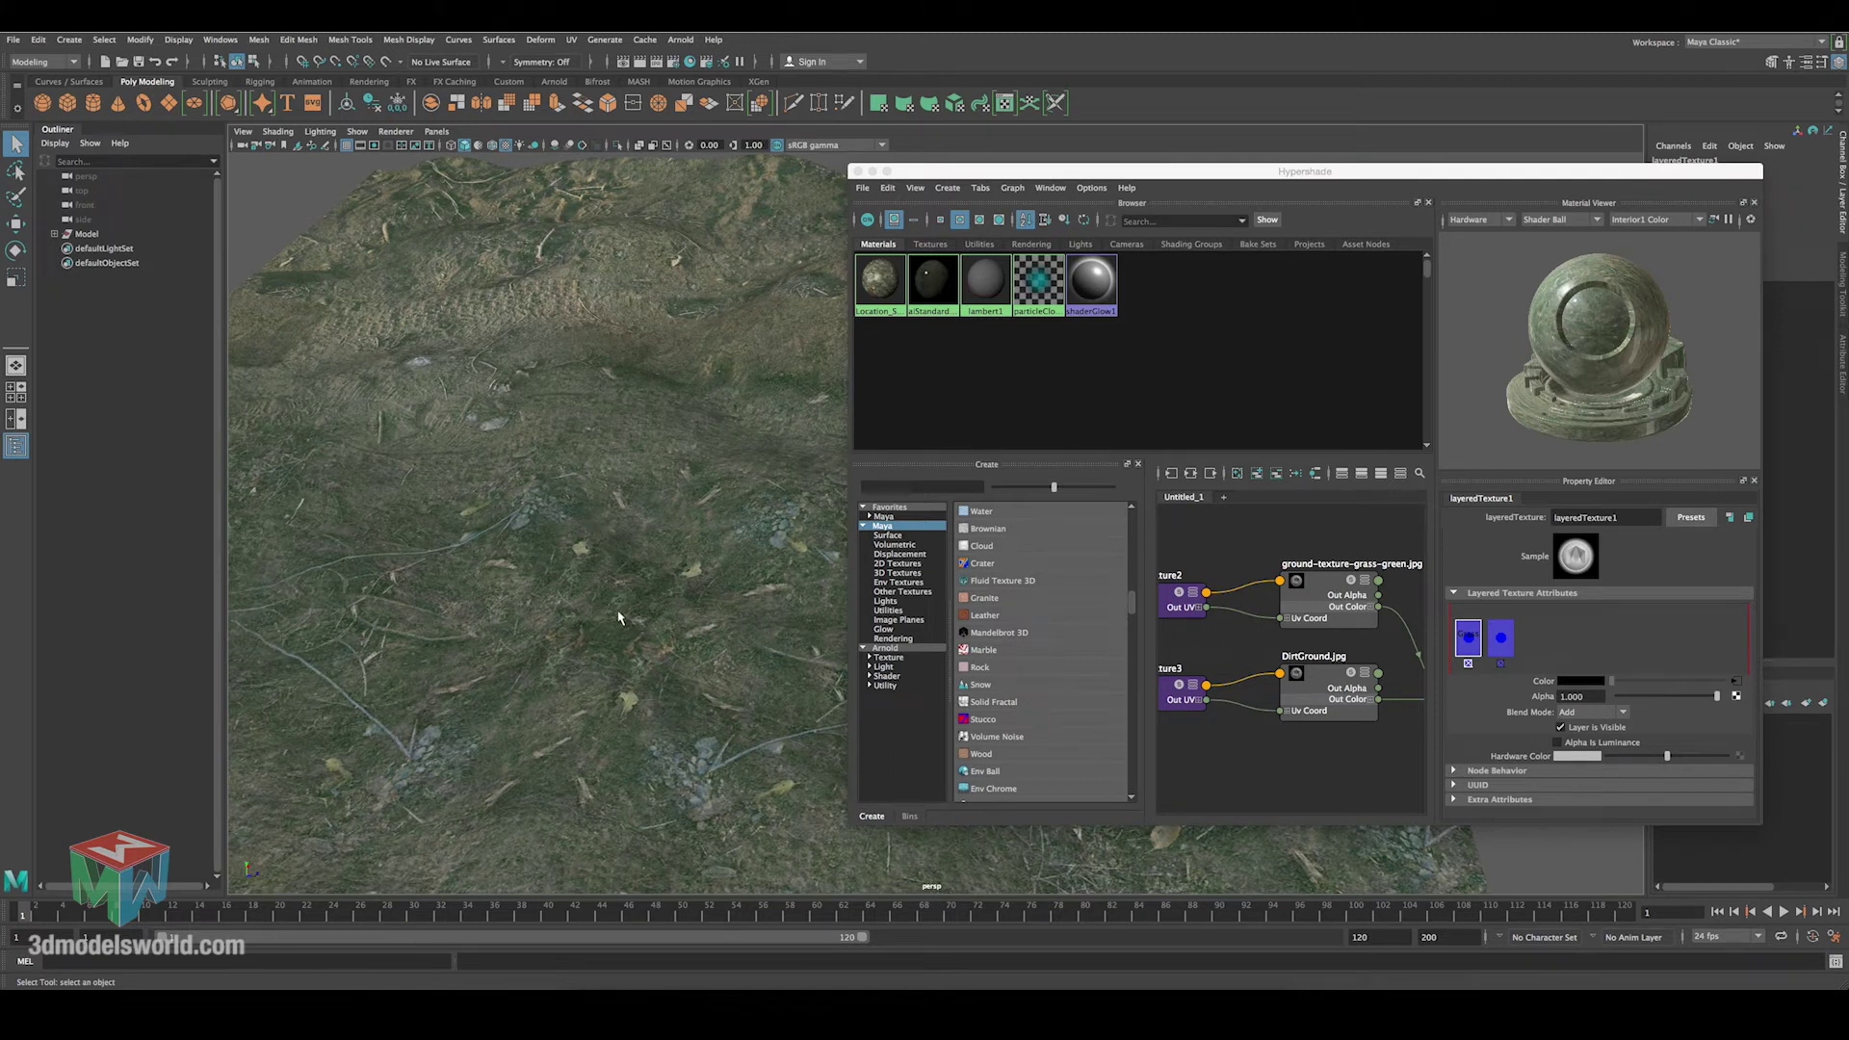
click(1624, 713)
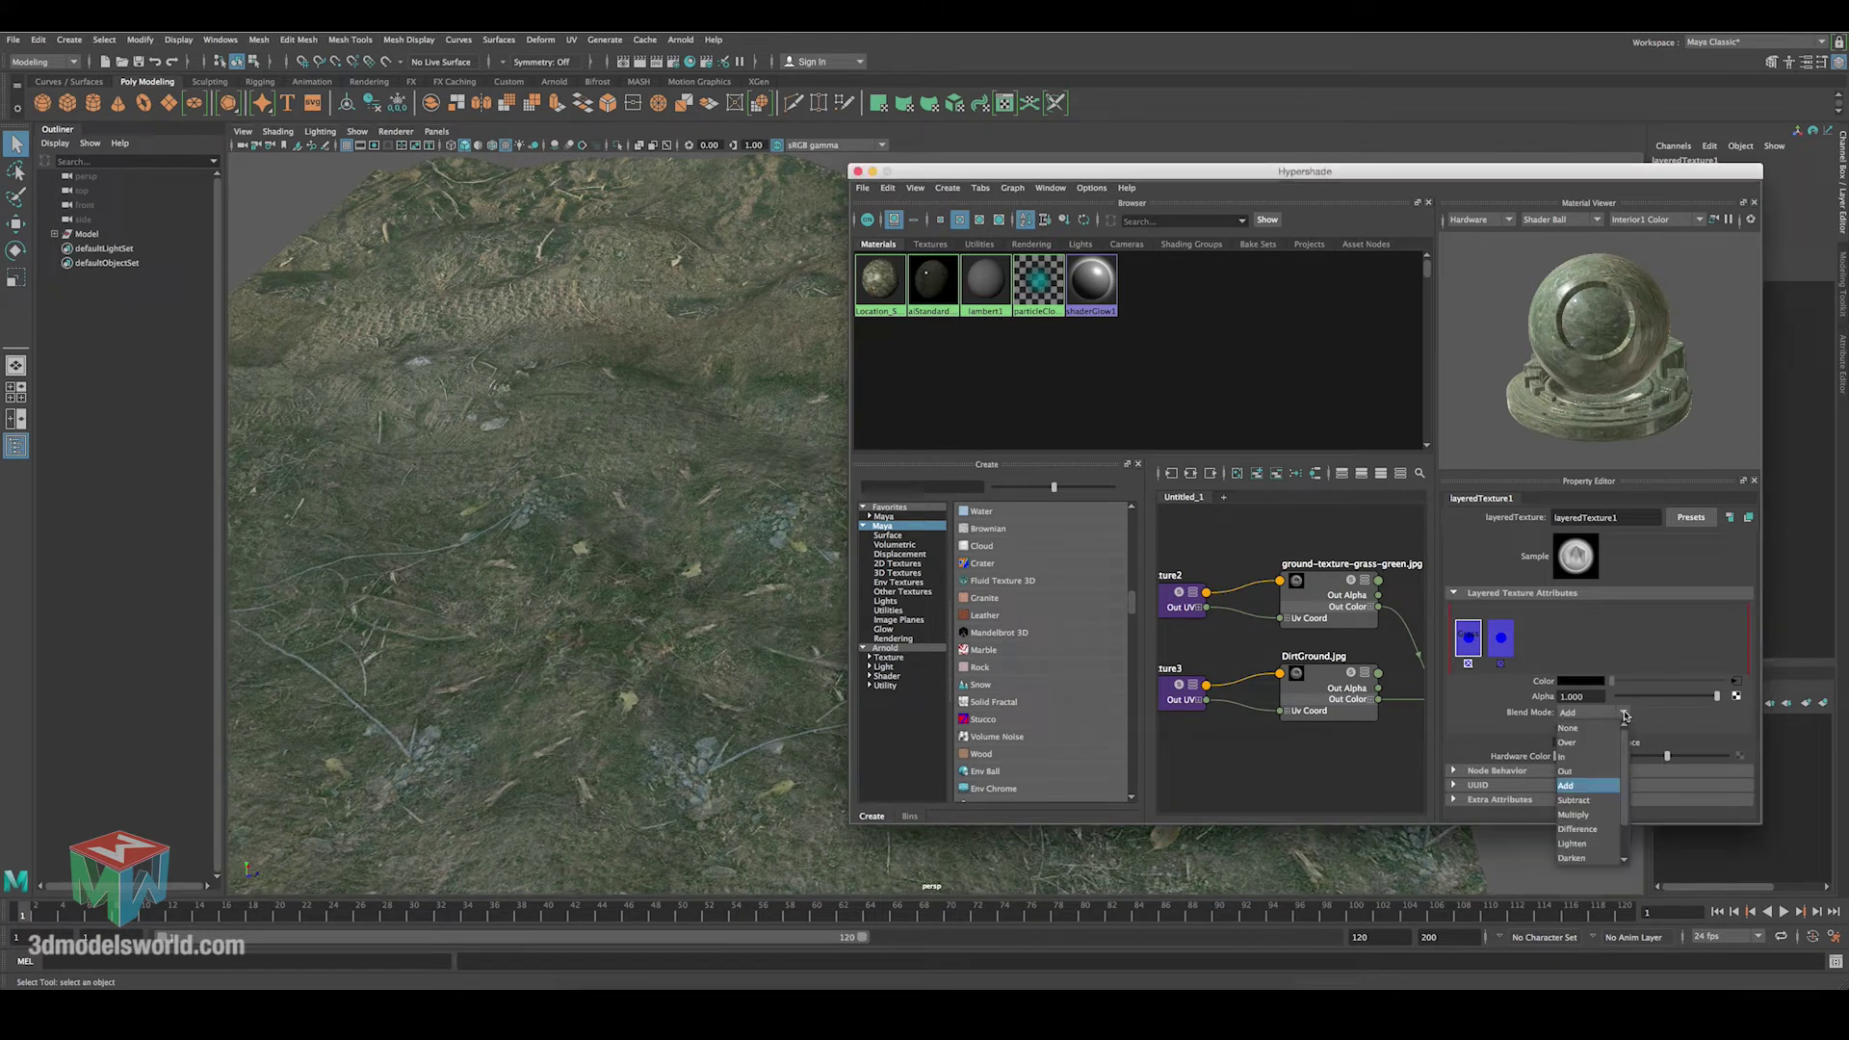
click(1599, 737)
click(1608, 713)
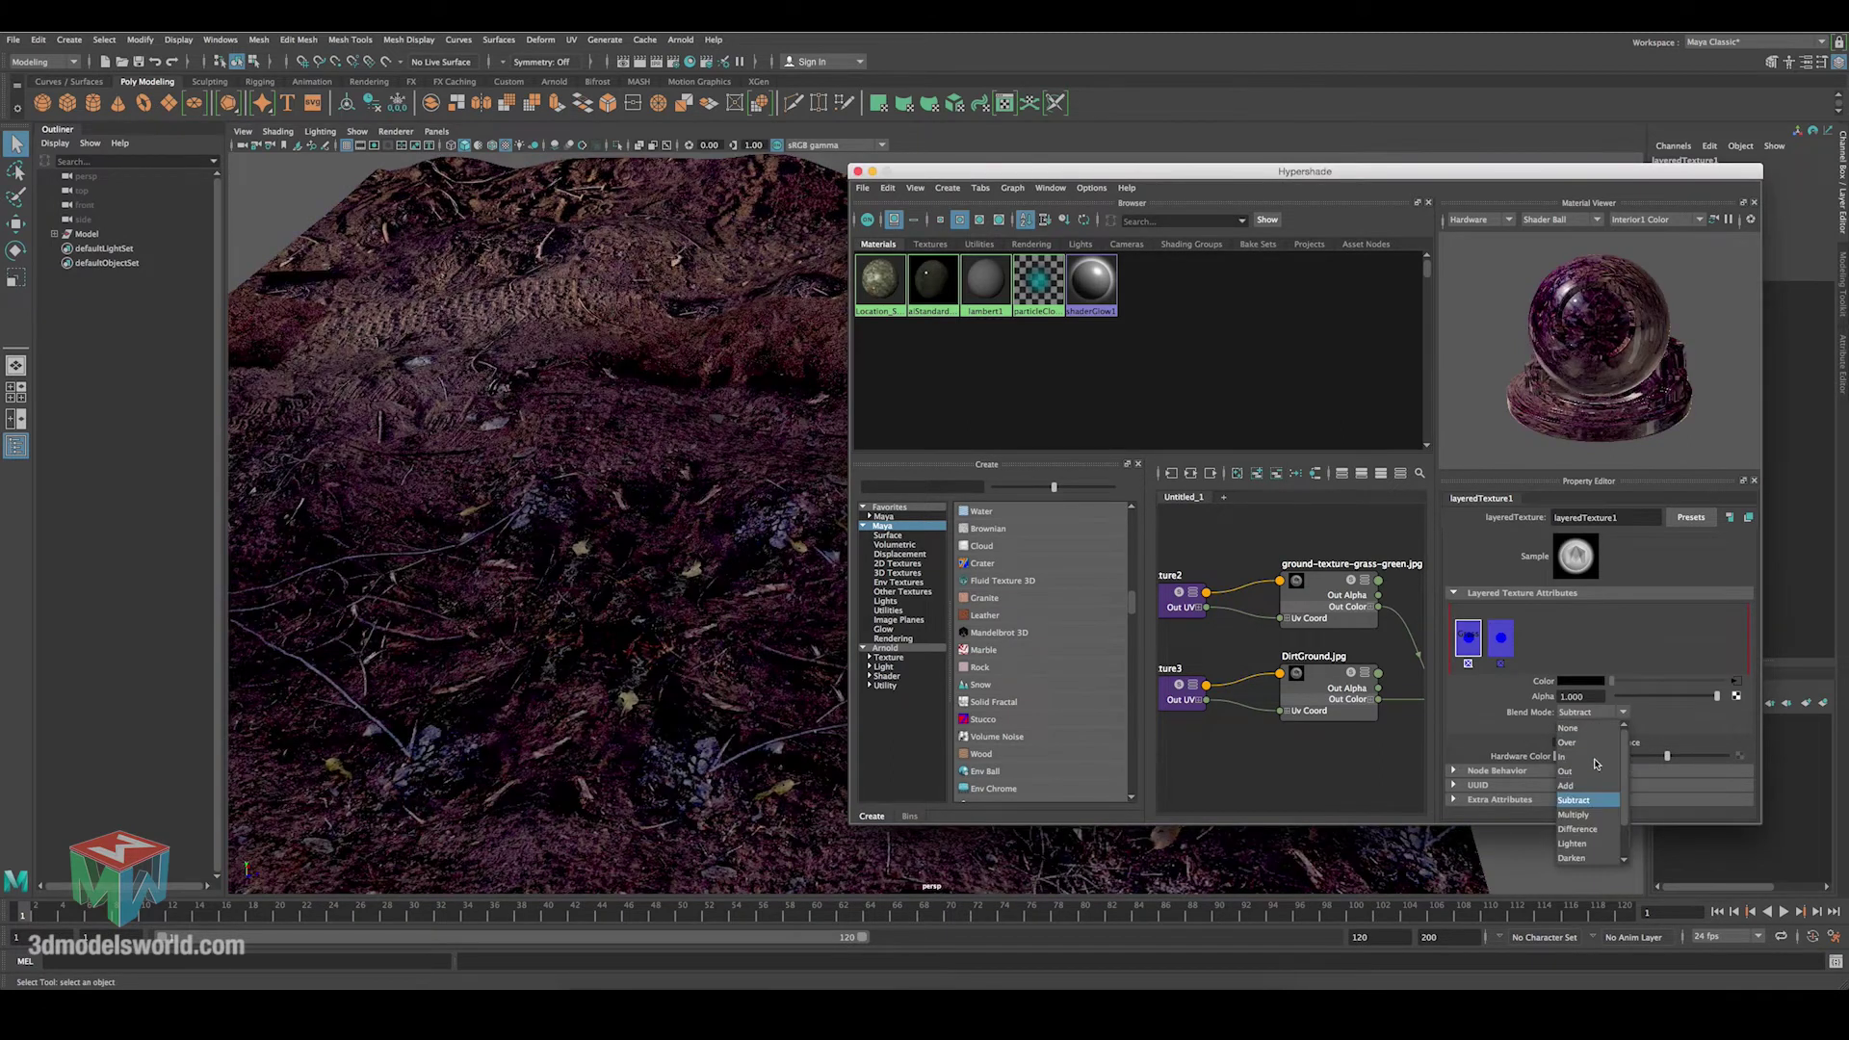
click(1587, 799)
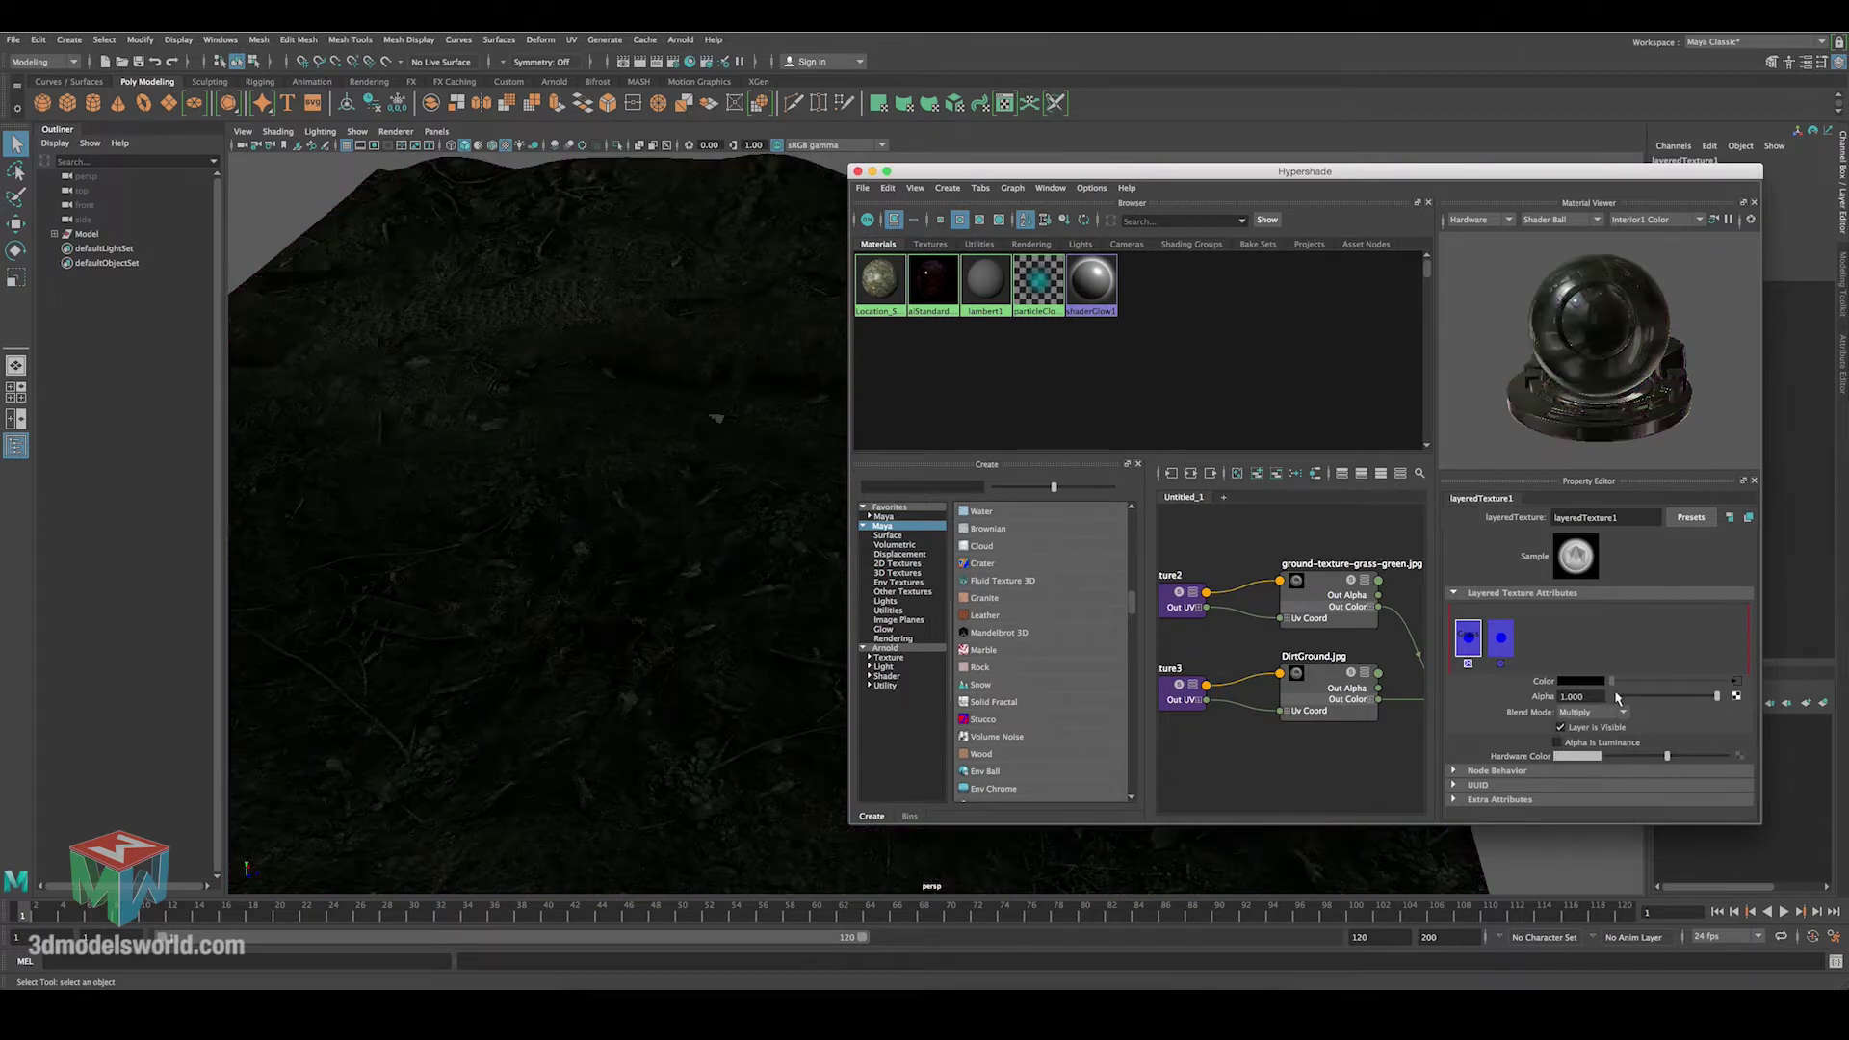
click(1612, 712)
click(1567, 841)
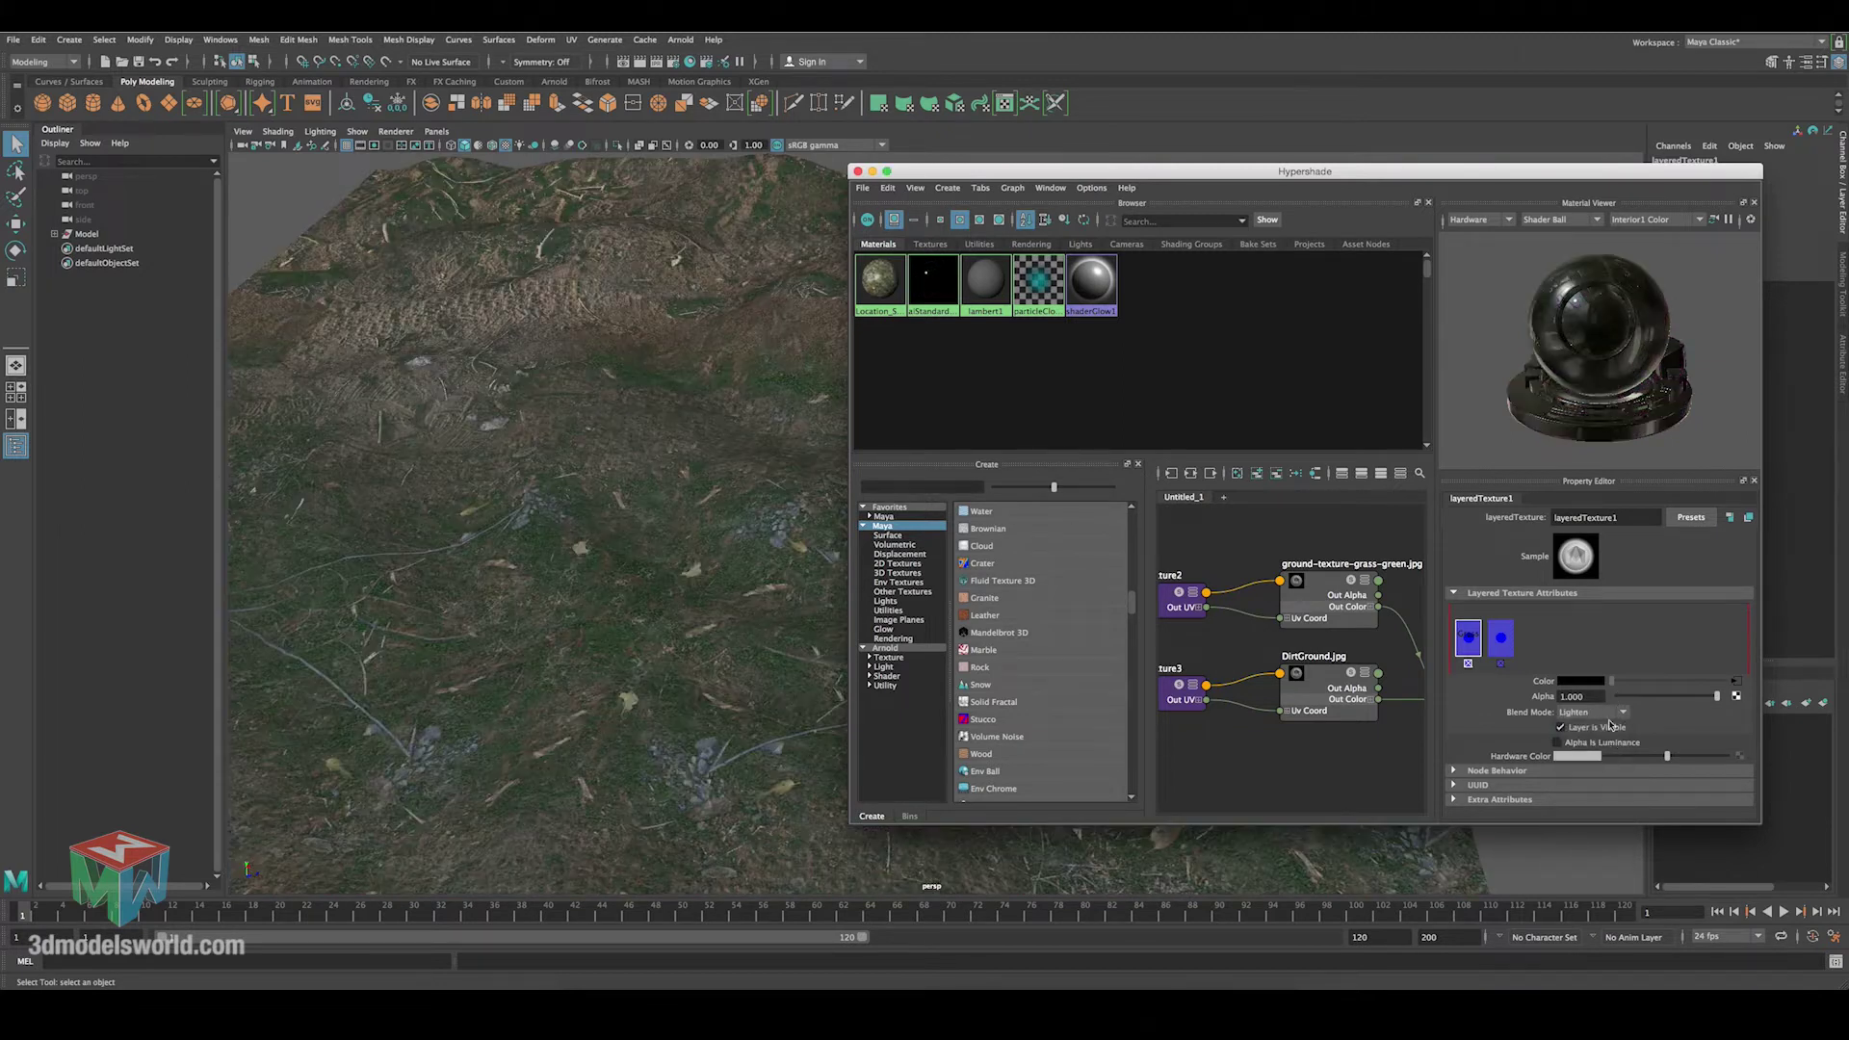
click(1606, 713)
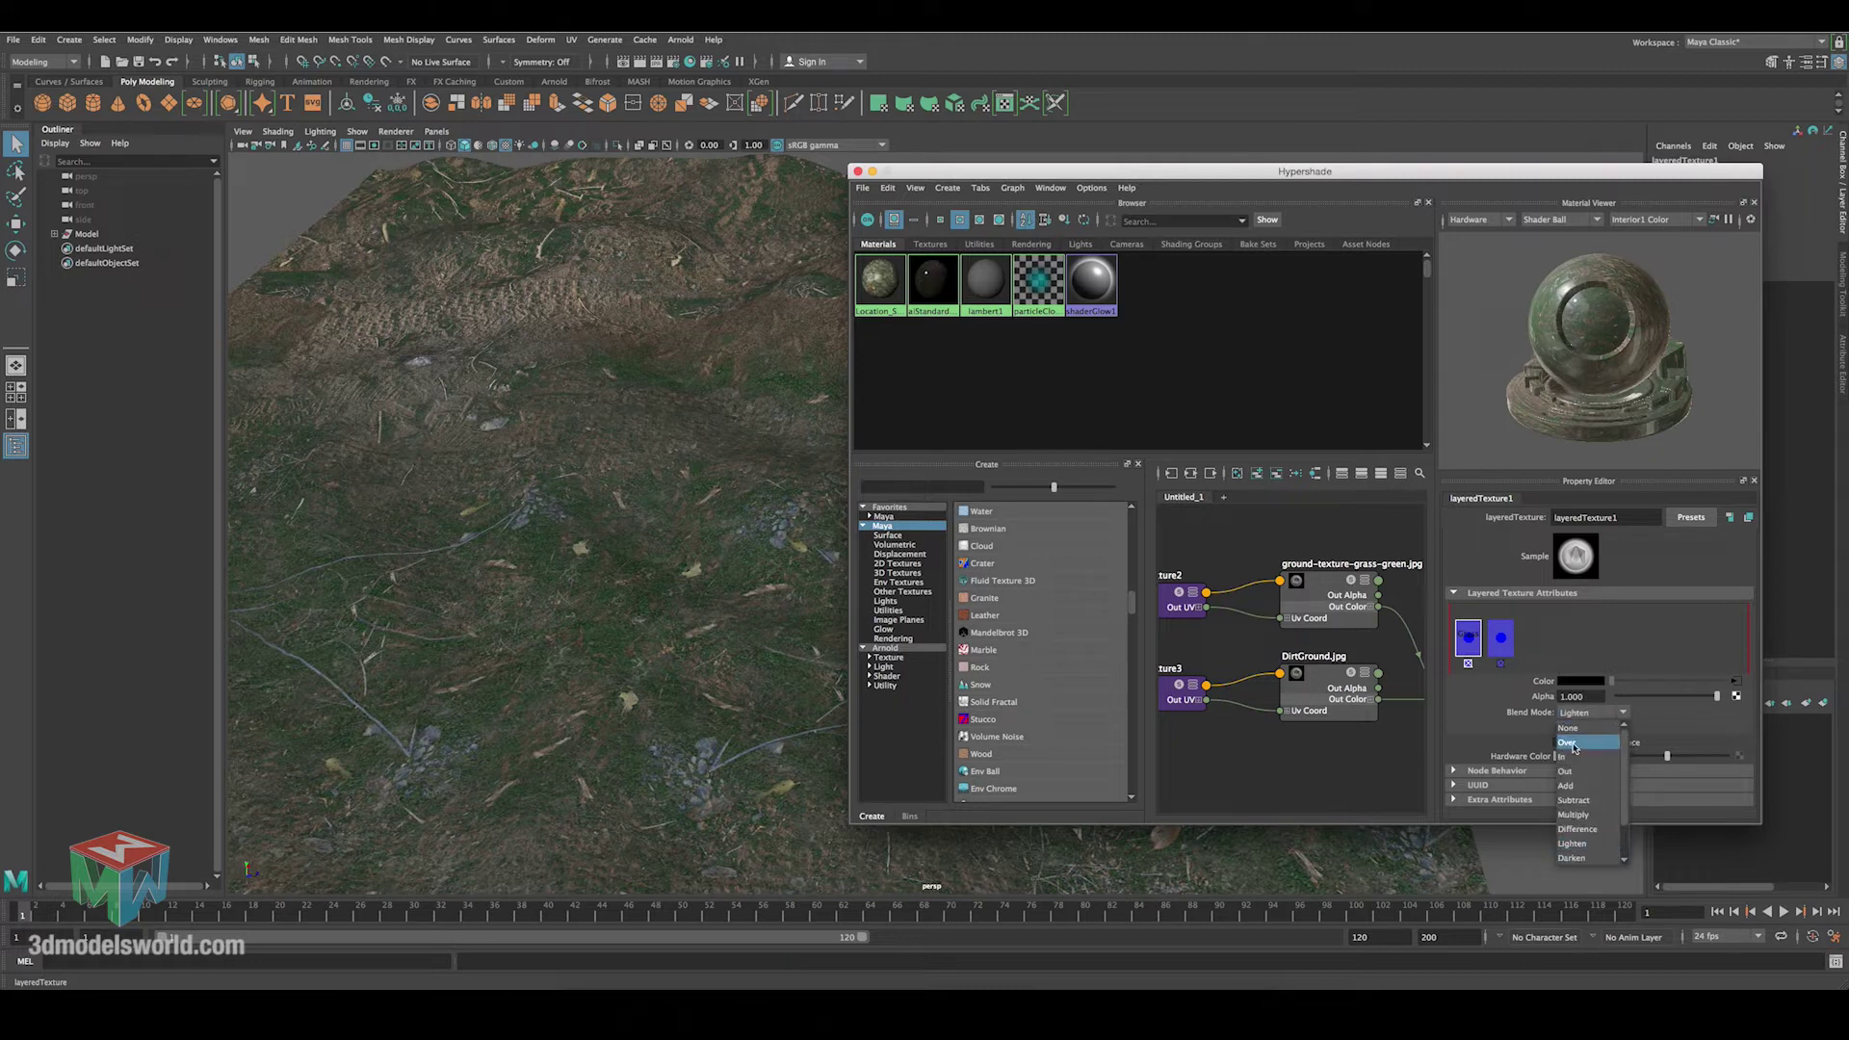
click(1573, 744)
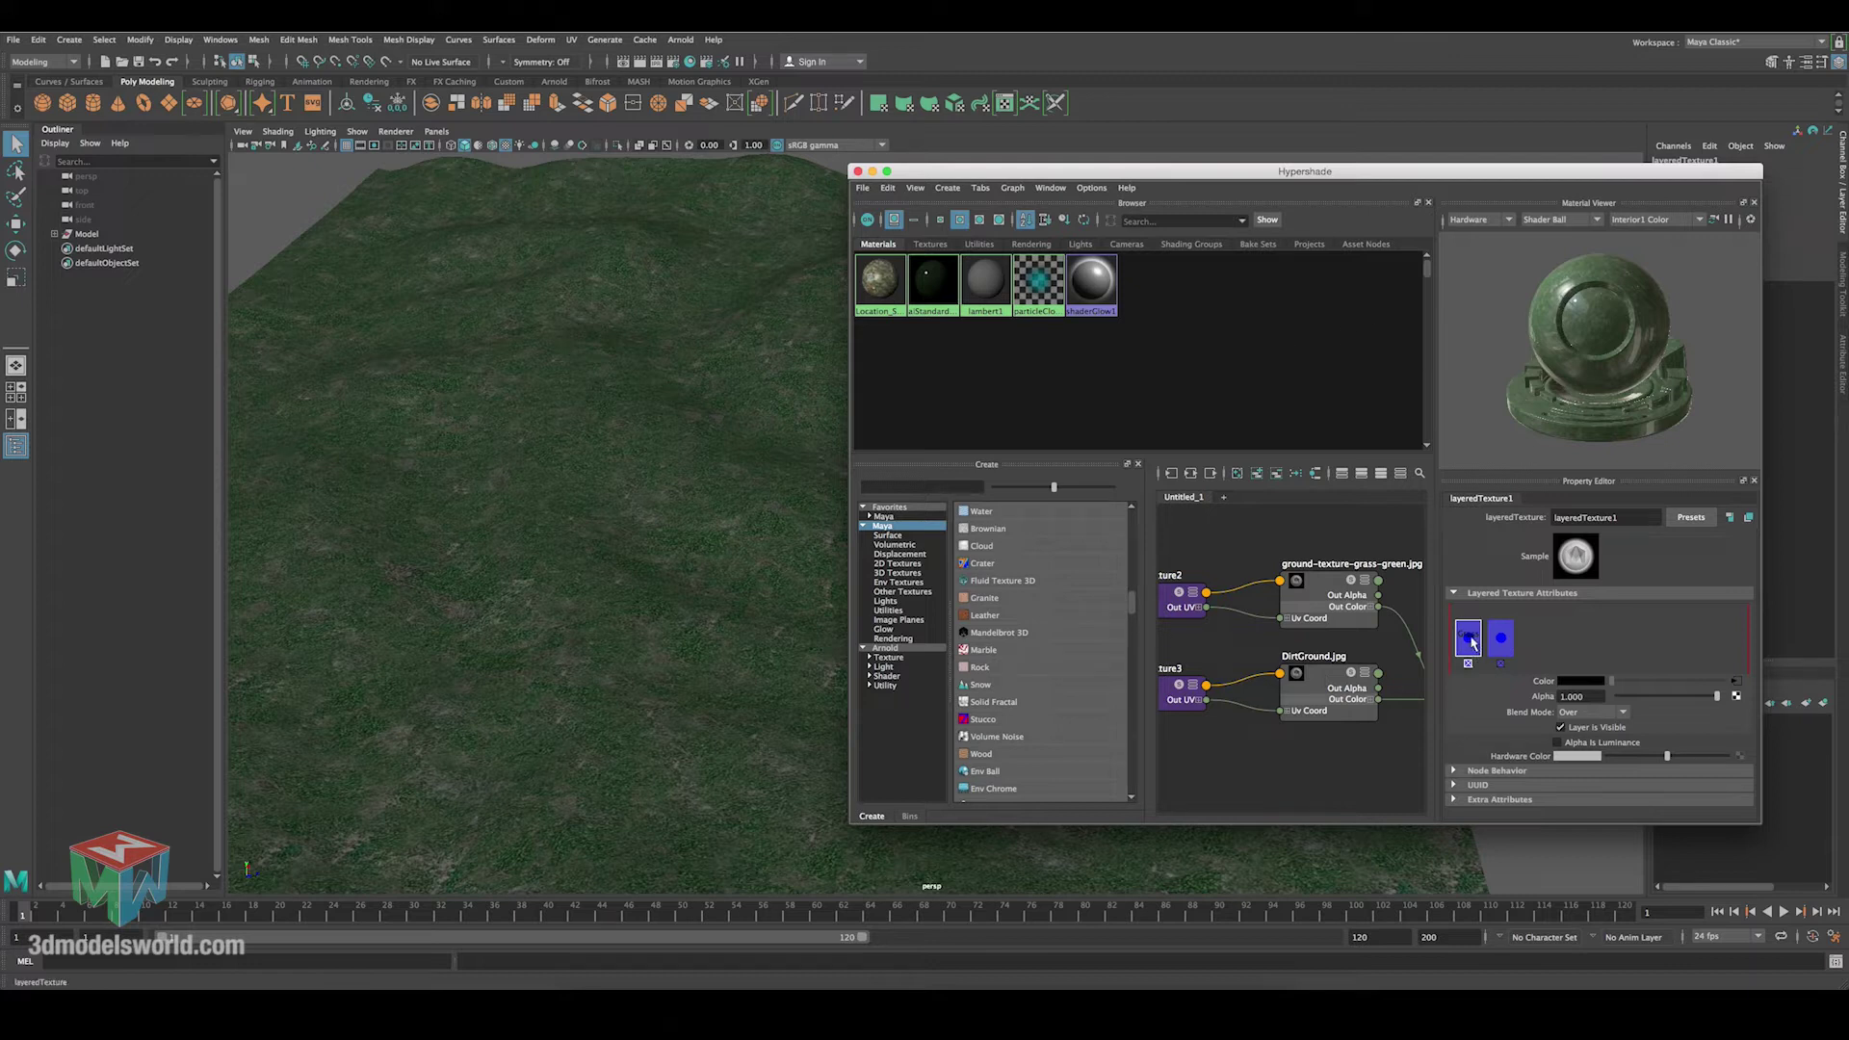
Map a Fractal texture to the Alpha of layeredTexture1's first layer.
click(1501, 641)
click(1469, 646)
click(1735, 696)
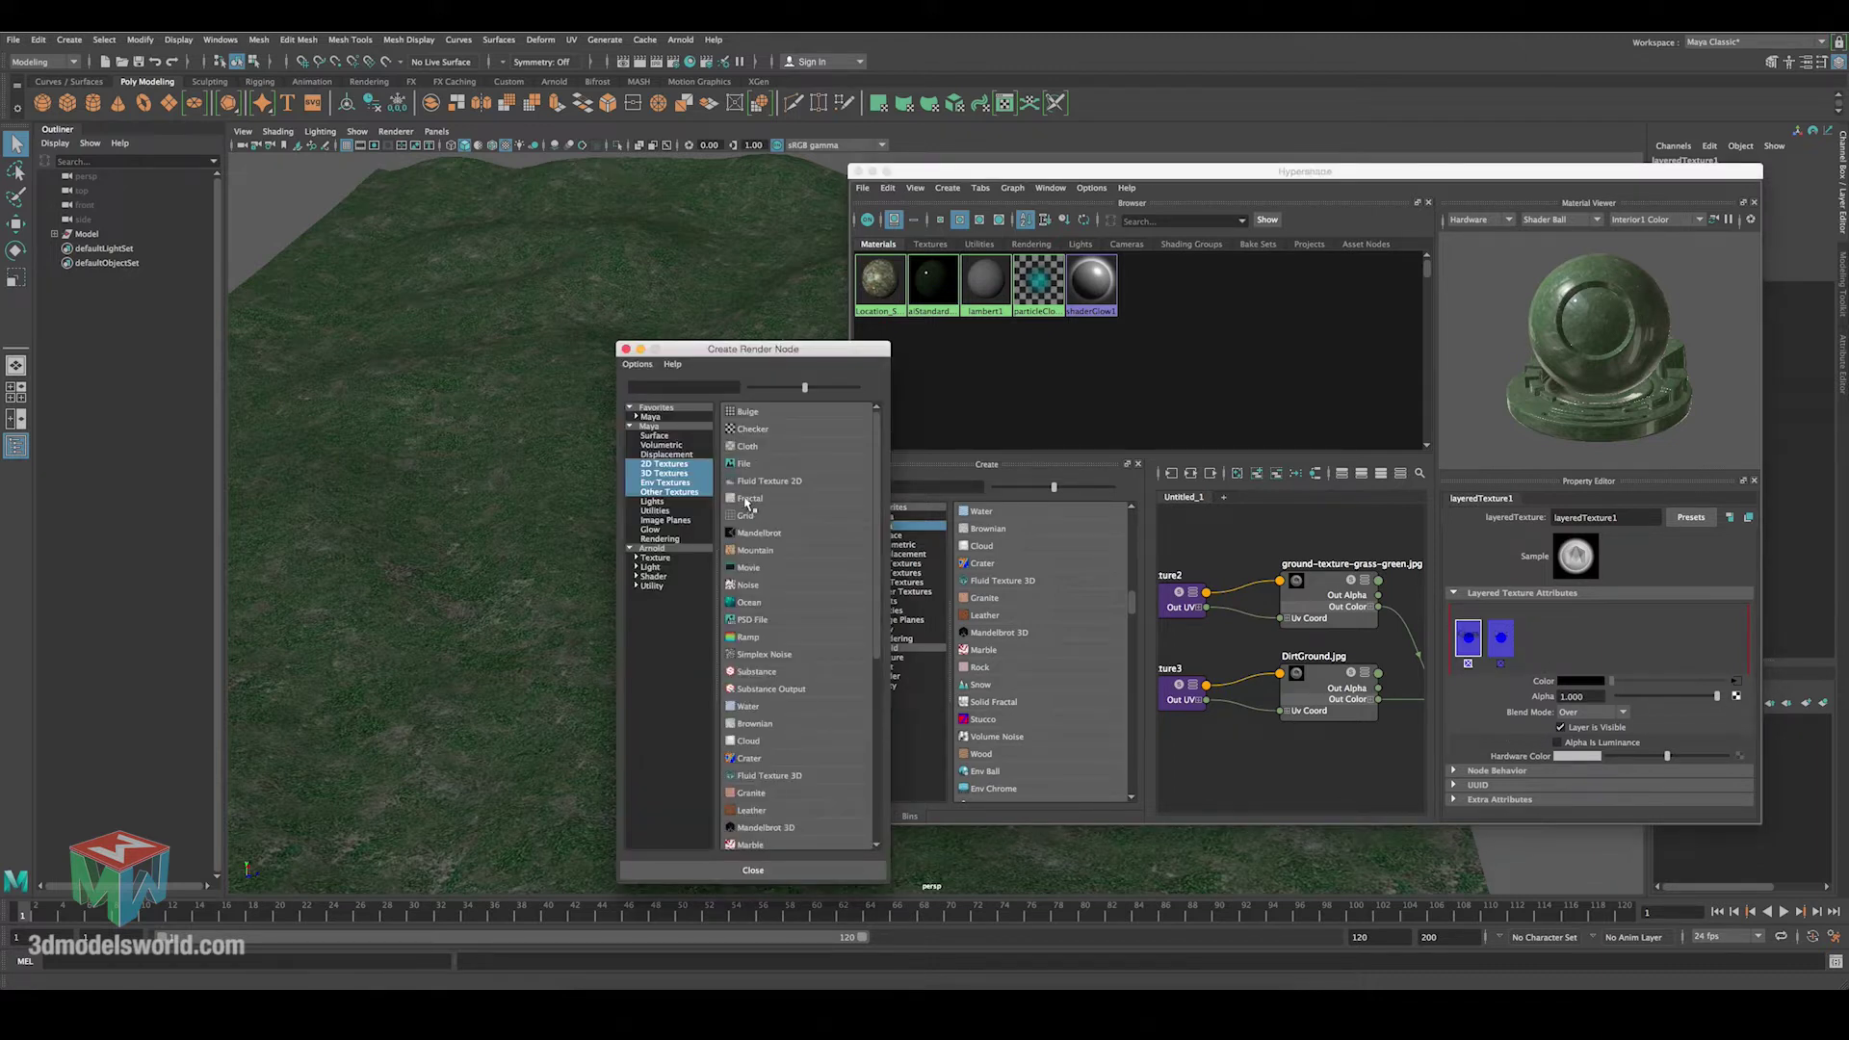
click(748, 500)
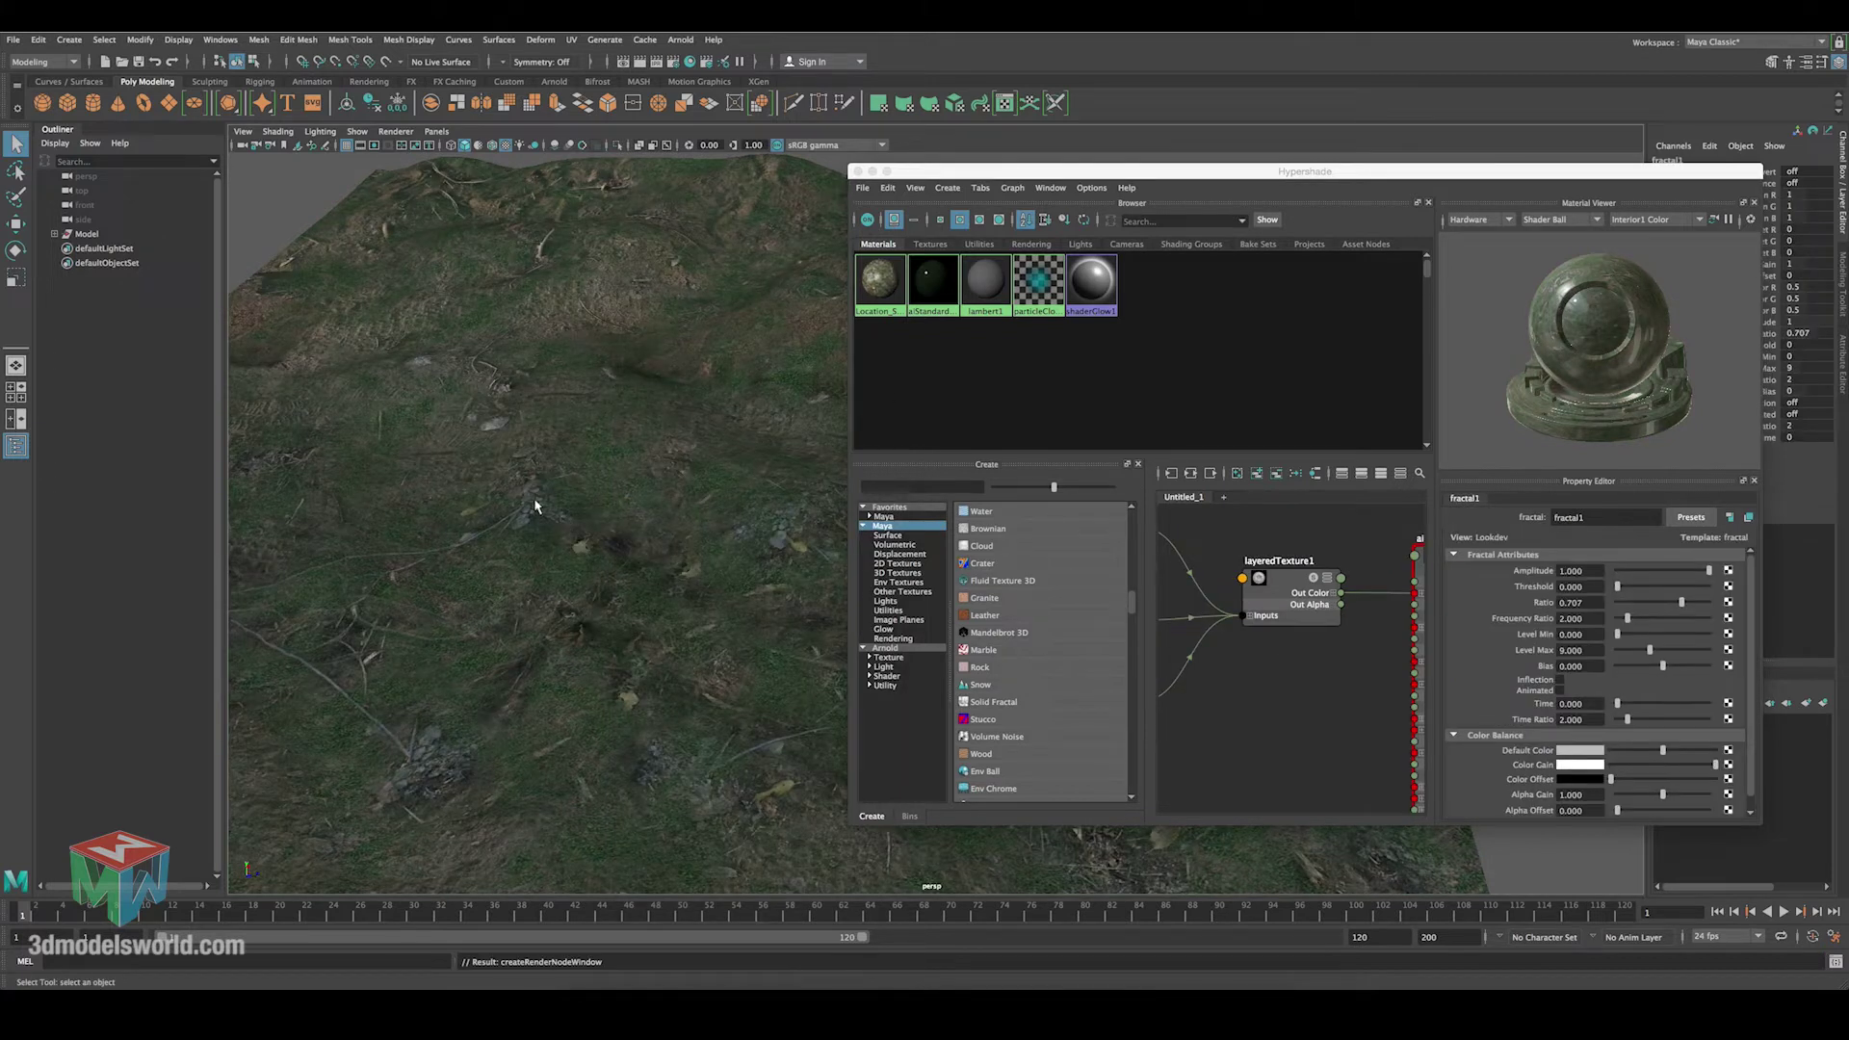
Minimize the Hypershade to uncover the whole terrain in the viewport.
scroll(568, 639, down, 5)
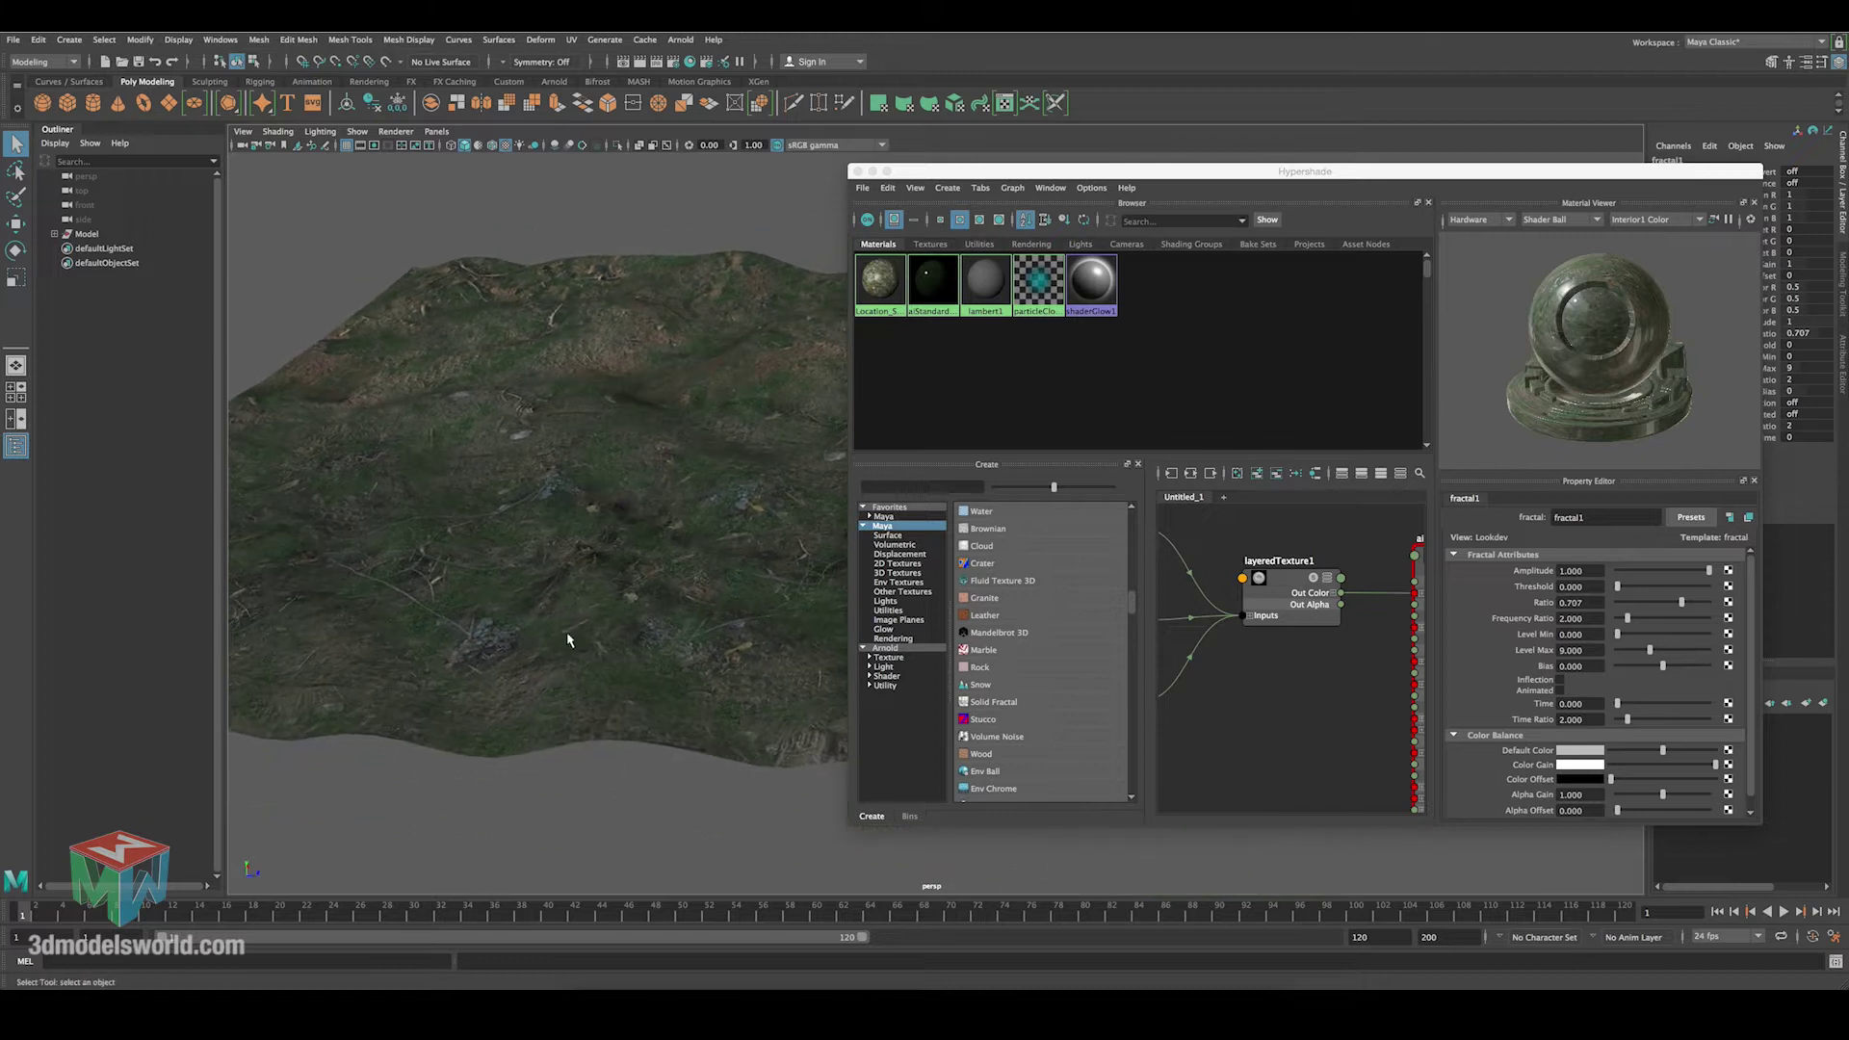
alt+drag(568, 639, 582, 567)
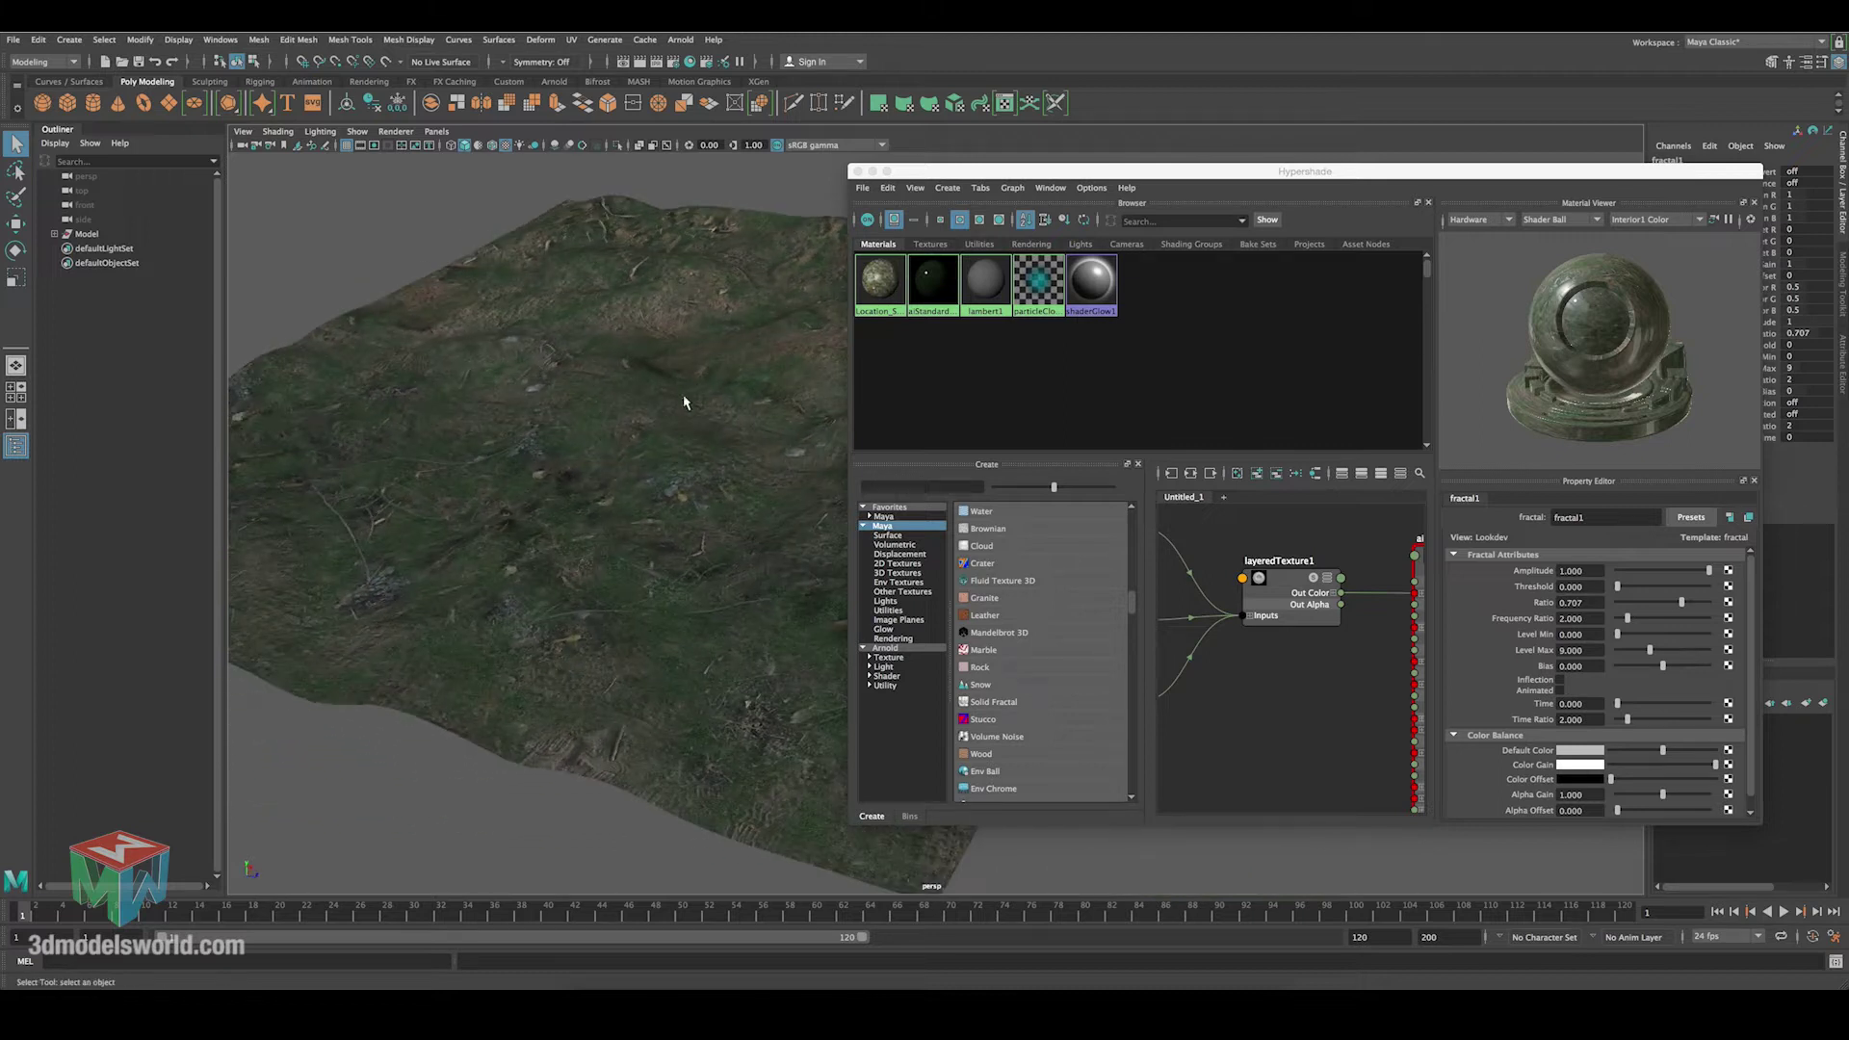
drag(1132, 176, 949, 159)
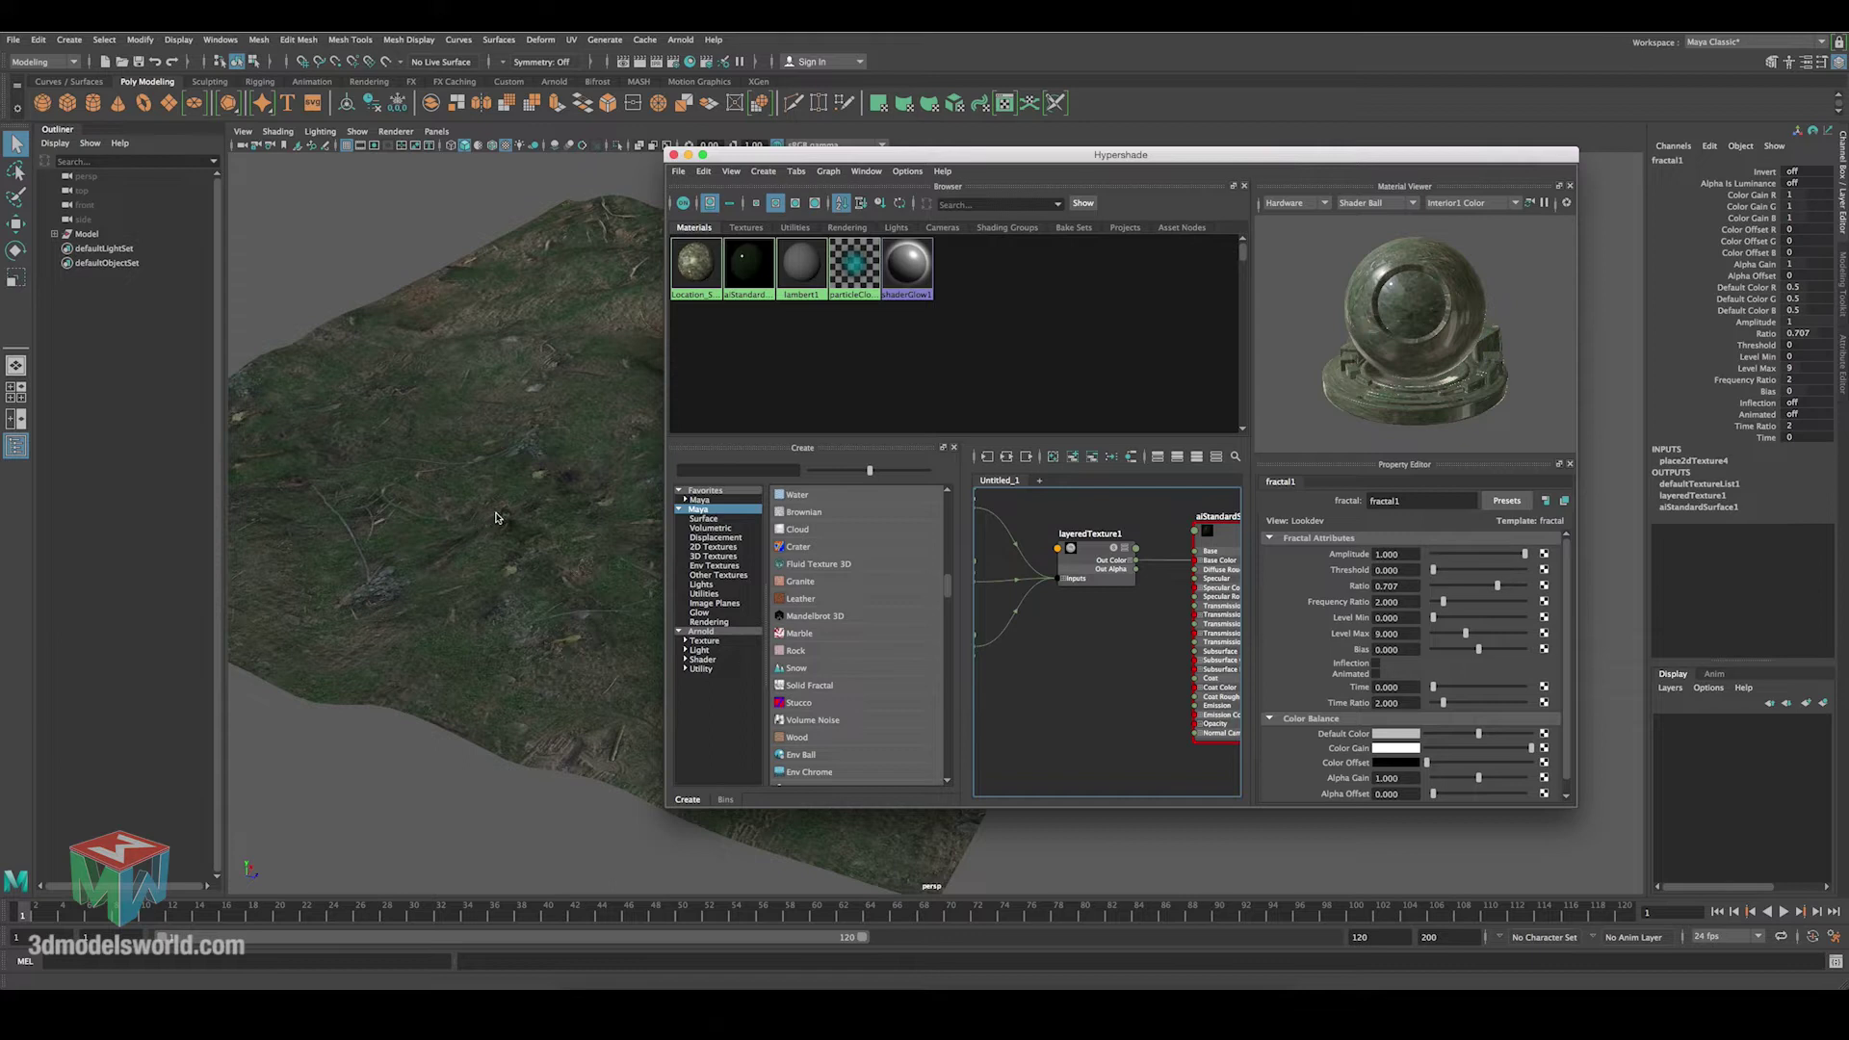
click(687, 155)
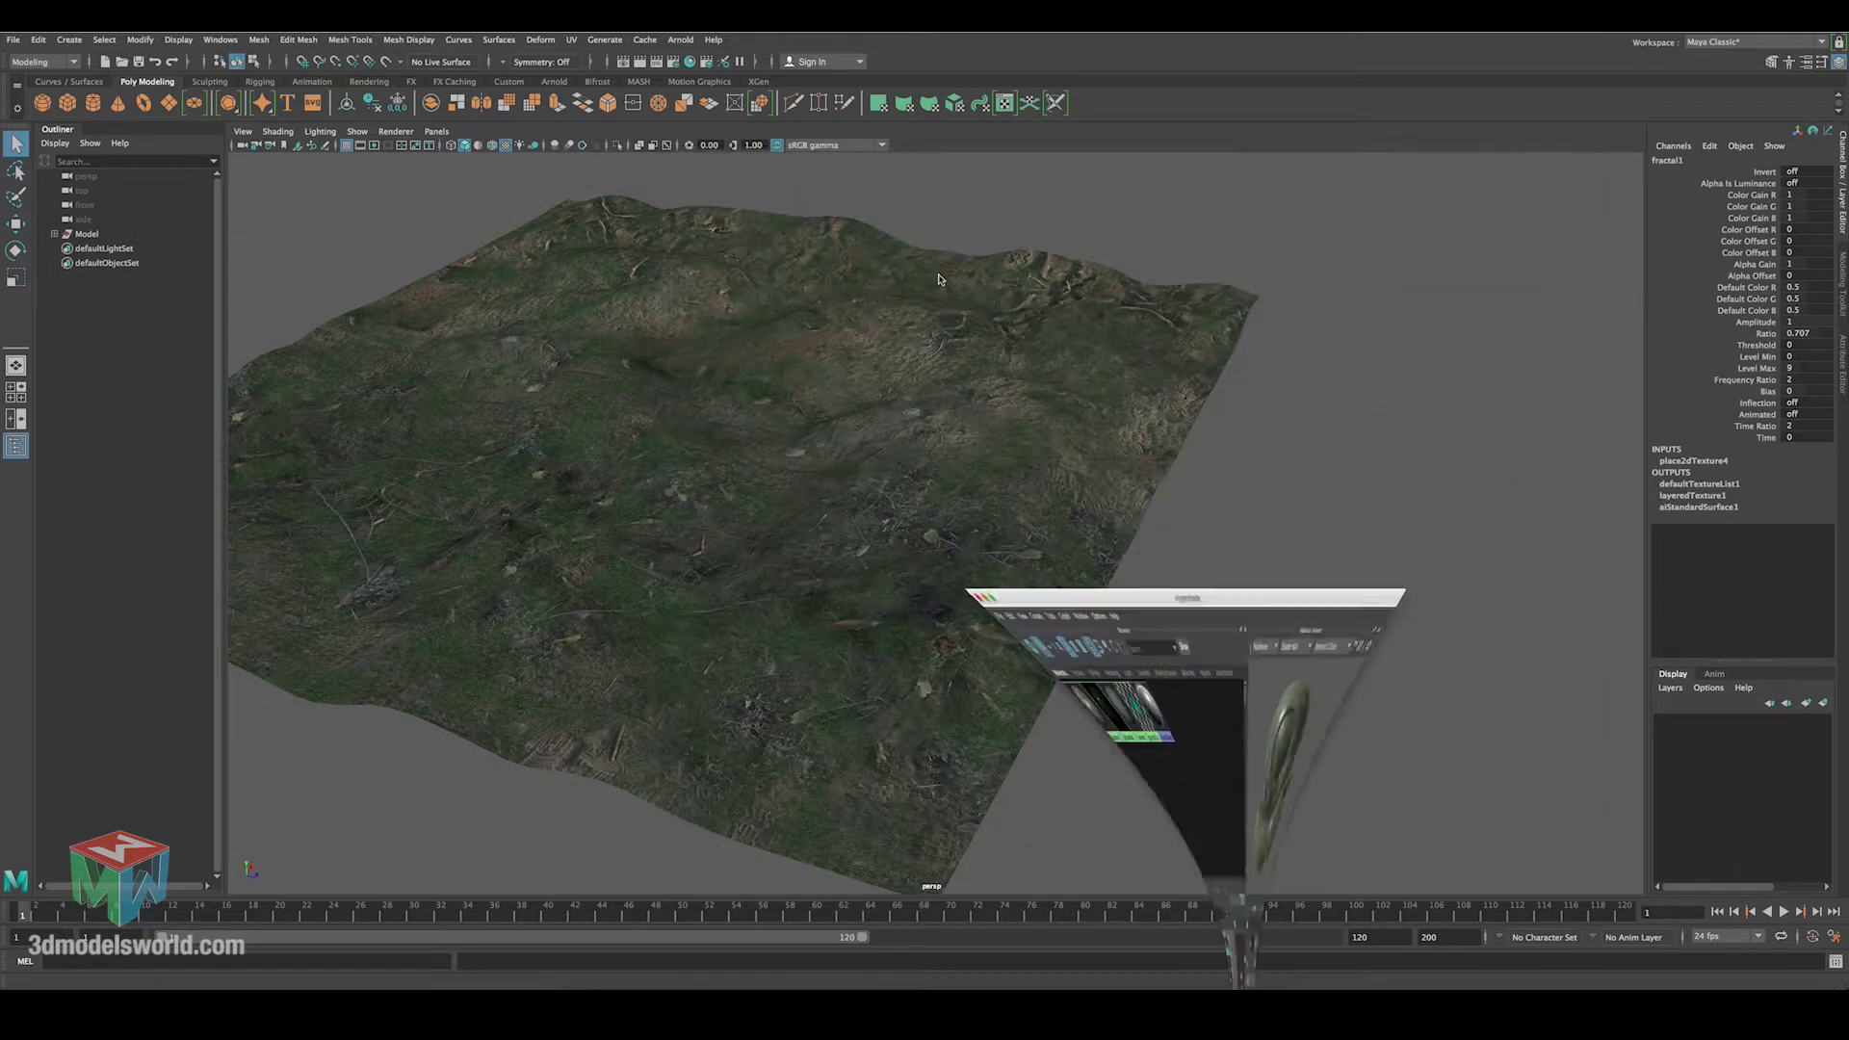
Examine the fractal blend of grass and dirt on the terrain from several distances and angles.
scroll(825, 392, up, 5)
scroll(615, 459, down, 5)
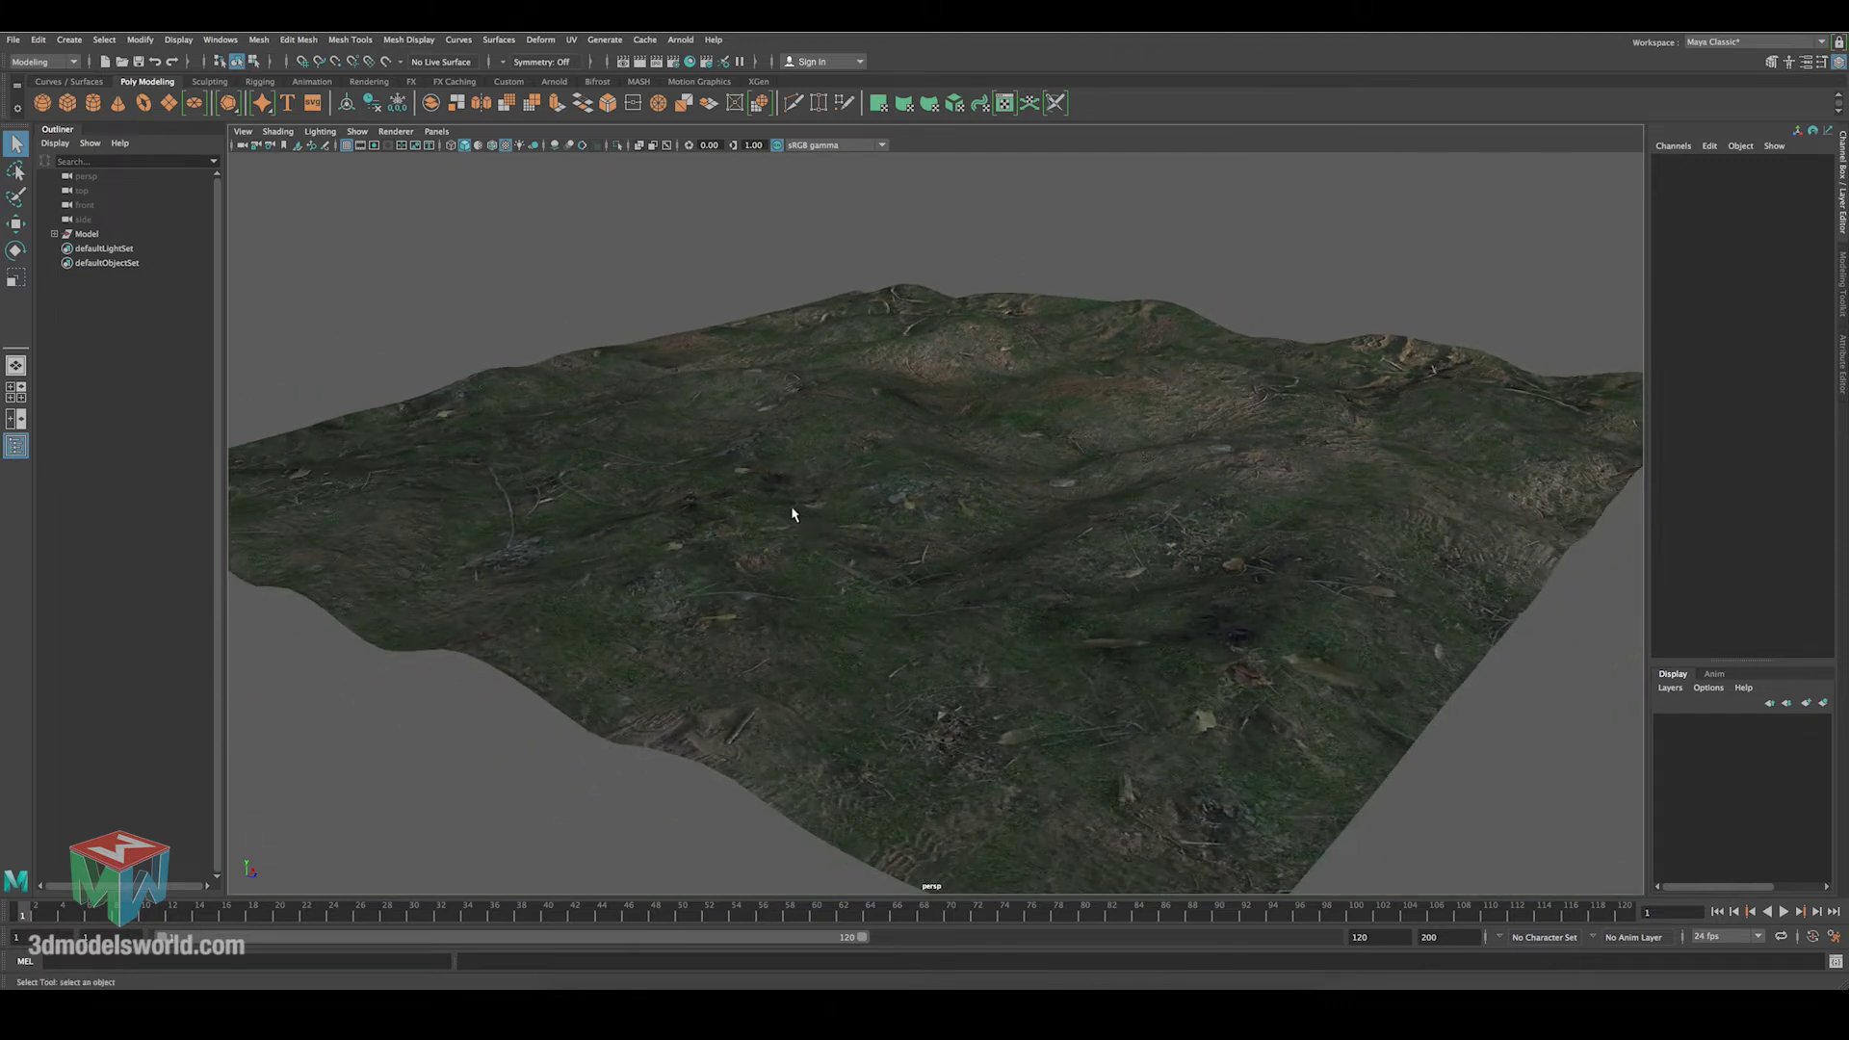
alt+drag(791, 513, 764, 367)
scroll(867, 494, up, 4)
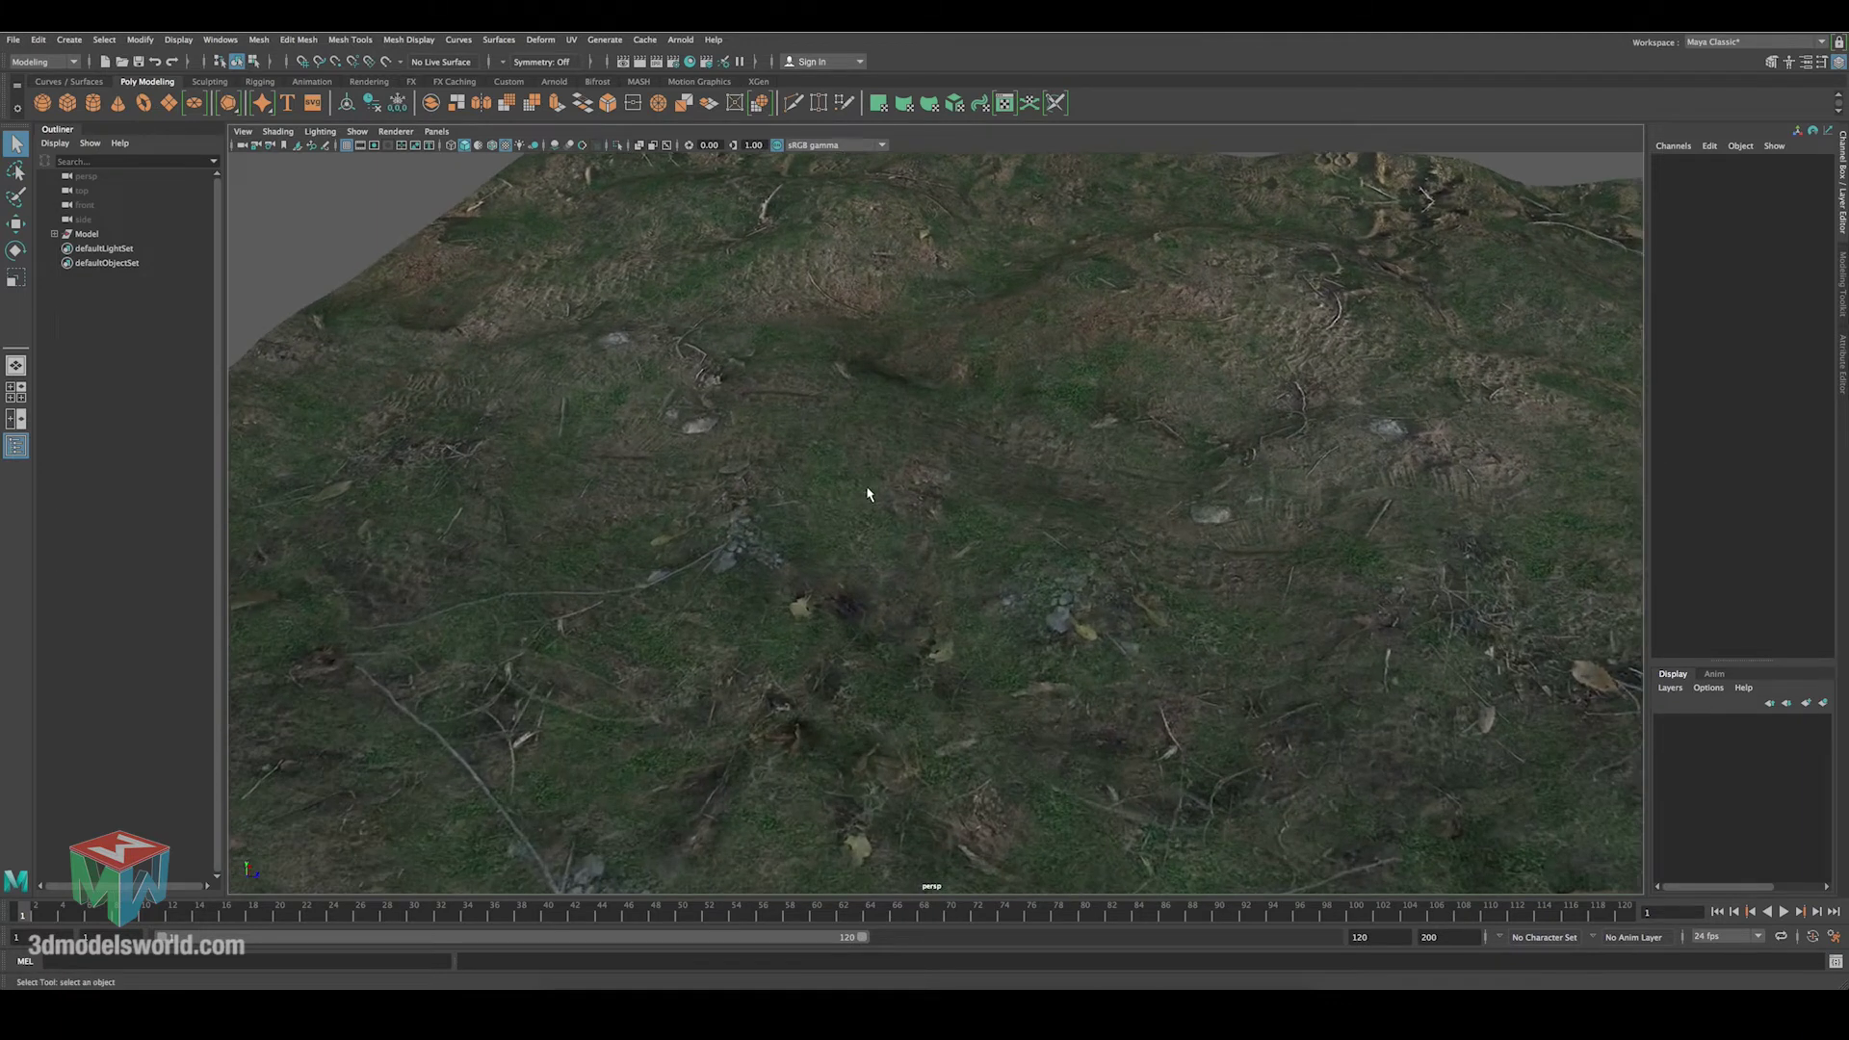
alt+drag(868, 494, 1020, 441)
mouse_move(846, 449)
alt+right_down()
mouse_move(756, 413)
mouse_move(843, 491)
mouse_move(858, 447)
alt+right_up()
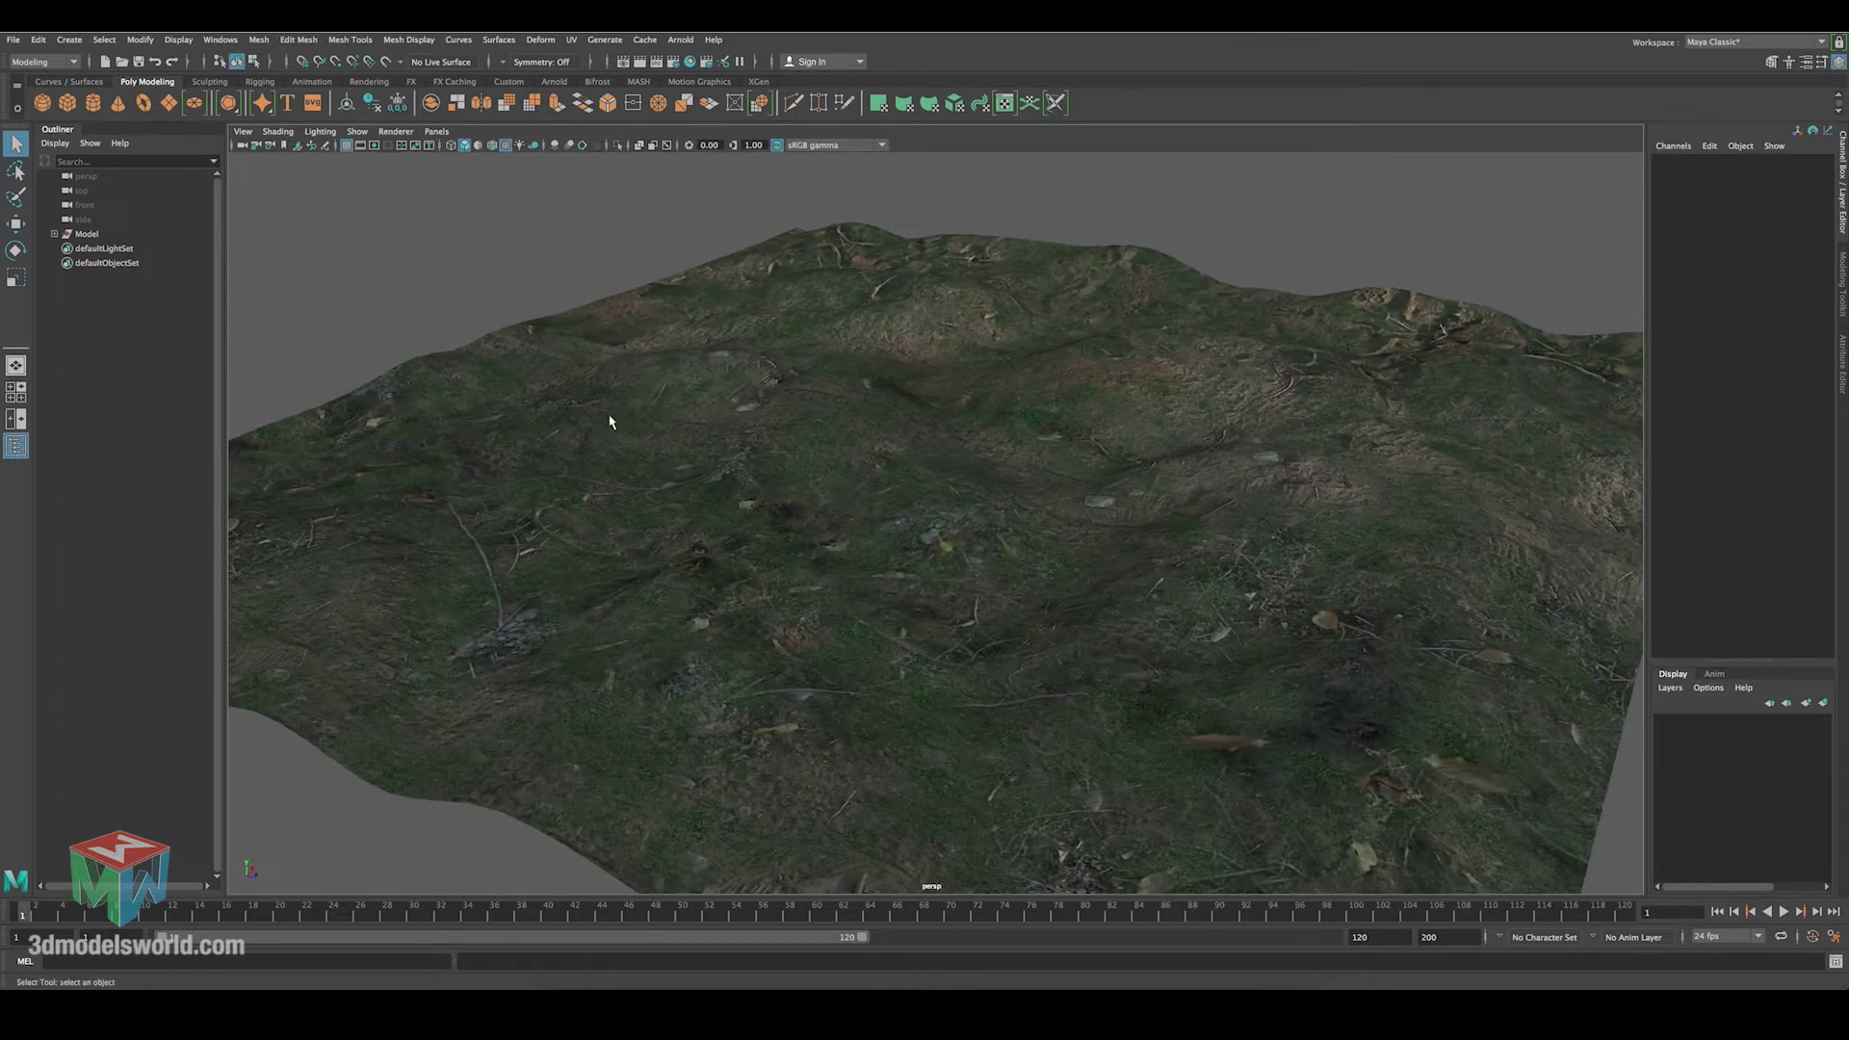
alt+right_drag(720, 489, 601, 468)
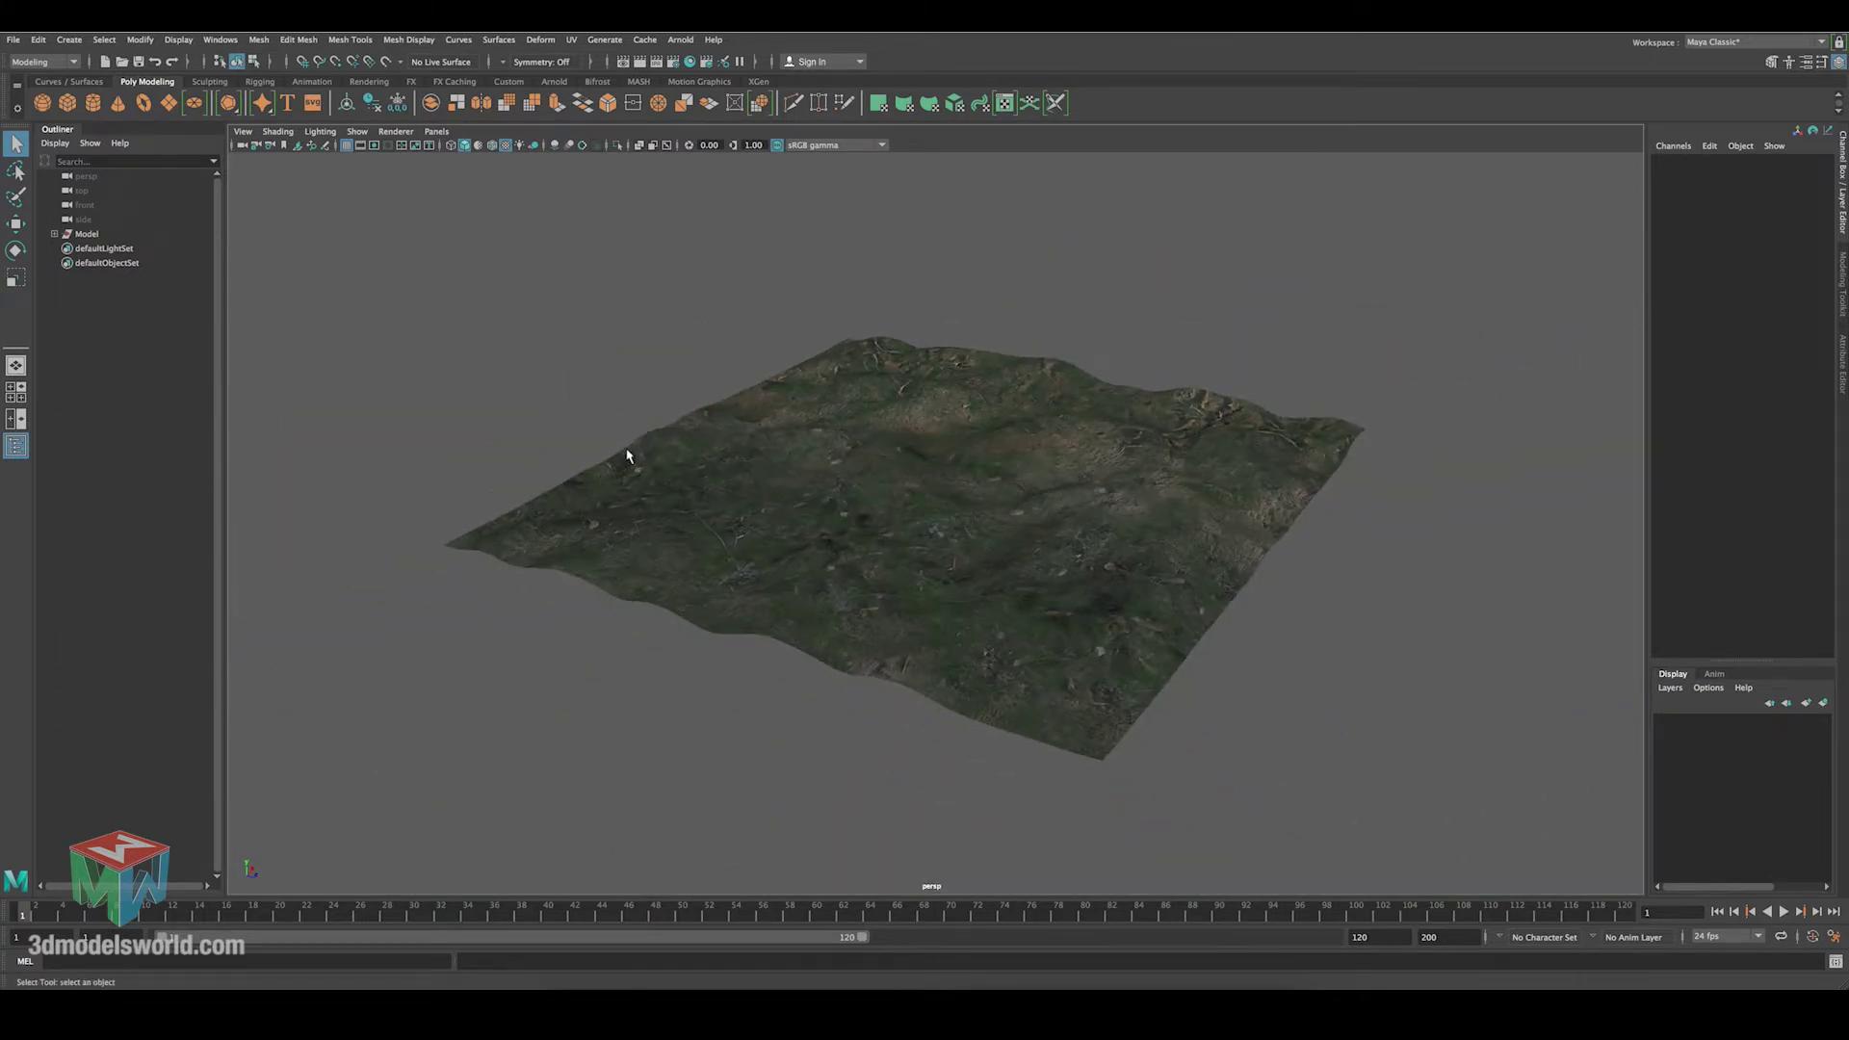
scroll(624, 459, up, 3)
scroll(715, 458, up, 1)
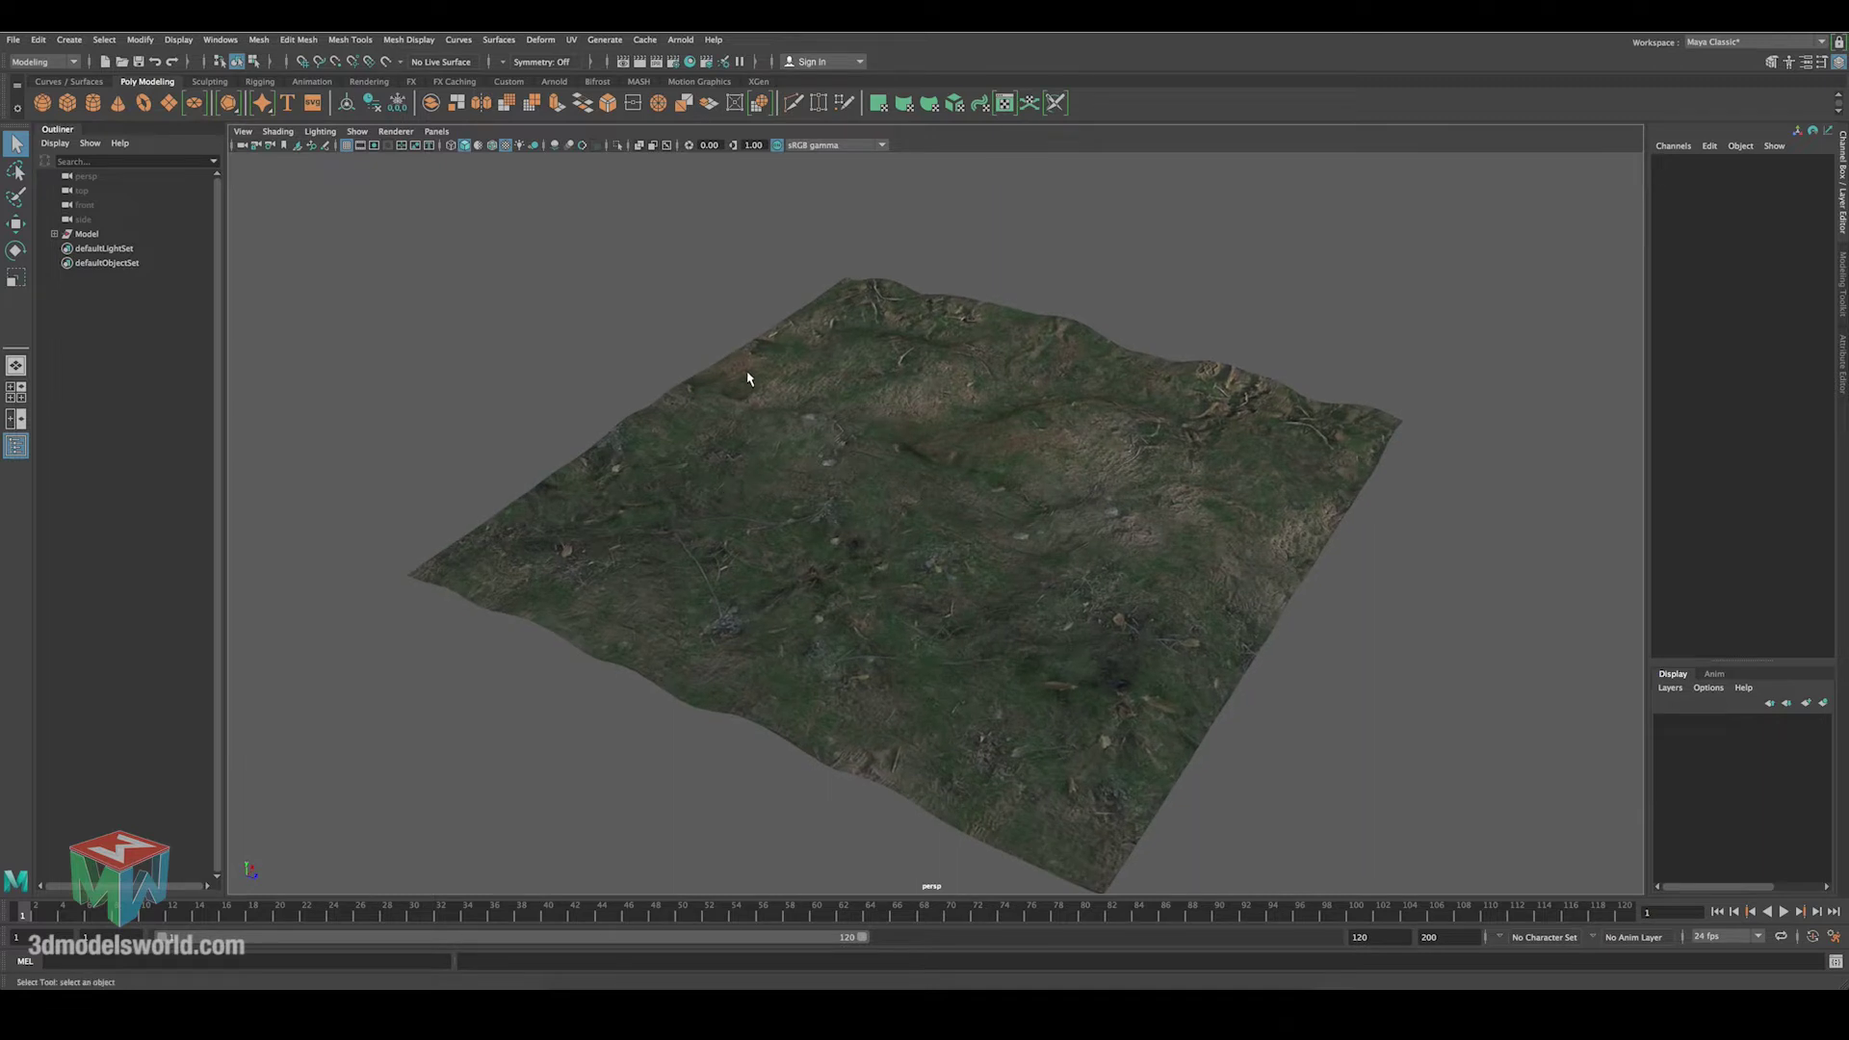
scroll(800, 446, up, 6)
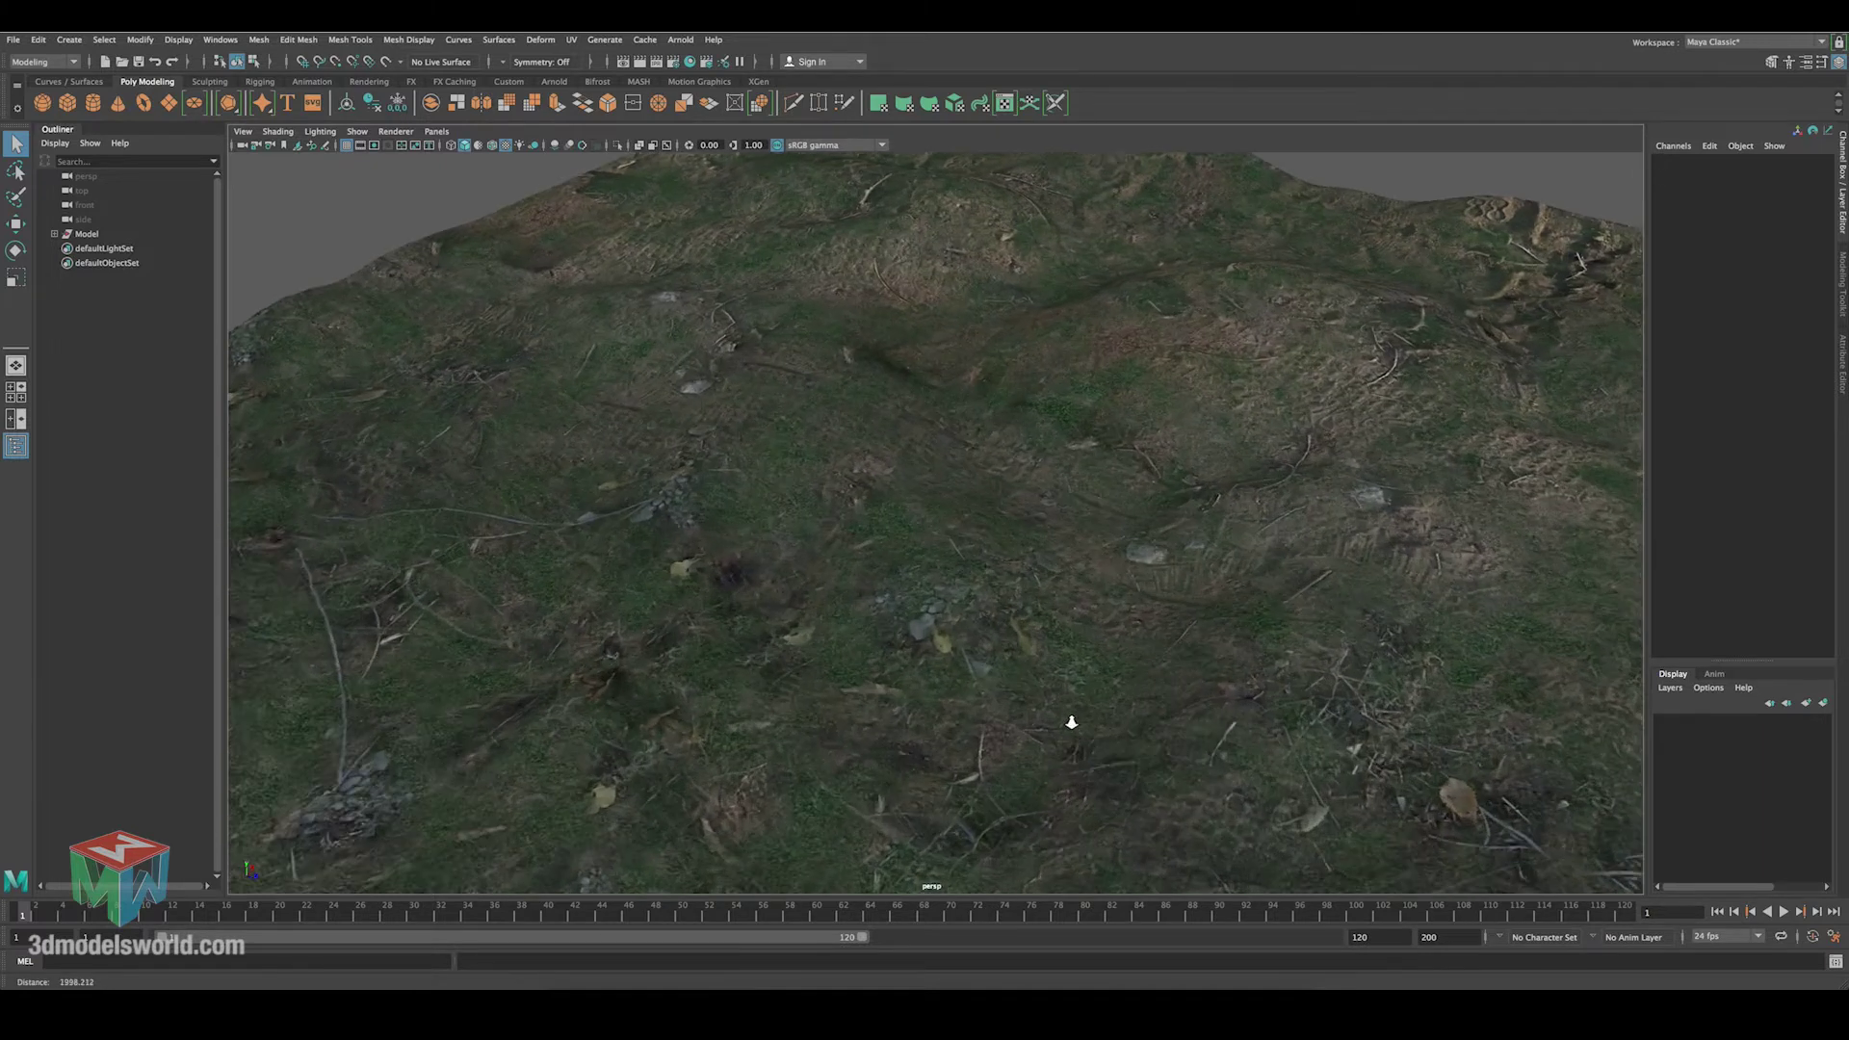
Rename the terrain mesh Ground, frame it in the viewport and deselect it.
click(710, 444)
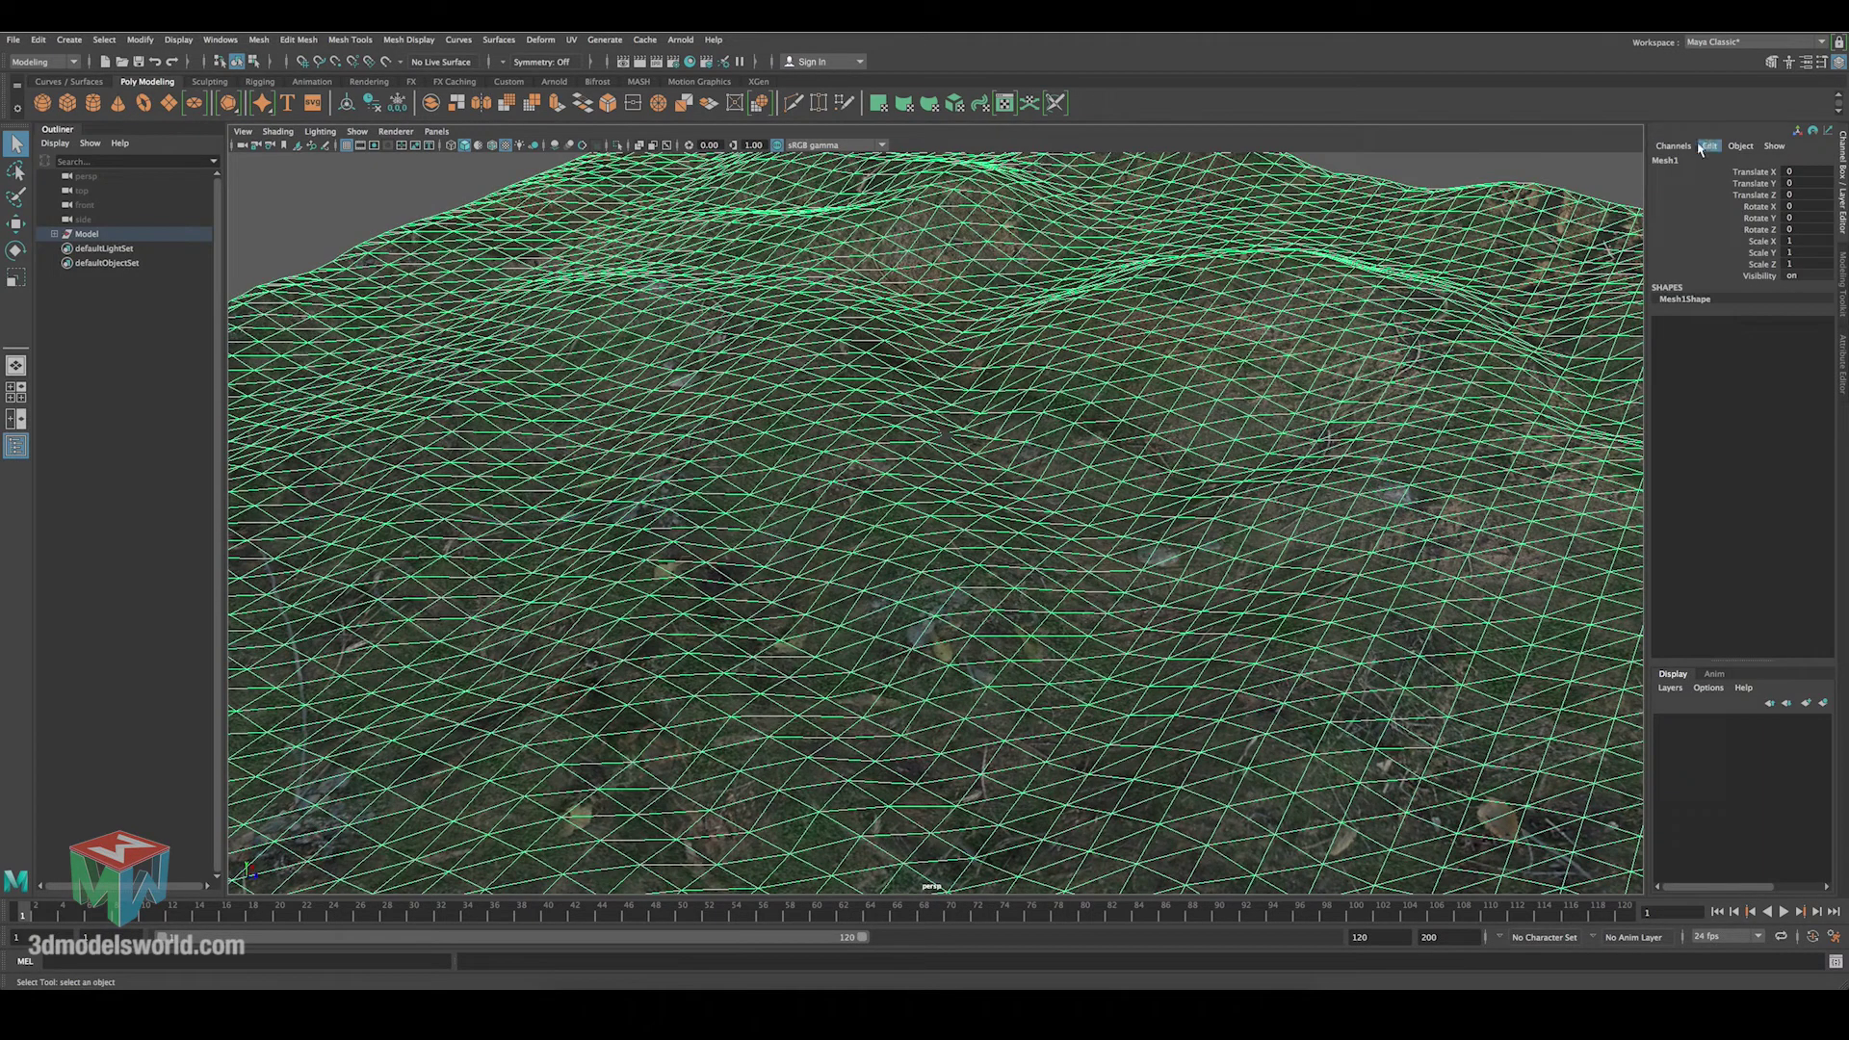
double_click(1666, 160)
text(Ground)
key(Return)
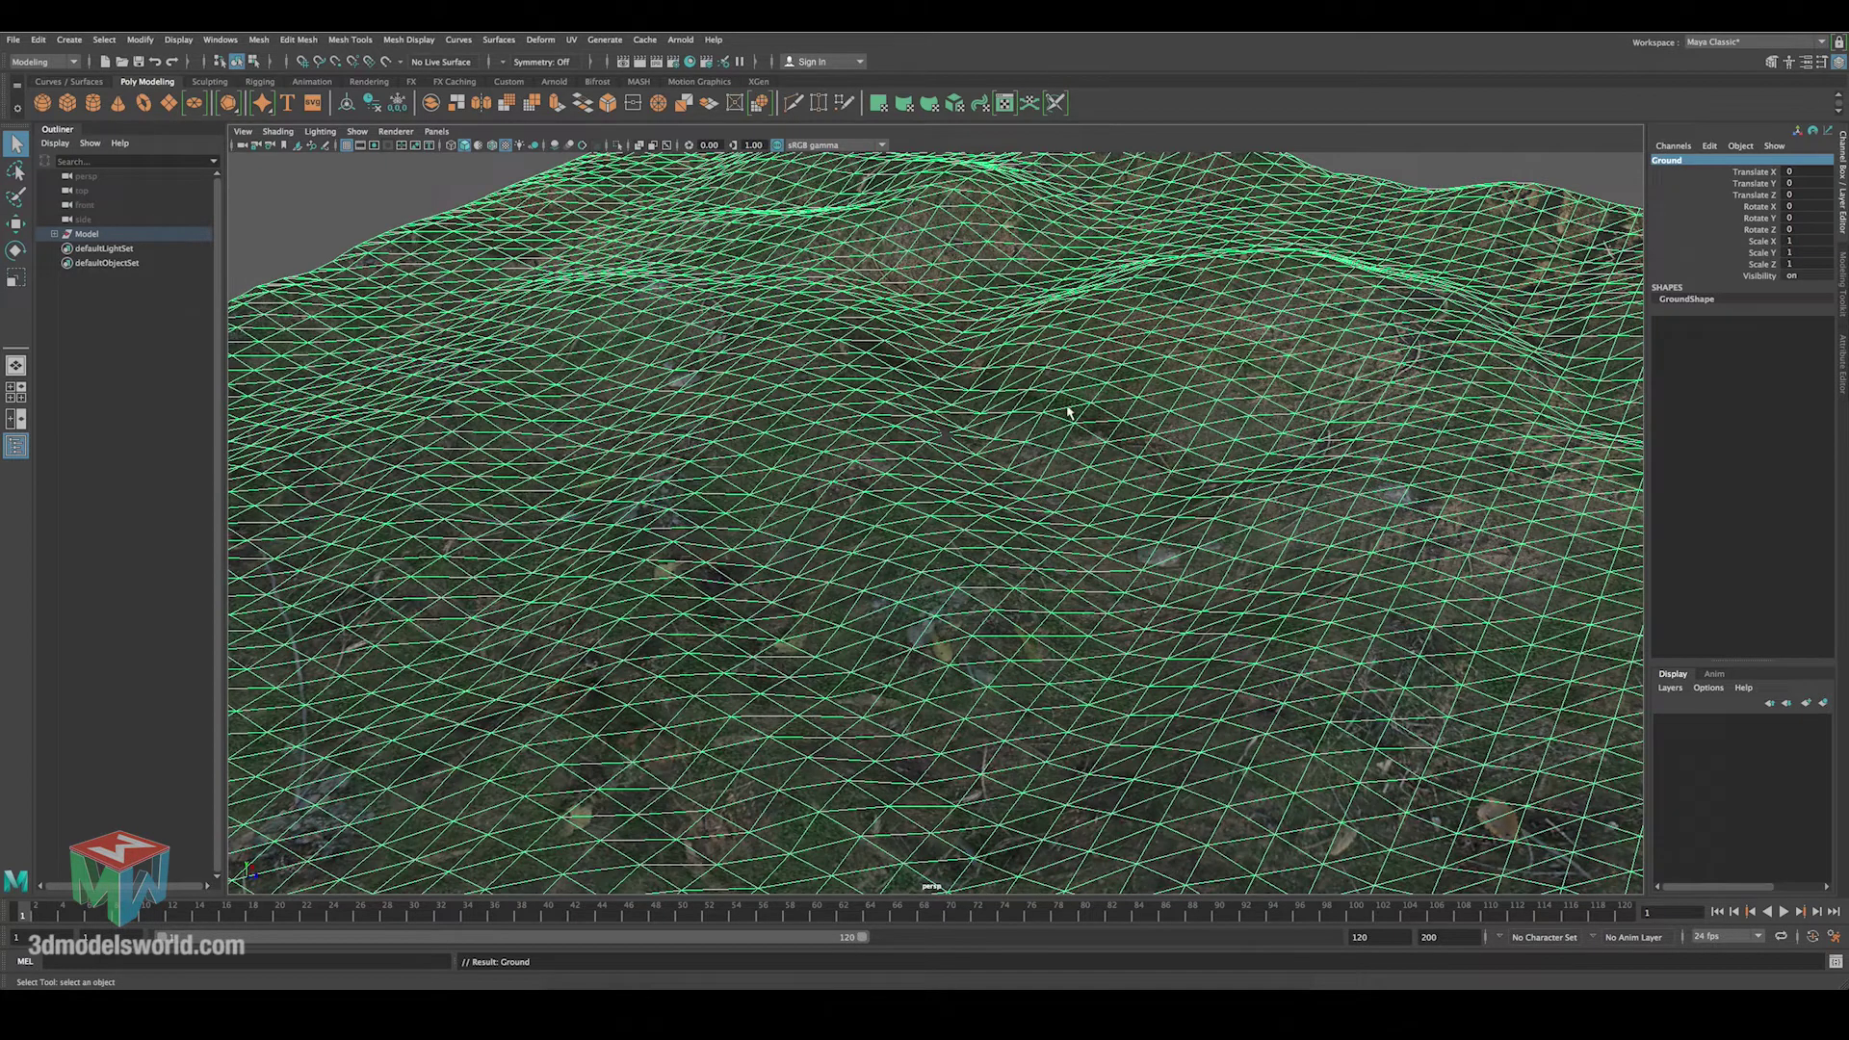
key(f)
click(498, 313)
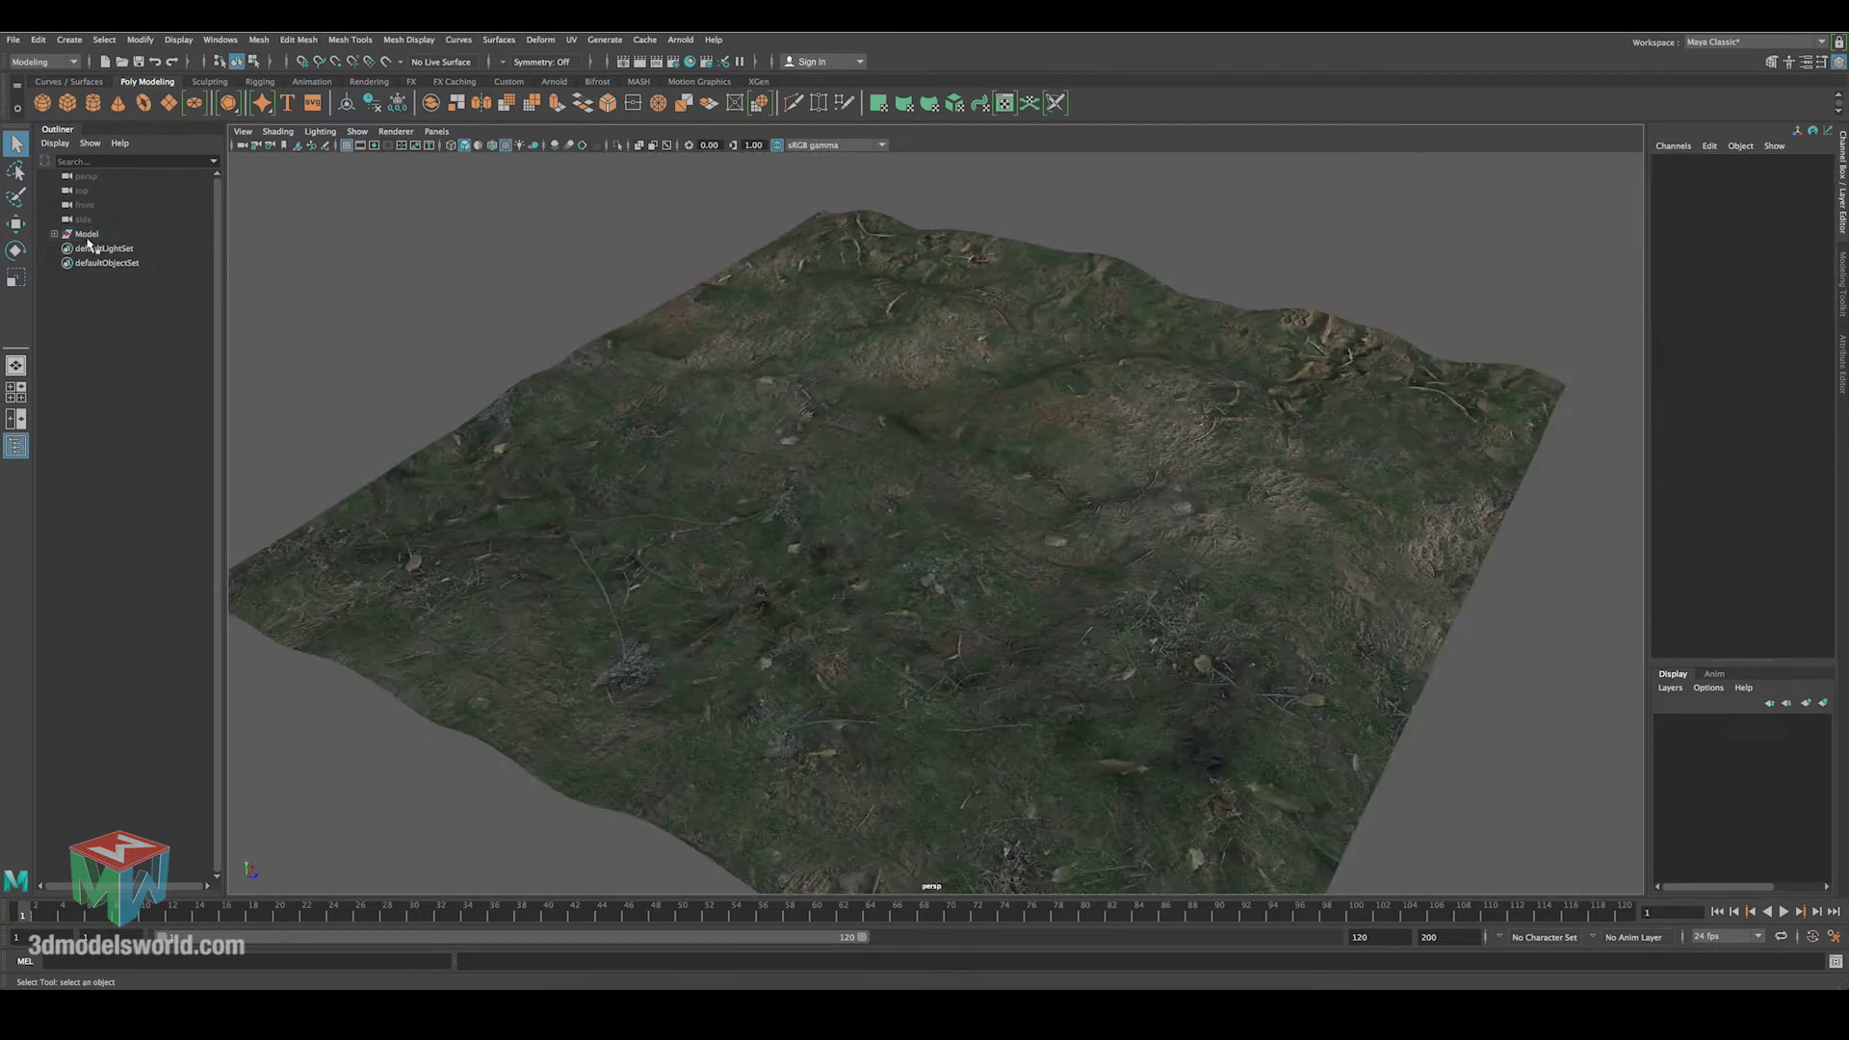
Expand the Model and Location_Terrain groups to locate the Ground mesh and view the whole terrain.
click(54, 234)
click(63, 249)
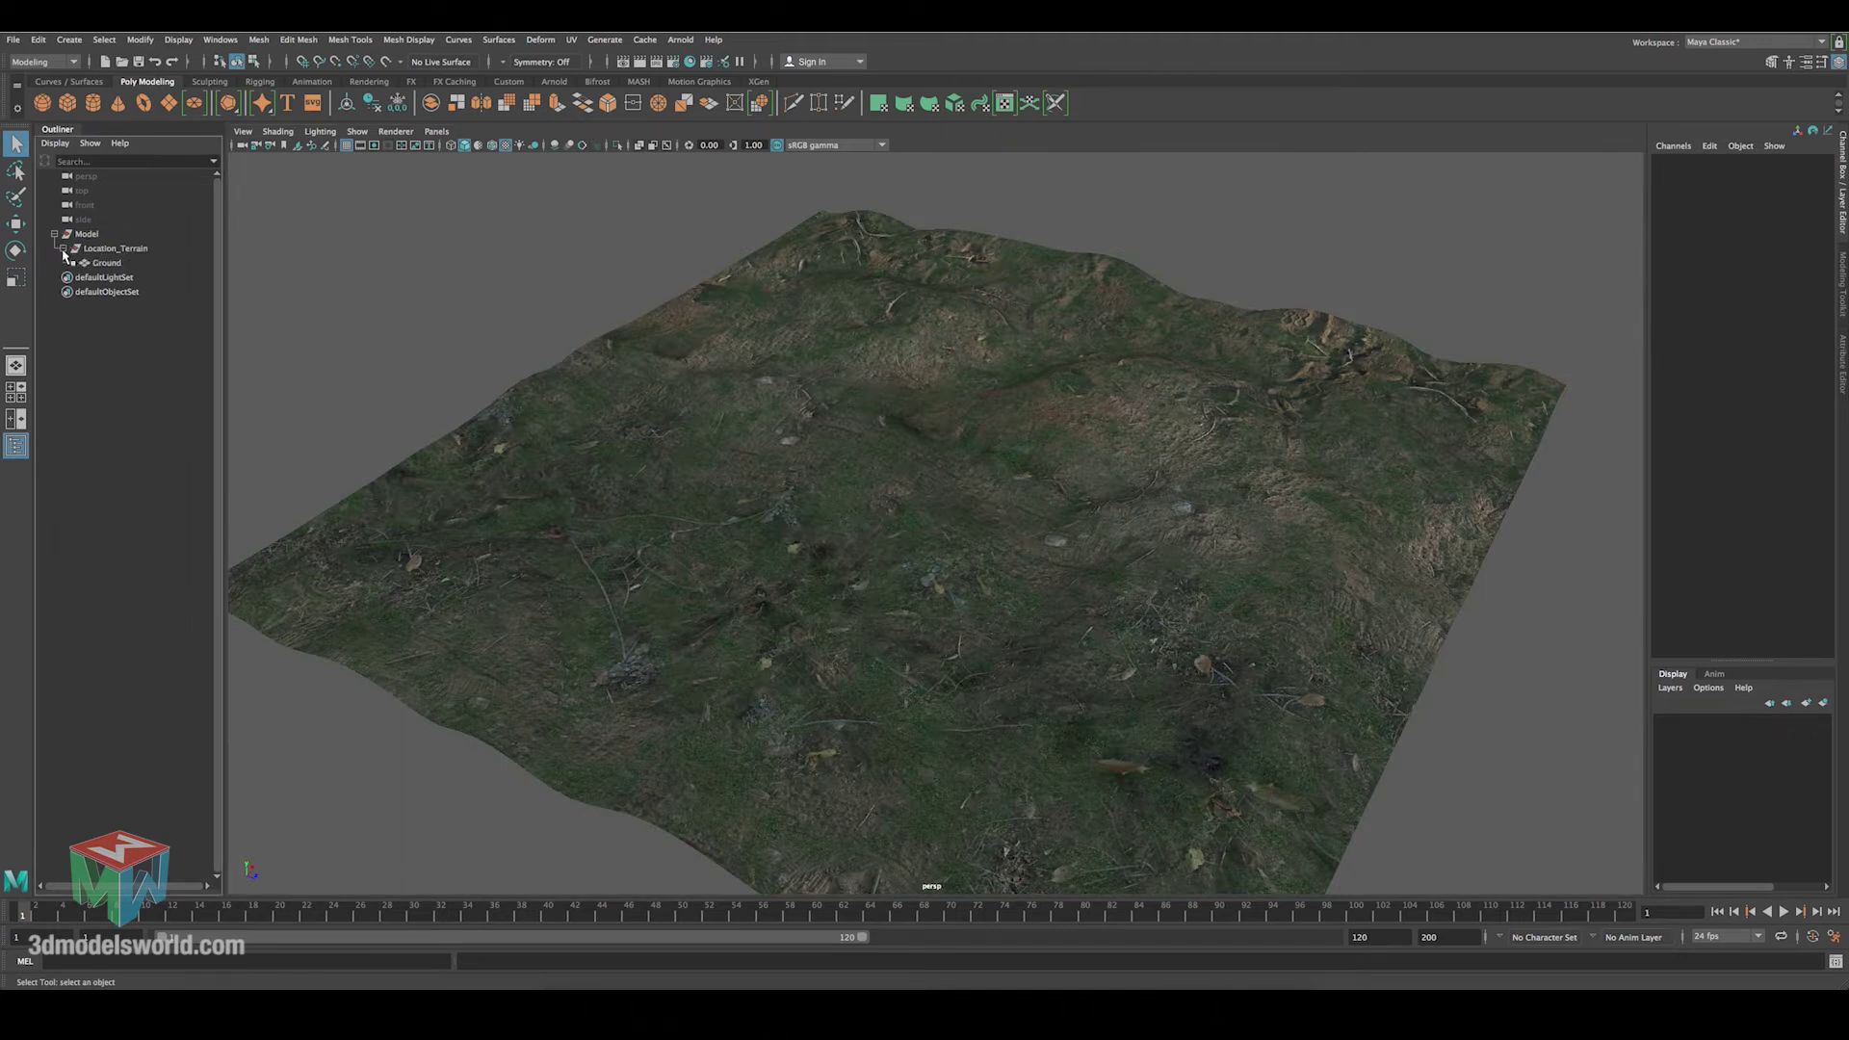
click(94, 265)
click(391, 302)
alt+drag(392, 303, 852, 495)
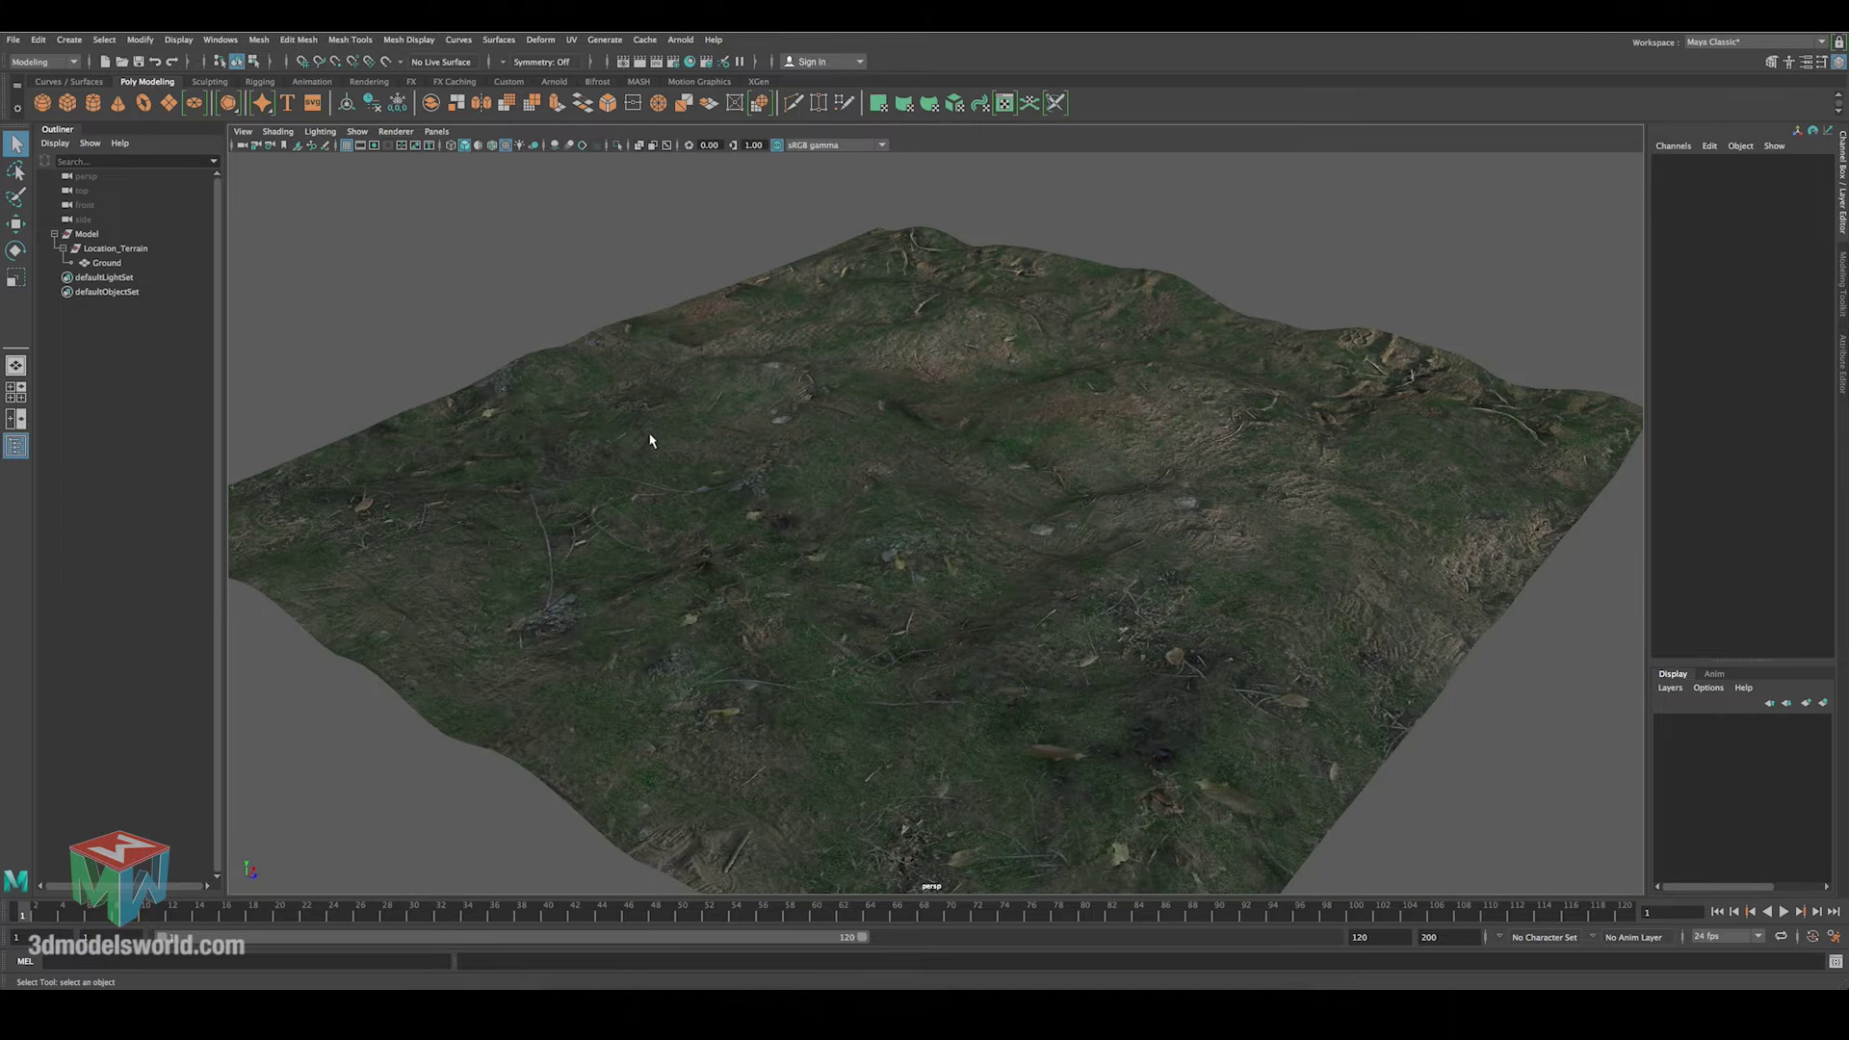
alt+right_drag(621, 427, 517, 394)
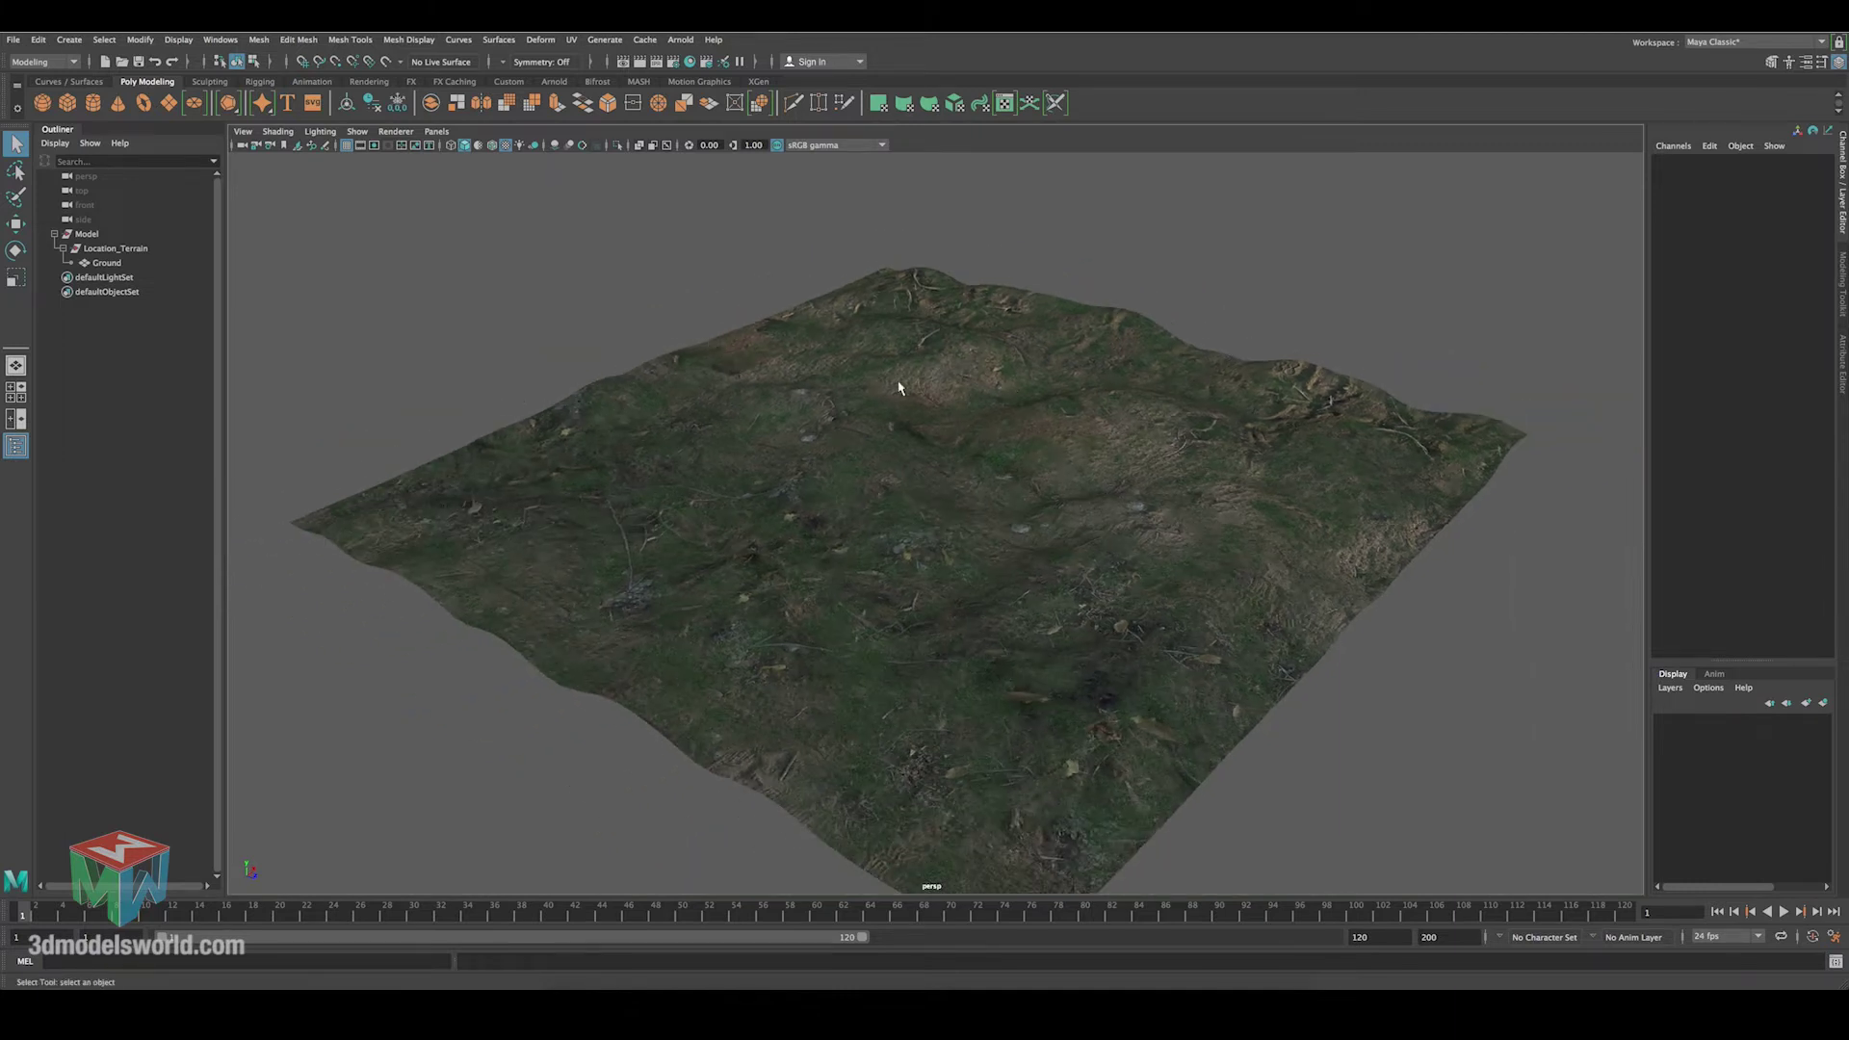
alt+right_drag(899, 388, 762, 452)
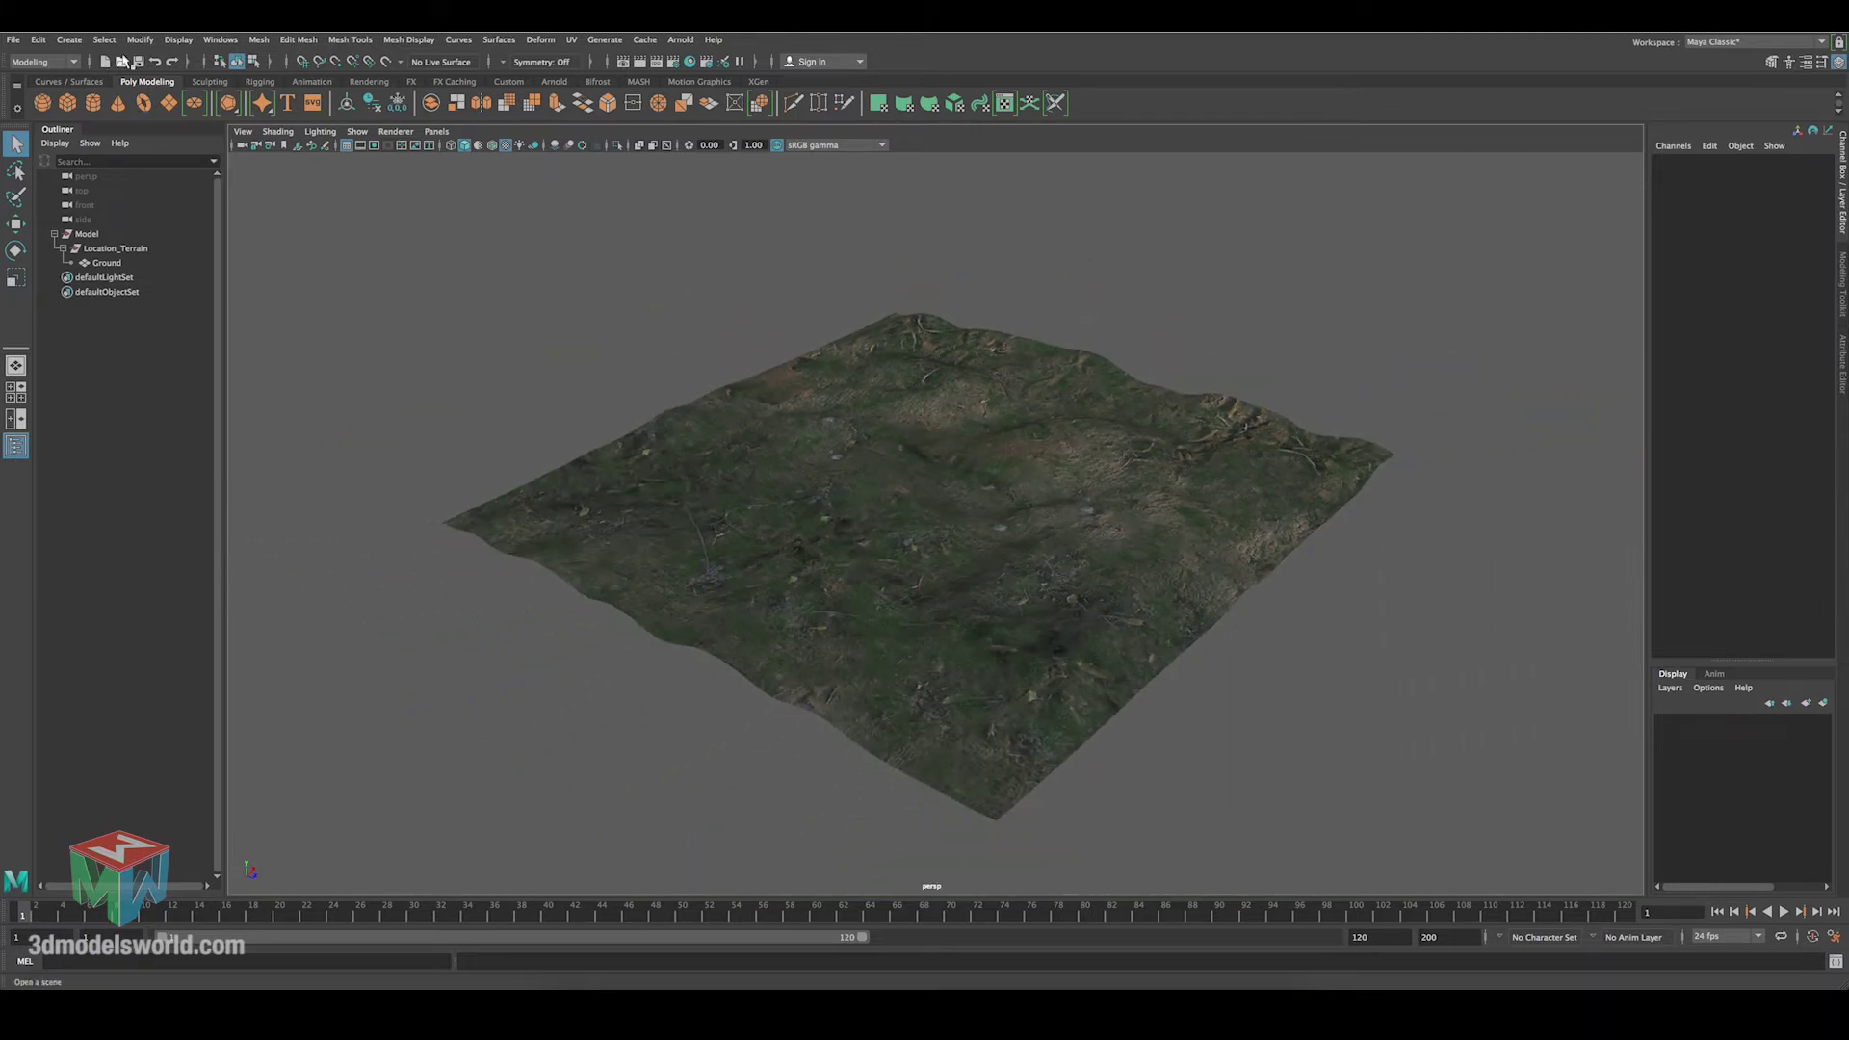
Create a polygon cube at the origin and raise it about 0.66 units along Y.
click(68, 39)
mouse_move(164, 90)
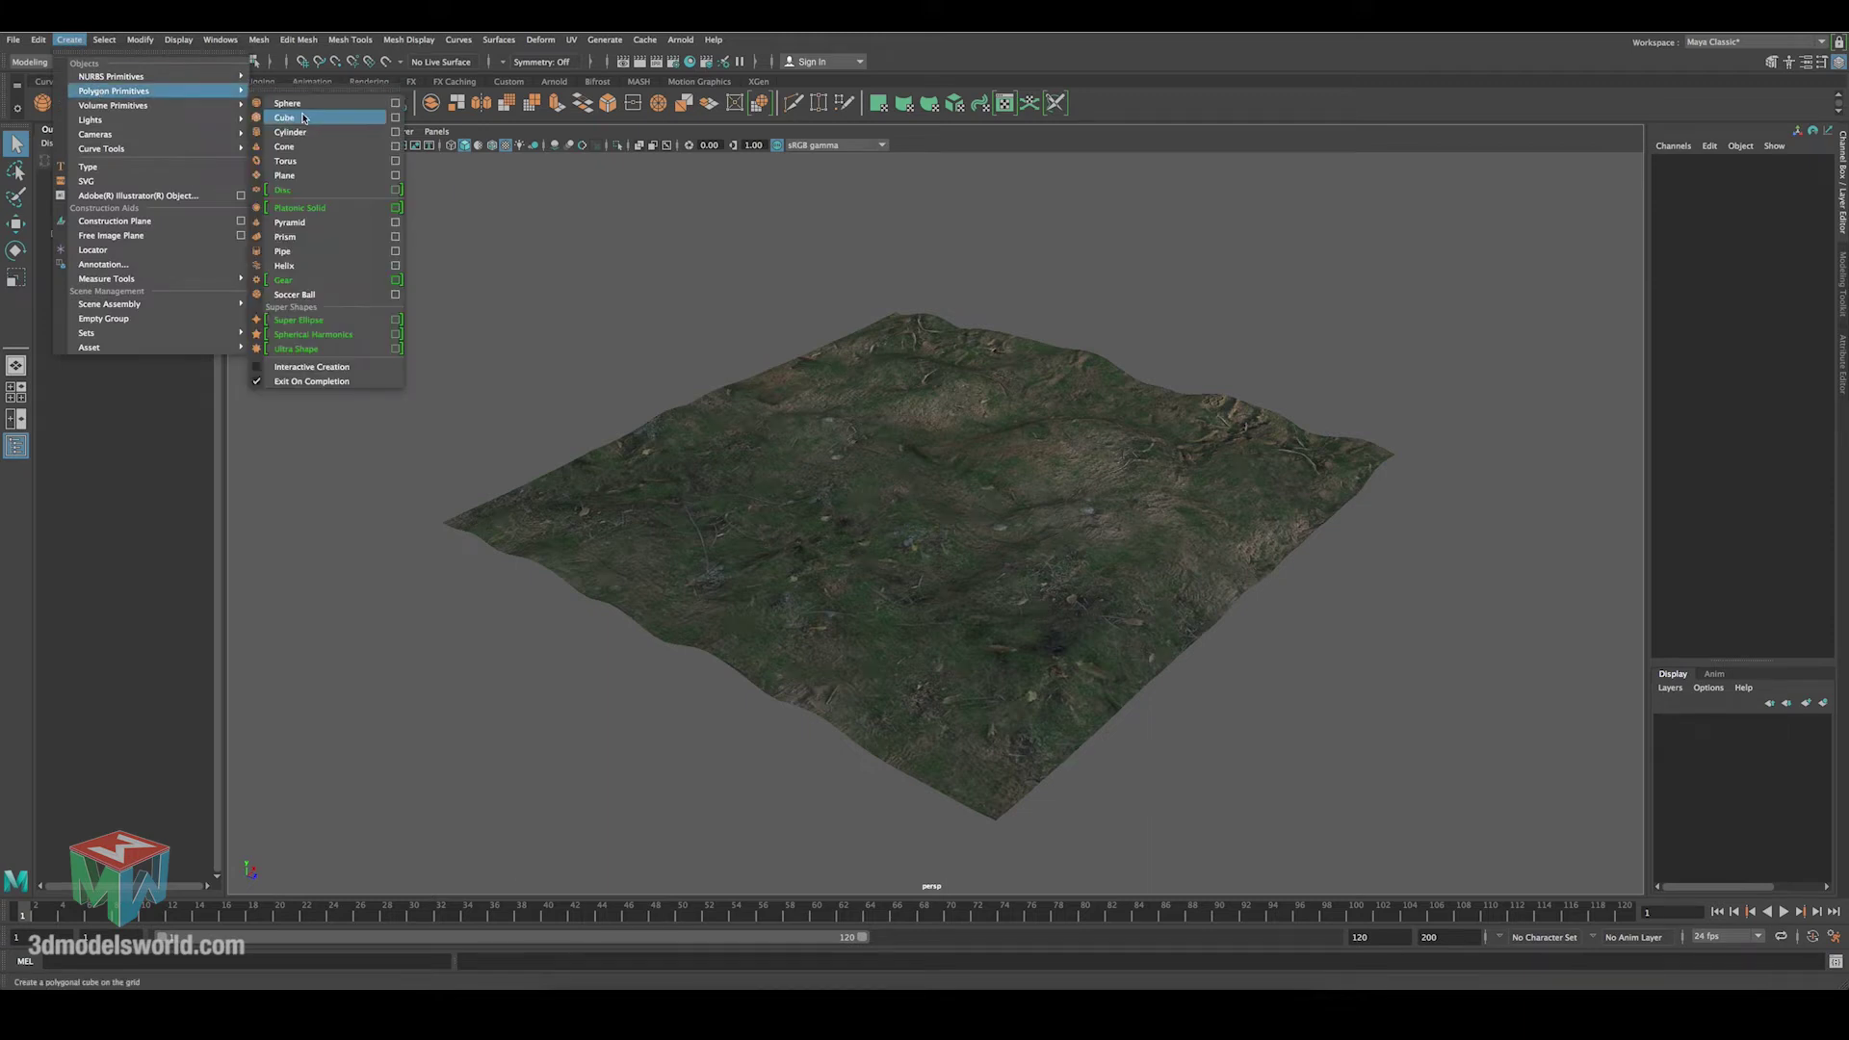
click(284, 117)
key(f)
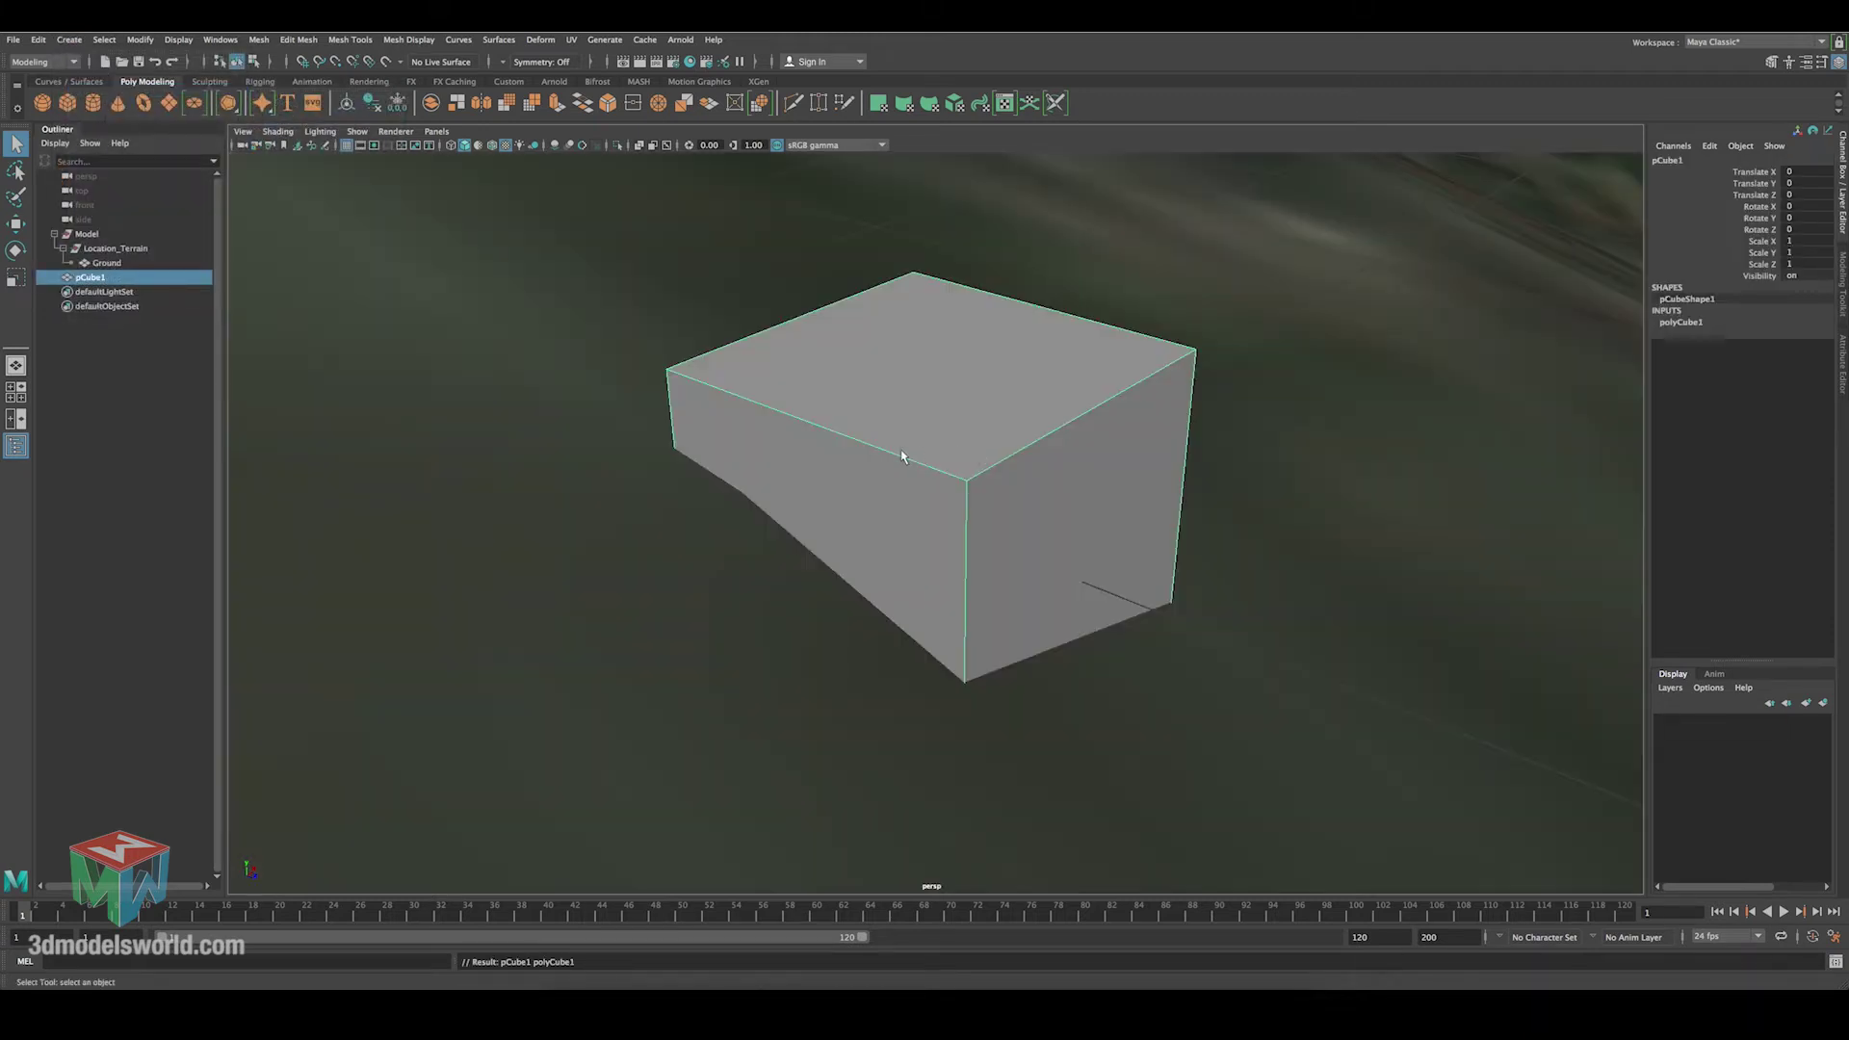
scroll(805, 433, down, 10)
key(w)
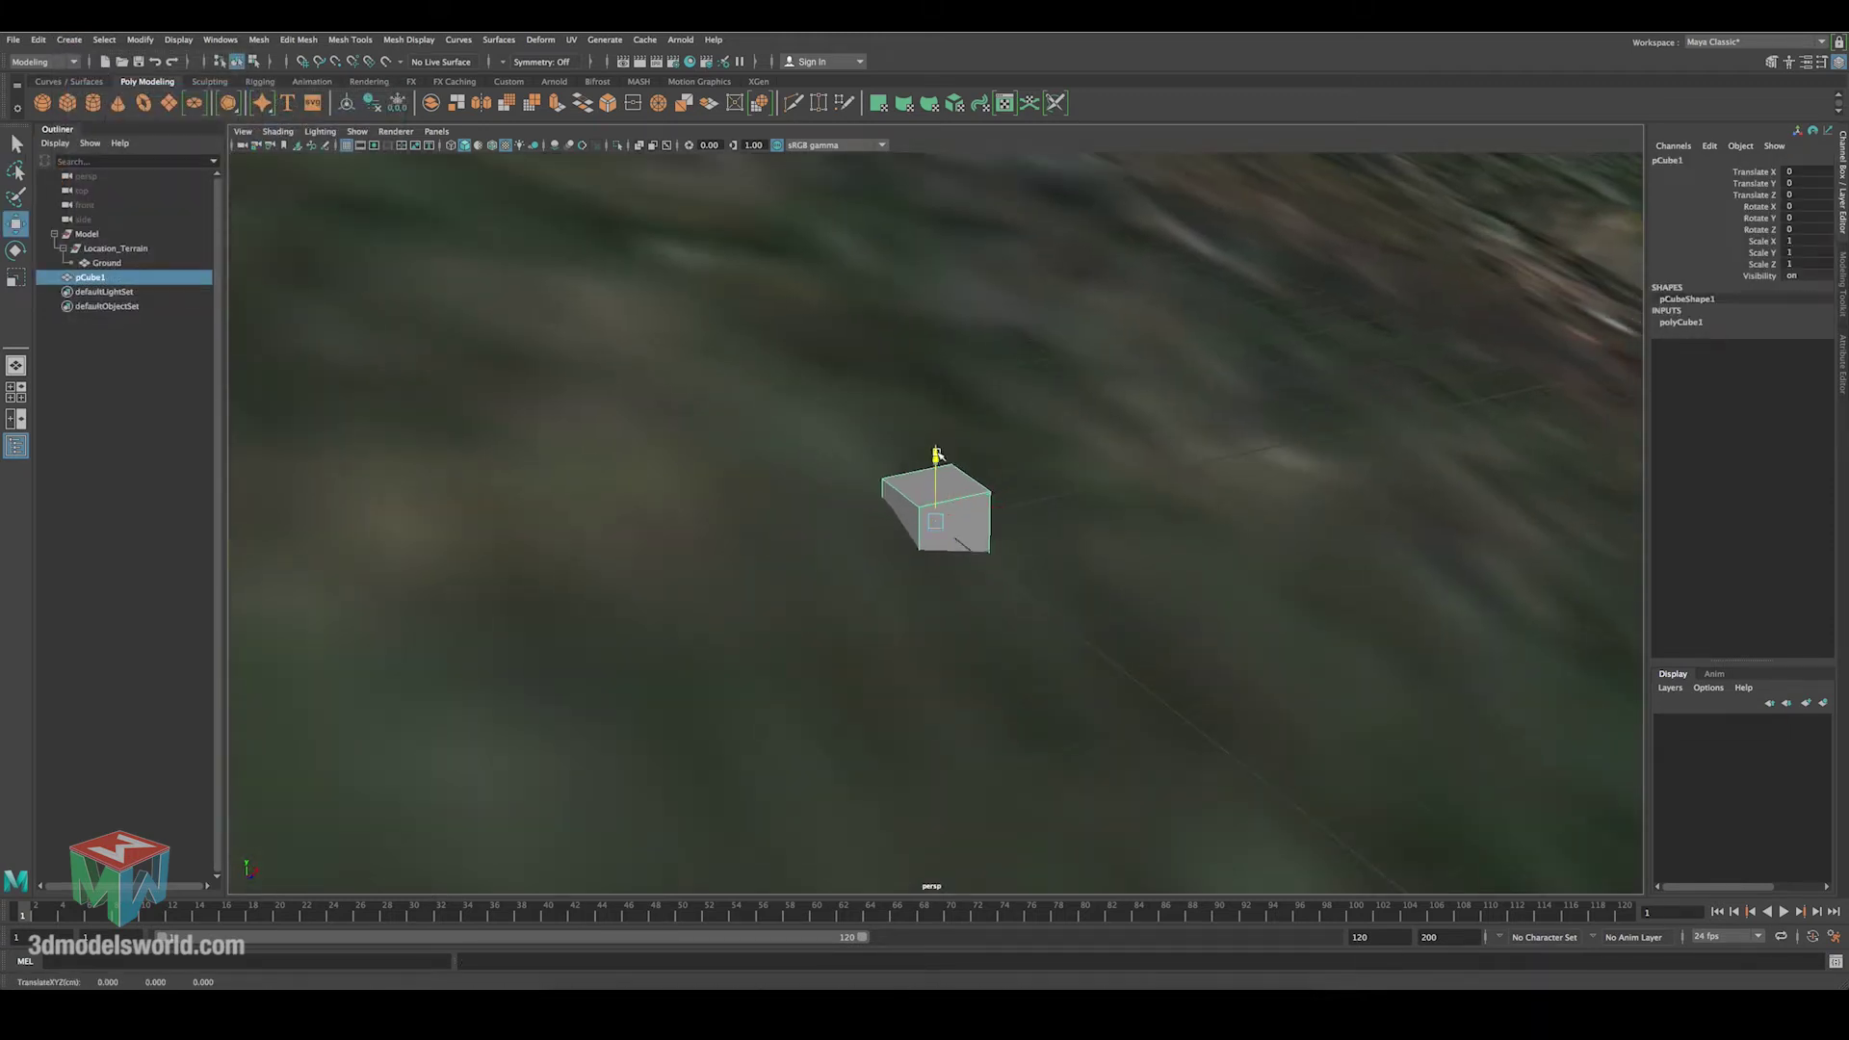
mouse_move(939, 454)
mouse_down()
mouse_move(939, 409)
mouse_move(932, 456)
mouse_move(948, 450)
mouse_up()
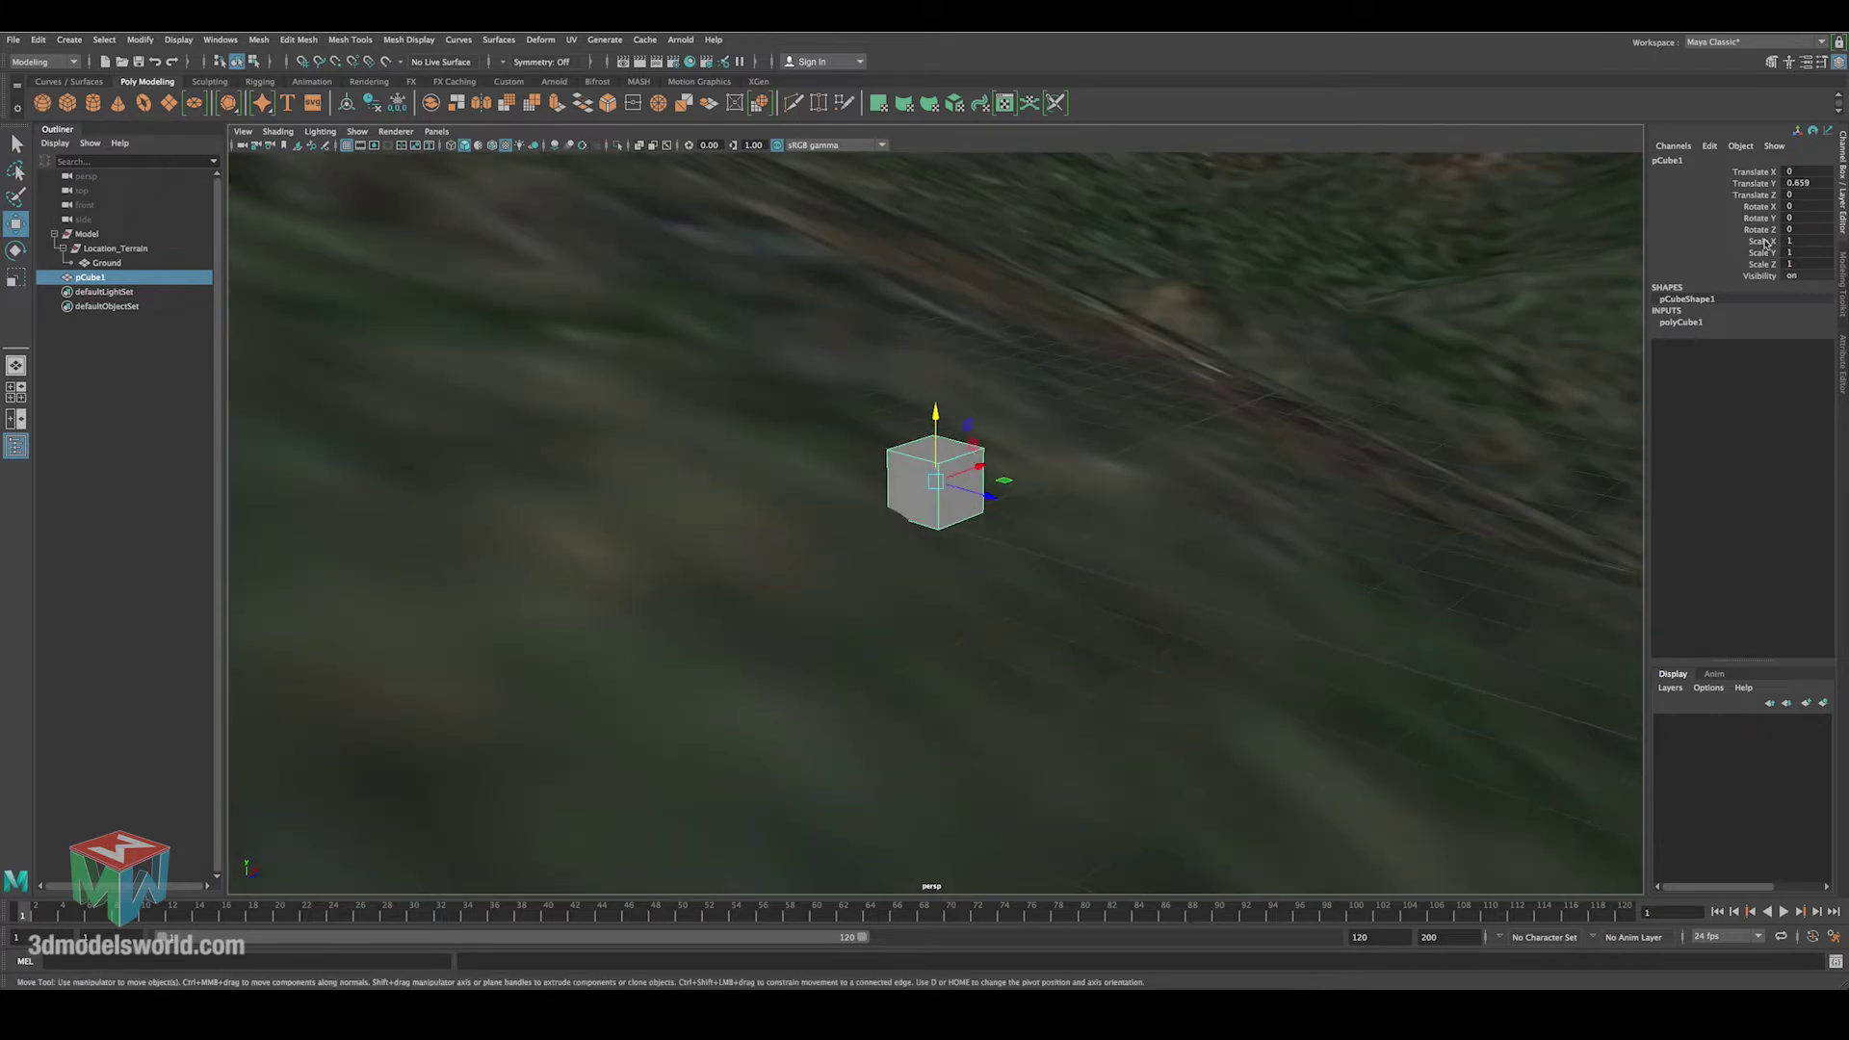
Highlight the cube's X, Y and Z scale channels and check the Settings category in the preferences.
drag(1765, 241, 1765, 265)
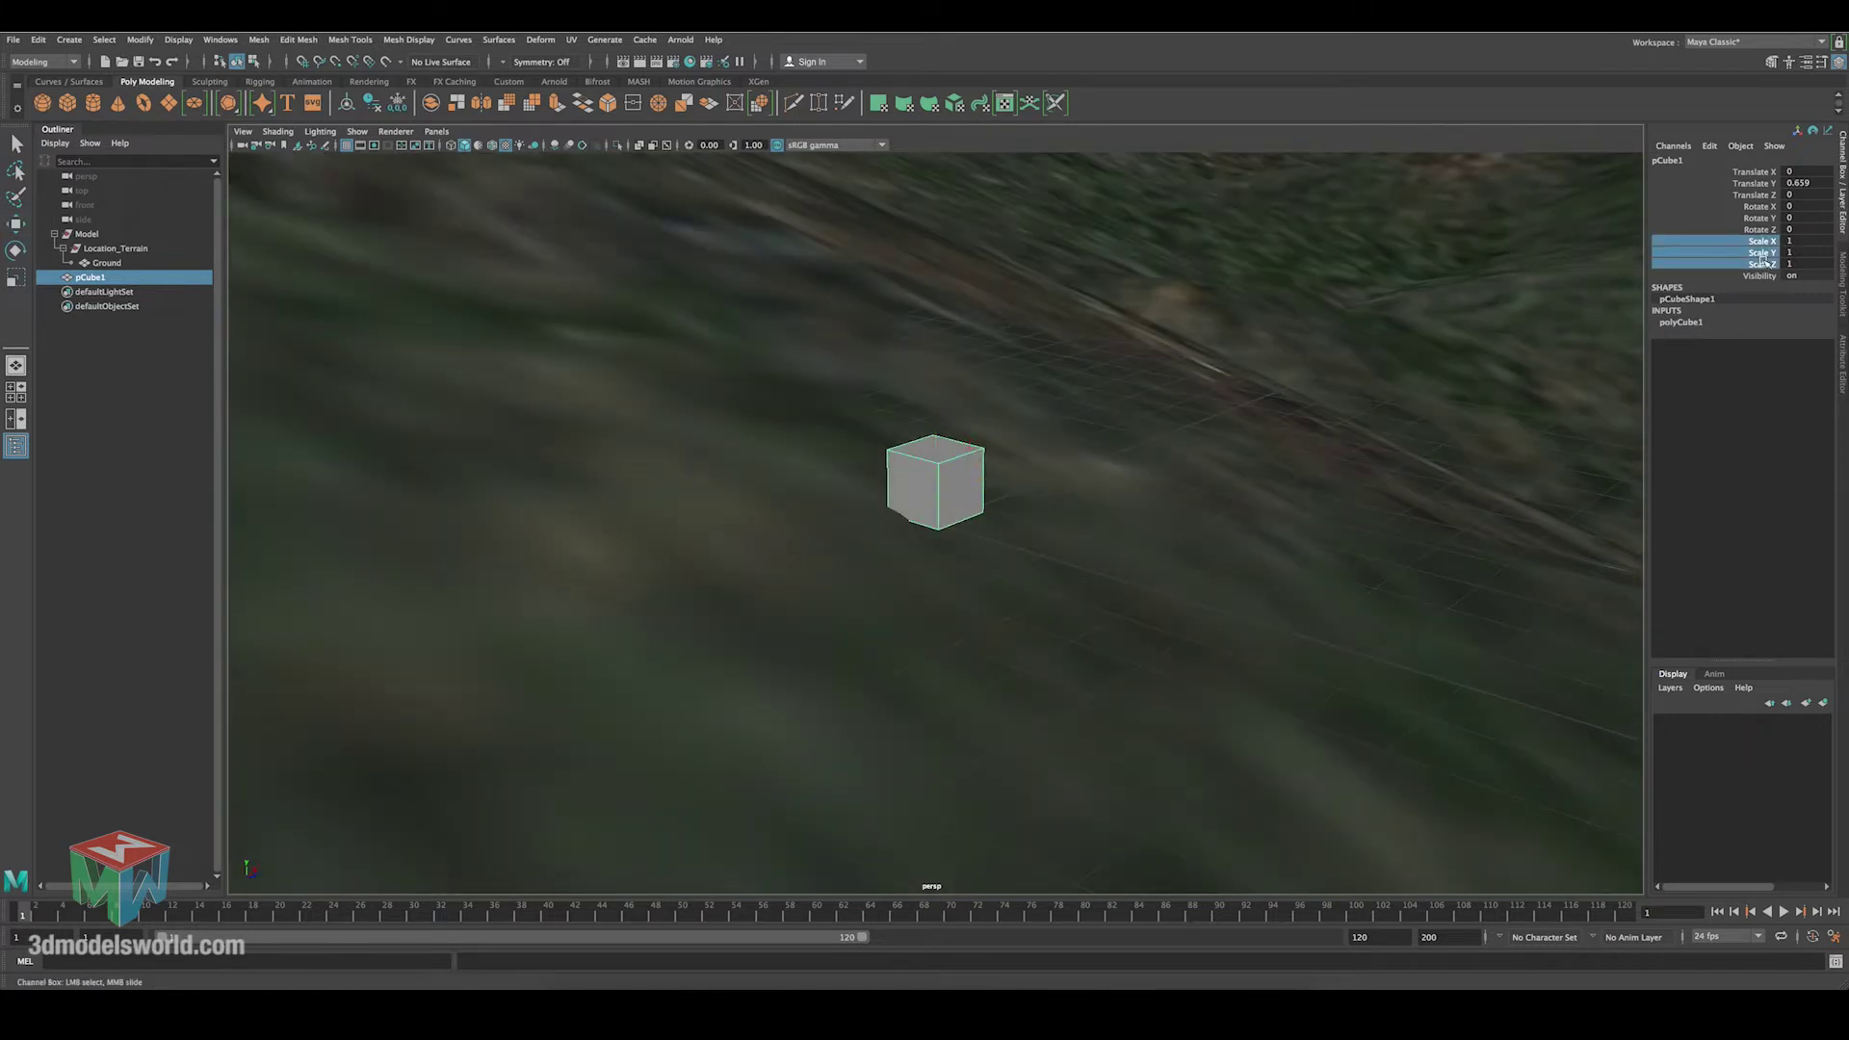
click(1835, 935)
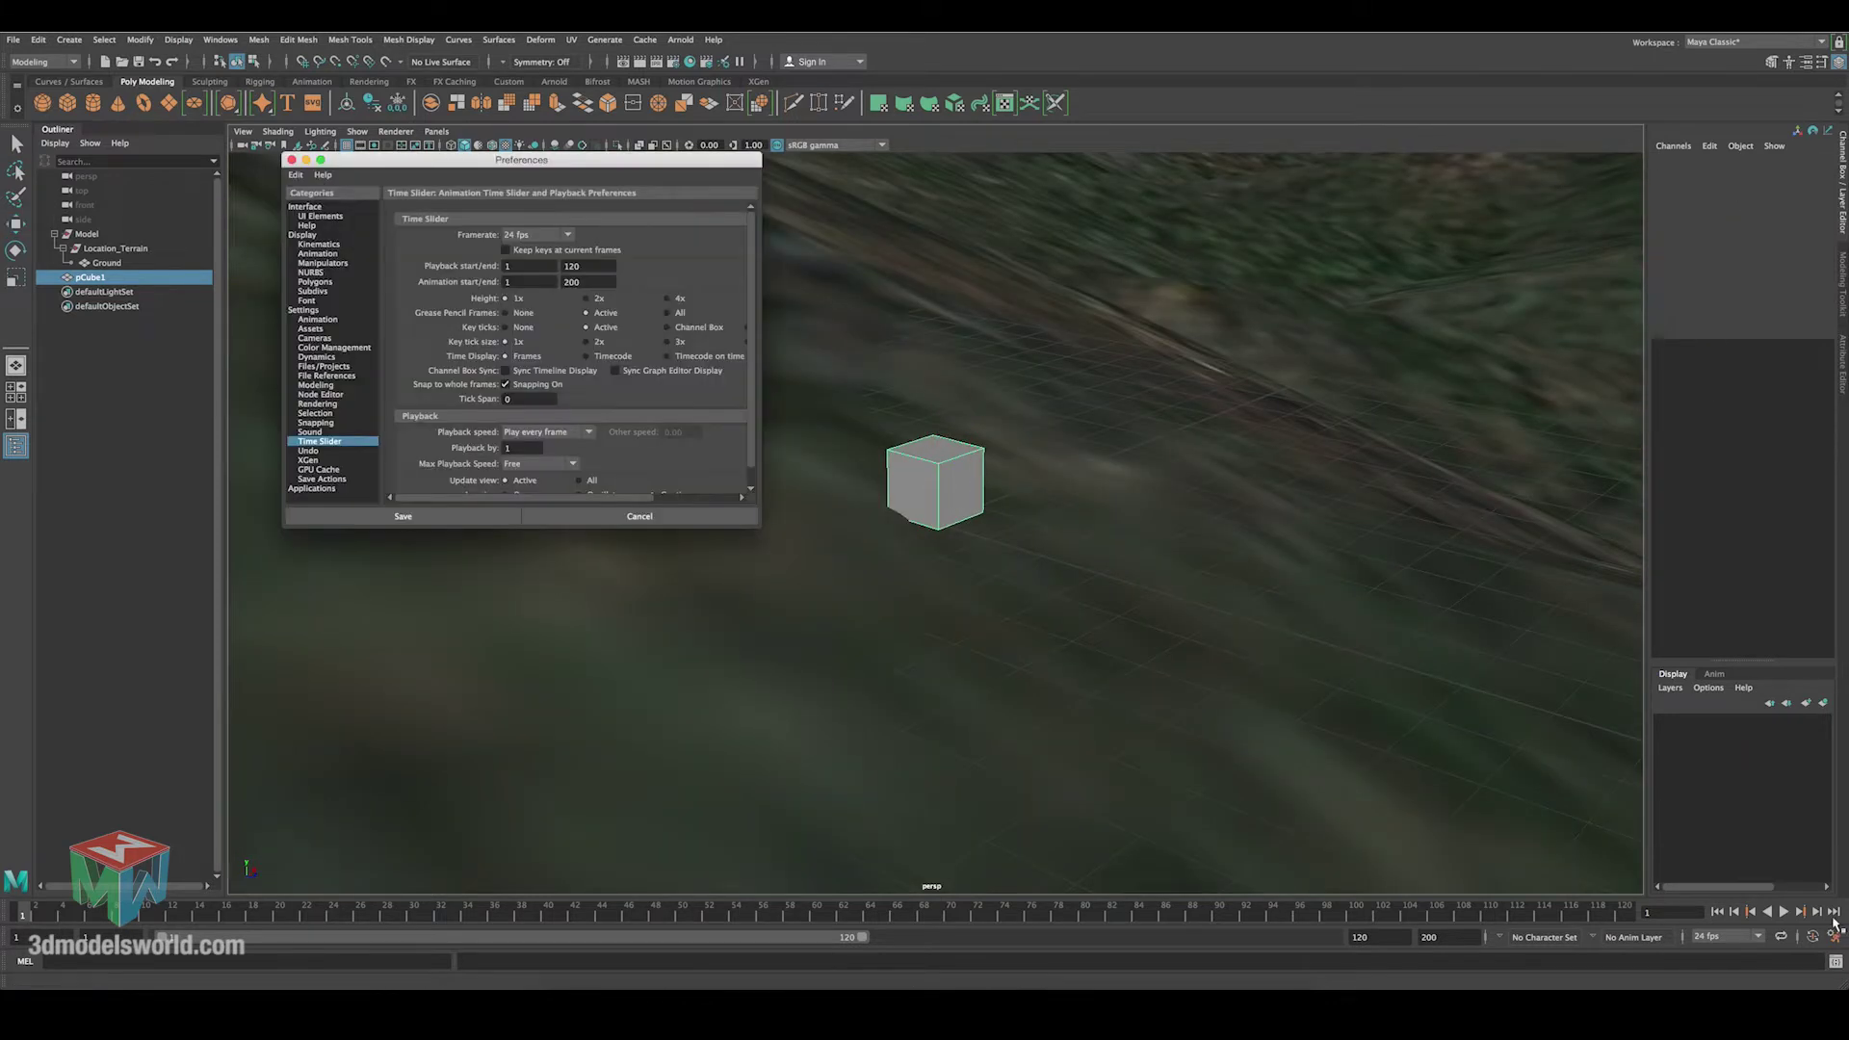
click(313, 310)
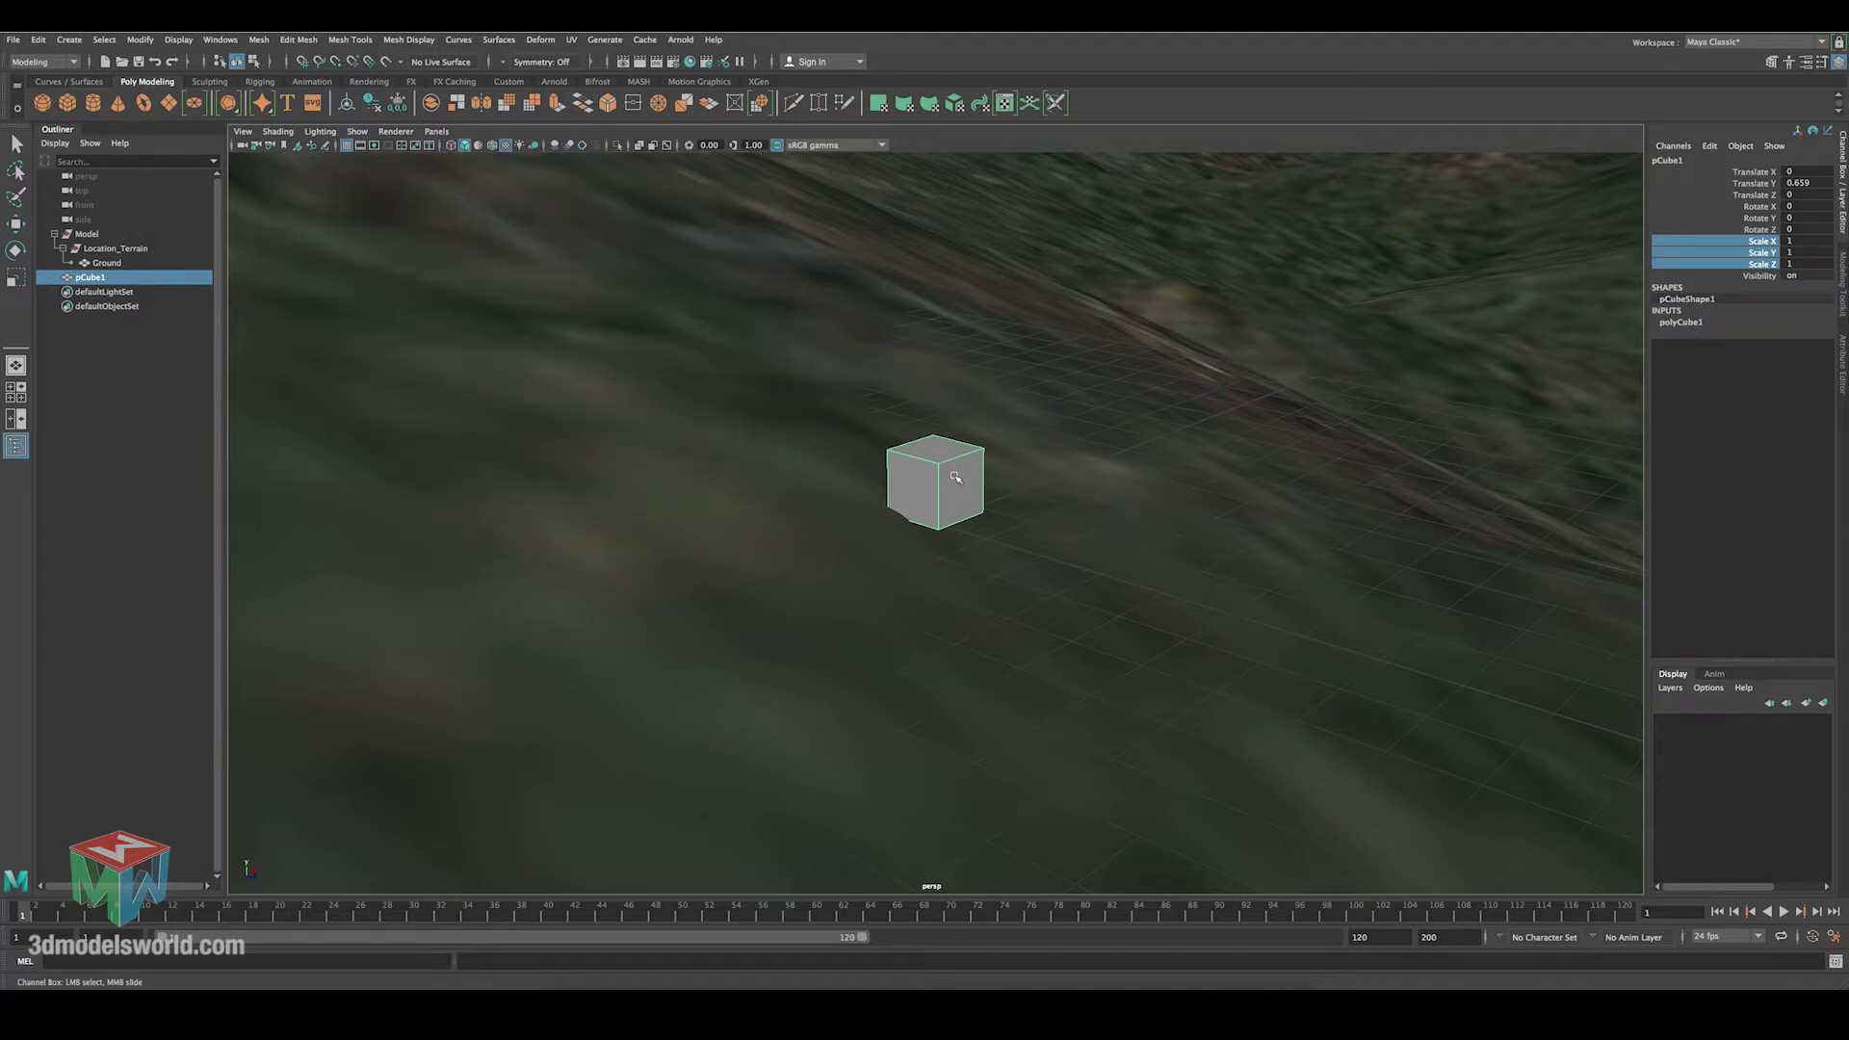
Set the first cube's Scale Y to 180 to make a tall, thin height reference on the terrain.
alt+right_drag(866, 472, 648, 359)
alt+right_drag(828, 539, 668, 421)
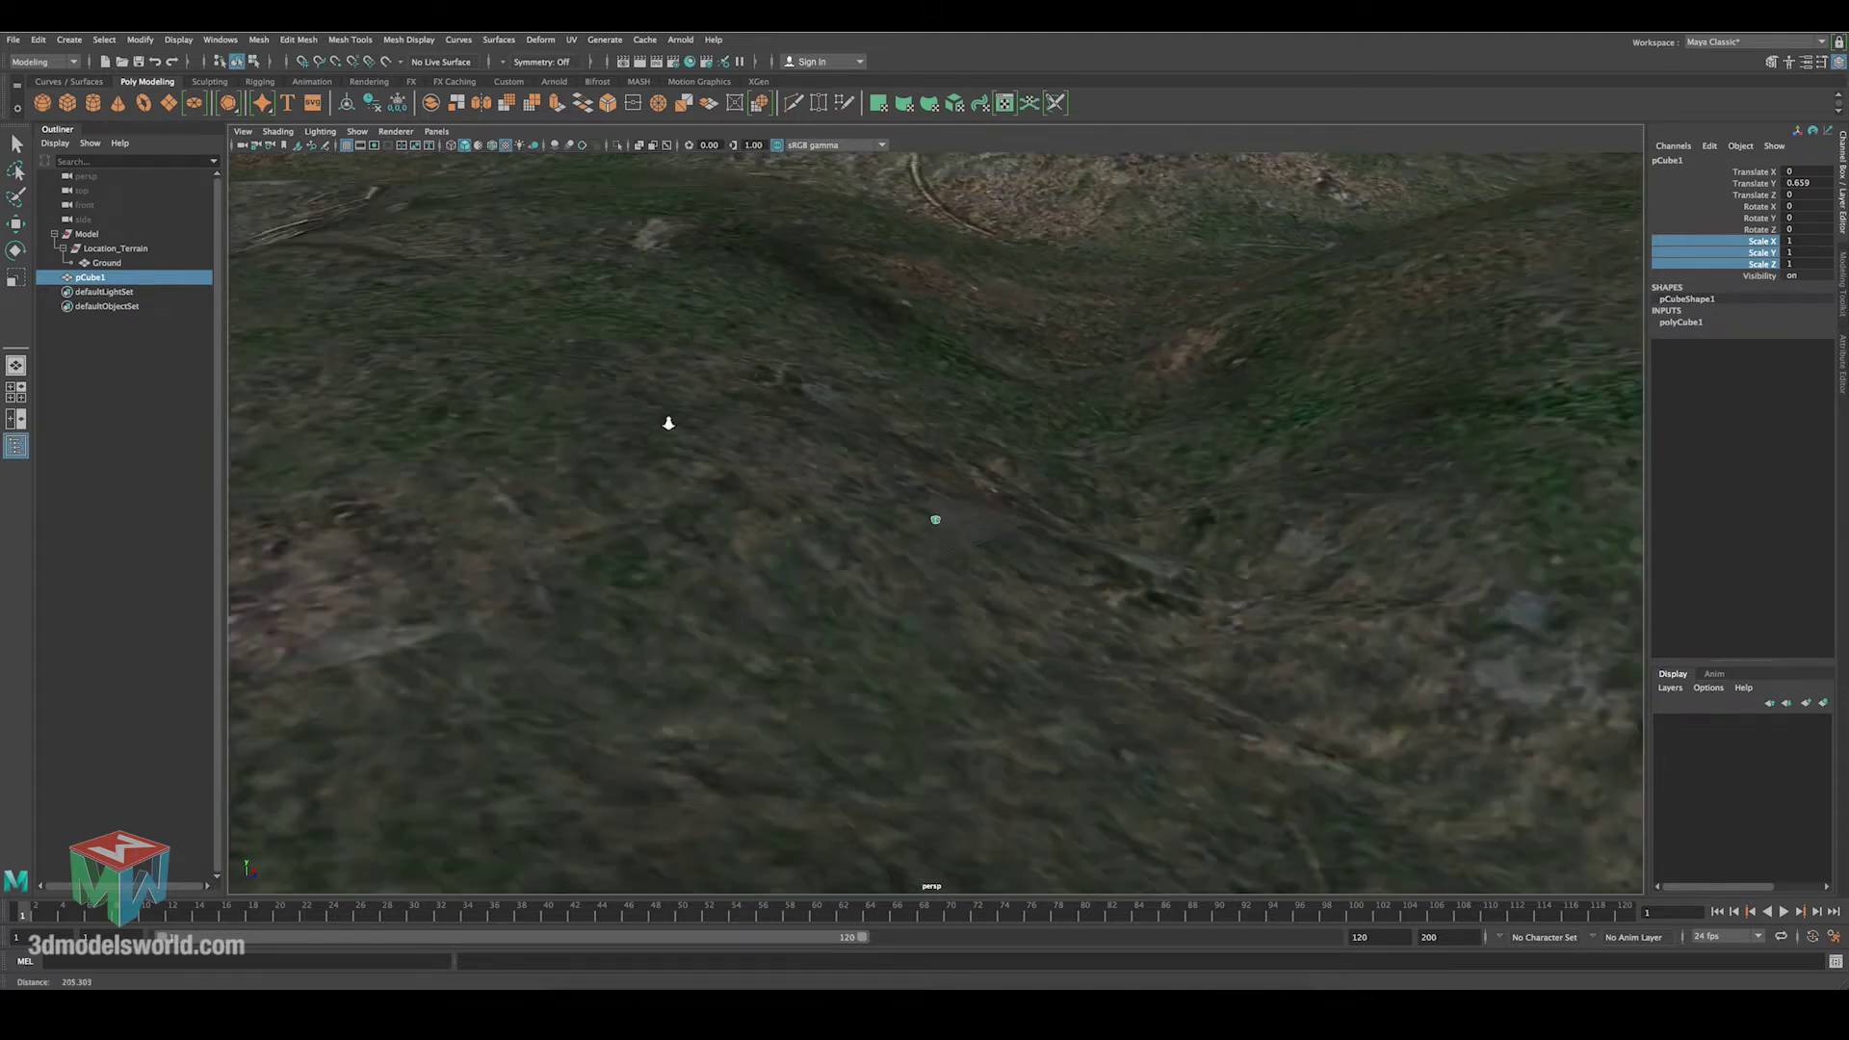
alt+right_drag(761, 549, 1106, 709)
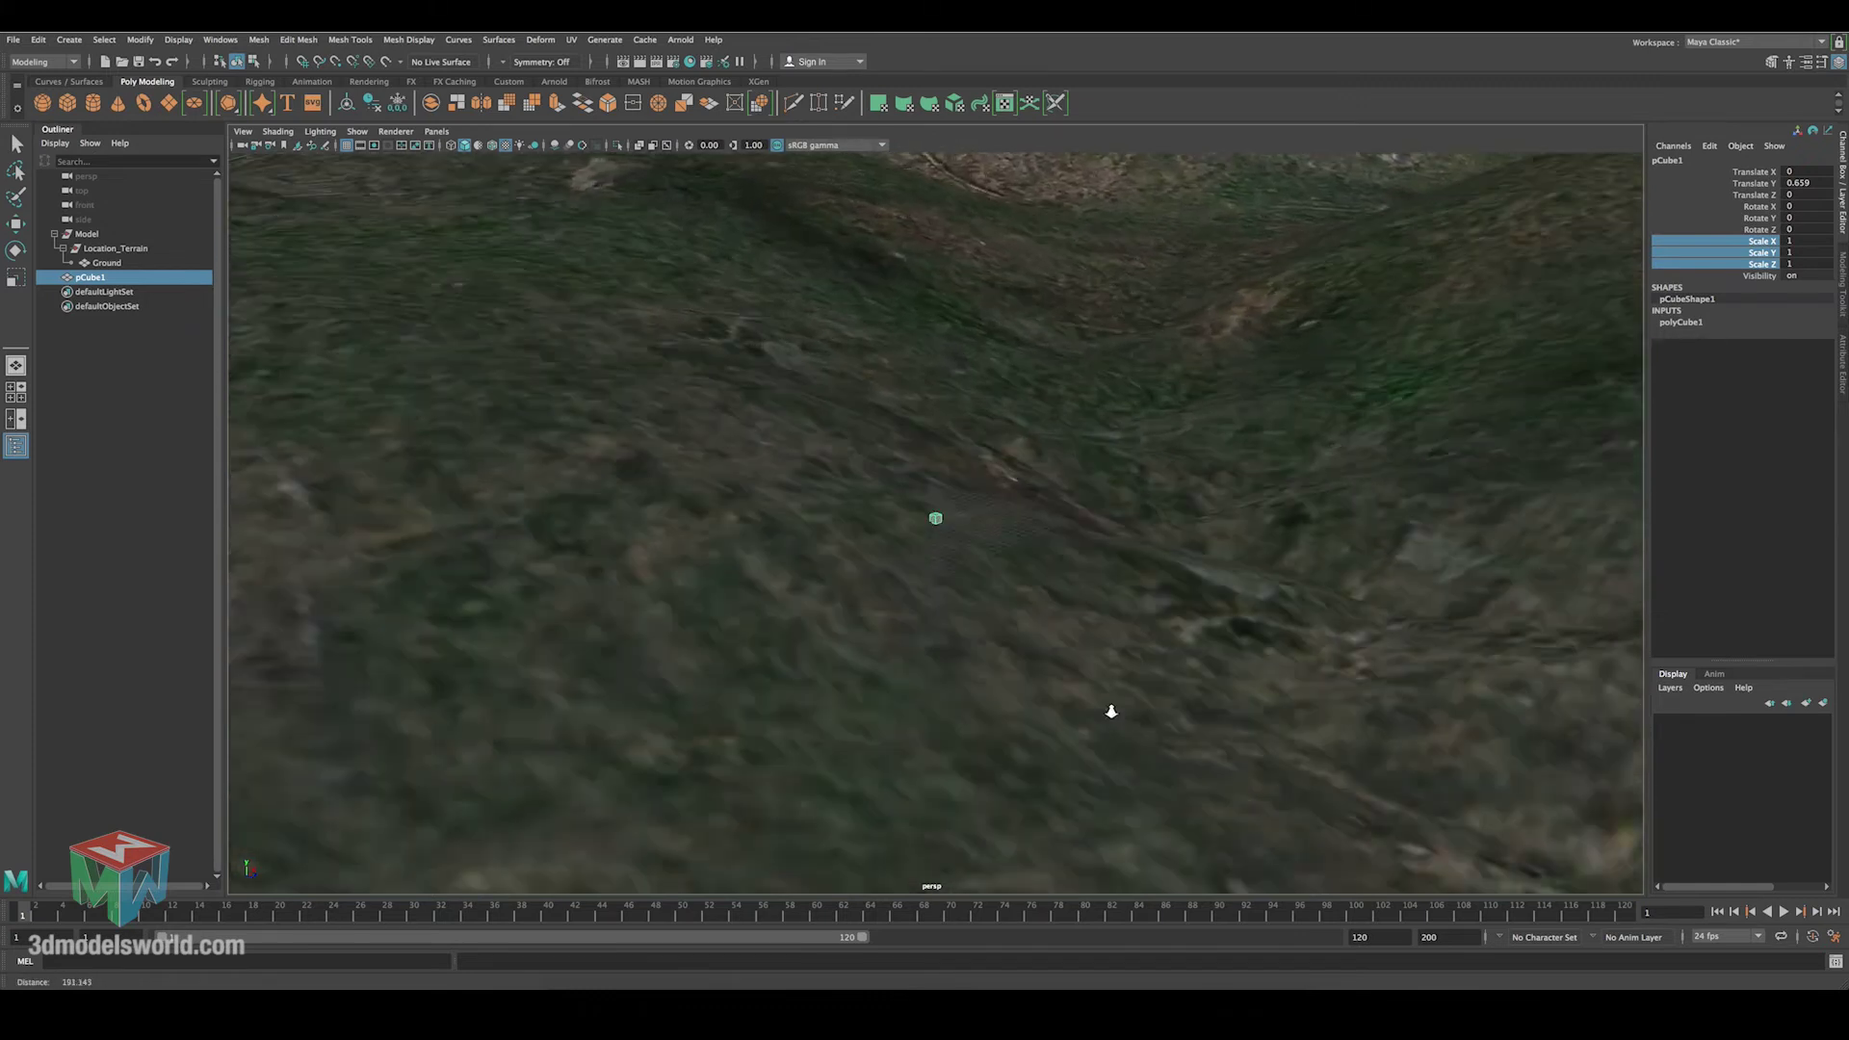
click(1807, 254)
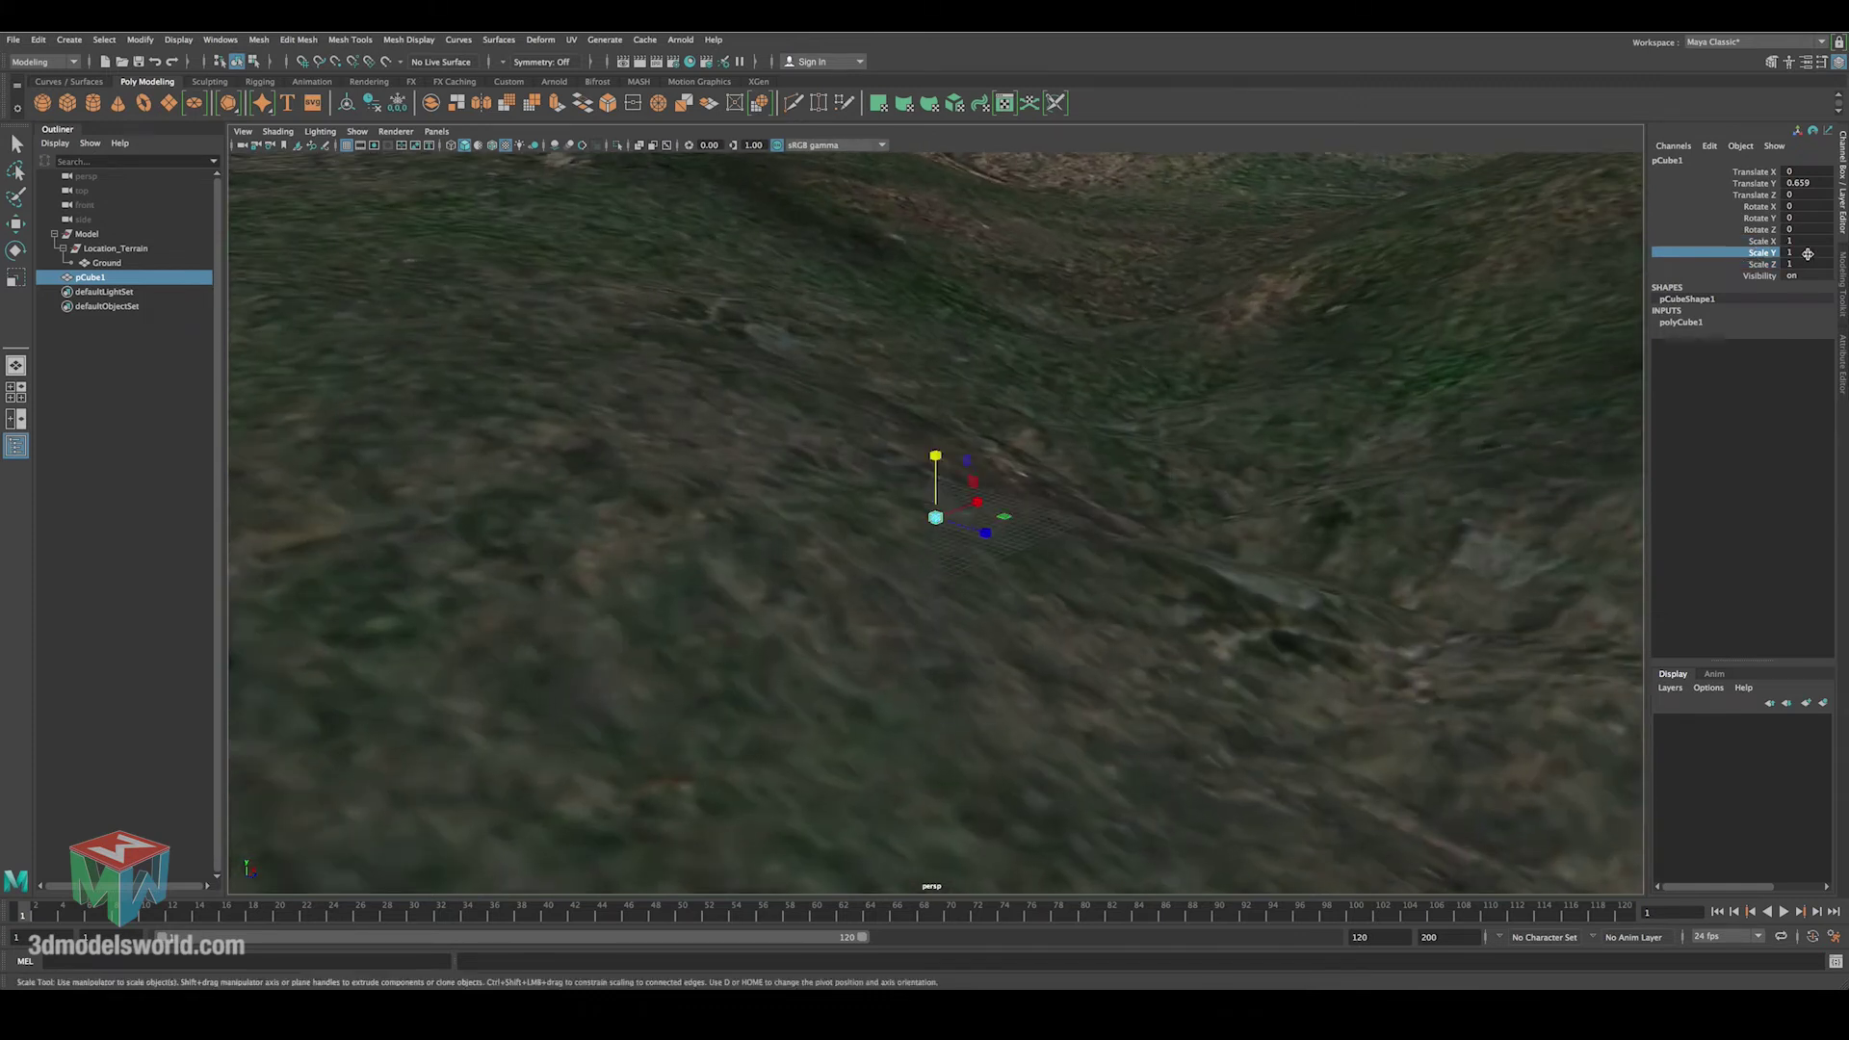
text(18)
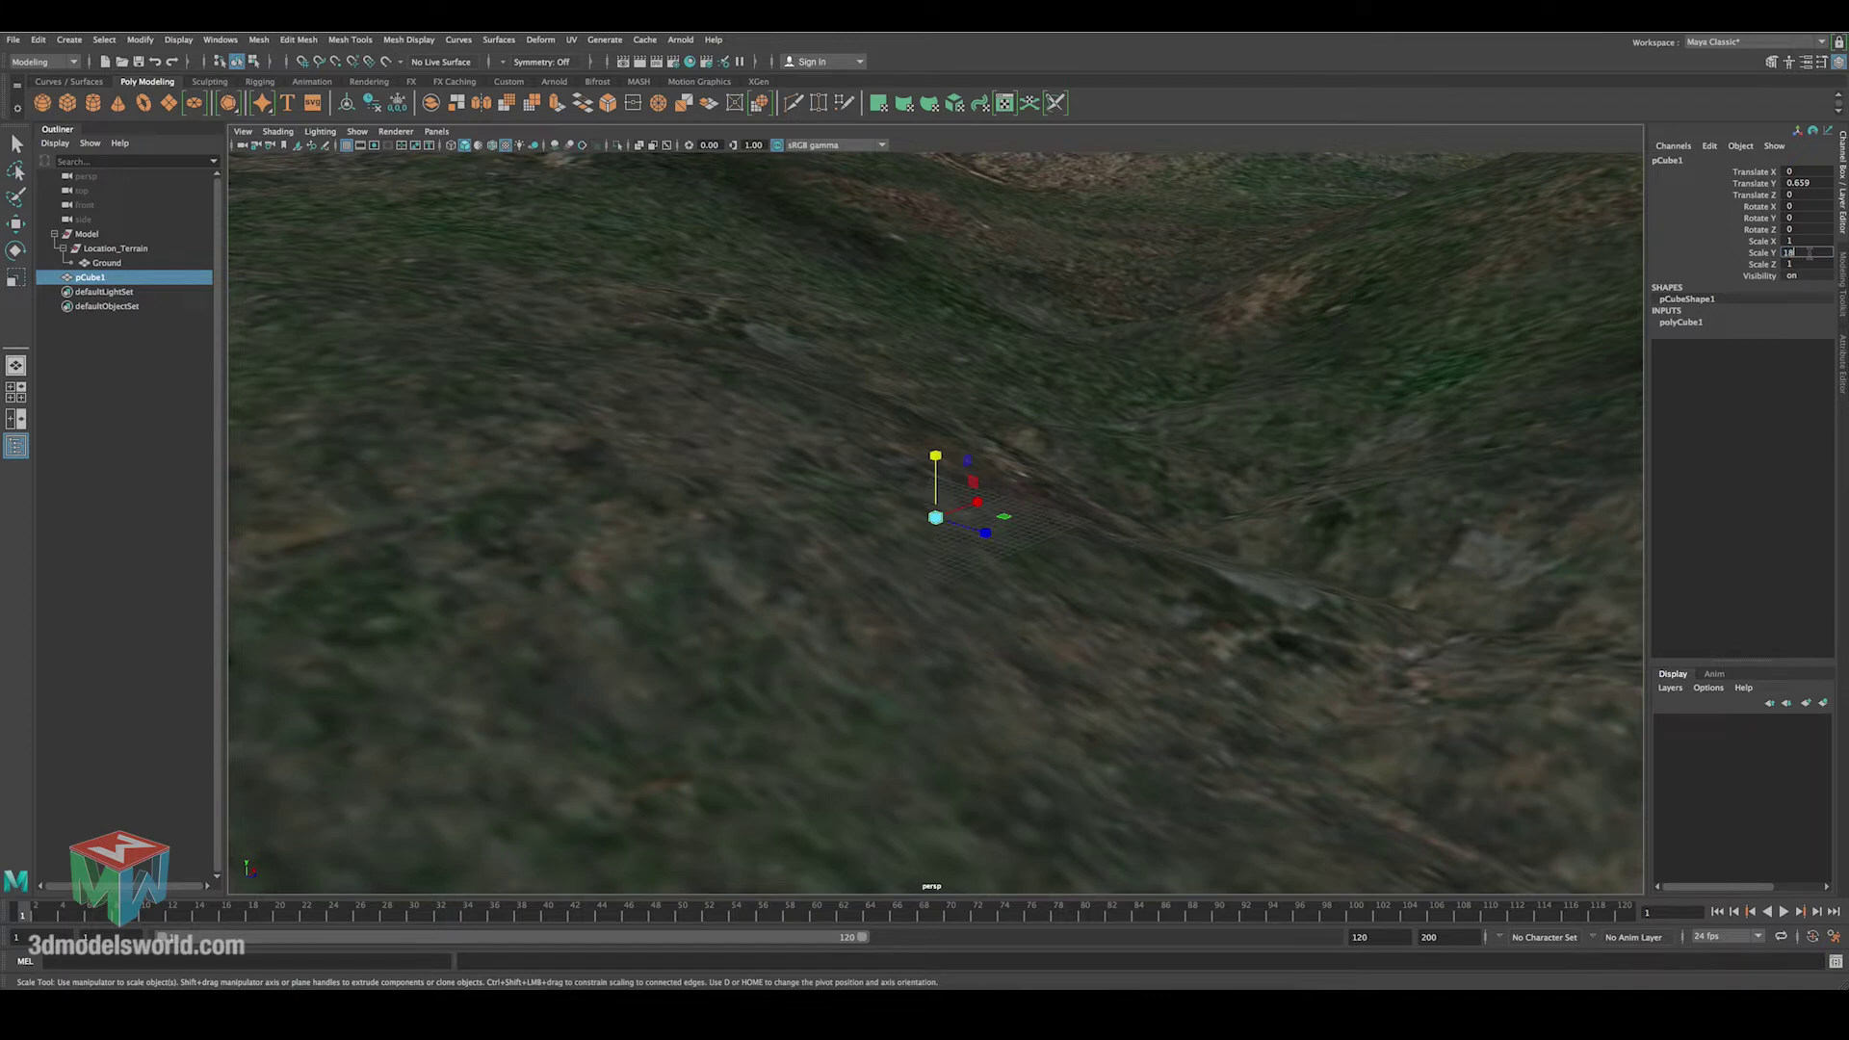
text(0)
key(Return)
alt+right_drag(800, 183, 881, 422)
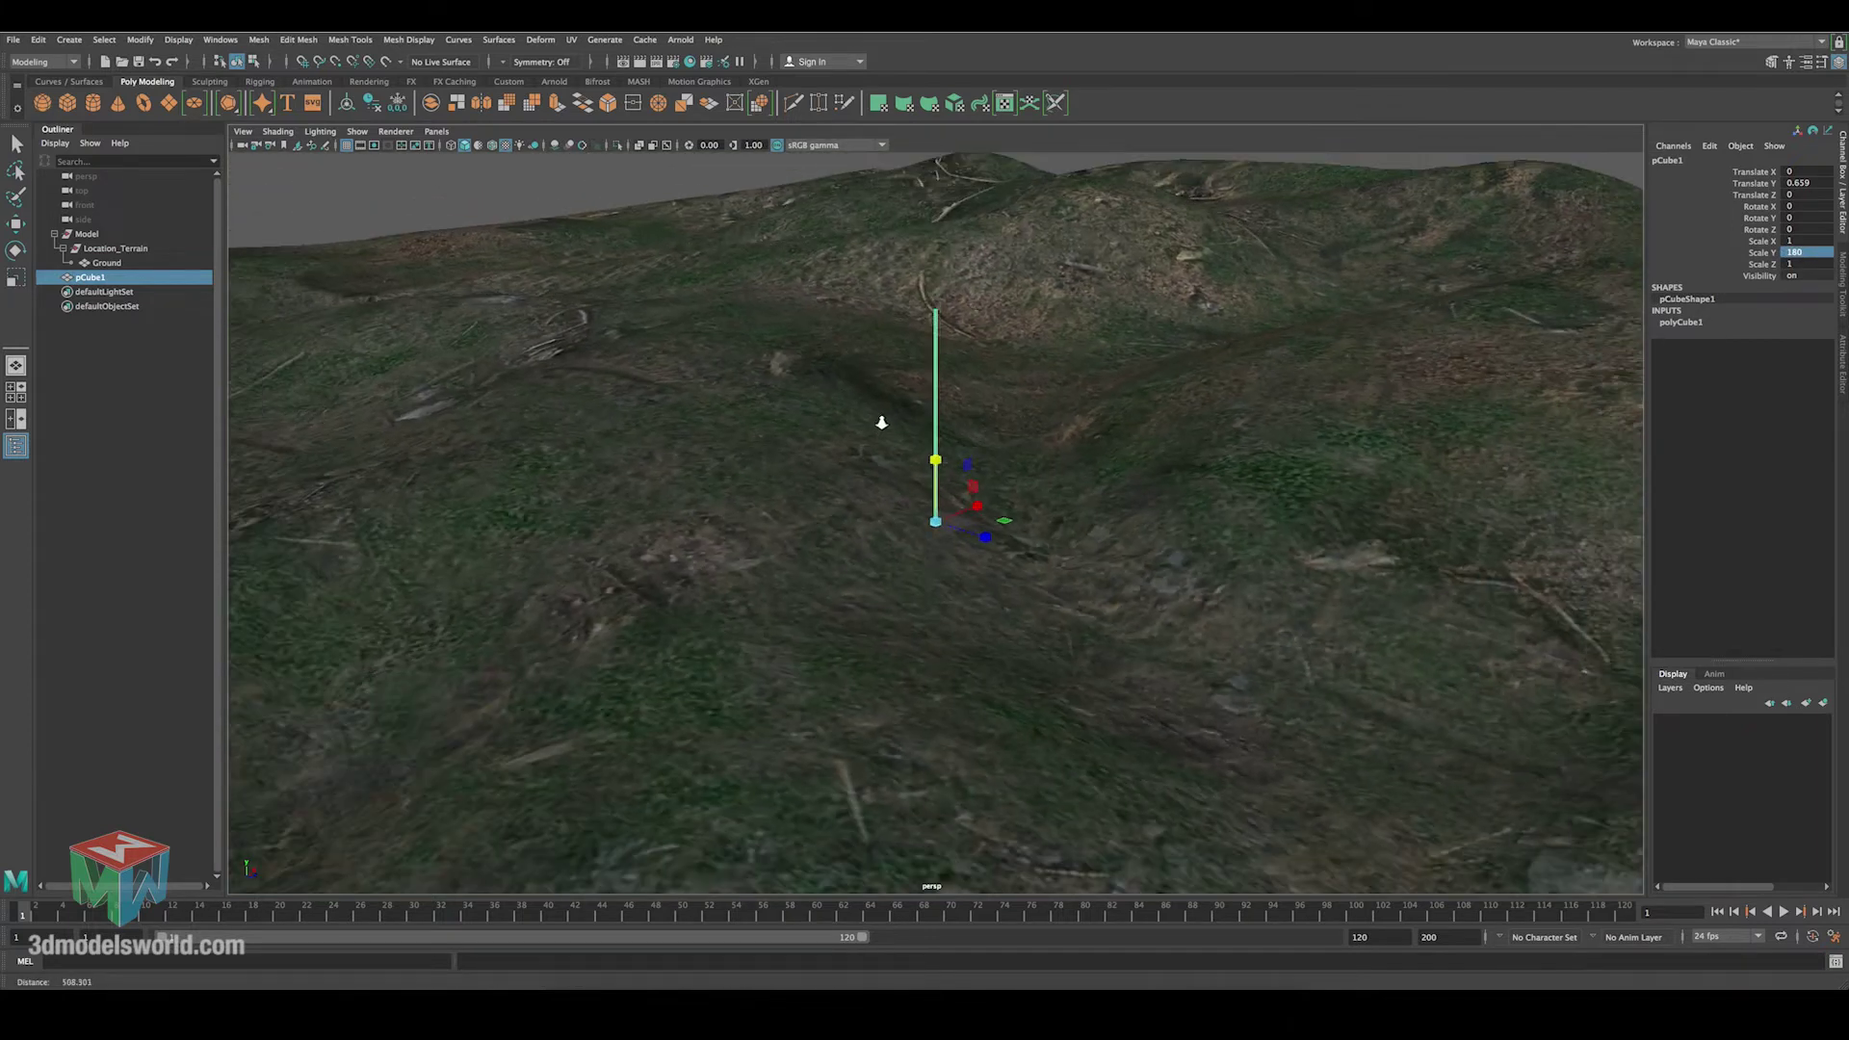
Raise the stretched cube to about 87.54 along Y so it stands on the terrain.
key(w)
drag(935, 457, 693, 297)
key(q)
alt+drag(924, 452, 884, 558)
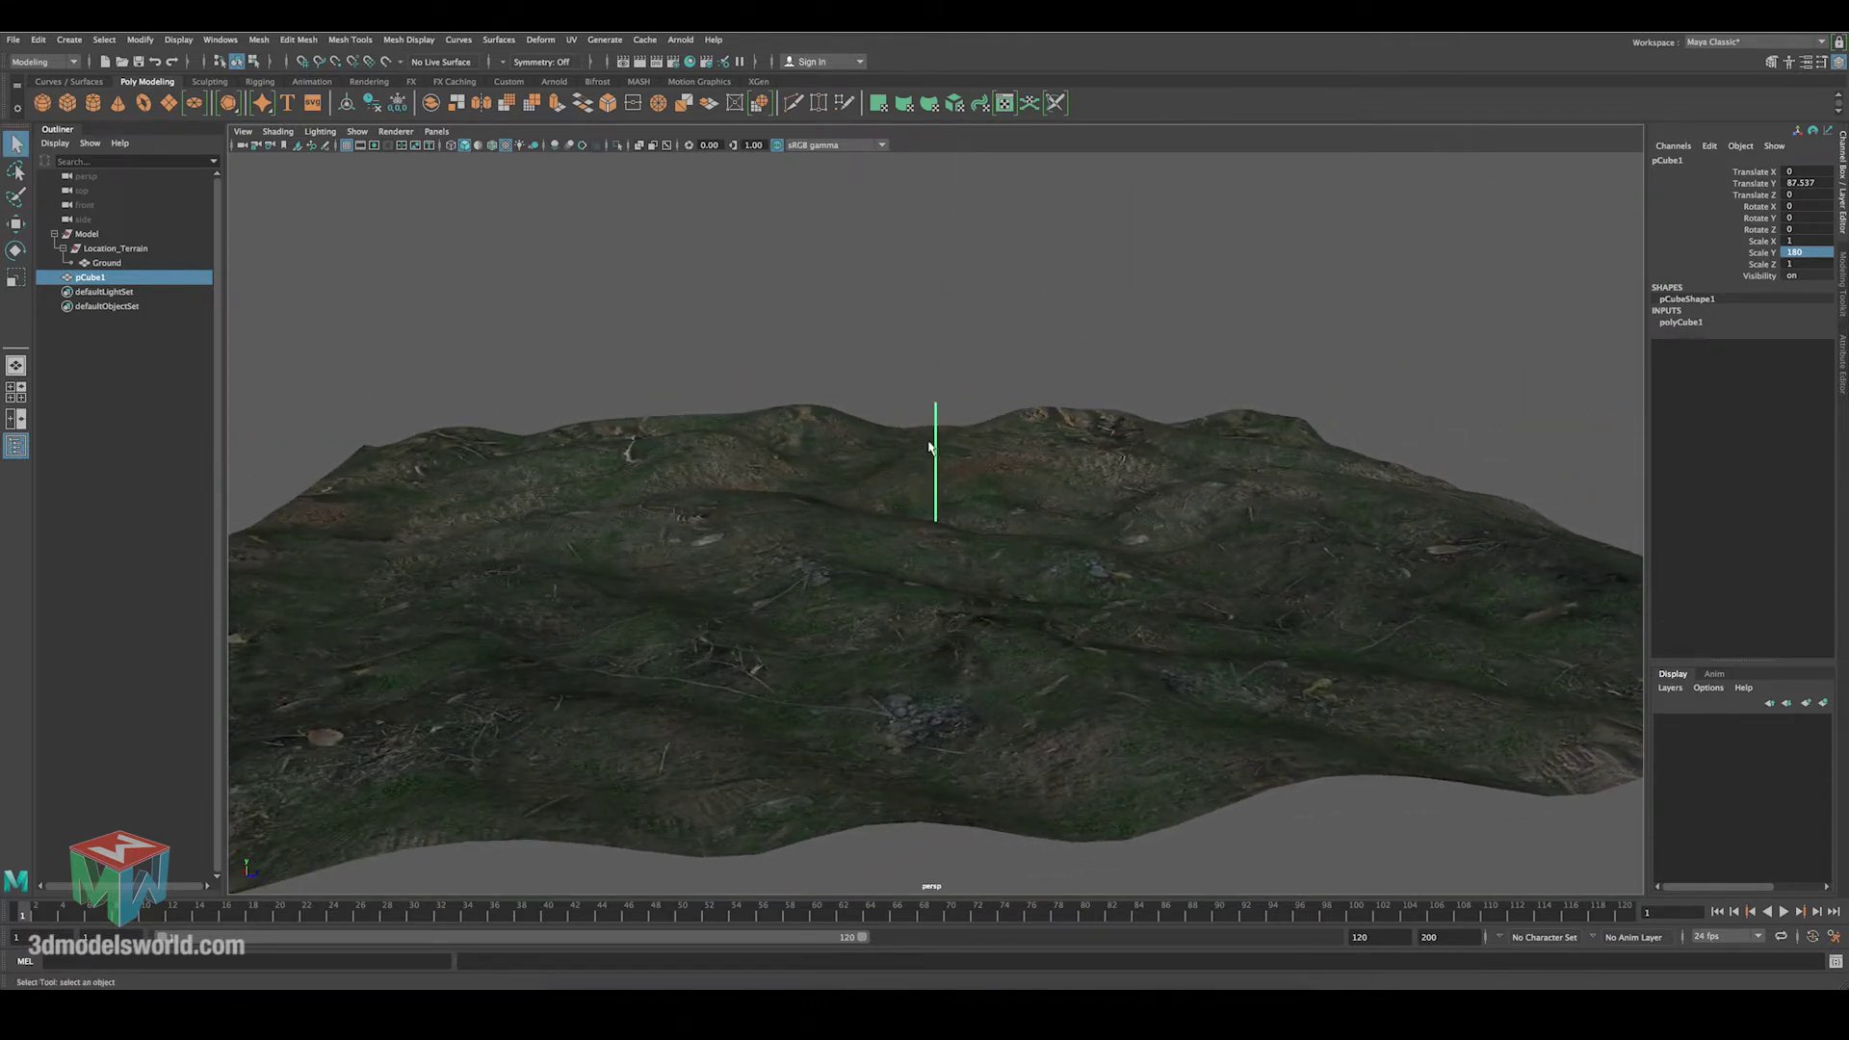
alt+drag(930, 446, 923, 412)
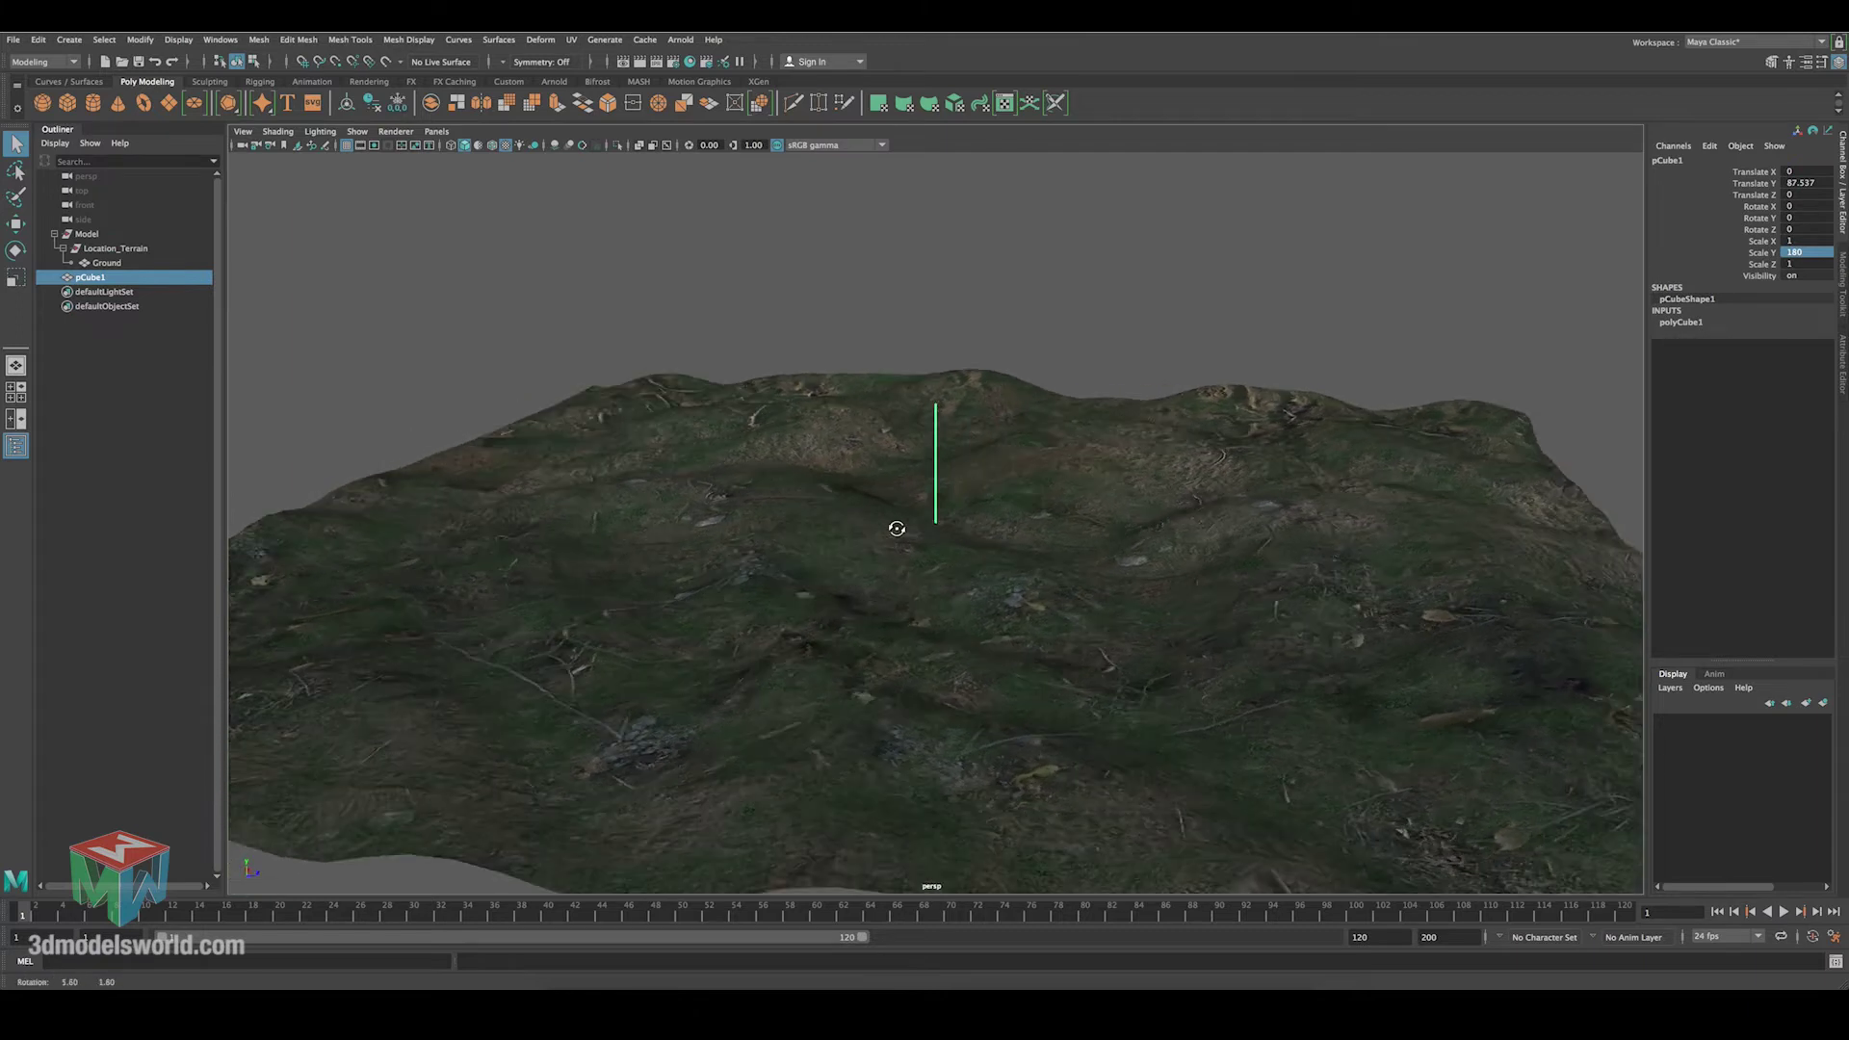
Compare the whole Ground mesh with the tall cube, viewing it in wireframe and textured display, and deselect it.
click(867, 529)
key(4)
scroll(852, 528, down, 5)
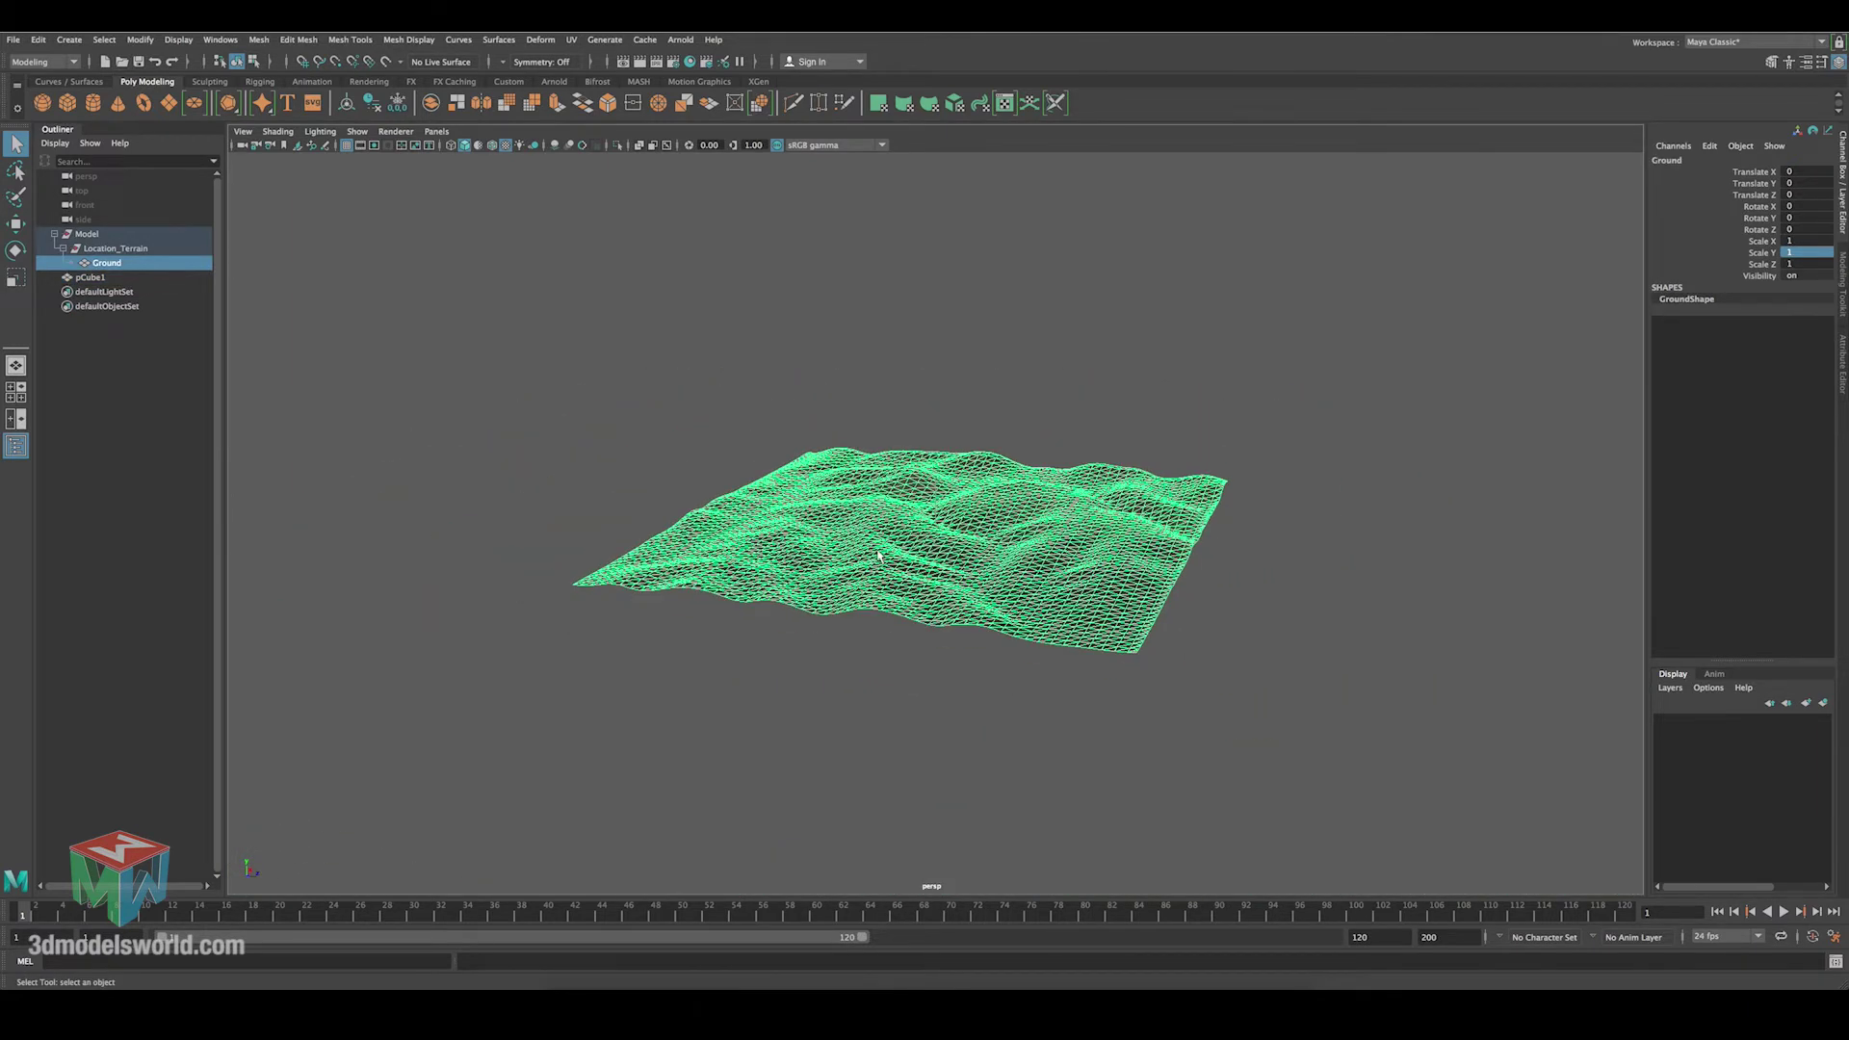
alt+drag(791, 474, 748, 469)
key(6)
click(529, 372)
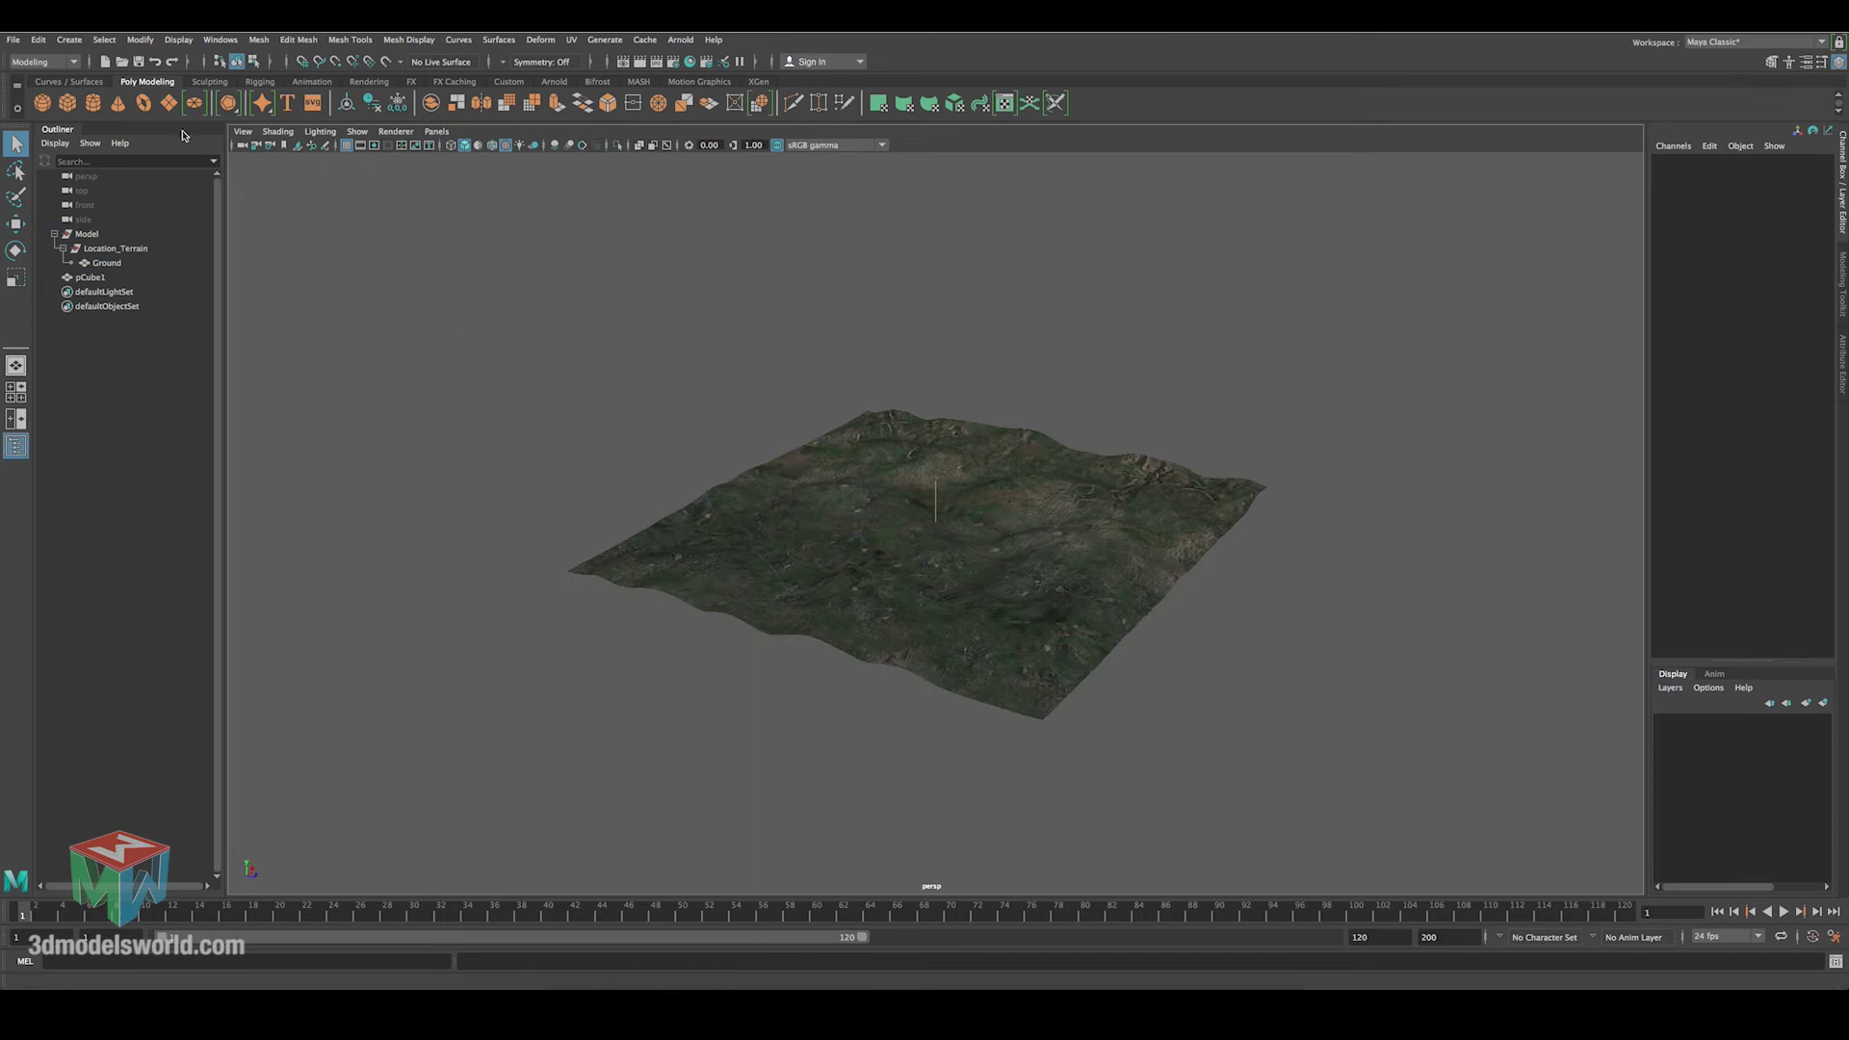
Create a second polygon cube at the origin and raise it about 266.16 units along Y.
click(70, 39)
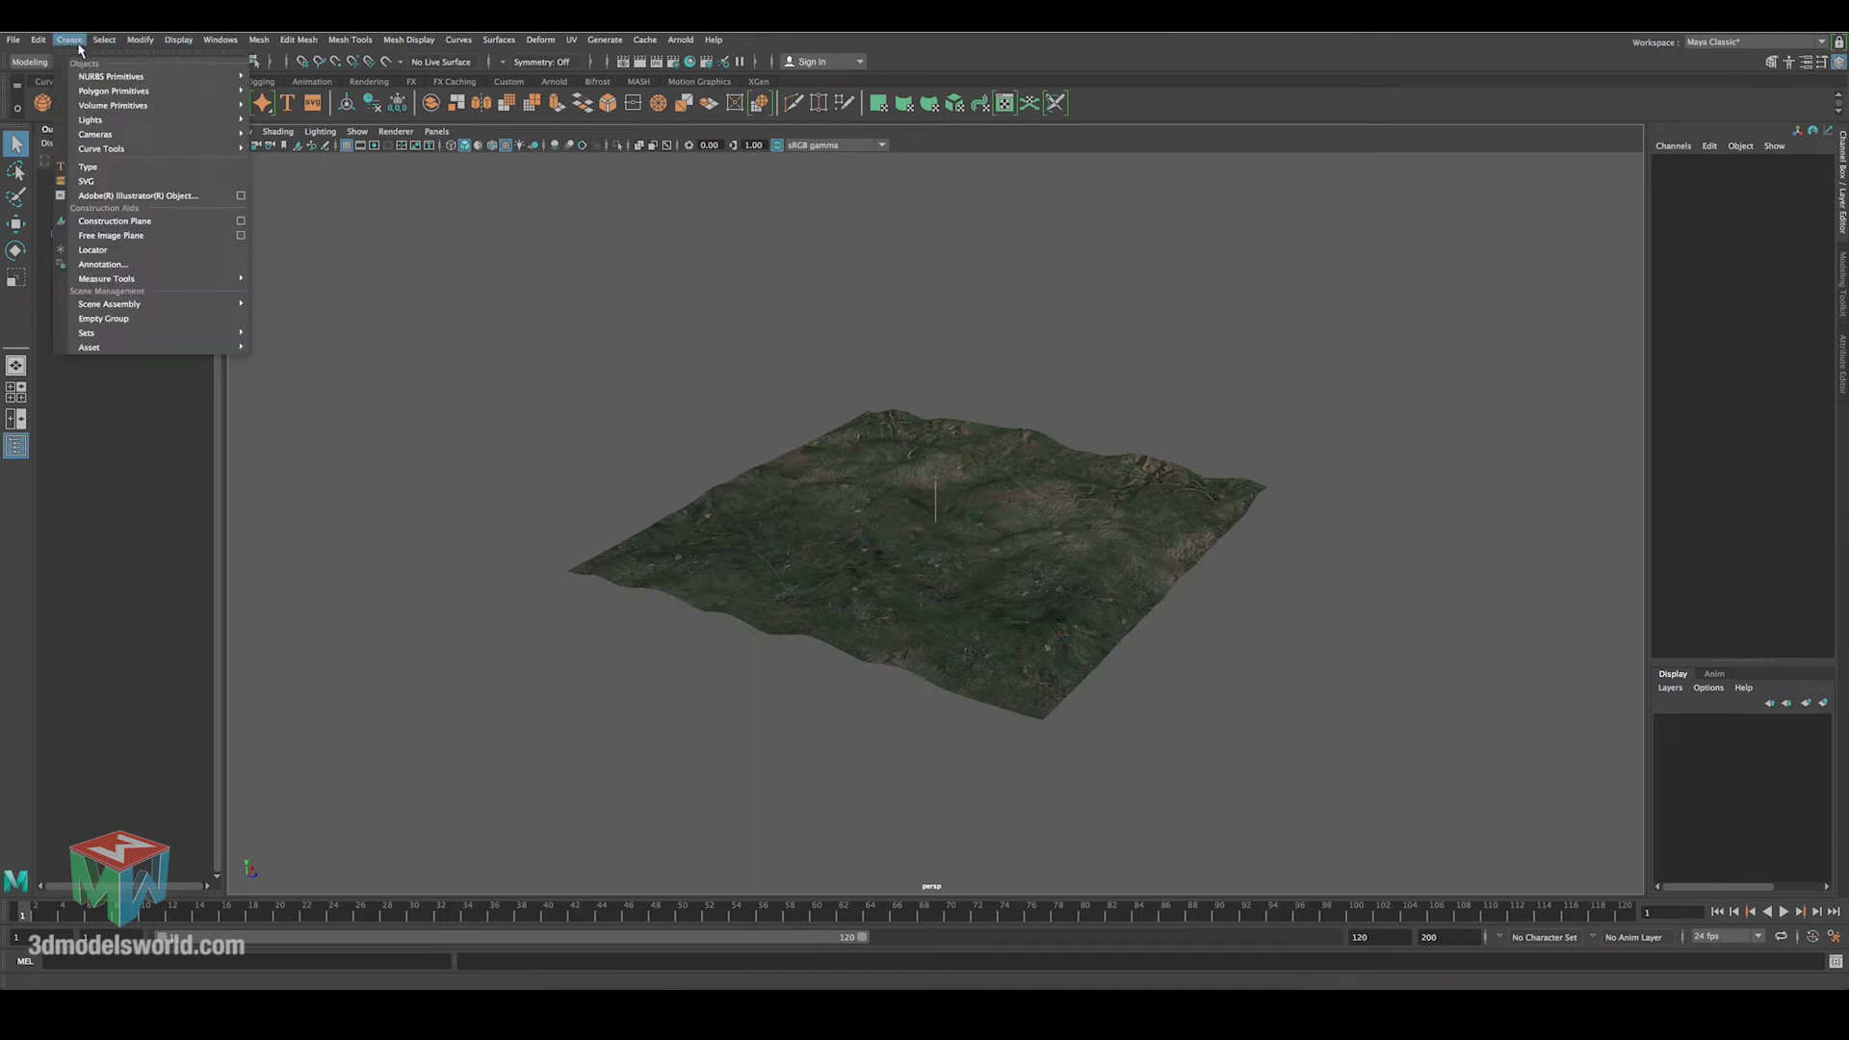
mouse_move(116, 93)
click(285, 117)
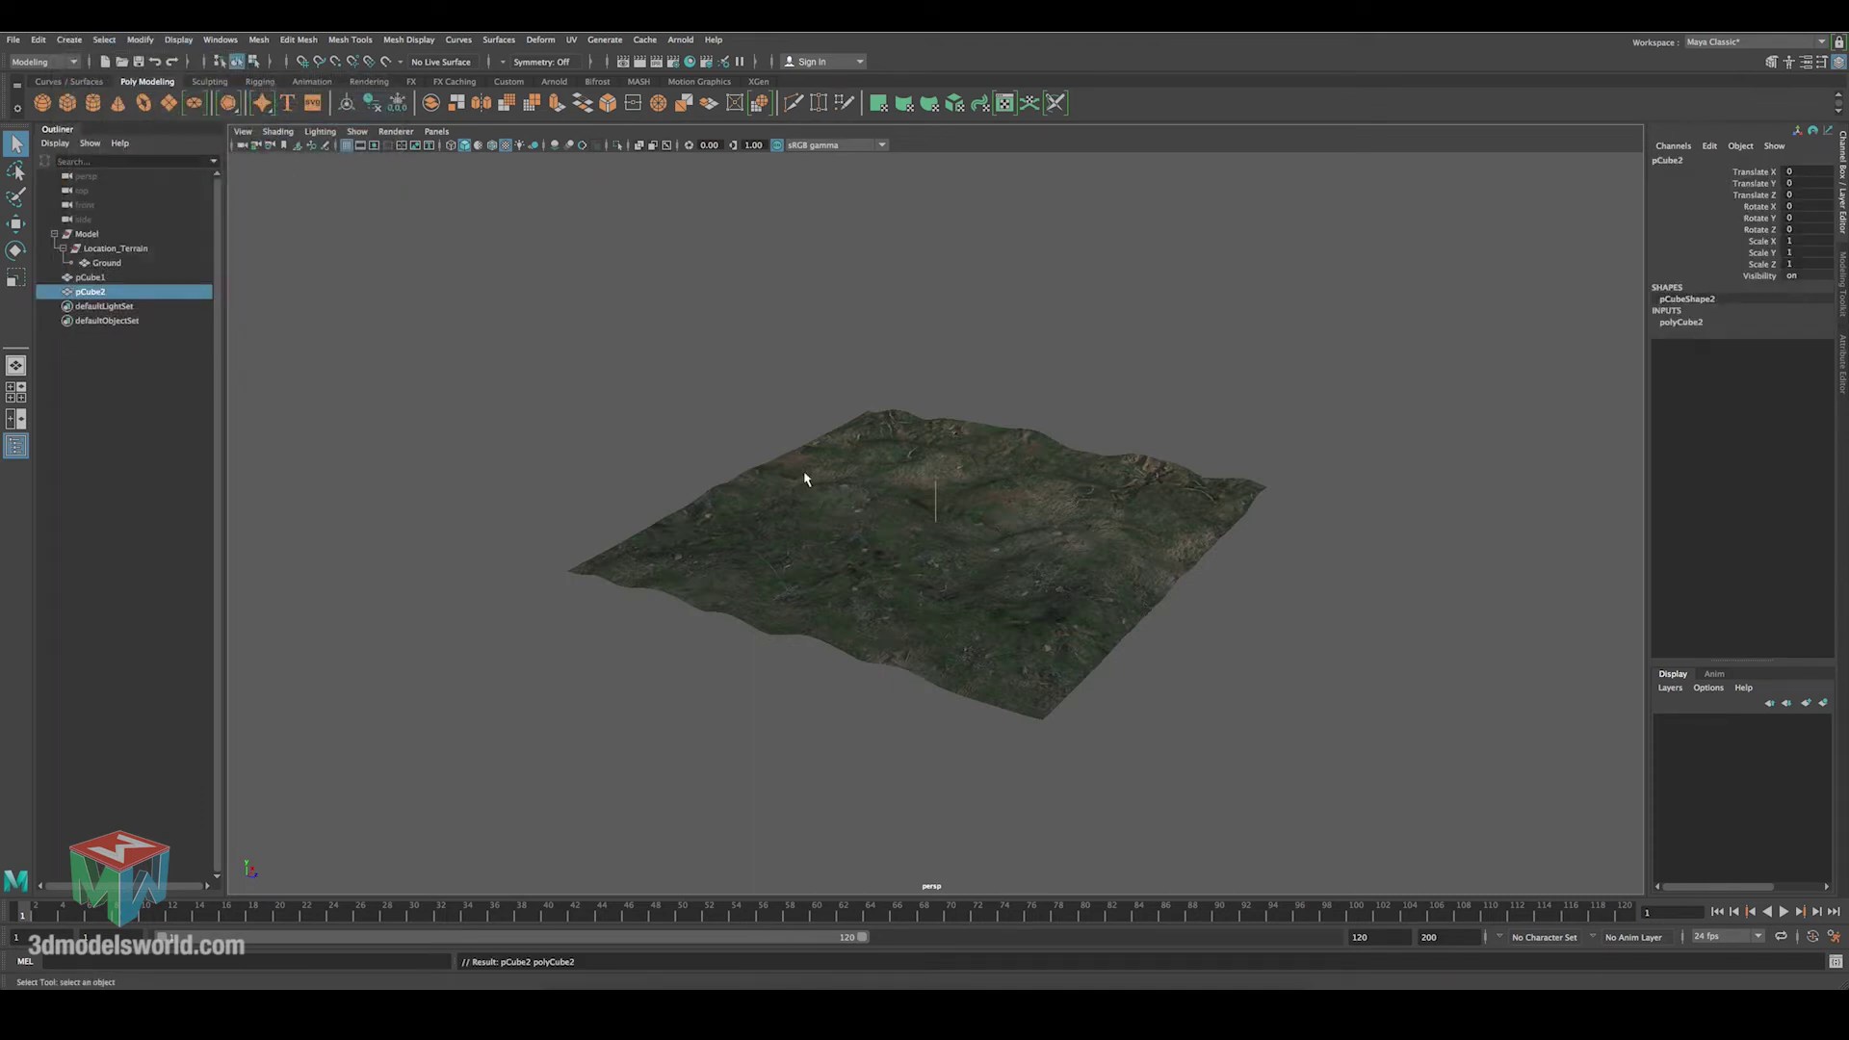
key(e)
key(w)
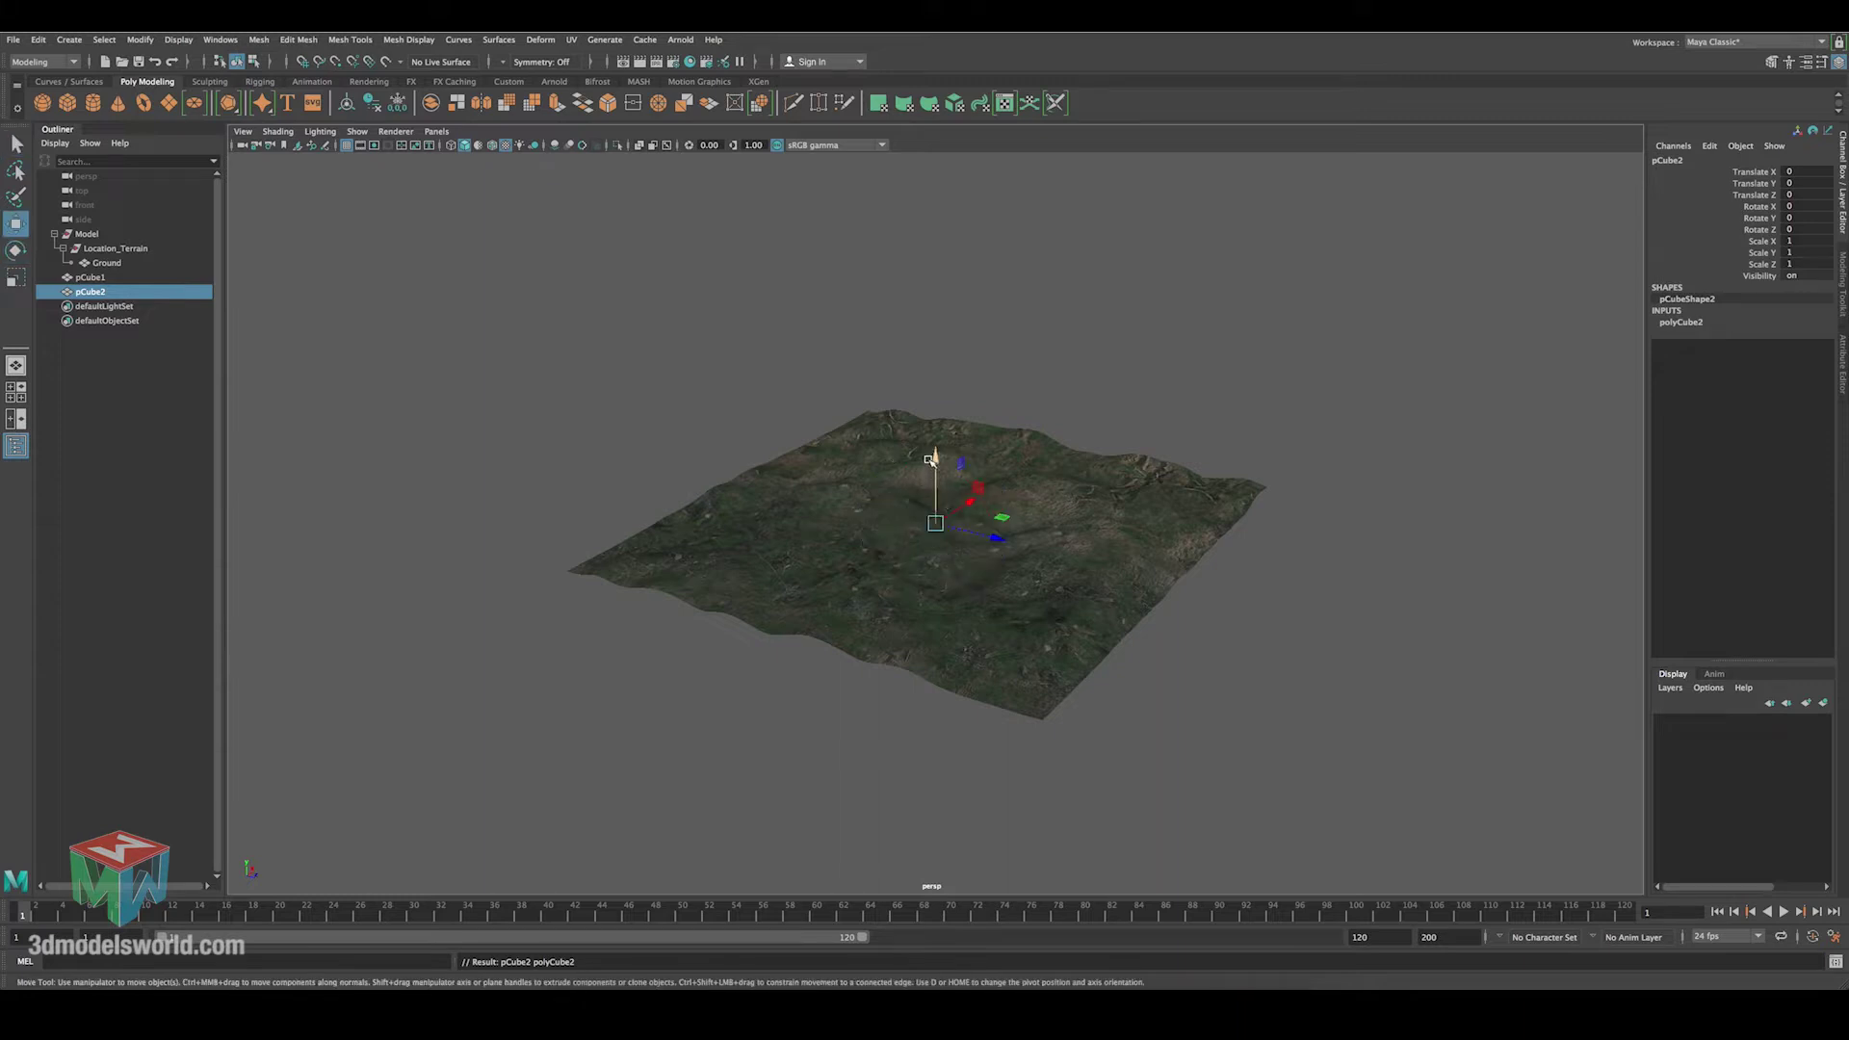
drag(934, 429, 933, 390)
key(q)
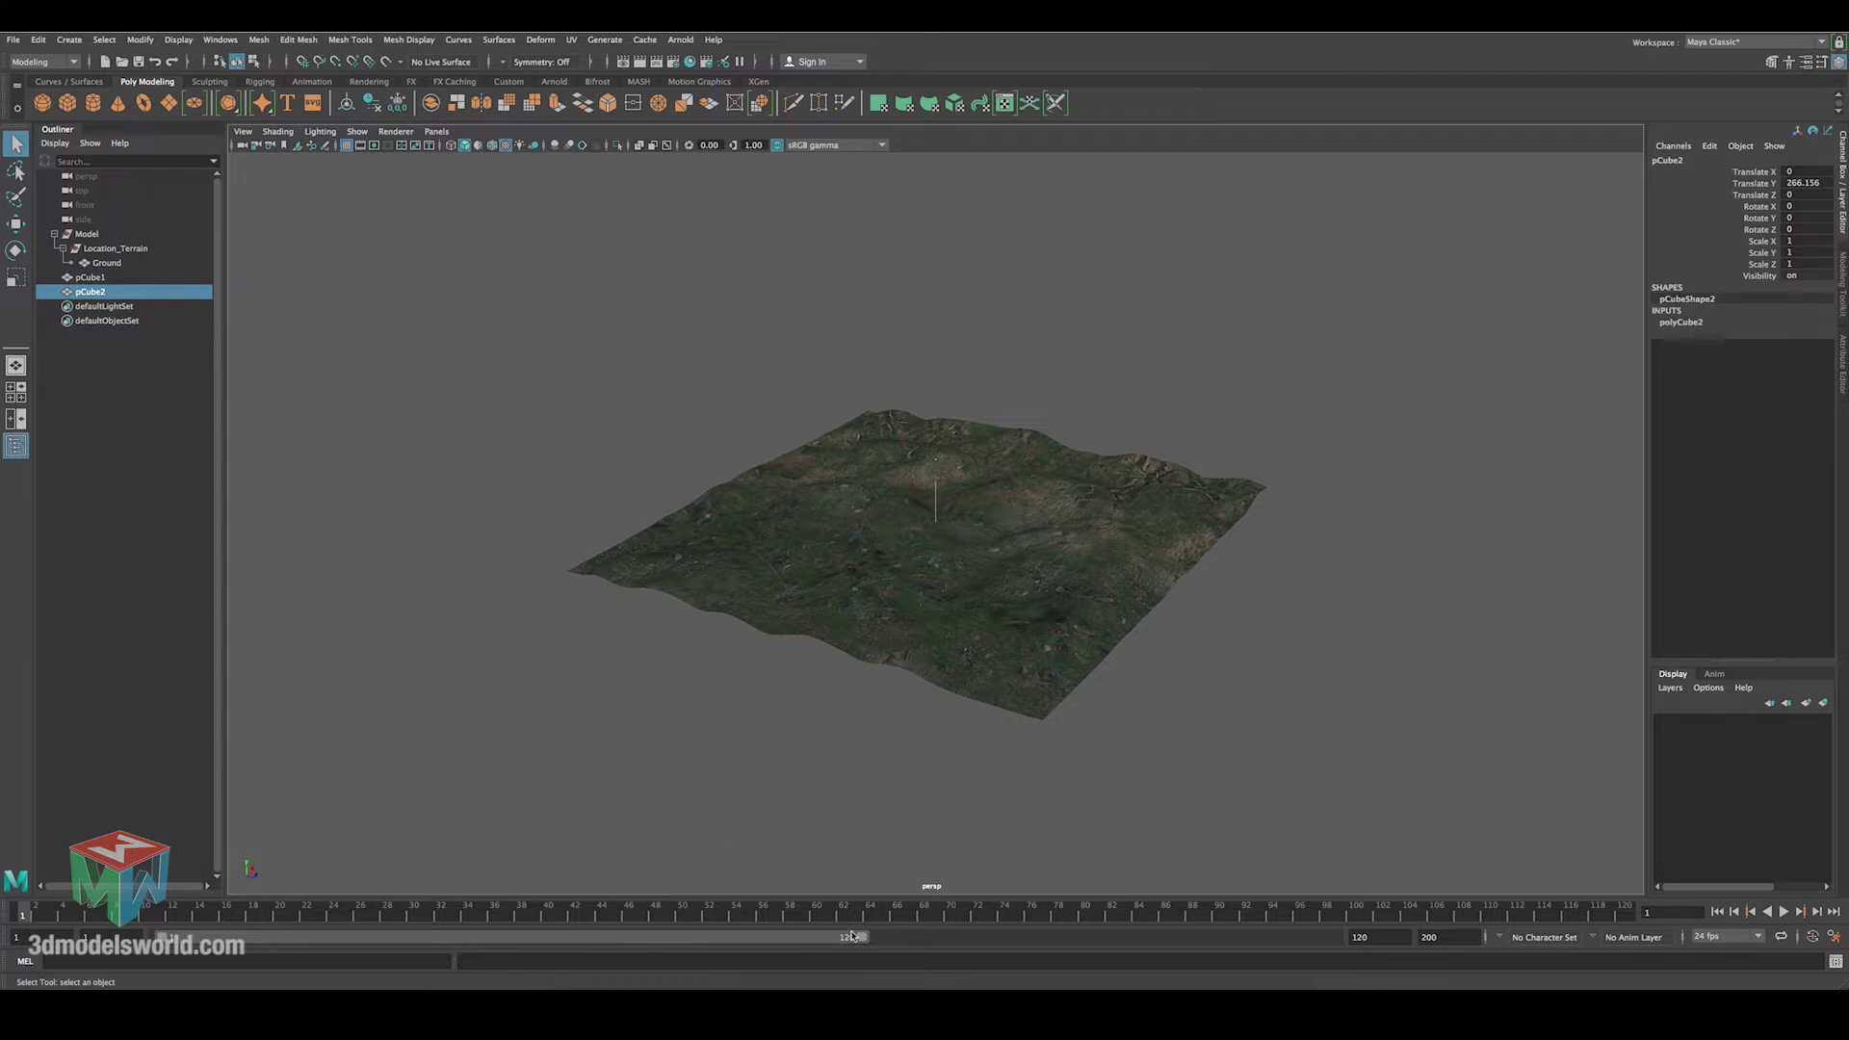
Switch to the Calculator app, place it clear of the Hypershade window and clear its entry.
key(super+space)
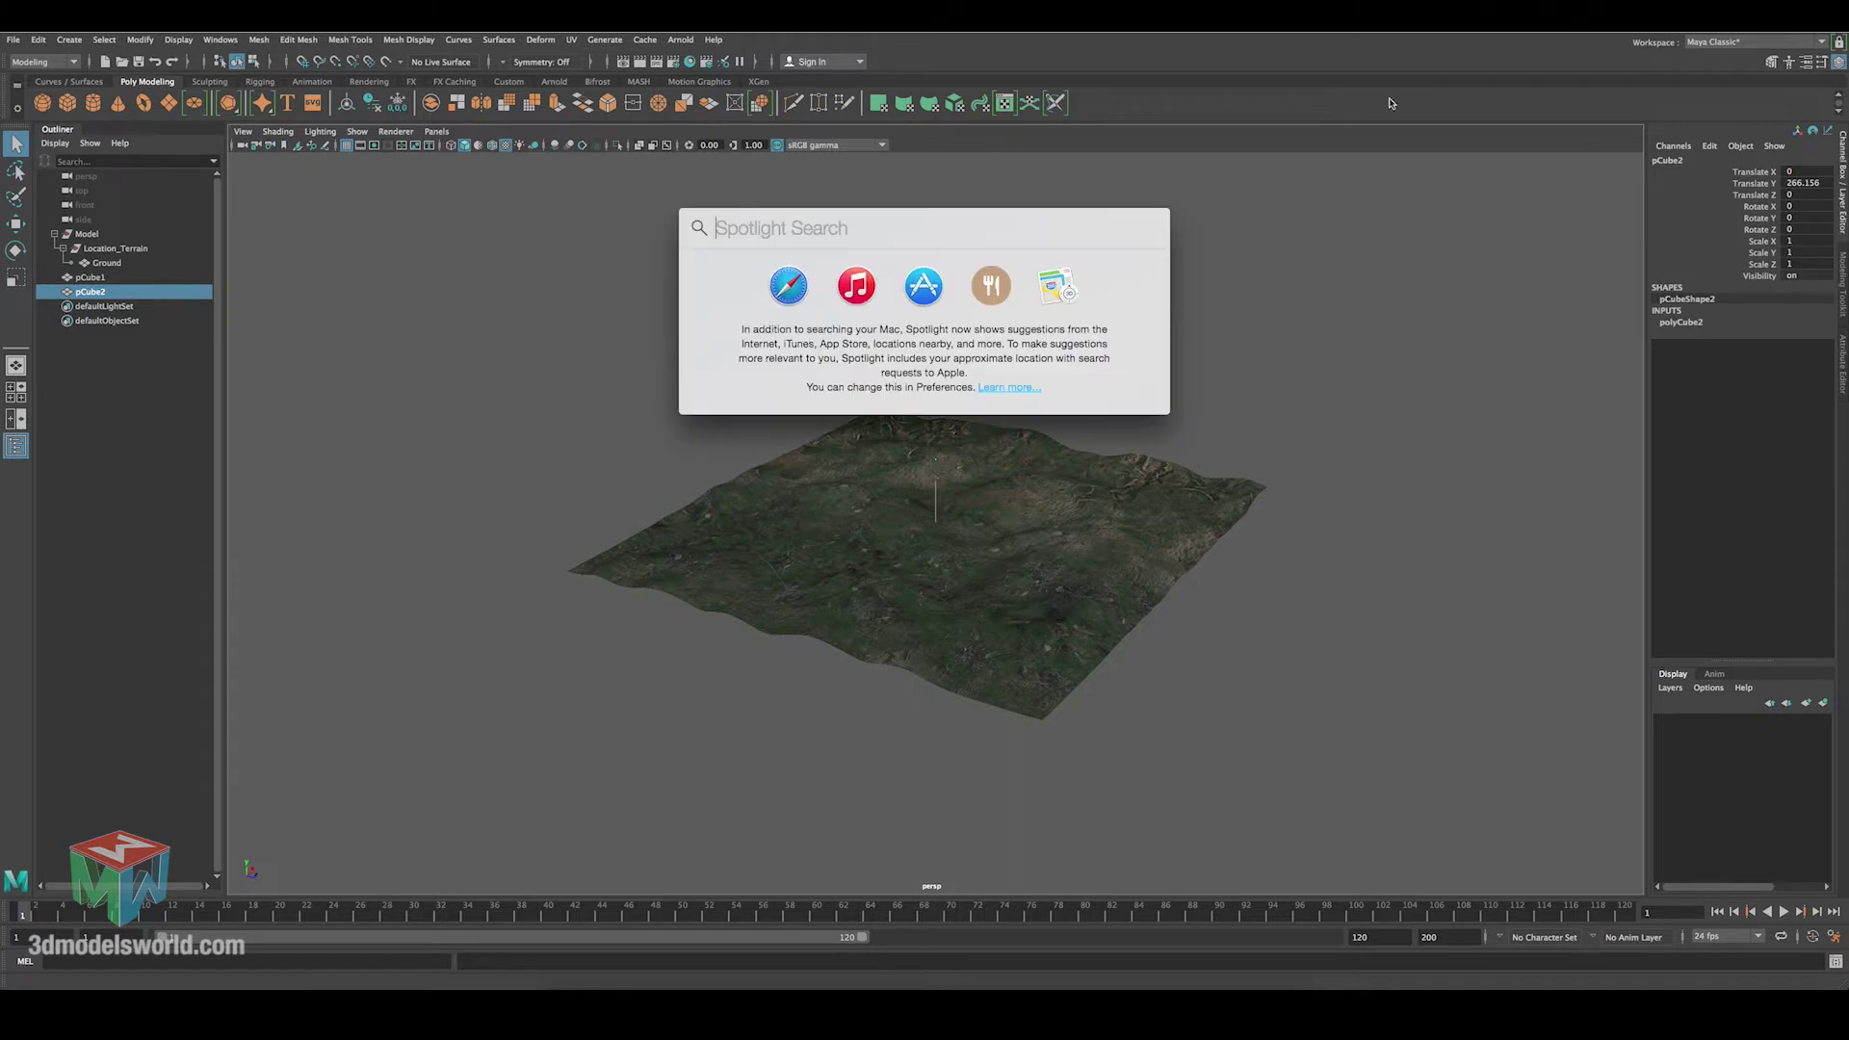
text(calculator)
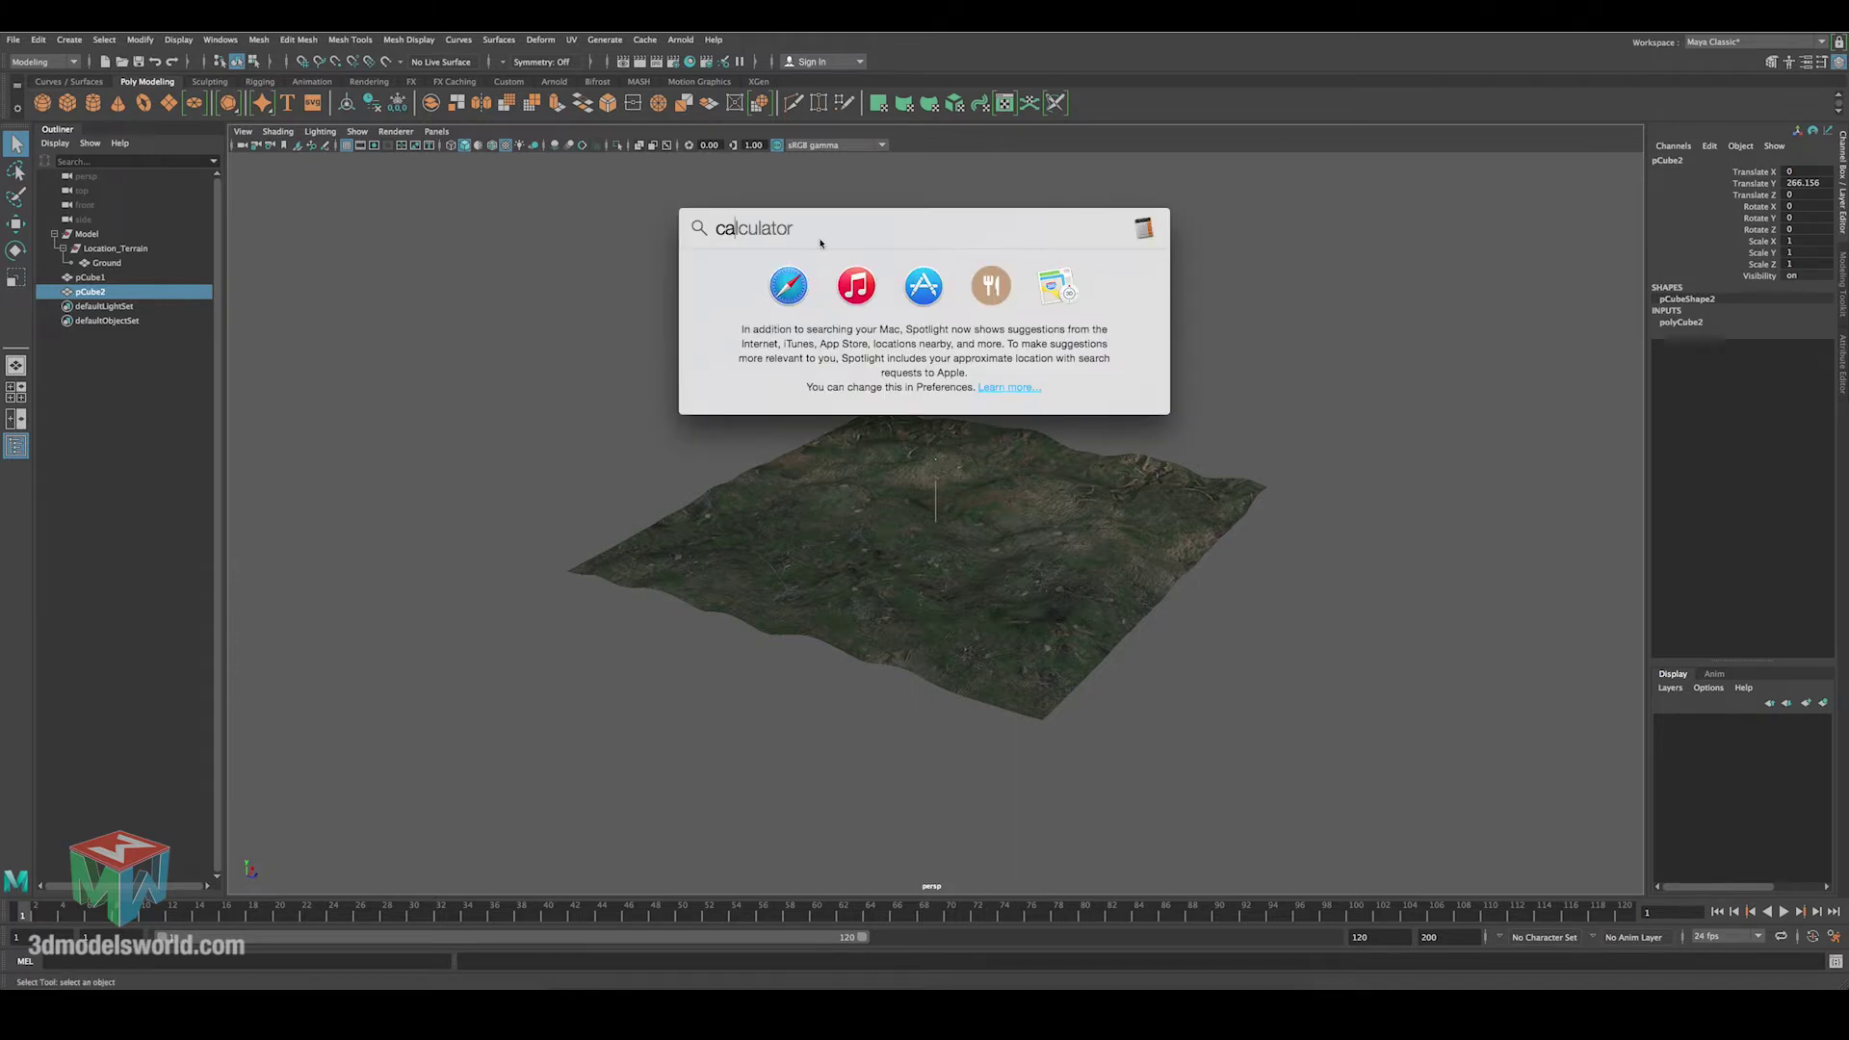
key(Return)
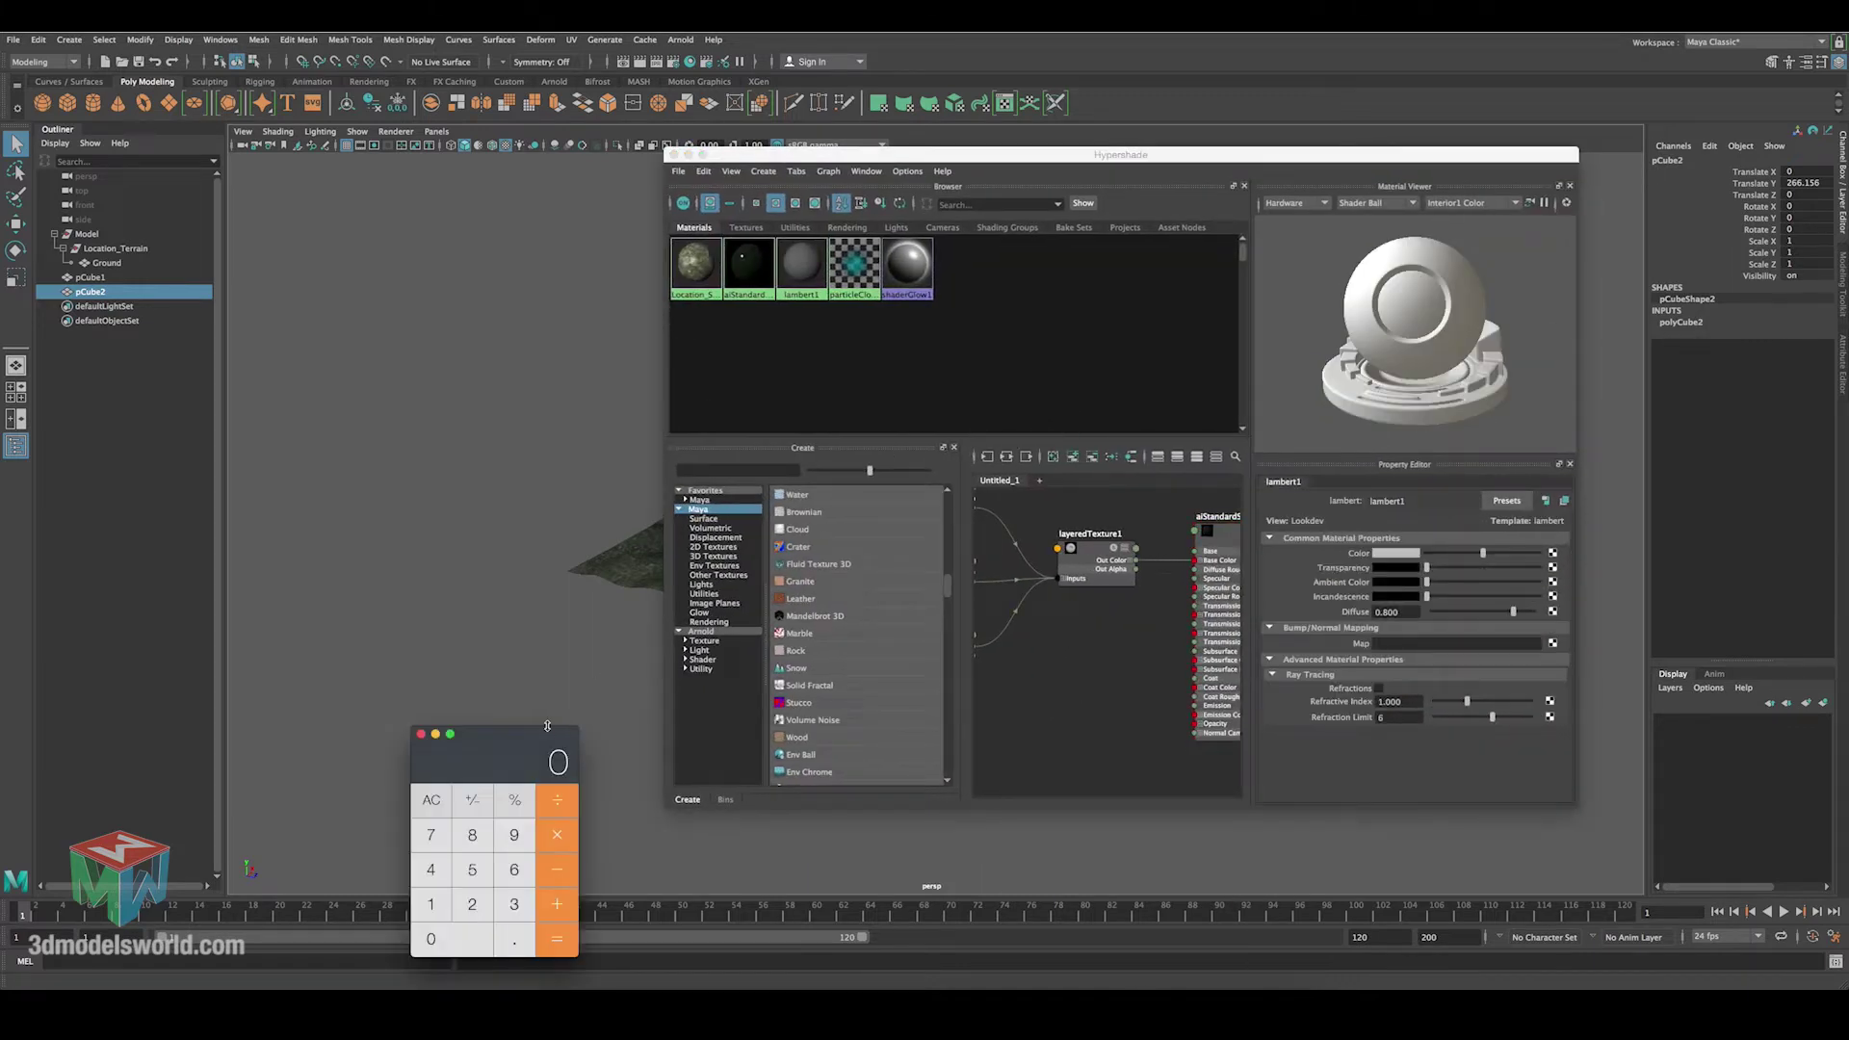
drag(547, 728, 404, 448)
click(300, 612)
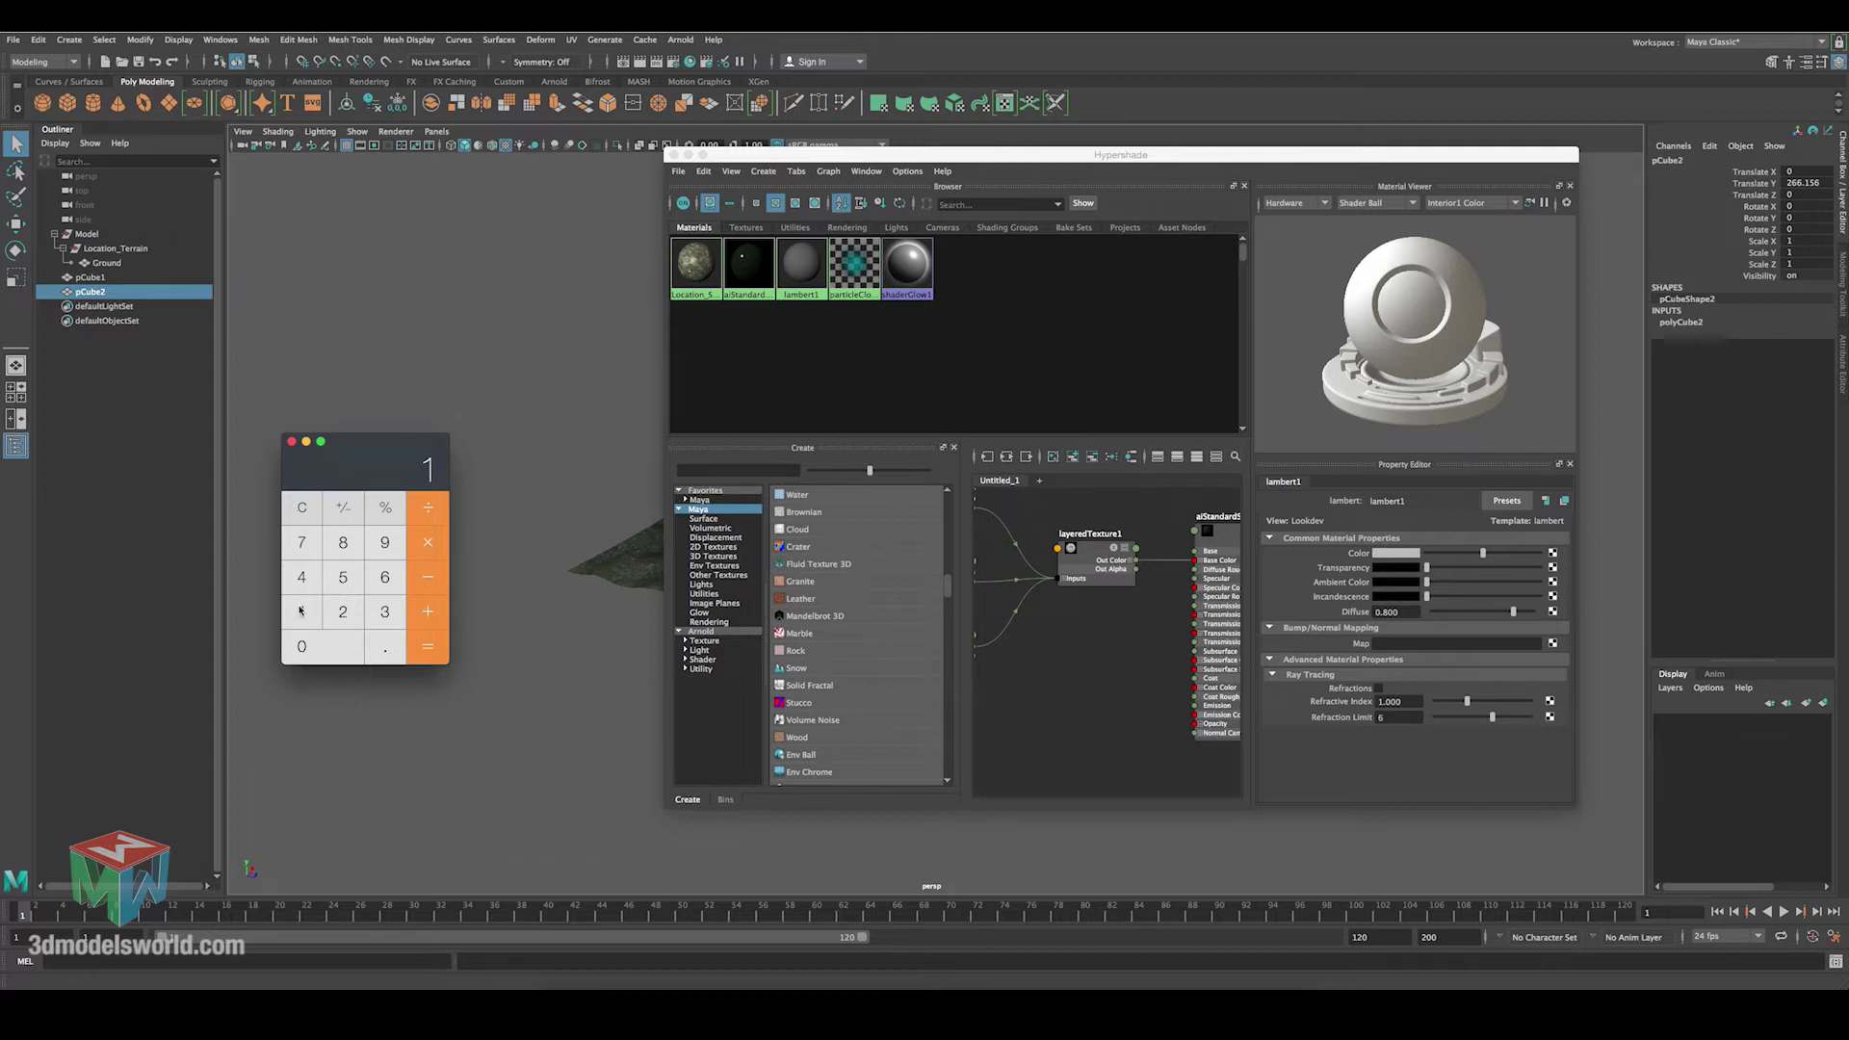
click(305, 525)
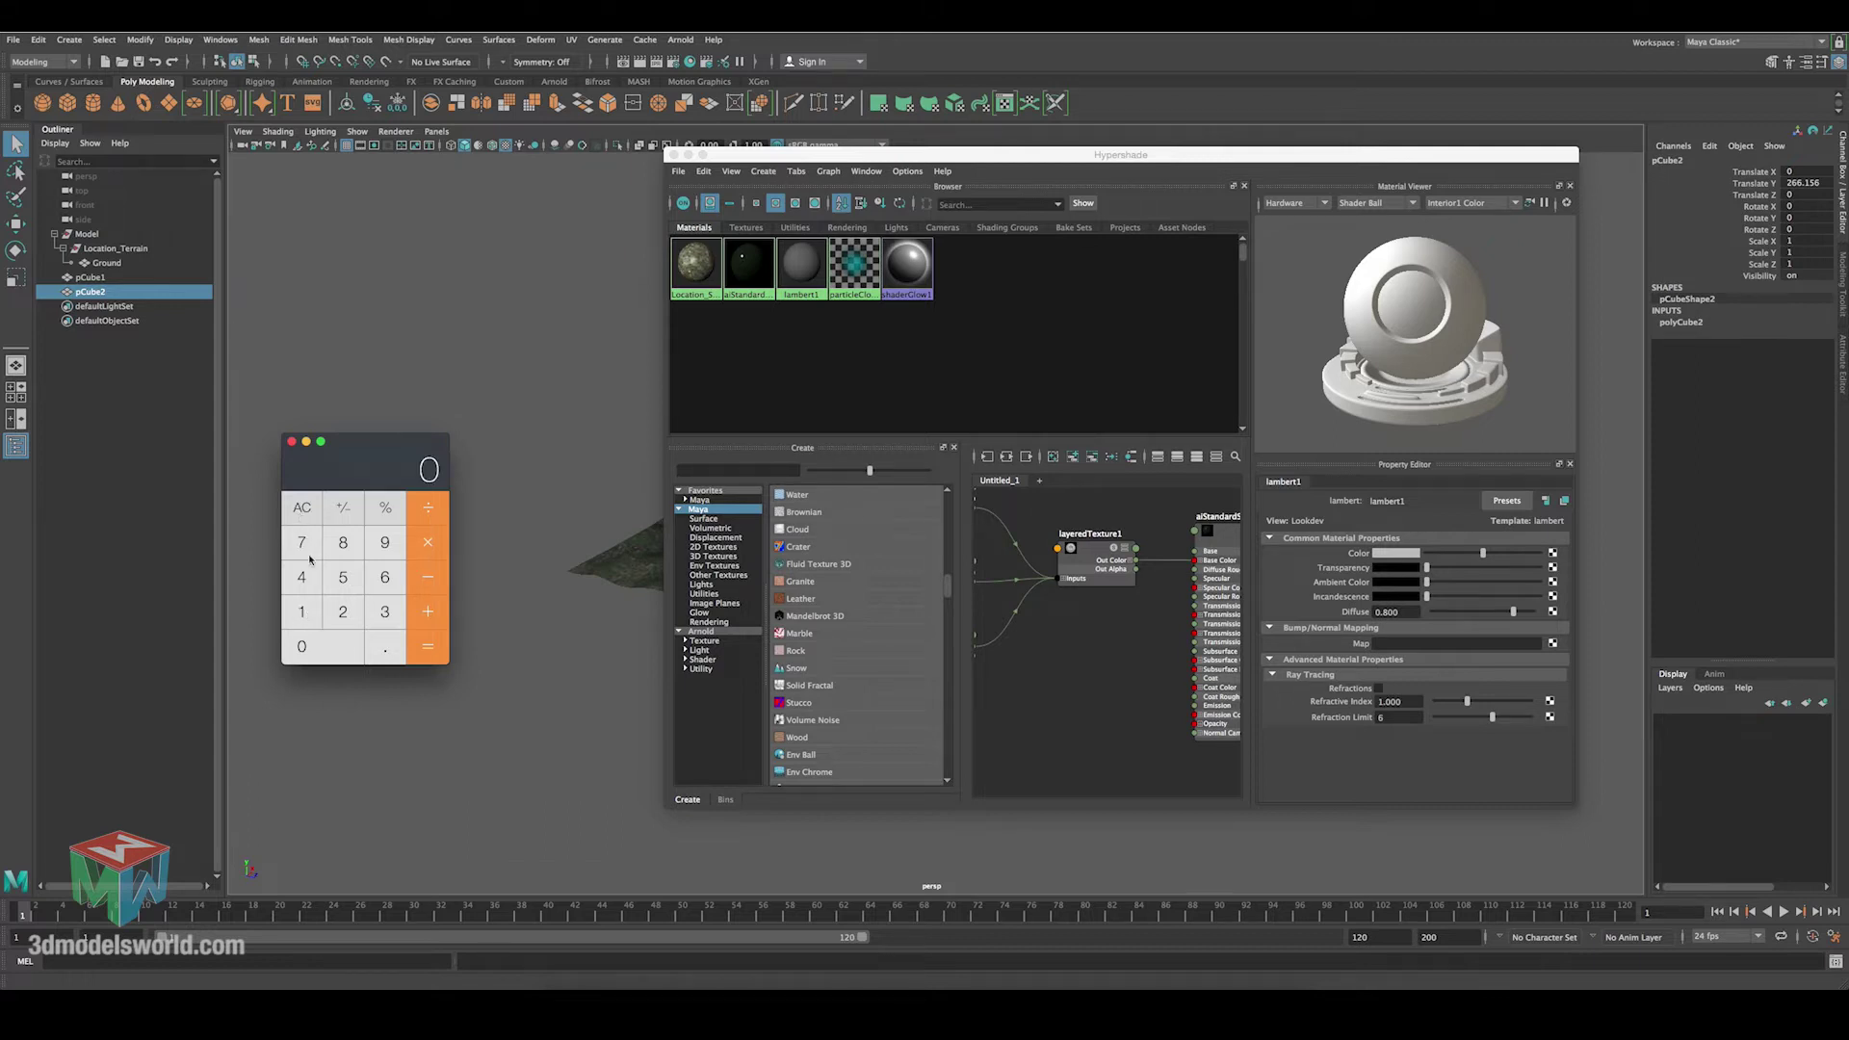
Calculate 1000 times 100 in the Calculator and put away the Hypershade and Calculator windows.
click(306, 616)
double_click(321, 651)
click(321, 651)
click(438, 523)
click(303, 612)
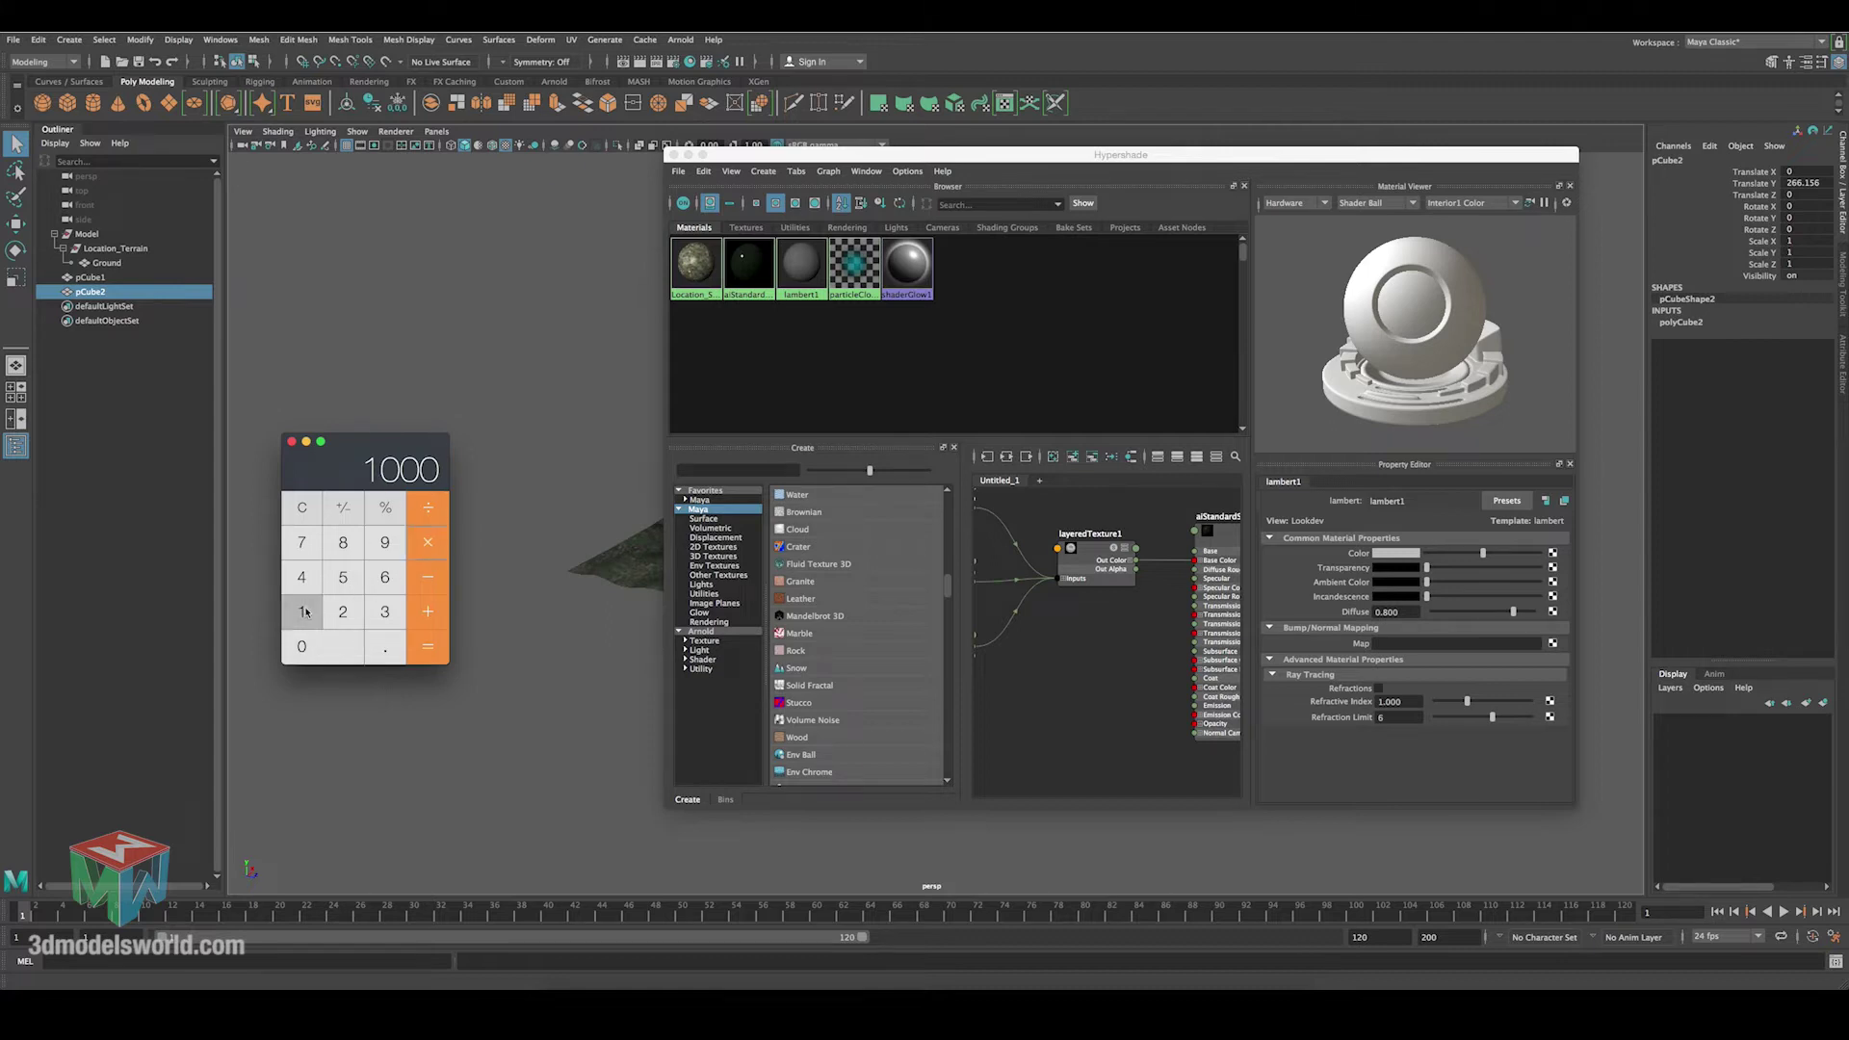
click(317, 650)
click(317, 648)
click(415, 655)
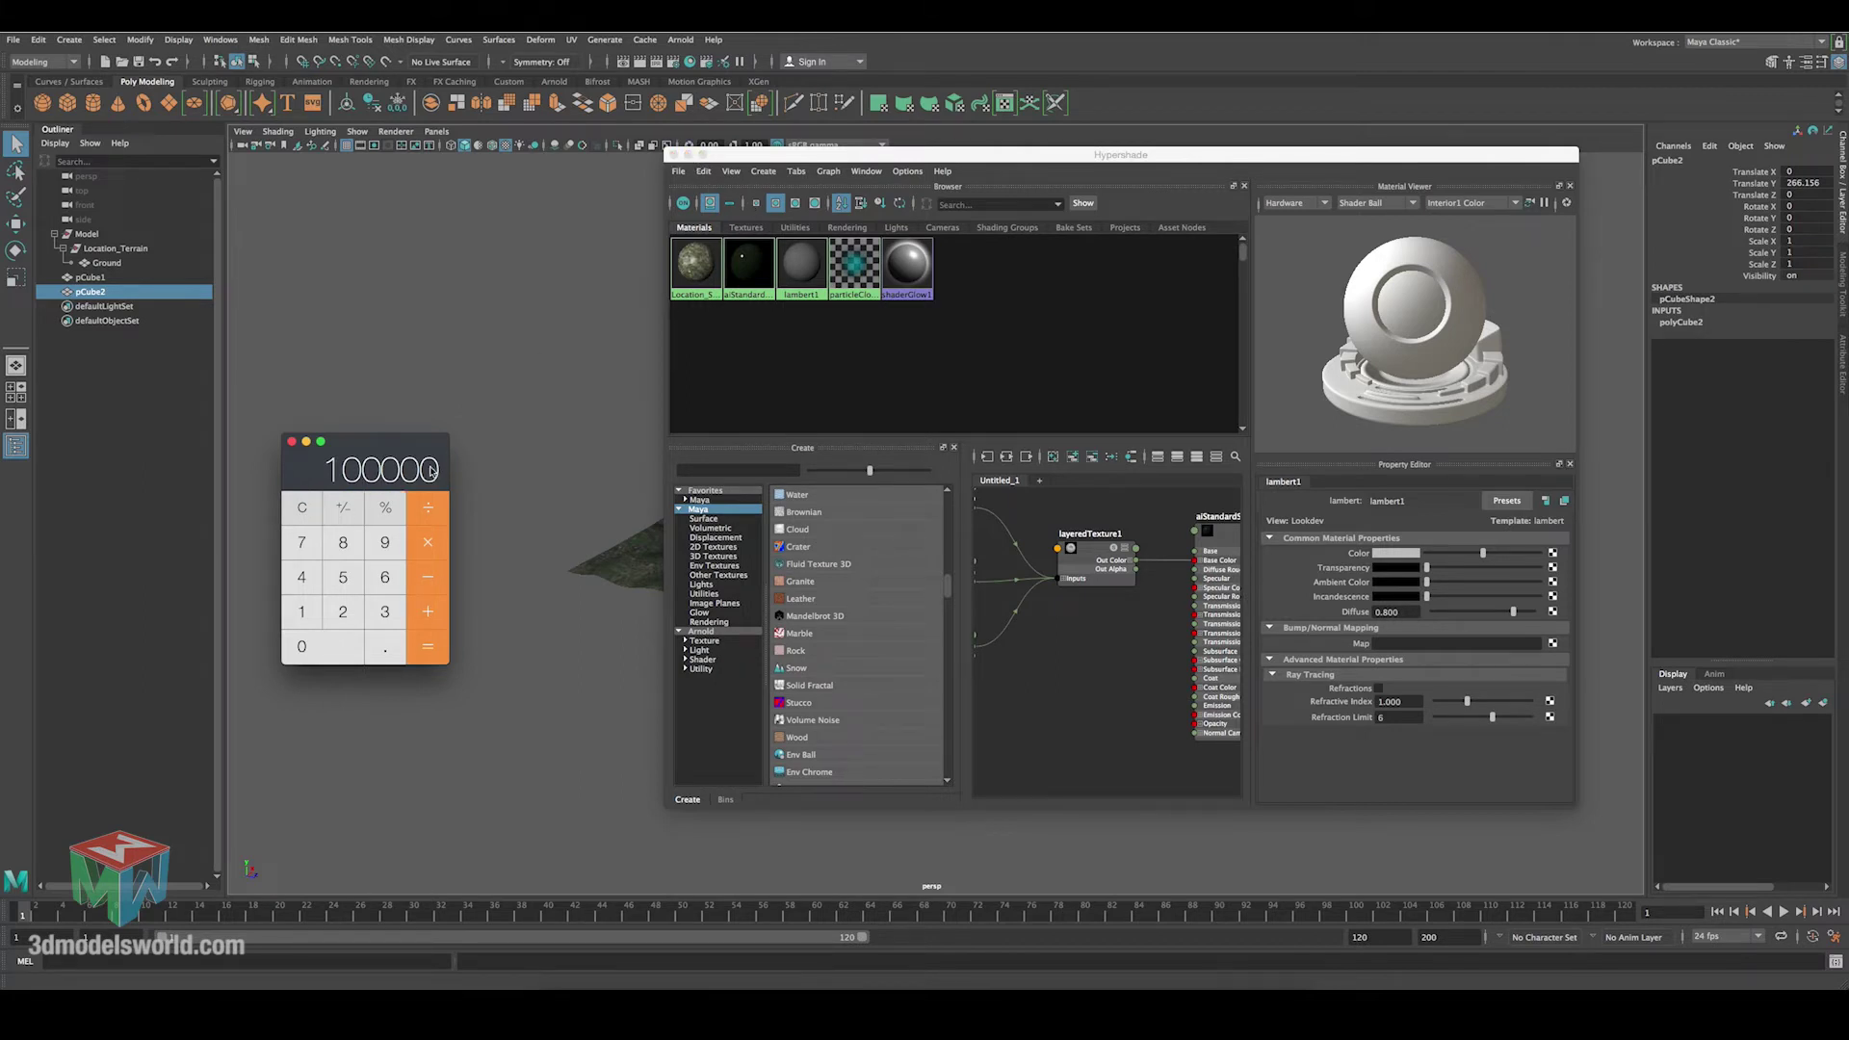
click(689, 155)
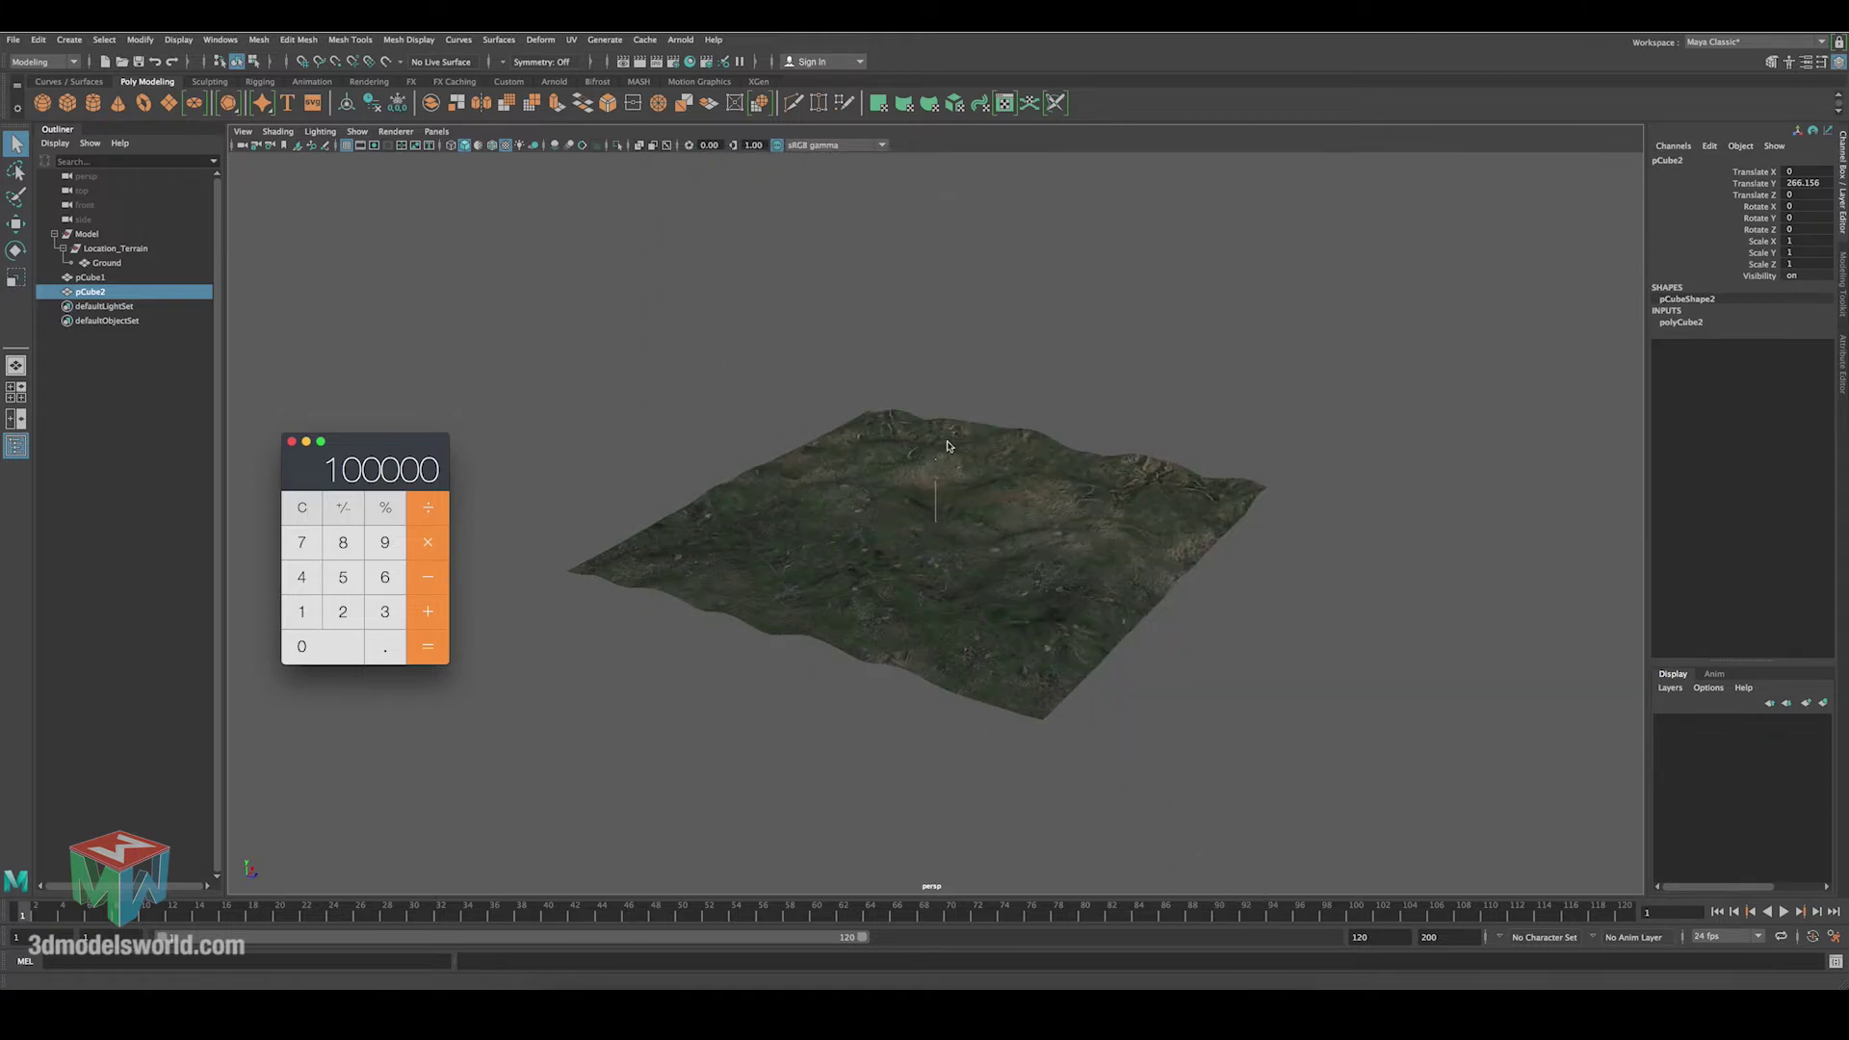
click(1256, 174)
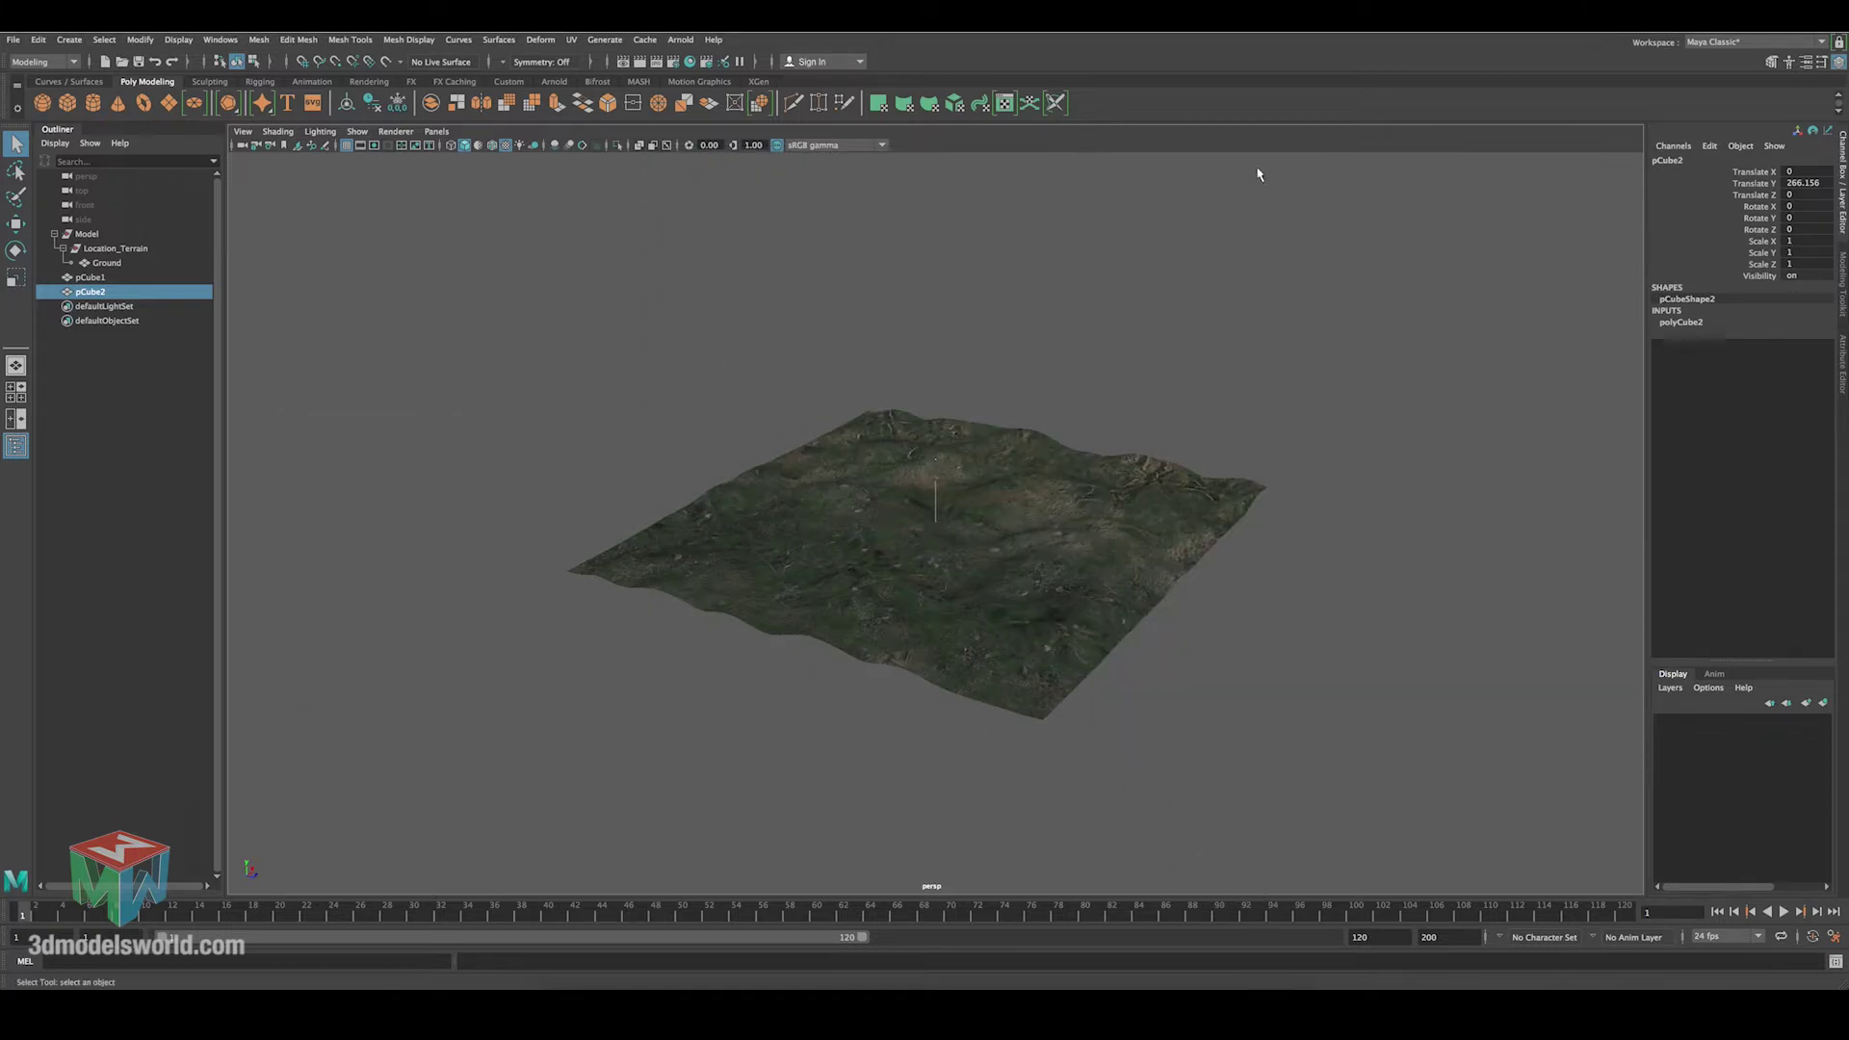
Set the second cube's Scale X and Scale Z both to 100000.
click(1807, 251)
click(1803, 240)
text(100000)
key(Return)
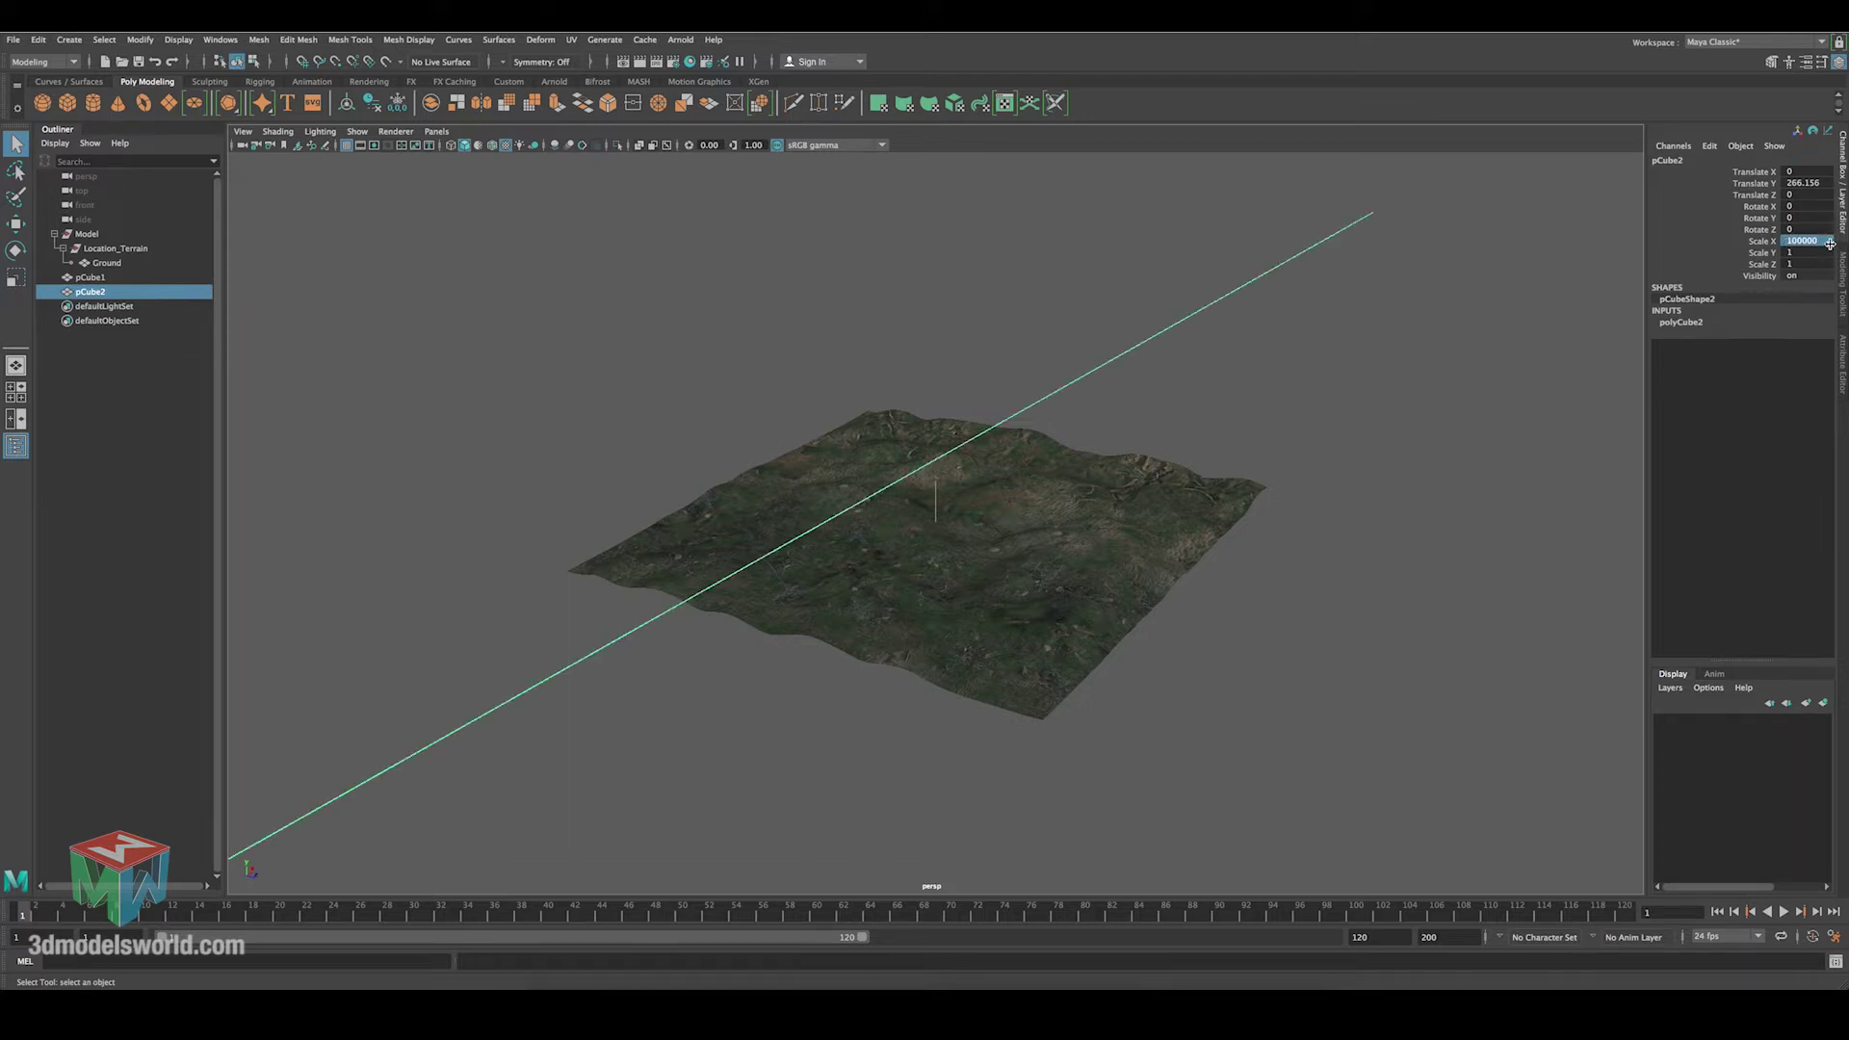
click(1806, 264)
text(100000)
key(Return)
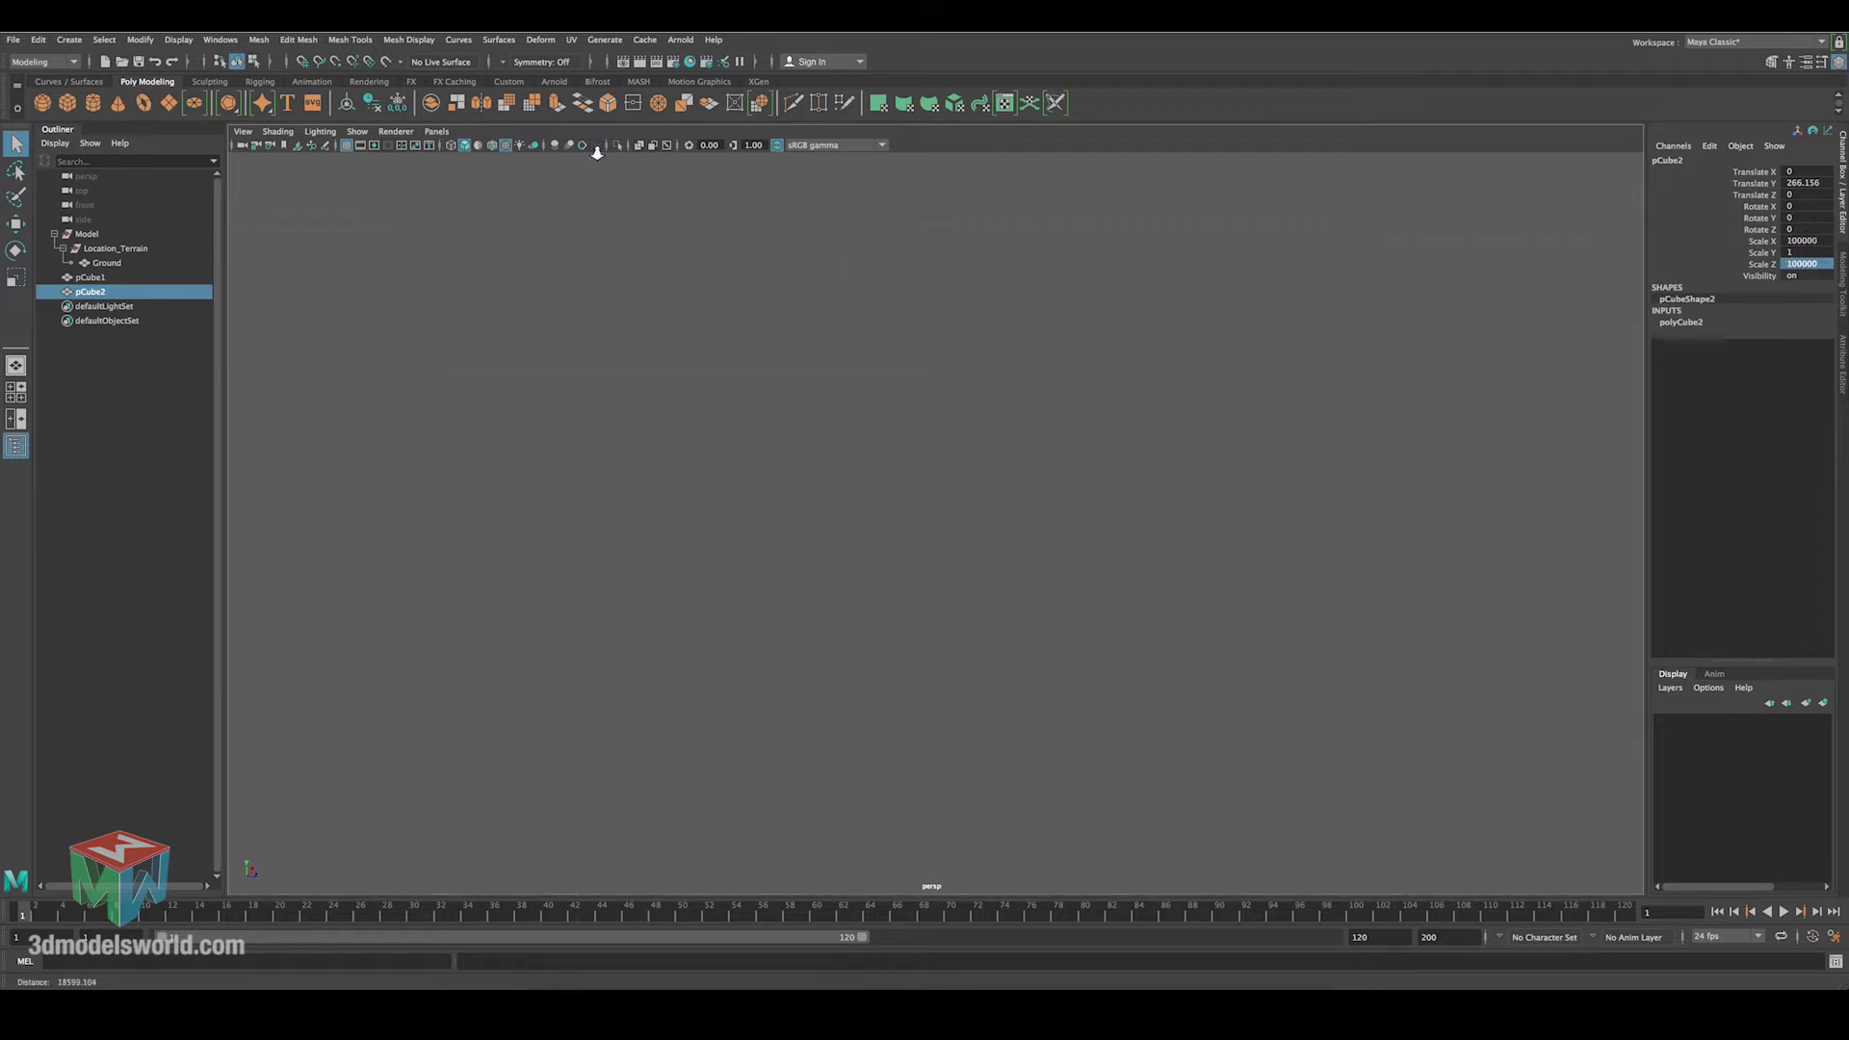
Set the persp camera's near clip plane to 1 and its far clip plane to 100000000.
click(254, 146)
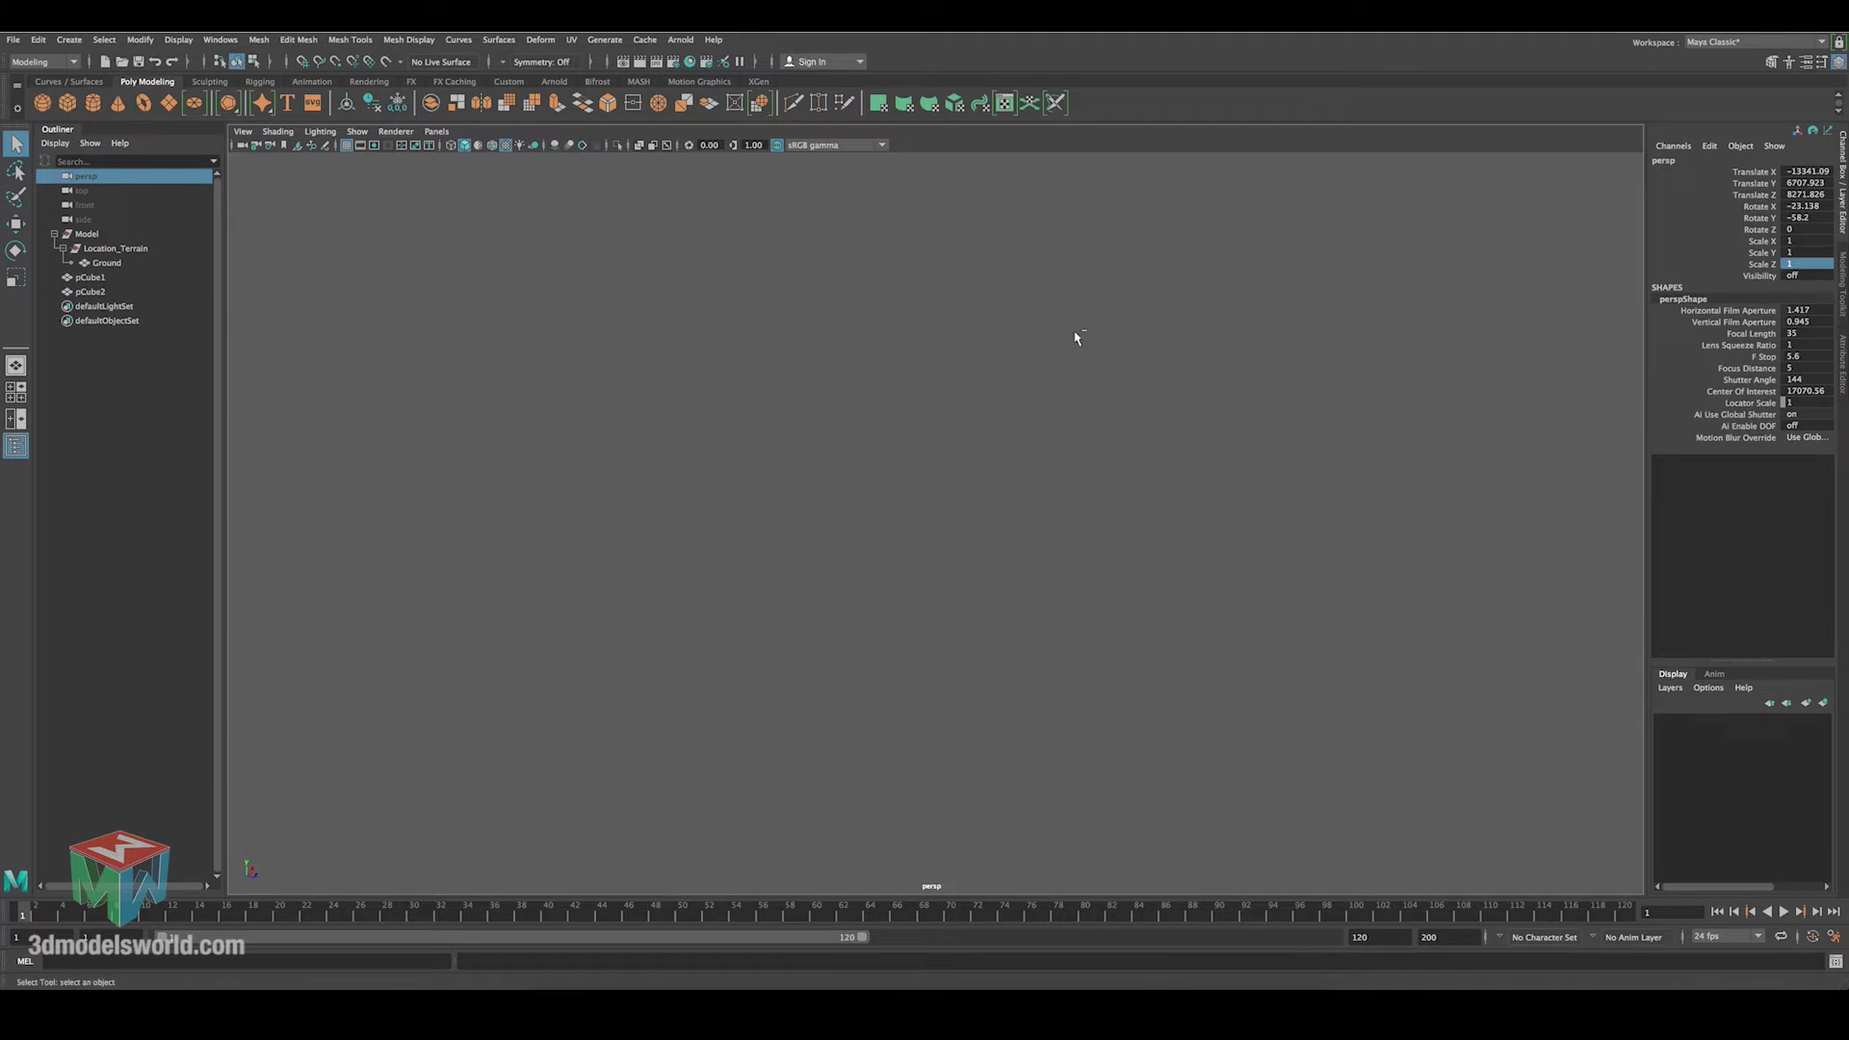
key(ctrl+a)
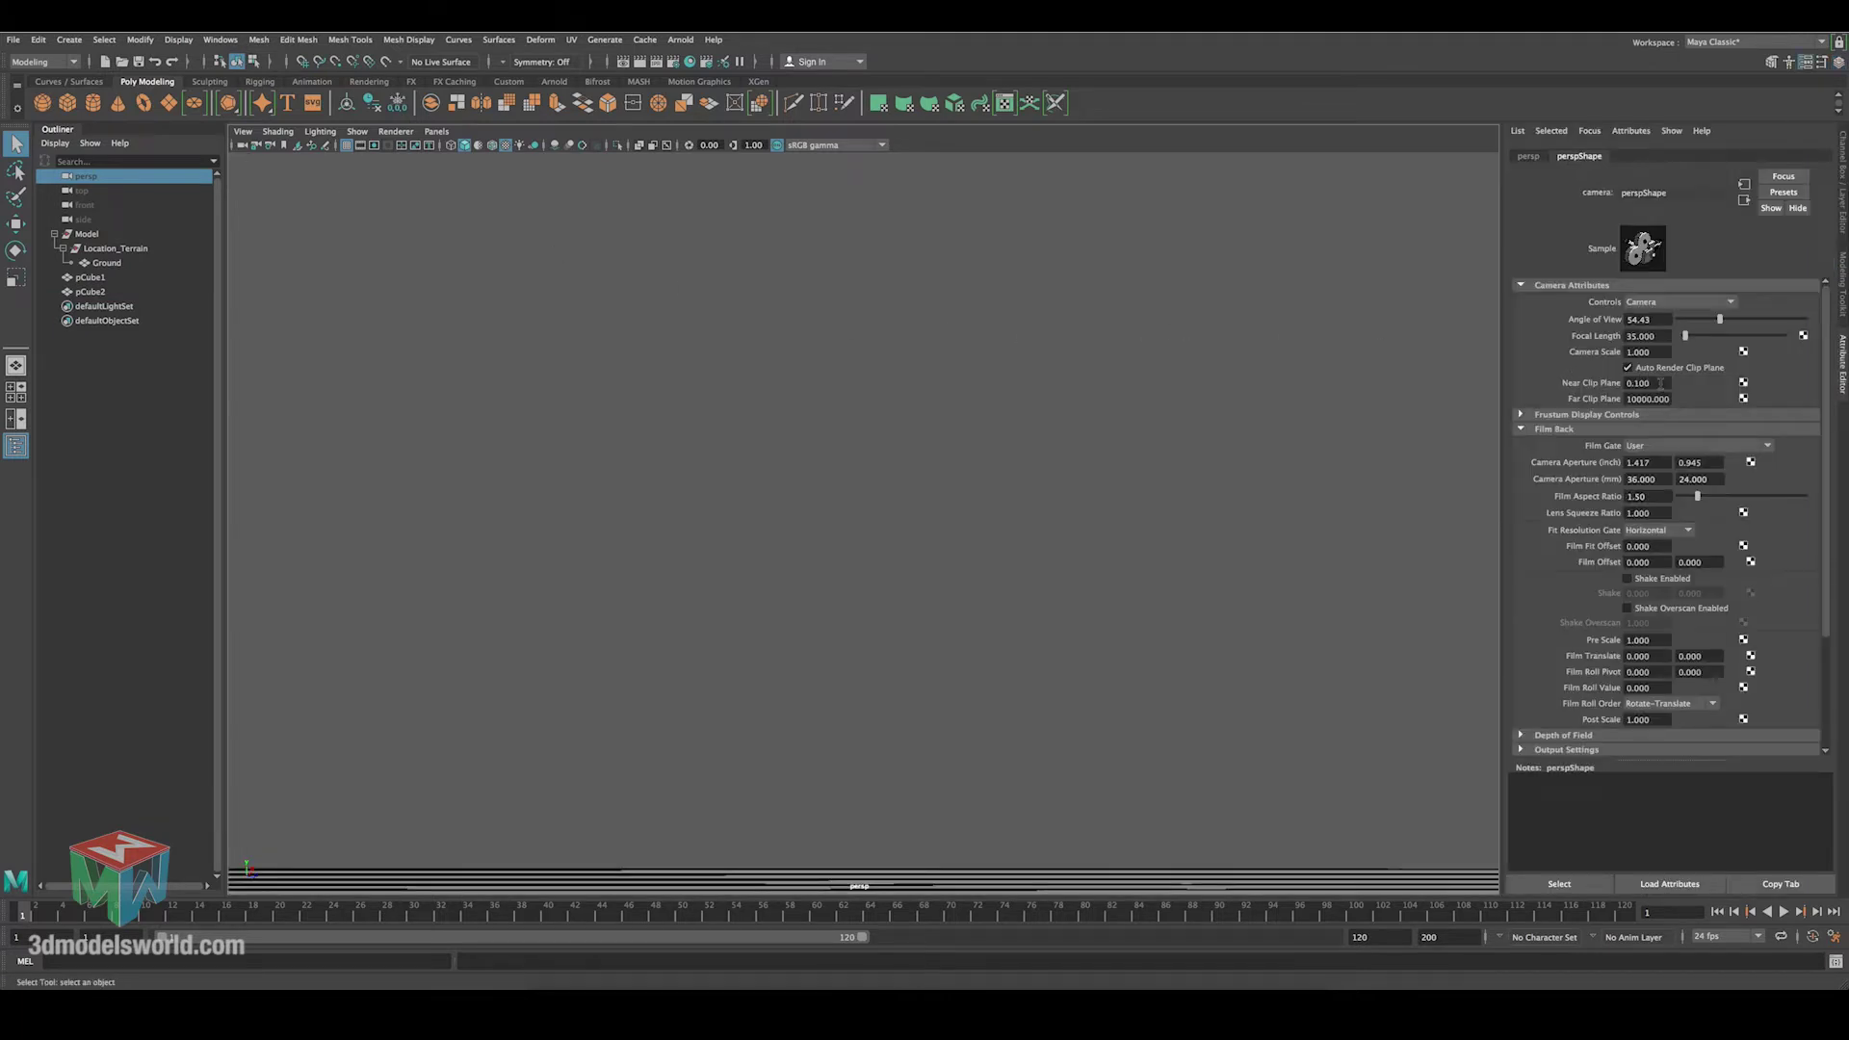
double_click(1660, 383)
text(1)
key(Return)
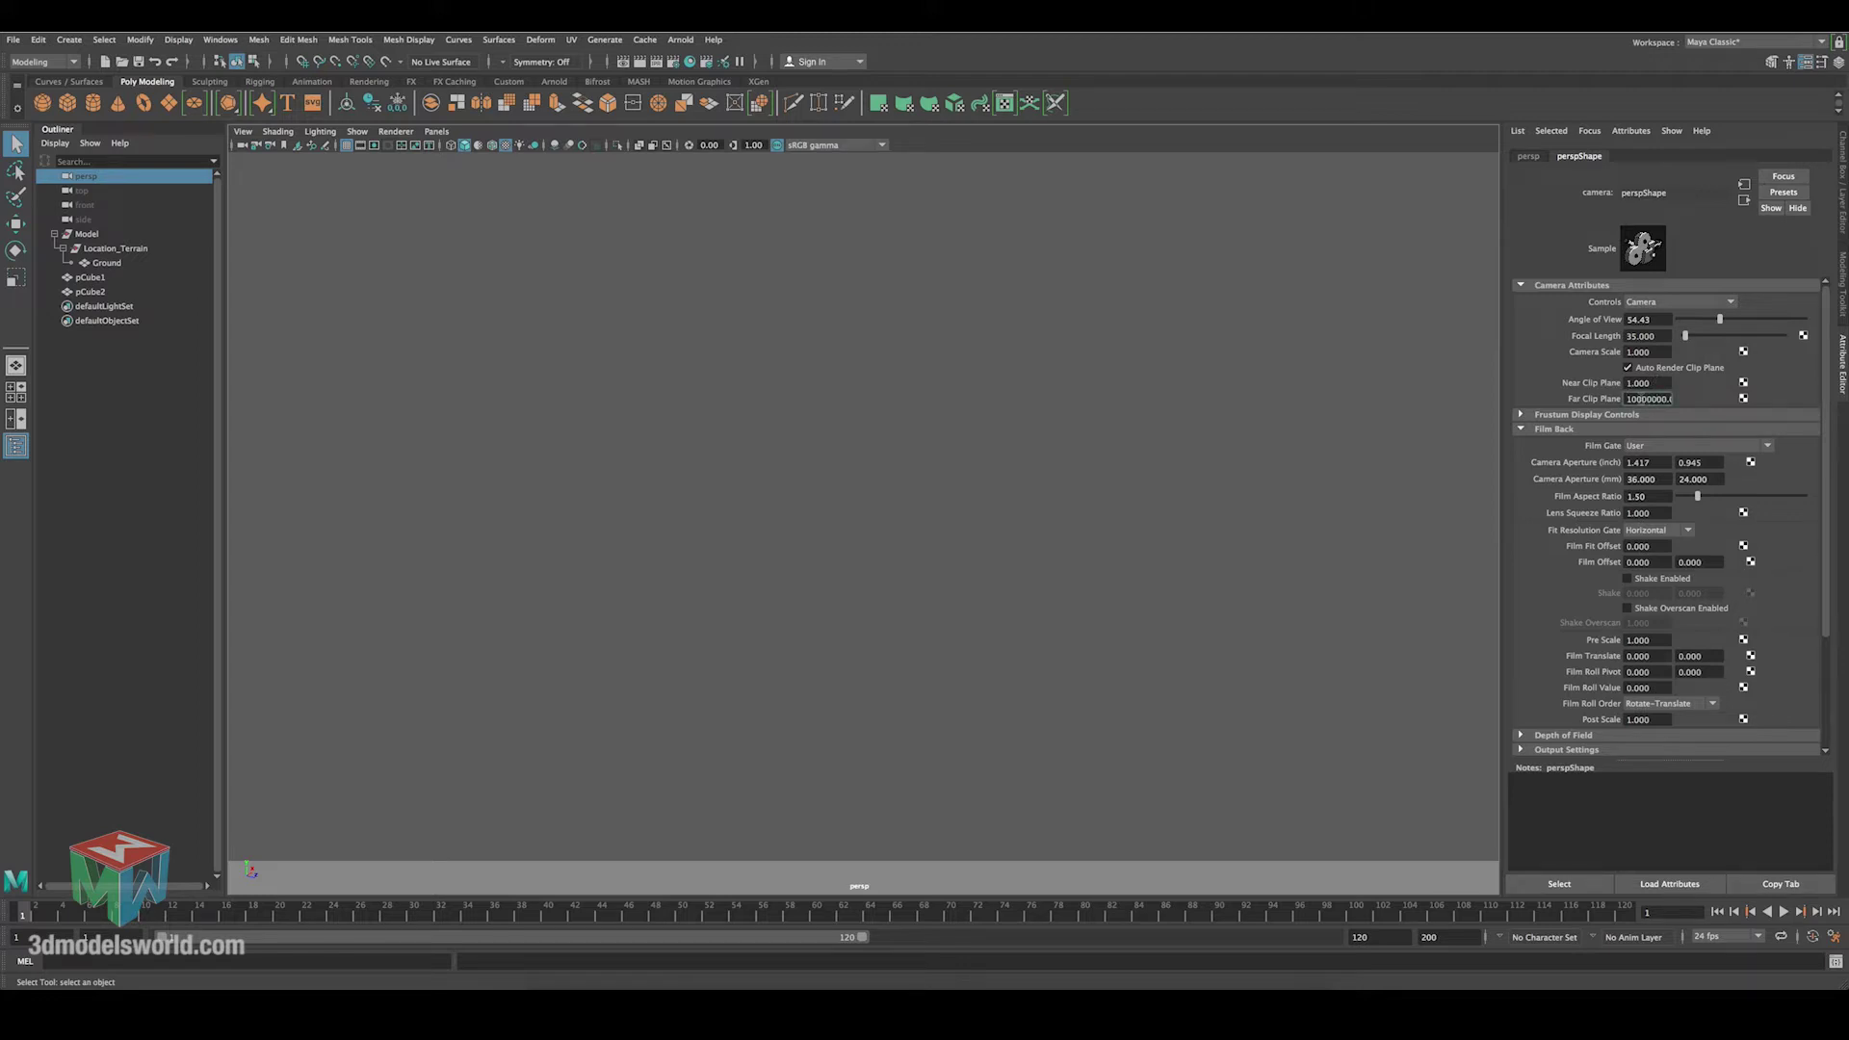
click(1648, 399)
text(100000000)
key(Return)
Scale the Ground mesh up uniformly until it roughly matches the extent of the huge flat reference cube.
mouse_move(1243, 438)
alt+right_down()
mouse_move(1127, 429)
mouse_move(748, 334)
mouse_move(566, 243)
mouse_move(585, 256)
alt+right_up()
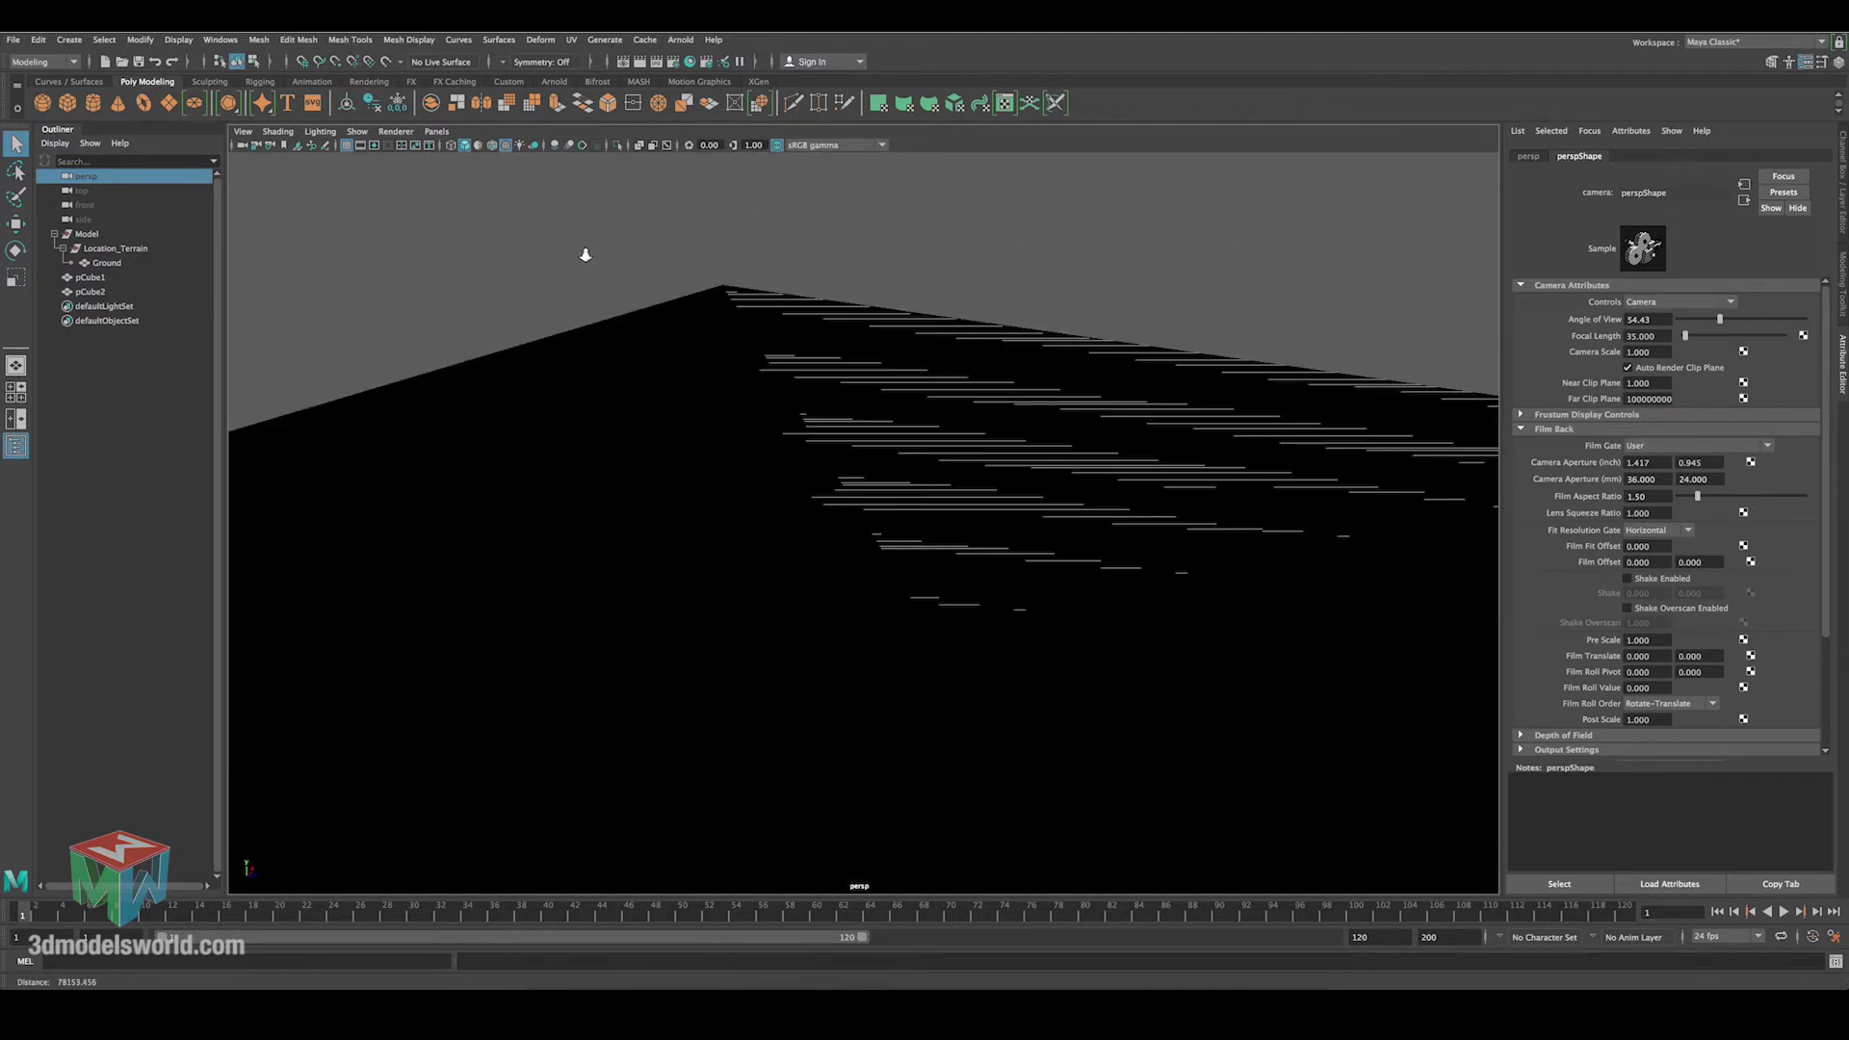
alt+right_drag(666, 370, 509, 254)
mouse_move(689, 387)
alt+right_down()
mouse_move(642, 353)
mouse_move(784, 457)
alt+right_up()
key(w)
alt+drag(857, 485, 808, 471)
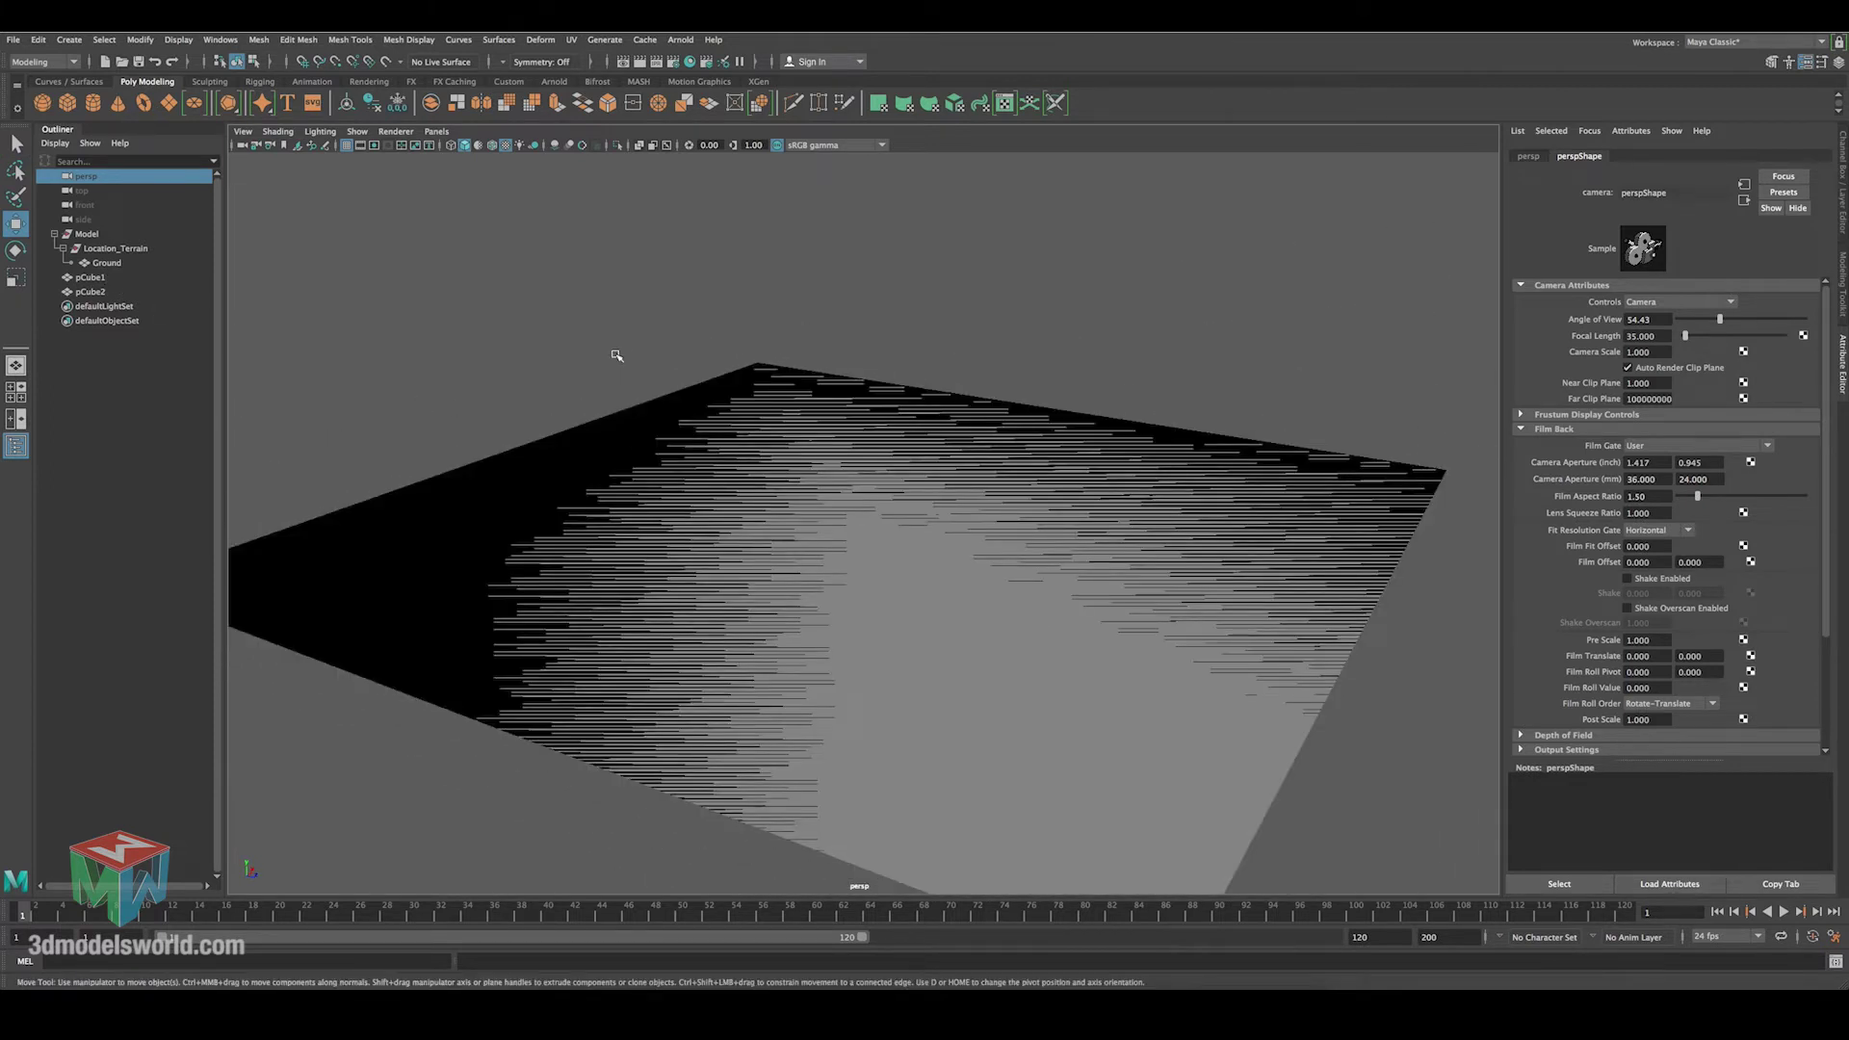
alt+right_drag(783, 509, 817, 521)
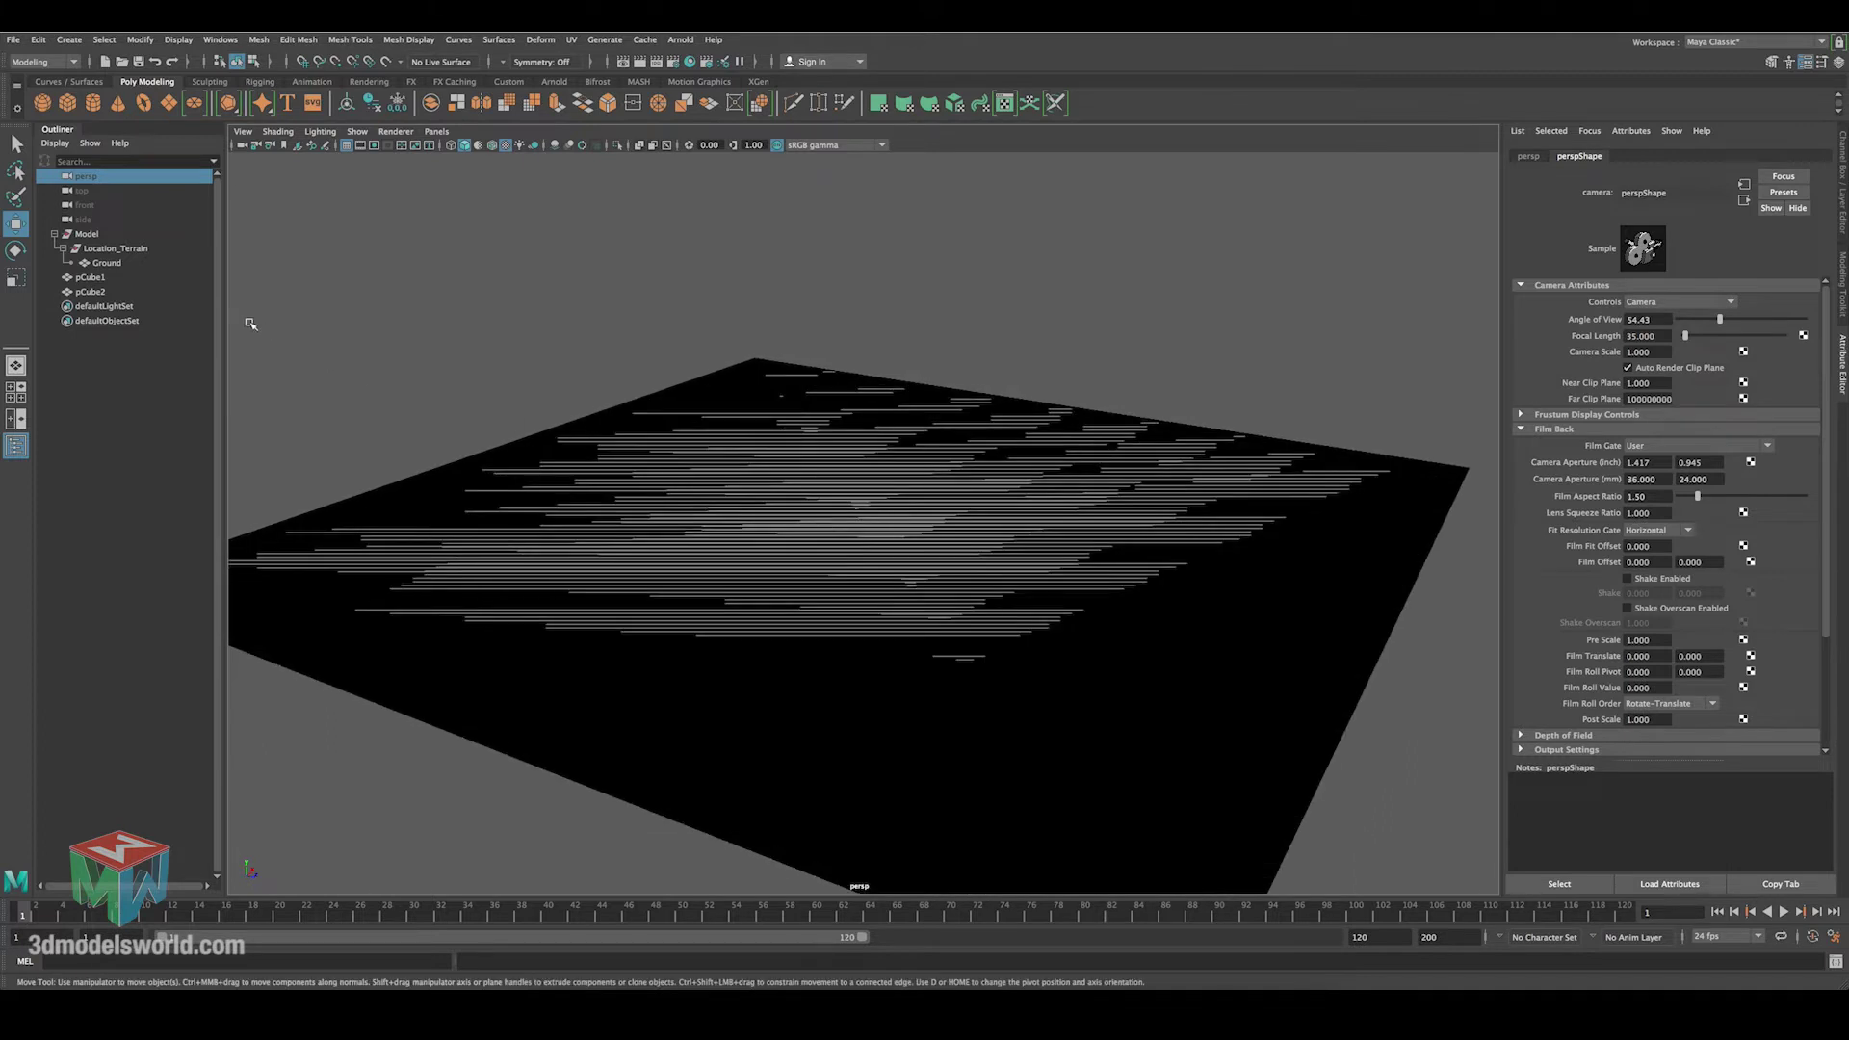
click(106, 262)
key(r)
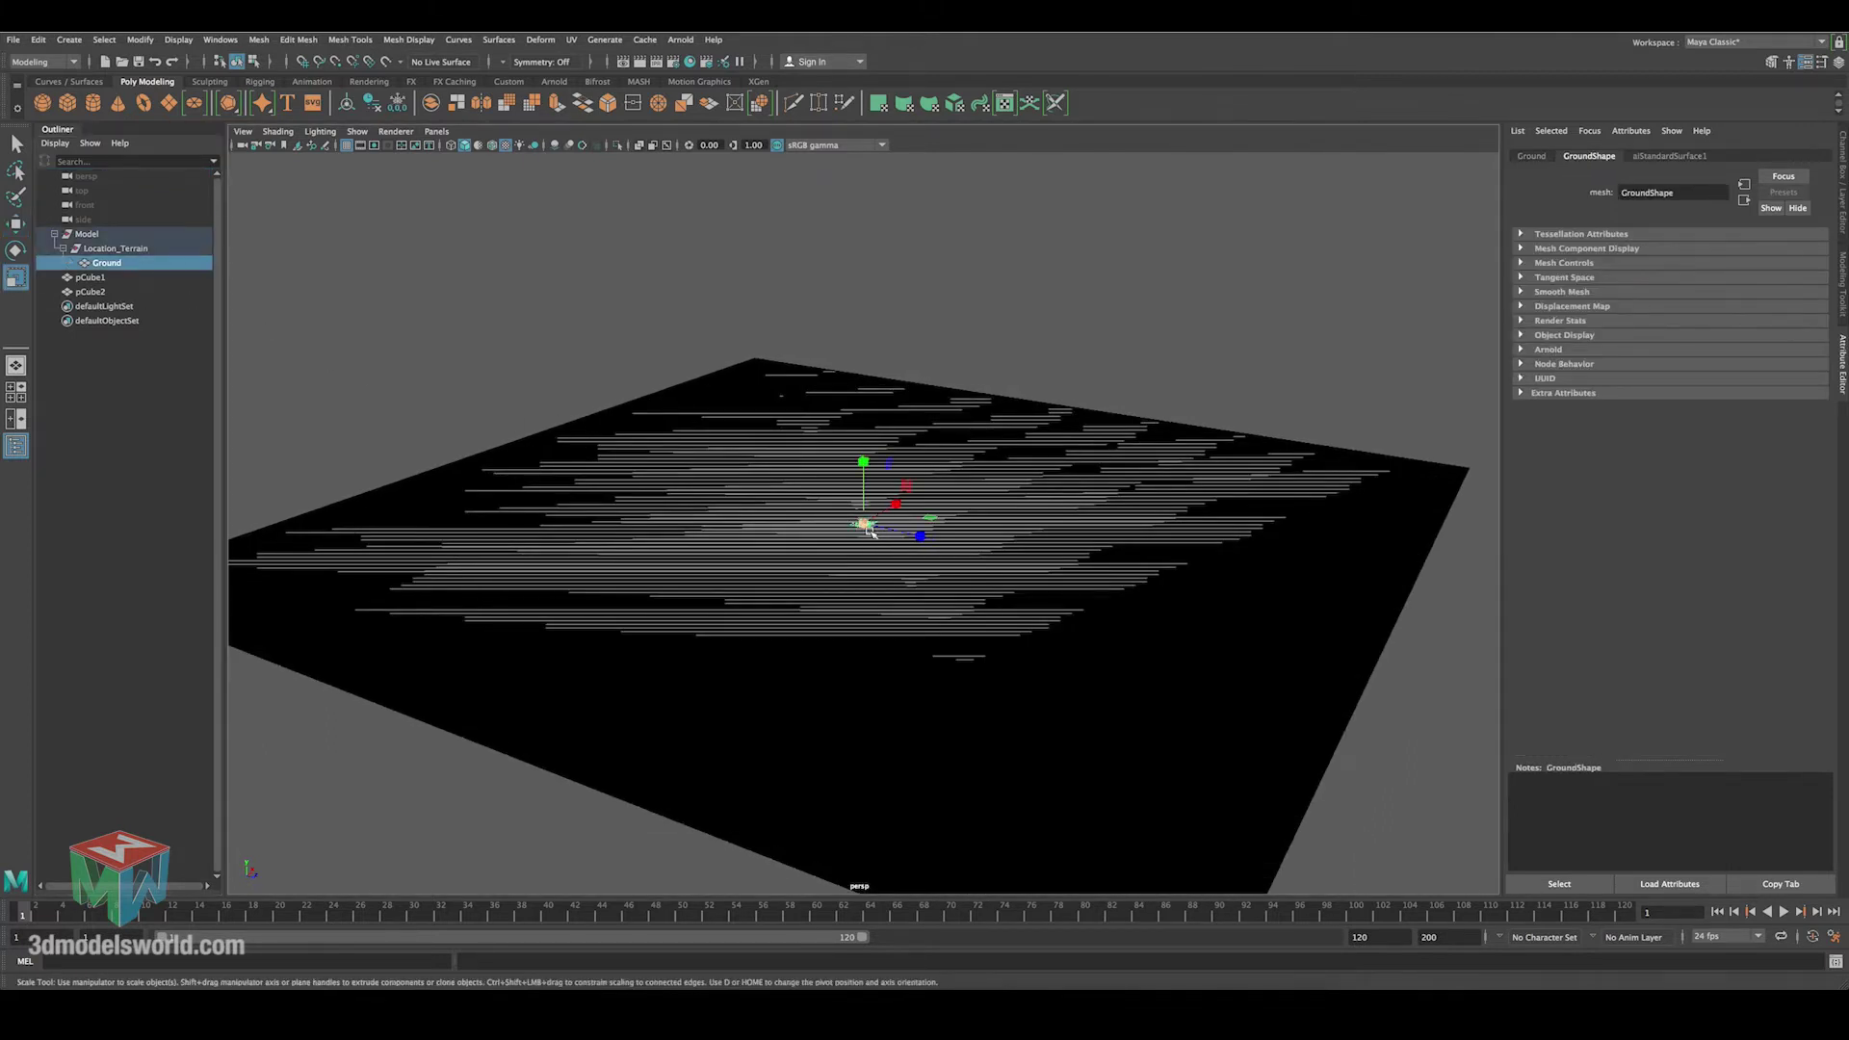
drag(862, 524, 1548, 226)
alt+drag(1084, 330, 1044, 355)
drag(868, 531, 749, 501)
key(q)
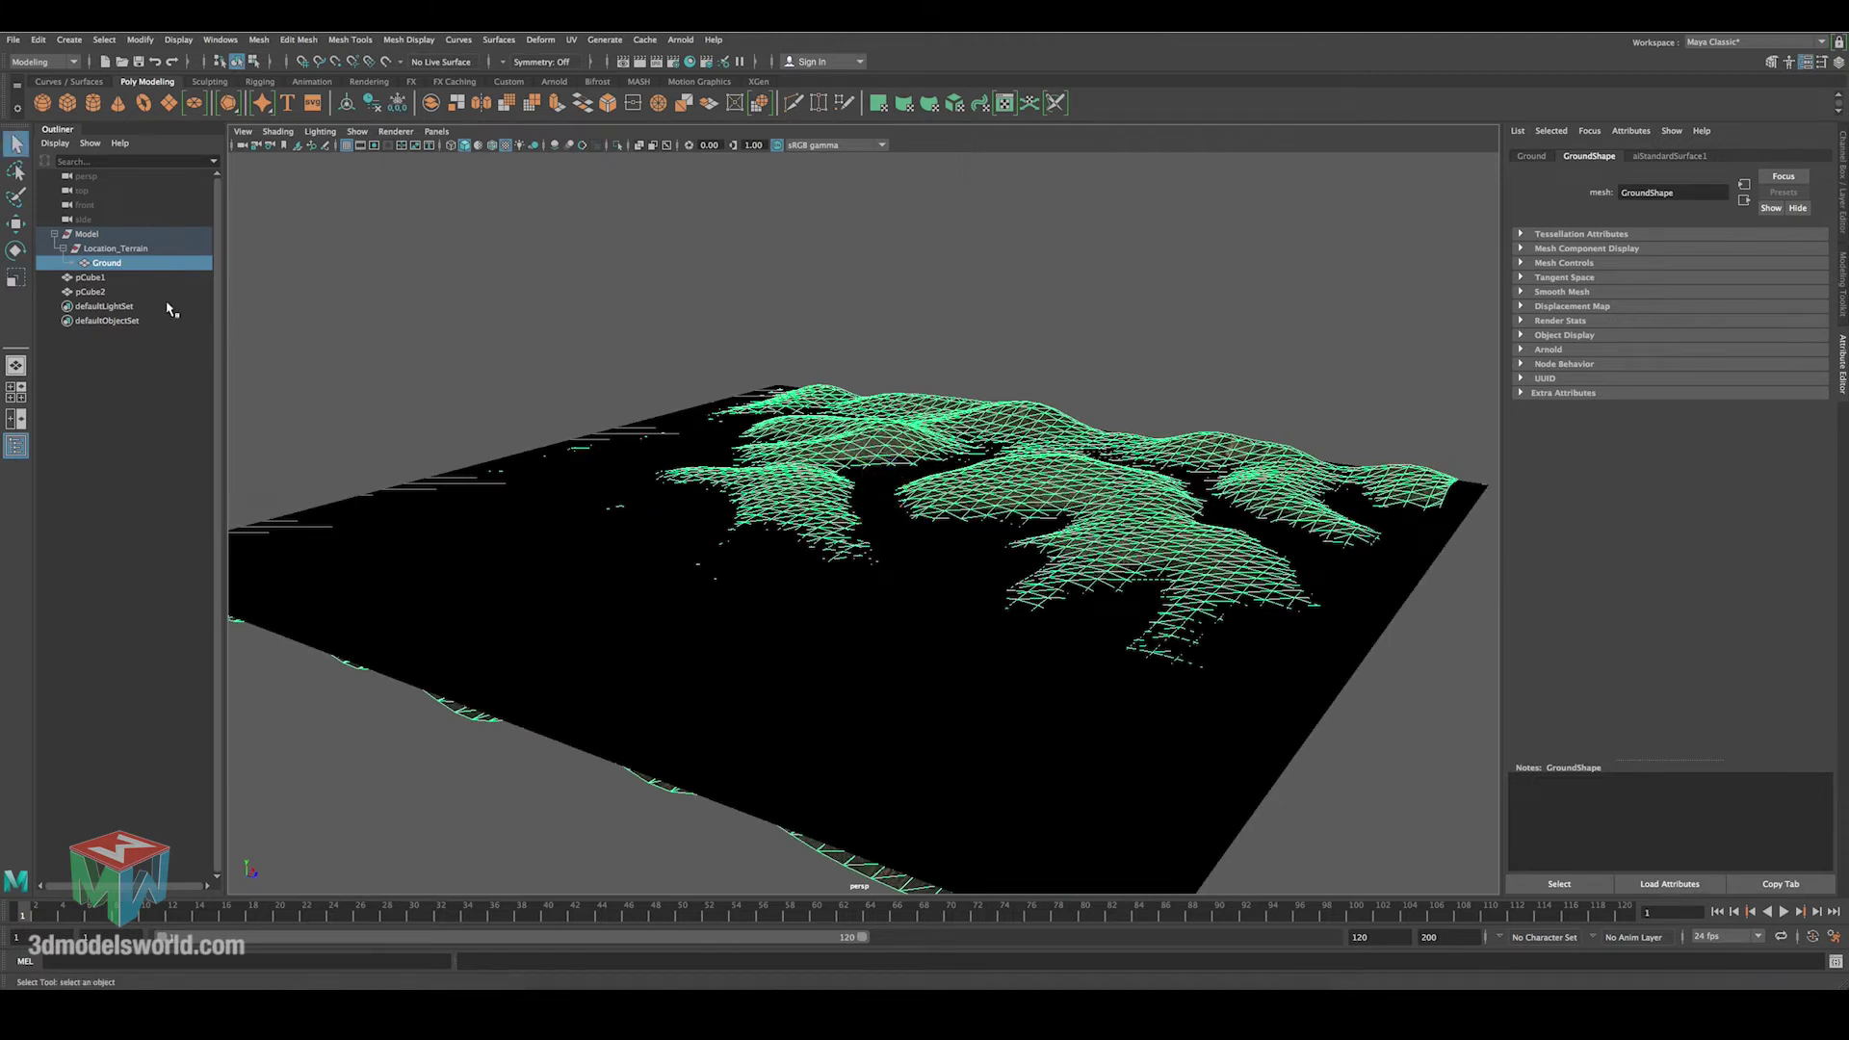
Put the huge flat reference cube pCube2 on a new display layer and hide that layer.
click(106, 291)
key(ctrl+a)
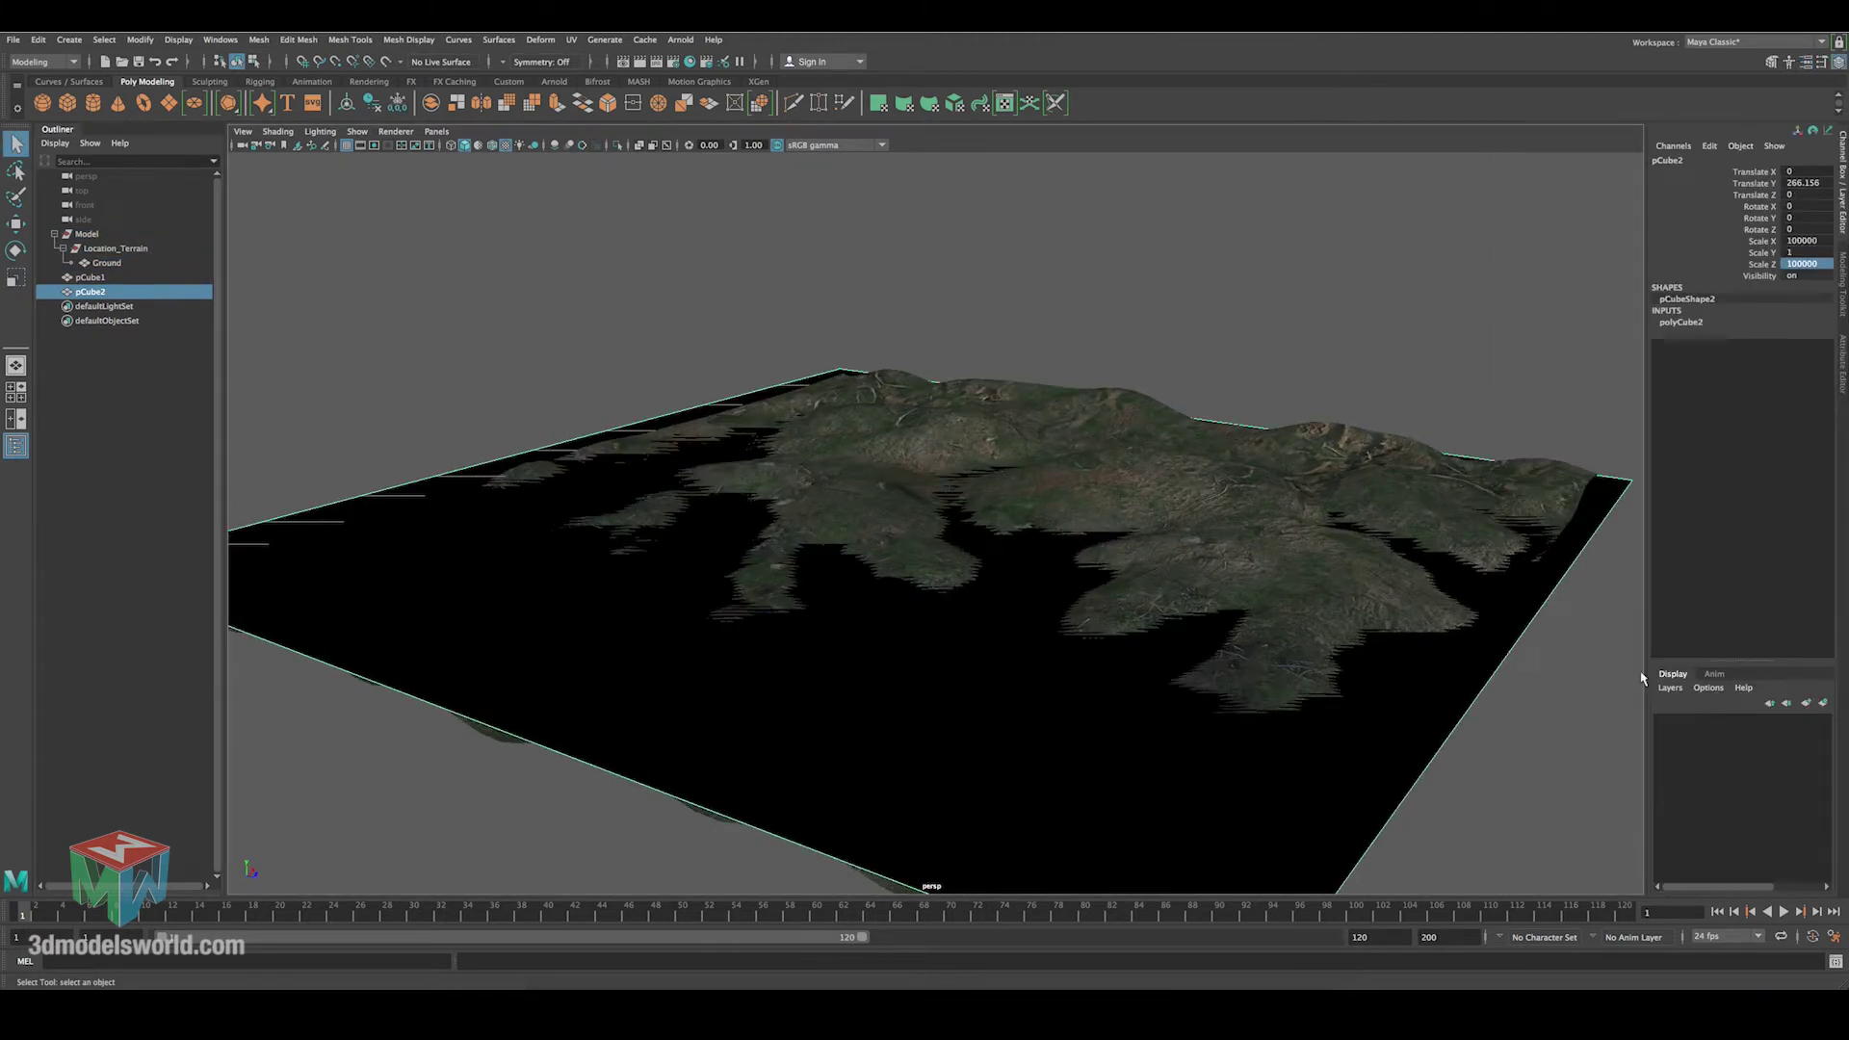
click(1822, 707)
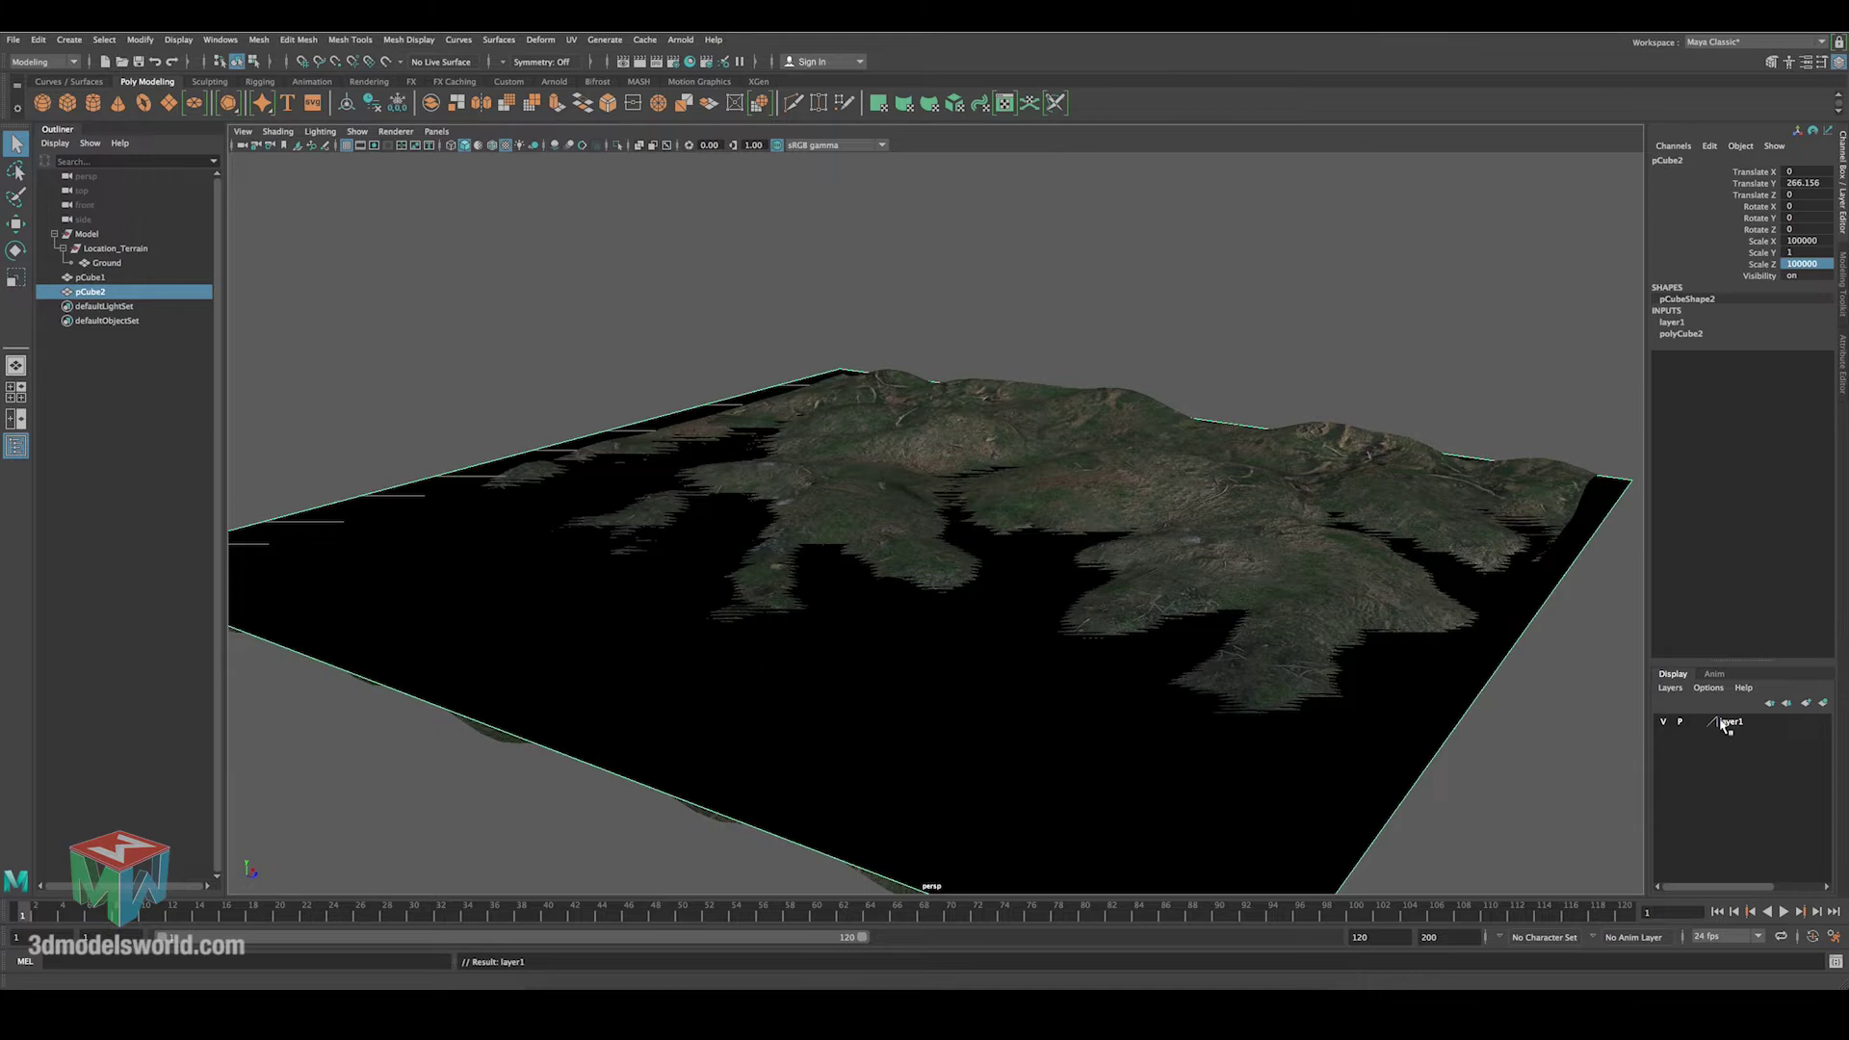
click(1663, 723)
Examine the 180-unit cube pCube1 against the enlarged terrain from close up to judge the human scale.
scroll(980, 537, up, 6)
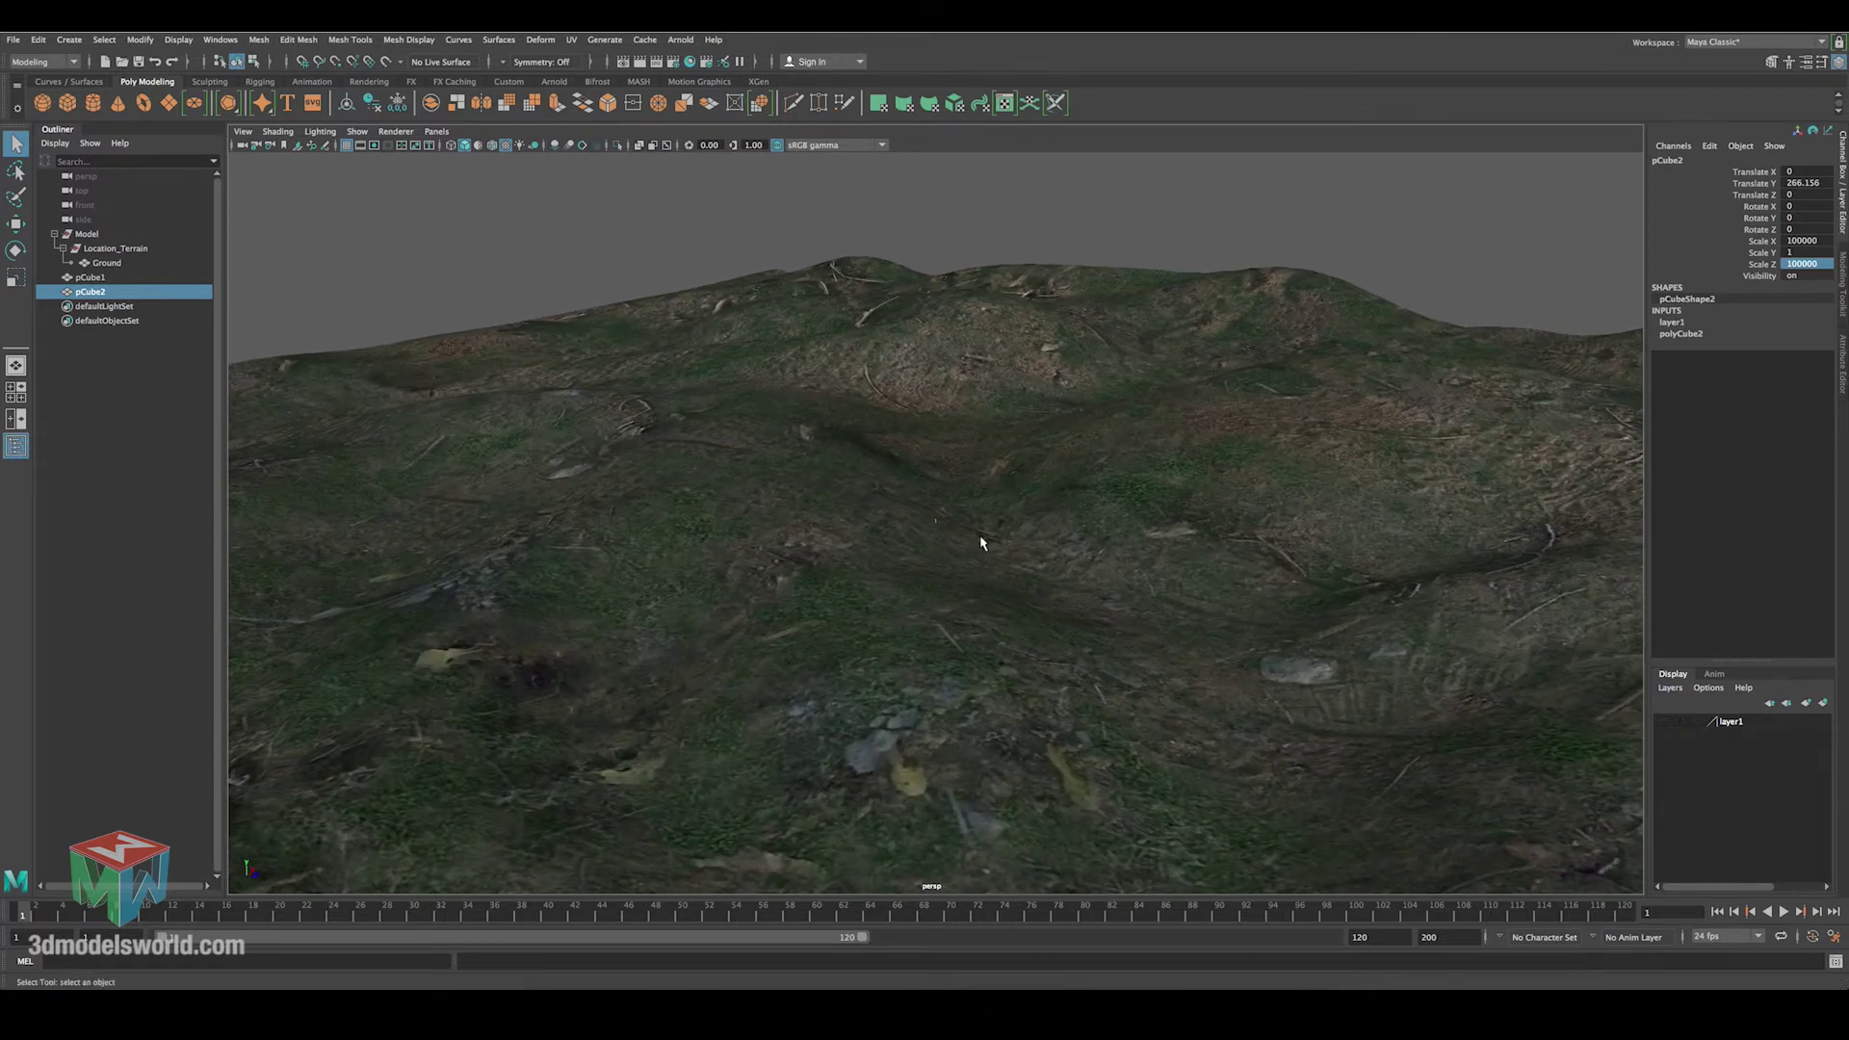
click(933, 522)
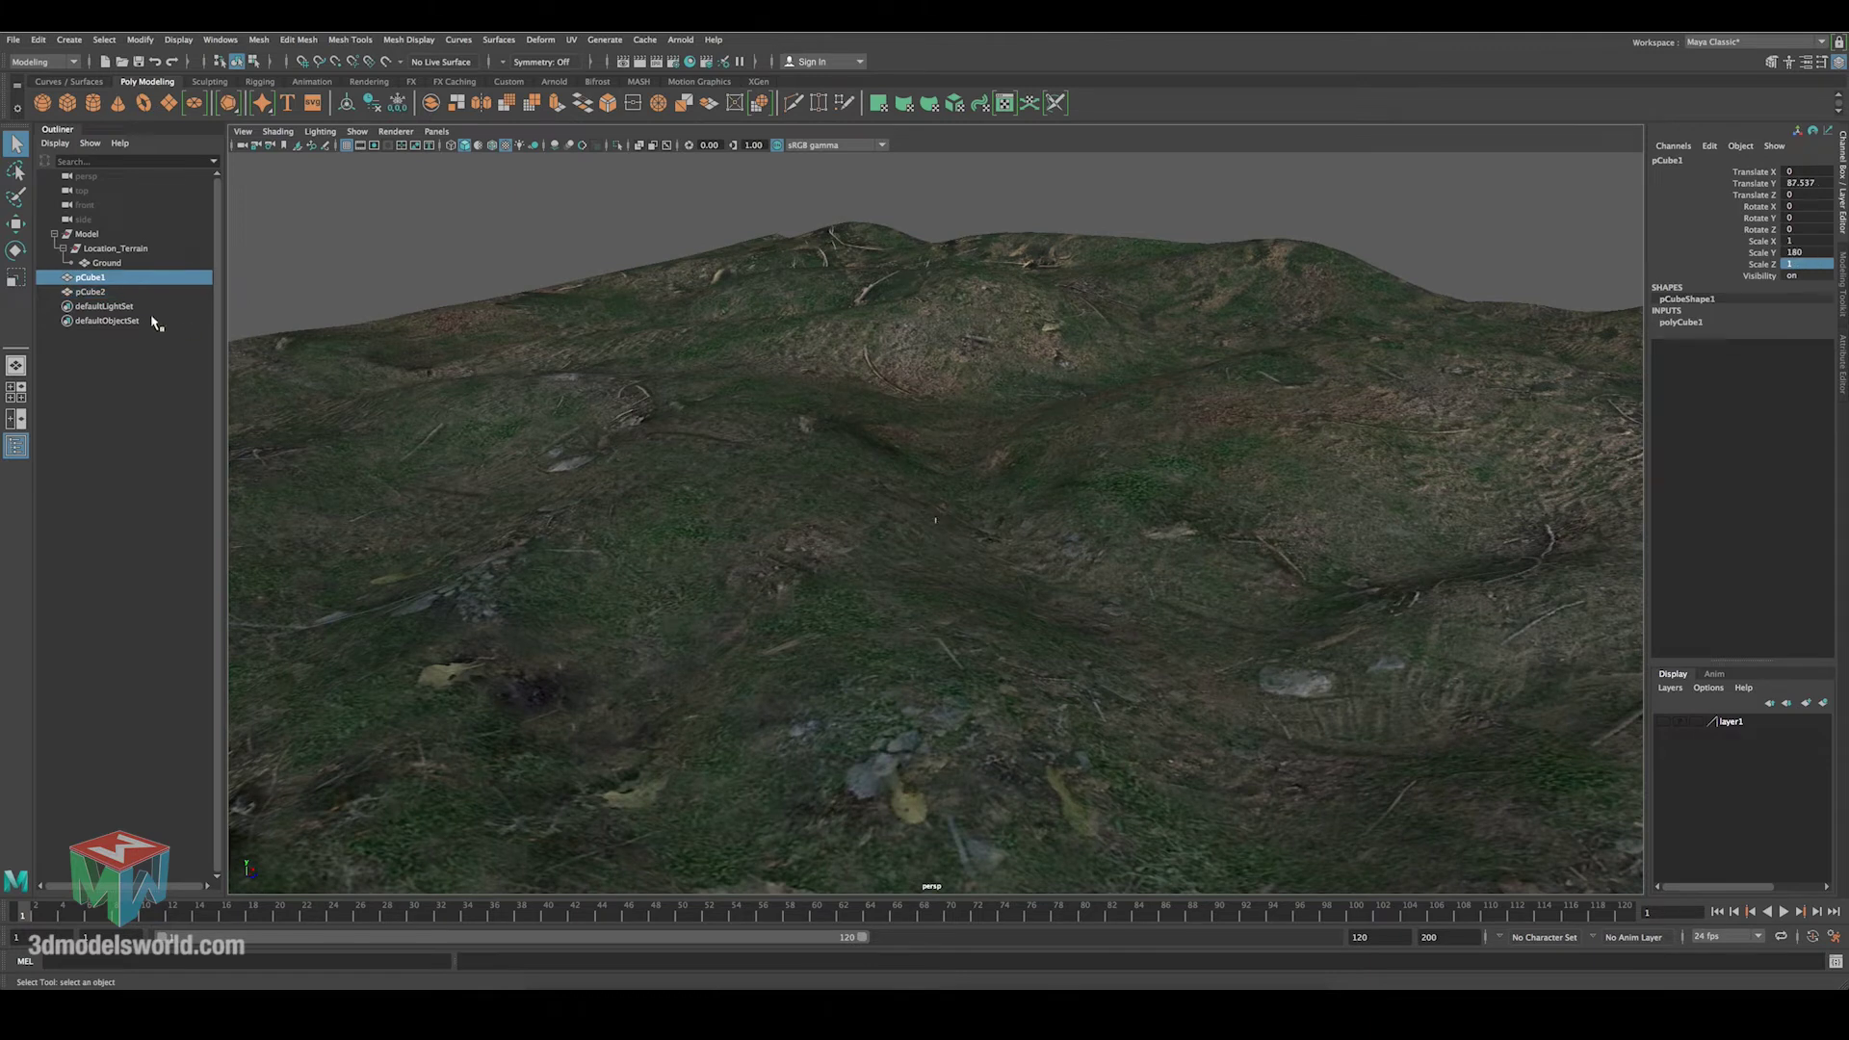
alt+drag(768, 375, 544, 489)
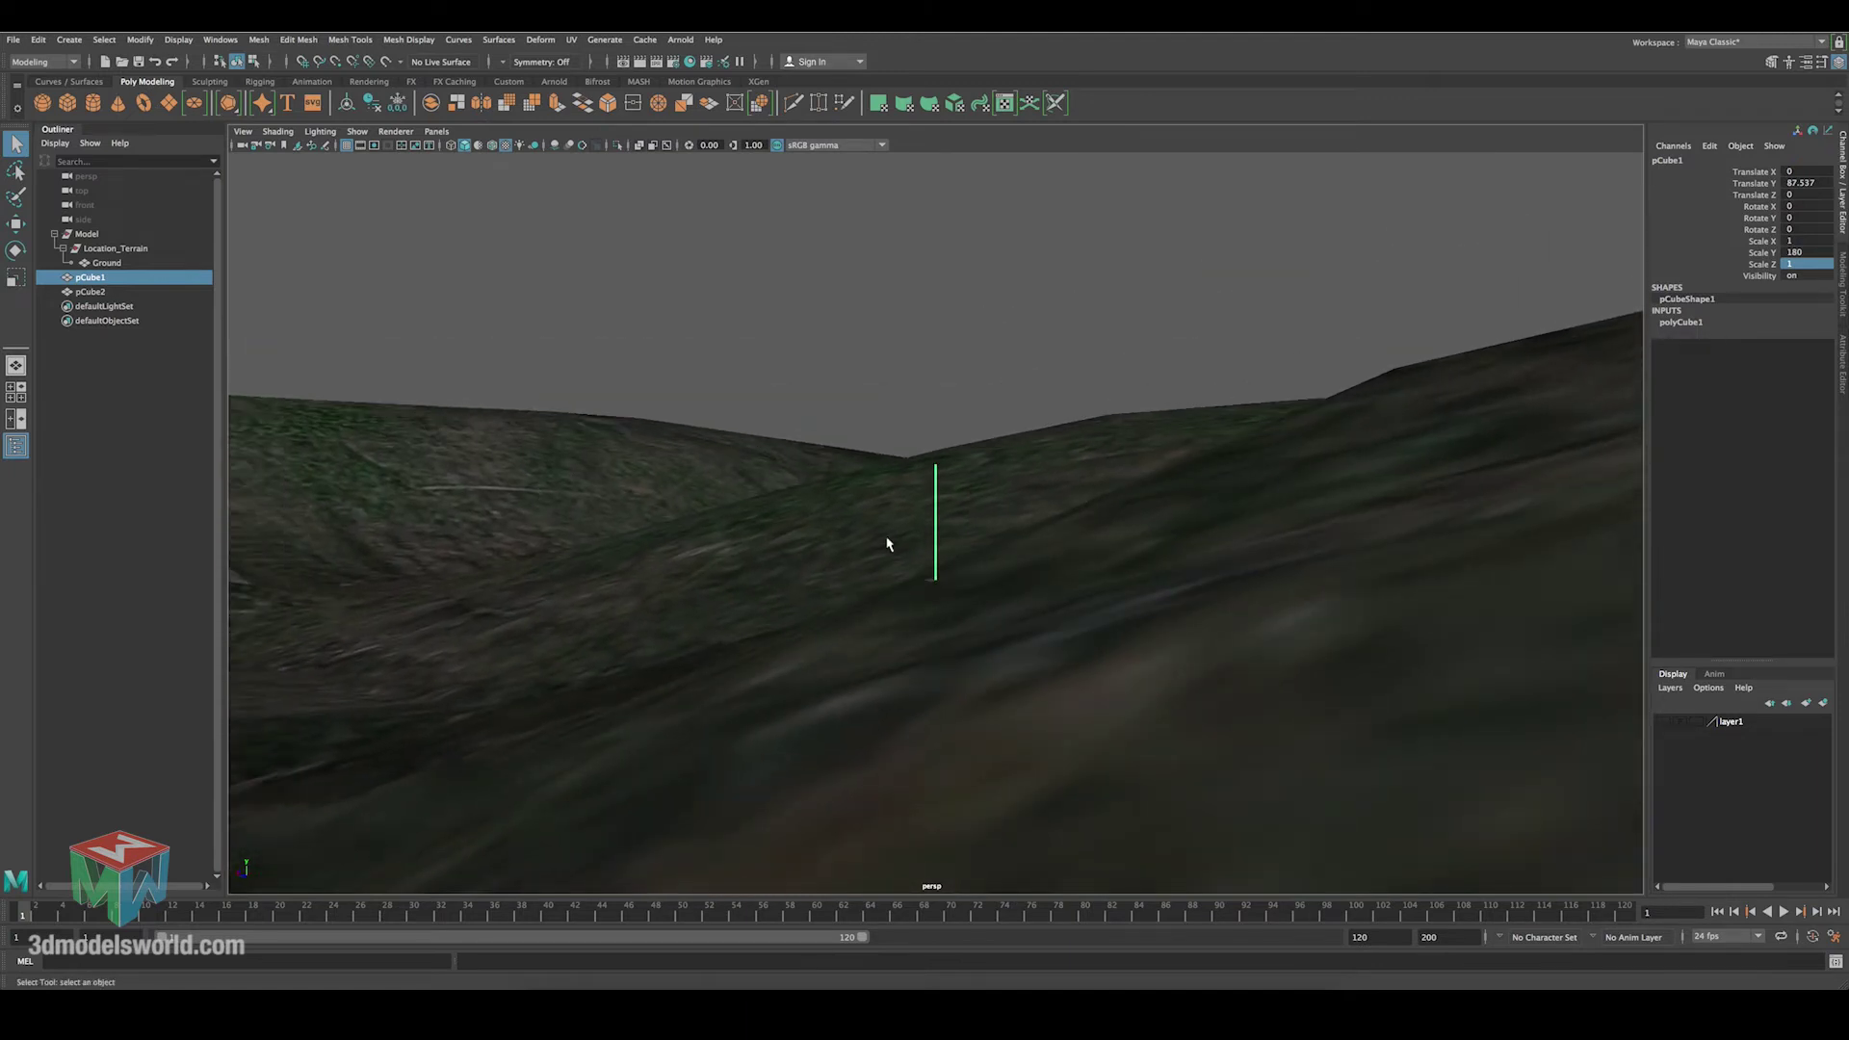
alt+drag(897, 531, 681, 462)
Assign the original Location_Snapshot material to the Ground mesh and move the Hypershade aside to uncover the terrain.
click(681, 470)
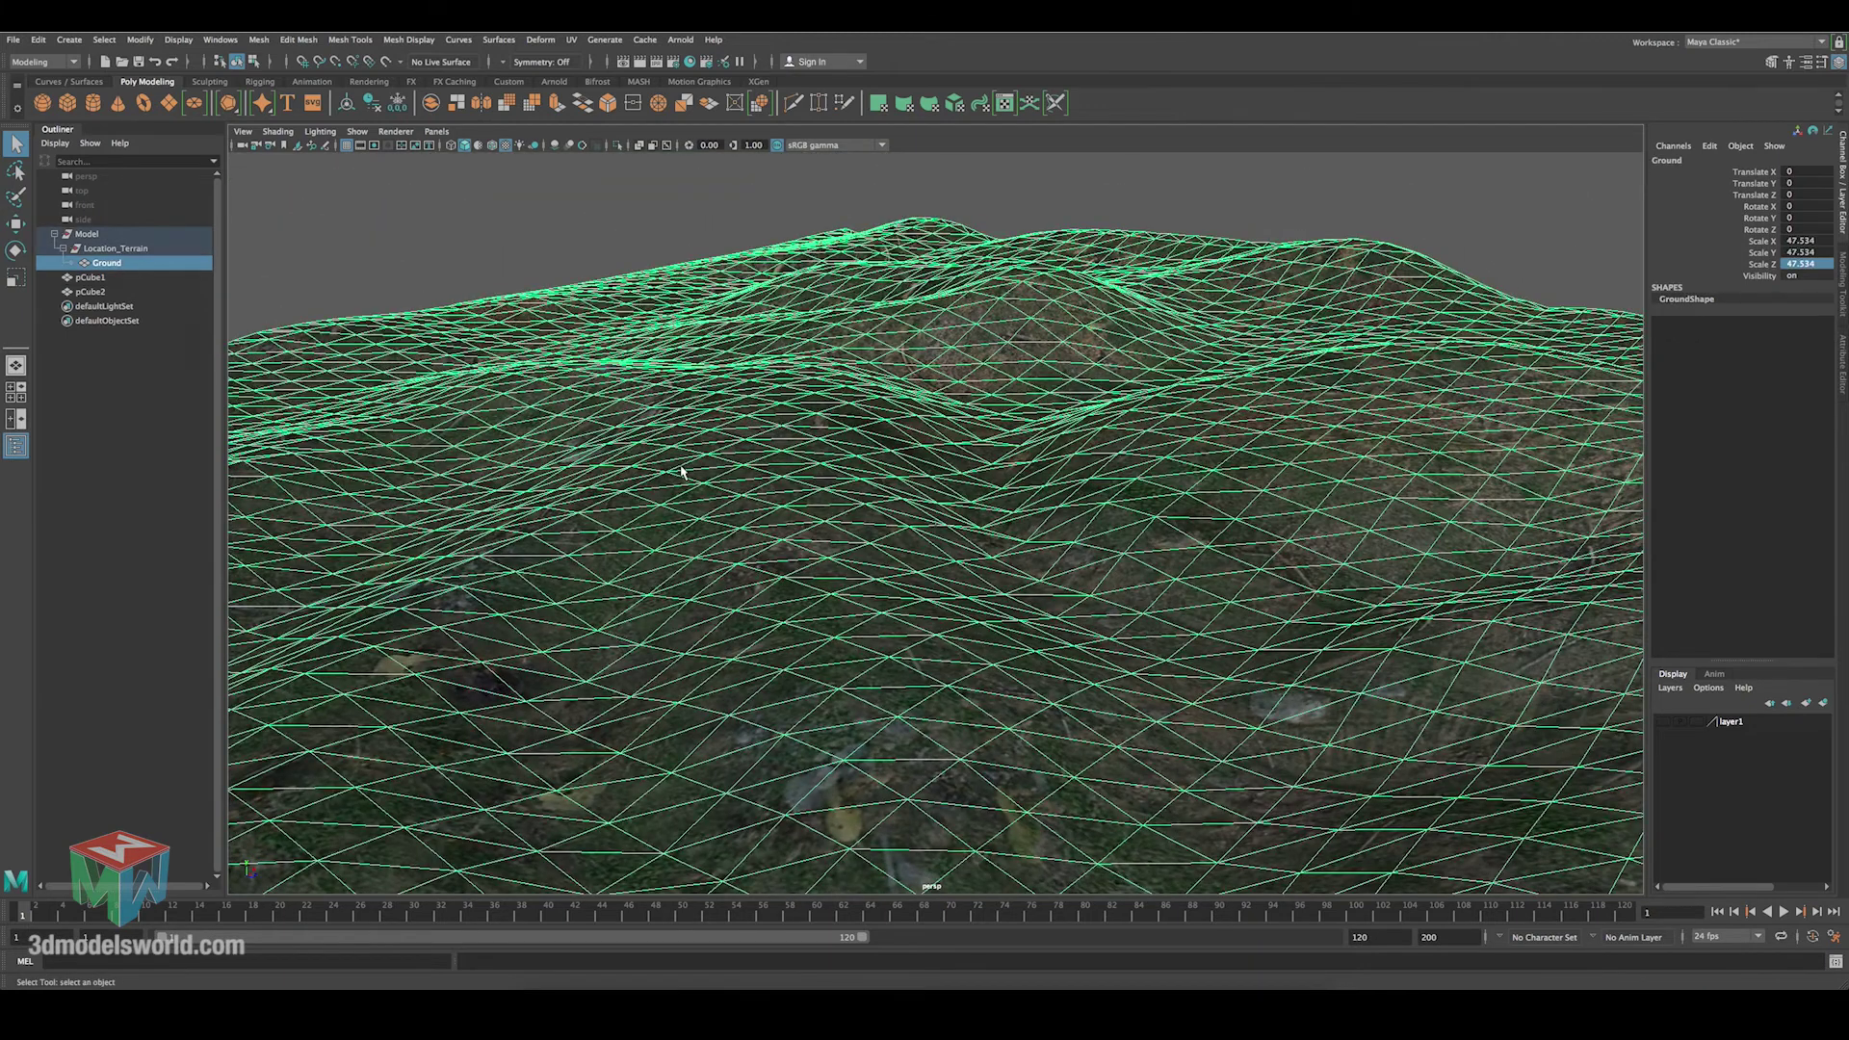
click(689, 61)
right_click(700, 270)
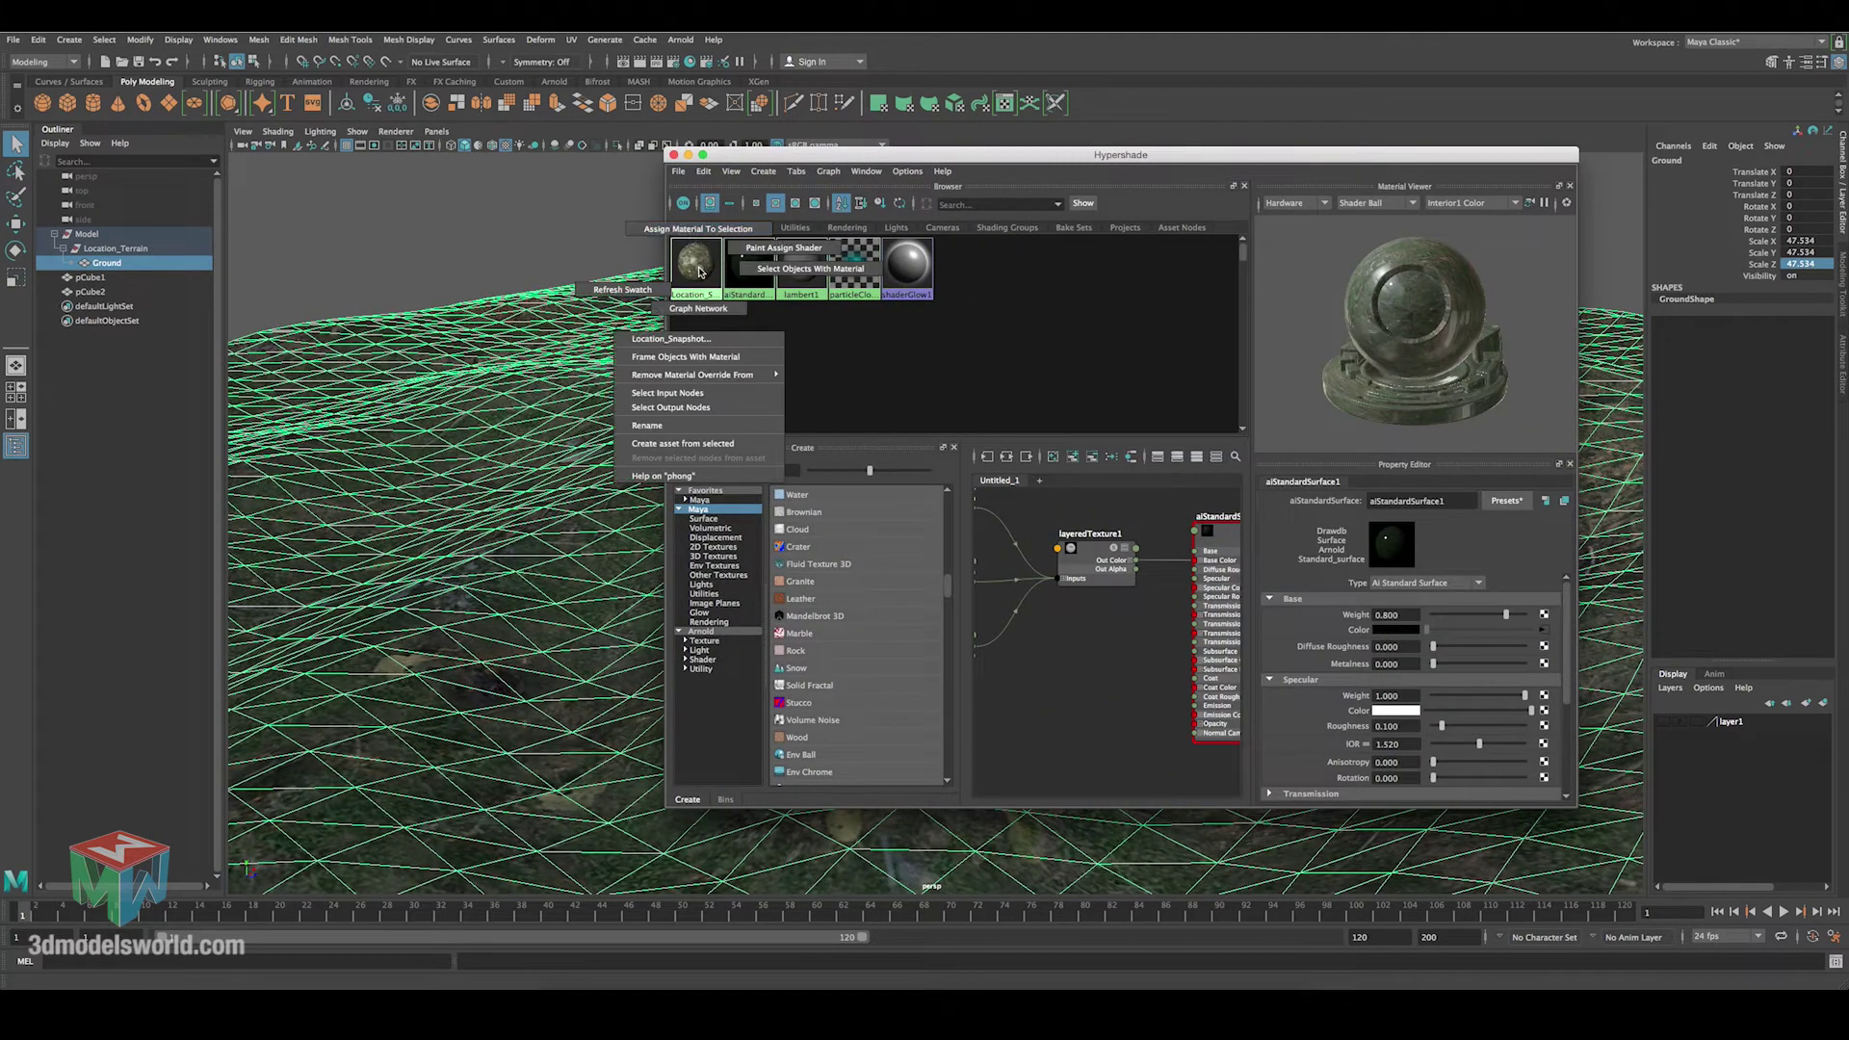
click(691, 231)
drag(726, 157, 1265, 157)
Examine the Location_Snapshot texture on the Ground mesh from close up and from a distance to judge its resolution.
alt+drag(1050, 616, 939, 544)
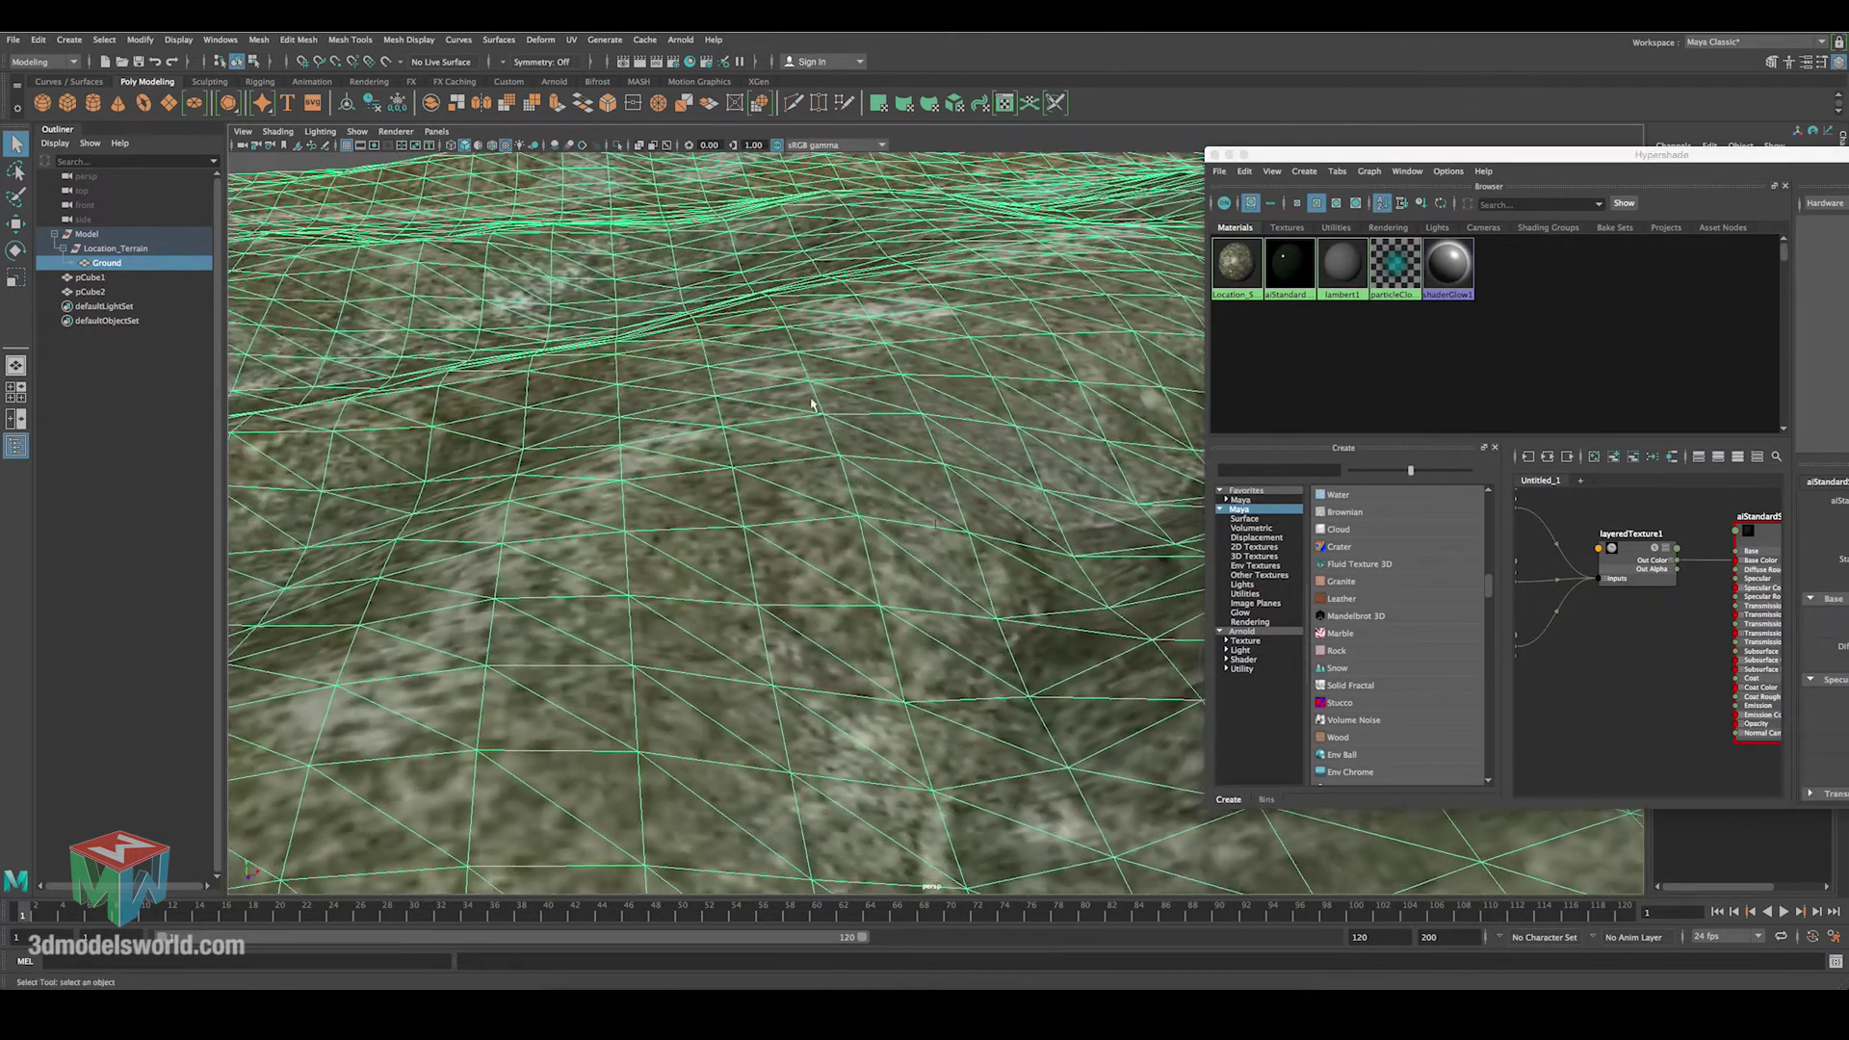
alt+right_drag(939, 544, 1143, 648)
alt+drag(1143, 648, 949, 578)
mouse_move(950, 578)
alt+right_down()
mouse_move(385, 289)
mouse_move(867, 546)
mouse_move(848, 525)
mouse_move(954, 549)
alt+right_up()
alt+drag(953, 549, 866, 498)
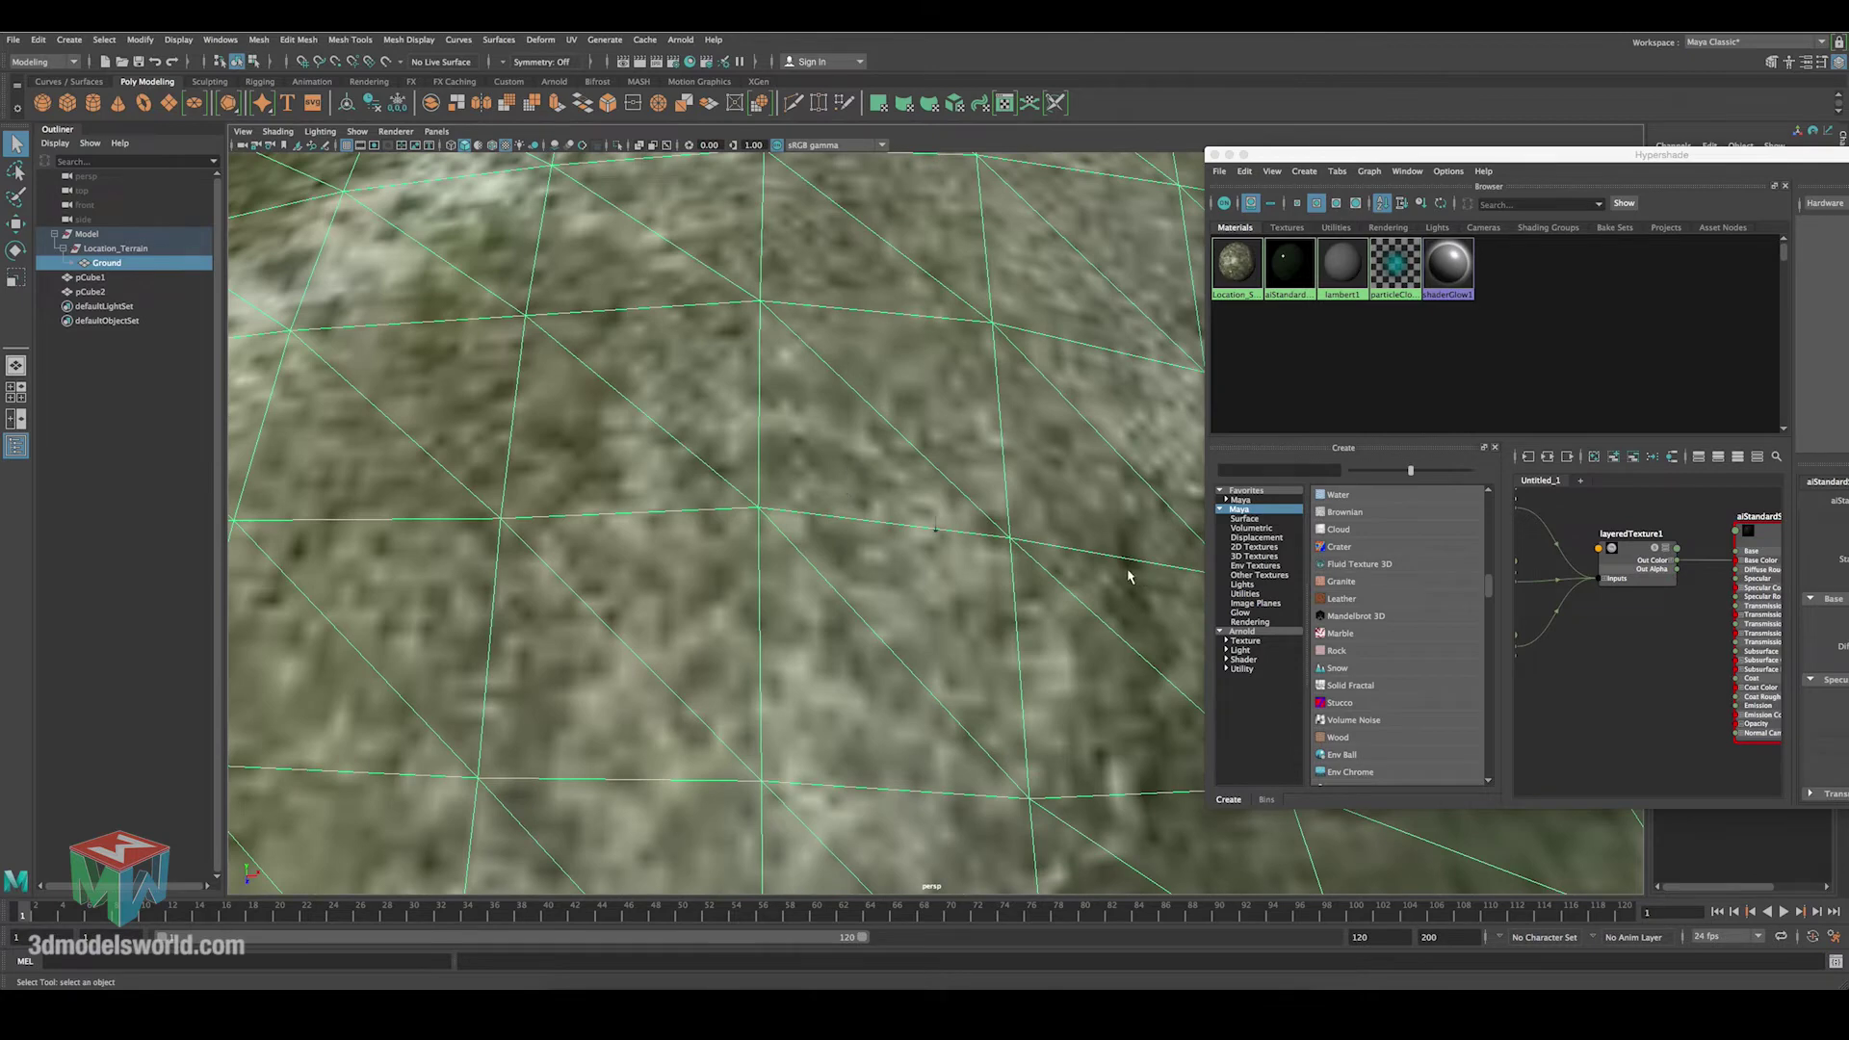
alt+drag(966, 537, 994, 487)
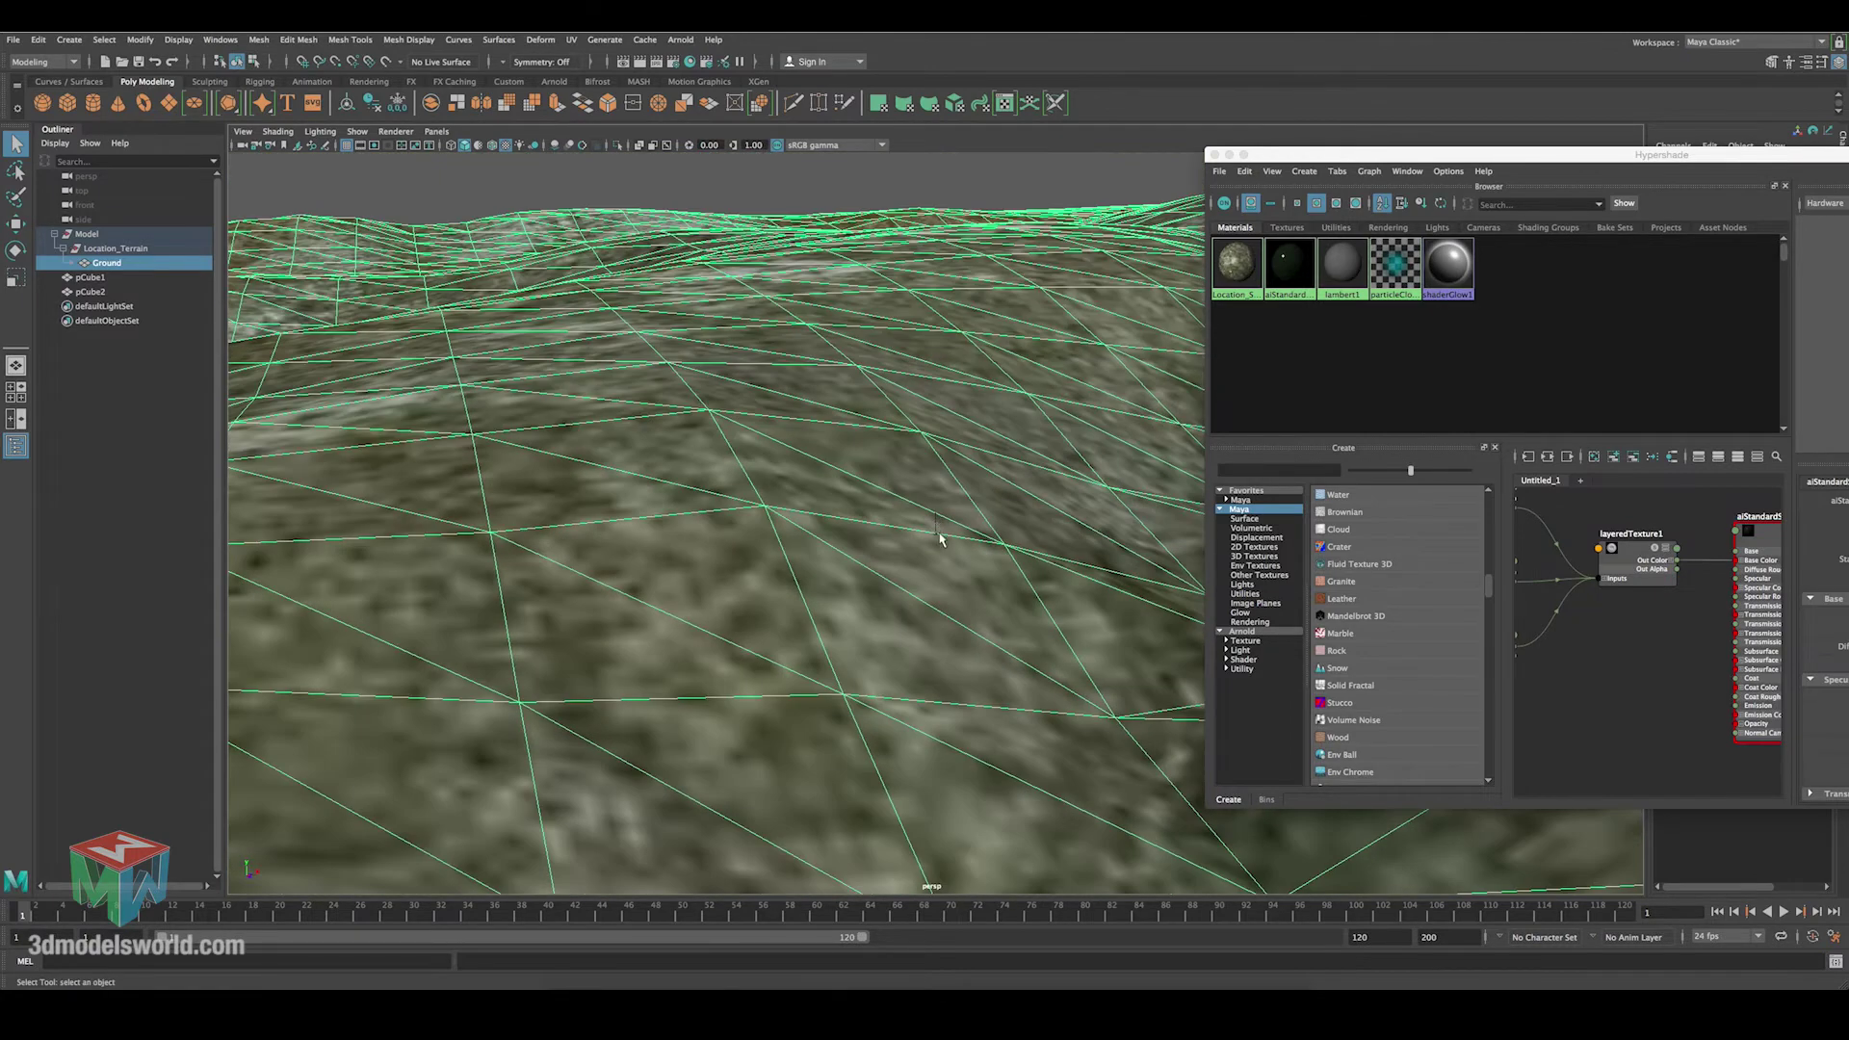
alt+right_drag(940, 539, 339, 200)
alt+drag(417, 277, 766, 524)
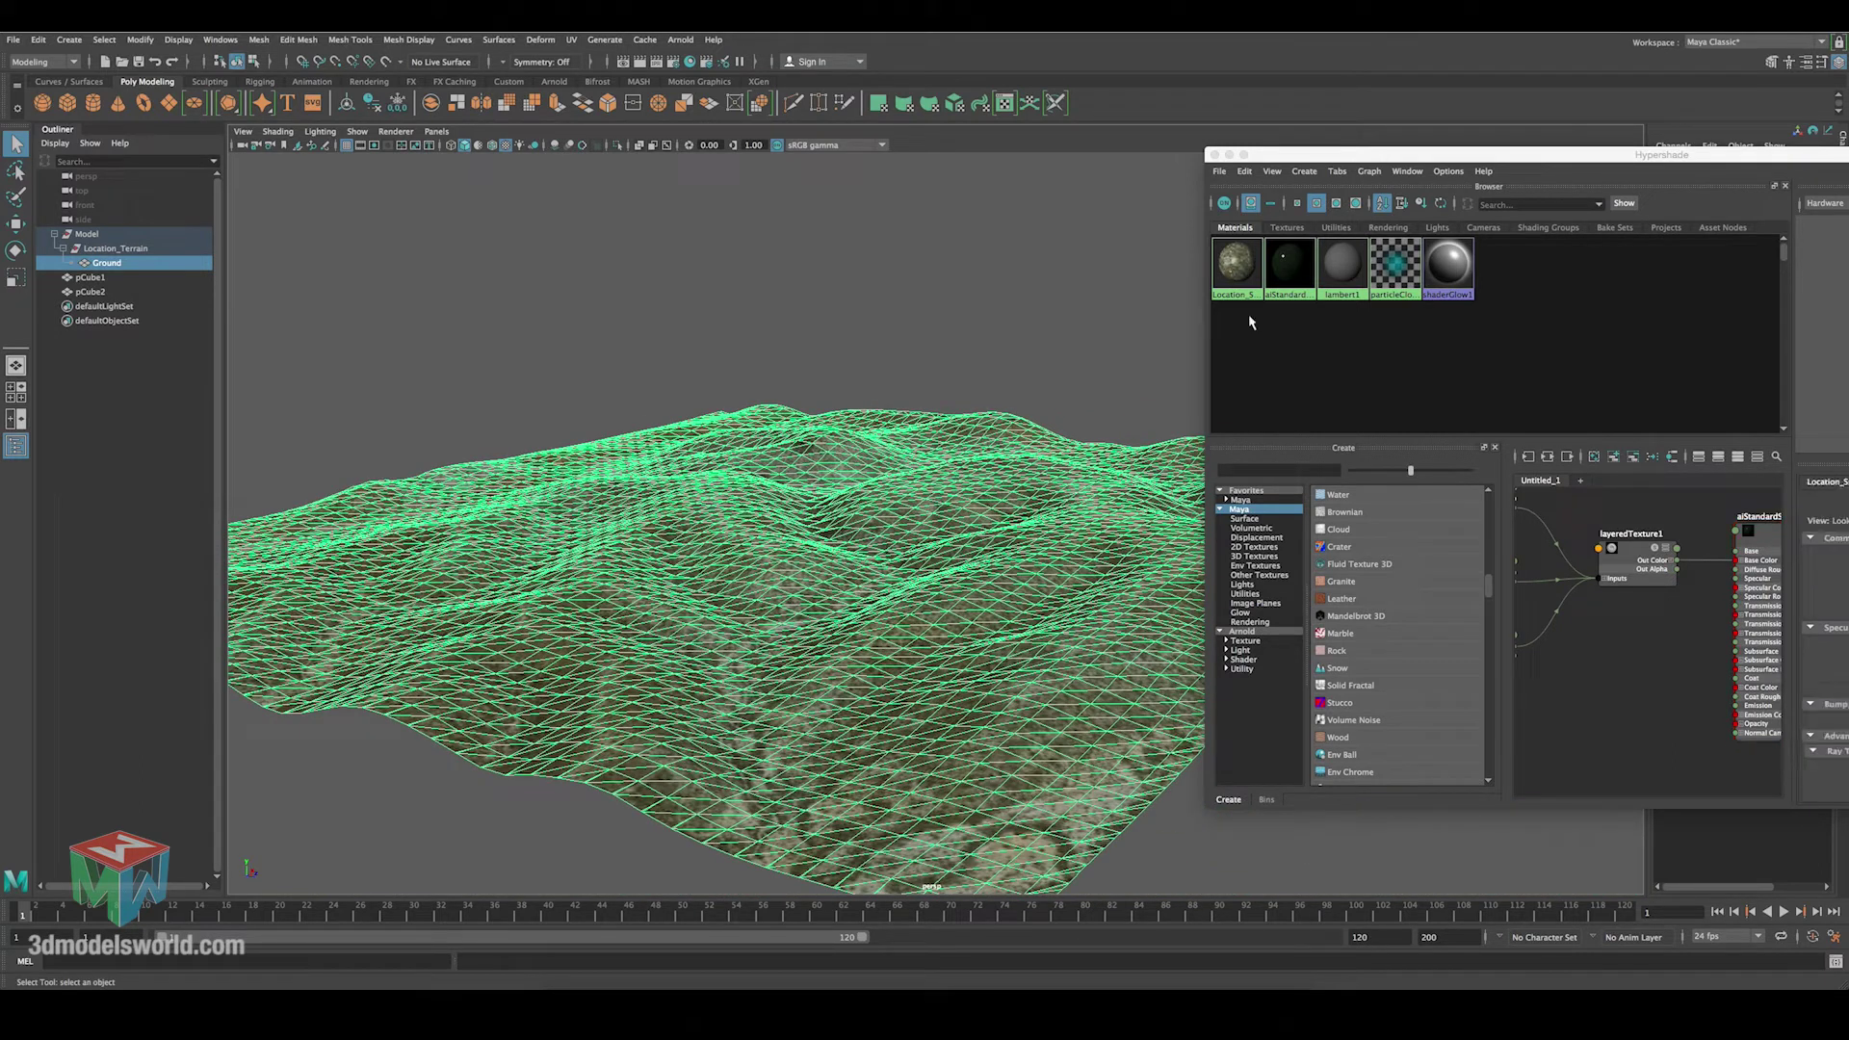
Reassign the aiStandardSurface1 material to the Ground mesh and inspect the blended grass and dirt textures.
right_drag(1288, 260, 1284, 234)
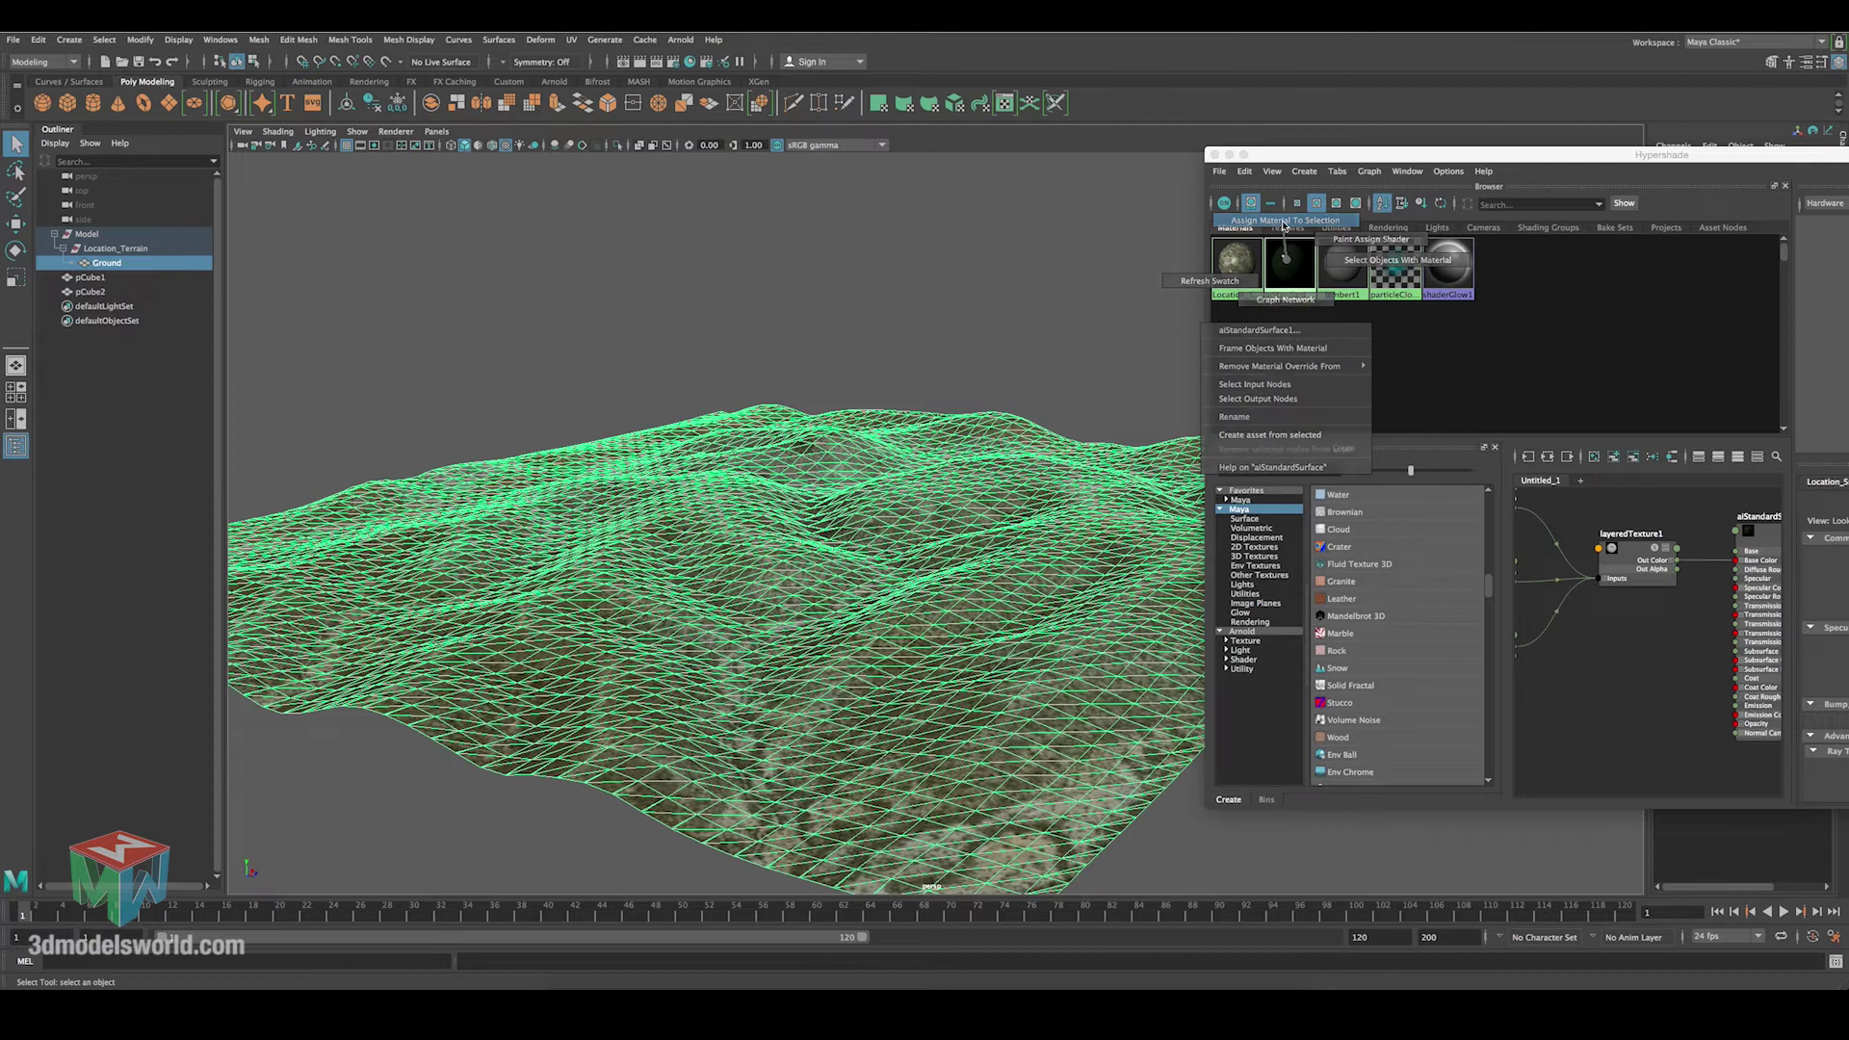
click(1011, 302)
alt+right_drag(1011, 301, 720, 536)
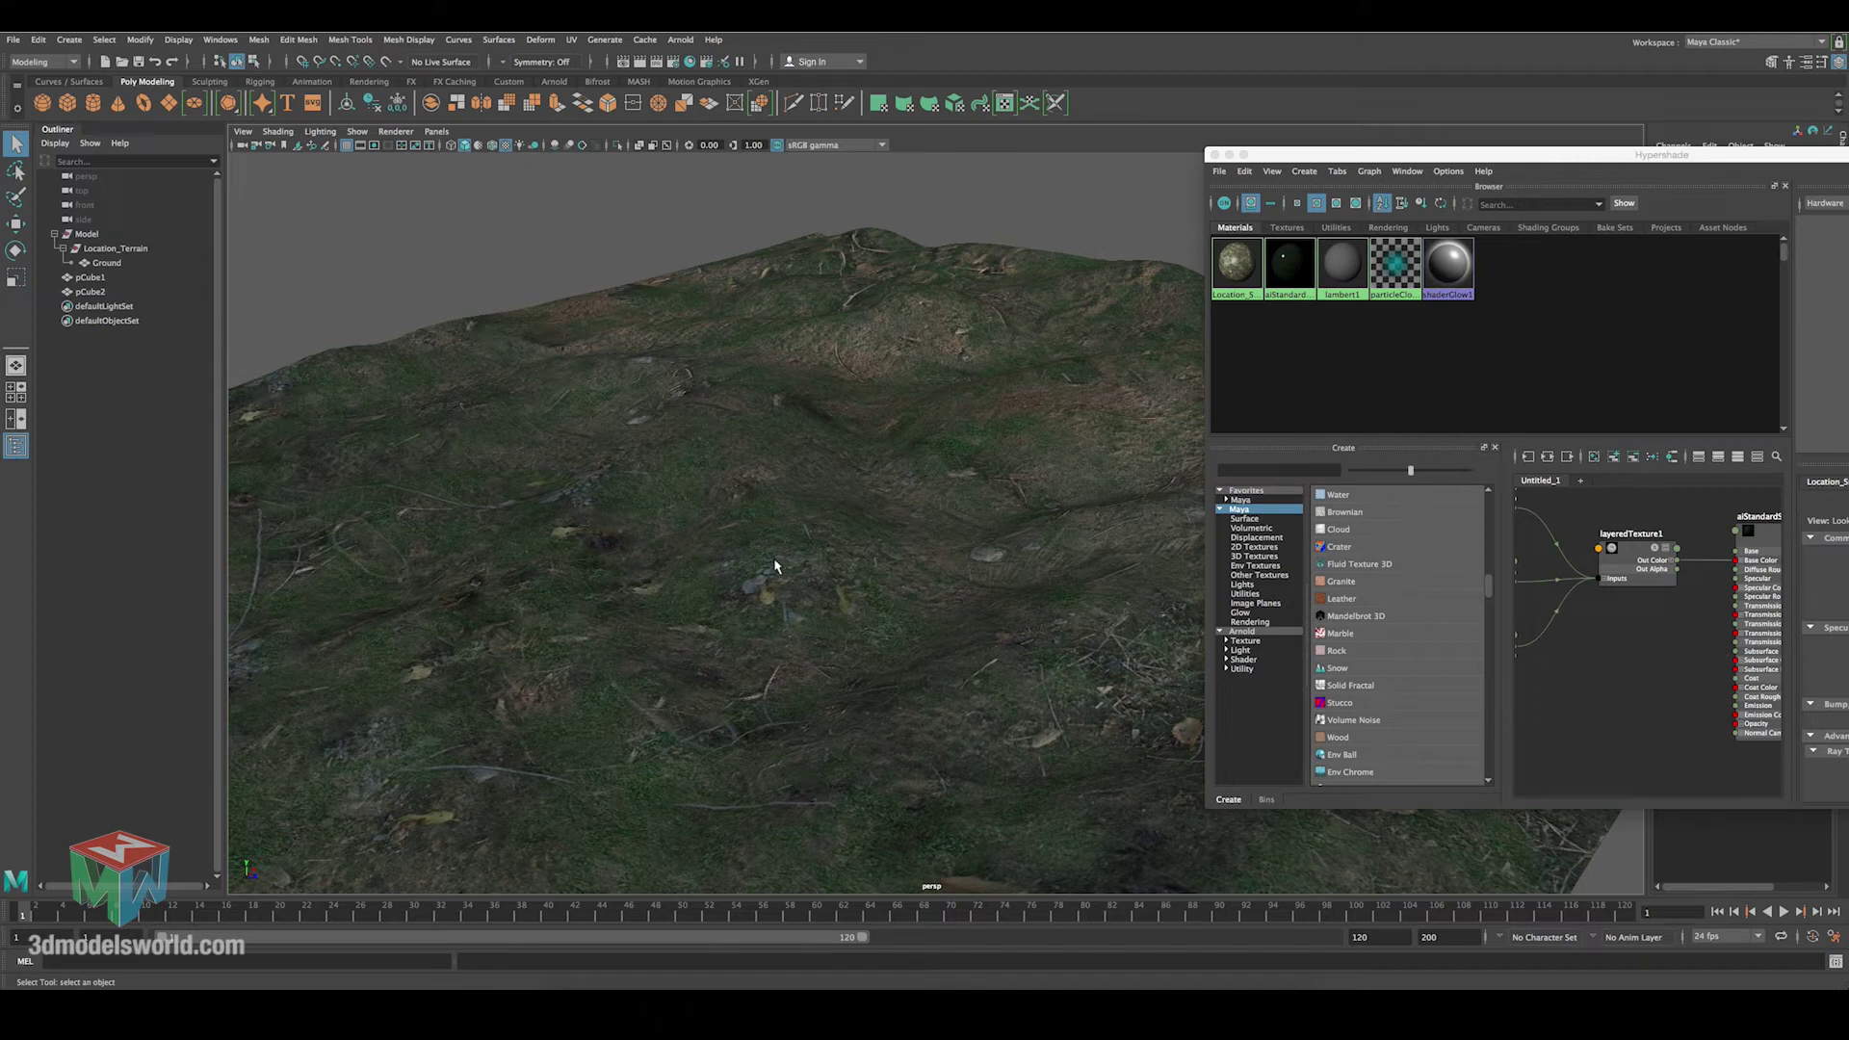
alt+right_drag(698, 610, 703, 569)
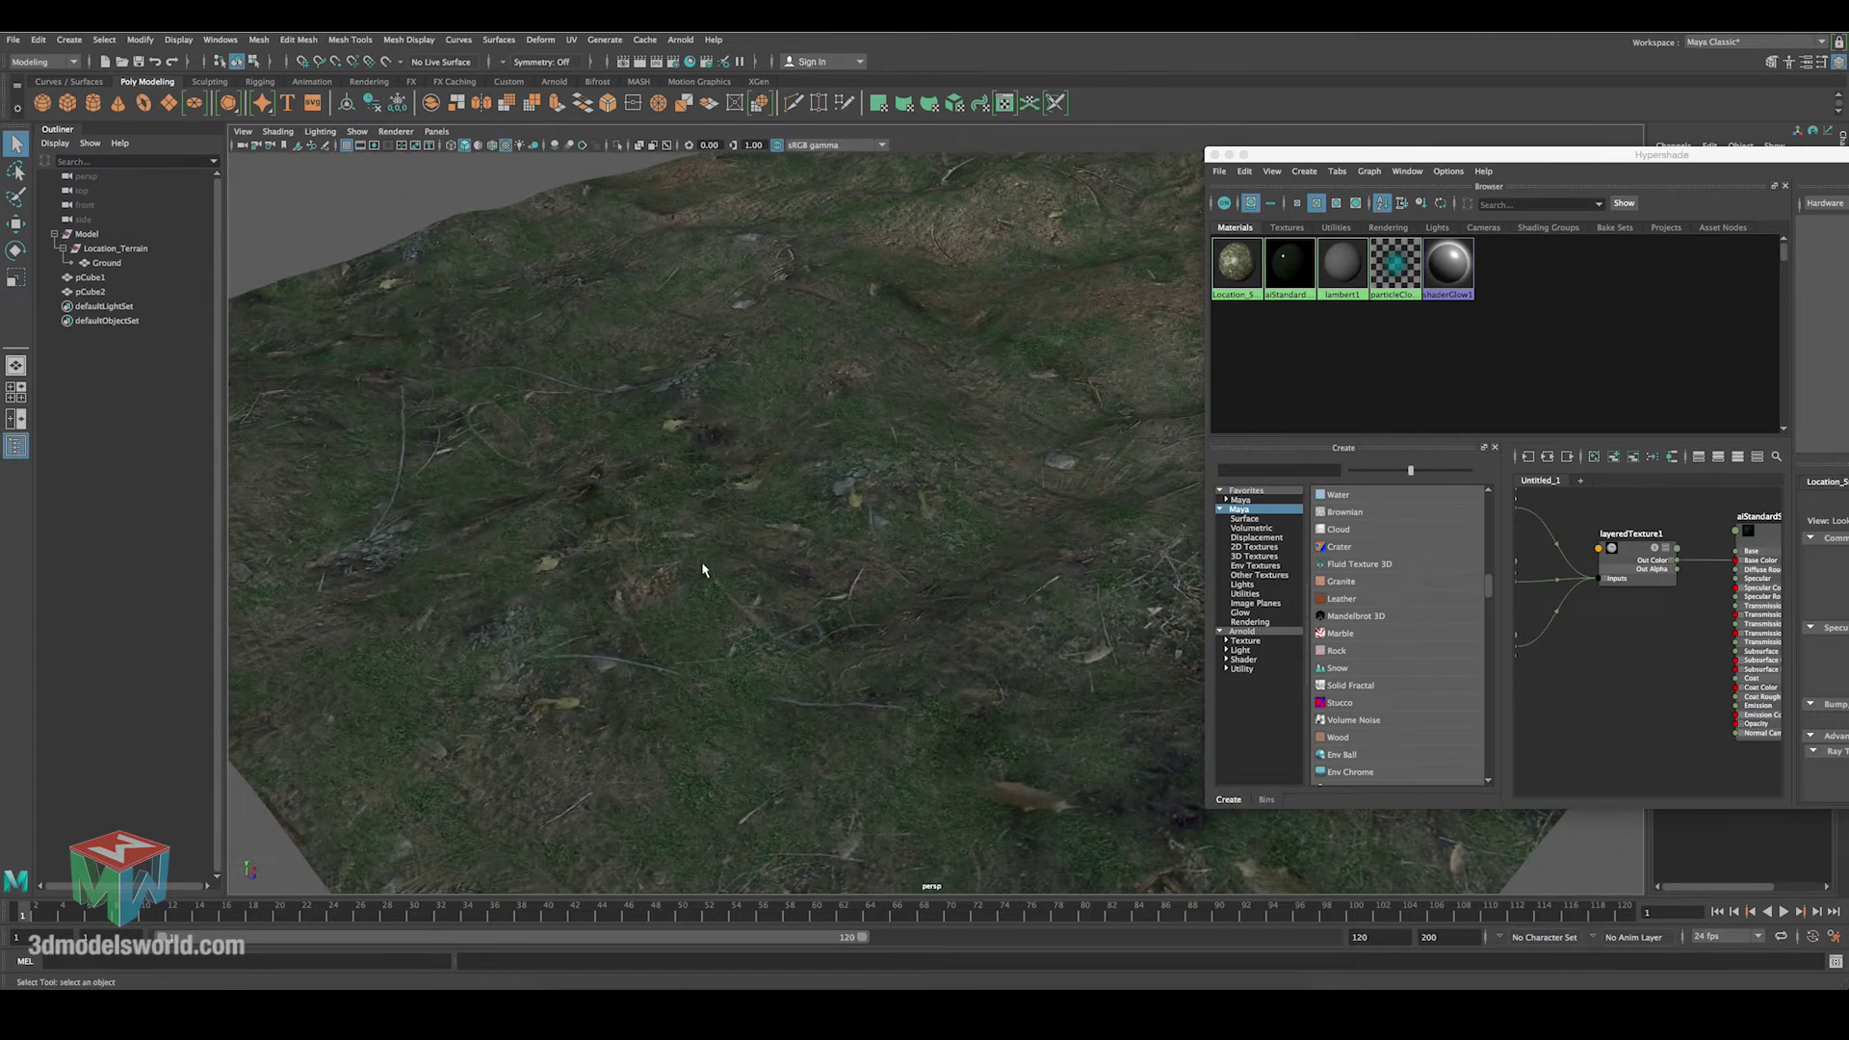
alt+right_drag(981, 787, 1019, 727)
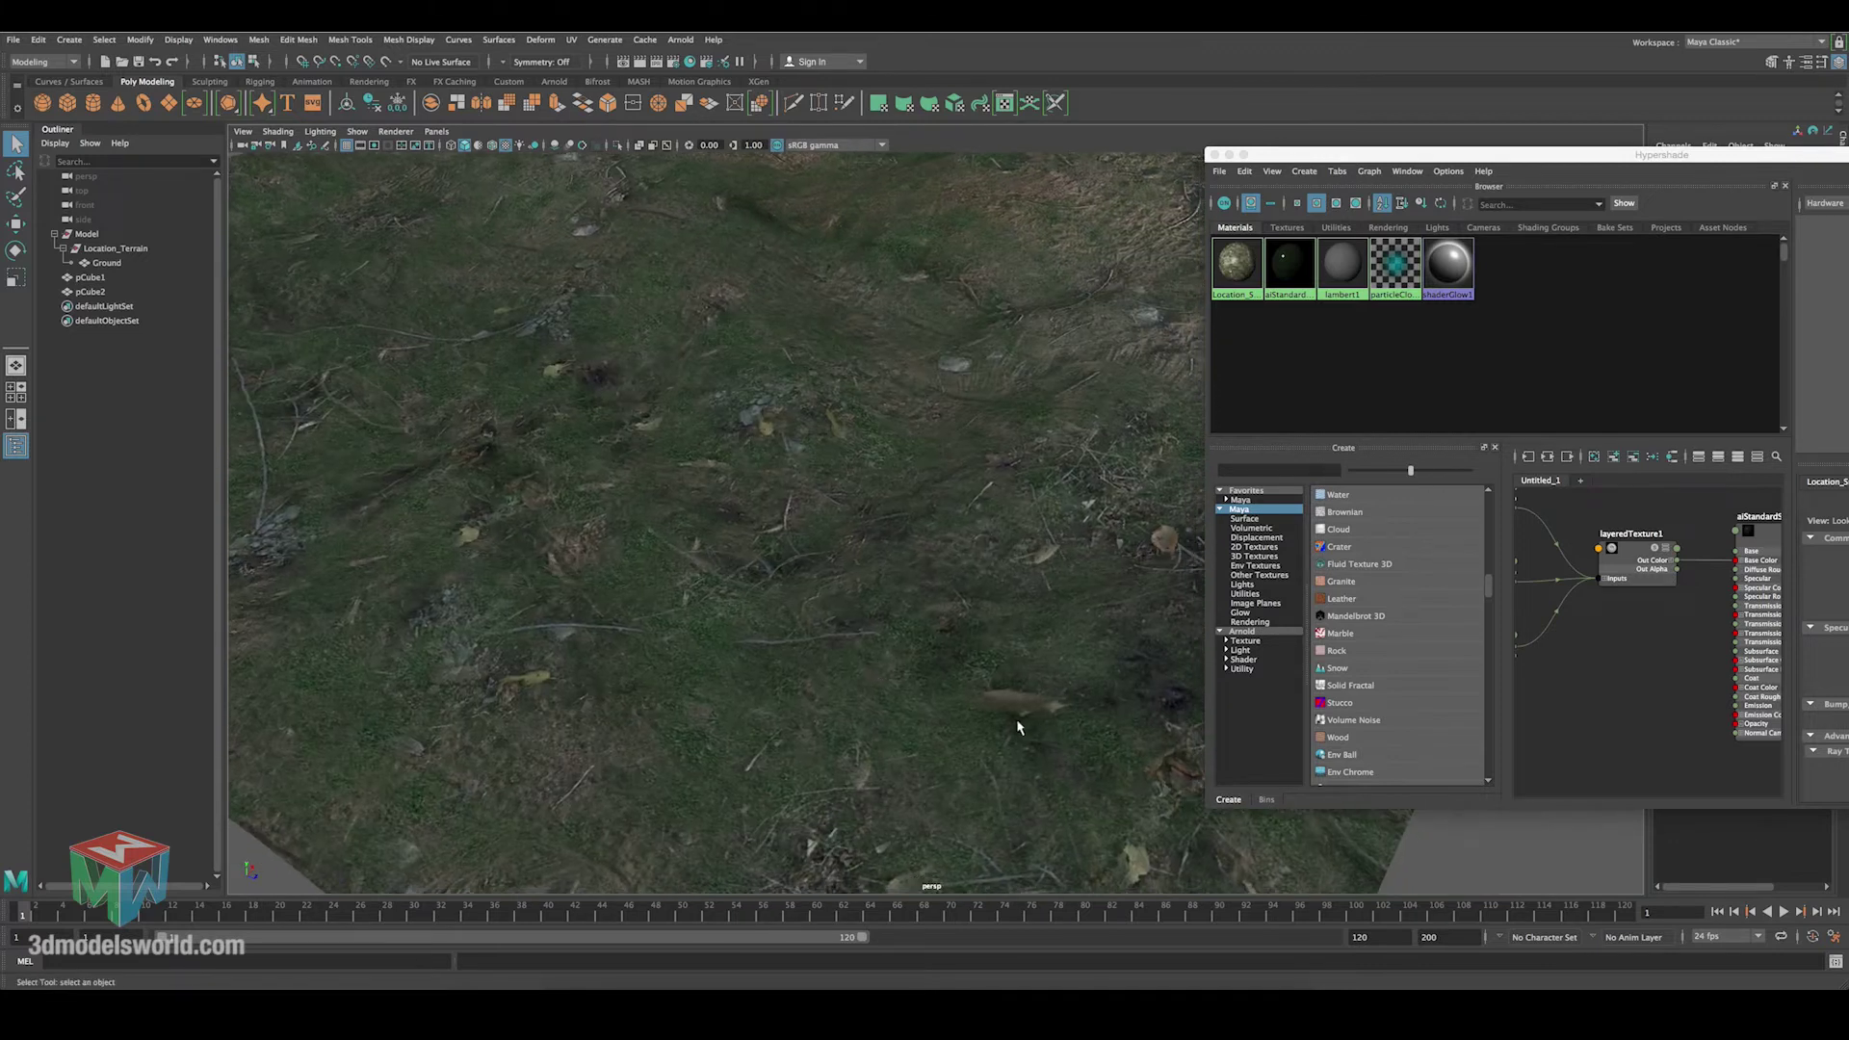
Rename the 180-unit-tall cube pCube1 as Human and delete the flat reference cube pCube2.
drag(1259, 154, 66, 131)
alt+drag(1281, 510, 1340, 549)
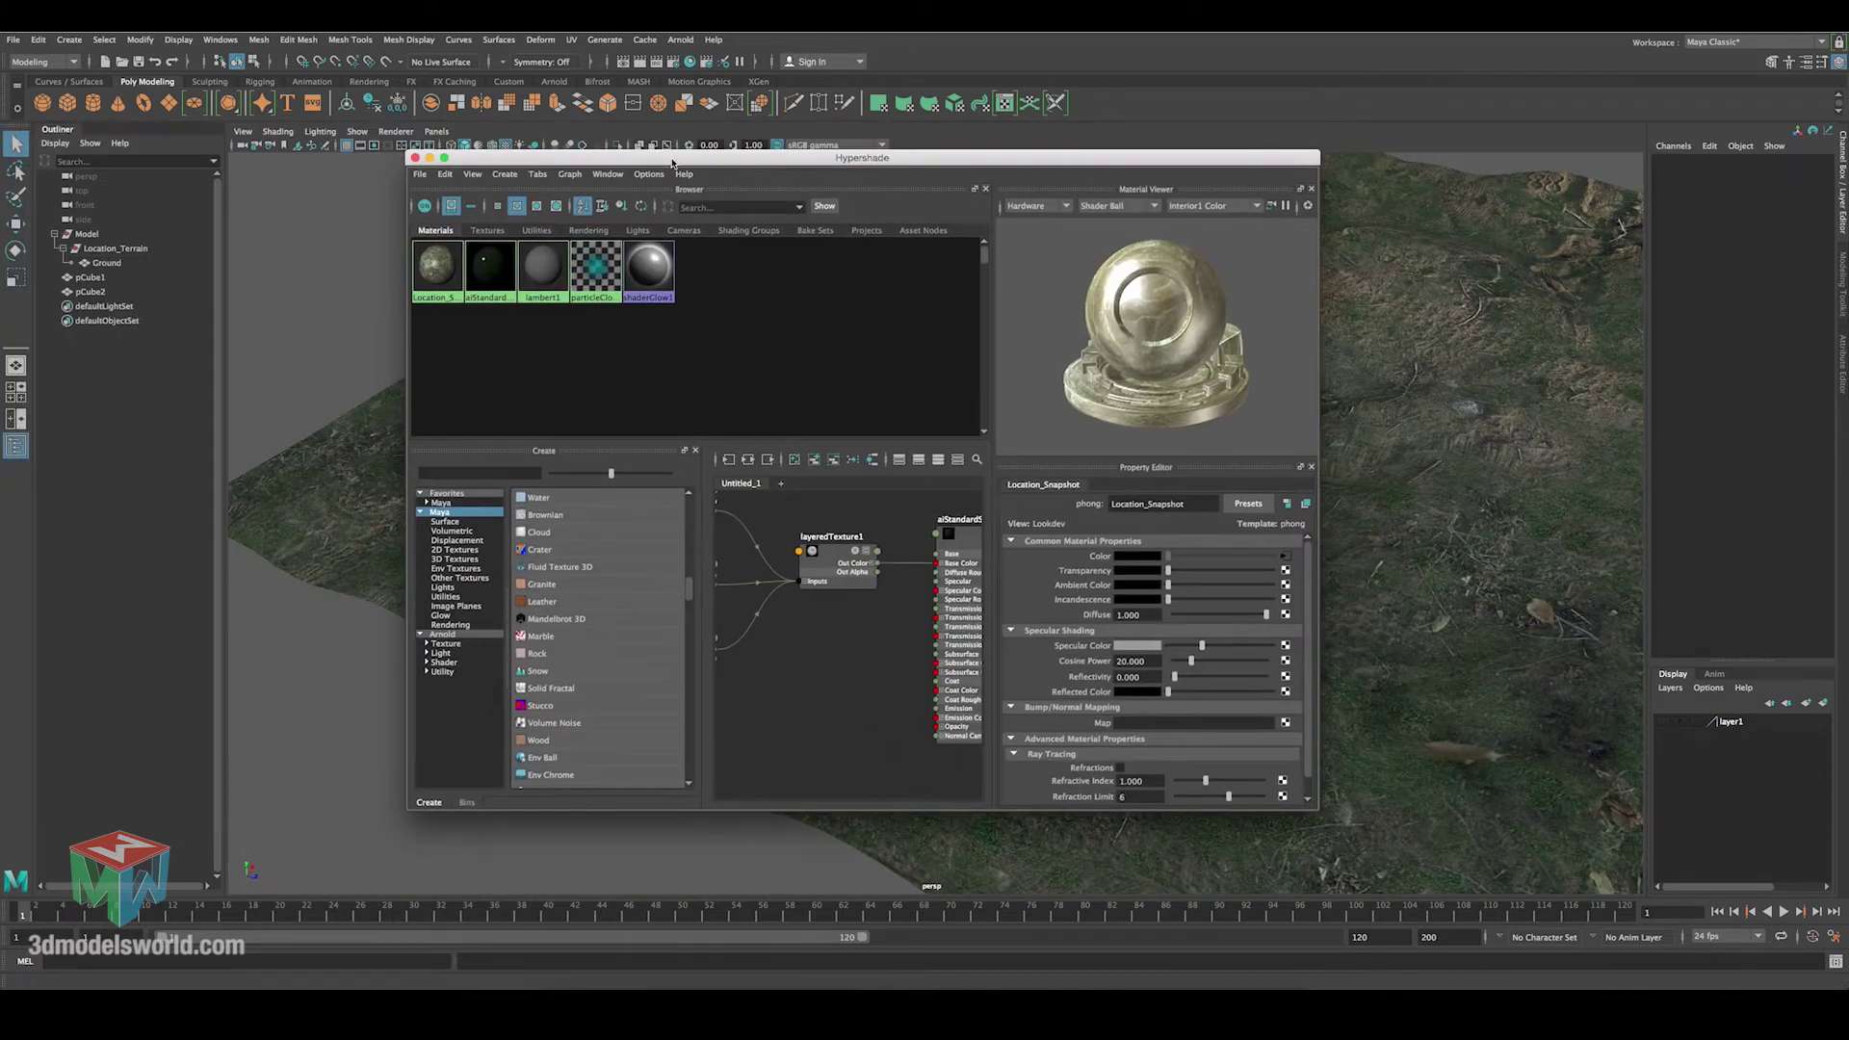
click(92, 277)
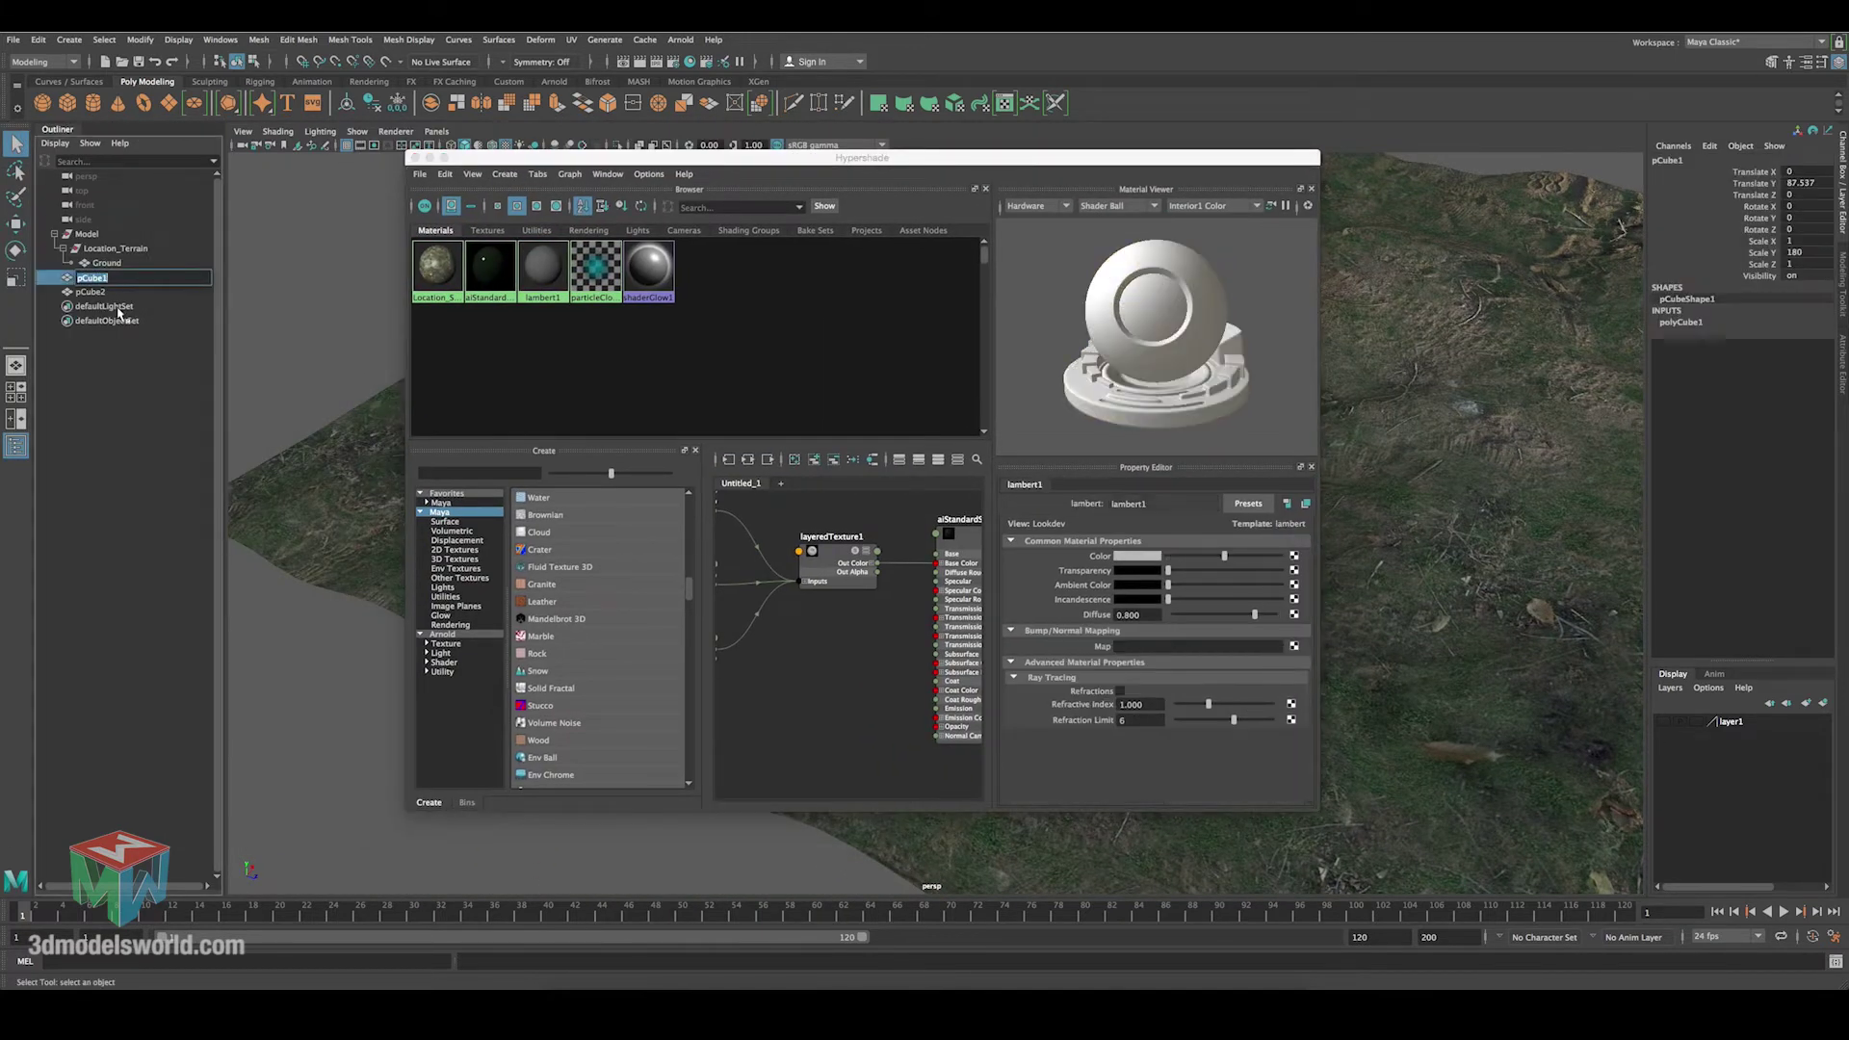
text(Human)
key(Return)
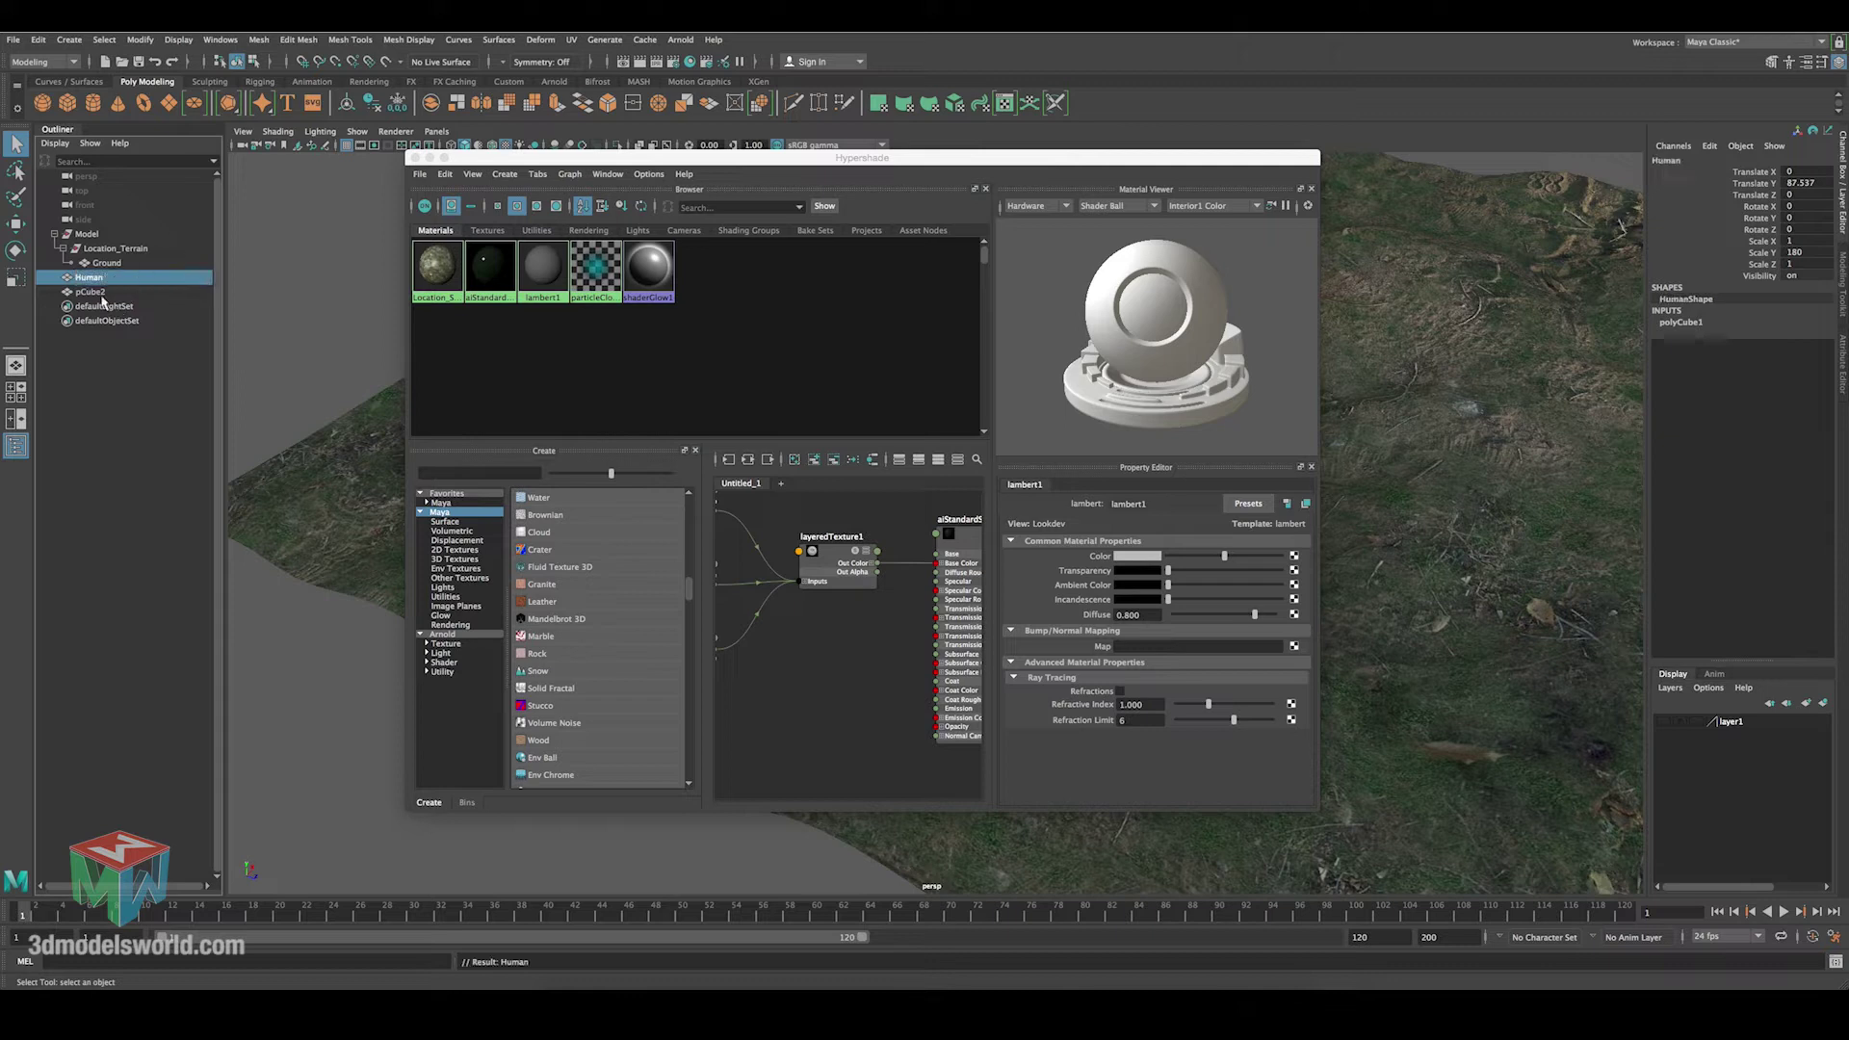
click(92, 291)
key(Delete)
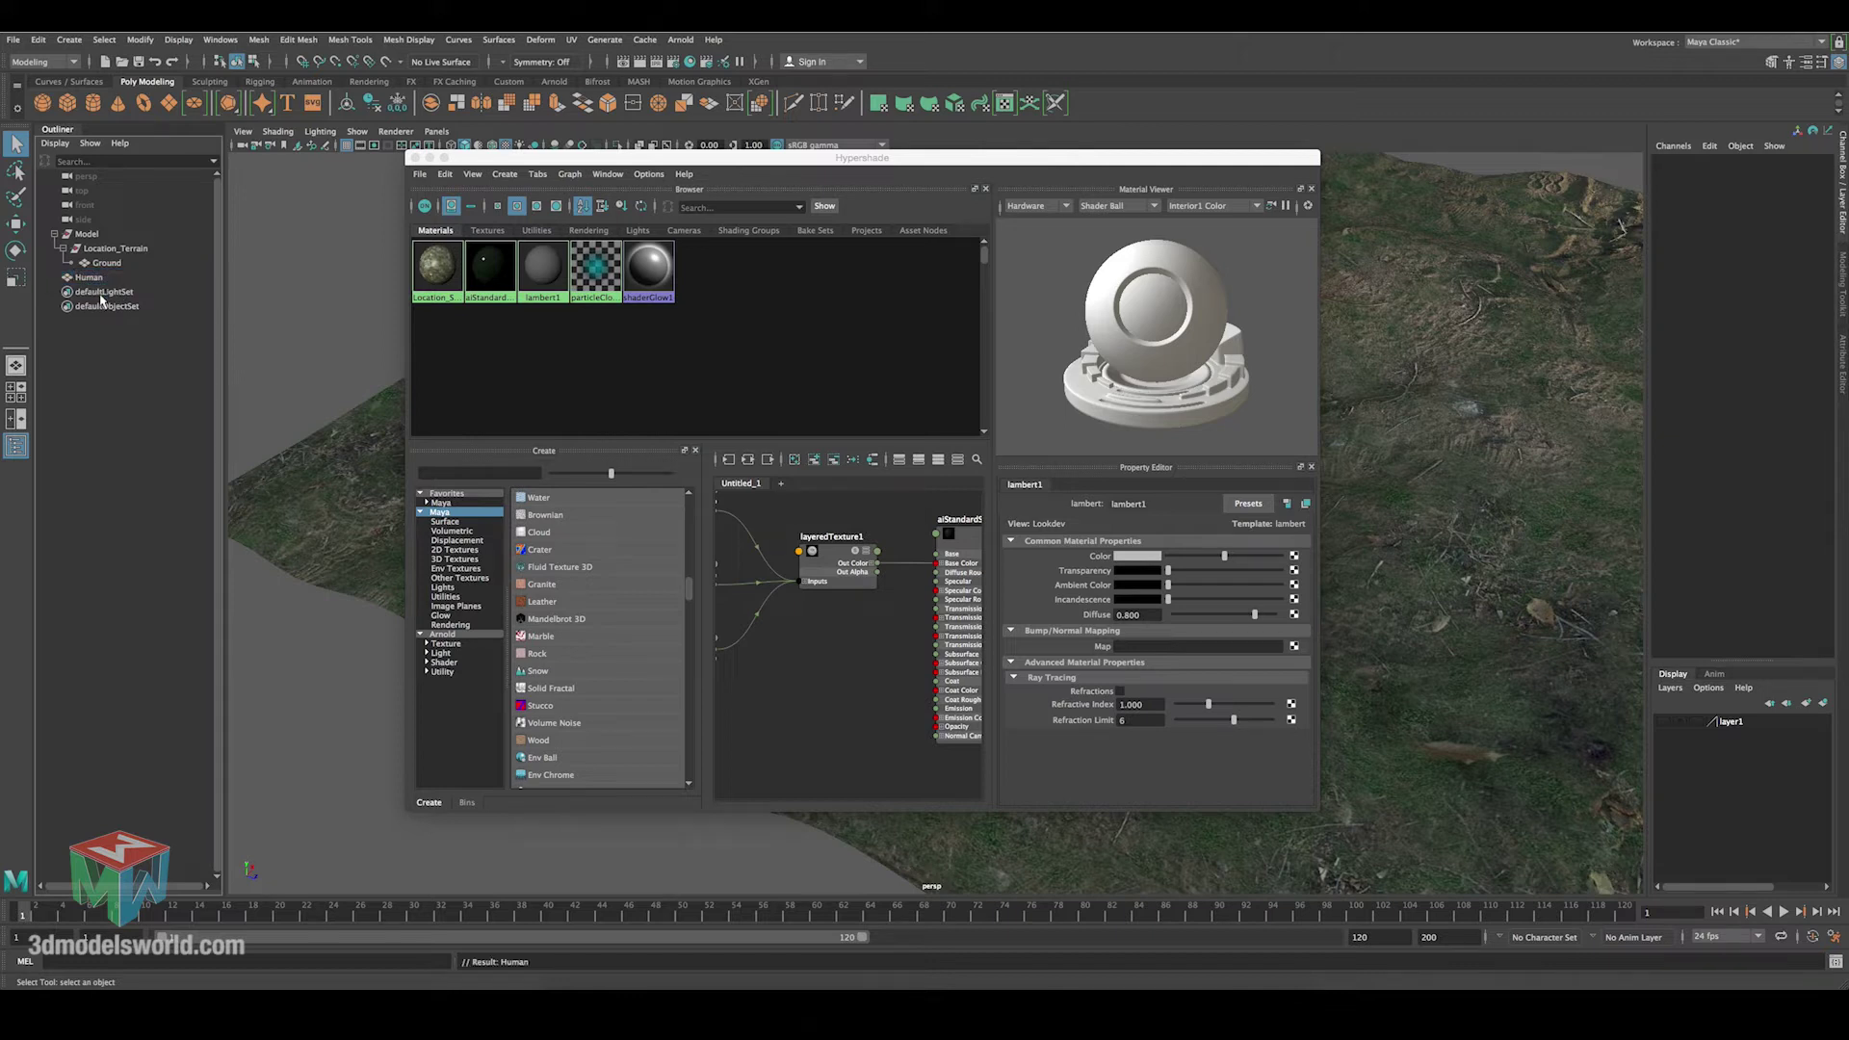
Frame the Human cube and compare its size with the terrain and the ground texture details.
click(89, 277)
drag(866, 157, 1603, 261)
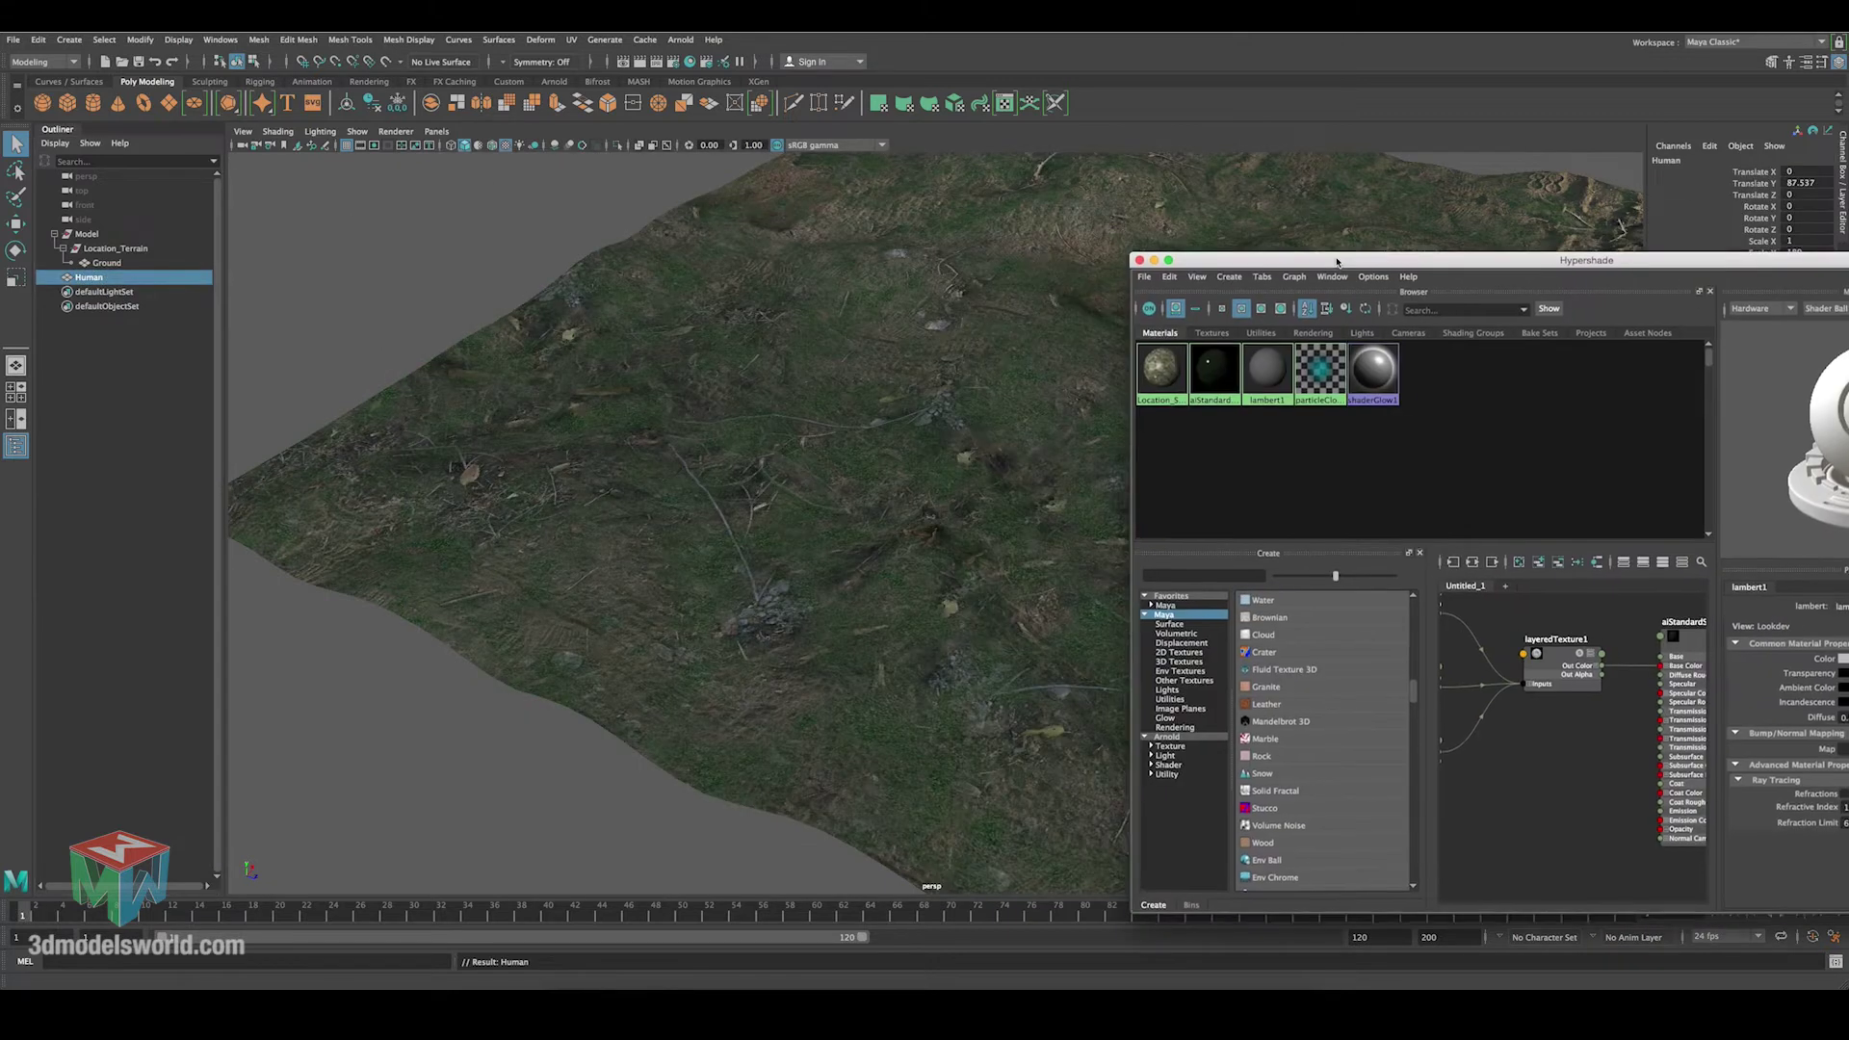
key(f)
scroll(862, 528, down, 3)
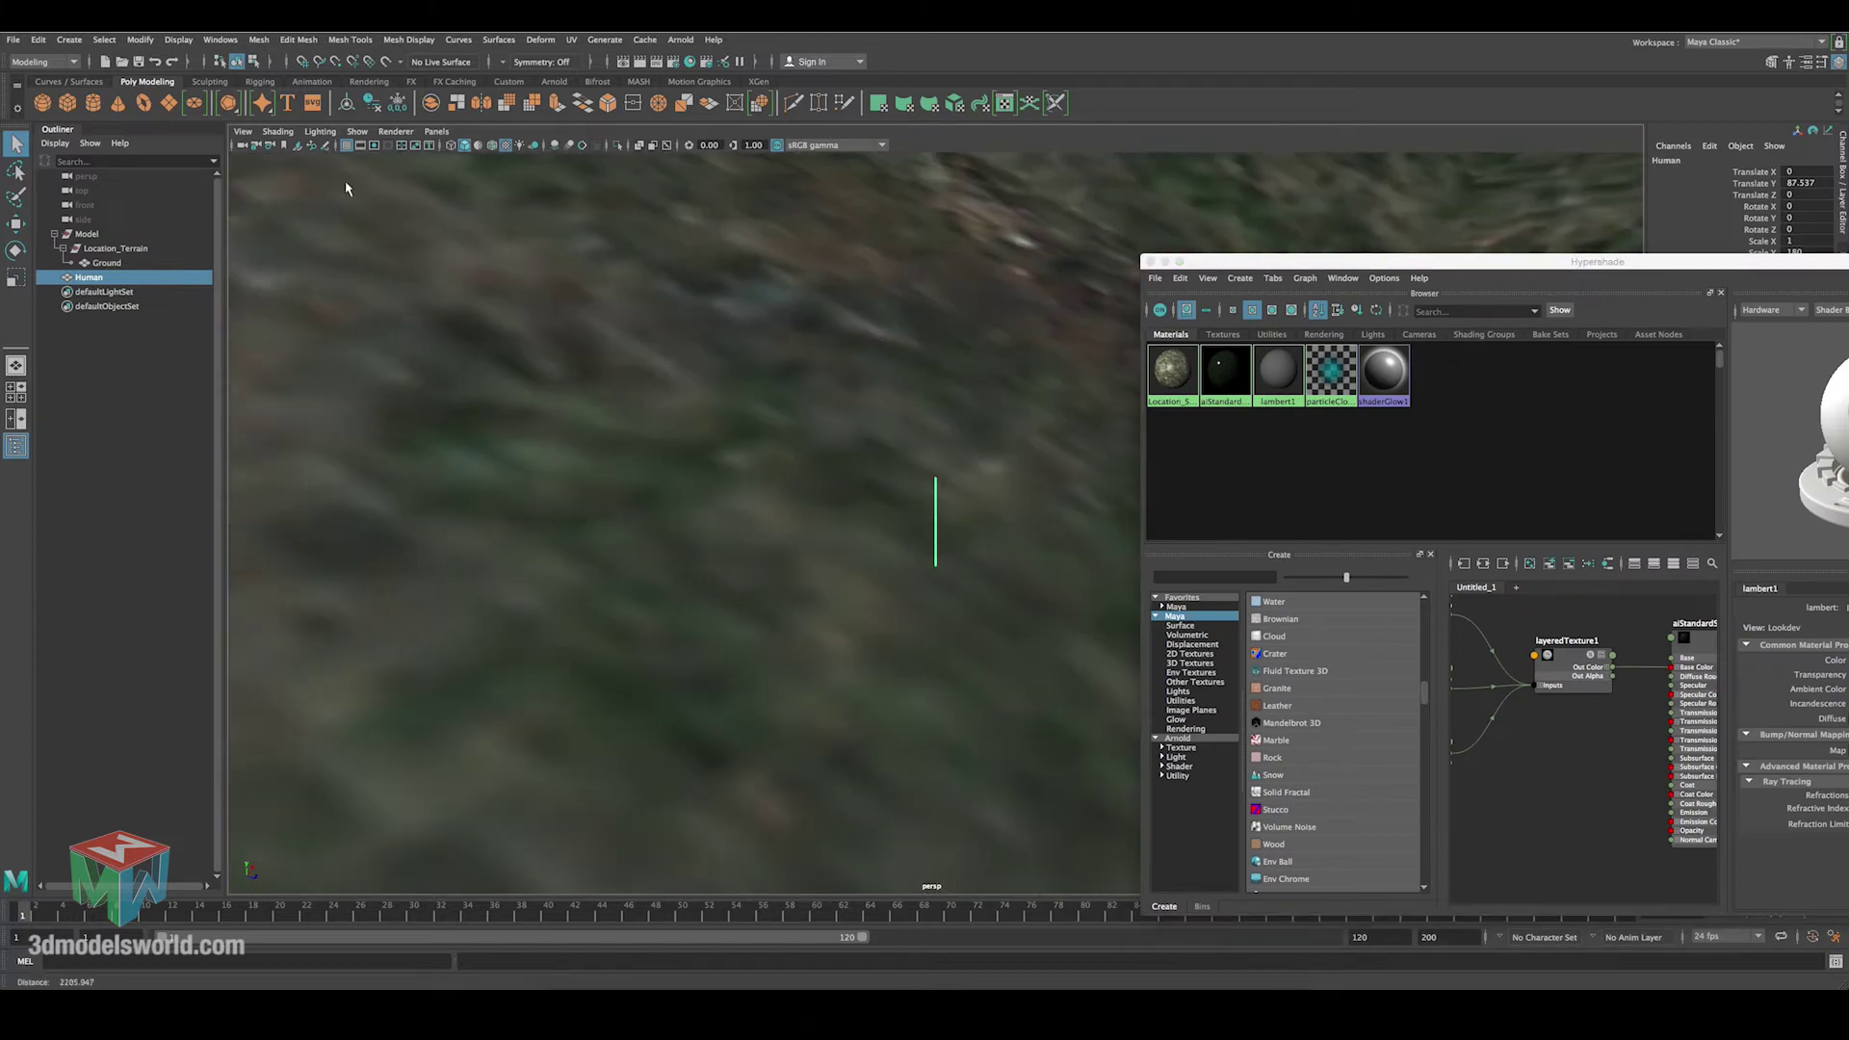
scroll(363, 235, down, 8)
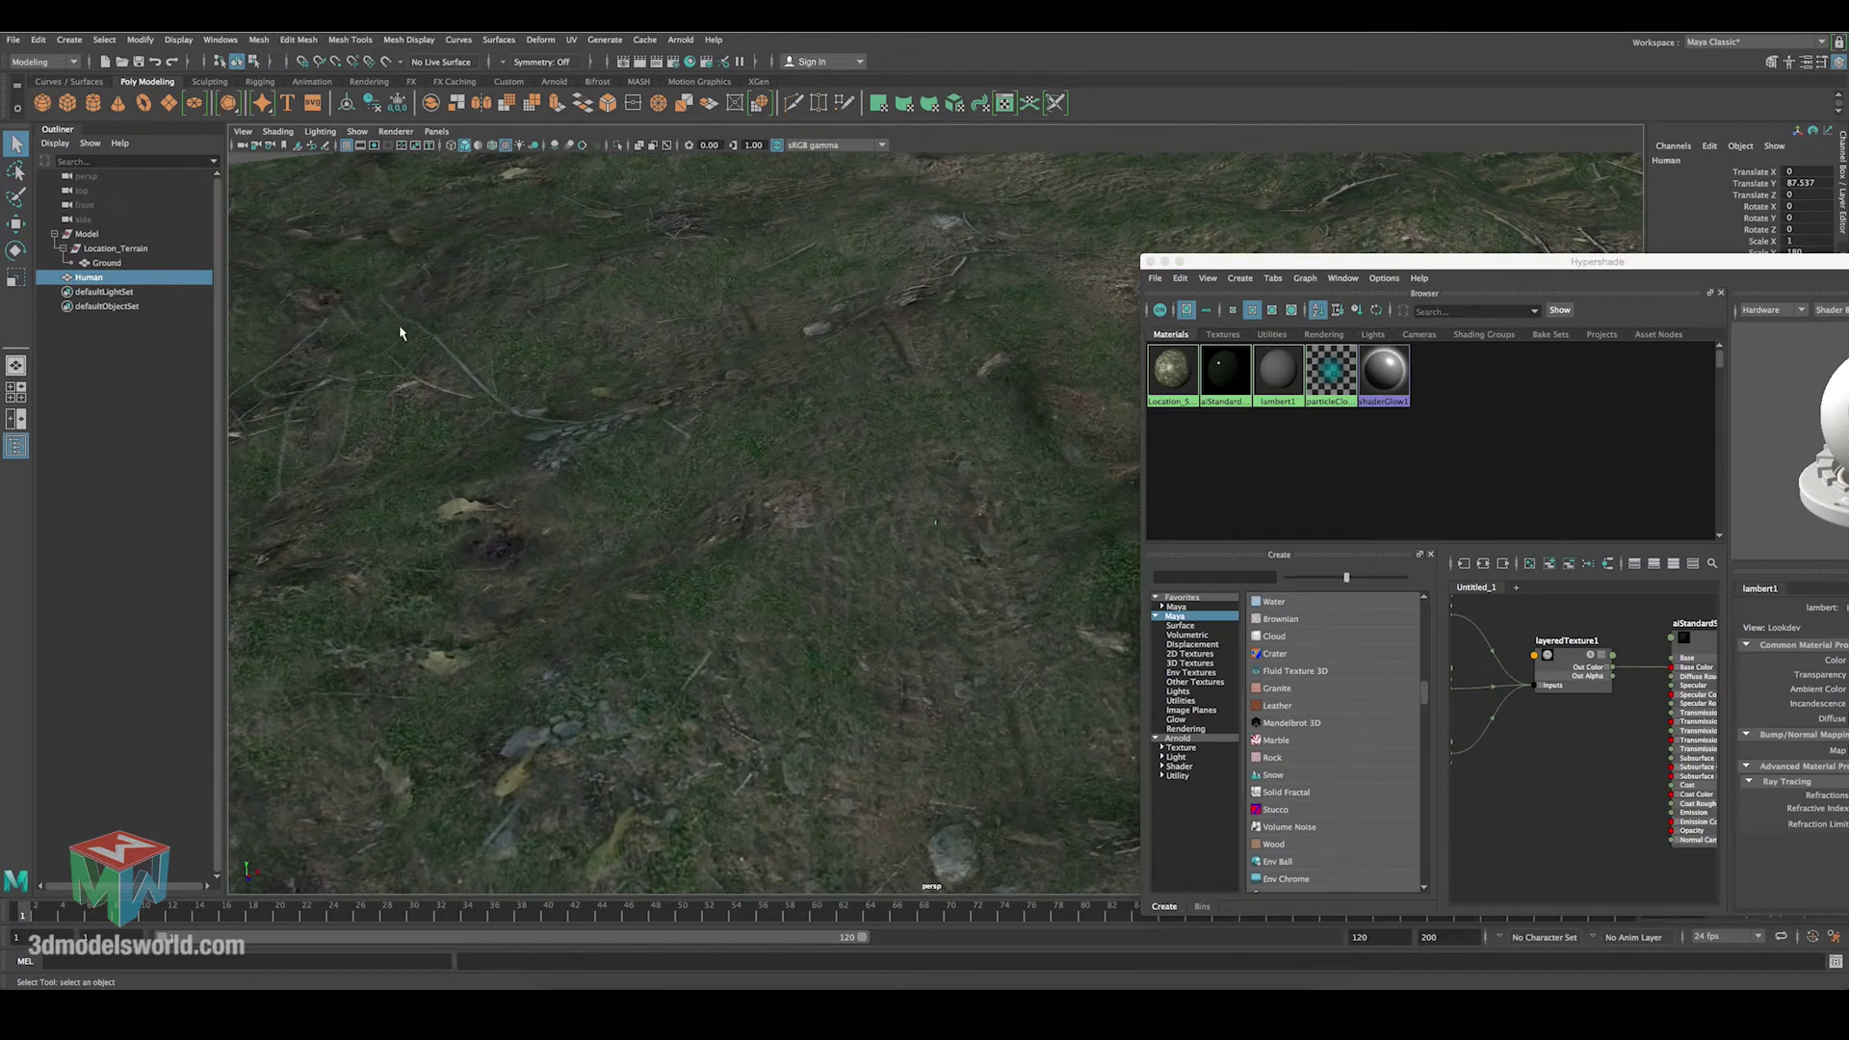
scroll(501, 510, down, 2)
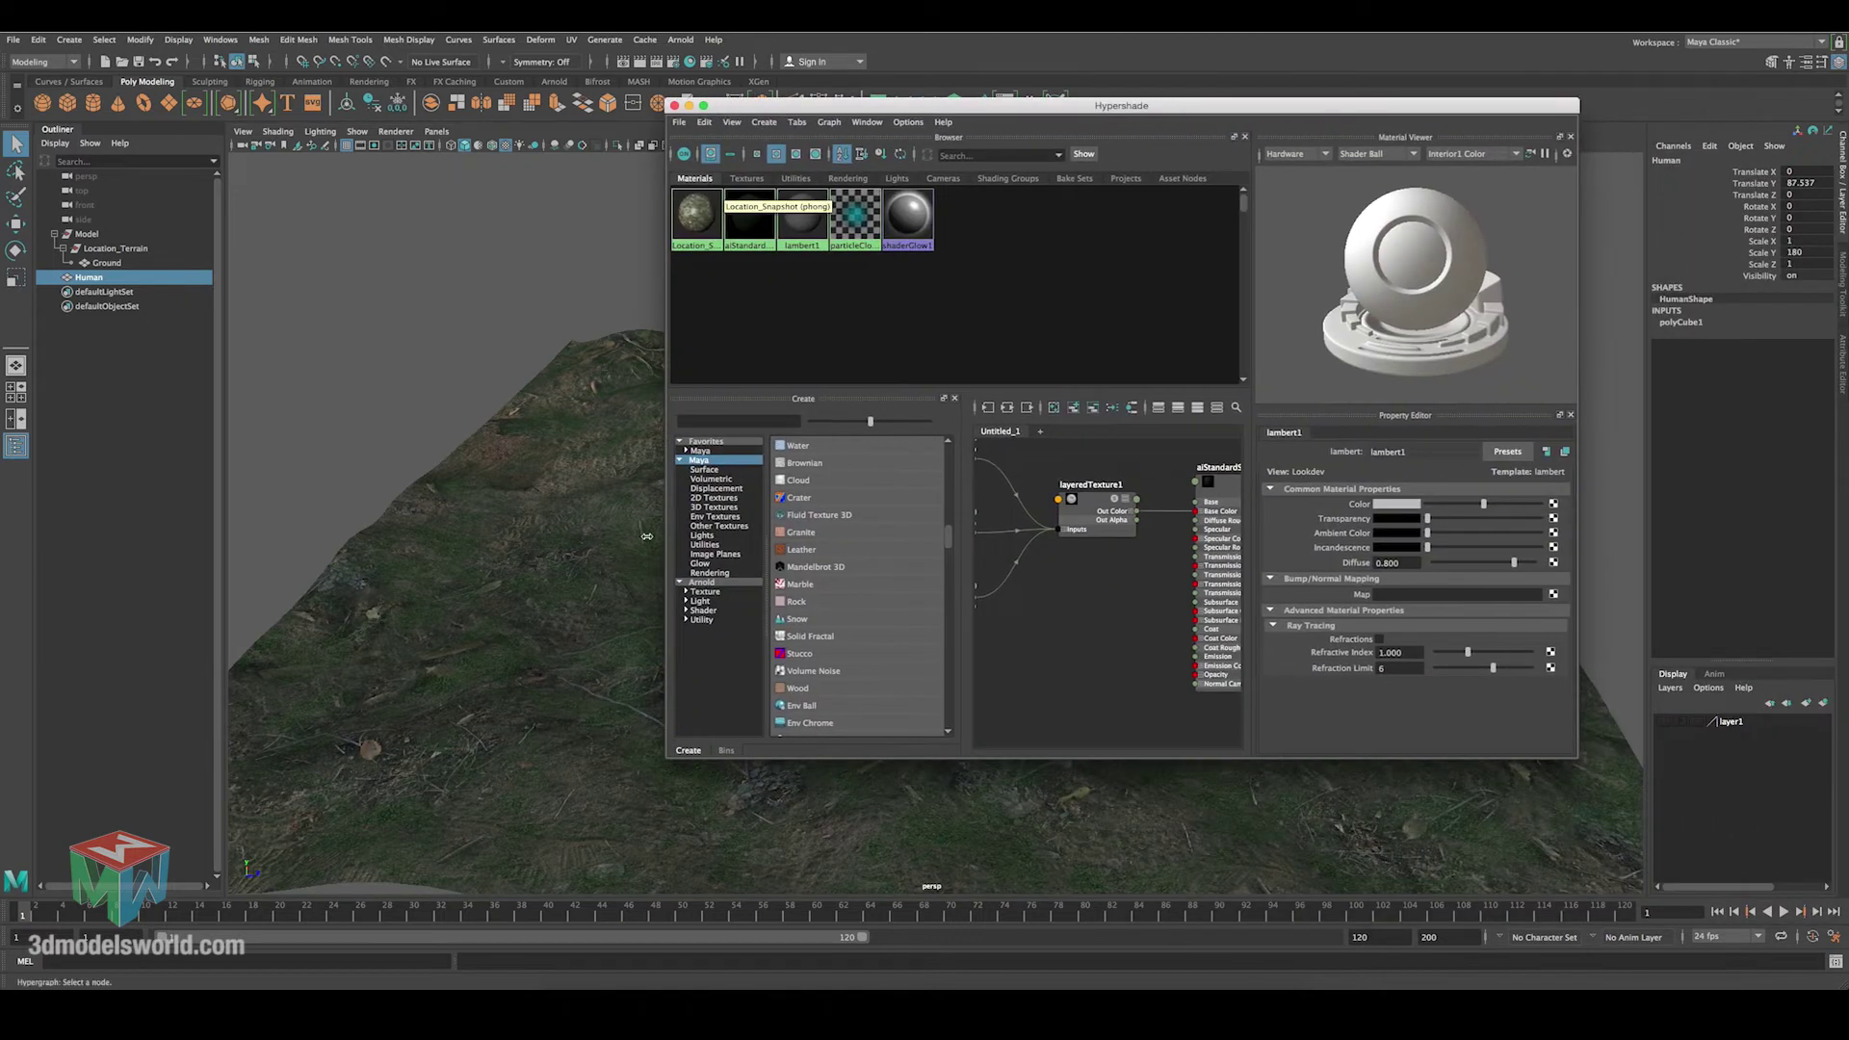
Enlarge the Hypershade beside the terrain and frame its texture nodes, with the grass texture's place2dTexture2 node selected.
click(1083, 591)
key(a)
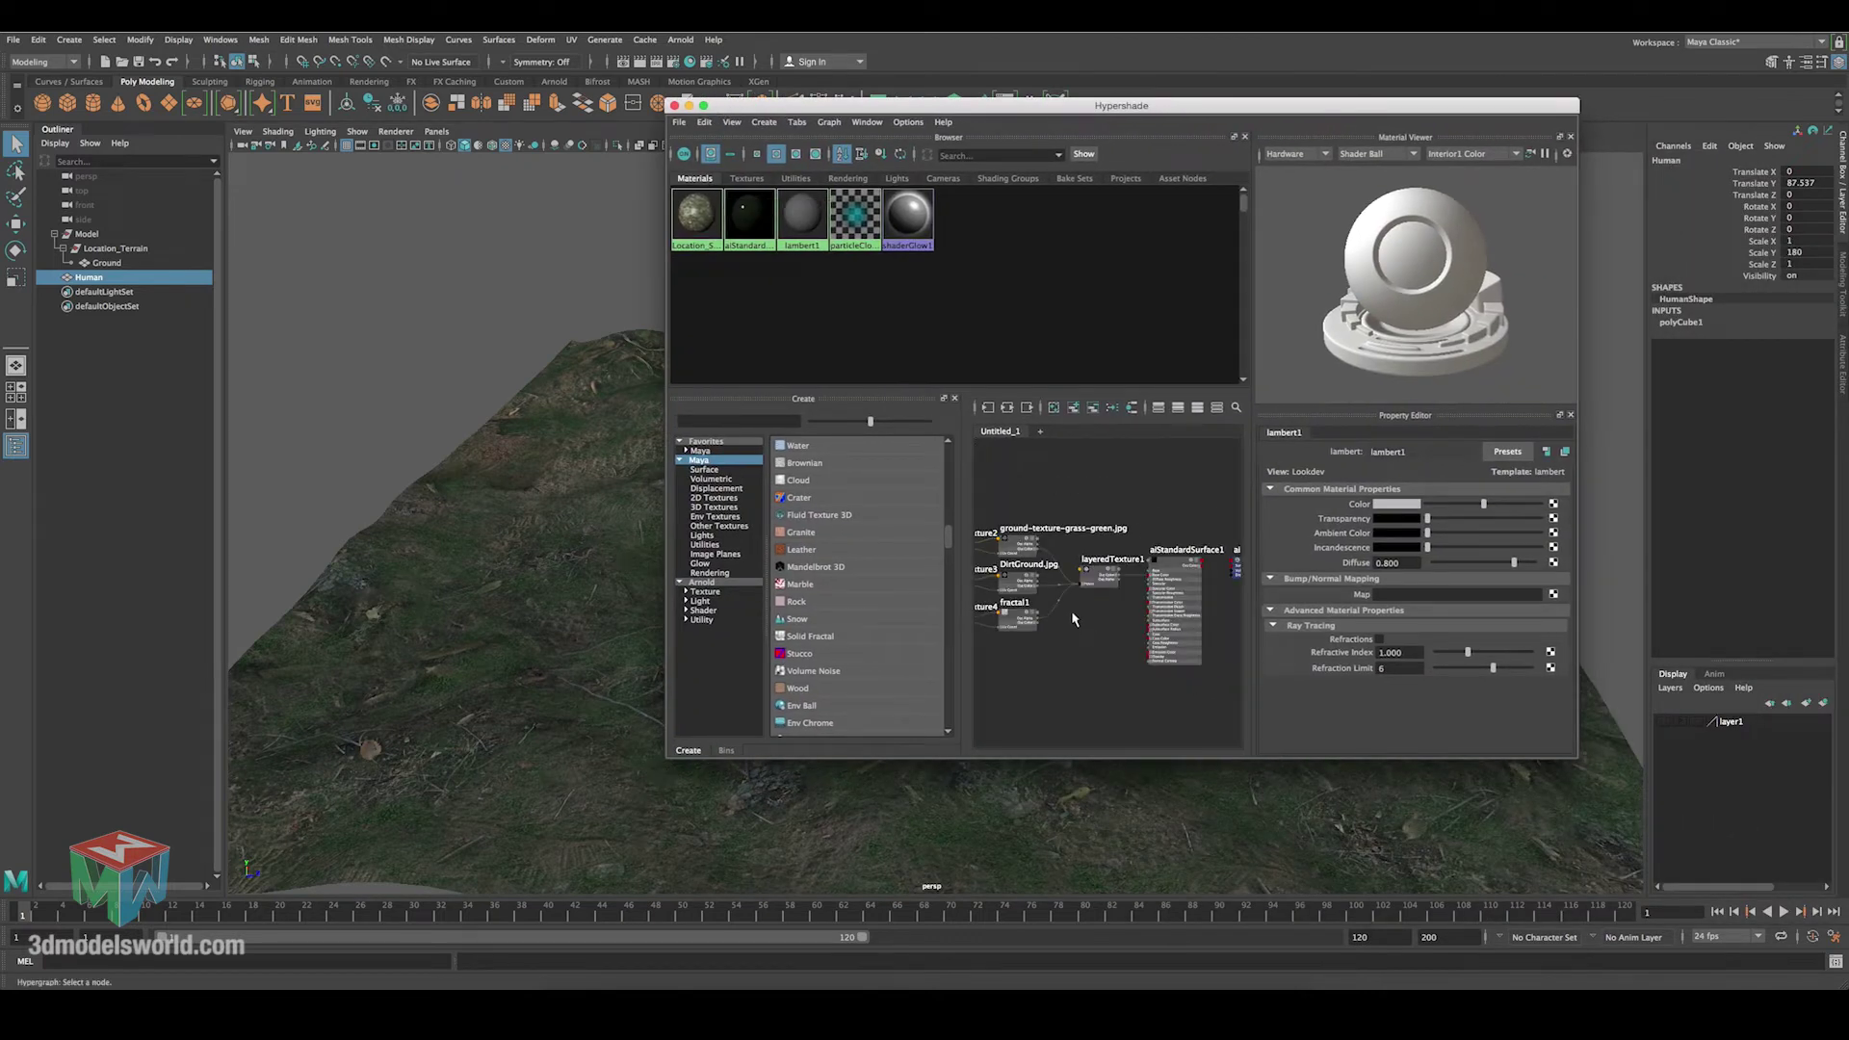
scroll(1103, 577, up, 3)
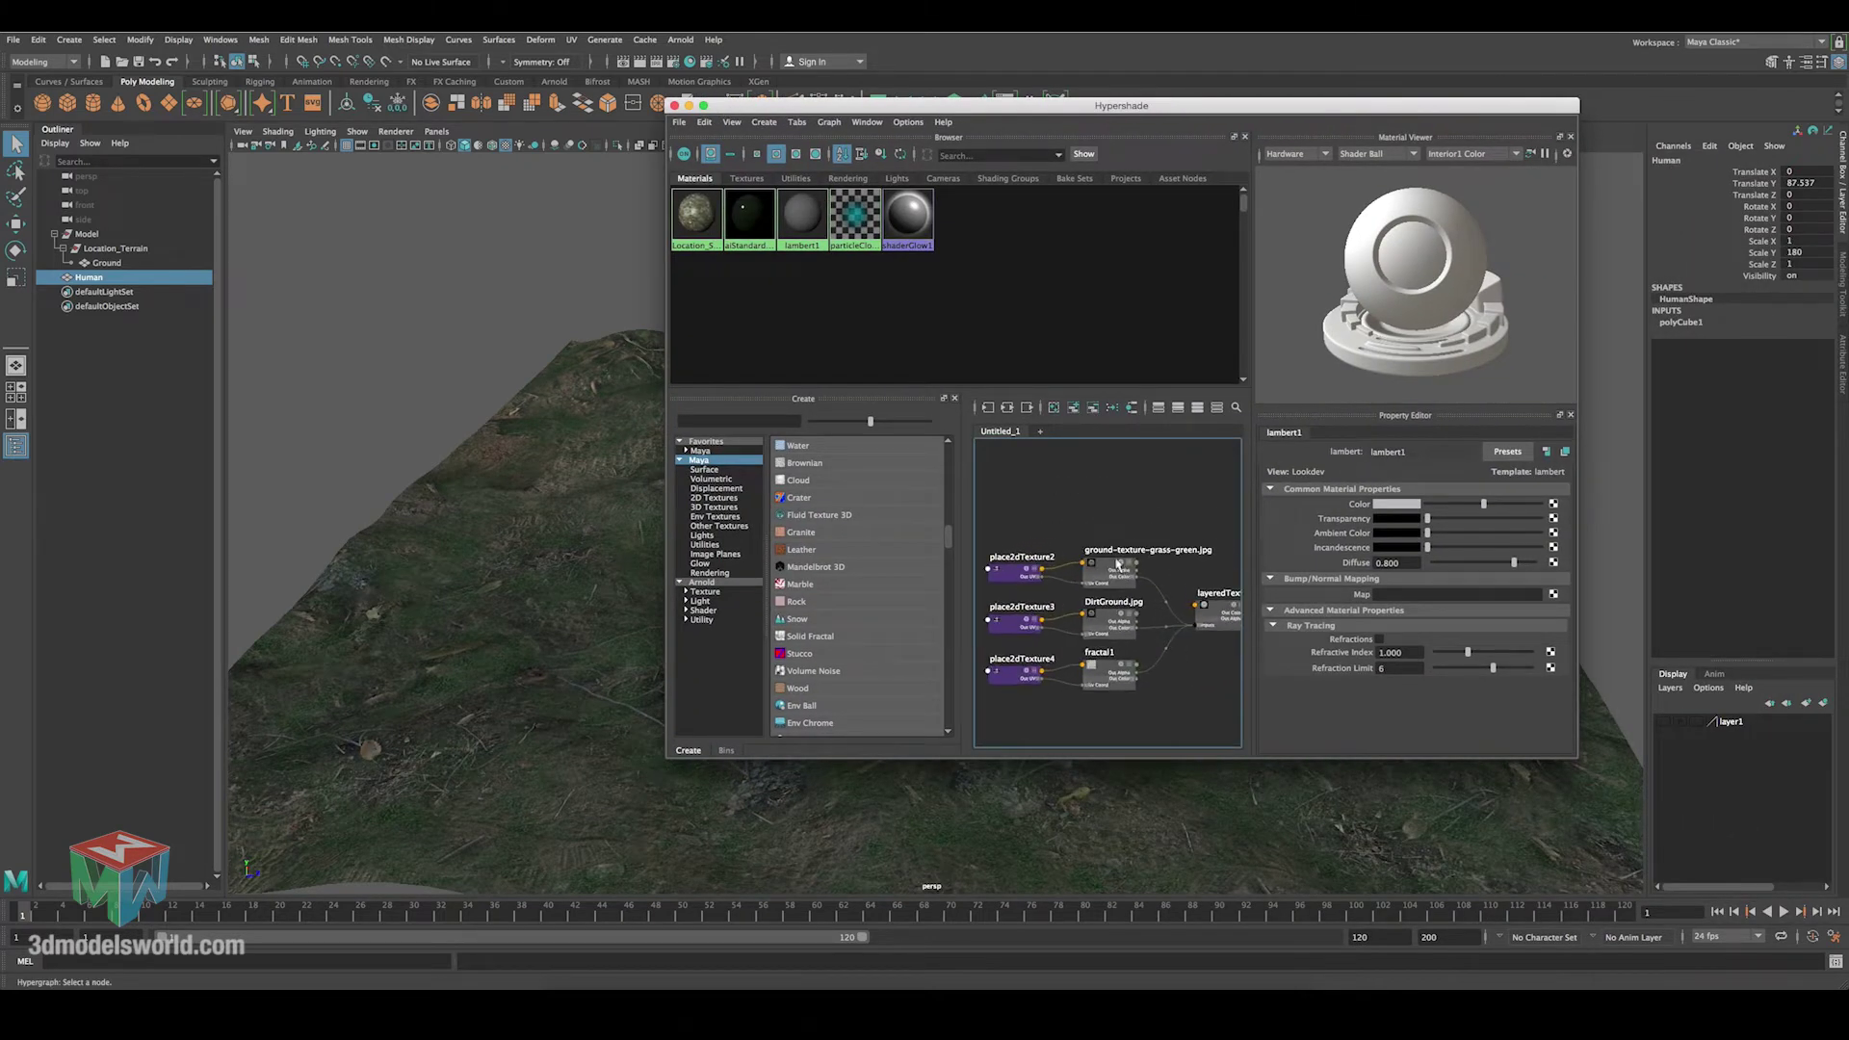
click(1008, 532)
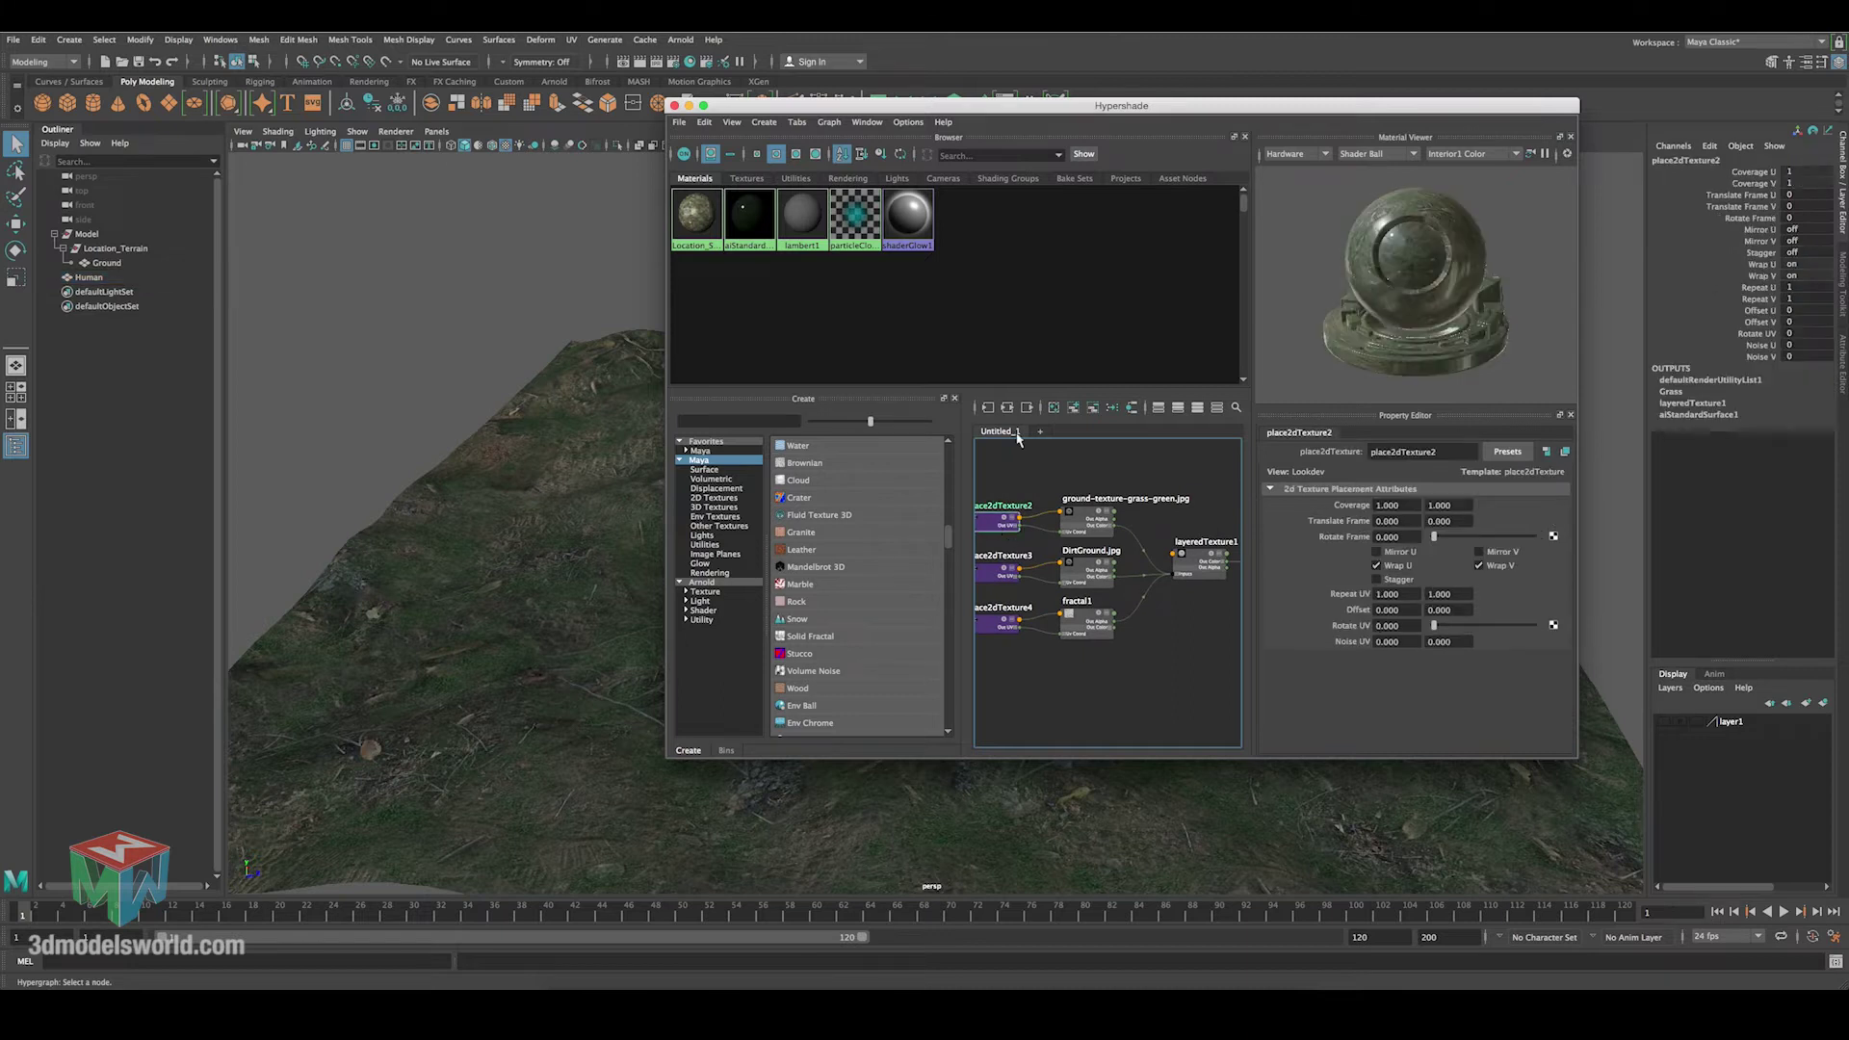
drag(995, 115, 1168, 119)
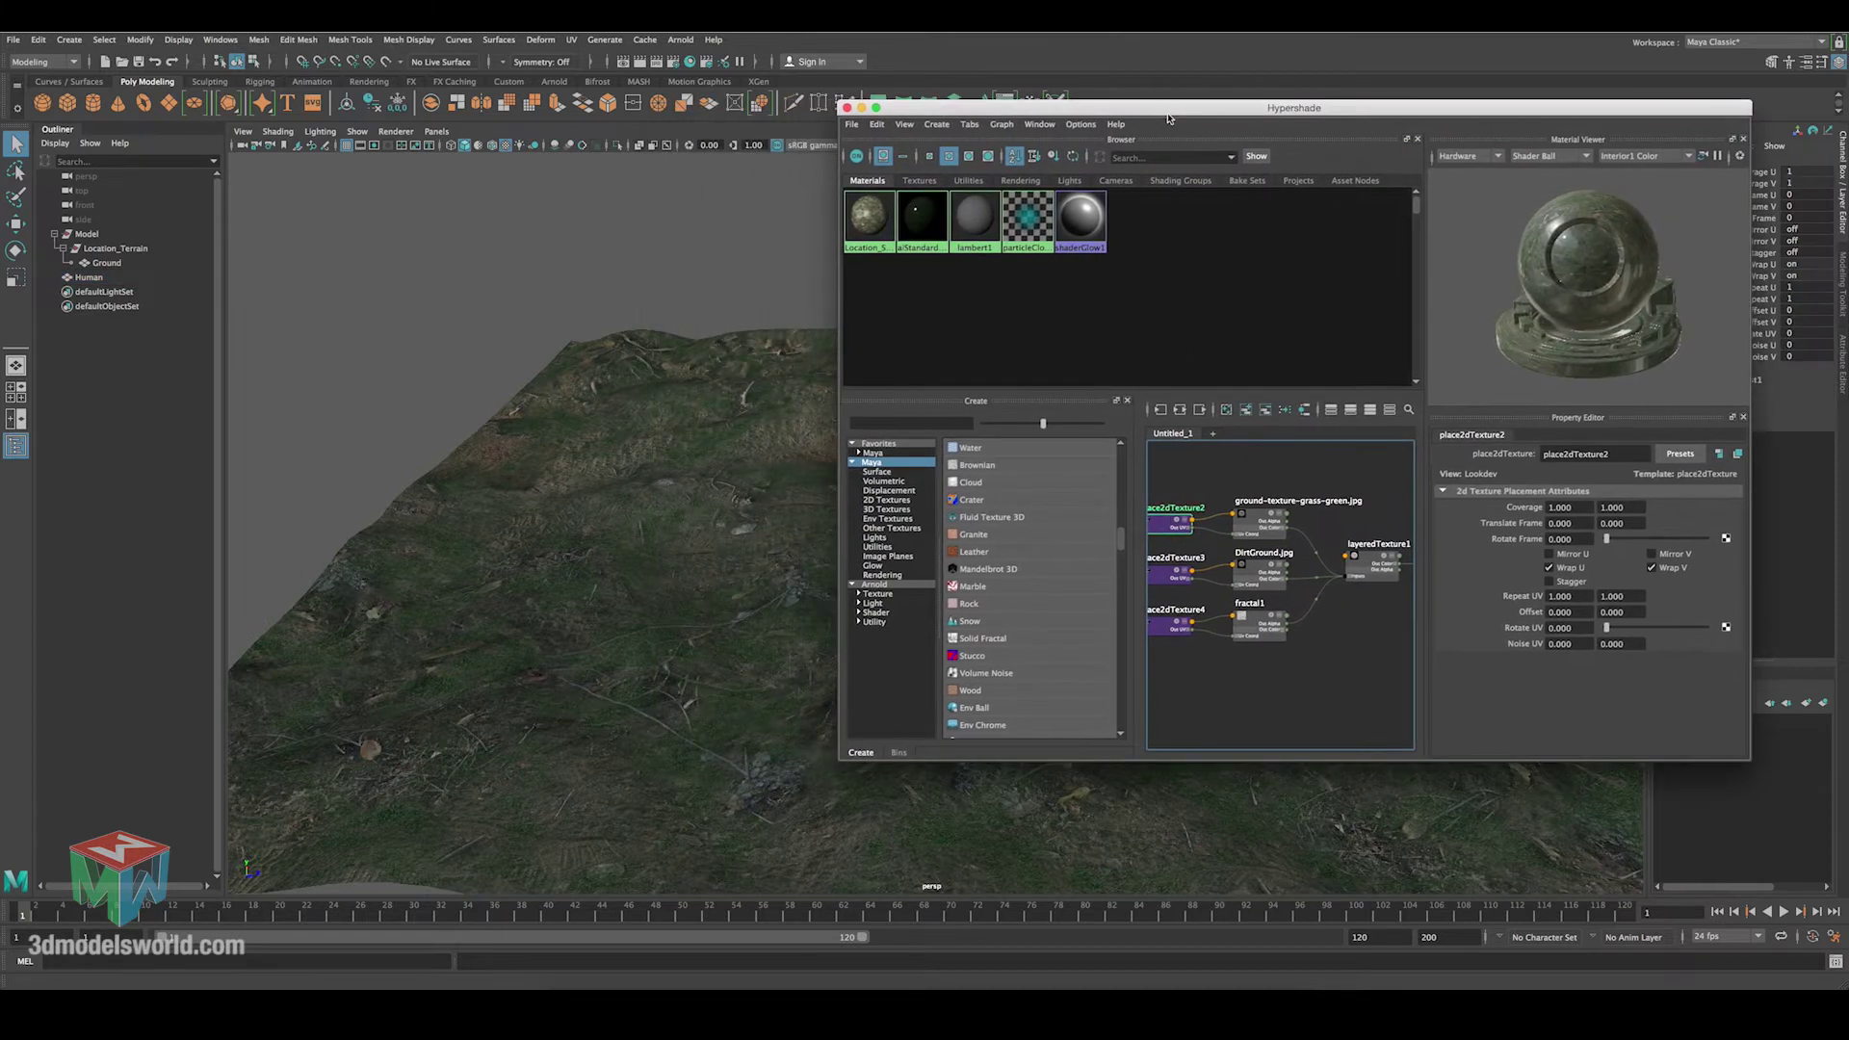
drag(841, 759, 694, 823)
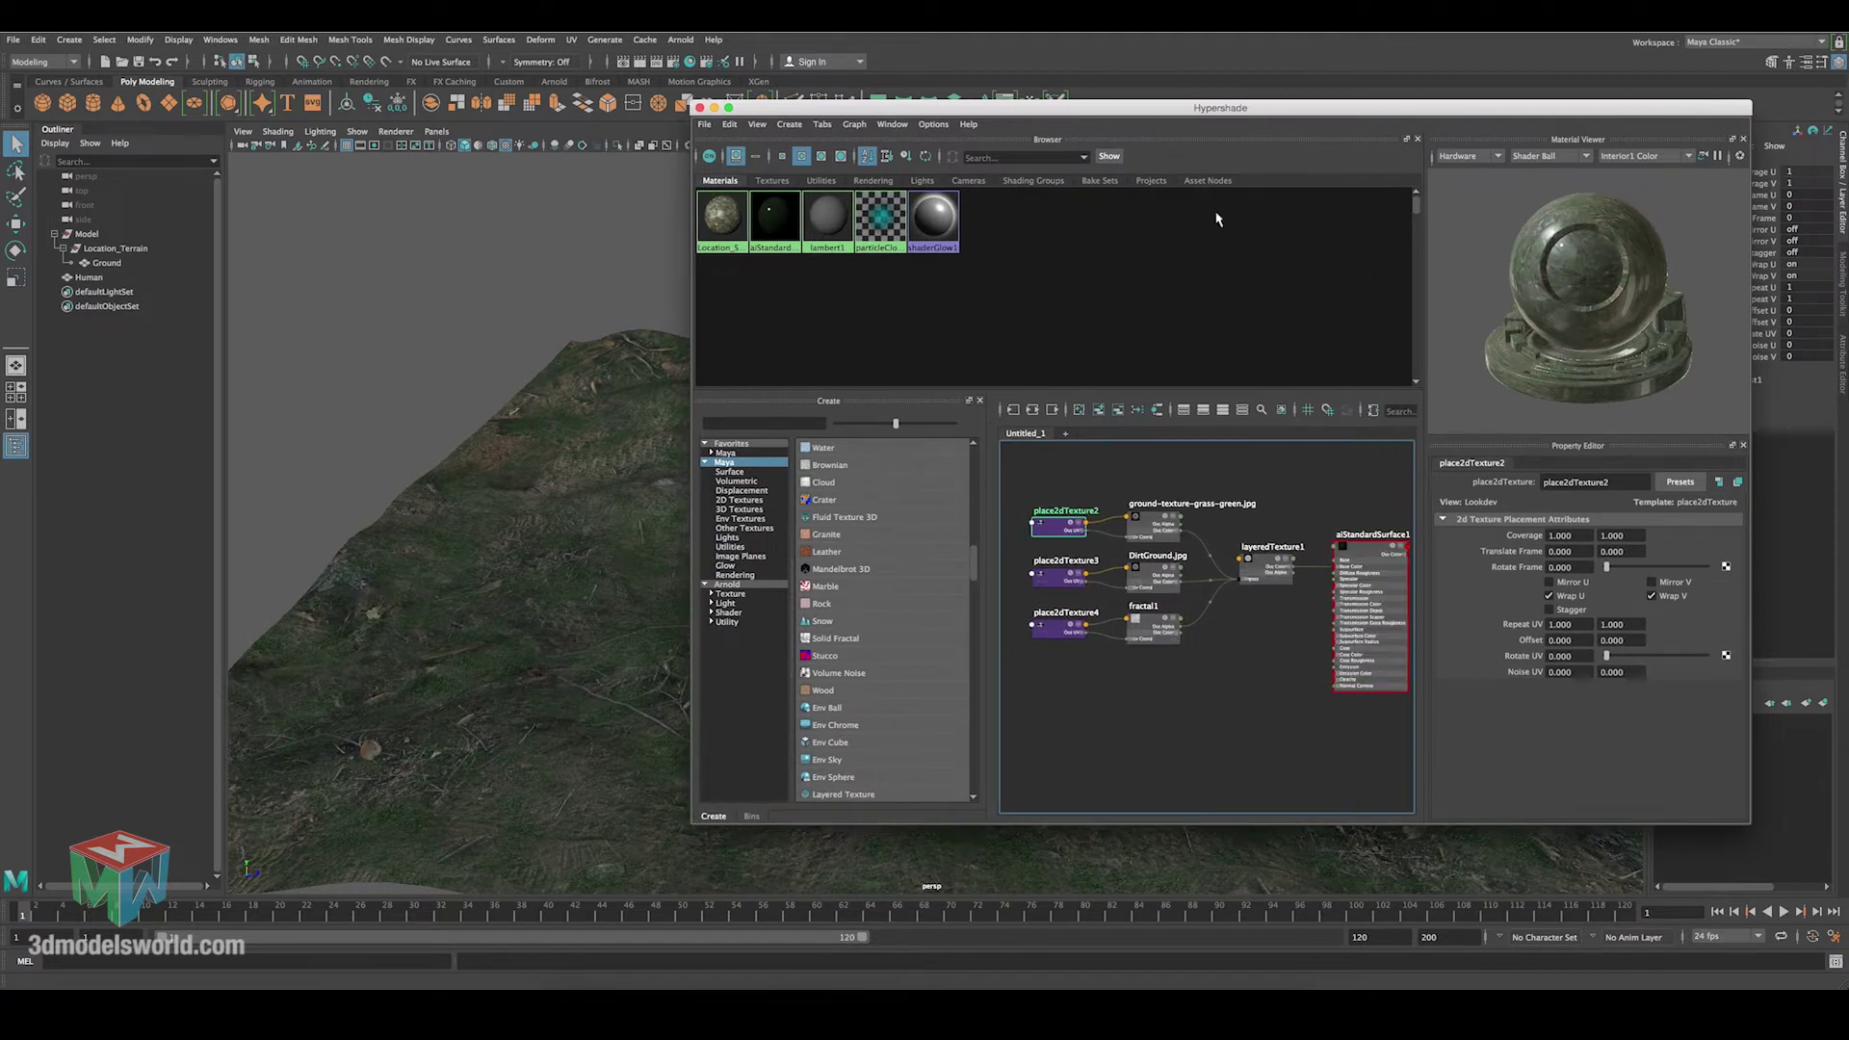
drag(1213, 116, 1287, 107)
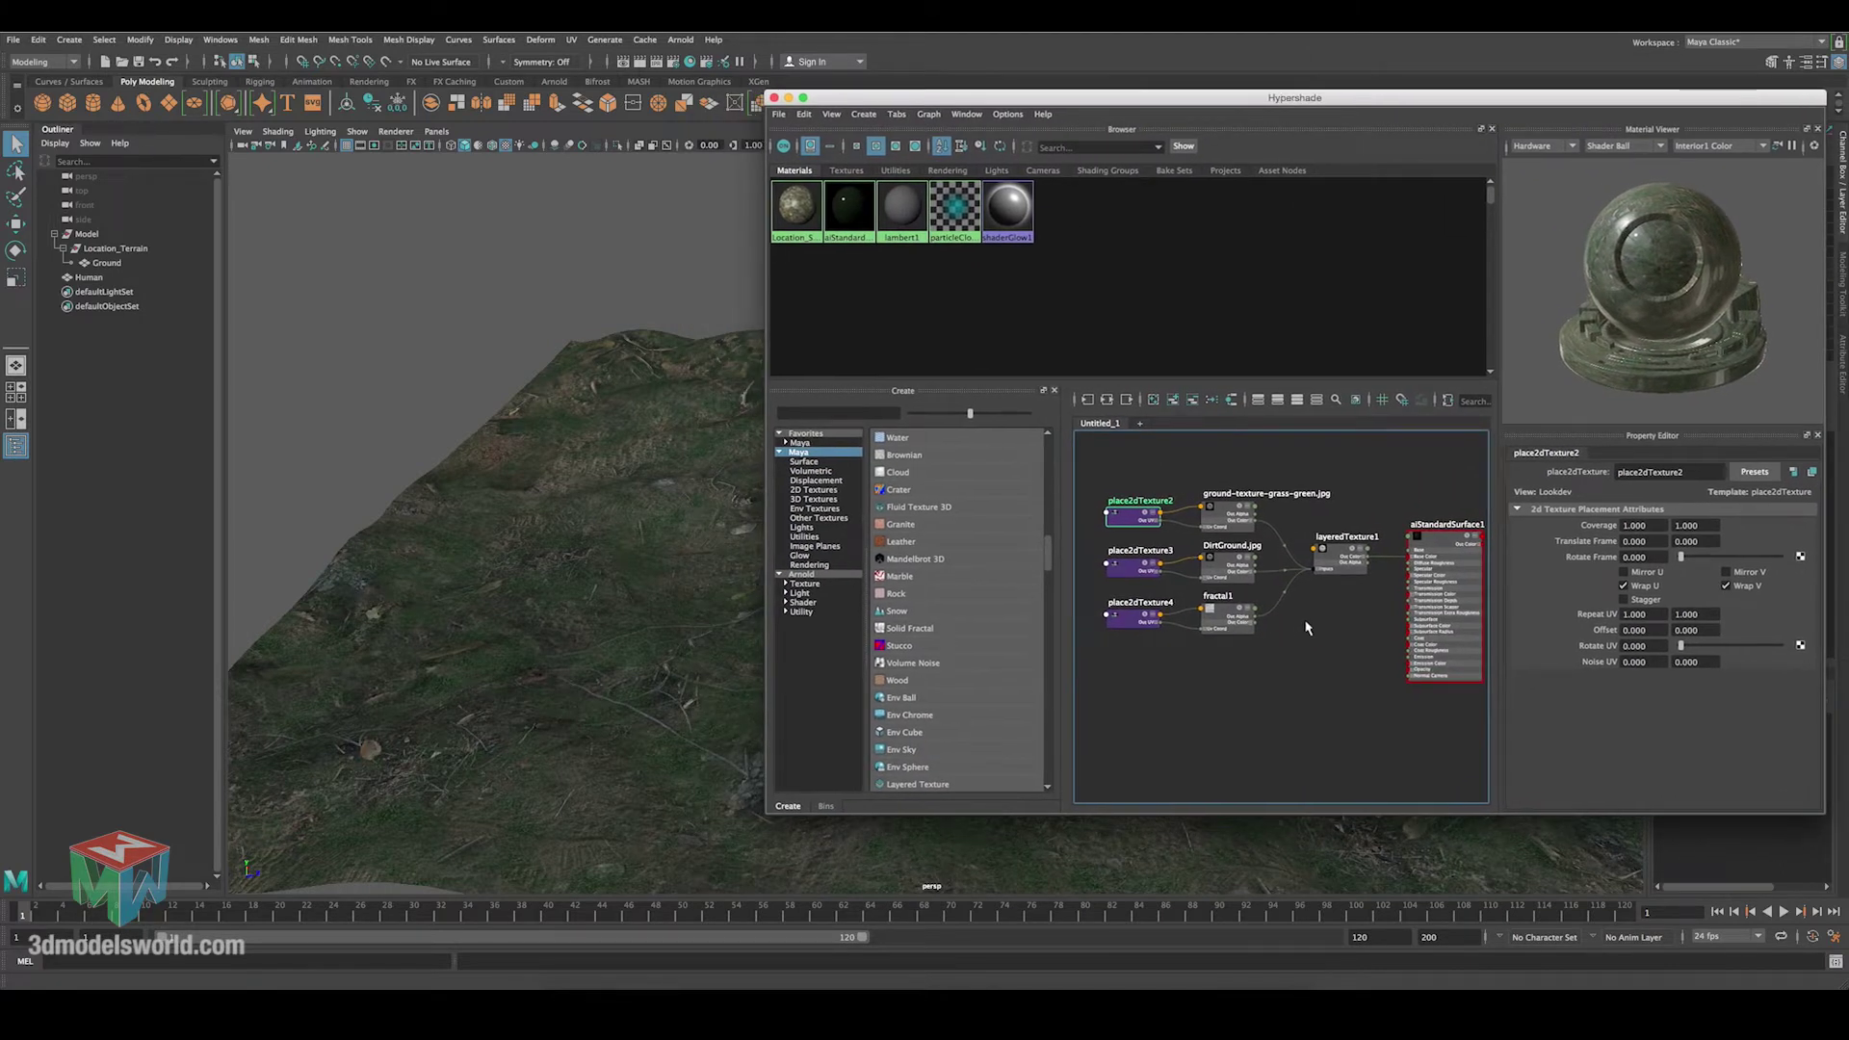
scroll(1237, 598, up, 3)
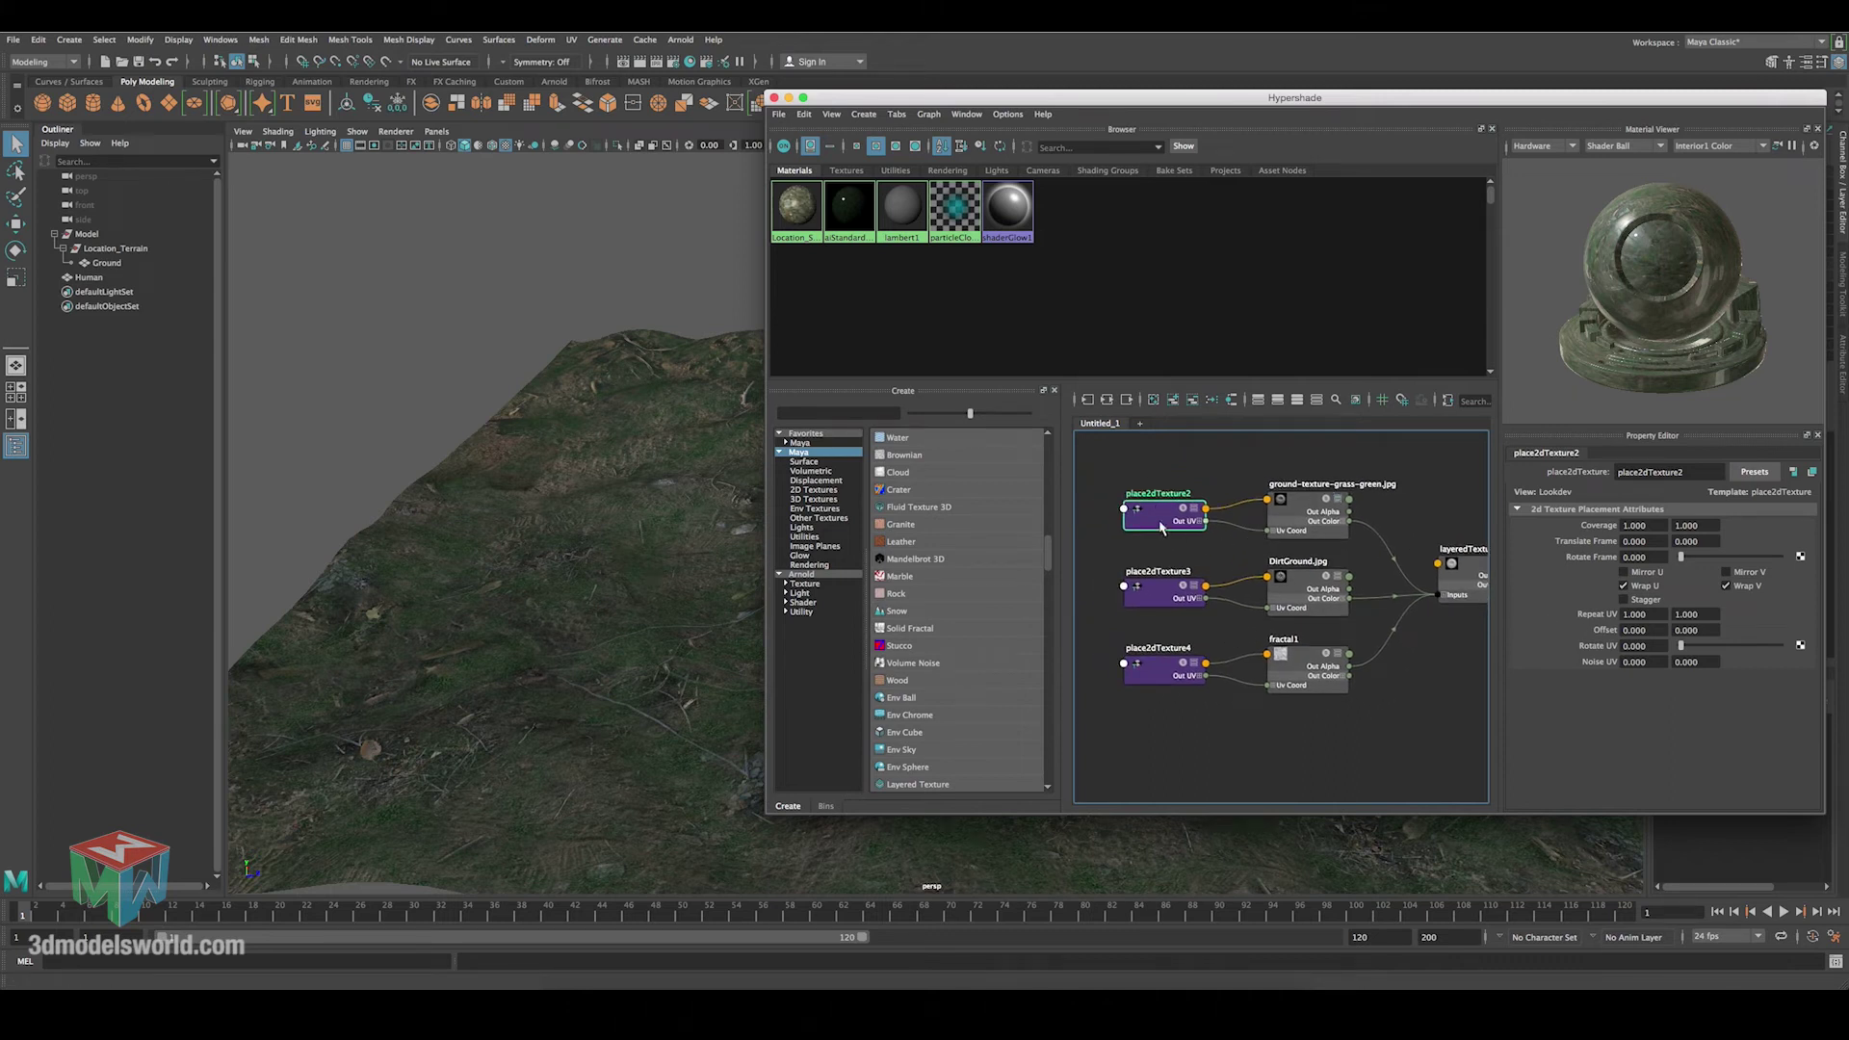
Set the grass texture's Repeat UV to 30 and 30 on place2dTexture2.
click(1642, 614)
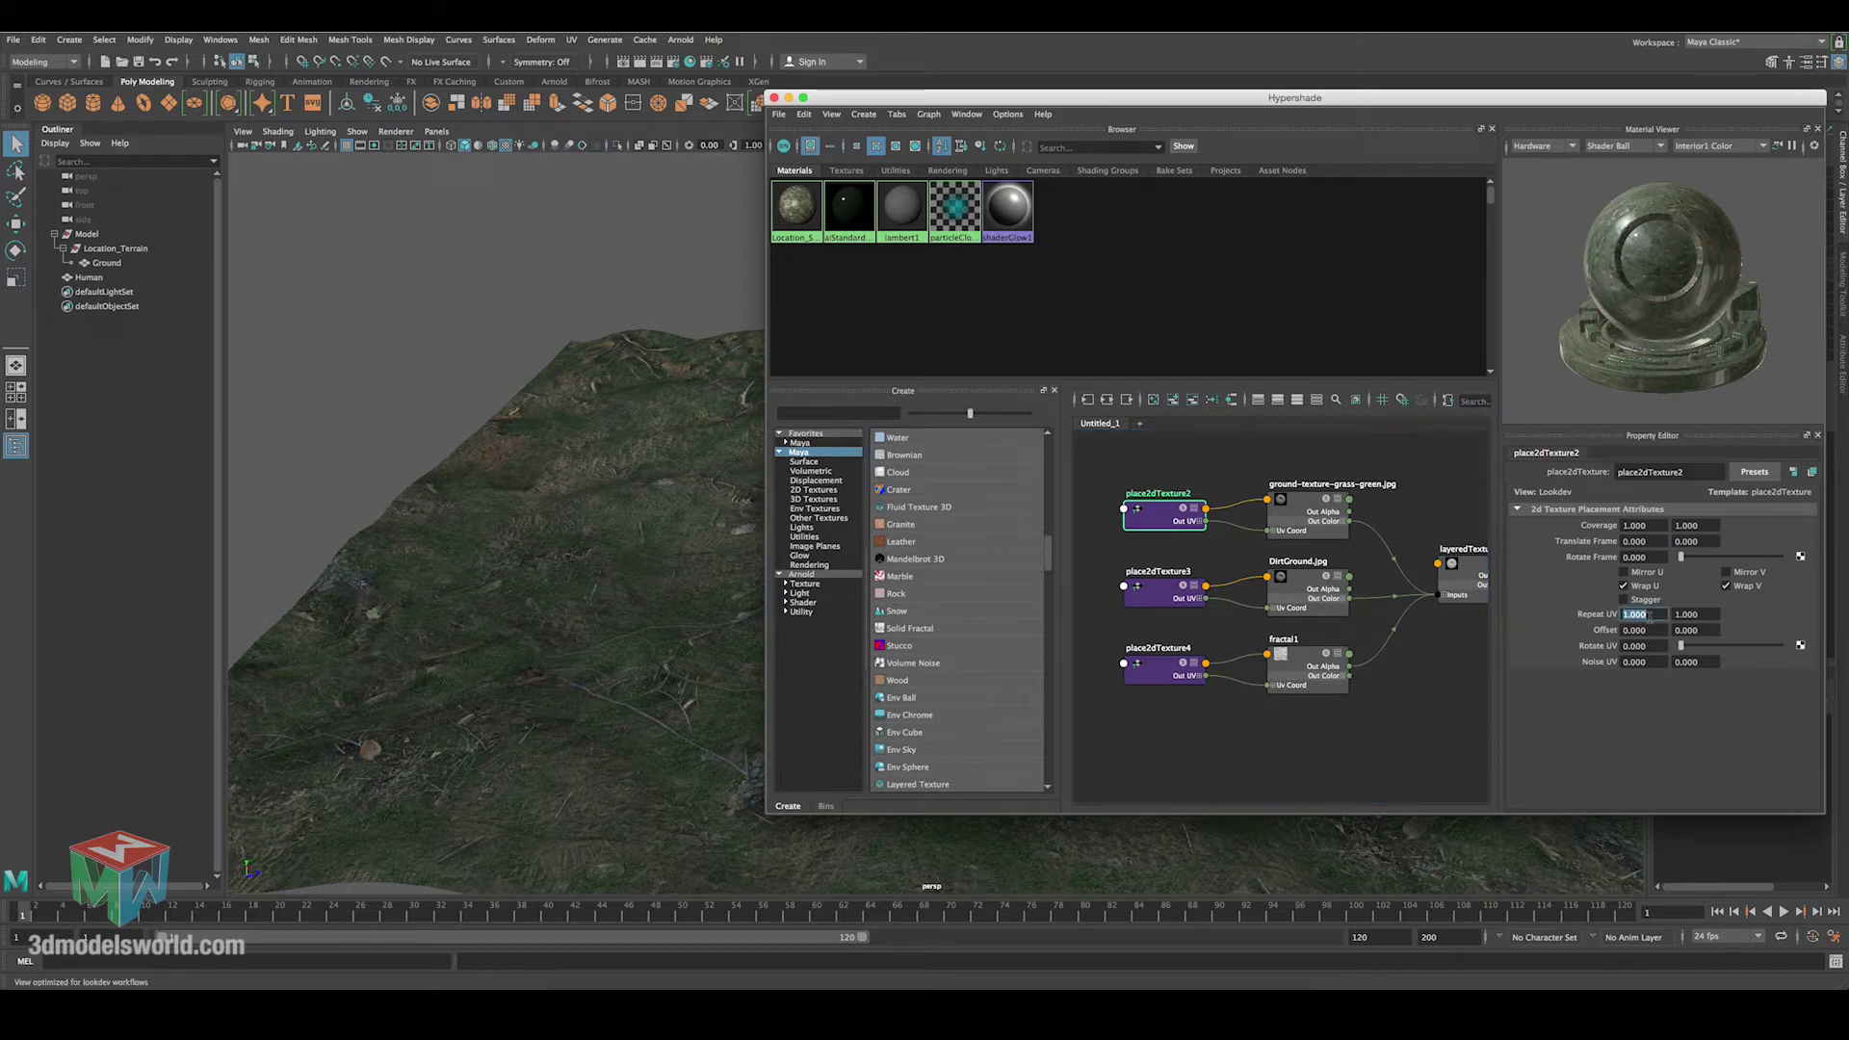
text(30)
key(Tab)
text(30)
click(1649, 630)
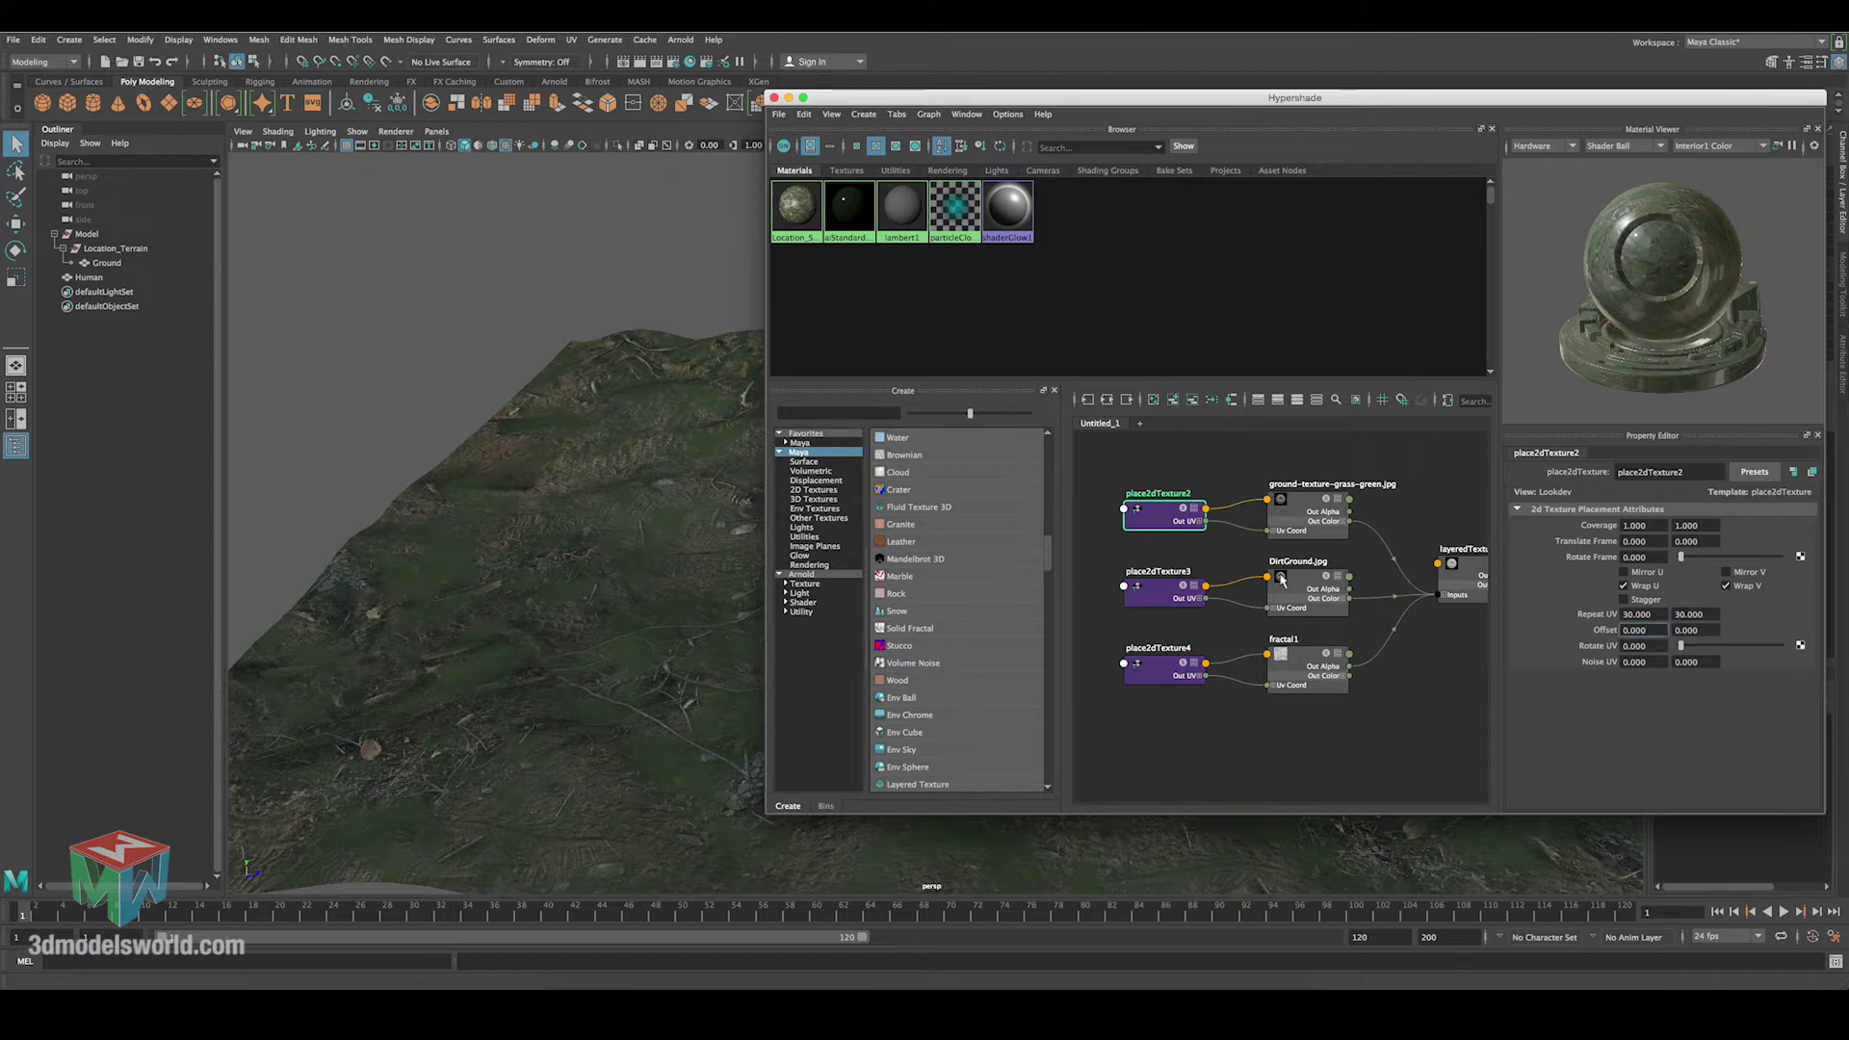
Set the dirt texture's Repeat UV to 30 and 30 on place2dTexture3.
click(1161, 595)
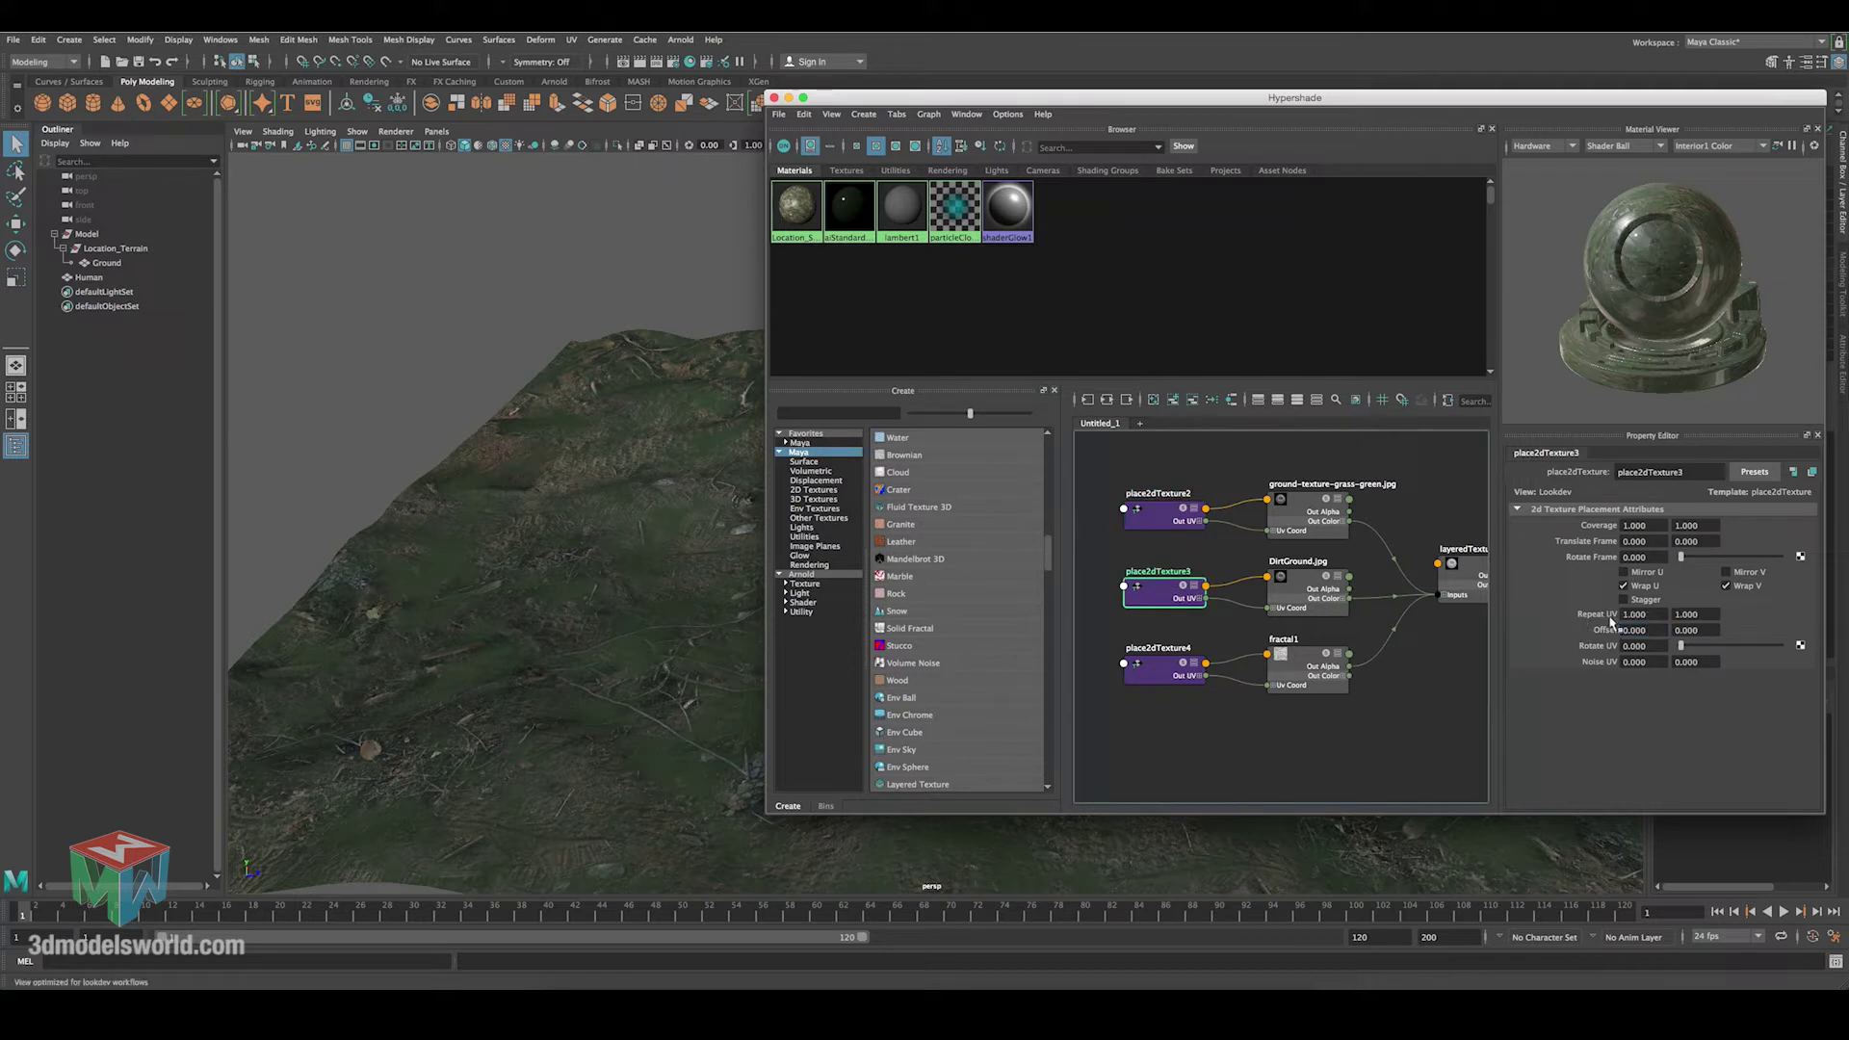
click(1649, 614)
text(3)
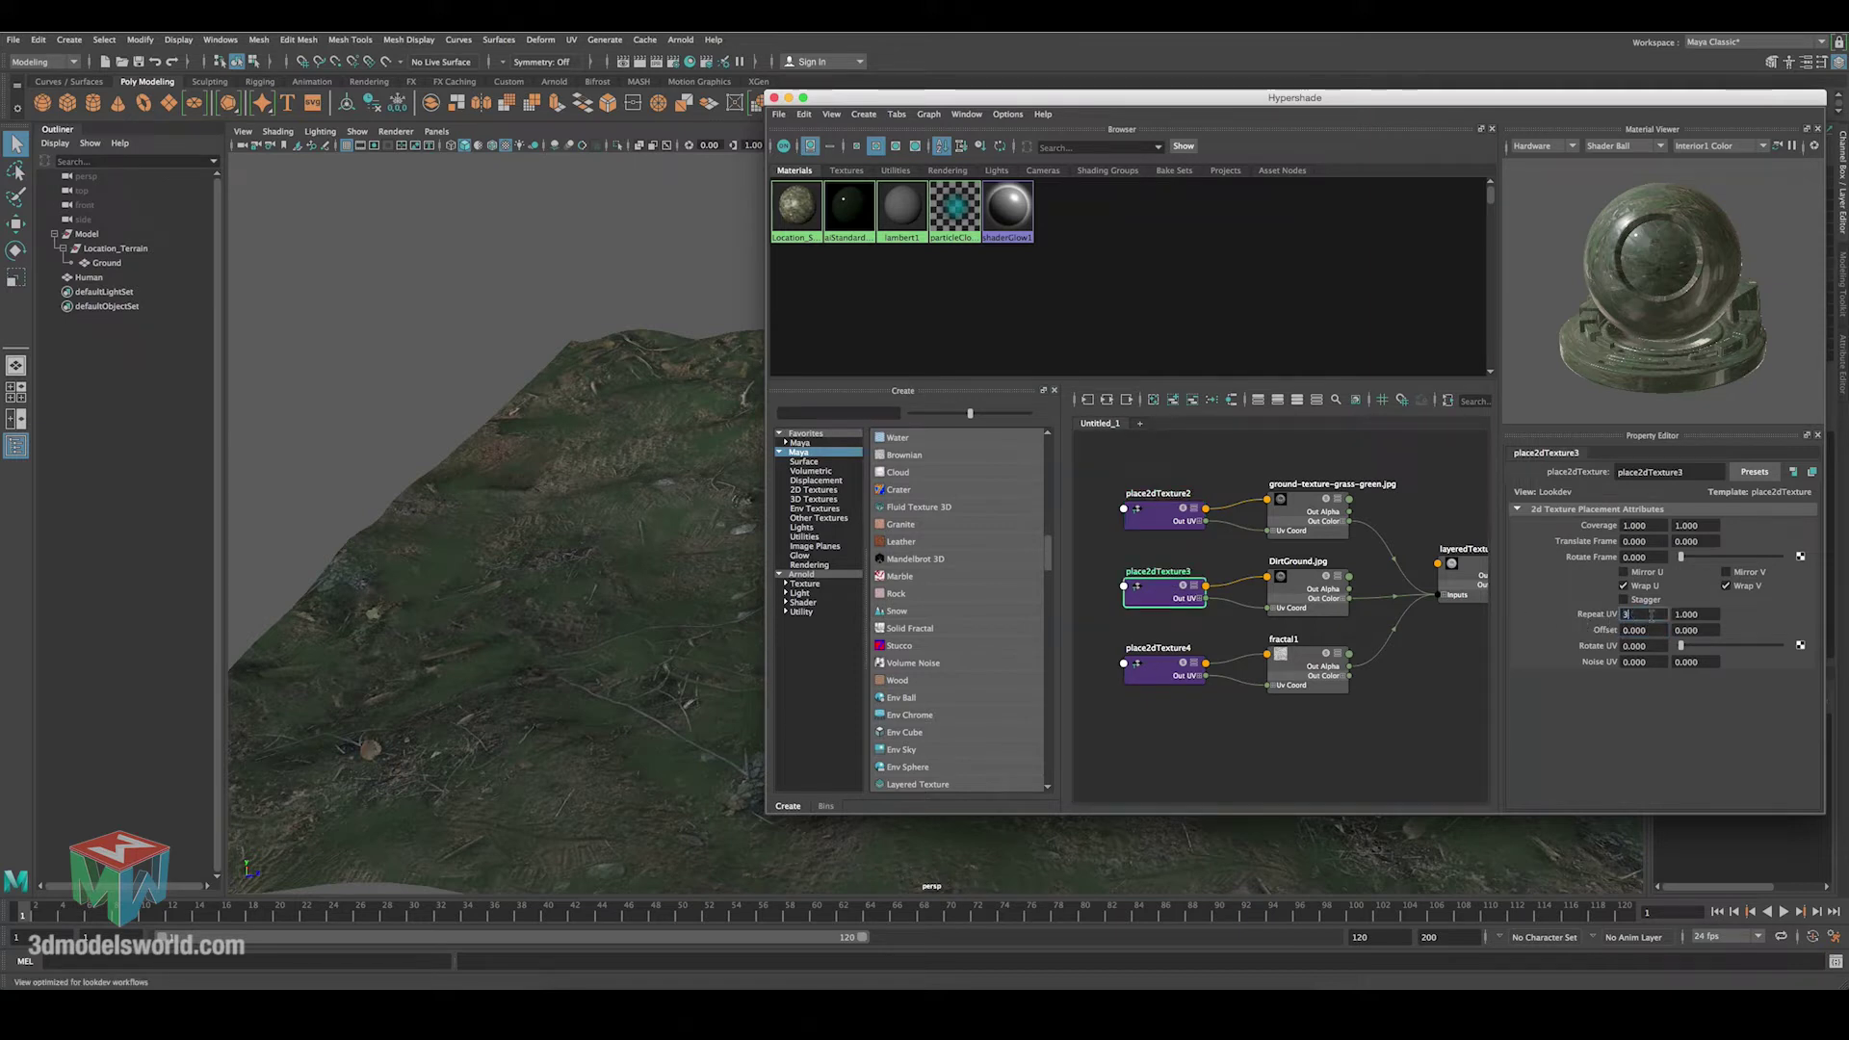
text(0)
key(Tab)
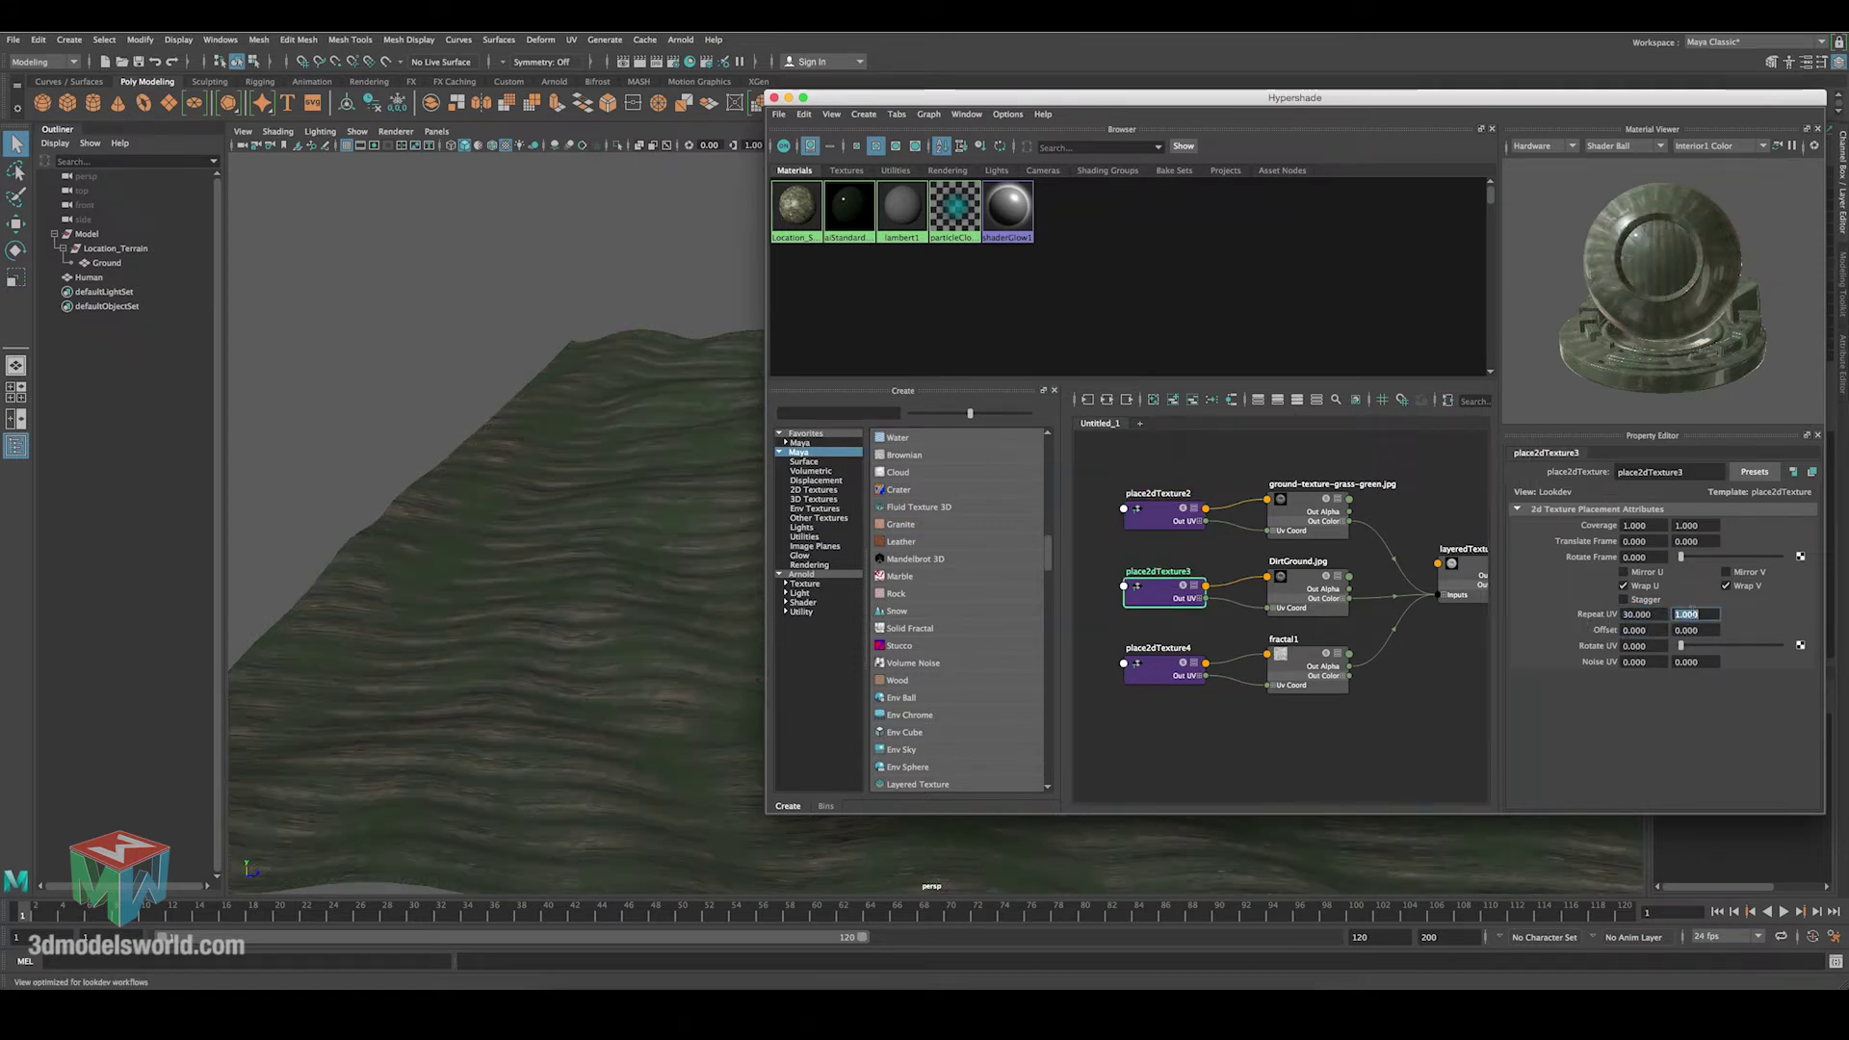
text(30)
key(Return)
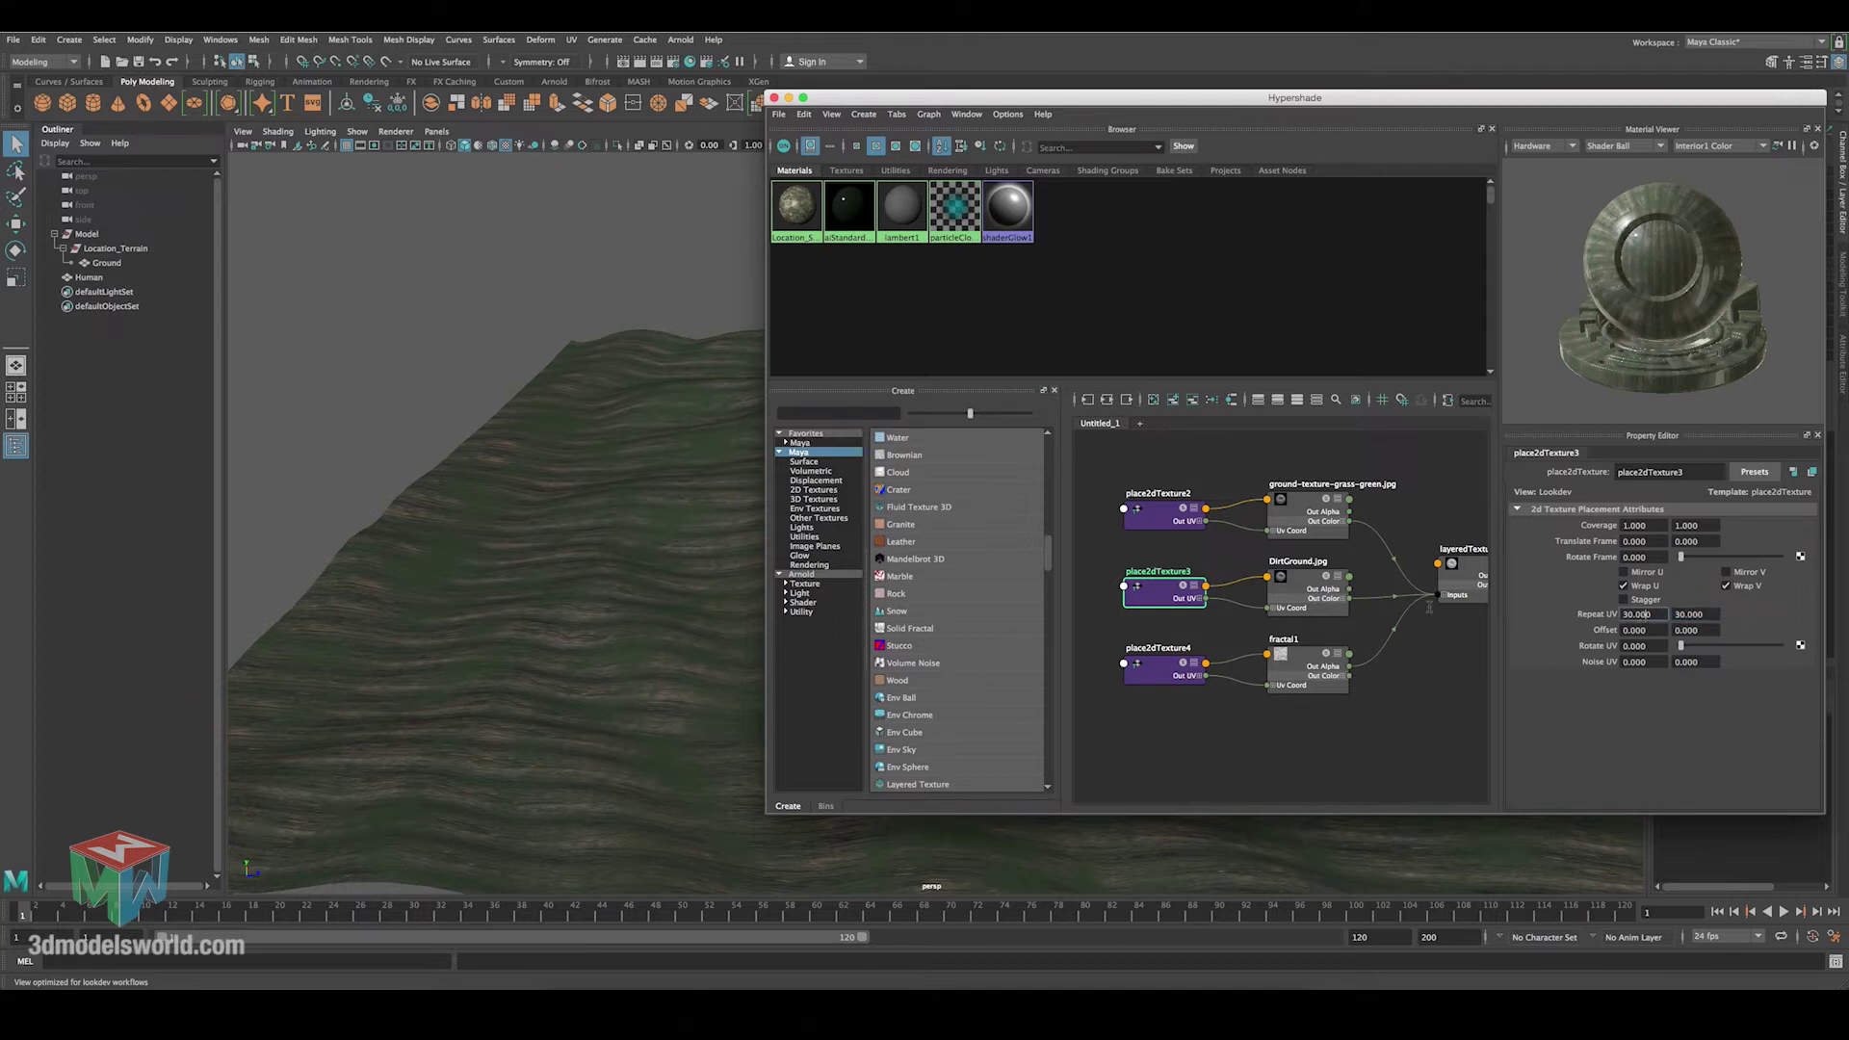
Frame the Human cube and compare its size with the tiled dirt and grass details on the ground.
scroll(636, 598, up, 4)
alt+drag(587, 569, 644, 585)
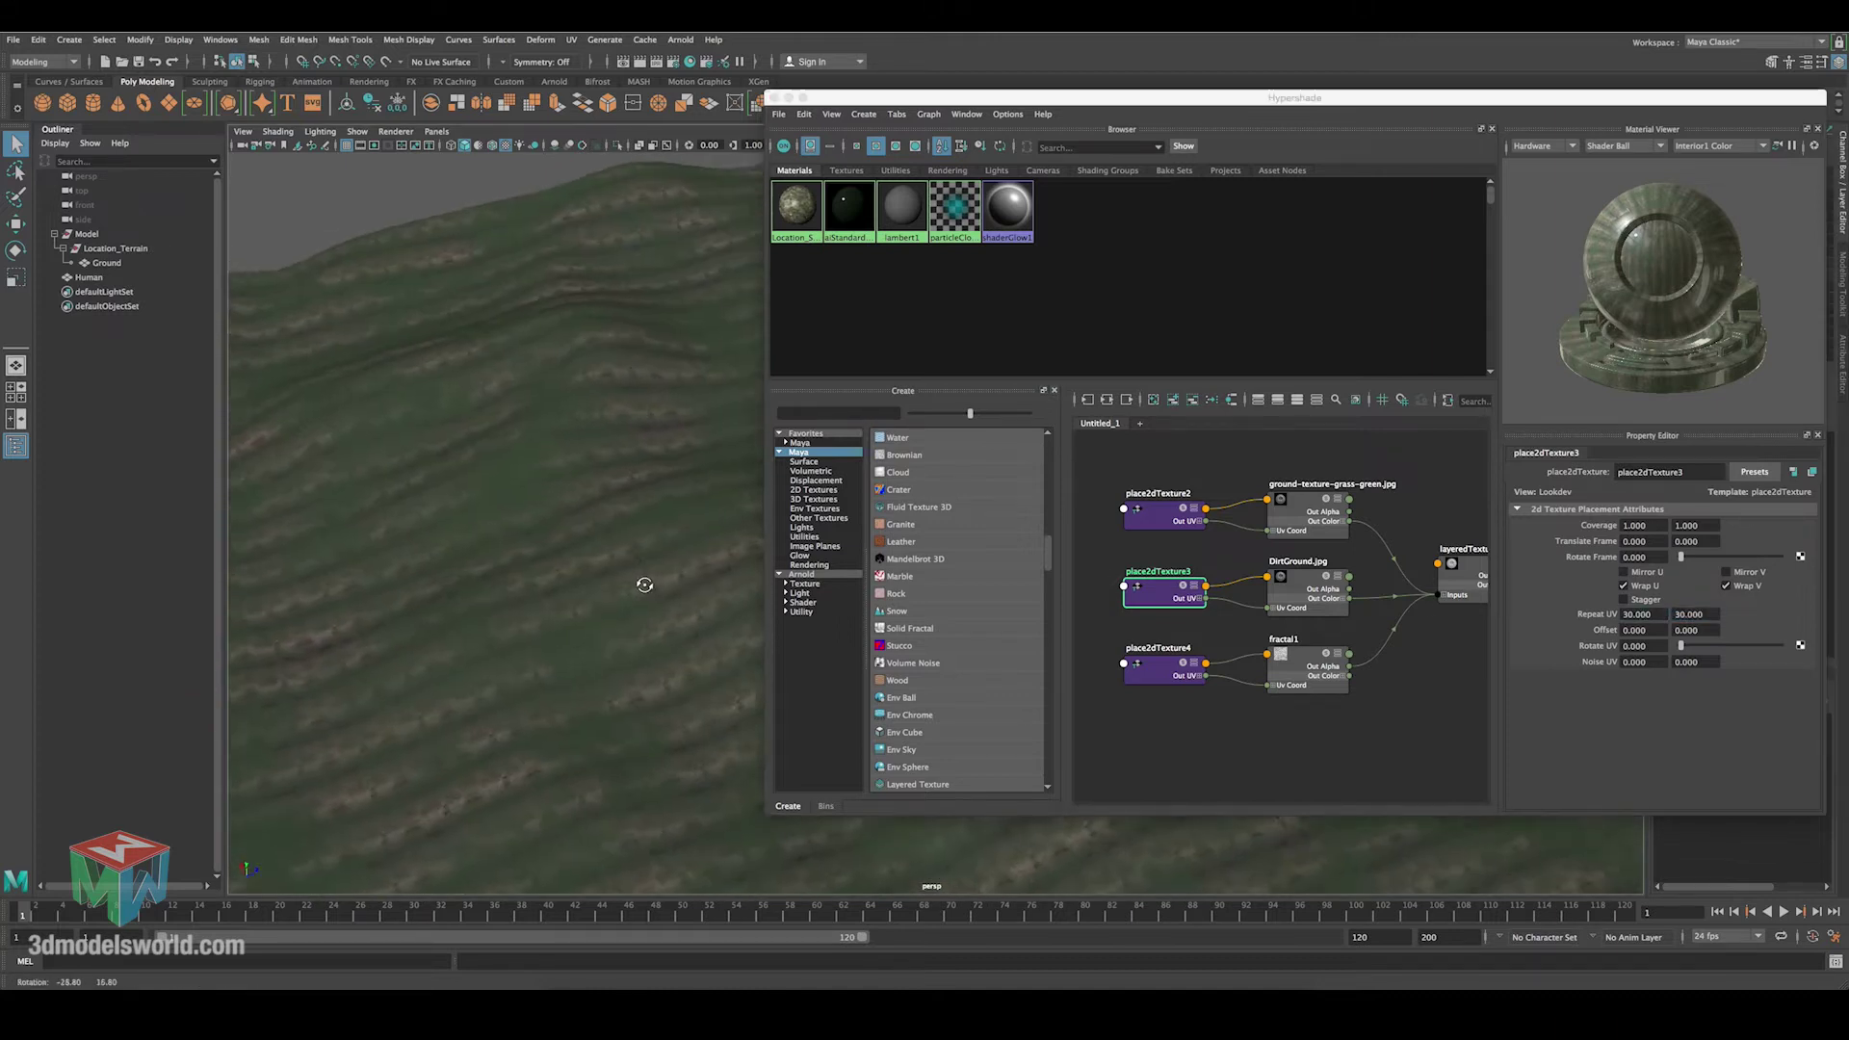
alt+right_drag(644, 585, 450, 558)
click(89, 276)
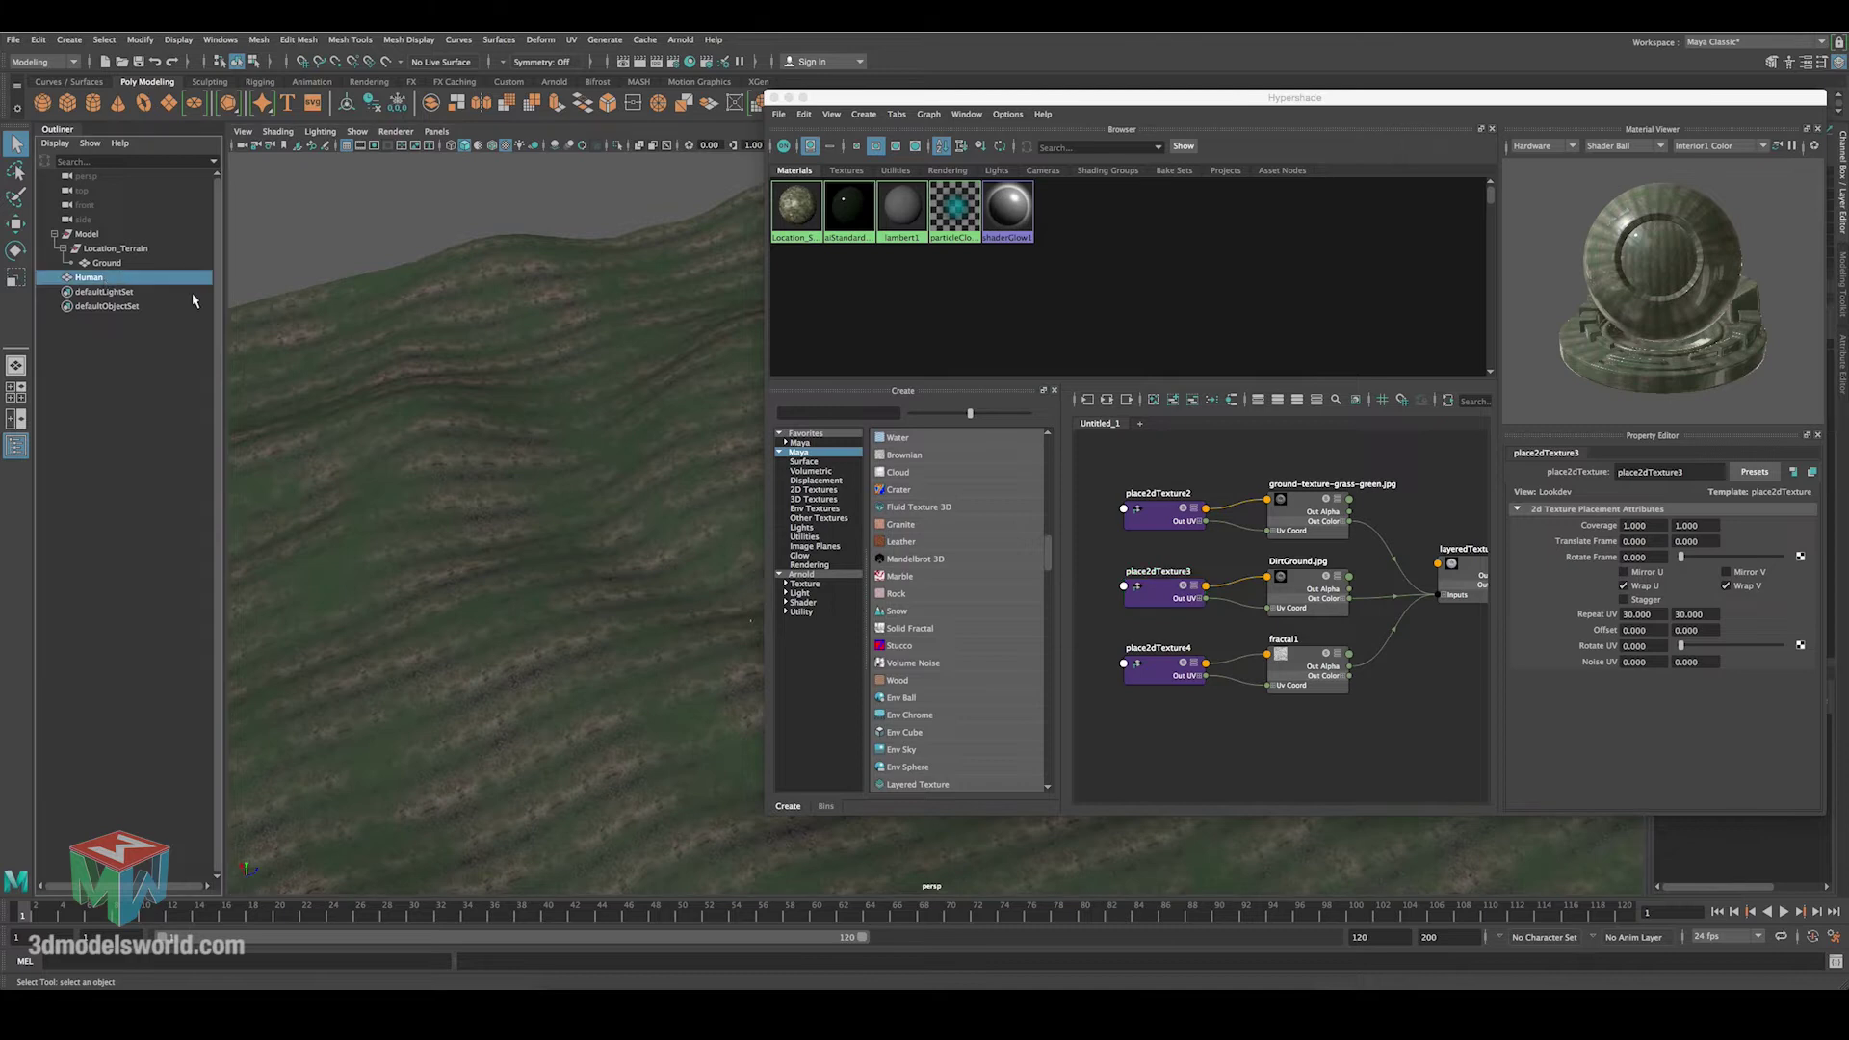
key(f)
alt+right_drag(428, 312, 403, 309)
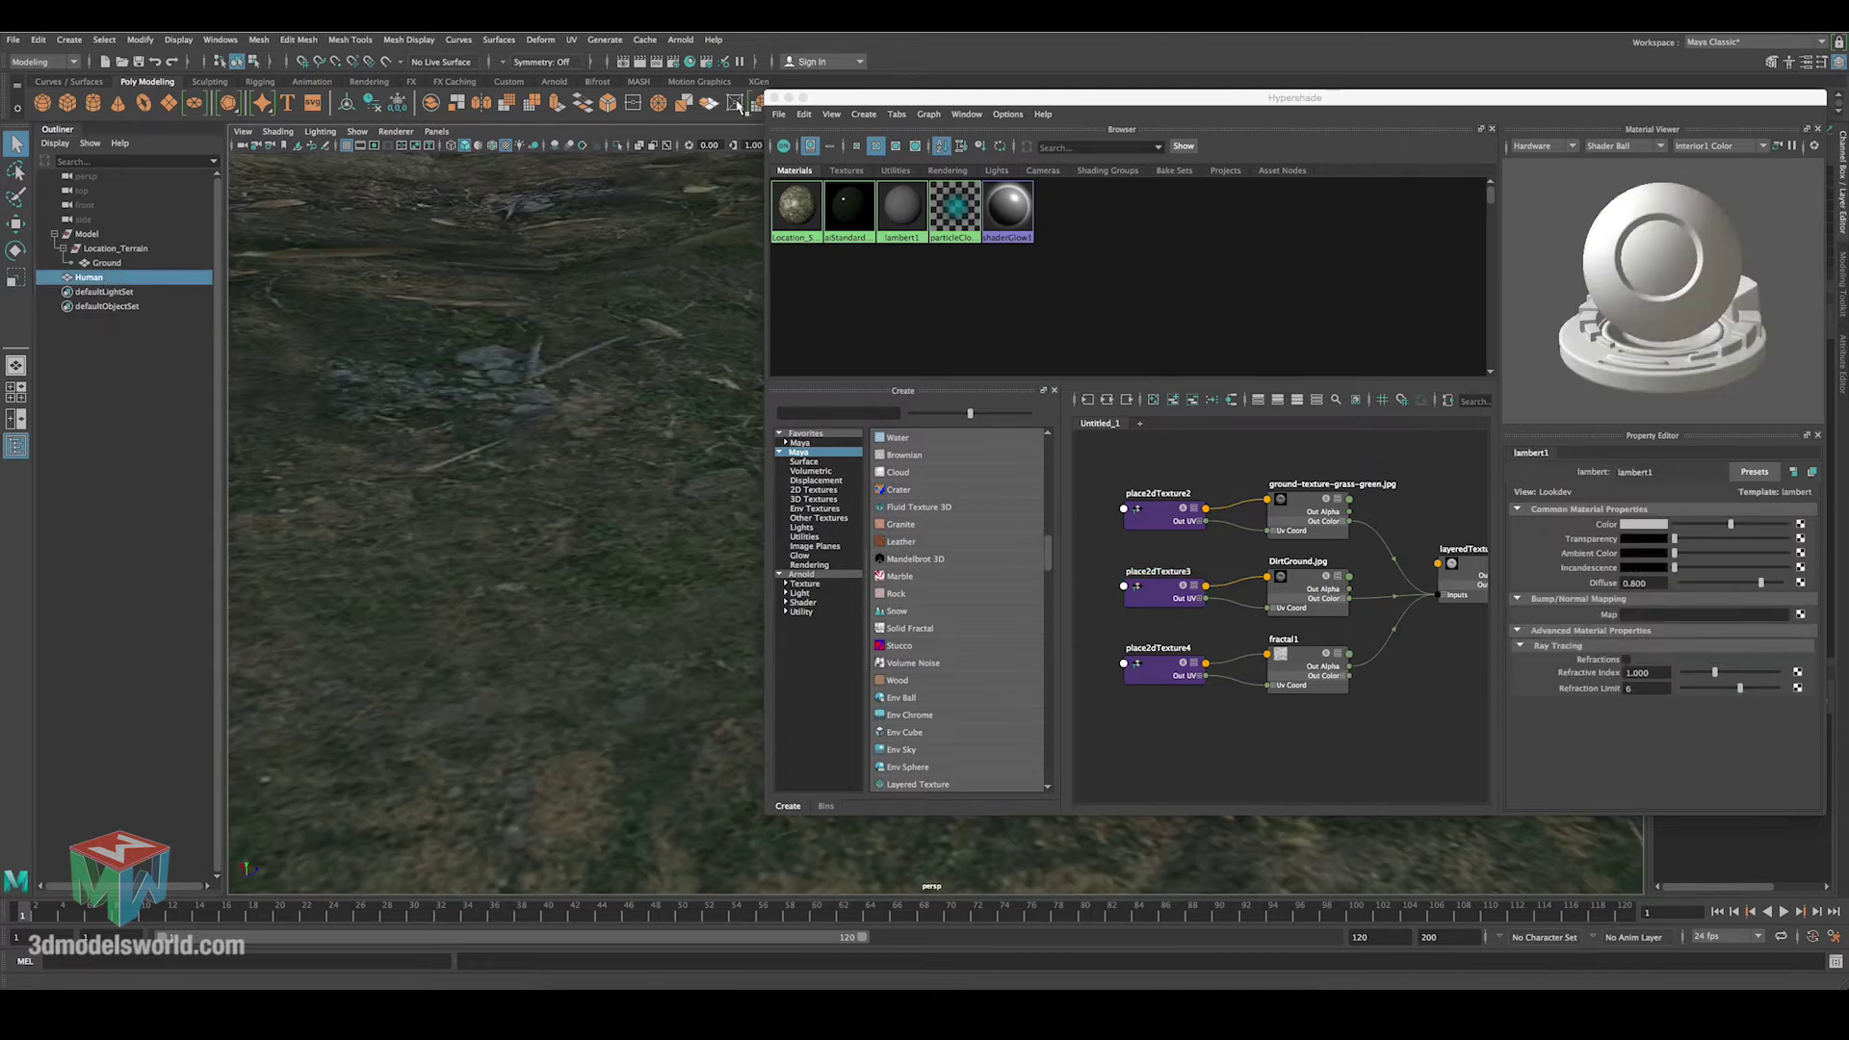
drag(826, 94, 1259, 152)
alt+drag(896, 417, 796, 486)
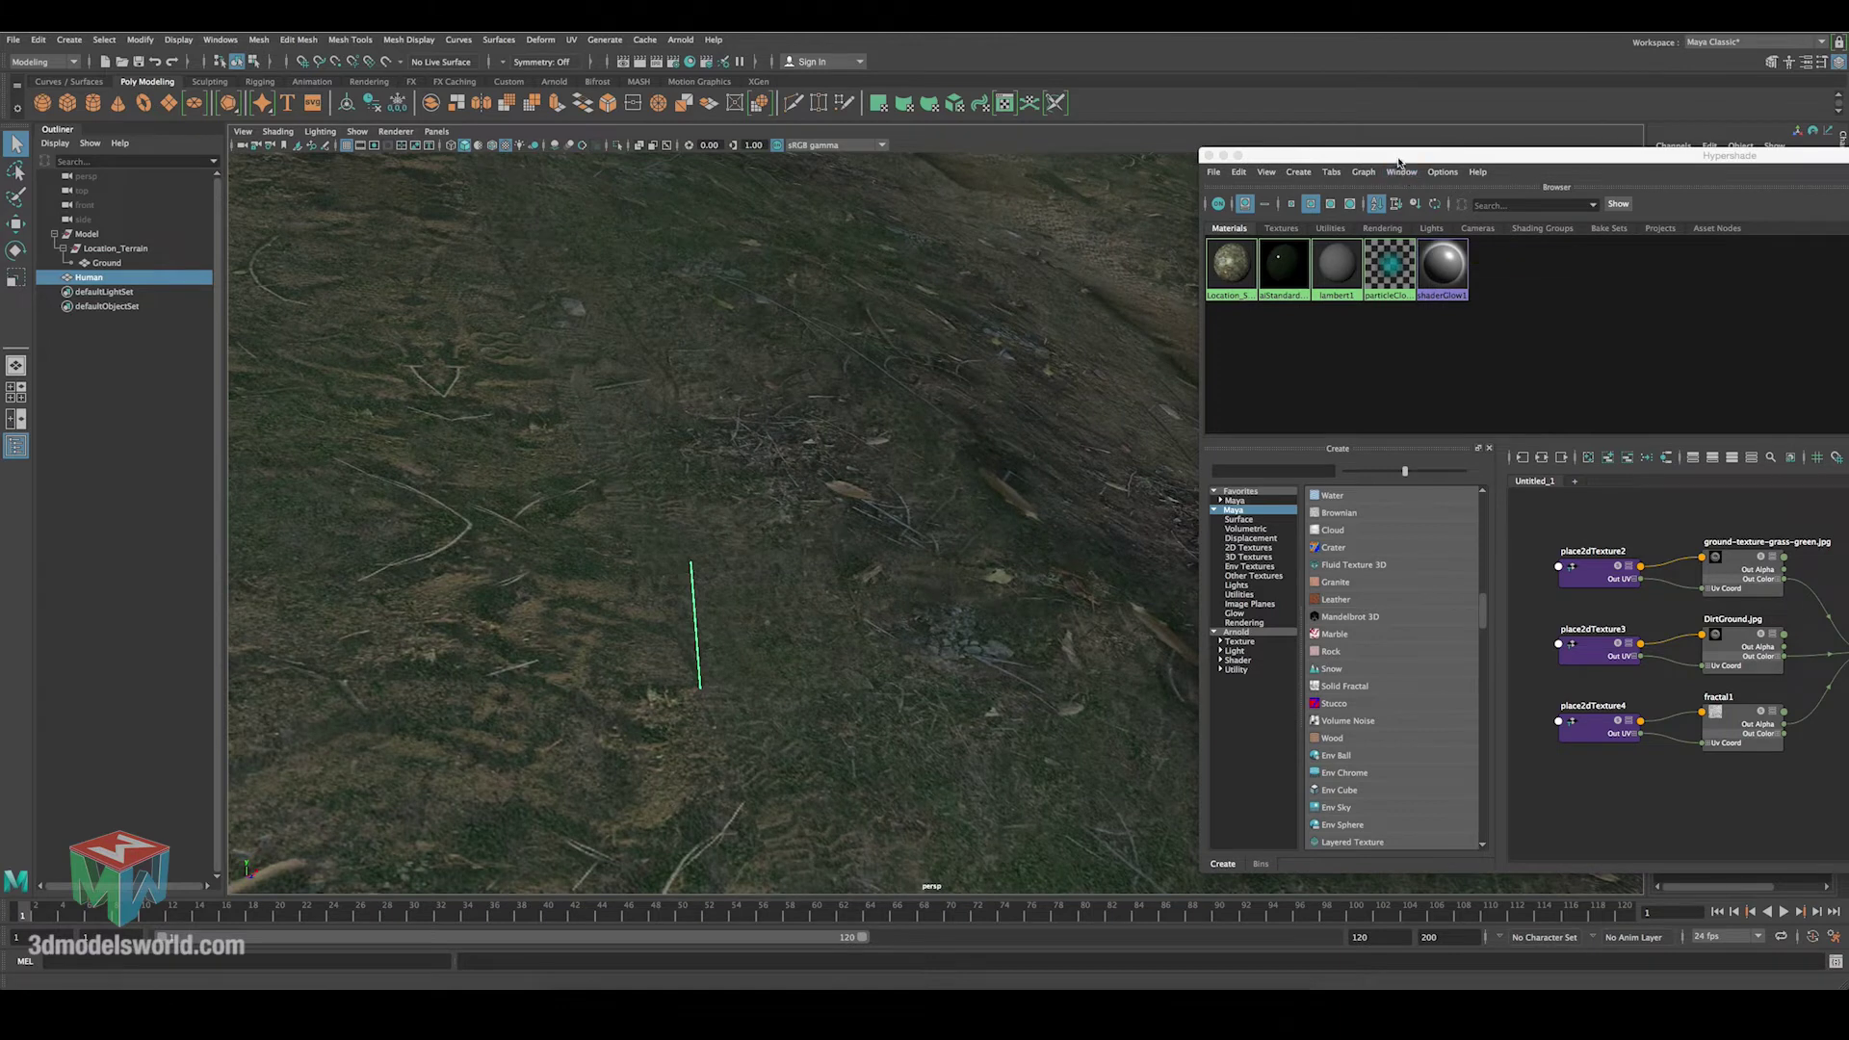
drag(1200, 598, 1150, 598)
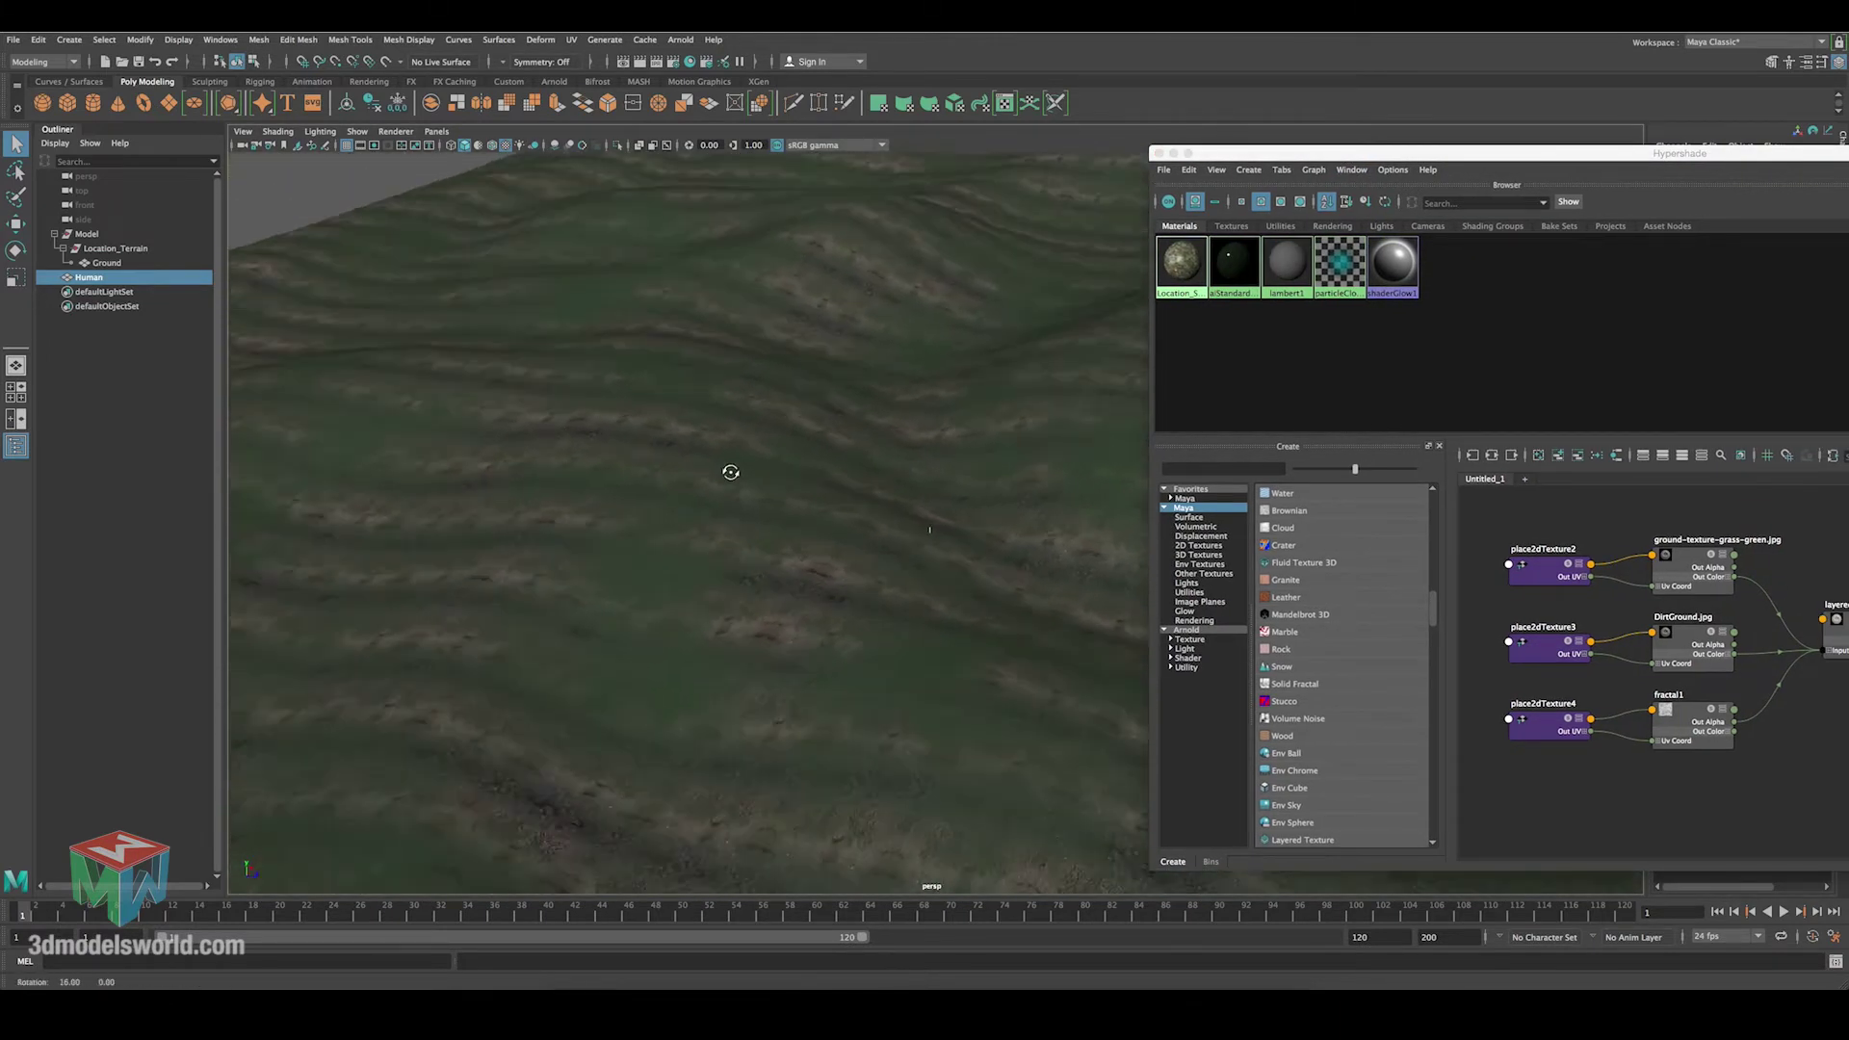
alt+right_drag(778, 483, 635, 555)
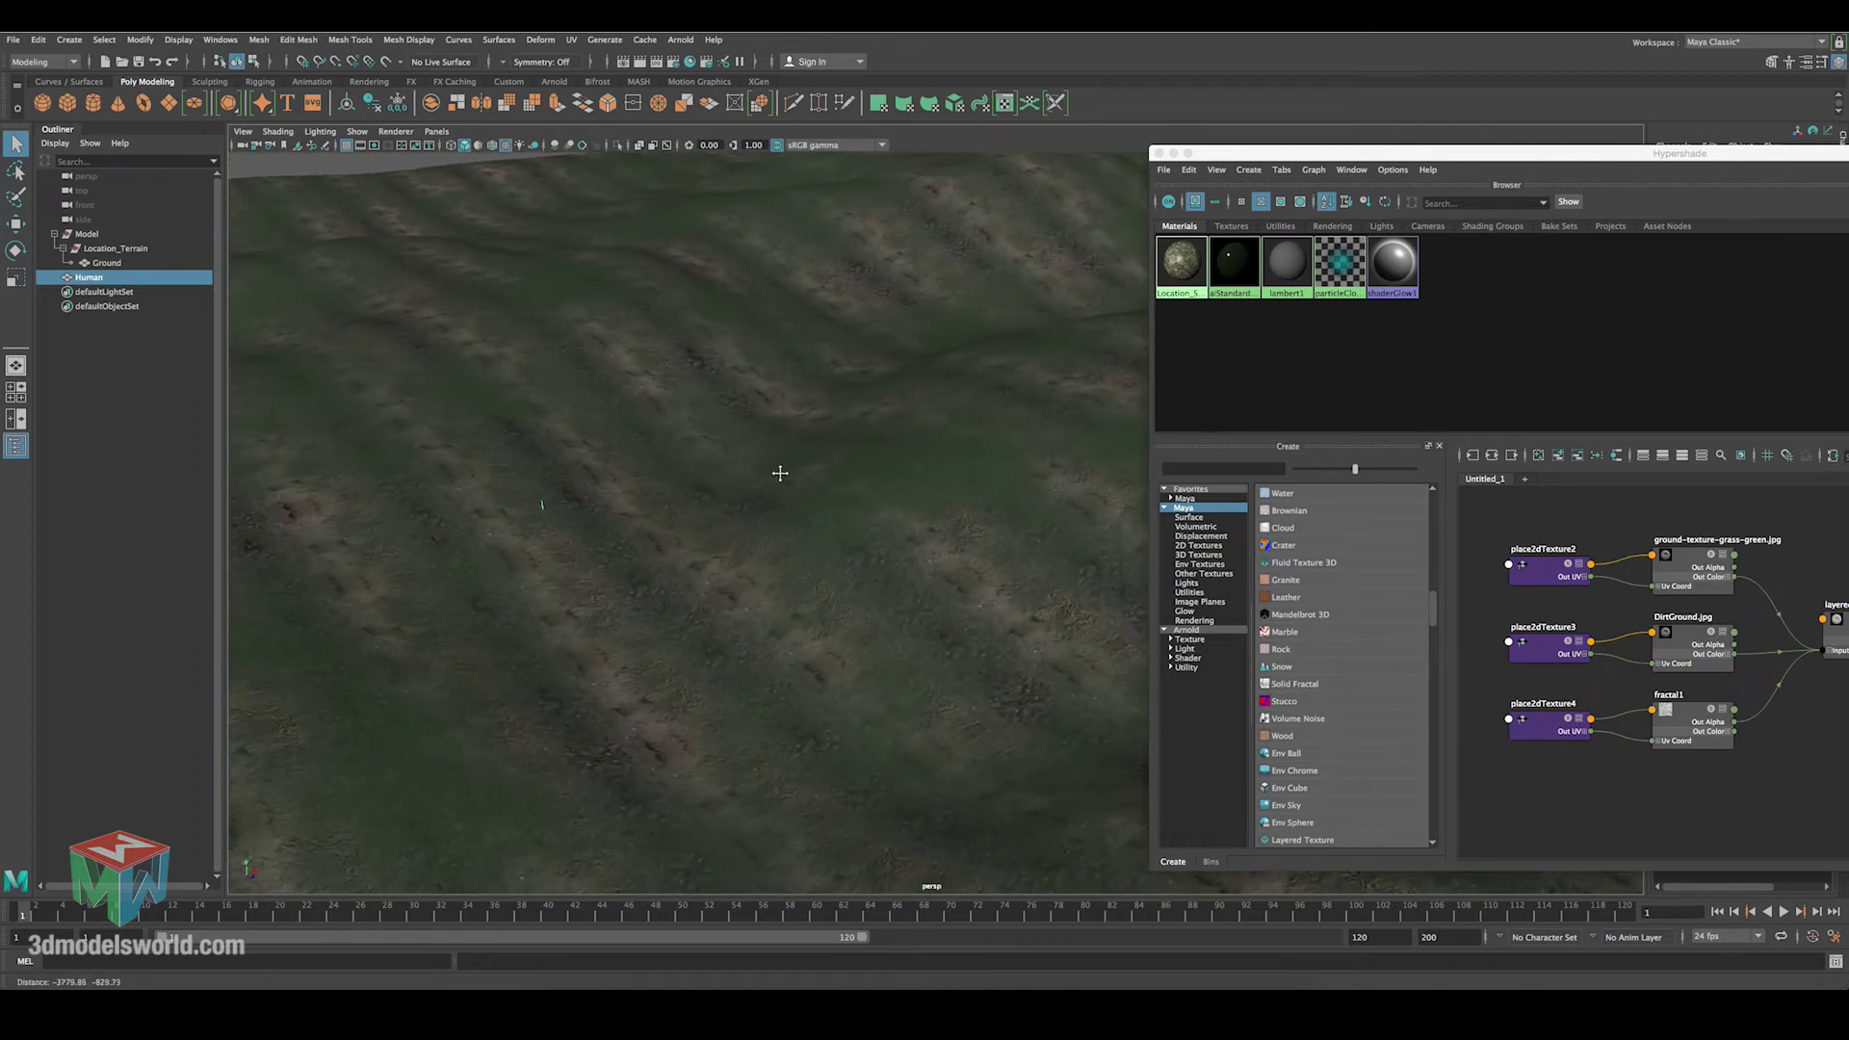
alt+drag(554, 456, 590, 559)
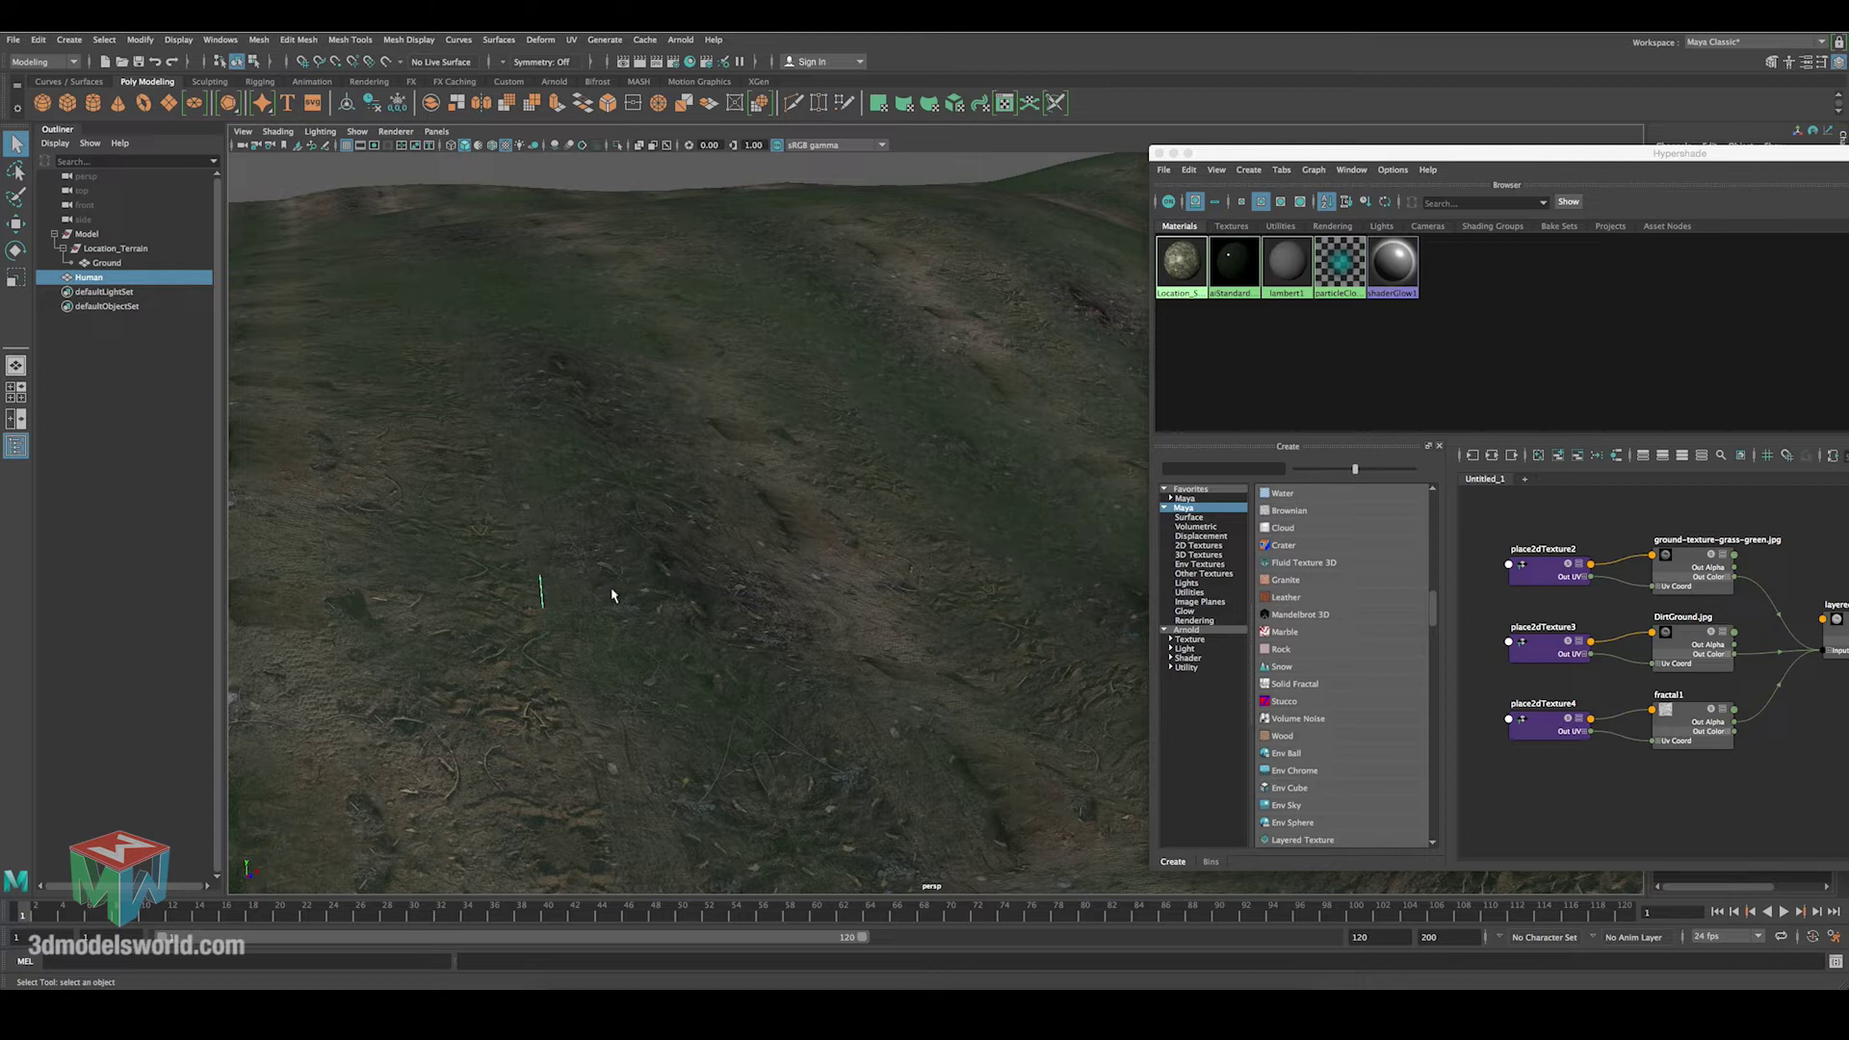
alt+drag(613, 595, 820, 573)
scroll(760, 560, up, 3)
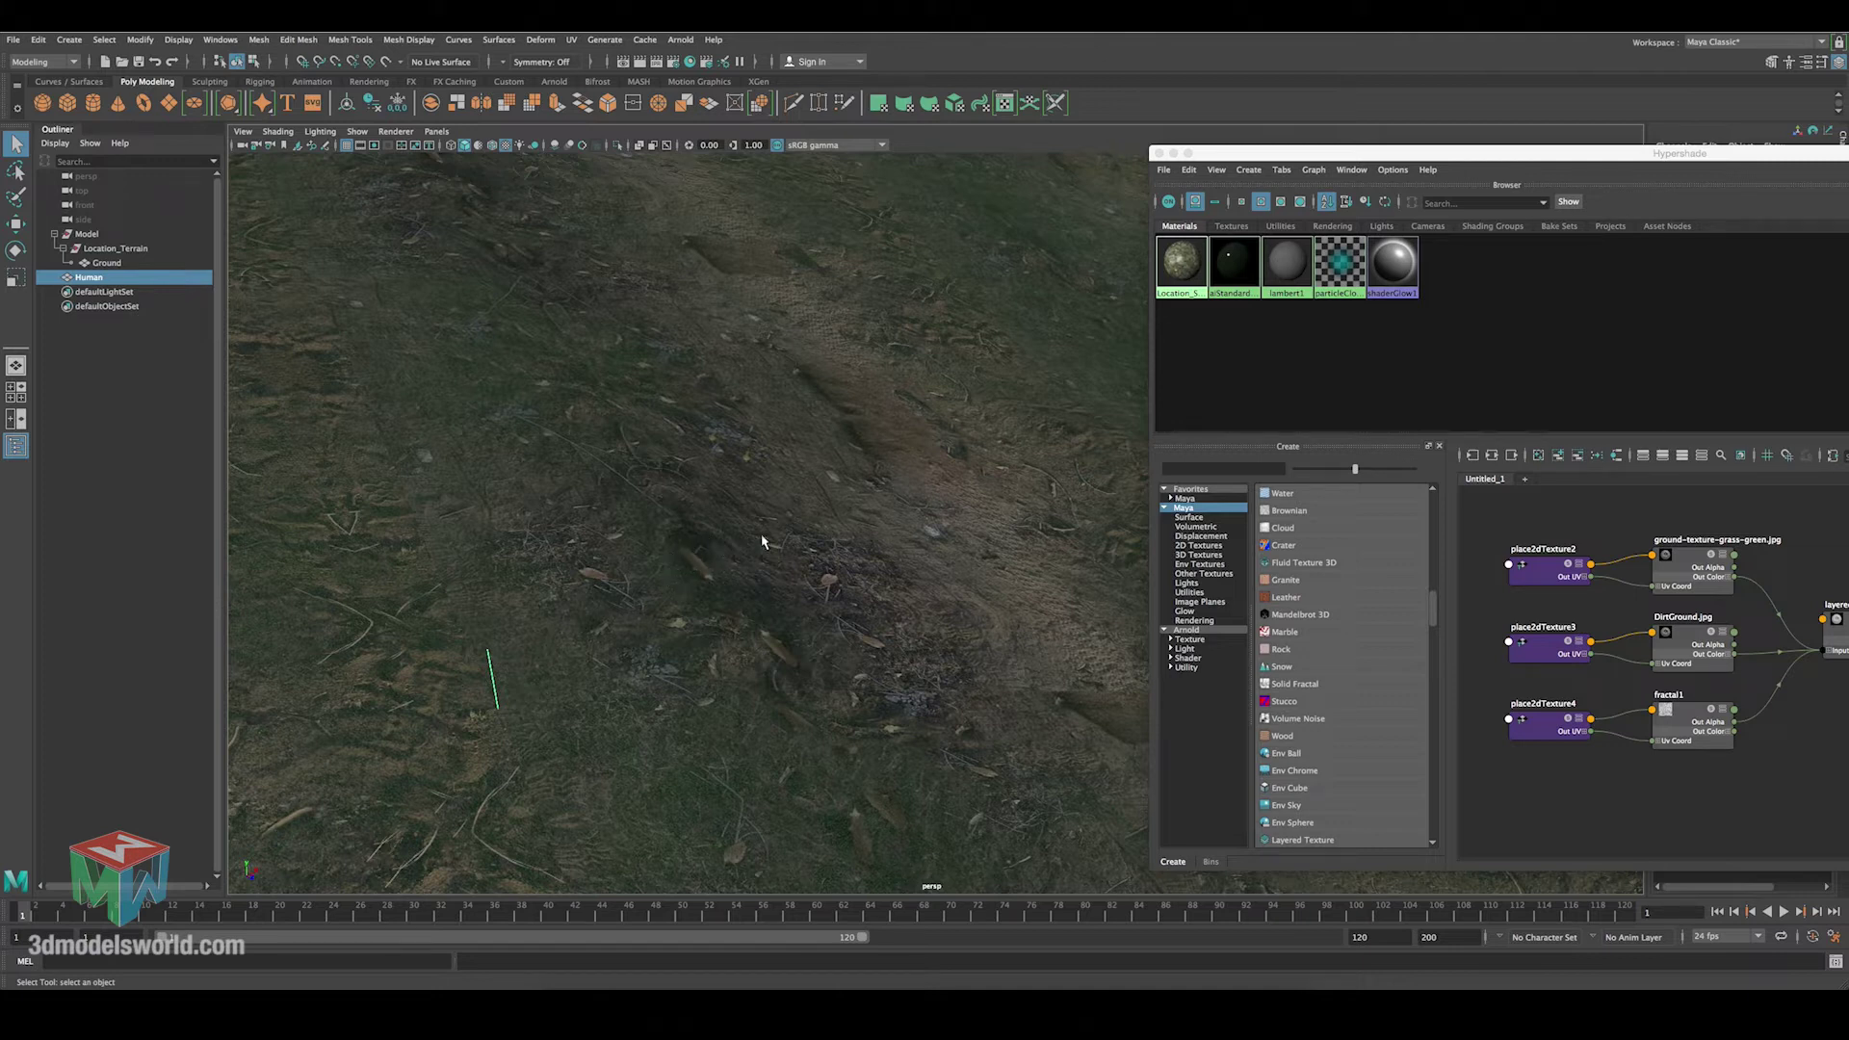
scroll(764, 551, down, 5)
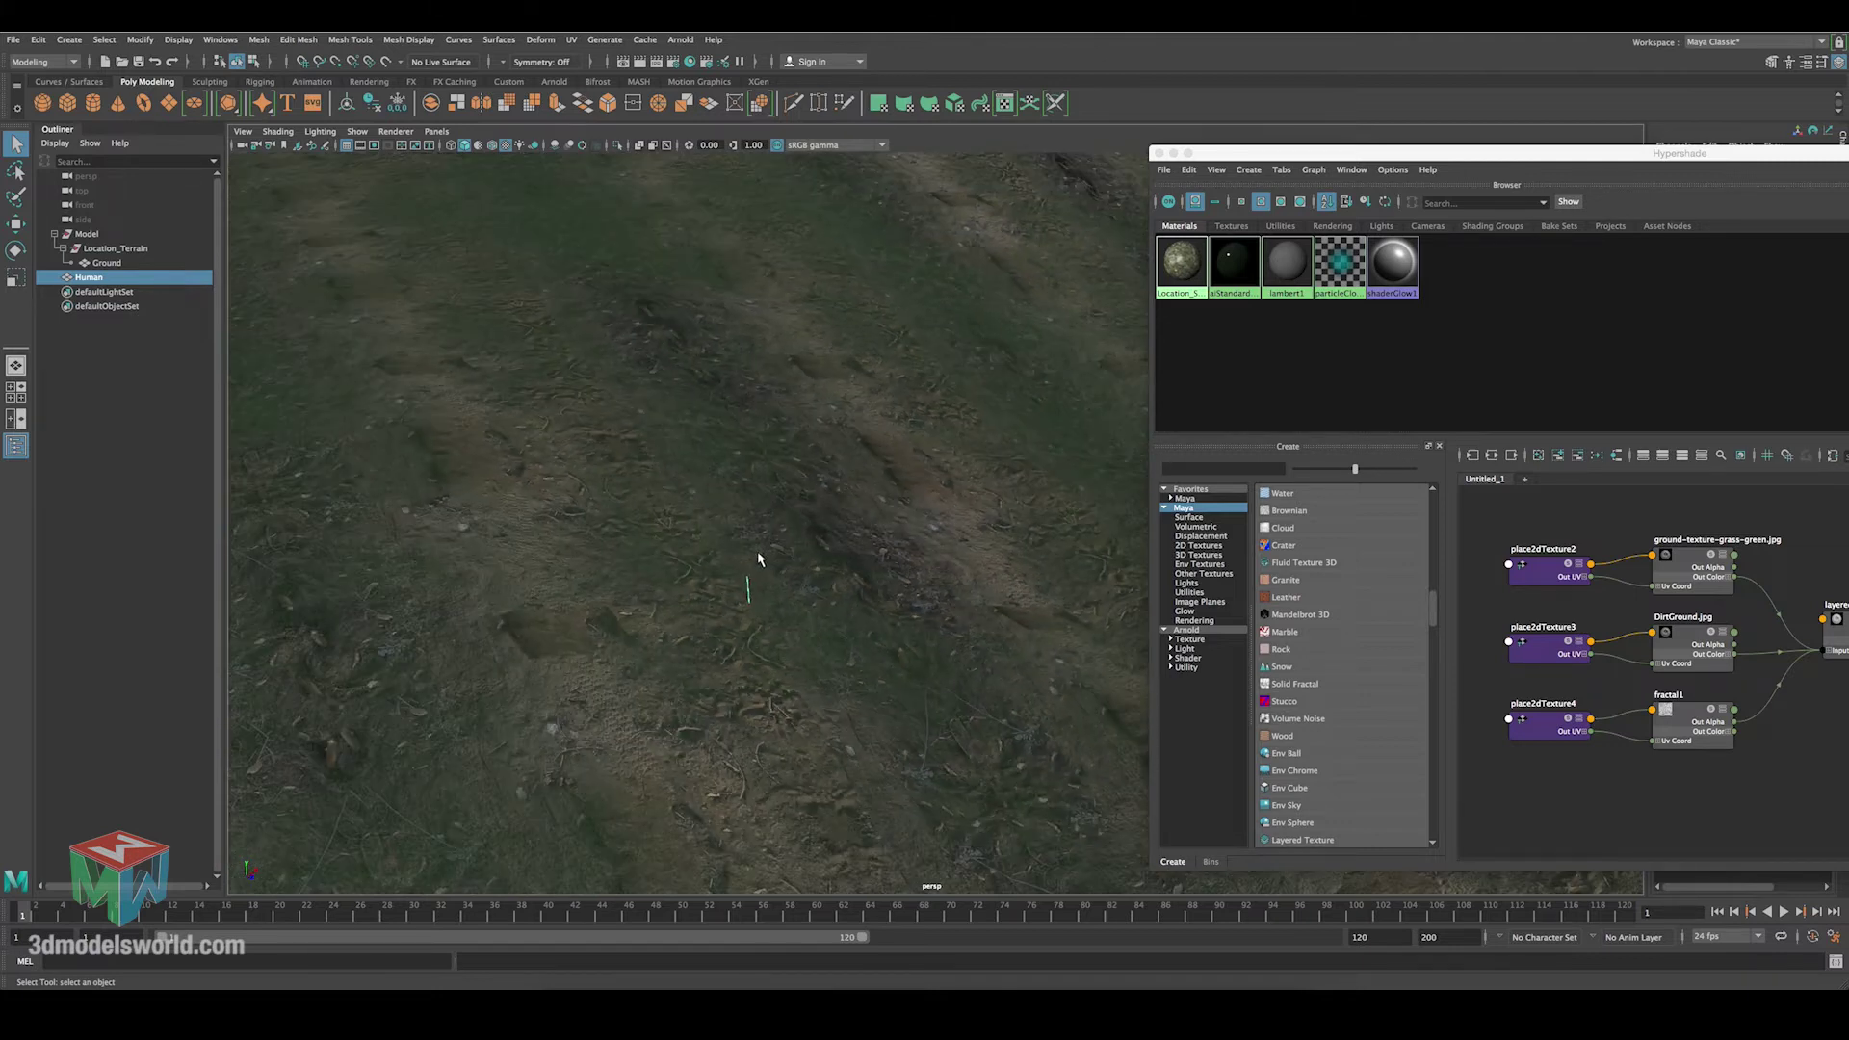
Examine how the grass and dirt blend is distributed across the terrain from wider viewpoints.
click(1537, 158)
drag(1244, 161, 1101, 159)
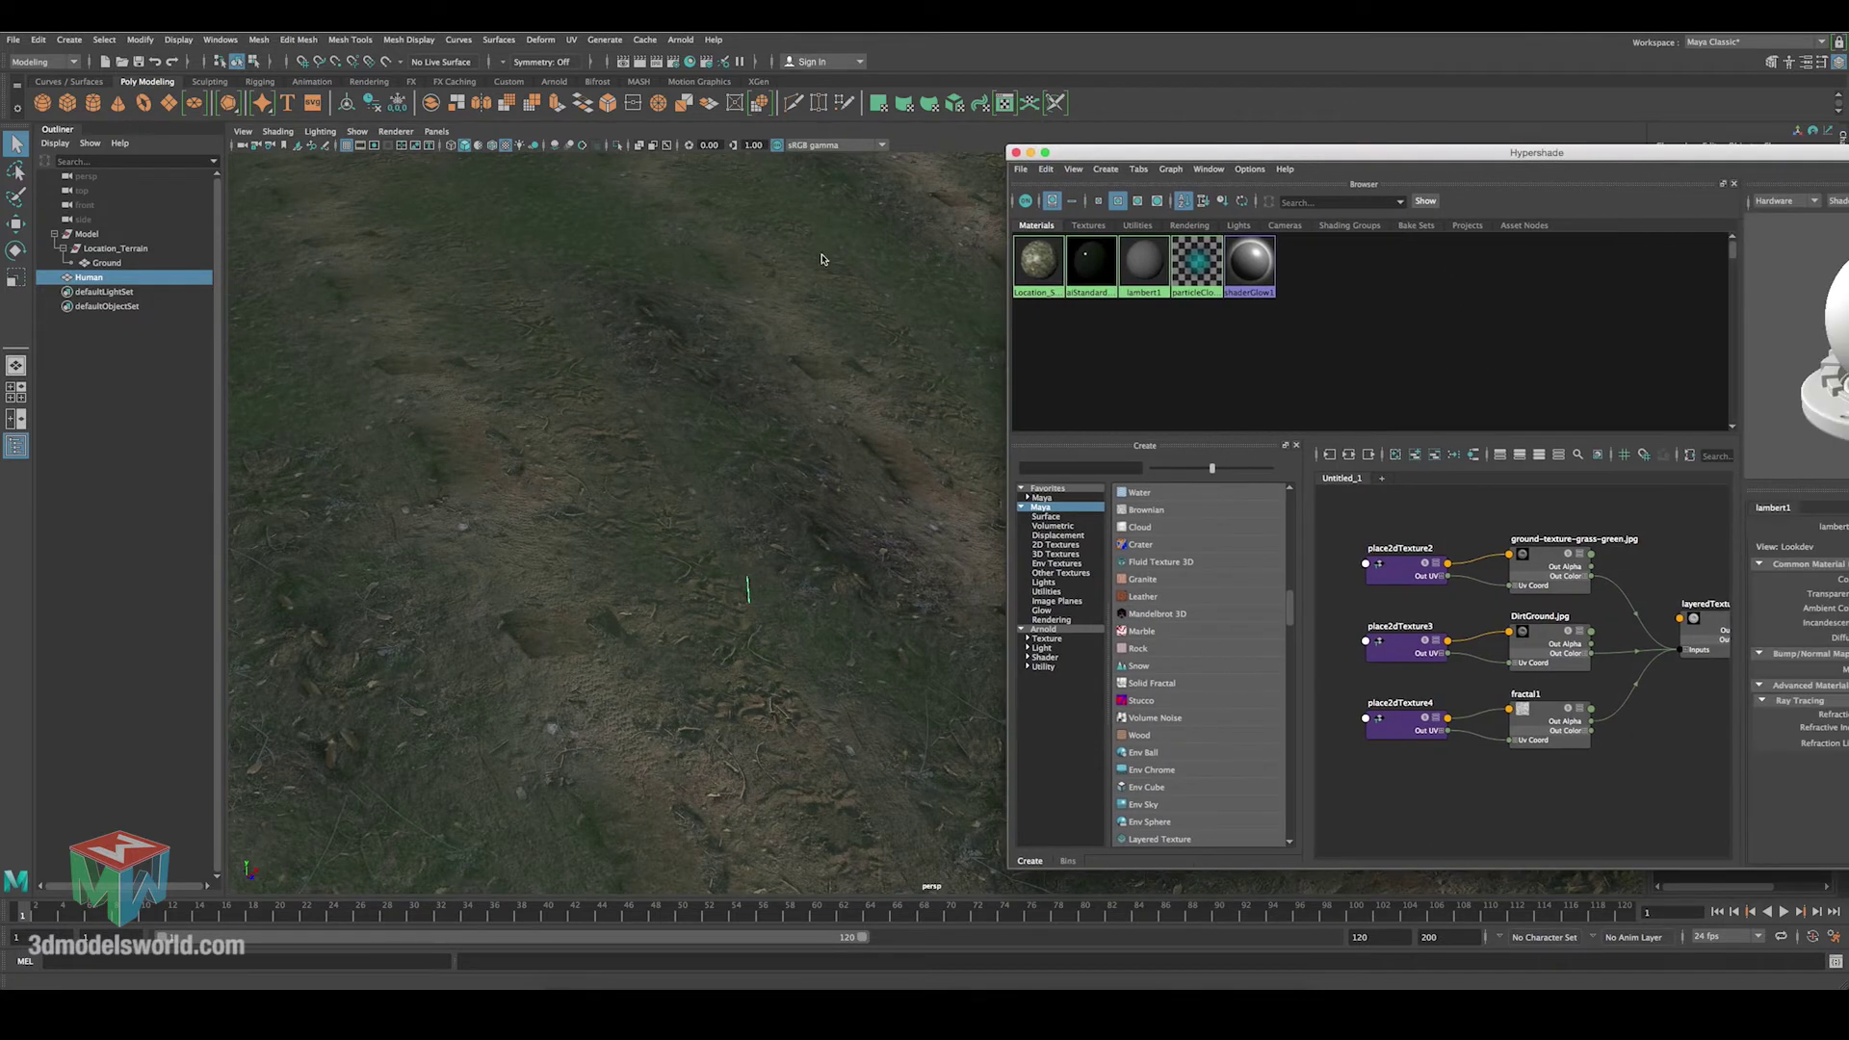
alt+right_drag(757, 537, 590, 487)
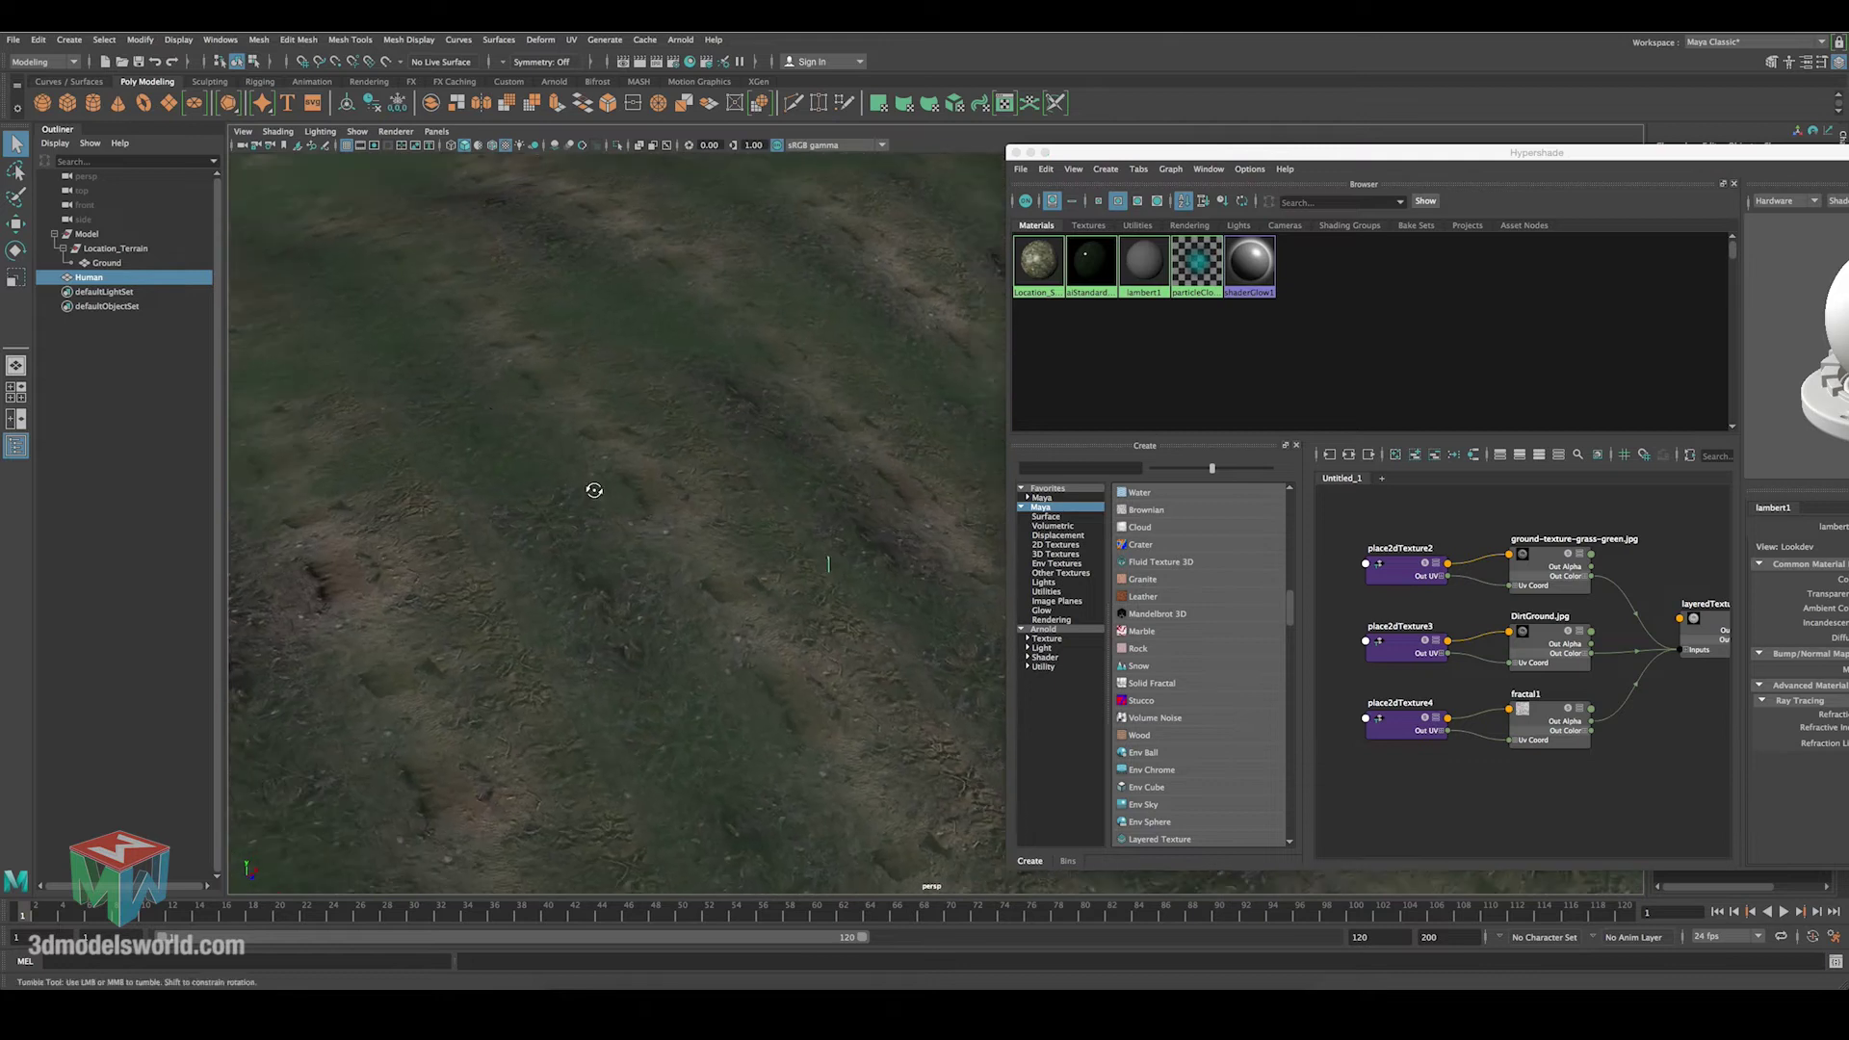
alt+drag(590, 487, 710, 475)
mouse_move(710, 475)
alt+right_down()
mouse_move(685, 421)
mouse_move(671, 462)
alt+right_up()
alt+drag(671, 462, 740, 520)
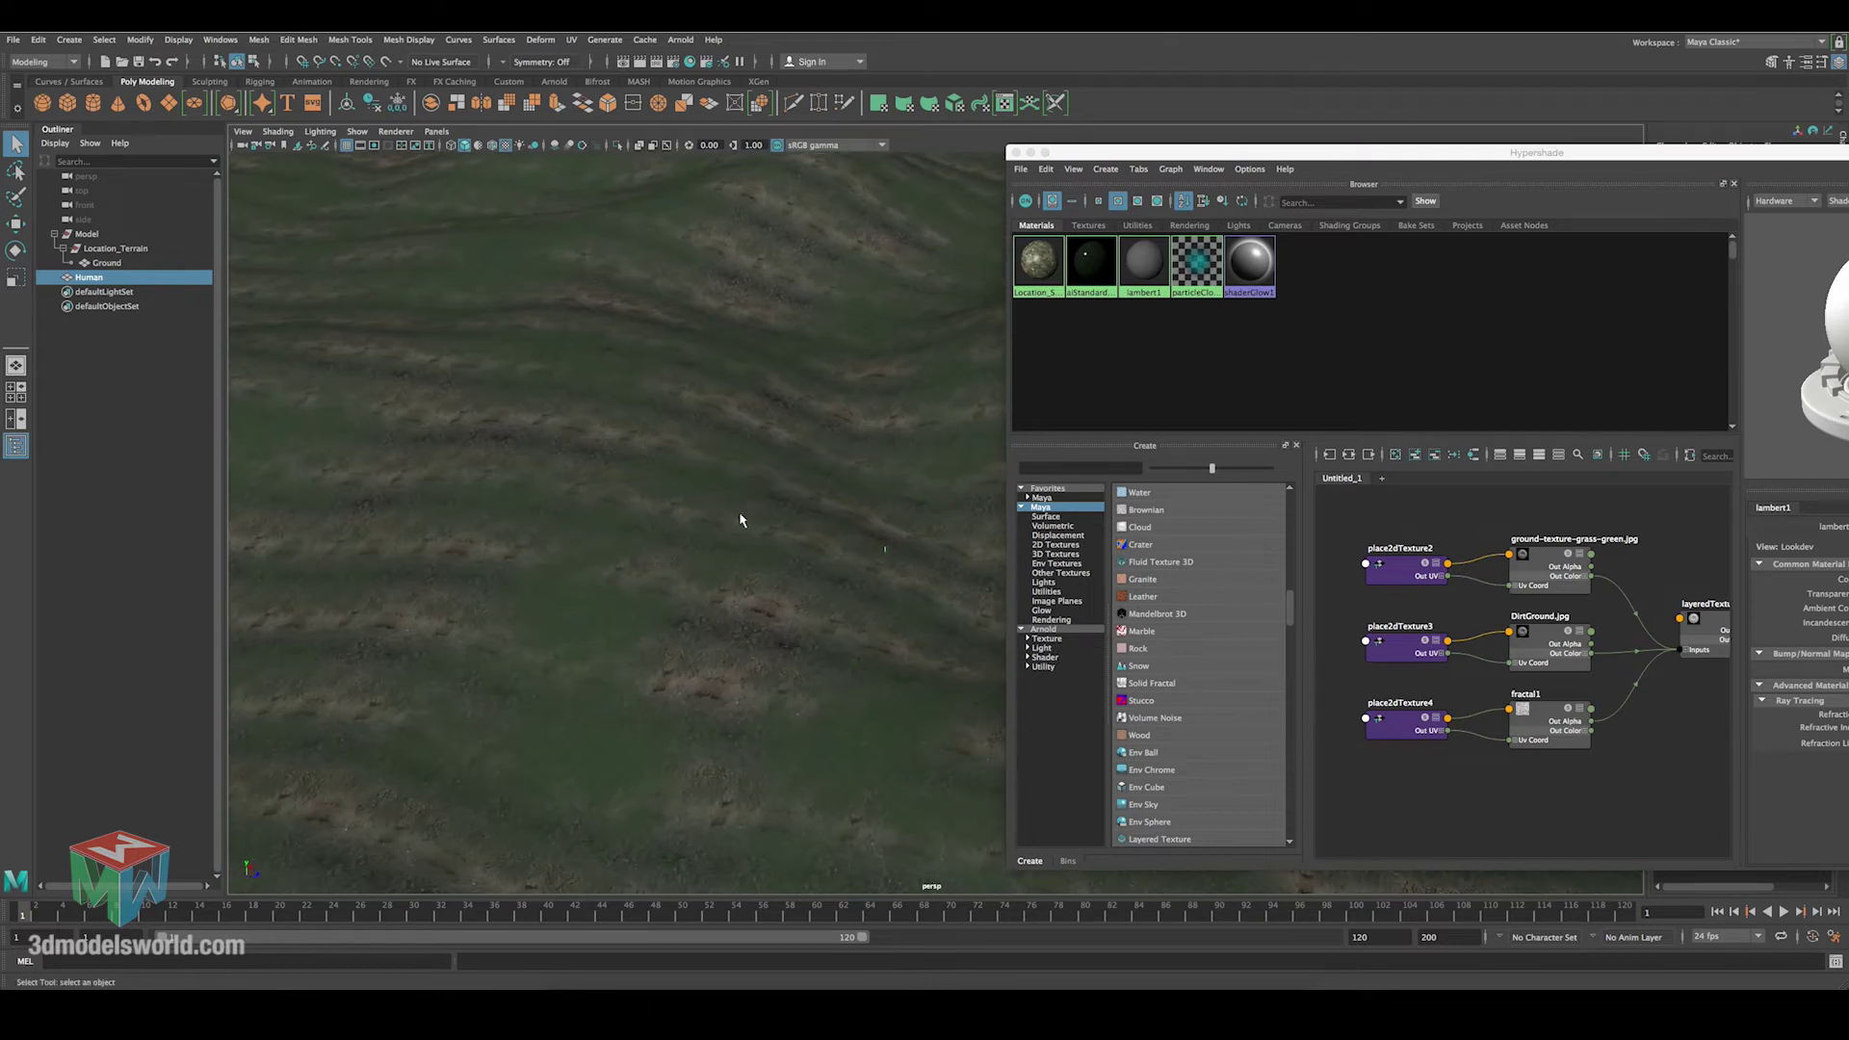
click(135, 282)
drag(1275, 152, 1013, 151)
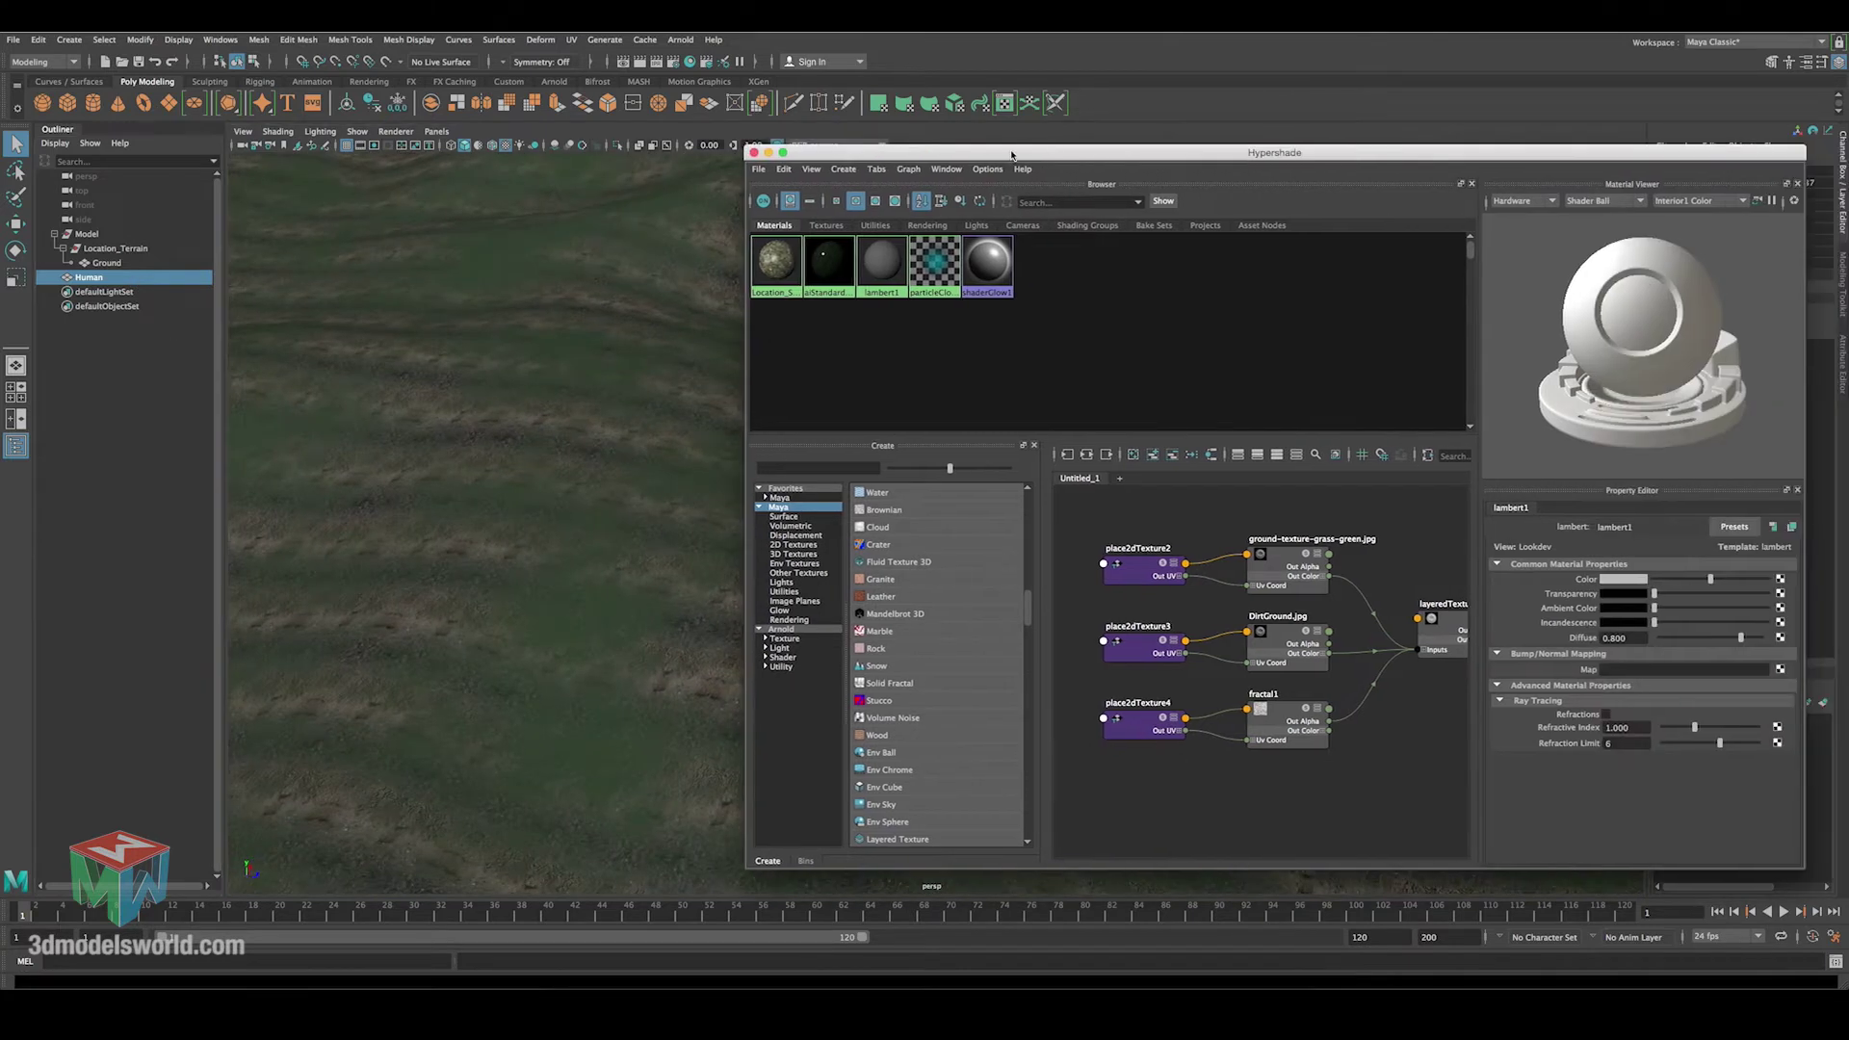
alt+right_drag(462, 279, 302, 220)
alt+drag(302, 220, 447, 666)
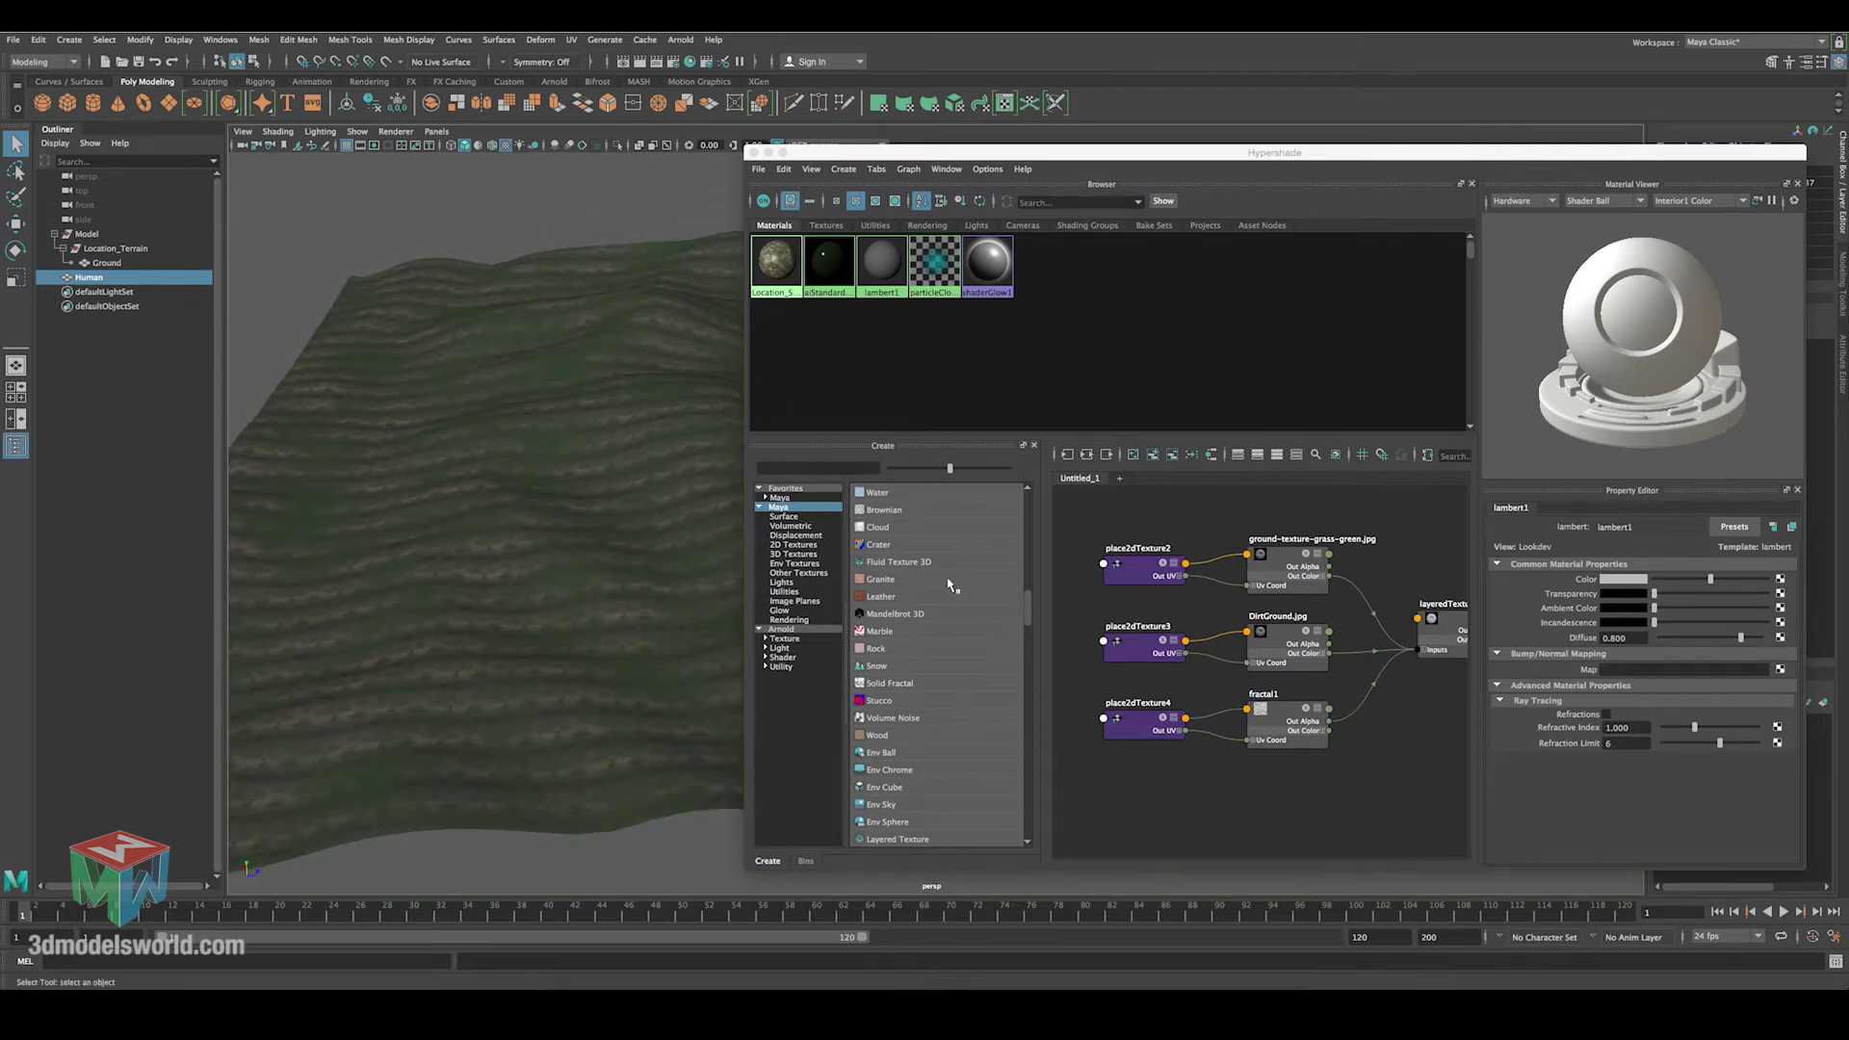
alt+drag(584, 484, 619, 575)
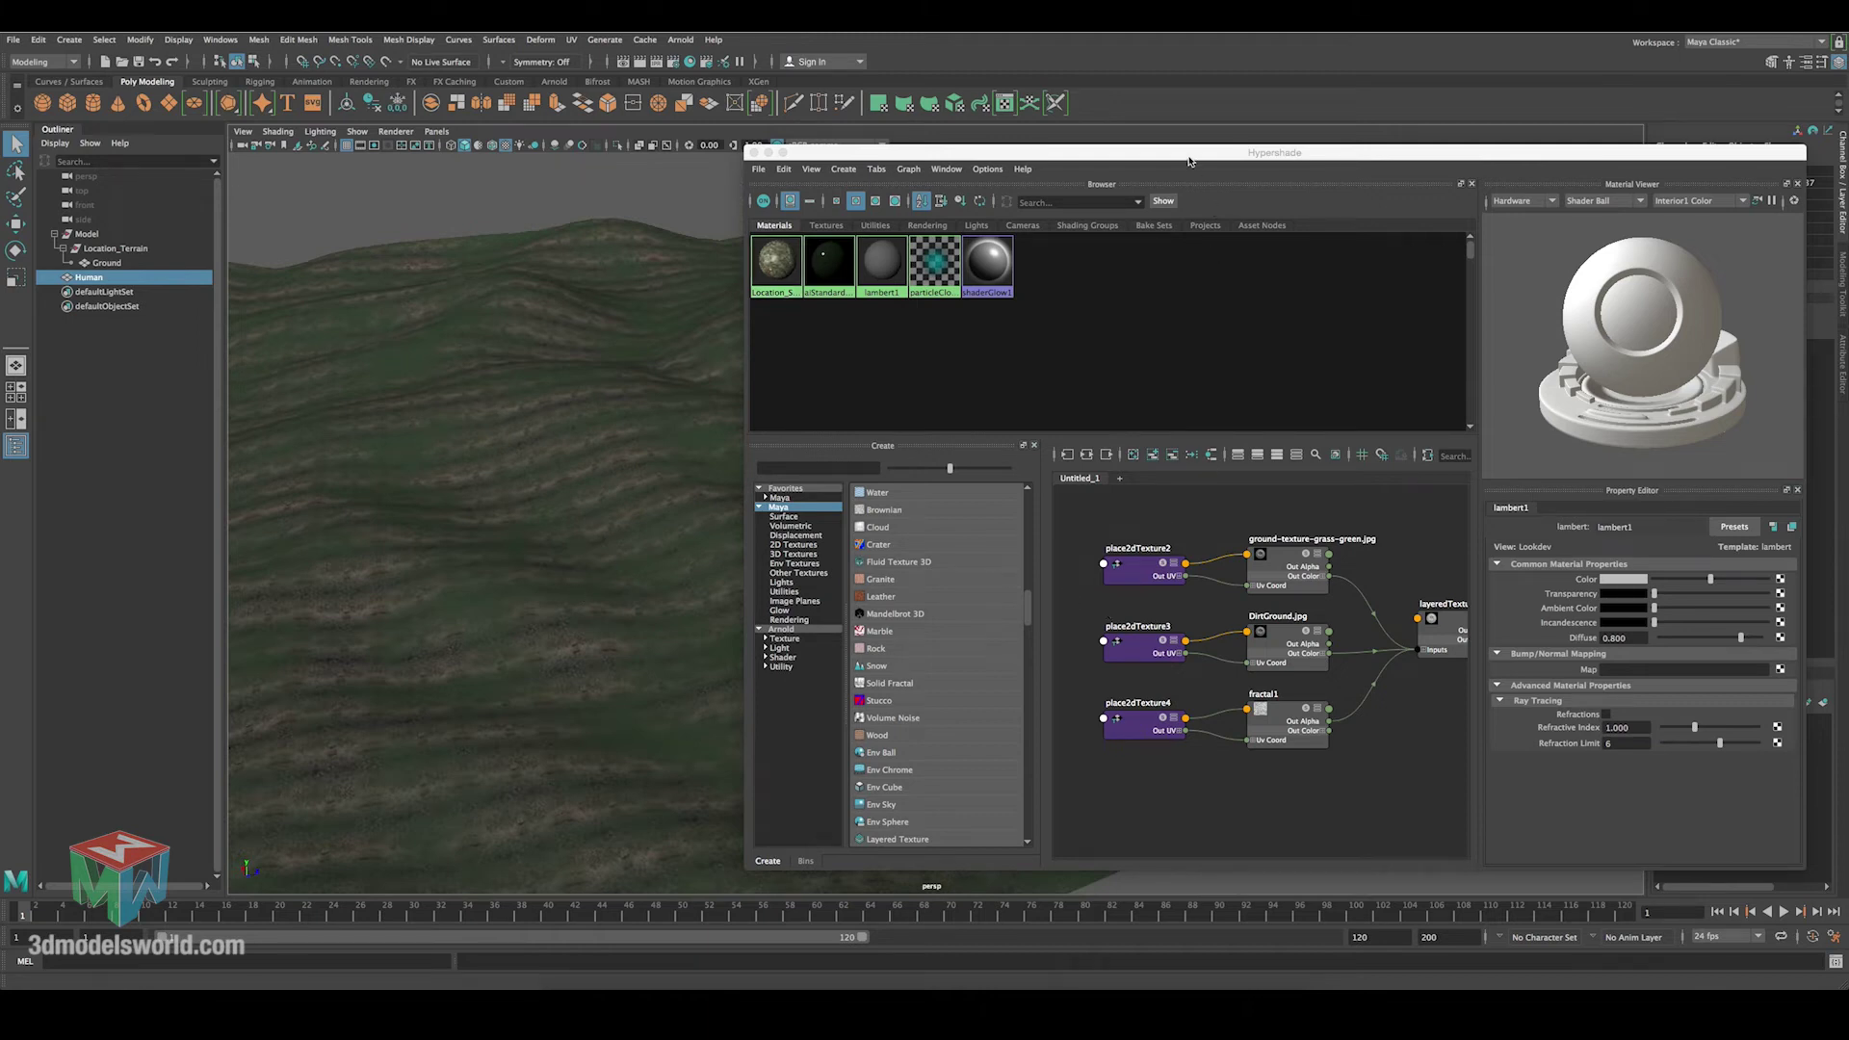
Select the fractal1 node and move the Hypershade aside so its attributes sit next to a close view of the terrain.
drag(1186, 159, 1016, 151)
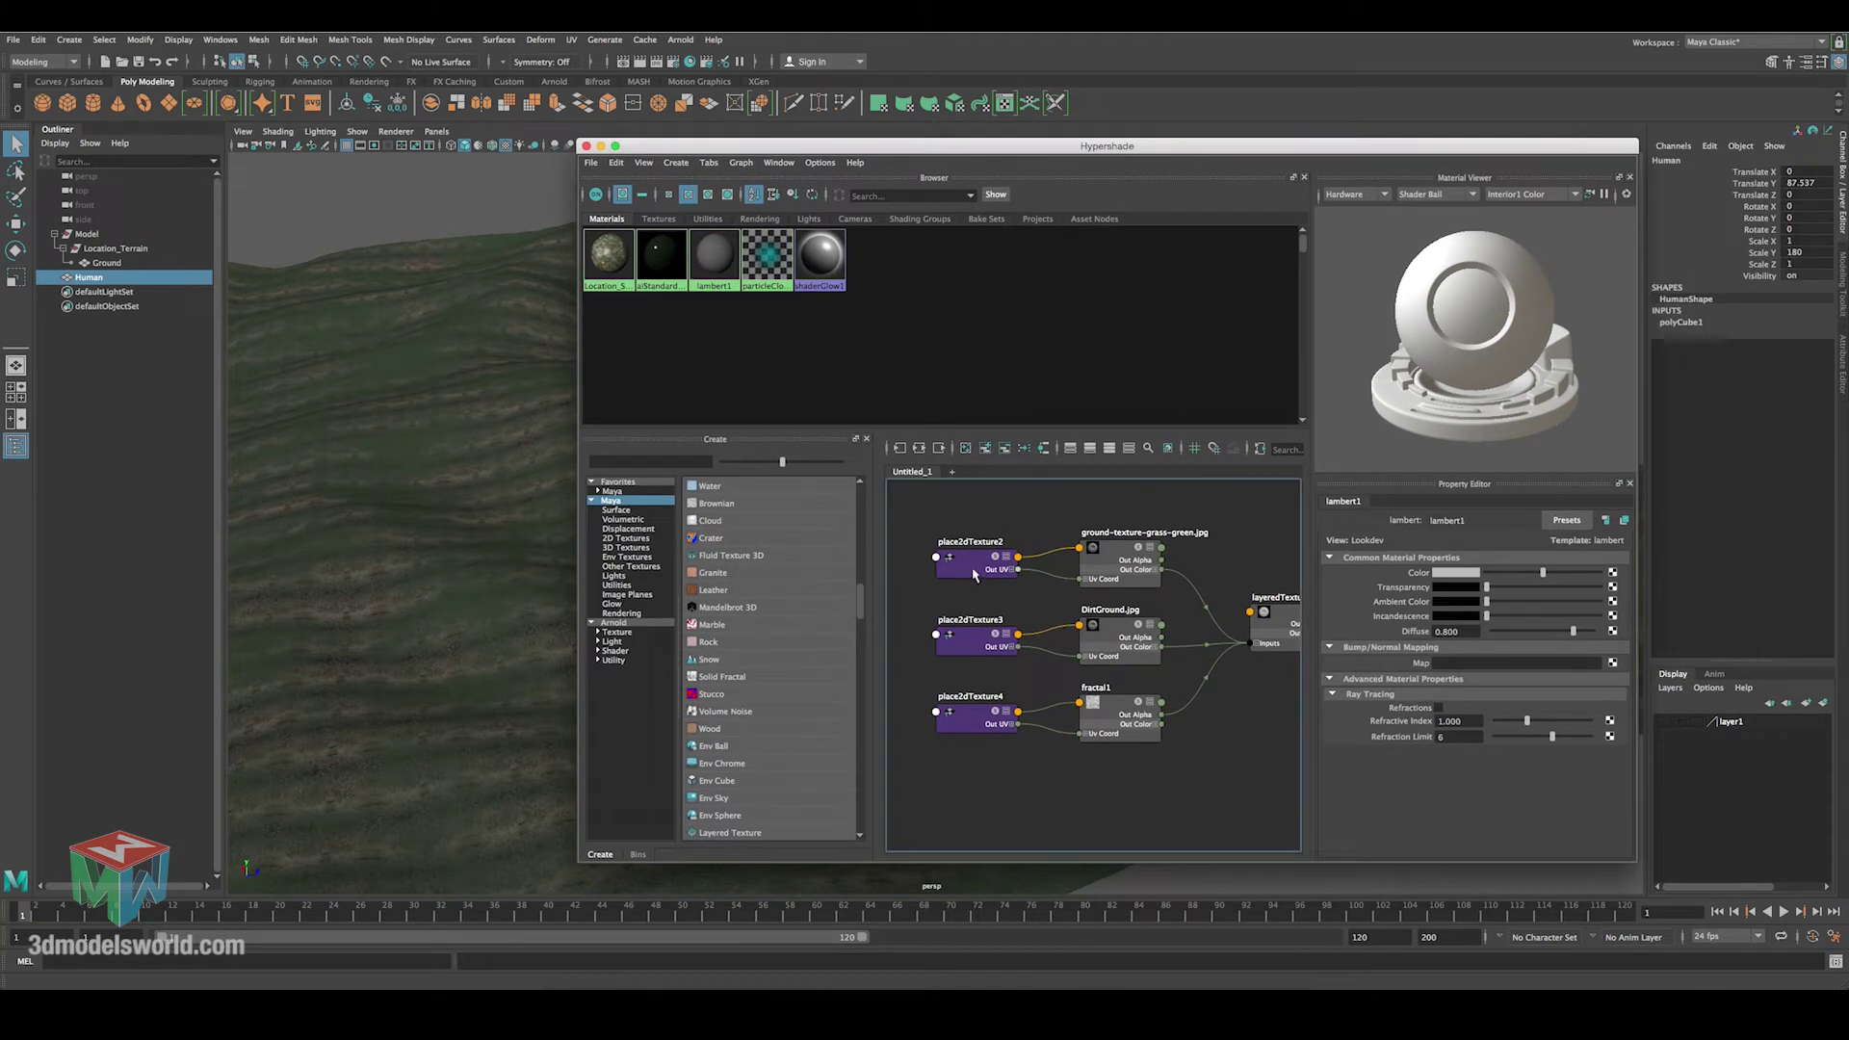
click(1144, 701)
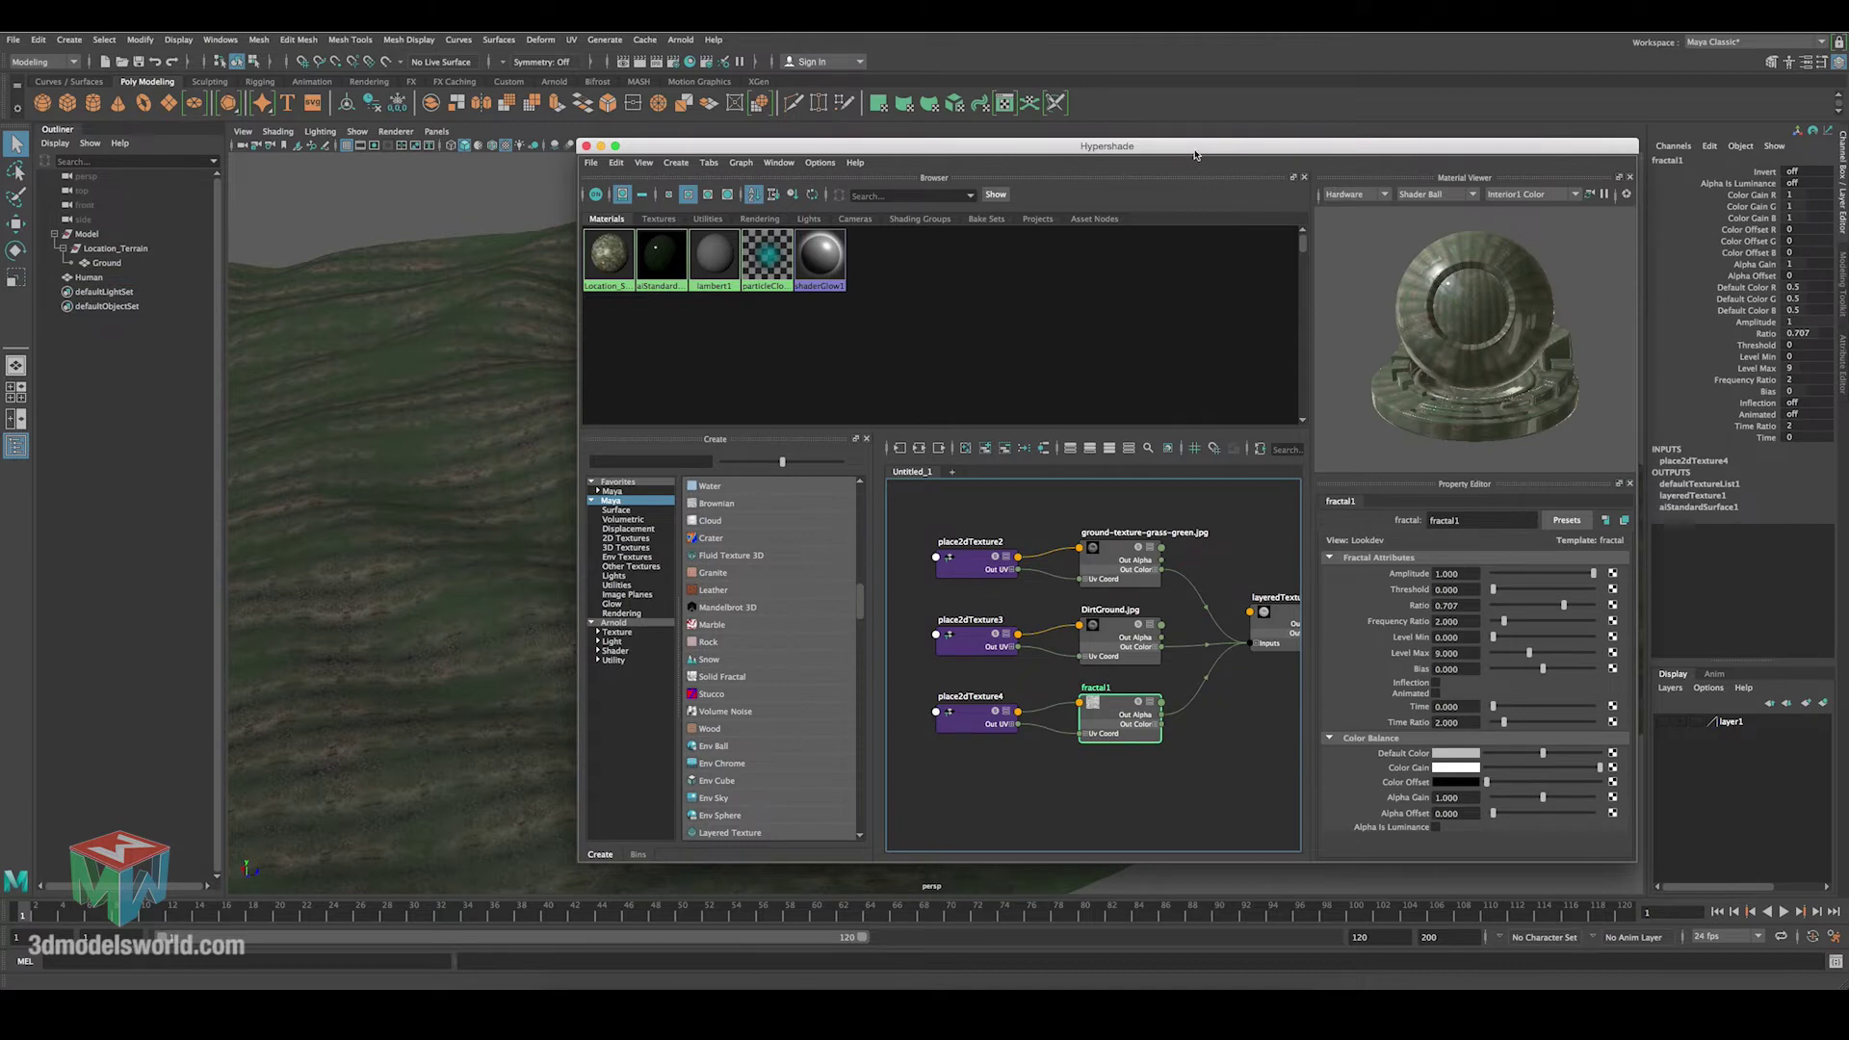
drag(1194, 154, 676, 107)
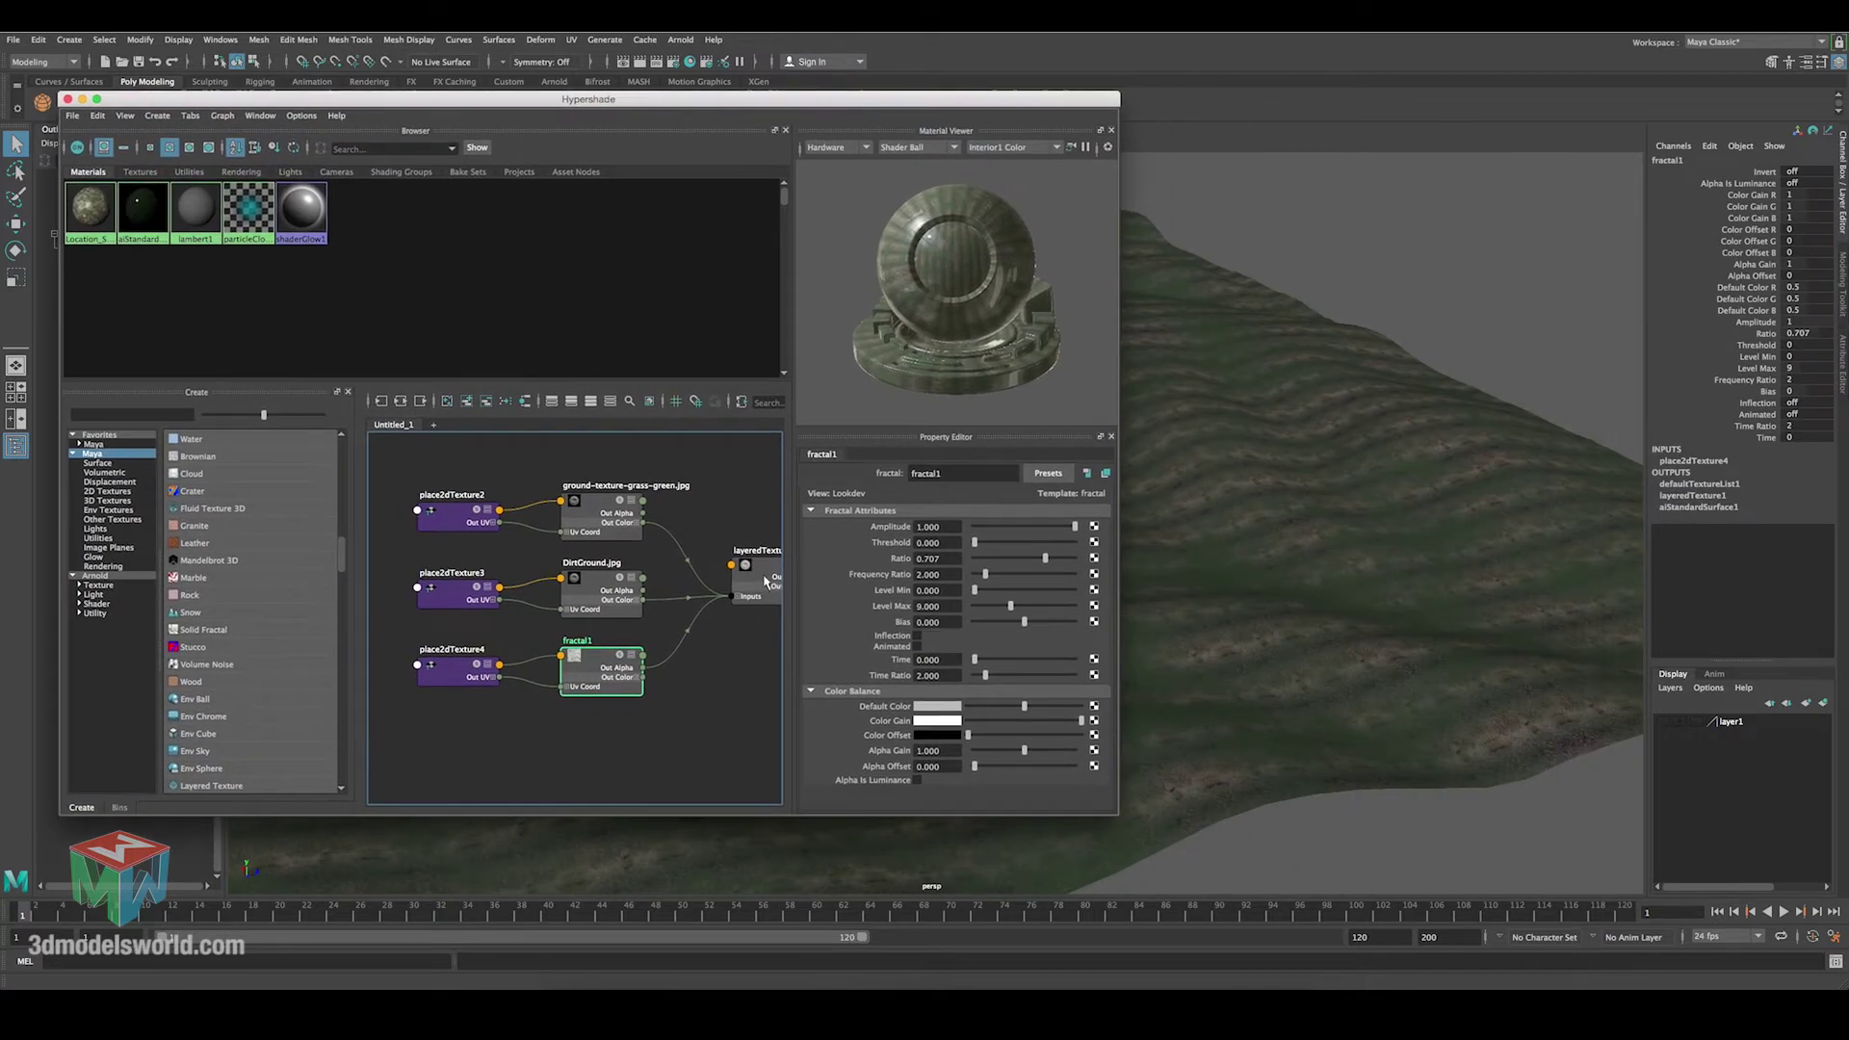
drag(969, 100, 667, 90)
scroll(1061, 539, up, 8)
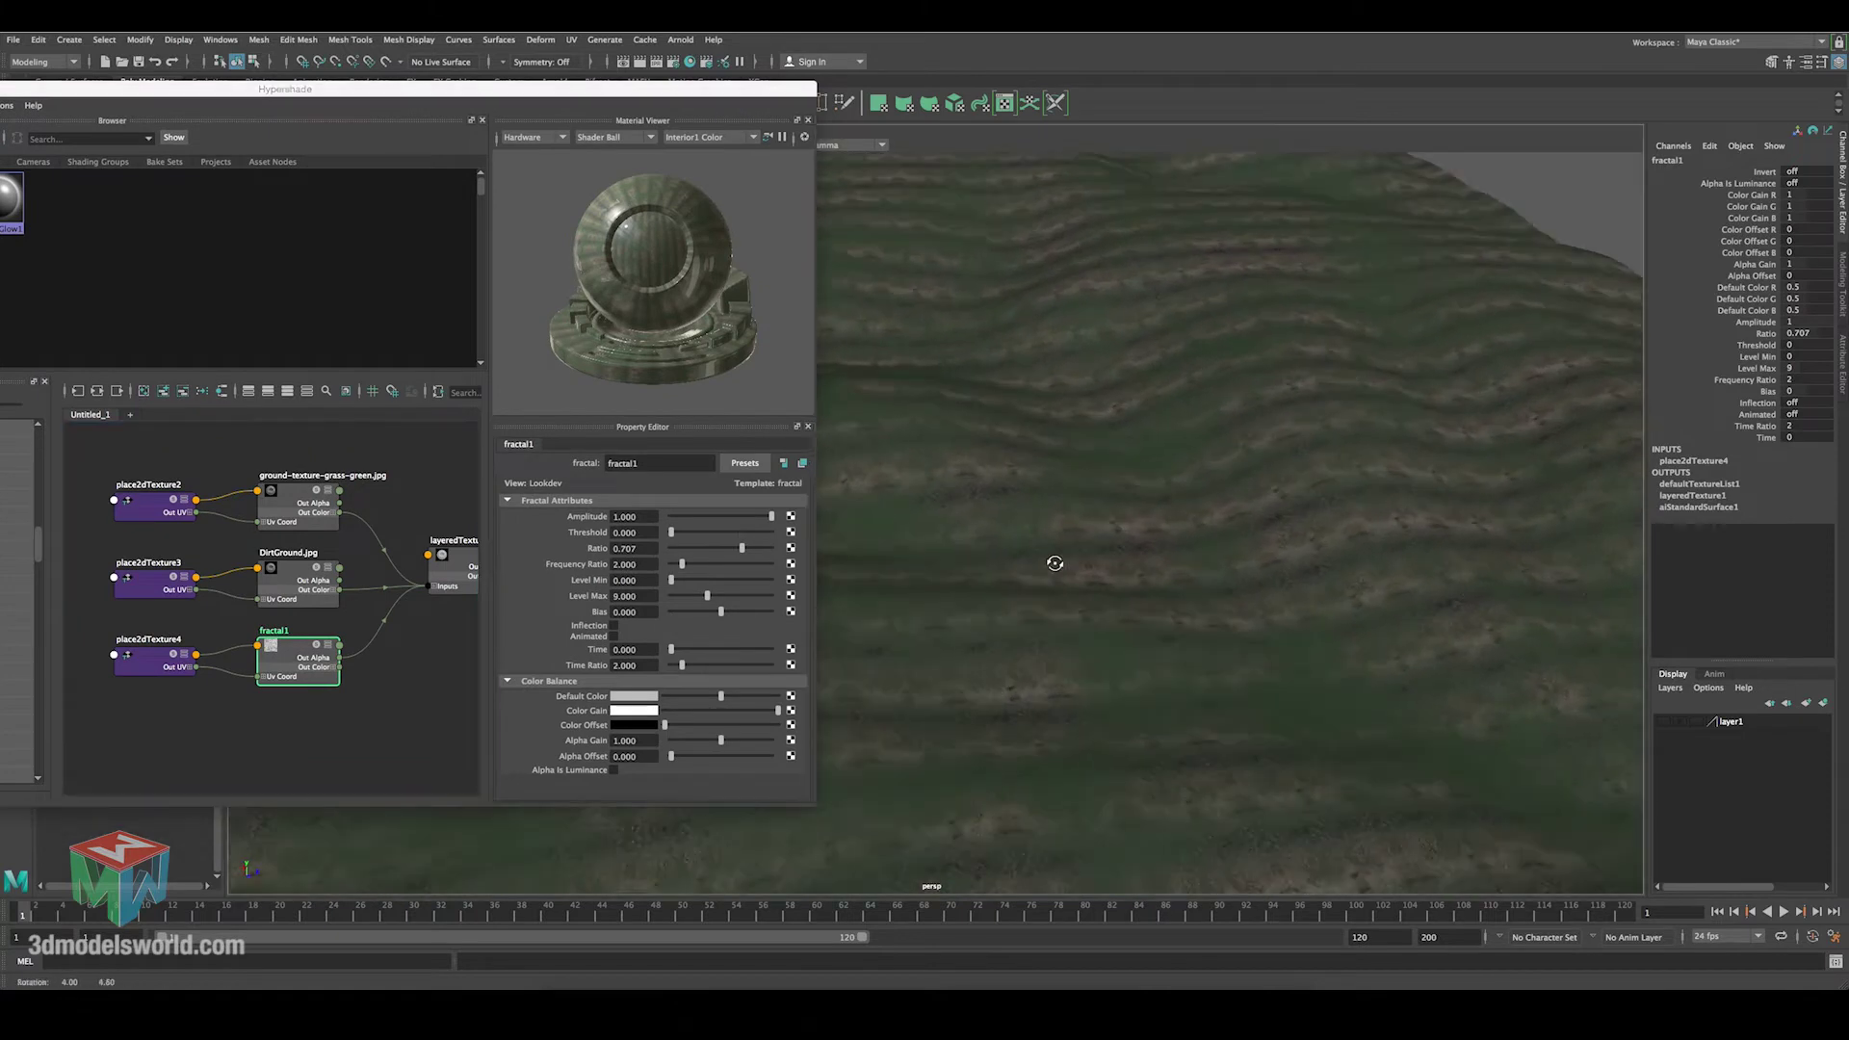
click(283, 643)
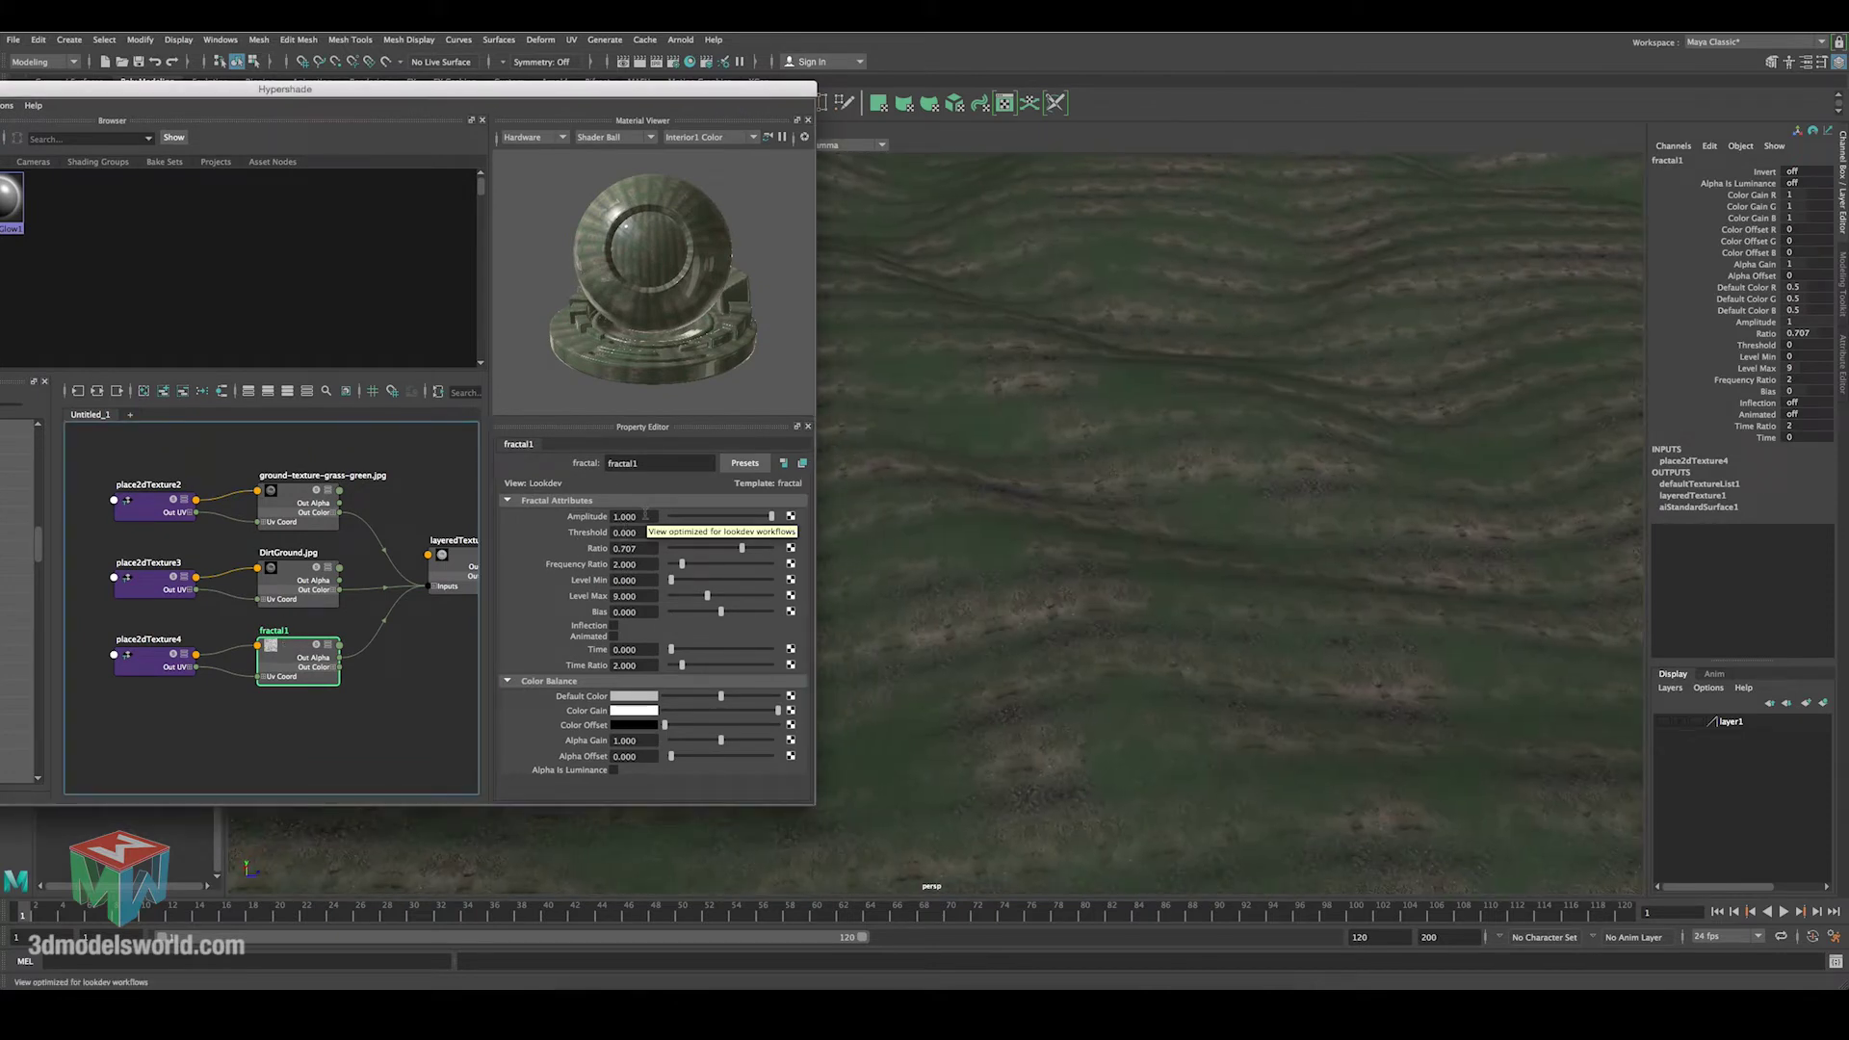
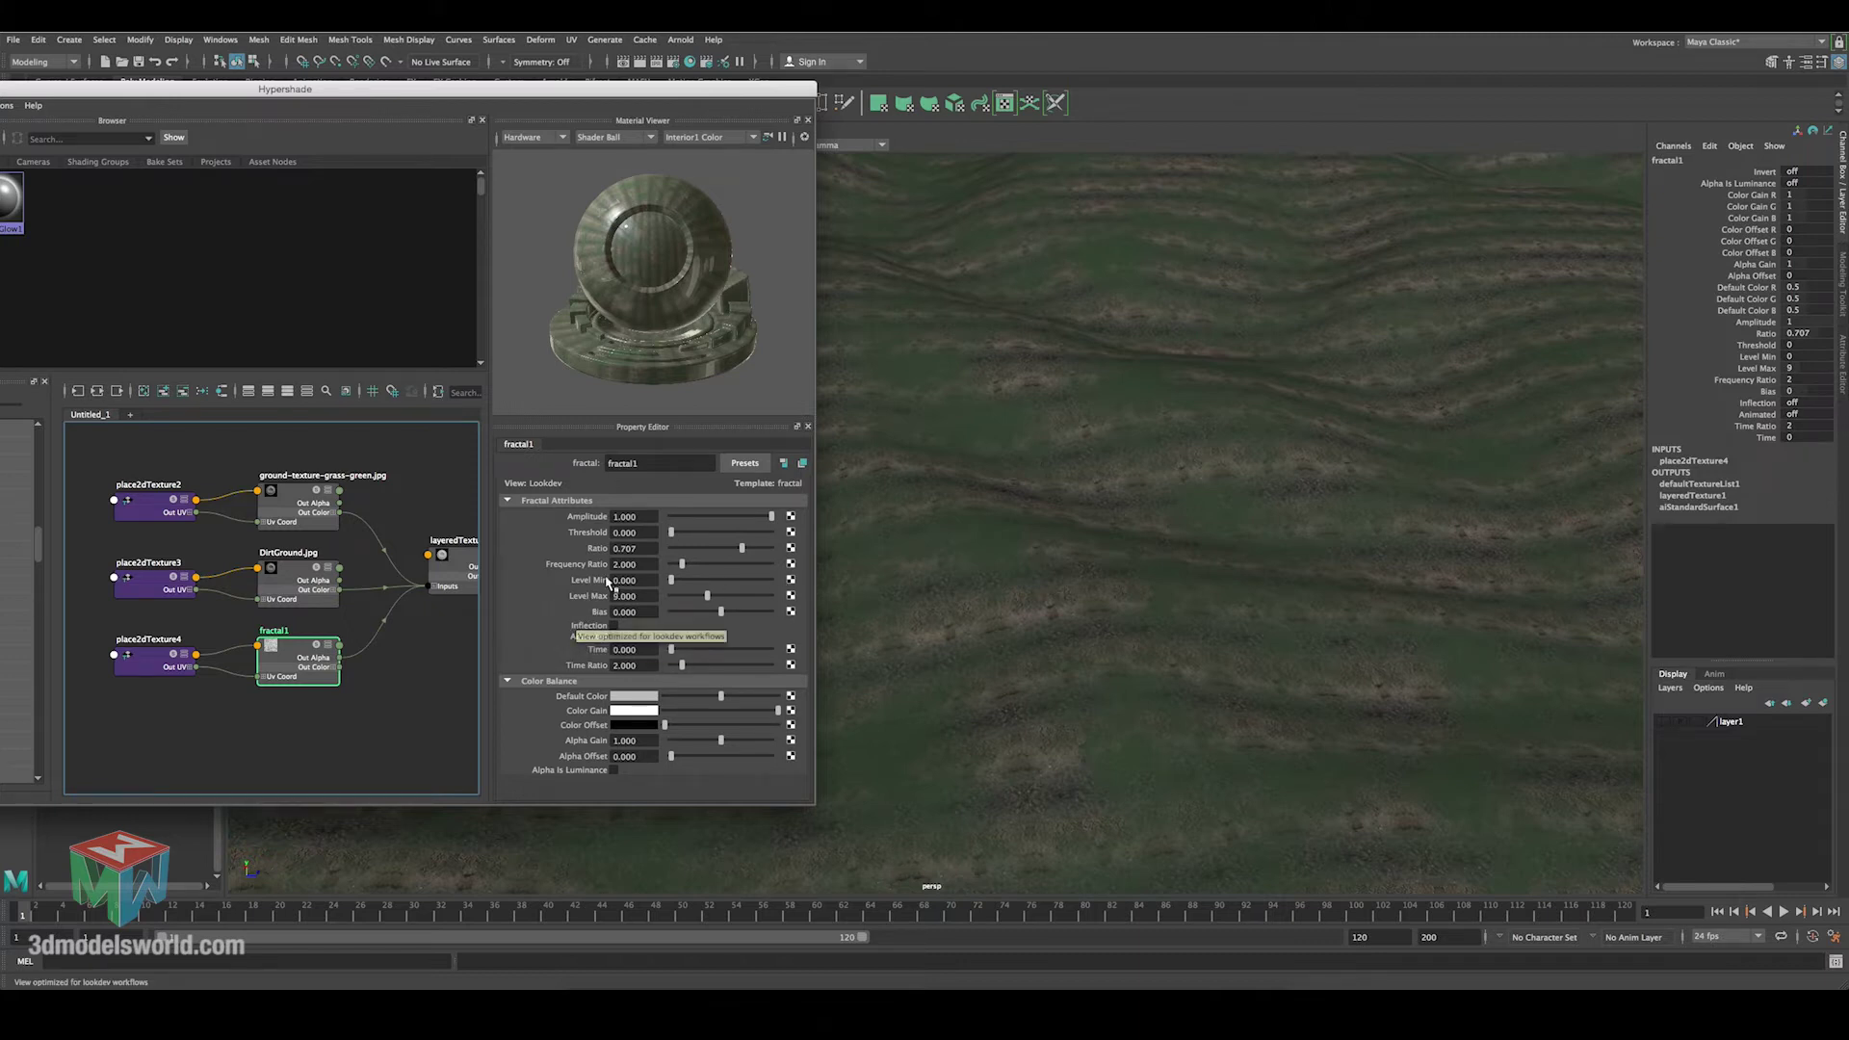
On fractal1, test a lower Amplitude and return it to 1, and set Threshold to 0.117 and Ratio to 0.949.
drag(770, 517, 607, 523)
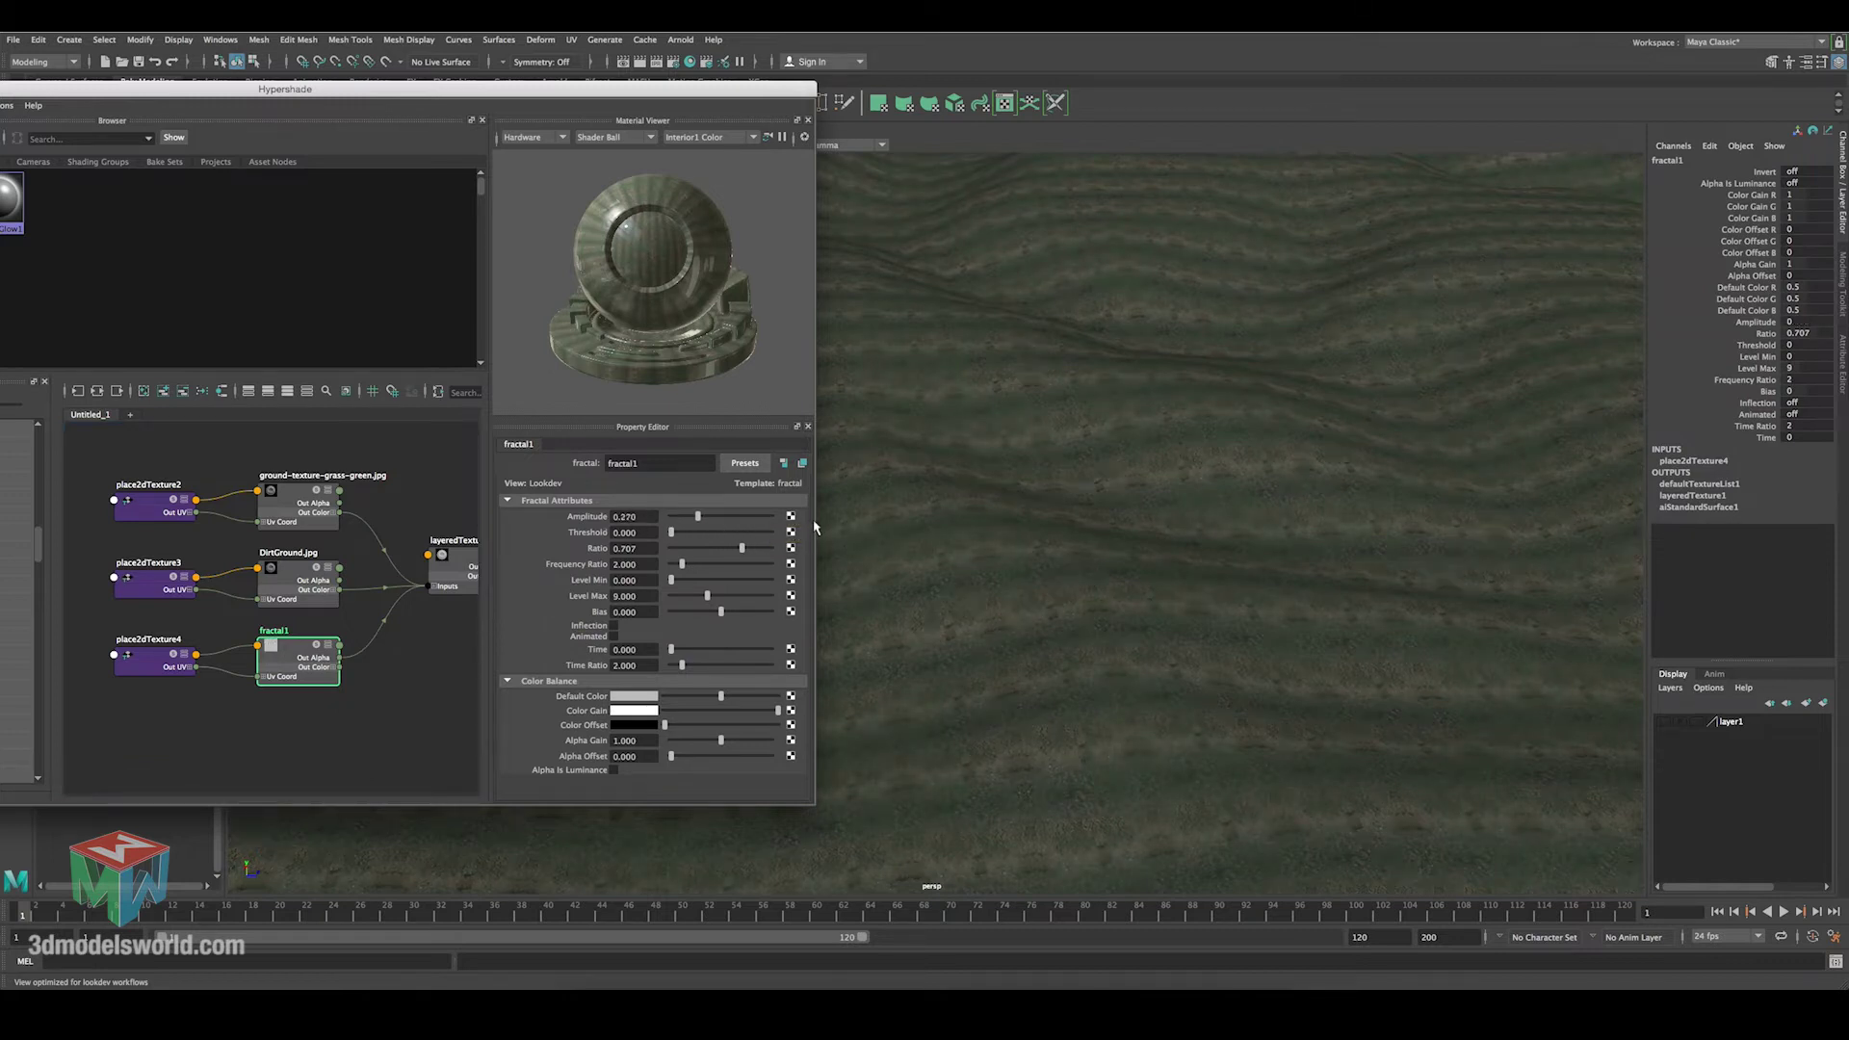
drag(815, 526, 808, 526)
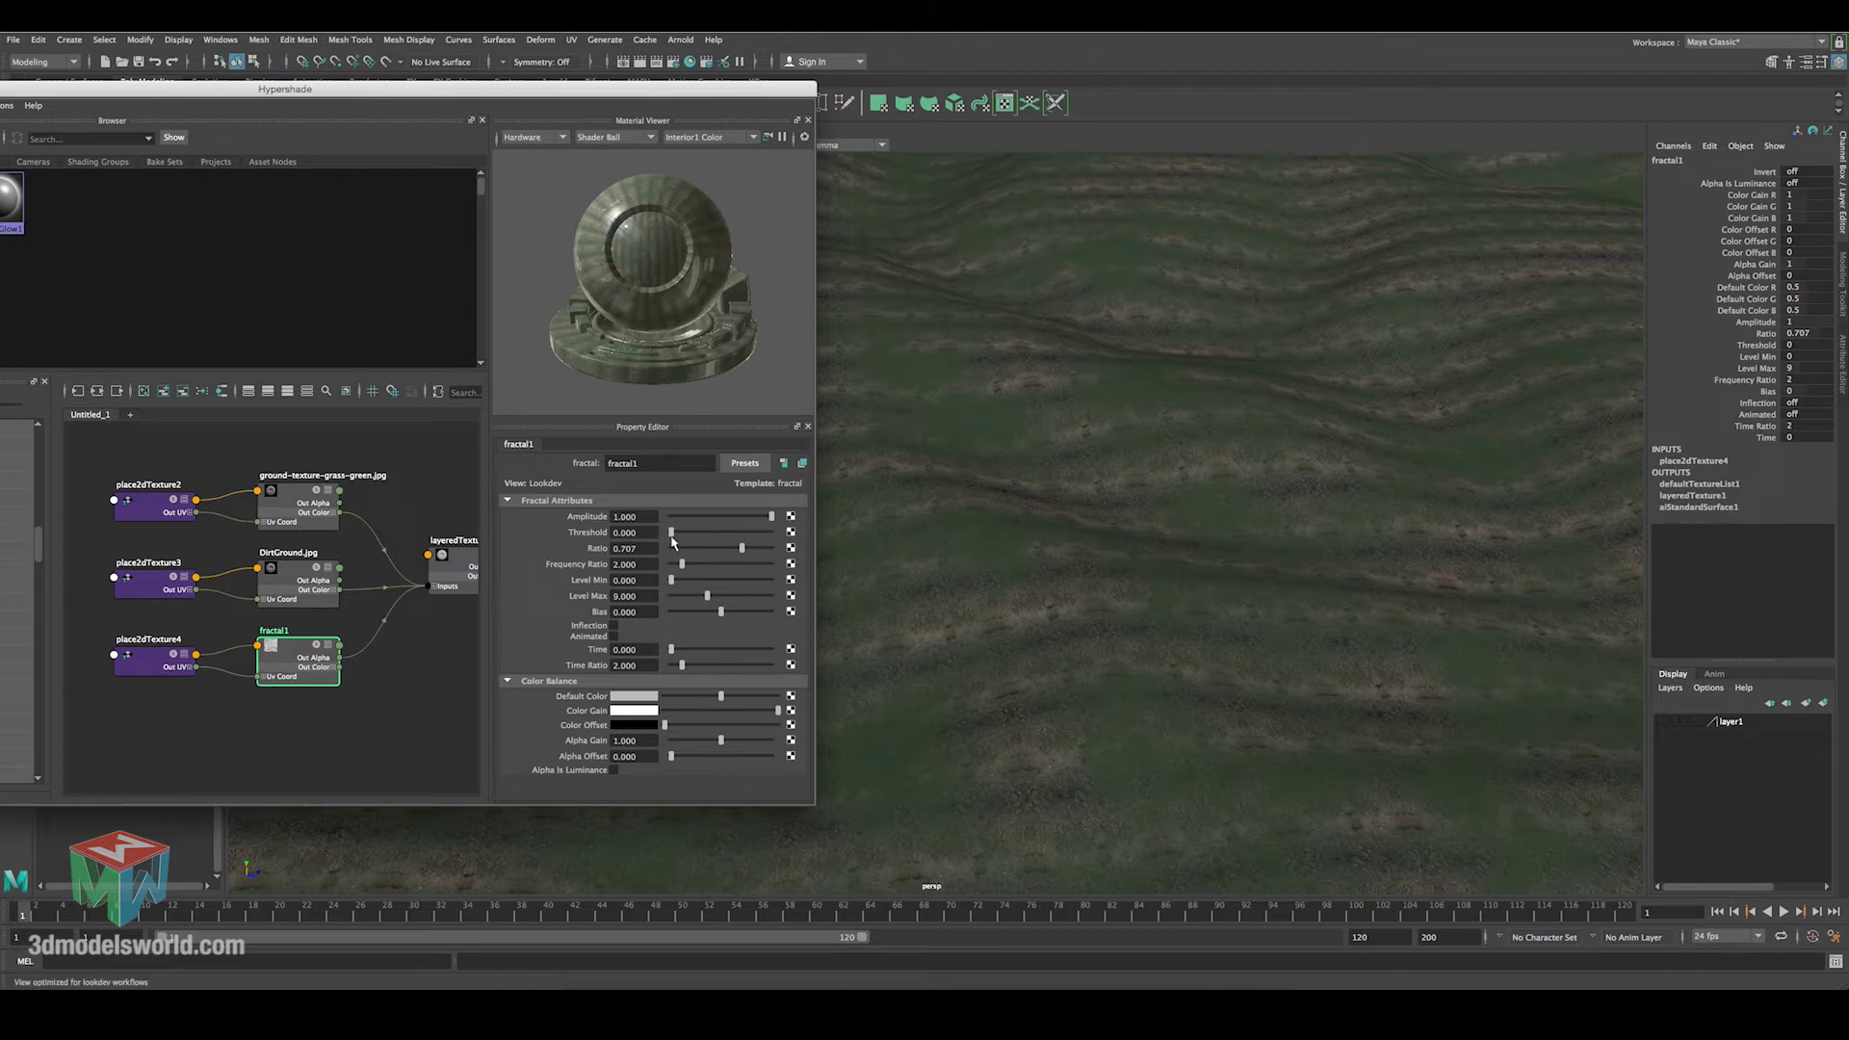
mouse_move(678, 537)
mouse_down()
mouse_move(786, 544)
mouse_move(690, 537)
mouse_up()
drag(678, 539, 682, 540)
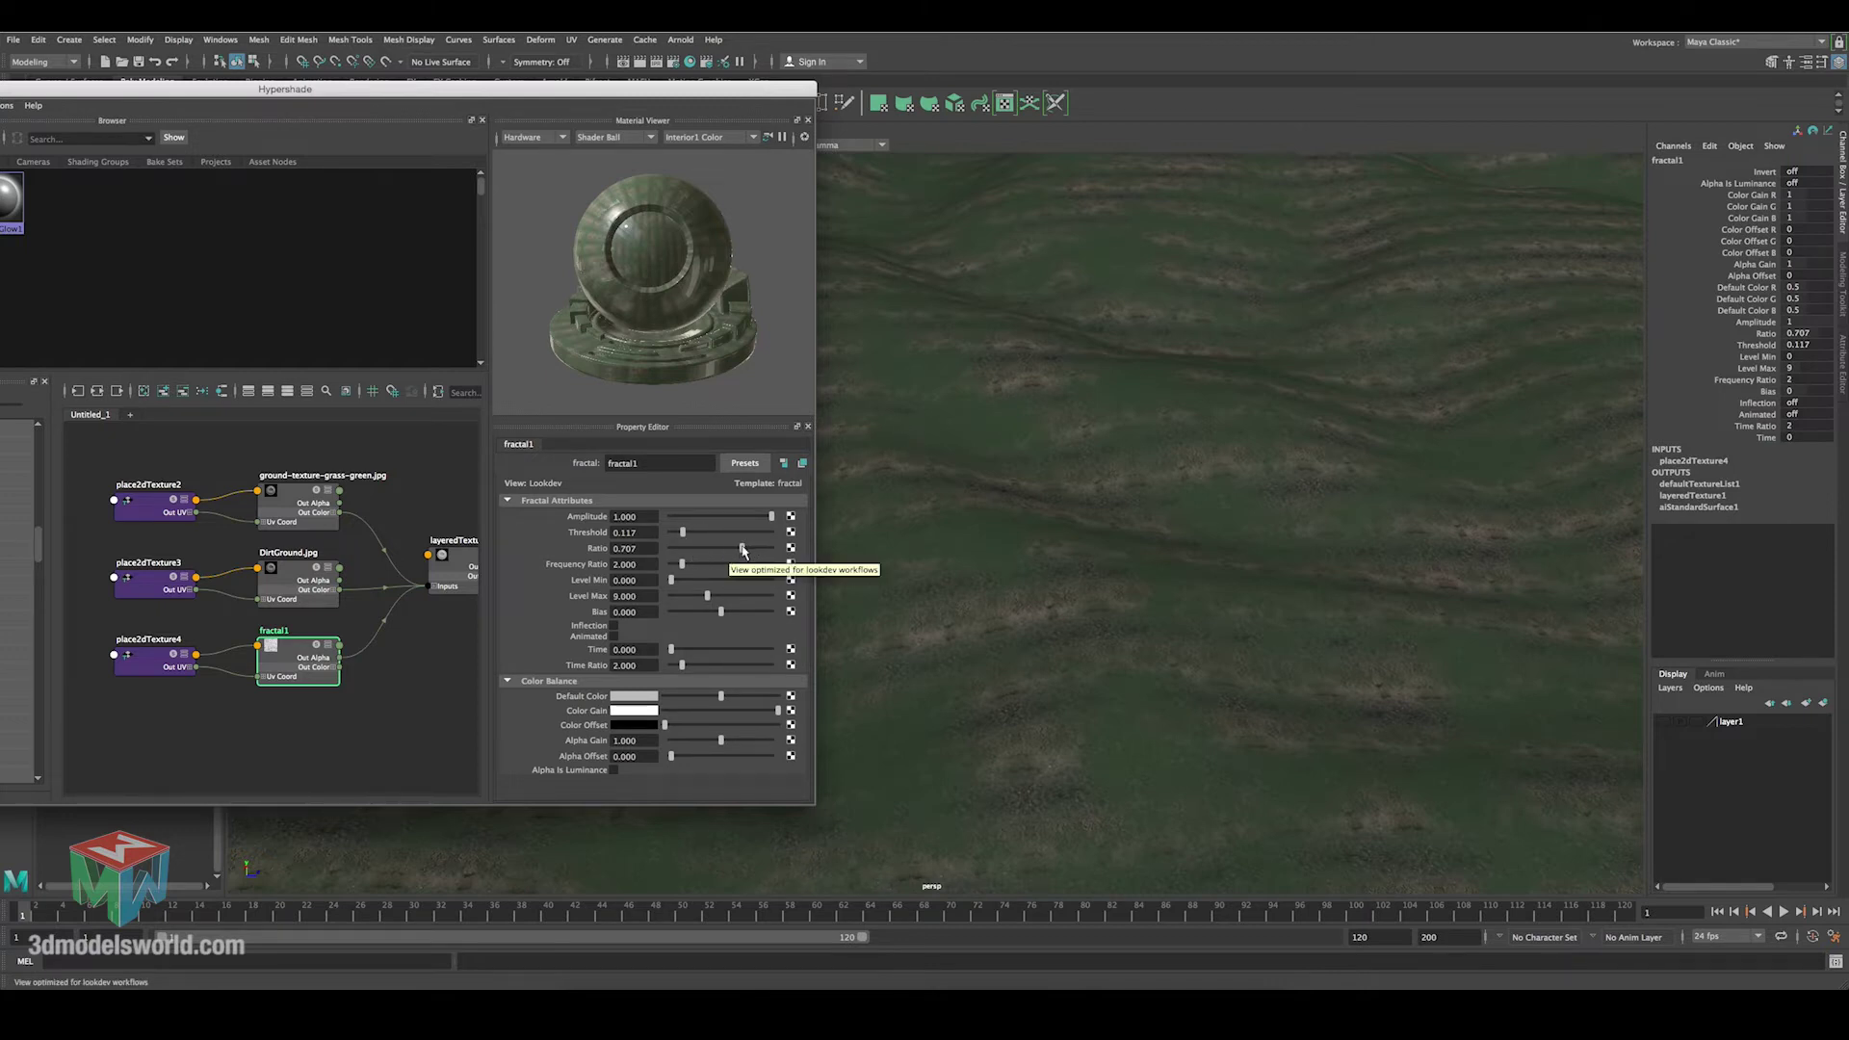
mouse_move(742, 548)
mouse_down()
mouse_move(671, 553)
mouse_move(763, 556)
mouse_up()
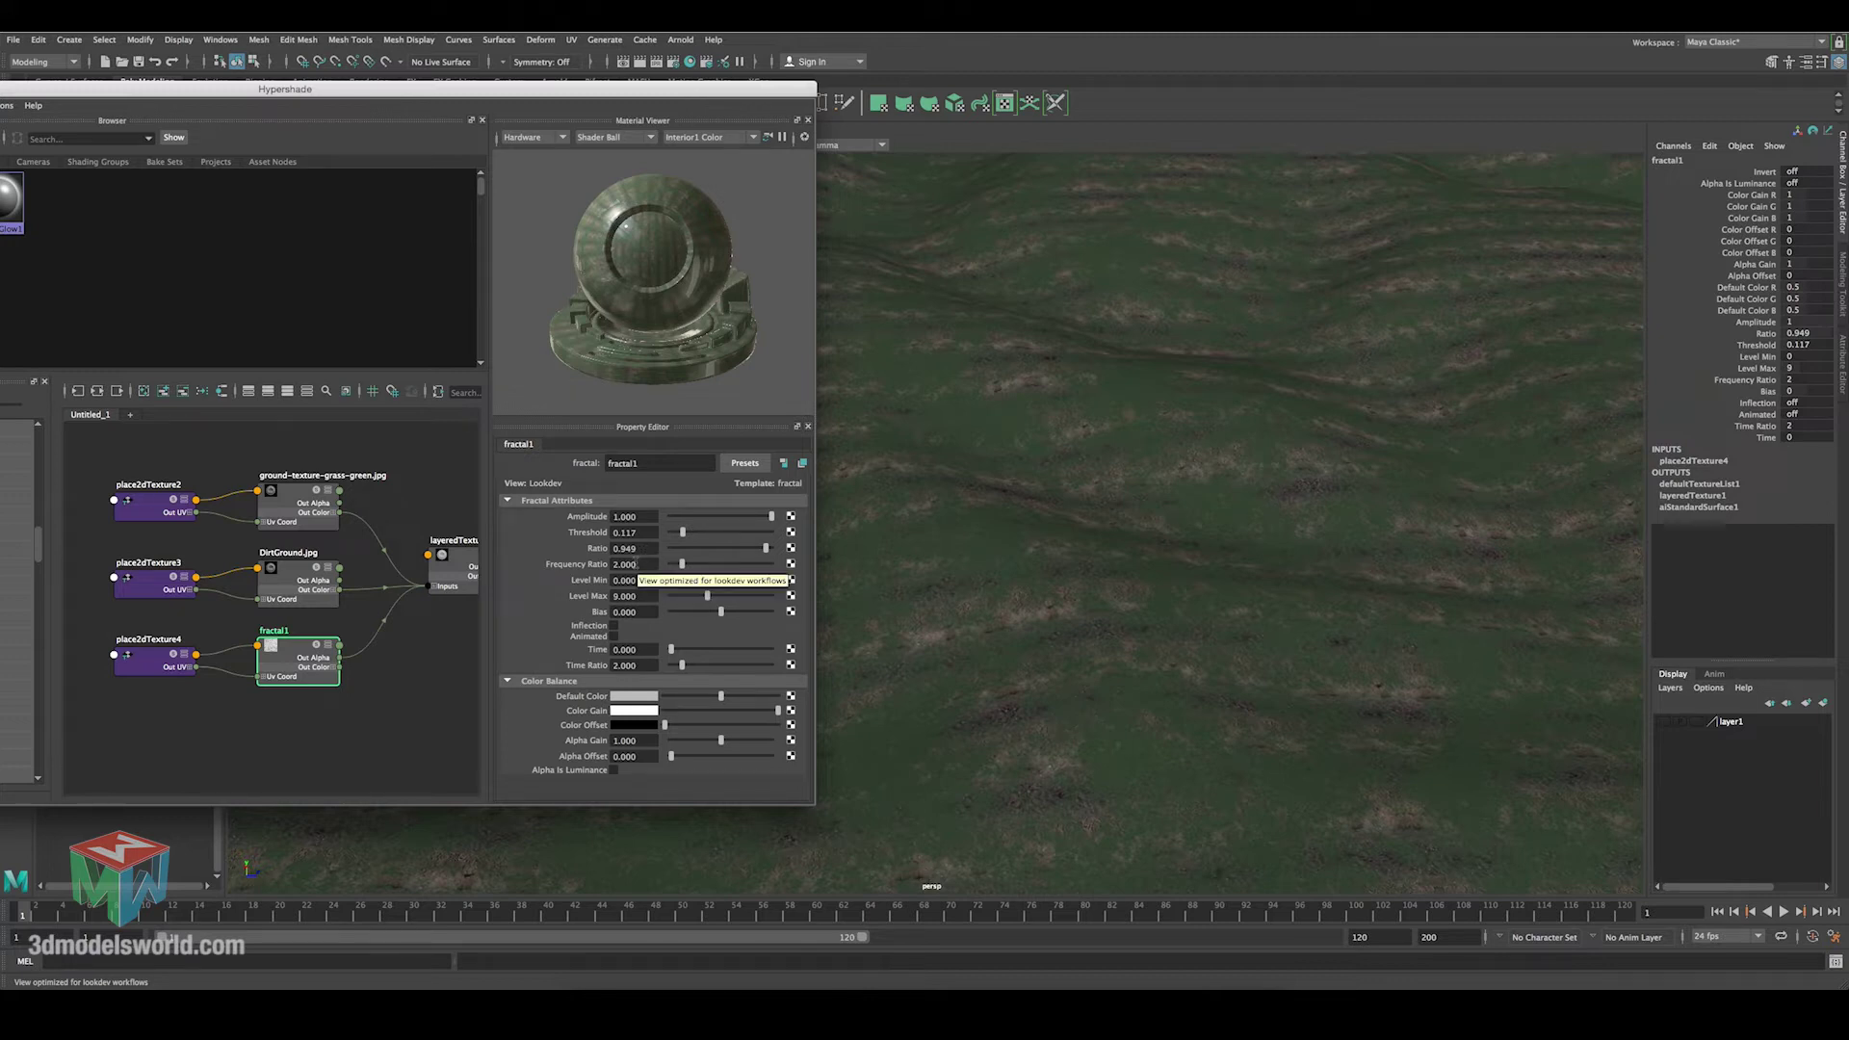
Try Frequency Ratio values of 2.314, 1.854, 2.051 and 2 on fractal1 to compare the dirt patch patterns.
mouse_move(682, 563)
mouse_down()
mouse_move(717, 569)
mouse_move(687, 571)
mouse_up()
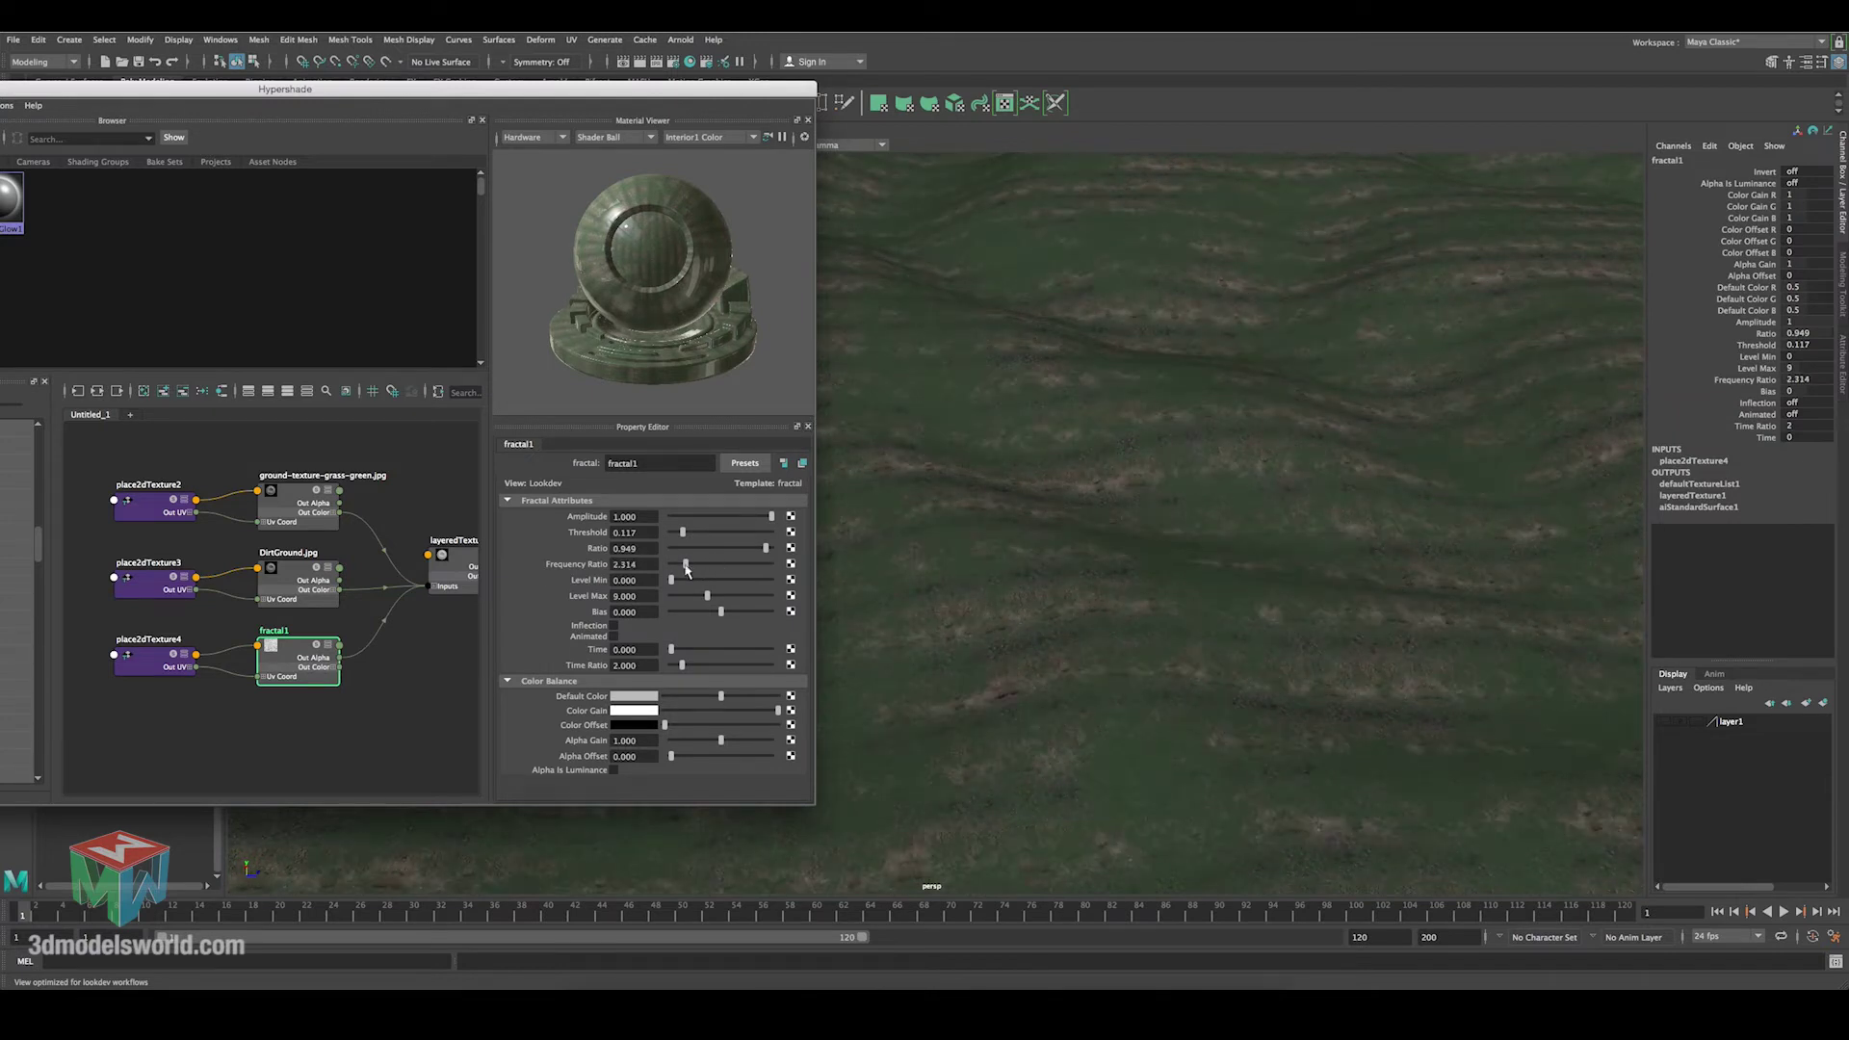
key(ctrl+z)
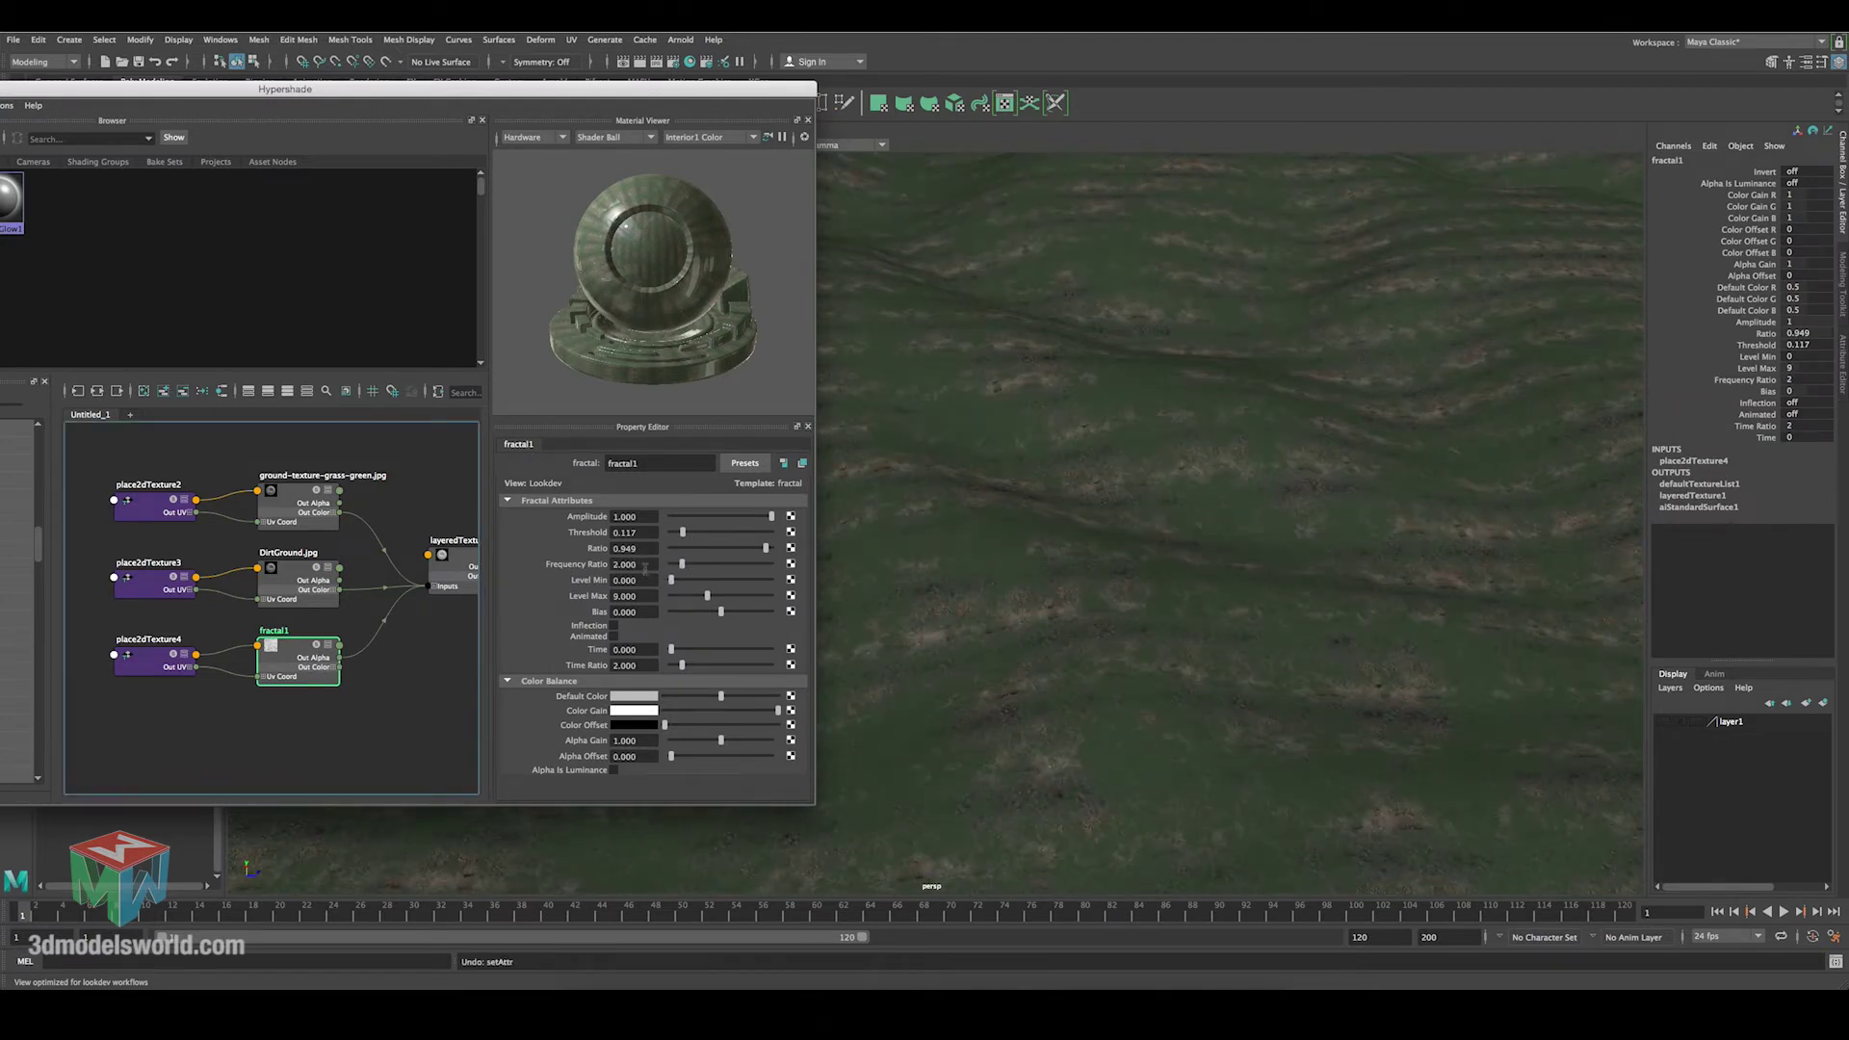
drag(681, 569, 680, 569)
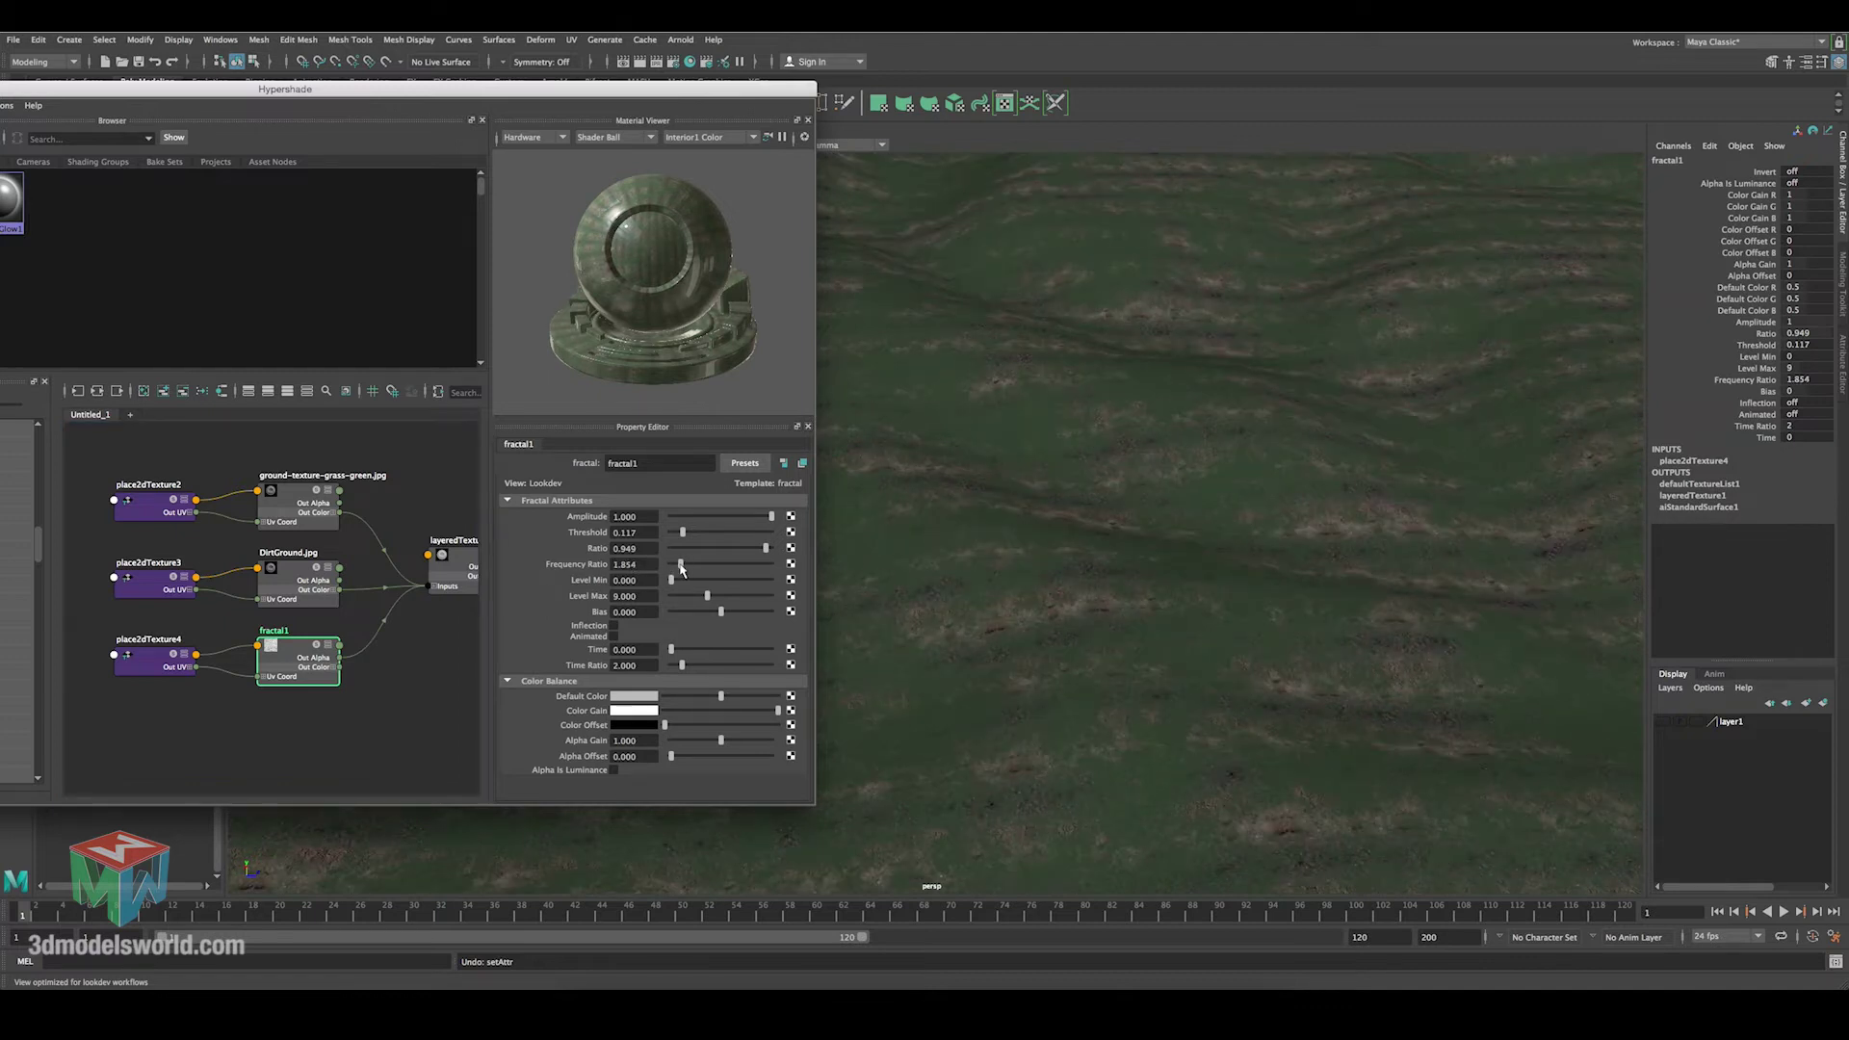
click(650, 565)
double_click(649, 565)
text(2.051)
key(Return)
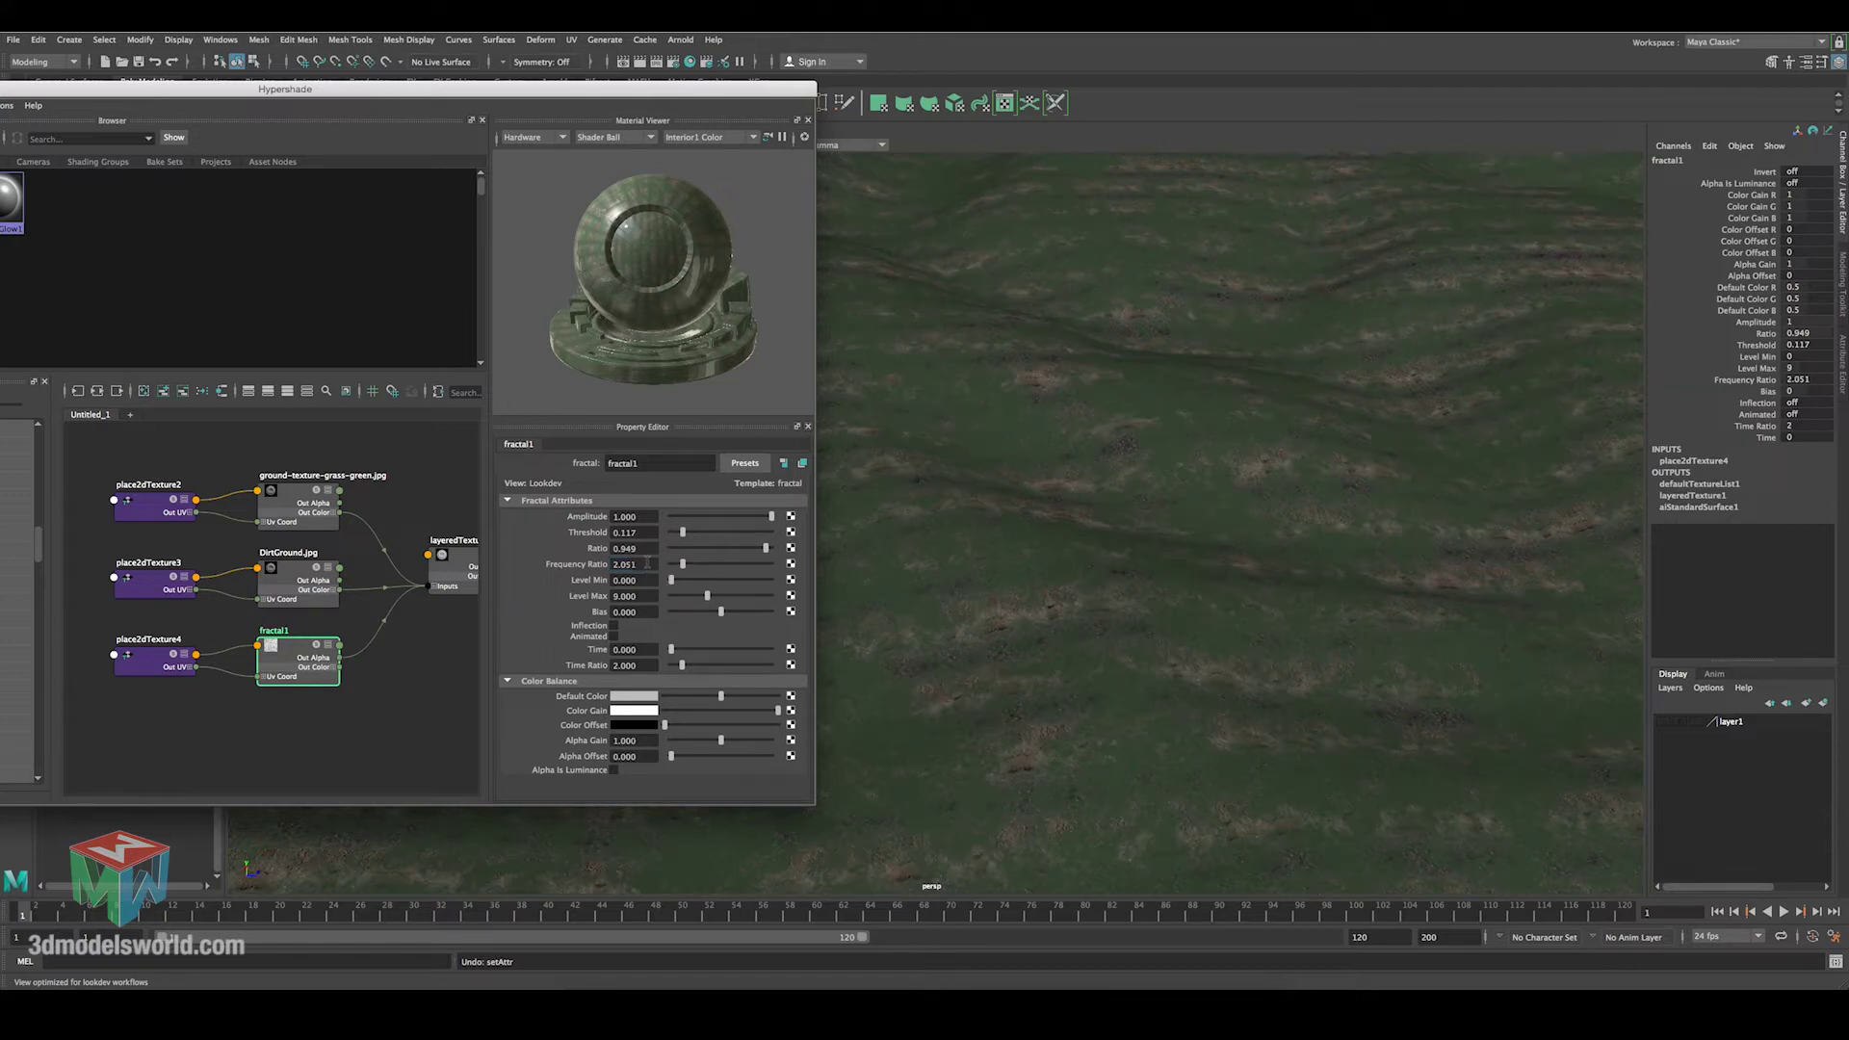
double_click(648, 564)
text(2)
key(Return)
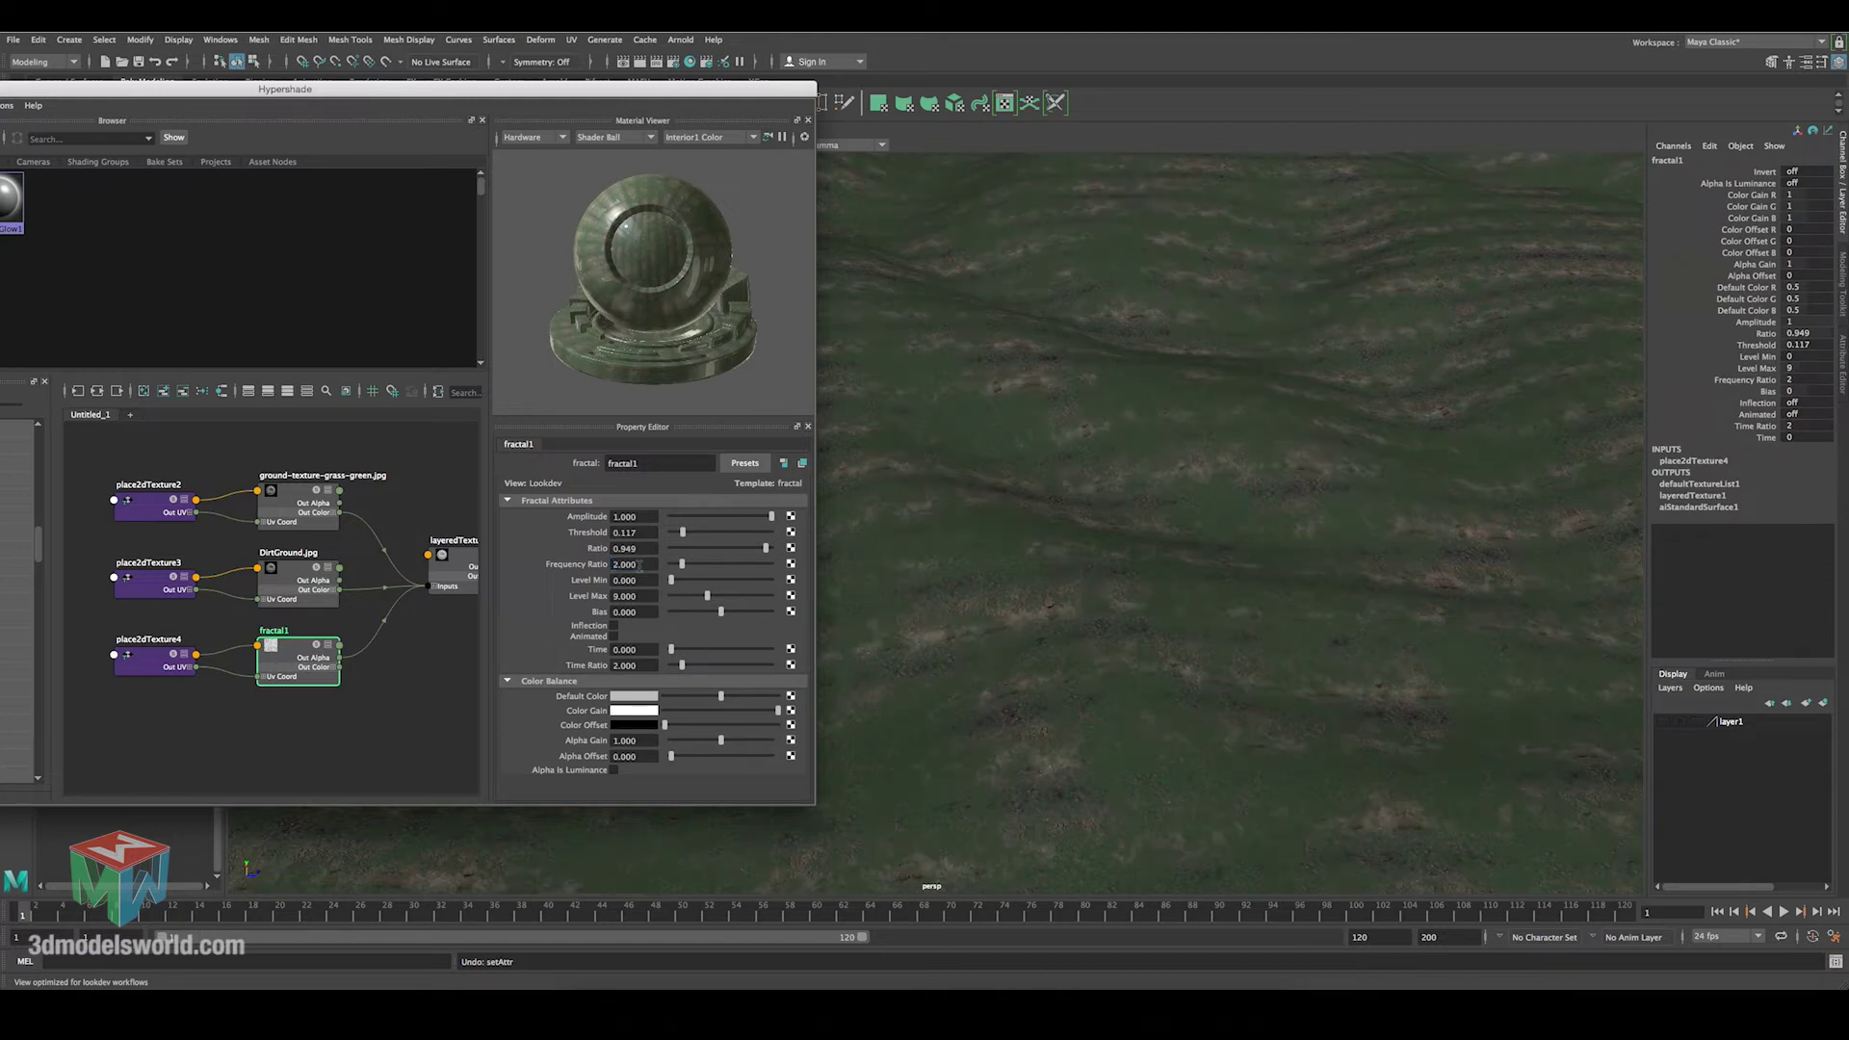
Set fractal1's Frequency Ratio to 2.051.
double_click(639, 565)
text(2.051)
key(Return)
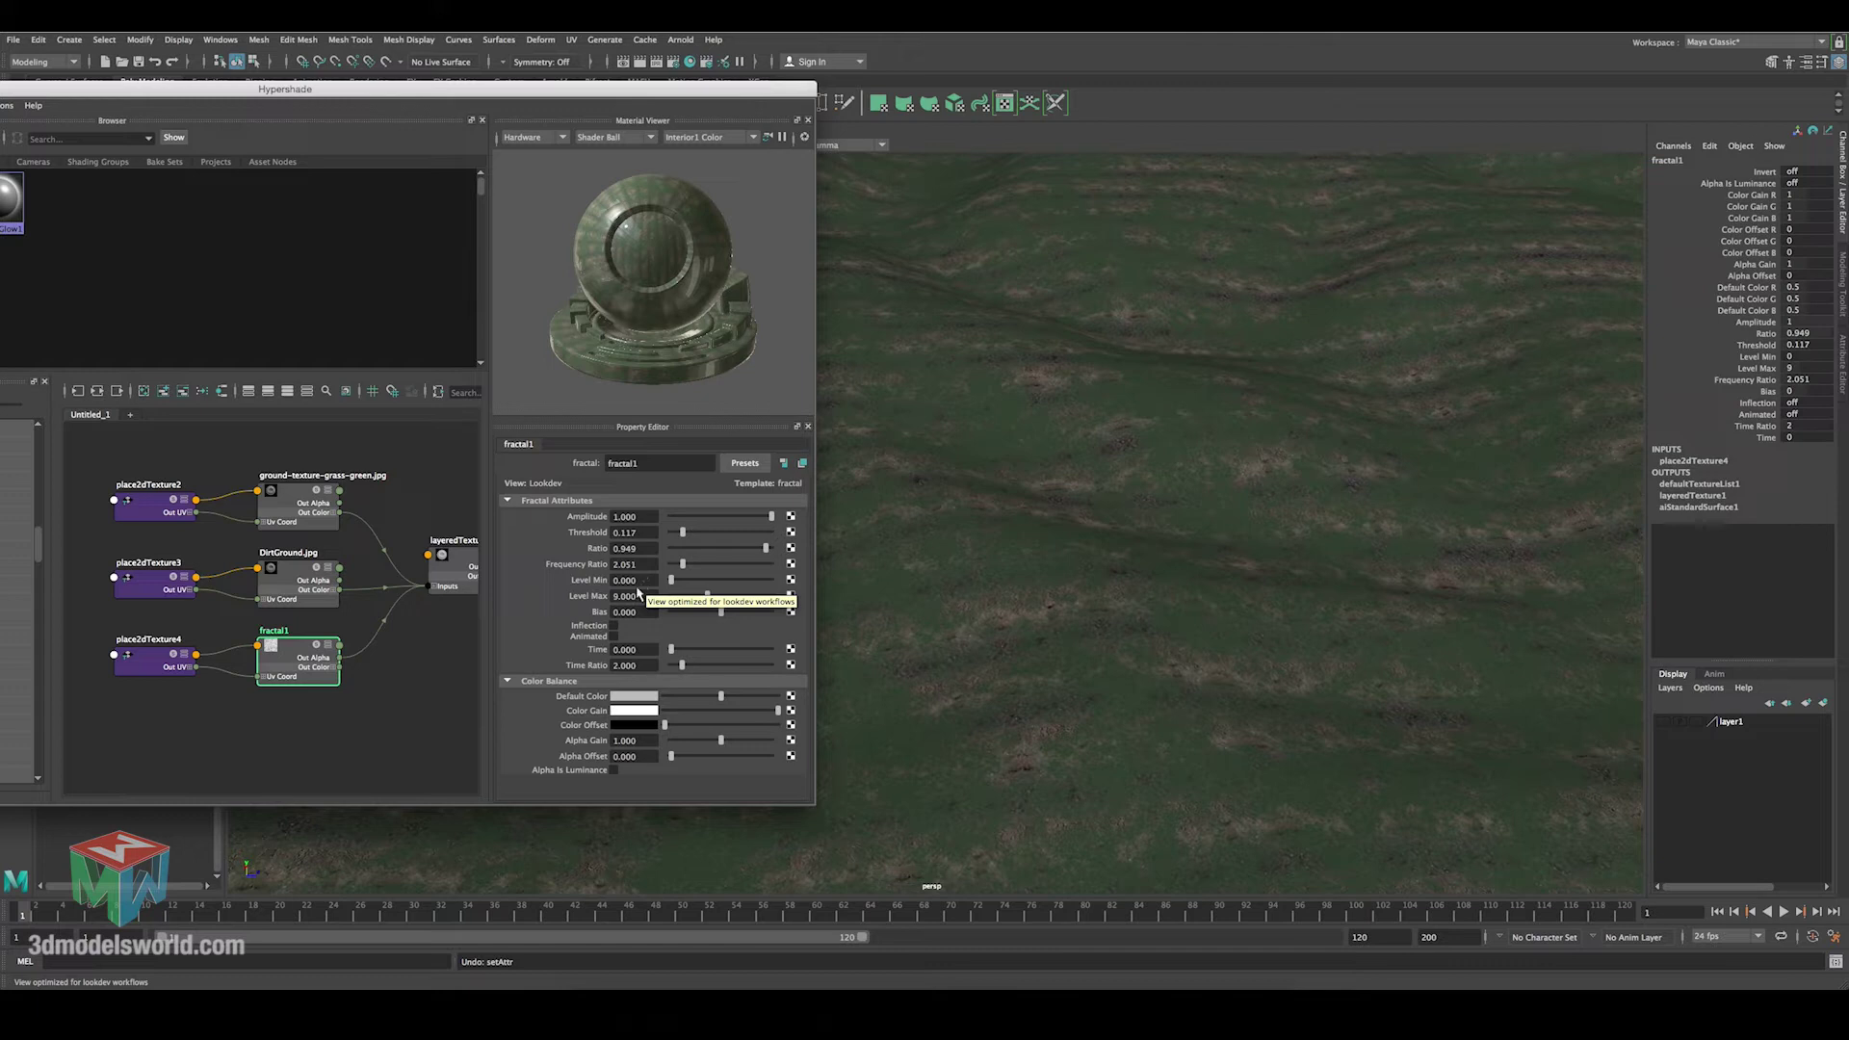
On fractal1, test Bias values of -0.768, 0.431, 1 and 0.606, and settle on 0.533.
mouse_move(645, 581)
ctrl+mouse_down()
mouse_move(773, 586)
mouse_move(641, 576)
ctrl+mouse_up()
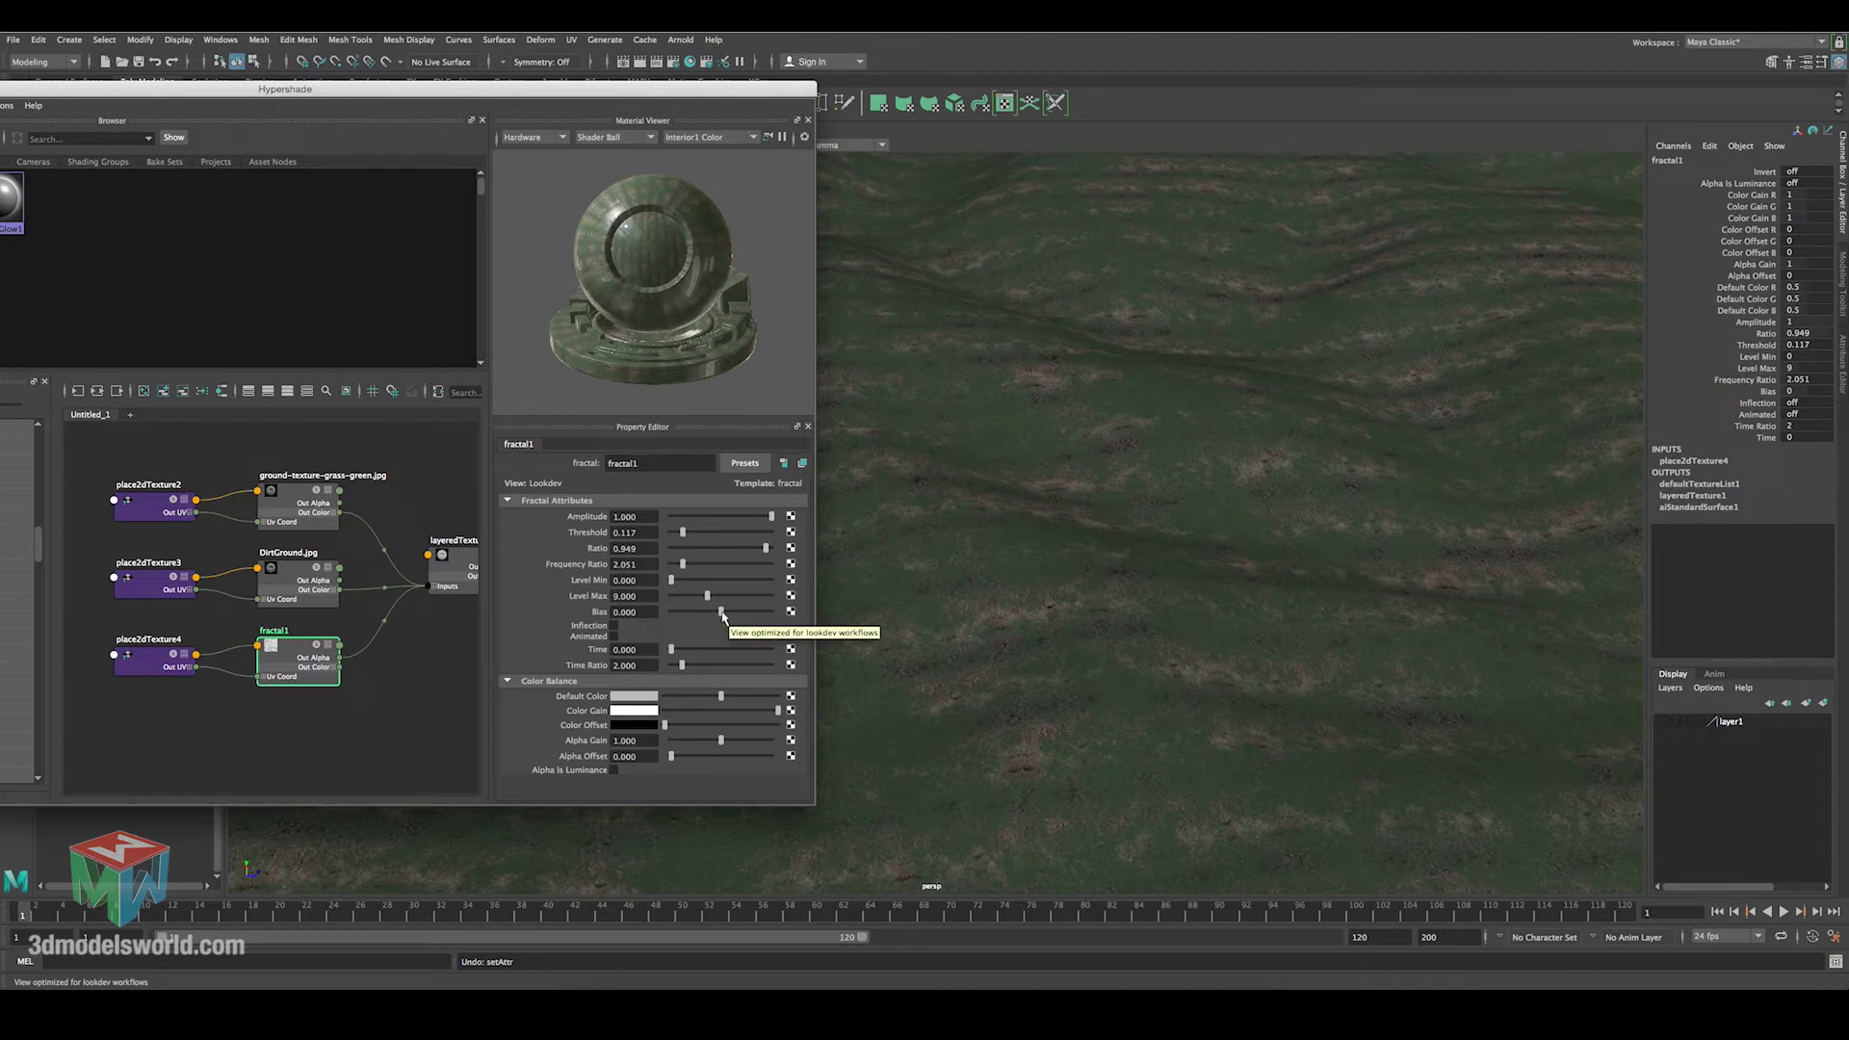
drag(723, 613, 682, 619)
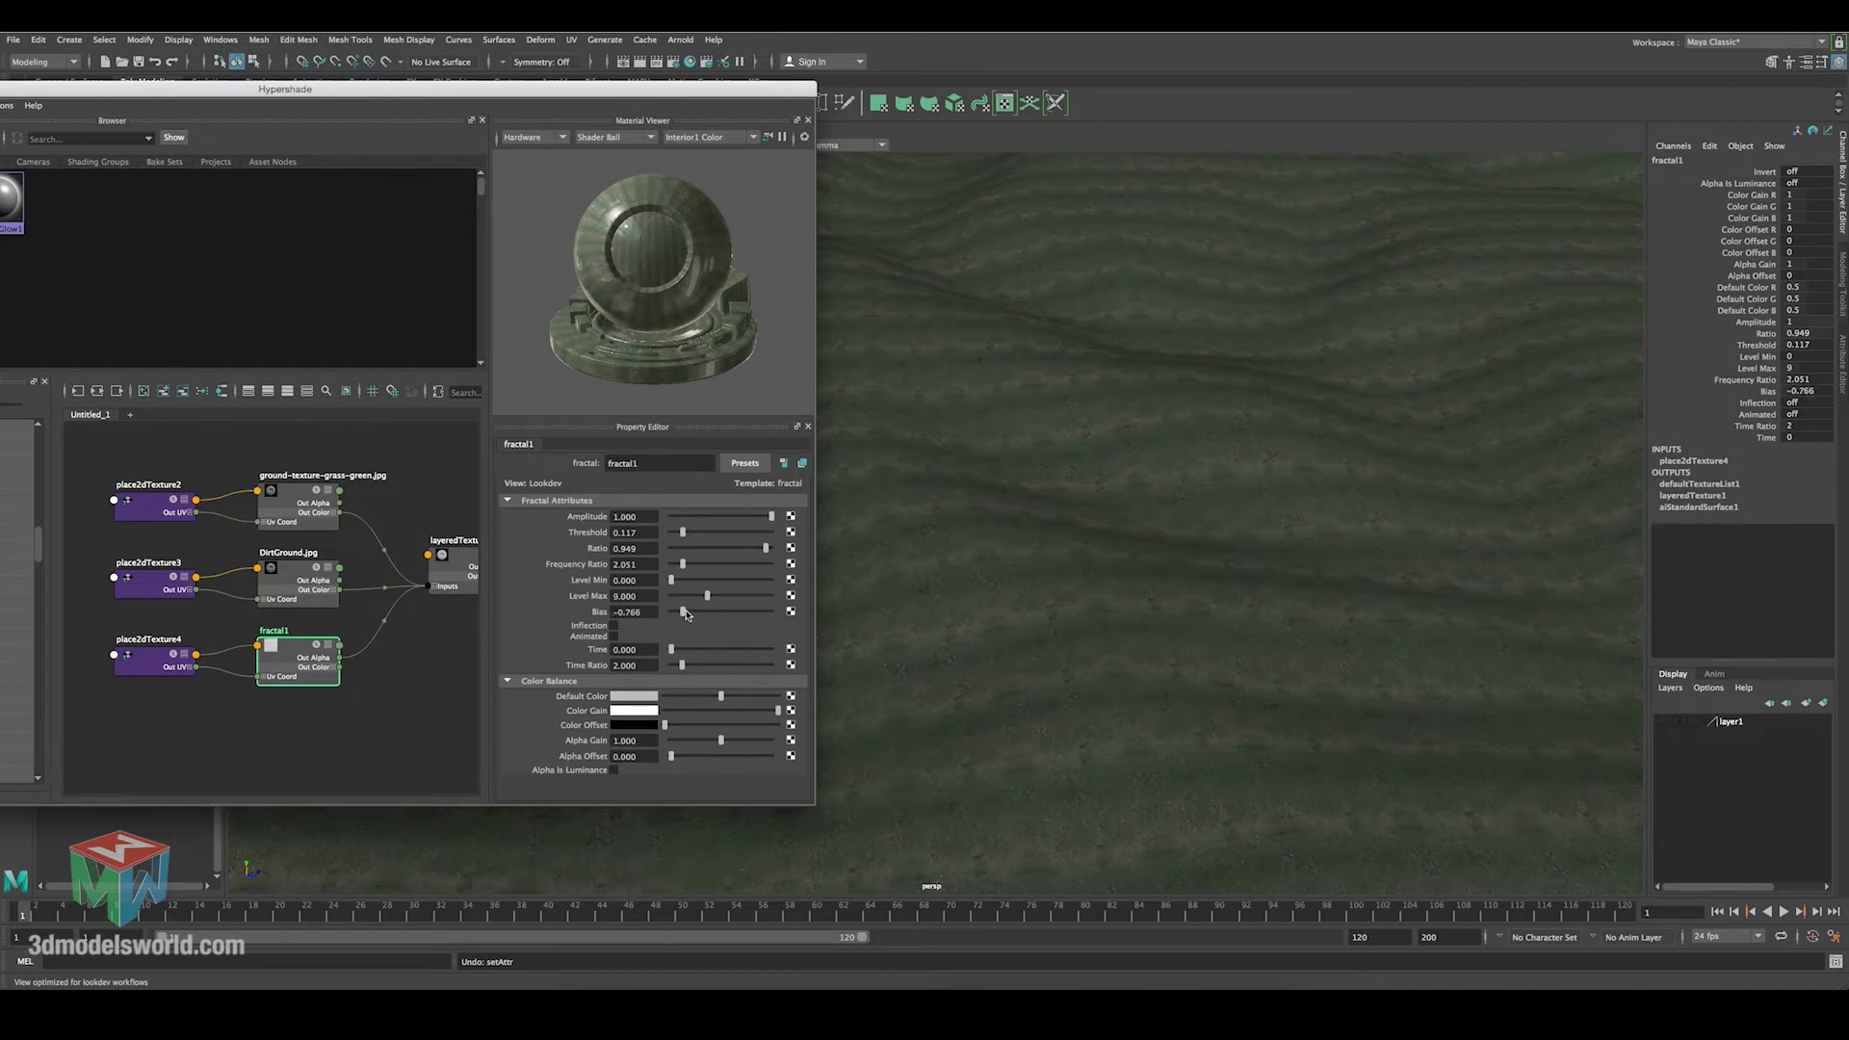
drag(681, 618, 738, 619)
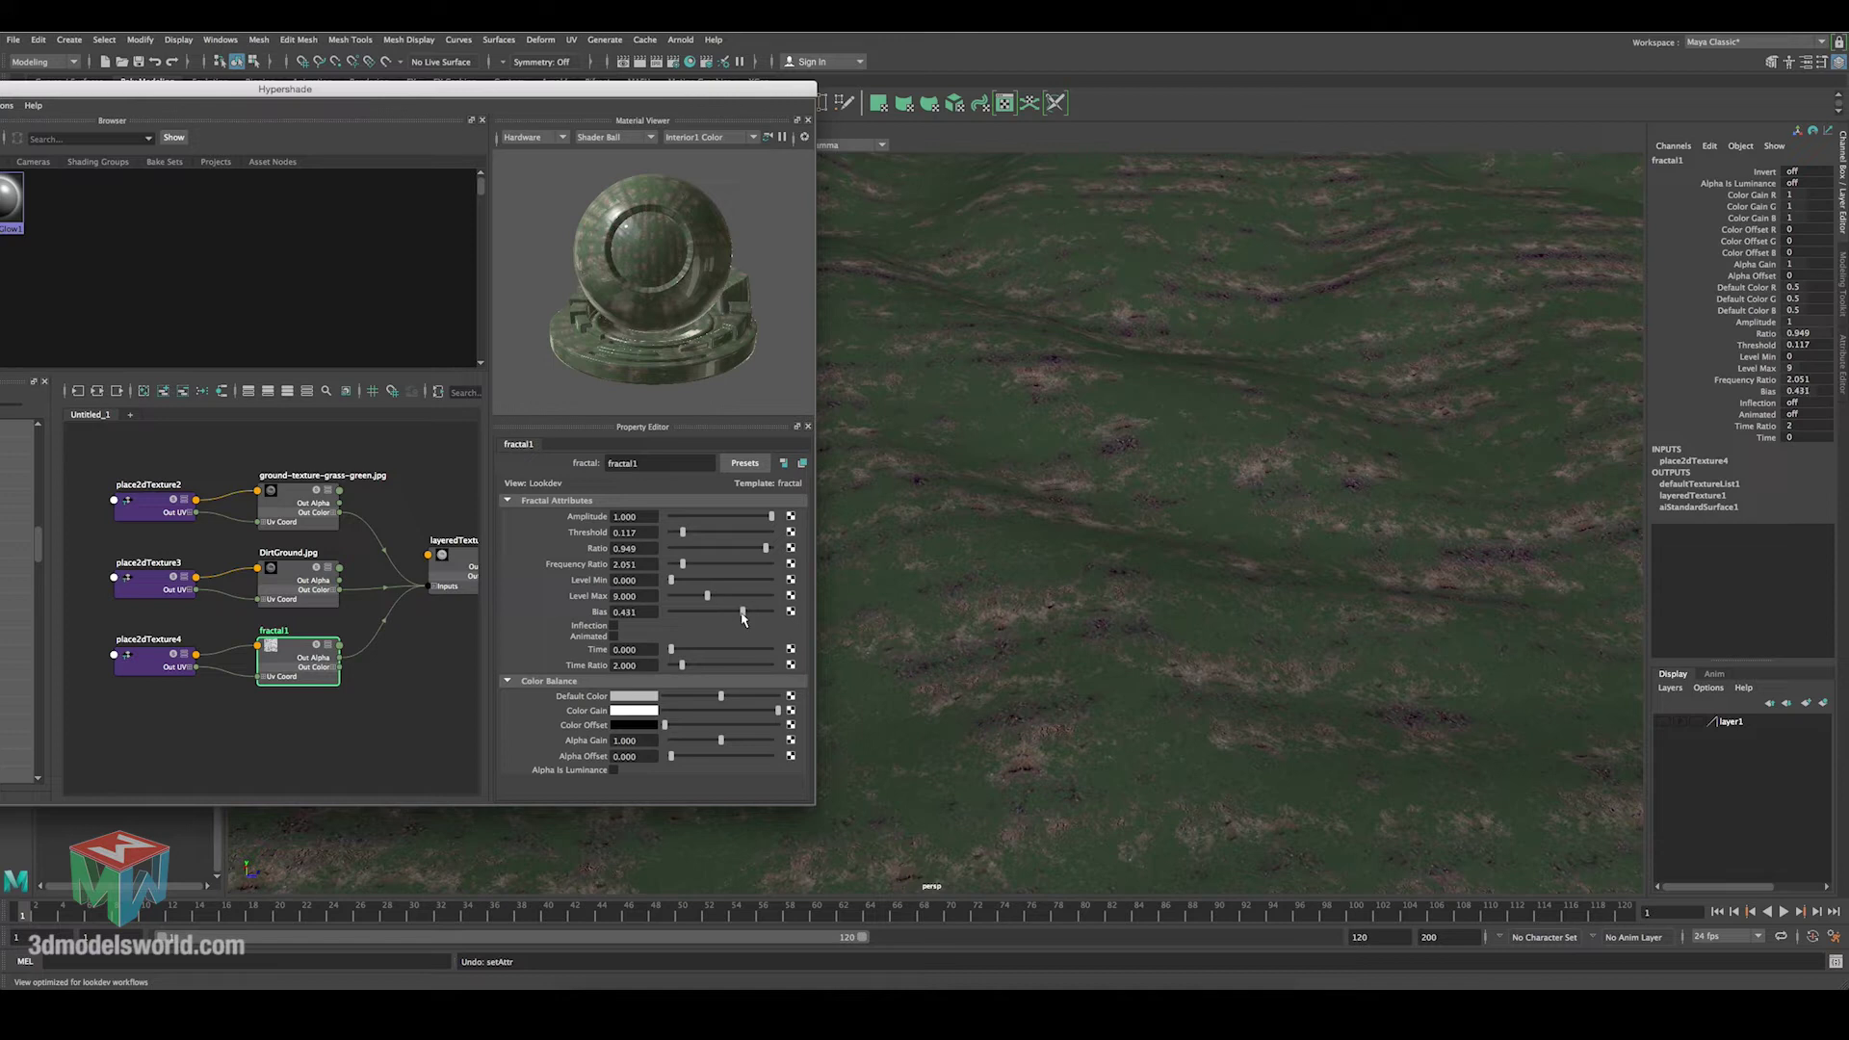
drag(740, 618, 750, 619)
drag(752, 612, 781, 616)
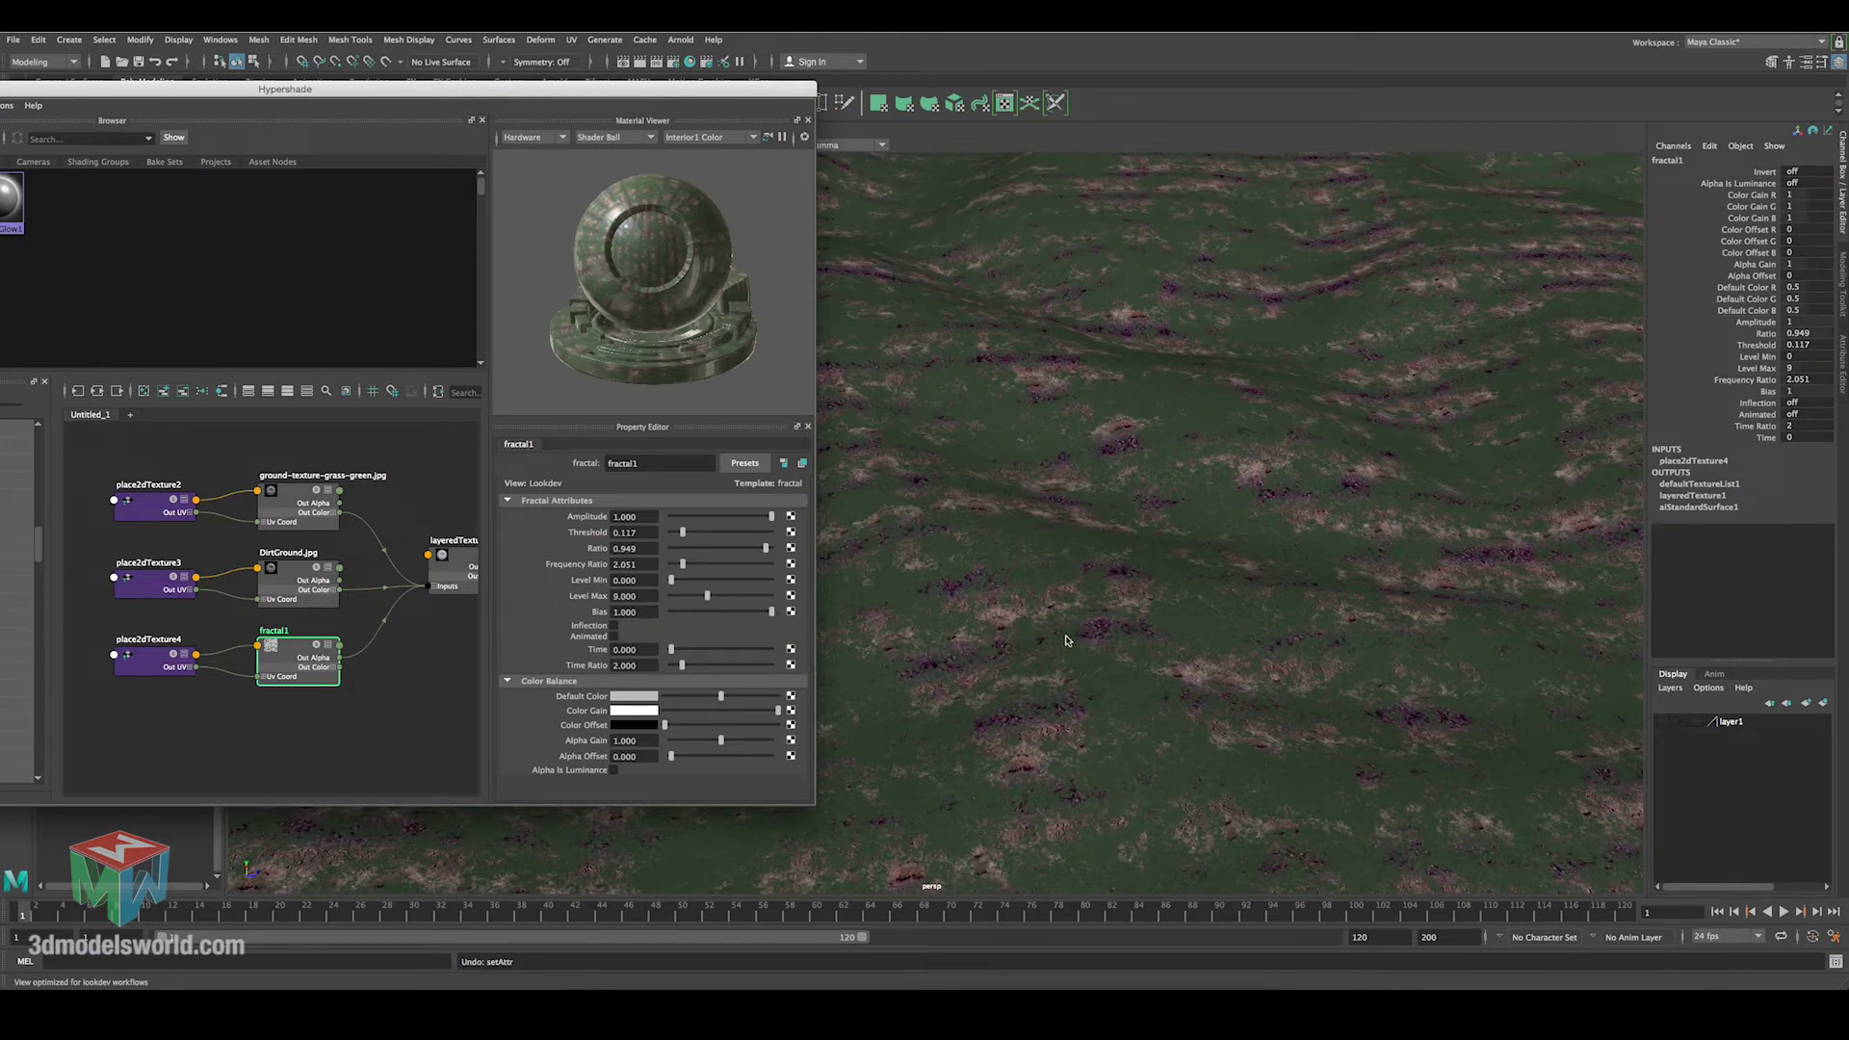
drag(771, 614, 750, 620)
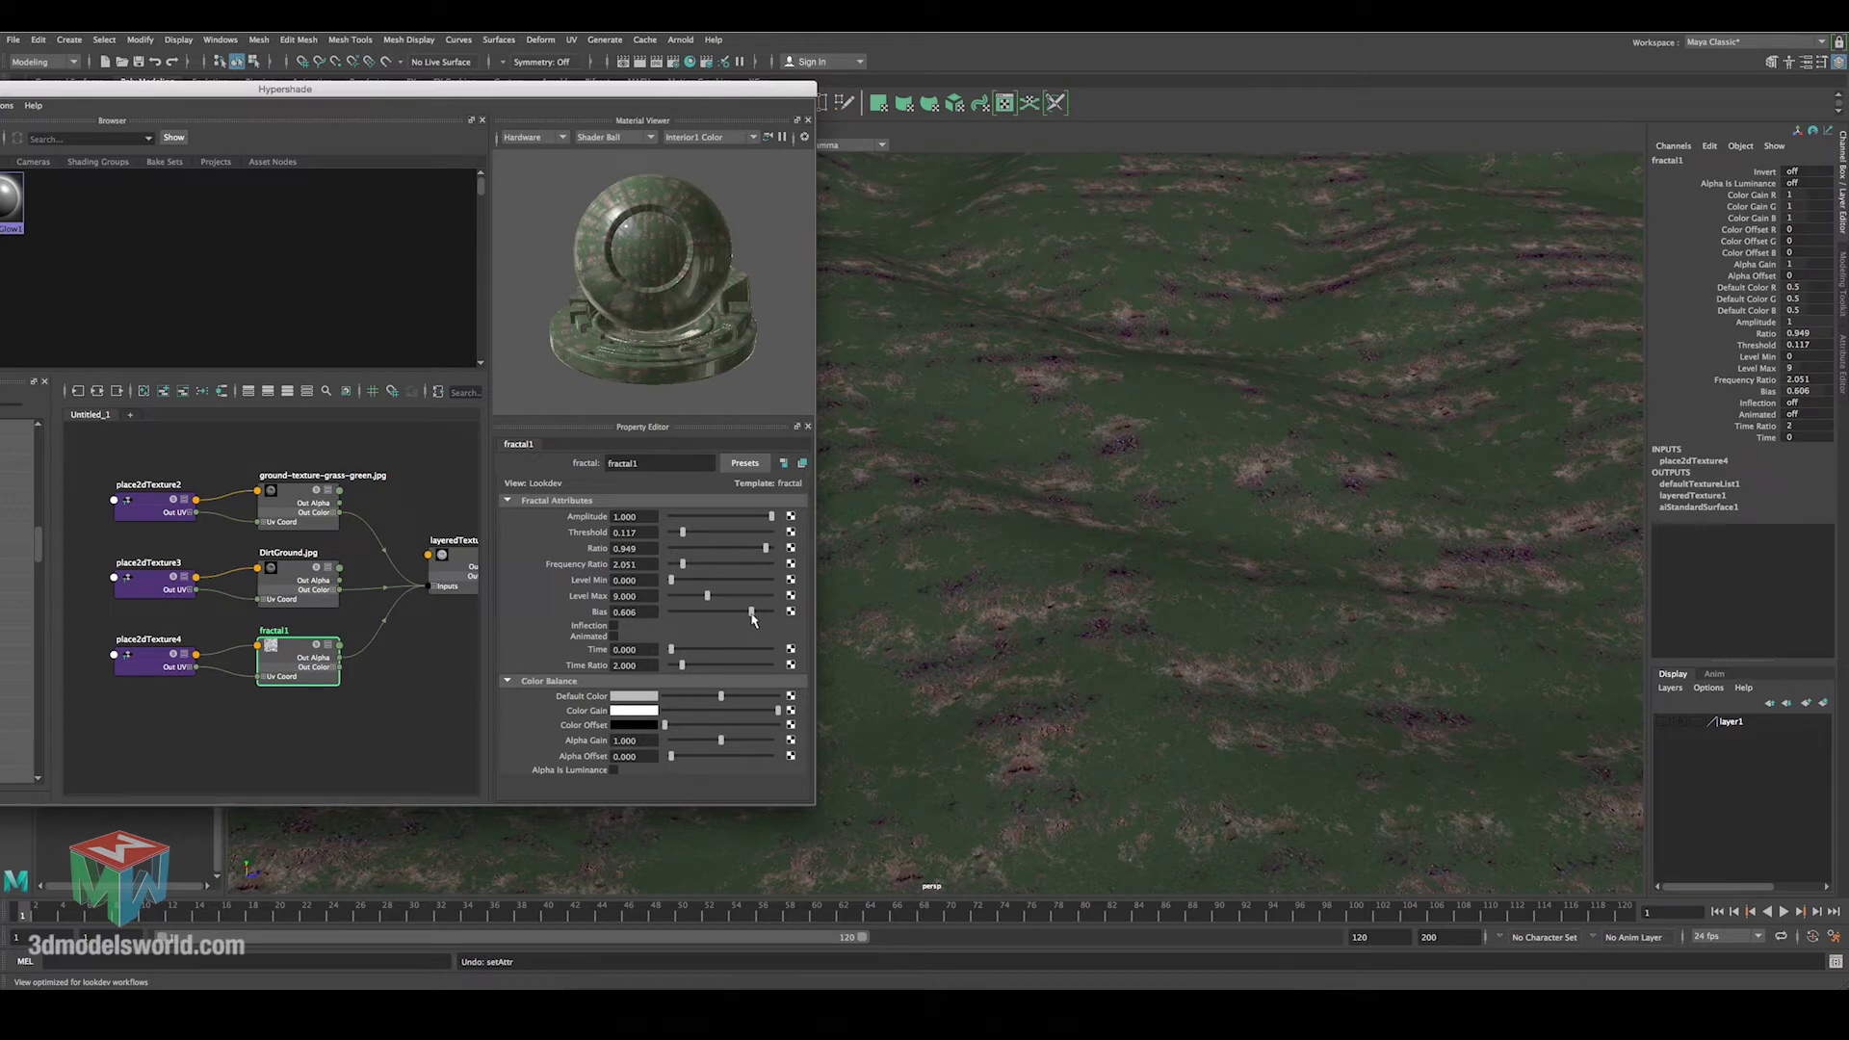
drag(753, 620, 747, 621)
Examine the blend of dirt patches and grass across the terrain, both close to the ground and as a whole.
alt+right_drag(1053, 578, 1168, 540)
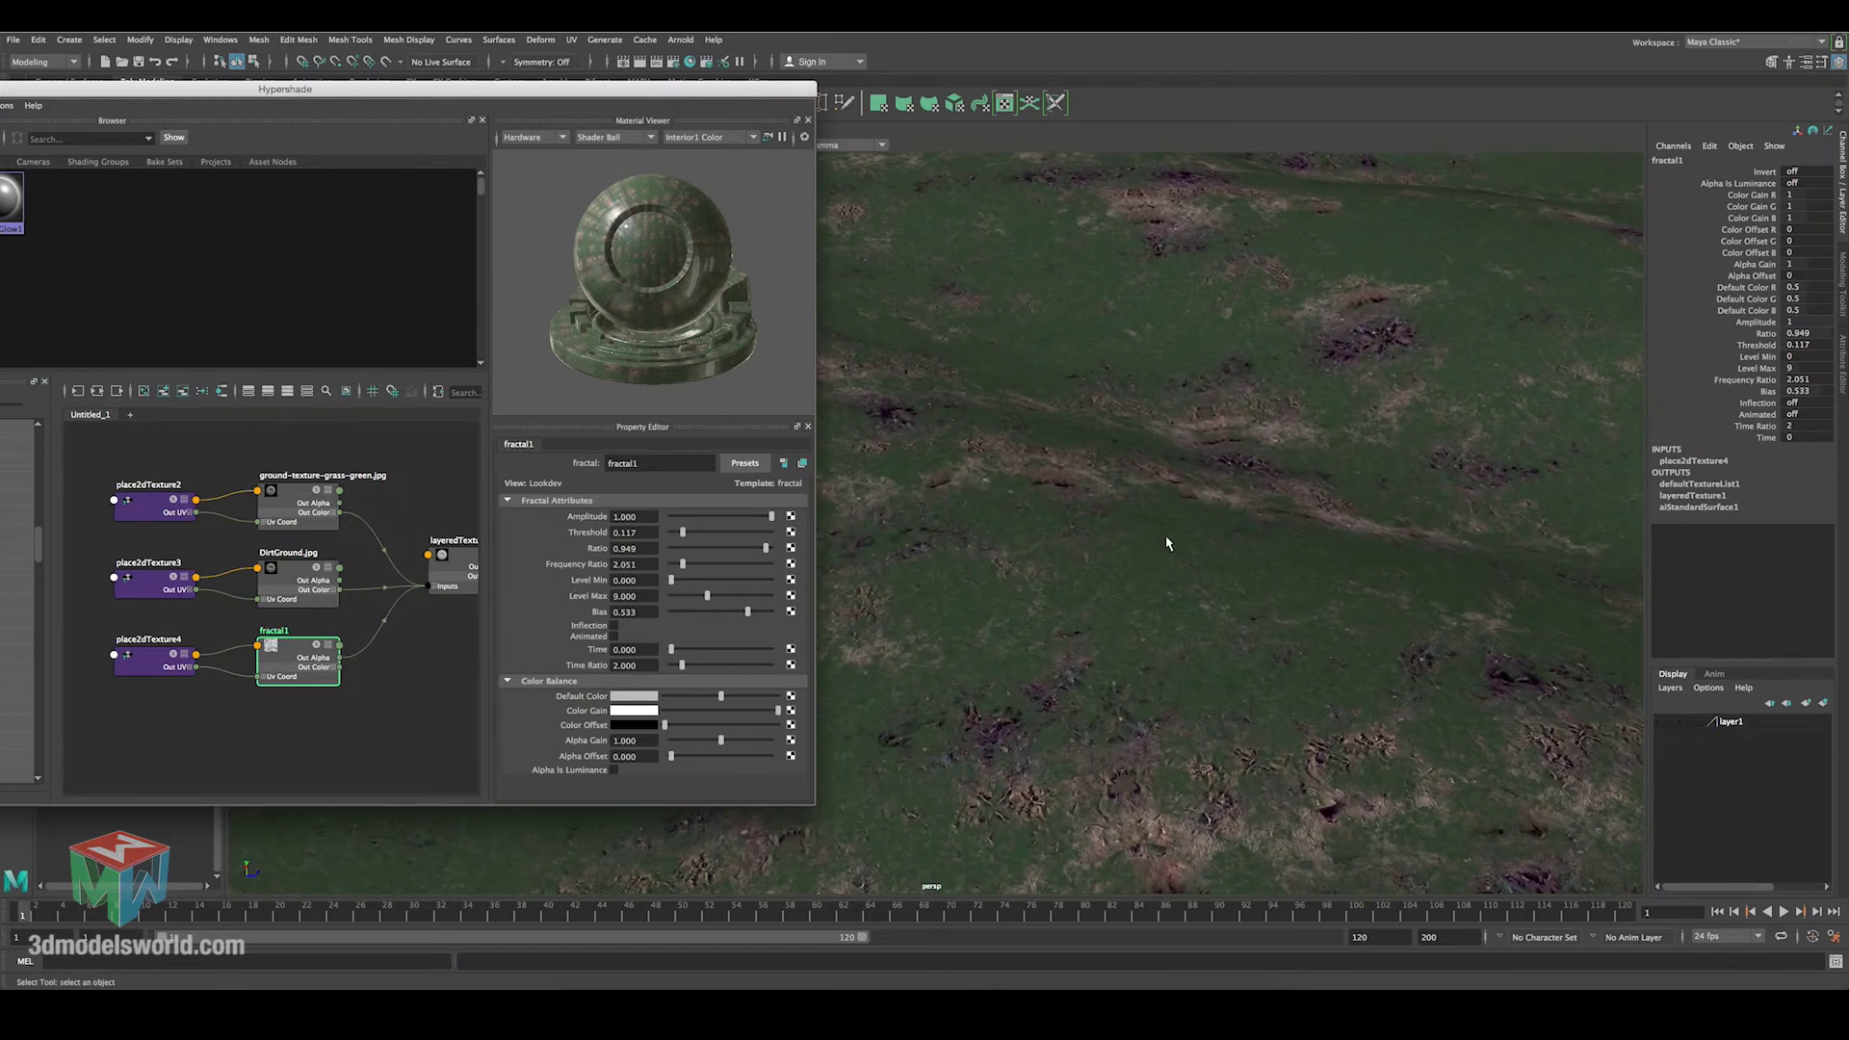
alt+drag(1168, 540, 1192, 621)
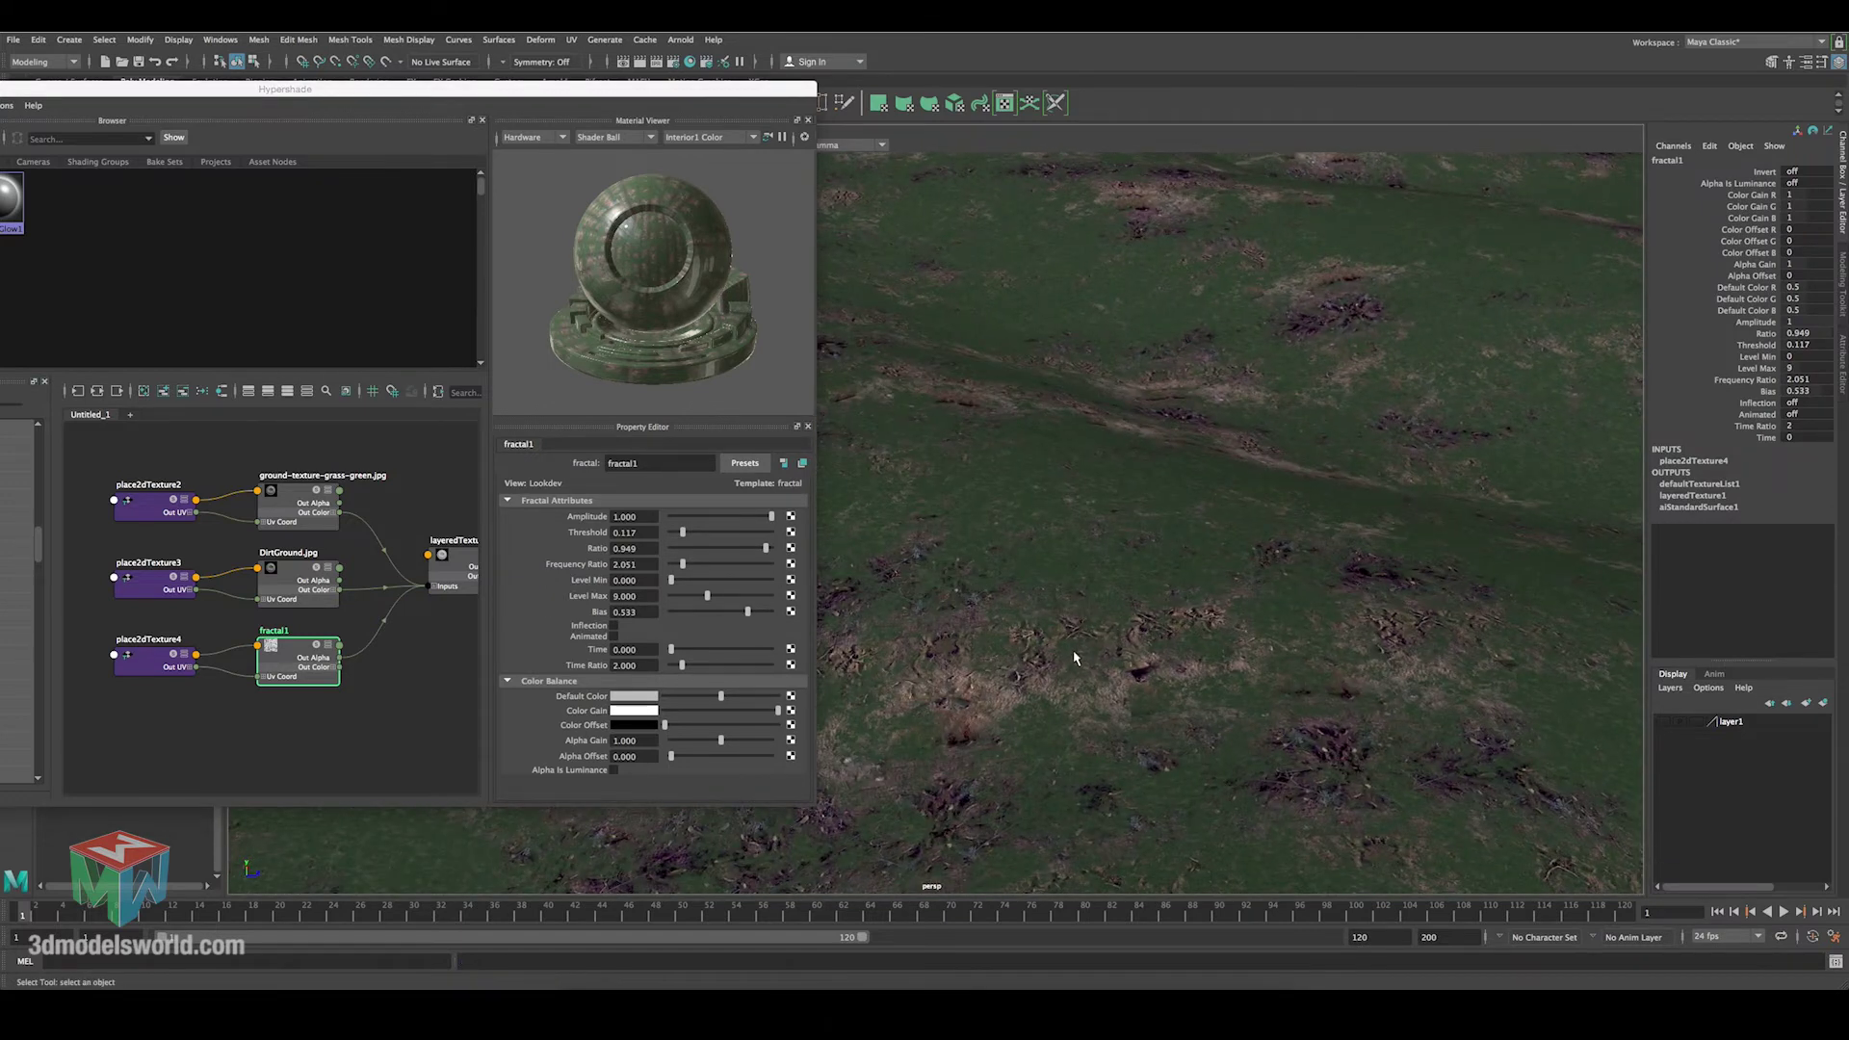
alt+drag(1075, 658, 941, 742)
alt+drag(1073, 632, 1263, 503)
alt+right_drag(1262, 504, 1378, 735)
alt+right_drag(963, 578, 1348, 774)
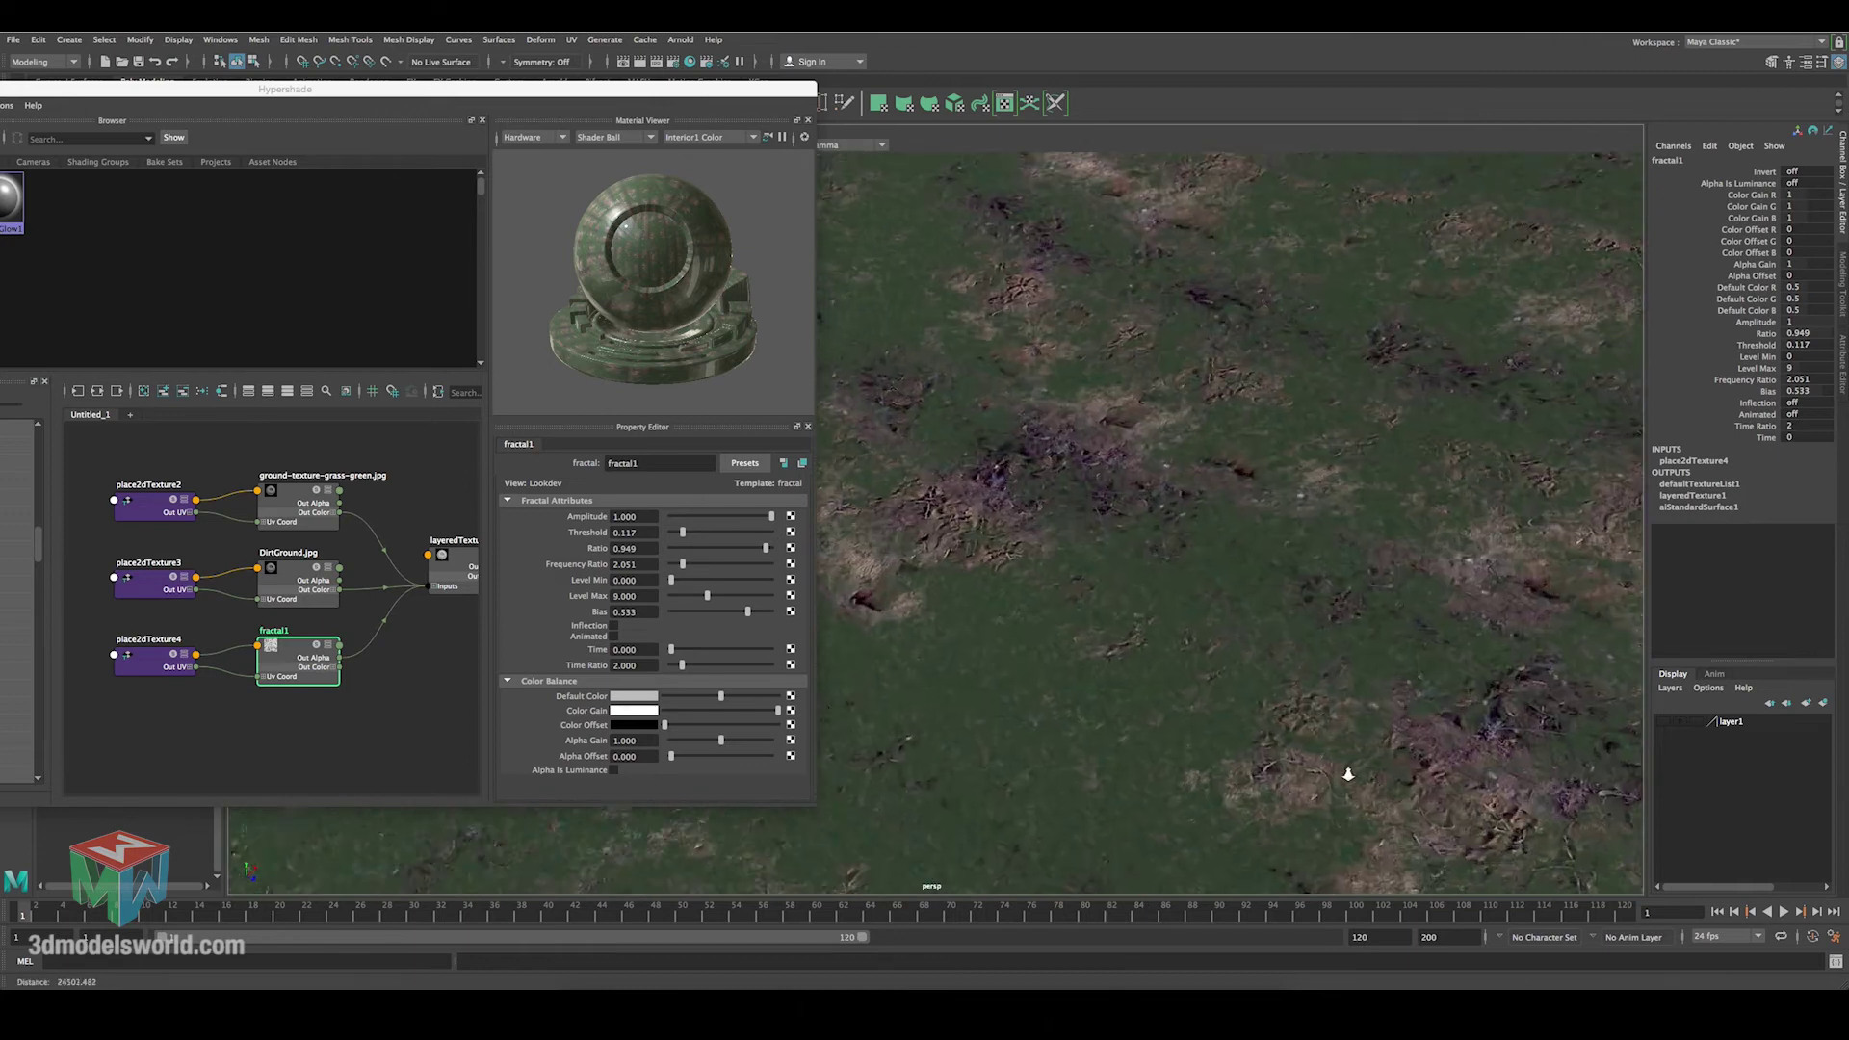
alt+middle_drag(1348, 774, 1392, 665)
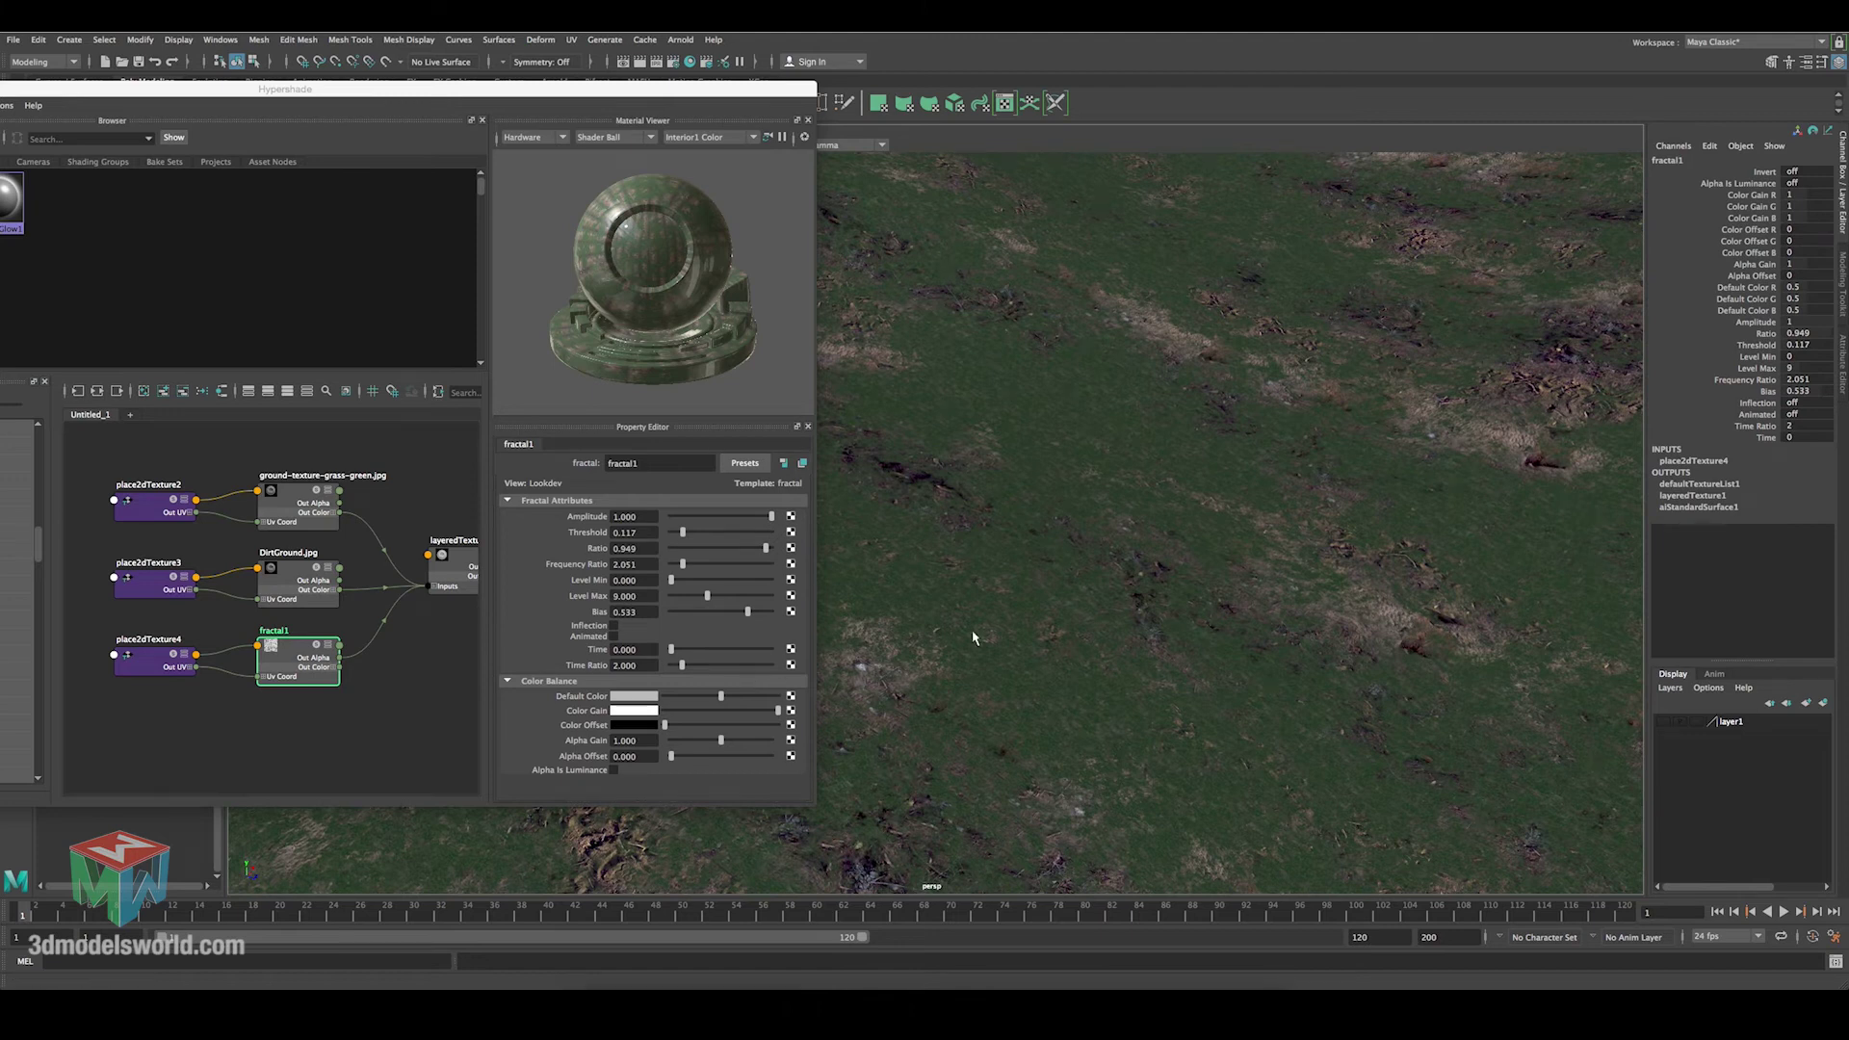
alt+right_drag(1005, 634, 937, 399)
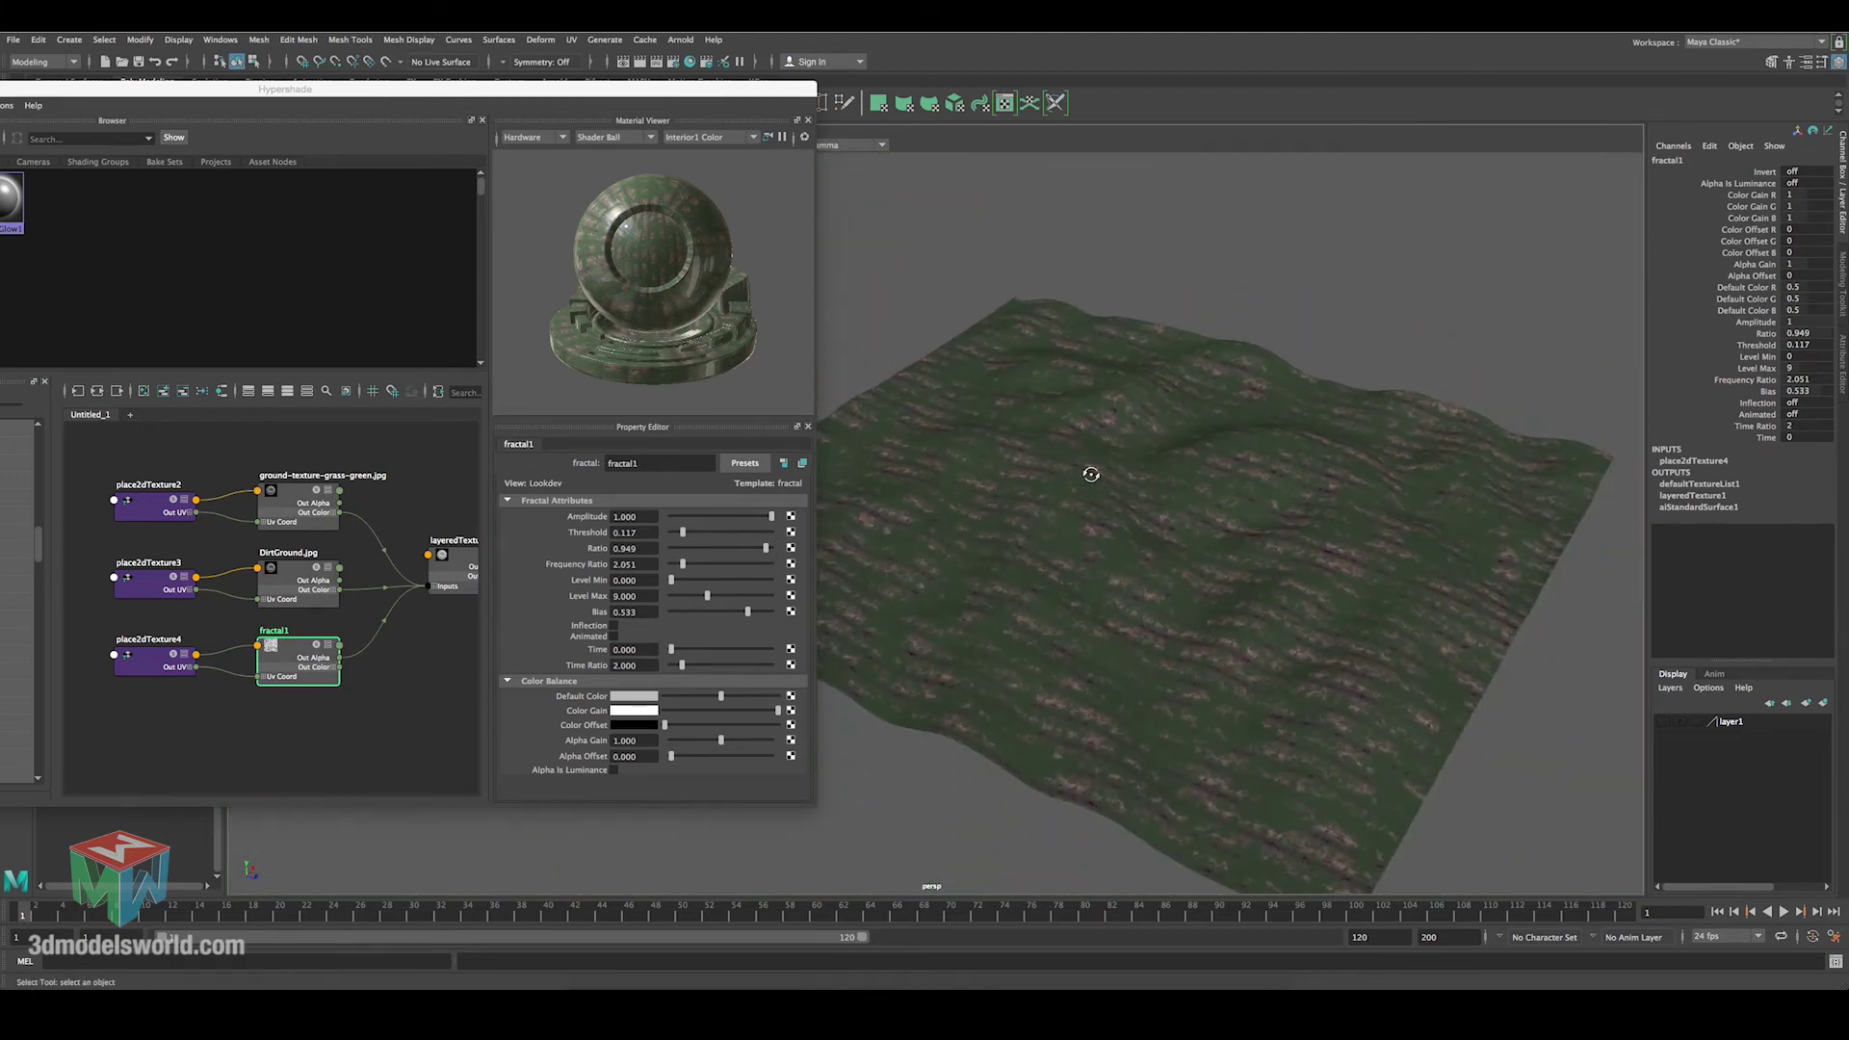
alt+drag(1154, 507, 1124, 489)
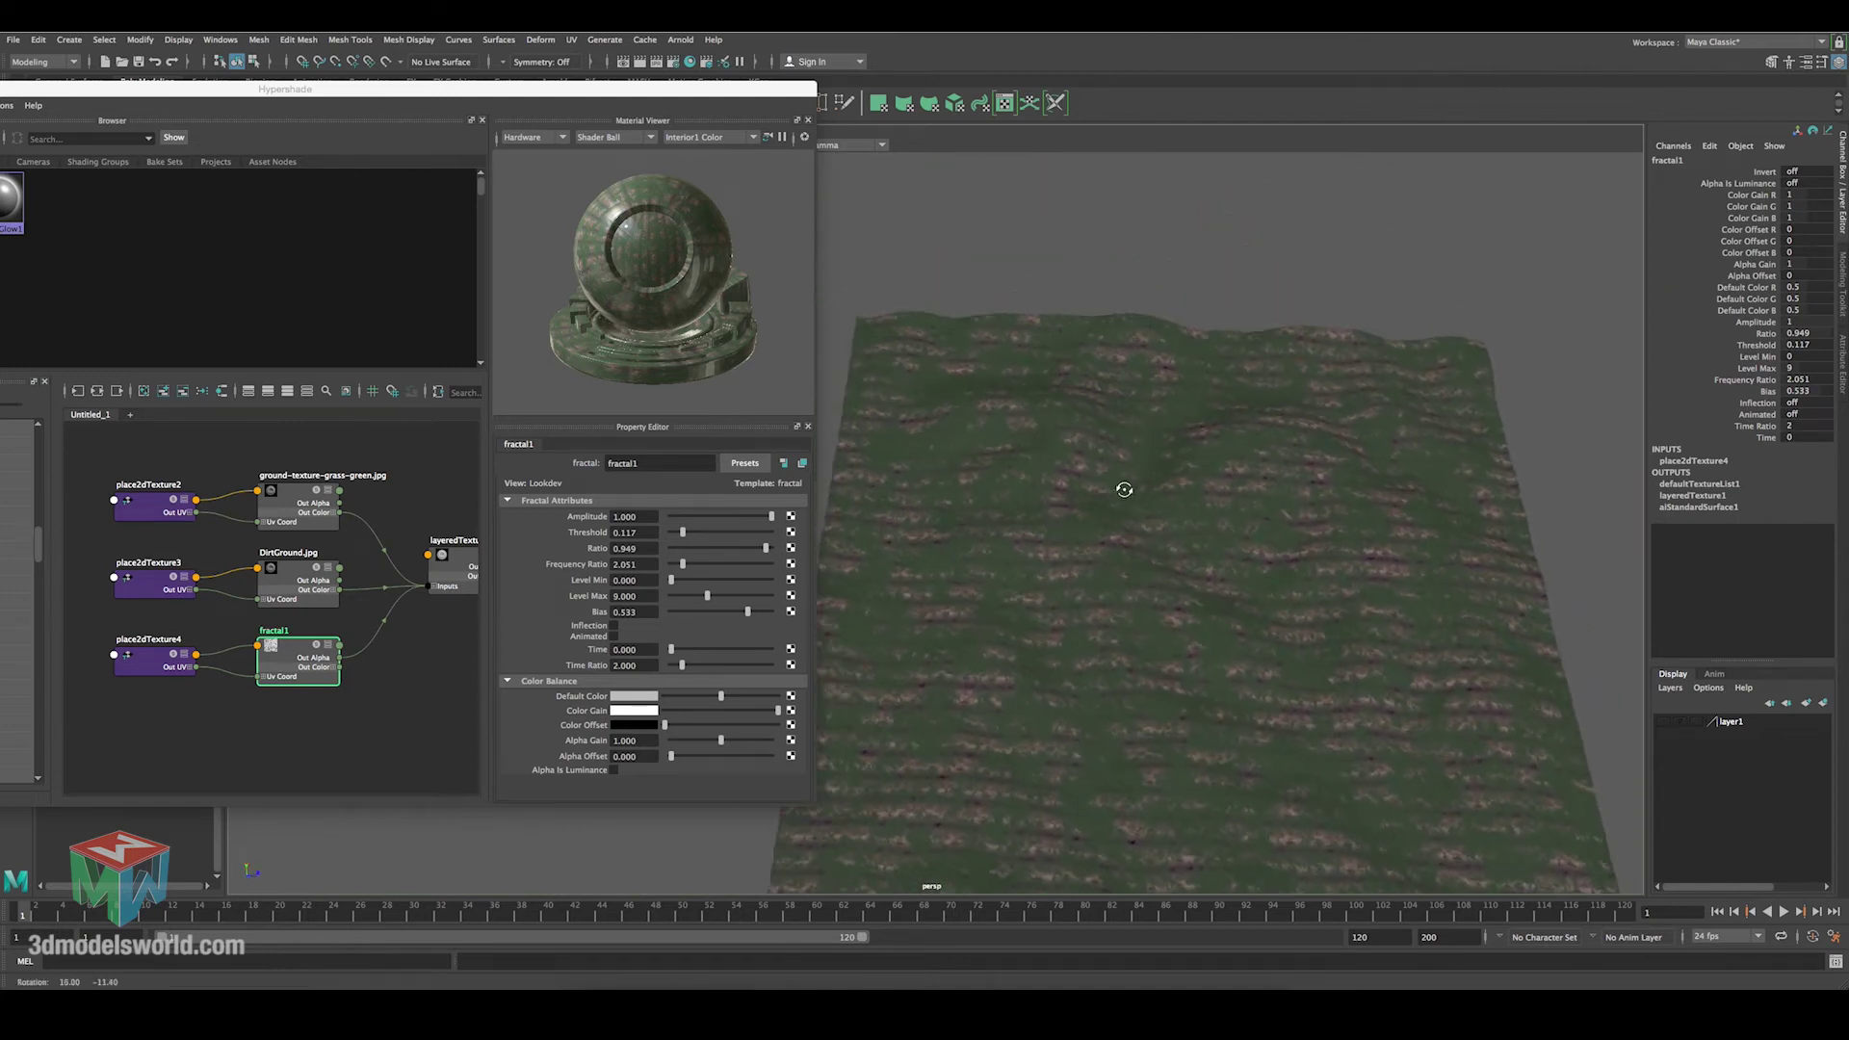
alt+right_drag(1086, 495, 1250, 770)
alt+drag(1250, 770, 1109, 502)
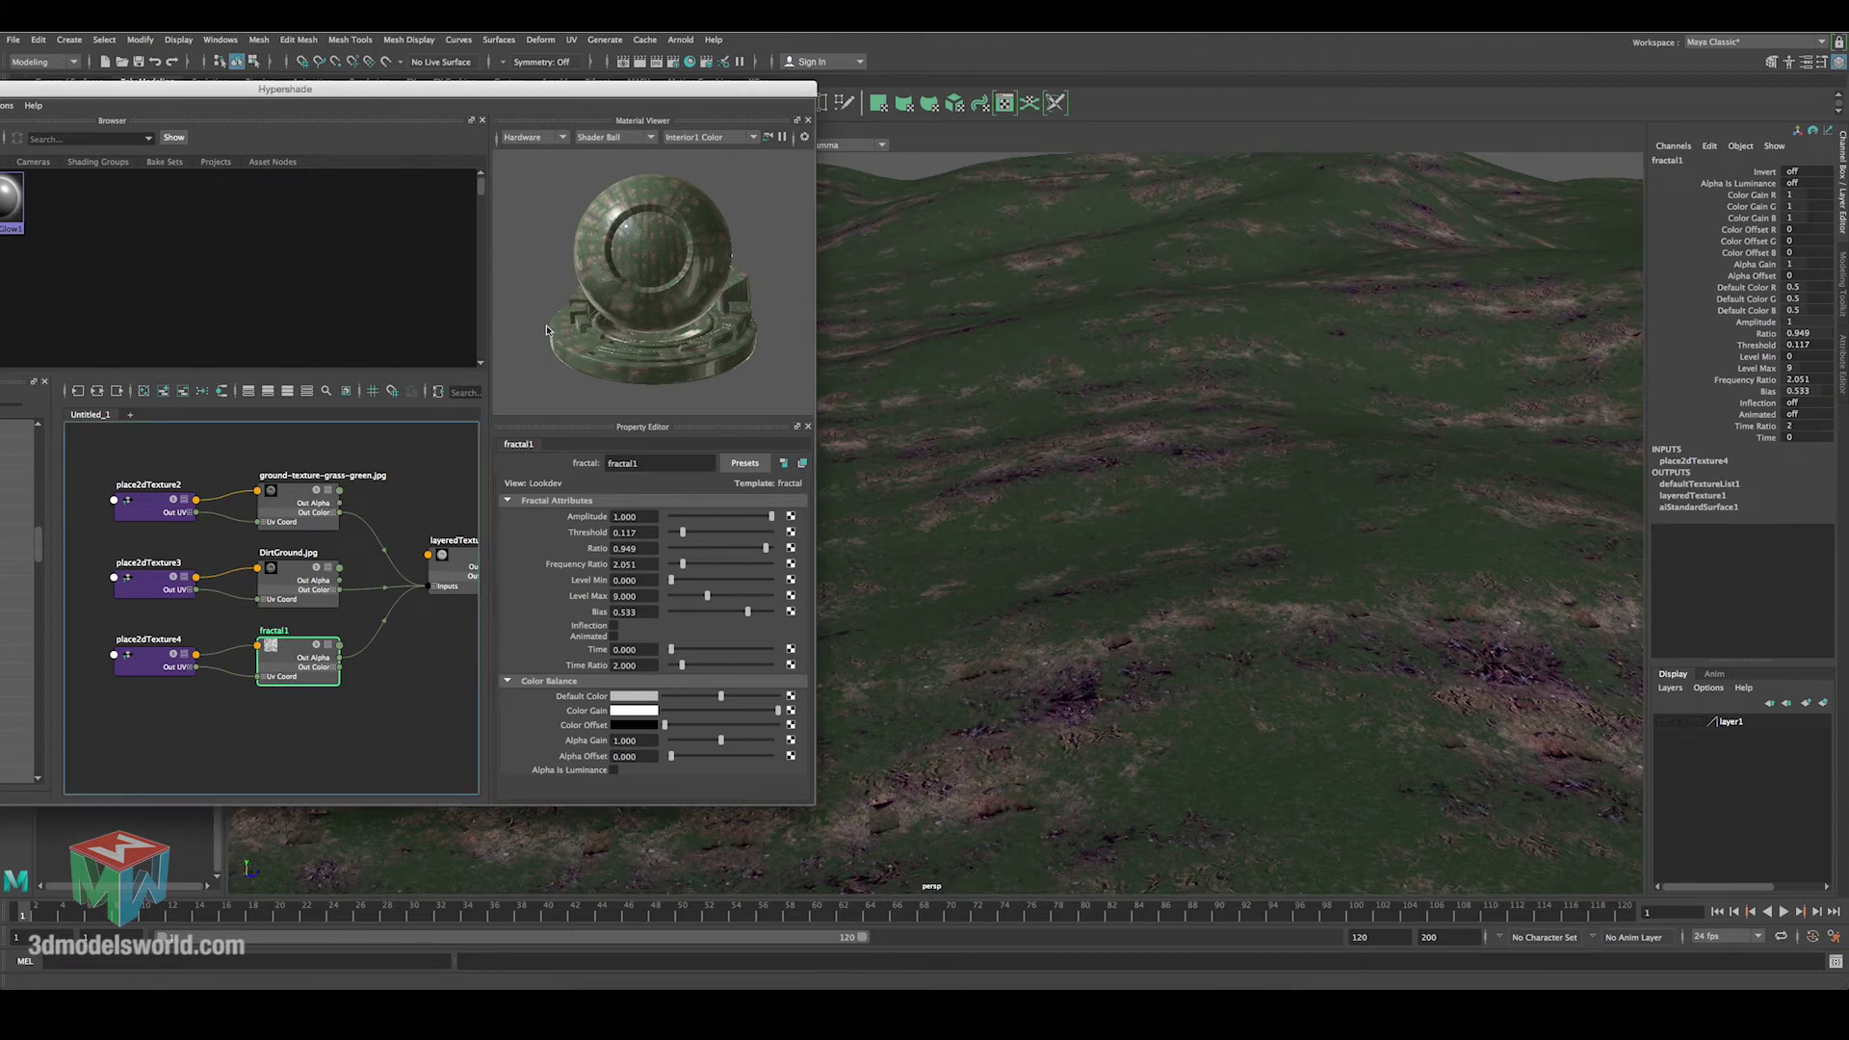
Close the Hypershade, frame the terrain's rolling hills and save the scene.
drag(513, 90, 856, 93)
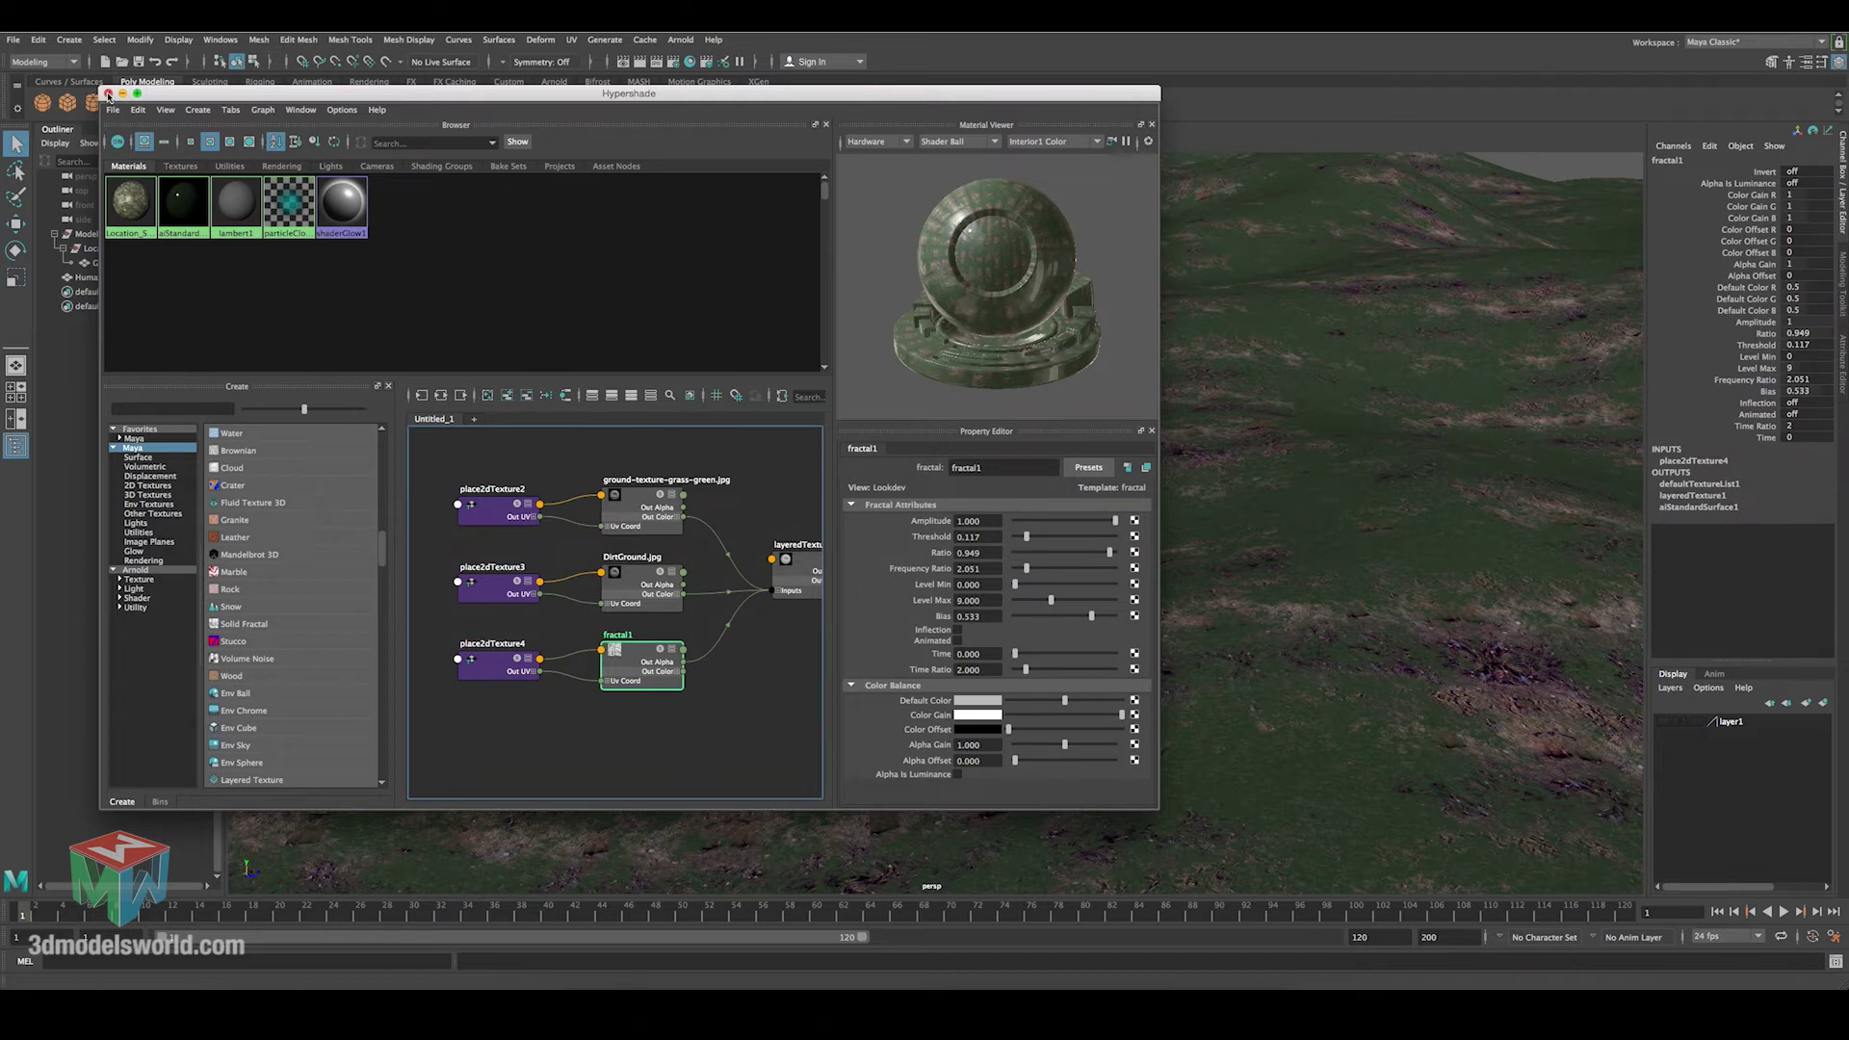
click(109, 94)
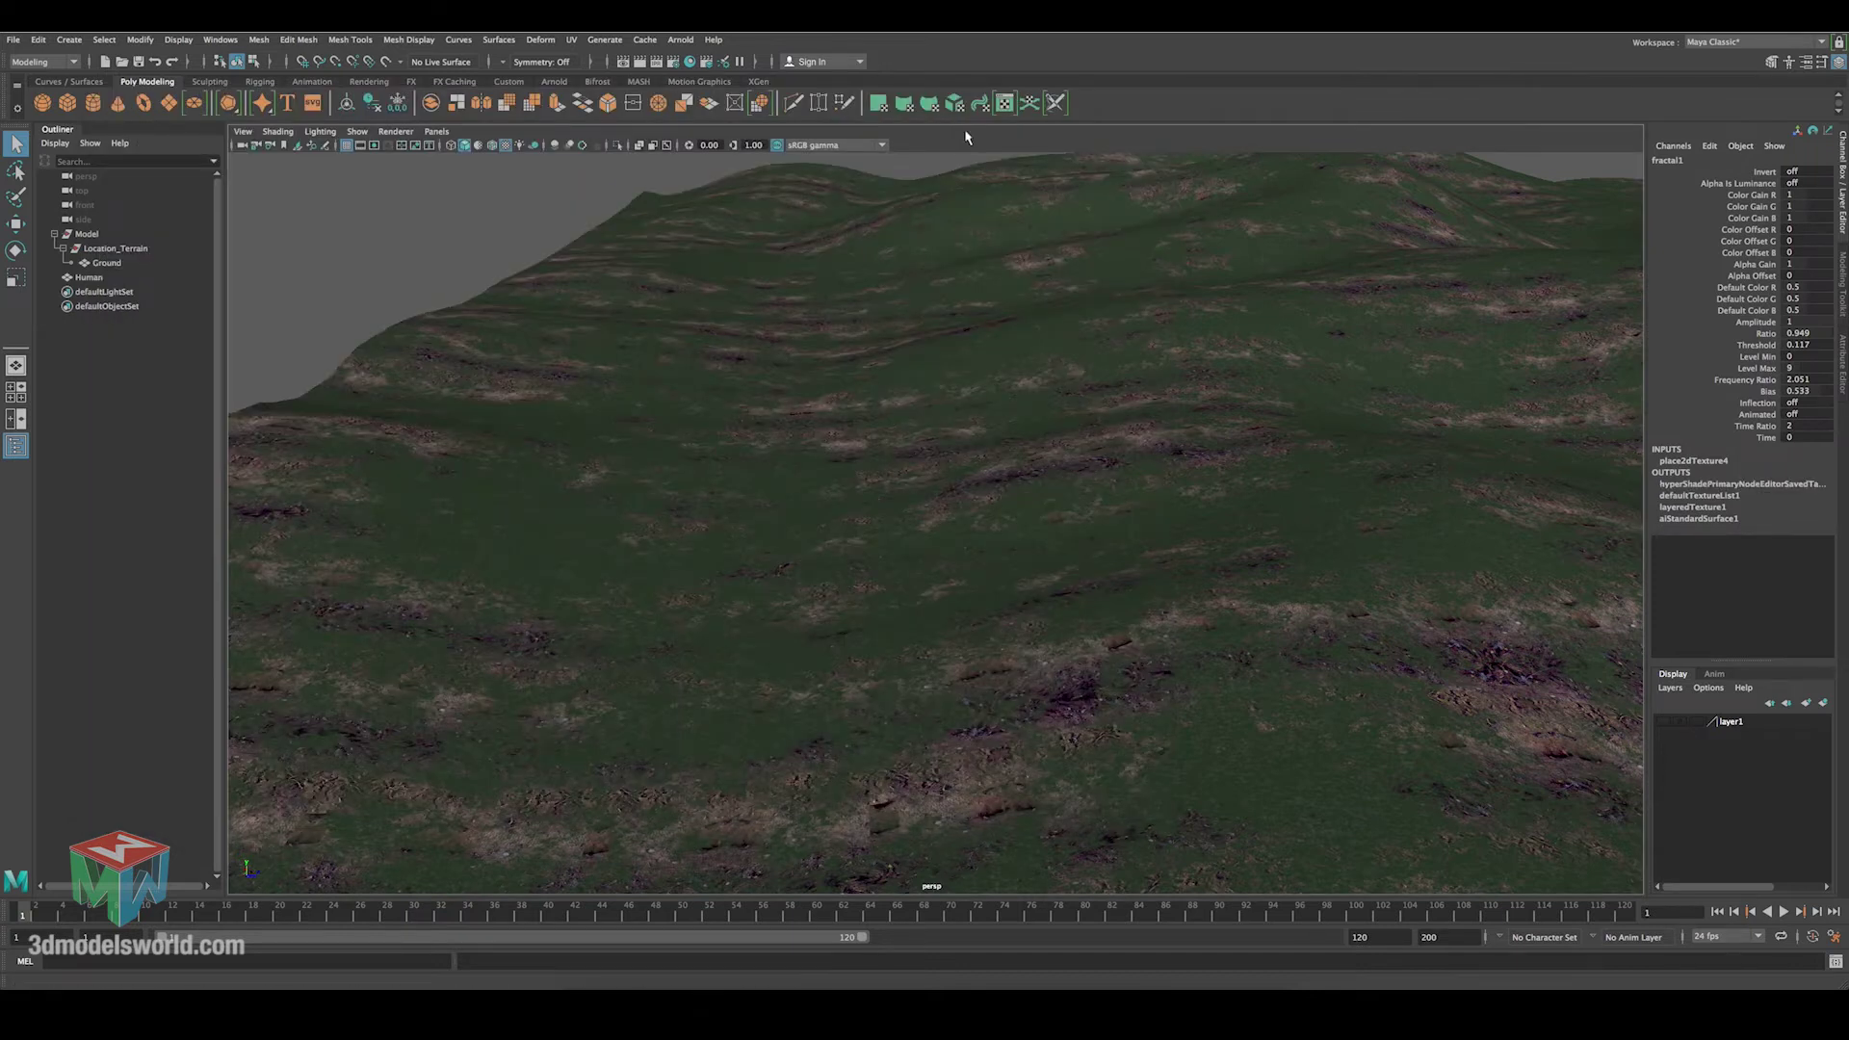
alt+middle_drag(953, 289, 751, 412)
alt+drag(752, 412, 732, 337)
key(super+s)
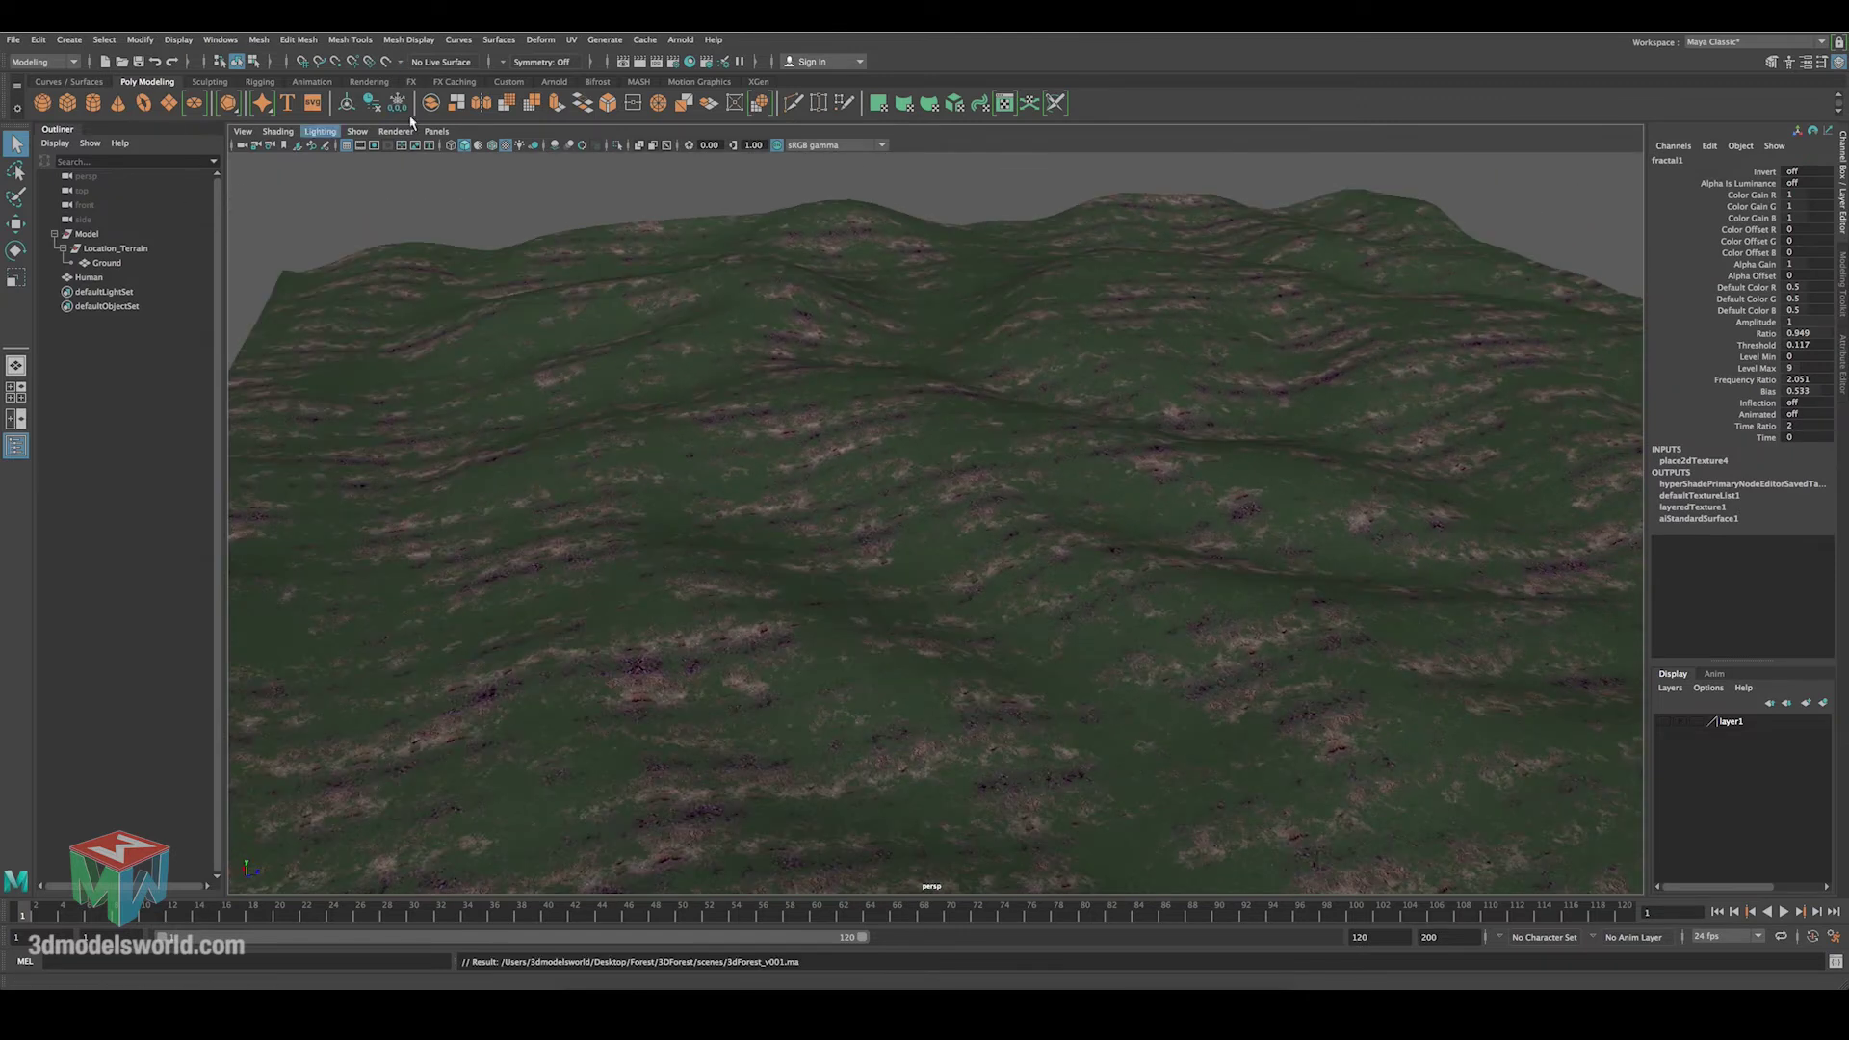
Look through the Common, Arnold Renderer and System render settings, and close them without changes.
click(690, 123)
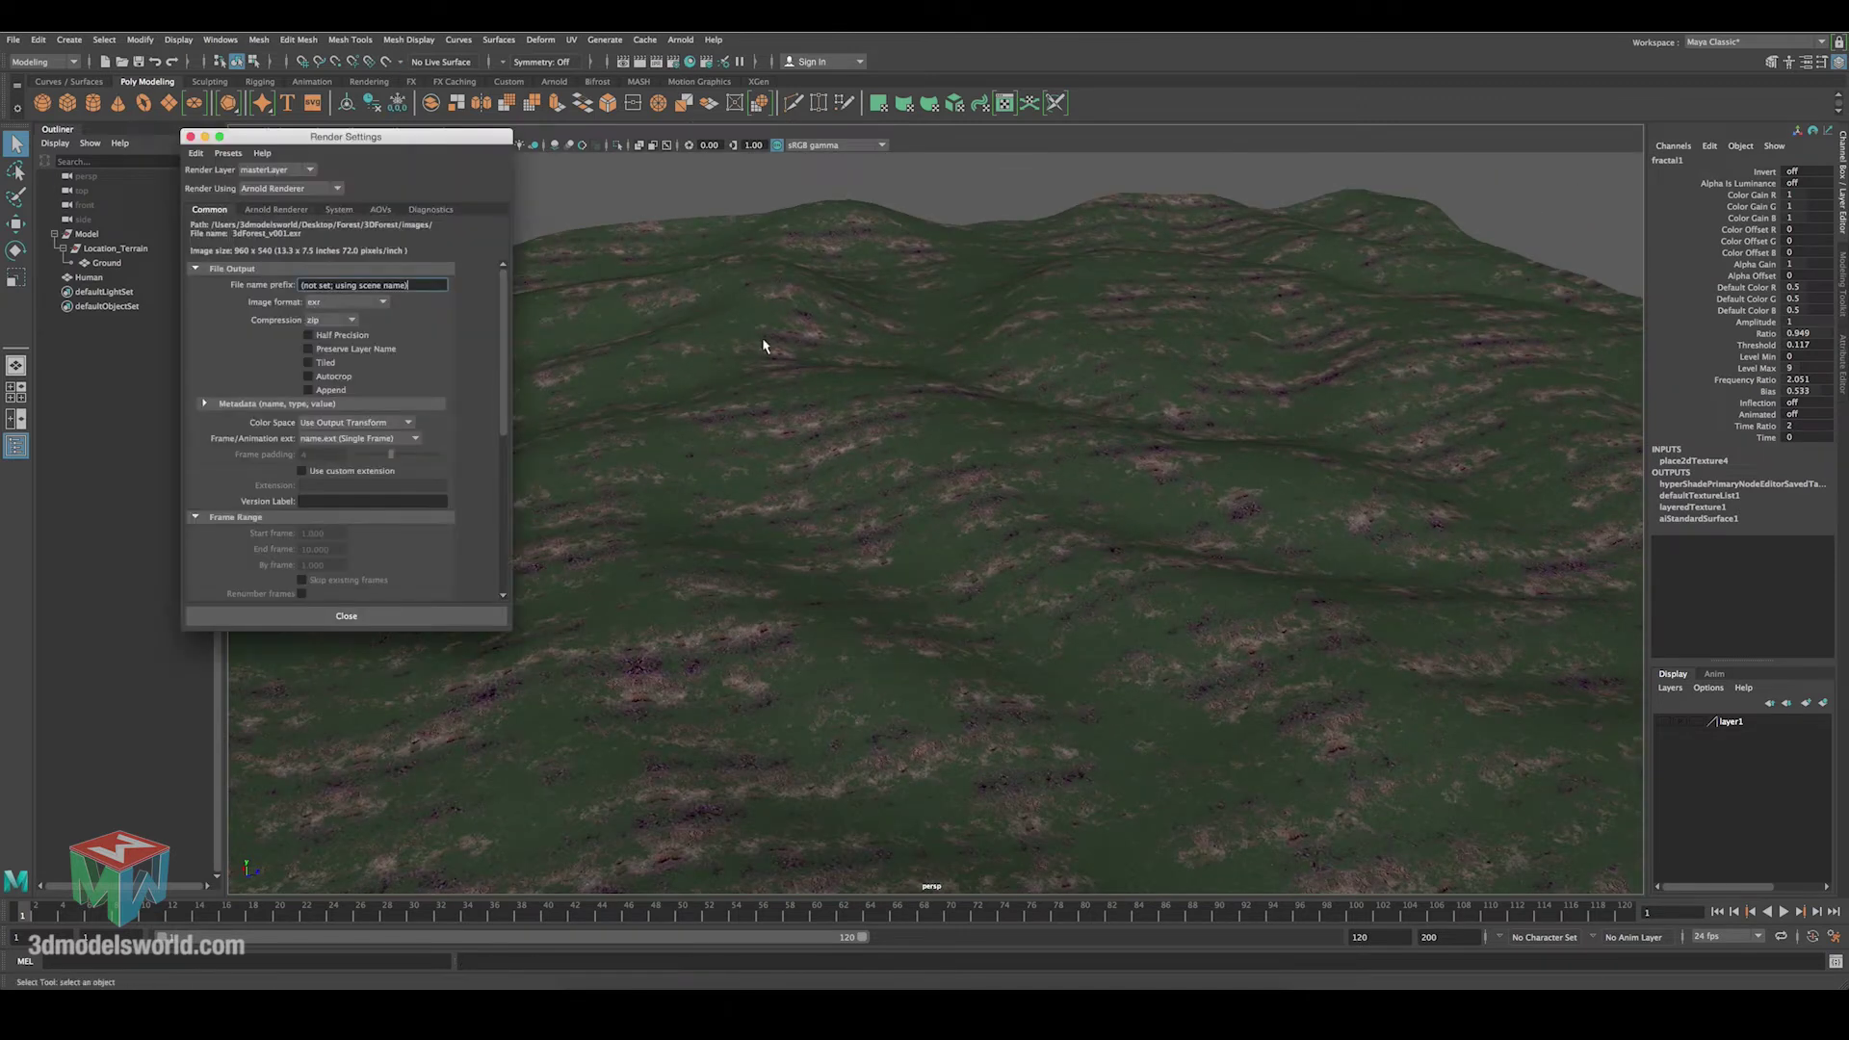
click(297, 214)
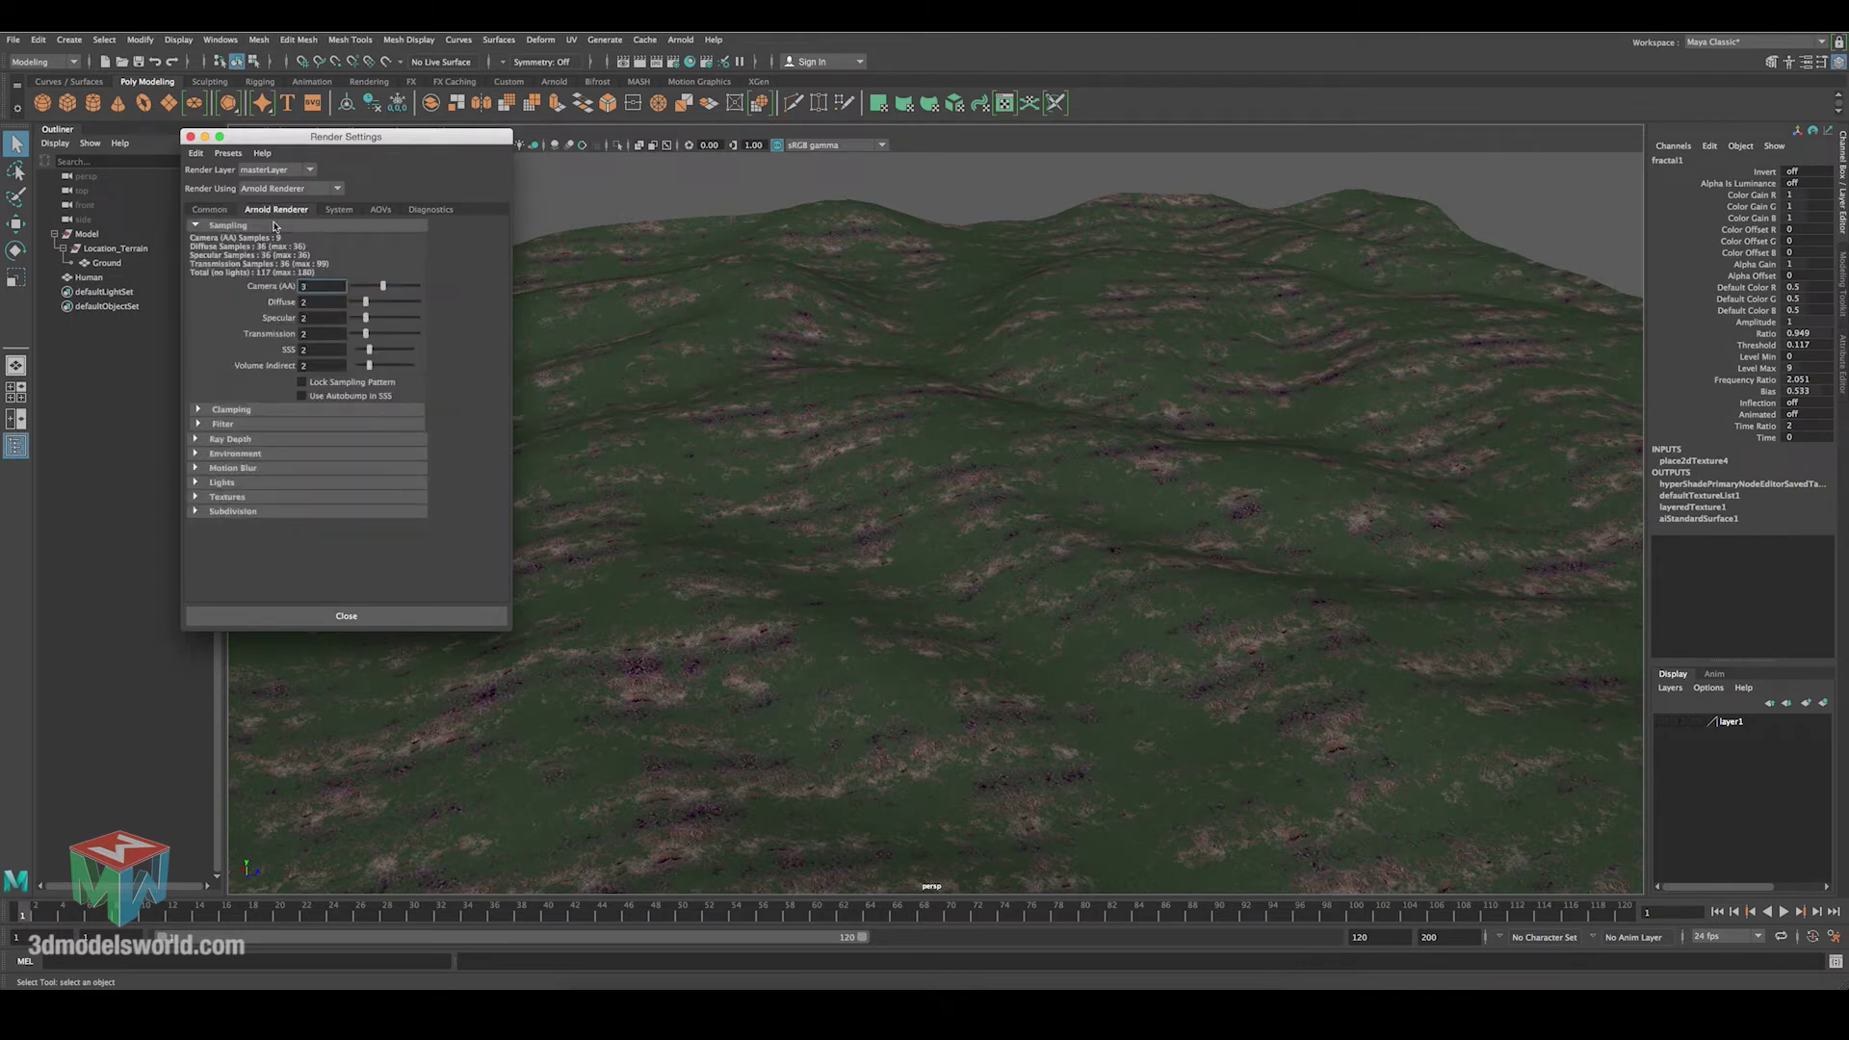
click(325, 211)
click(262, 211)
click(234, 224)
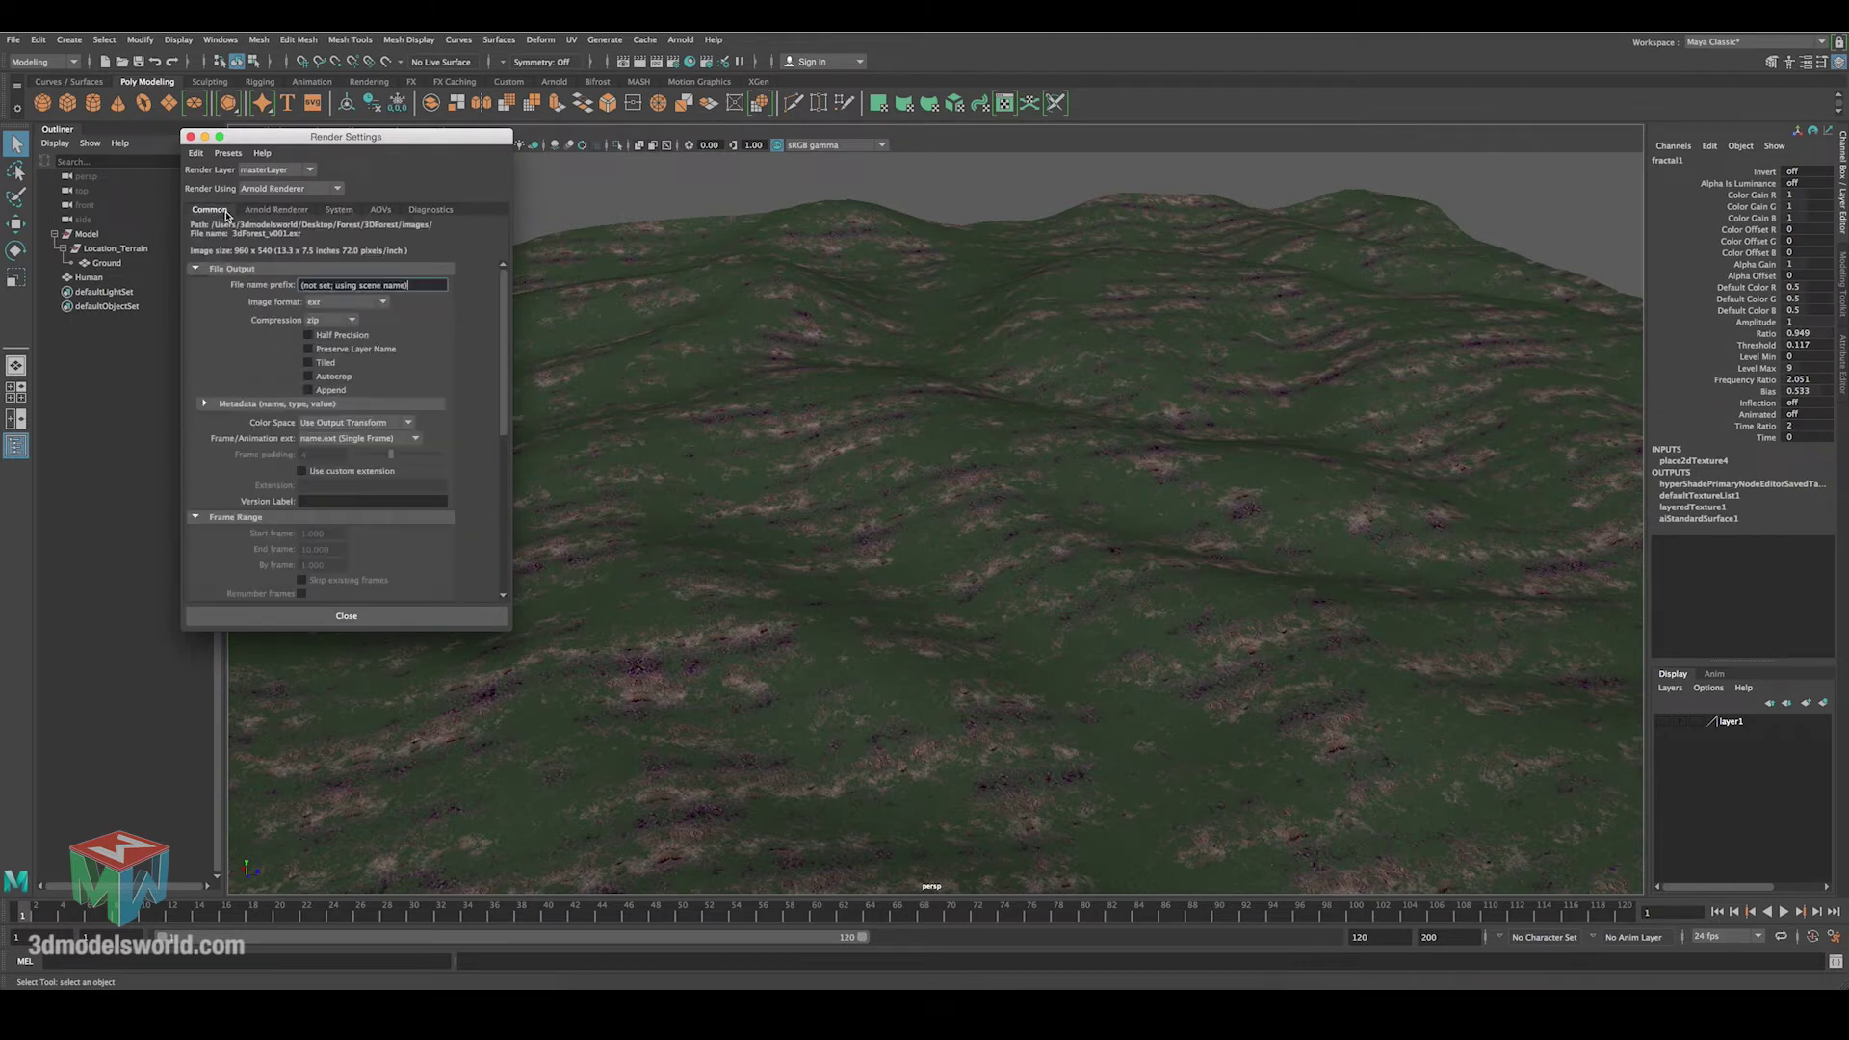
click(366, 617)
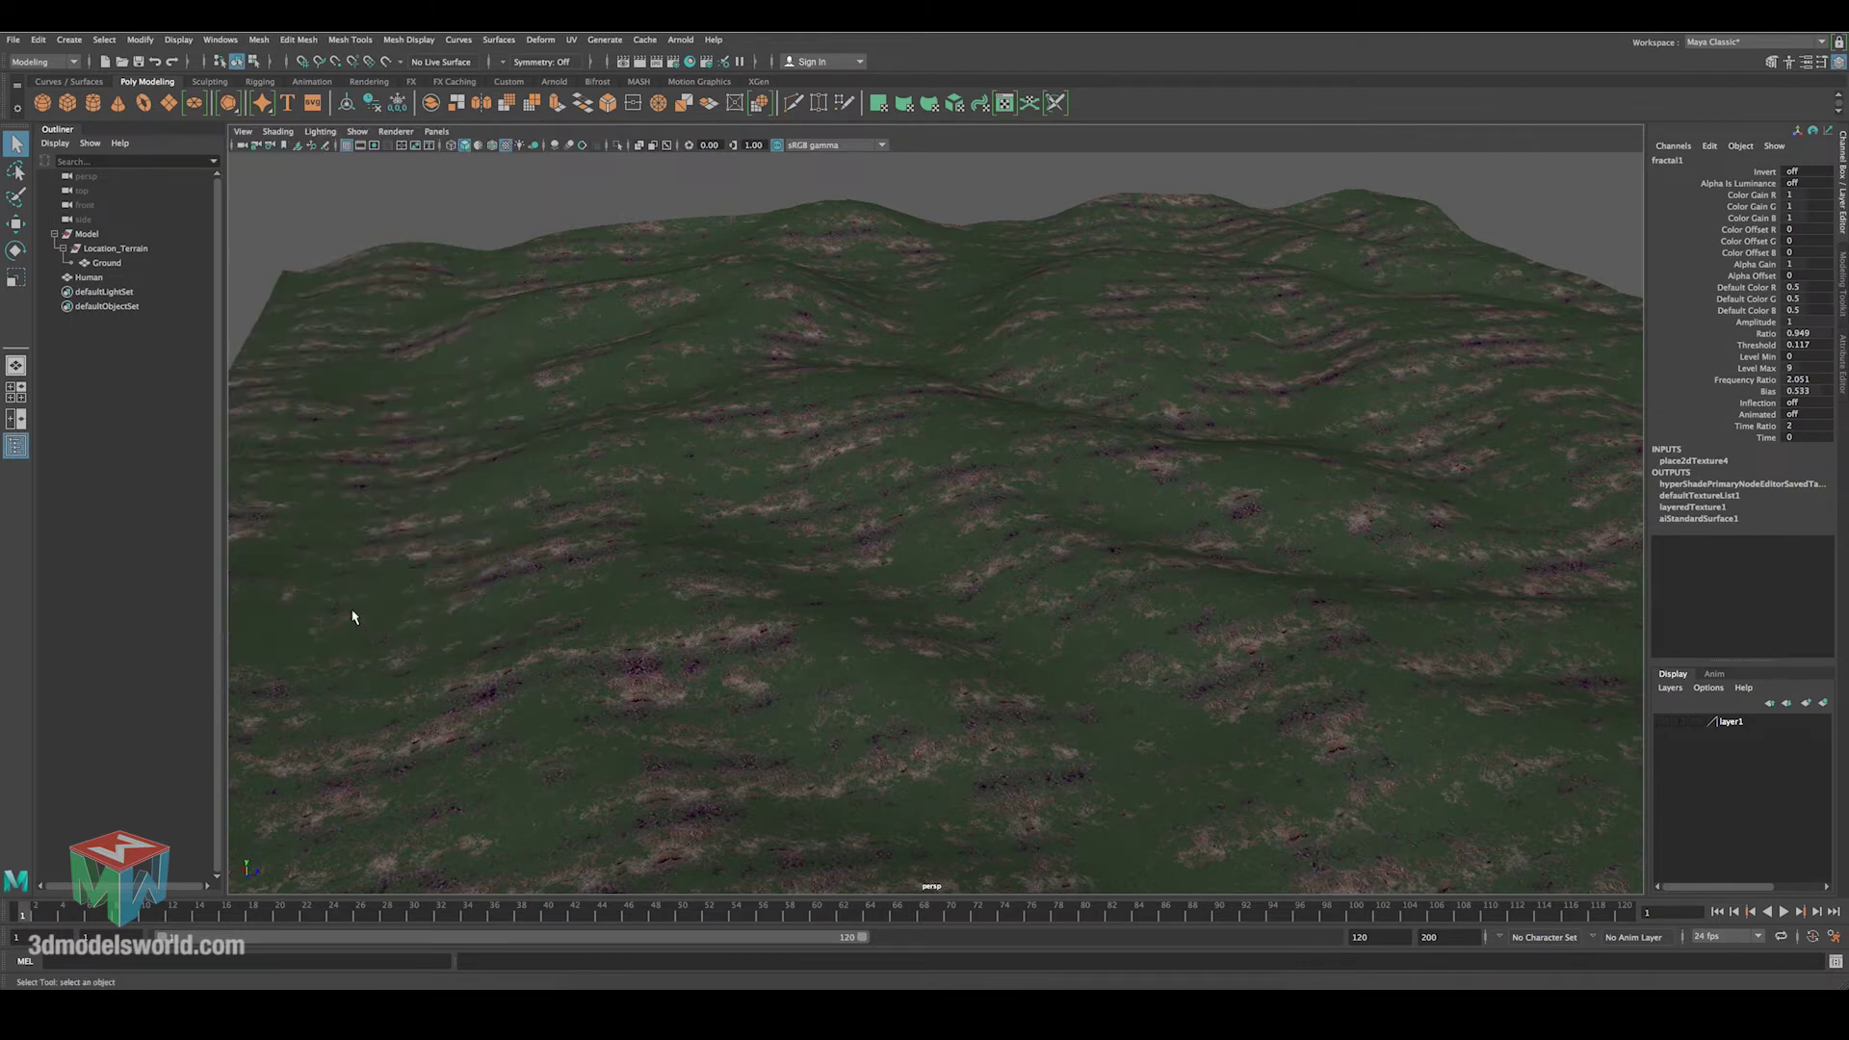
Create a directional light and scale it uniformly to about 7321.
click(69, 40)
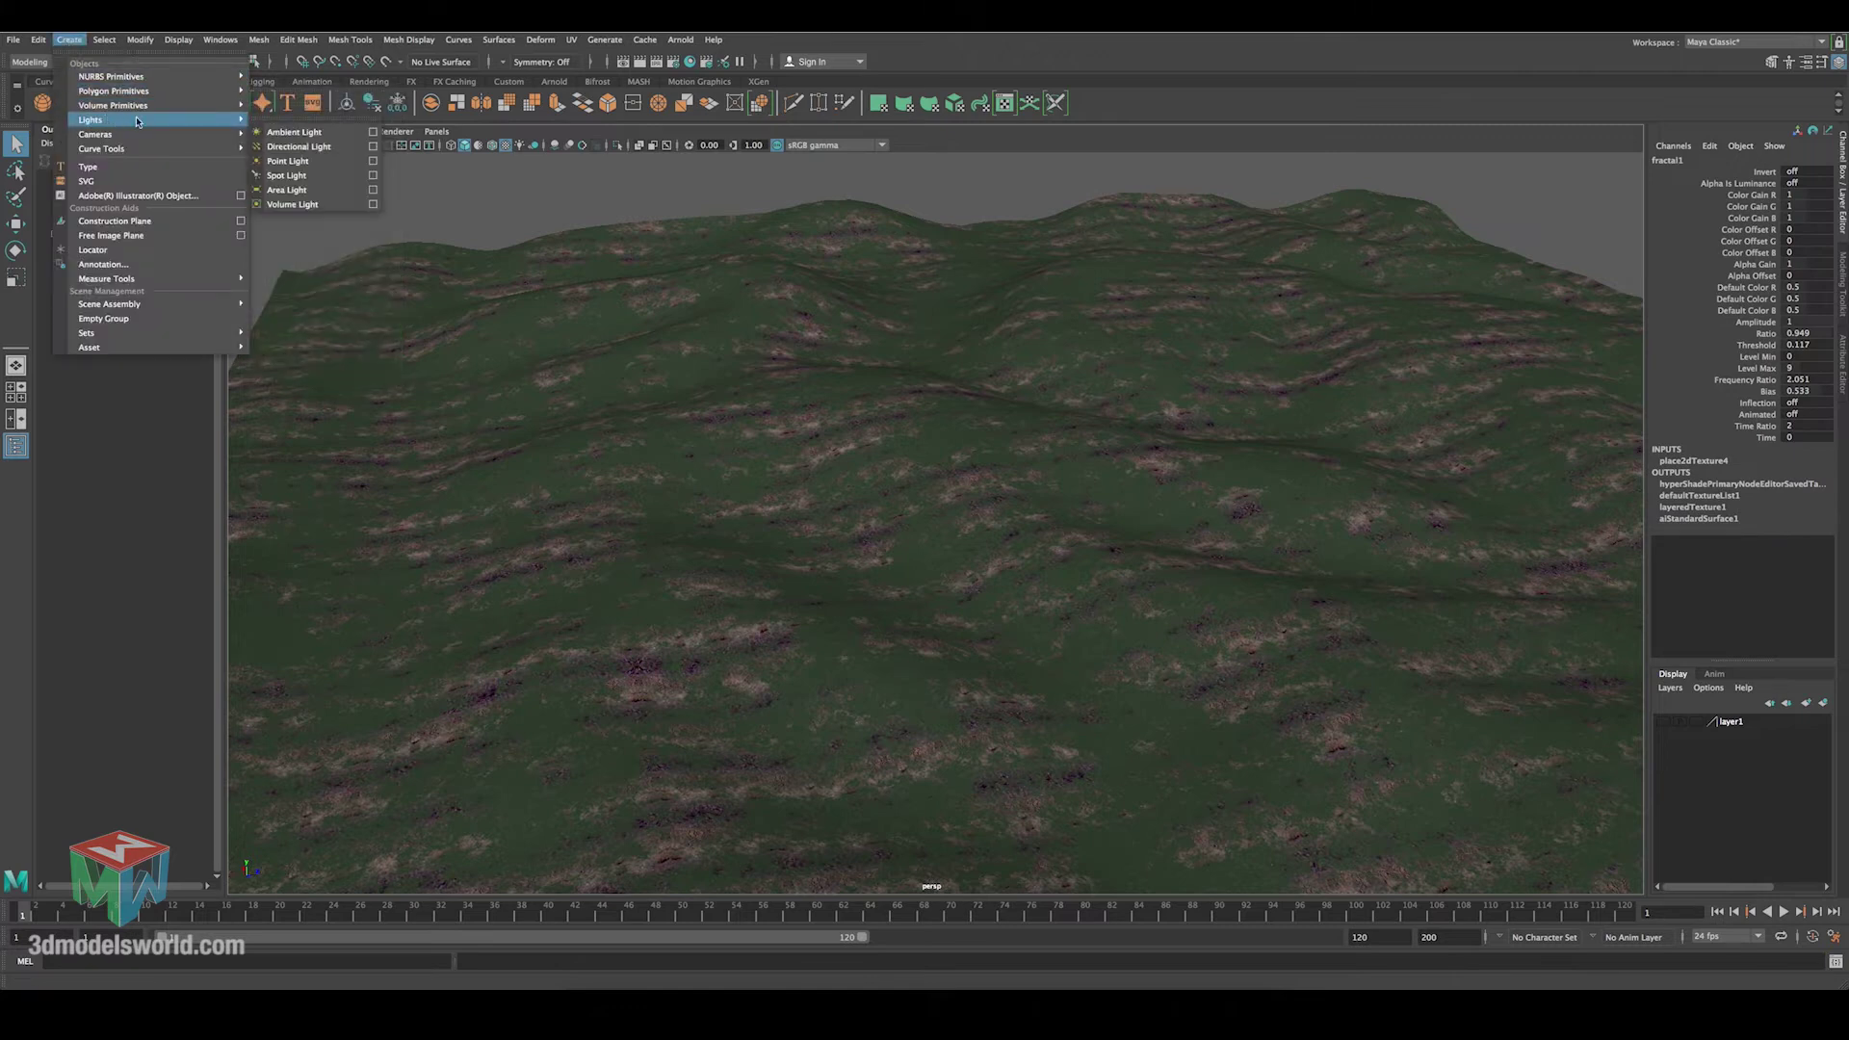
click(304, 144)
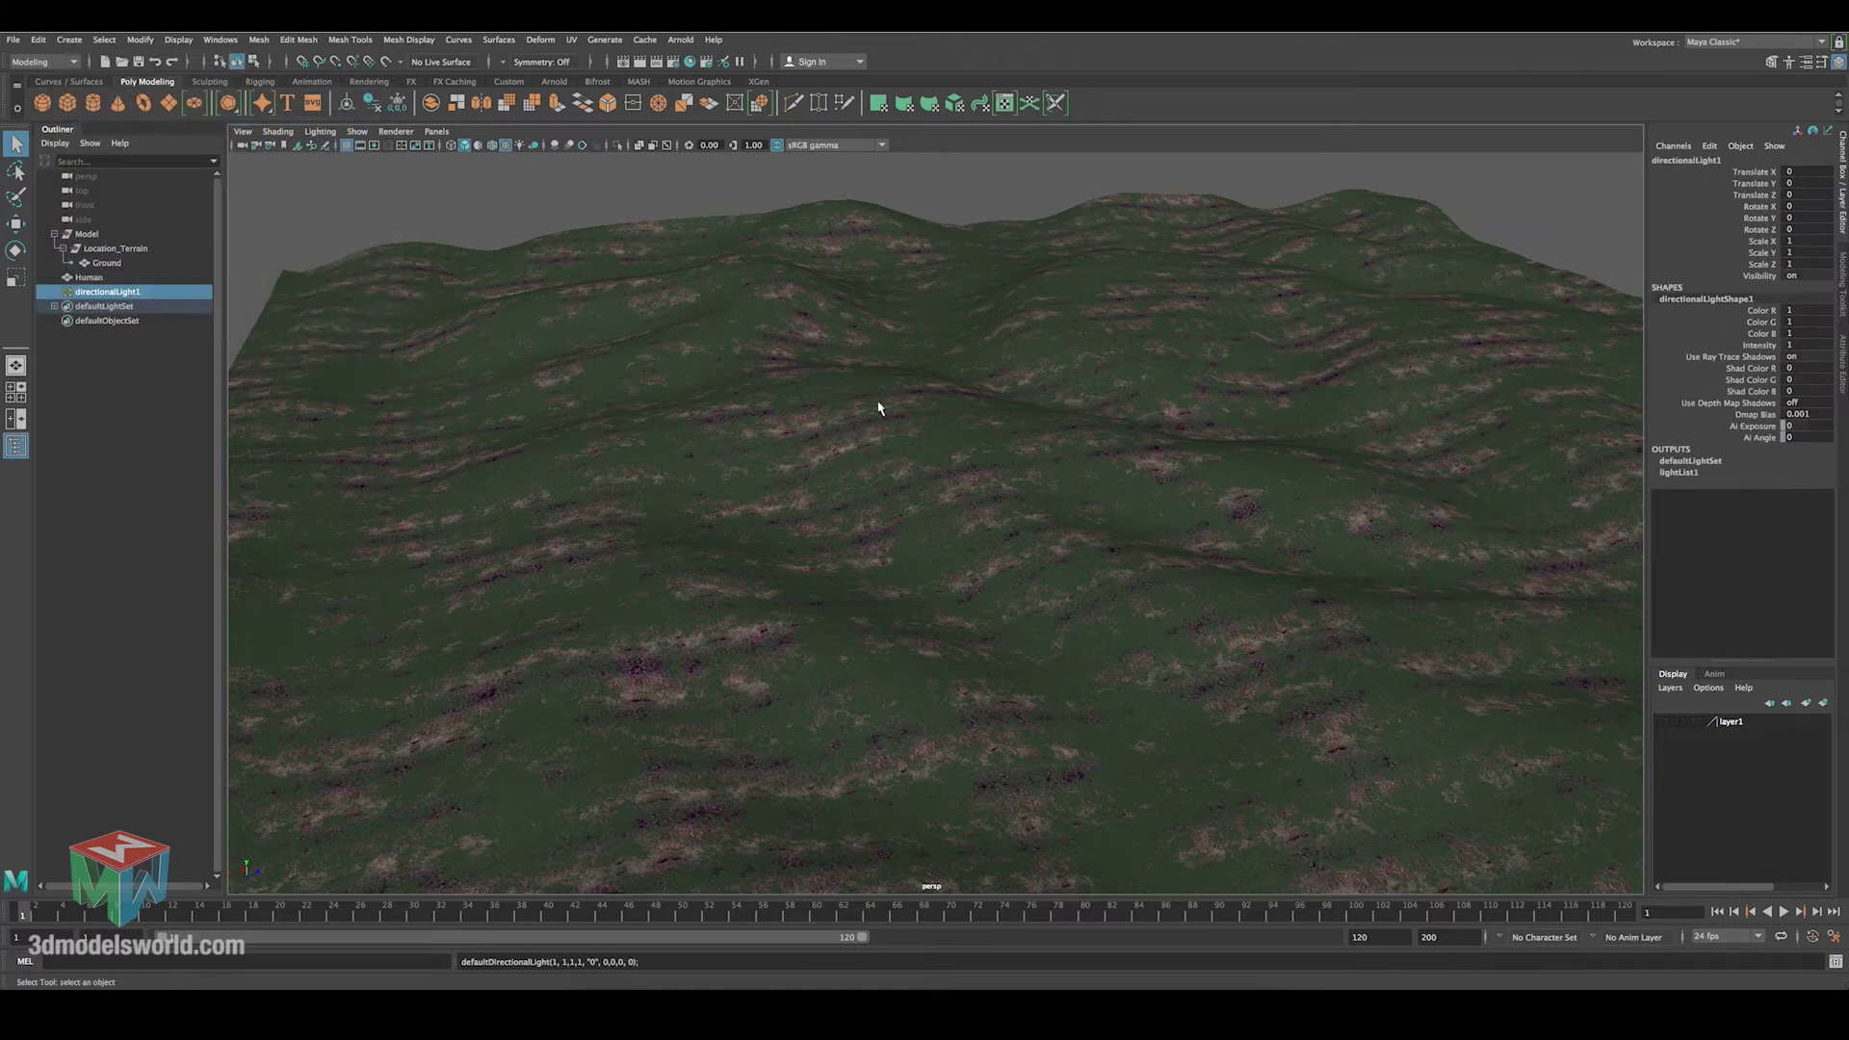
scroll(1001, 453, down, 3)
key(r)
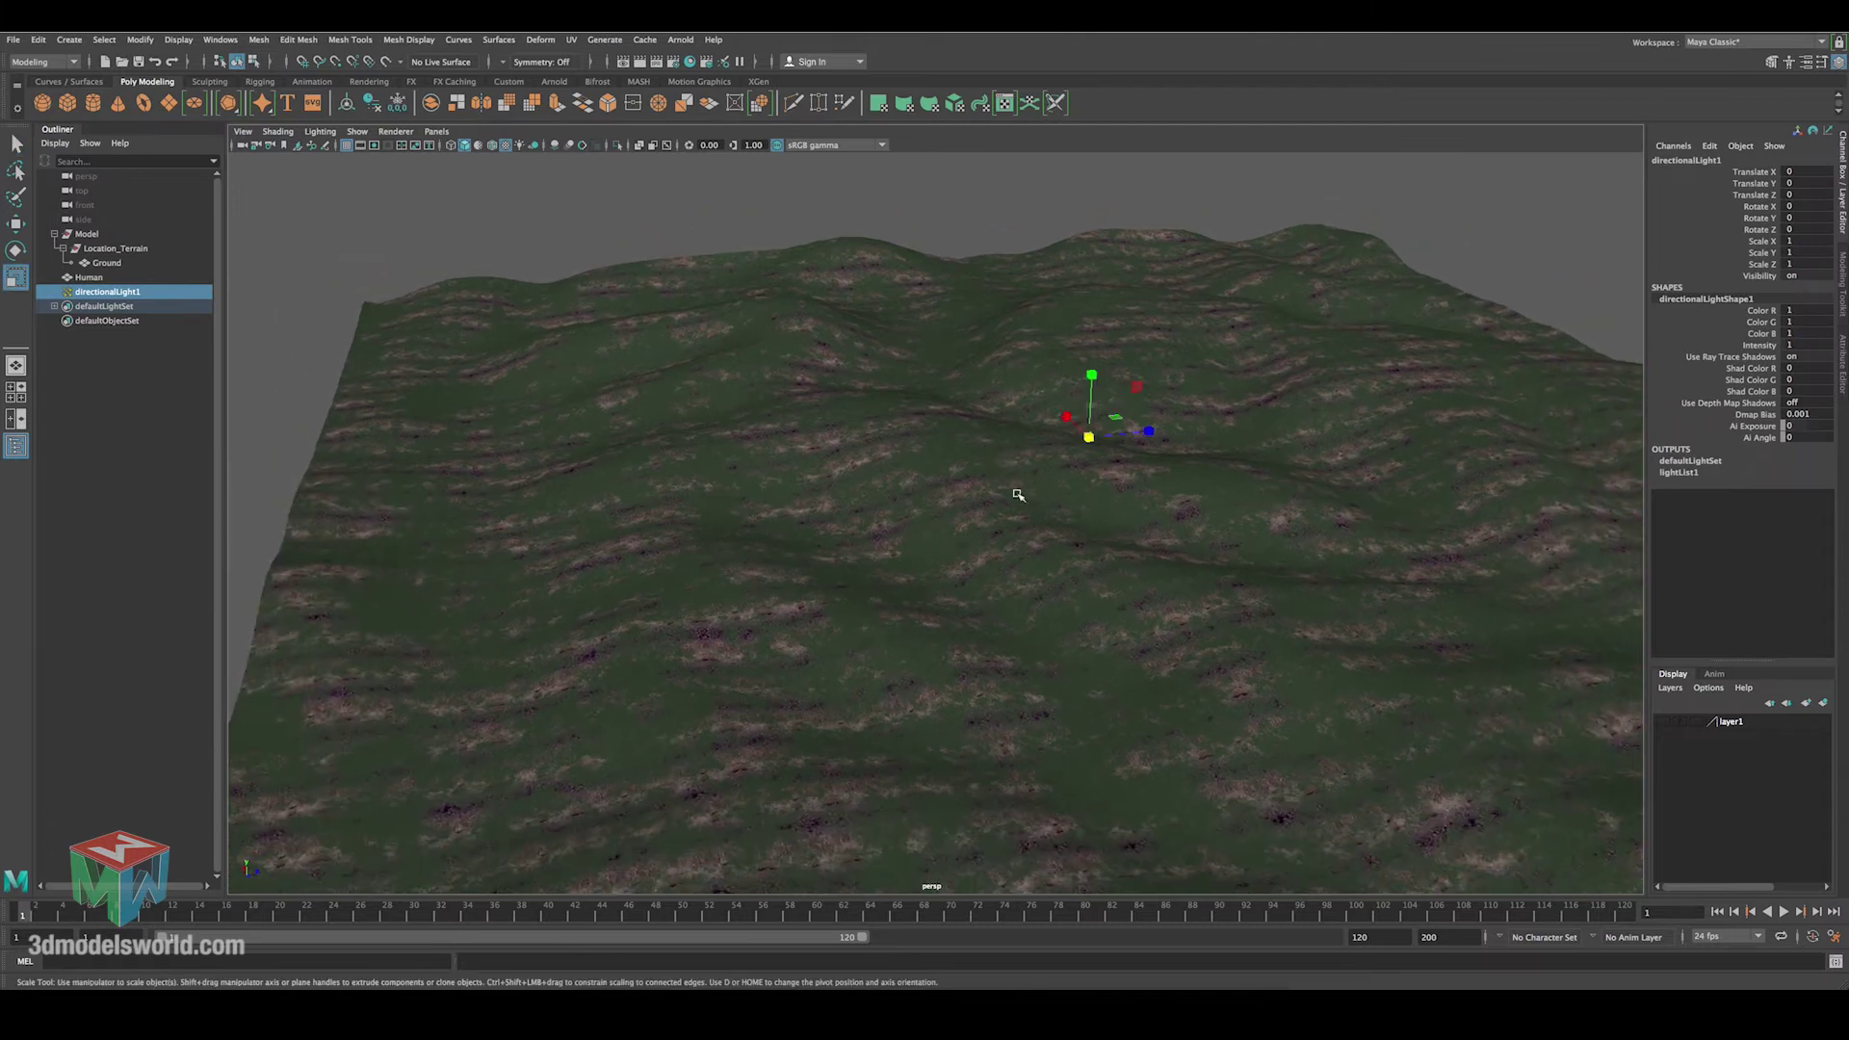
drag(1088, 437, 1150, 433)
Rotate the directional light about -87 degrees in X to point downward, and raise it to about 13113 in Y.
key(w)
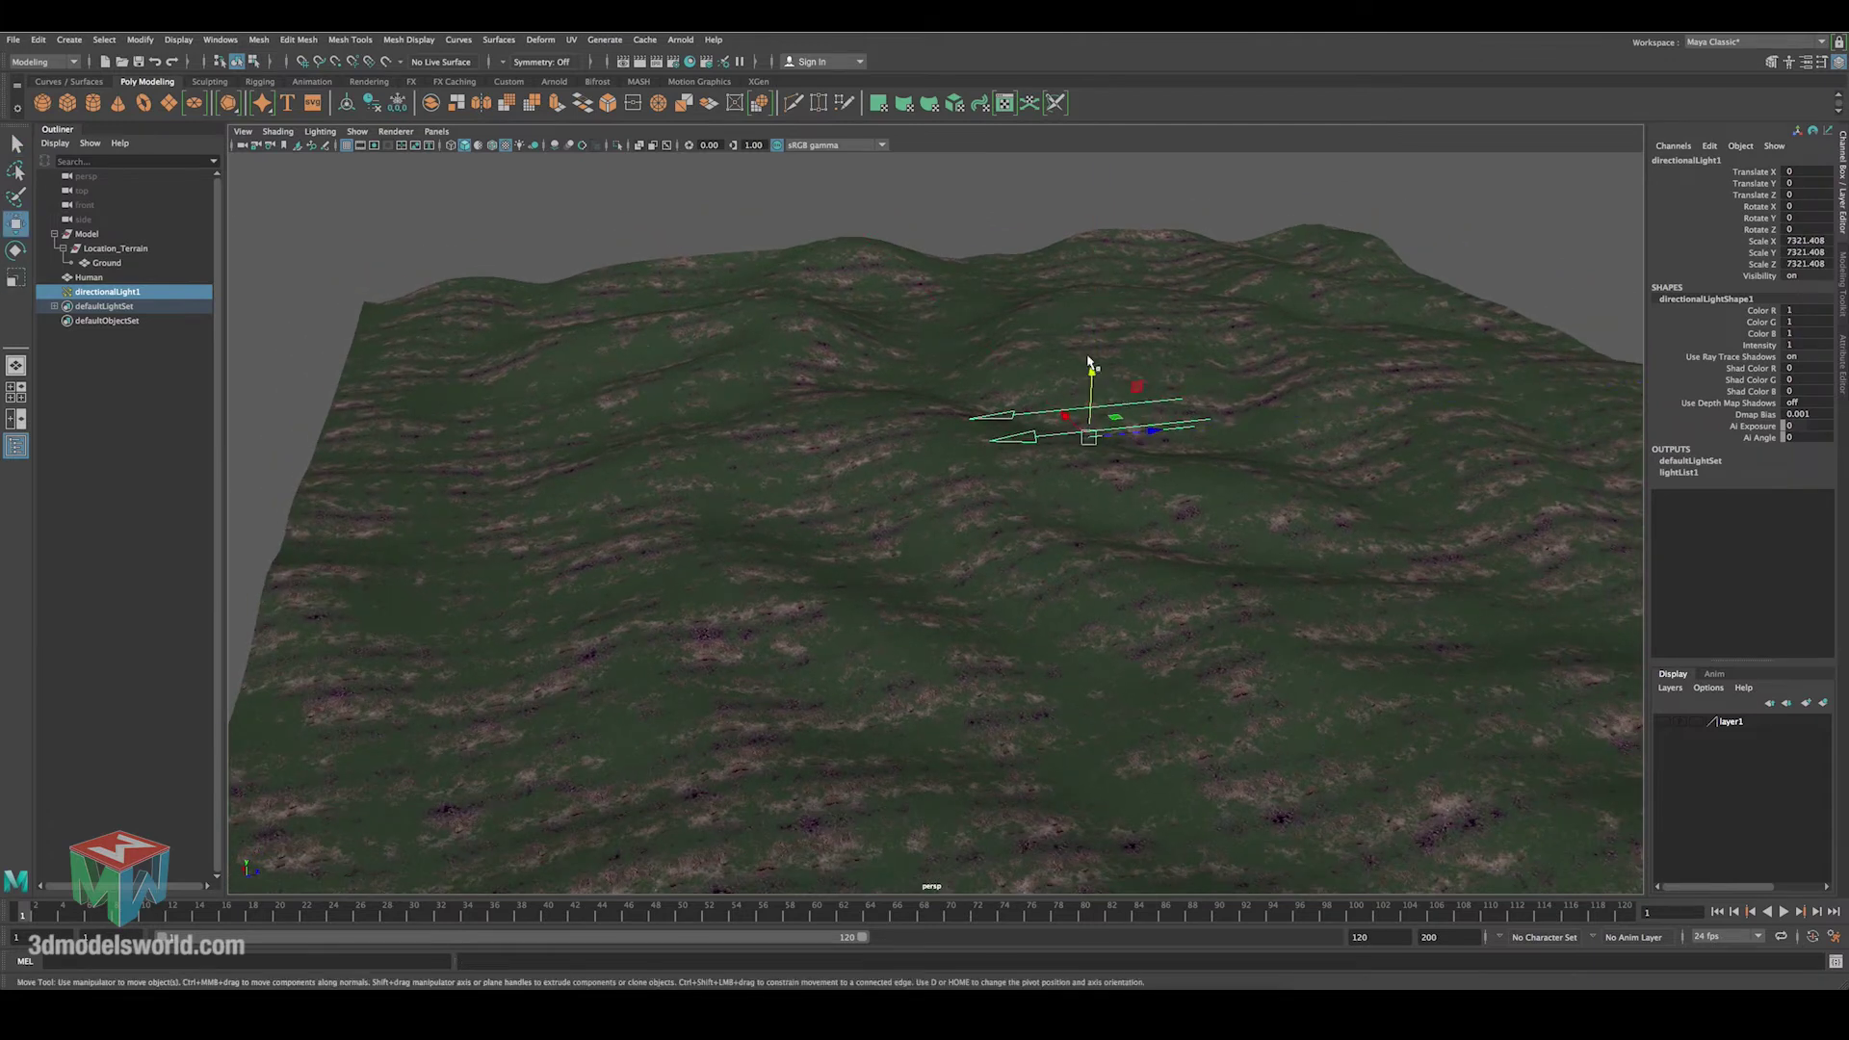
key(e)
drag(1088, 375, 1034, 469)
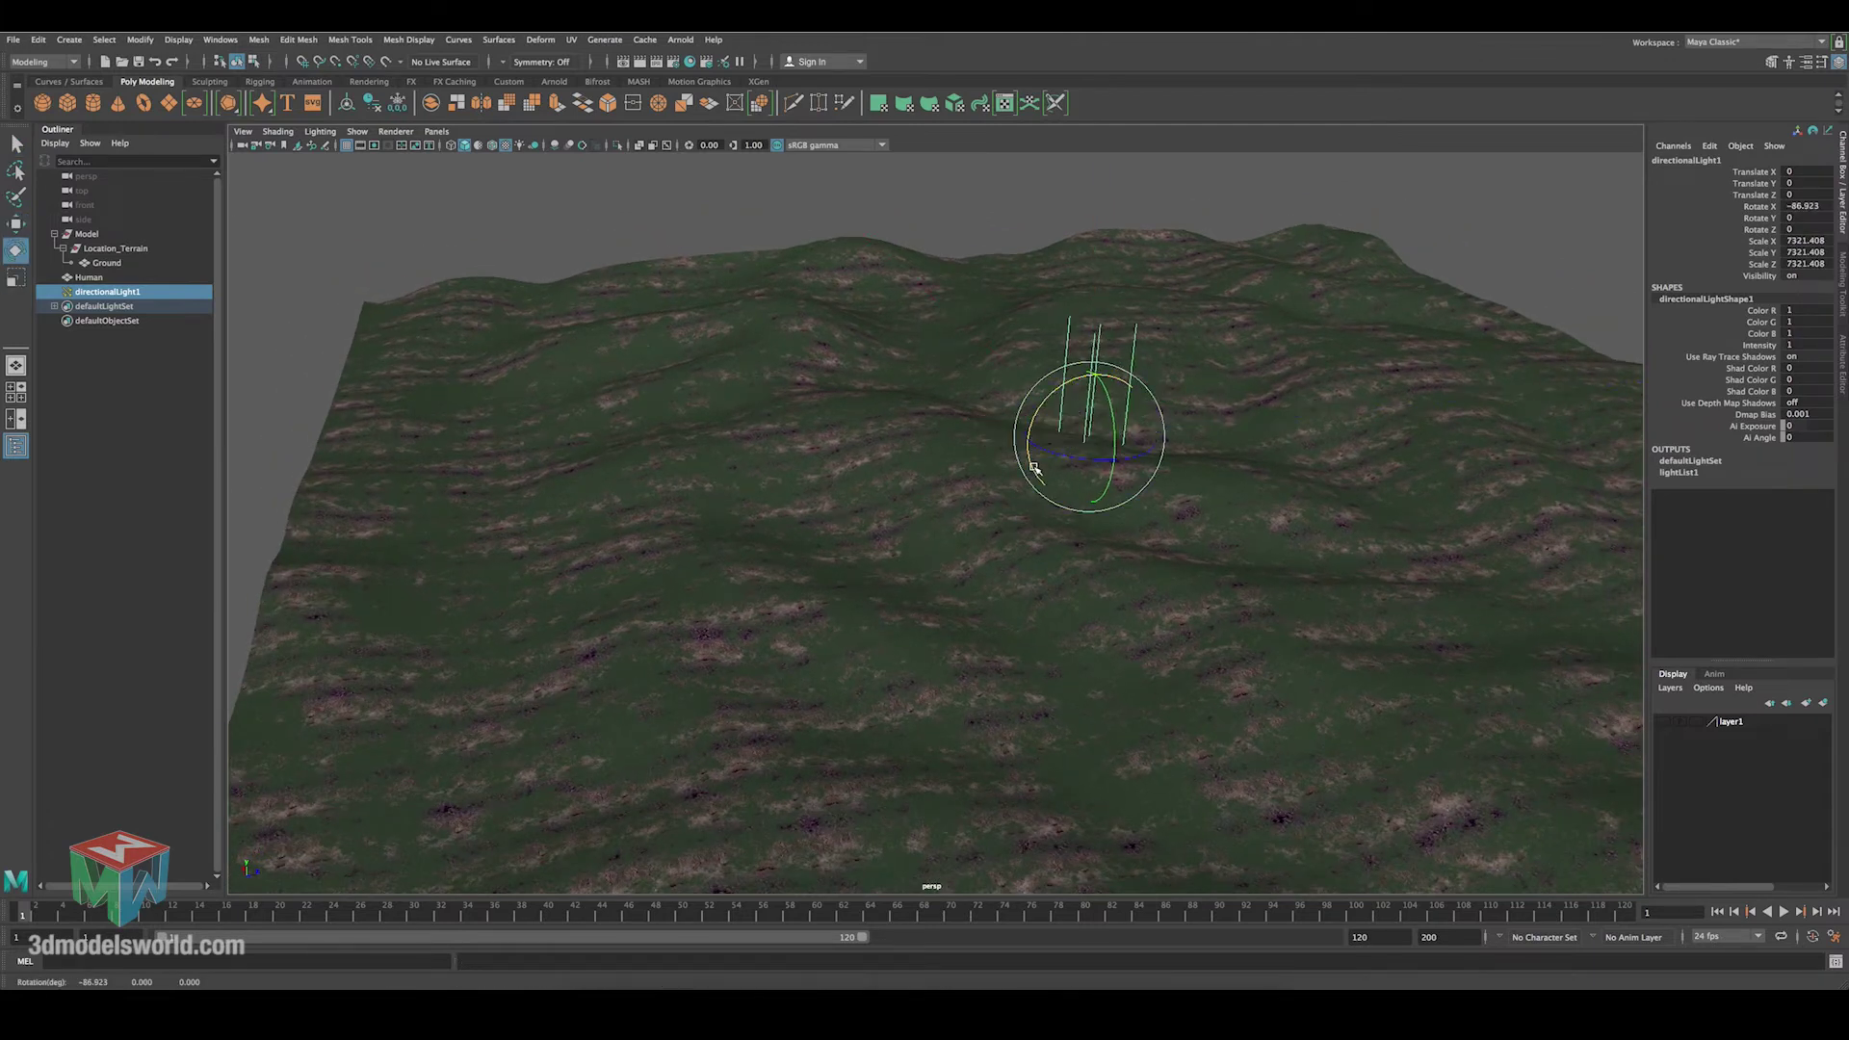
key(w)
drag(1099, 306, 1093, 149)
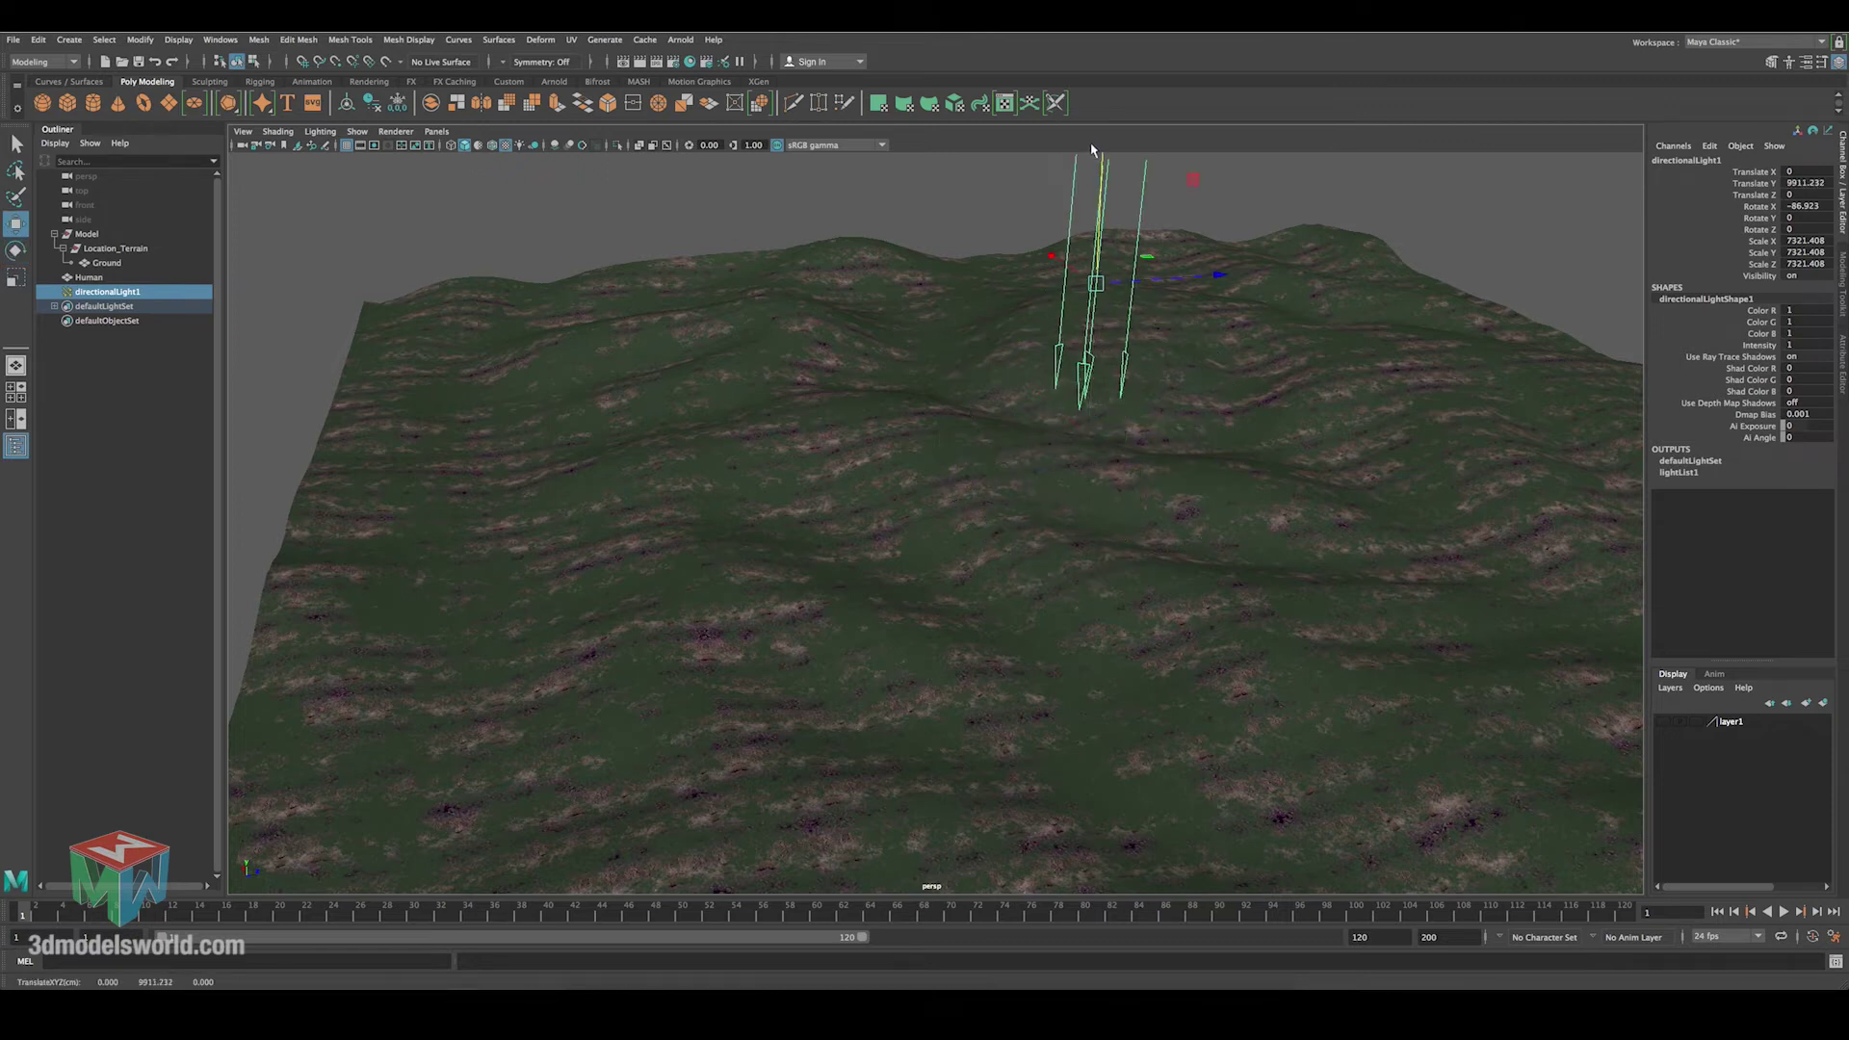
scroll(1059, 222, down, 5)
drag(1054, 275, 1053, 239)
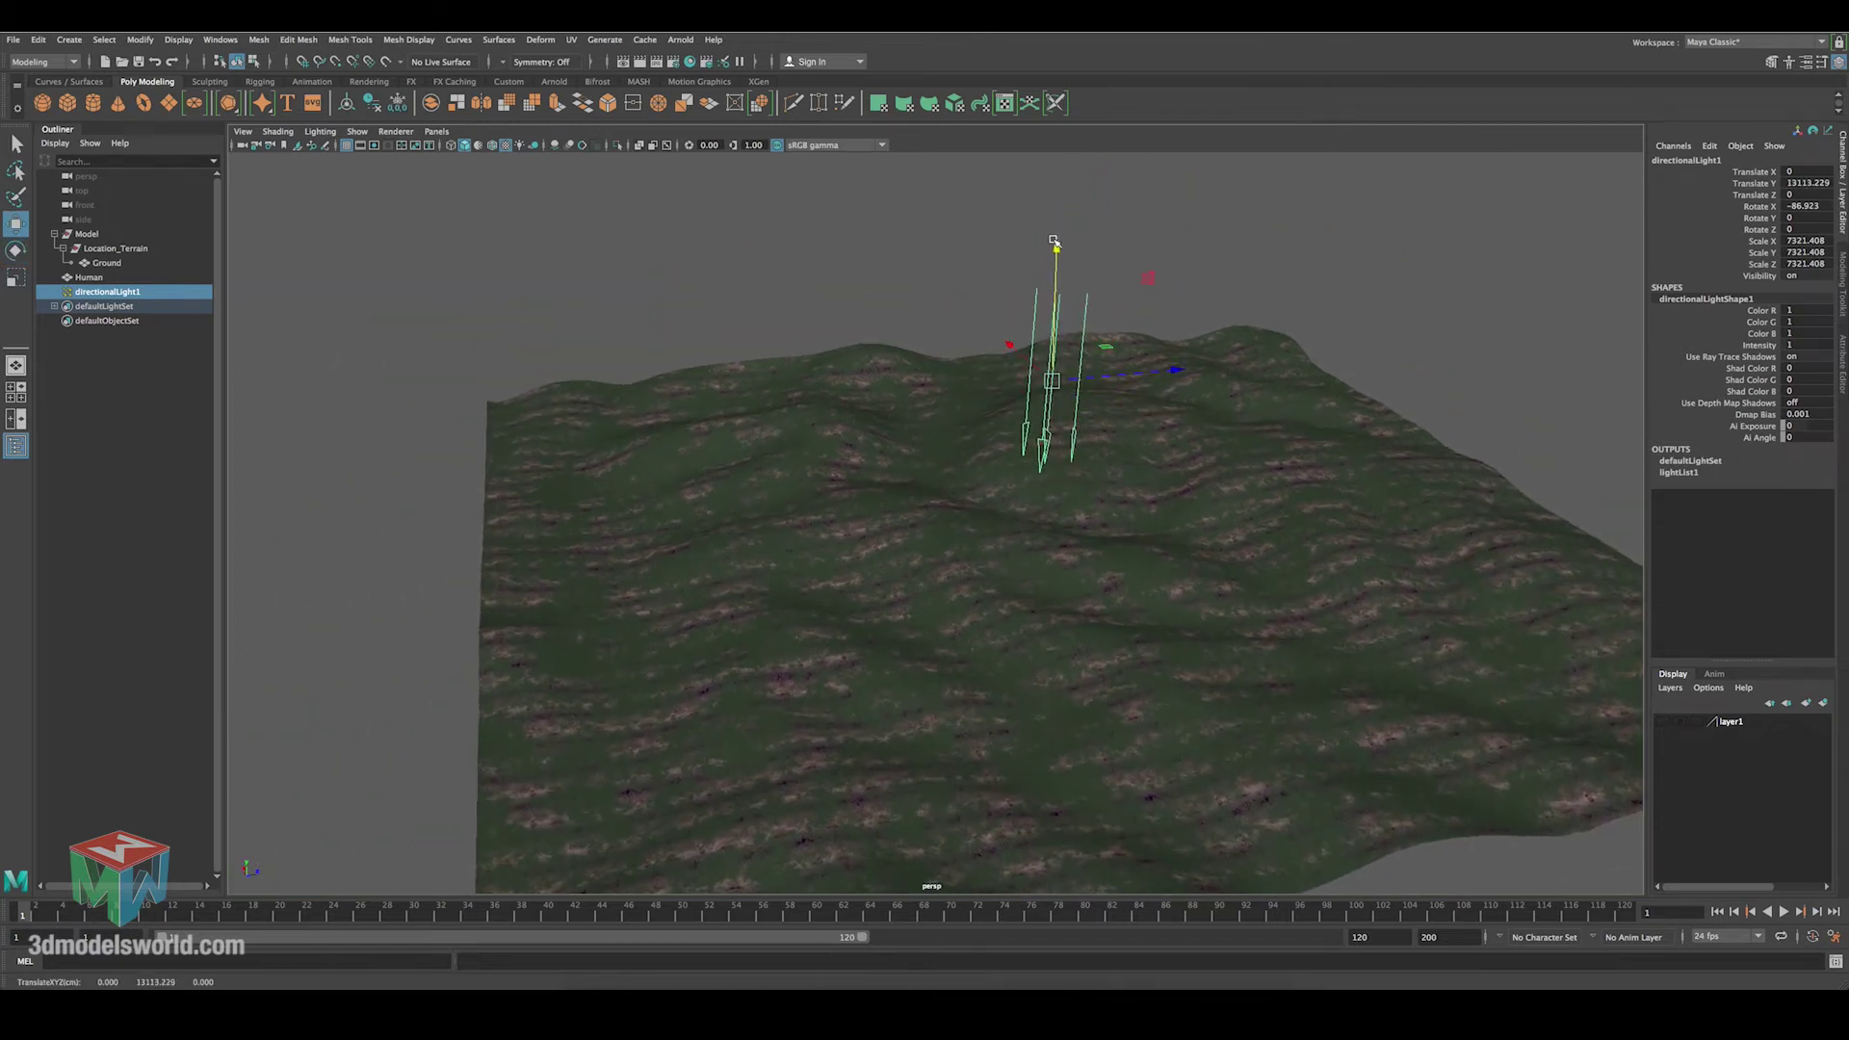
Light the viewport with all scene lights, tilt the directional light to about 25 degrees in Z and raise it to about 17800 in Y.
key(7)
key(e)
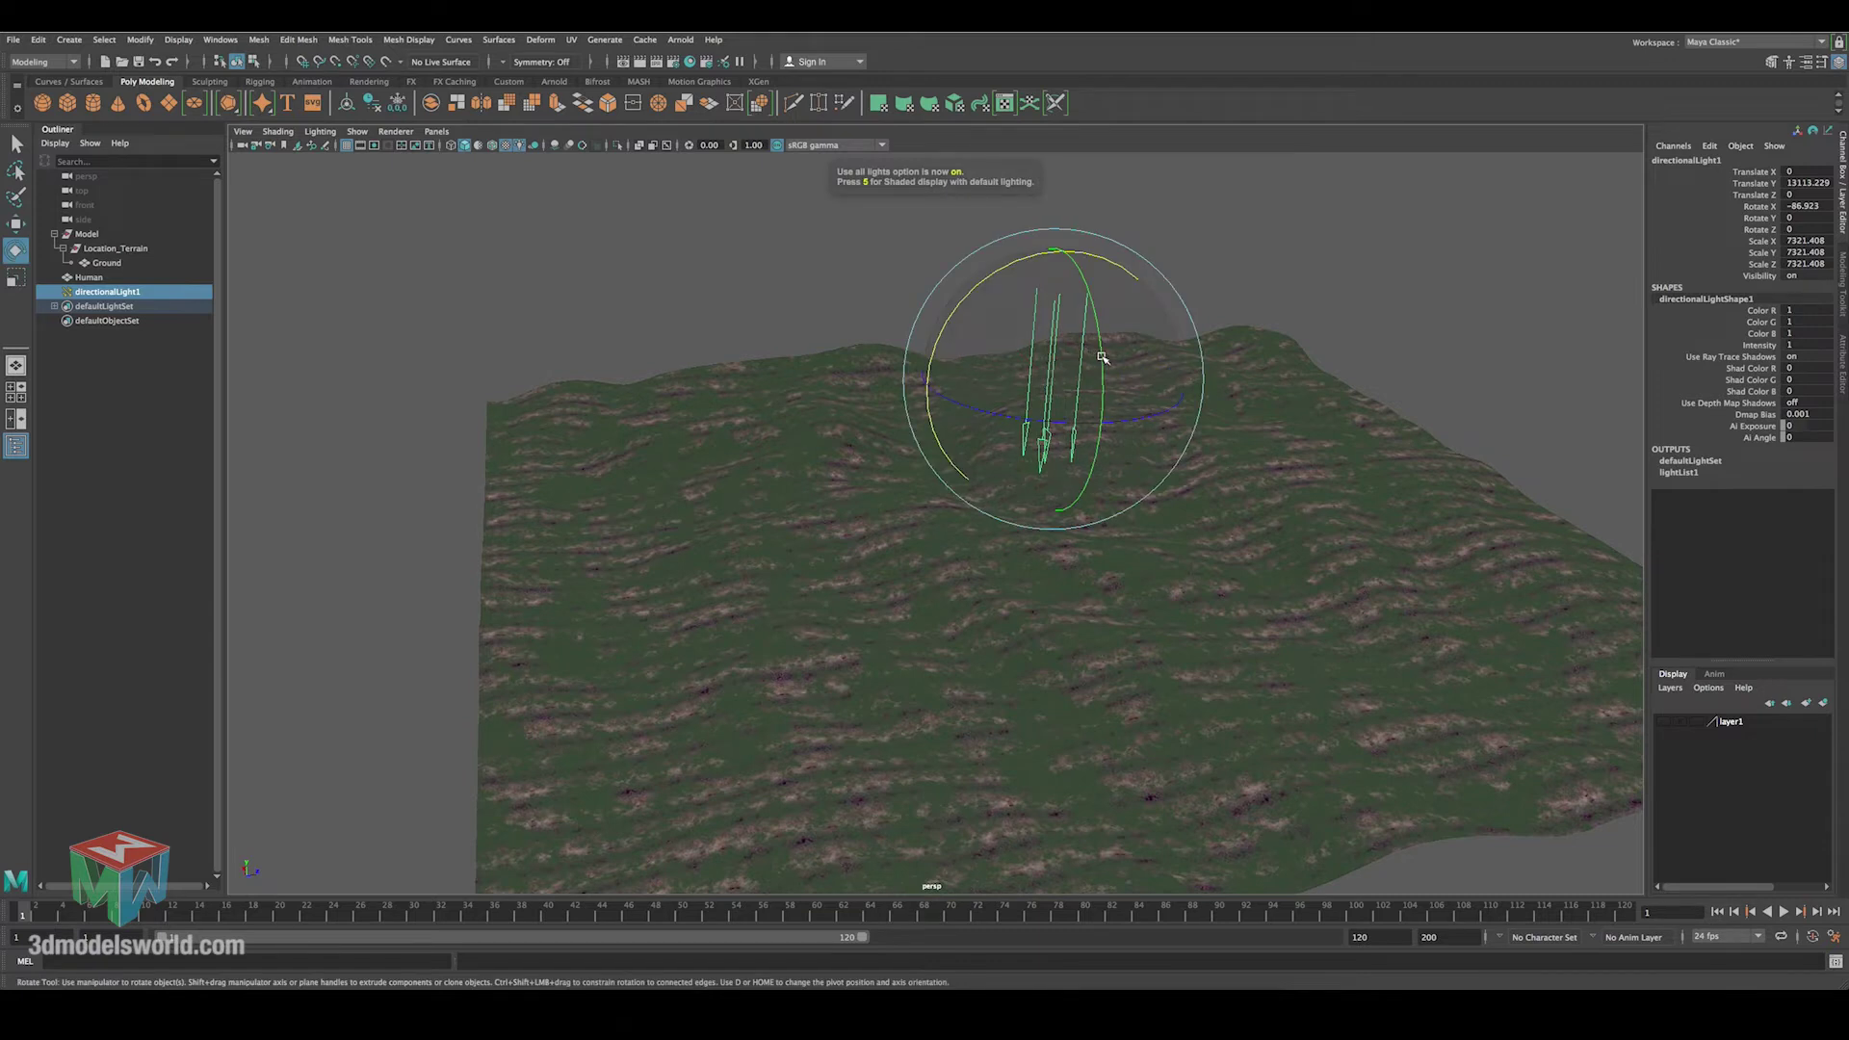
mouse_move(1093, 338)
mouse_down()
mouse_move(1117, 398)
mouse_move(1011, 414)
mouse_move(1150, 366)
mouse_move(1079, 337)
mouse_up()
key(w)
key(q)
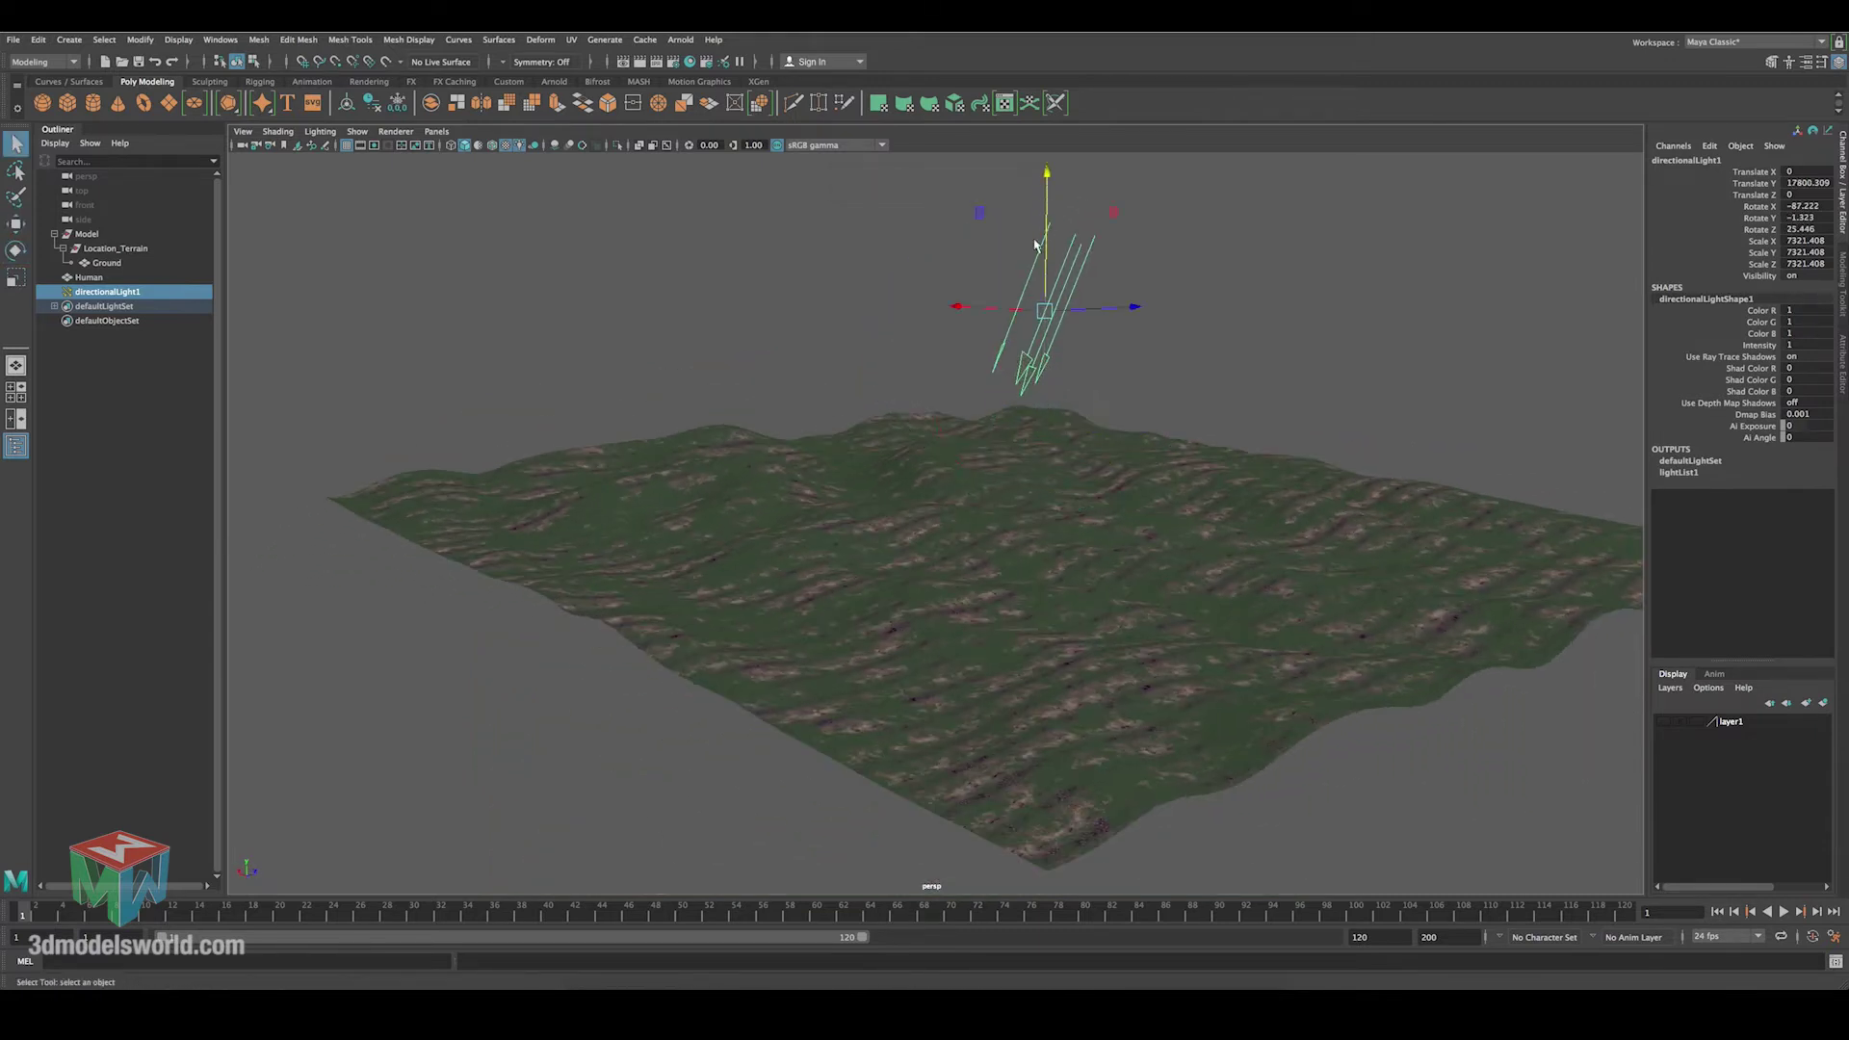
Deselect the light, frame the hills from low above the ground, and inspect a test render made with Arnold.
click(919, 298)
alt+right_drag(920, 297, 1029, 493)
alt+drag(1030, 492, 1030, 568)
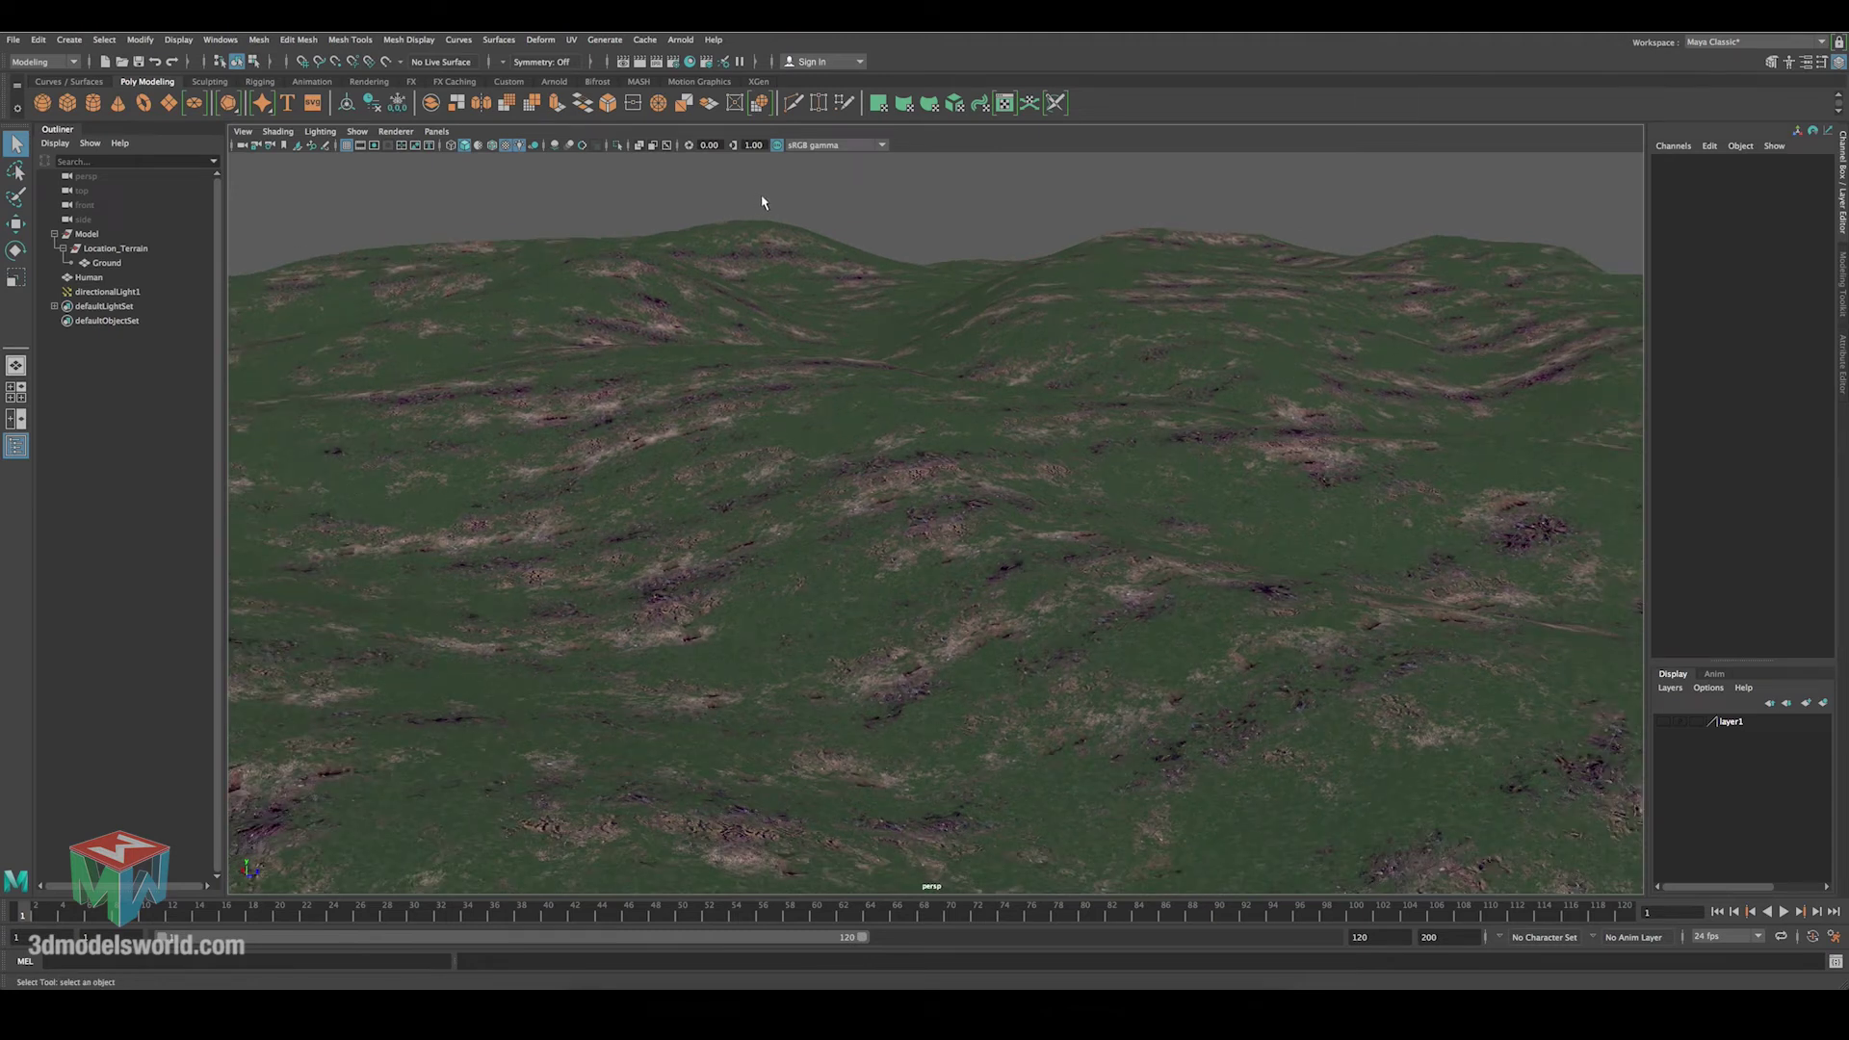
click(639, 61)
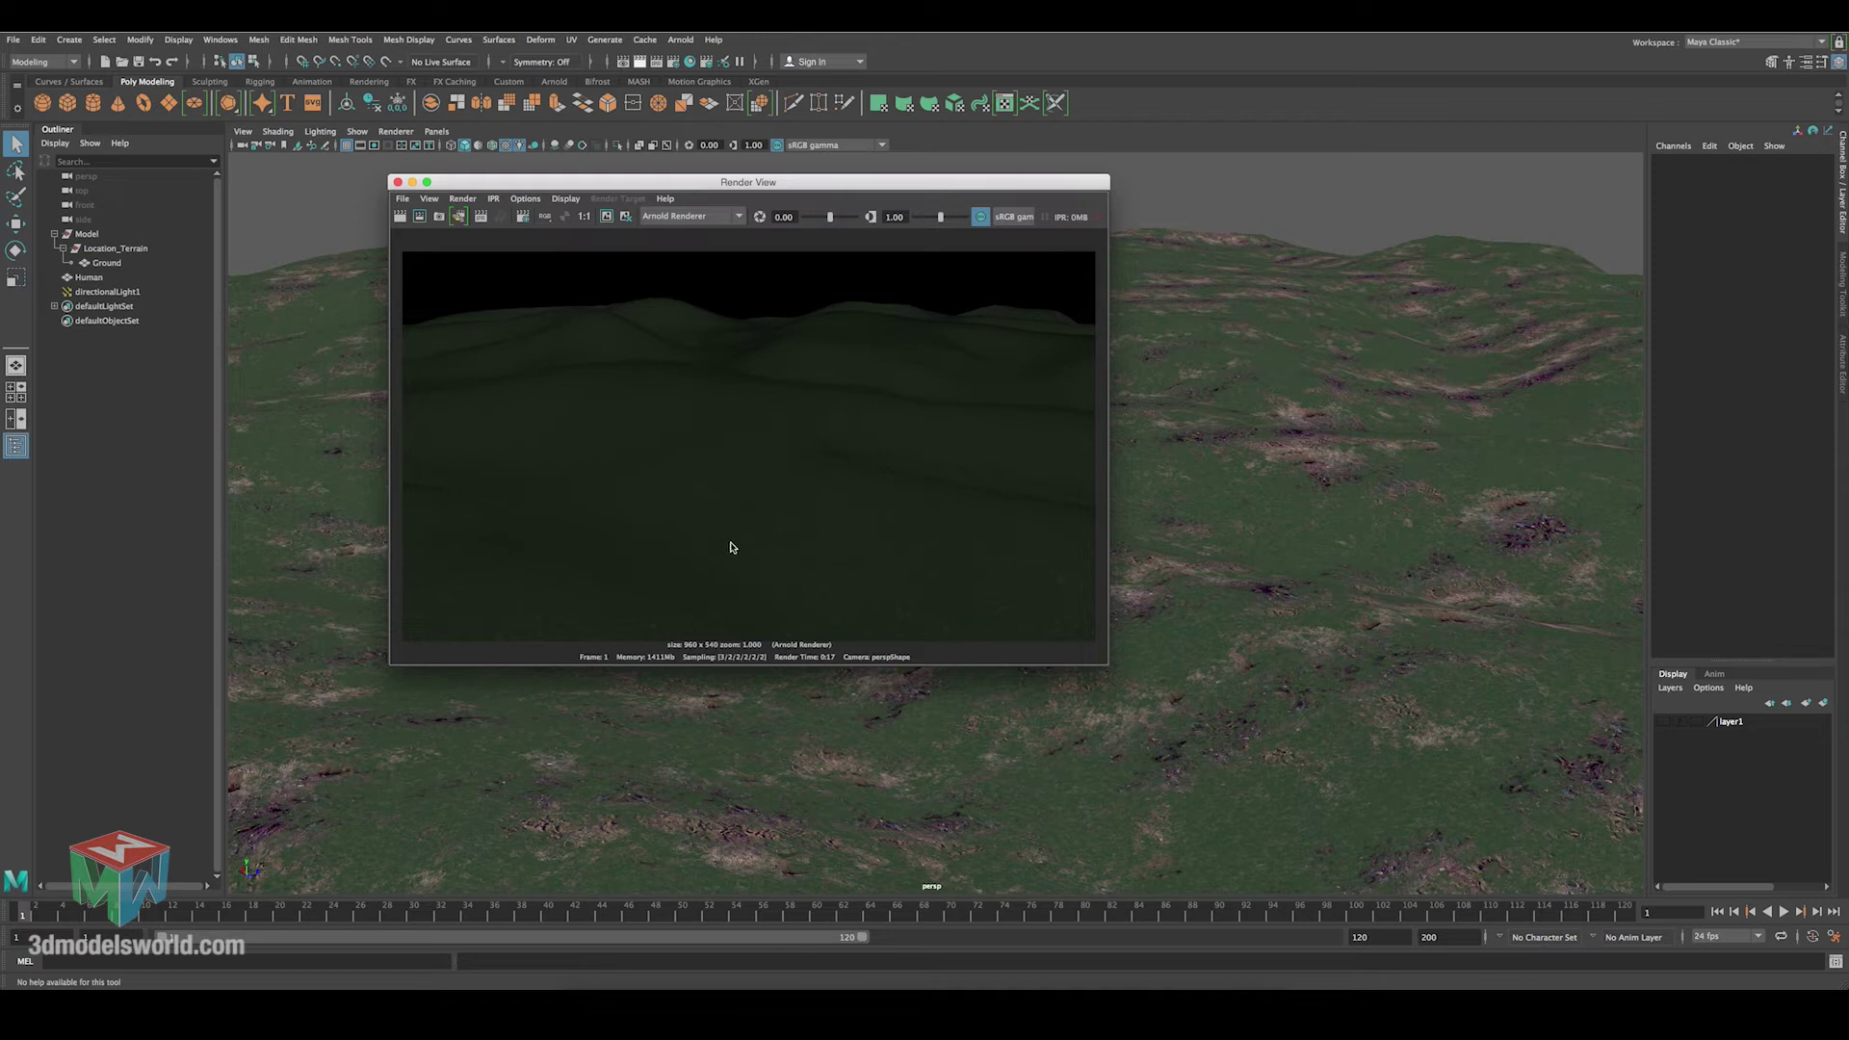
scroll(722, 557, up, 1)
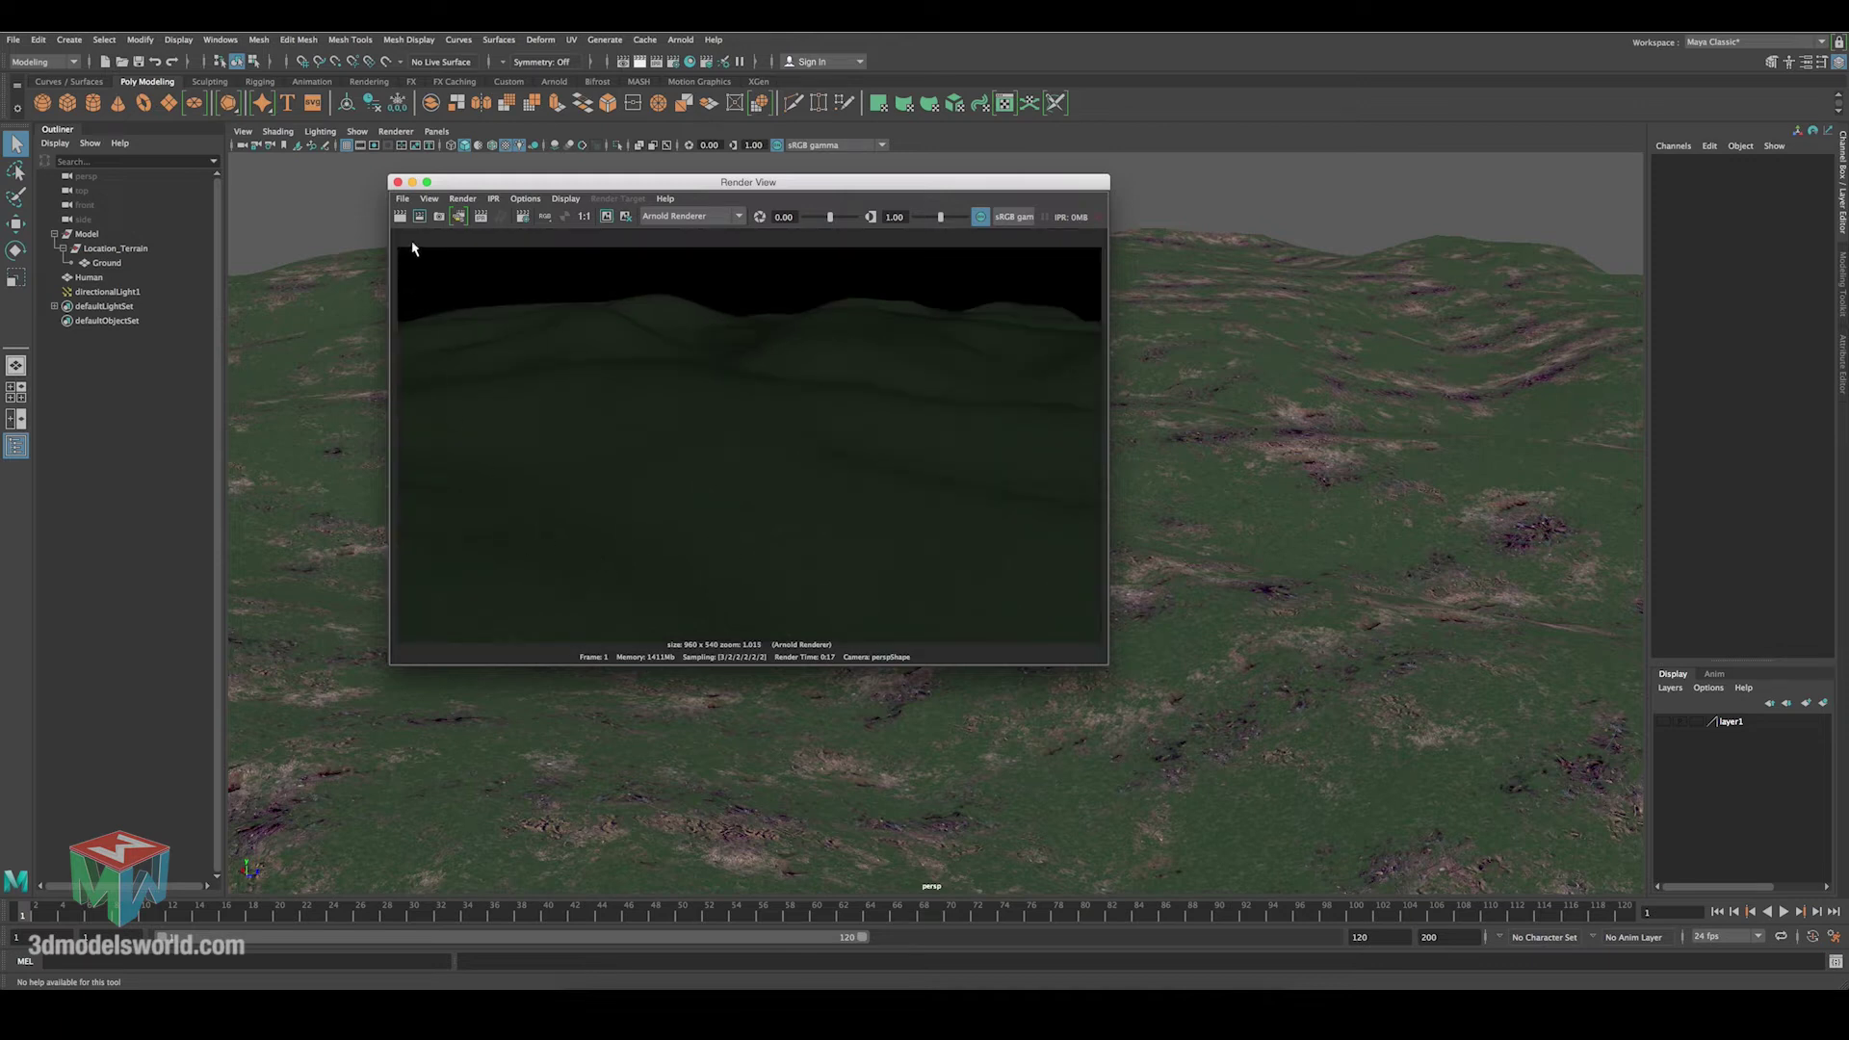
click(398, 182)
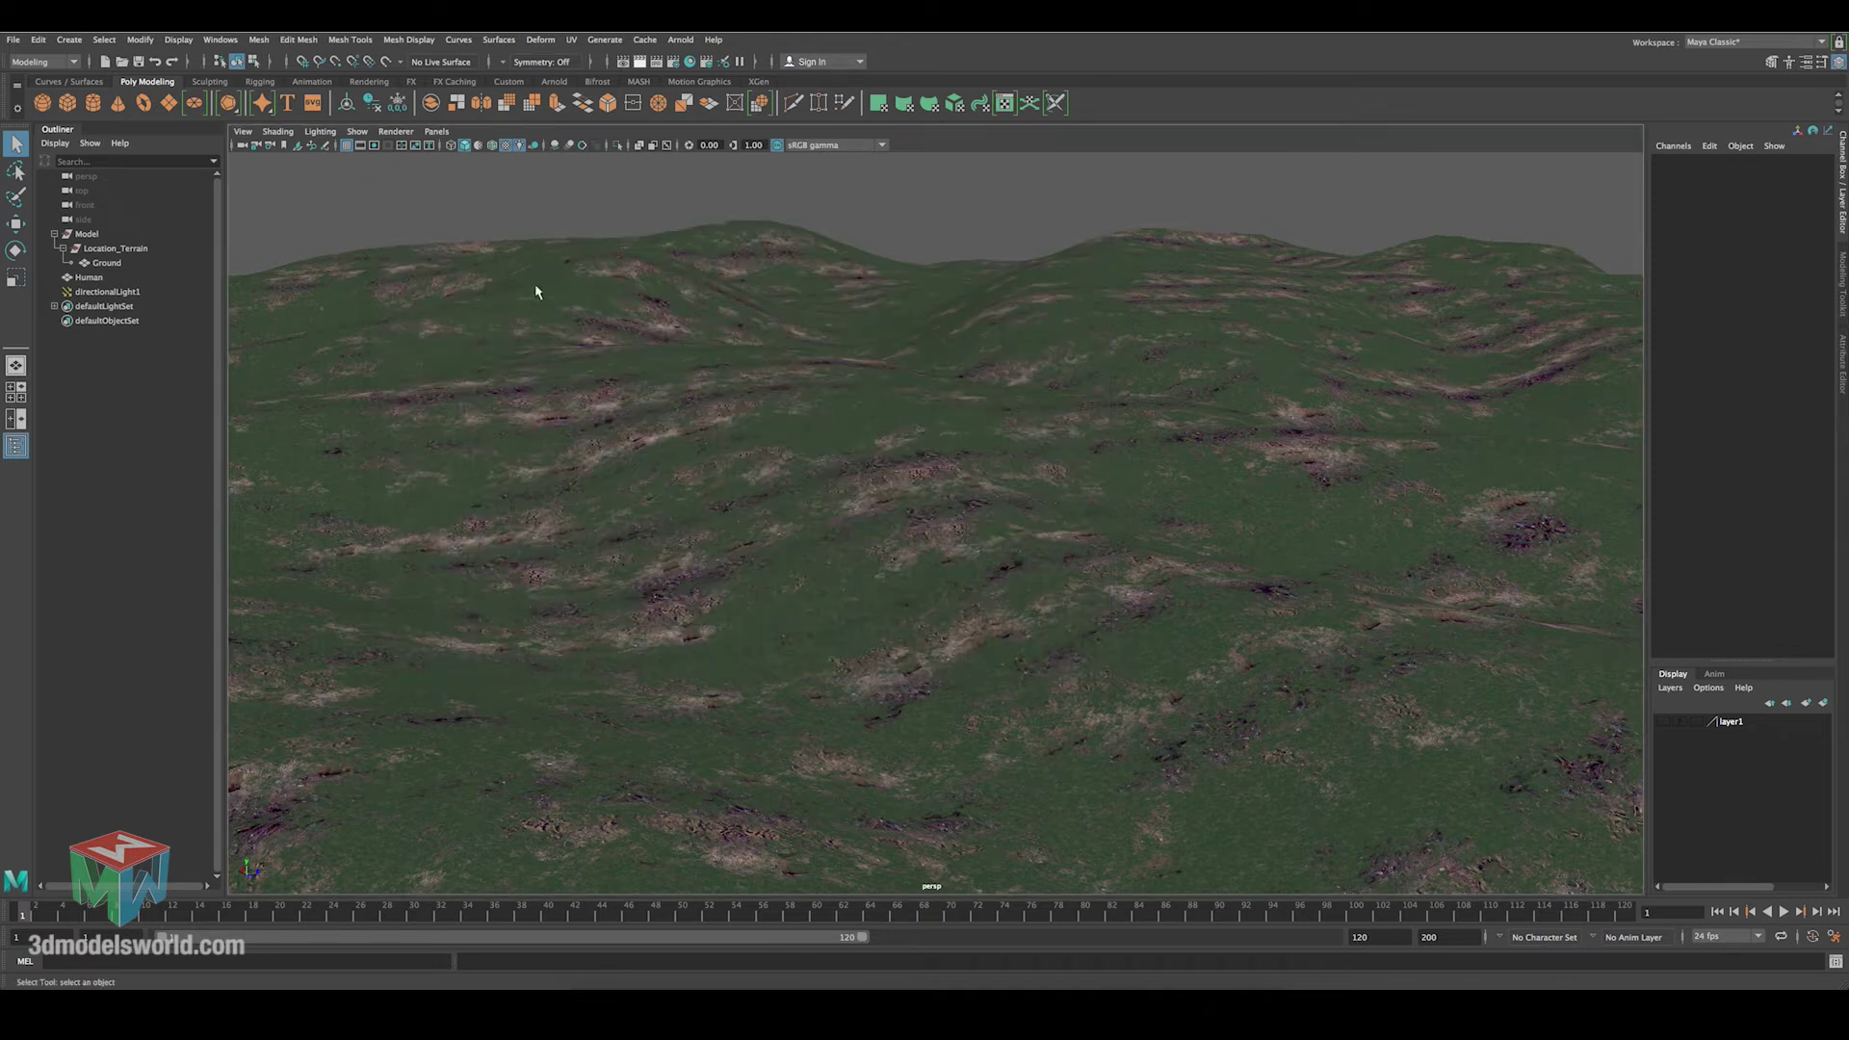
Set the directional light's Intensity to 5.
click(123, 292)
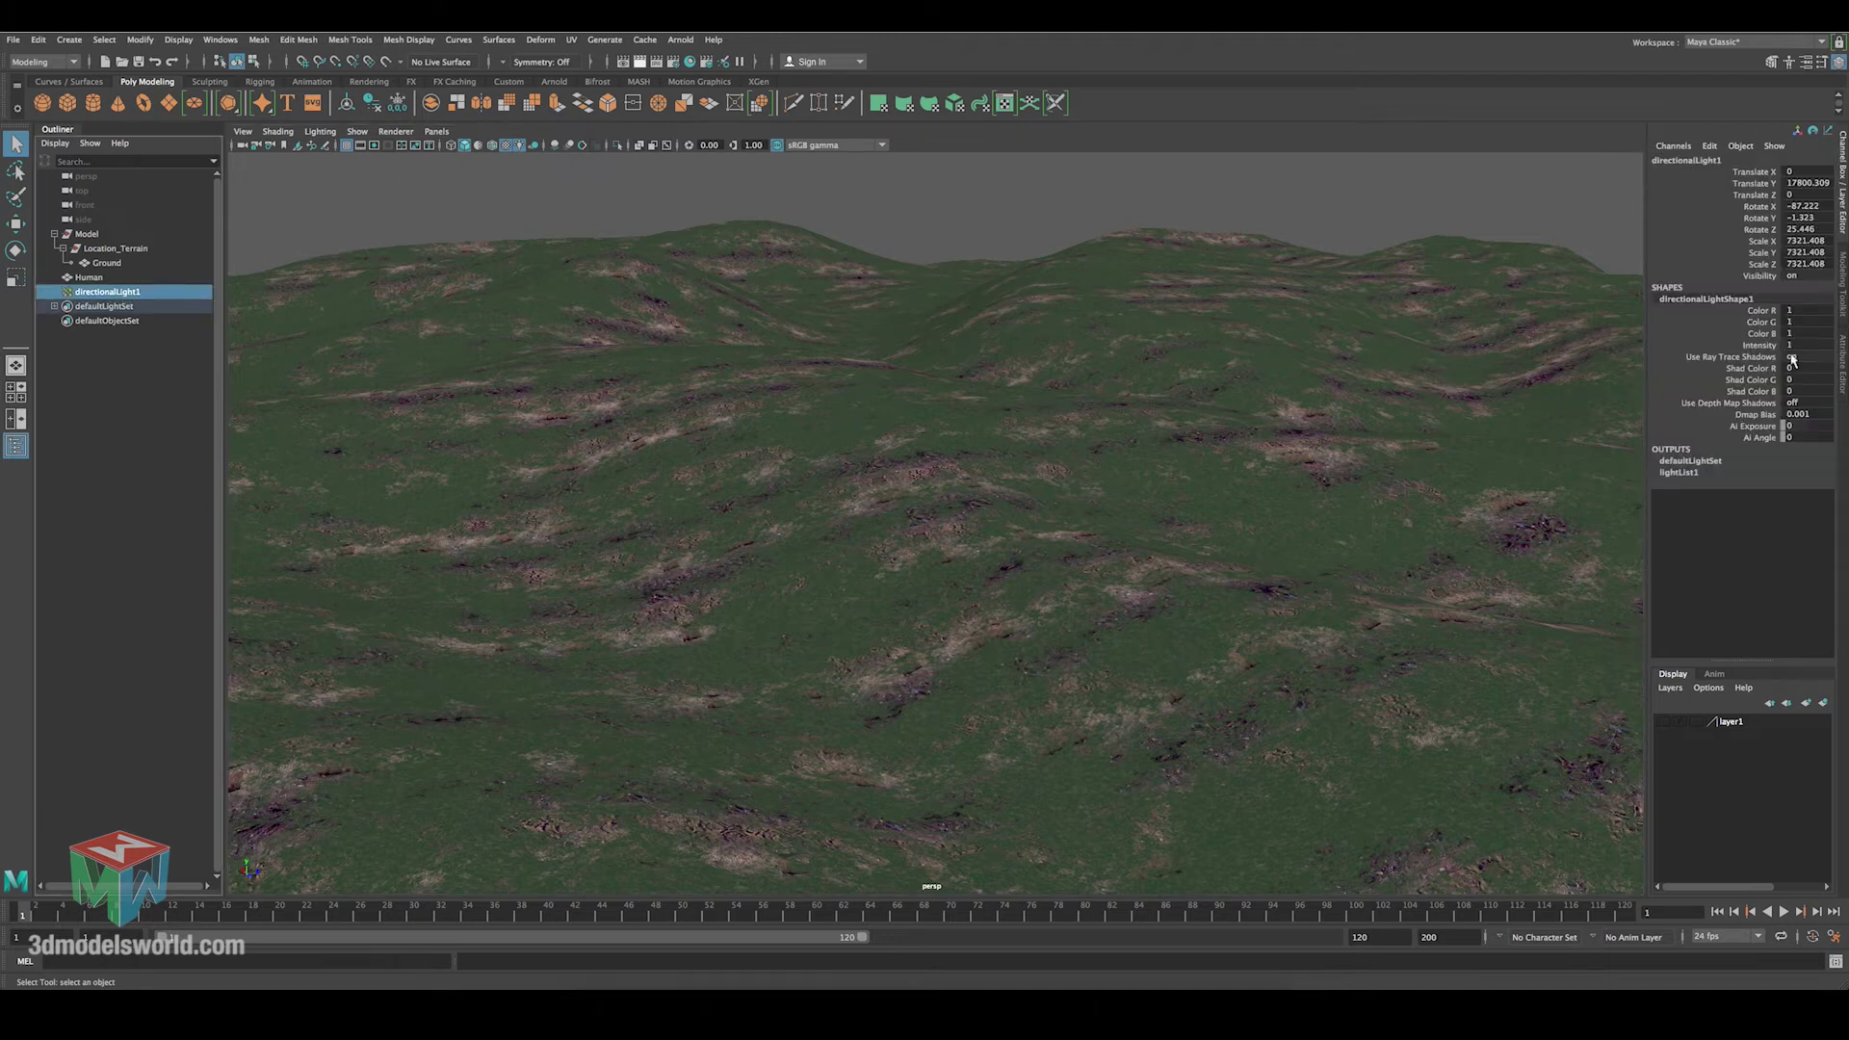
key(ctrl+a)
click(1660, 334)
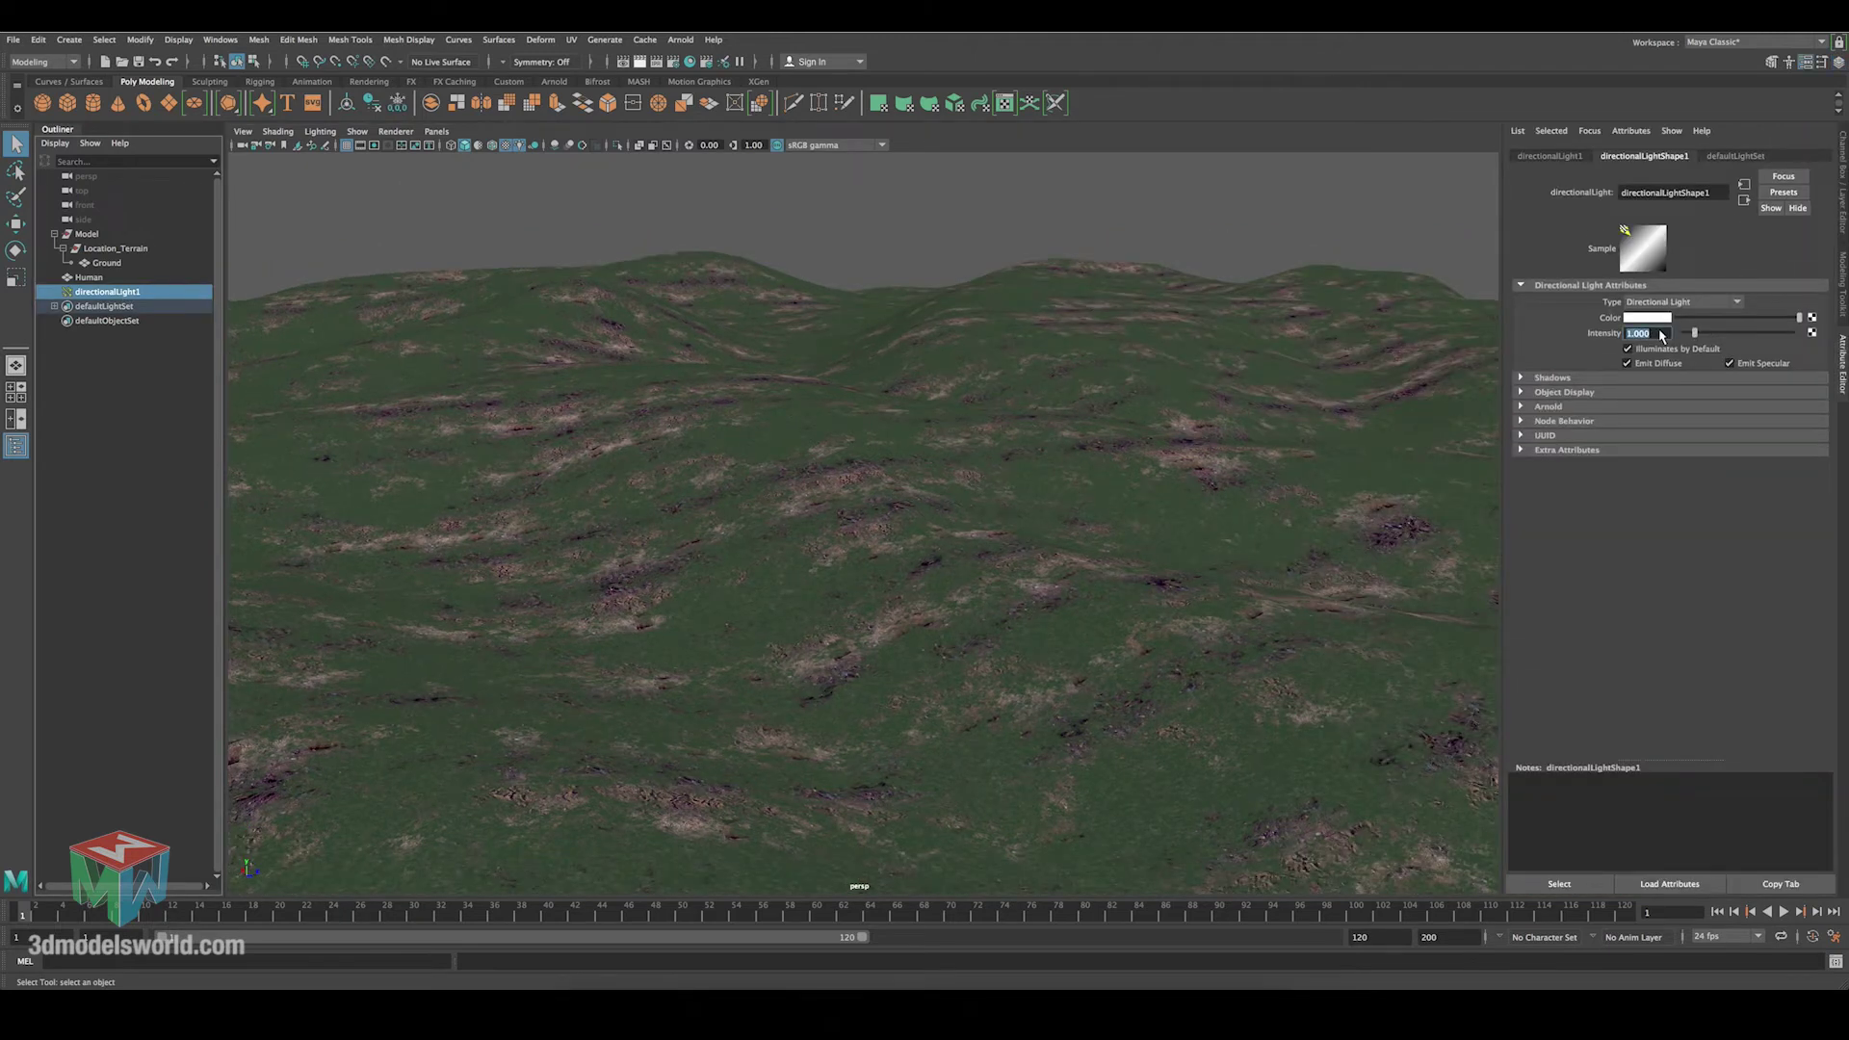
text(5)
key(Return)
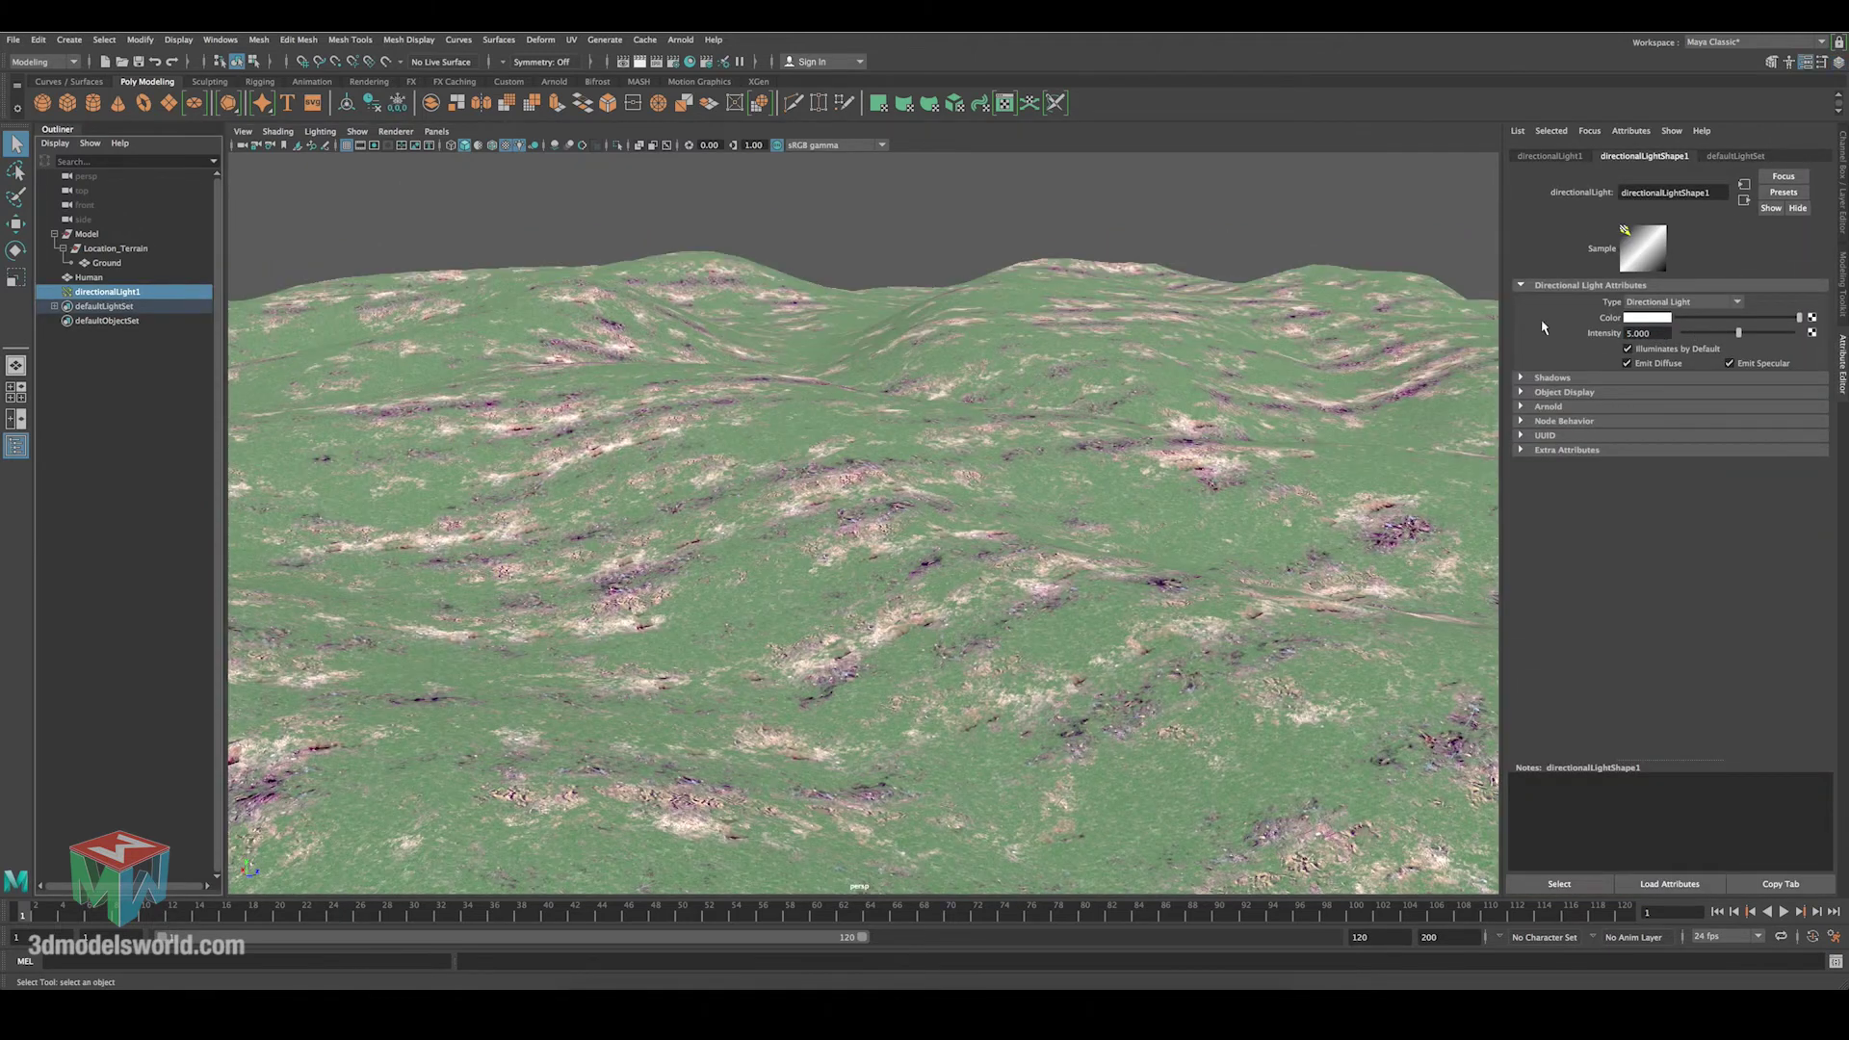
Frame the terrain more closely from above and inspect an Arnold test render of that view.
alt+drag(942, 424, 897, 516)
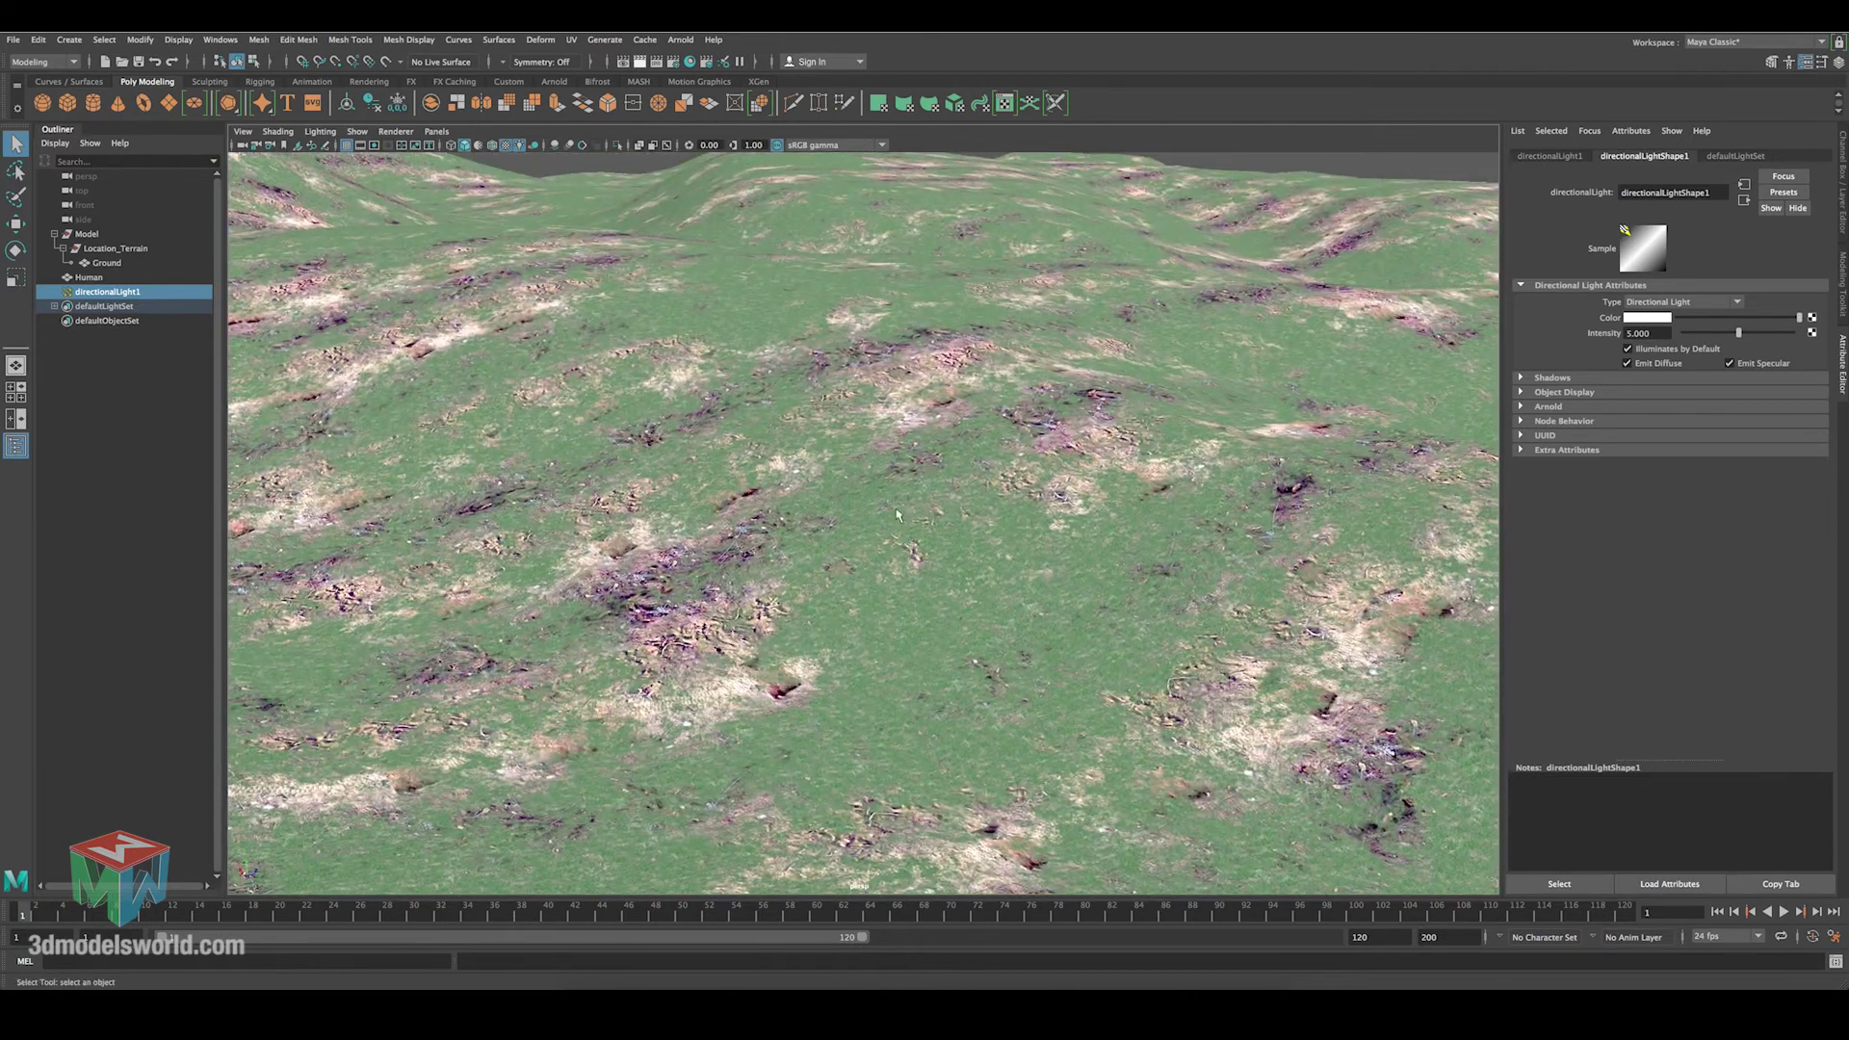
click(641, 60)
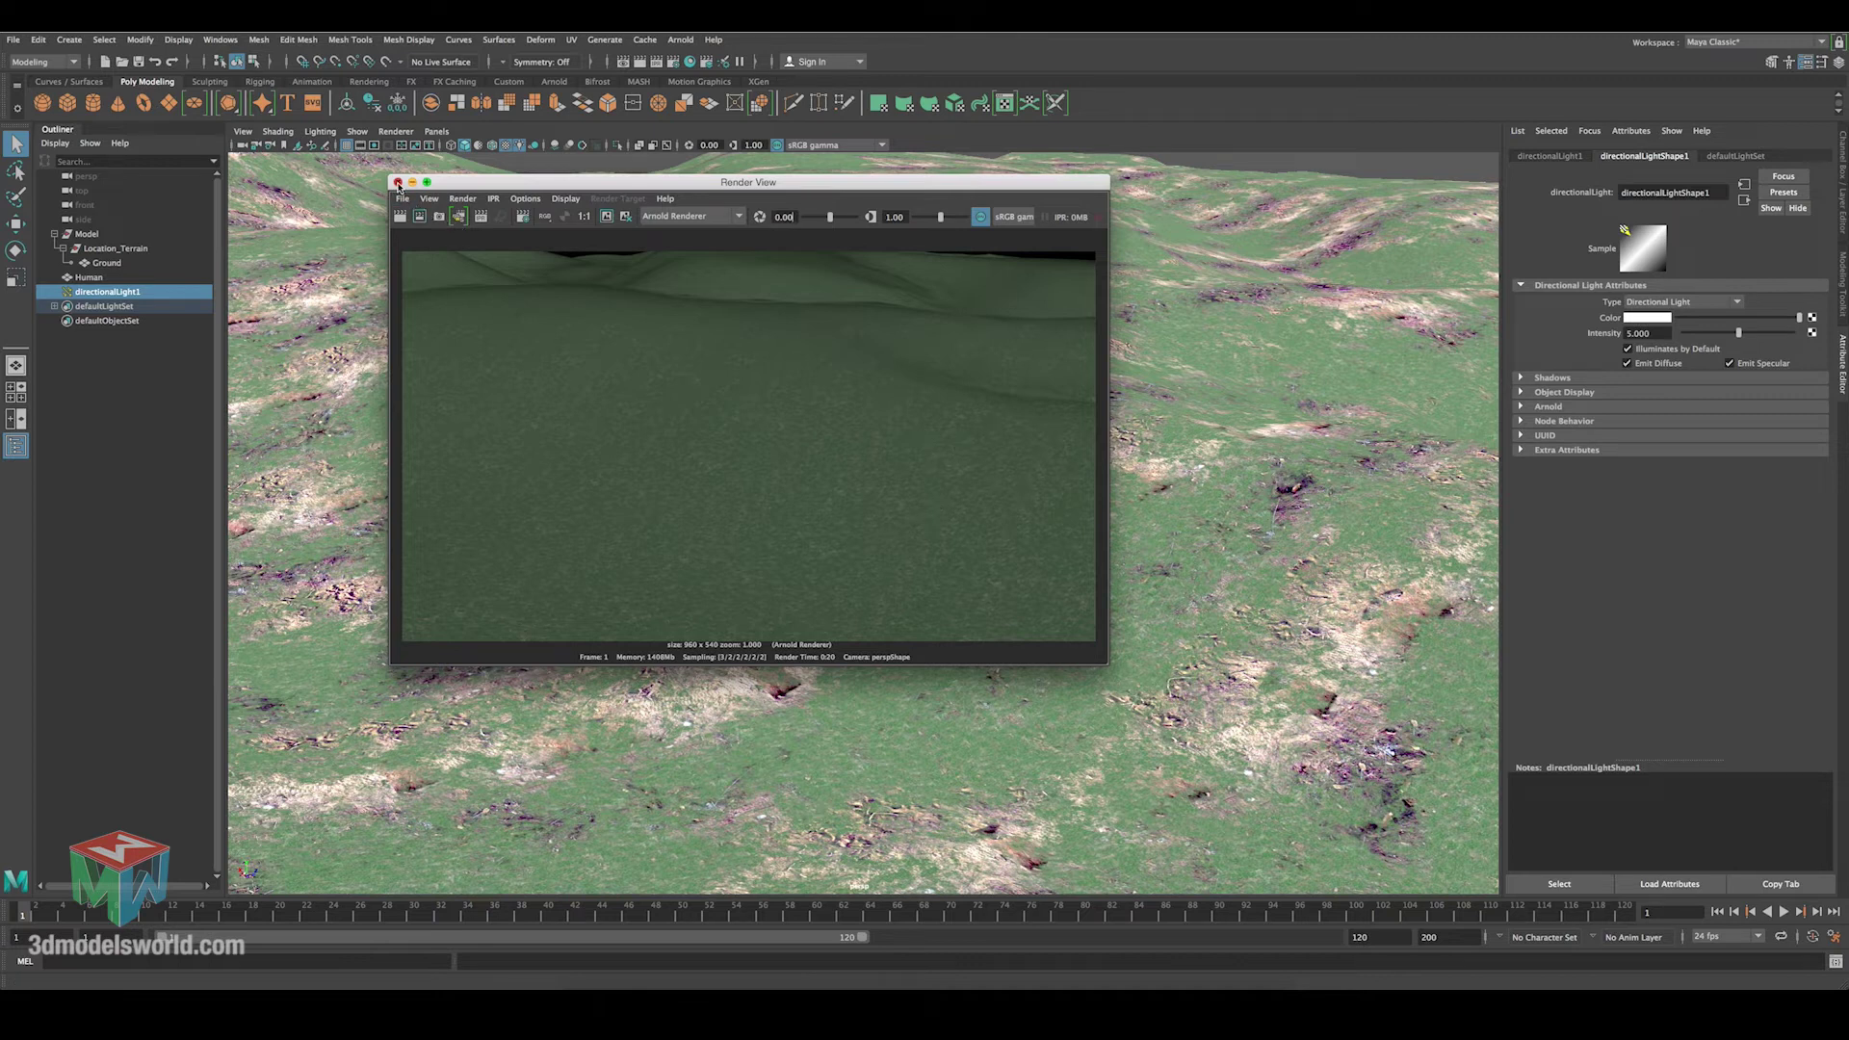
click(398, 183)
In Hypershade, enable Alpha Is Luminance on the dirt file texture, the grass file texture and the layered texture.
click(690, 62)
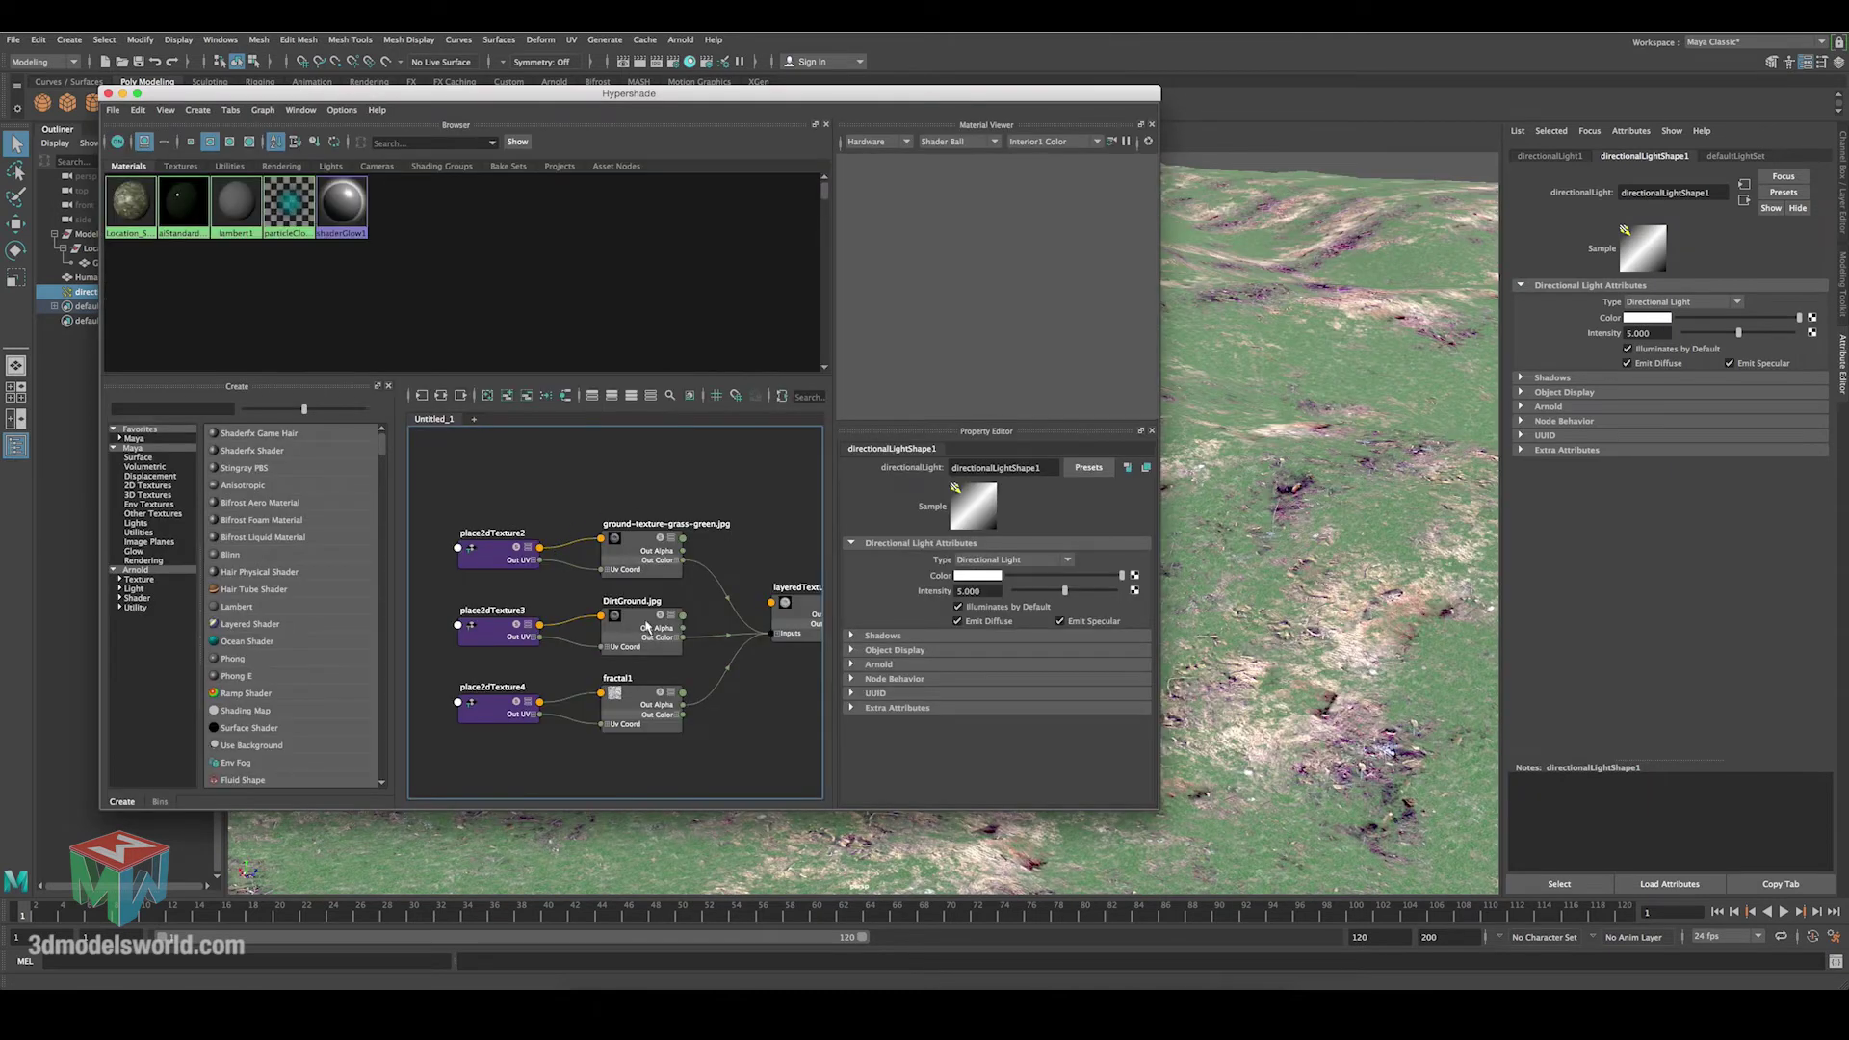
click(609, 622)
alt+middle_drag(674, 467, 619, 460)
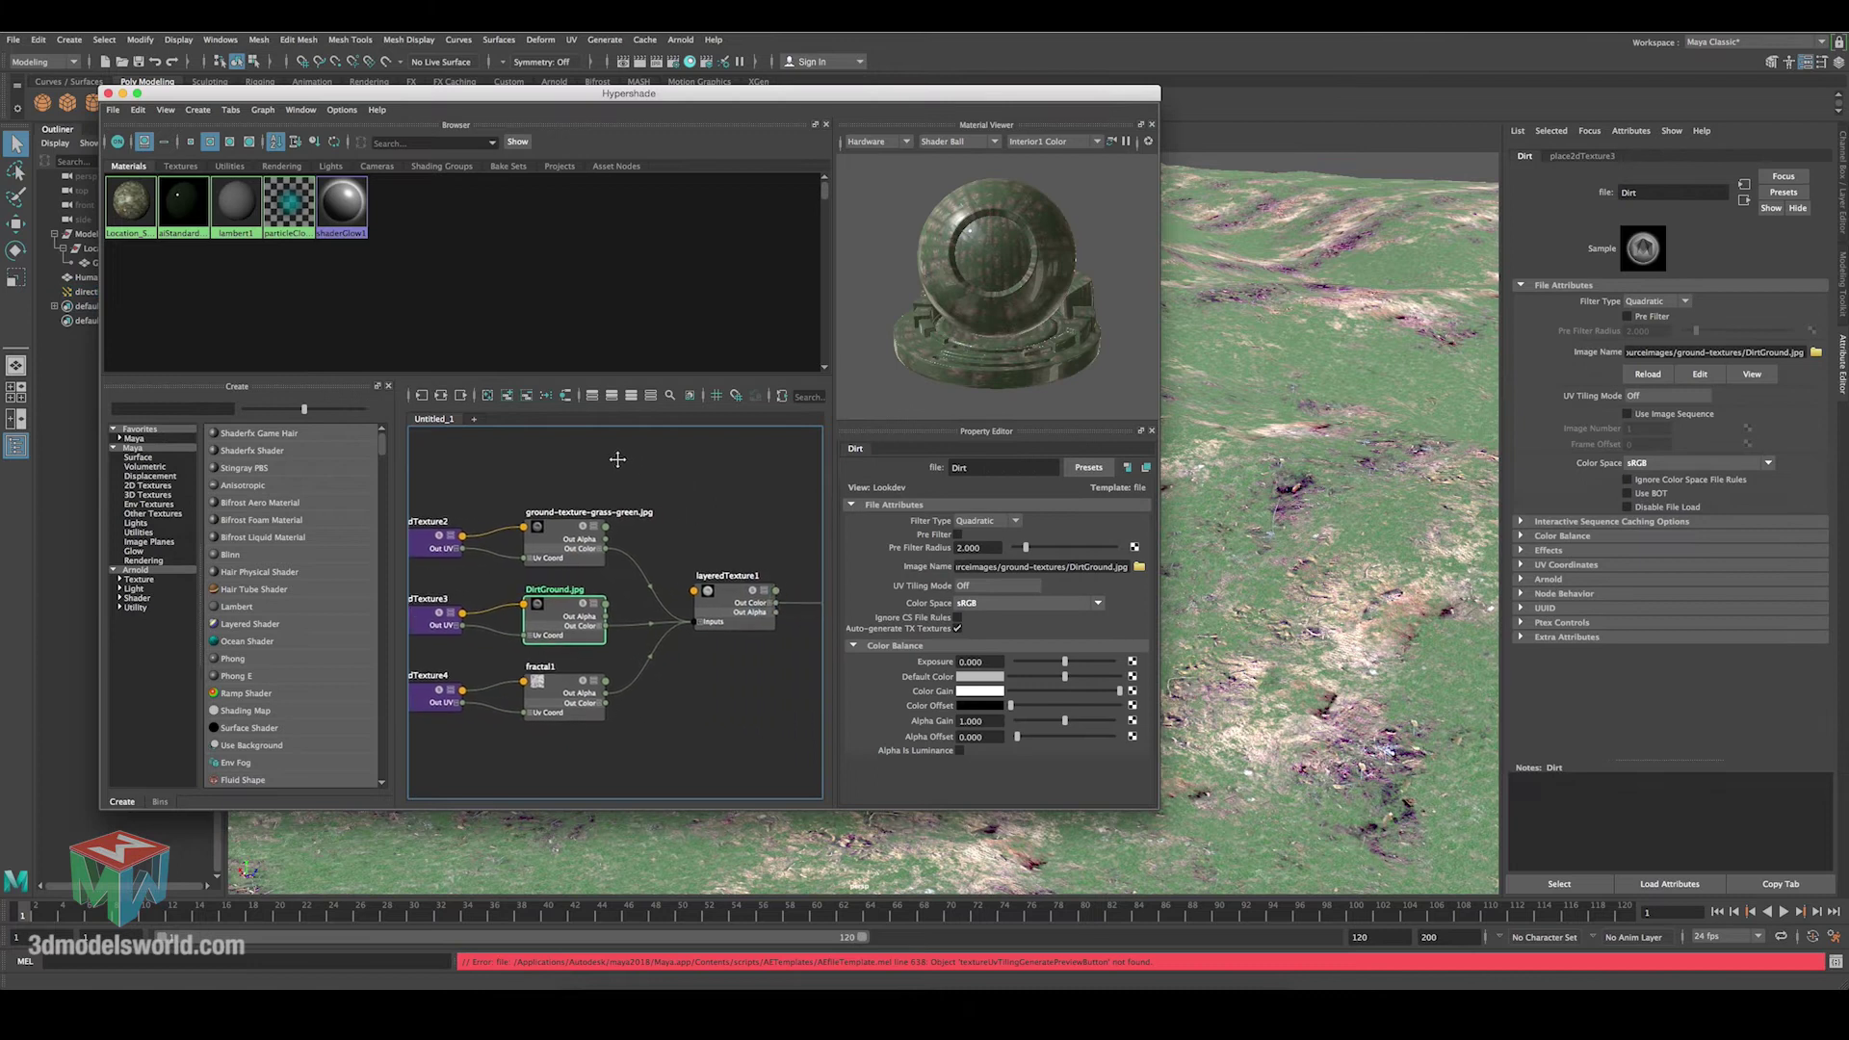
click(959, 750)
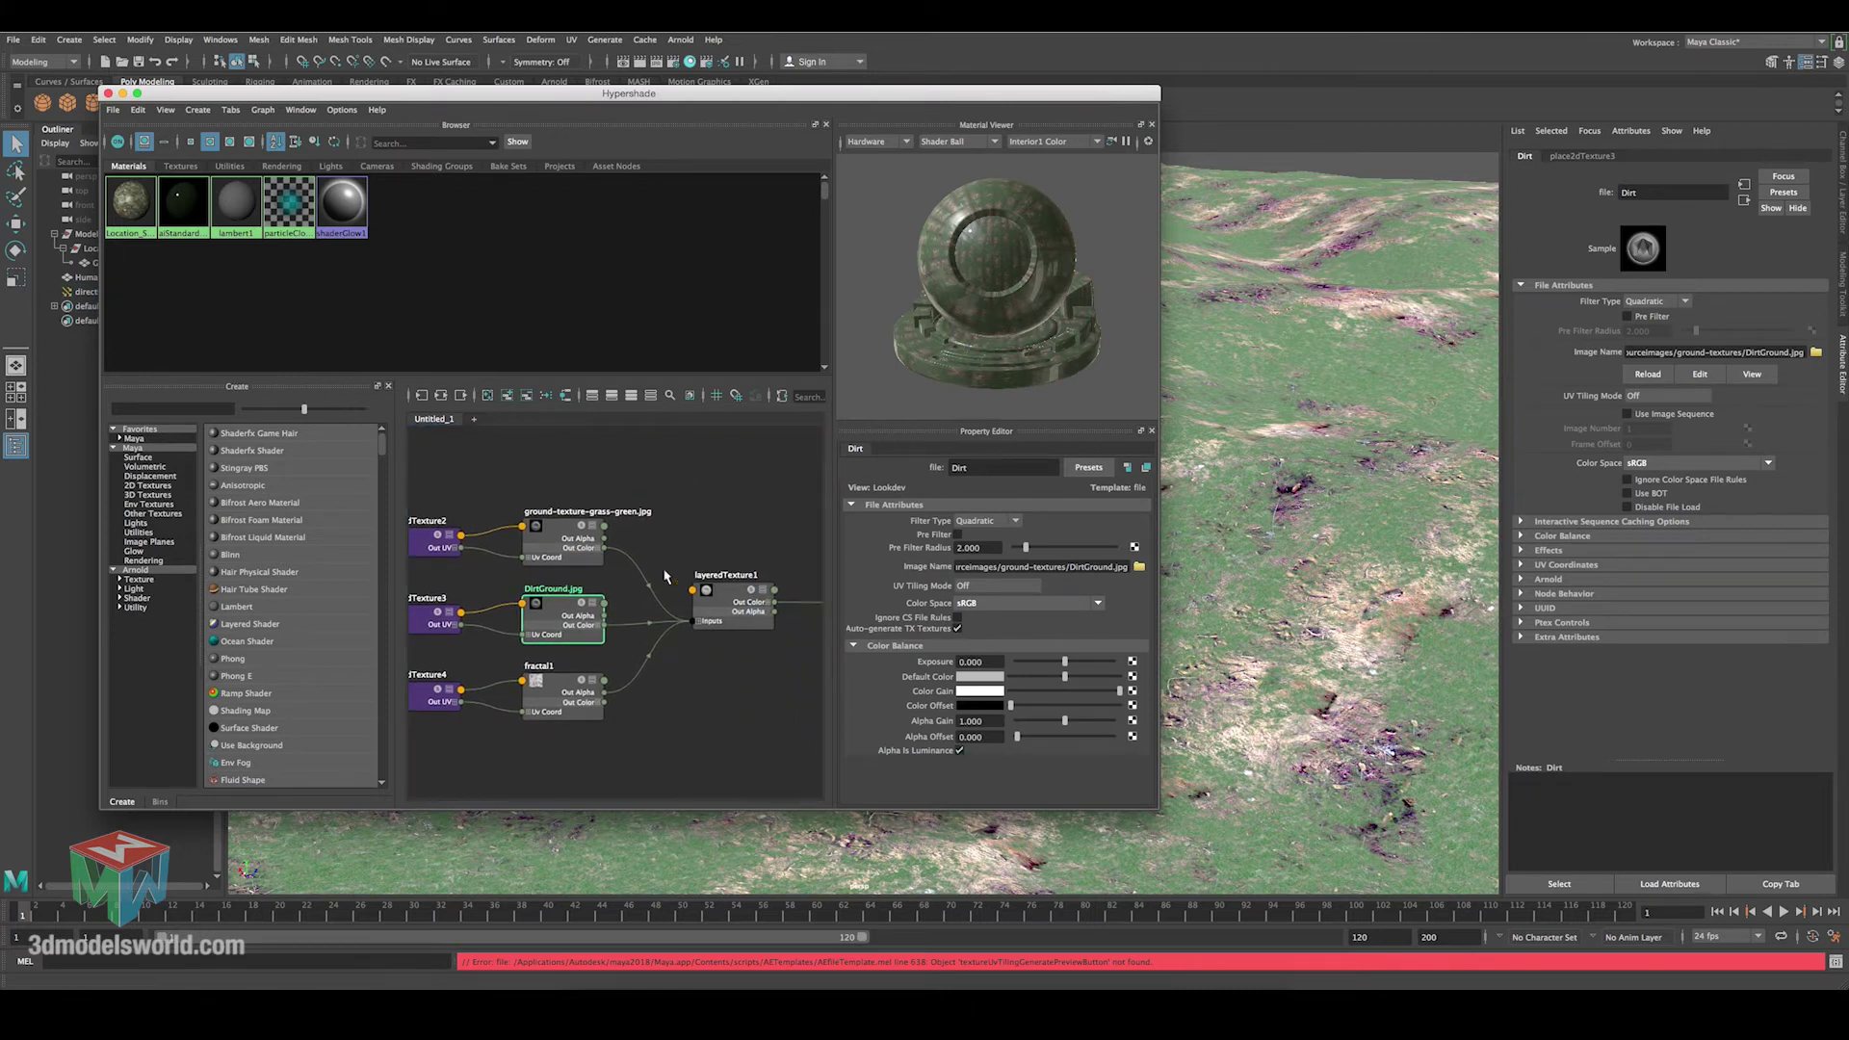
click(557, 534)
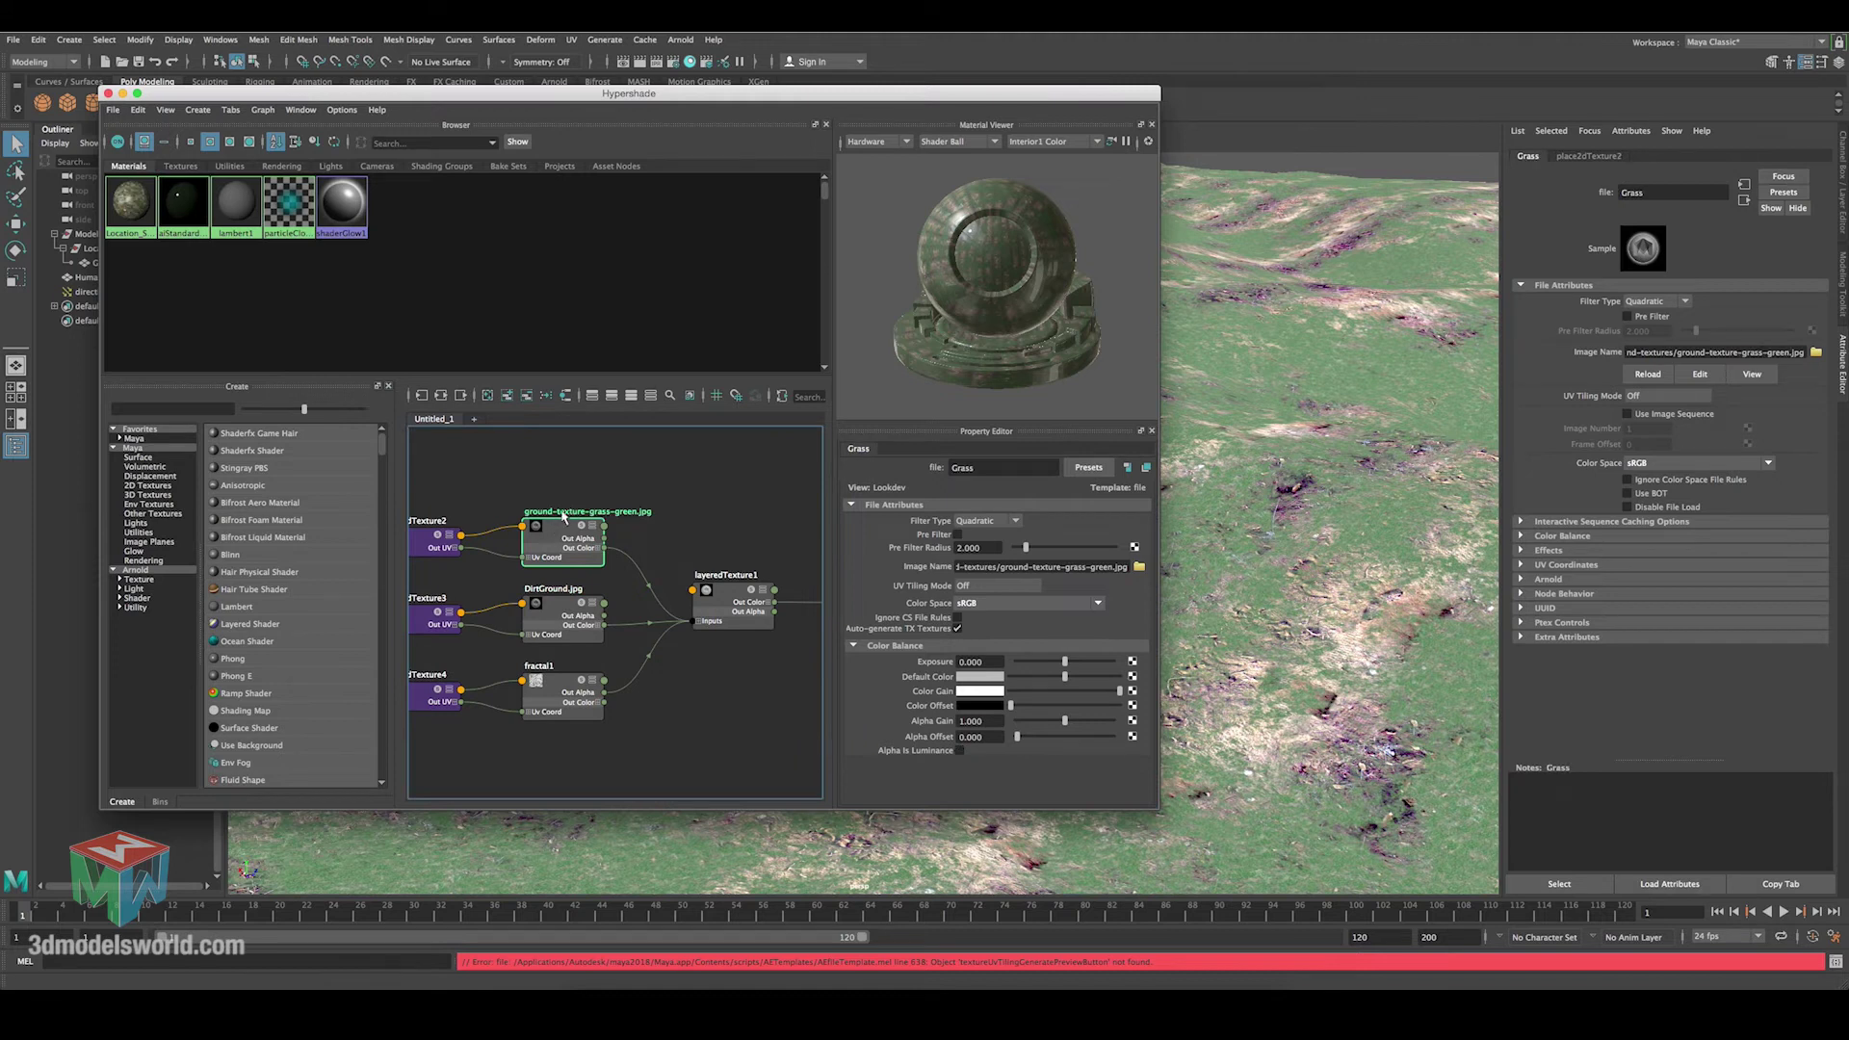
click(959, 750)
click(731, 602)
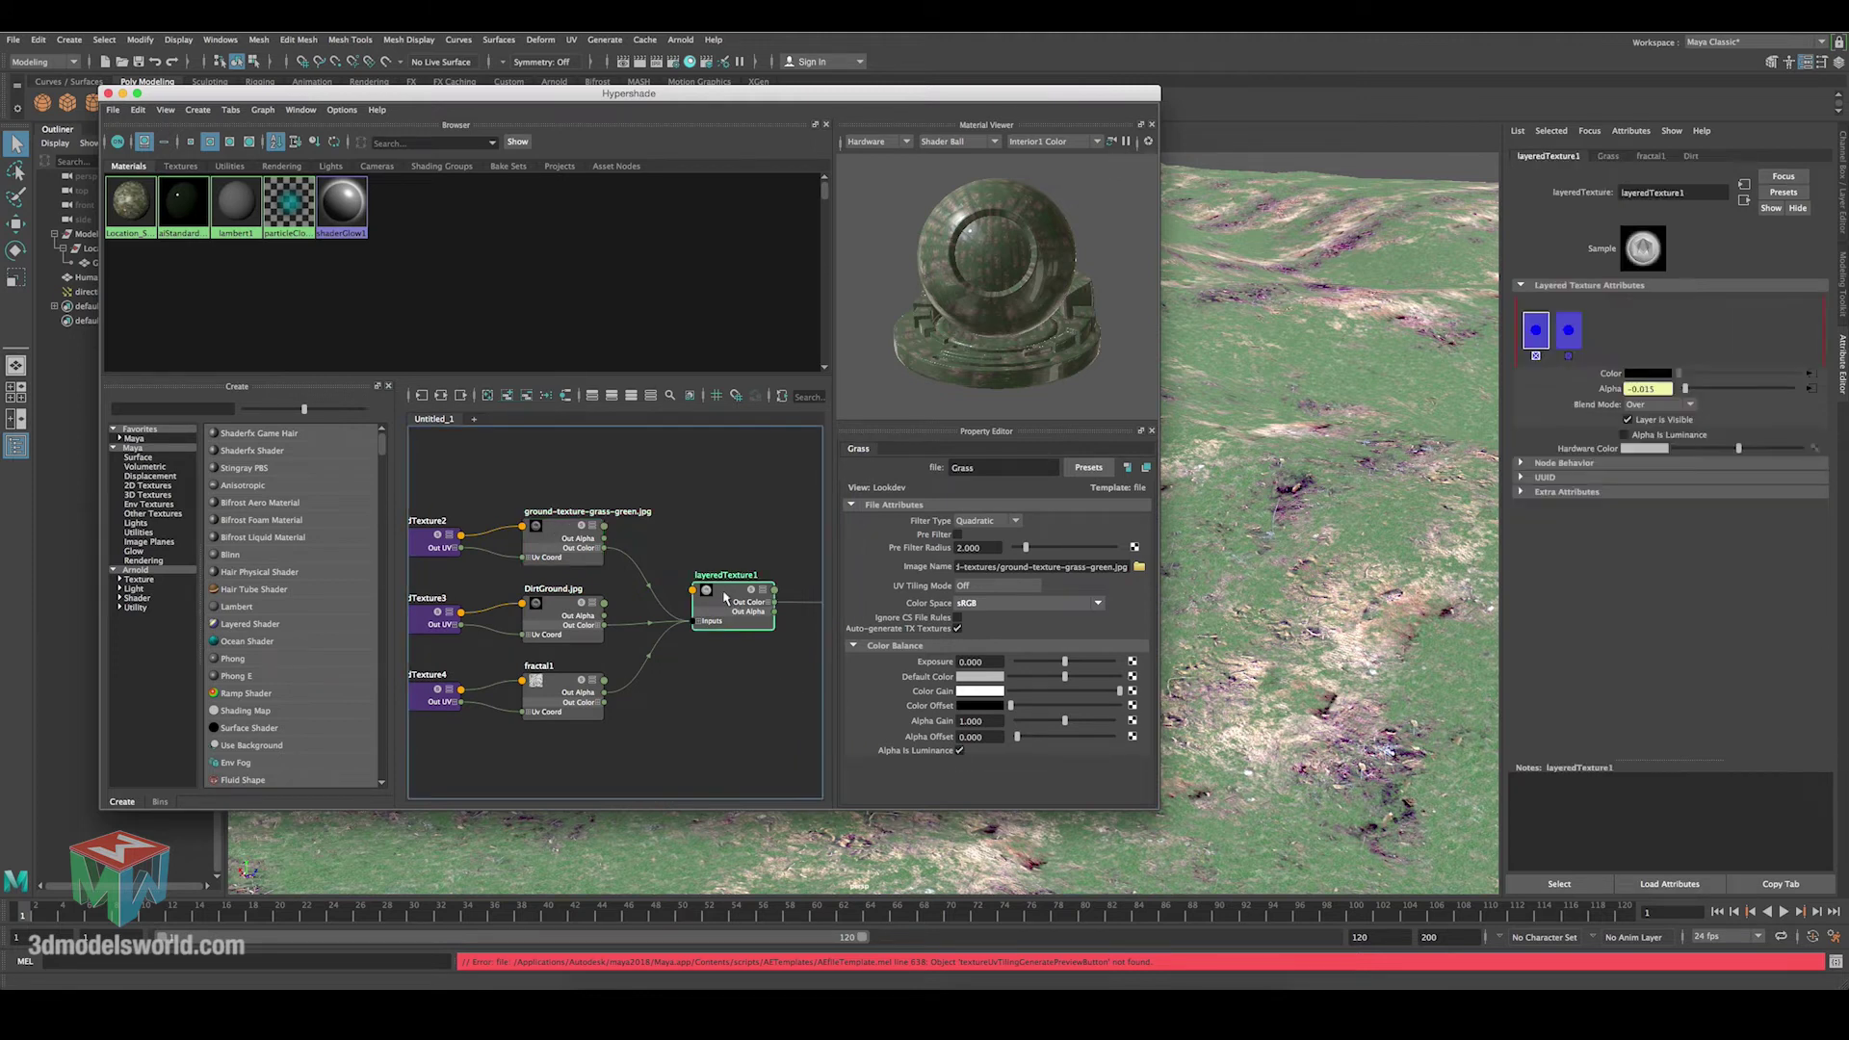
click(969, 694)
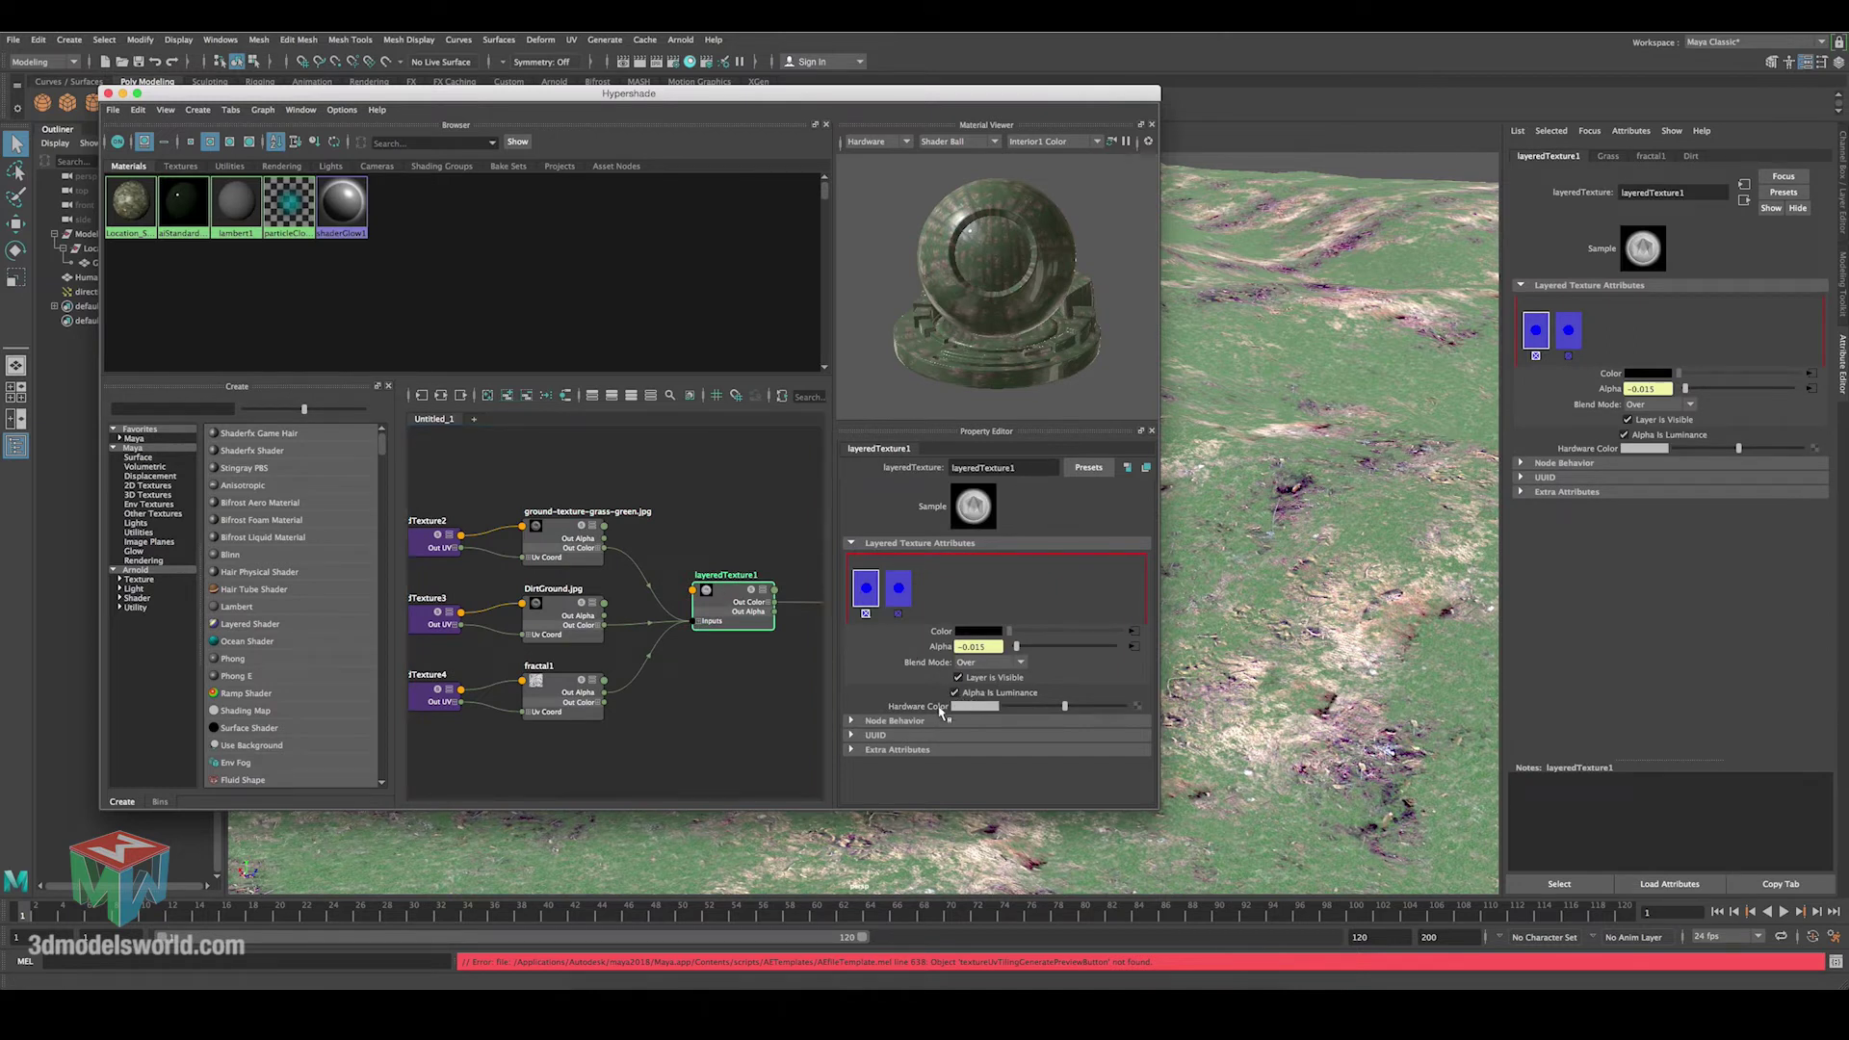
Test-render the terrain with Arnold, keep the image for comparison, and check the grass texture's placement settings.
click(1219, 144)
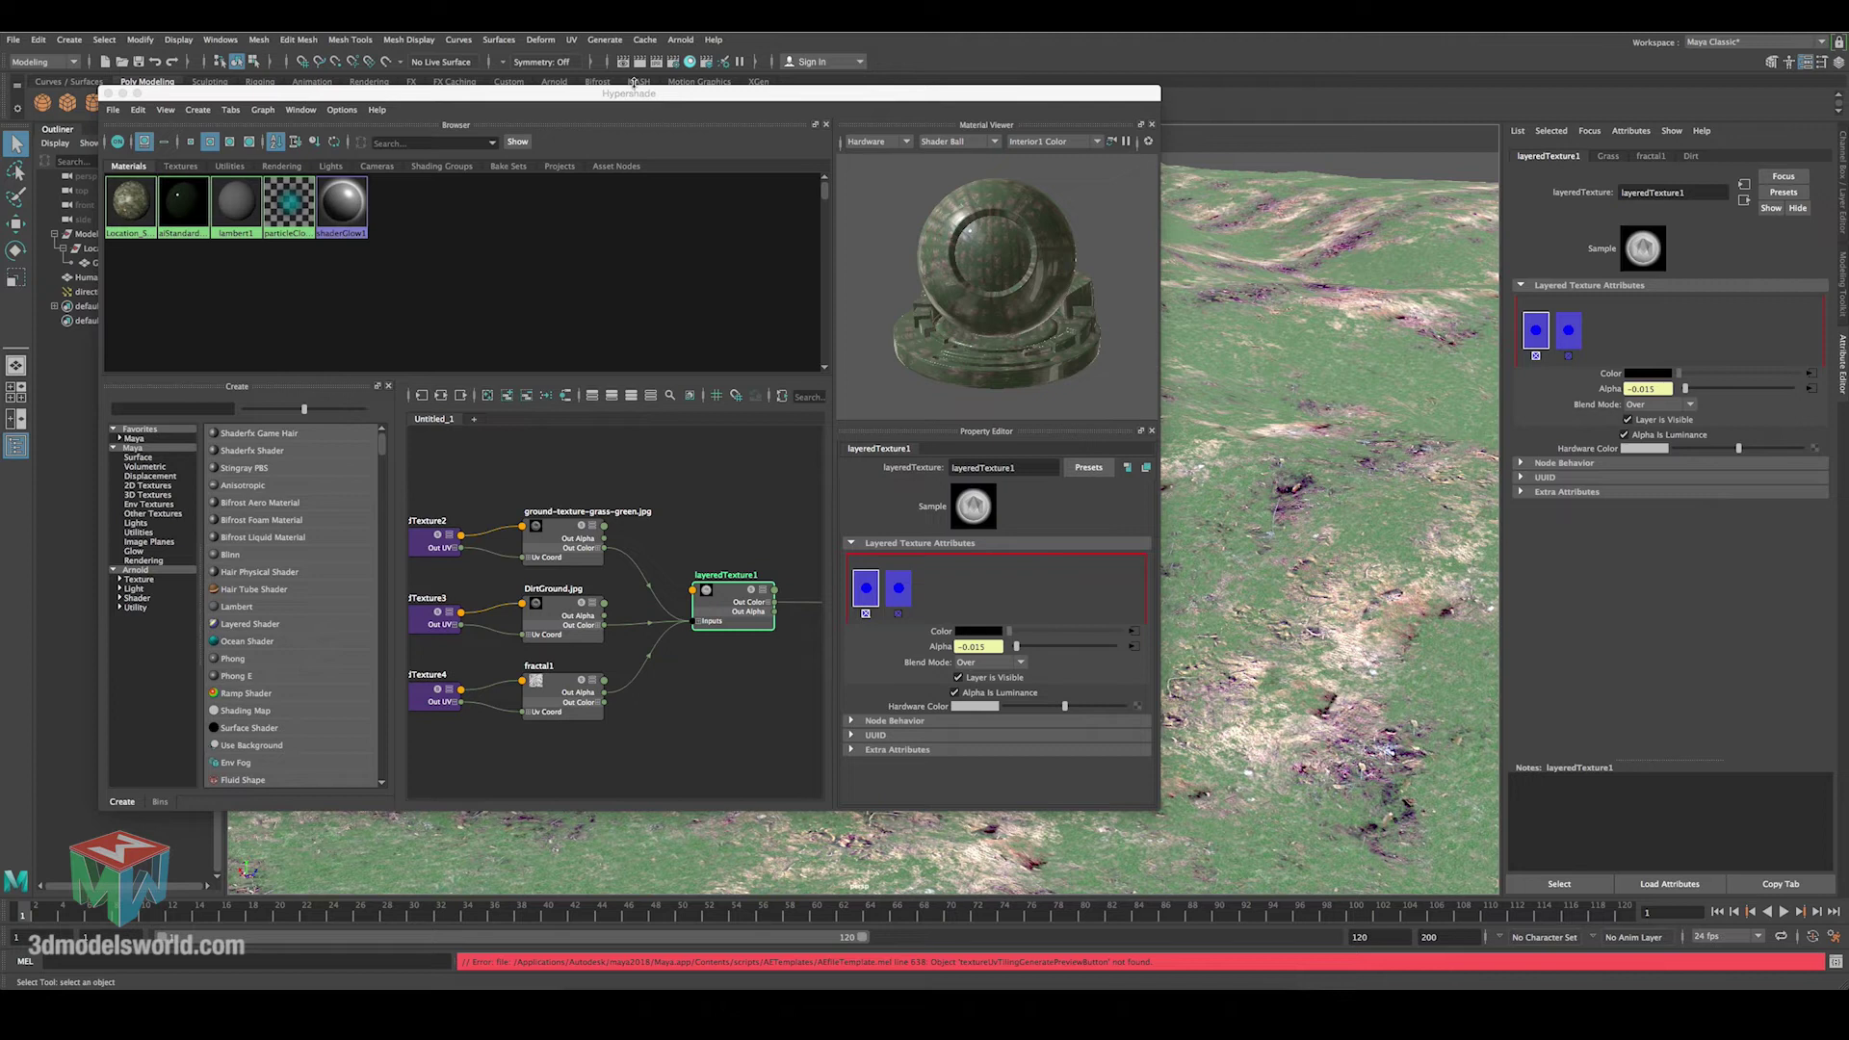
click(639, 60)
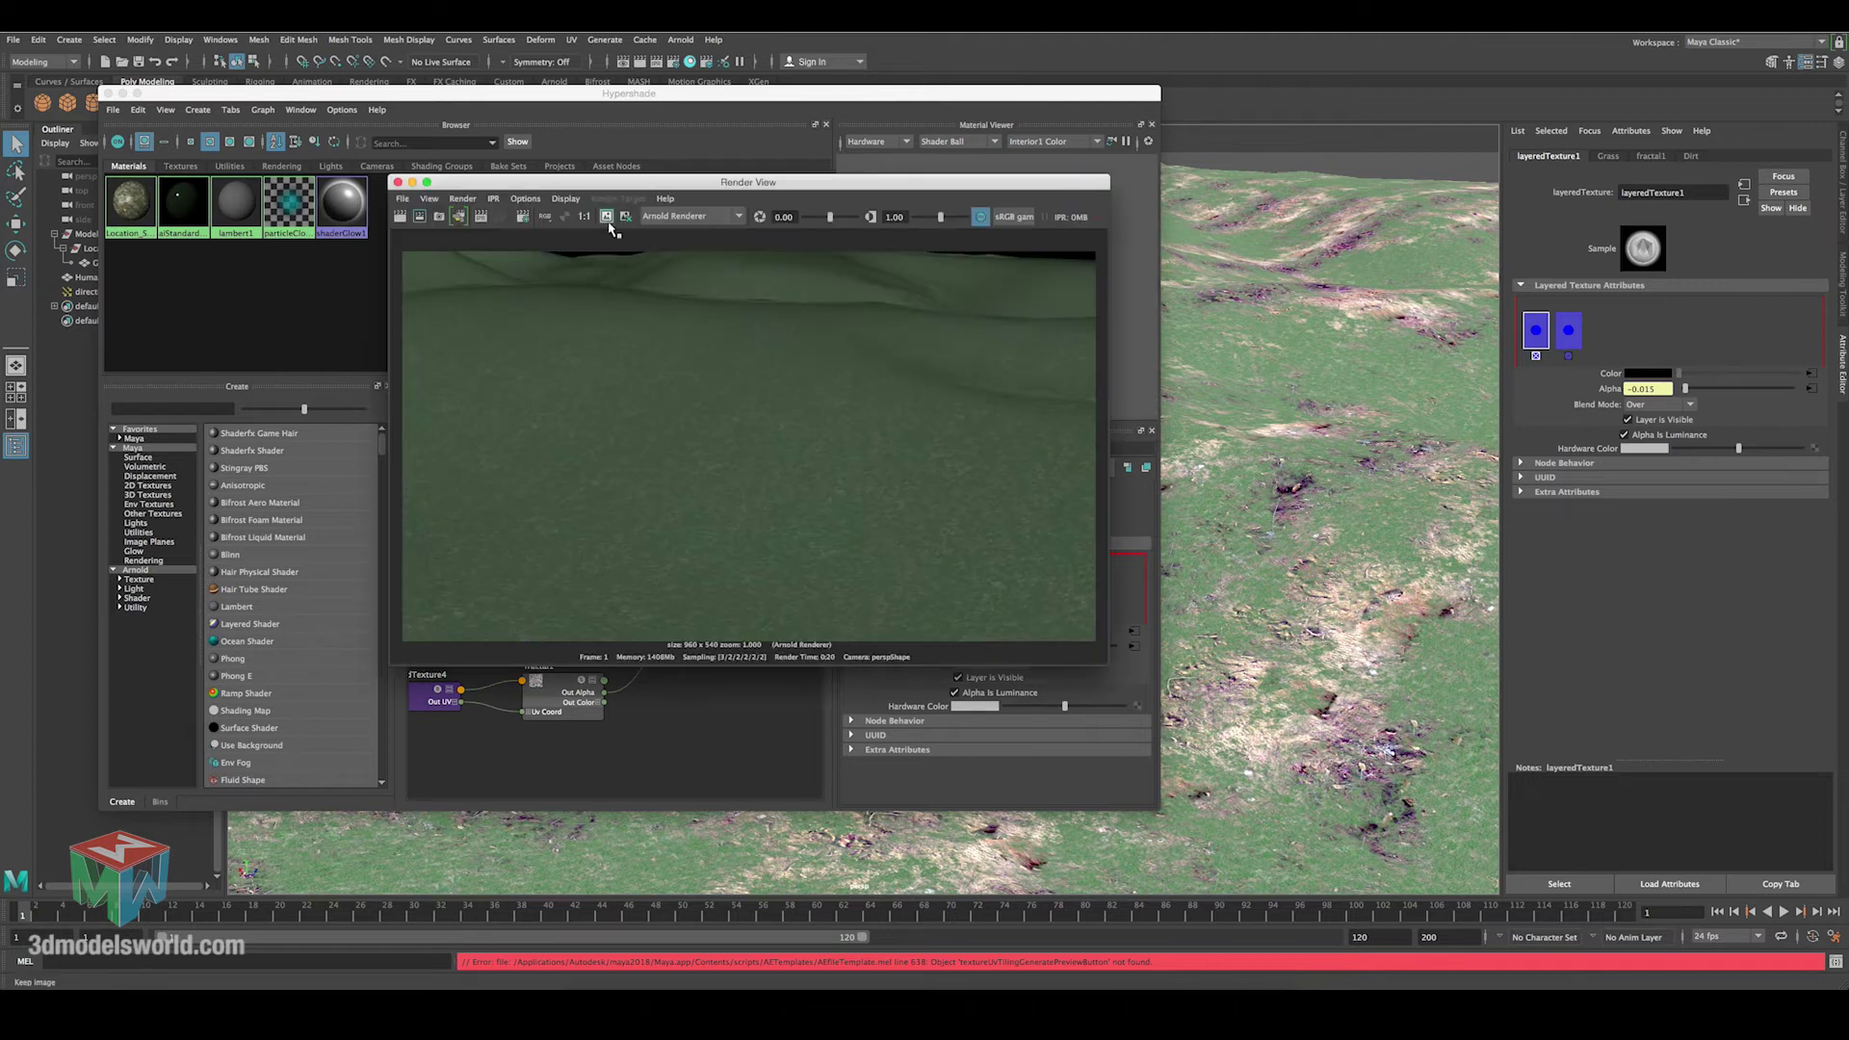
click(608, 221)
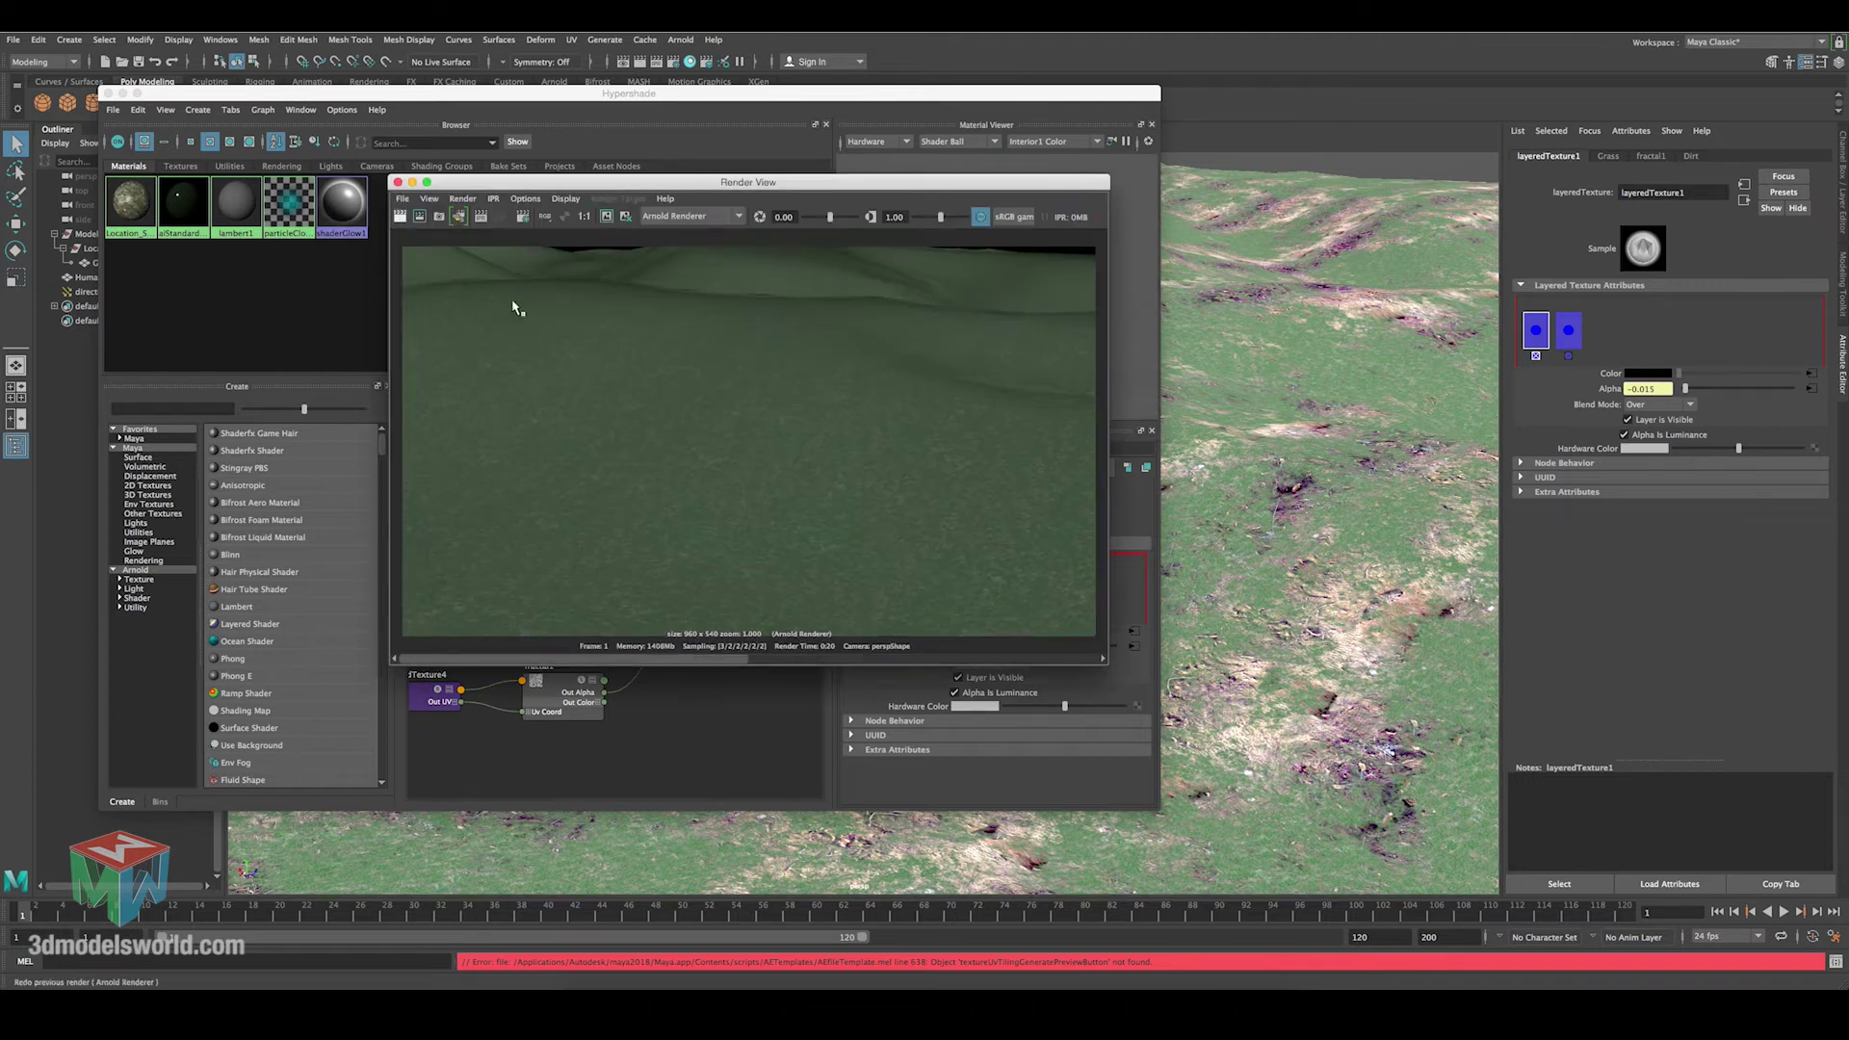
click(398, 183)
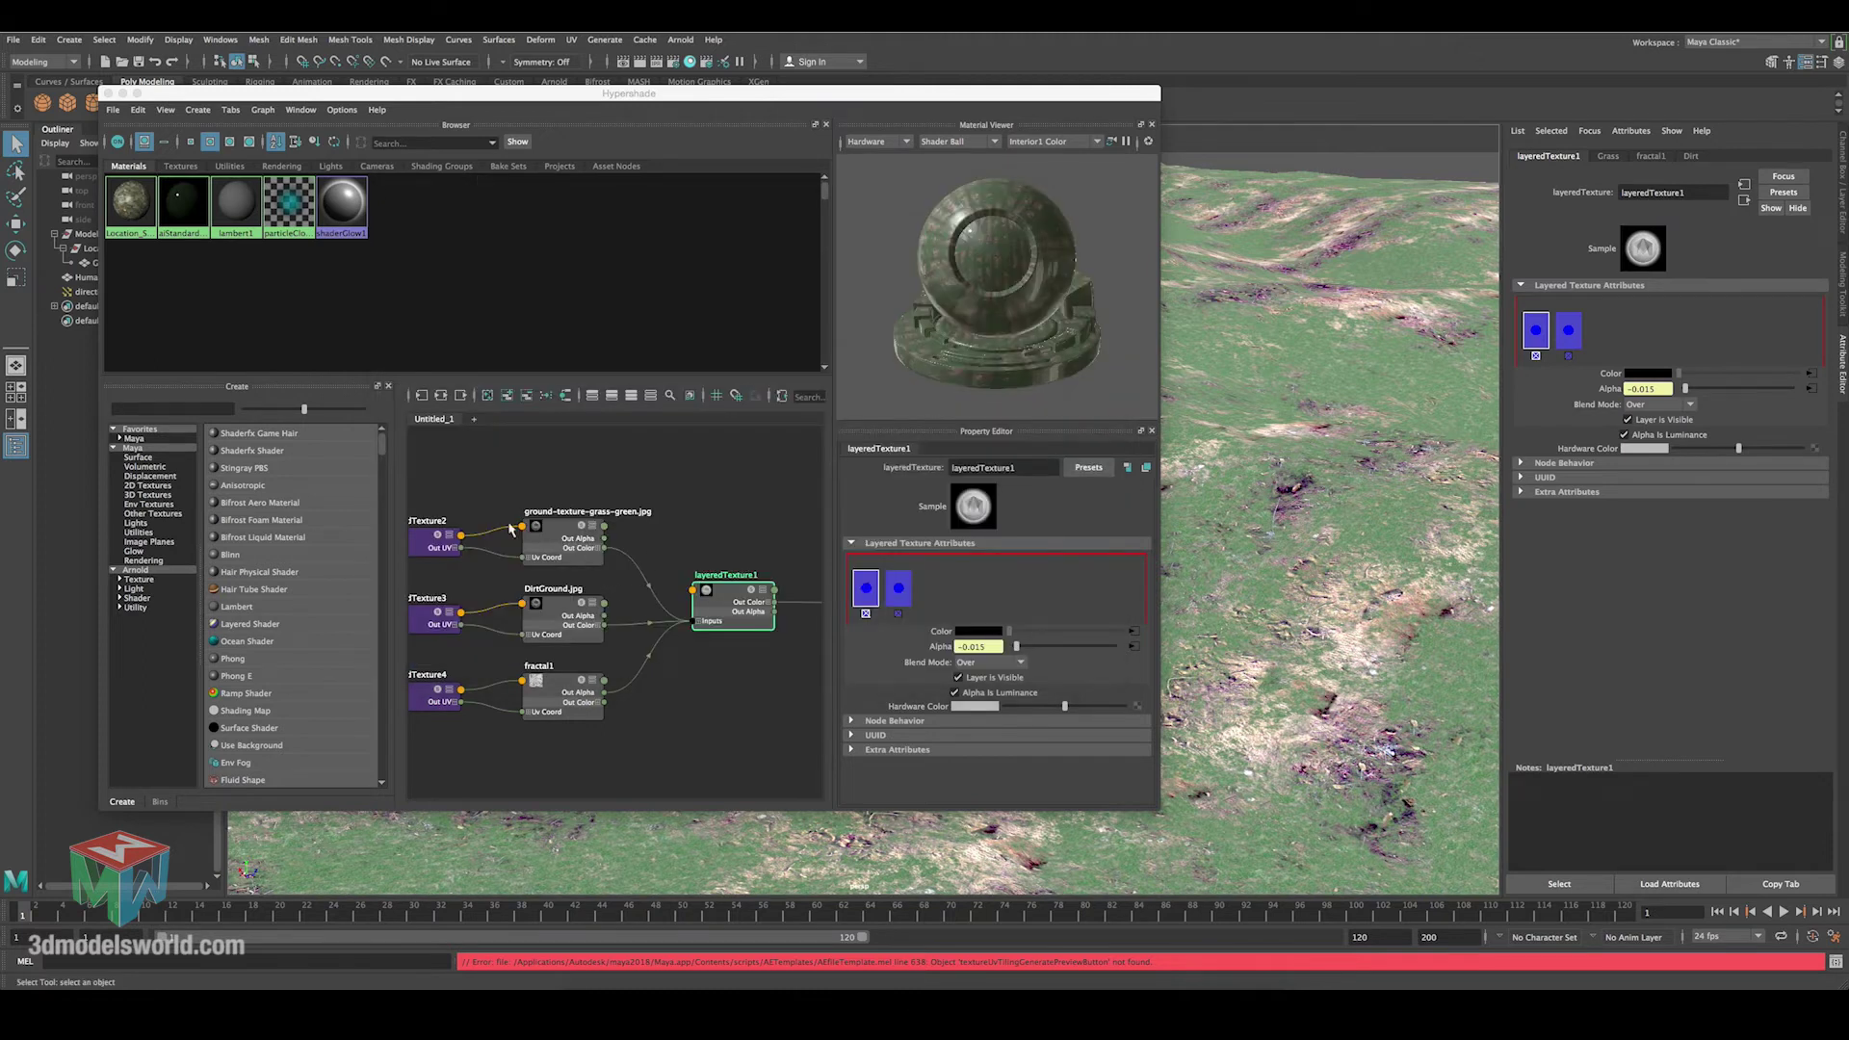
click(425, 540)
alt+middle_drag(510, 498, 588, 497)
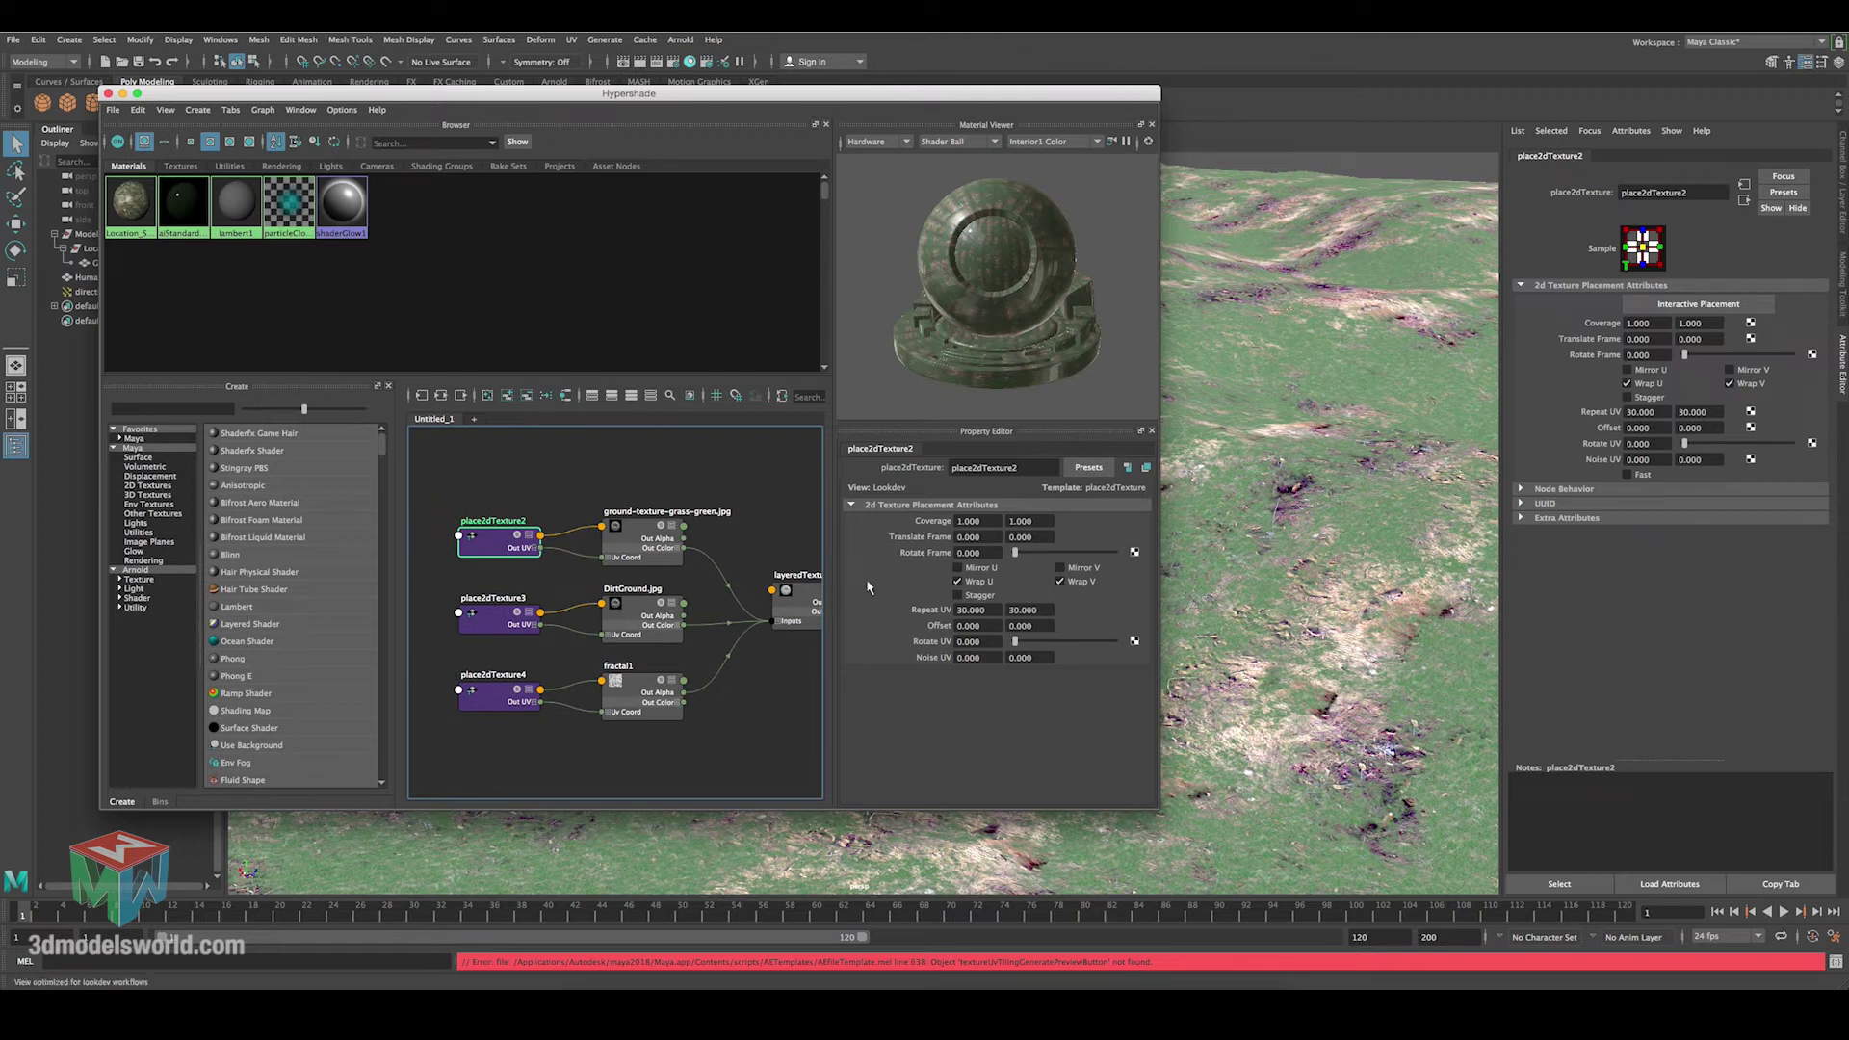
click(640, 66)
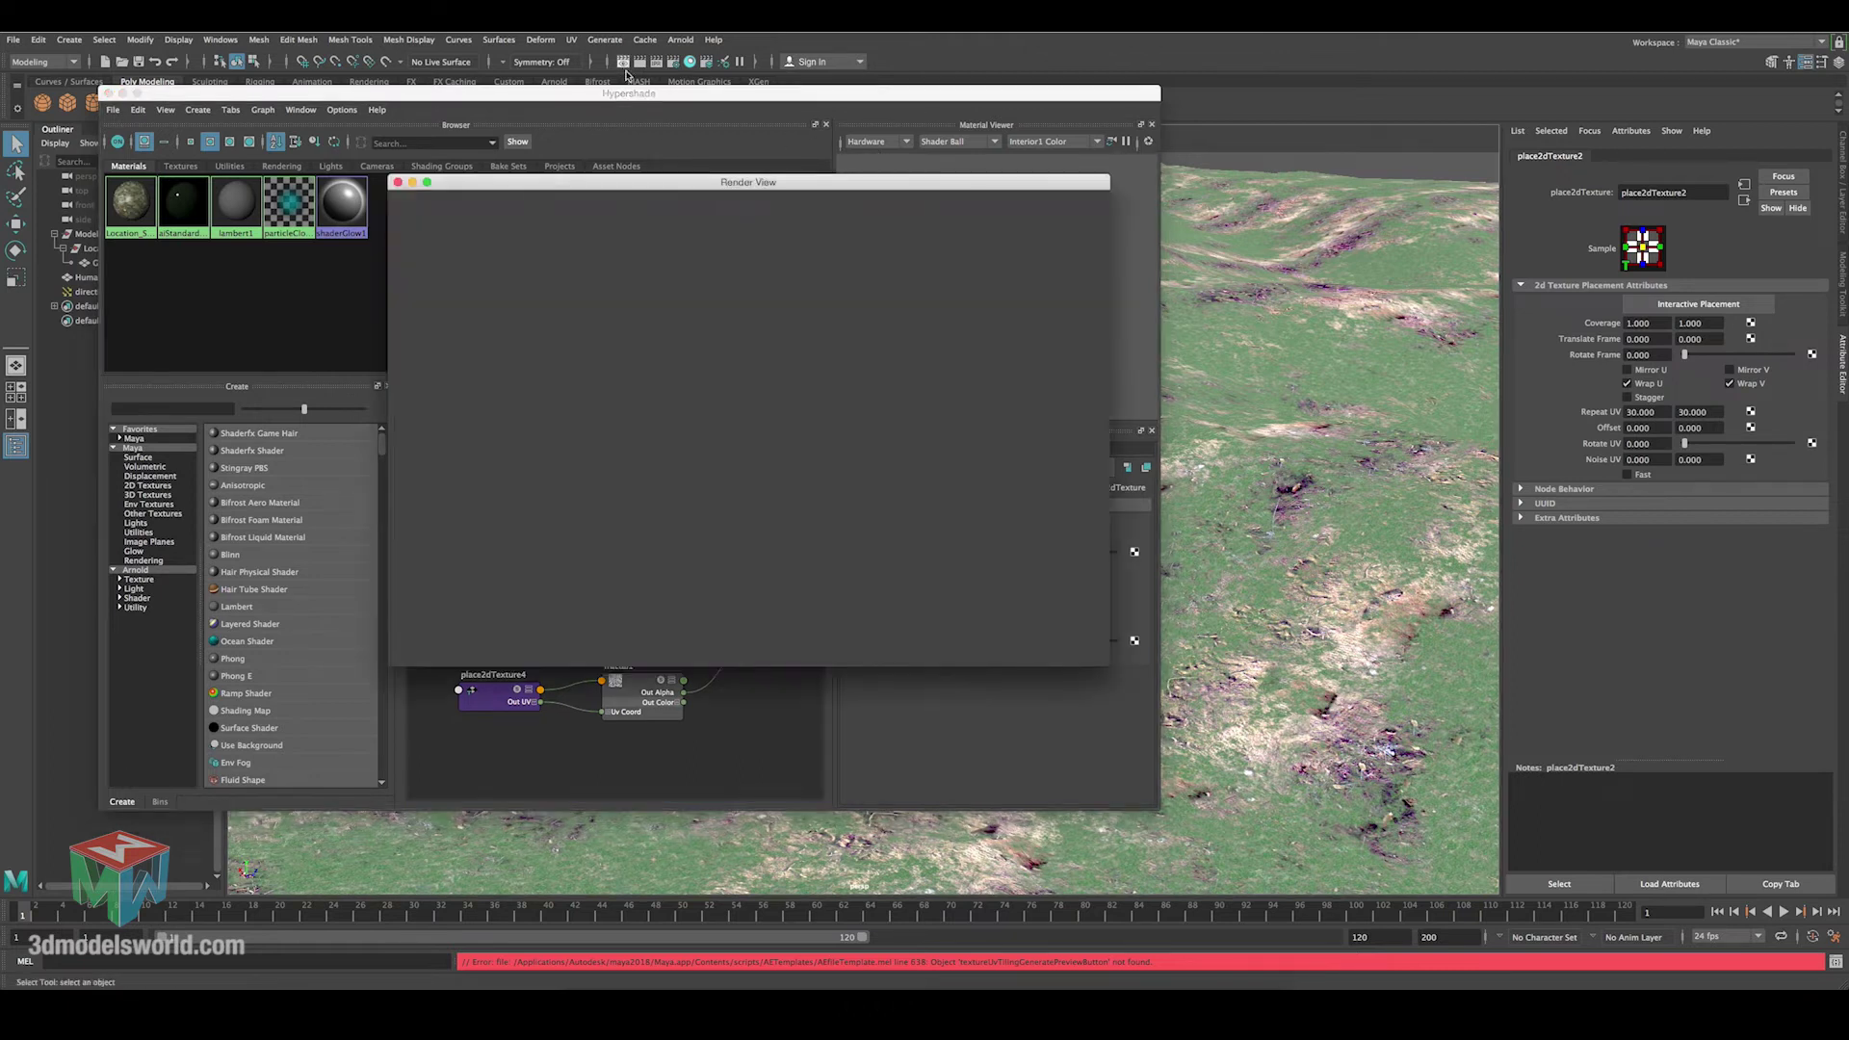
click(398, 183)
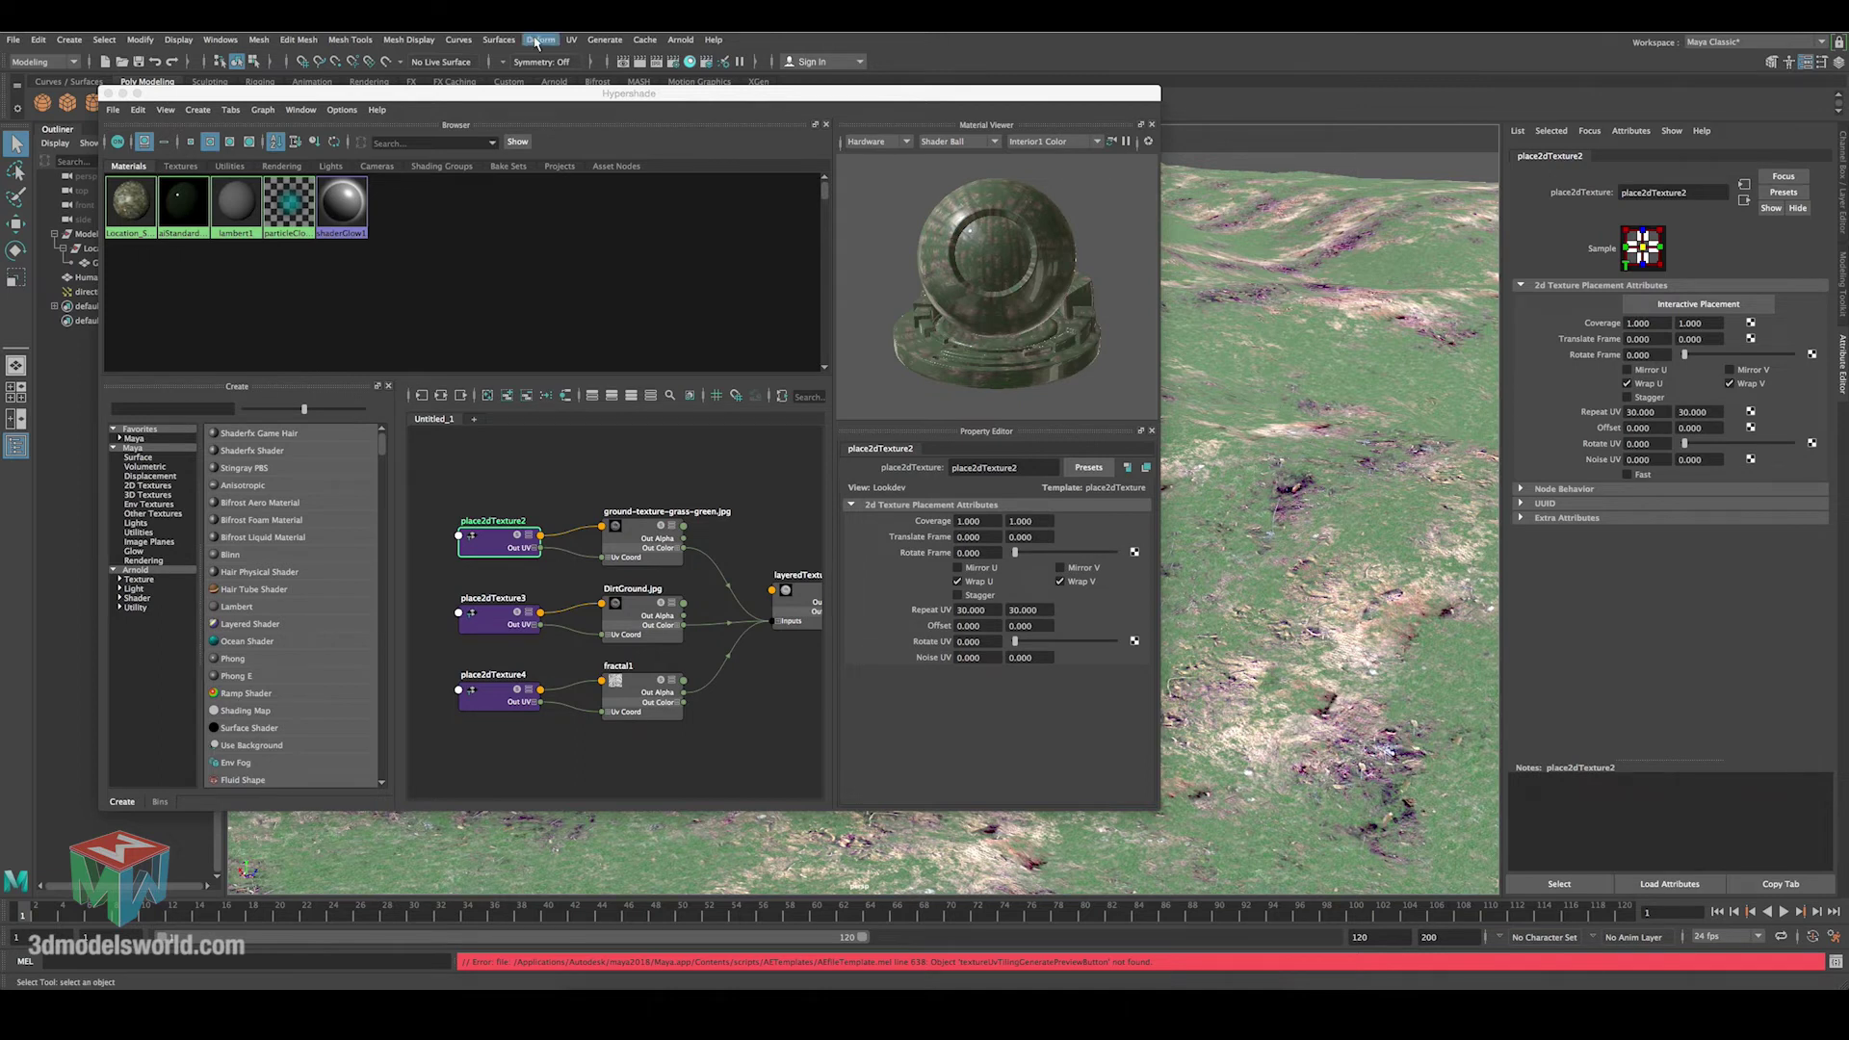
Set the grass texture's Repeat UV to 20 by 20 in its placement node.
click(483, 538)
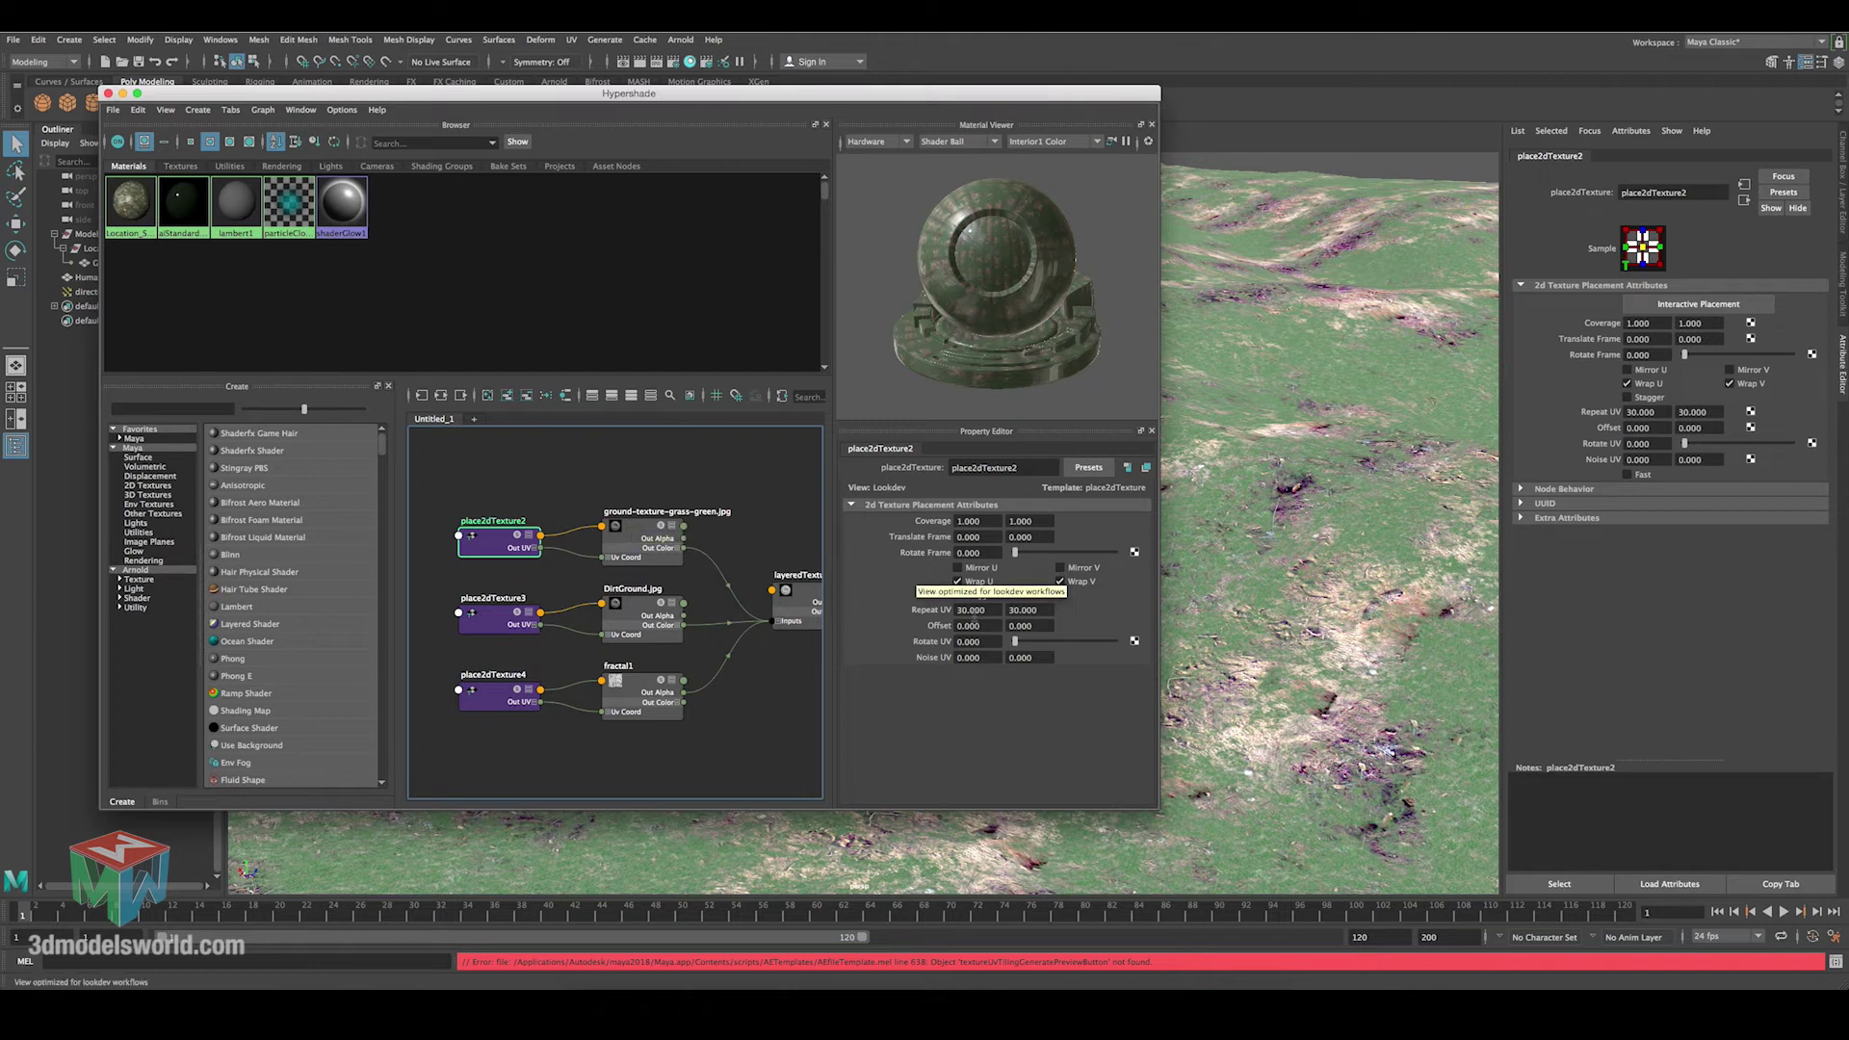
double_click(983, 610)
text(20)
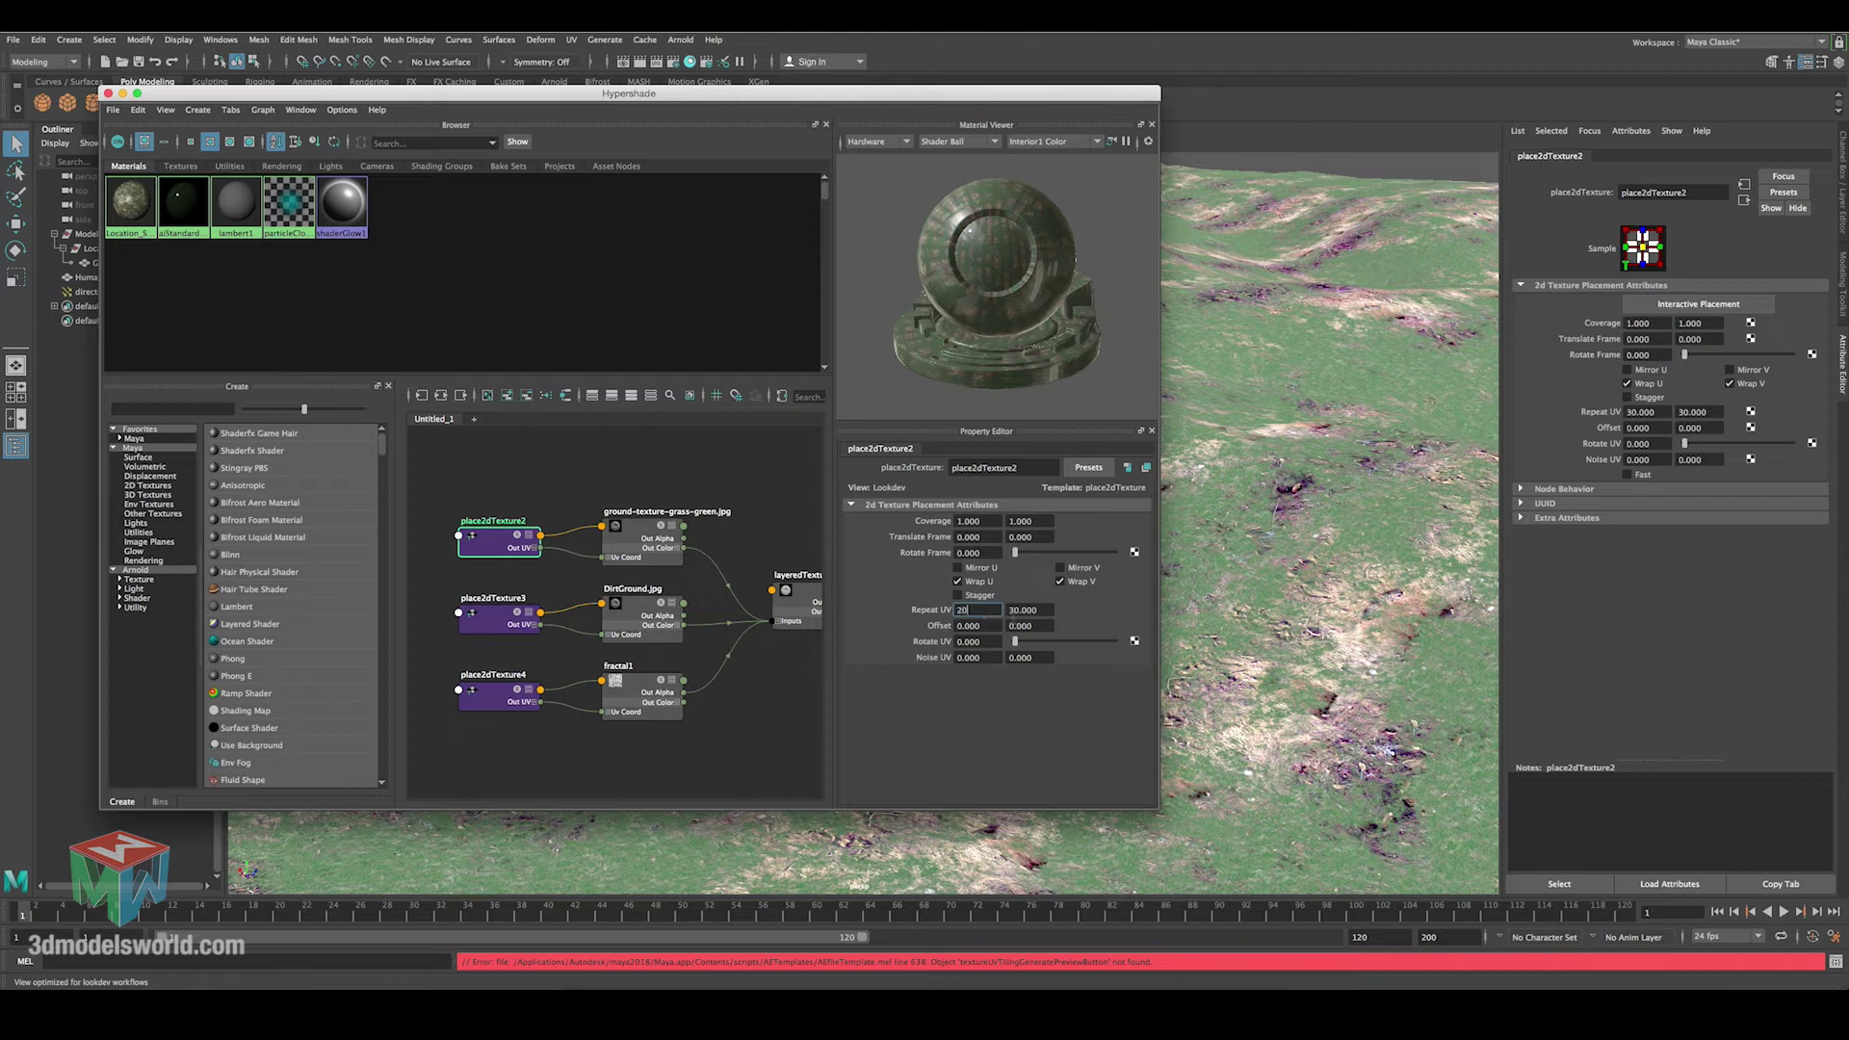
key(Tab)
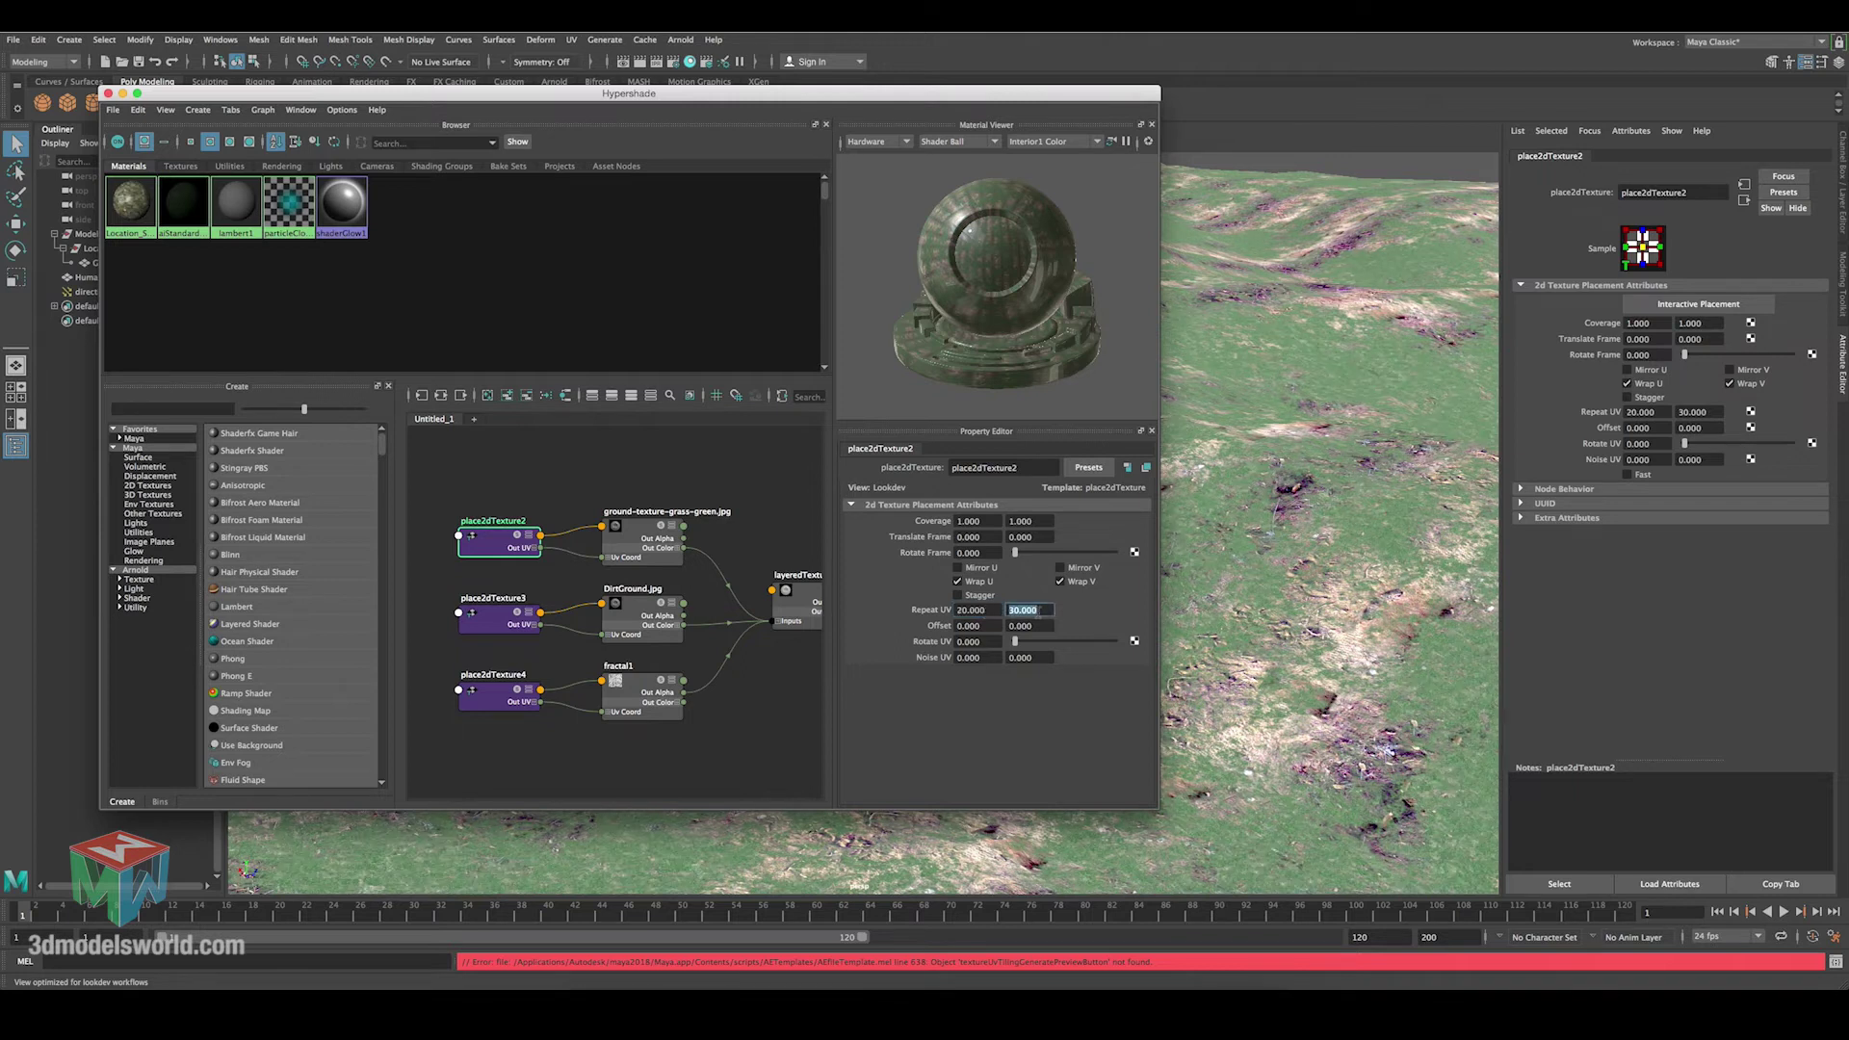
text(20)
key(Return)
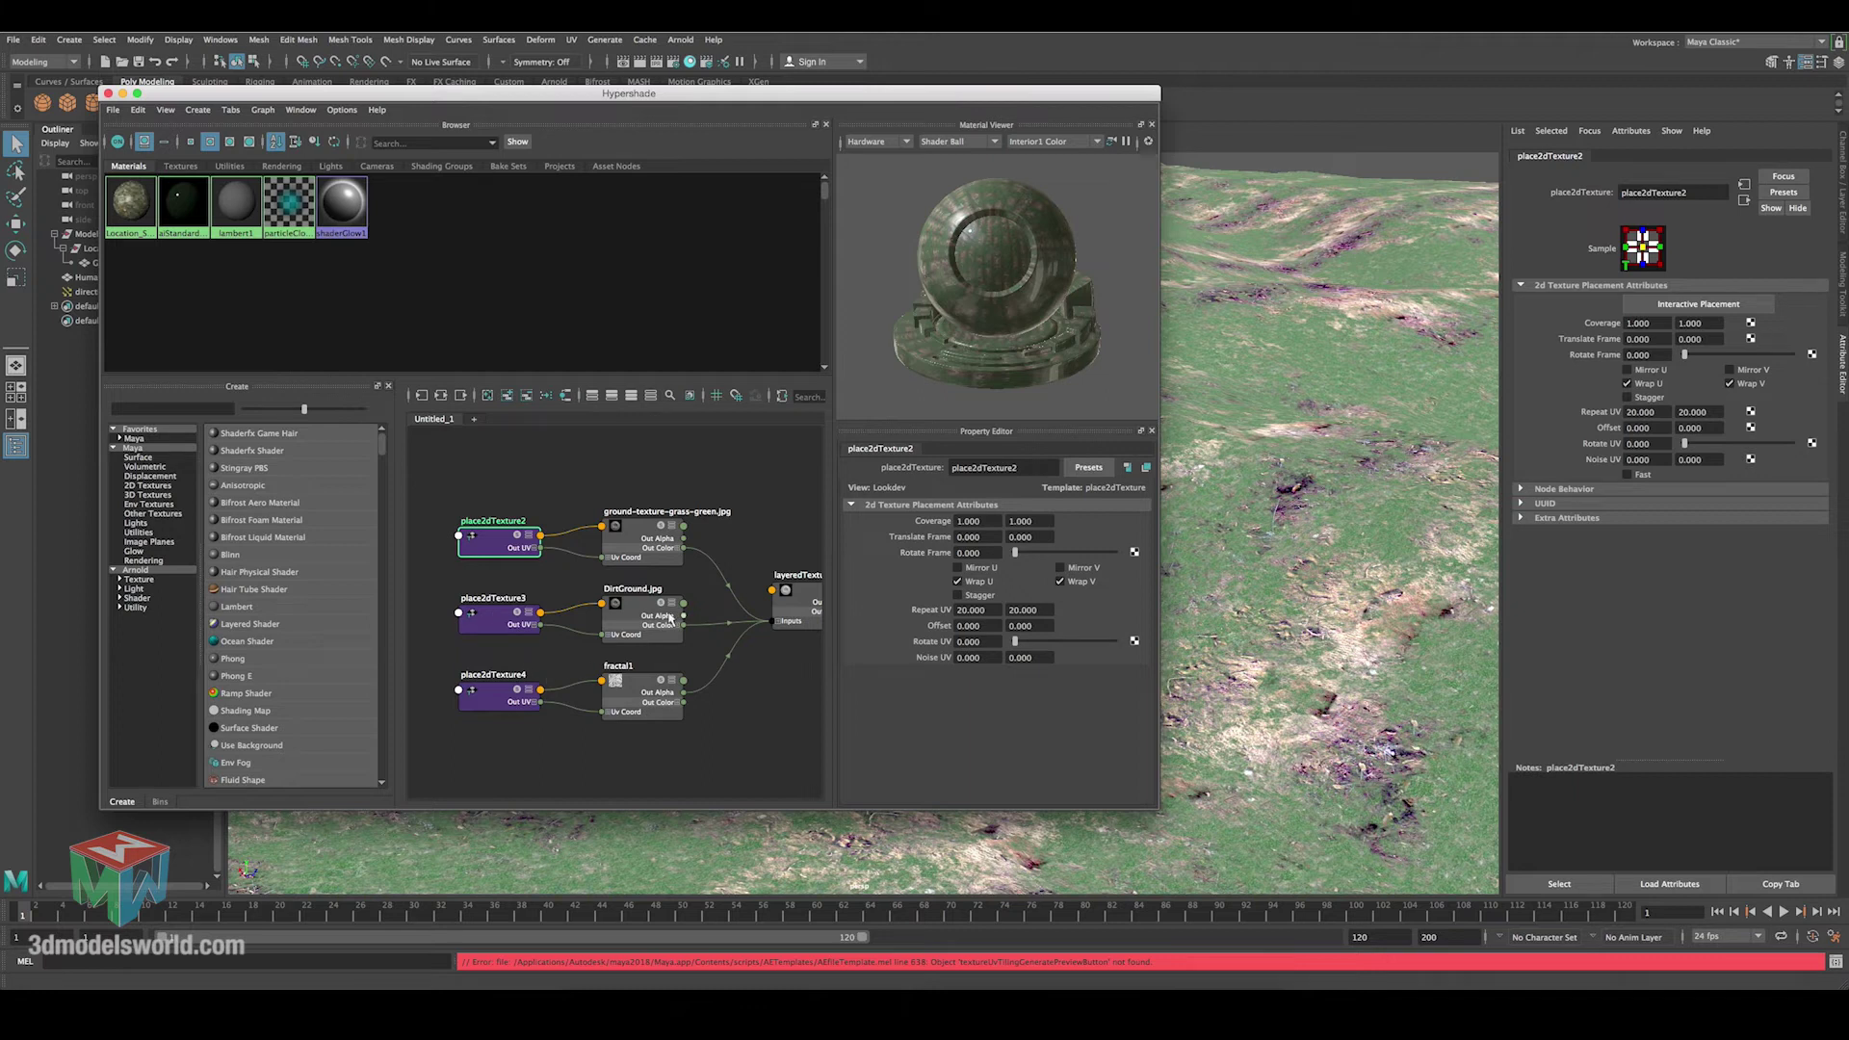
Set the dirt texture's Repeat UV to 12 by 12 and check the terrain in a test render.
click(494, 618)
click(971, 609)
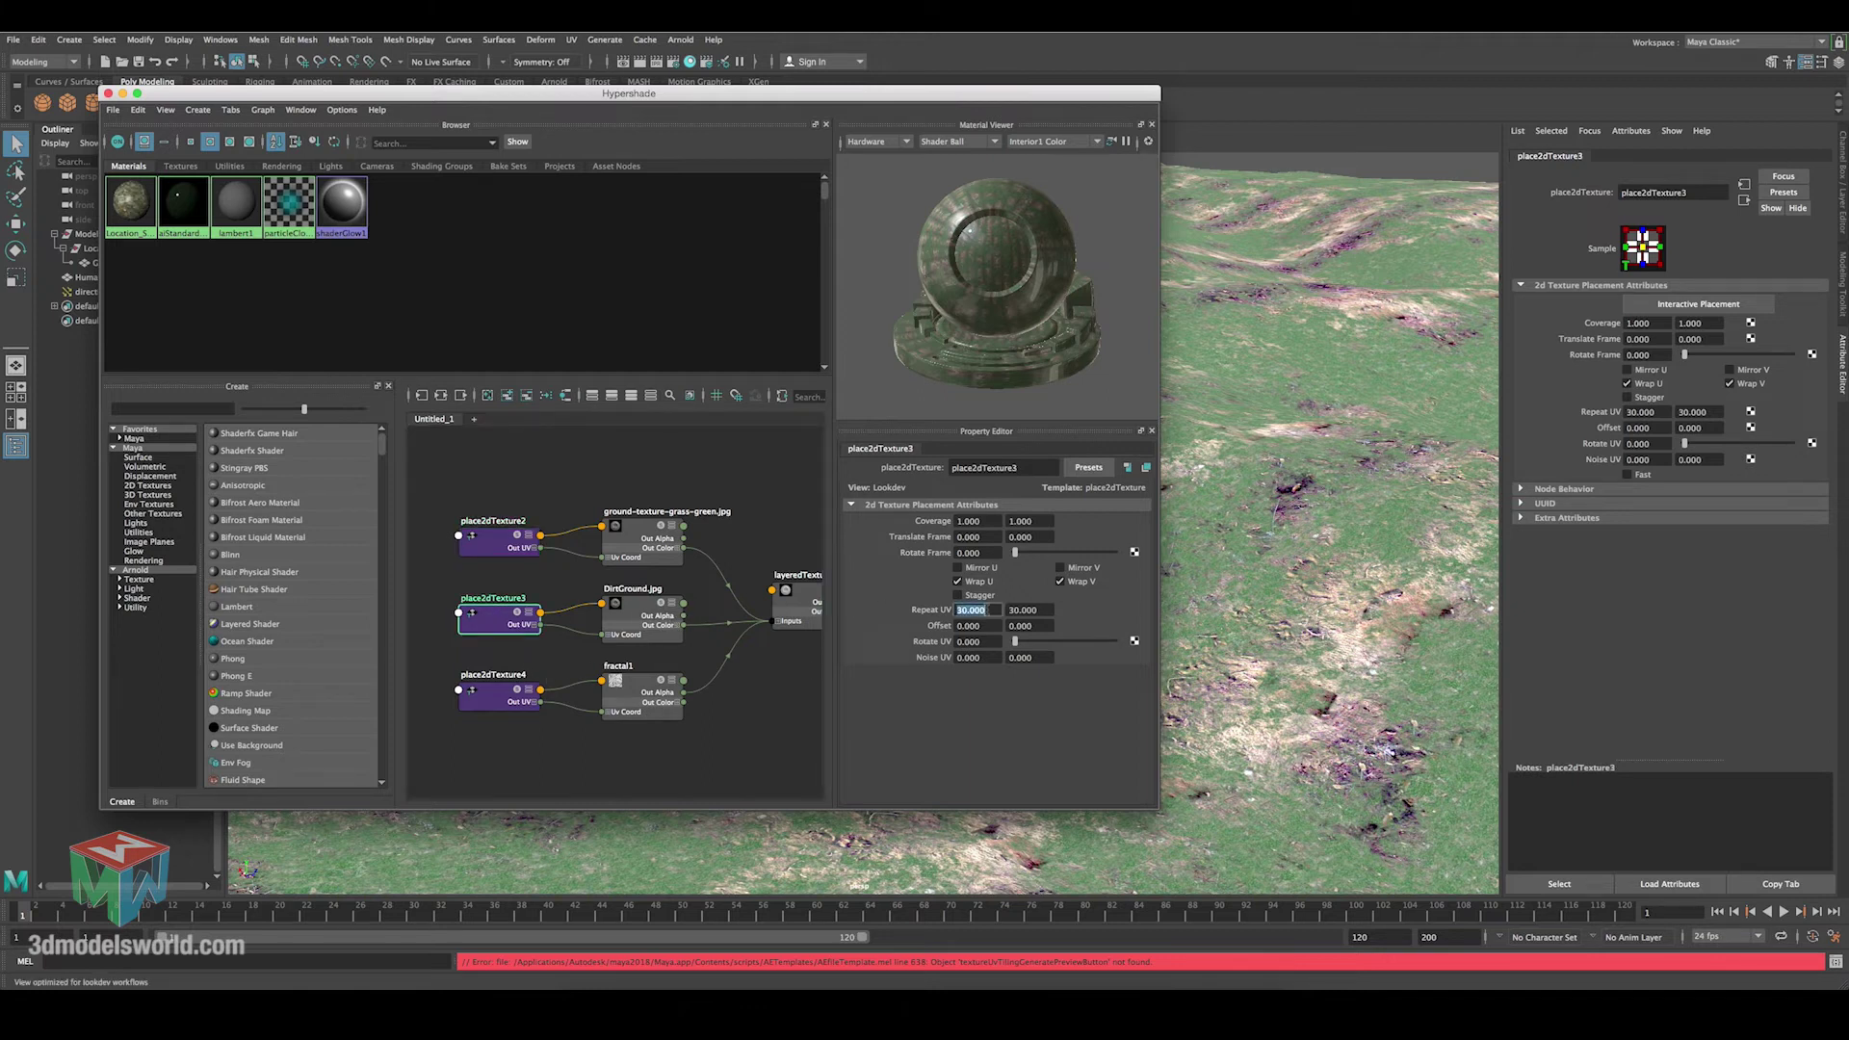
text(12)
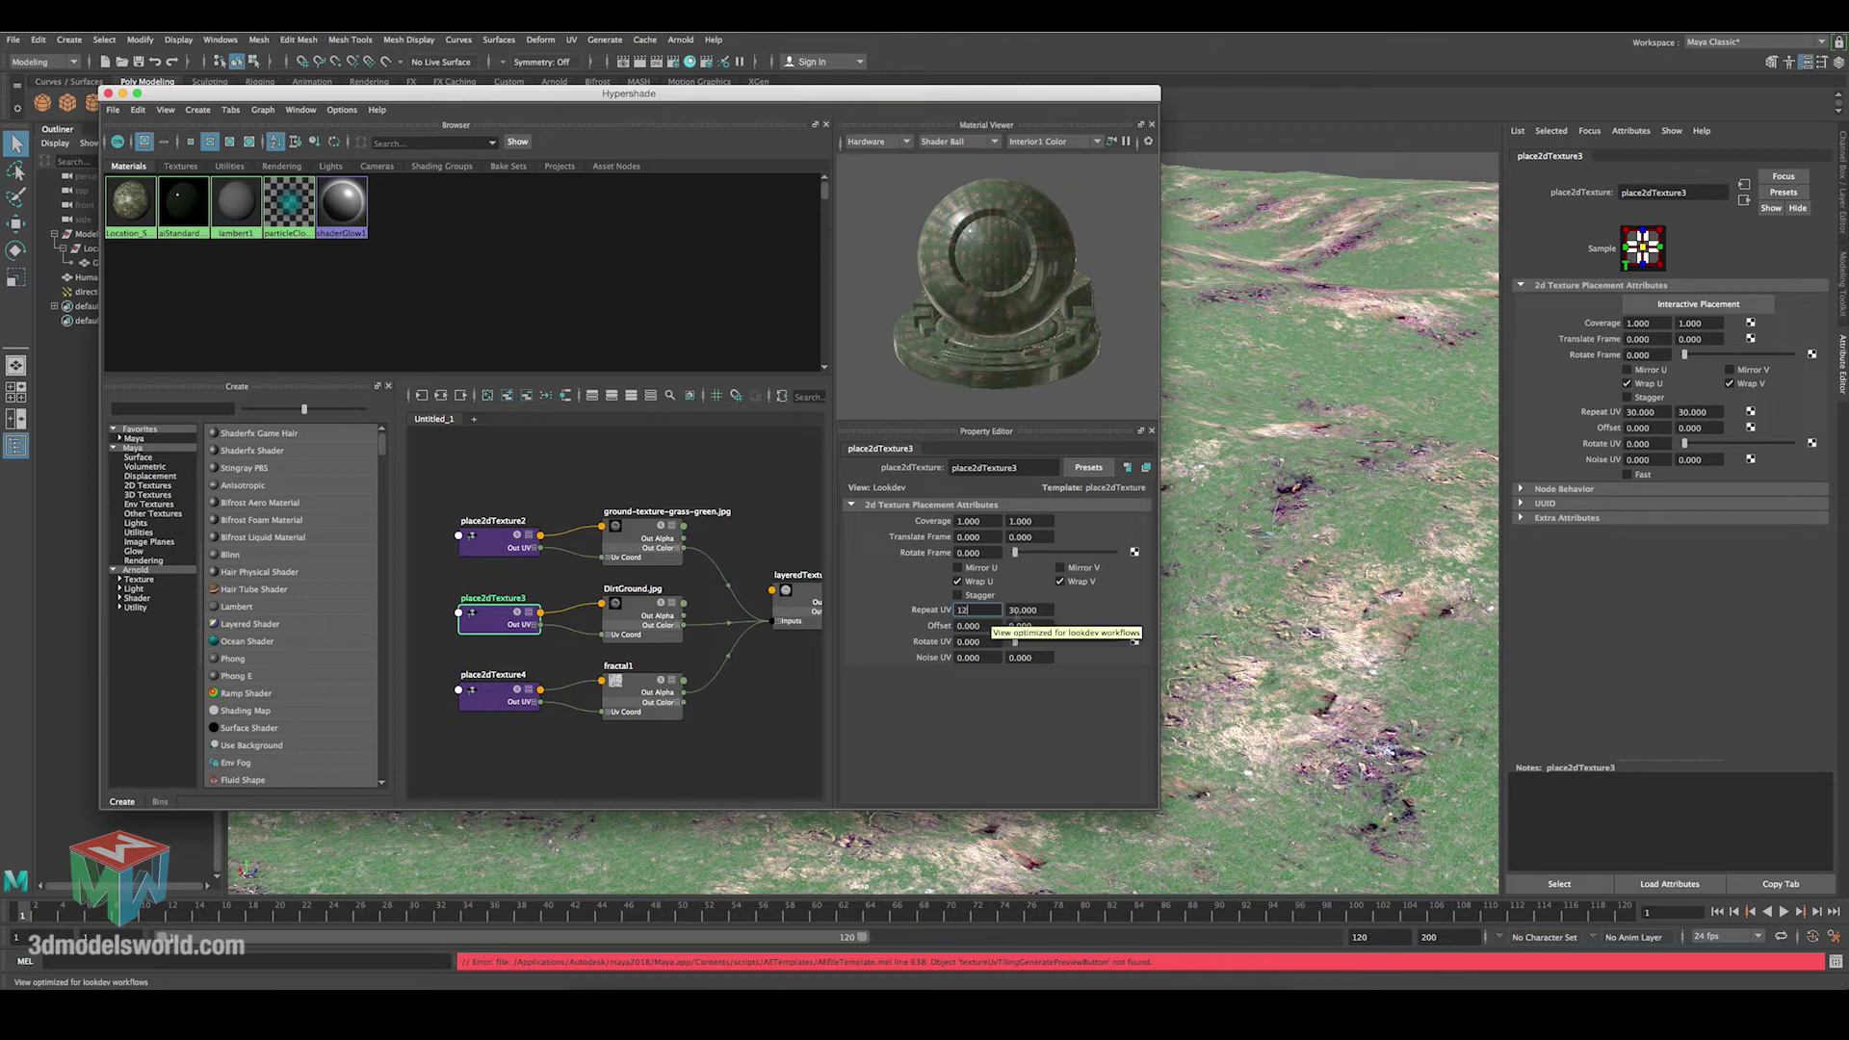
click(1043, 610)
text(12)
key(Tab)
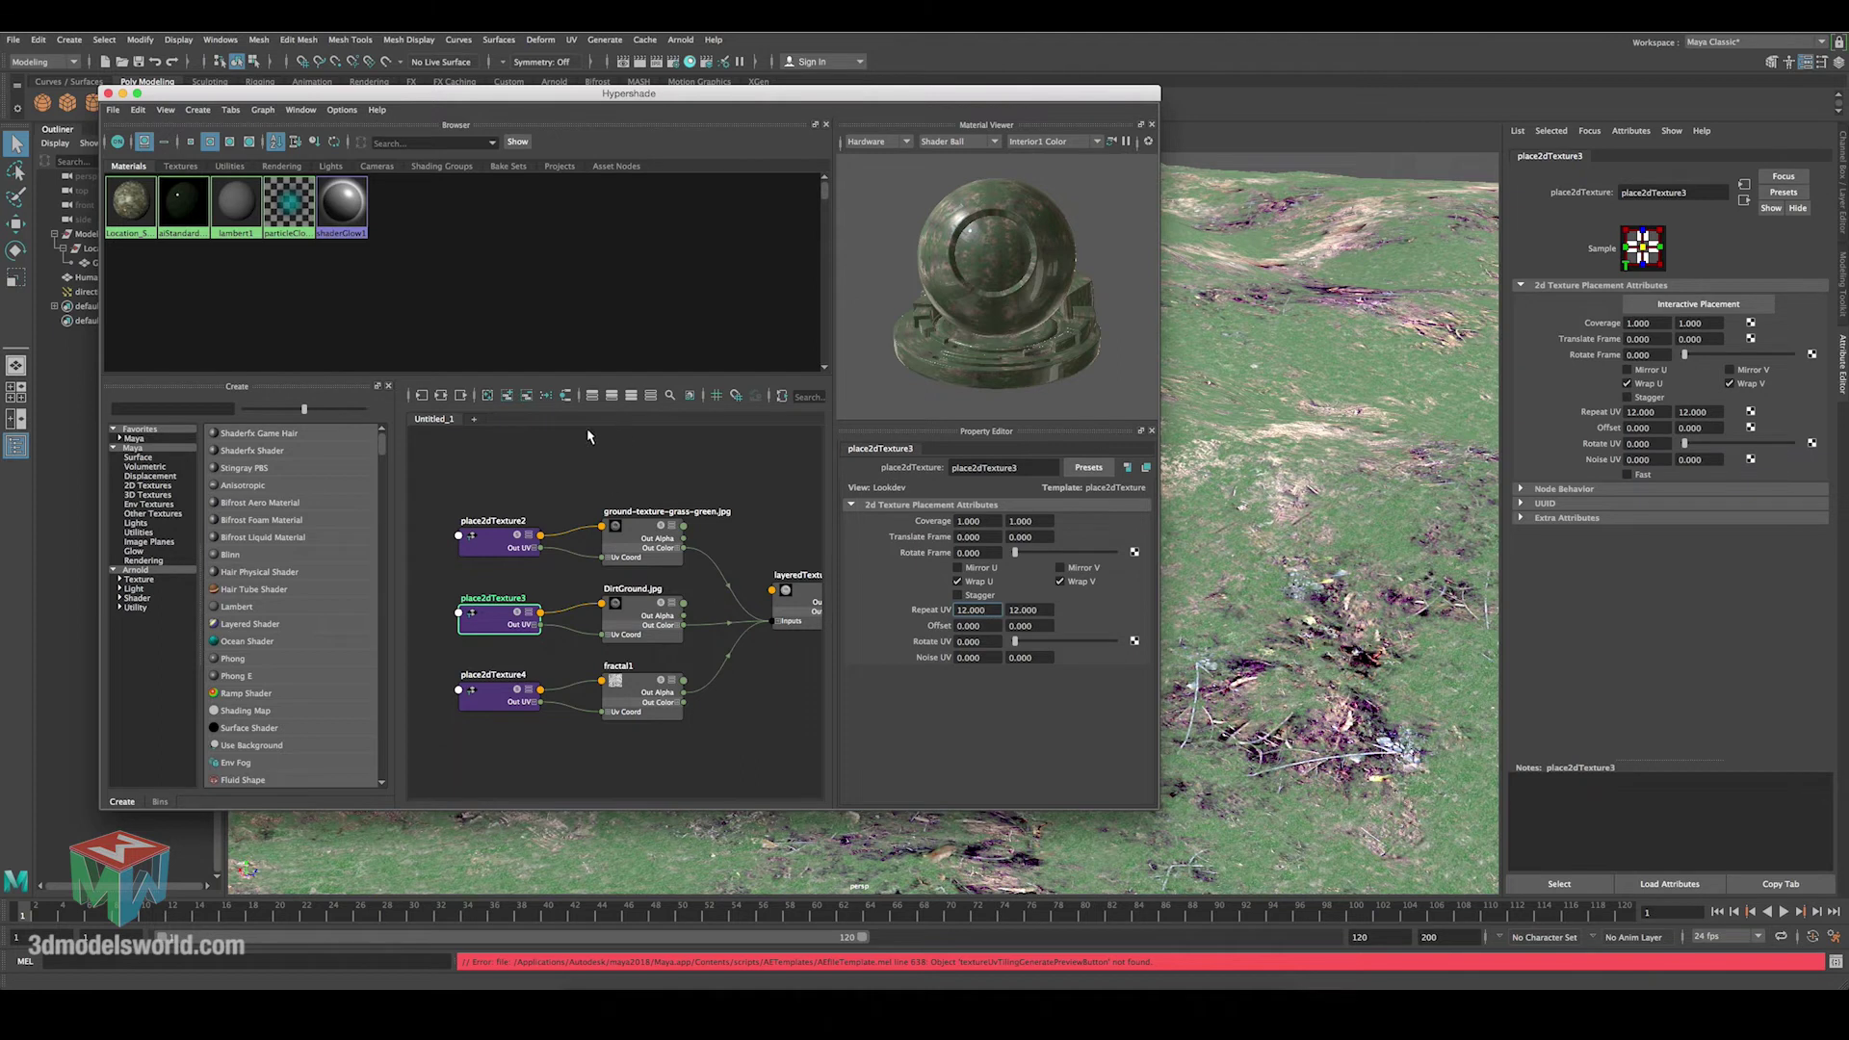
click(639, 61)
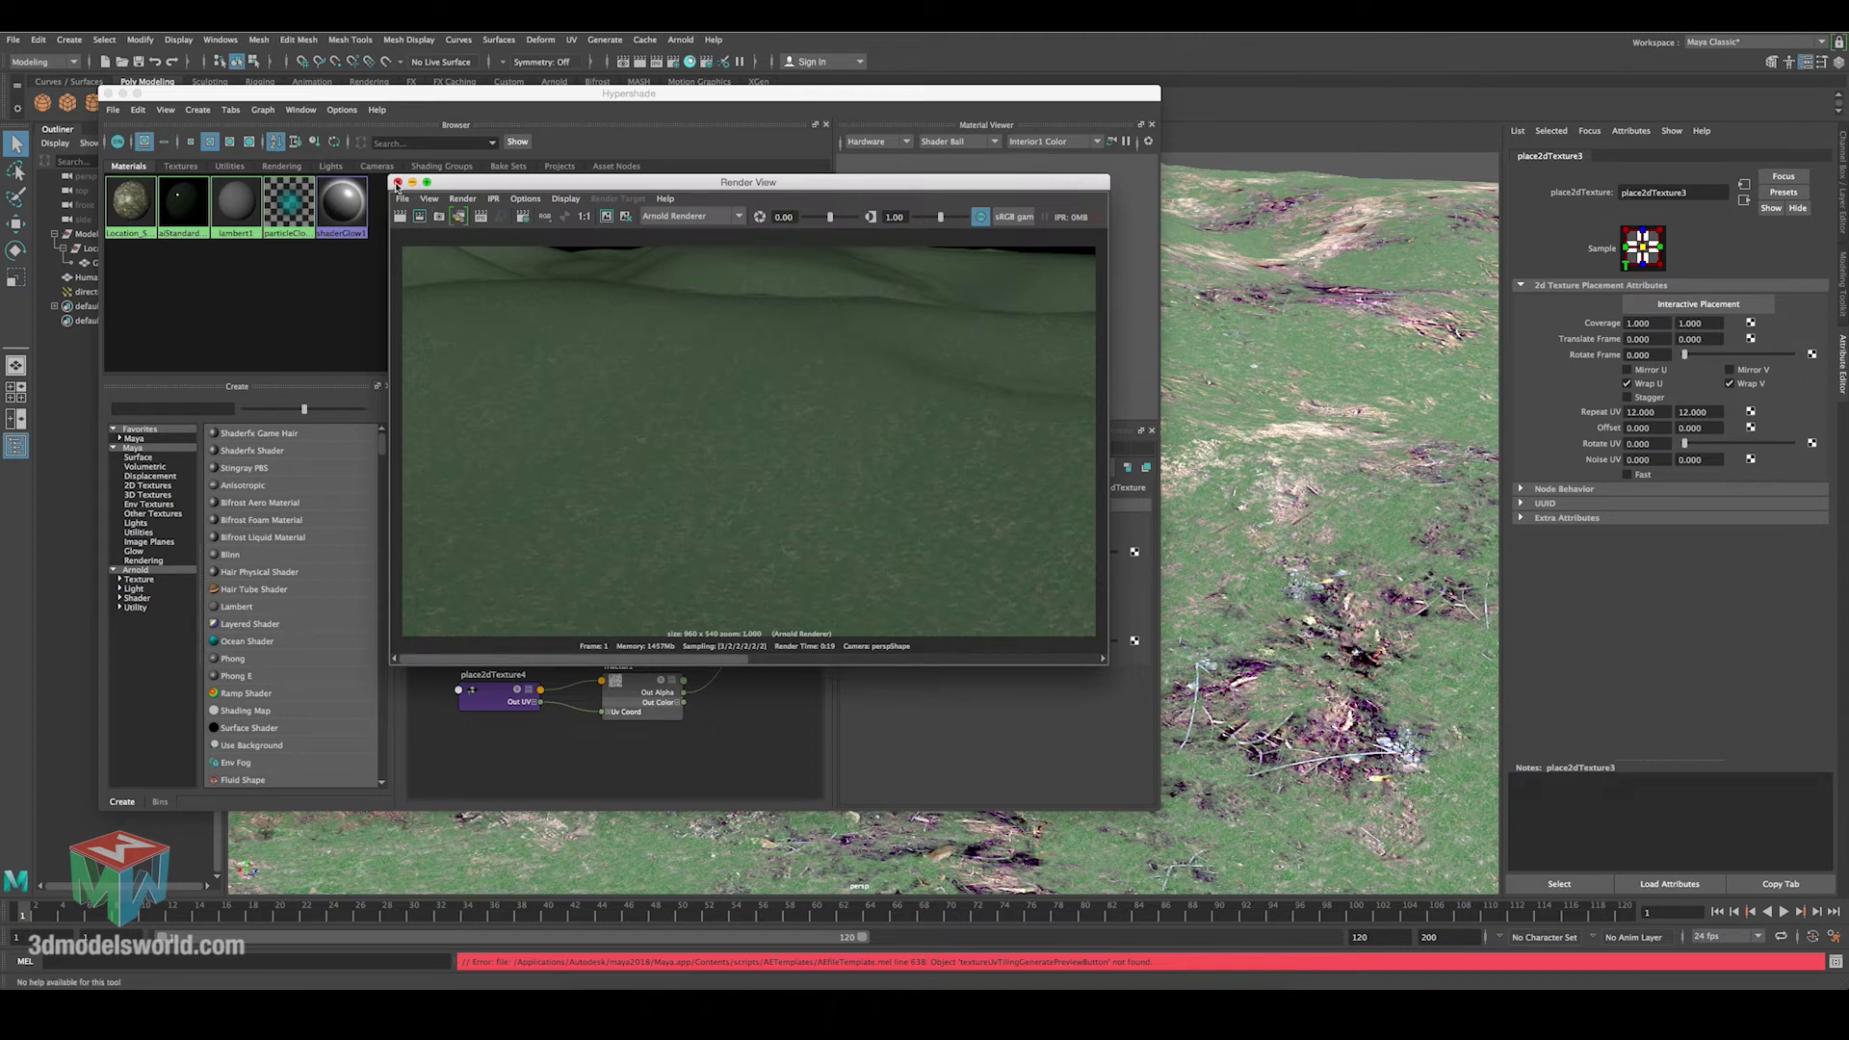
click(396, 182)
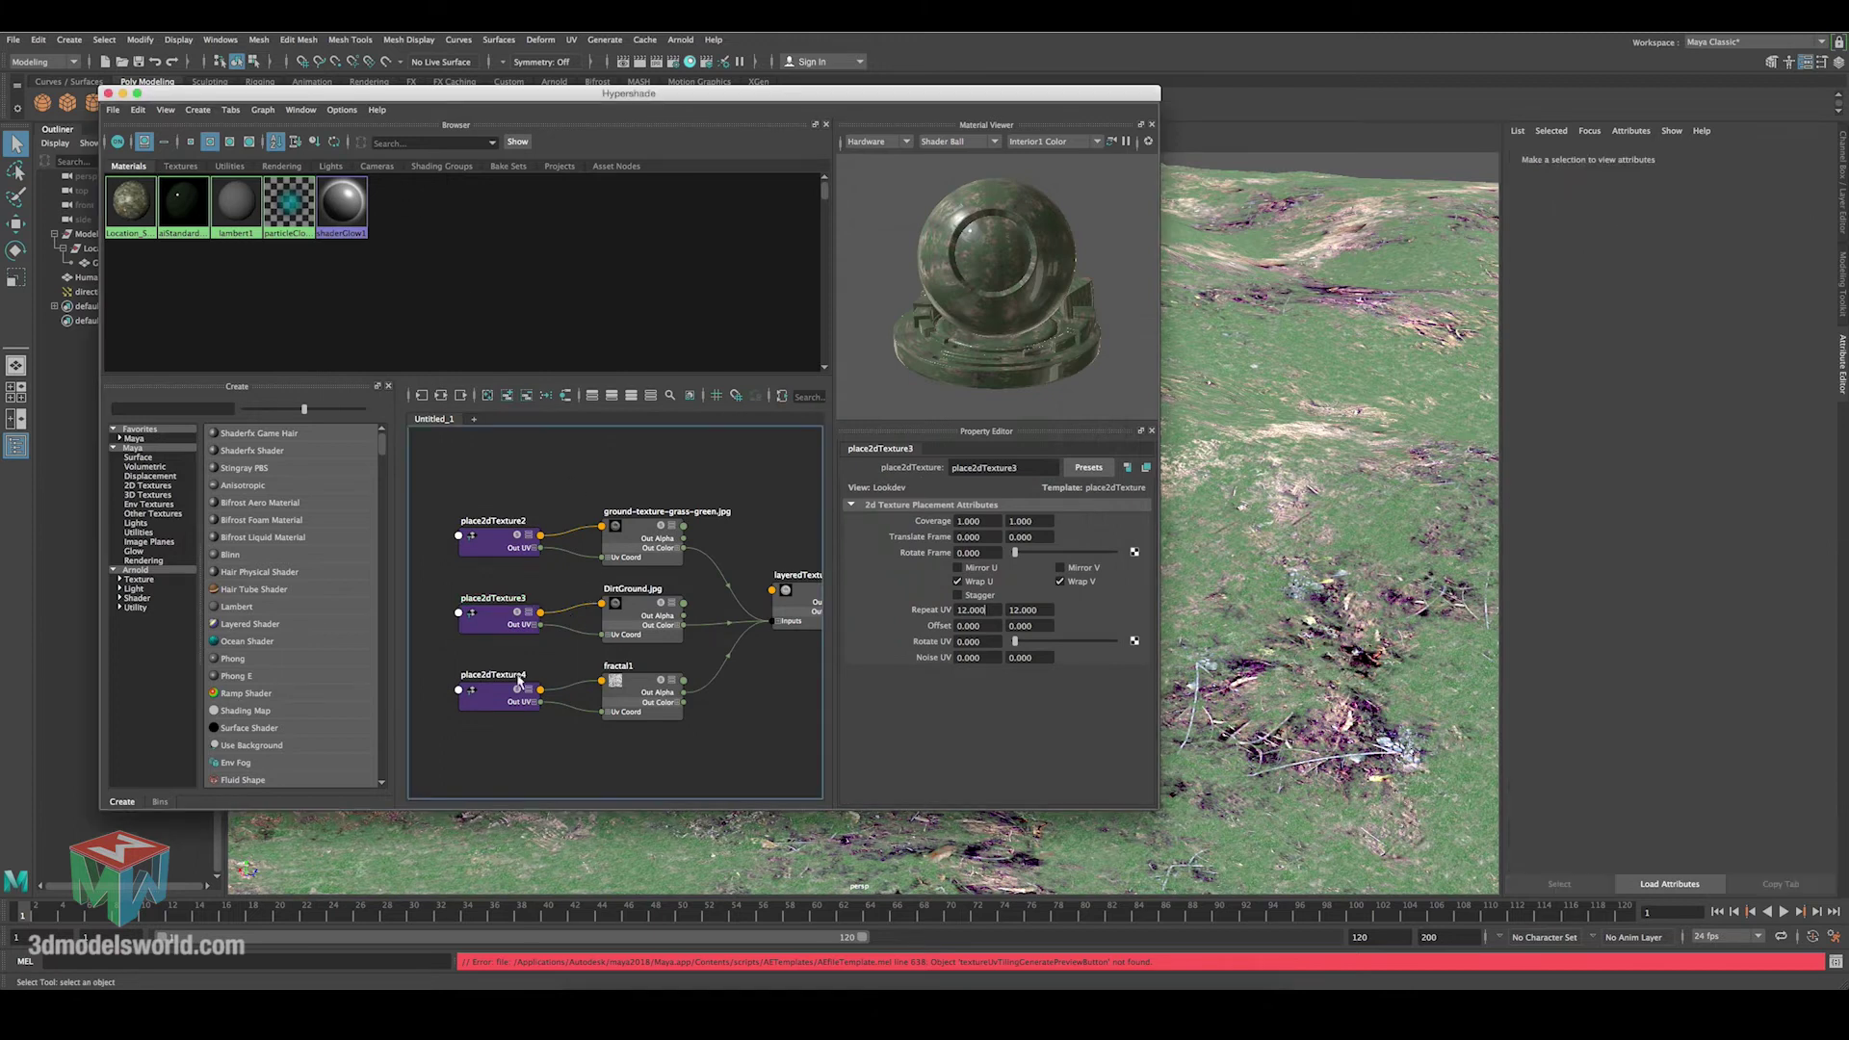
Enable Alpha Is Luminance on the fractal texture and render the terrain again.
click(519, 680)
click(641, 681)
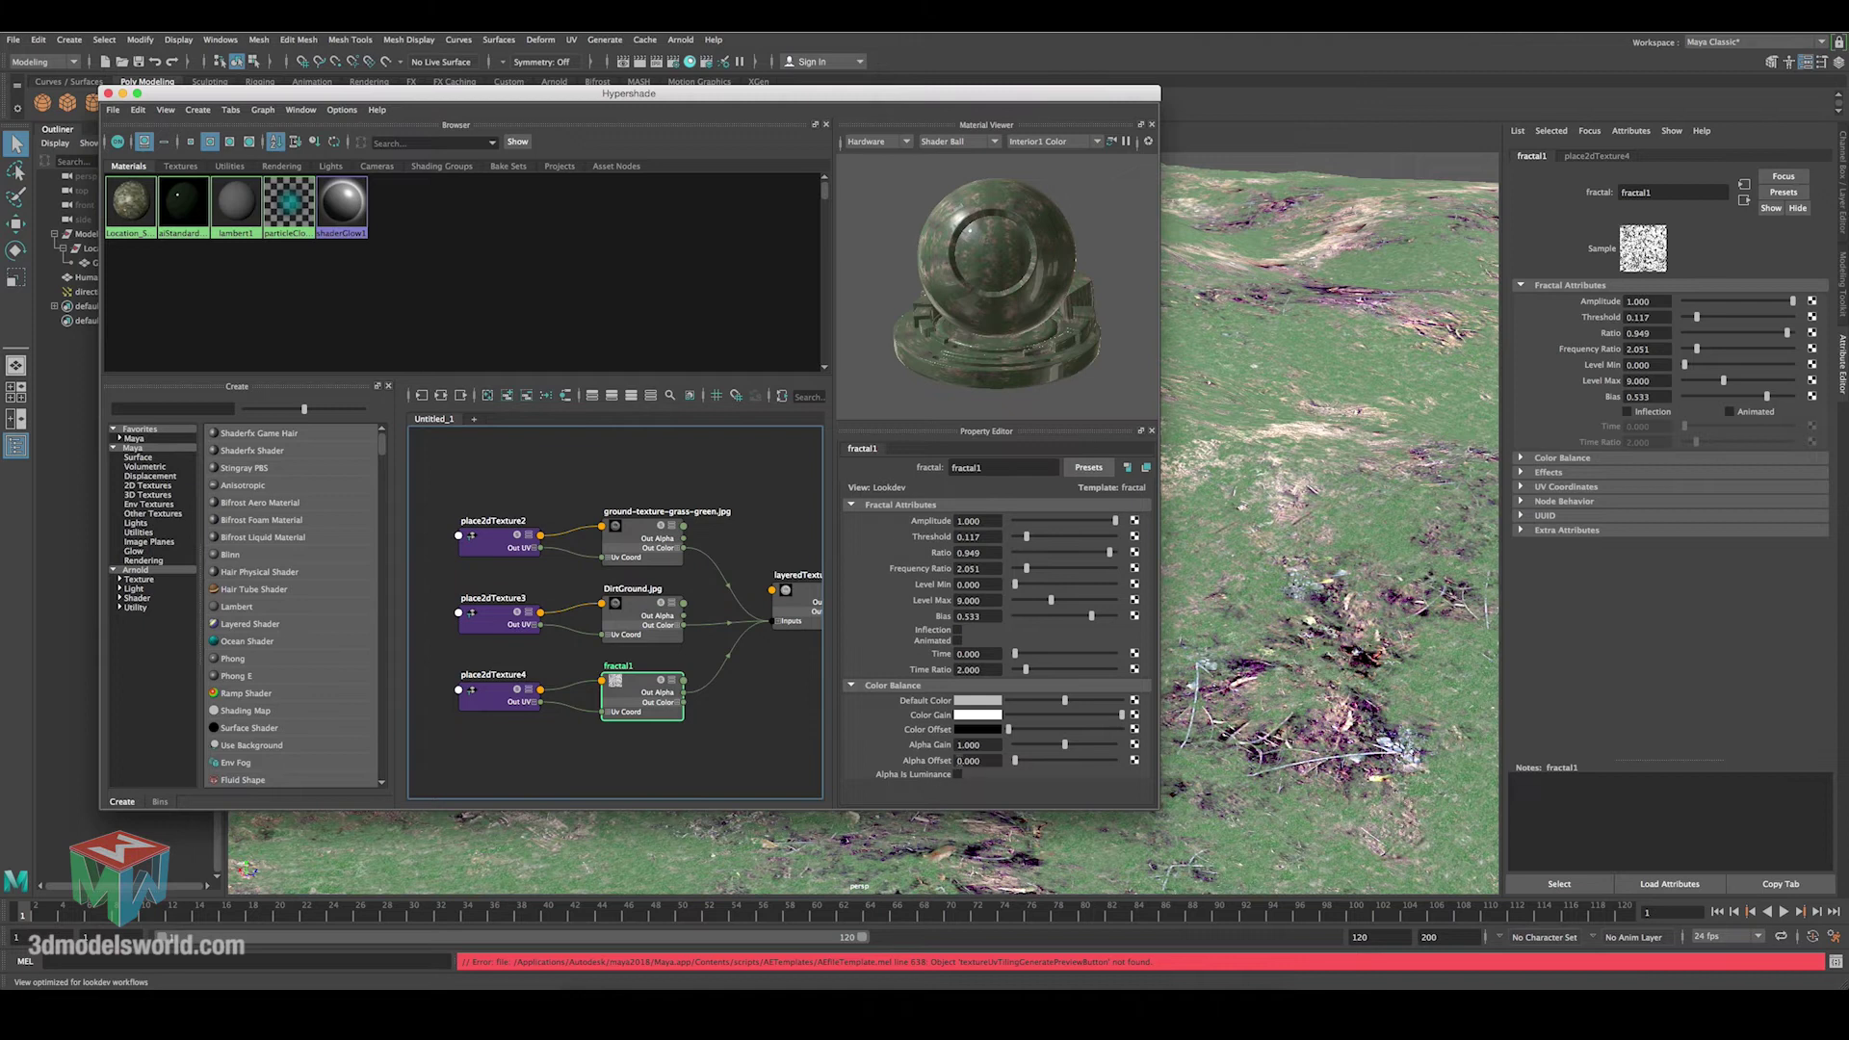
click(956, 775)
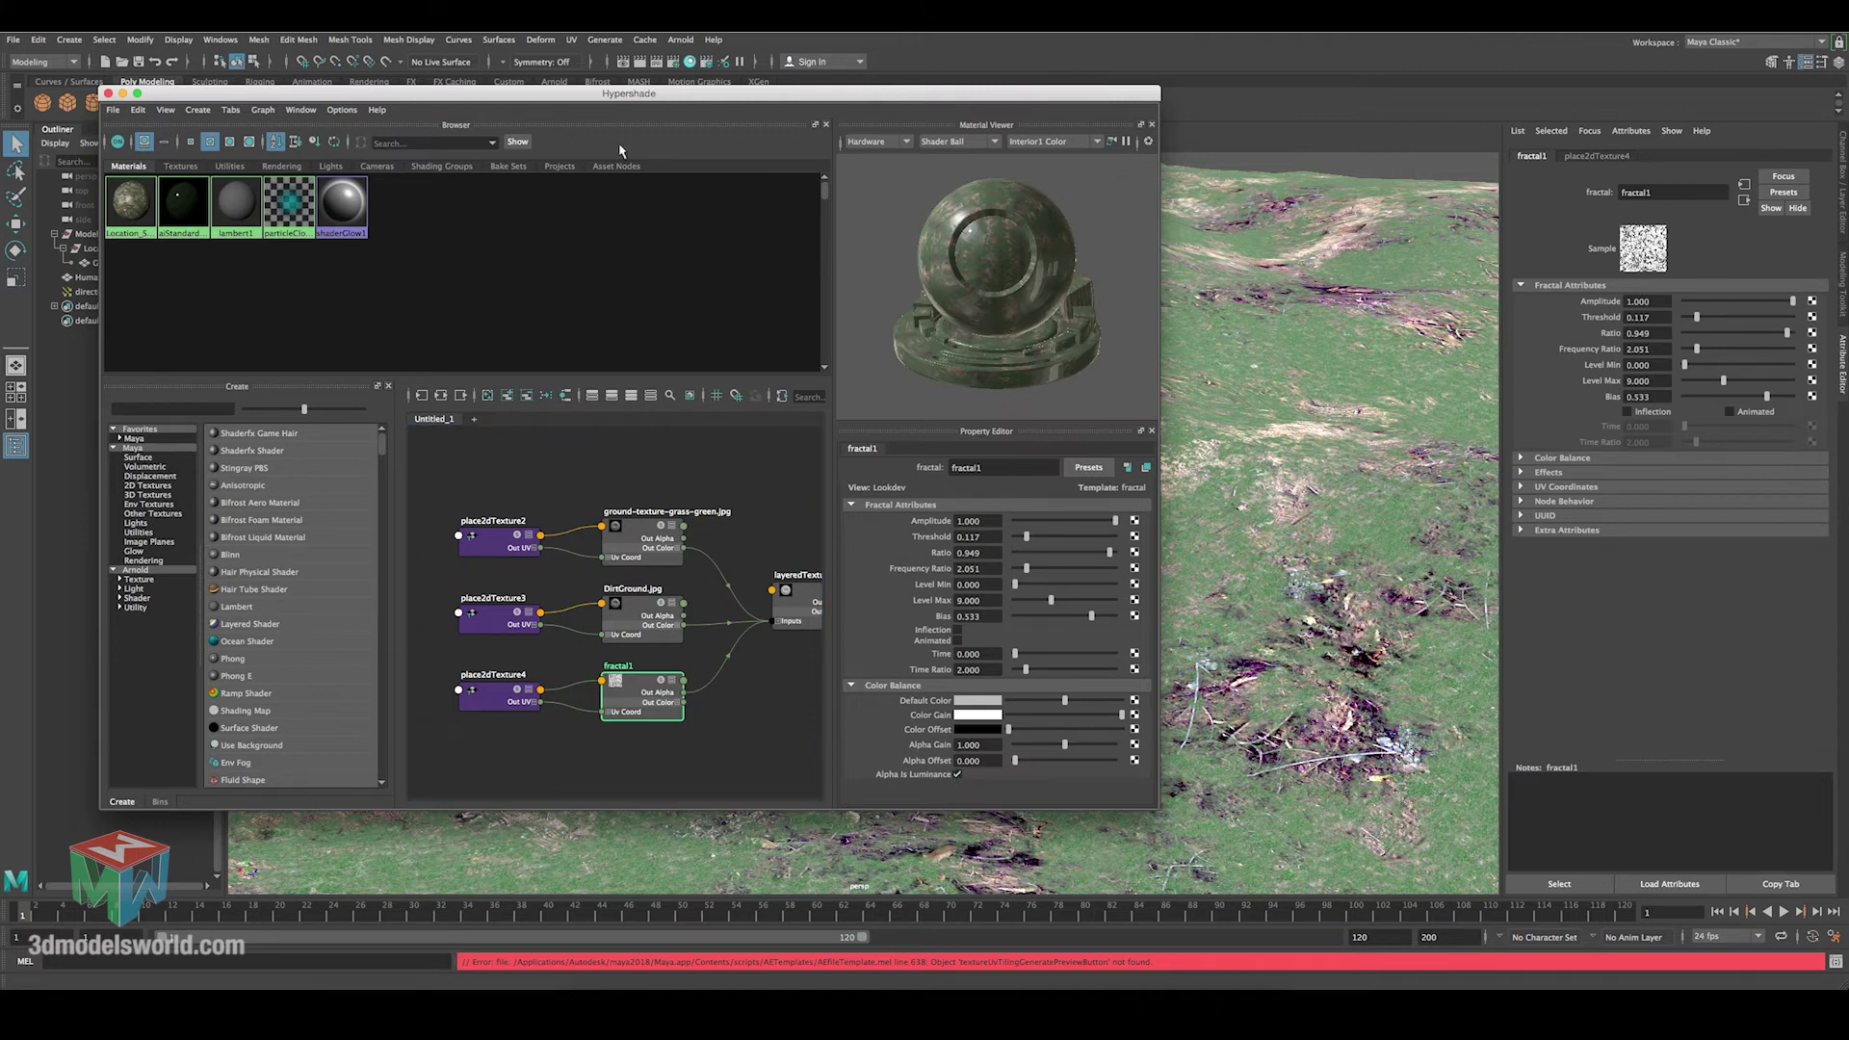
click(623, 61)
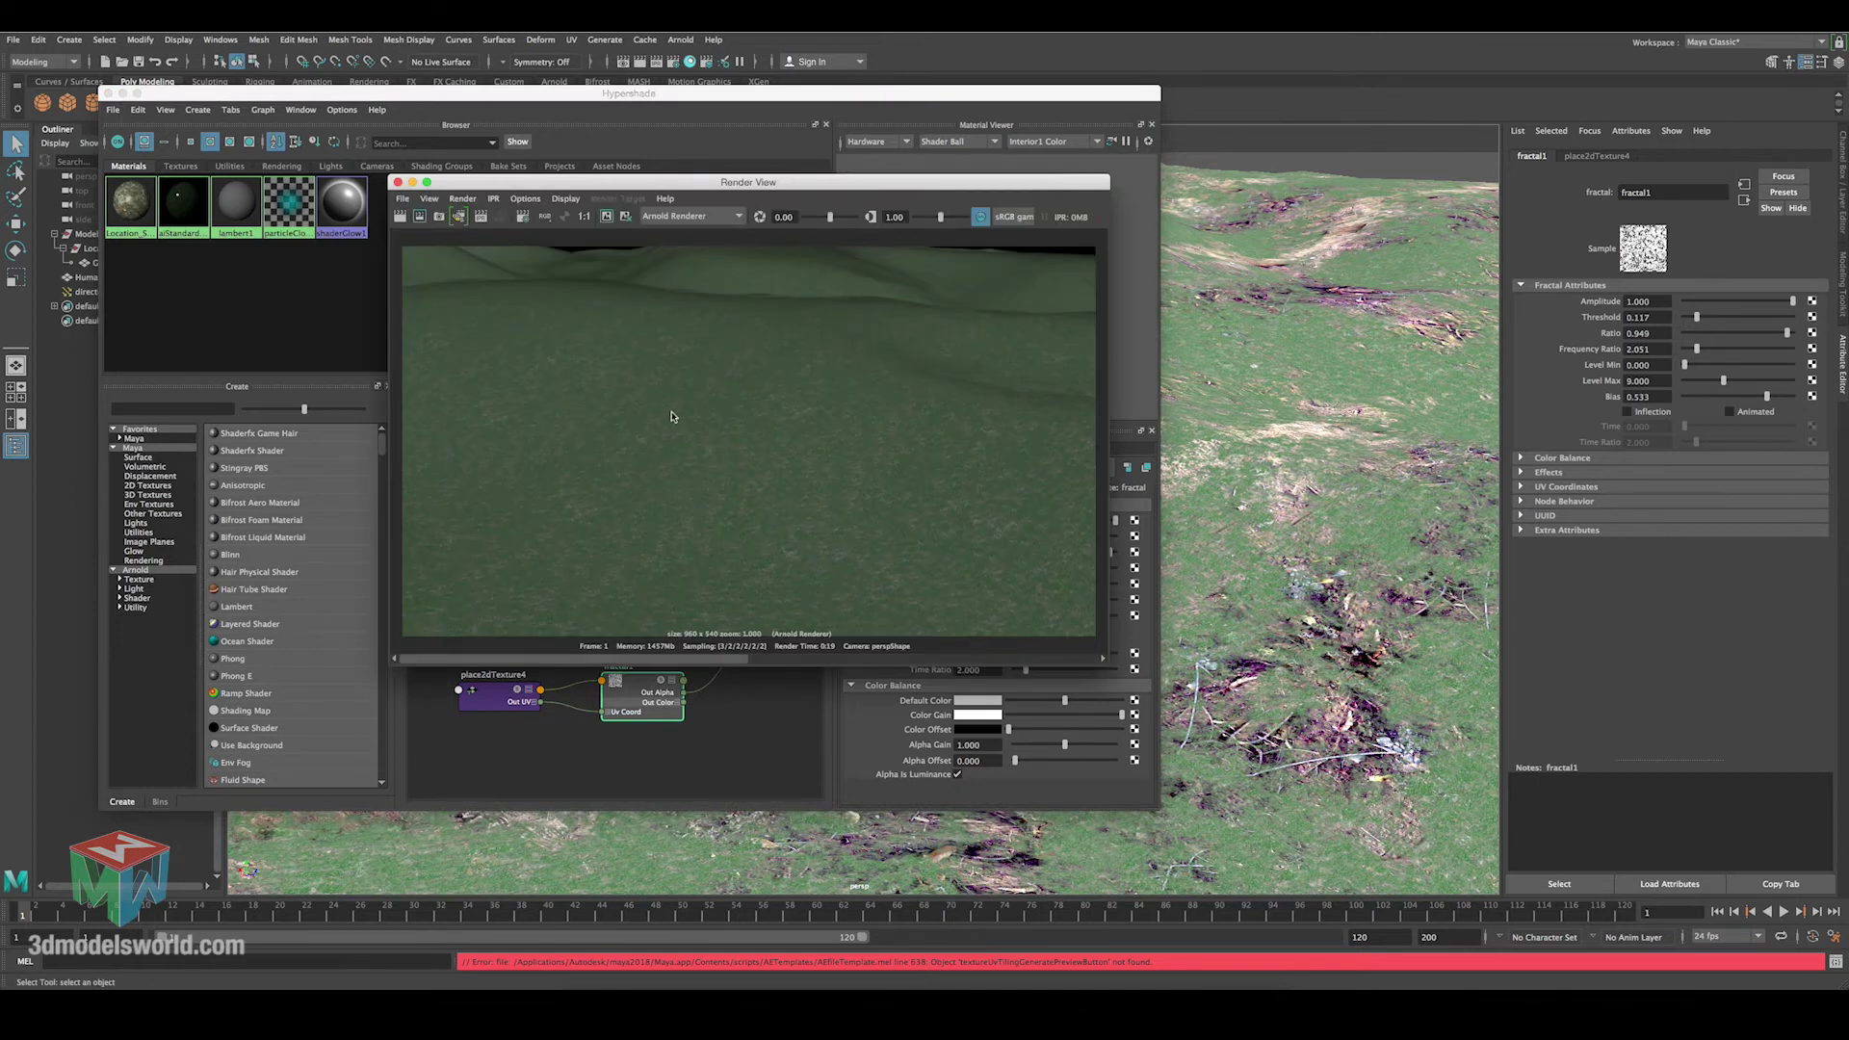
click(401, 216)
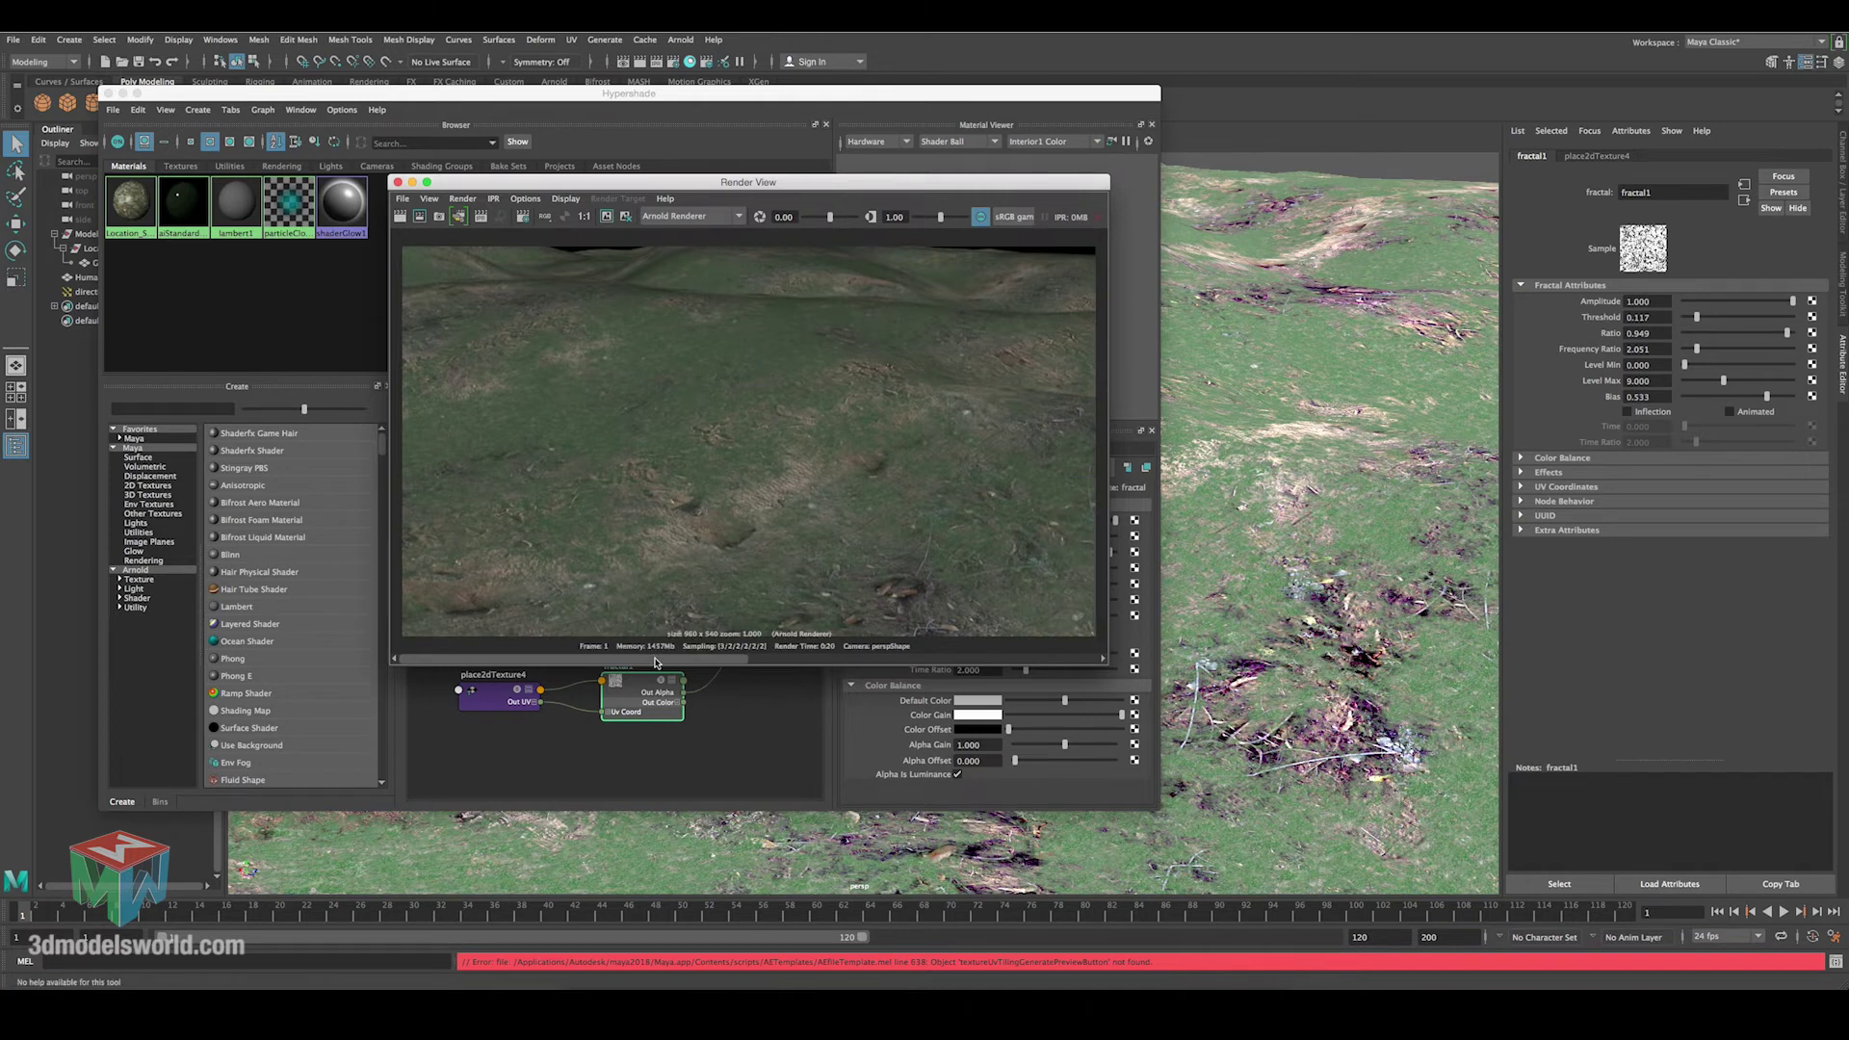
Compare the new render with the kept earlier image, moving the render window aside to uncover the node graph.
mouse_move(656, 660)
mouse_down()
mouse_move(915, 651)
mouse_move(660, 650)
mouse_up()
drag(782, 662, 761, 661)
drag(838, 194, 561, 156)
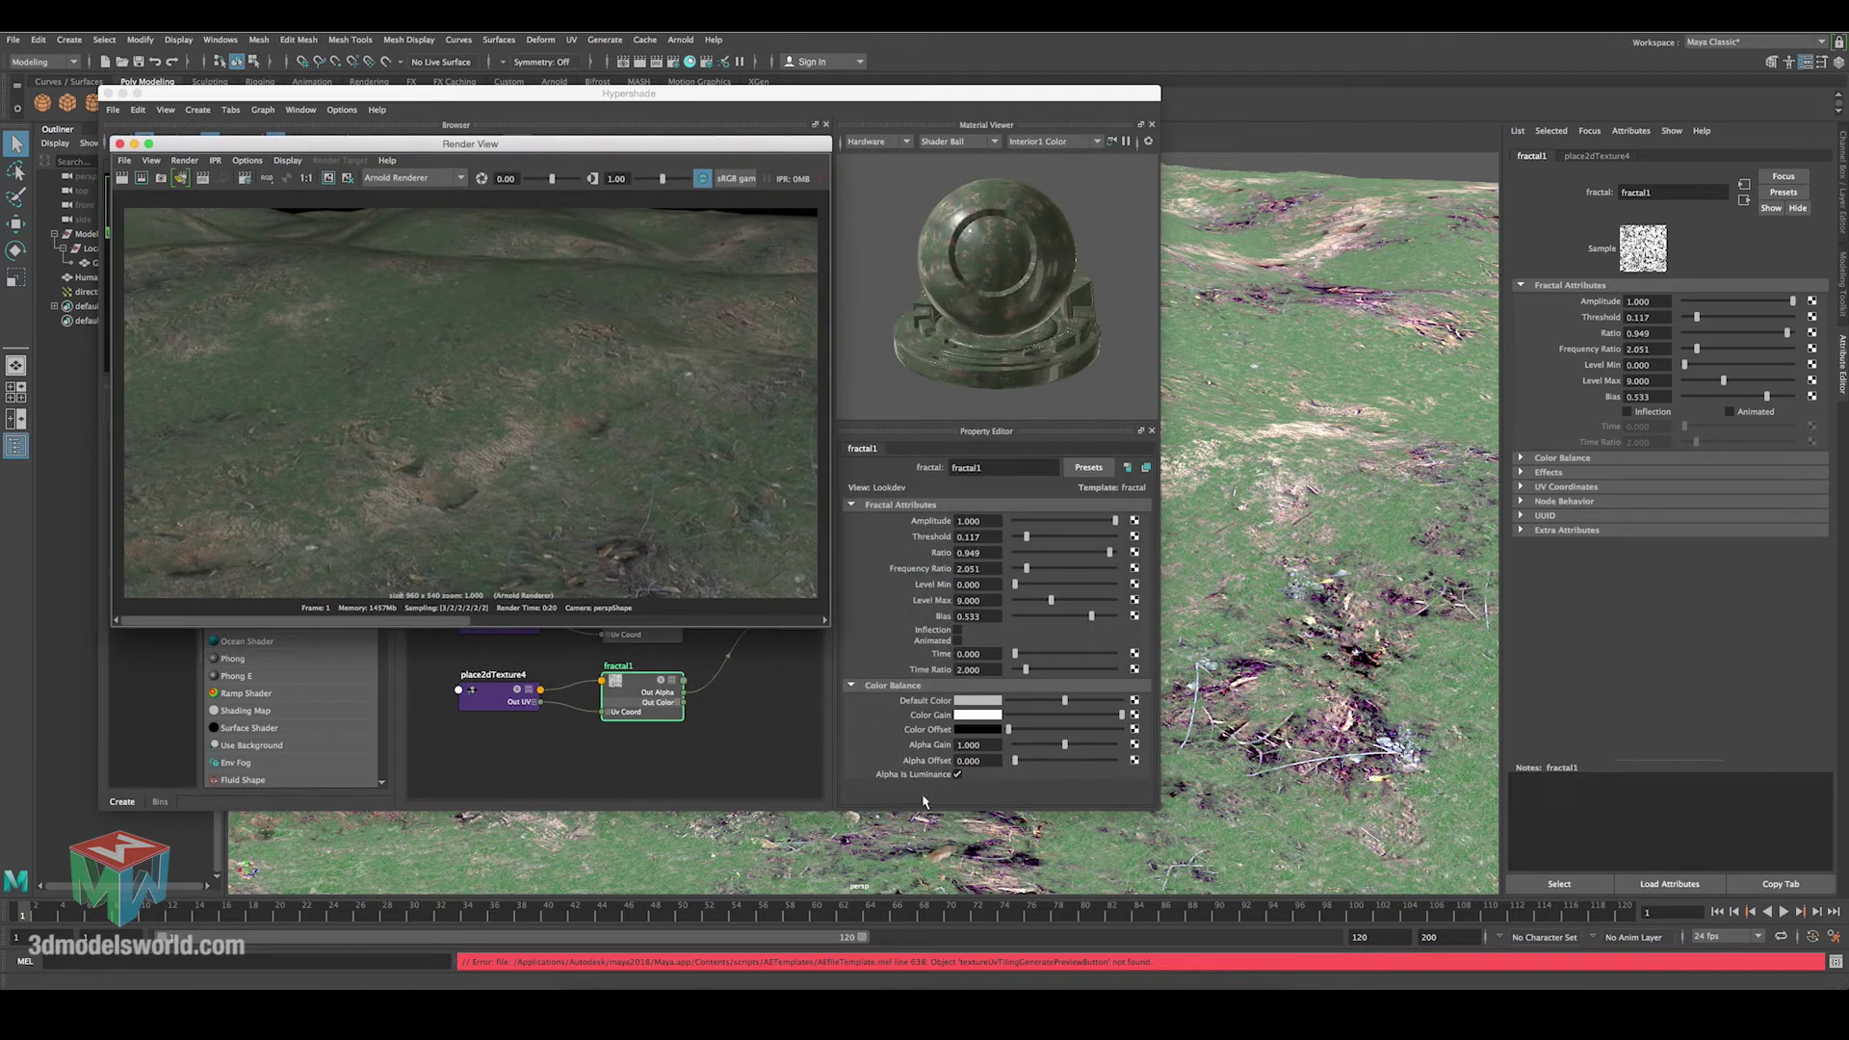
click(613, 626)
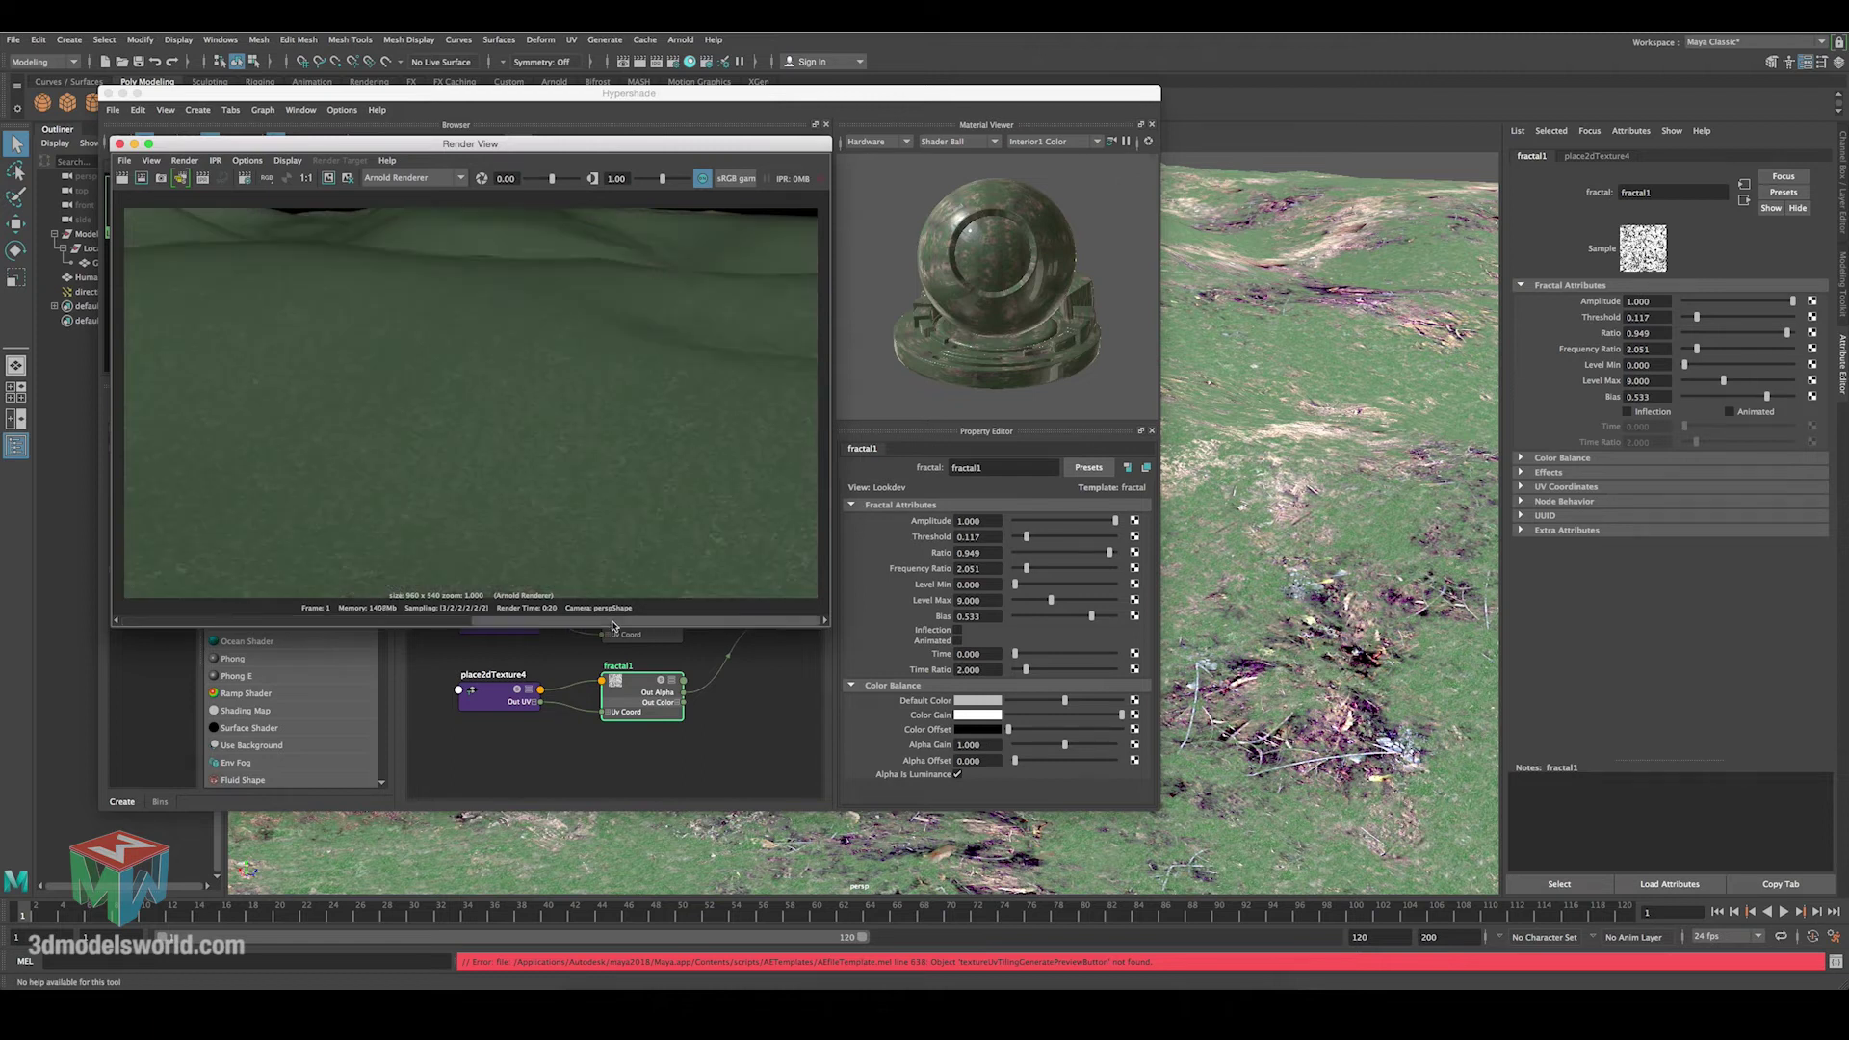
drag(588, 624, 381, 614)
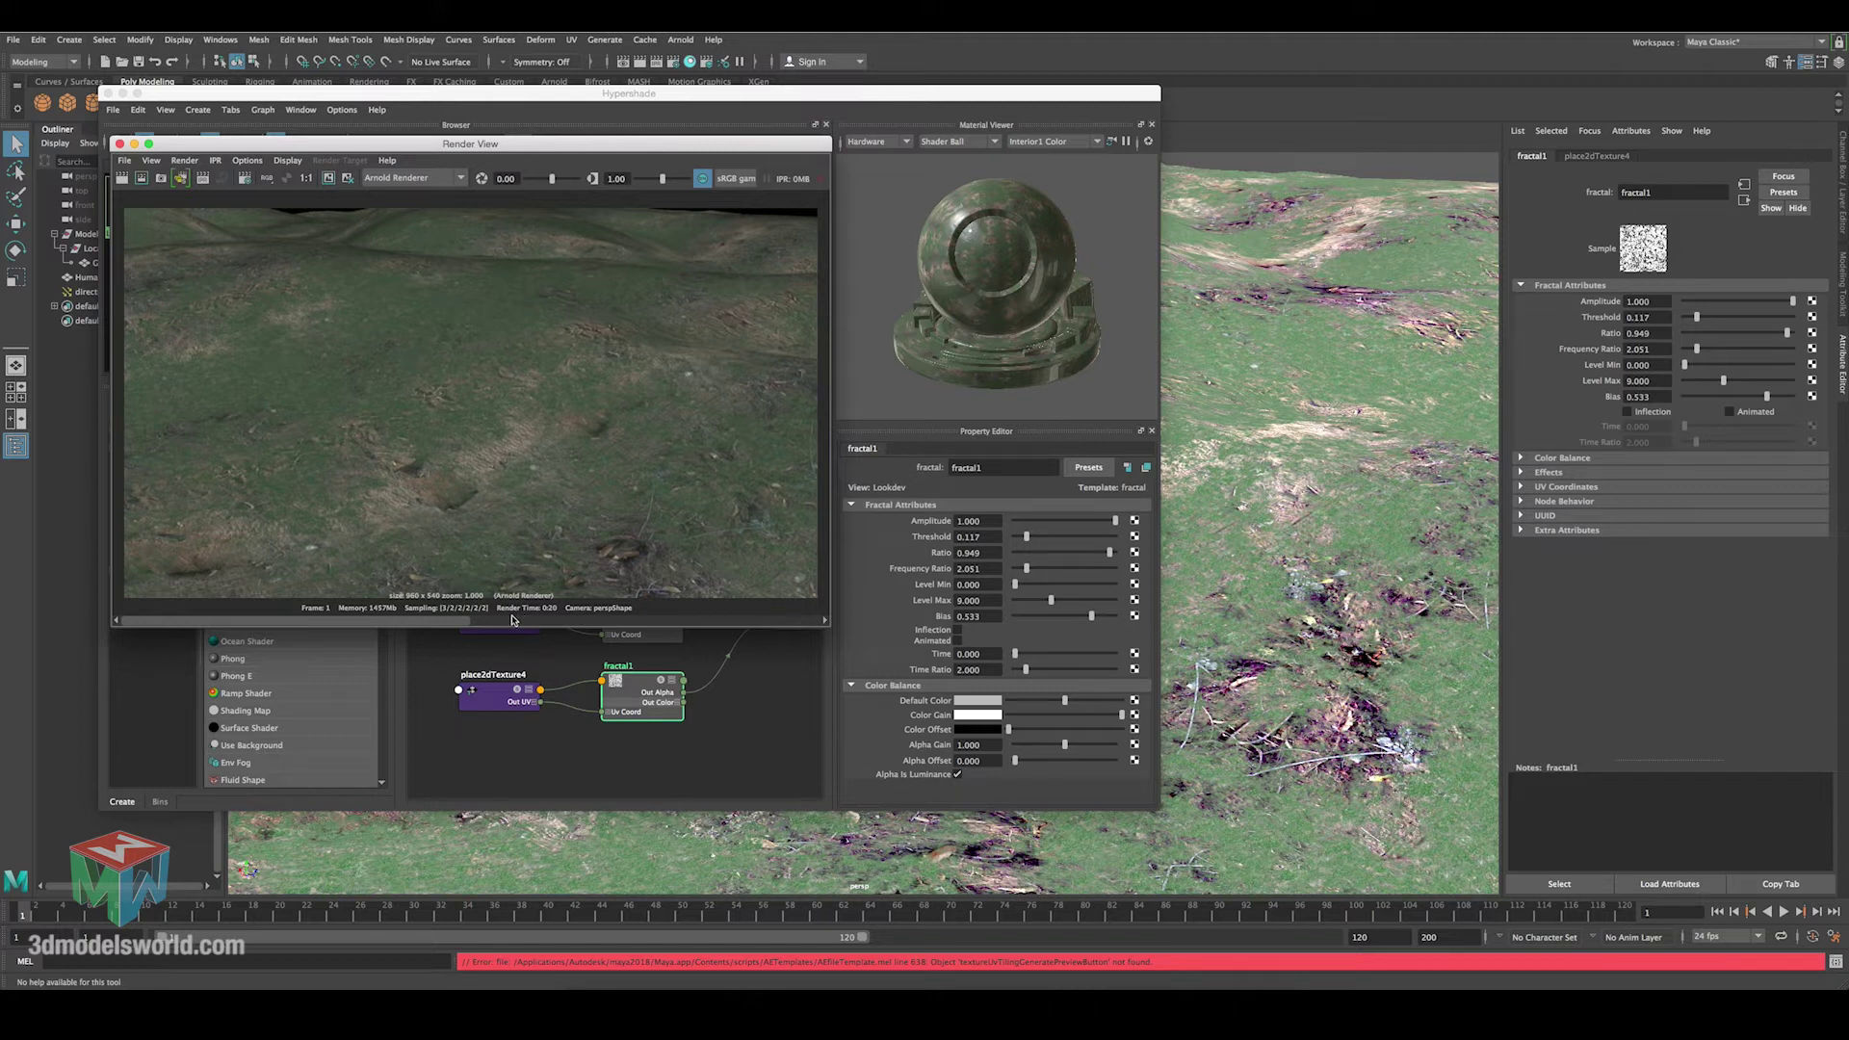
drag(460, 624, 499, 626)
drag(575, 142, 254, 140)
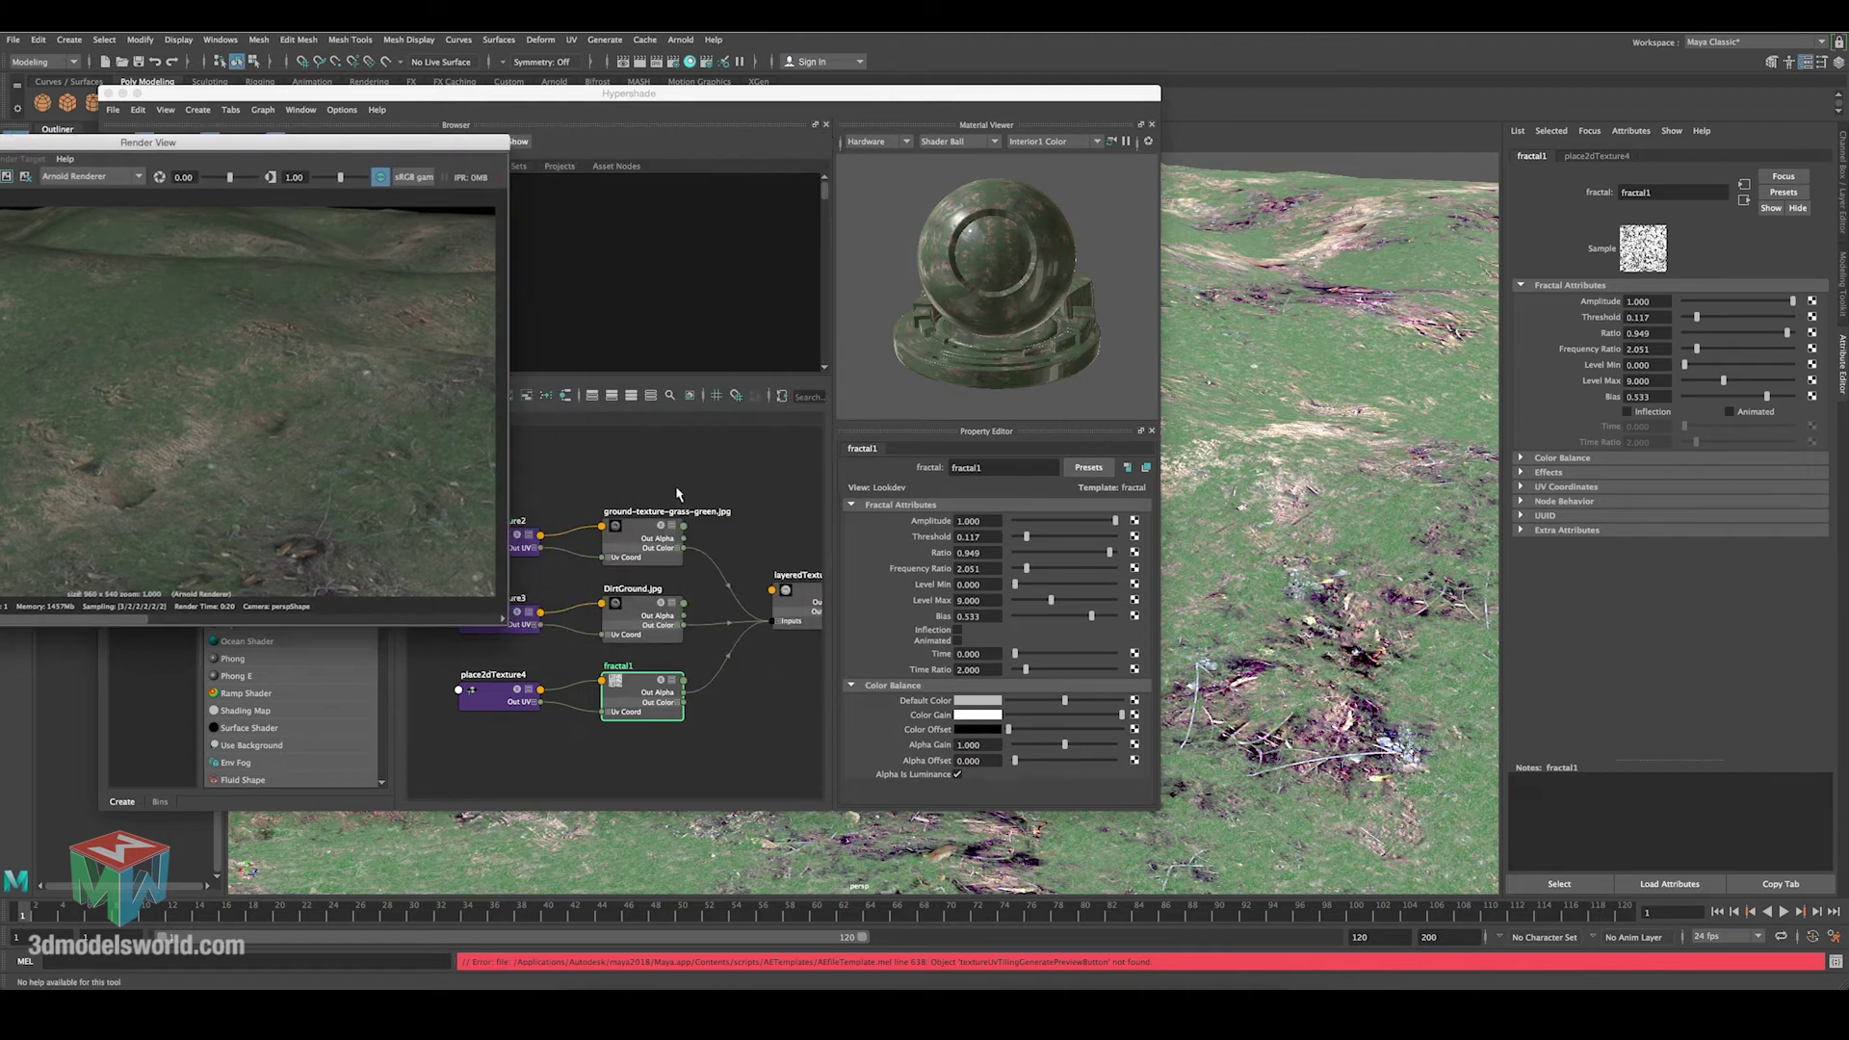
Review the Alpha Is Luminance setting on the grass, dirt and fractal textures.
click(635, 529)
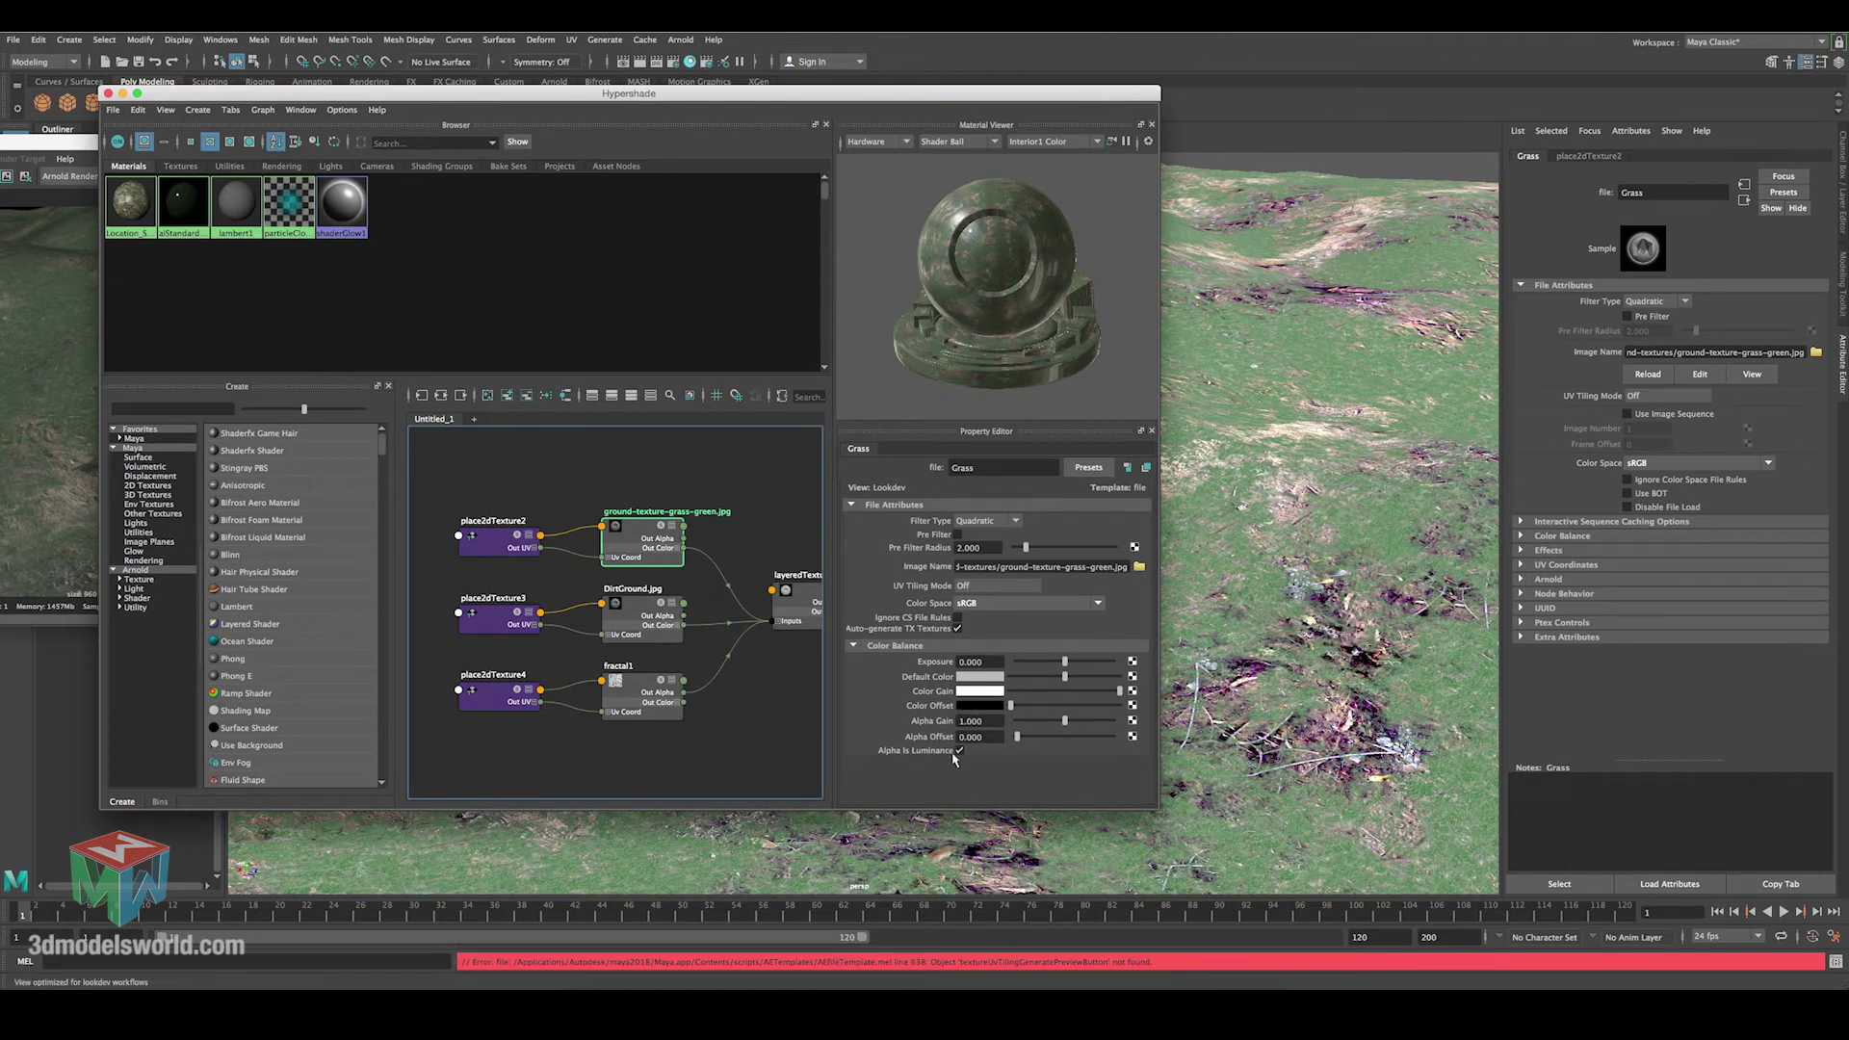
click(628, 619)
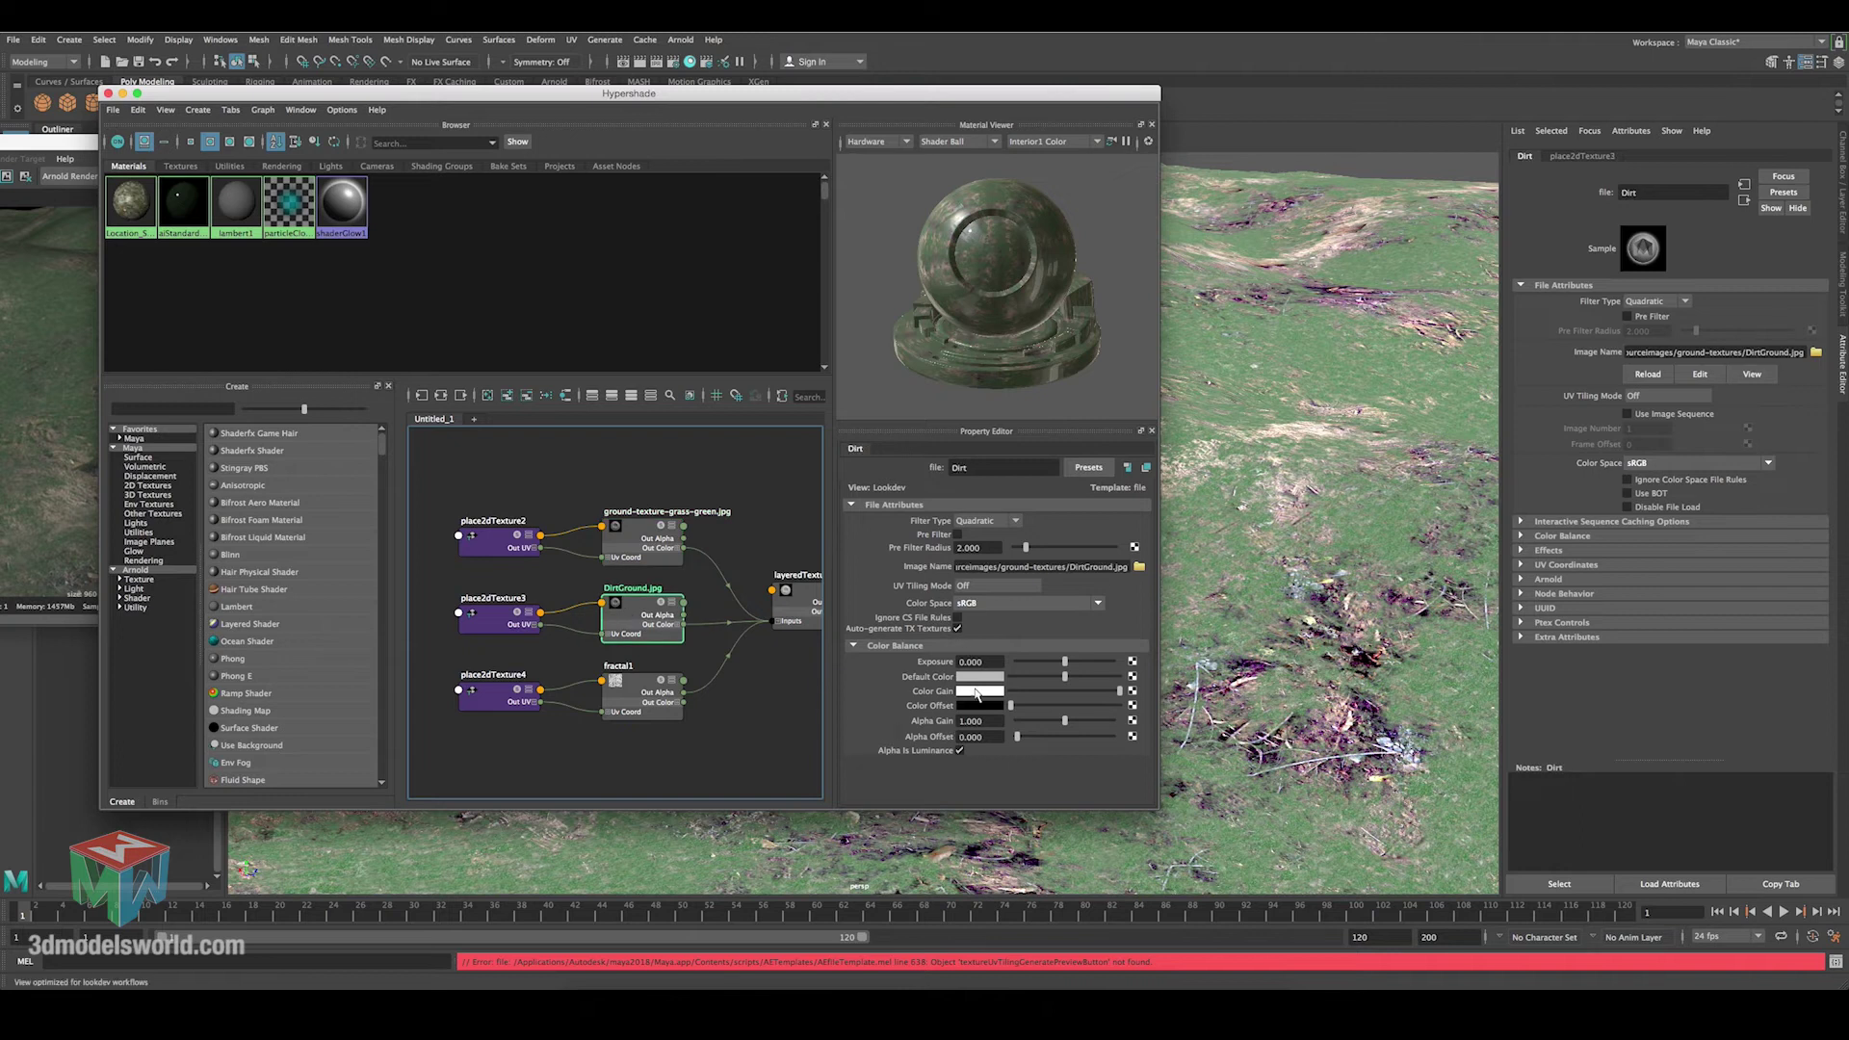
click(959, 751)
click(675, 696)
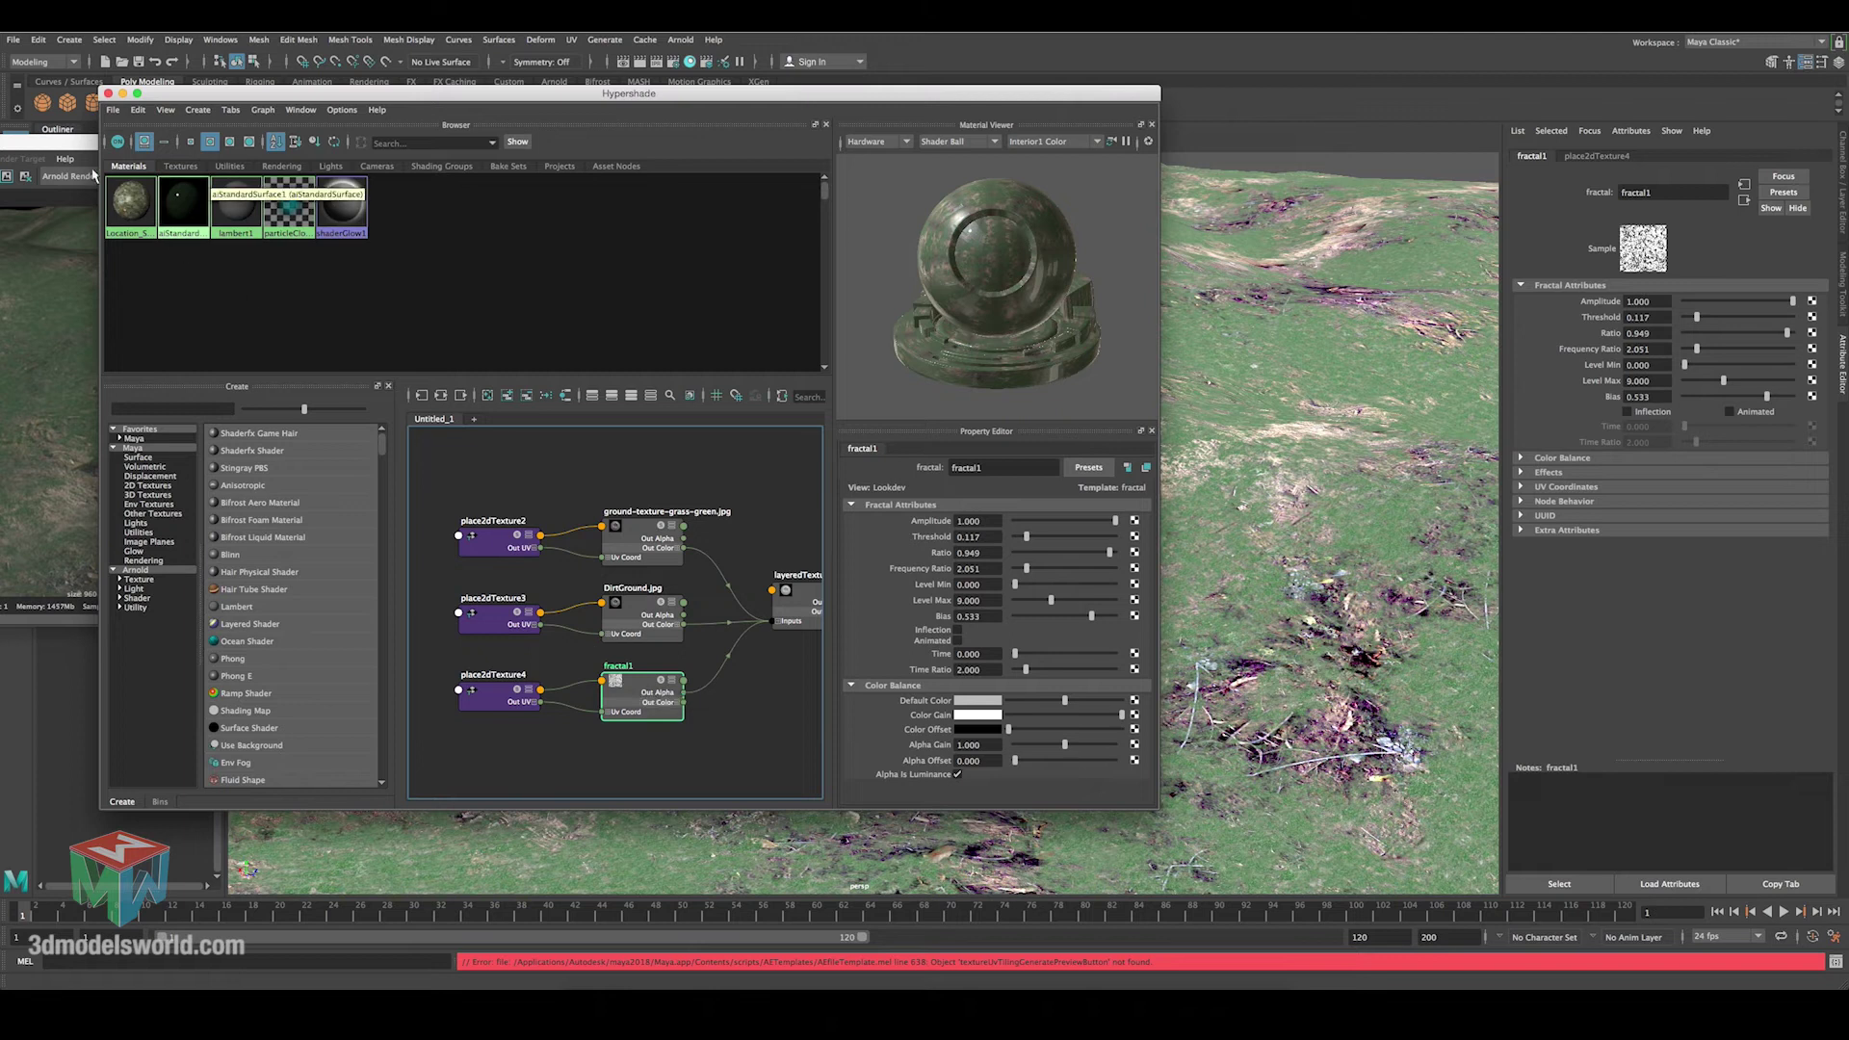
View the last render again, and close both the render window and the Hypershade to clear the viewport.
drag(66, 146, 413, 169)
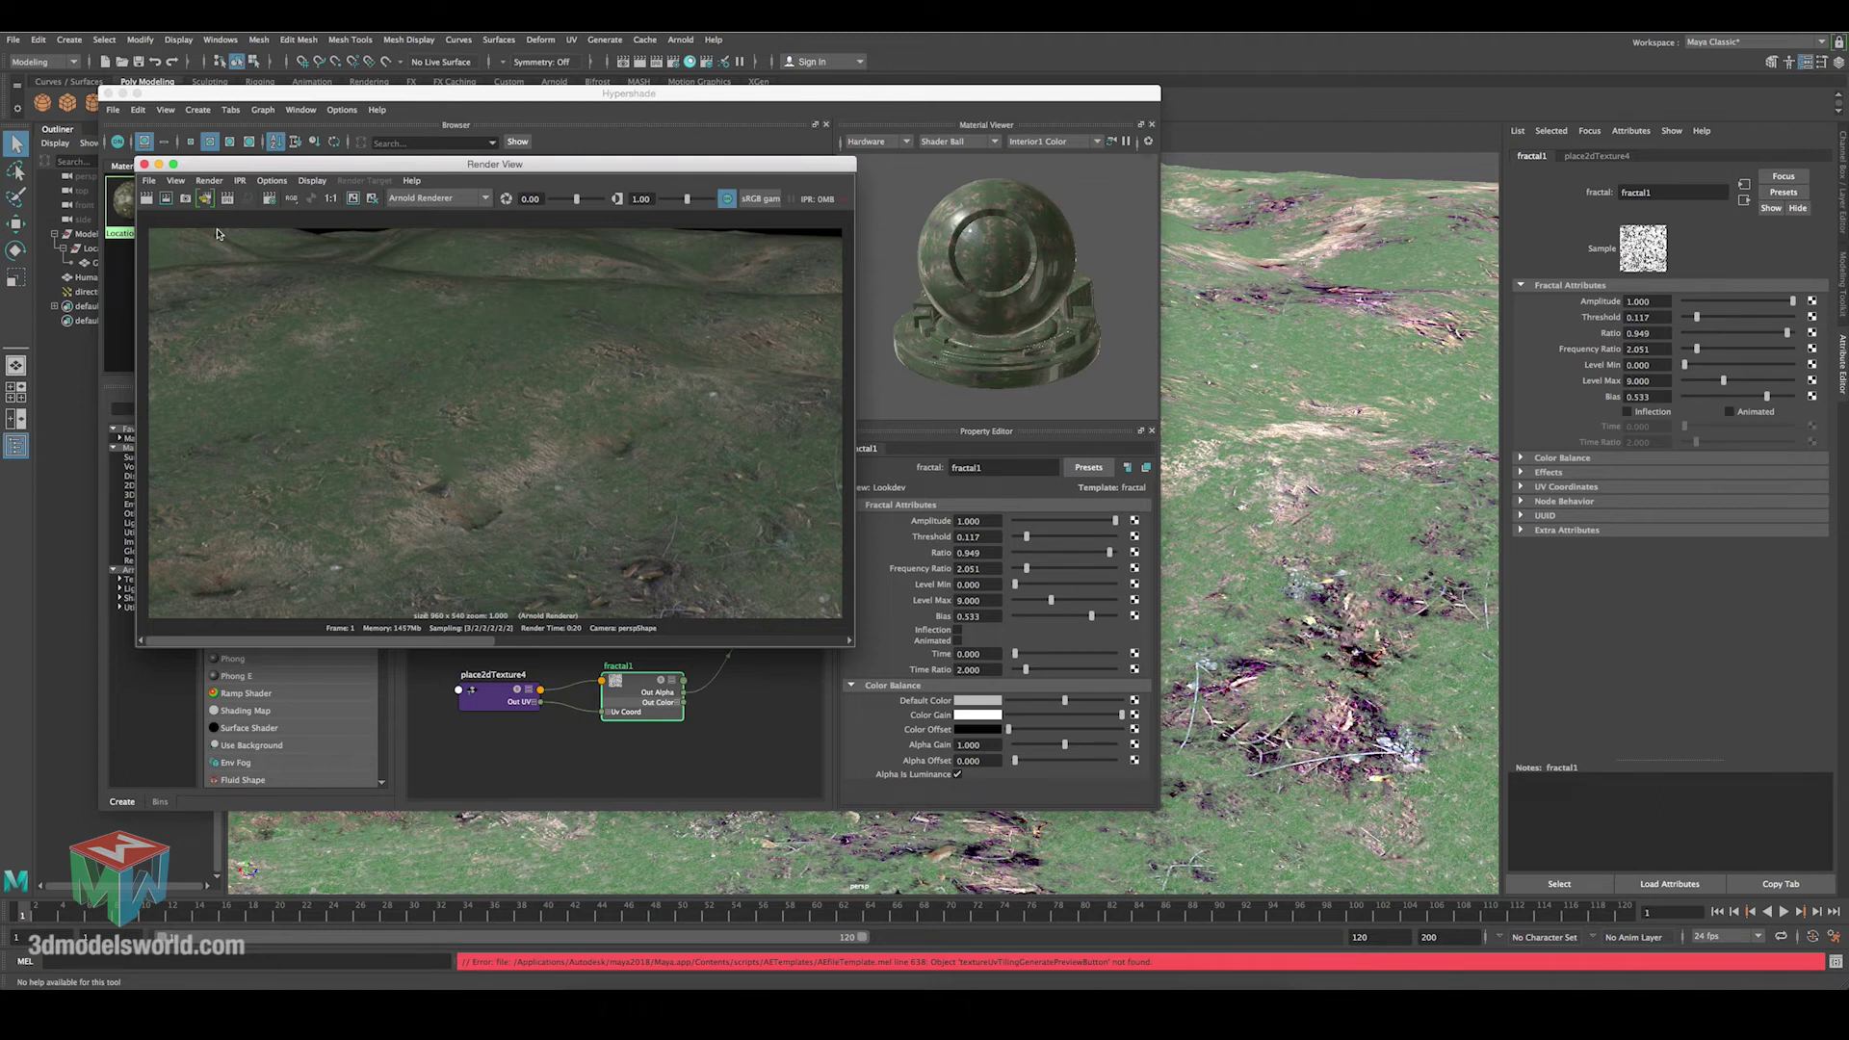
click(145, 163)
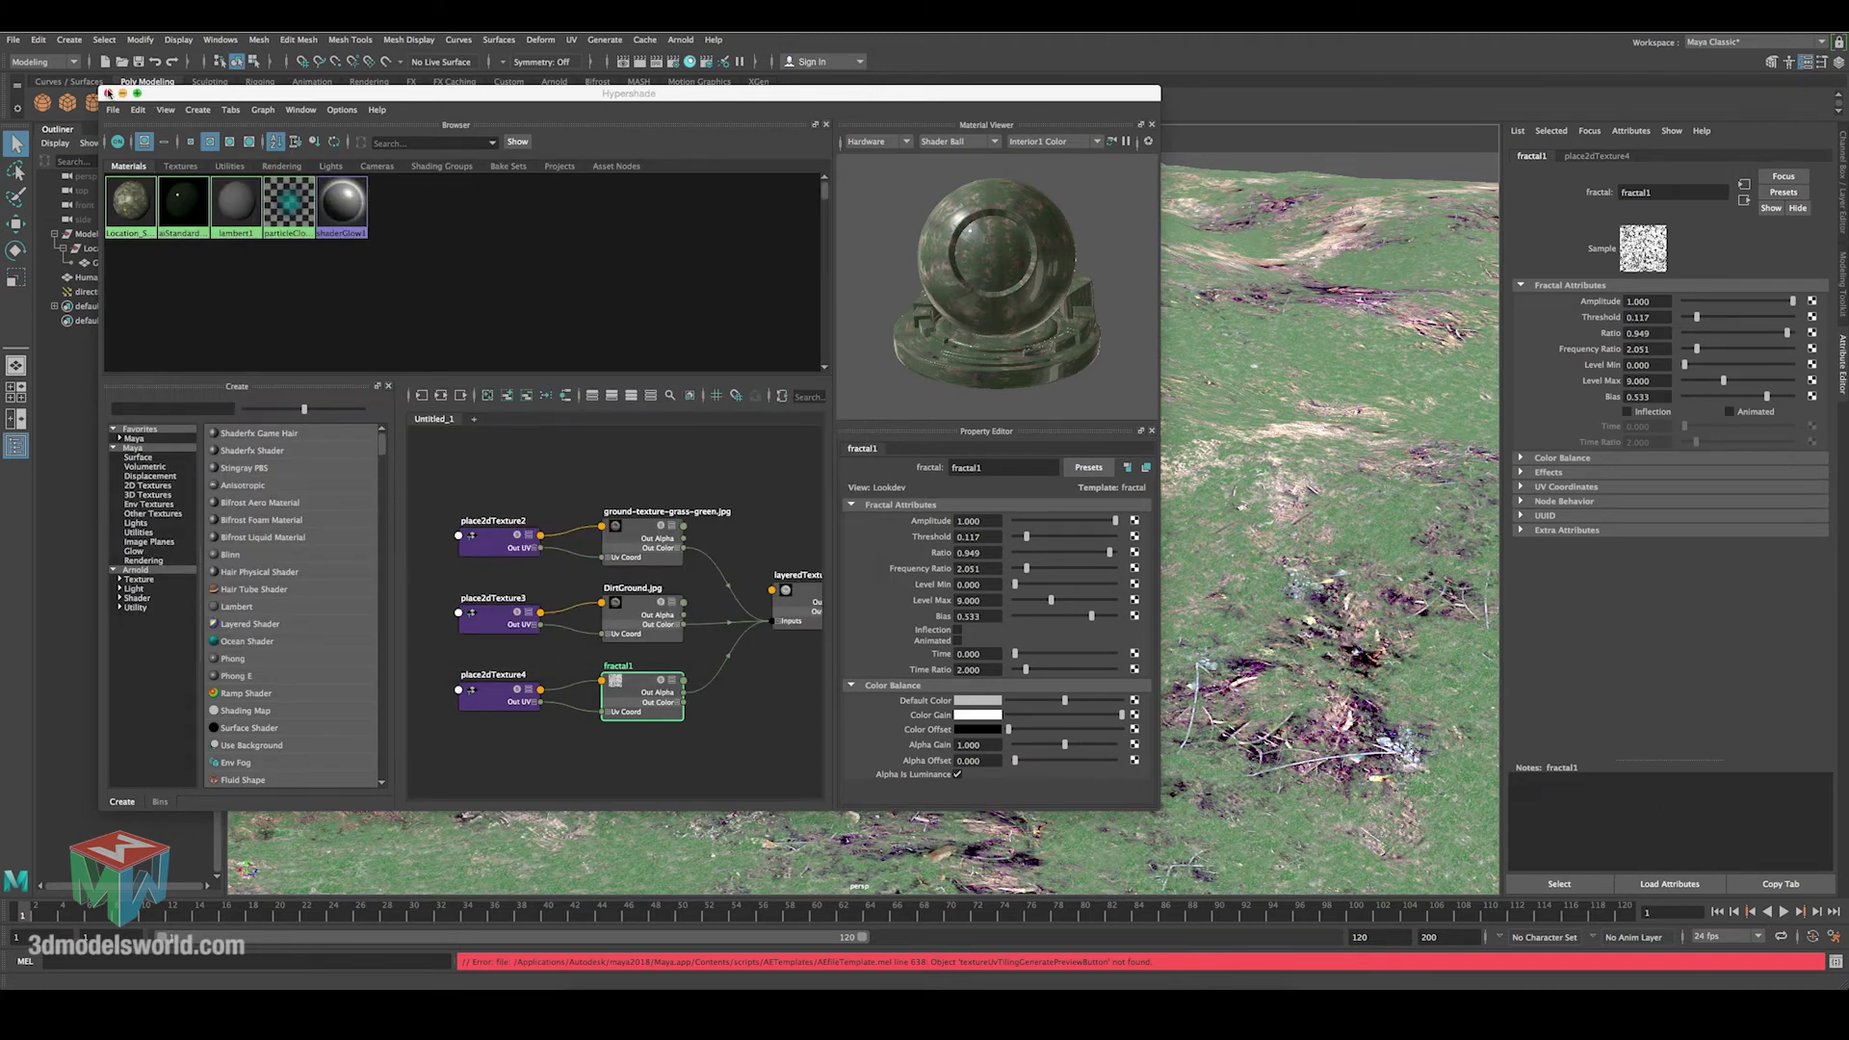
click(109, 94)
Examine the blended grass and dirt across the terrain, both up close and from a distance.
scroll(857, 568, down, 10)
alt+drag(862, 559, 840, 586)
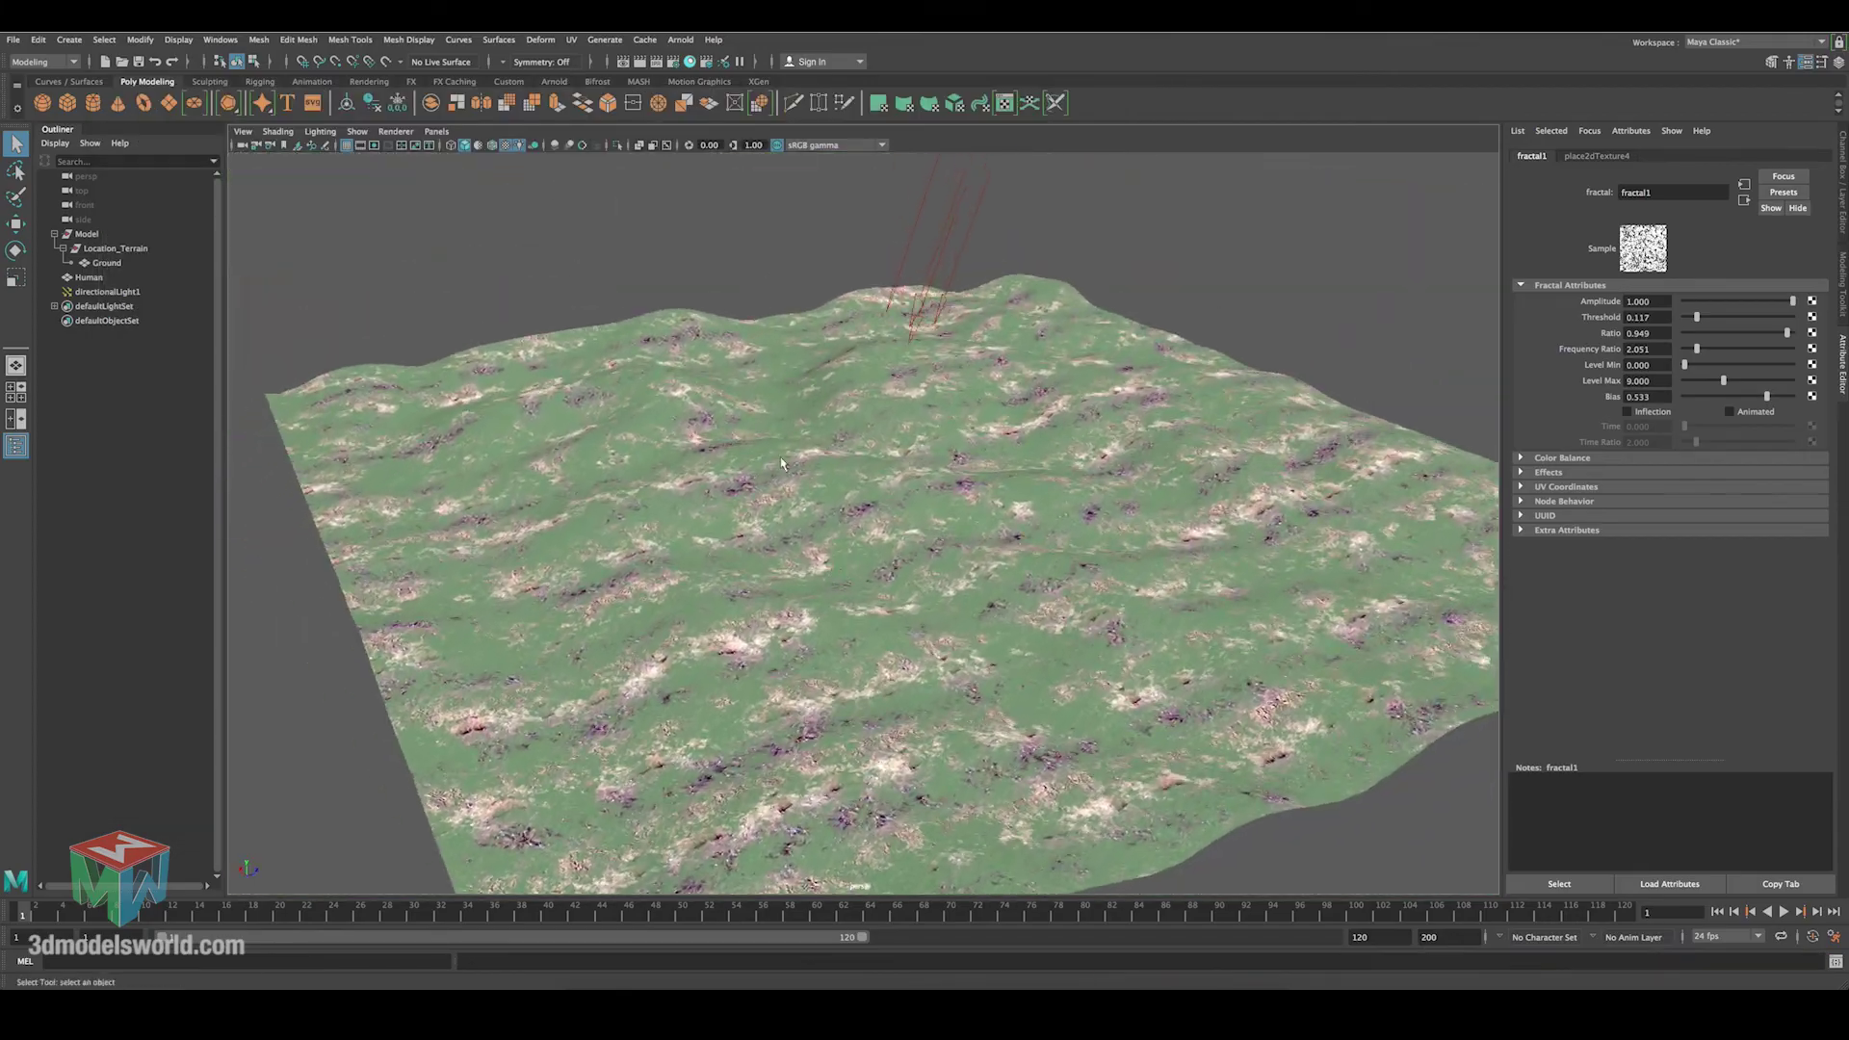
scroll(840, 585, up, 10)
scroll(857, 559, up, 5)
alt+drag(962, 529, 847, 546)
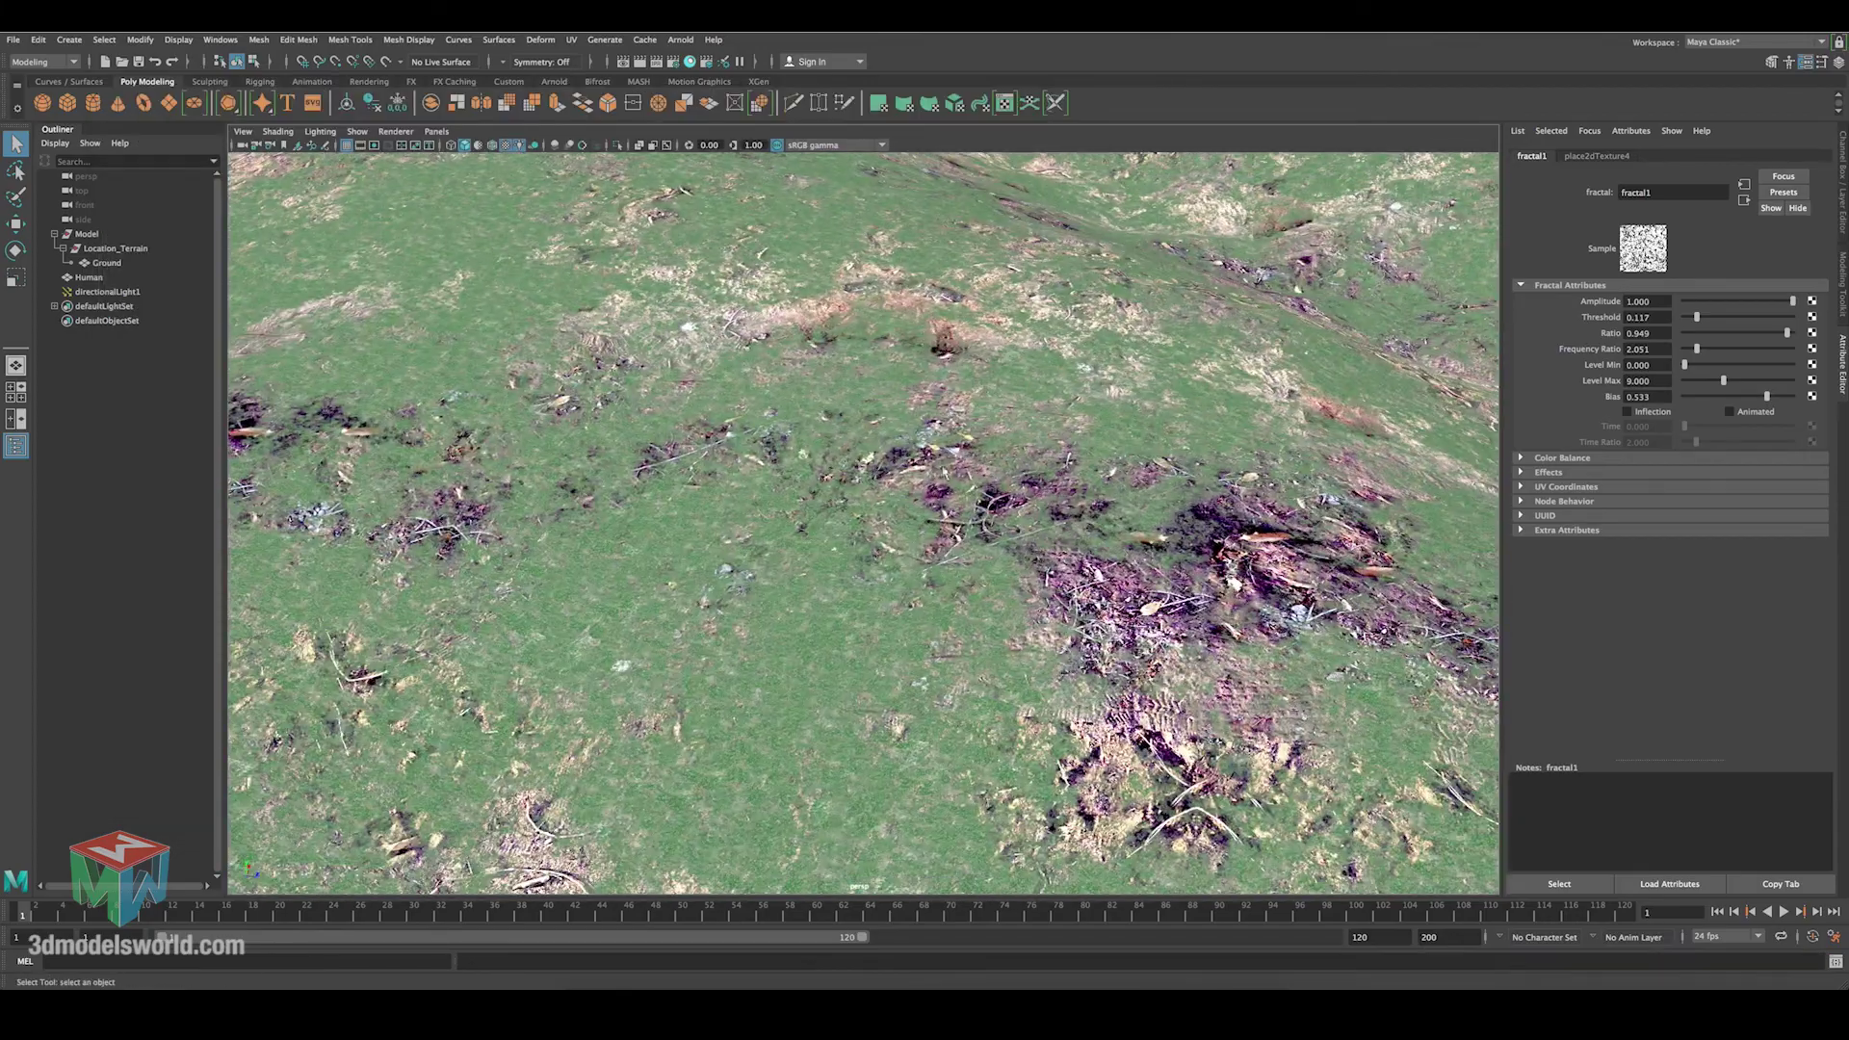
alt+drag(1073, 523, 931, 469)
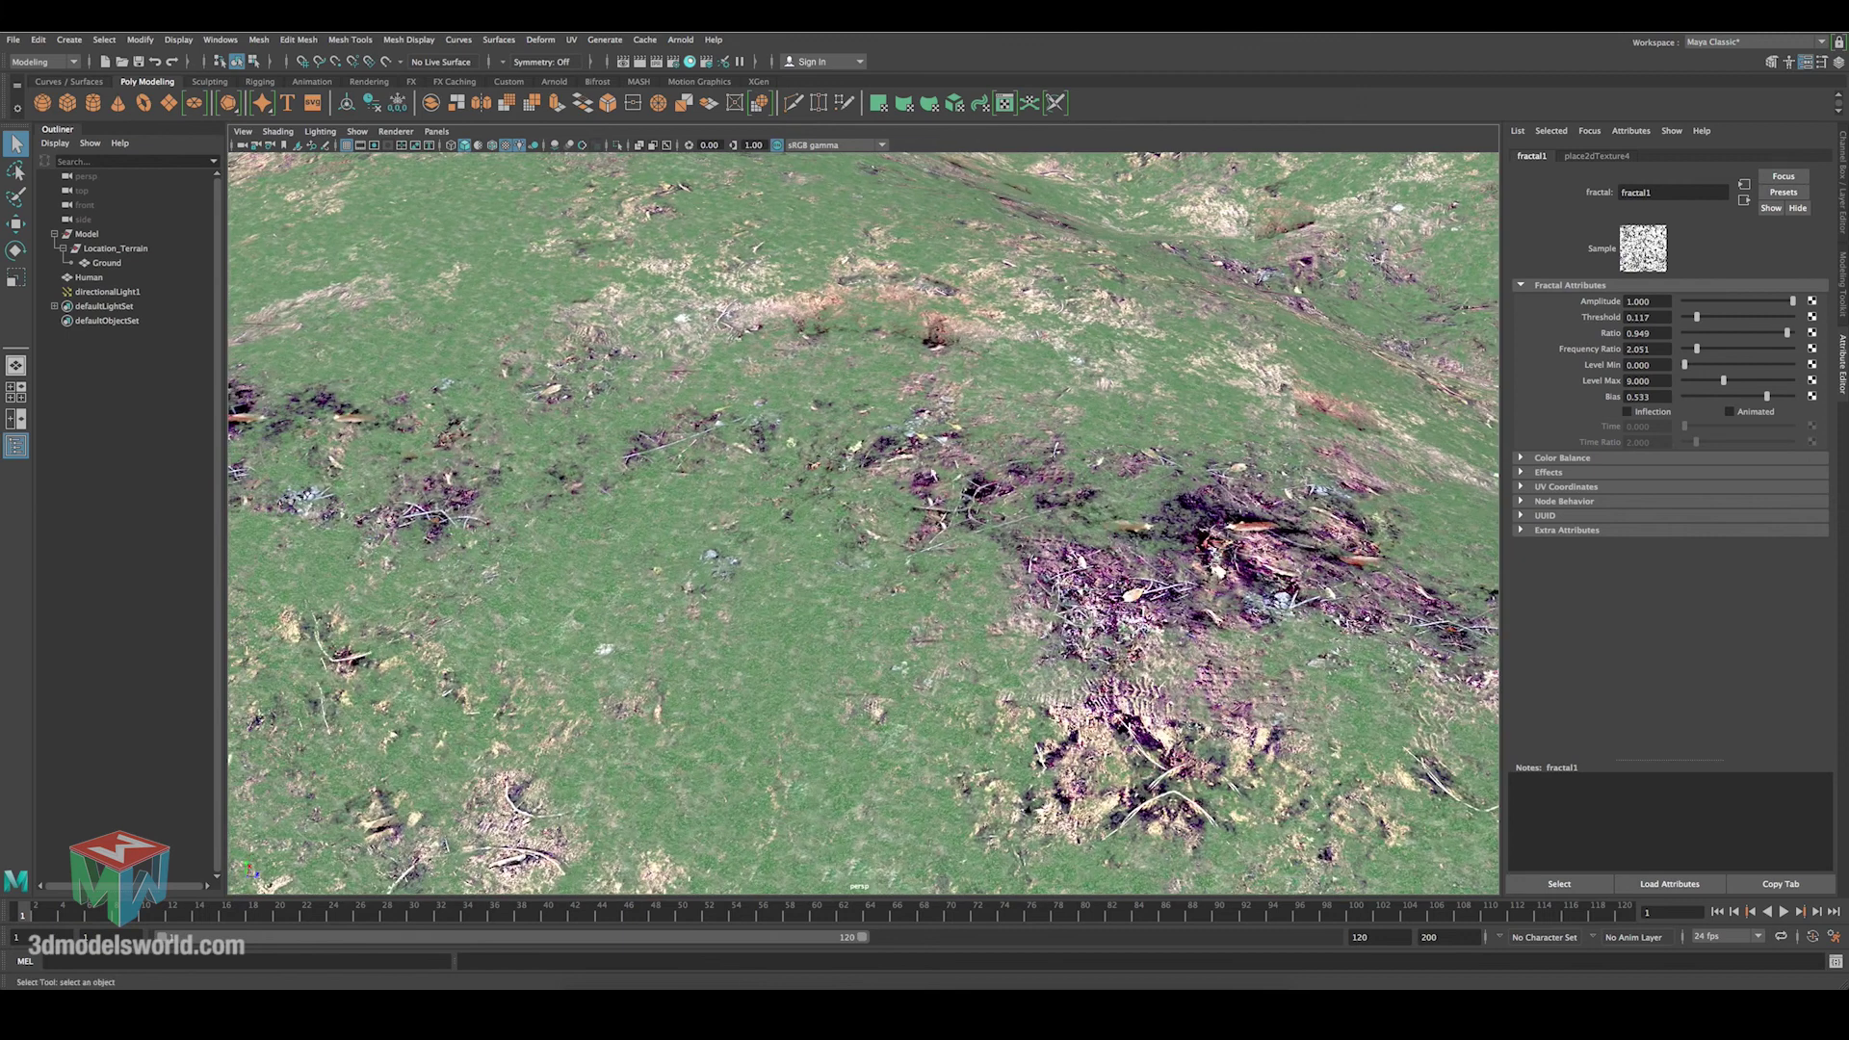
alt+right_drag(931, 469, 582, 345)
alt+drag(582, 345, 684, 356)
alt+right_drag(683, 356, 860, 549)
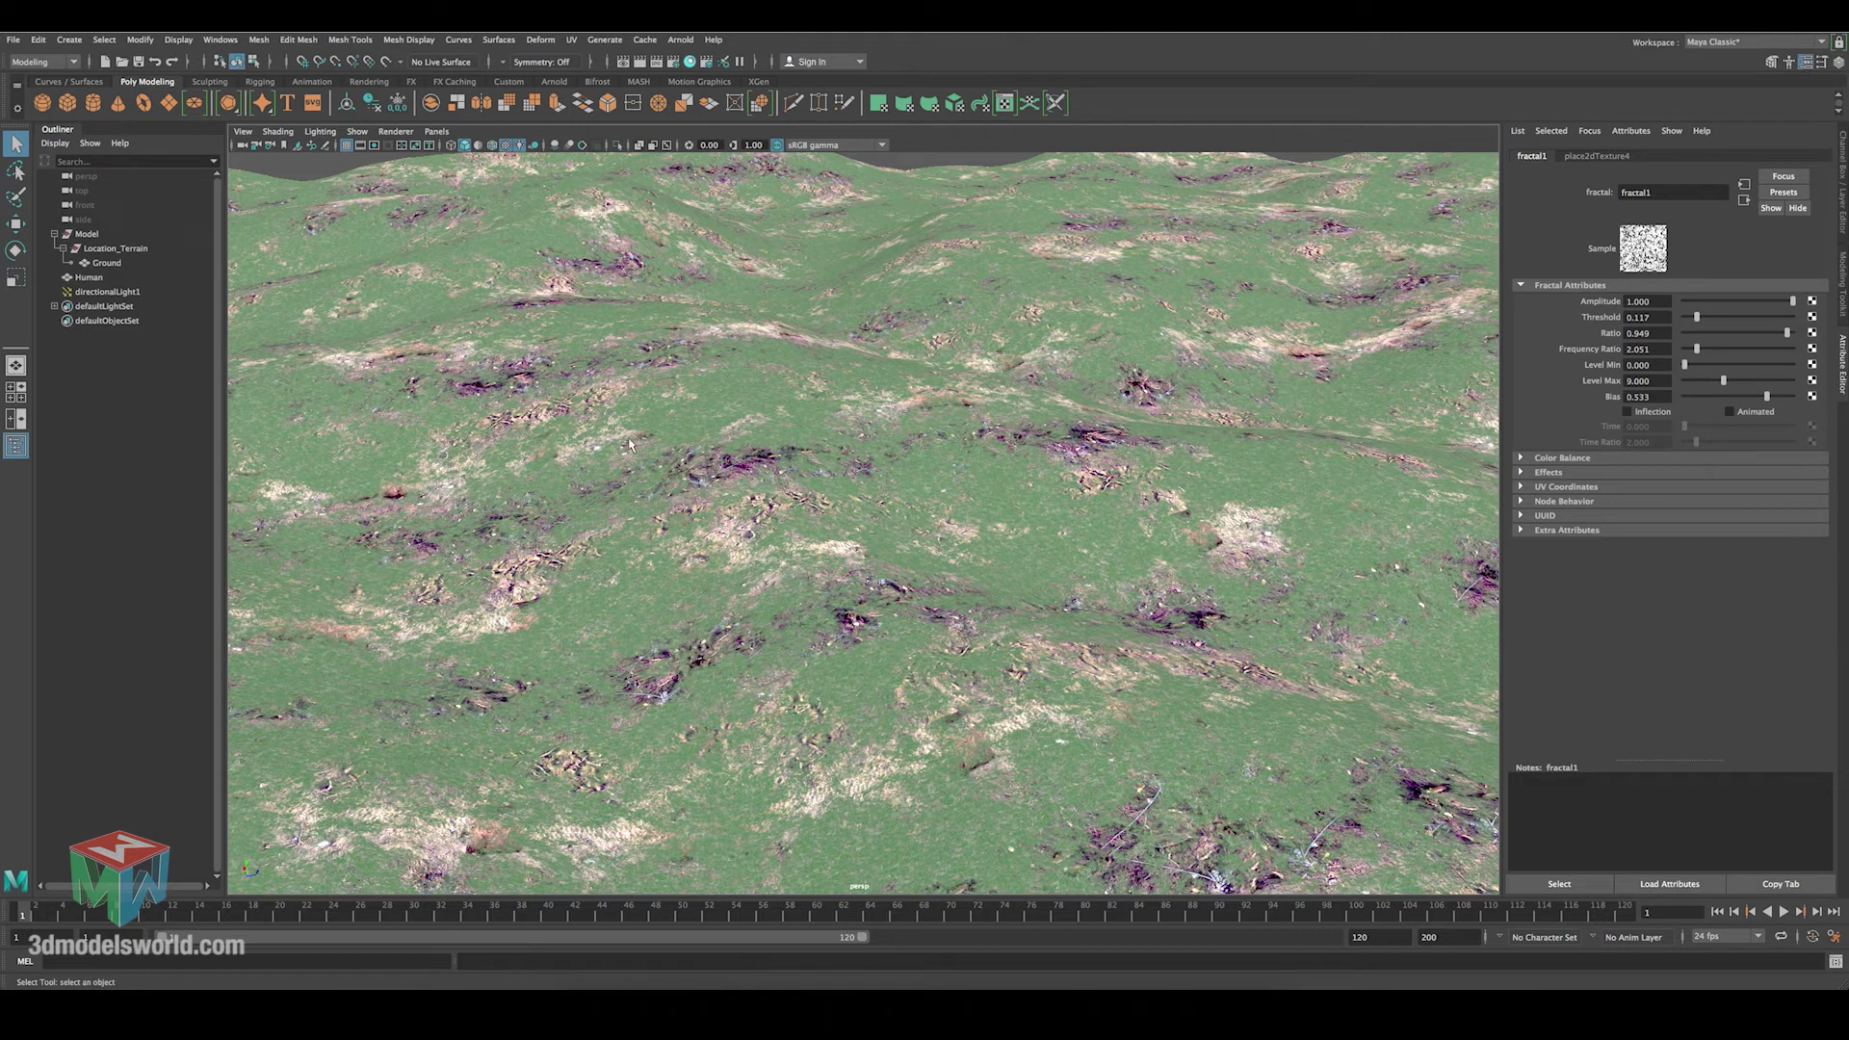
alt+drag(878, 521, 757, 448)
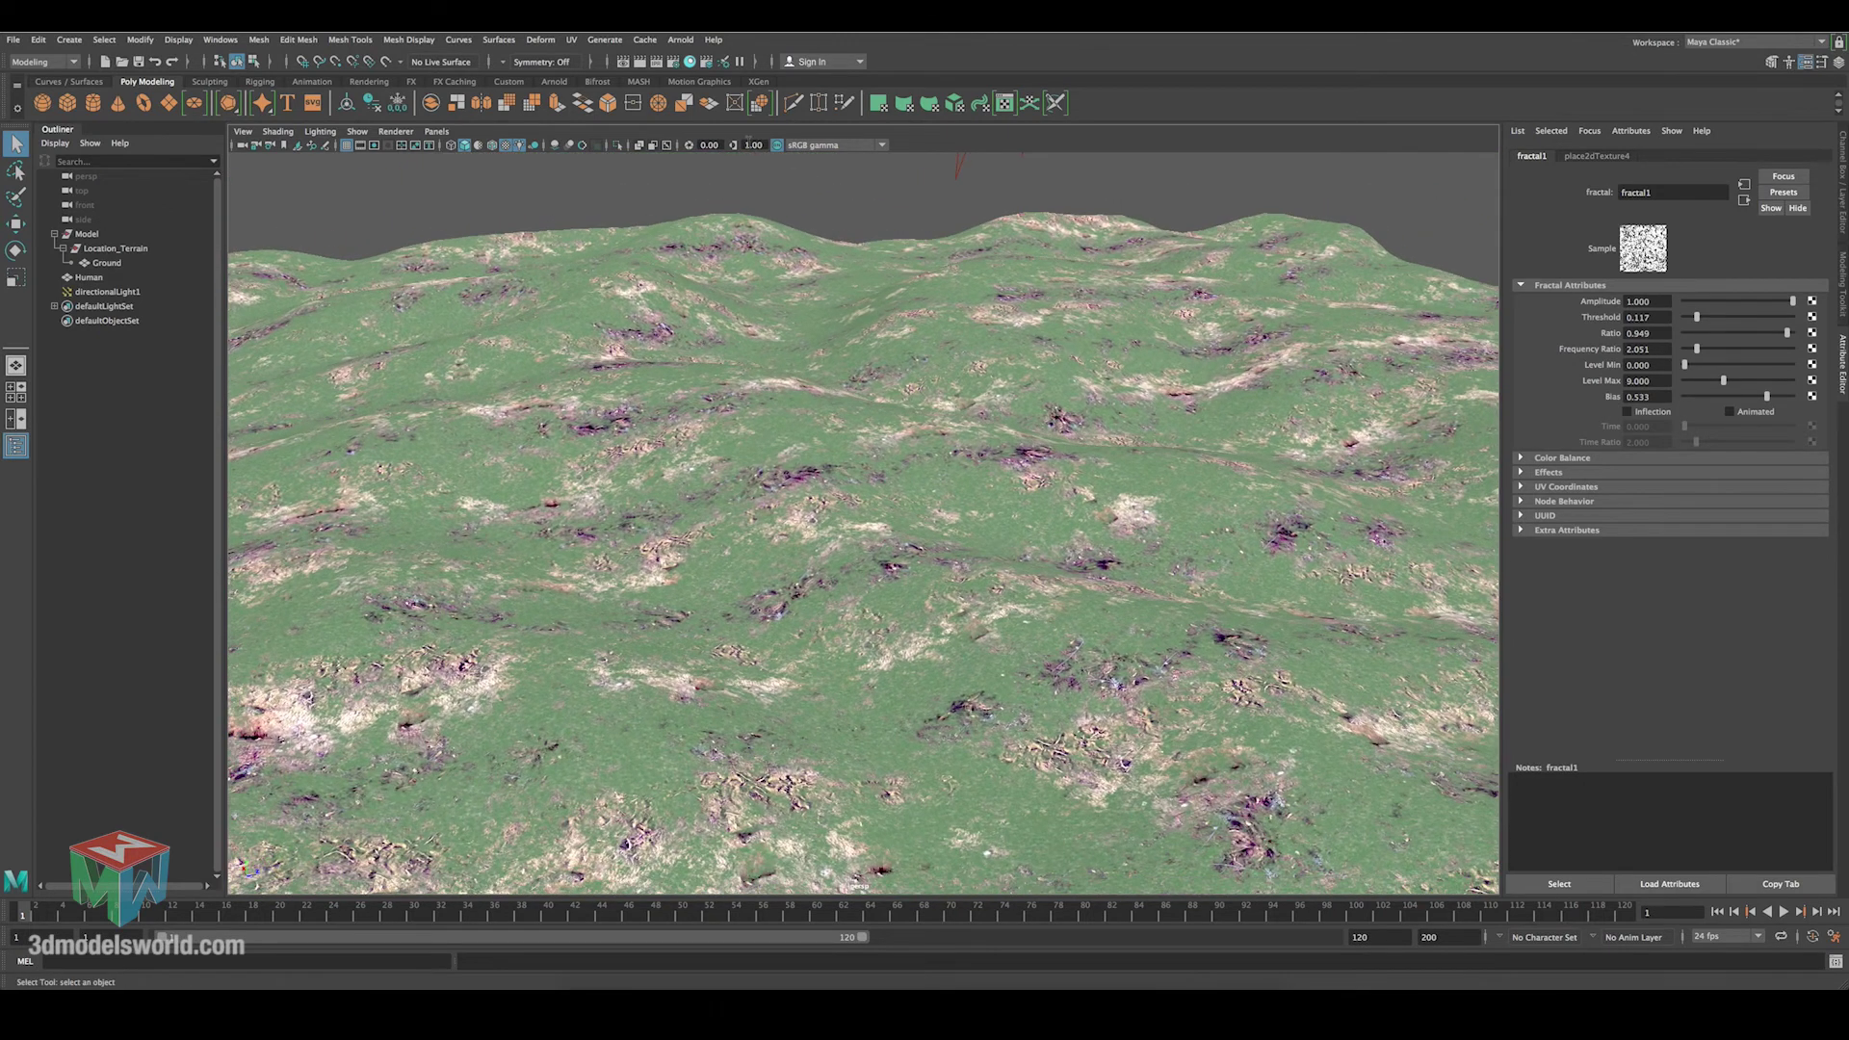
Reopen the Hypershade and rename the terrain's aiStandardSurface material to ground.
click(689, 62)
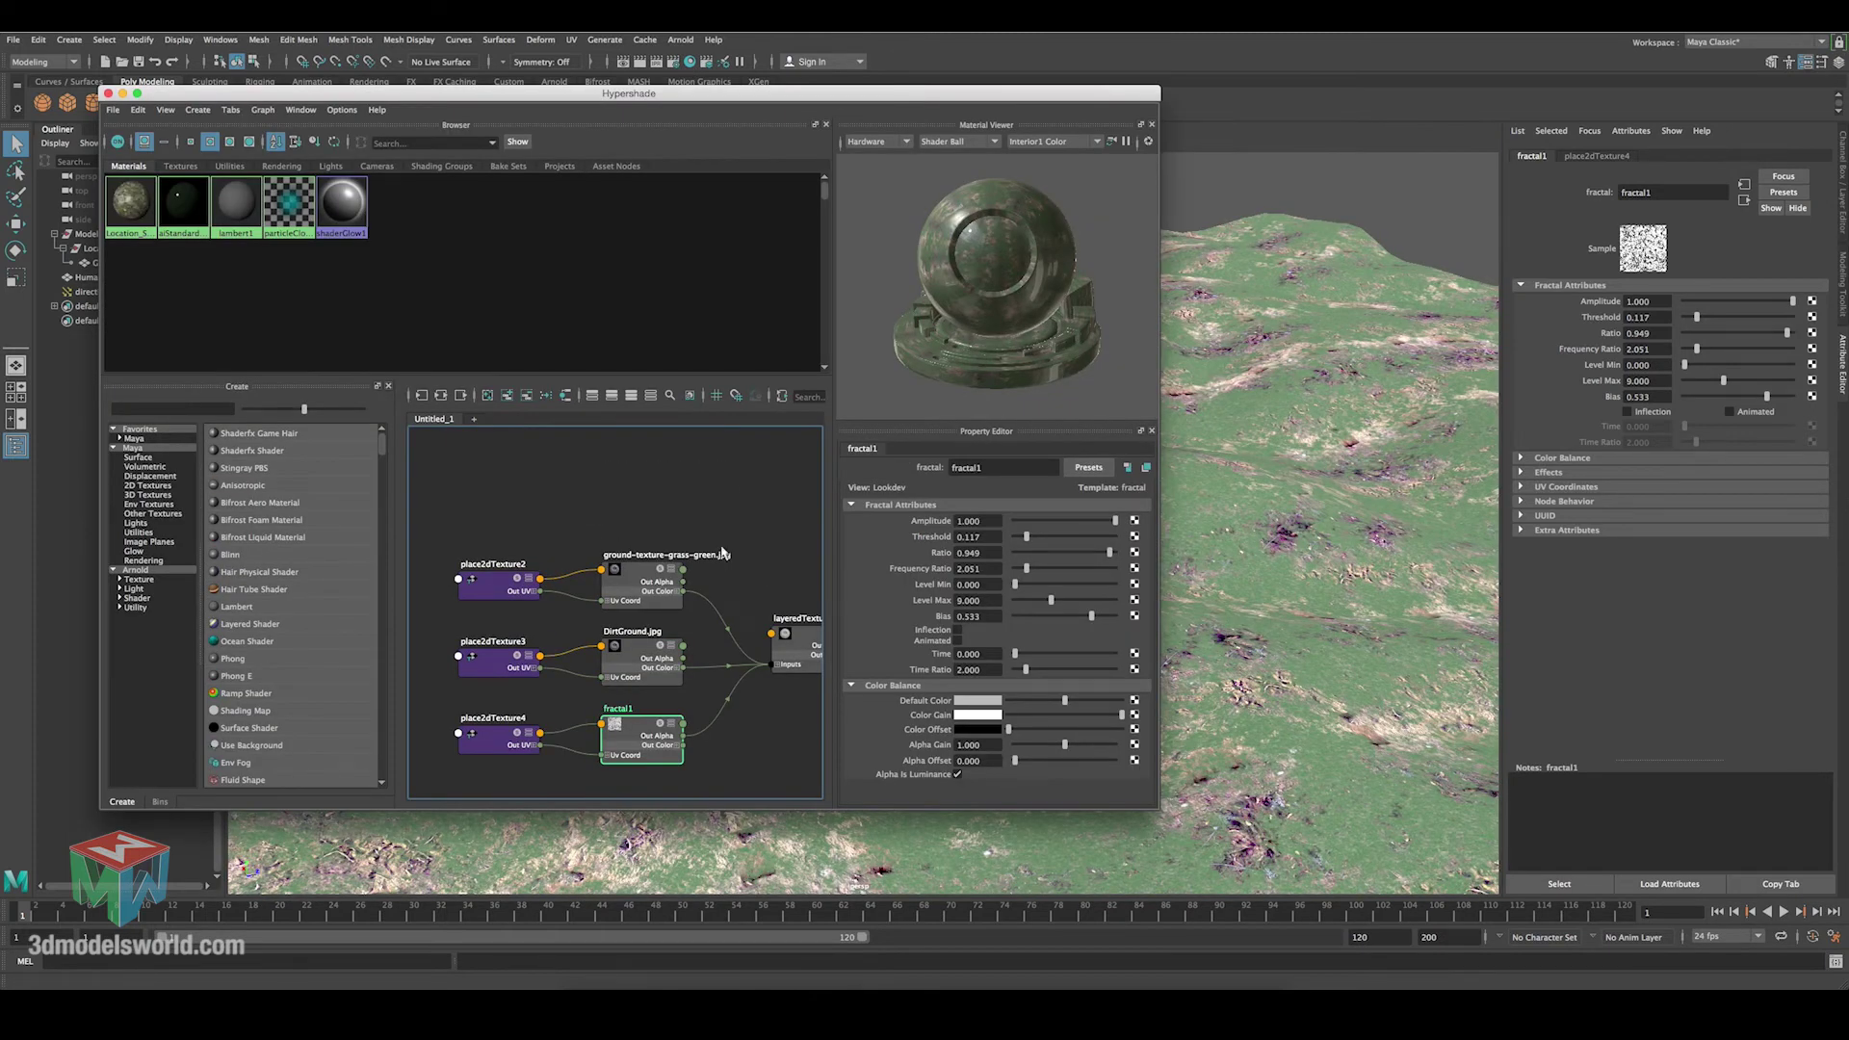
alt+middle_drag(724, 551, 588, 518)
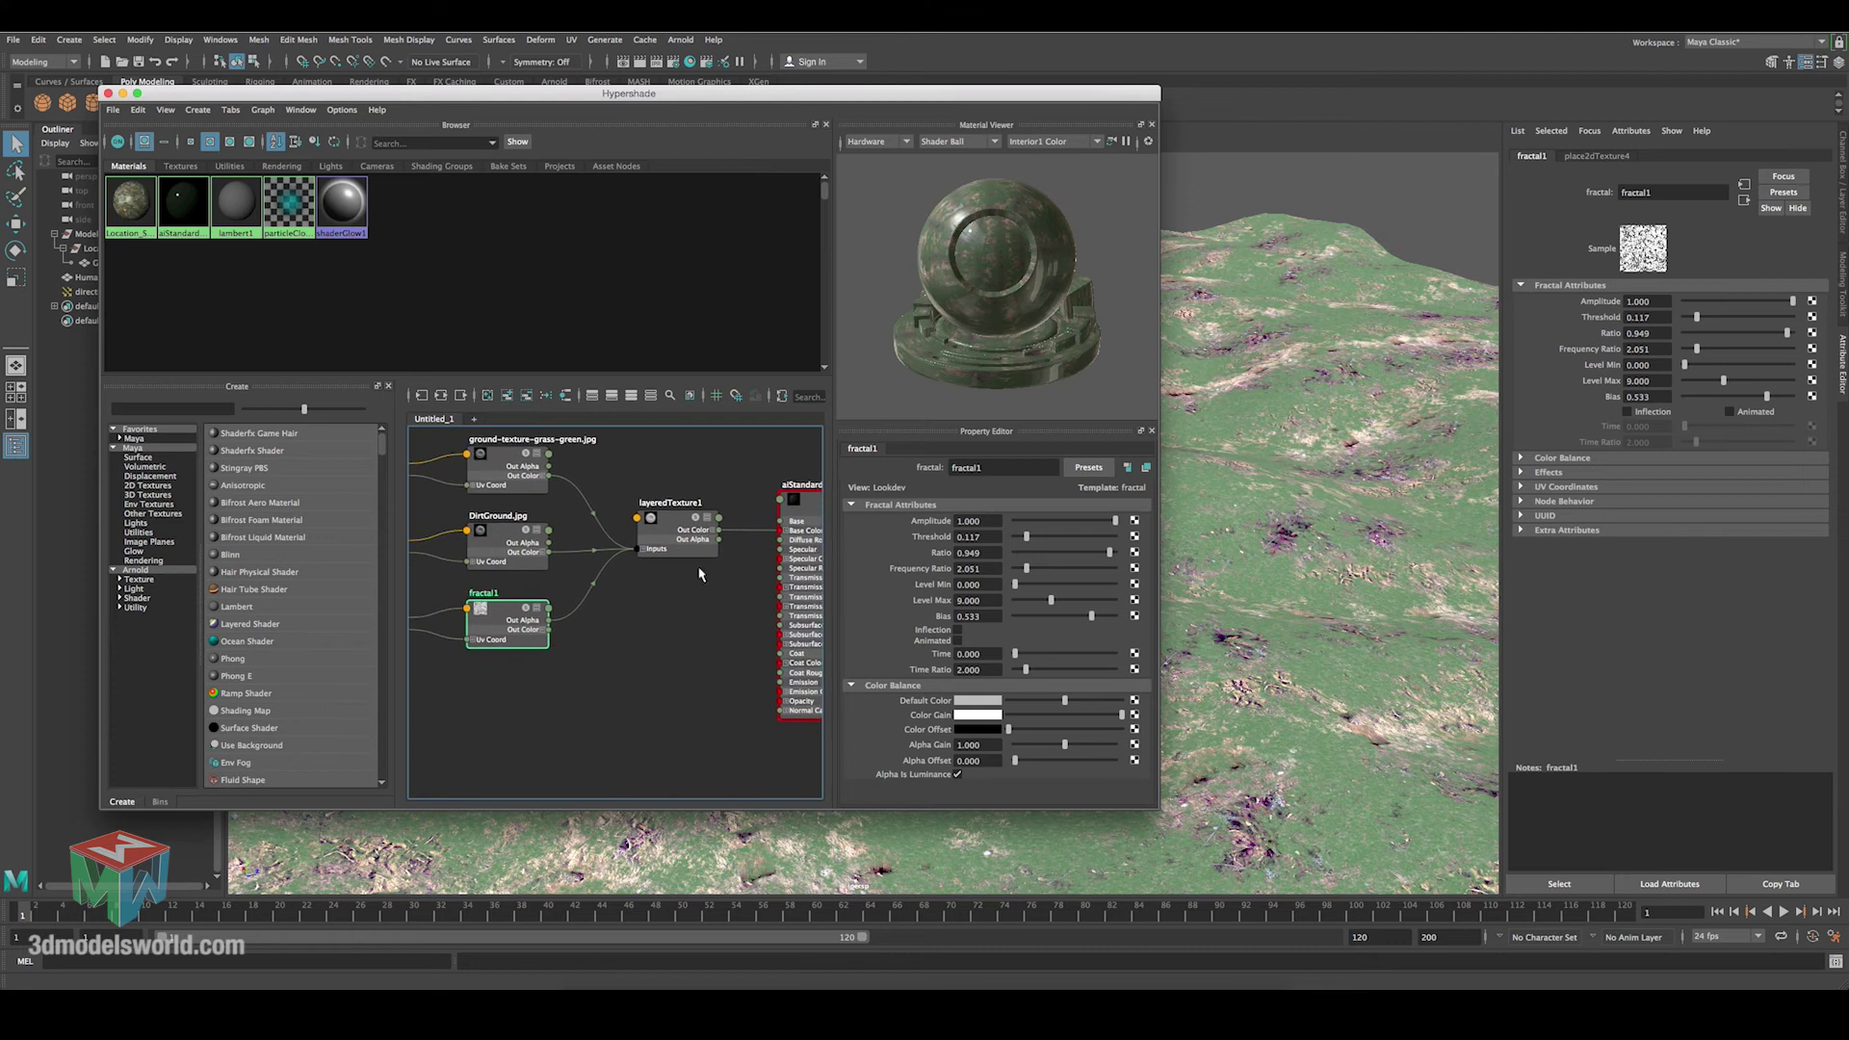
scroll(588, 517, down, 3)
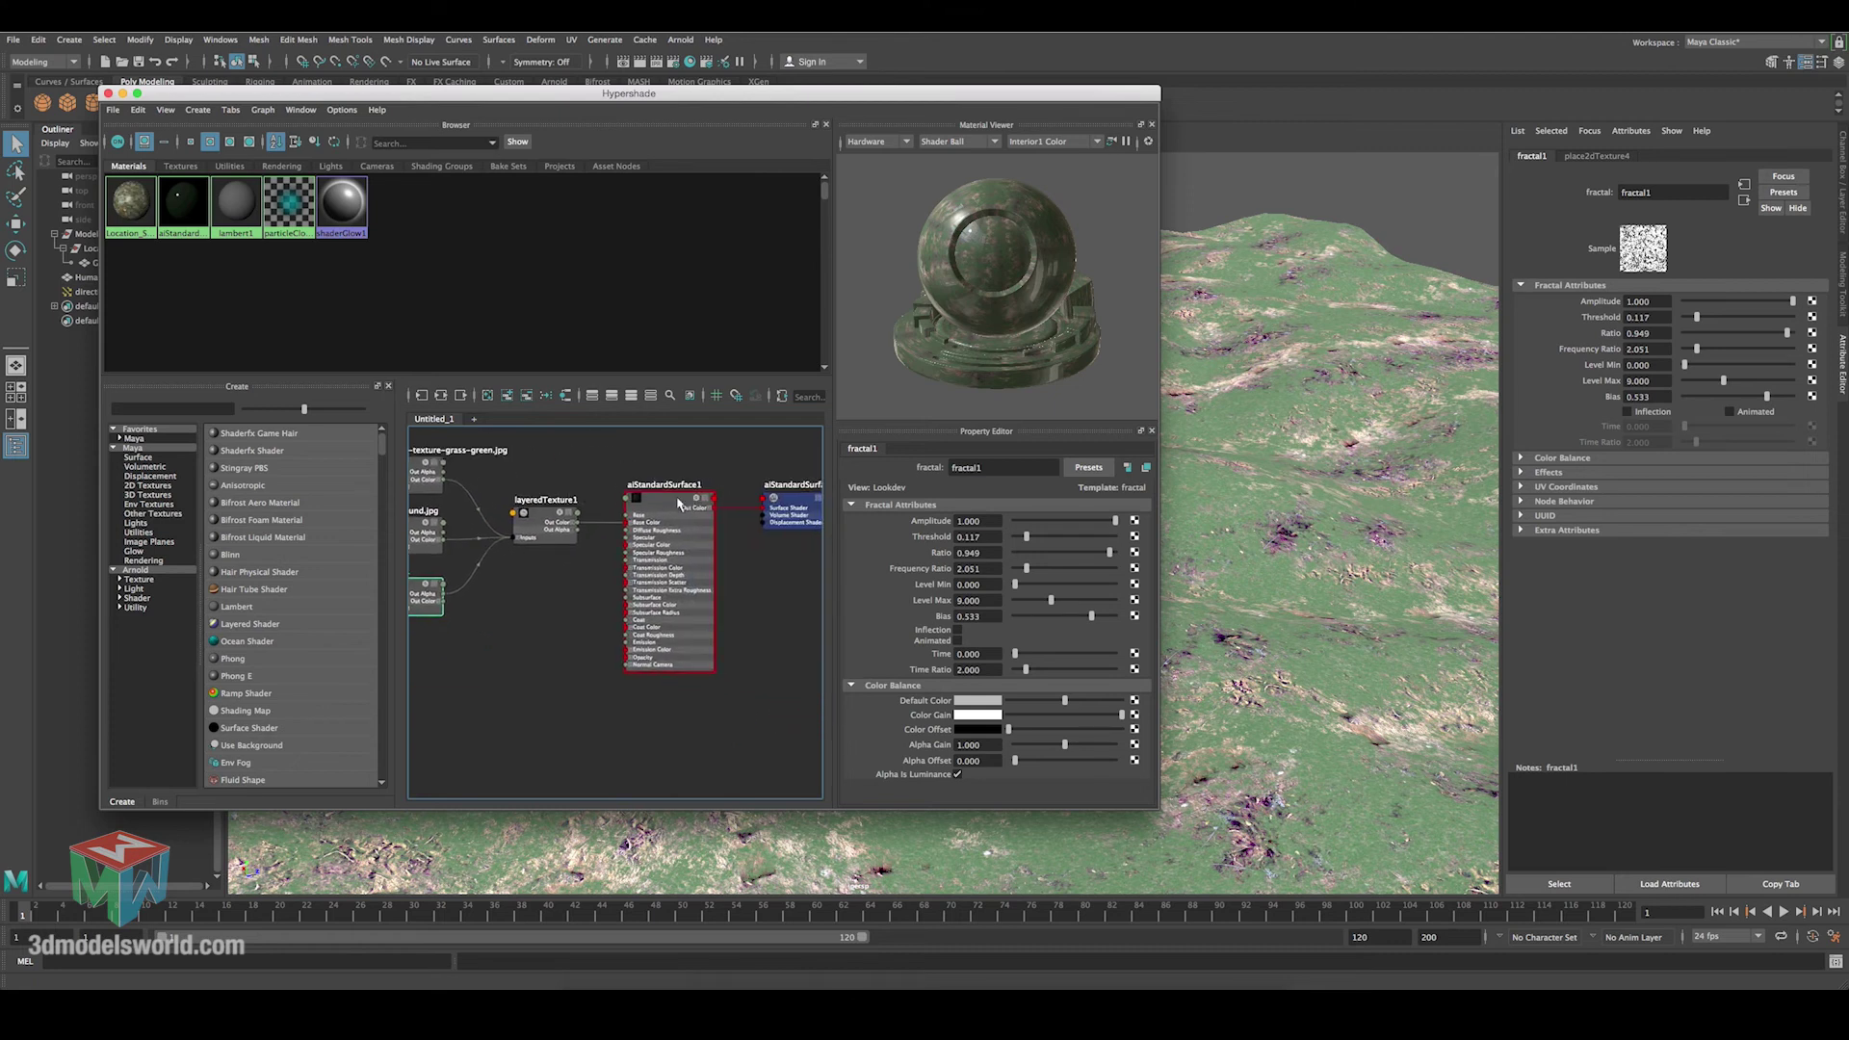
click(679, 502)
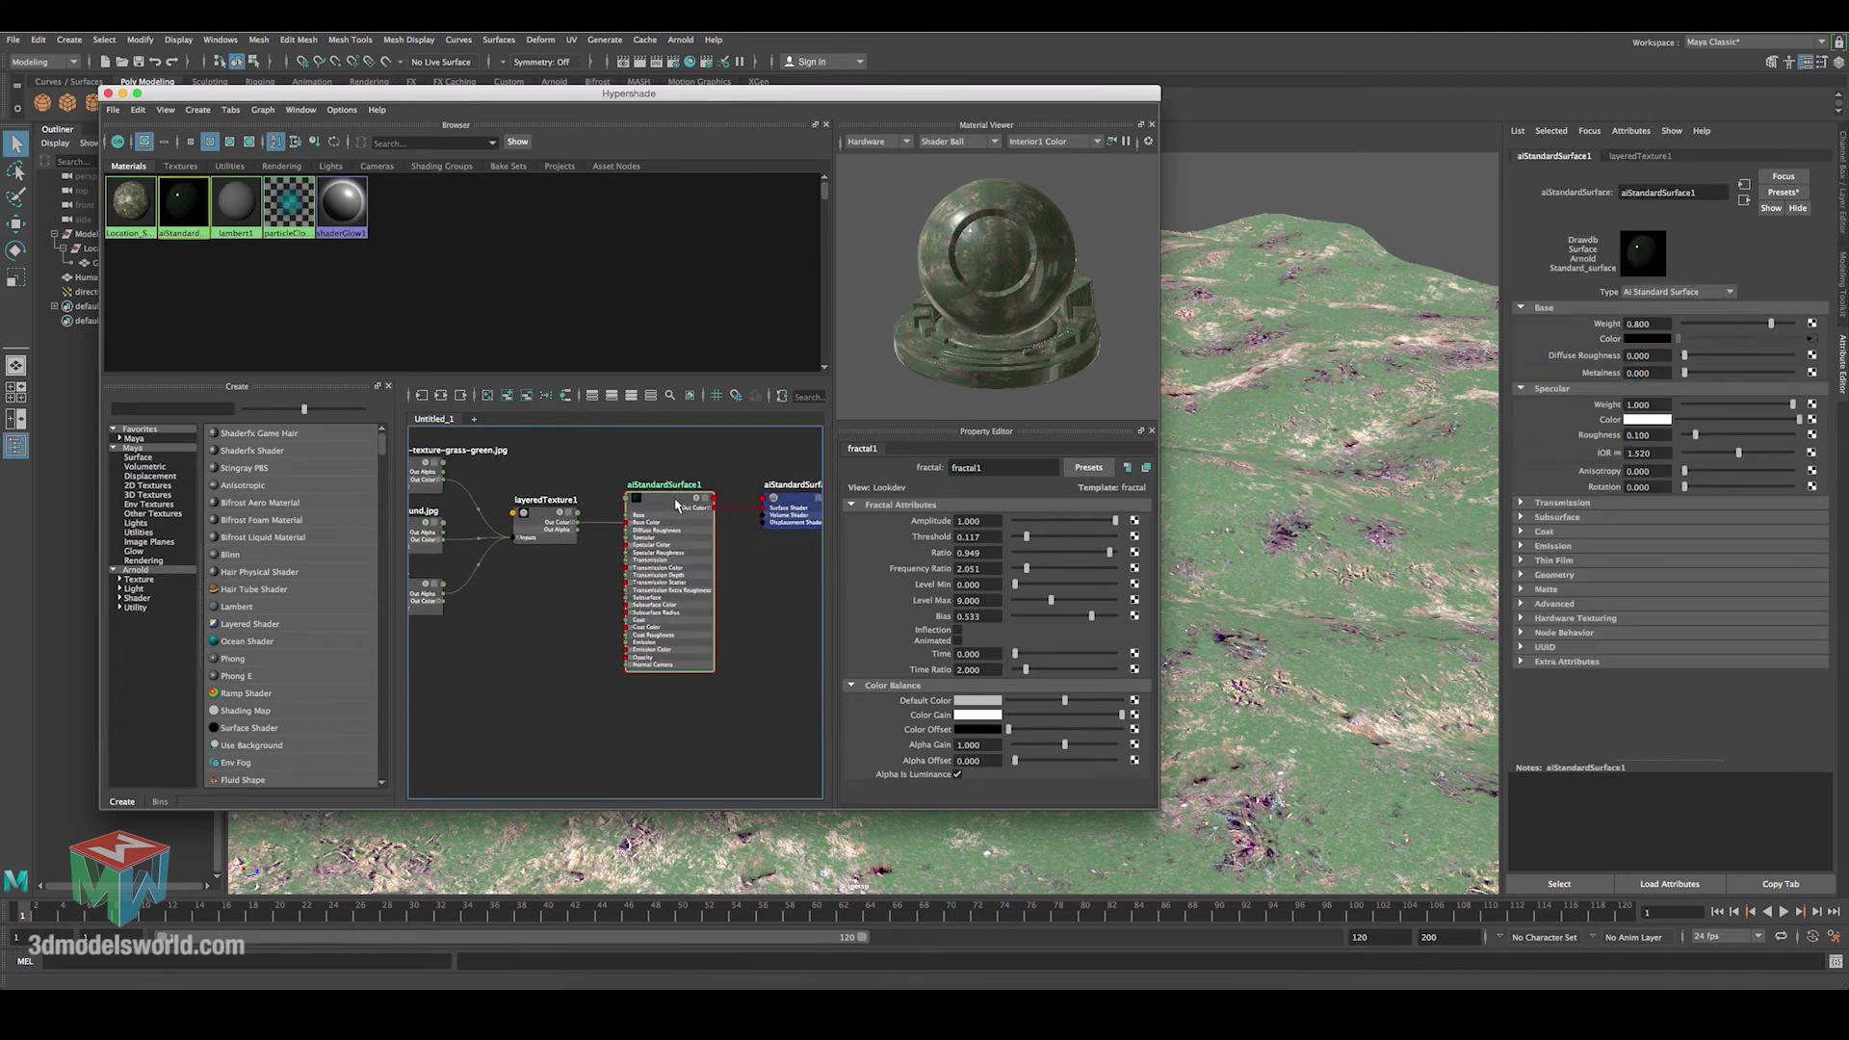
double_click(1666, 194)
text(gro)
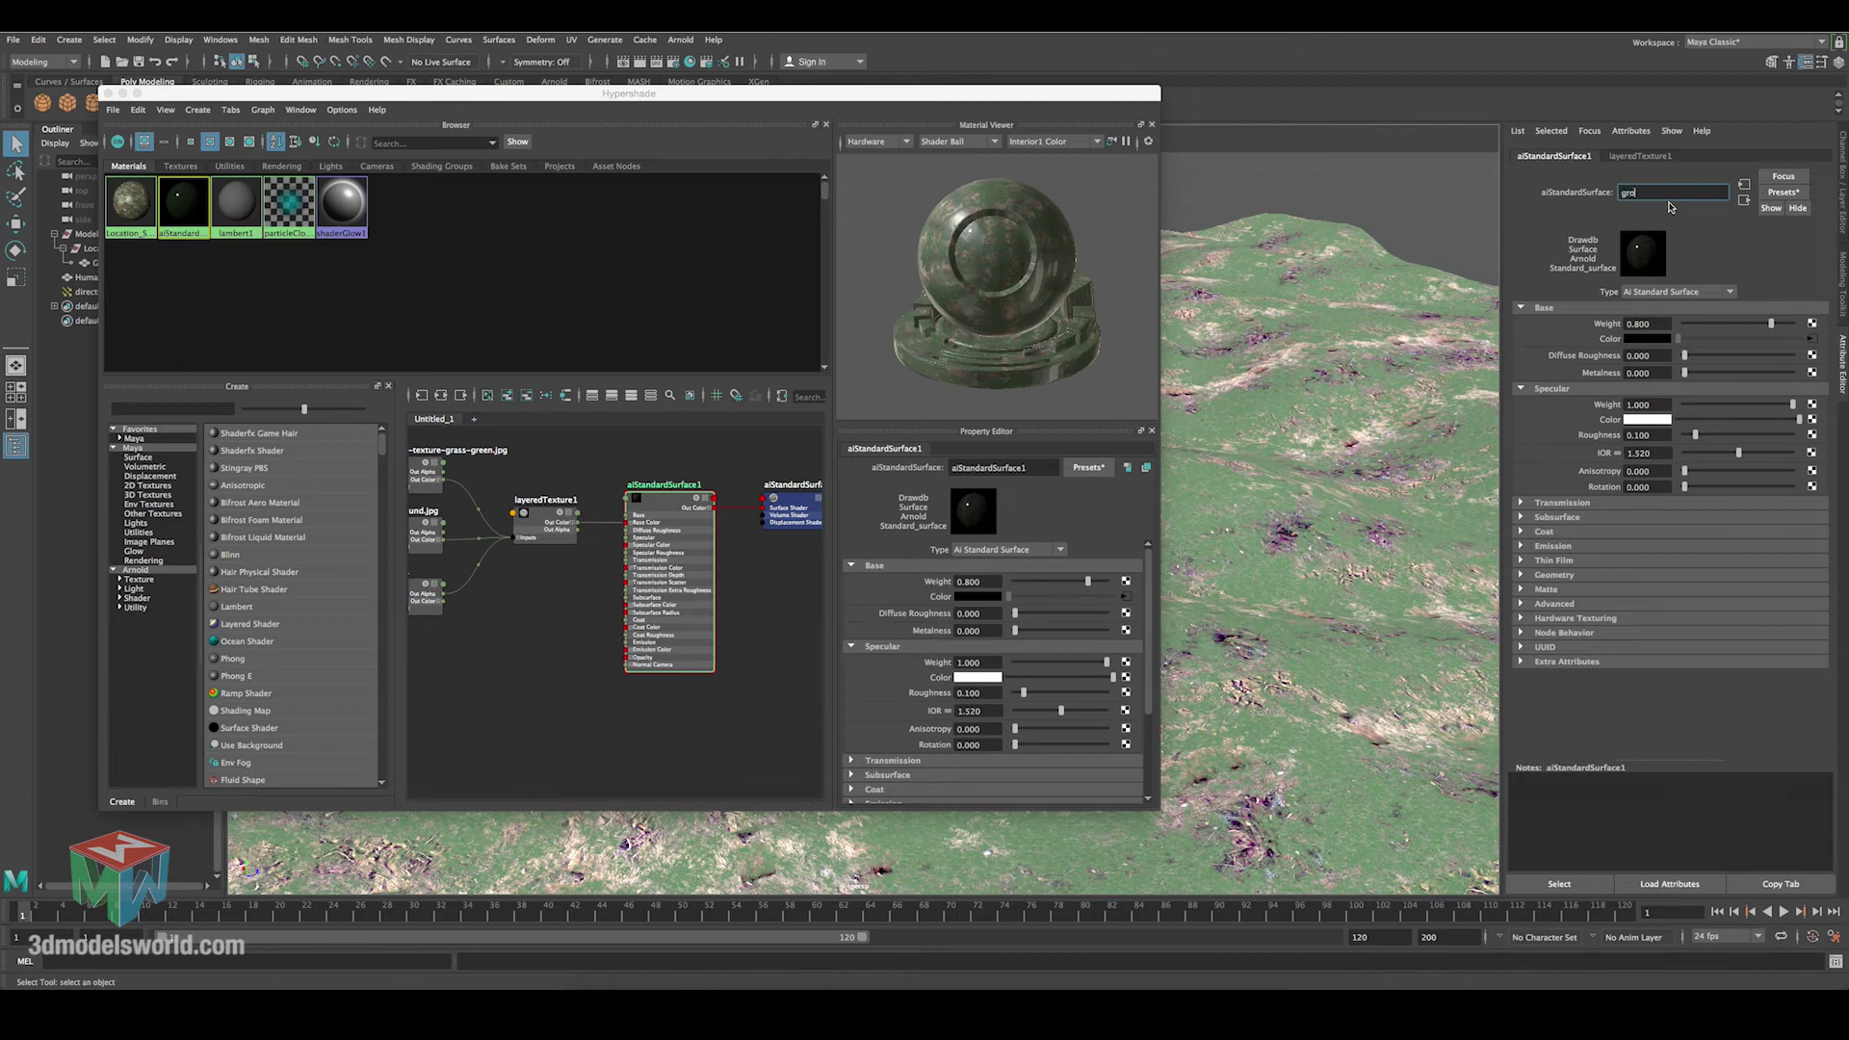
text(und)
key(Return)
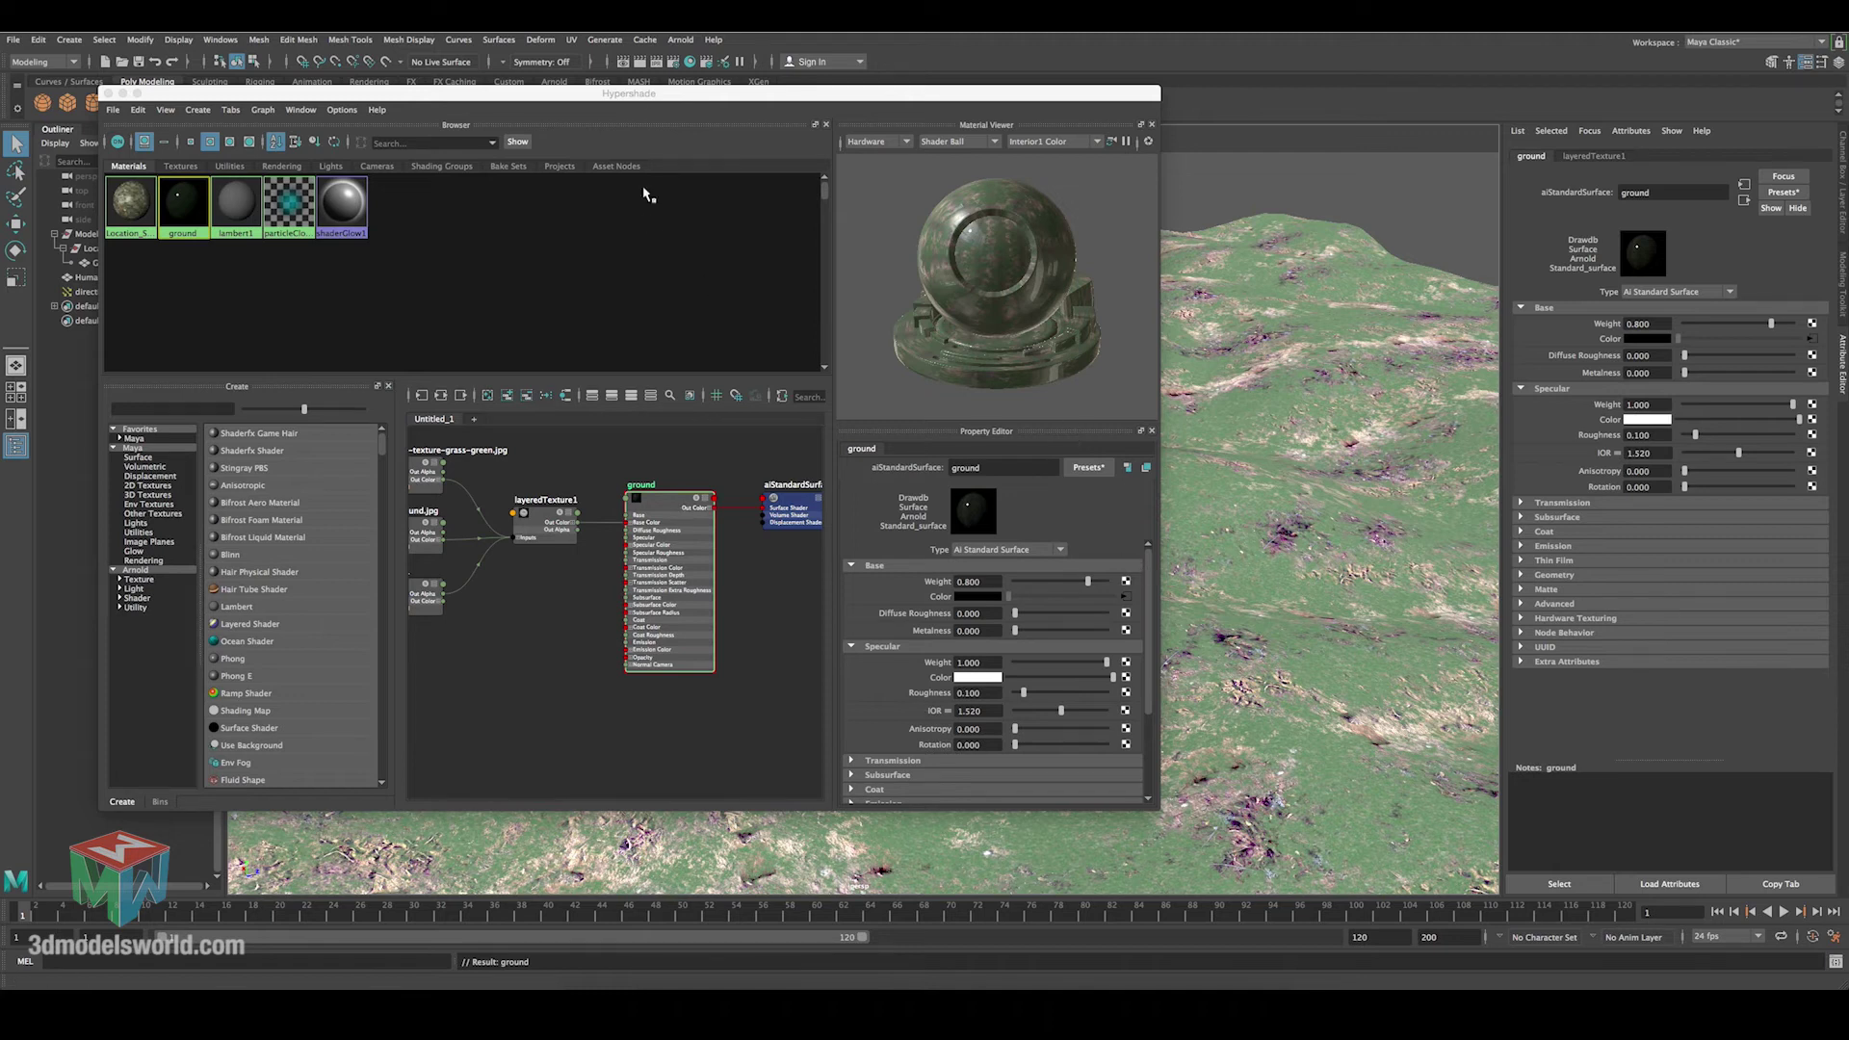
Check the last render for shine and set the ground material's specular weight to 0.01.
click(624, 64)
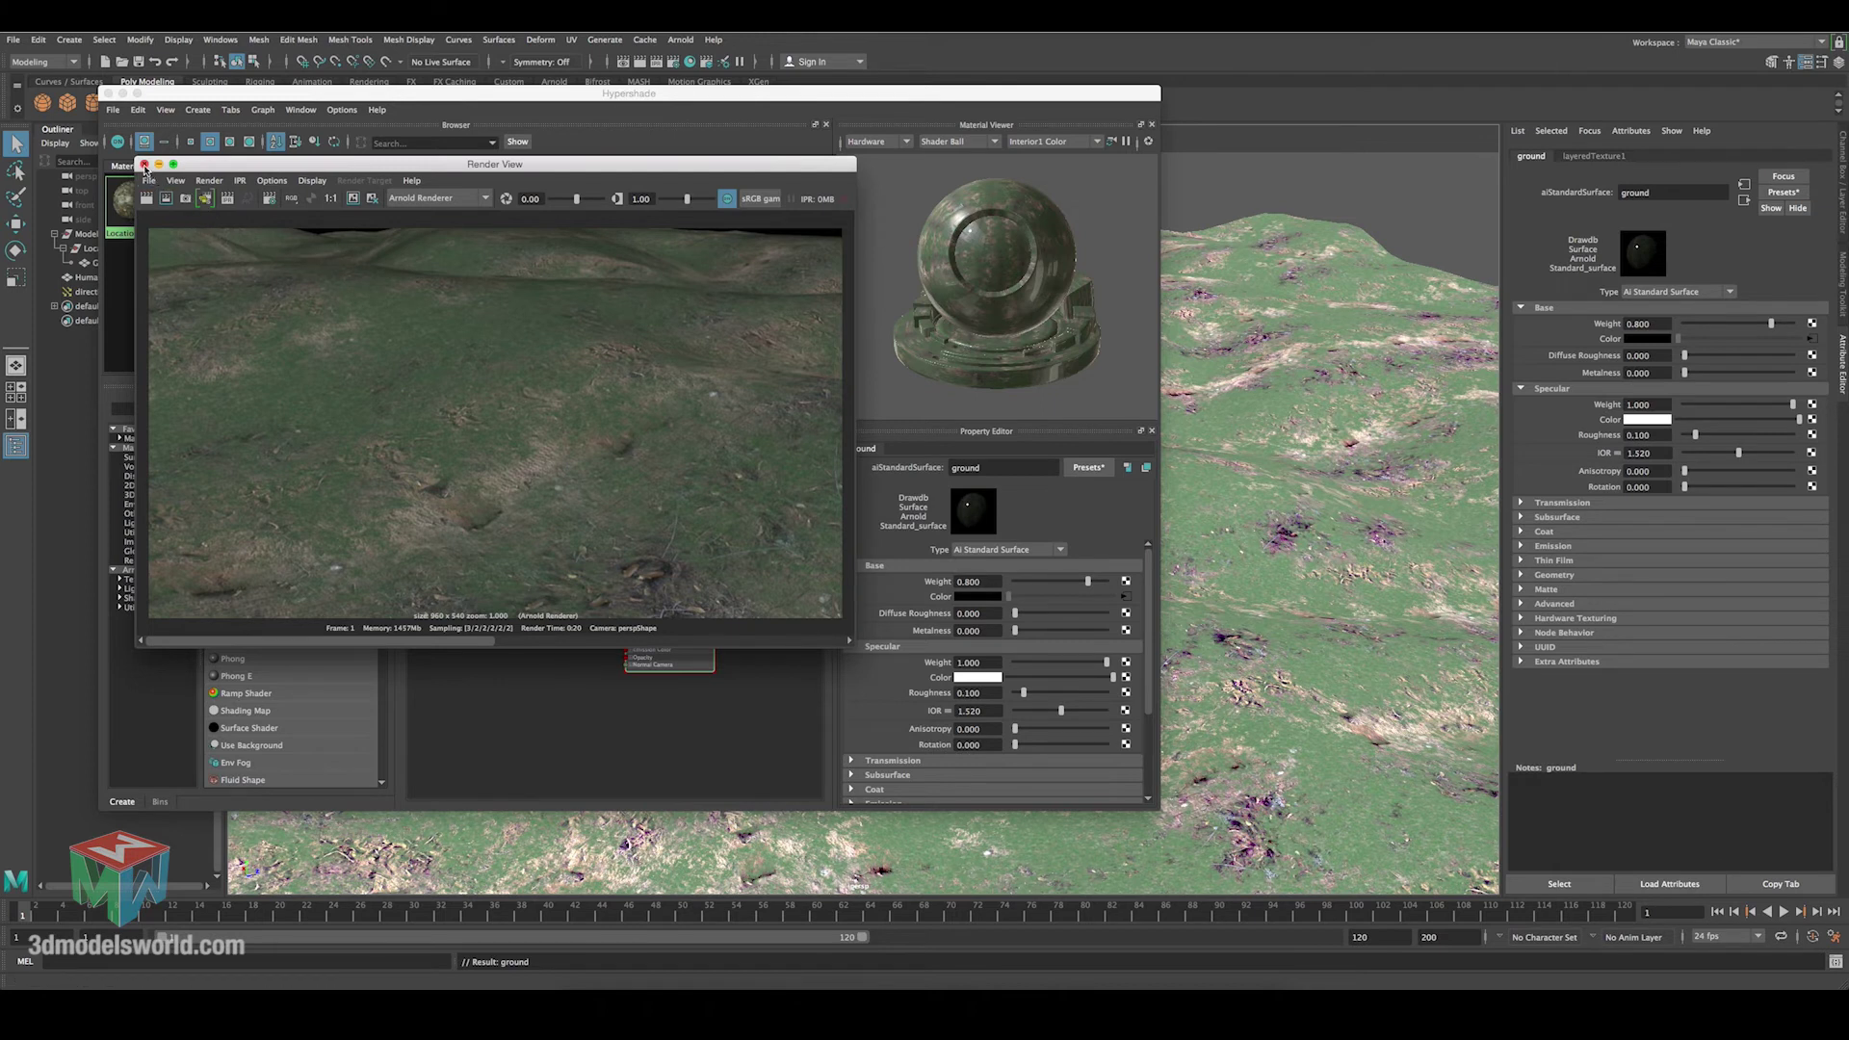
click(144, 165)
click(998, 662)
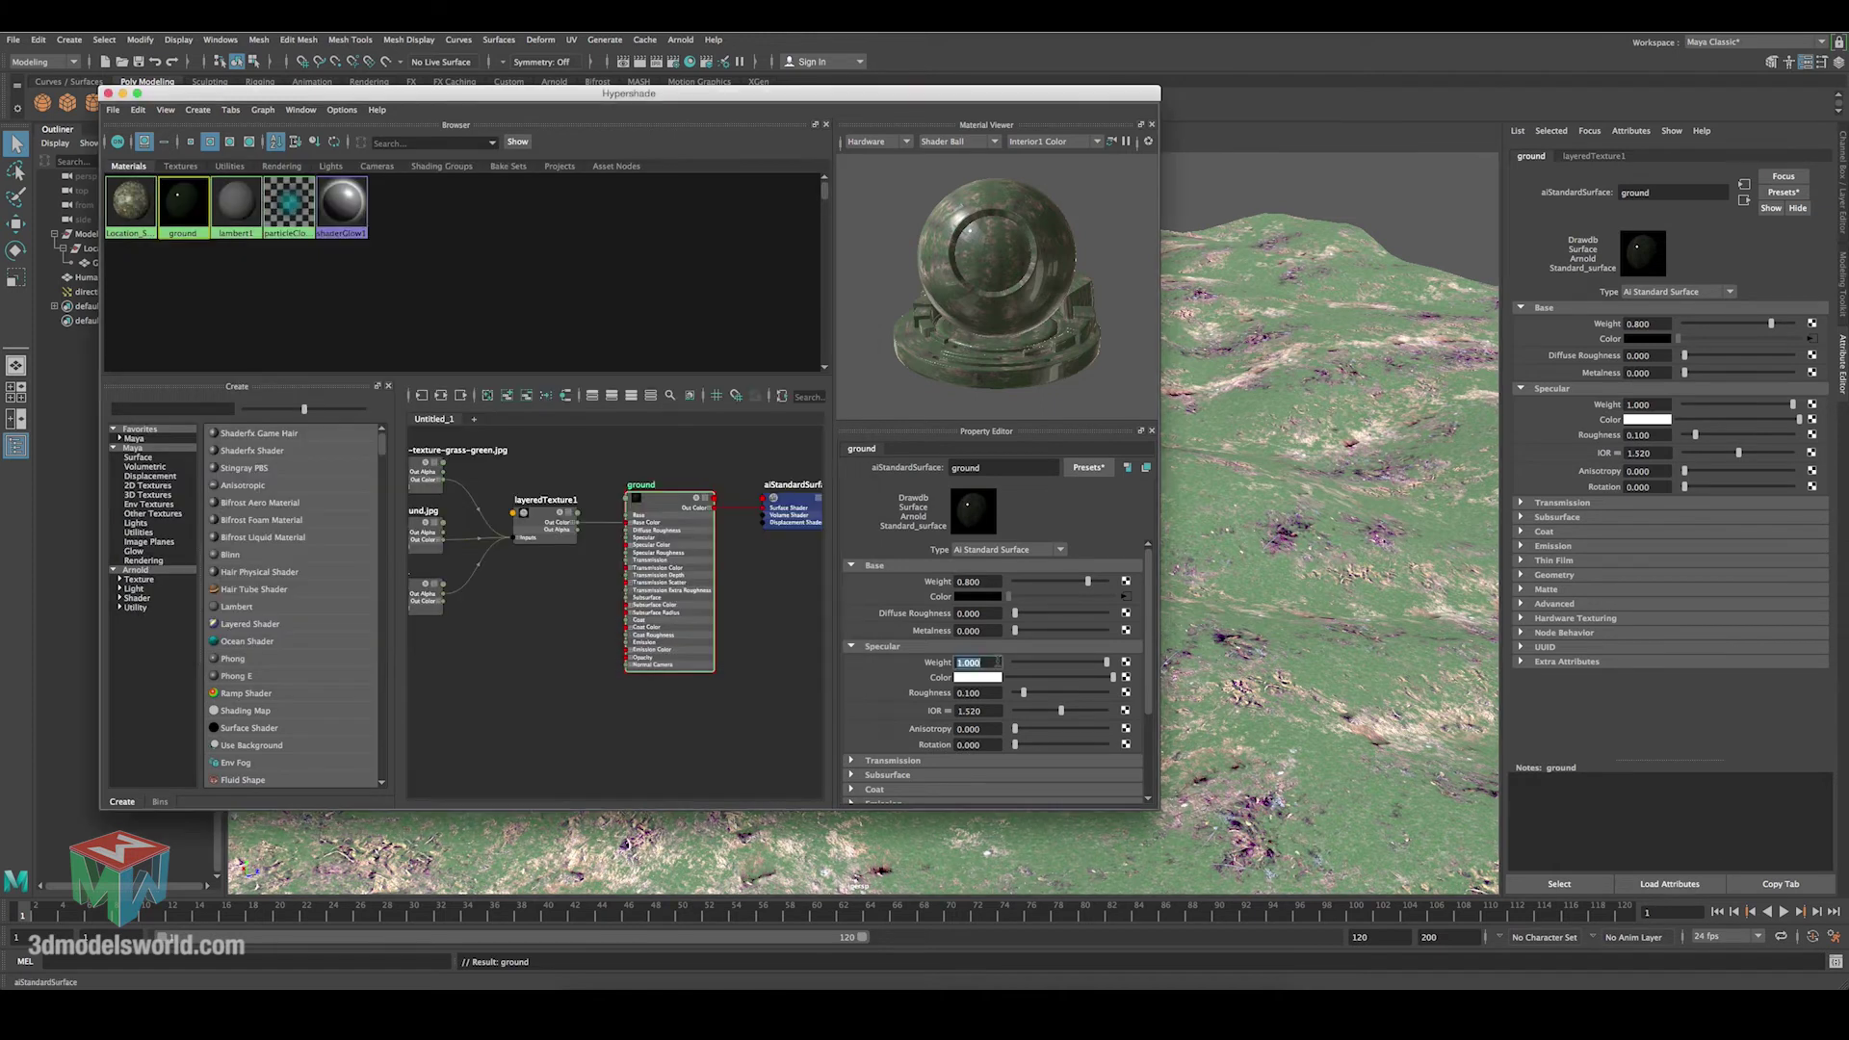
text(0.01)
key(Return)
Connect a new File texture to the ground material's Bump Mapping attribute in its Geometry settings.
scroll(936, 724, down, 4)
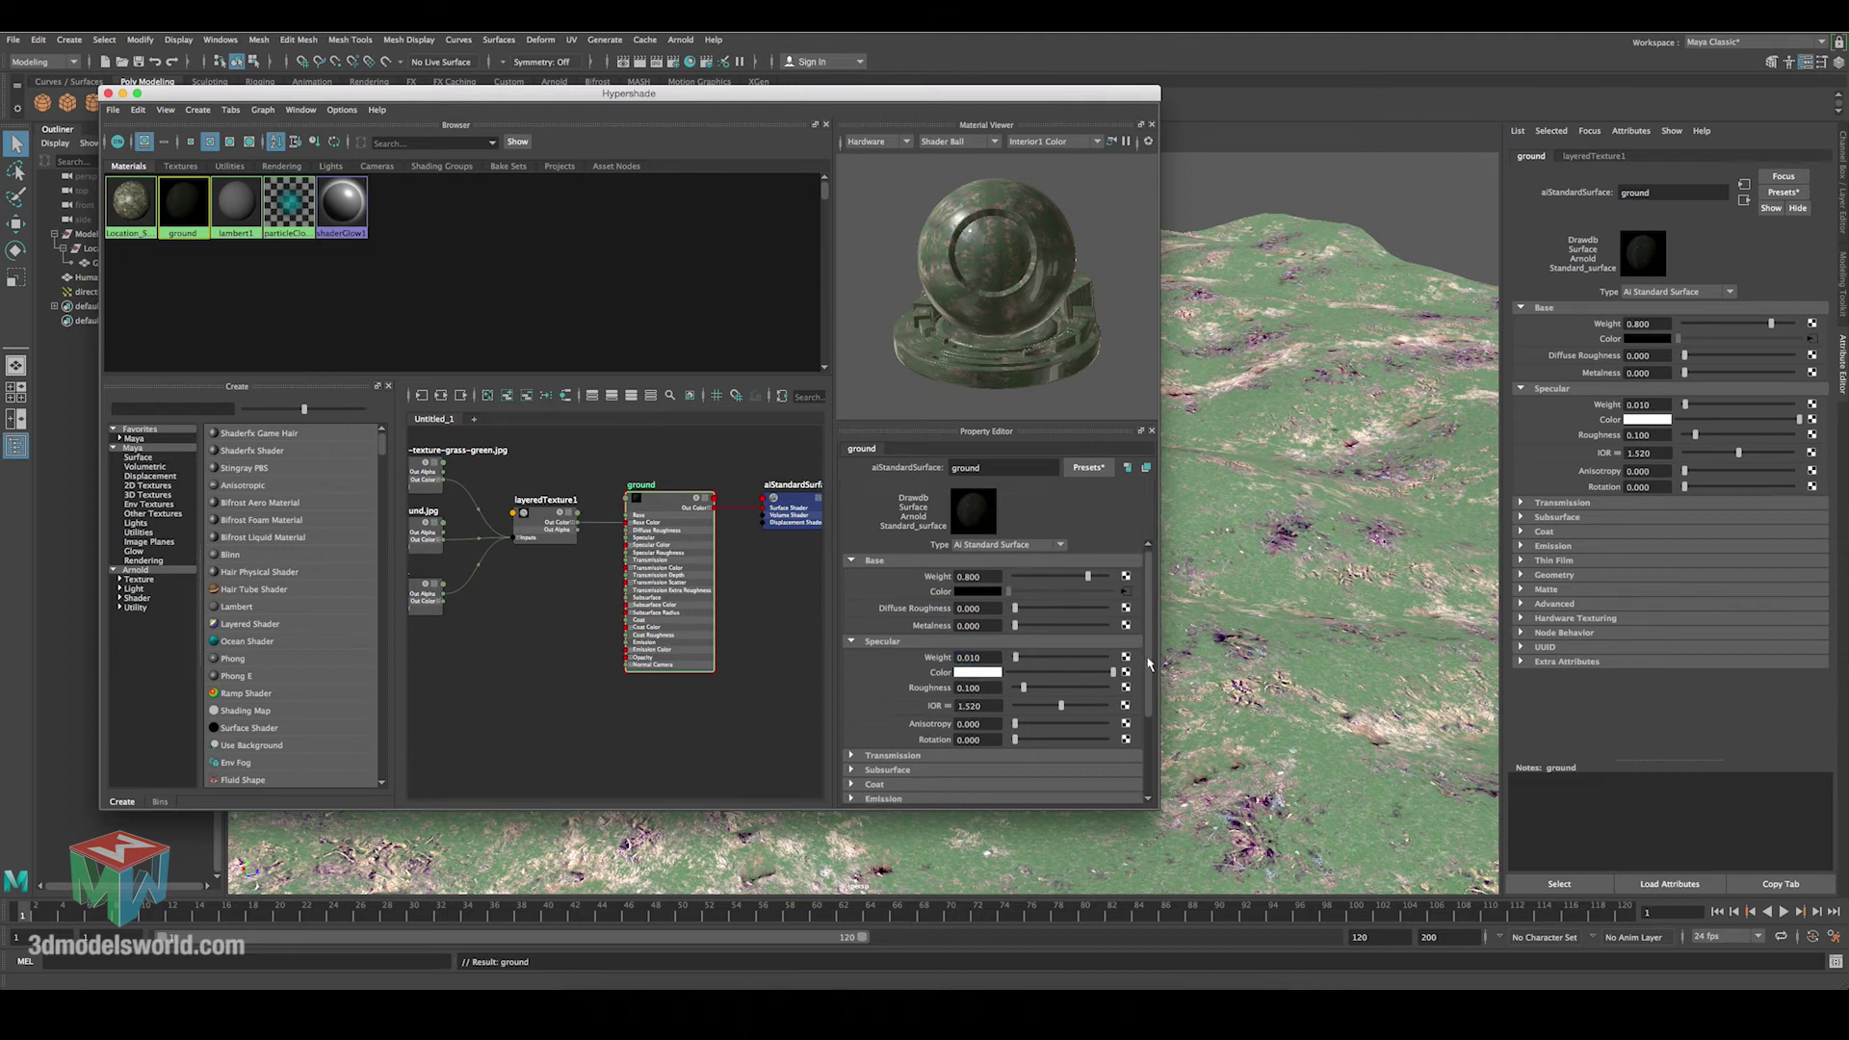
click(891, 710)
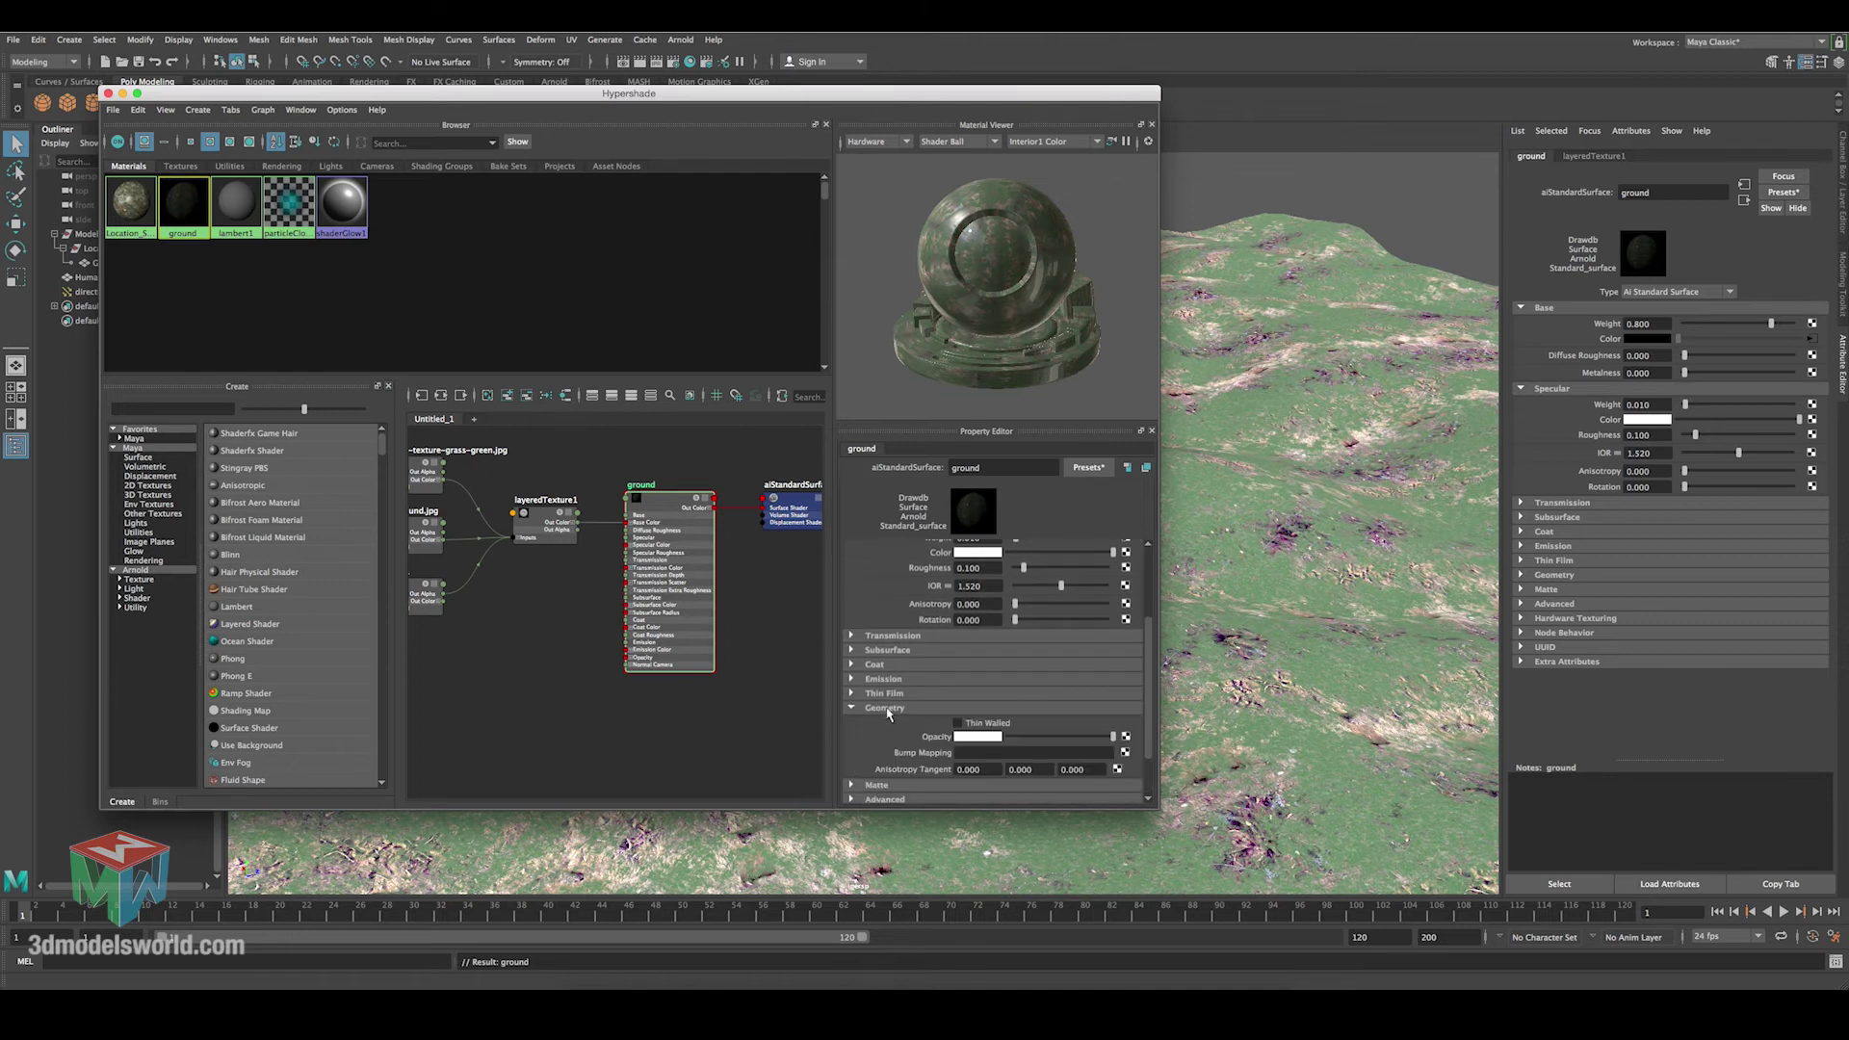
scroll(1144, 718, down, 1)
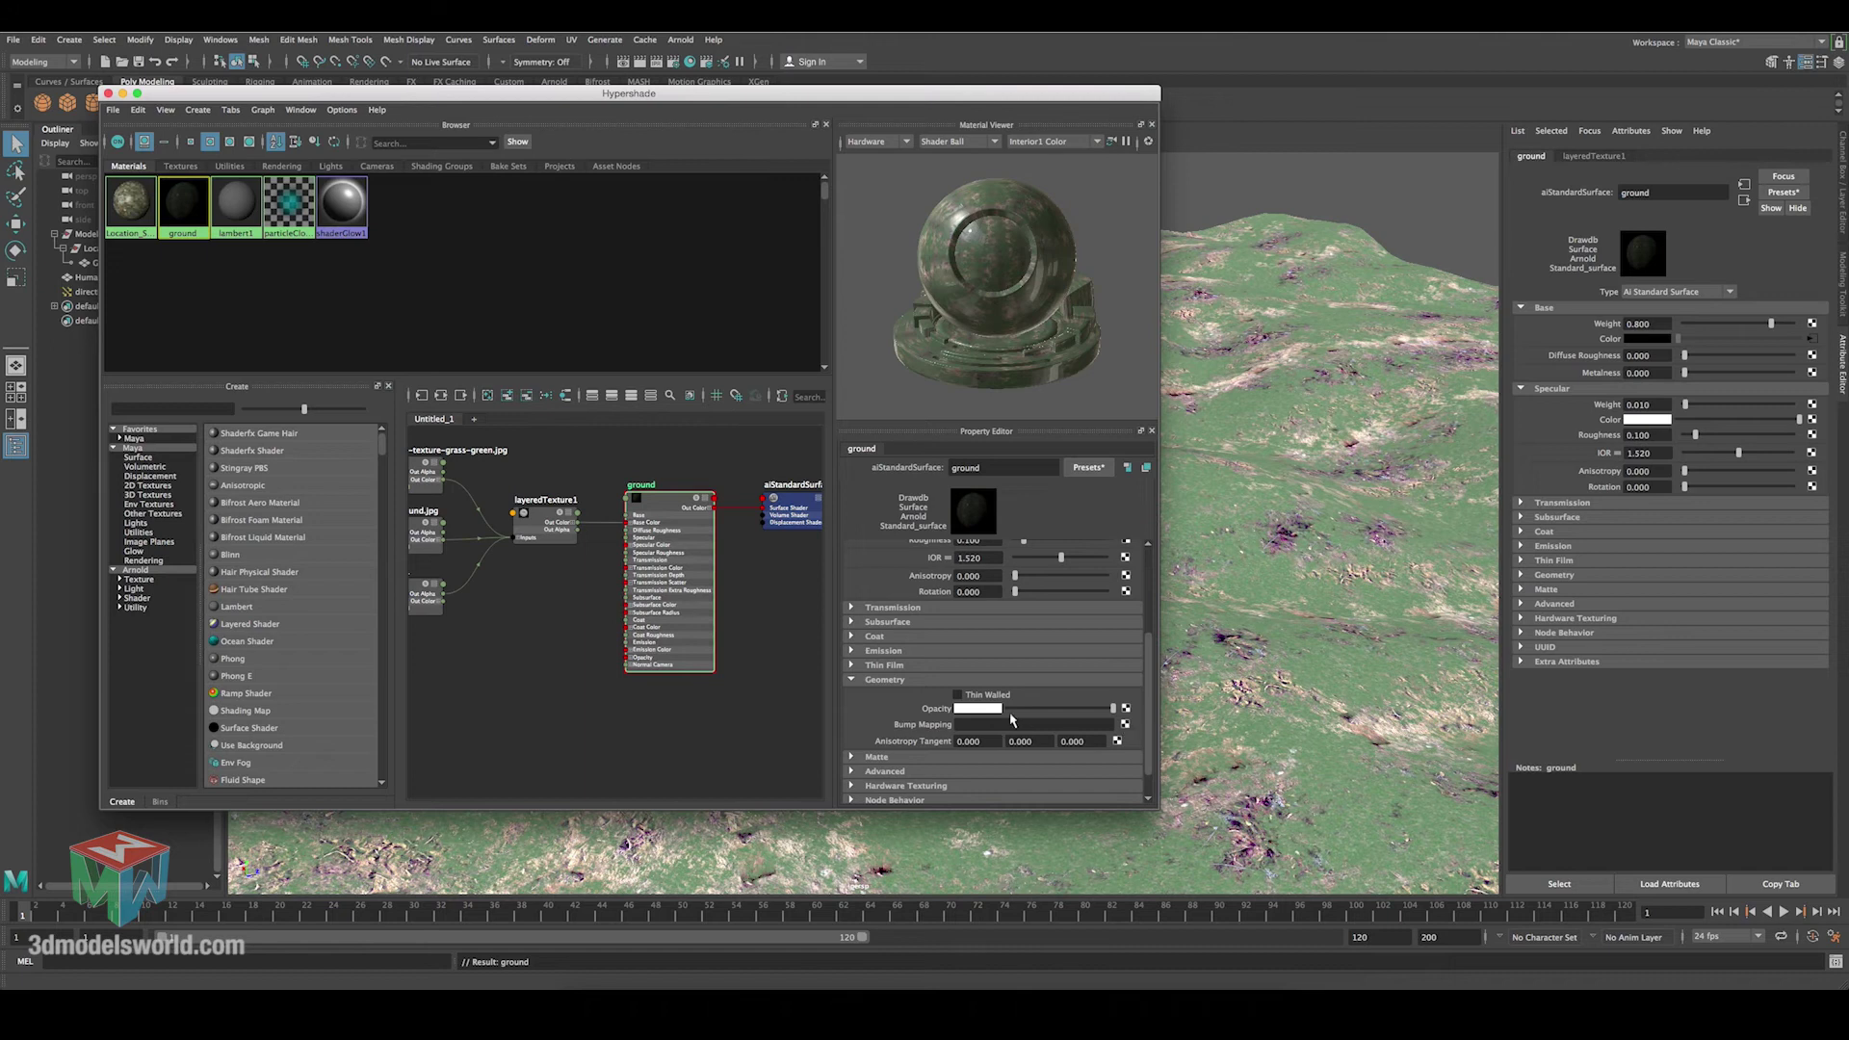
click(1124, 725)
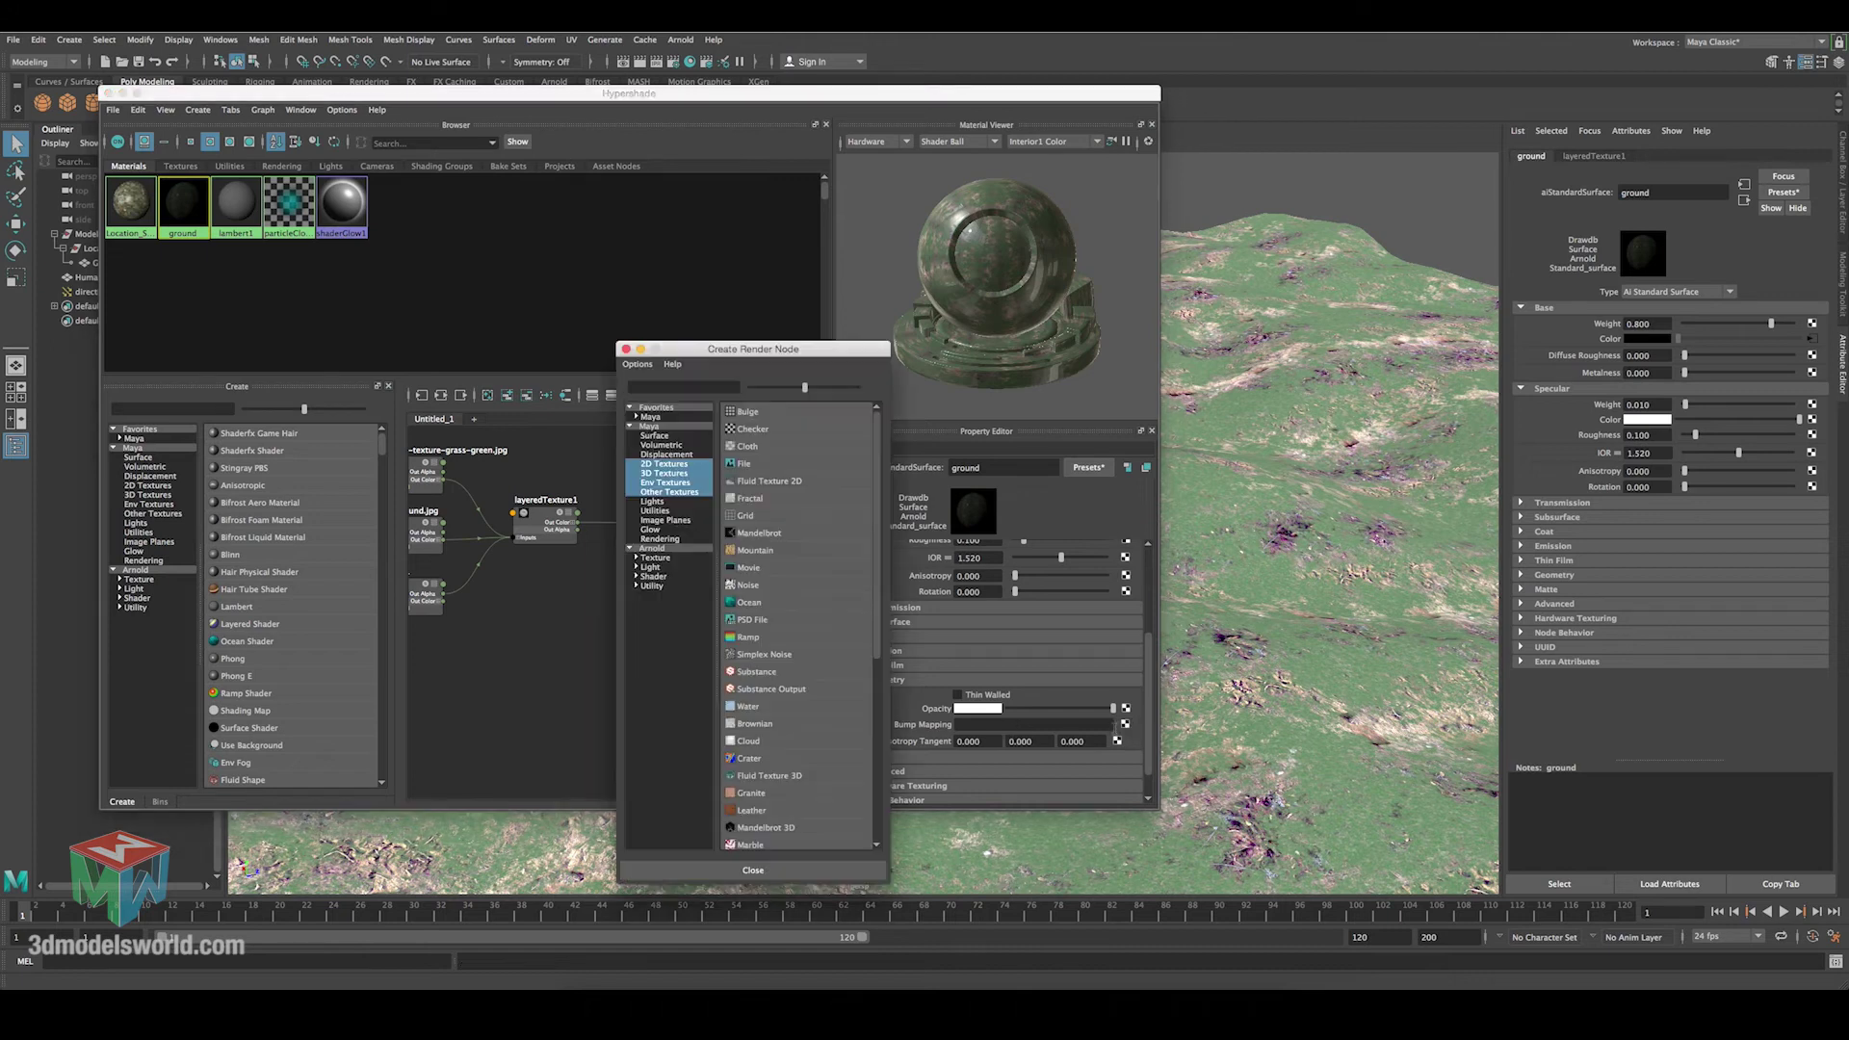
click(751, 472)
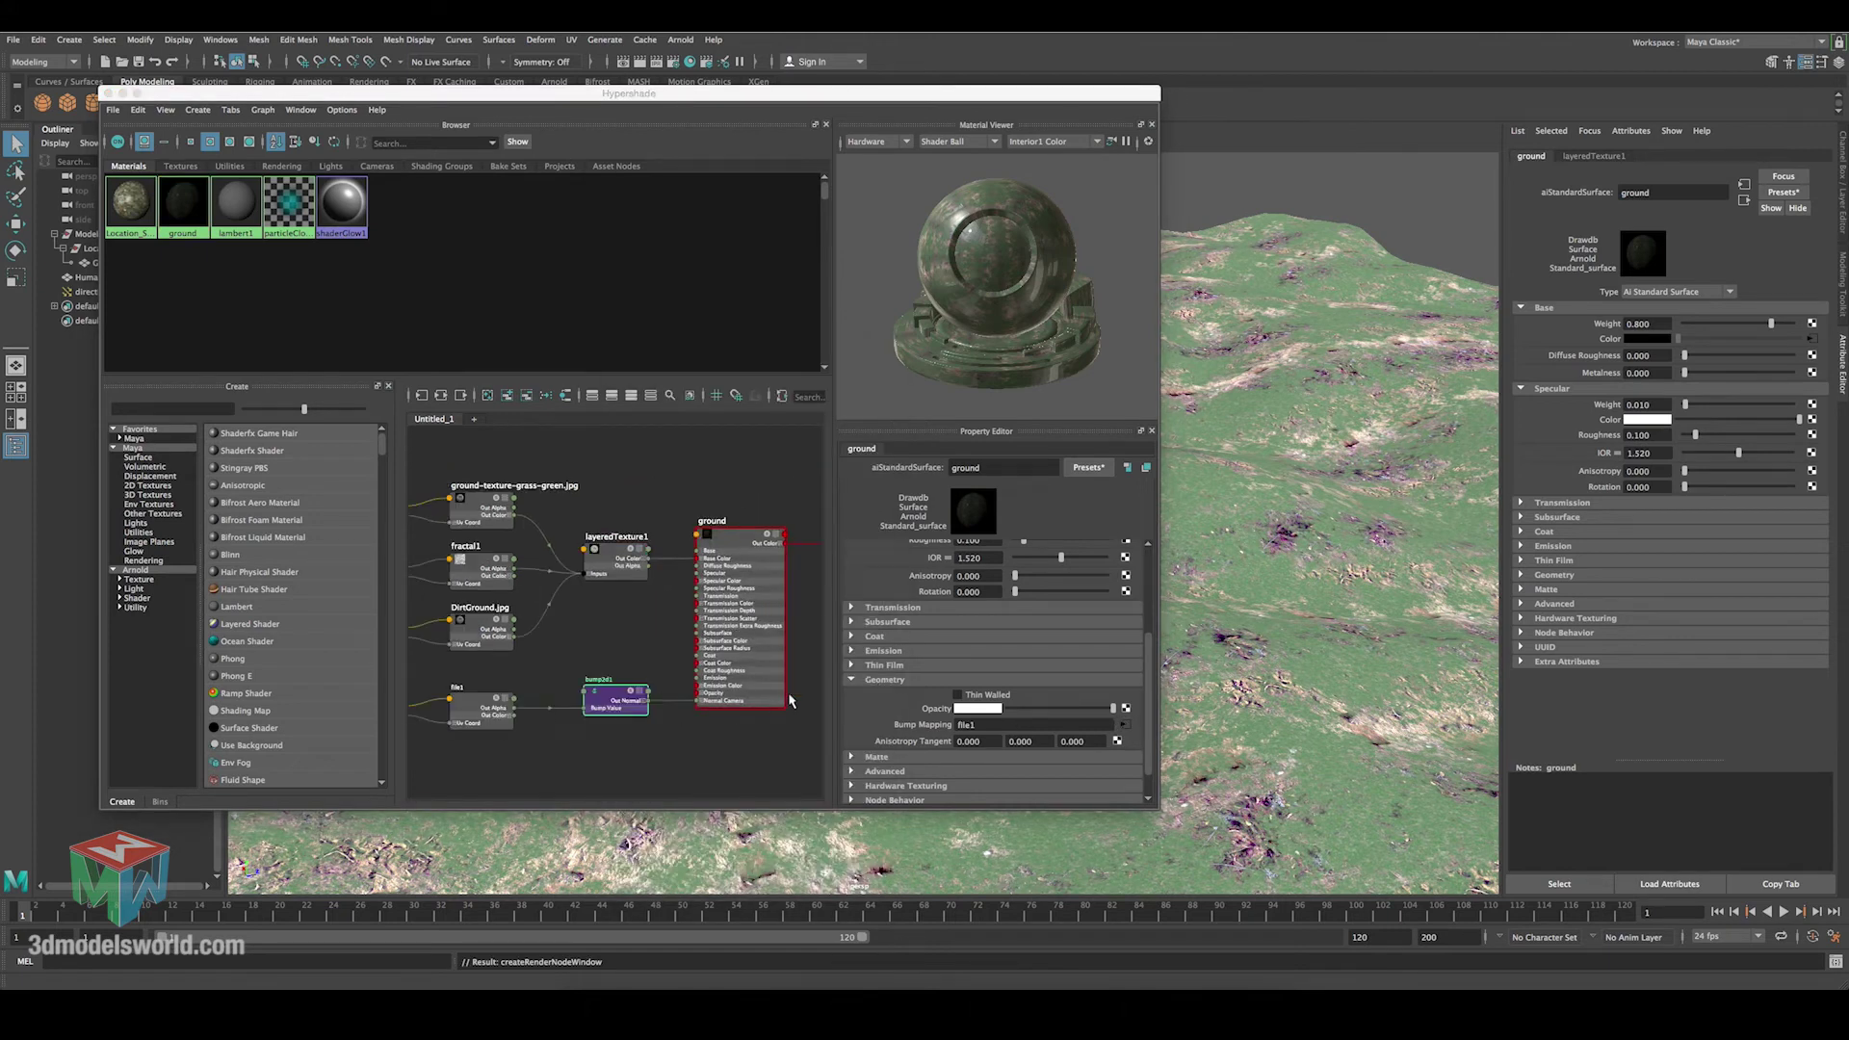
Load DirtGround-BUMP.jpg from the ground-textures folder as the bump file texture's image.
click(1014, 720)
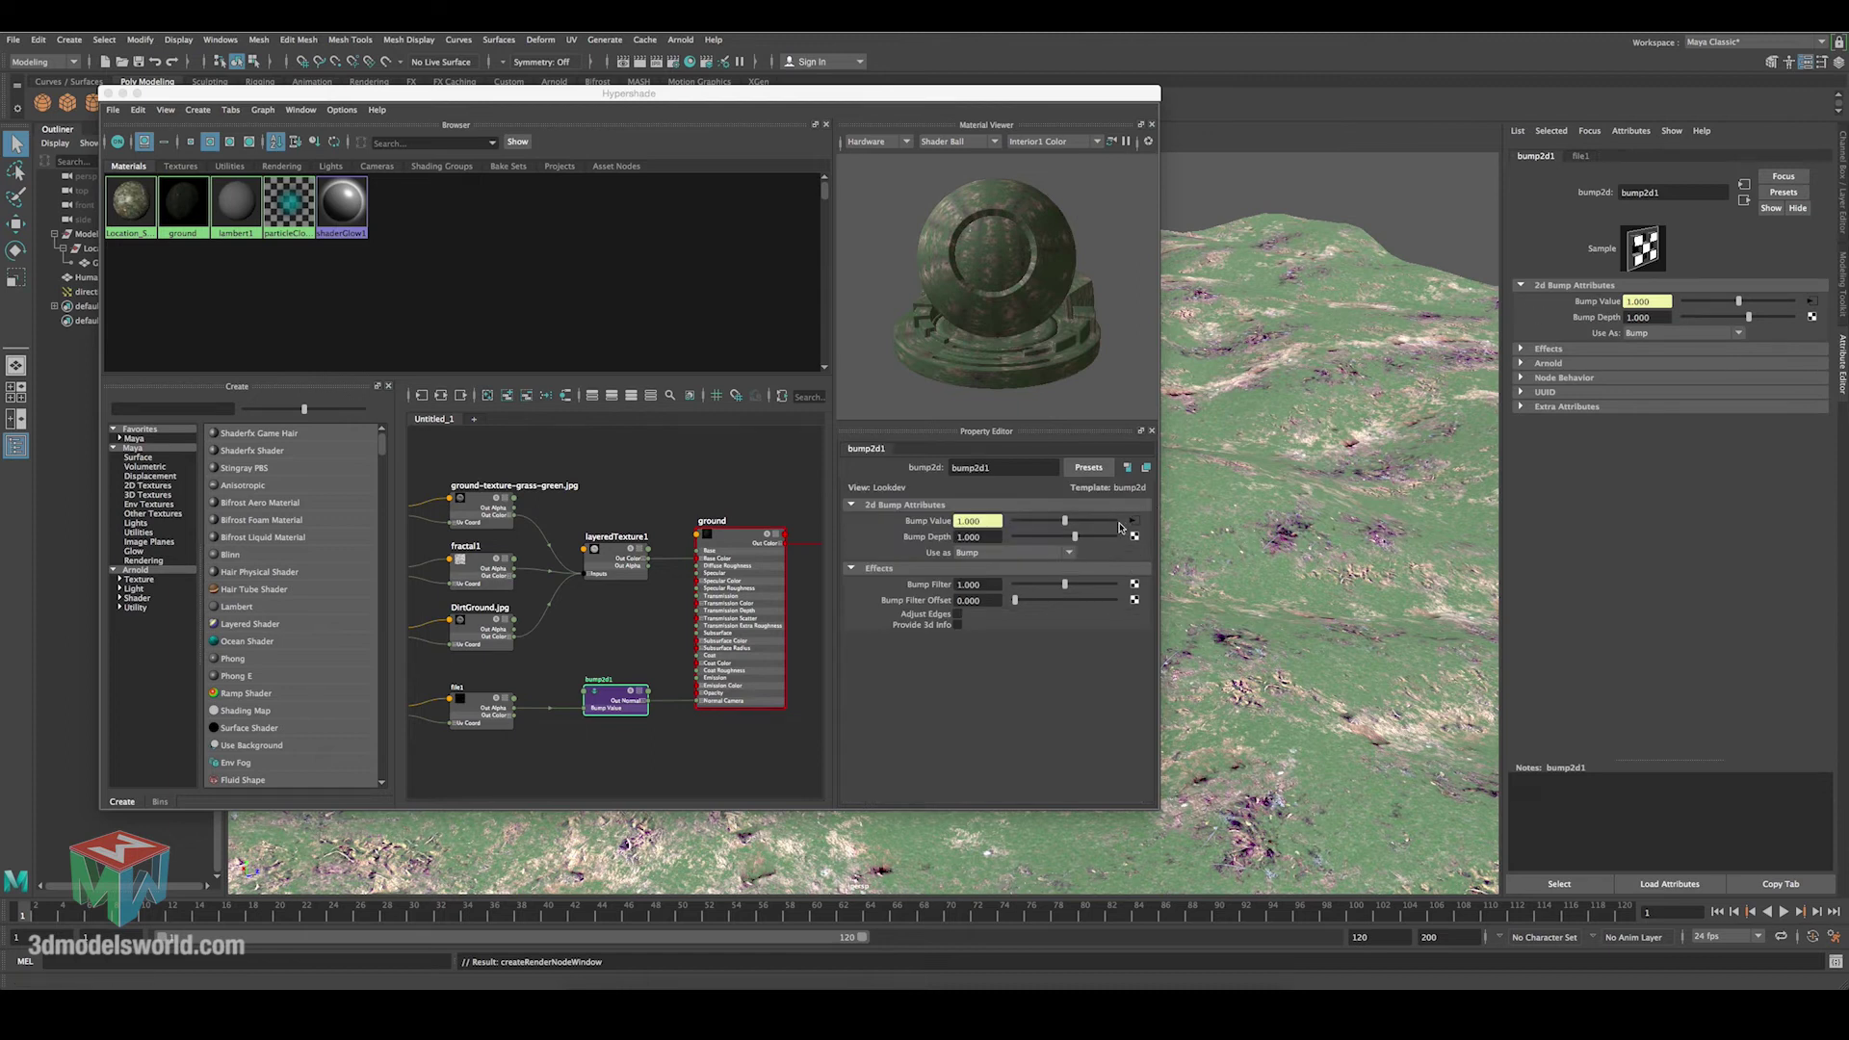
click(1133, 521)
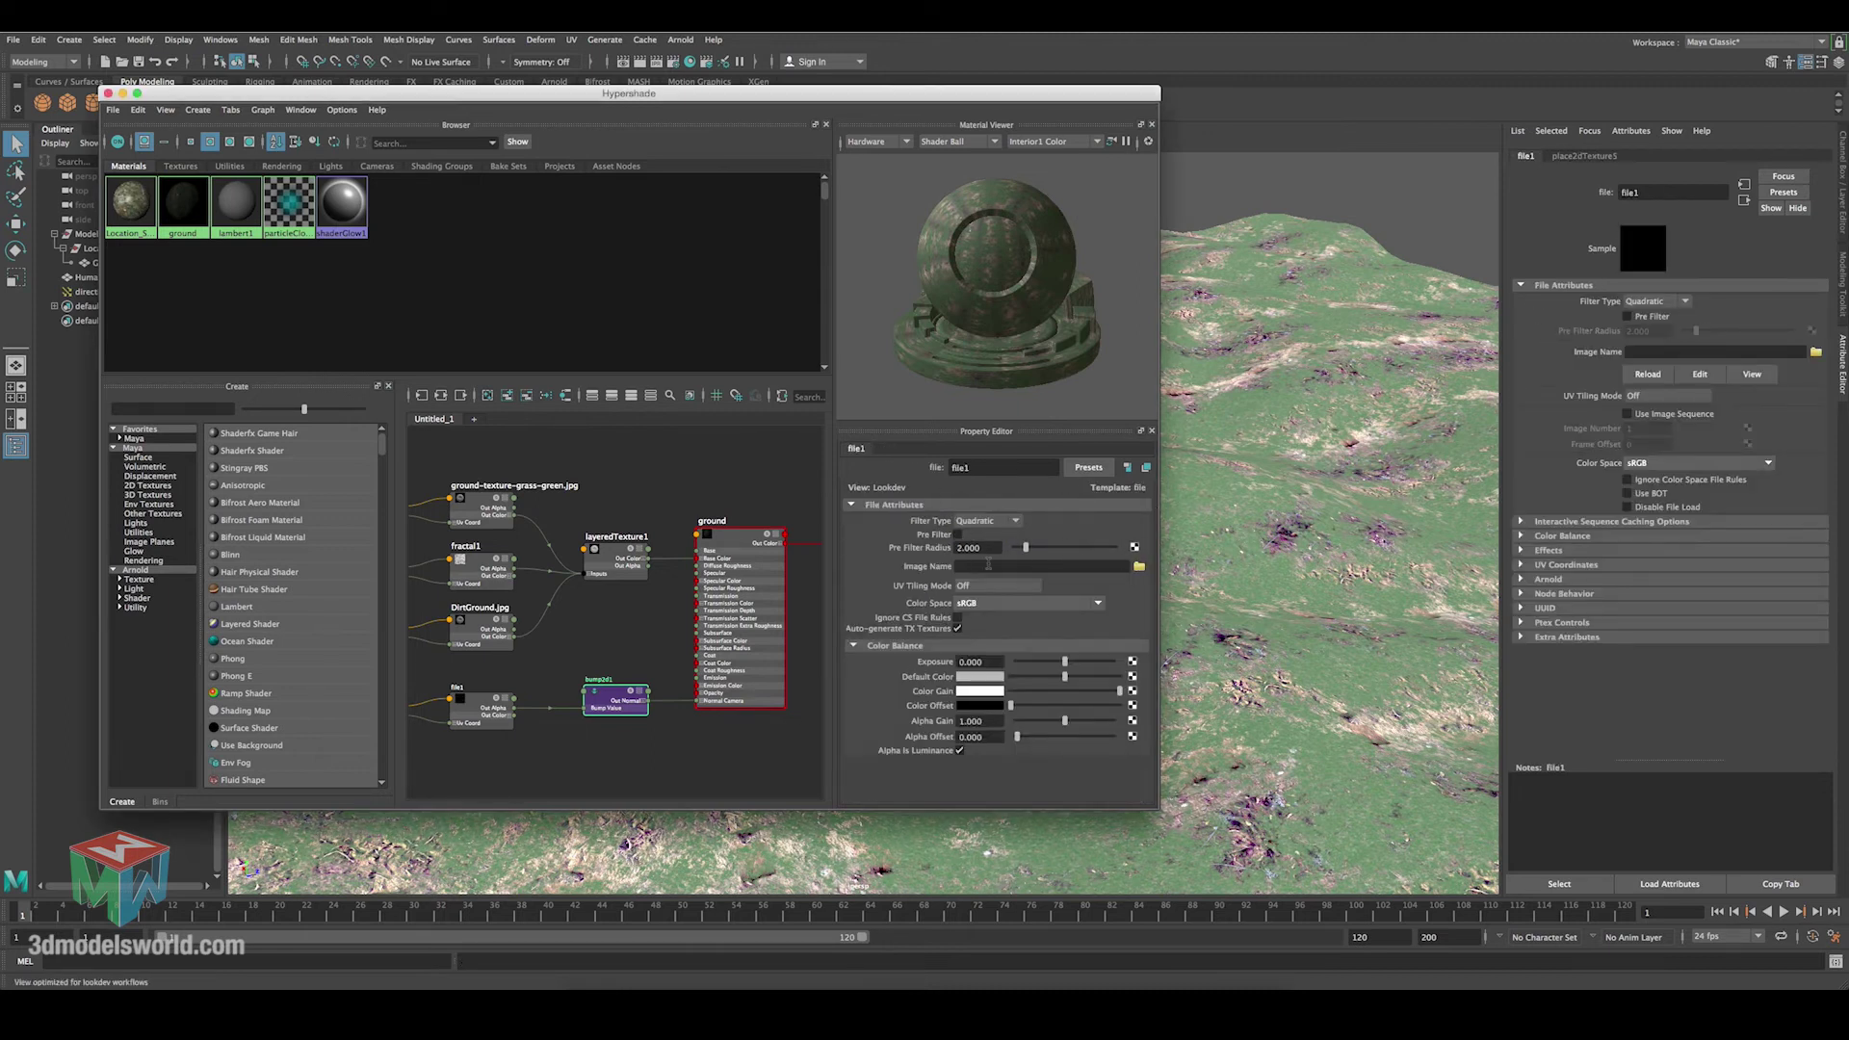
click(1139, 566)
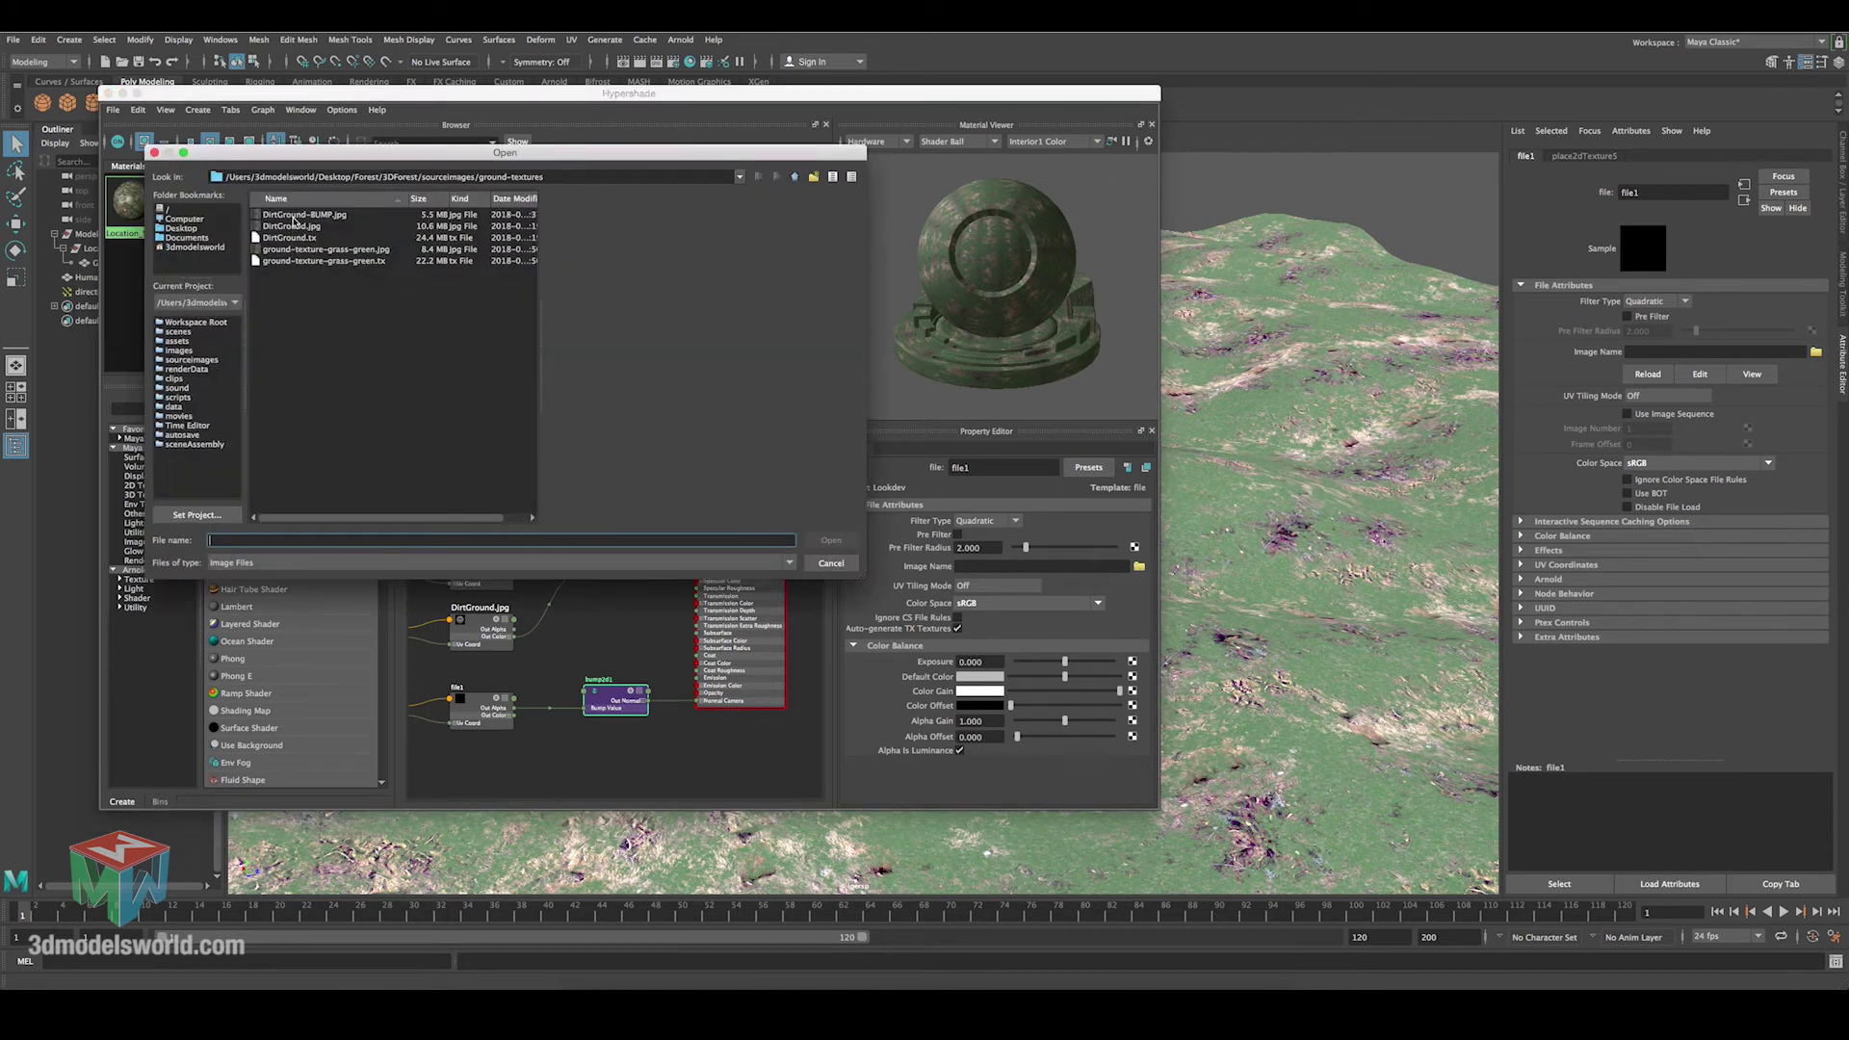
click(266, 215)
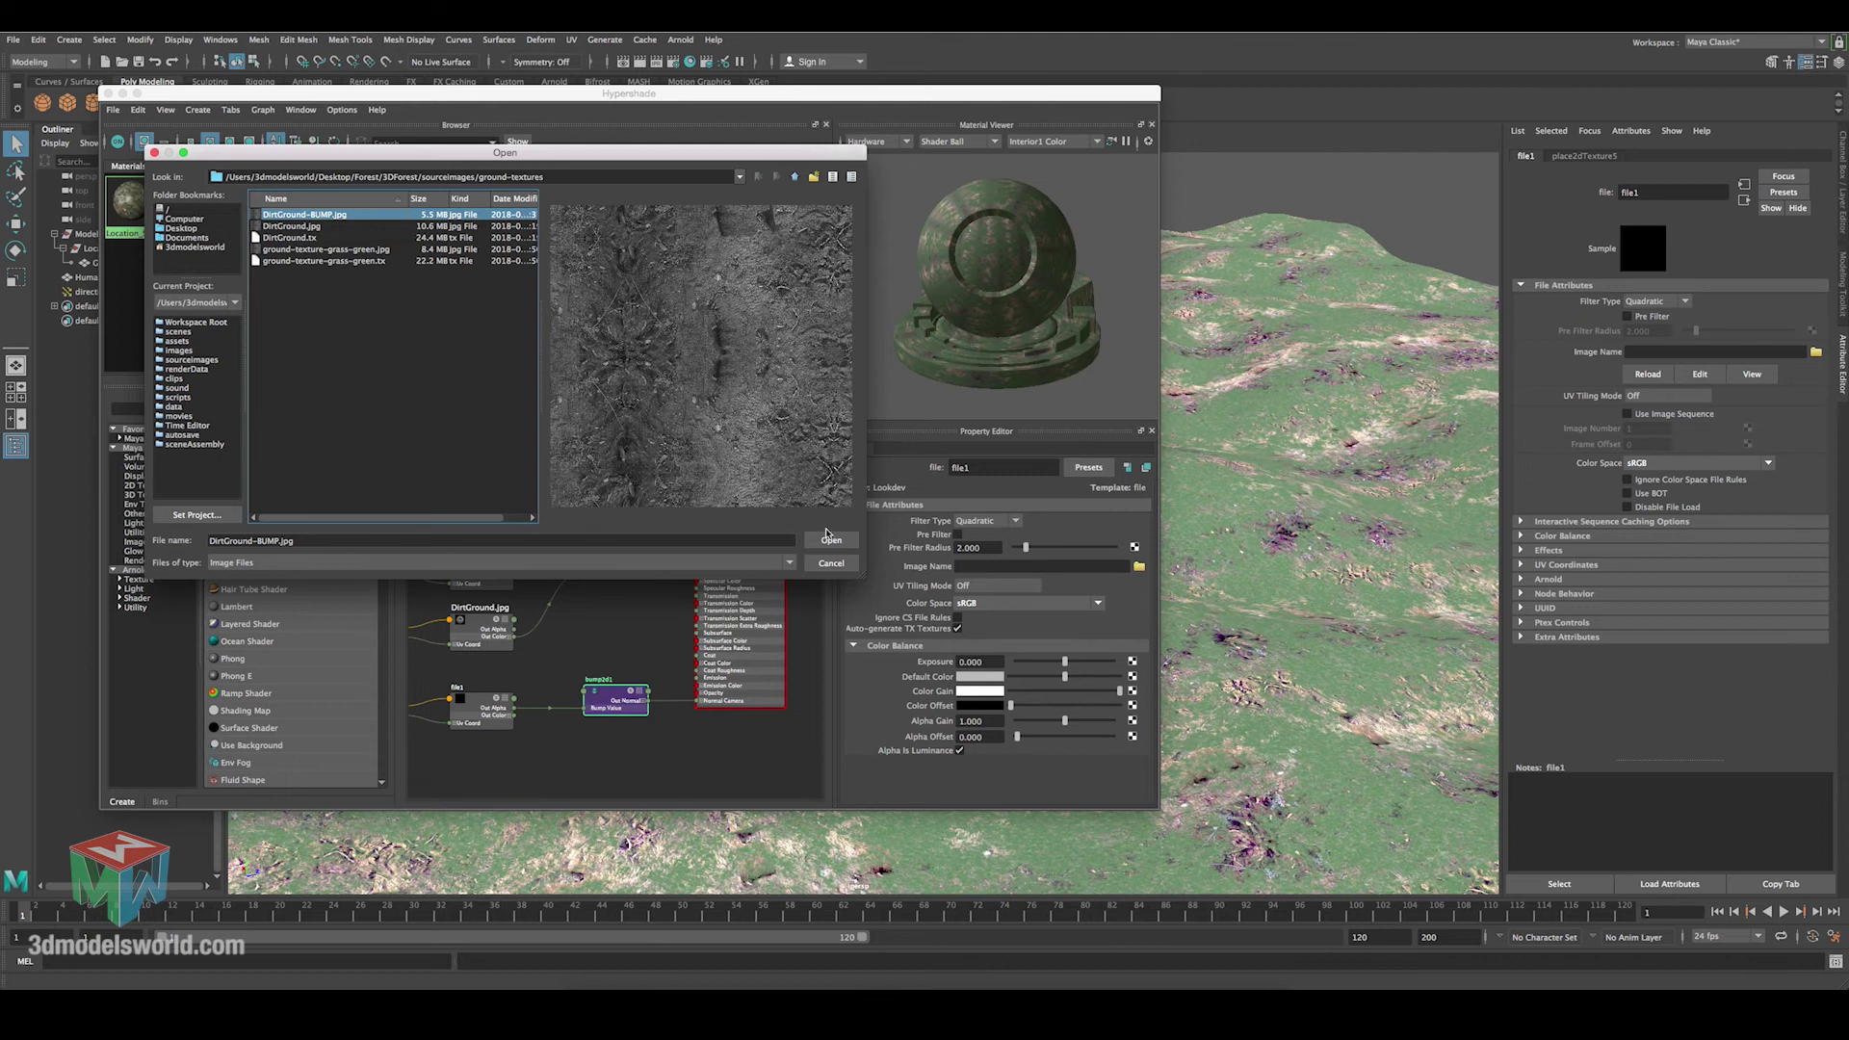
click(830, 540)
Set the bump node's Bump Depth to 0.1 and inspect the terrain's bump up close.
drag(877, 102, 718, 97)
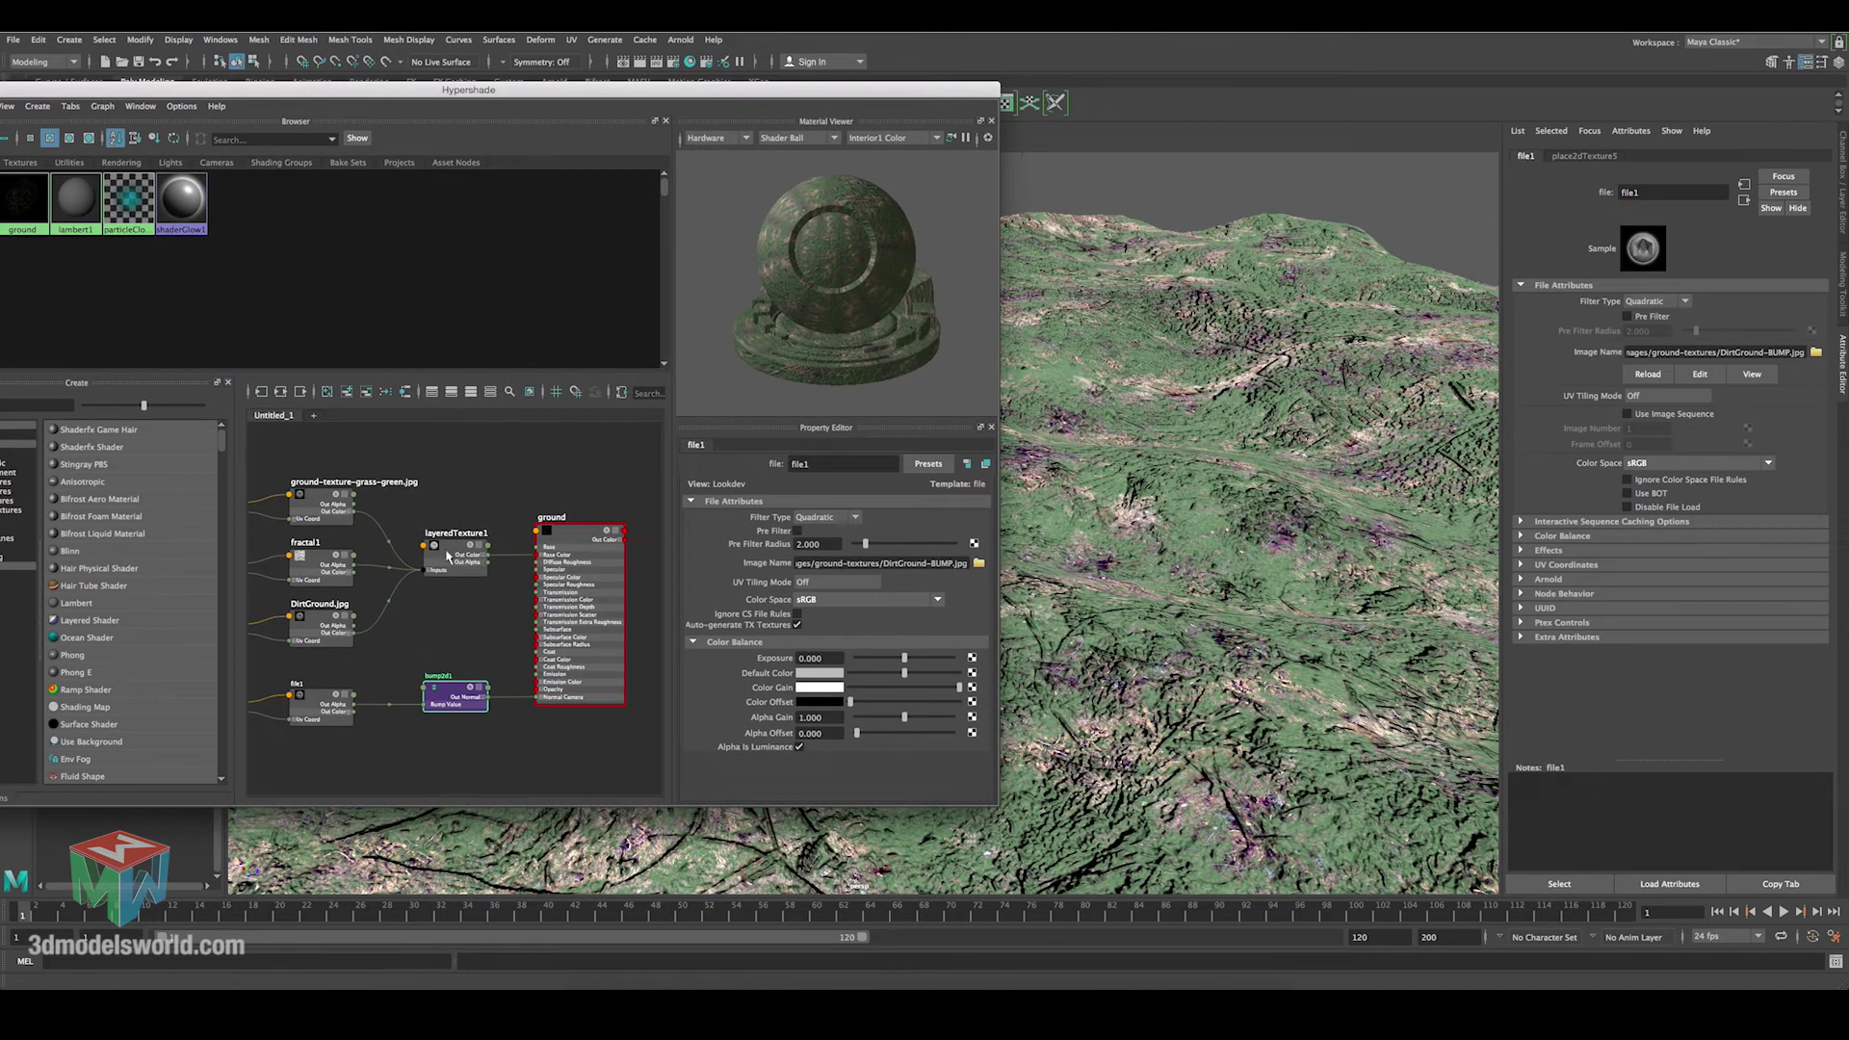
alt+middle_drag(398, 641, 450, 637)
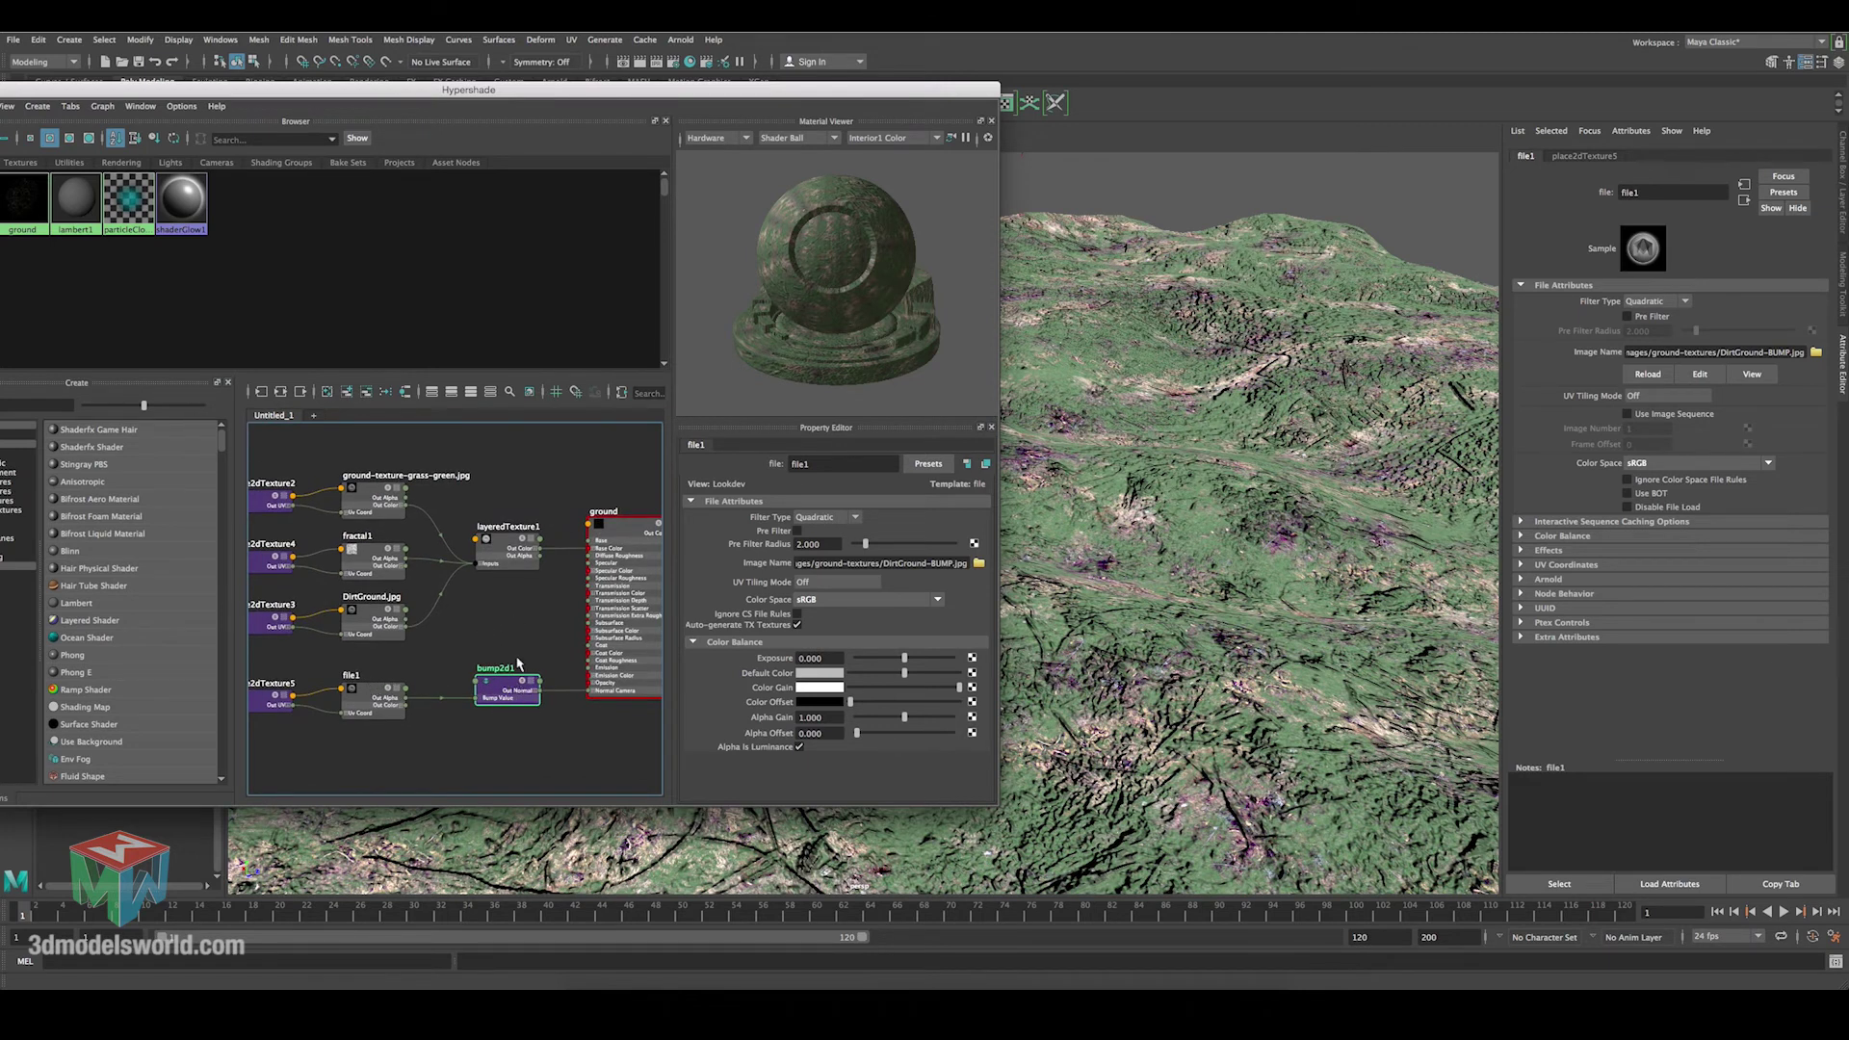
click(518, 666)
click(507, 685)
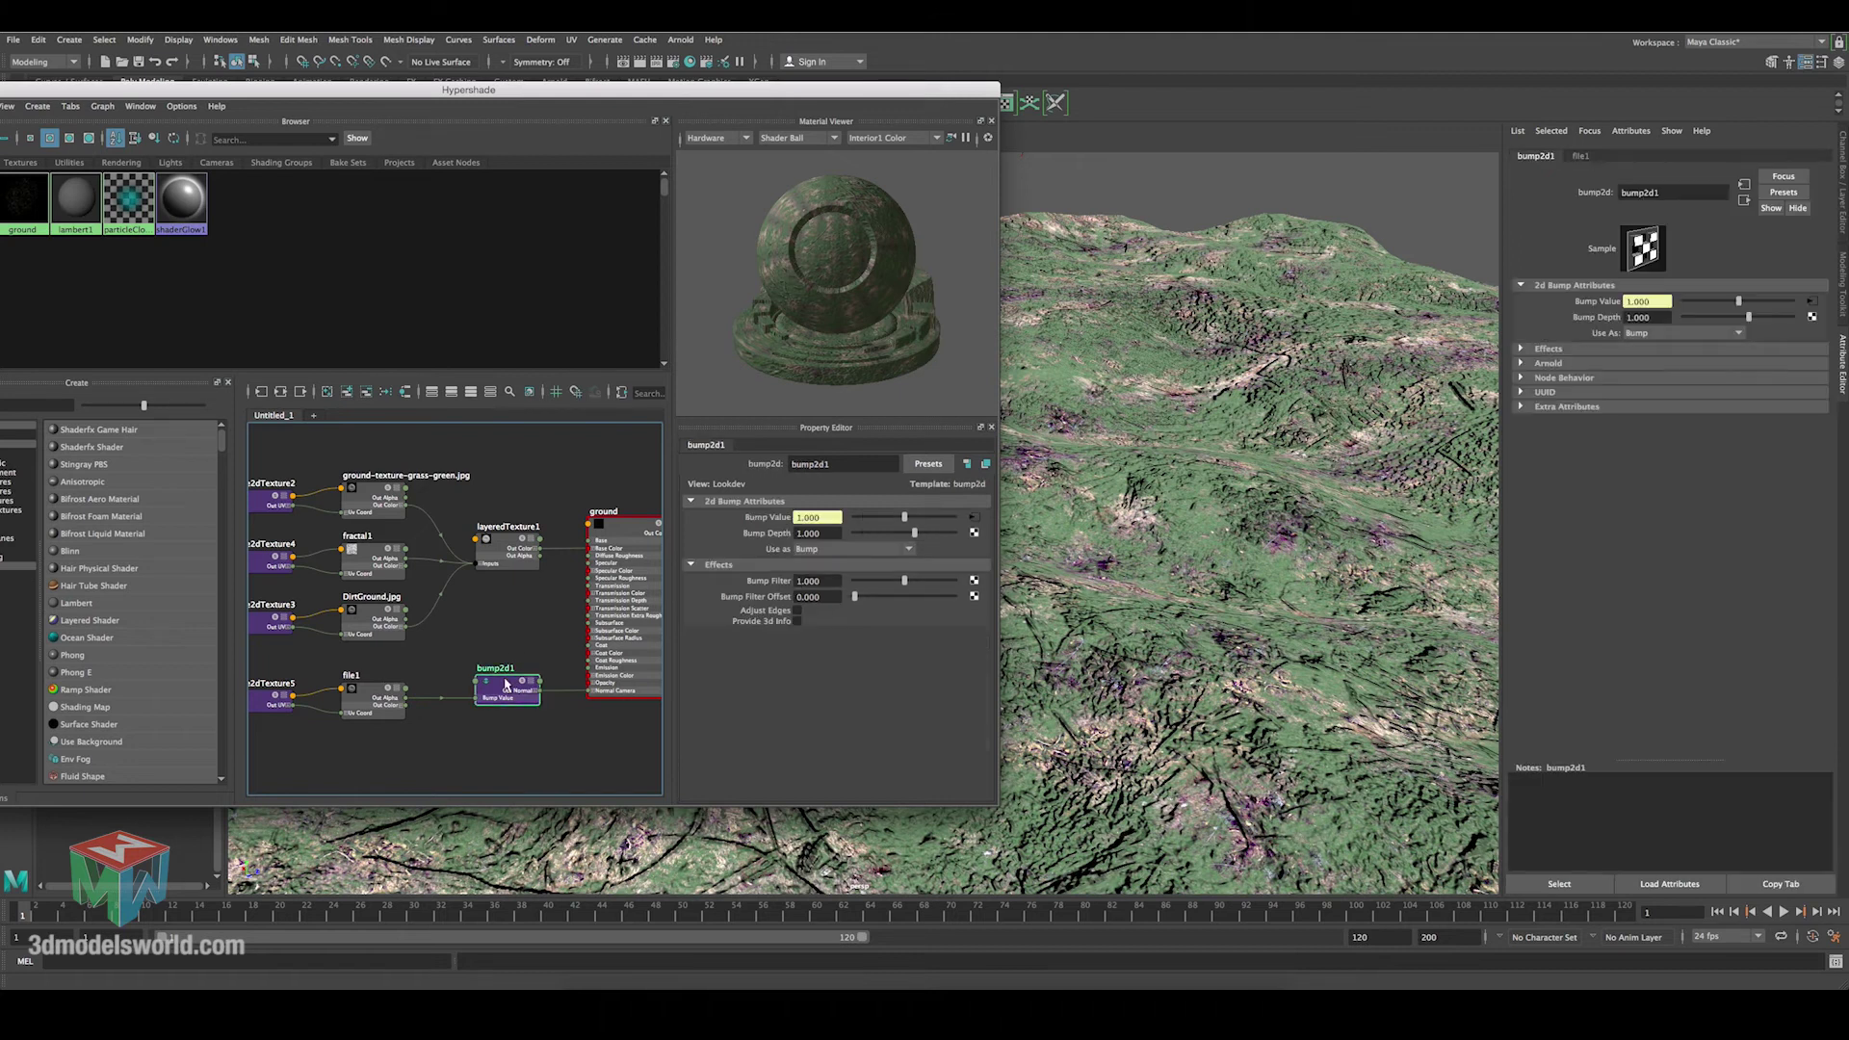
double_click(832, 534)
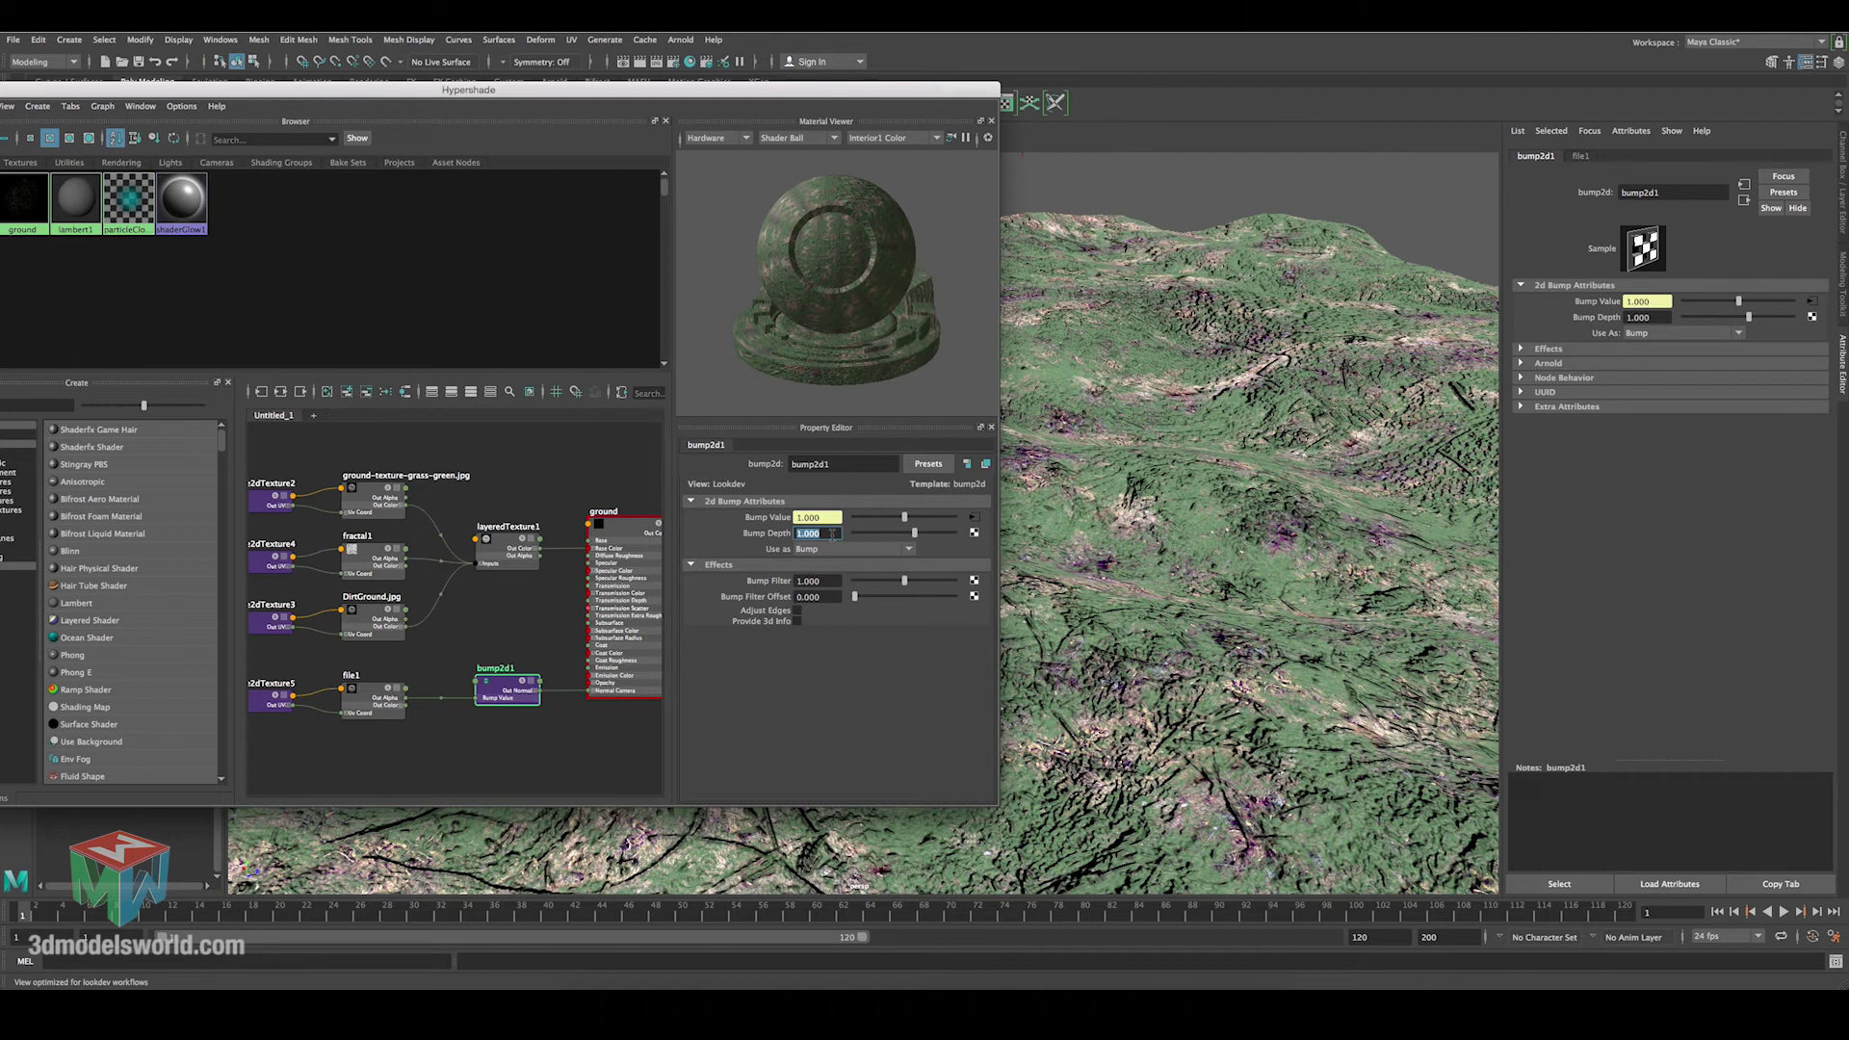
text(0.1)
key(Return)
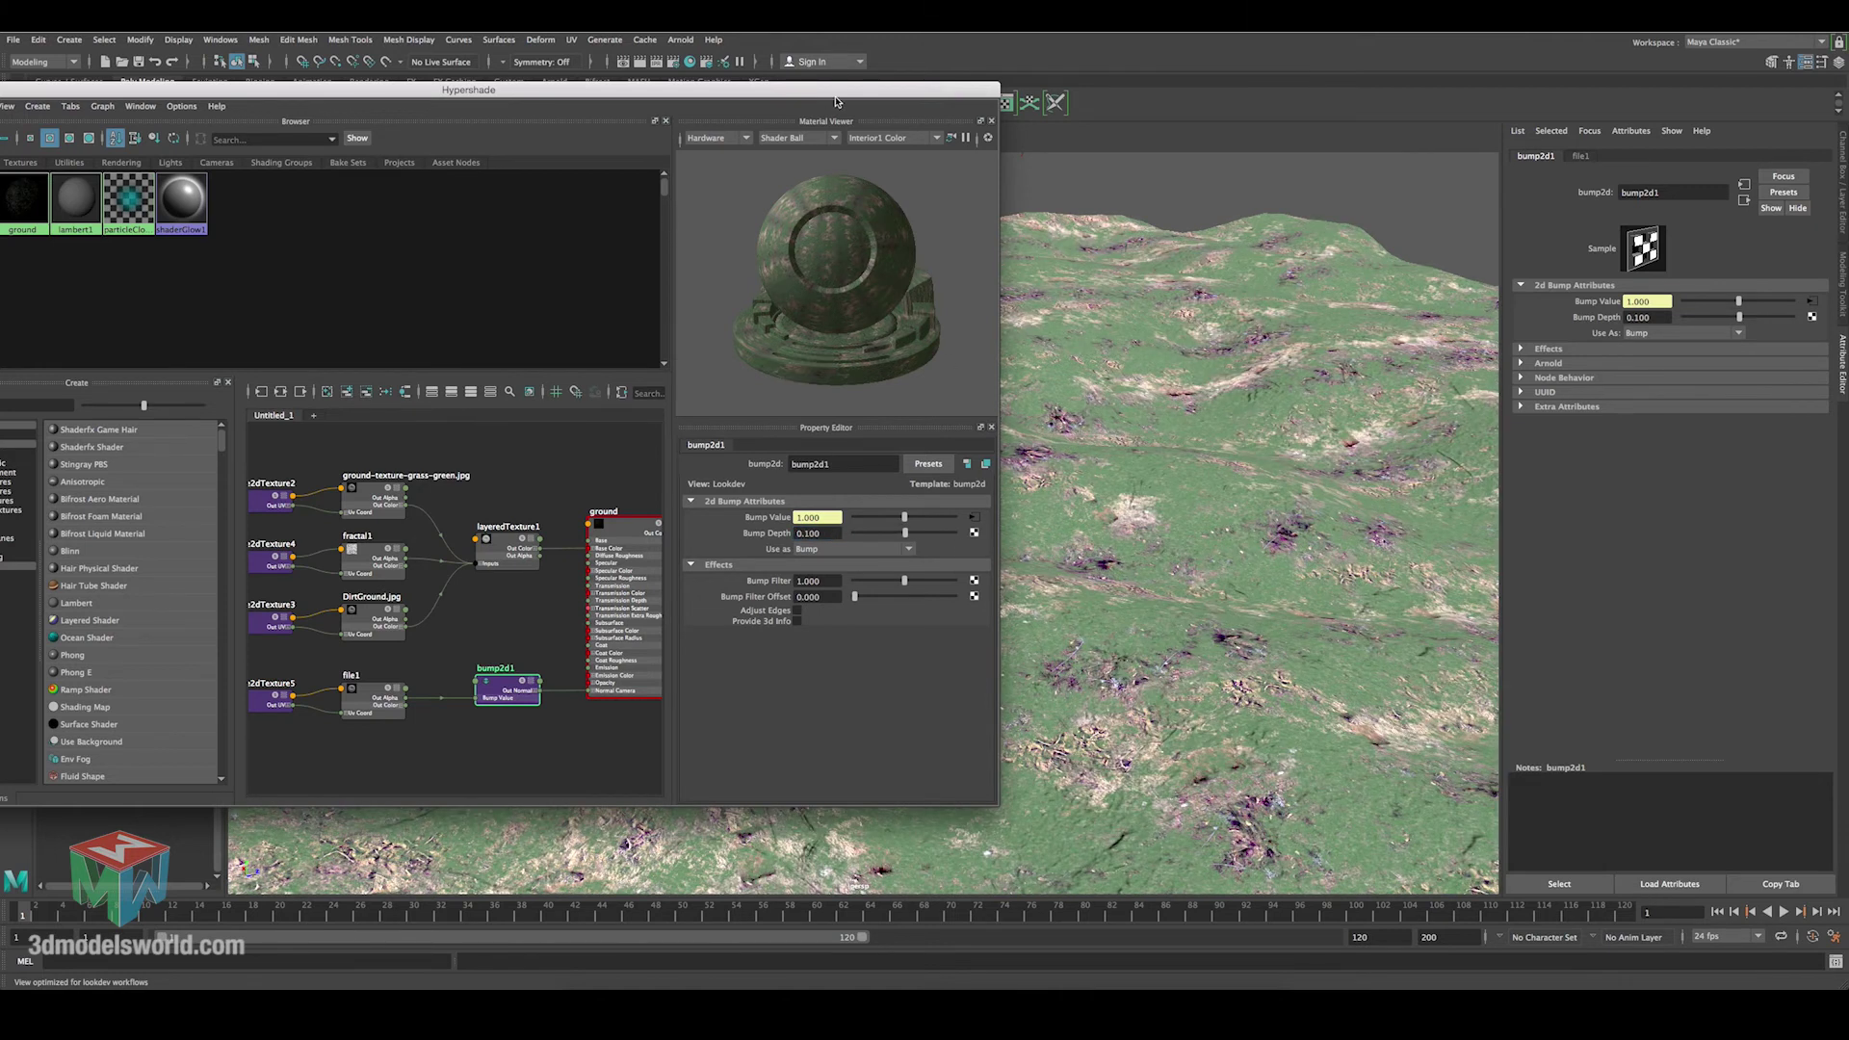
drag(839, 89, 624, 82)
alt+drag(1231, 632, 1164, 651)
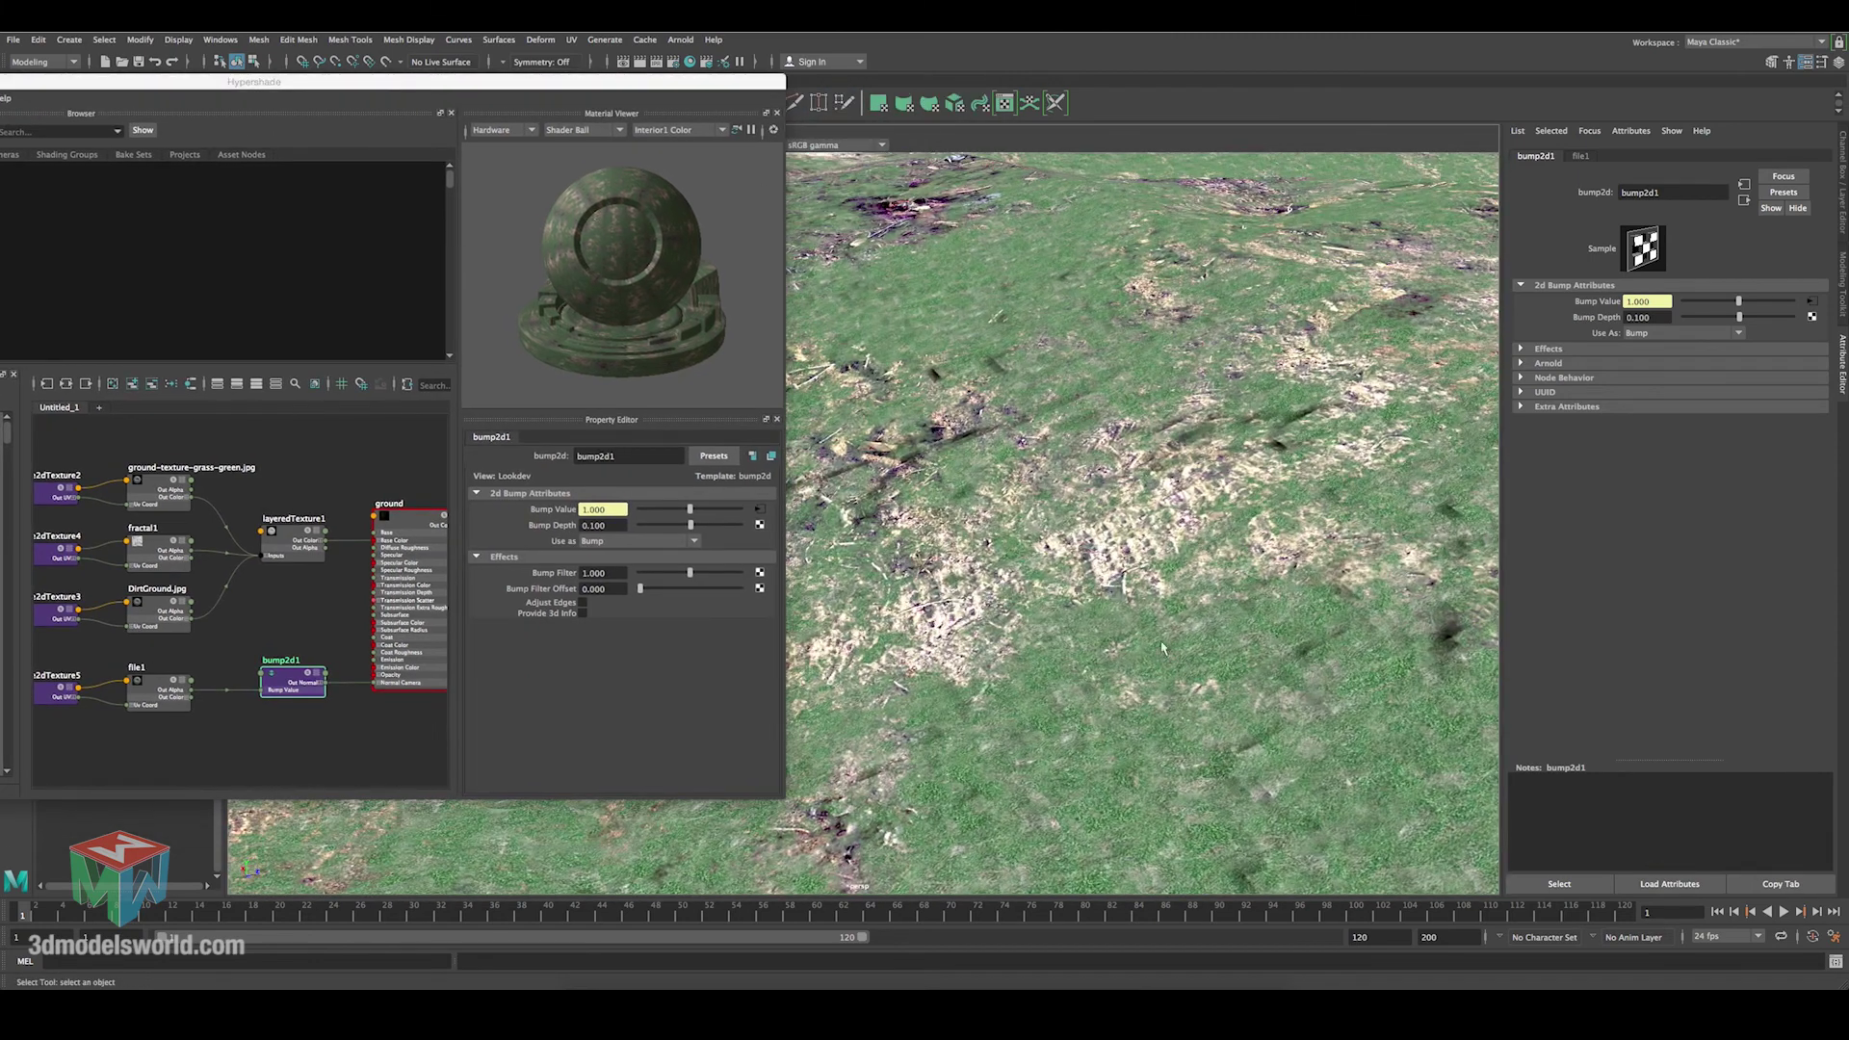
Match the bump texture's tiling to the dirt texture by setting Repeat UV to 12 by 12 on the bump file's 2D placement node.
drag(485, 87, 693, 73)
alt+middle_drag(460, 575, 523, 569)
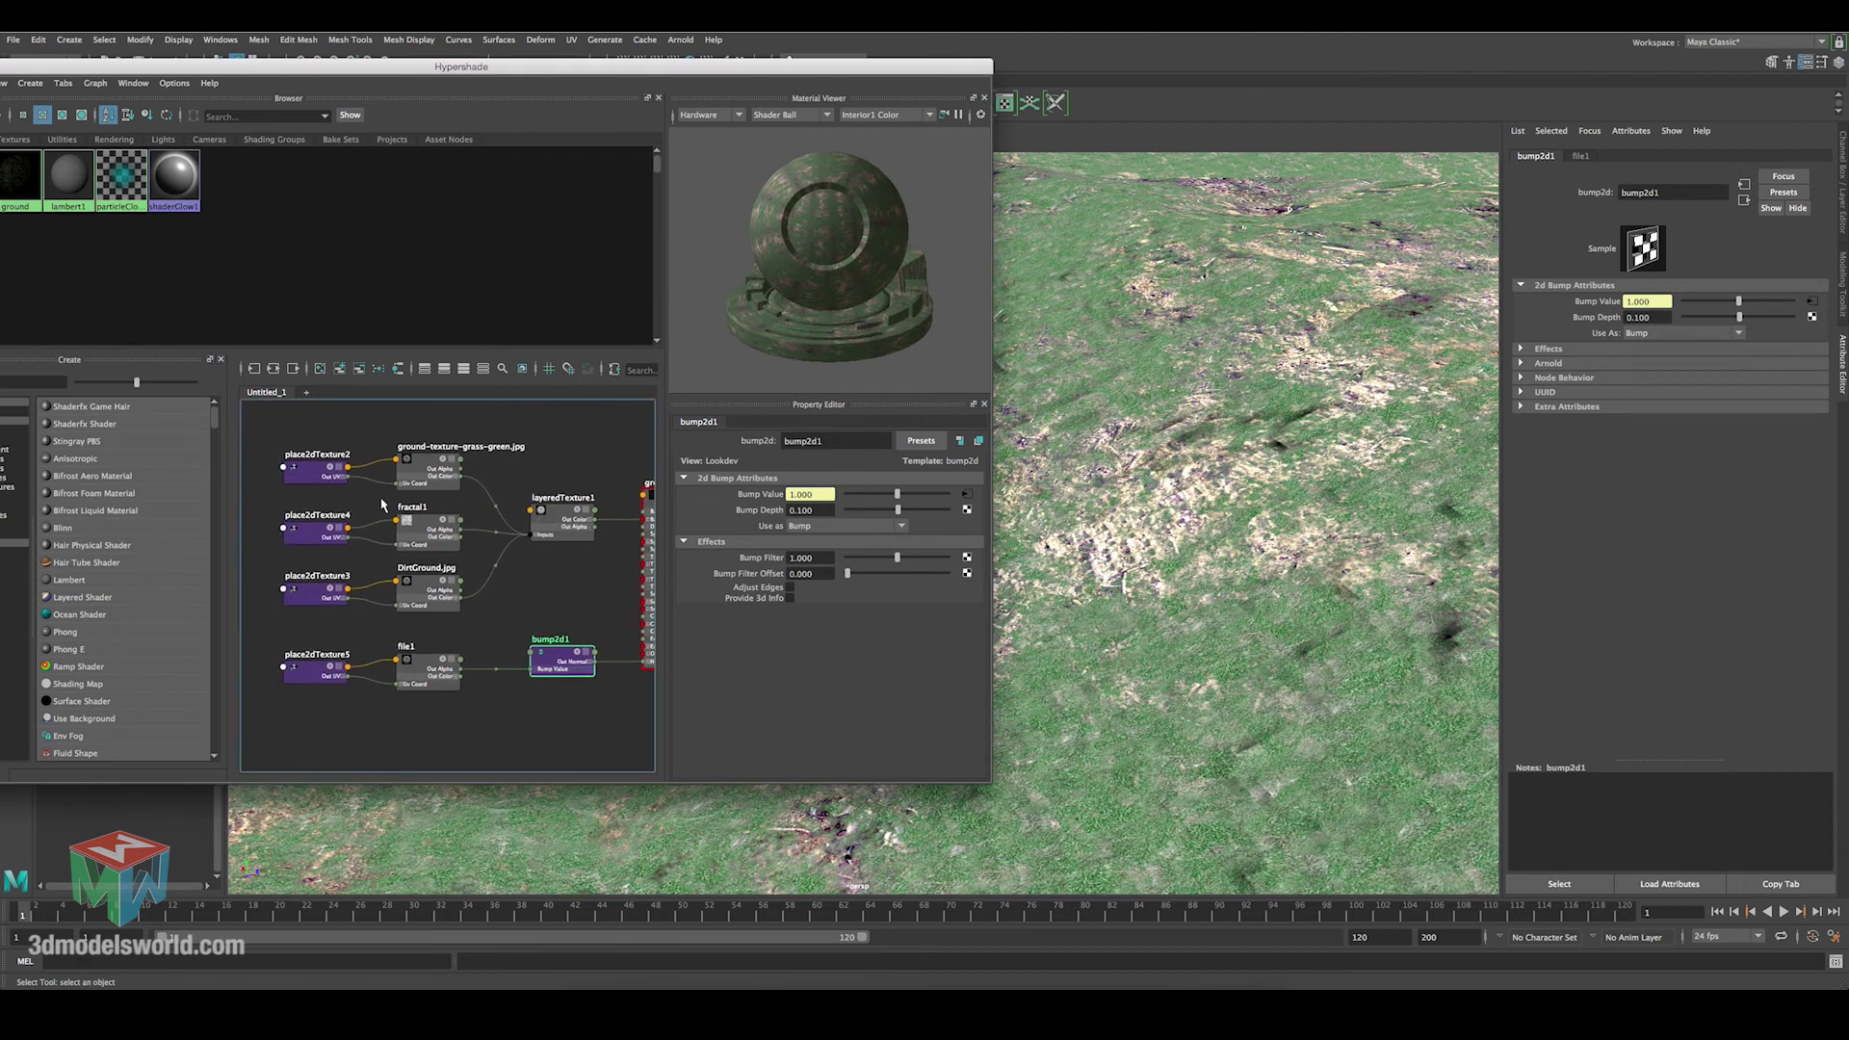
click(311, 674)
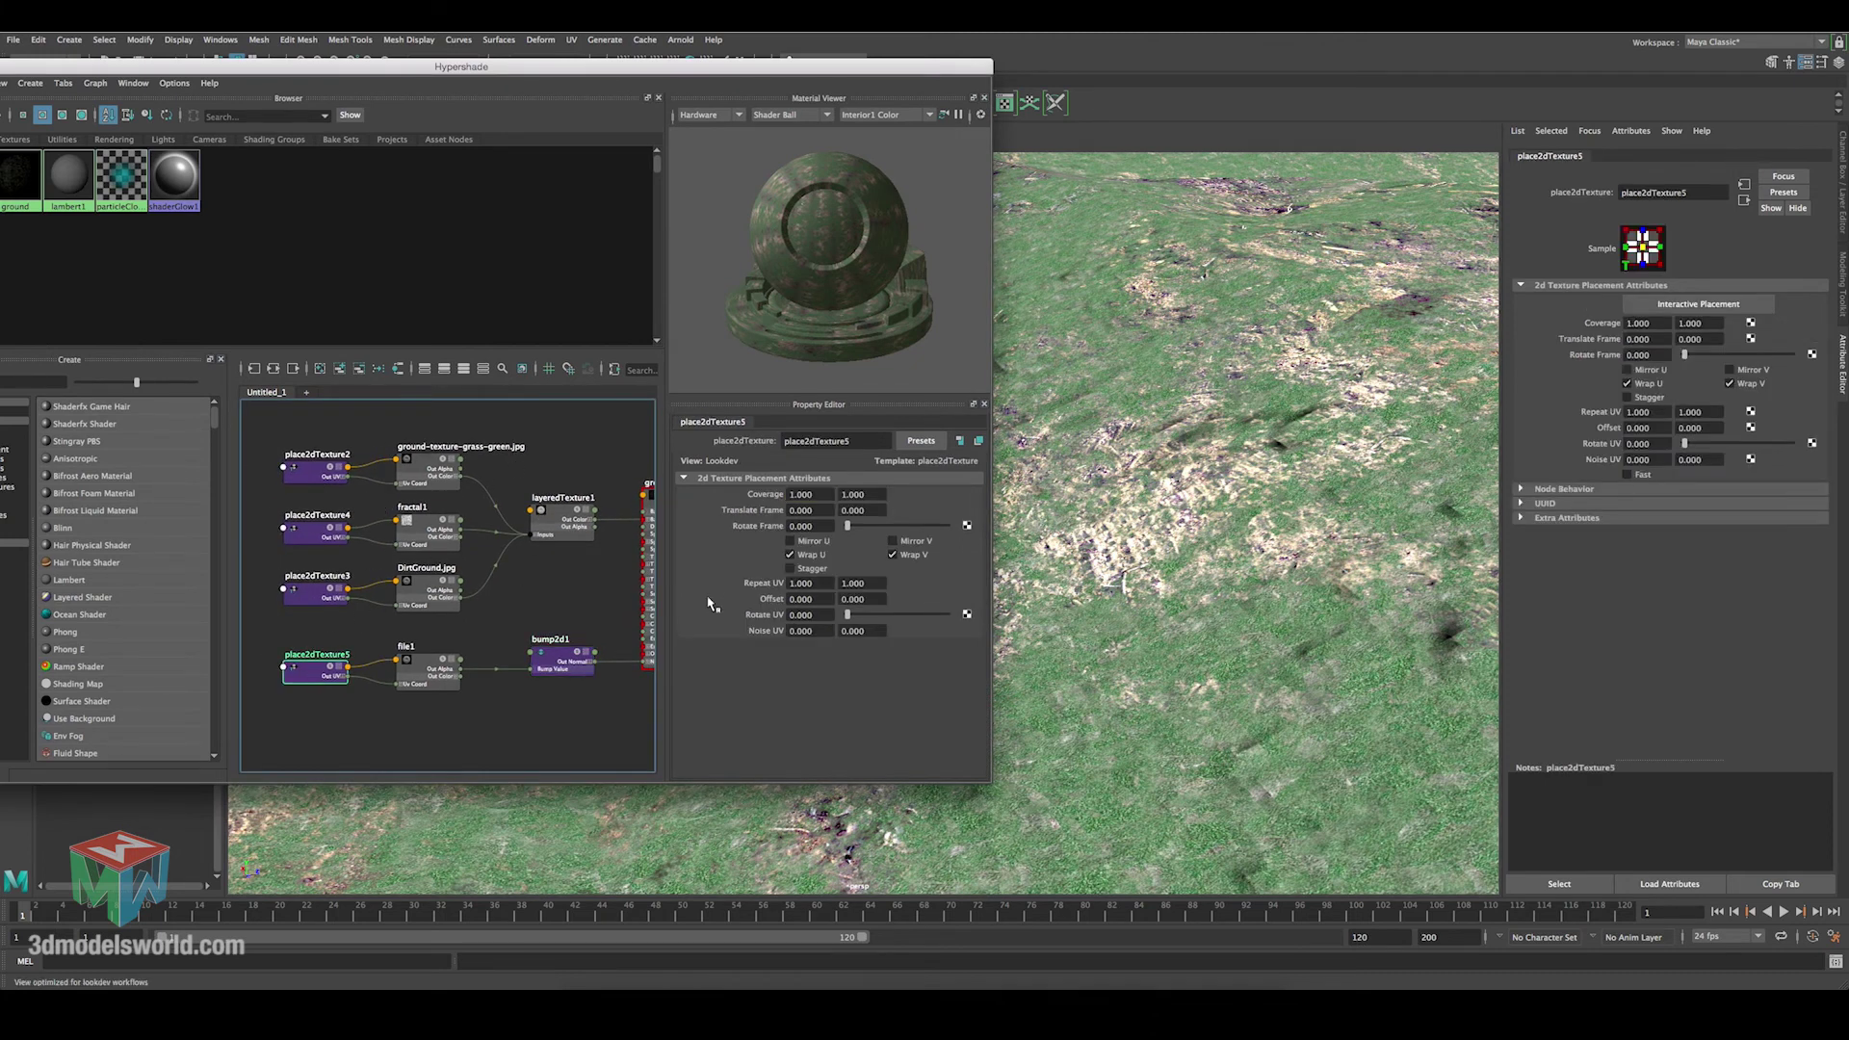
click(343, 477)
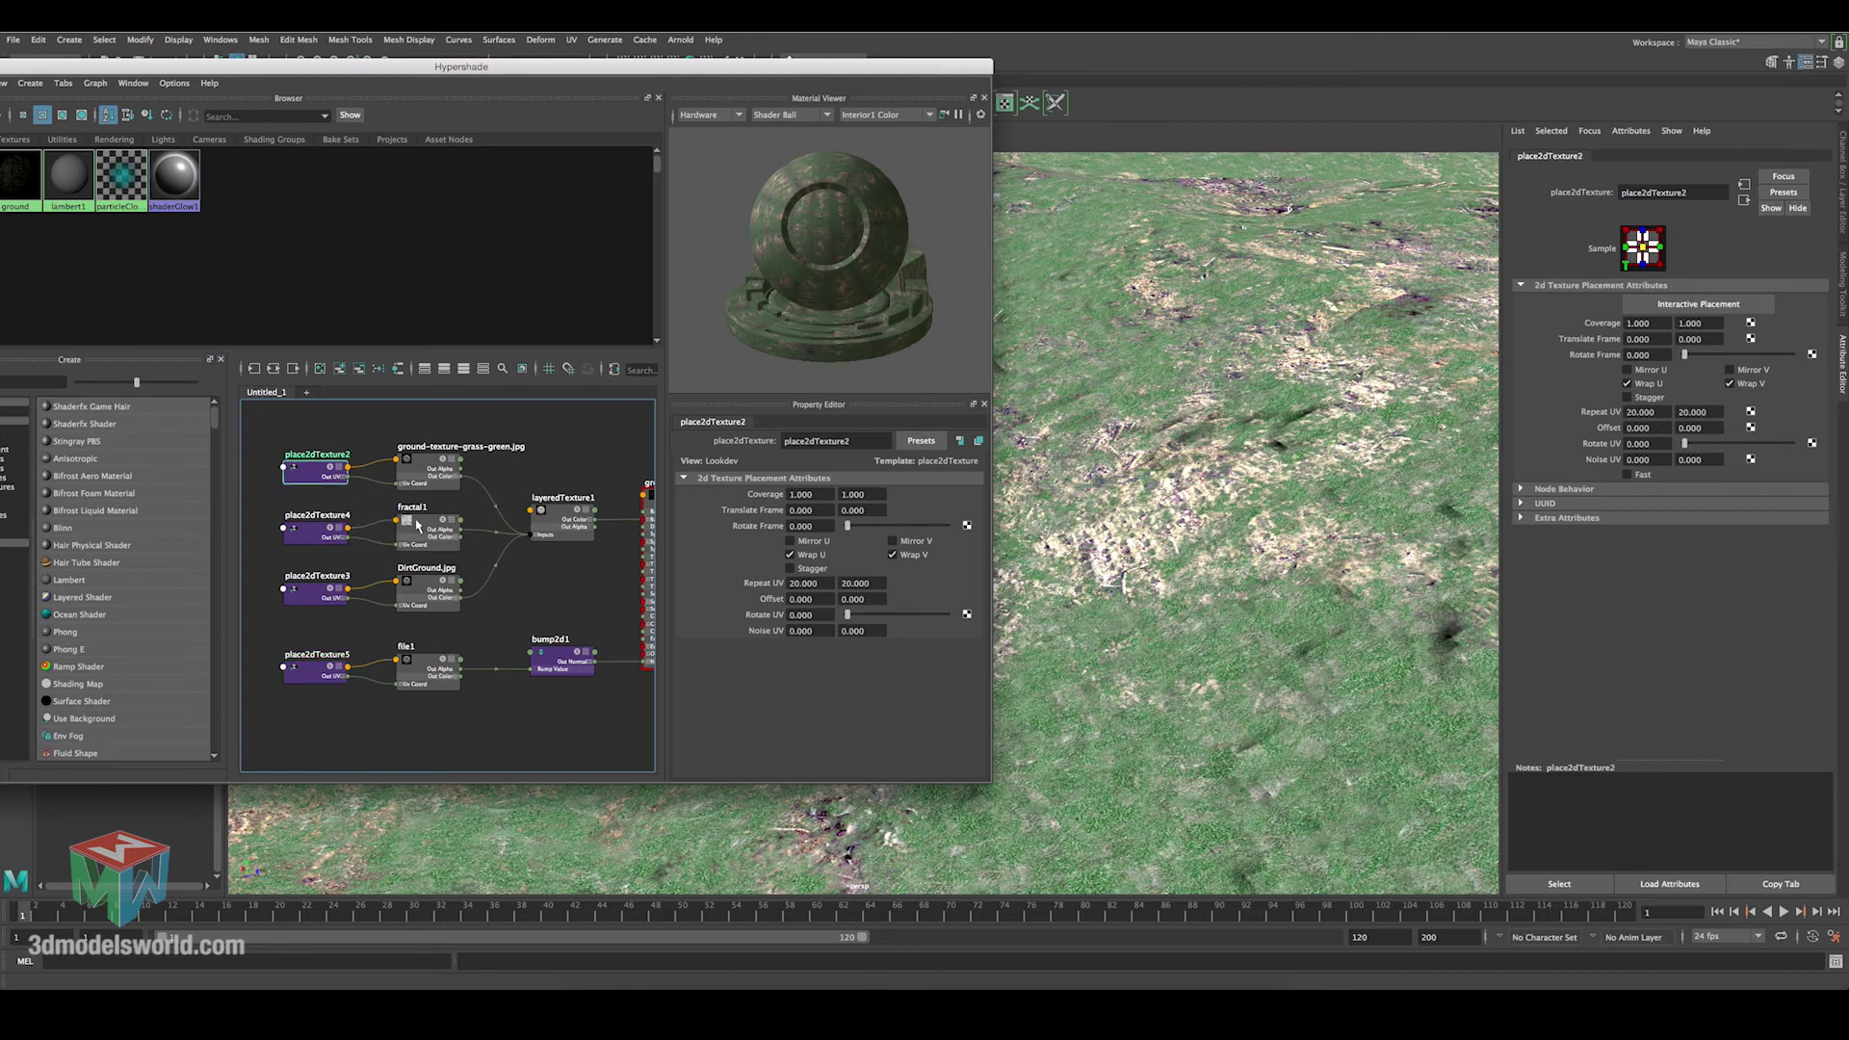
click(310, 533)
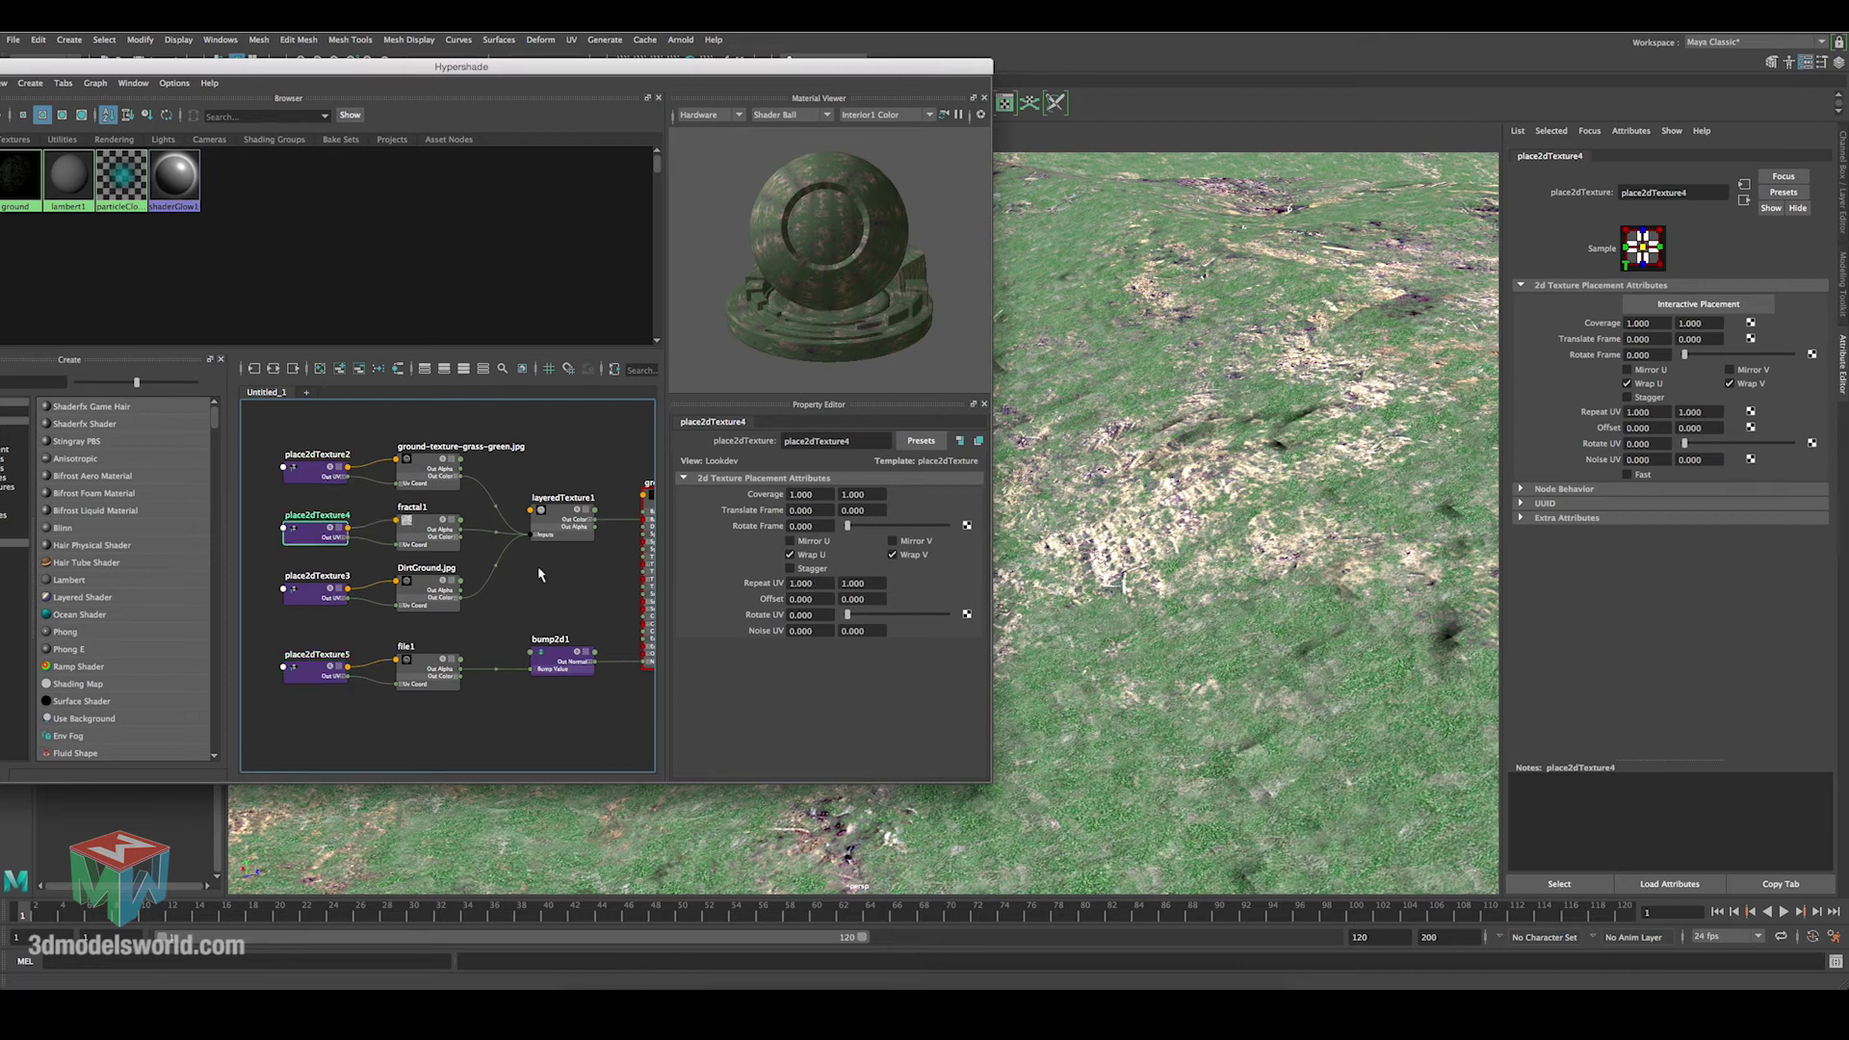
click(337, 583)
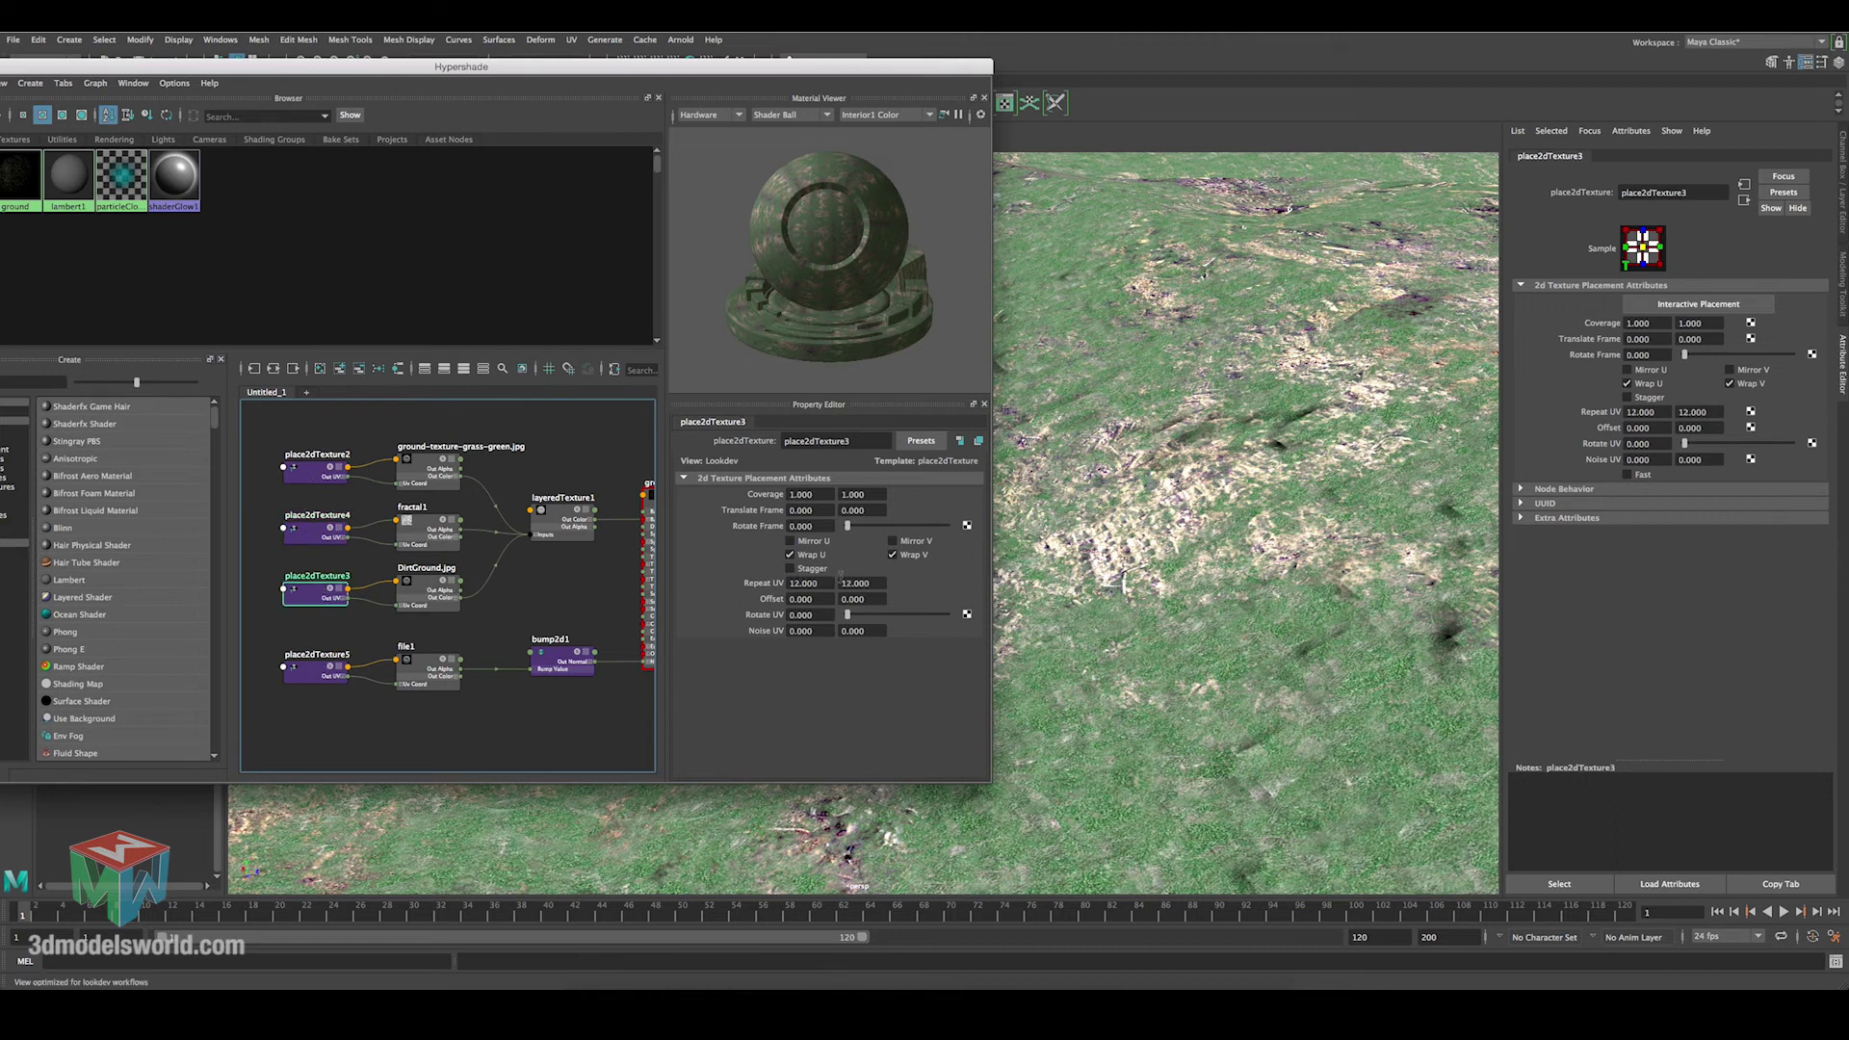
click(313, 677)
click(819, 583)
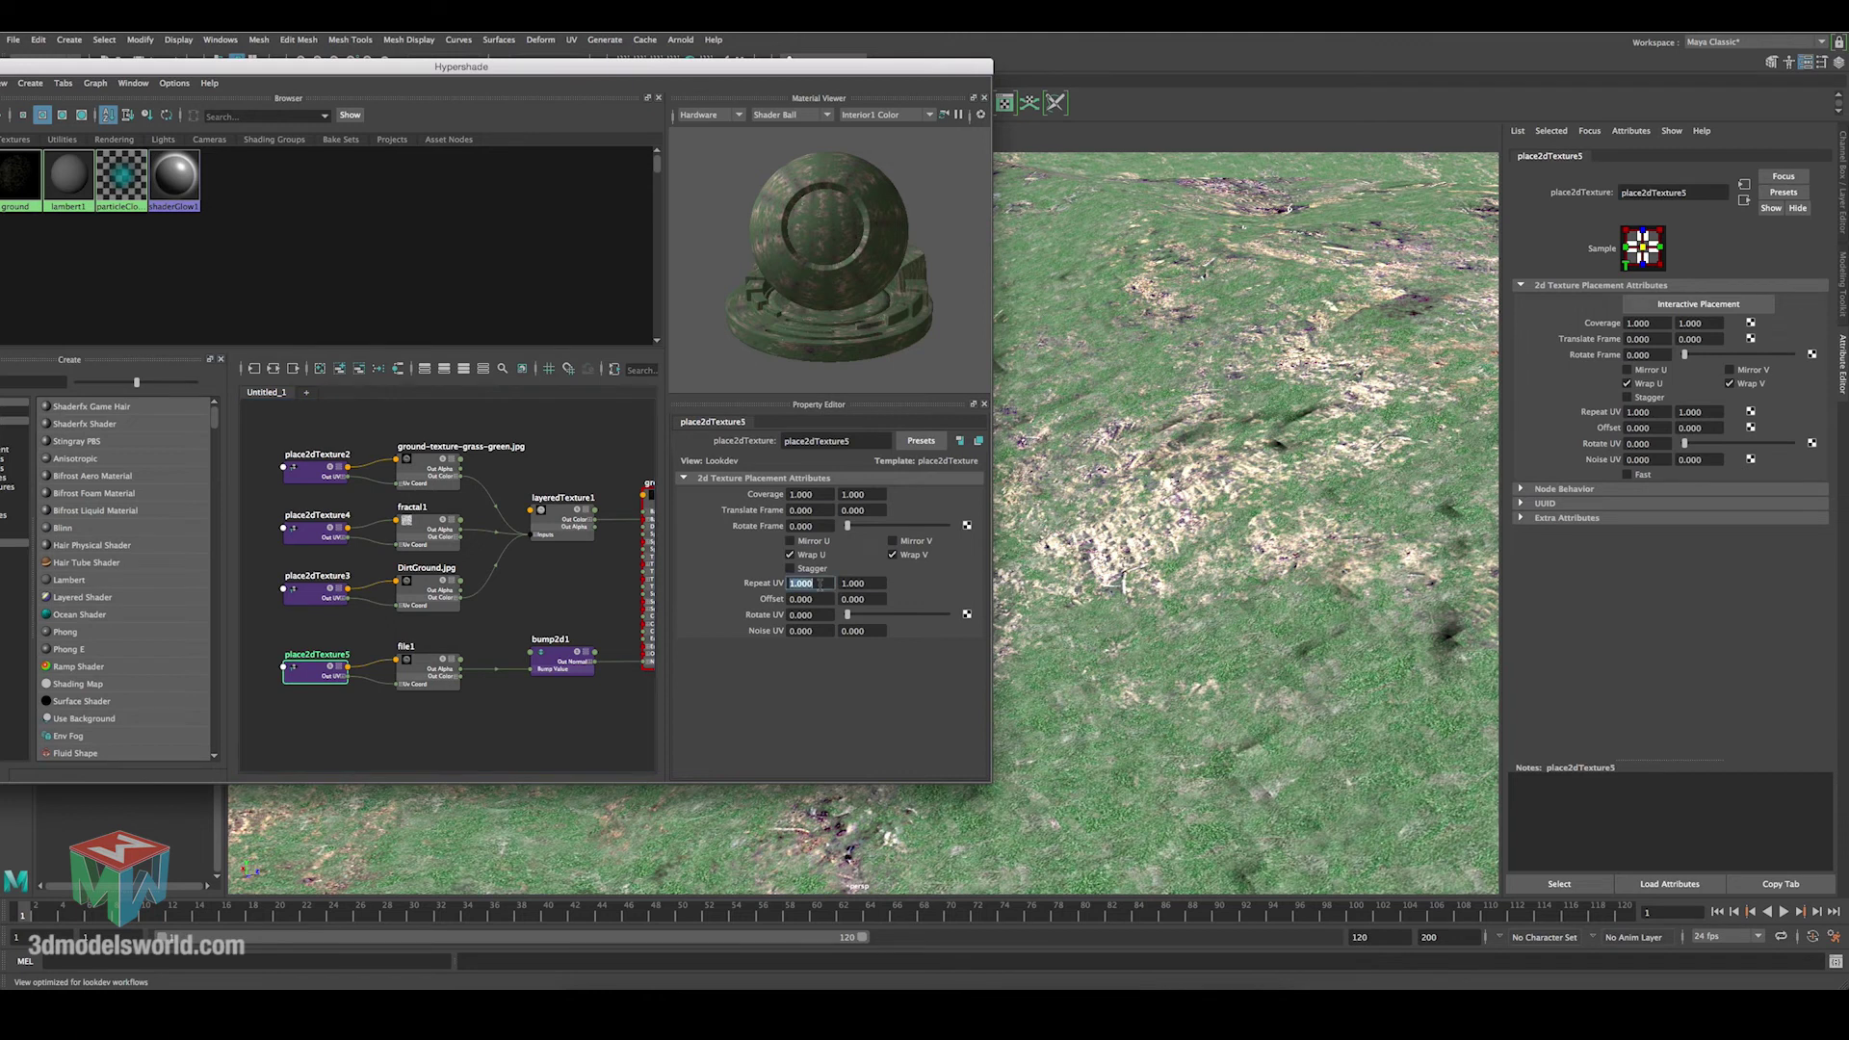
text(12)
key(Tab)
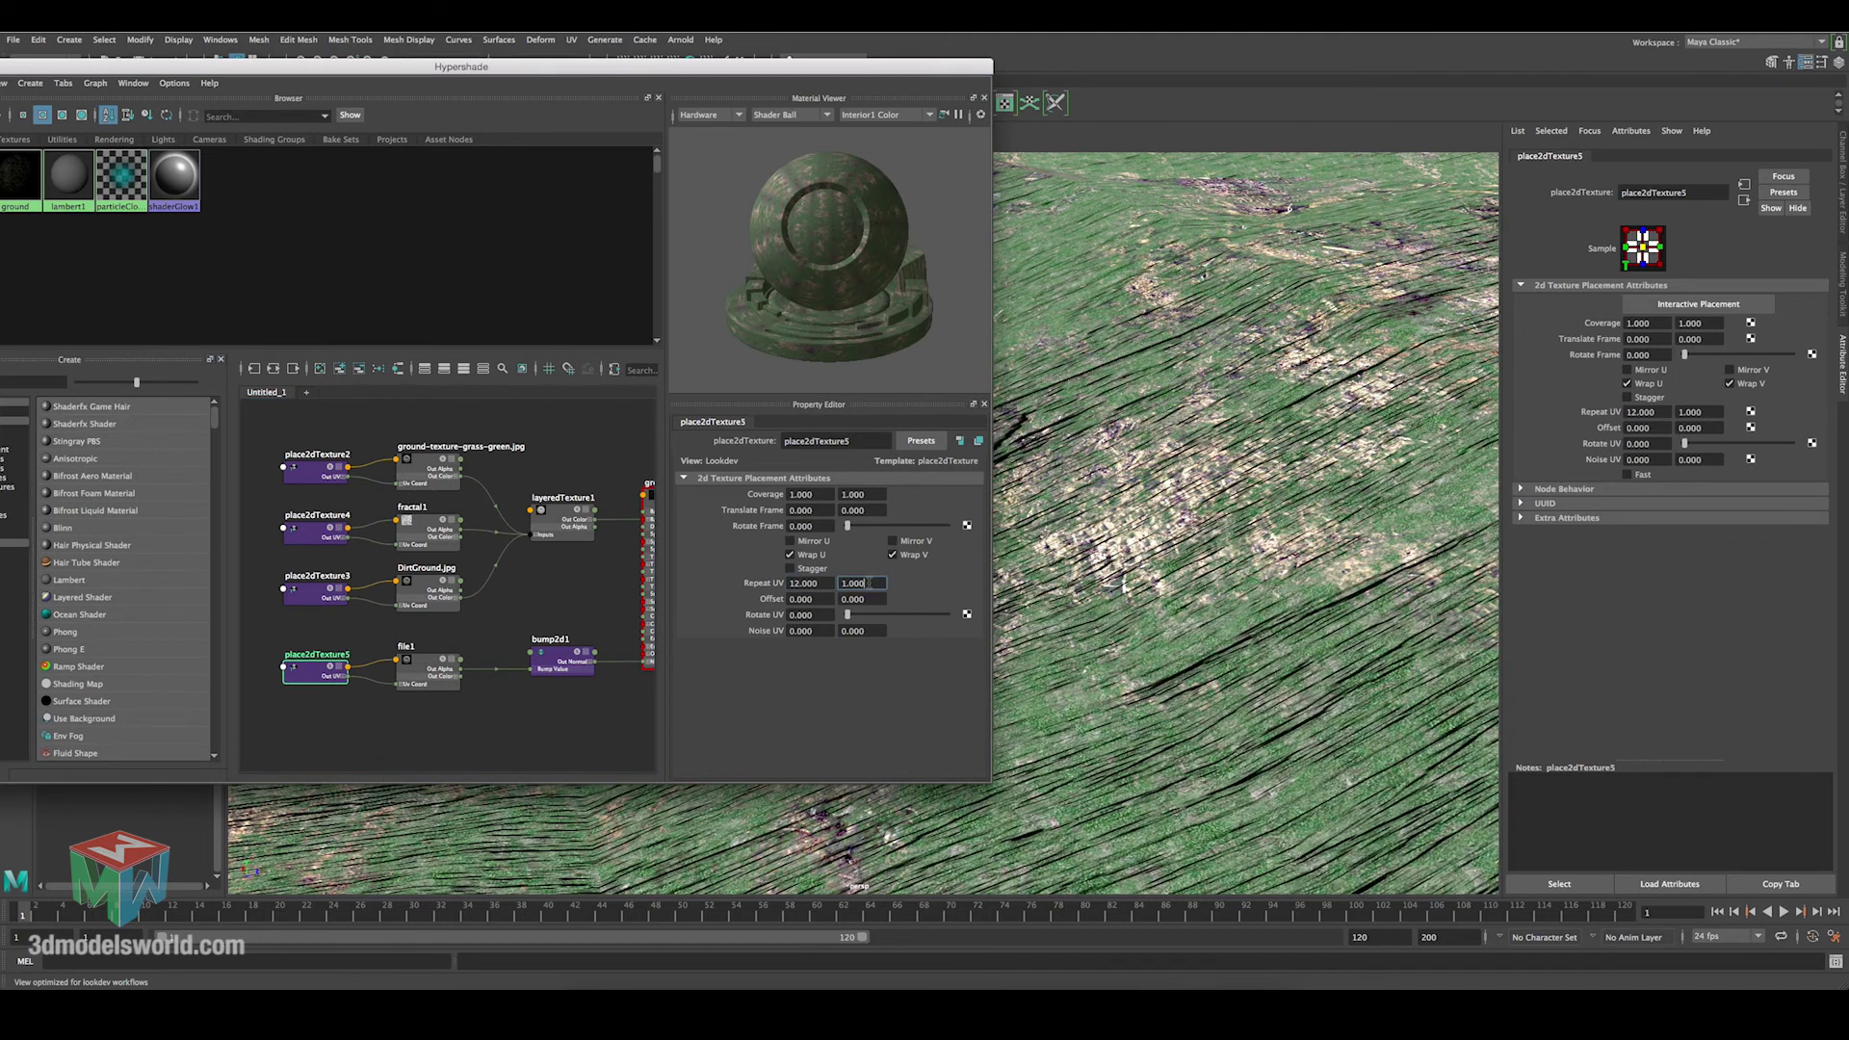
text(12)
click(812, 583)
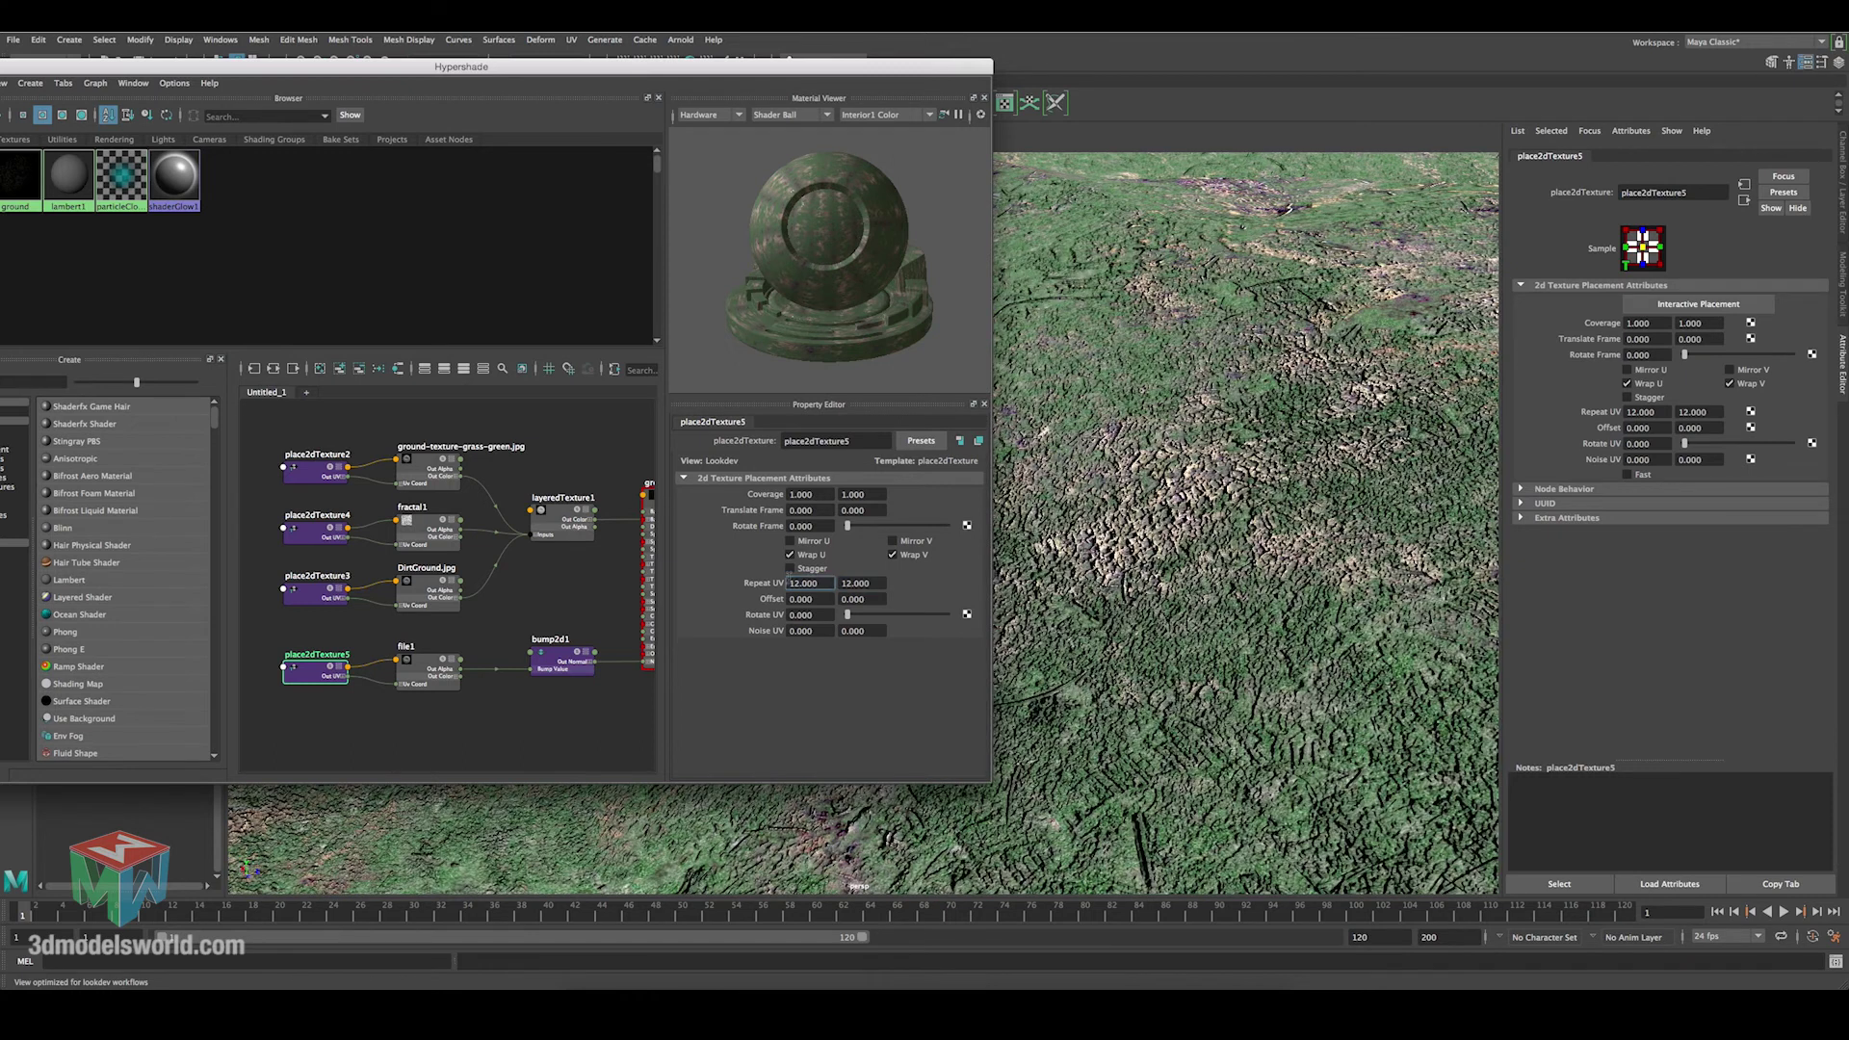
Set the bump node's Bump Depth to 0.01 and inspect the terrain's surface up close.
scroll(1162, 416, up, 5)
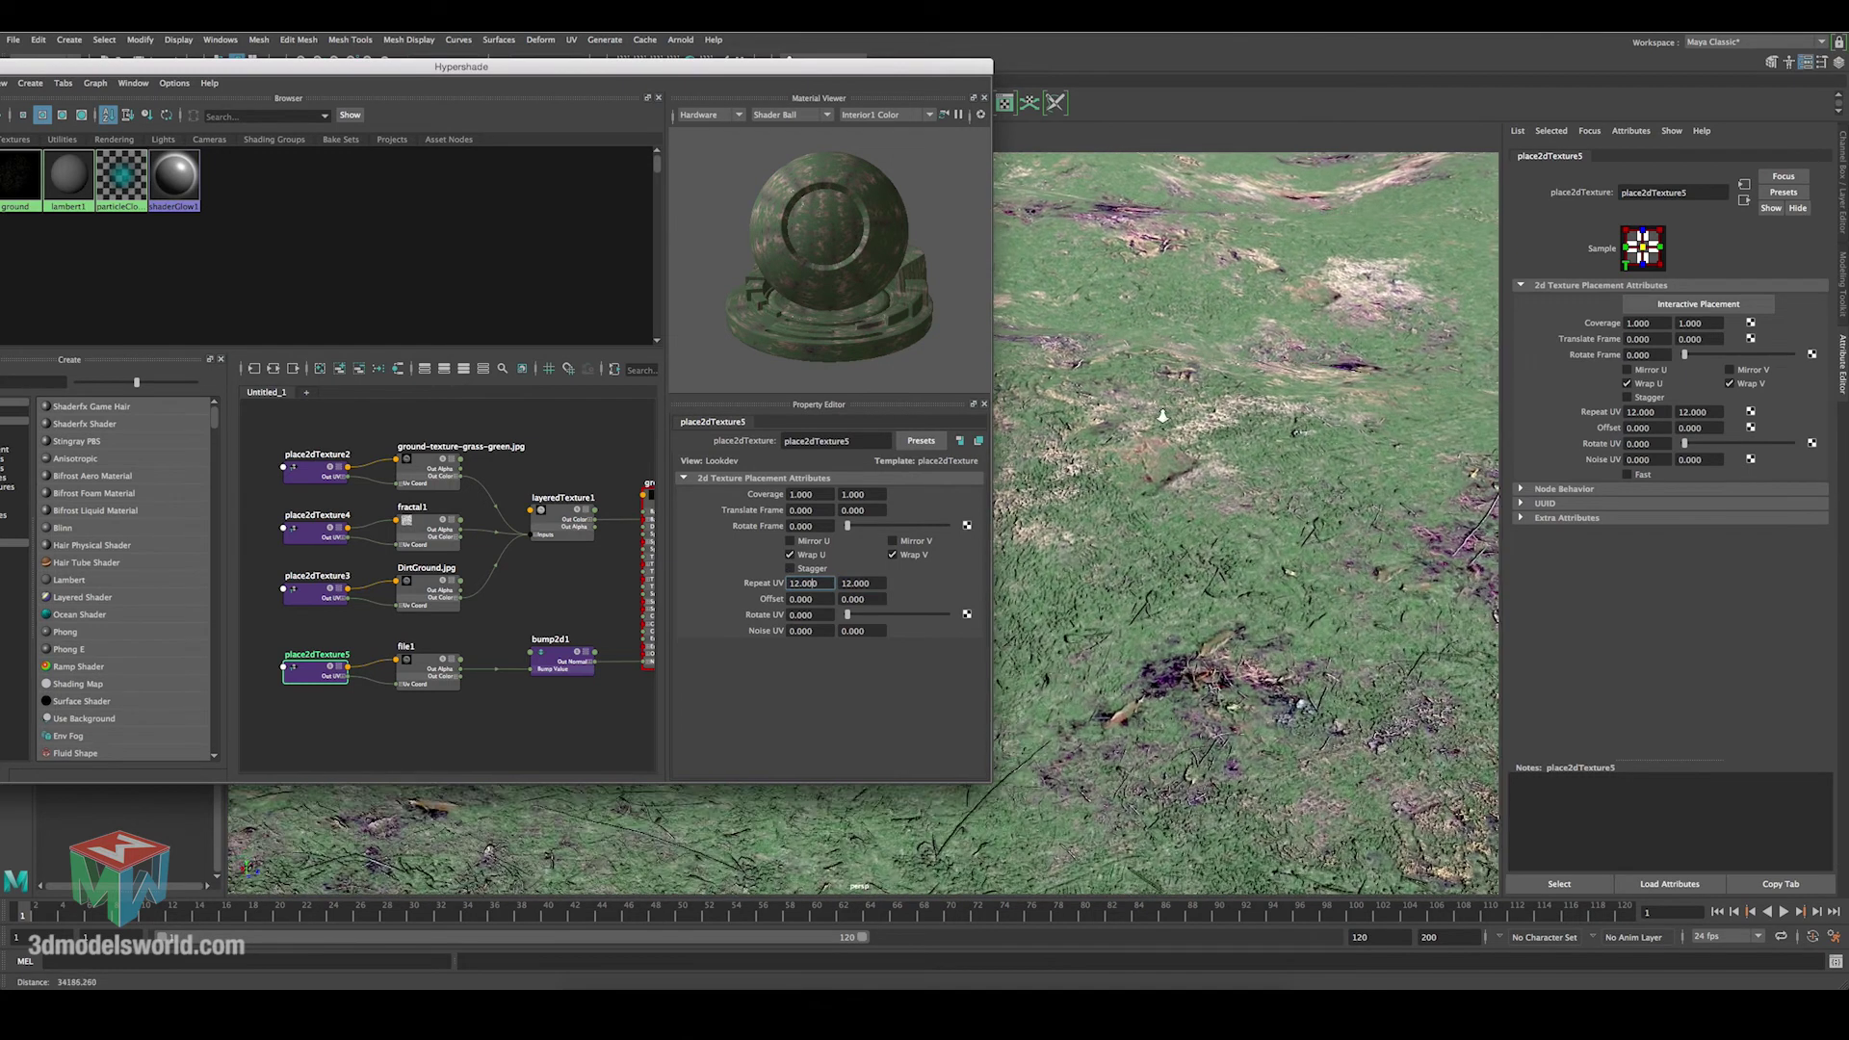
scroll(1162, 416, down, 4)
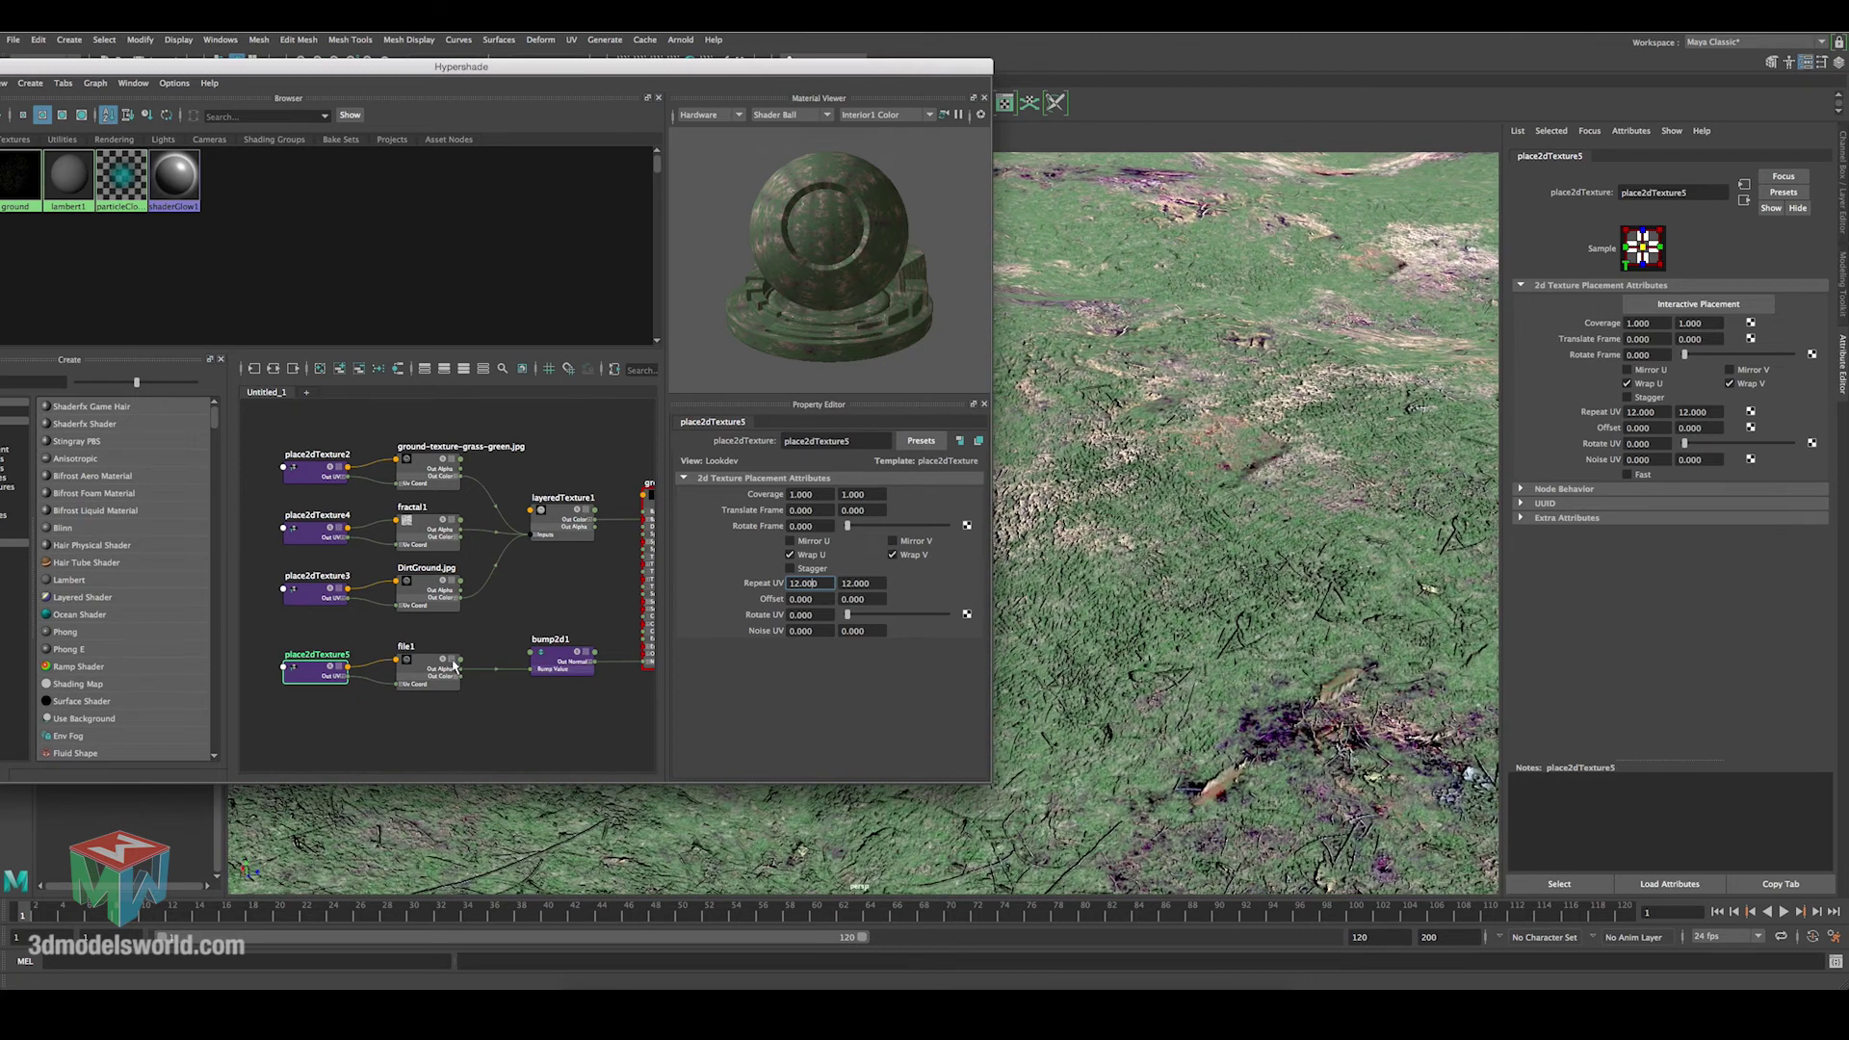
click(562, 661)
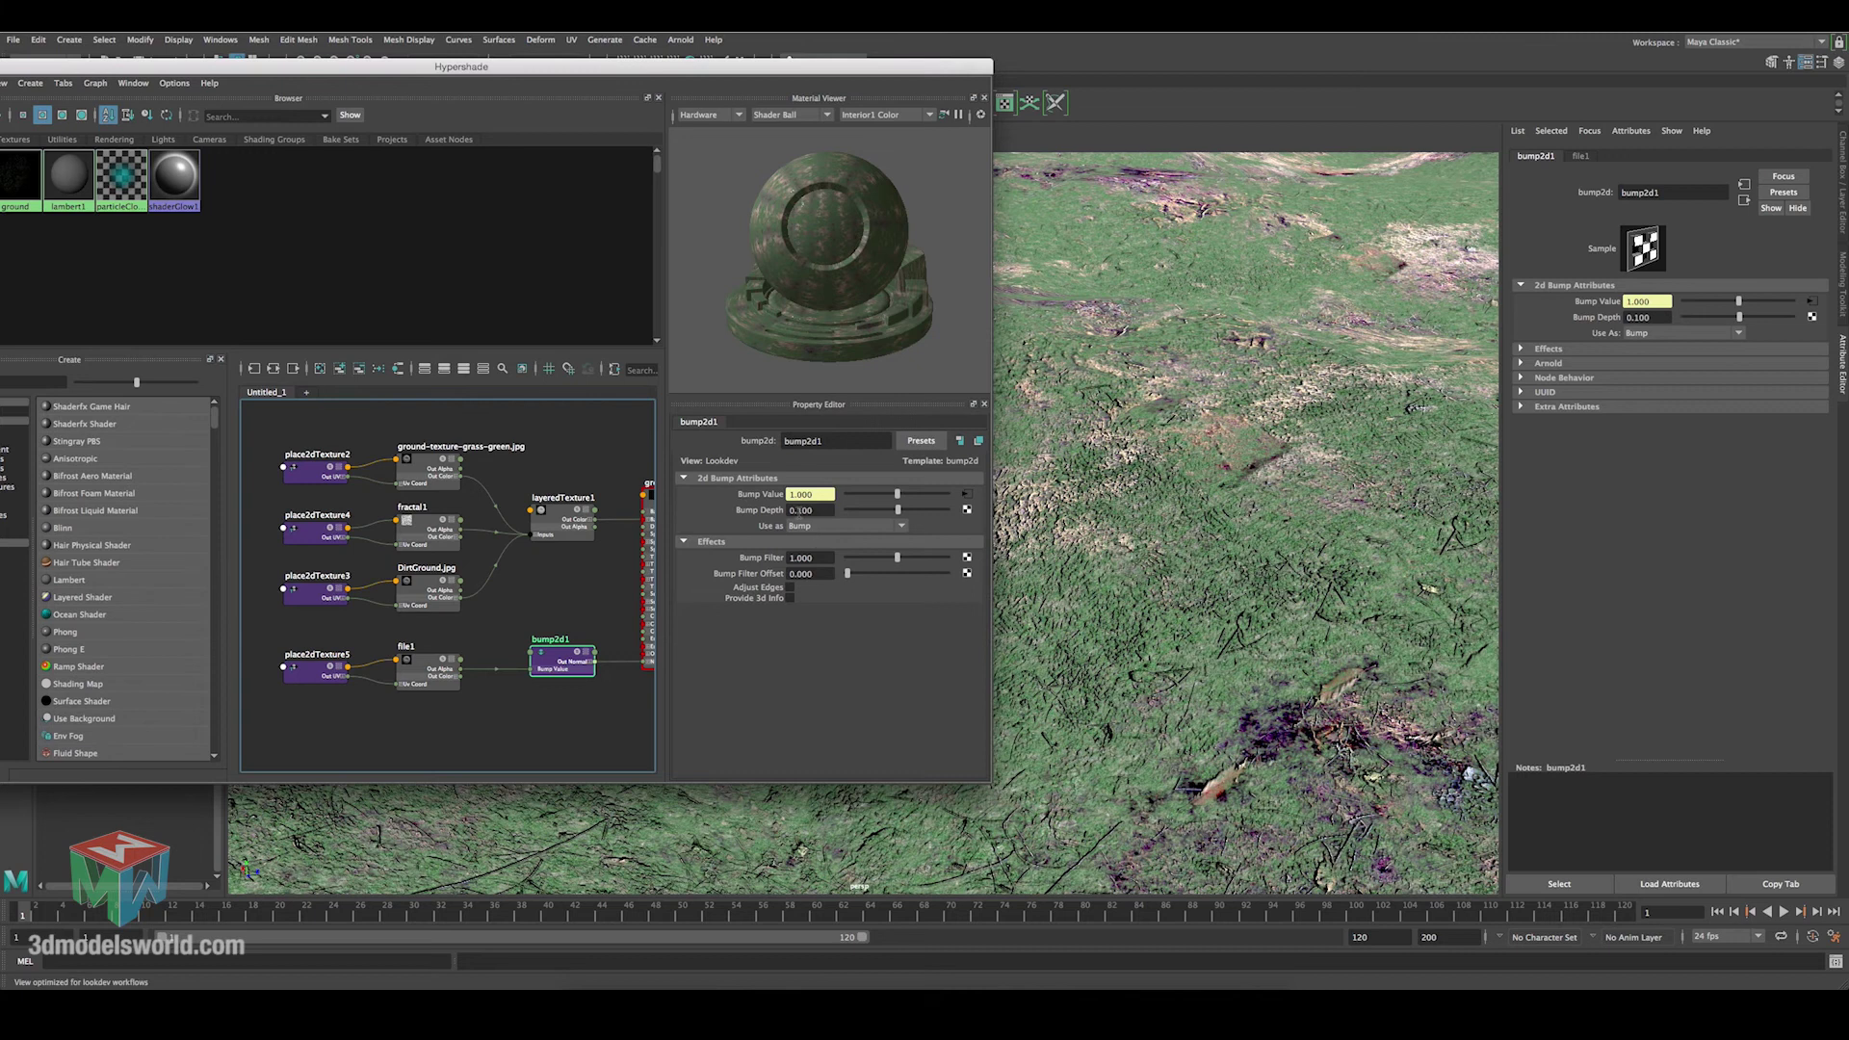
click(795, 511)
text(0)
key(Return)
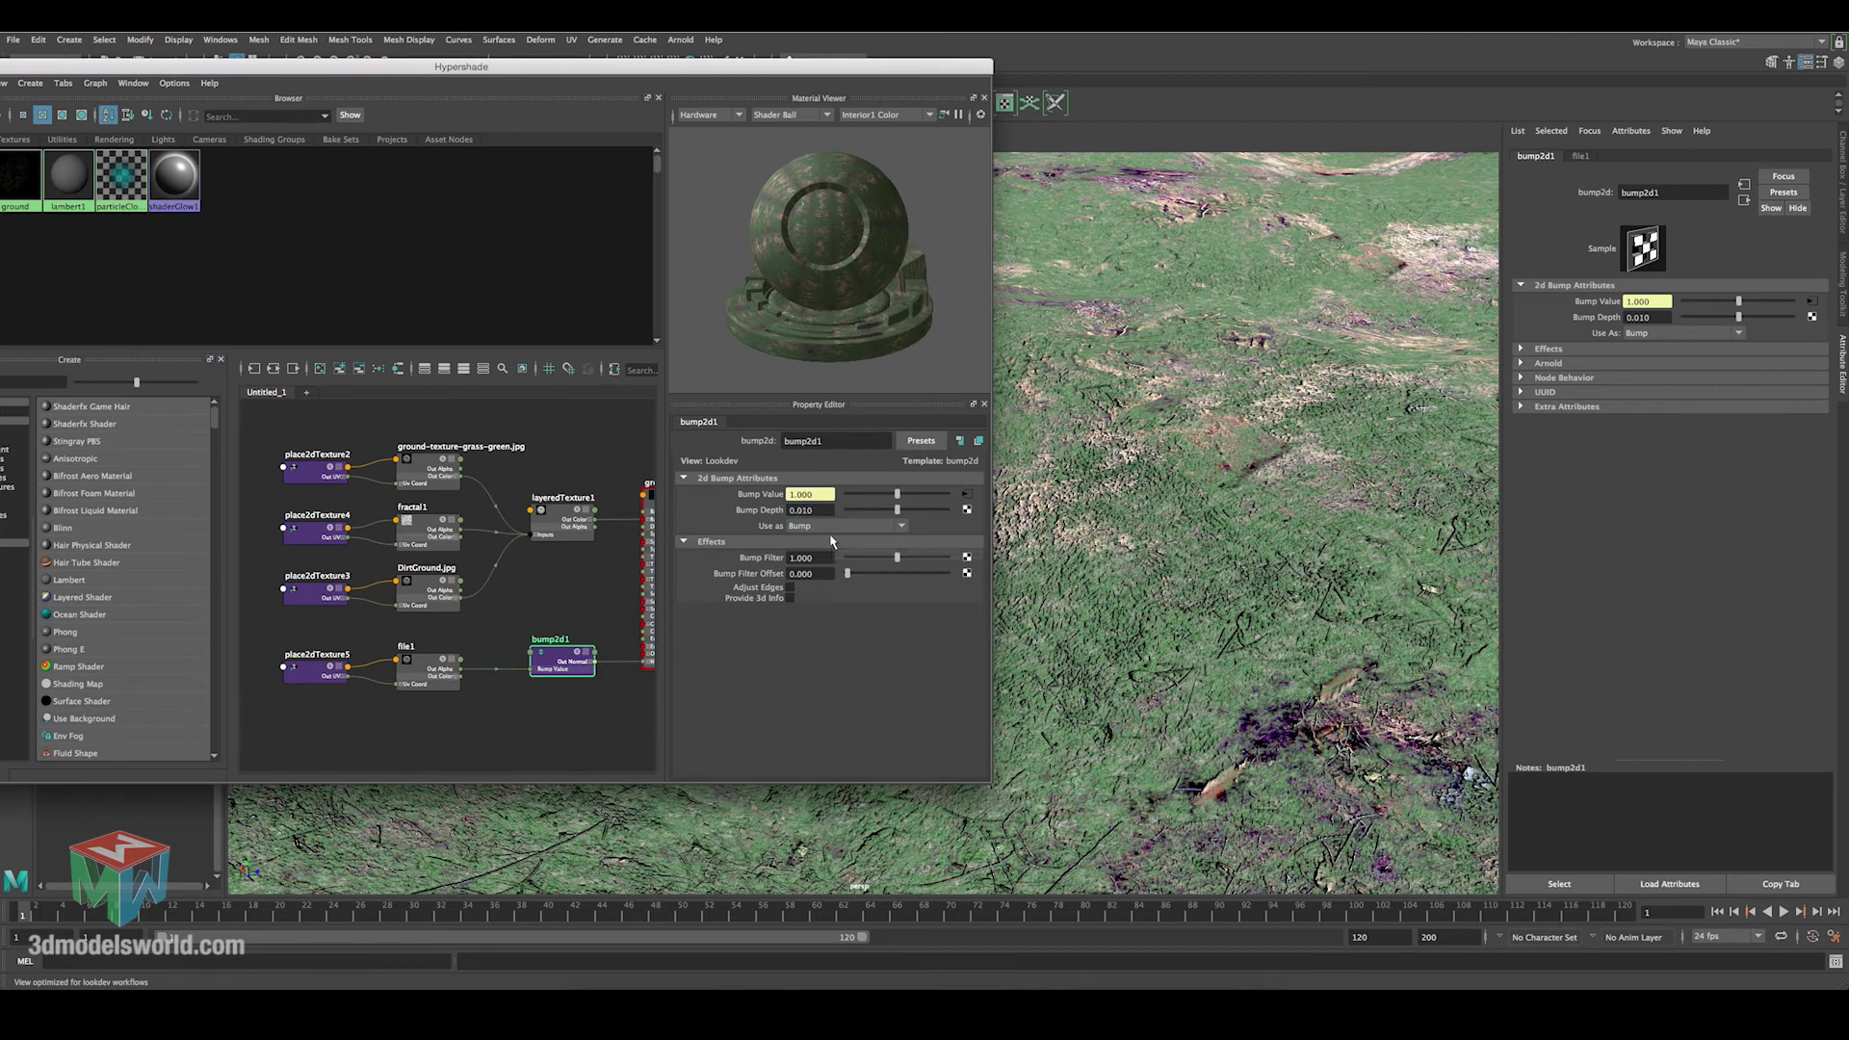
scroll(1181, 570, up, 10)
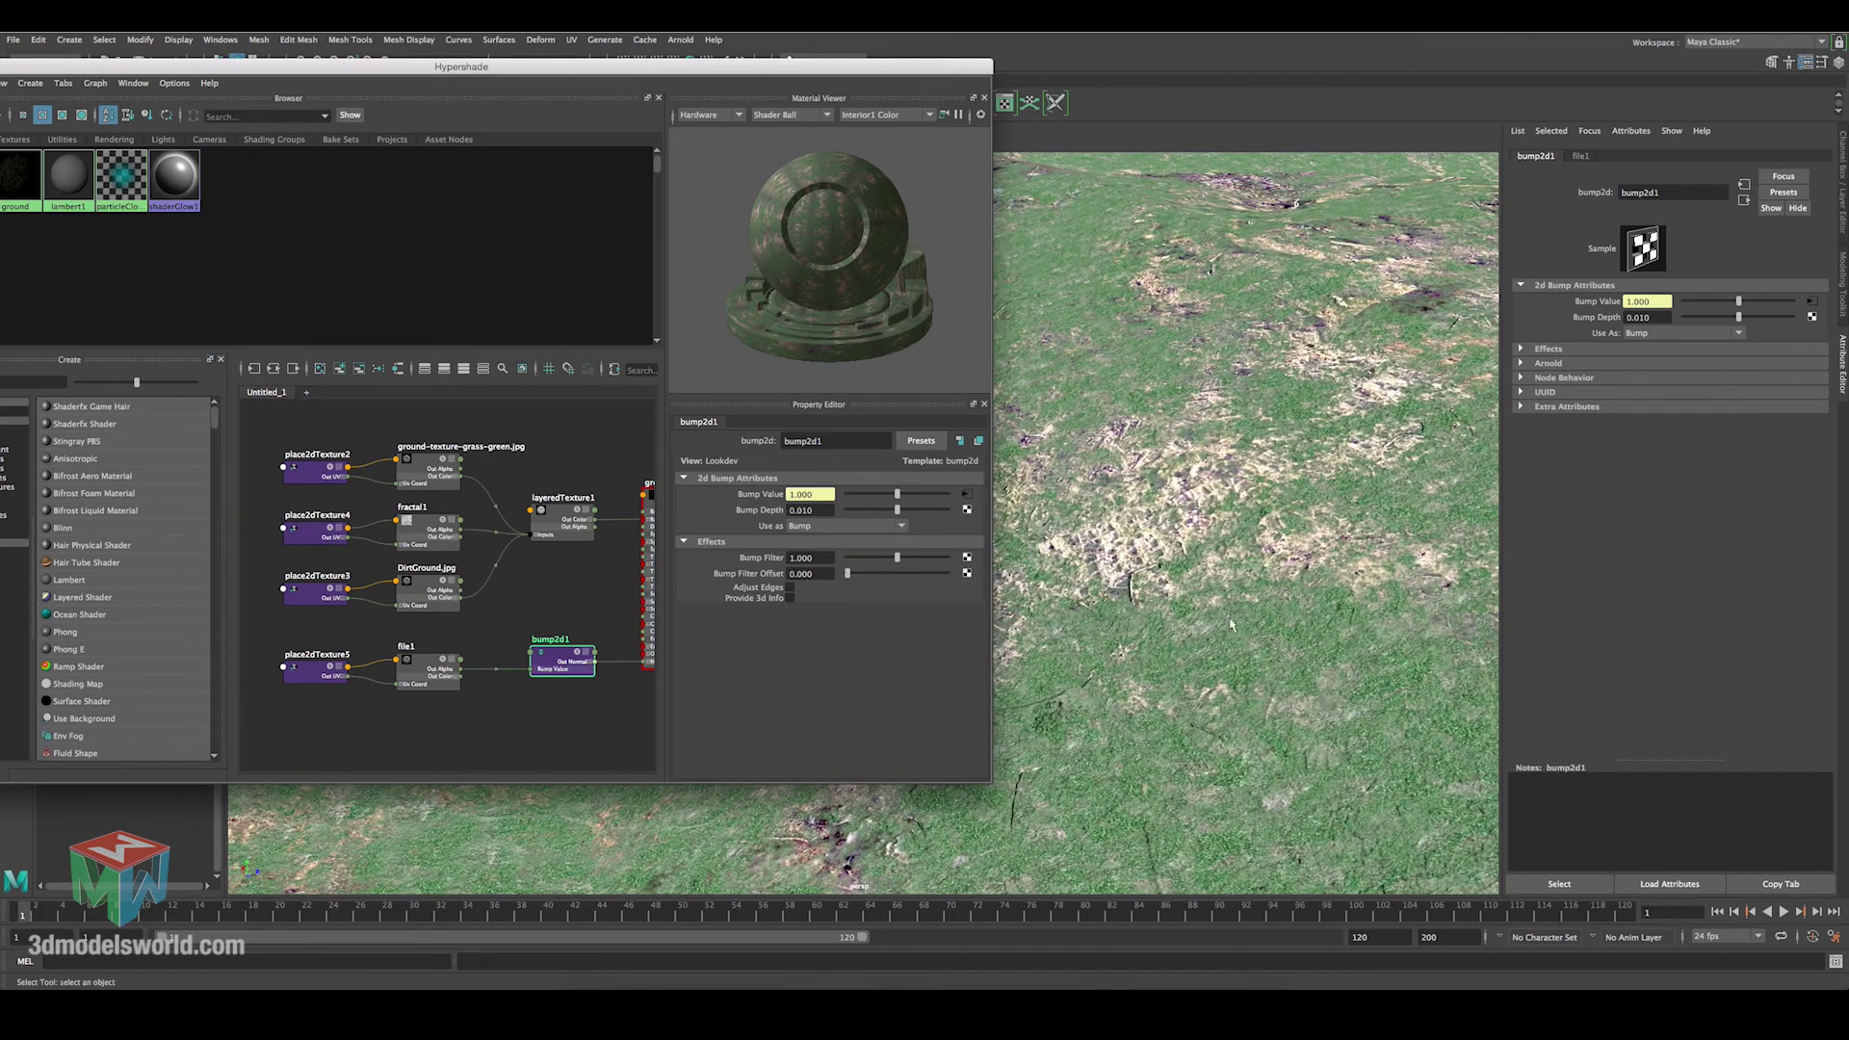
scroll(1204, 536, down, 10)
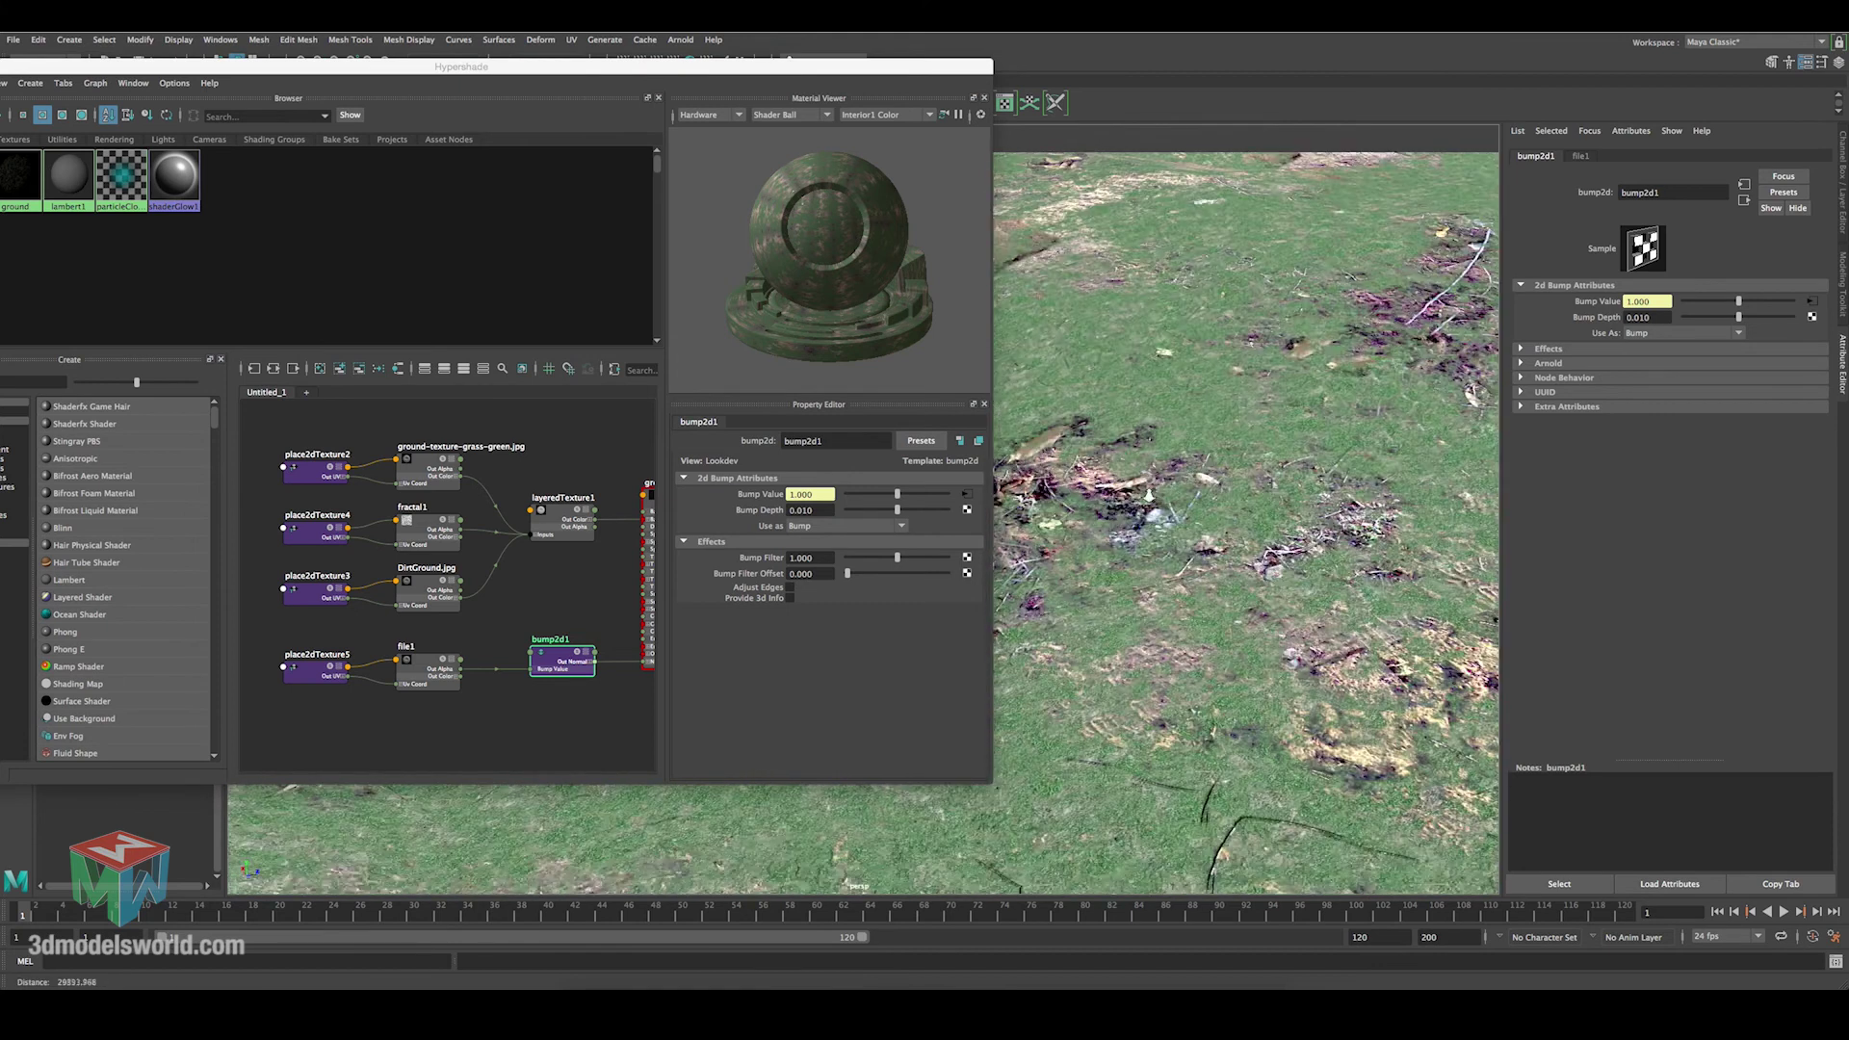
alt+middle_drag(1254, 552, 1211, 523)
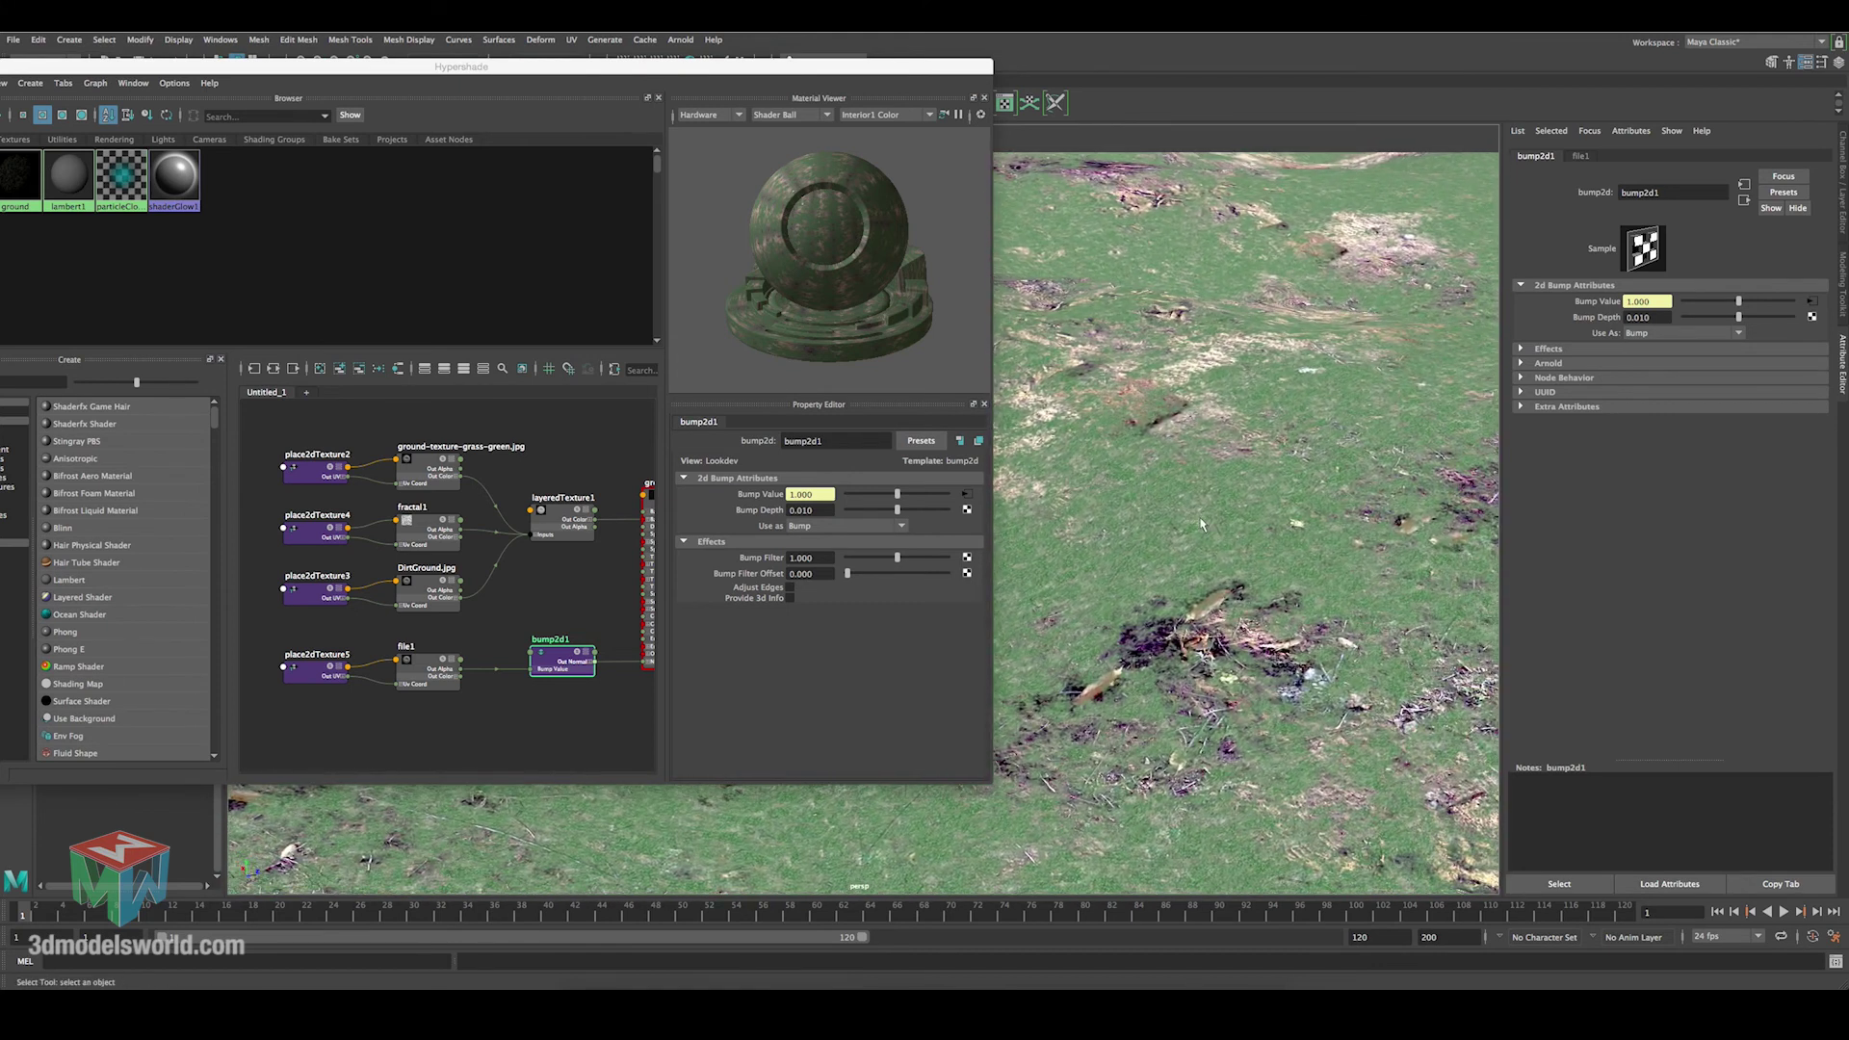
Render the terrain with Arnold and compare the result with the stored render in the Render View.
drag(637, 71, 645, 89)
click(623, 62)
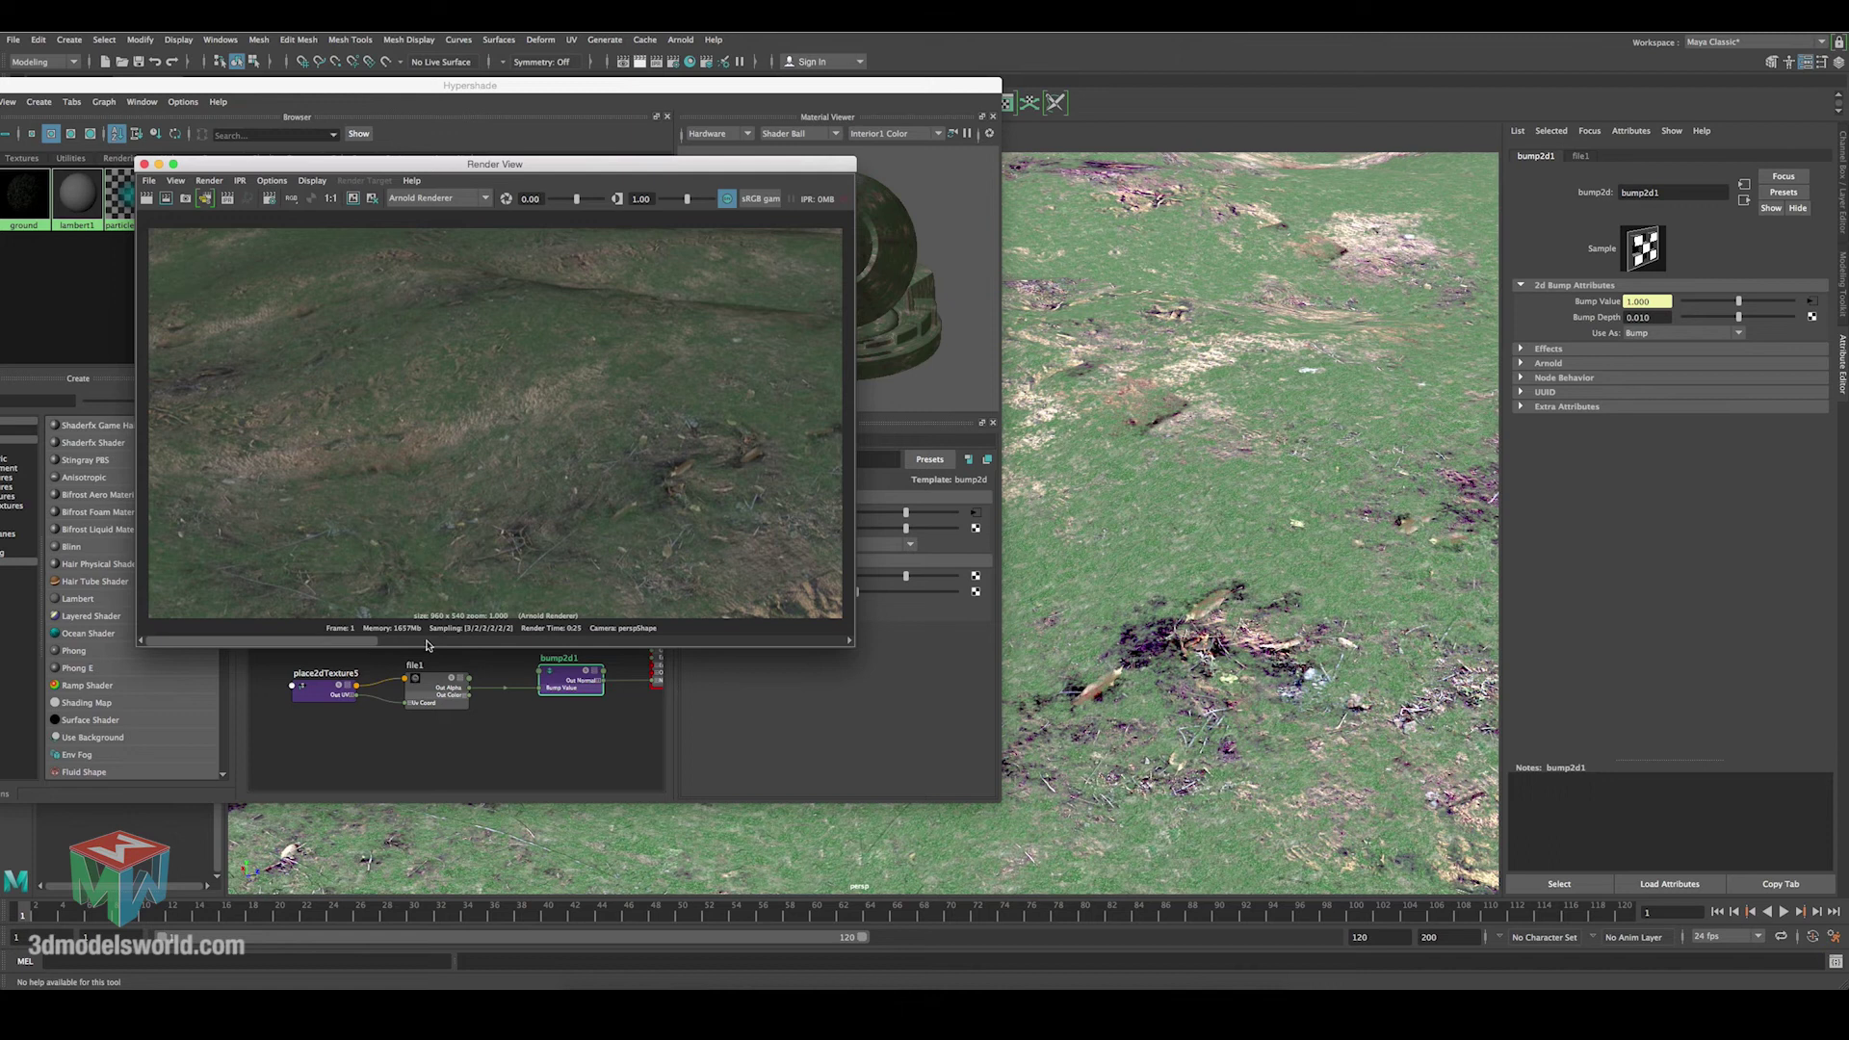
drag(431, 645, 808, 645)
click(372, 198)
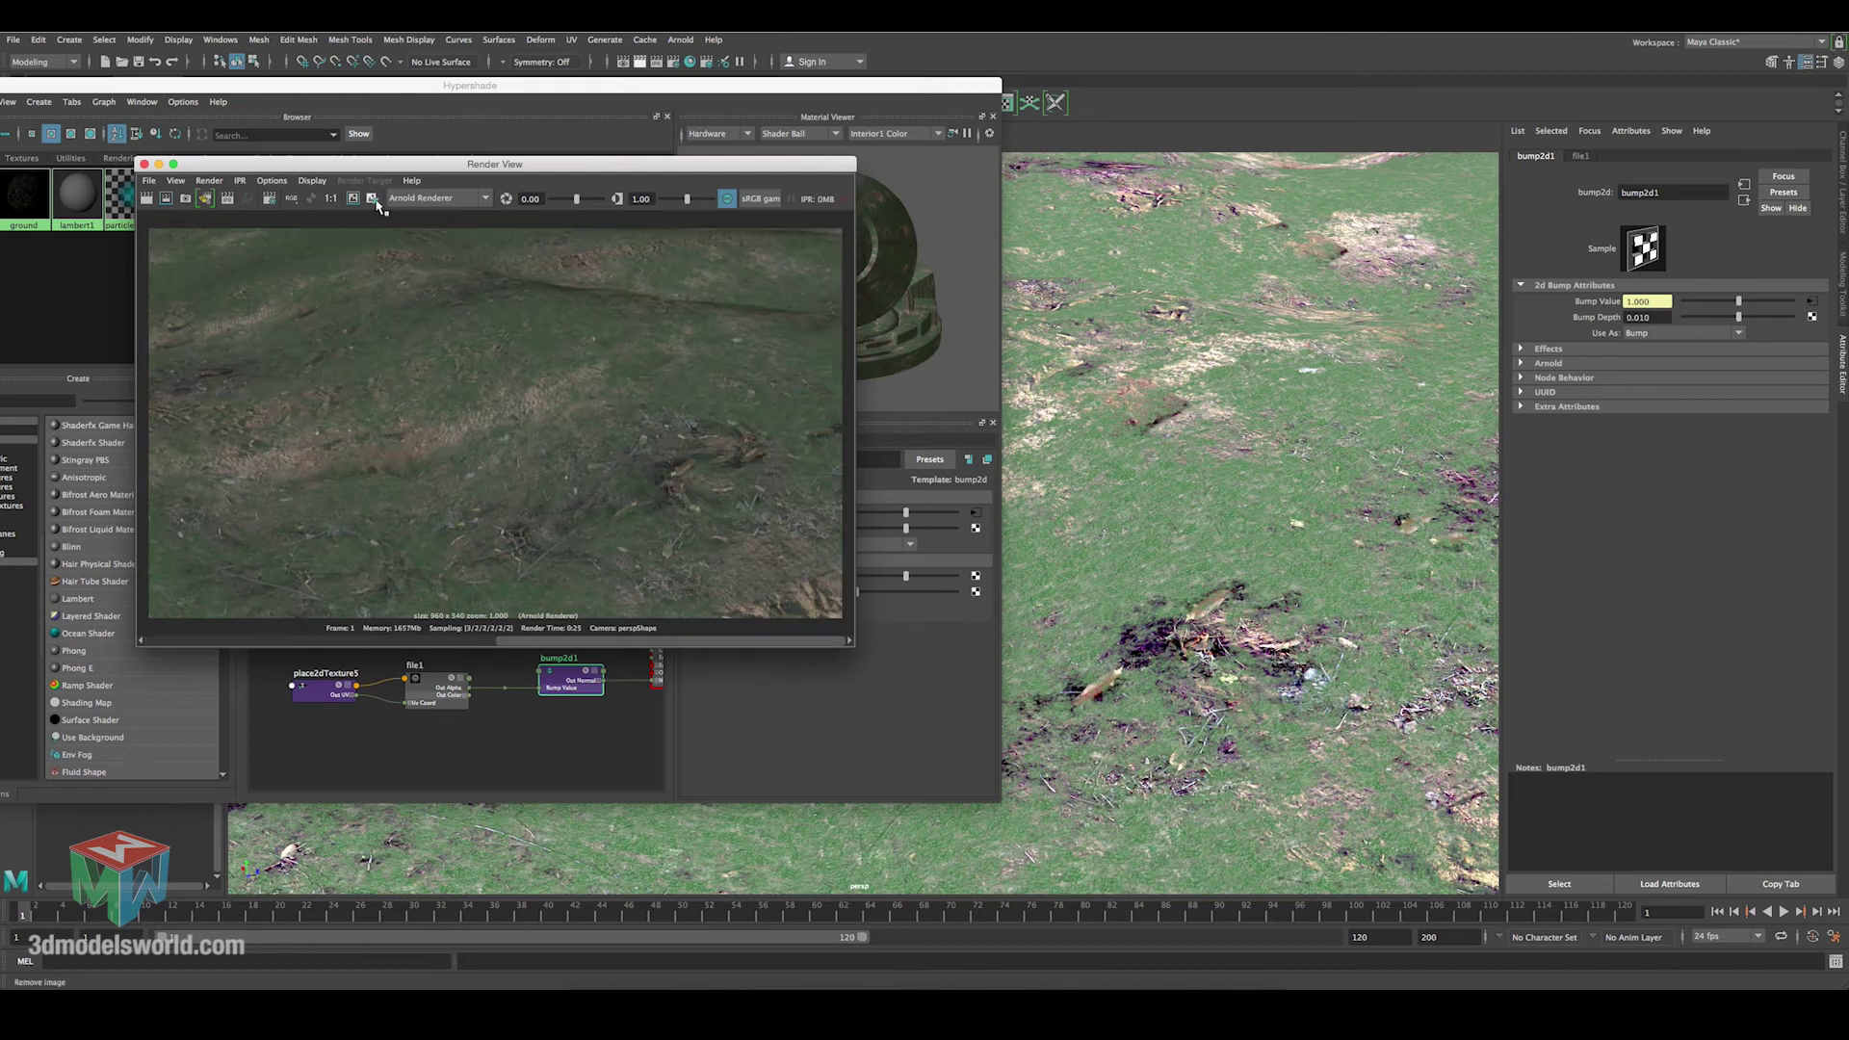
click(353, 198)
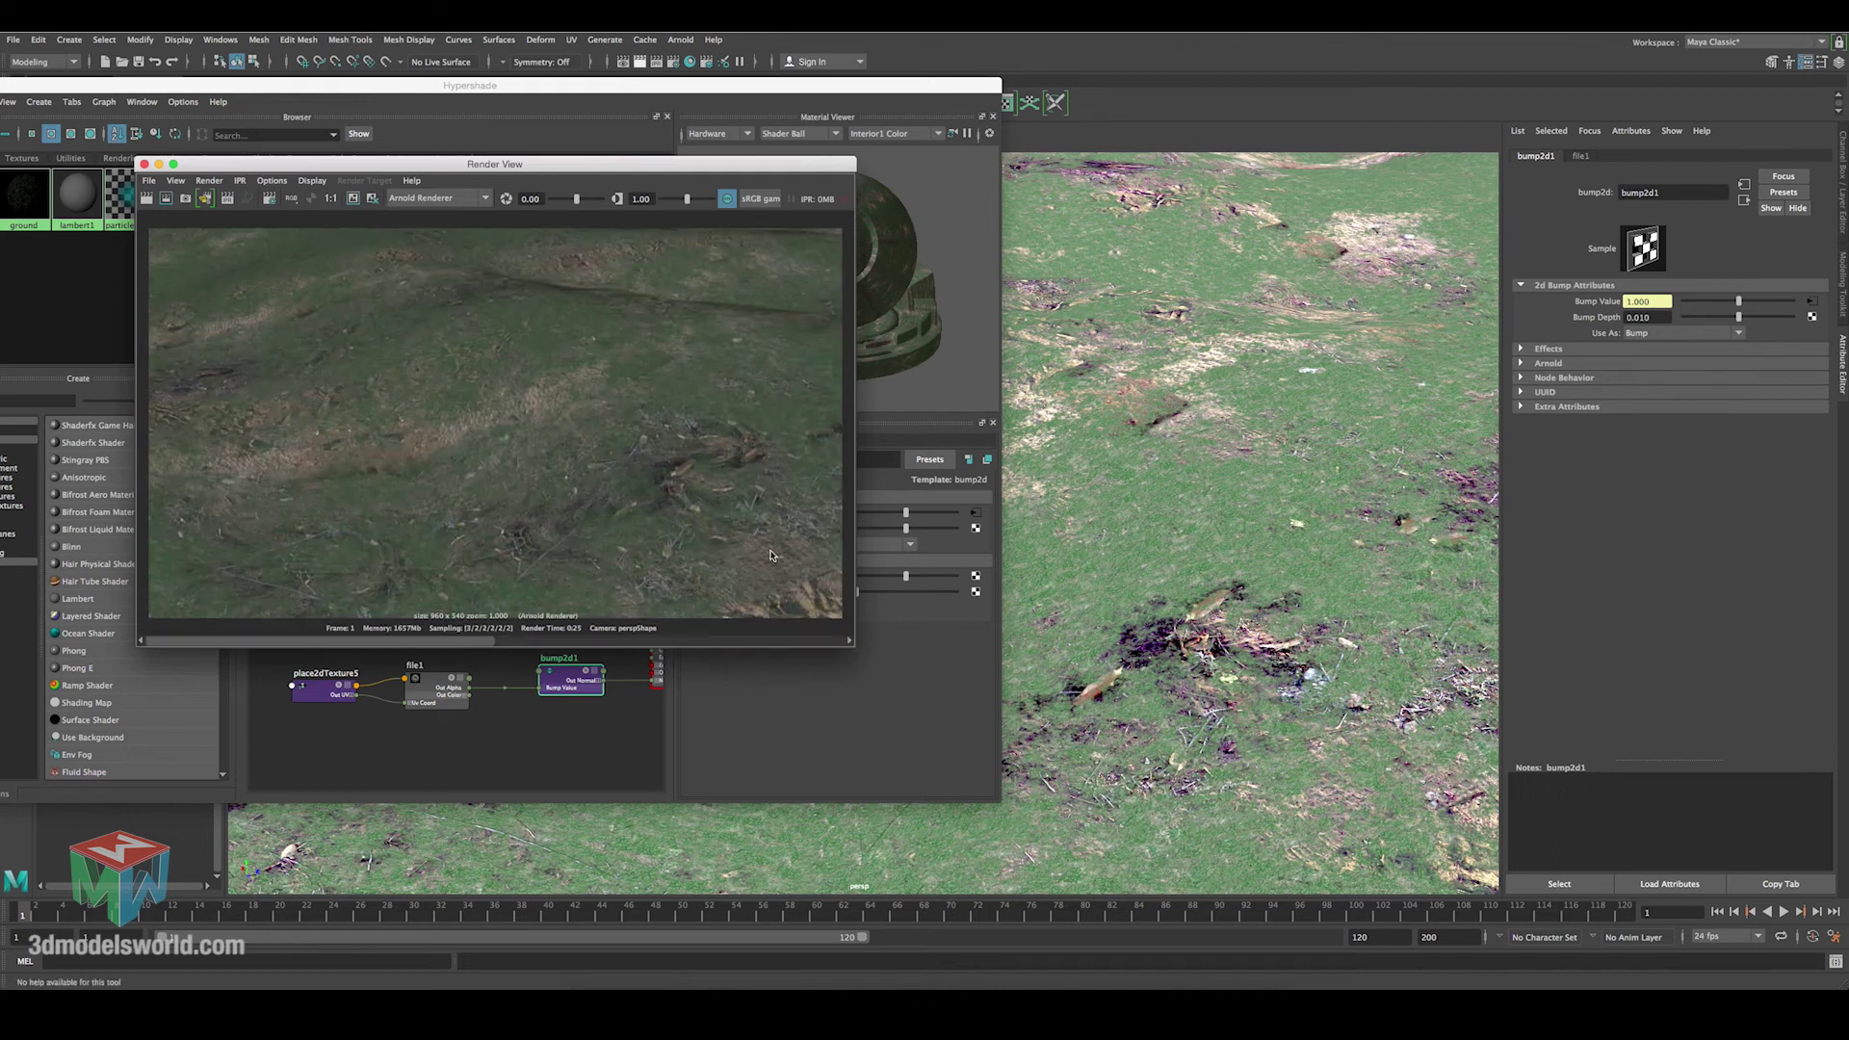
Set the bump node's Bump Depth to 0.05 and render the terrain again.
drag(706, 175, 1542, 267)
click(816, 529)
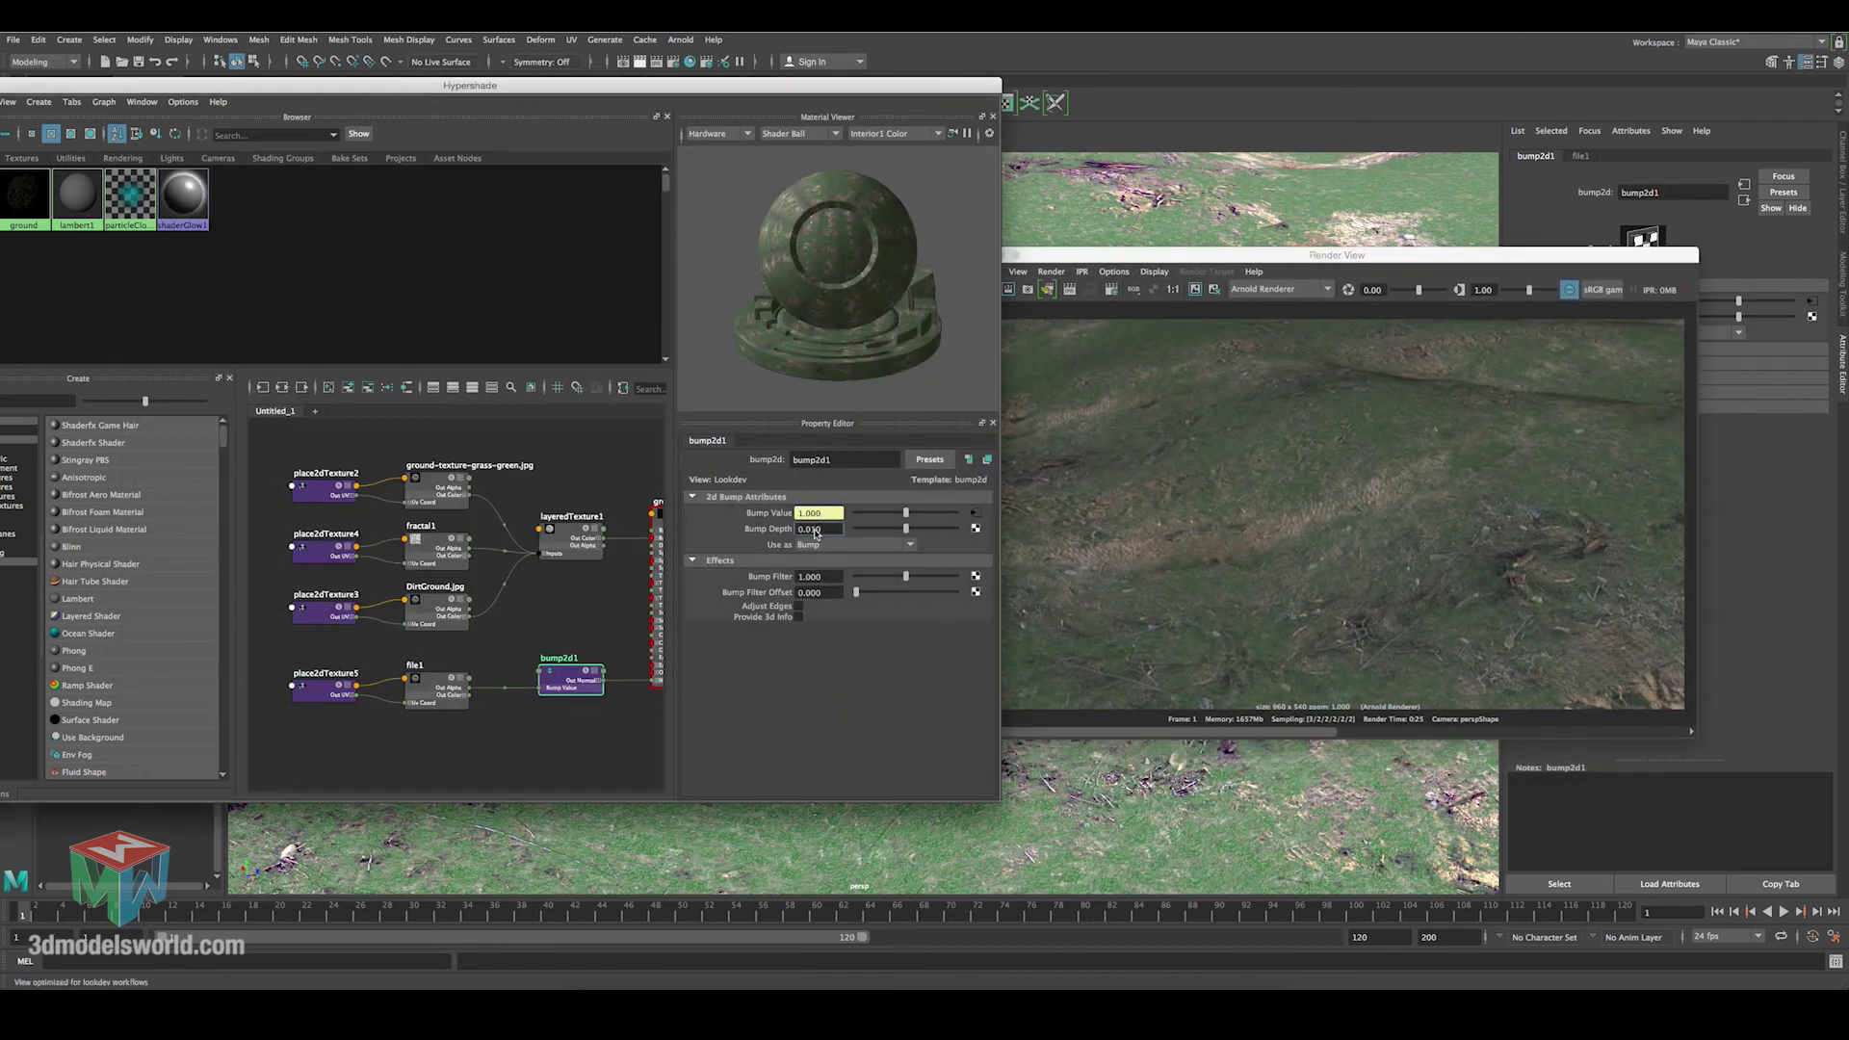
text(0.05)
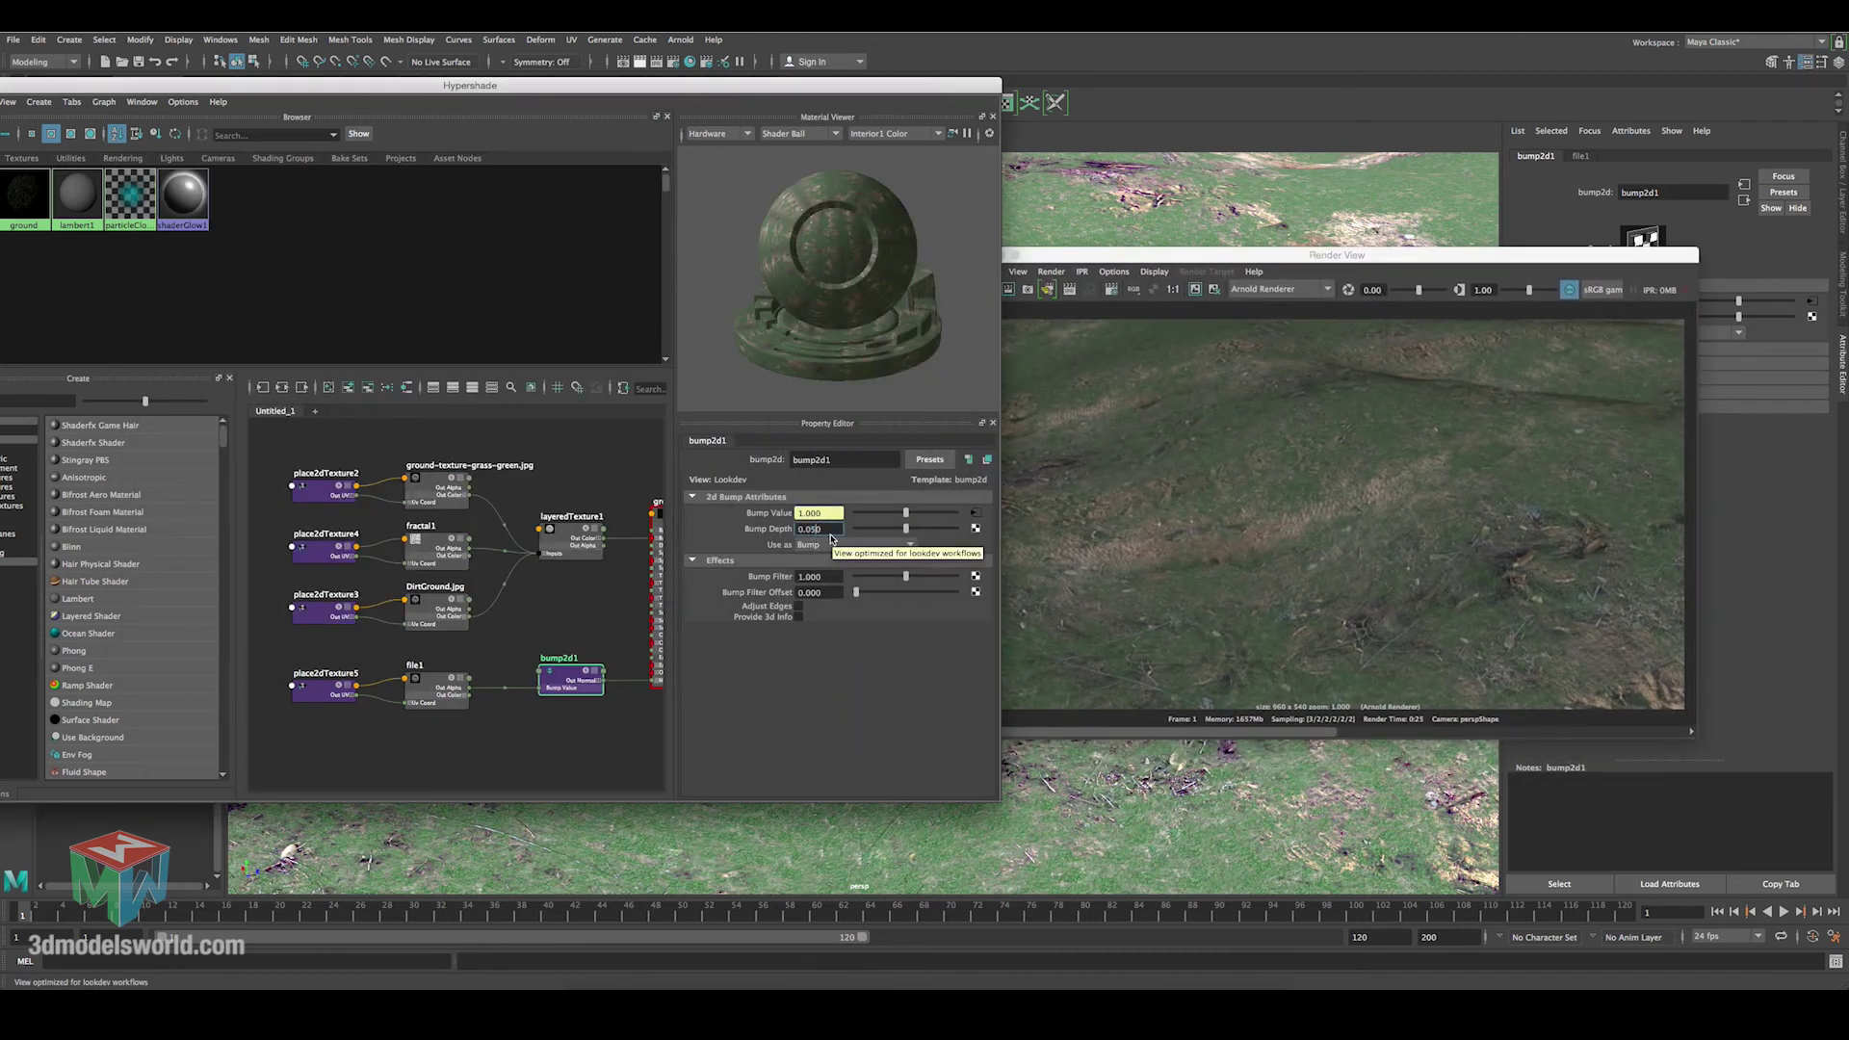
key(Return)
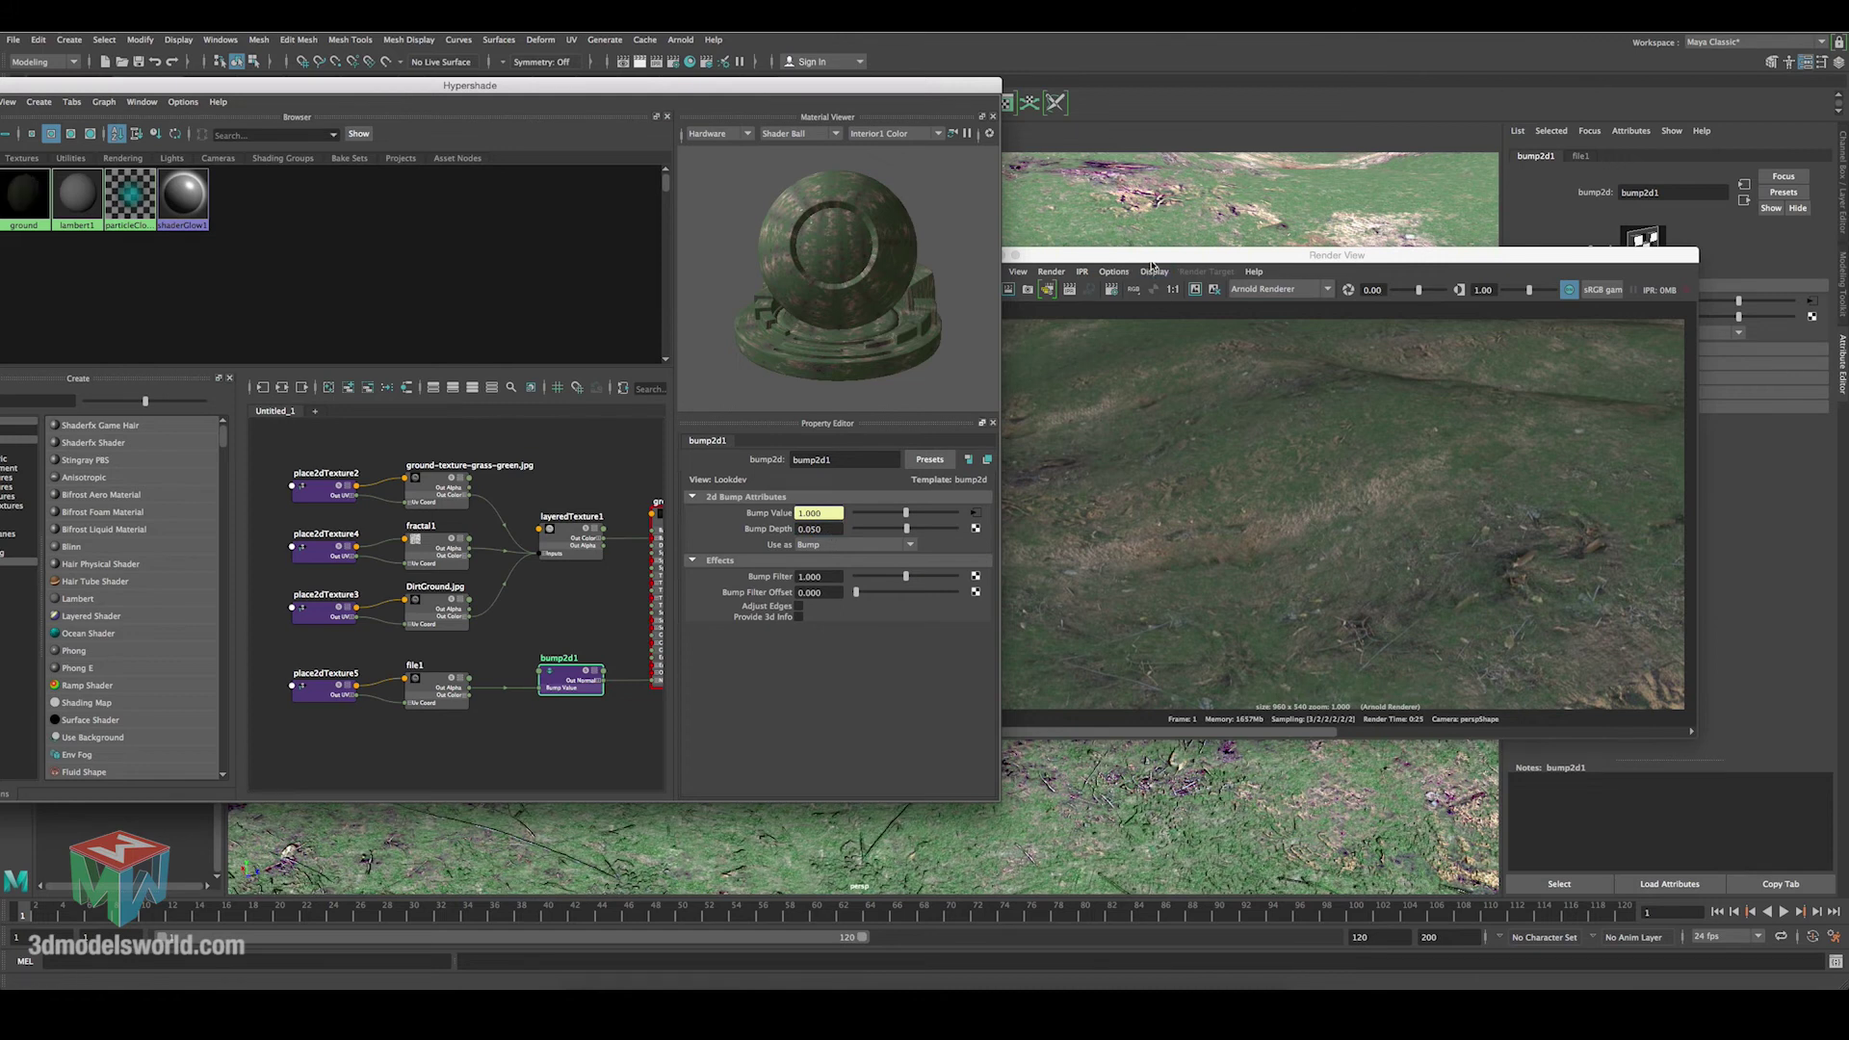
drag(1637, 254, 1314, 236)
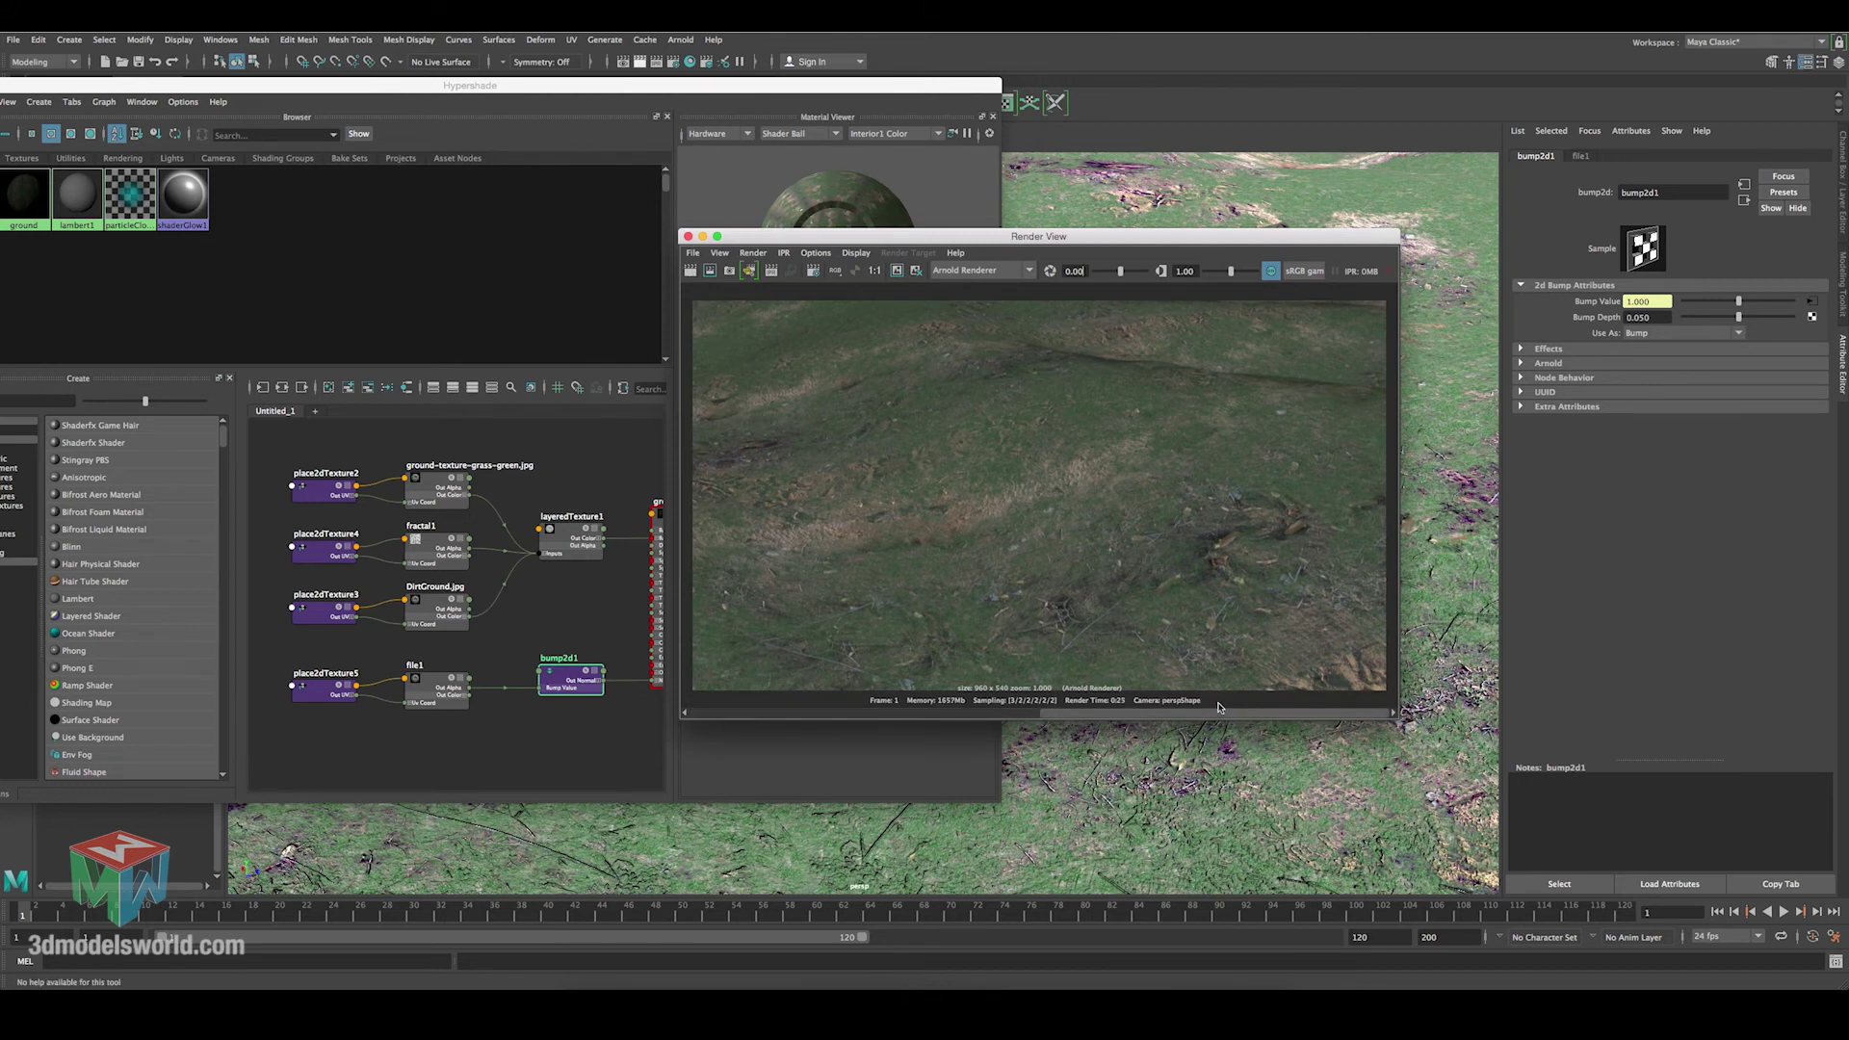
Set the DirtGround-BUMP.jpg file texture's Color Space to Raw and render the terrain again.
click(438, 686)
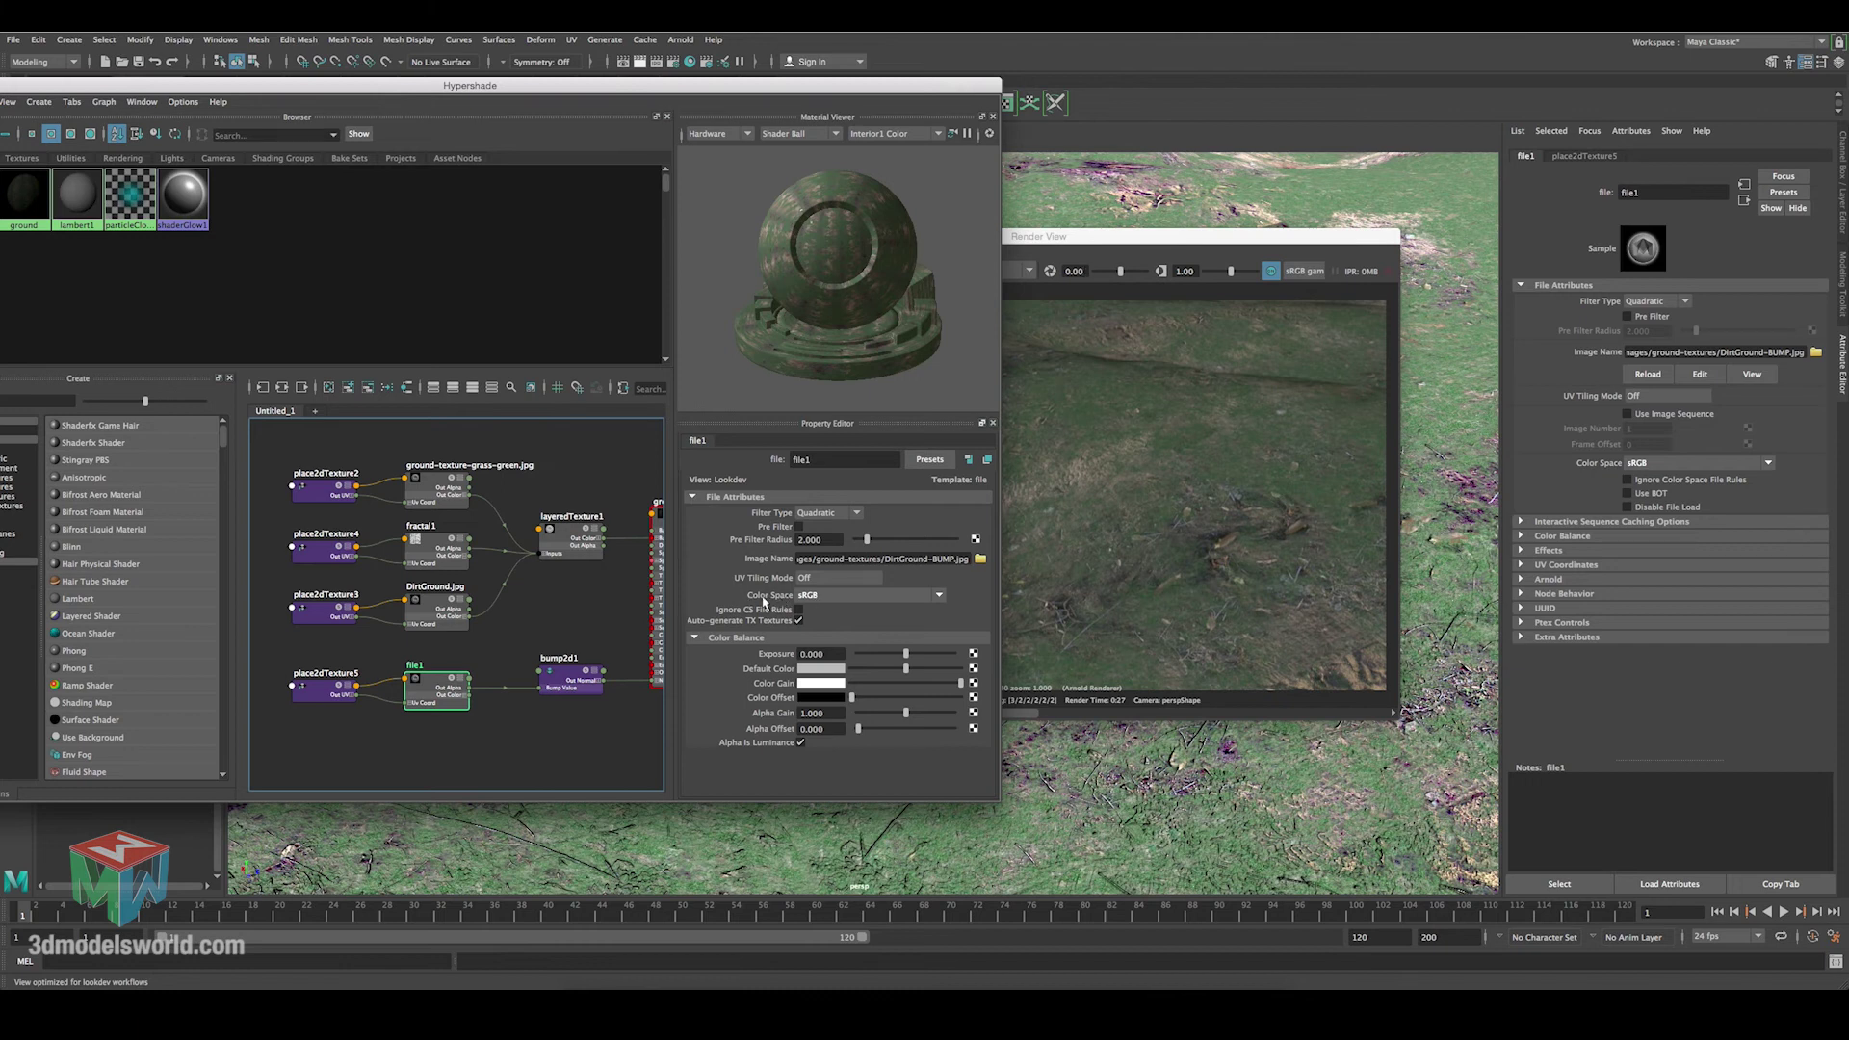
click(814, 597)
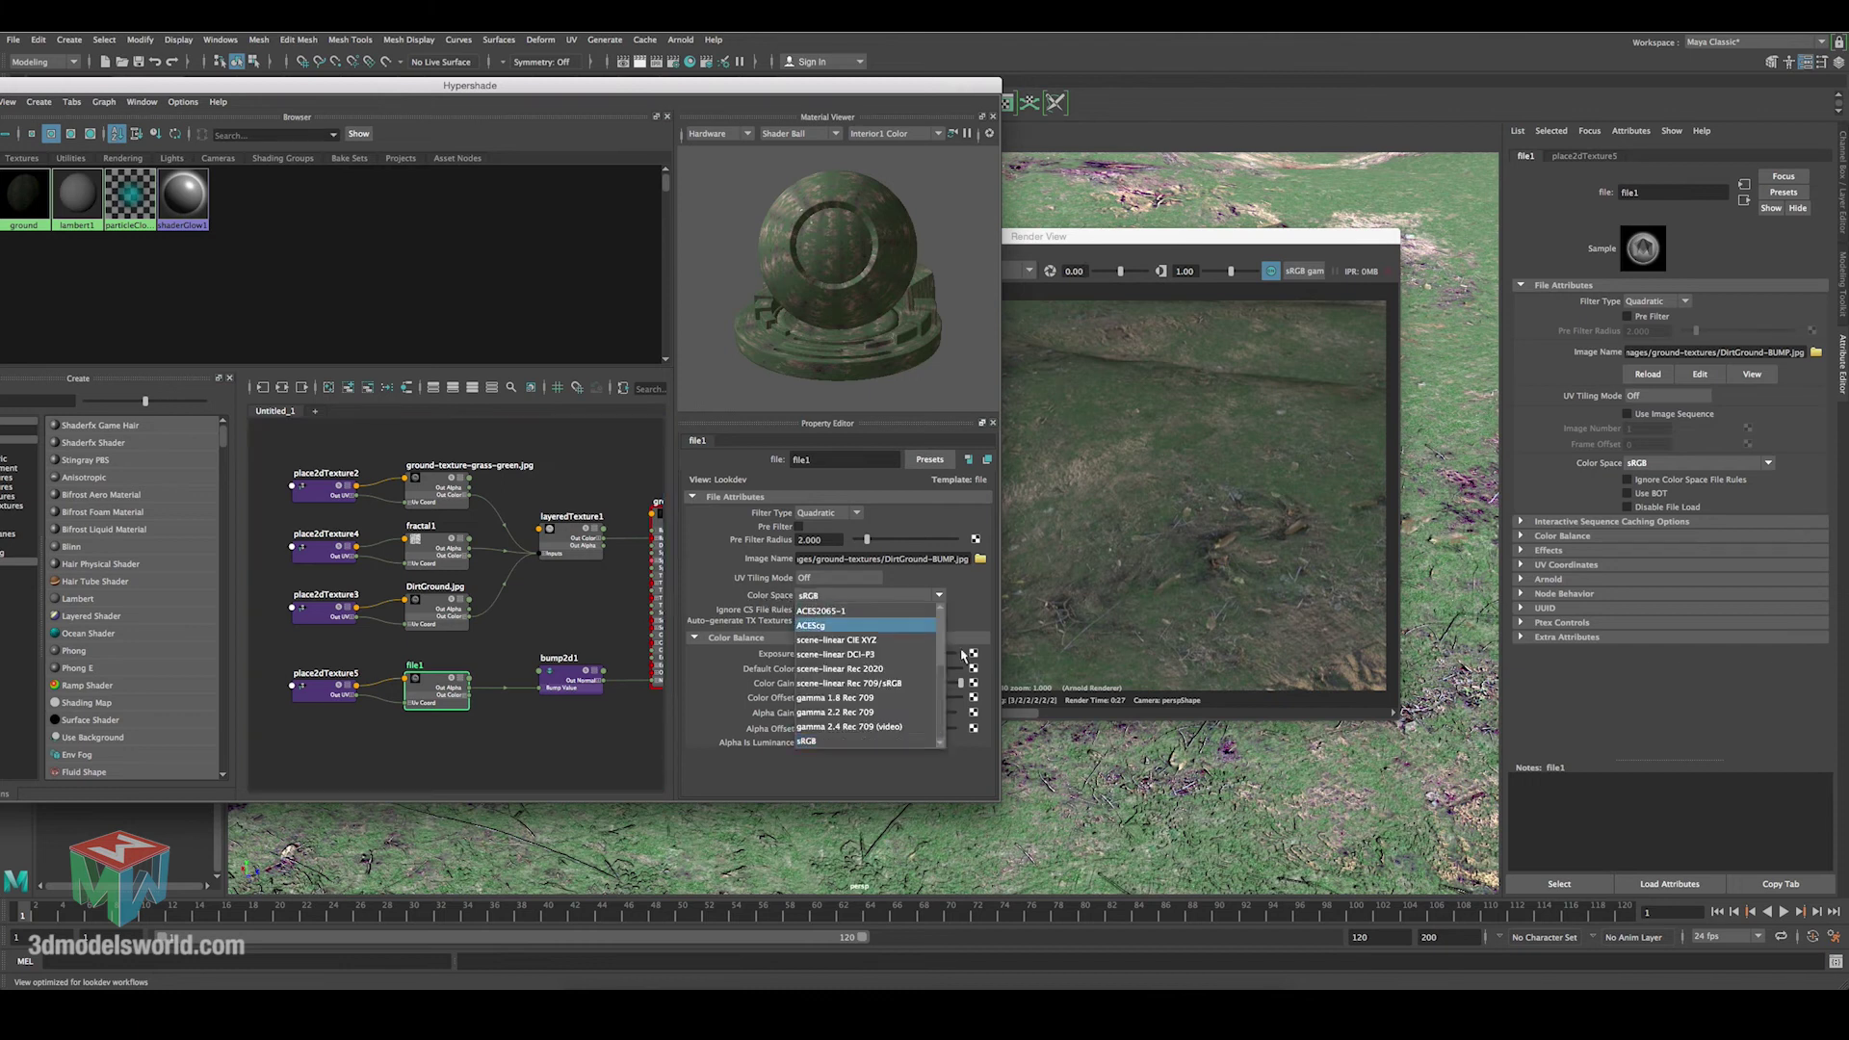
scroll(867, 685, up, 3)
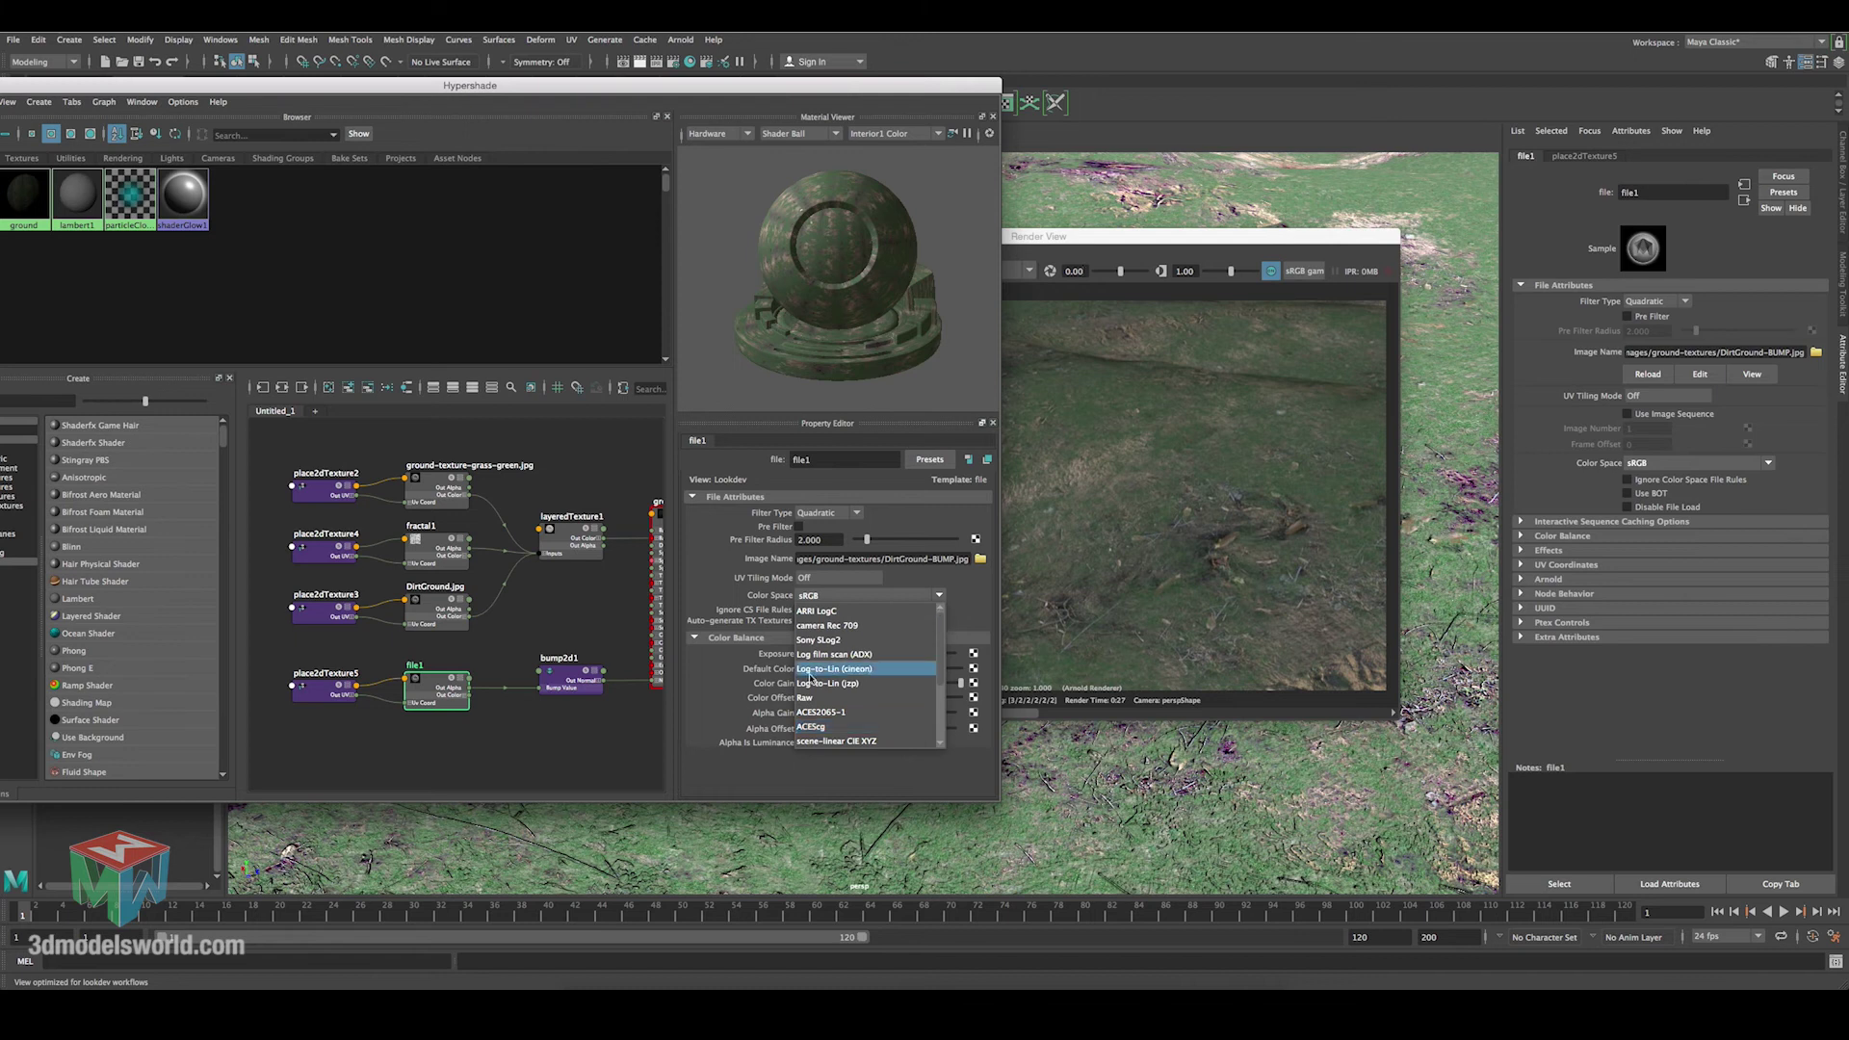
click(804, 696)
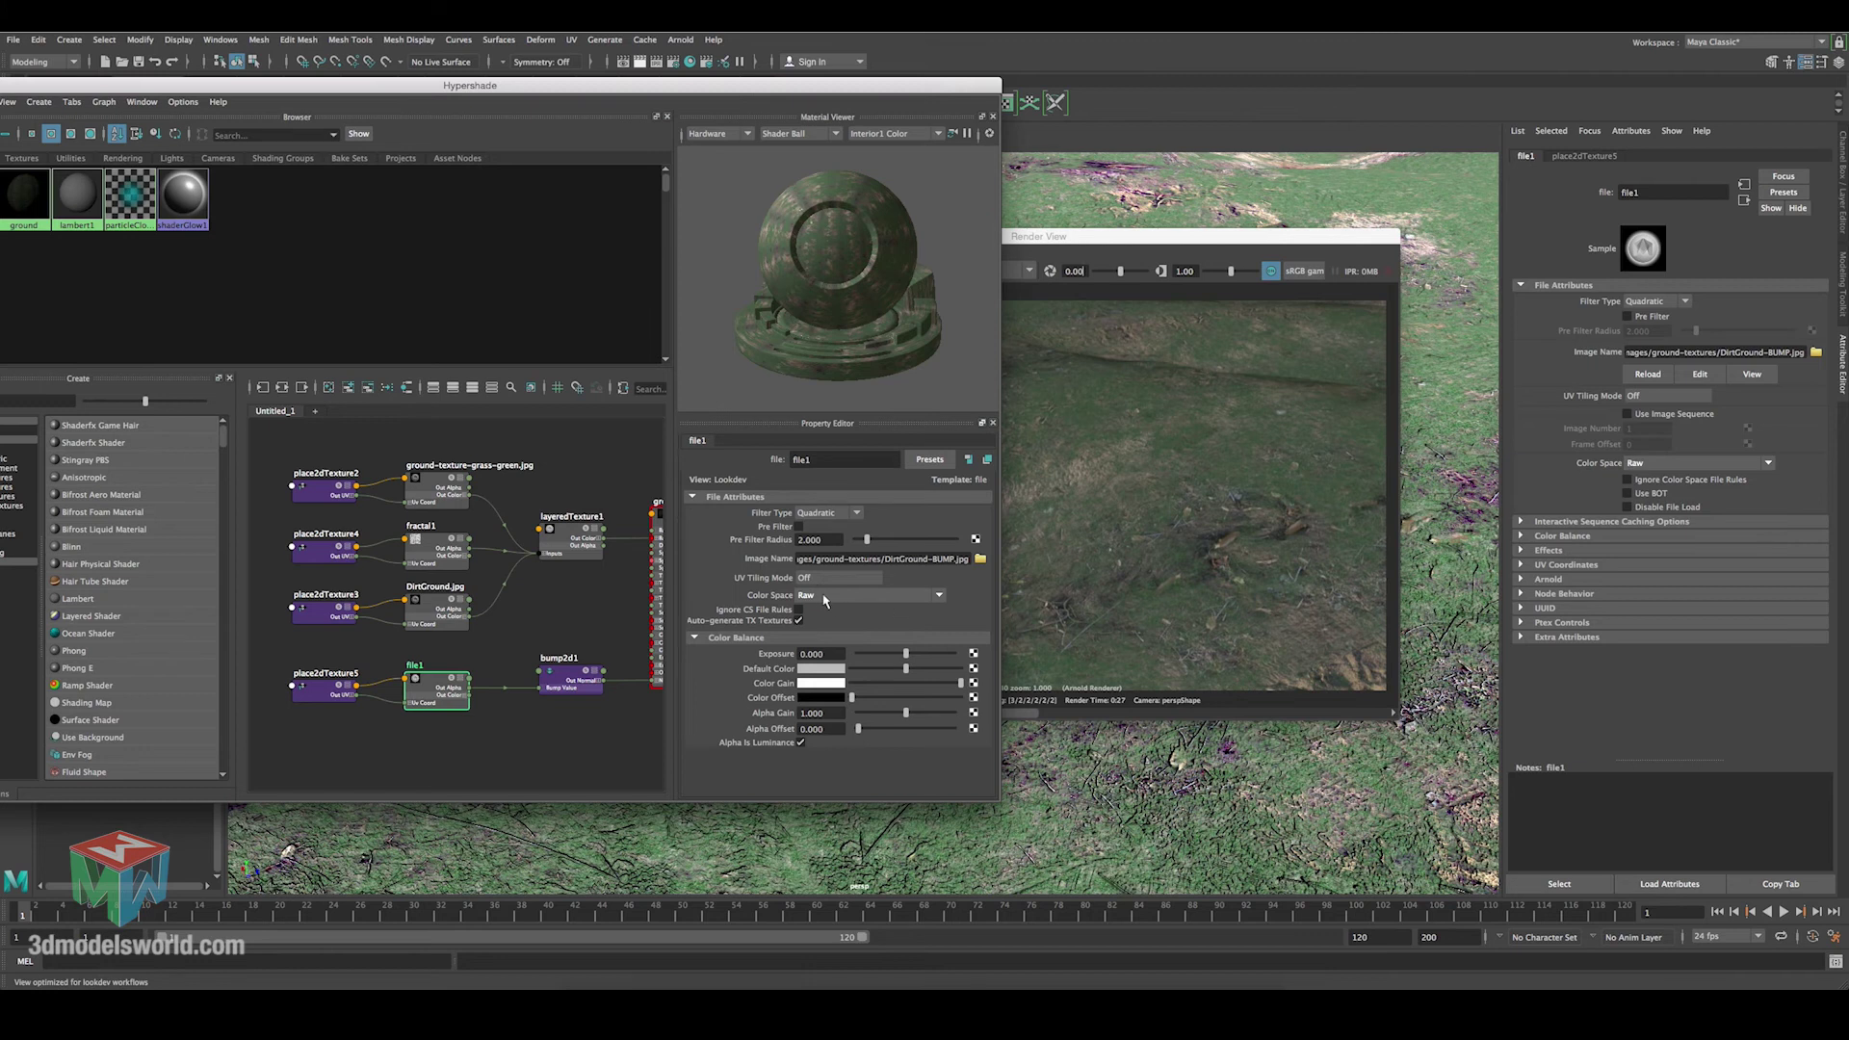
click(1109, 253)
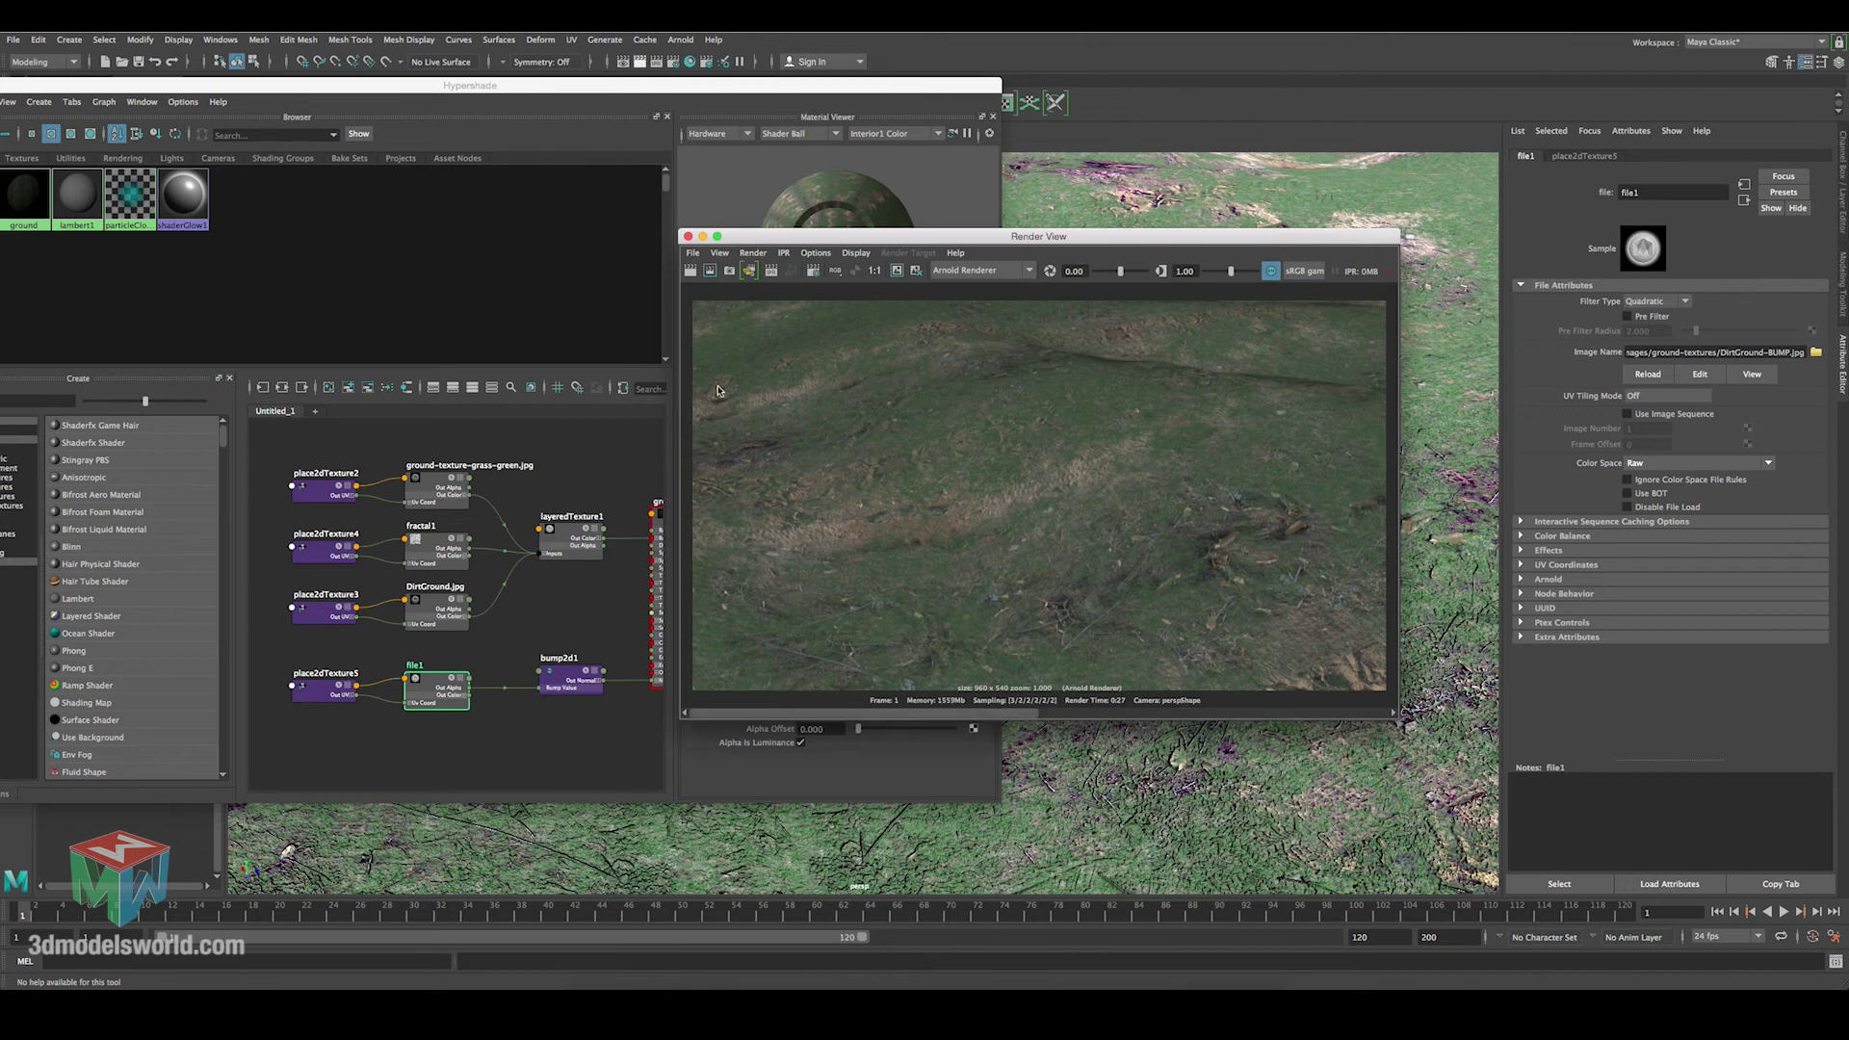
drag(734, 236, 984, 252)
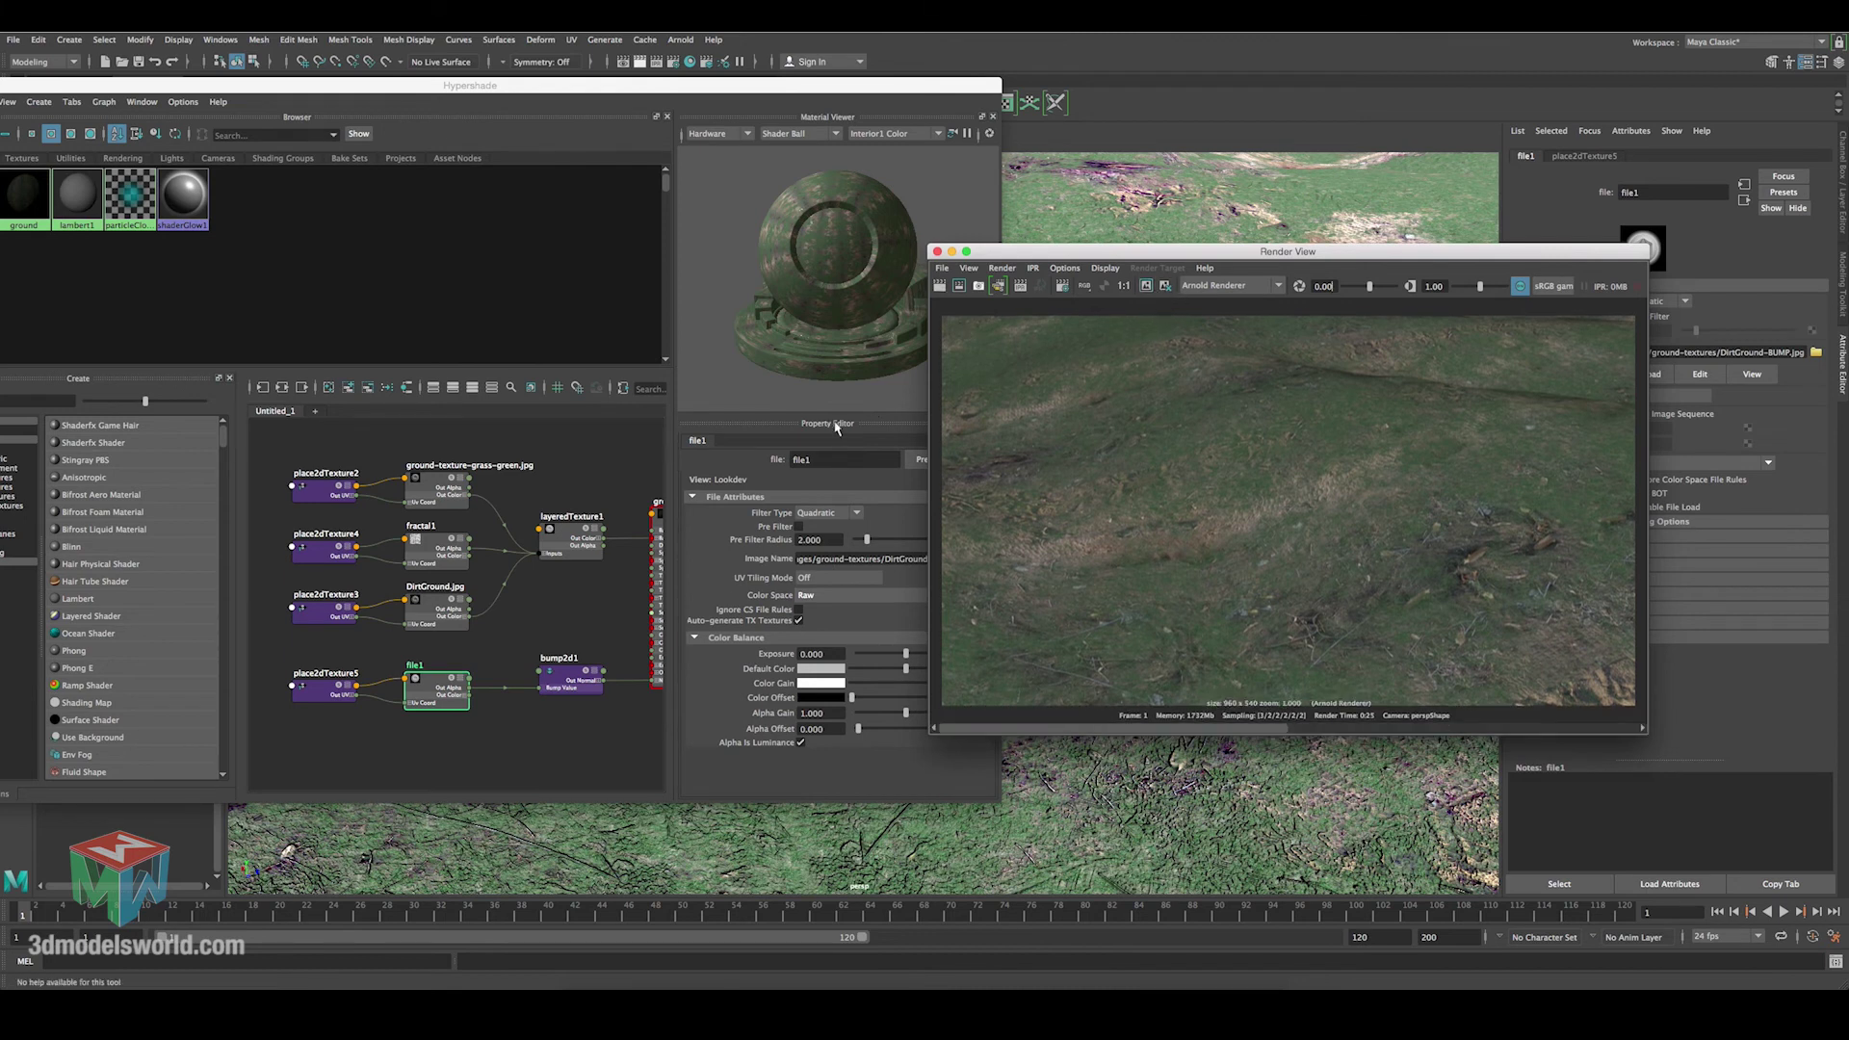
Set the bump node's Bump Depth to 0.5 and re-render the terrain to check the bump strength.
click(564, 678)
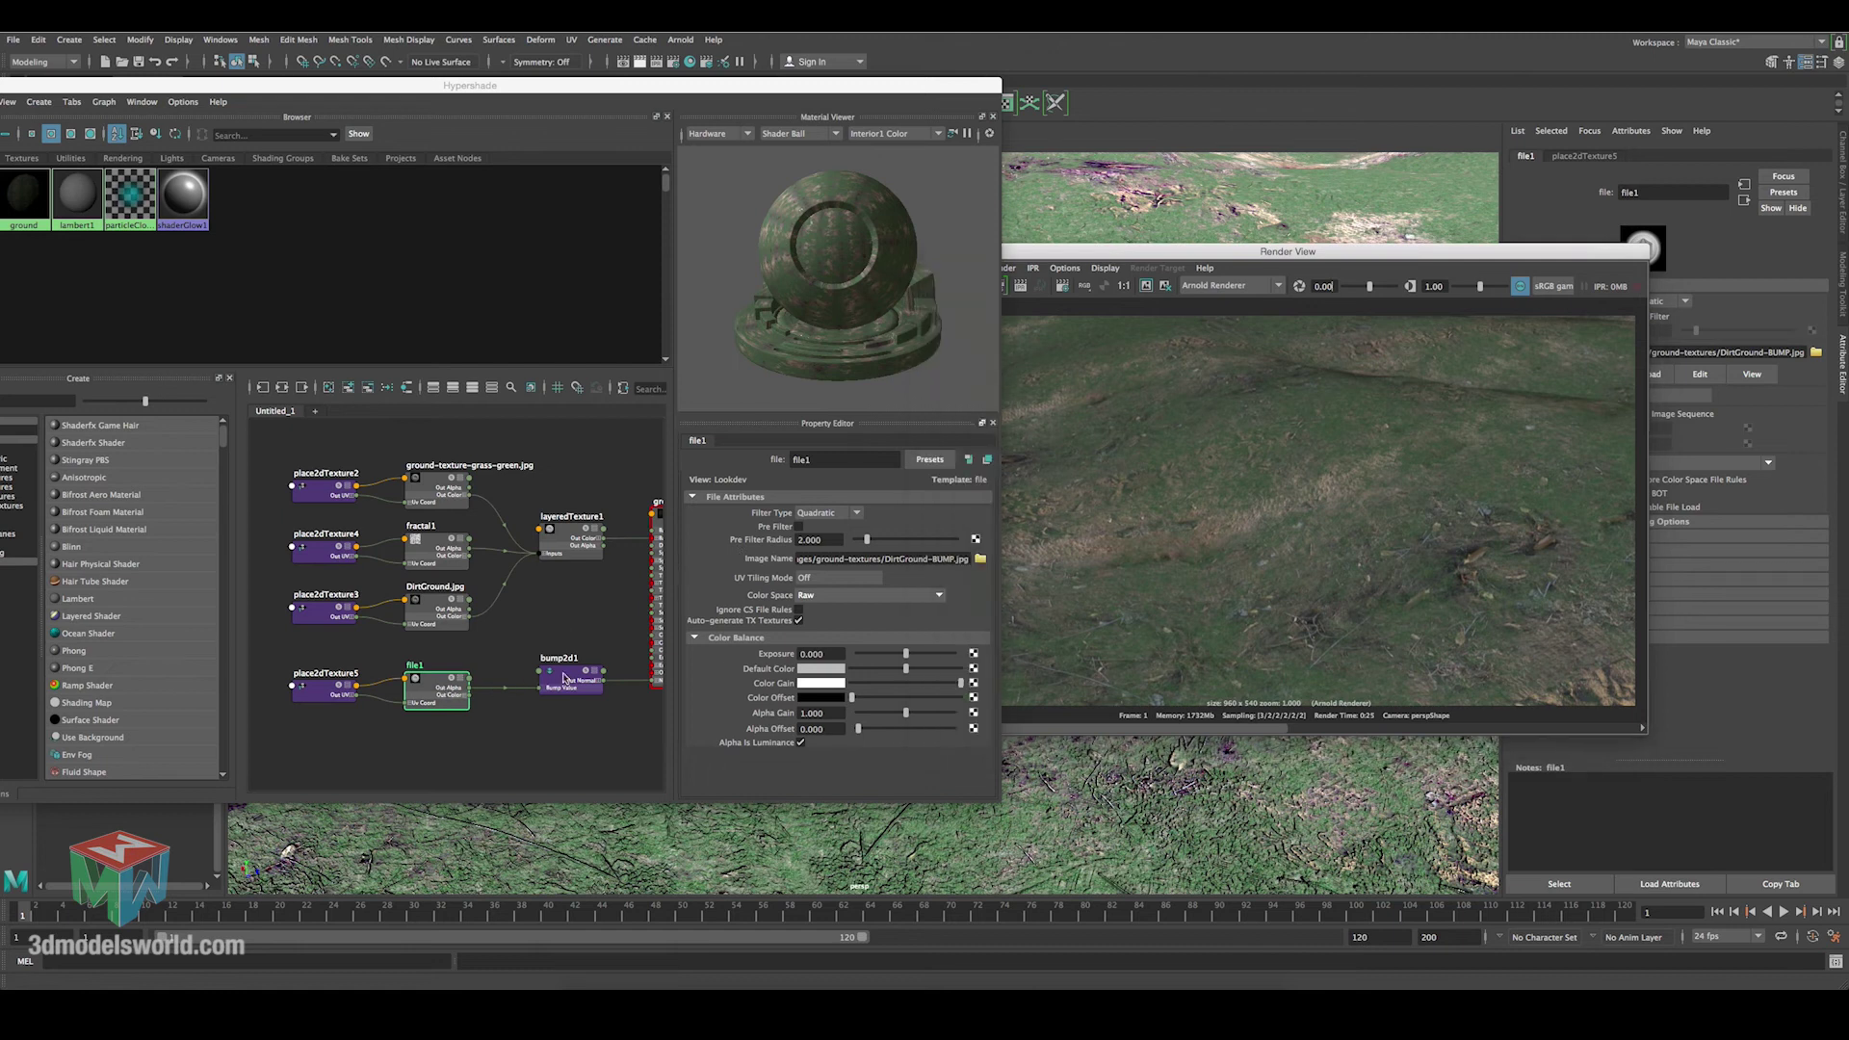
click(564, 678)
click(809, 529)
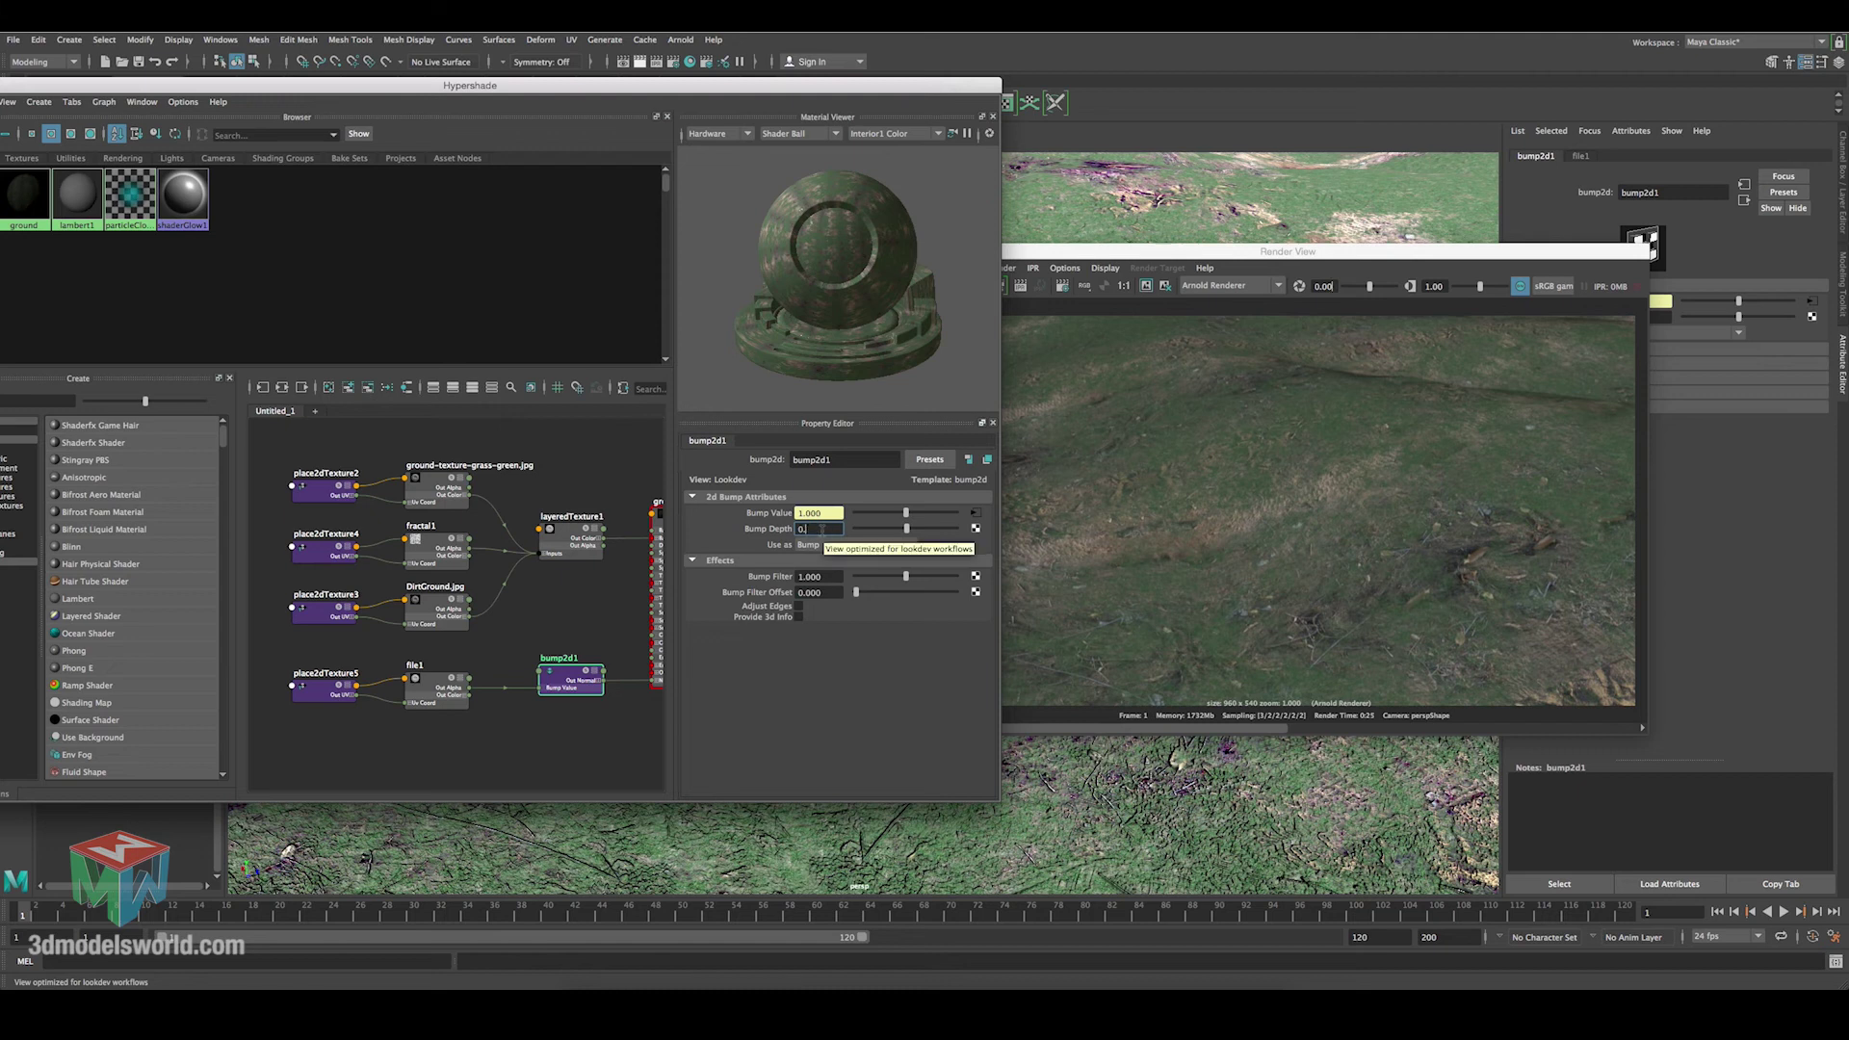
text(0.5)
key(Return)
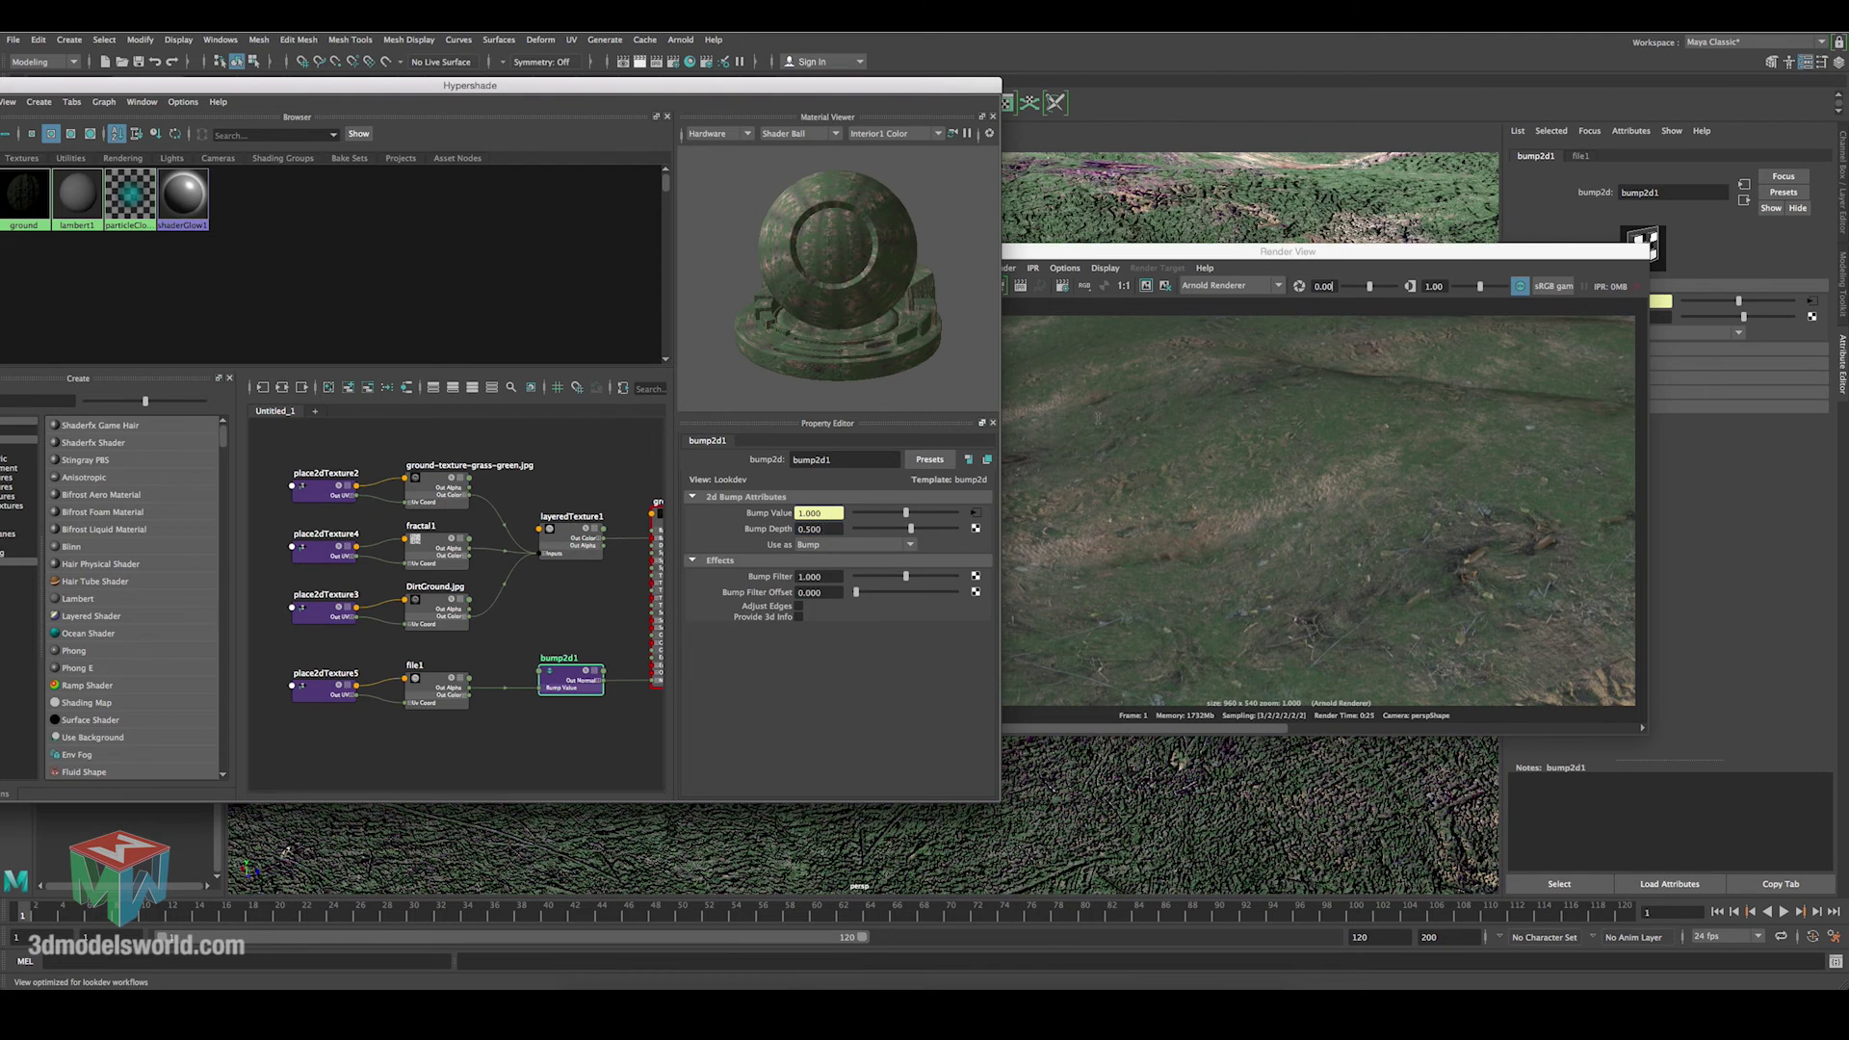
click(1115, 256)
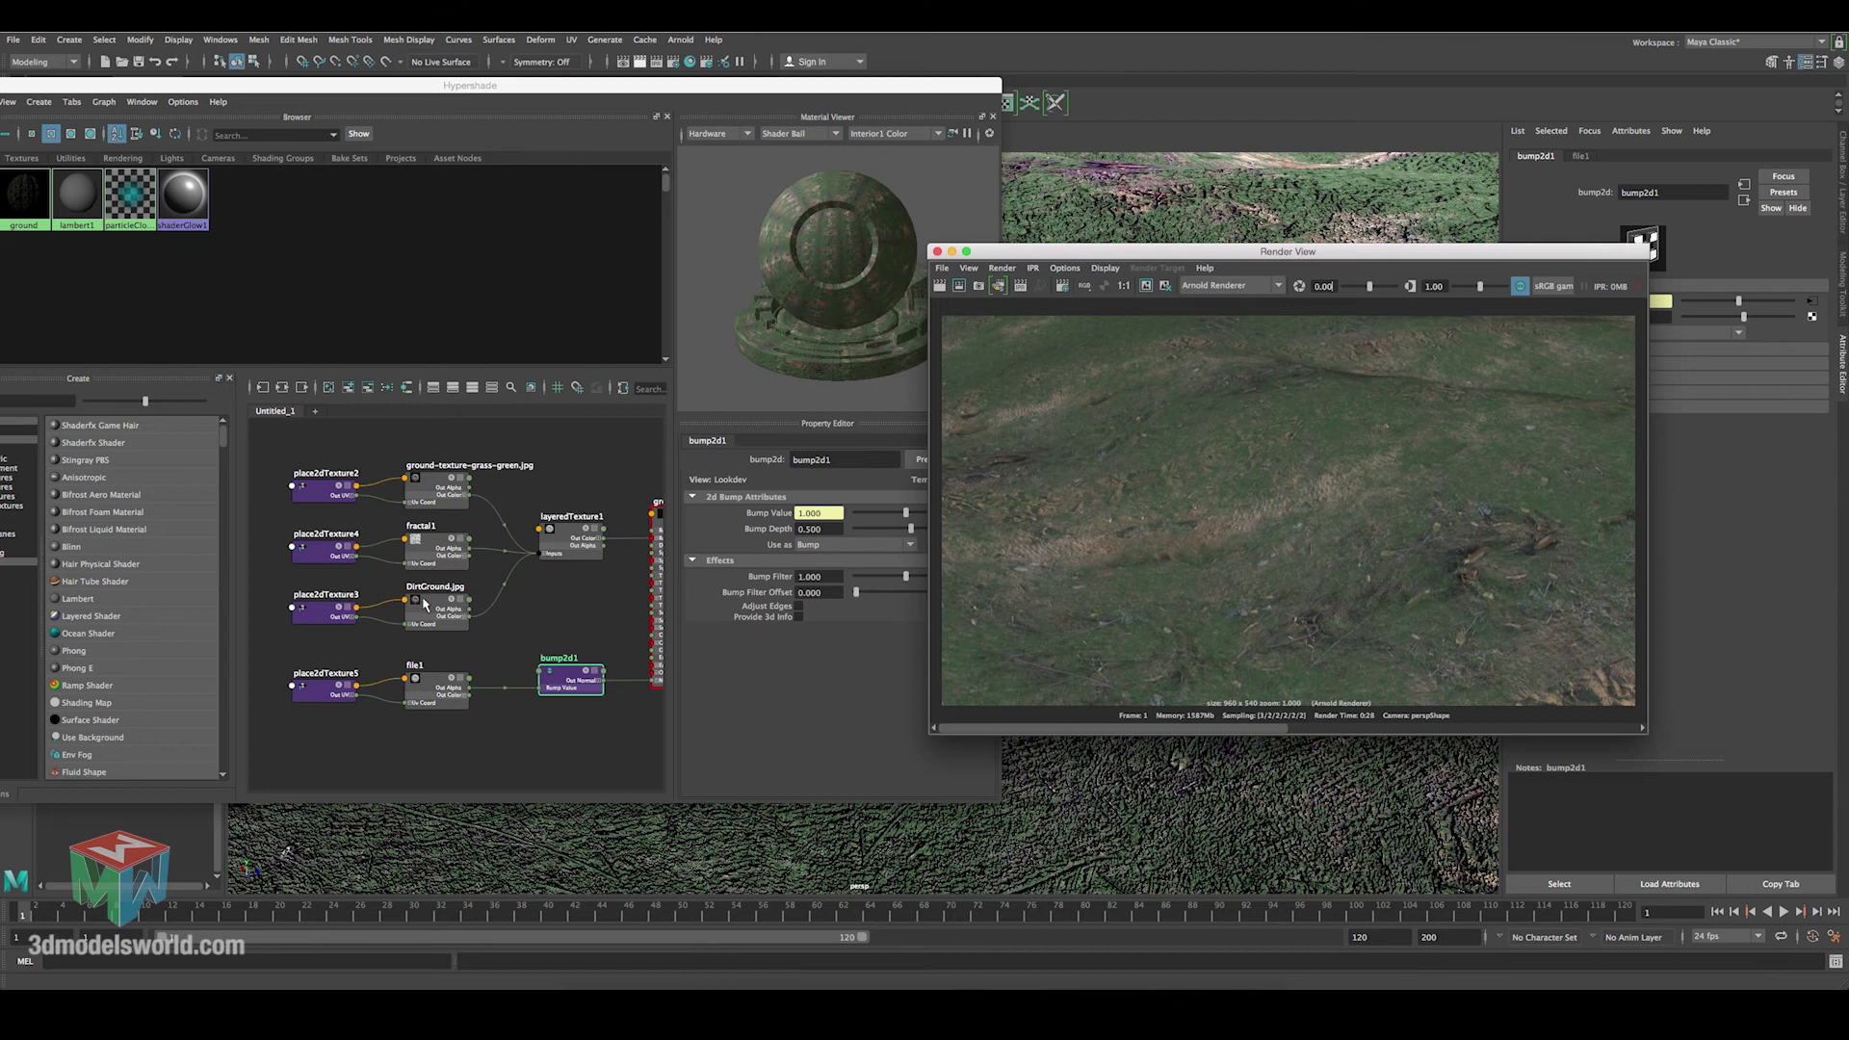
Set the Repeat UV of place2dTexture5, the bump file's placement node, to 20 by 20 to match the grass texture's tiling.
click(319, 689)
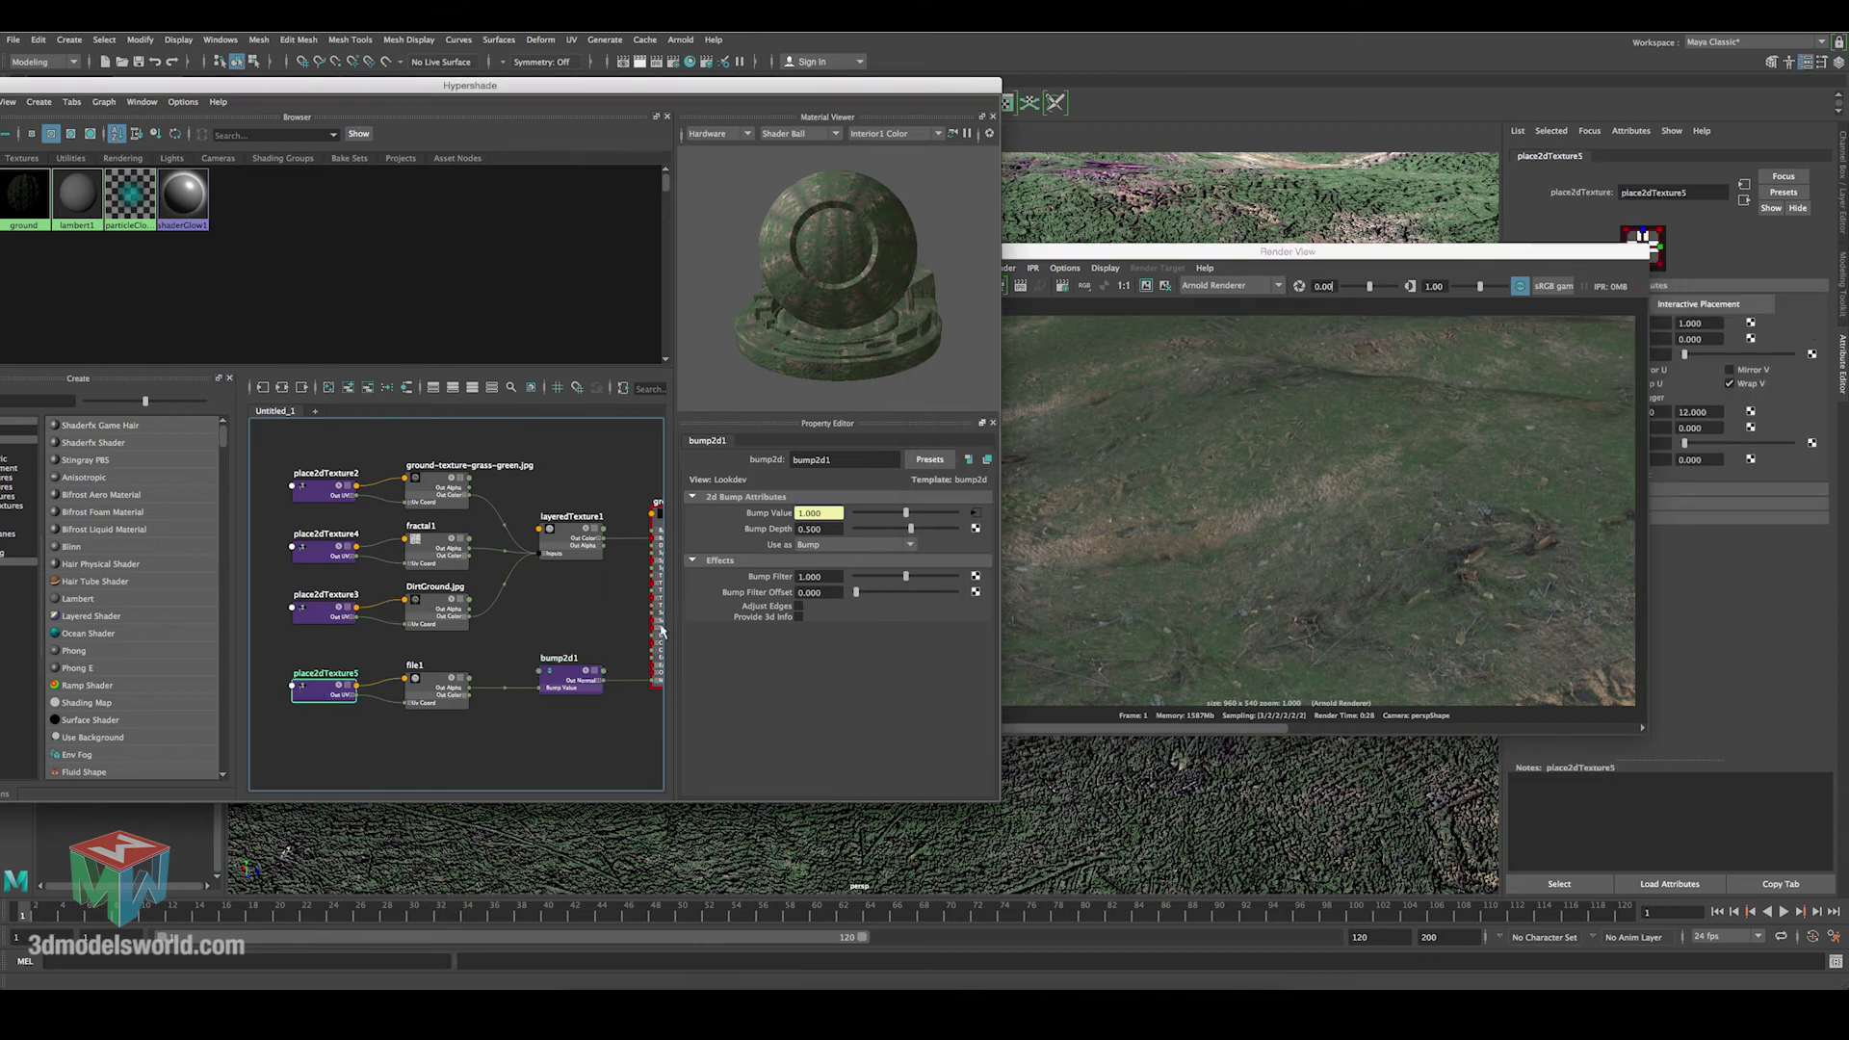
double_click(831, 602)
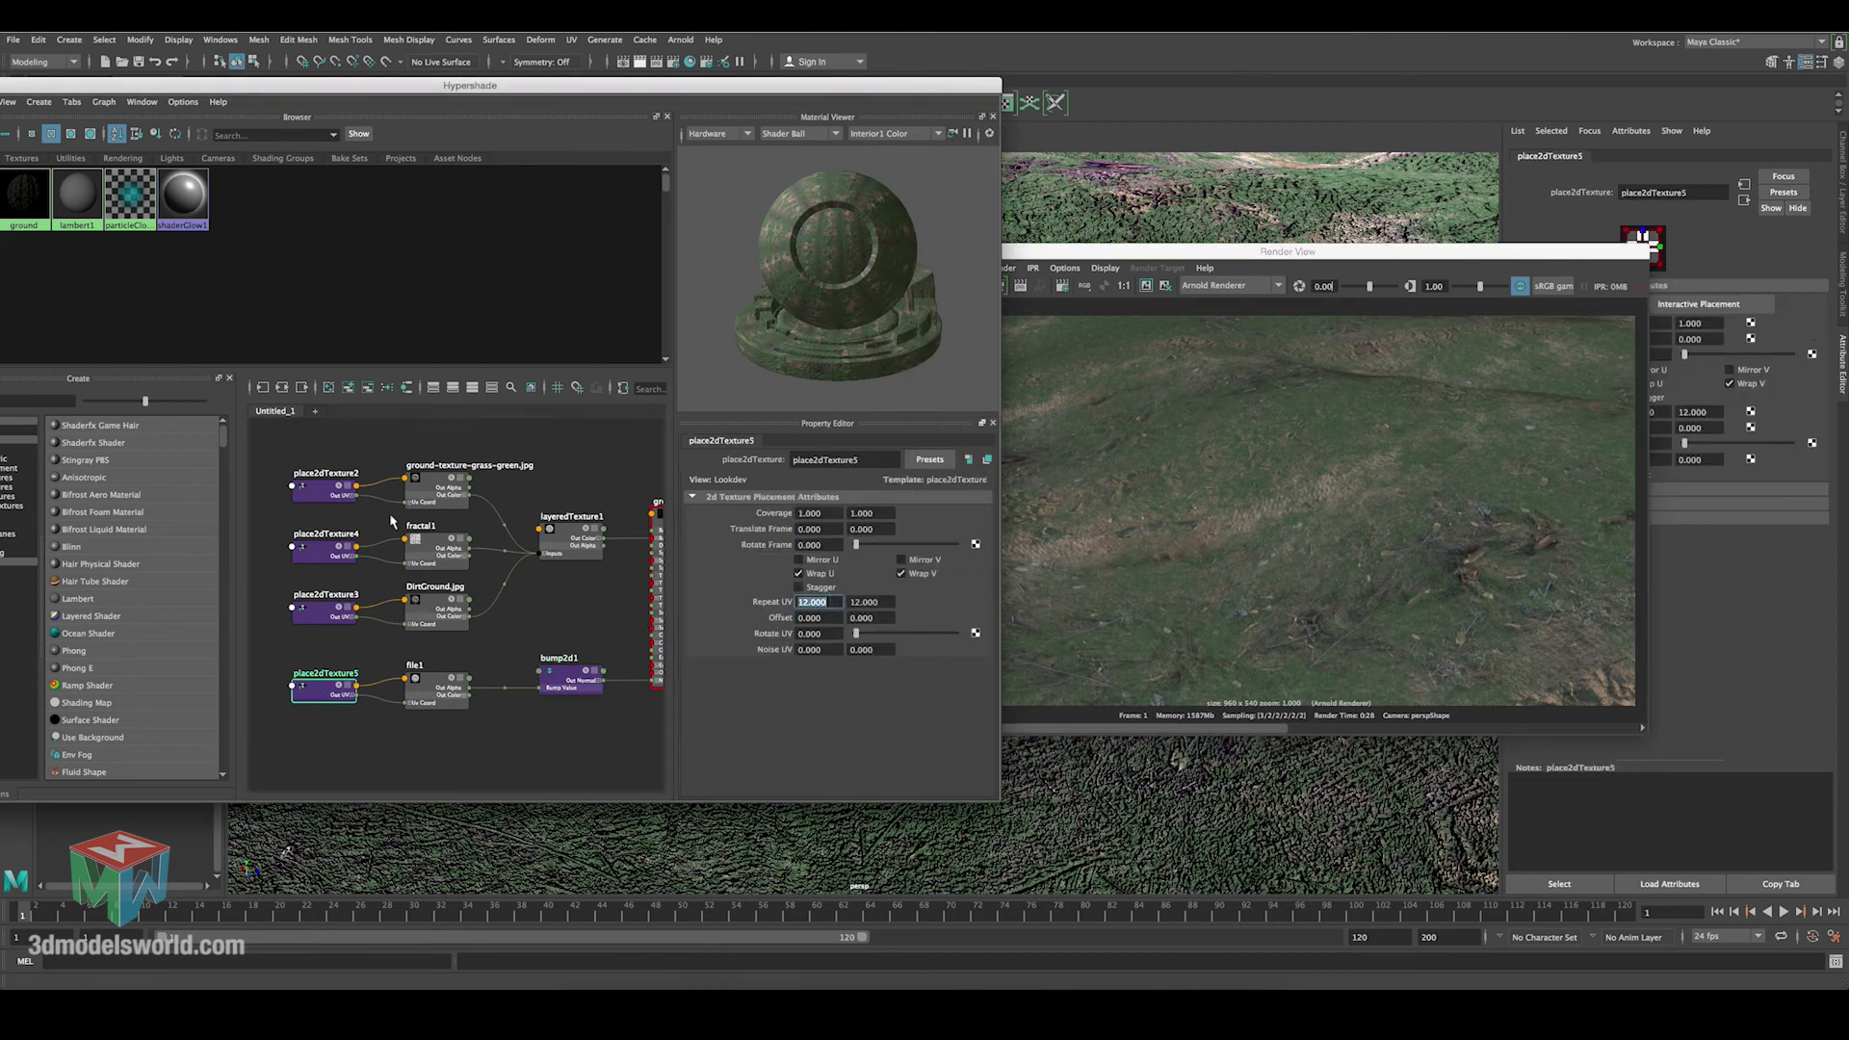
click(324, 489)
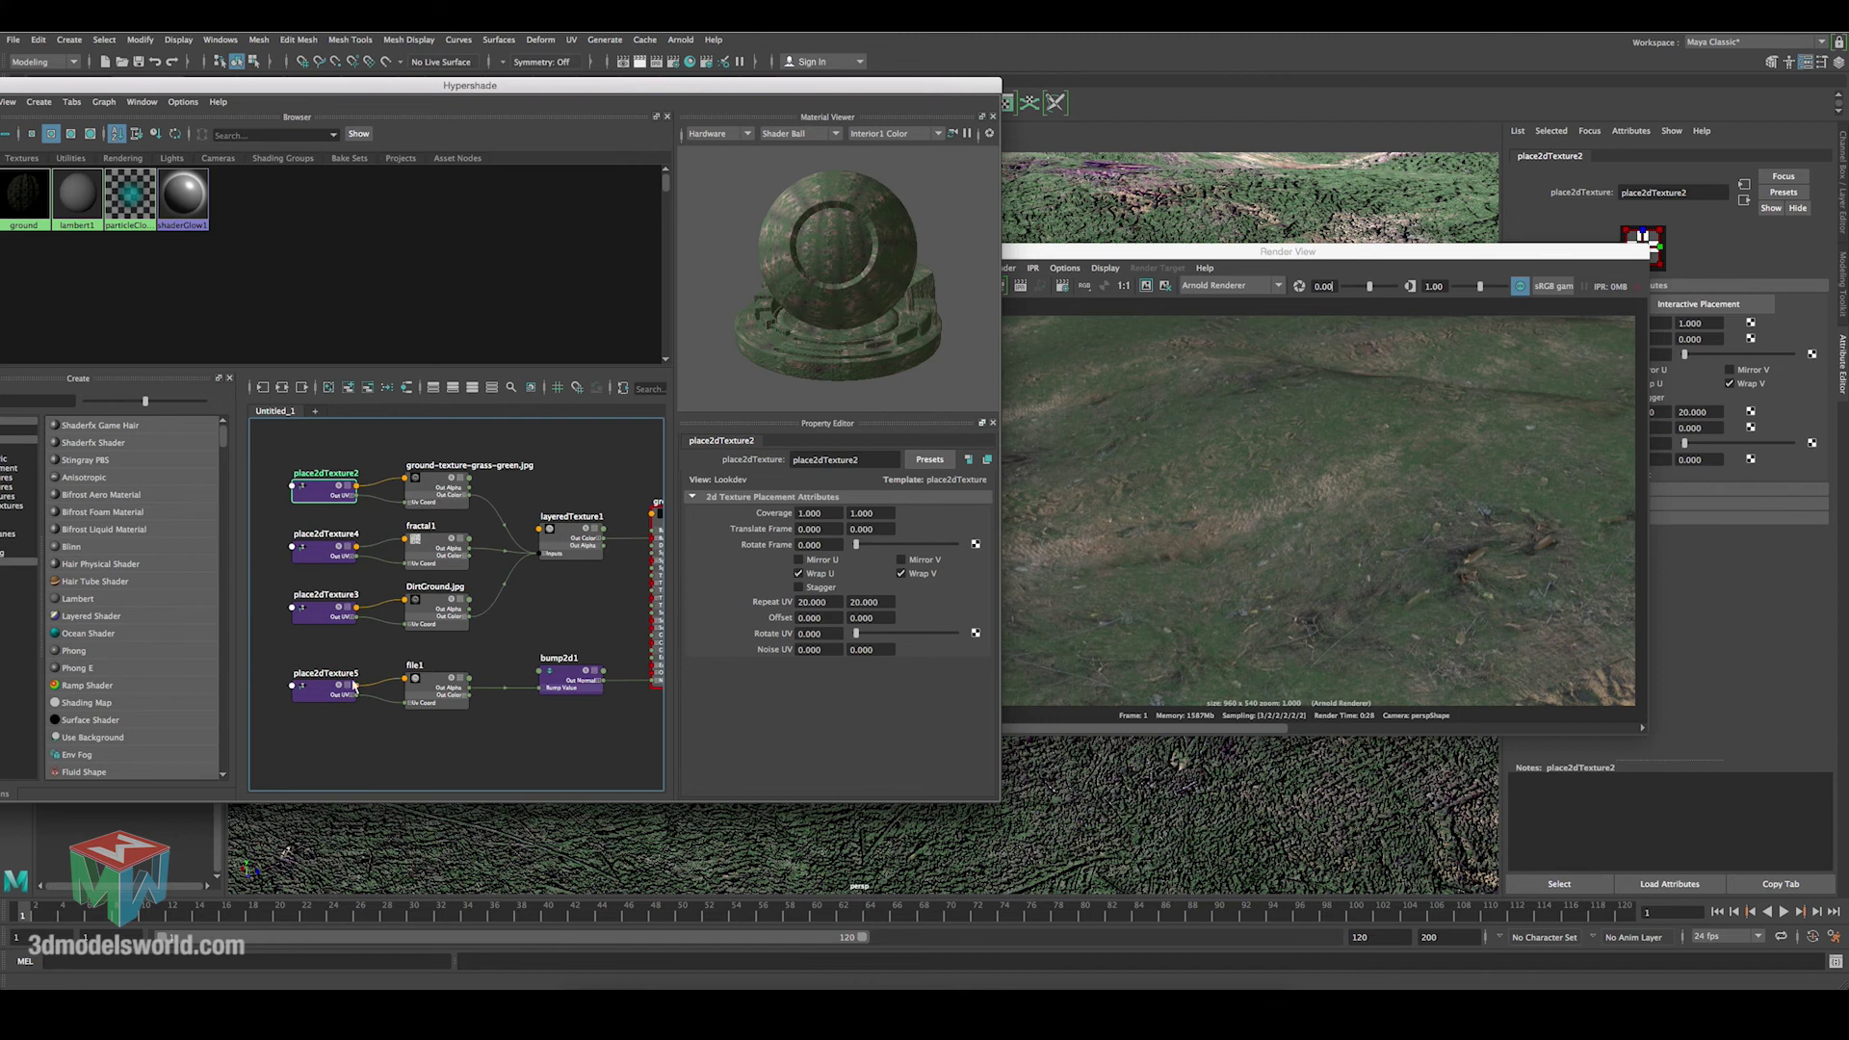
click(323, 686)
double_click(834, 602)
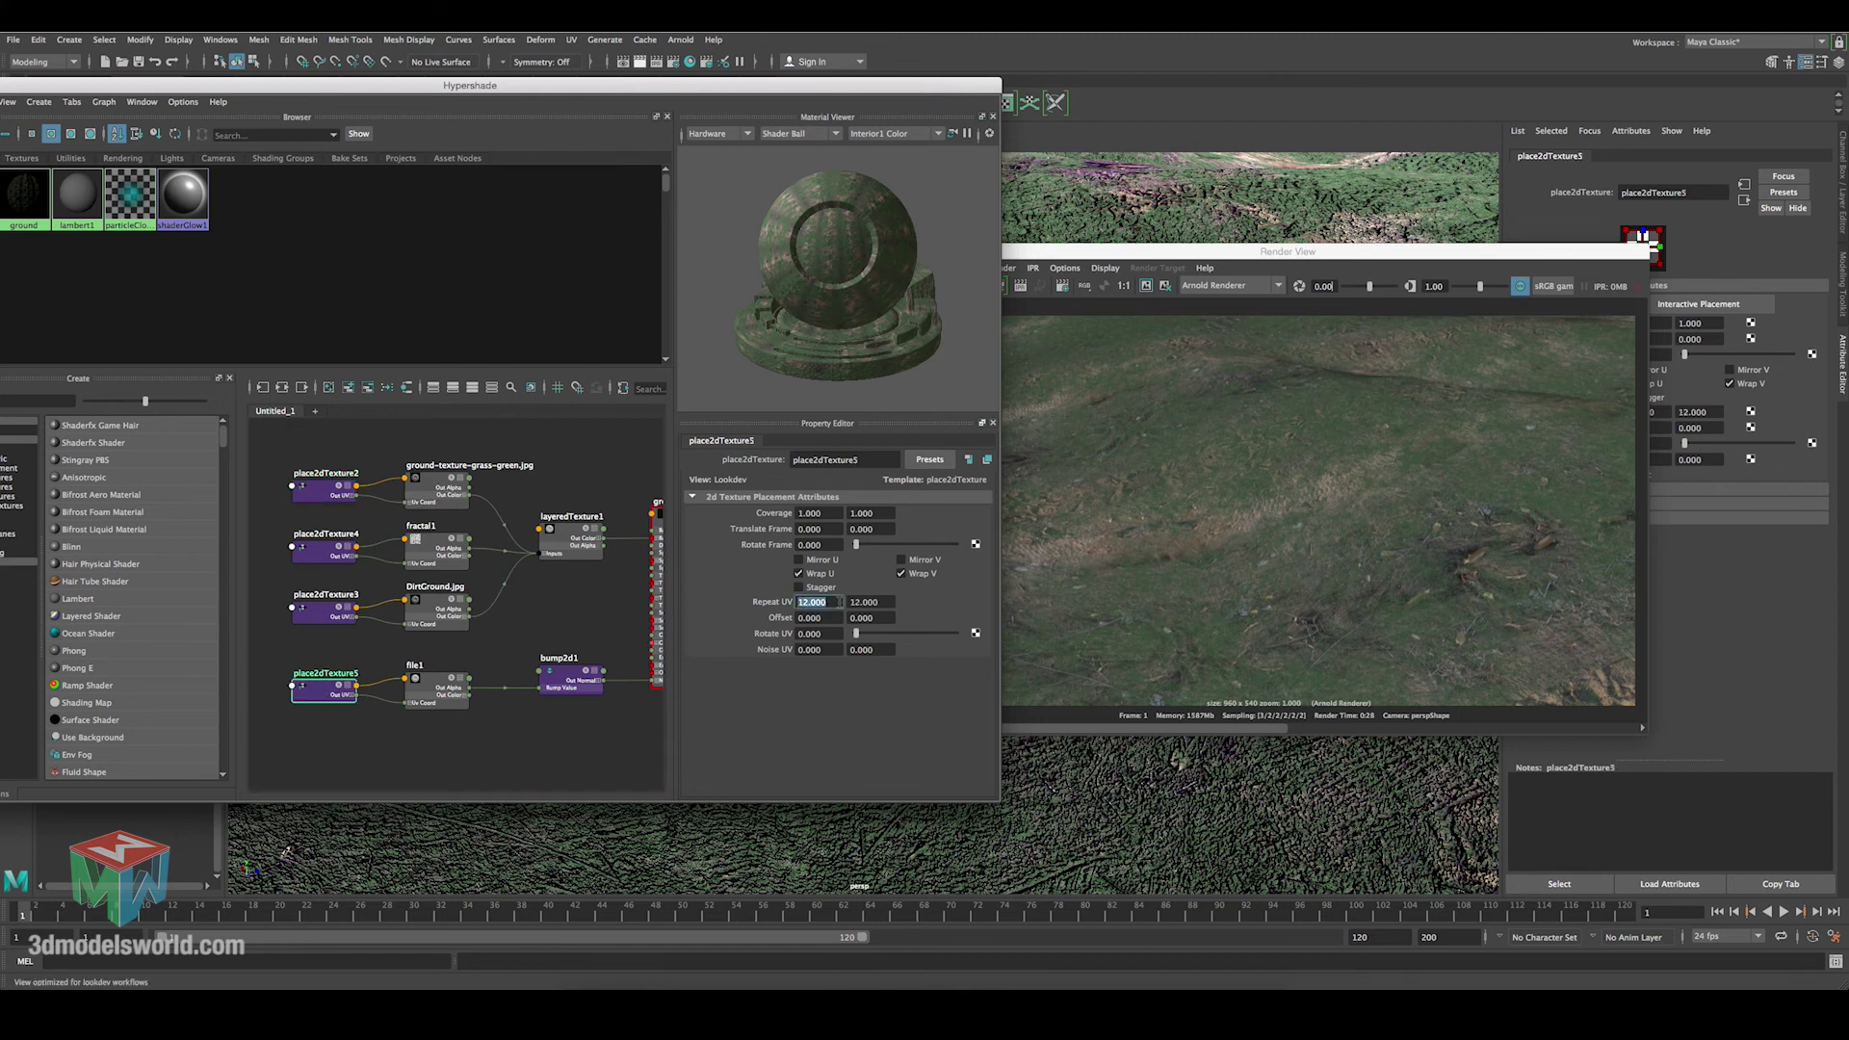
text(2)
key(Return)
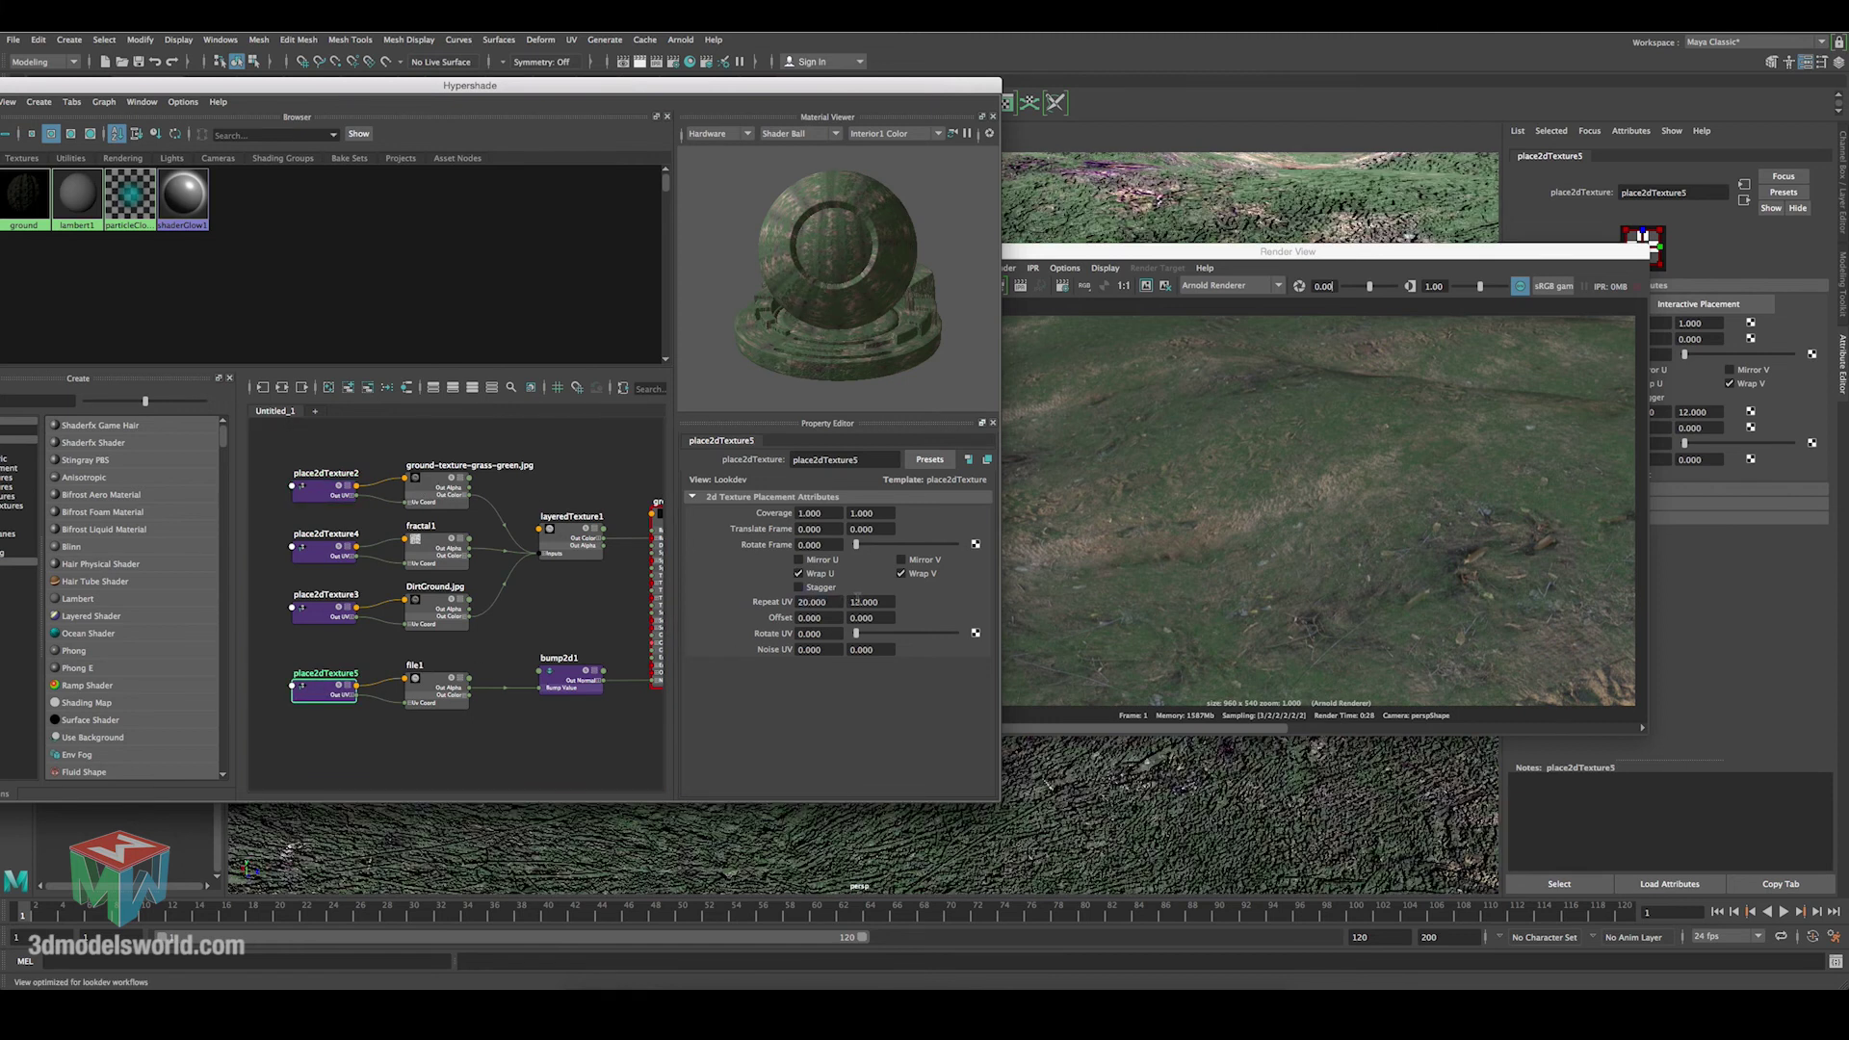
double_click(860, 601)
text(20)
key(Return)
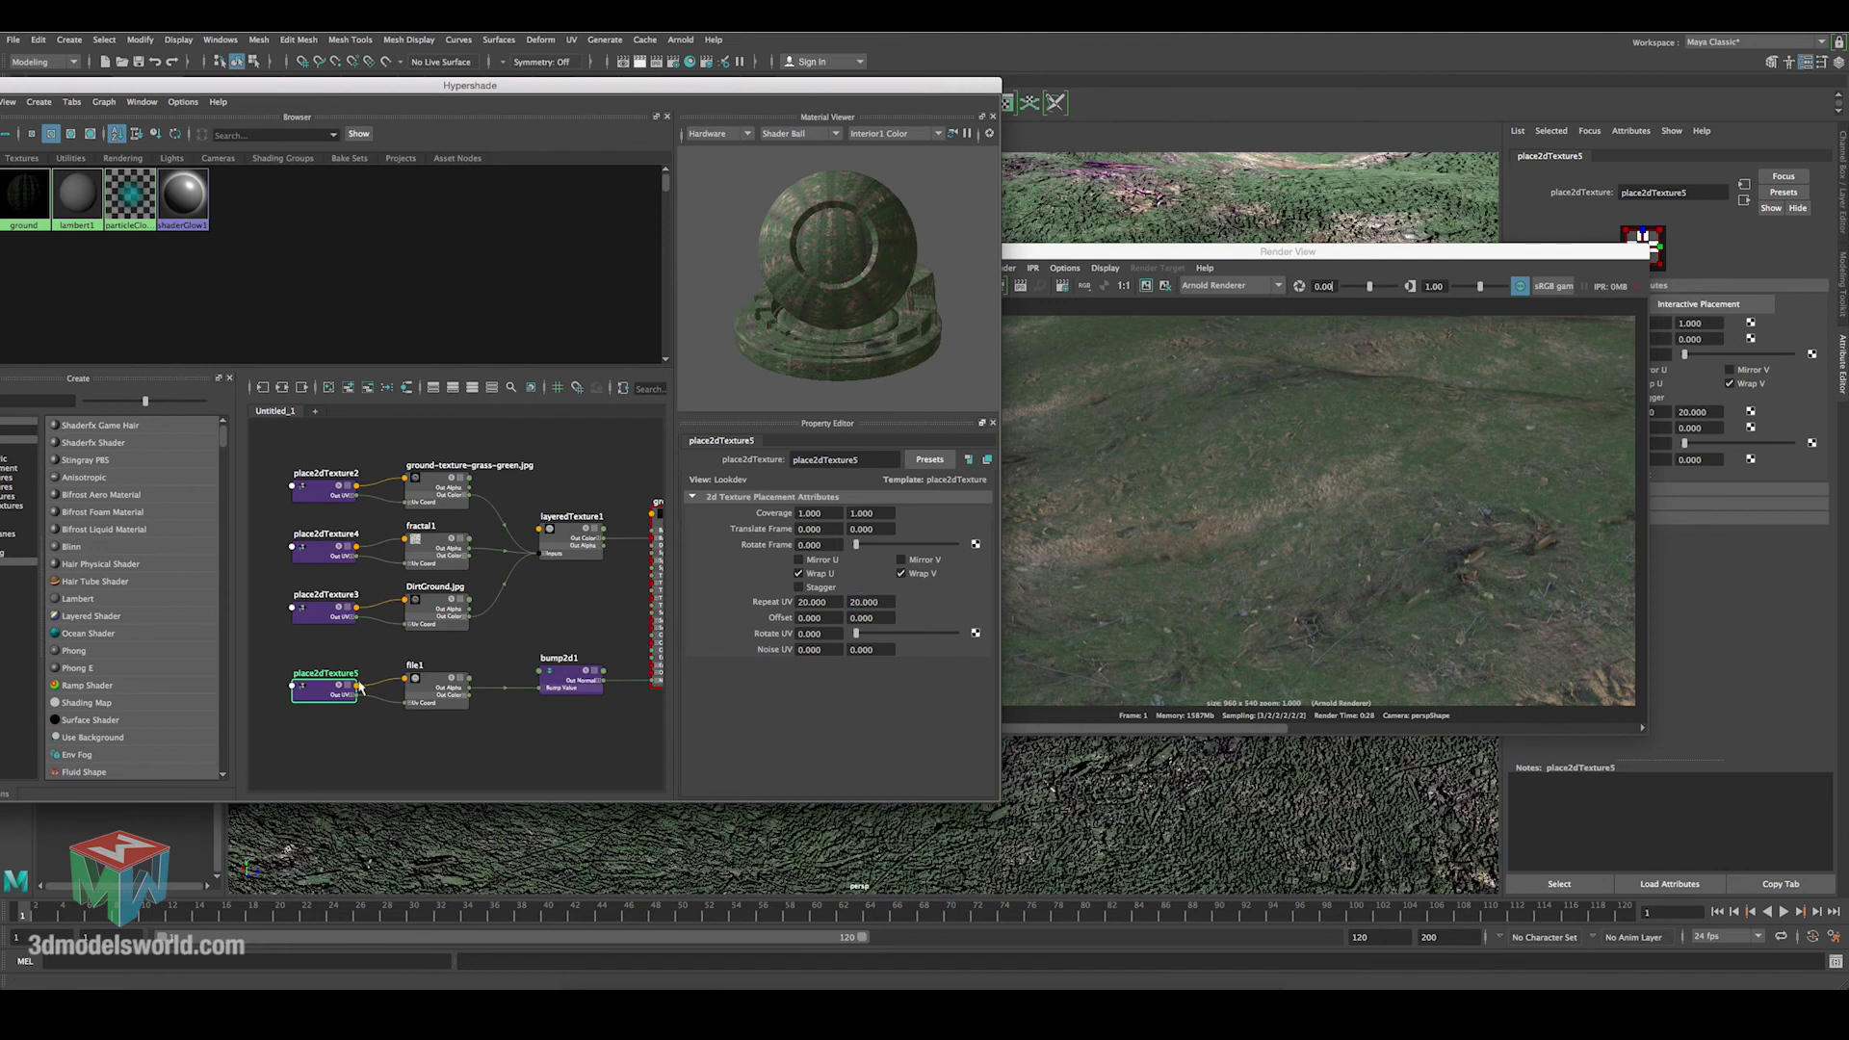
Check the bump file texture's attributes and set the bump2d1 node's Bump Depth to 1.
click(559, 676)
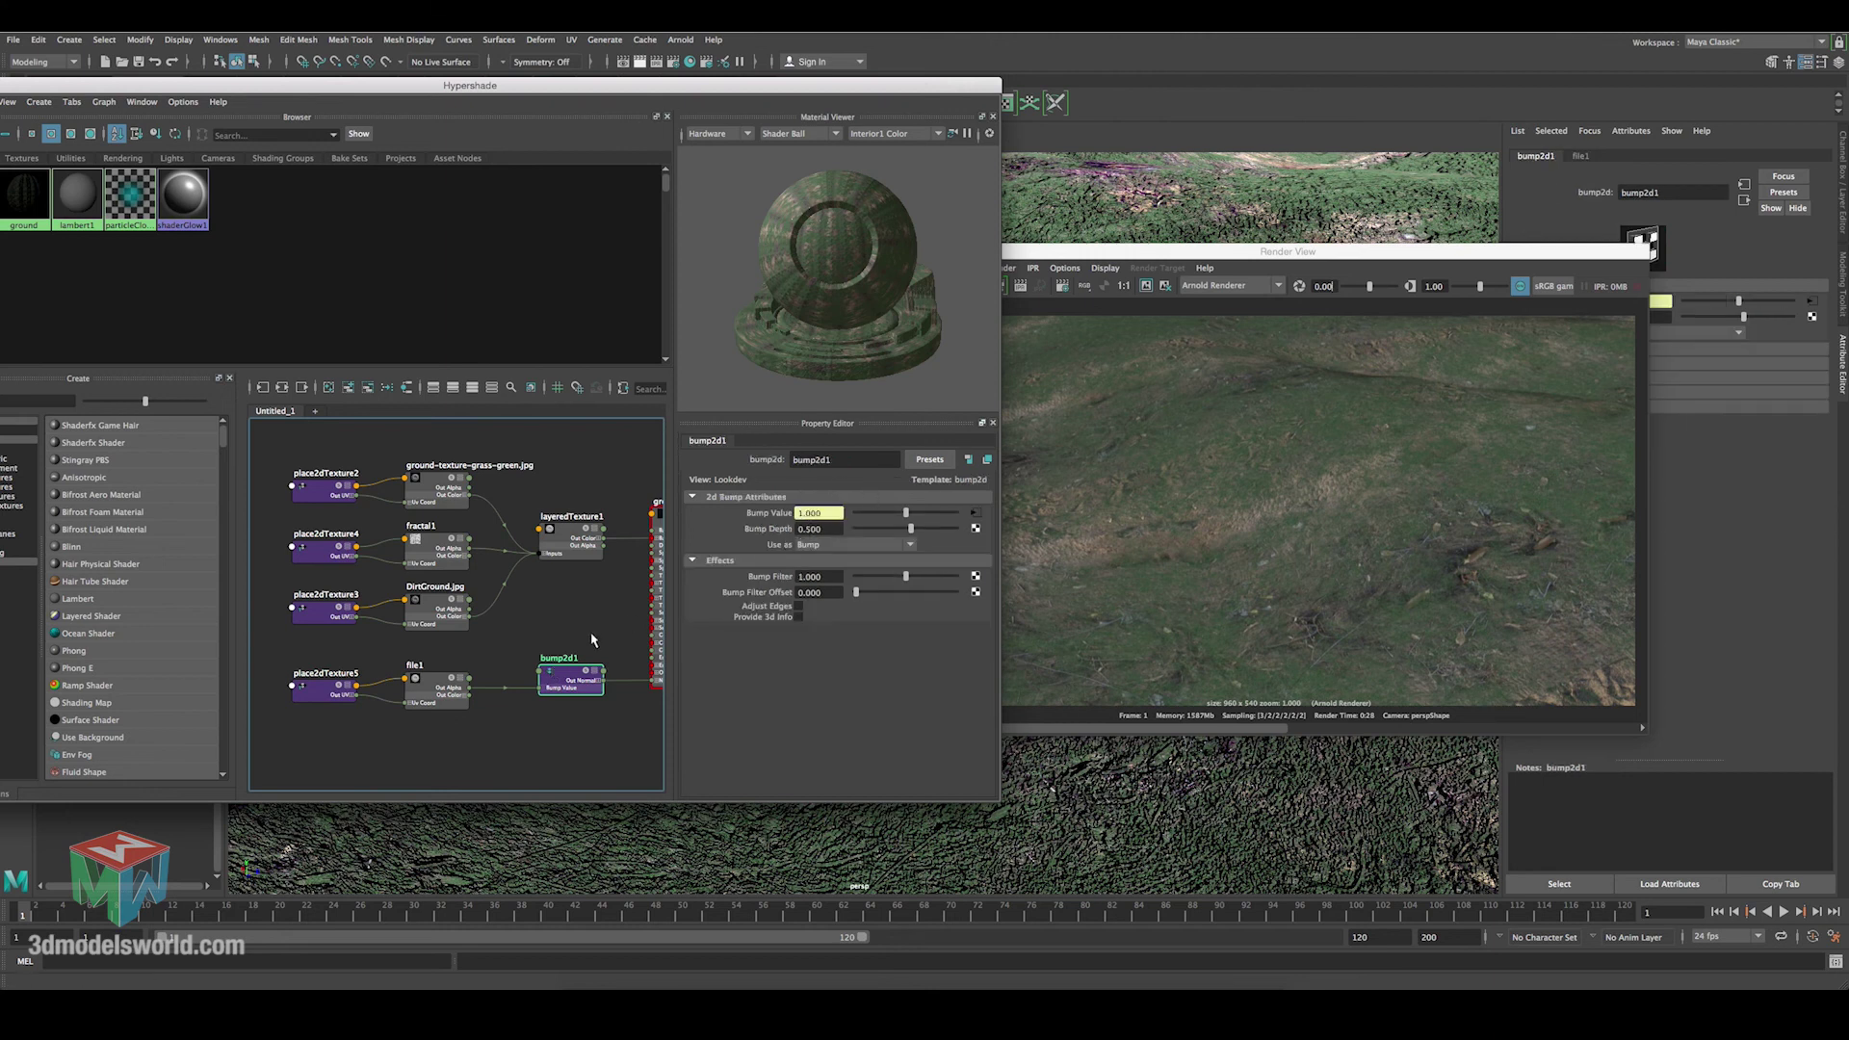
click(449, 686)
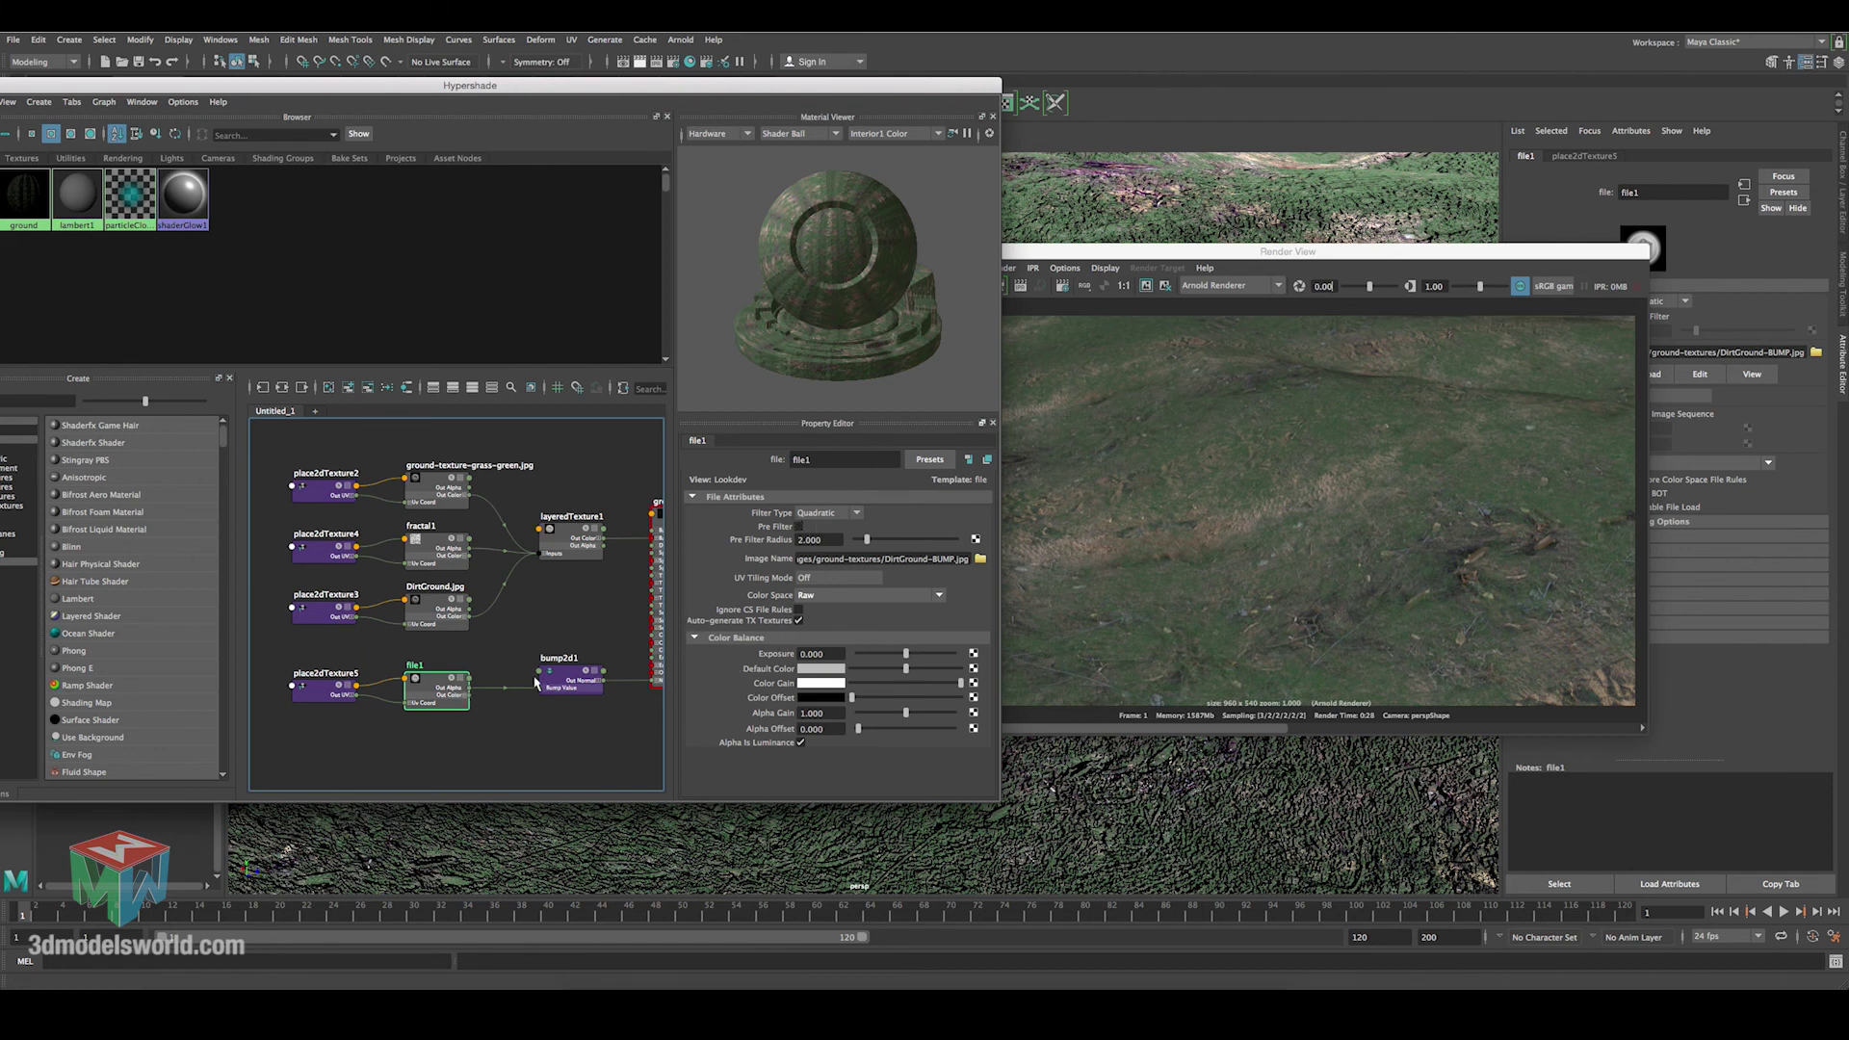
click(566, 682)
click(830, 528)
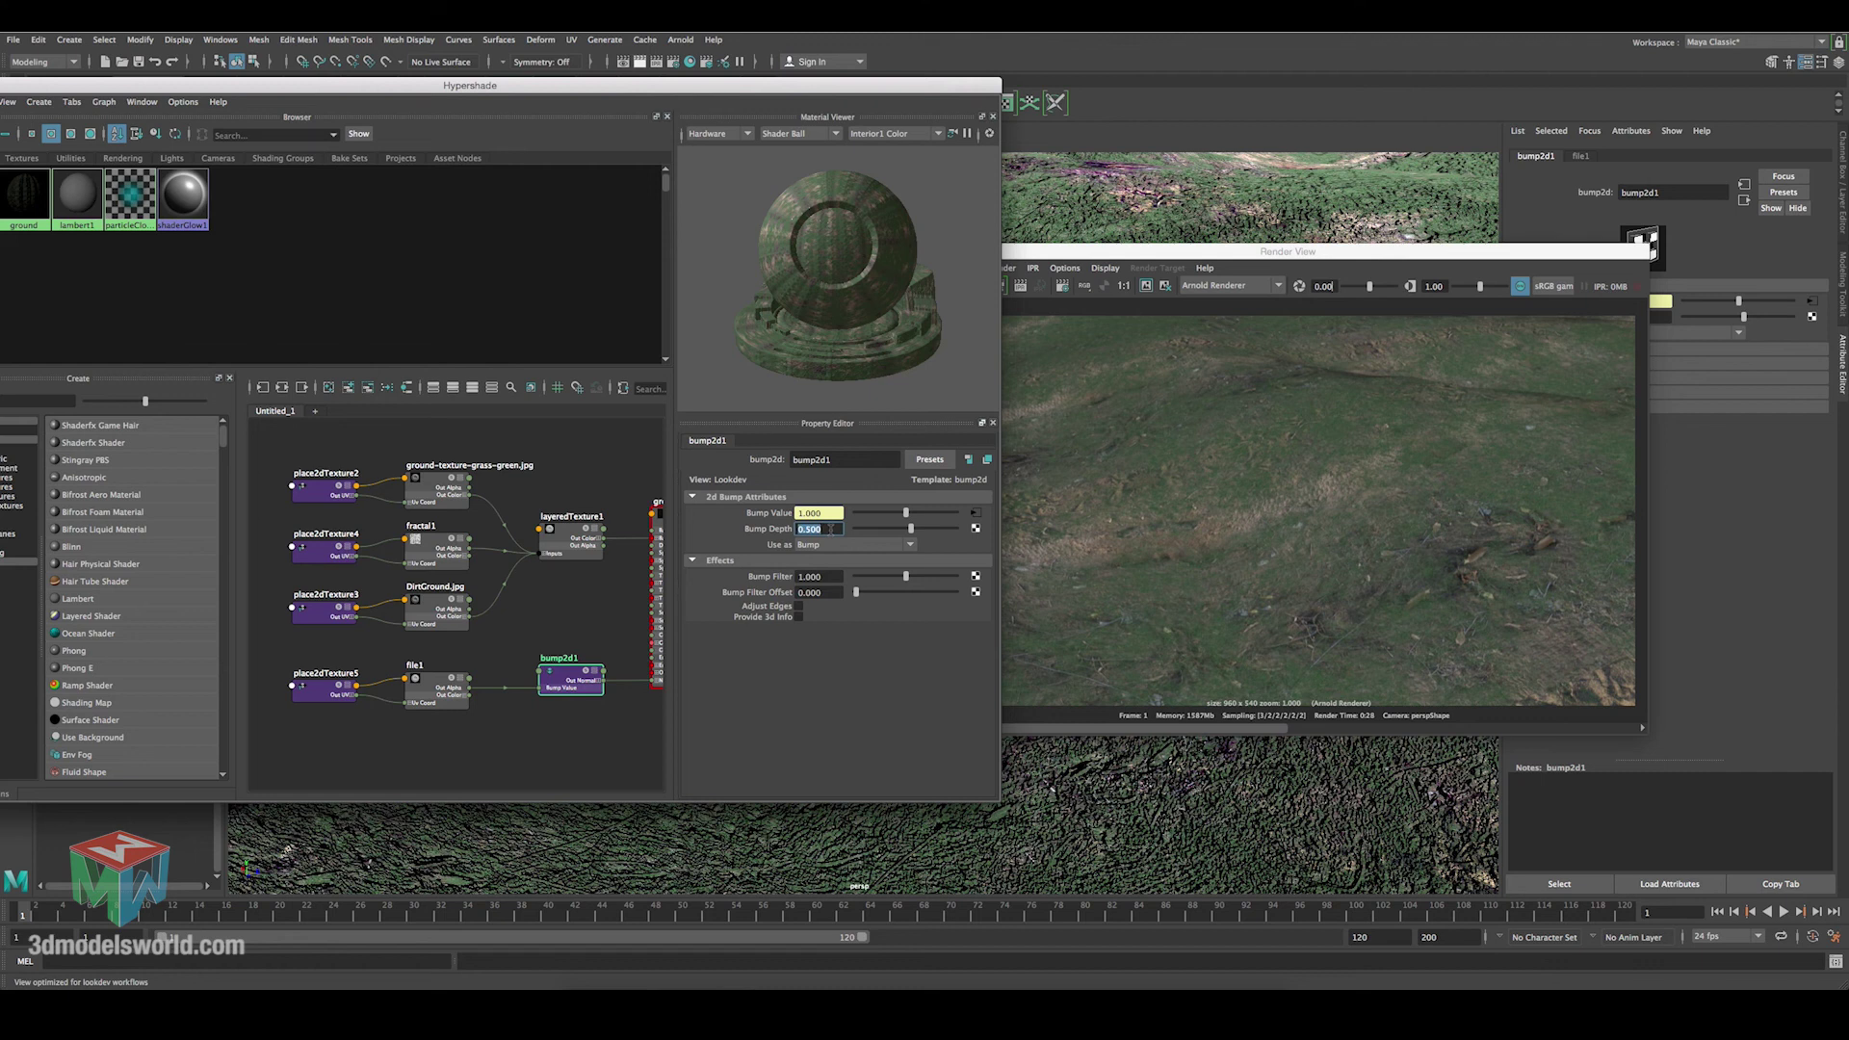
text(1)
key(Return)
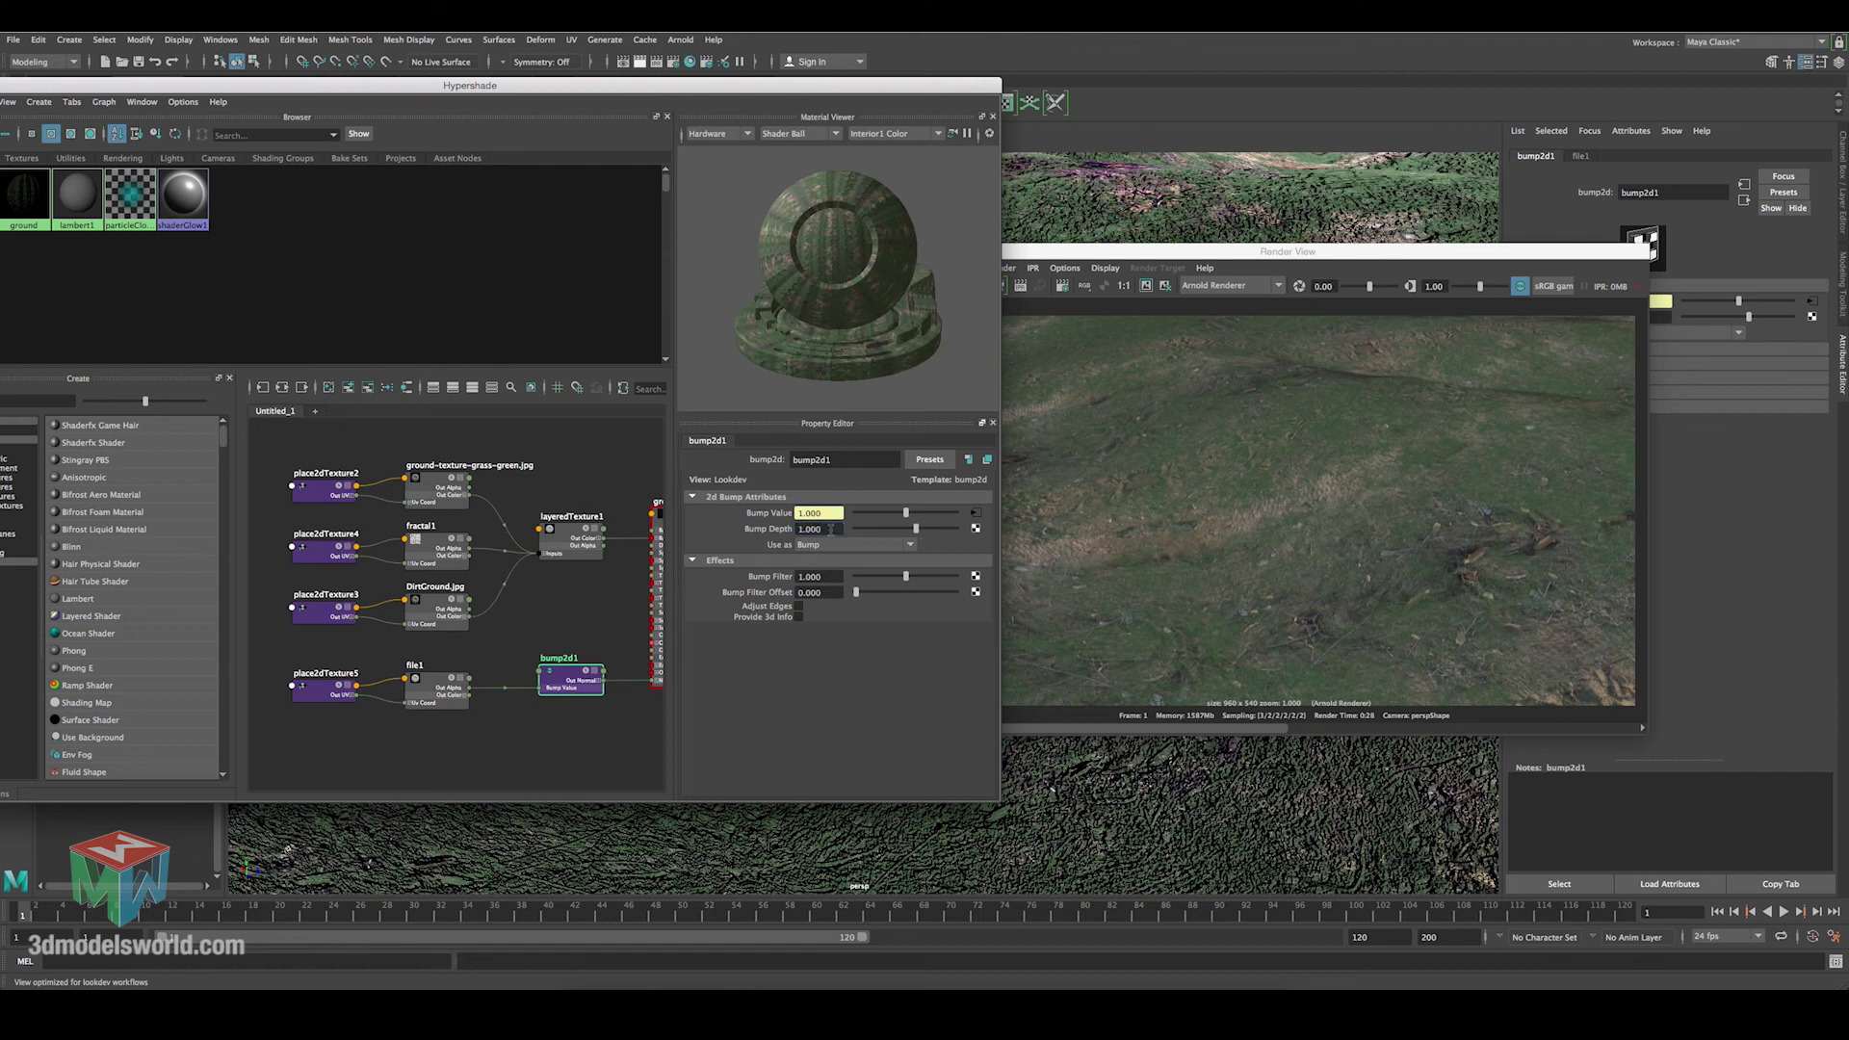
Keep the current image in the Render View and compare the re-rendered terrain with the stored renders.
click(1017, 403)
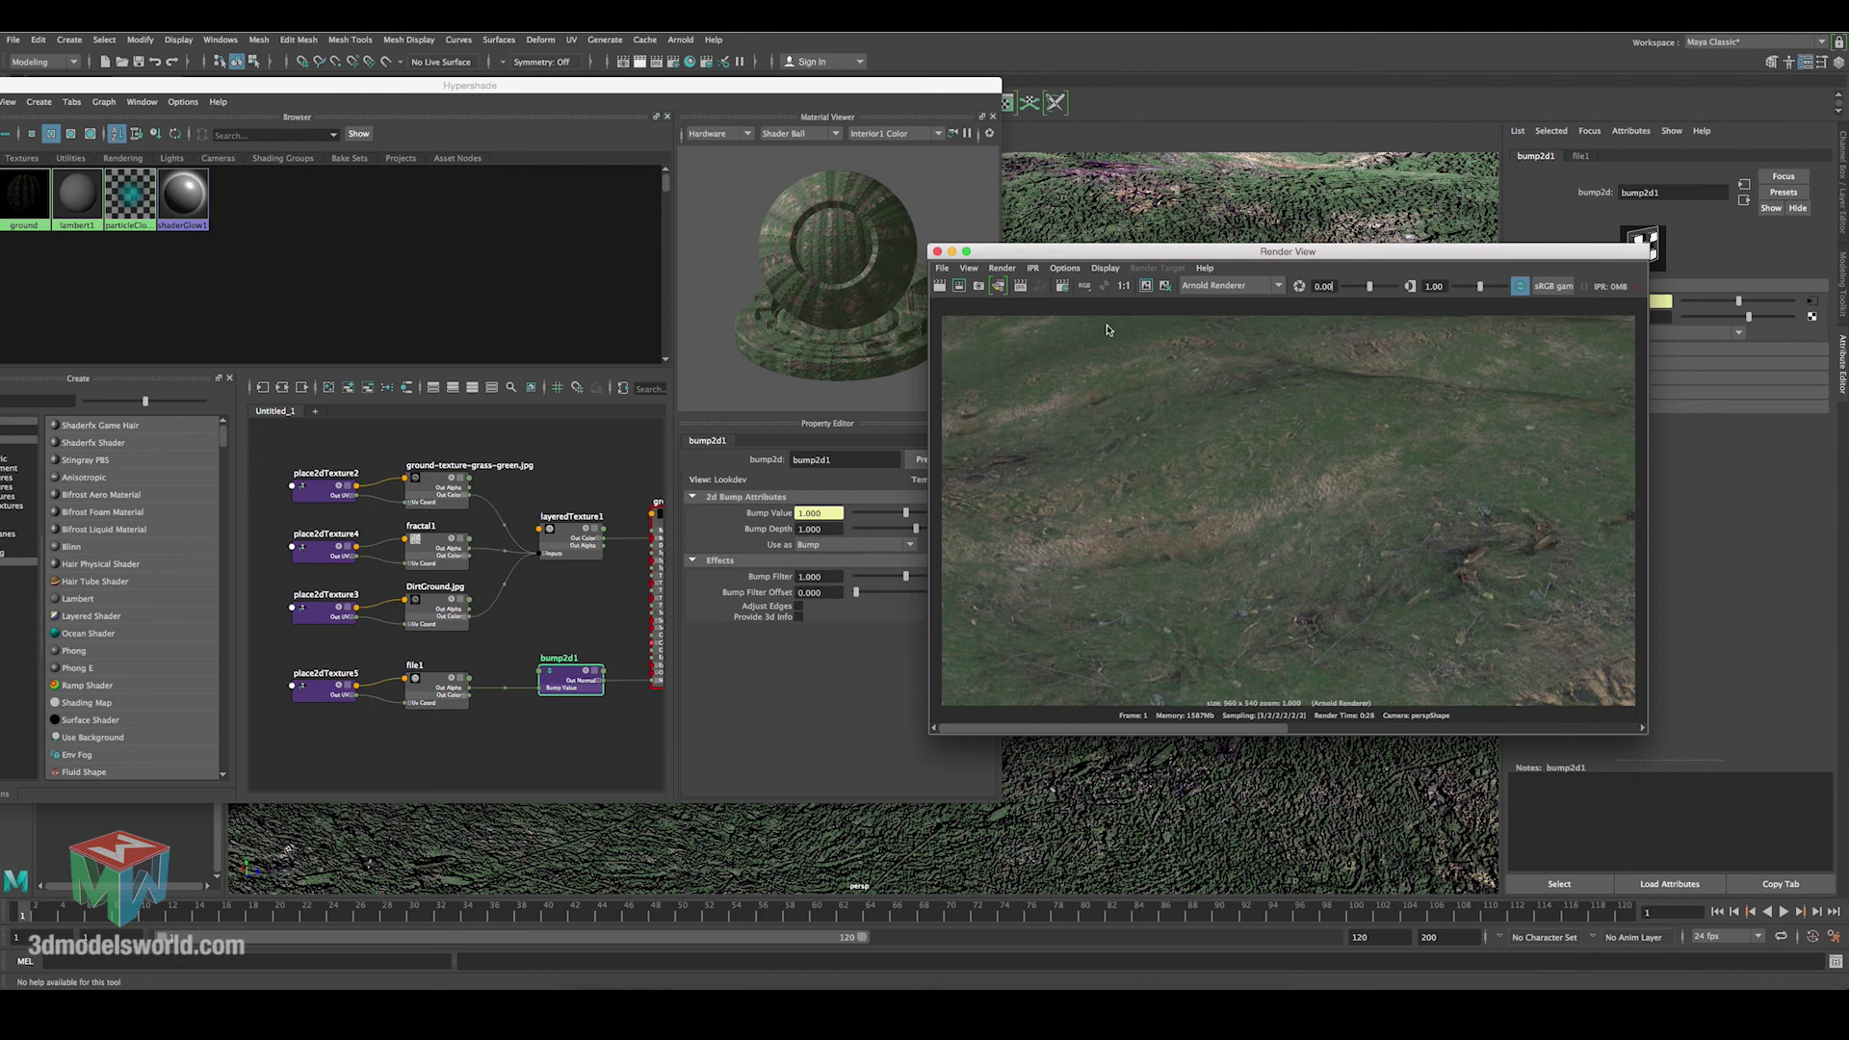
click(1145, 286)
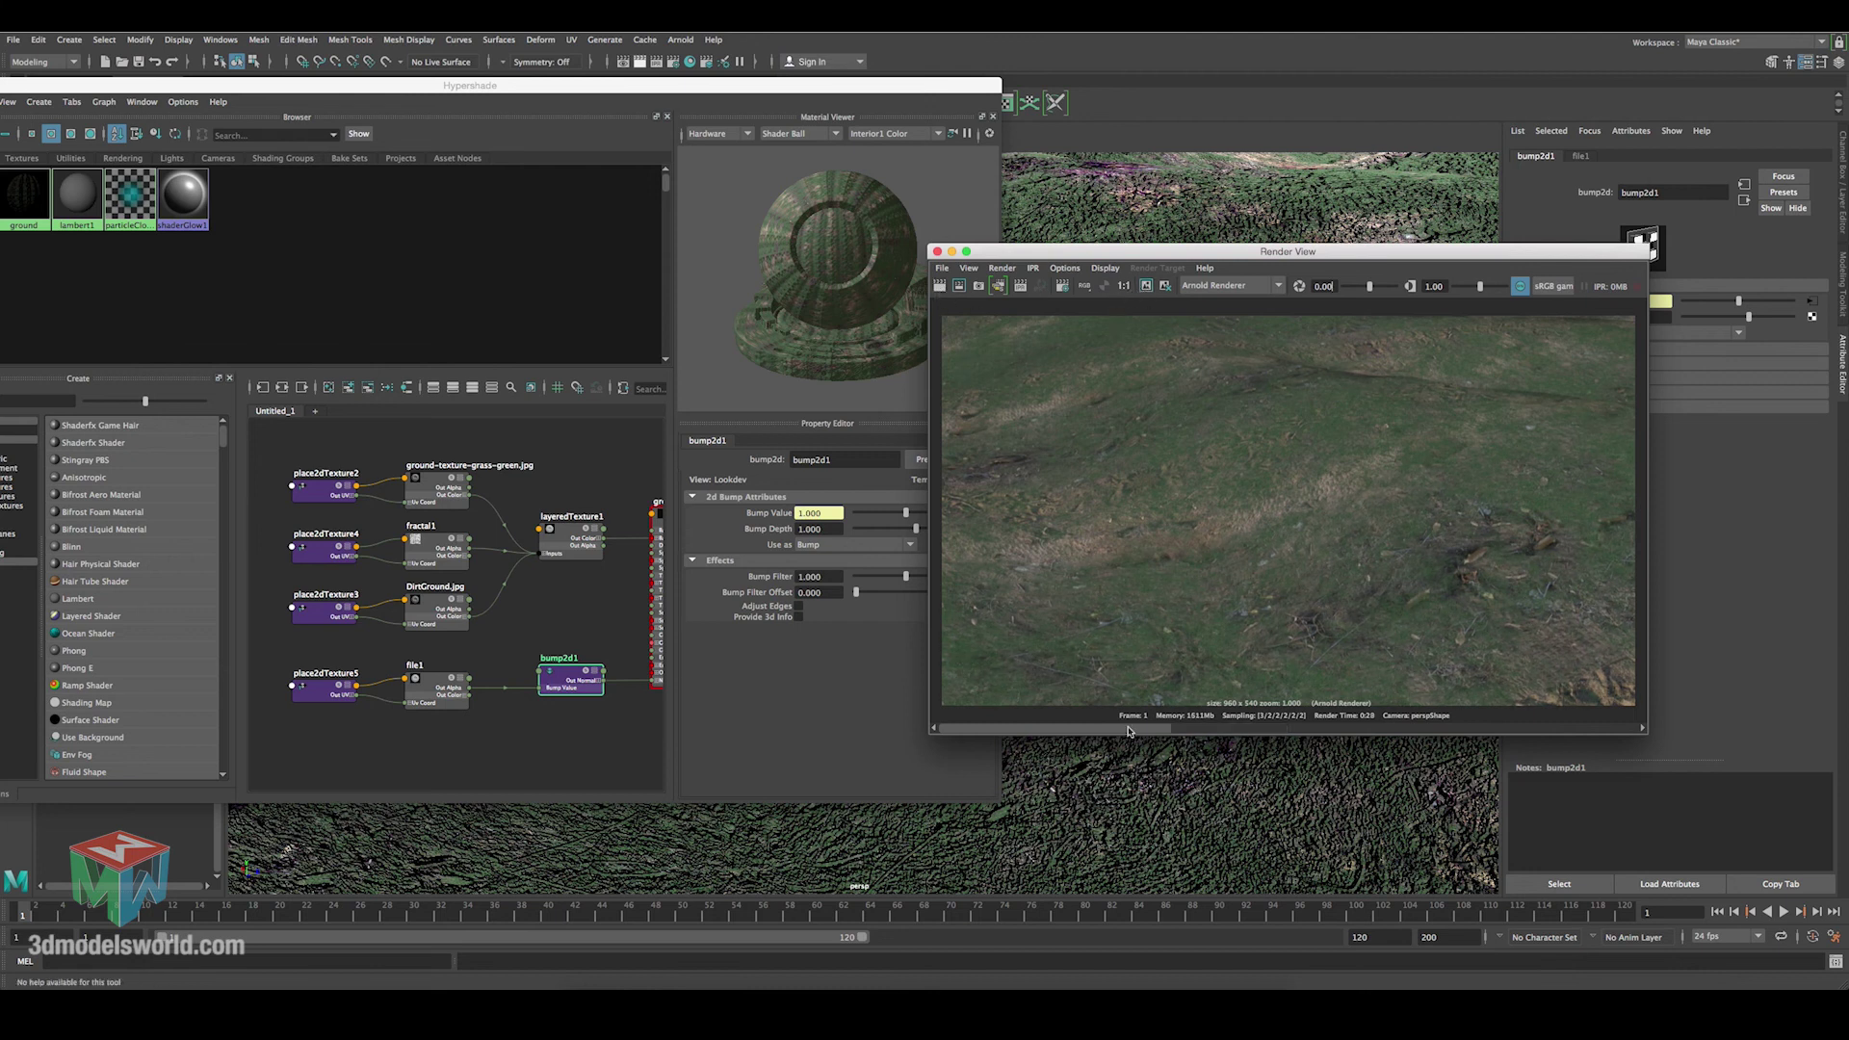
drag(1128, 730, 972, 756)
drag(1103, 728, 1007, 732)
click(1187, 730)
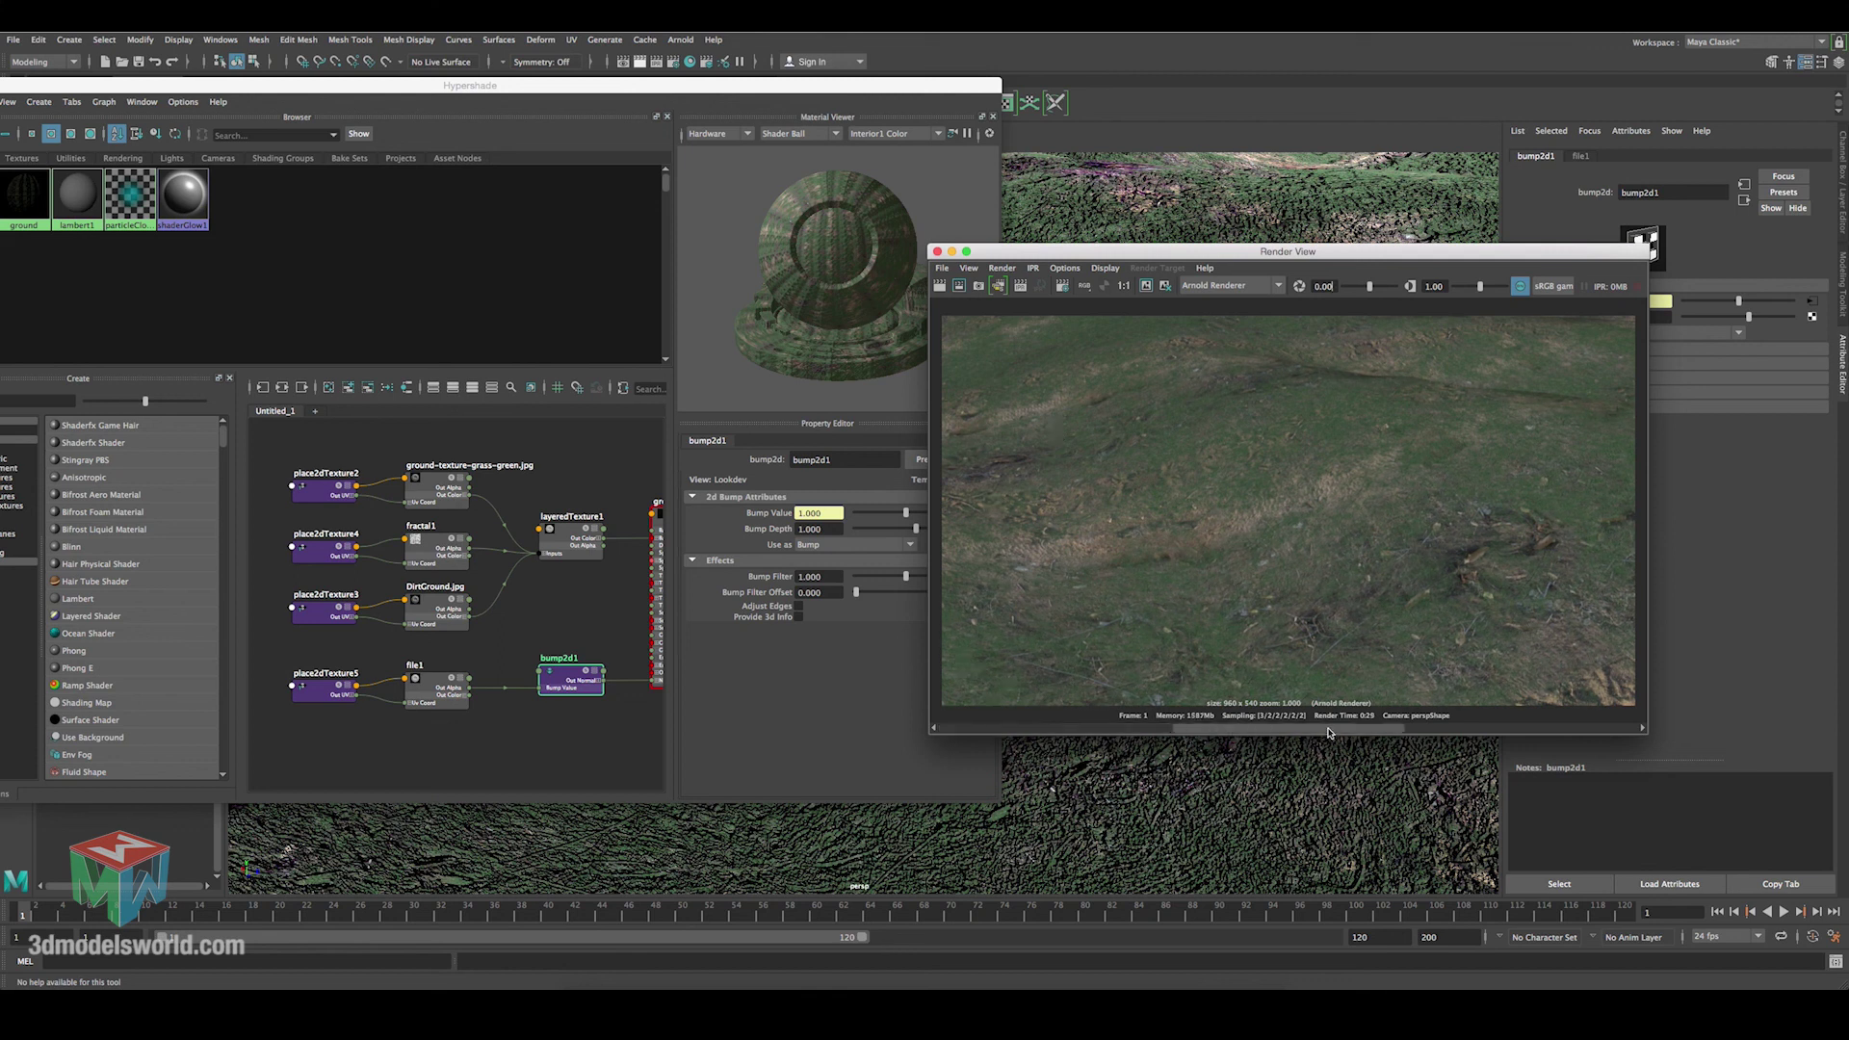
click(1597, 726)
click(963, 729)
click(970, 729)
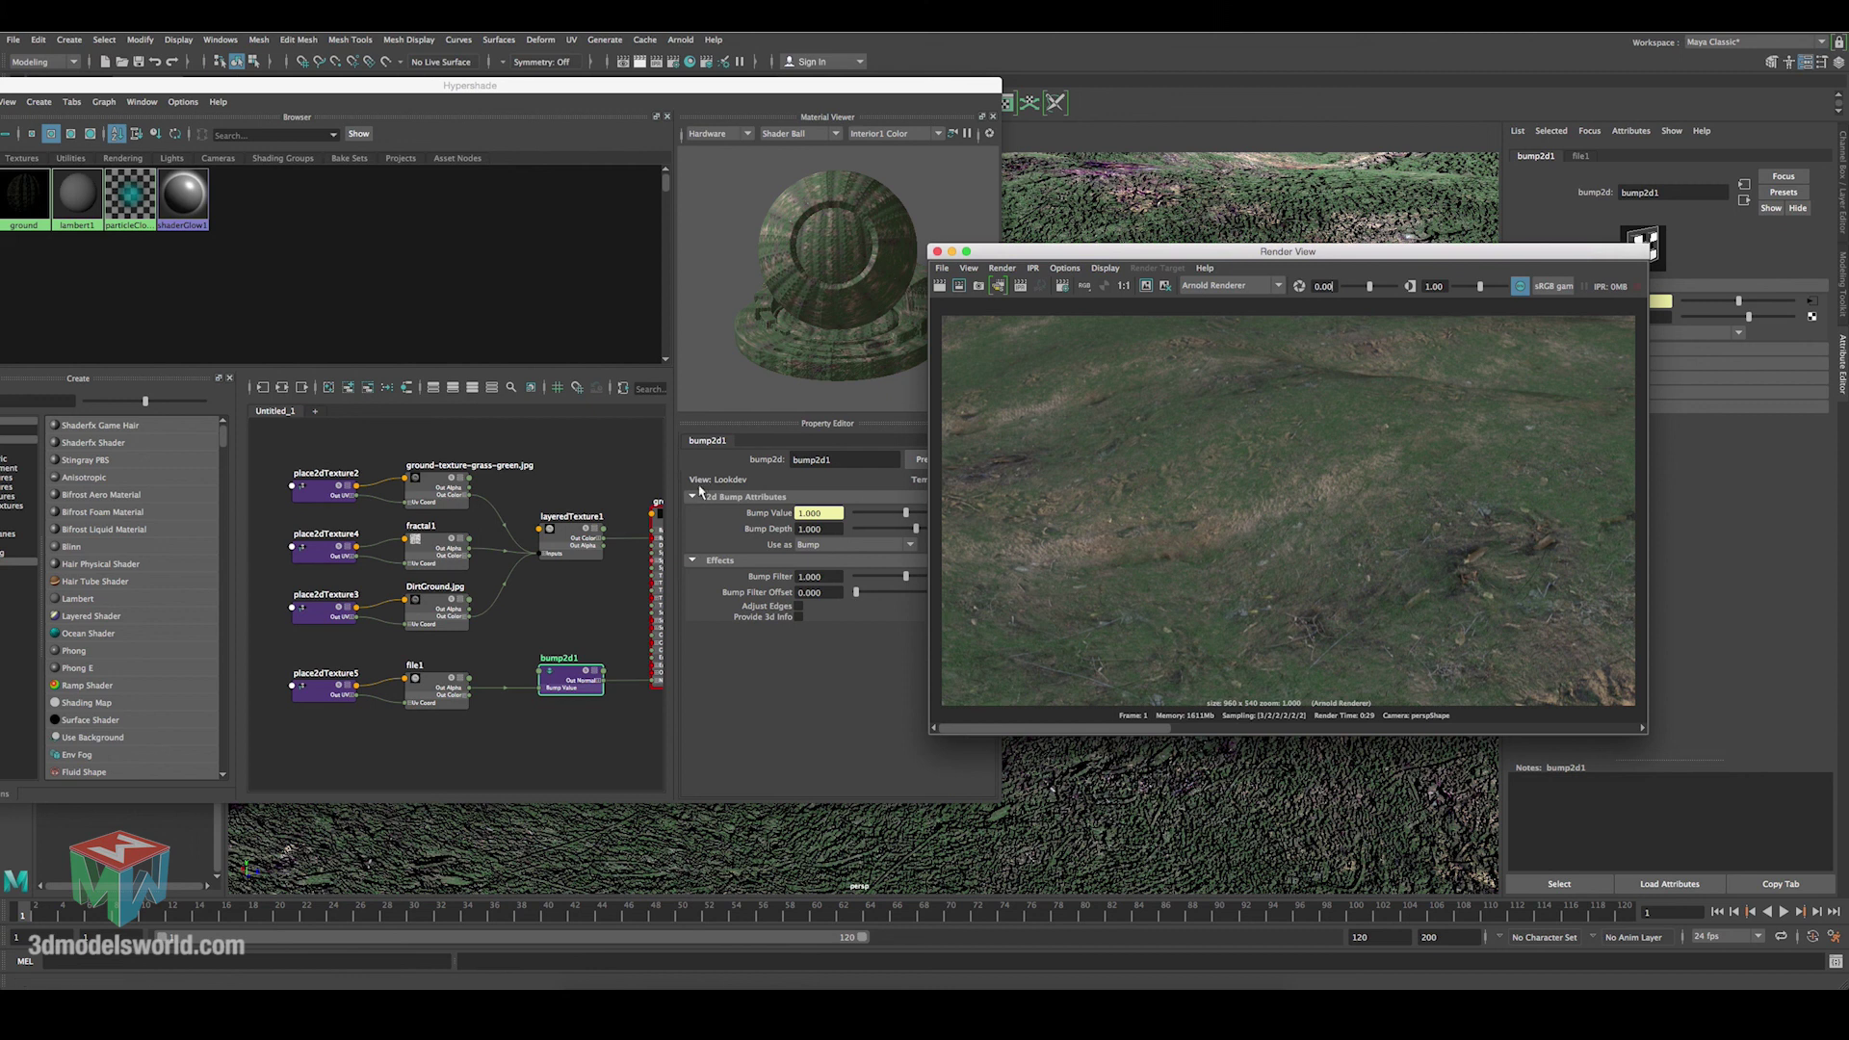